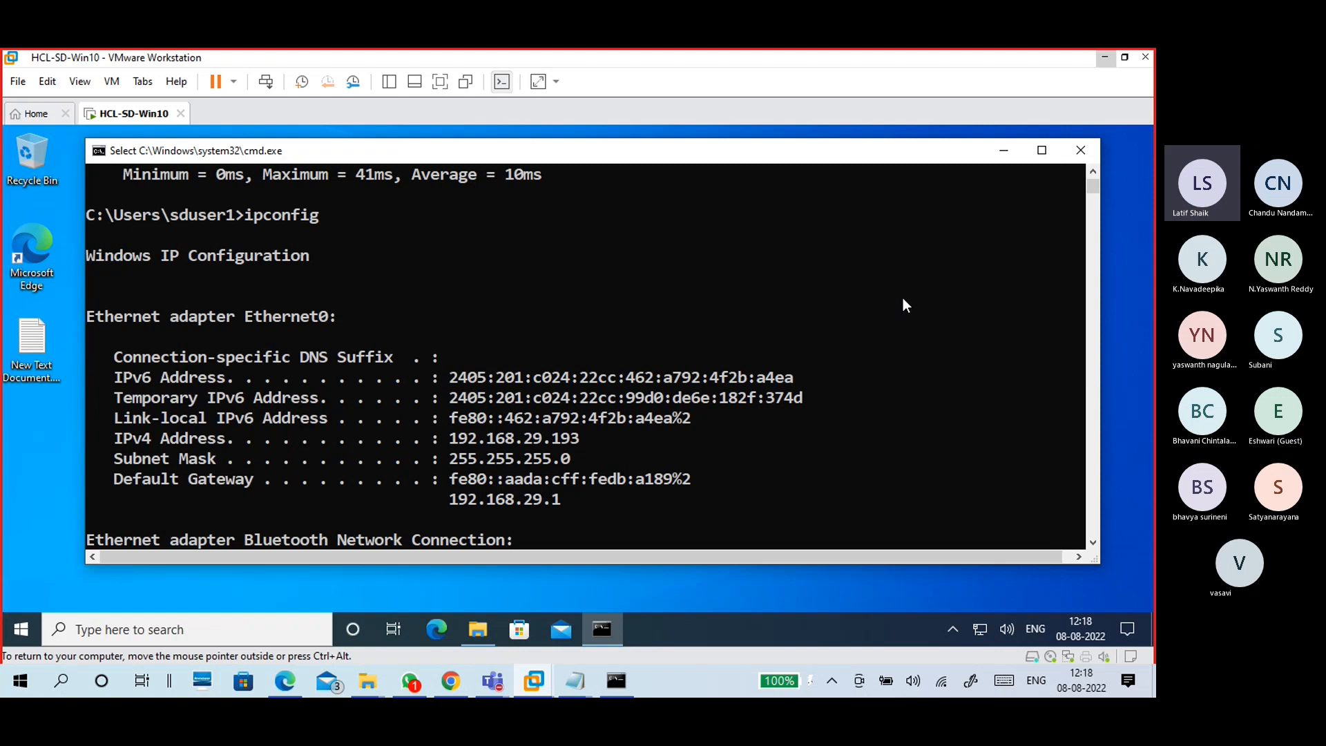
- Minimize the command prompt and run firewall.cpl to open Windows Defender Firewall in the virtual machine
left_click(1001, 151)
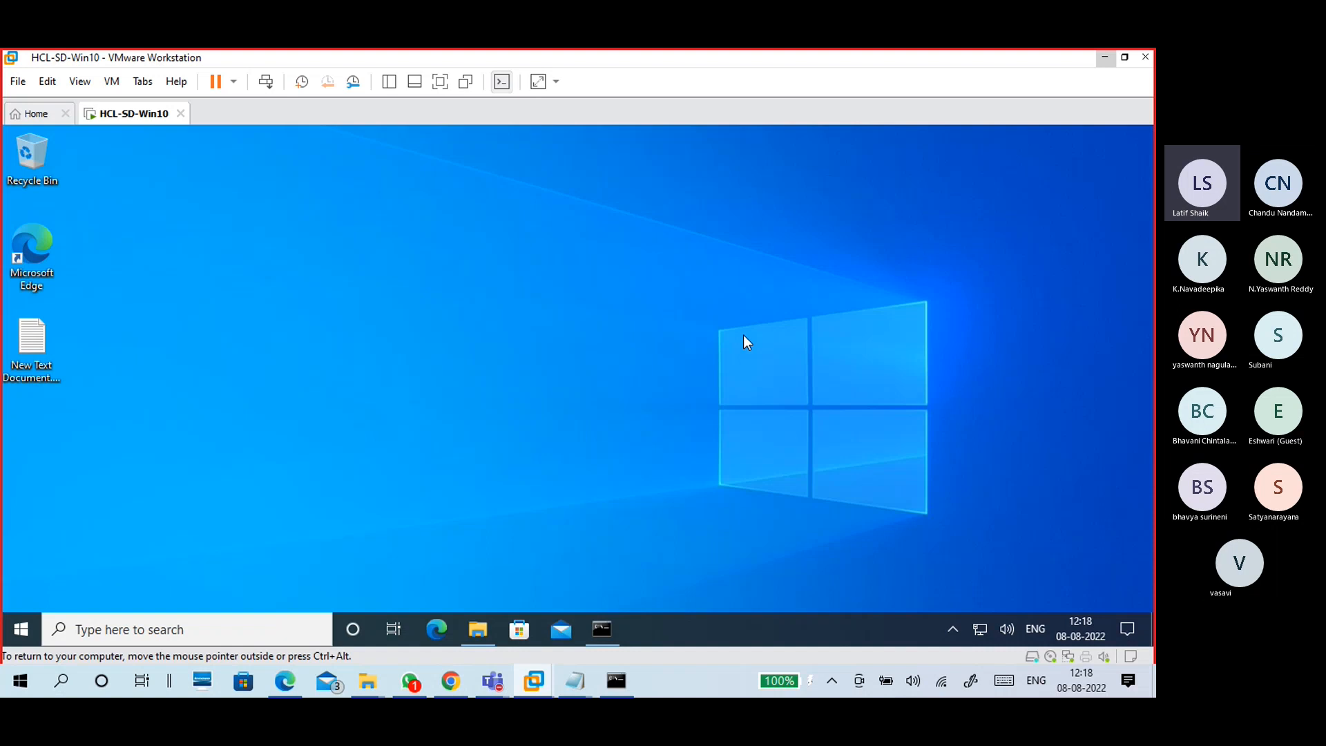
key("super+r")
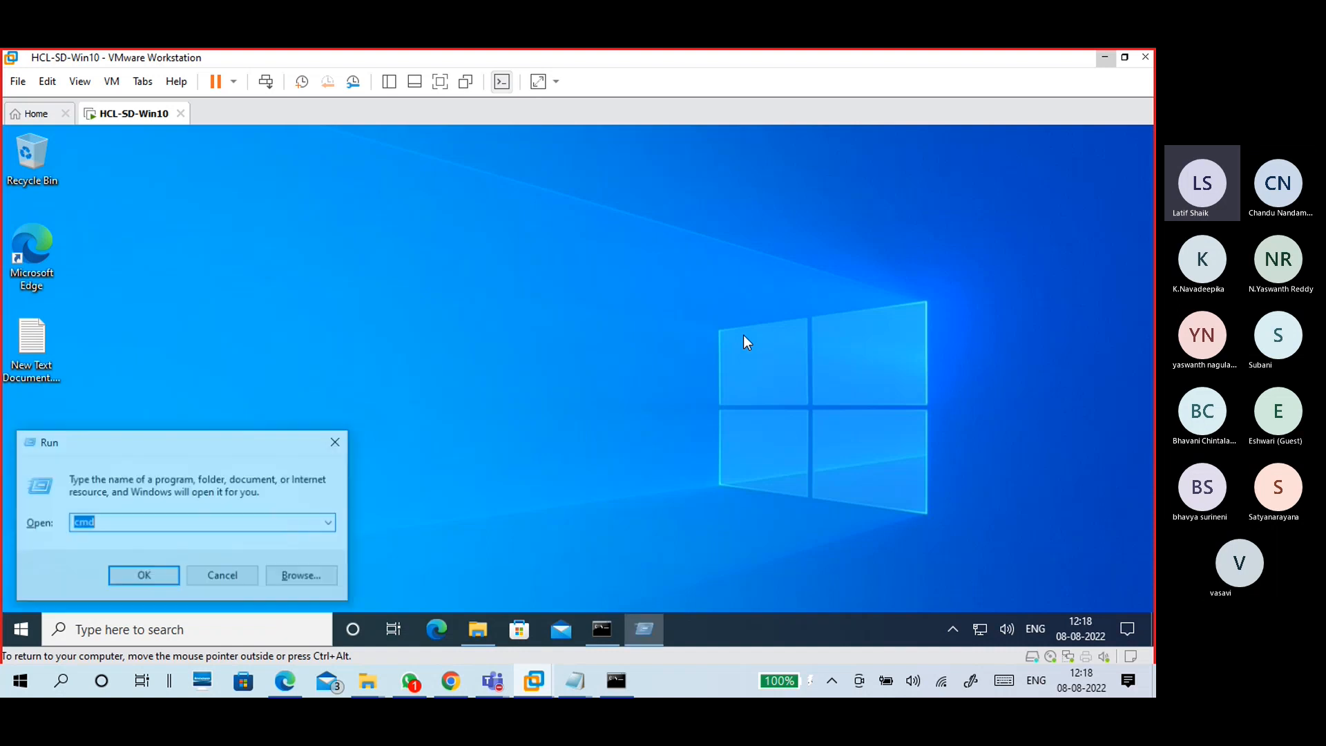
type("fi")
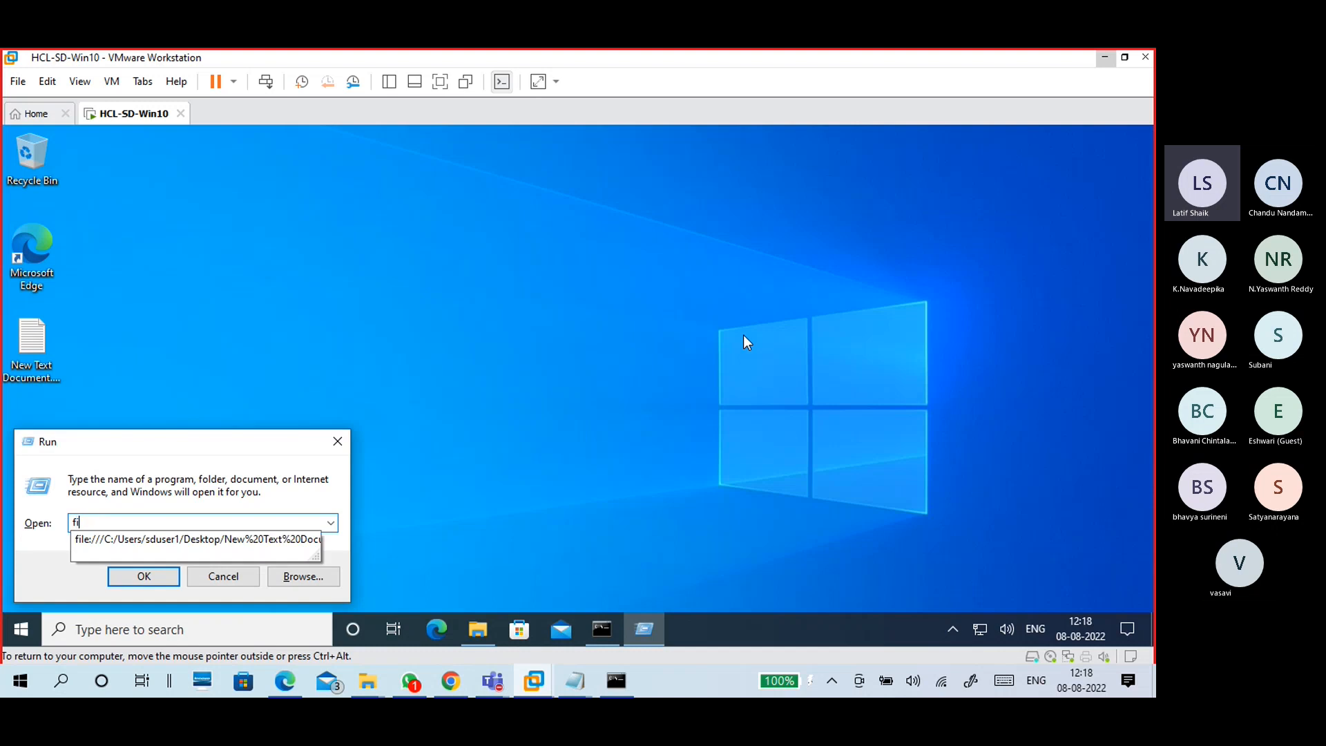
type("rewall.cpl")
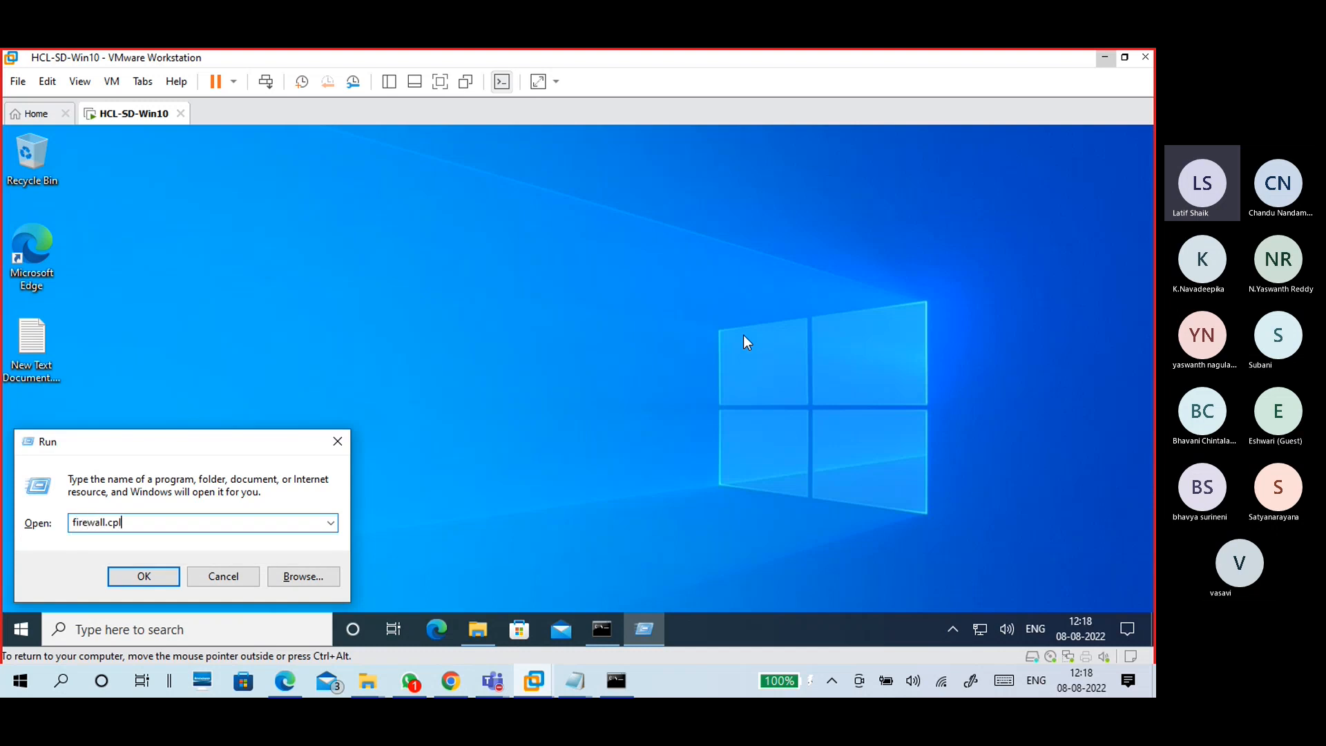
key("Return")
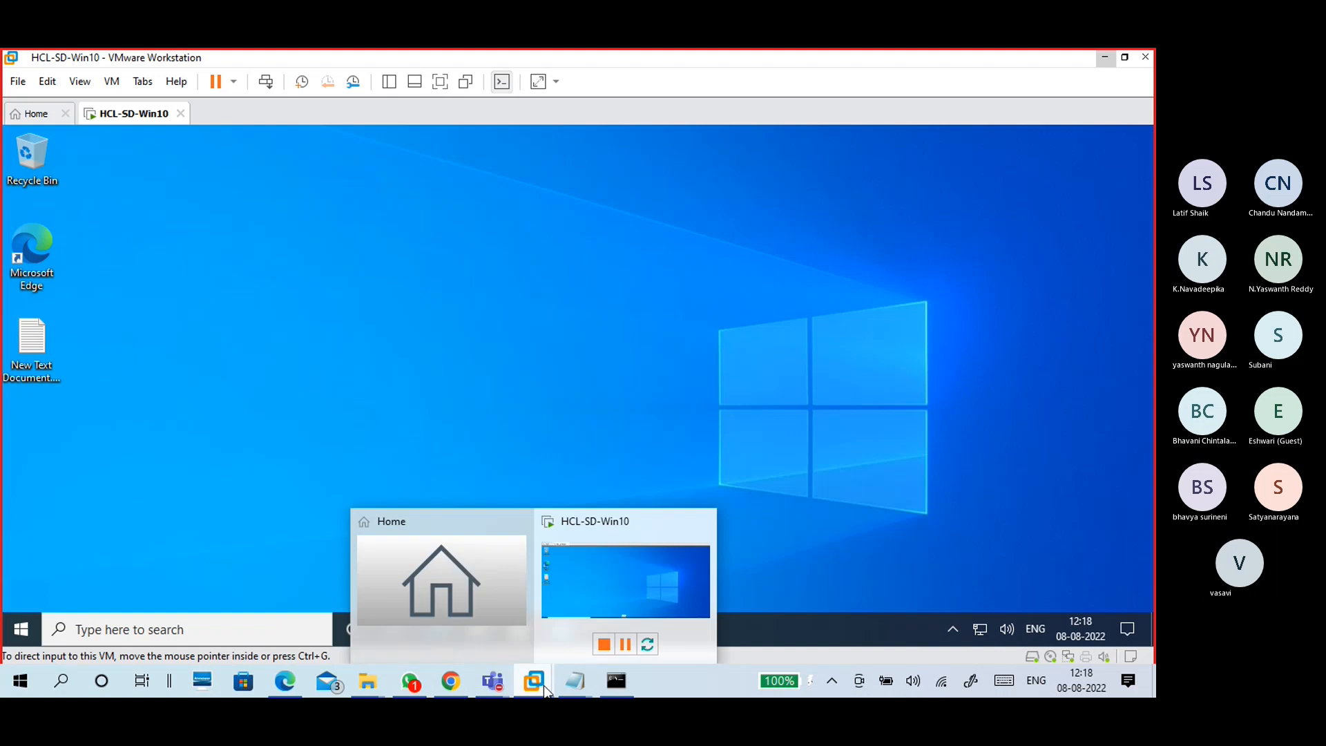
- Check the continuous ping to 192.168.29.193 in the host's command prompt and return to the virtual machine
mouse_move(466, 684)
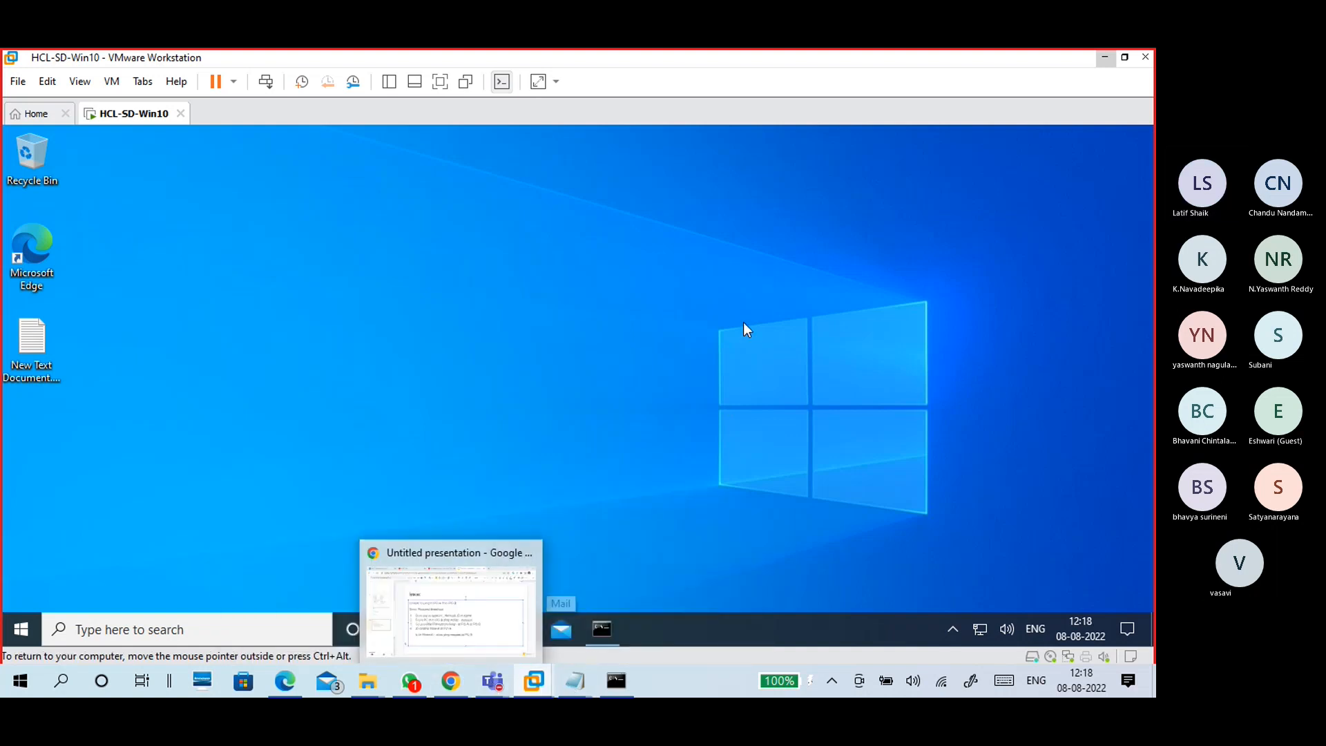
left_click(616, 681)
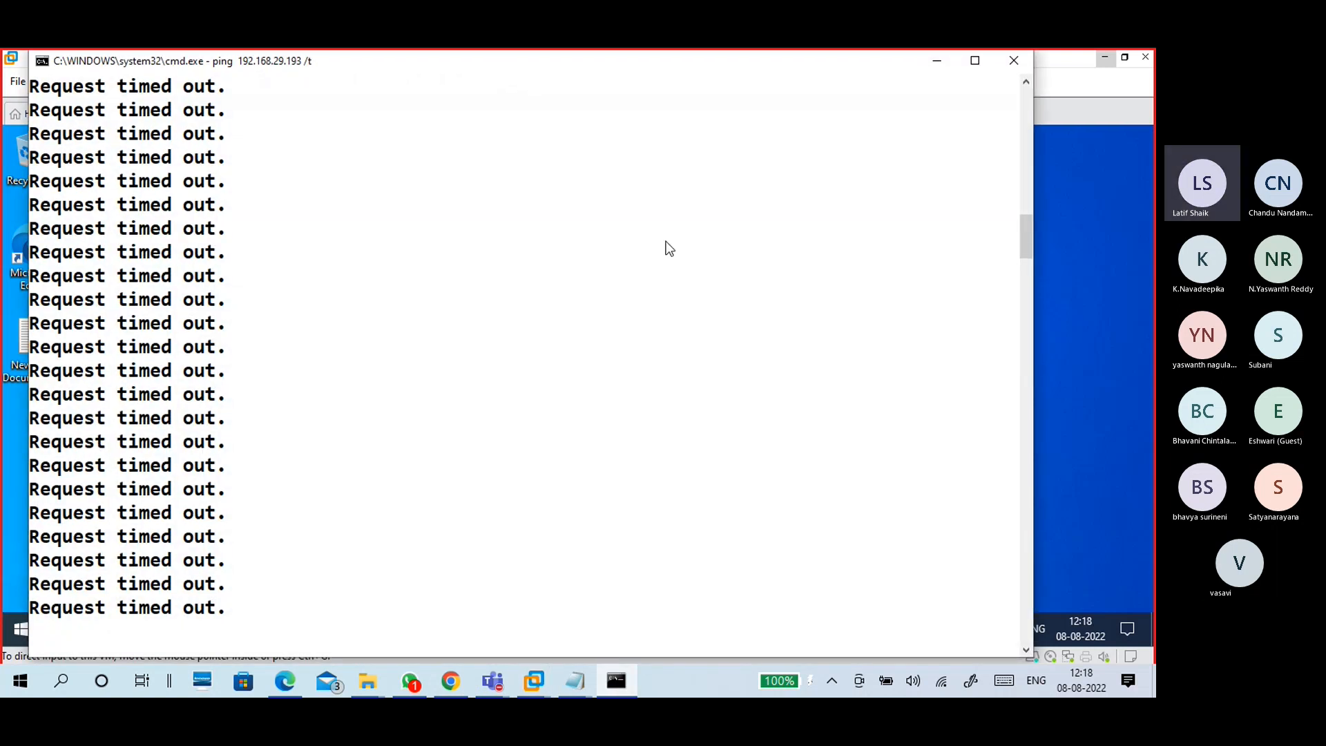
left_click(942, 64)
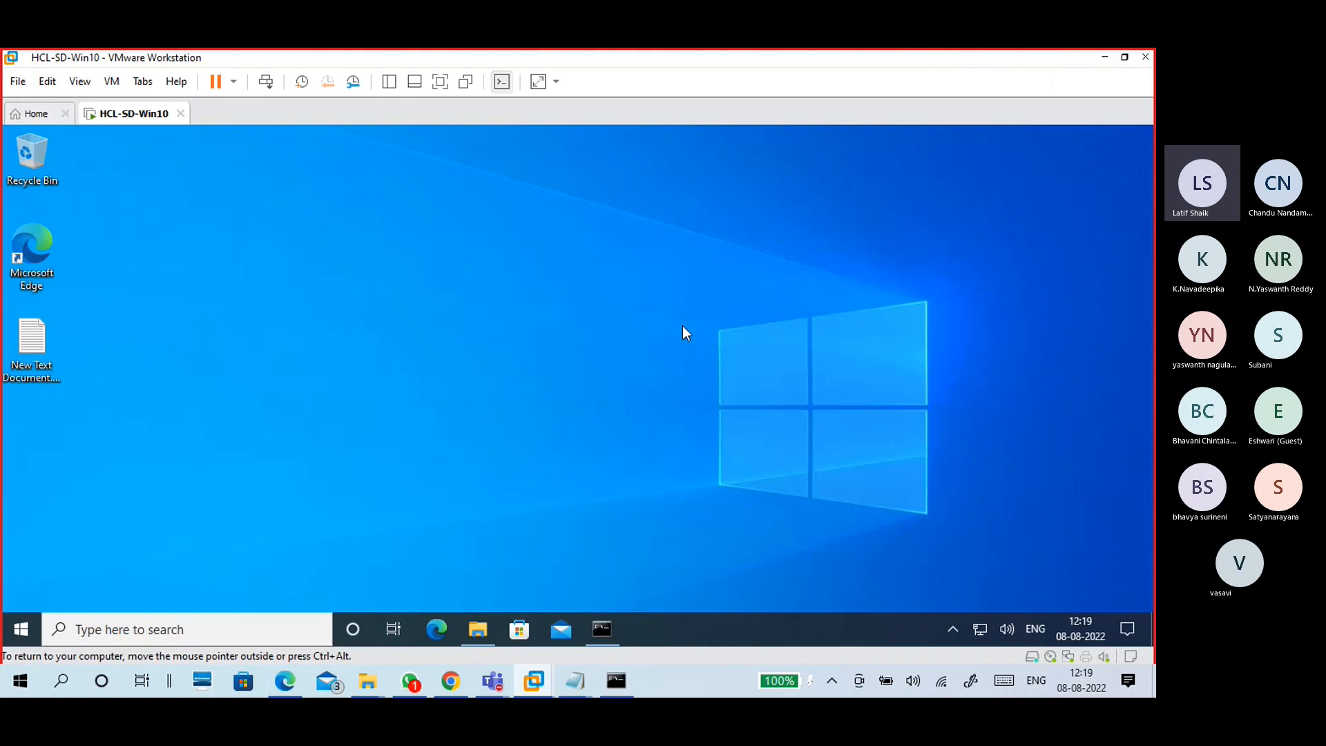
key("super+e")
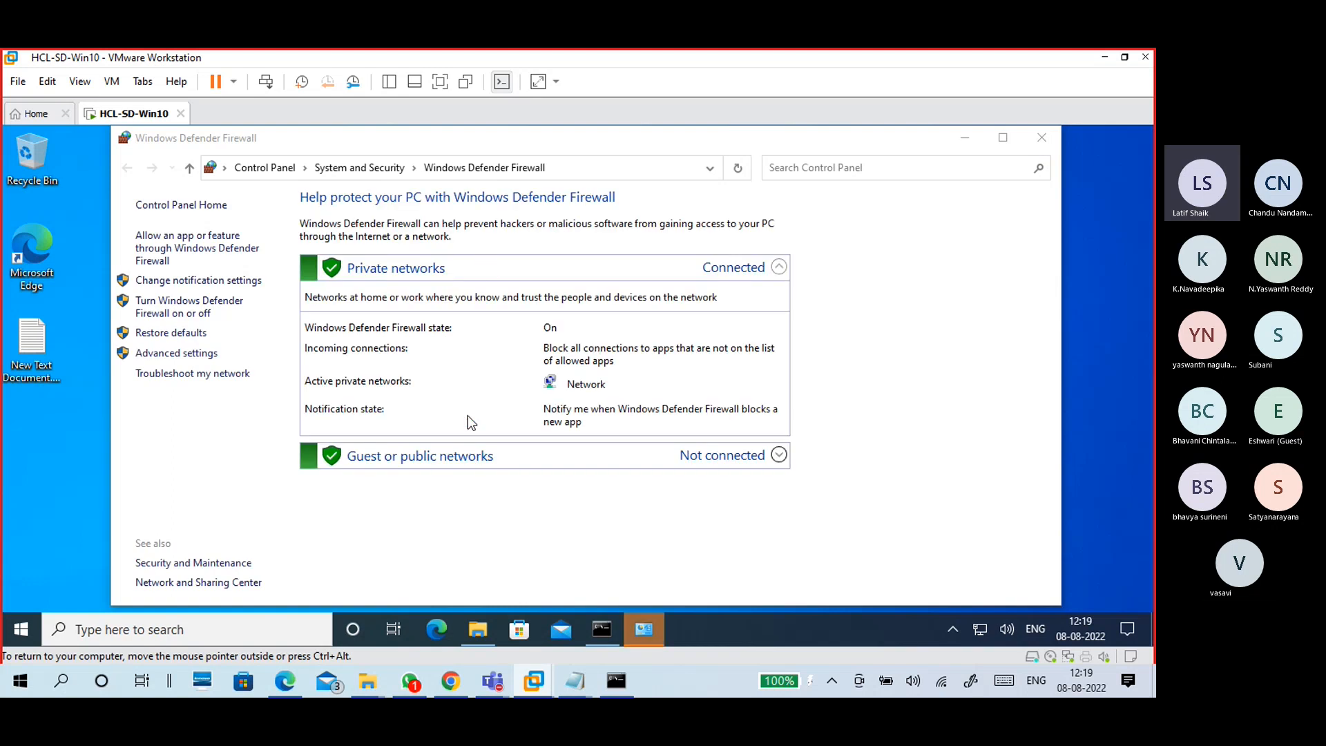
- Go to the maximized Control Panel, view it by large icons, and open Windows Defender Firewall
left_click(293, 169)
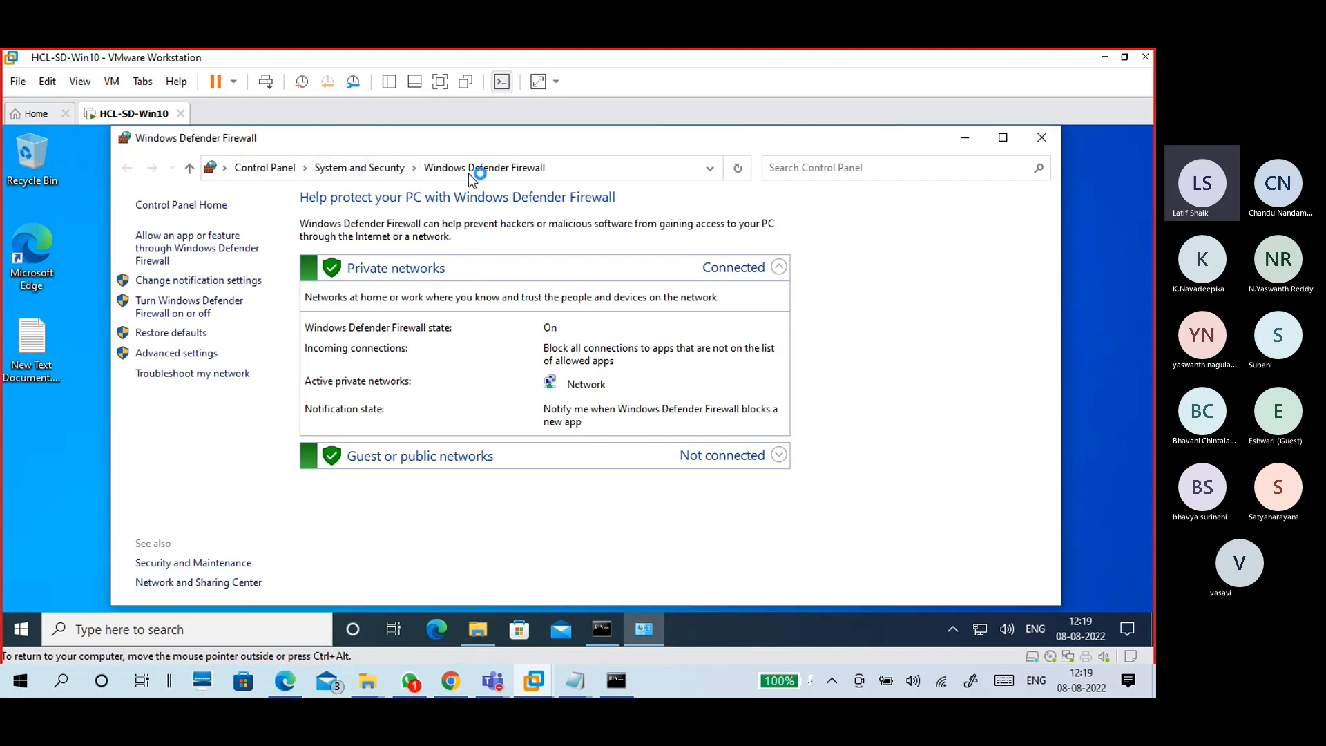
left_click(1004, 140)
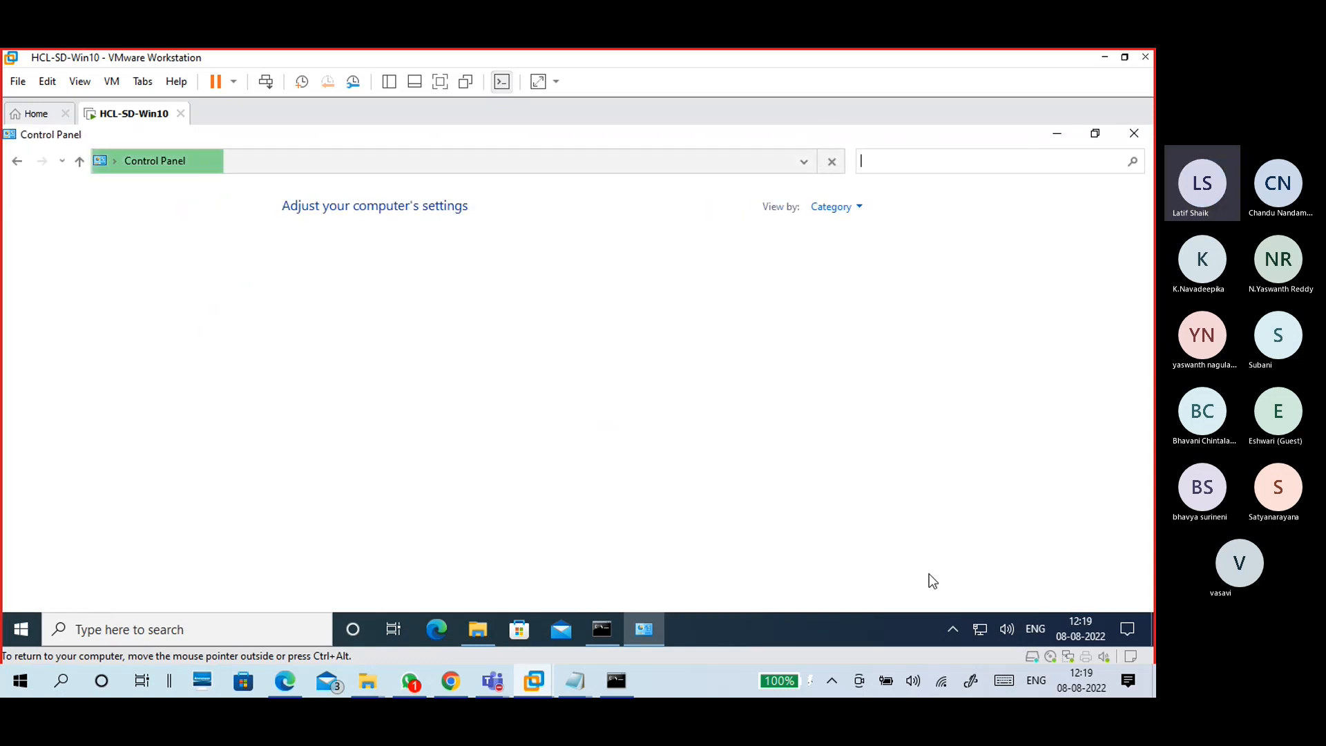
left_click(824, 207)
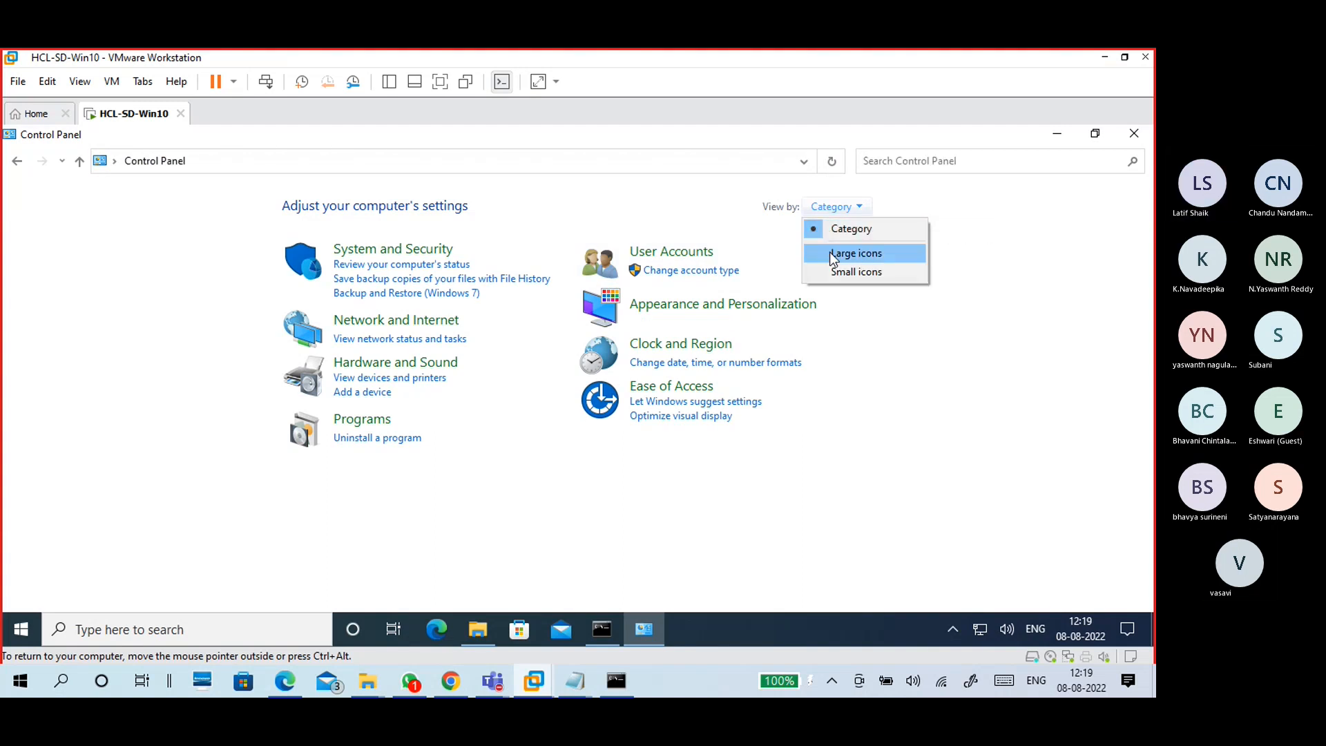
left_click(830, 253)
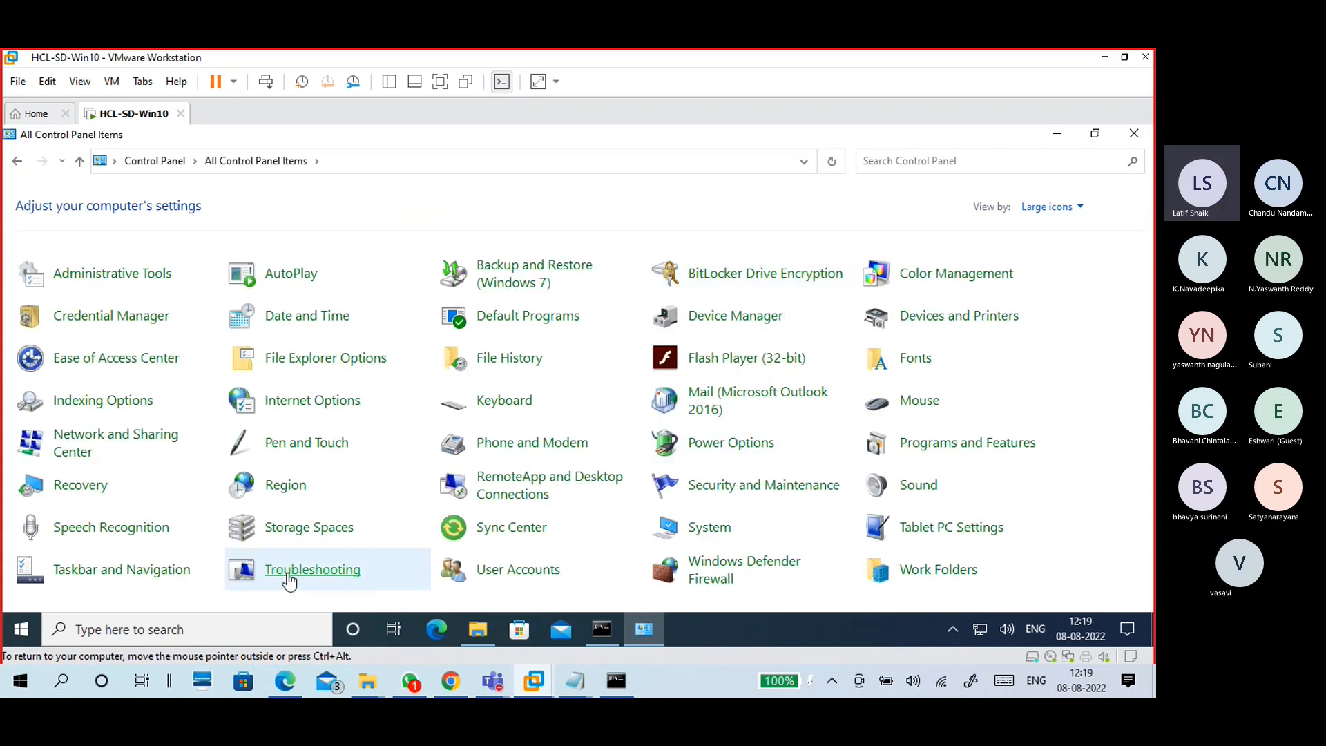
left_click(735, 565)
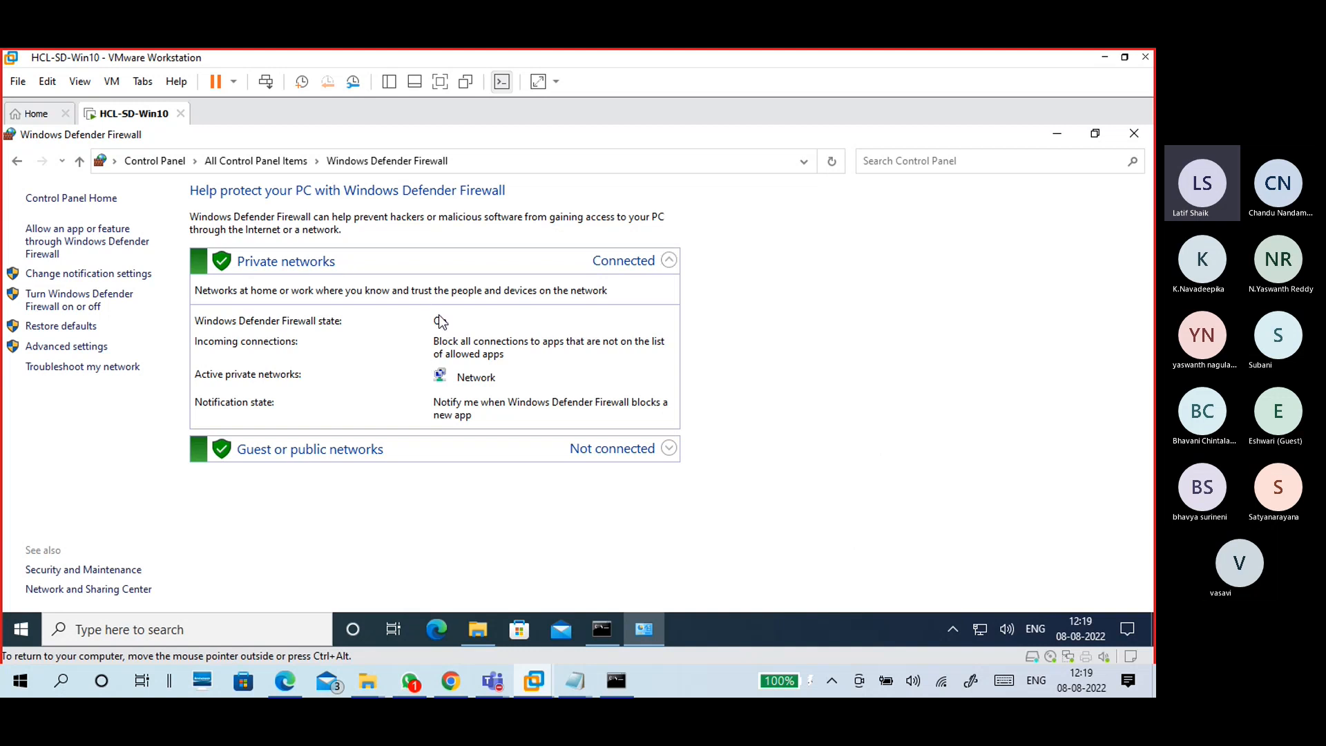
- Review the ping issue notes in Google Slides, and open the firewall on/off settings in the virtual machine
left_click(450, 681)
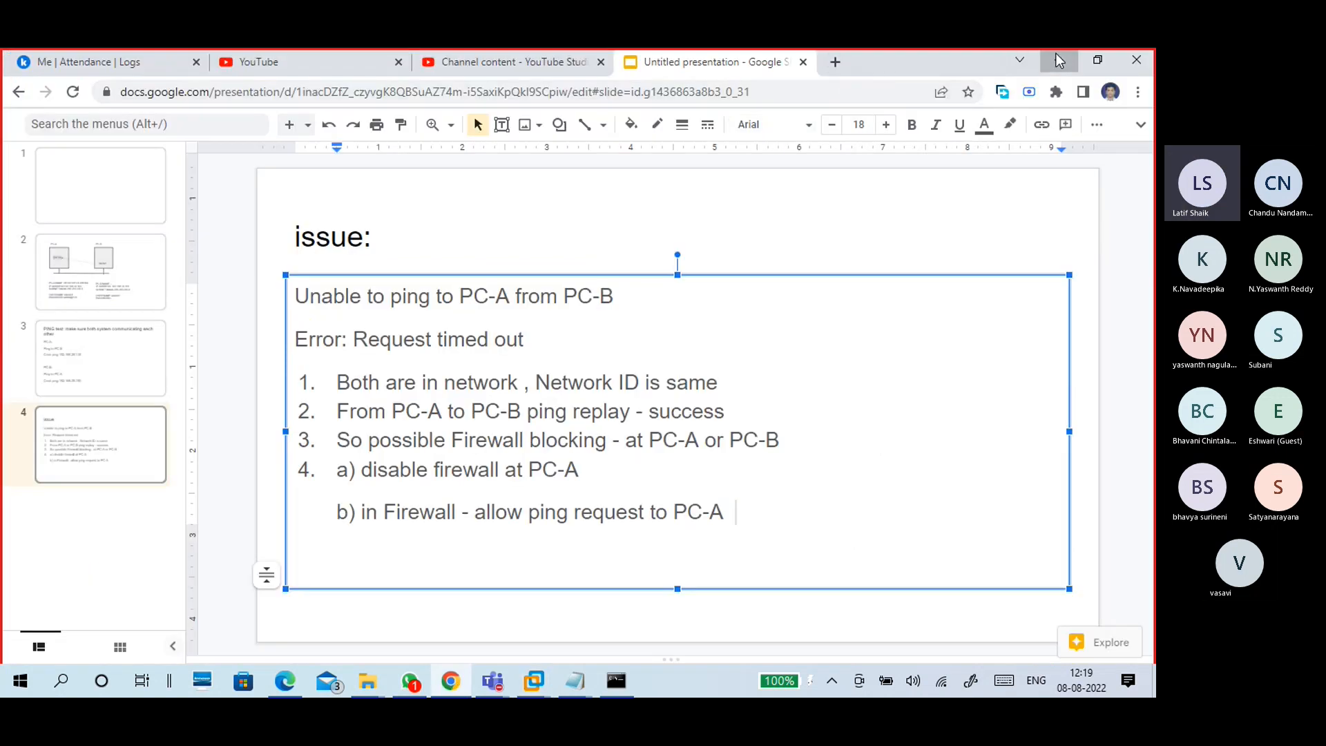
key("alt+Tab")
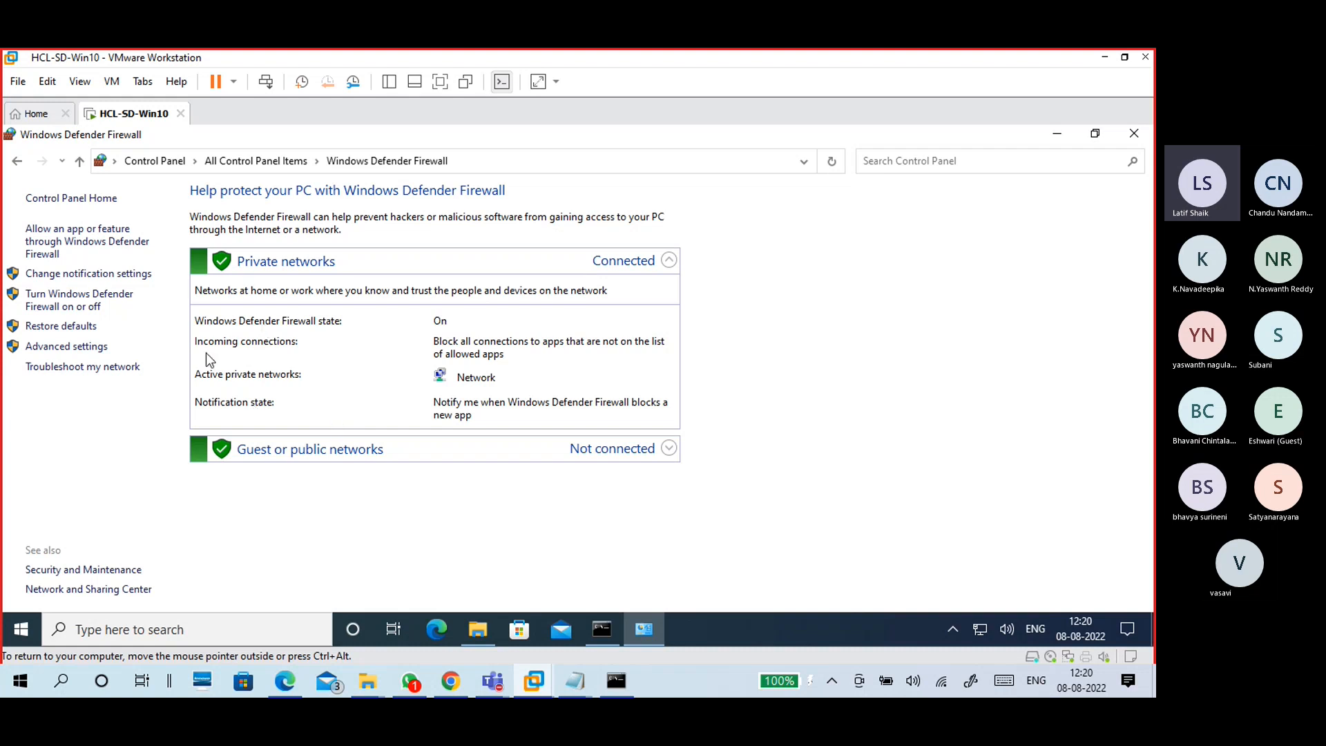
left_click(53, 301)
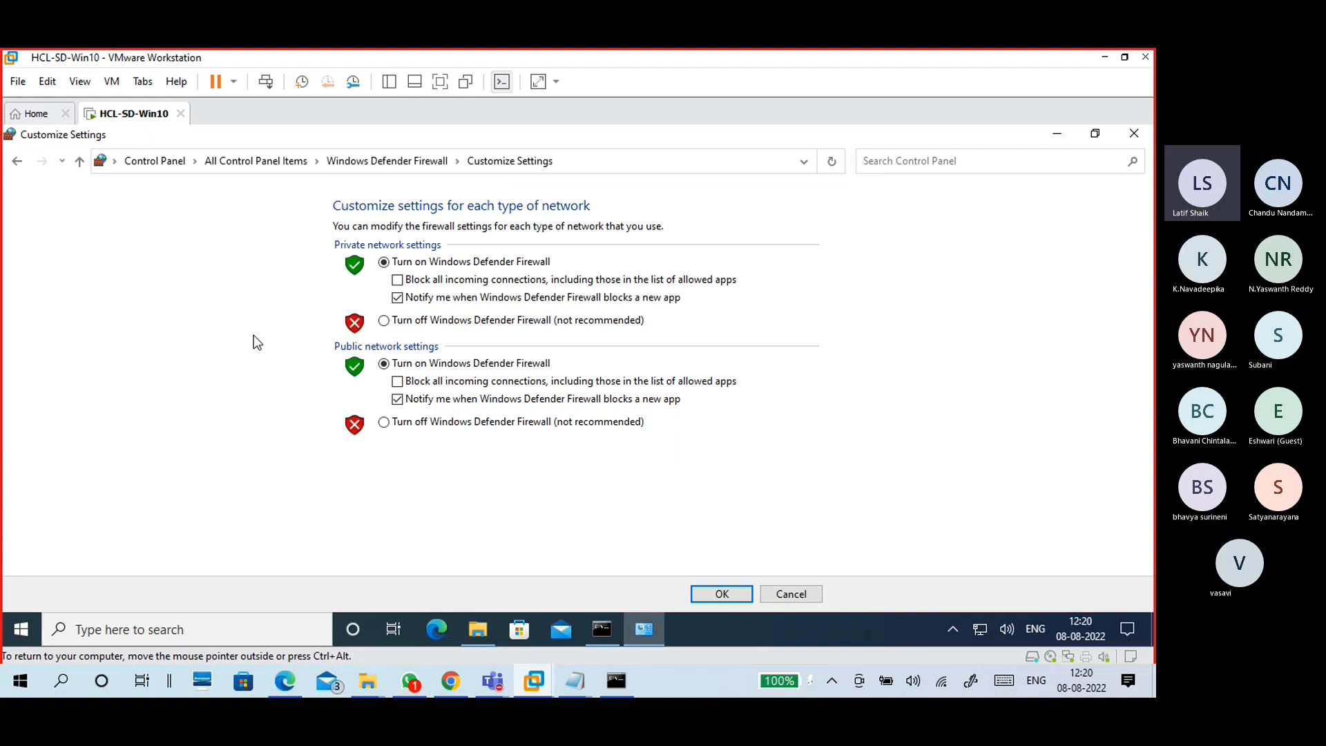
left_click(384, 321)
left_click(384, 423)
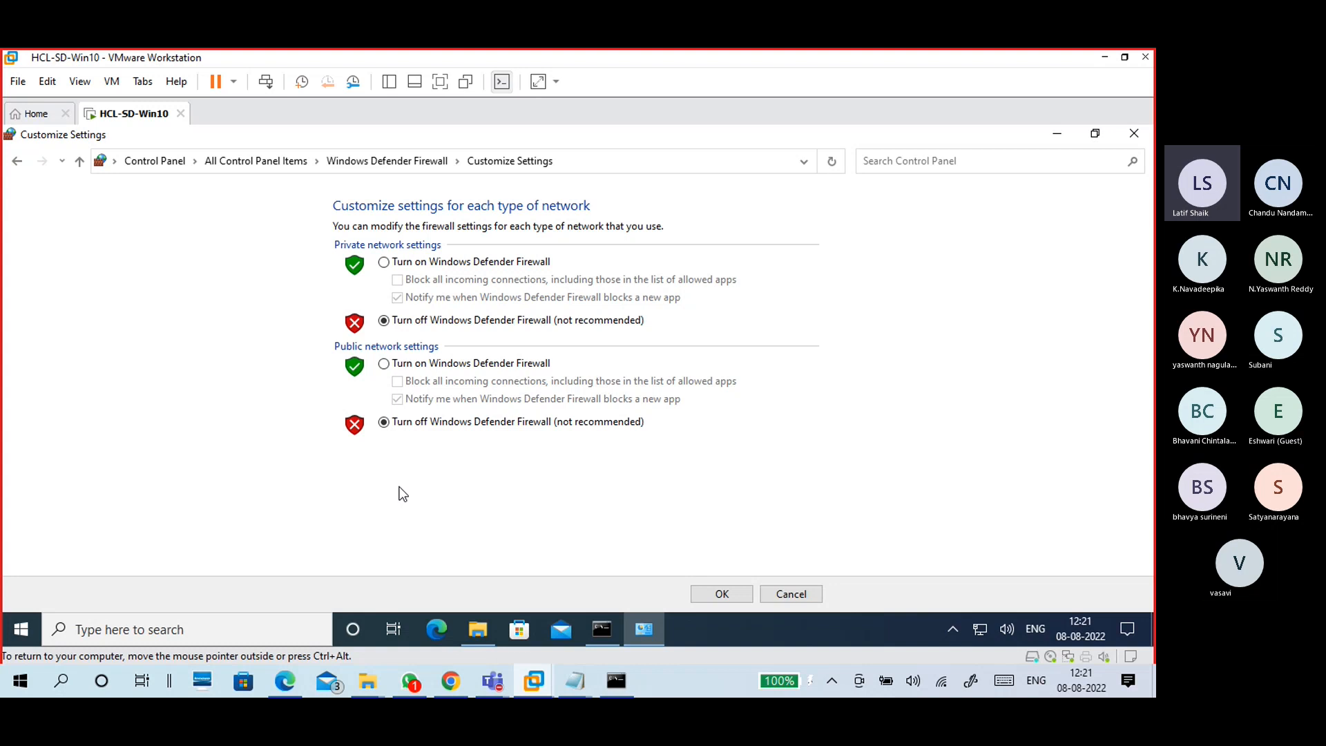
left_click(384, 263)
left_click(383, 363)
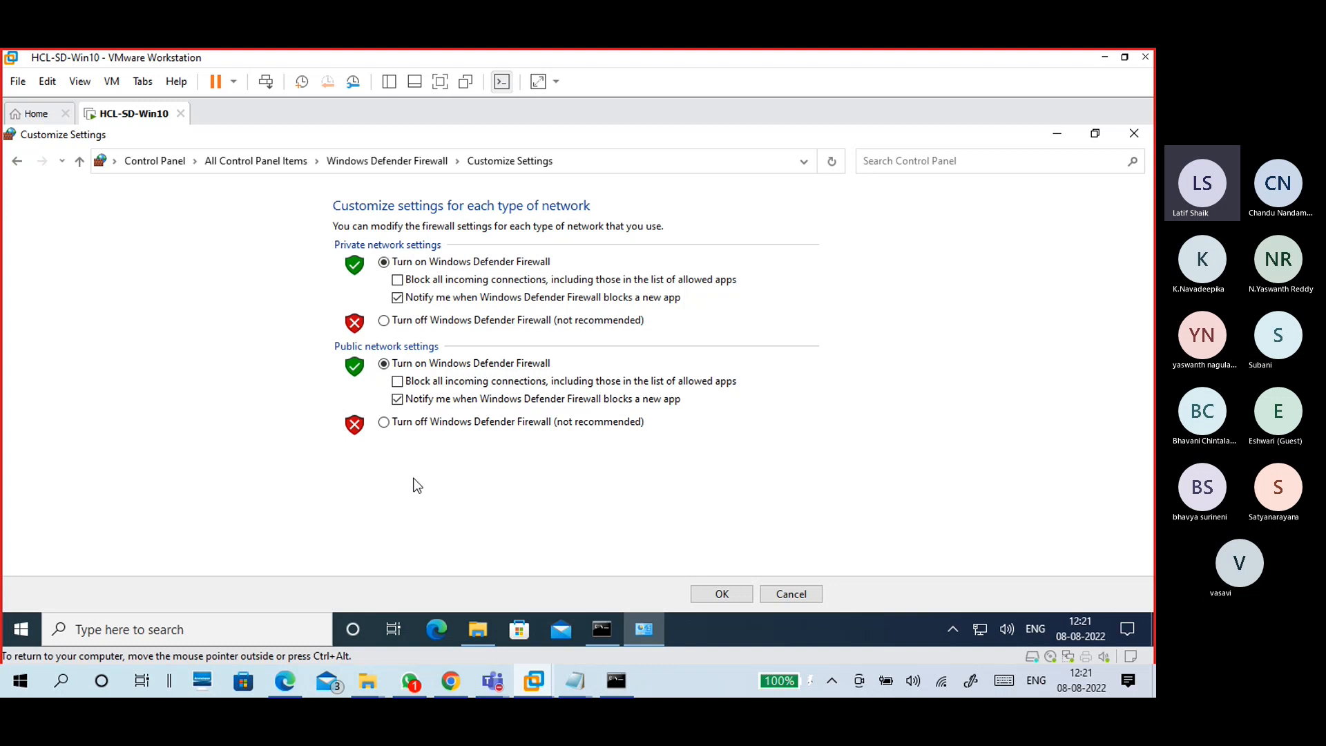
- Turn off Windows Defender Firewall for private and public networks, and check the host's ping to 192.168.29.193
left_click(384, 321)
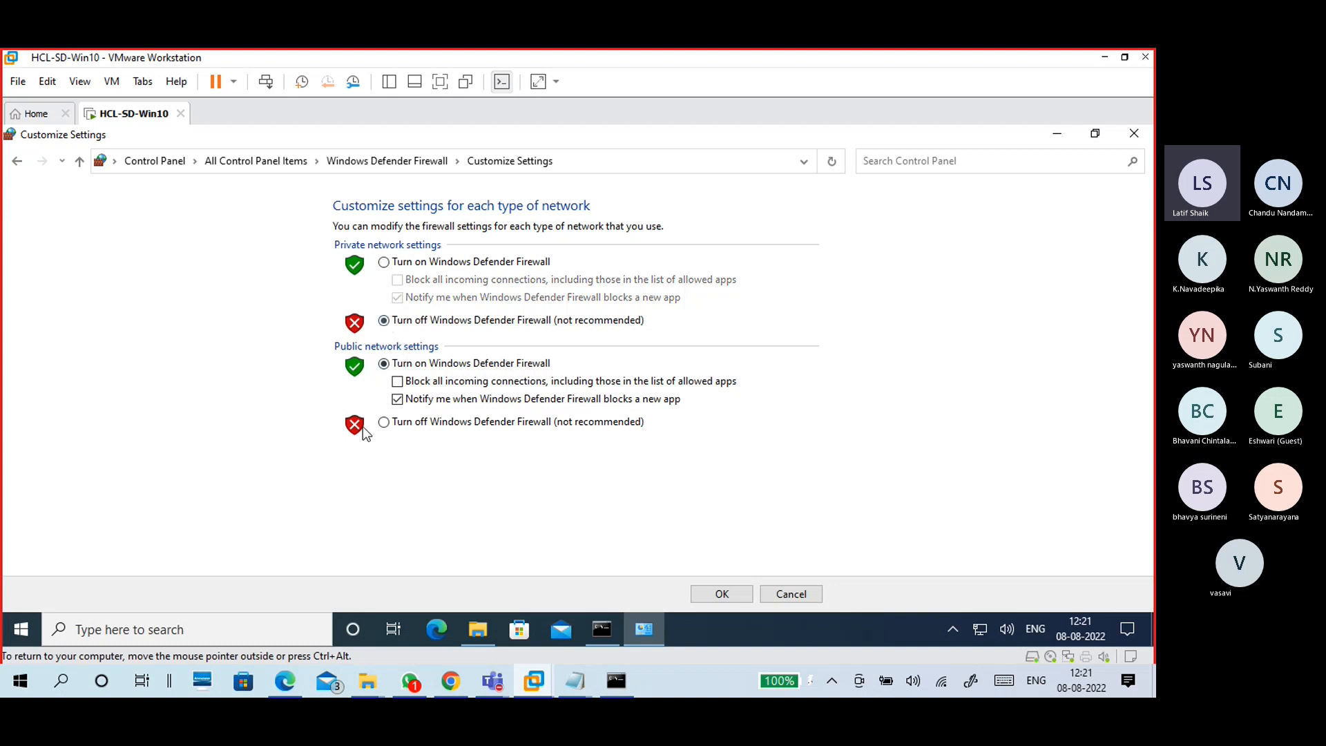
left_click(384, 422)
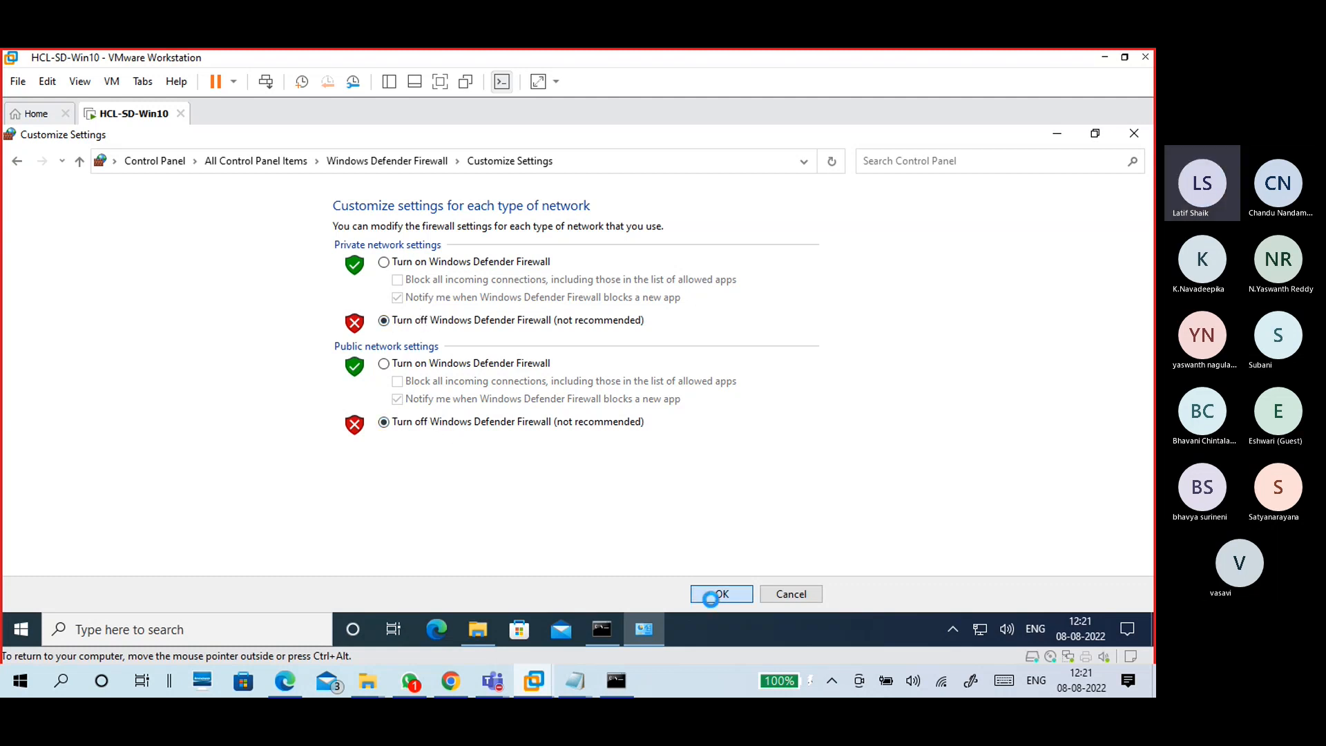
left_click(712, 594)
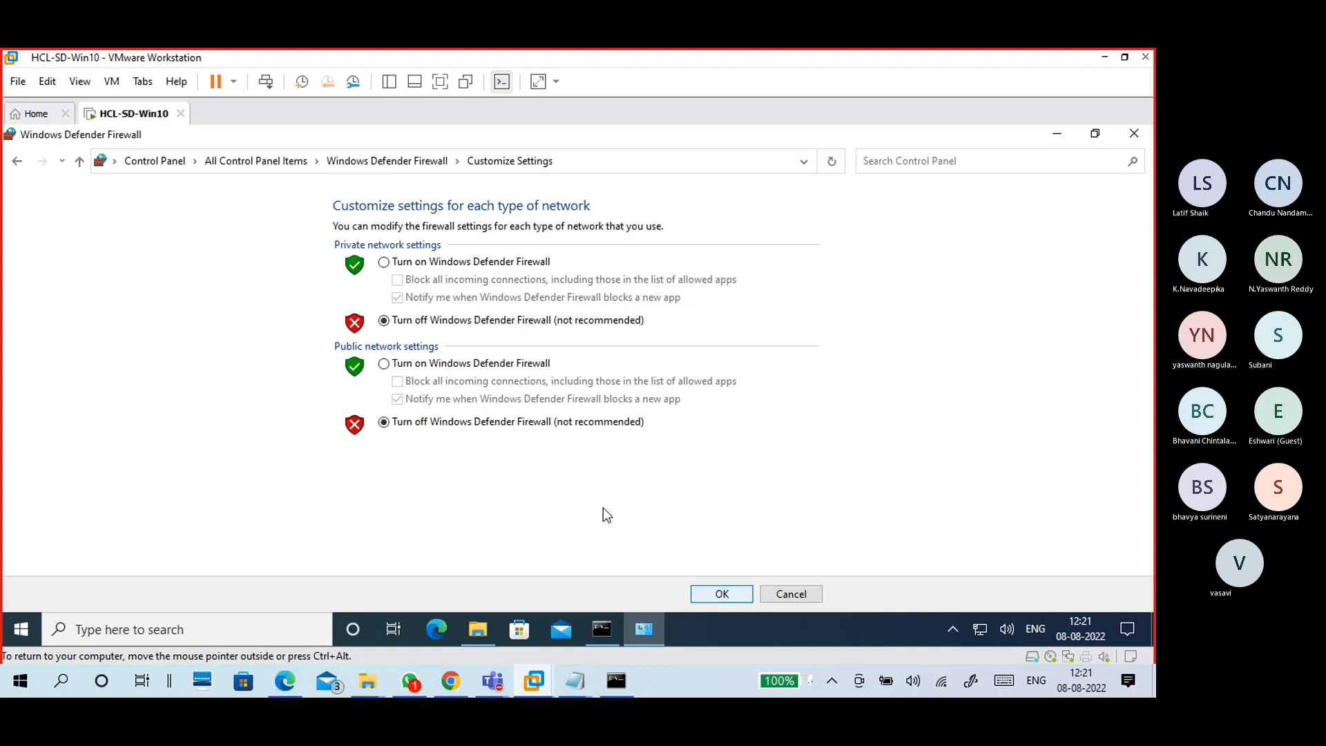
left_click(616, 691)
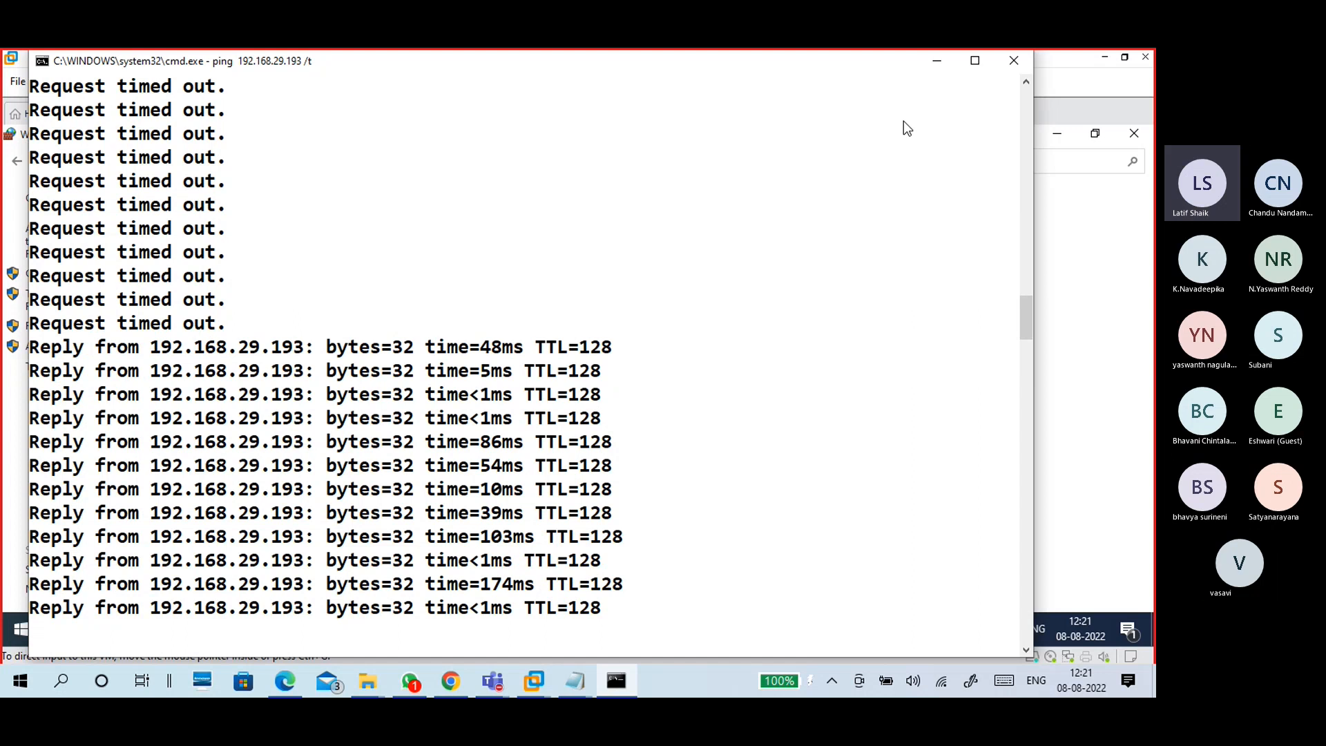
left_click(934, 65)
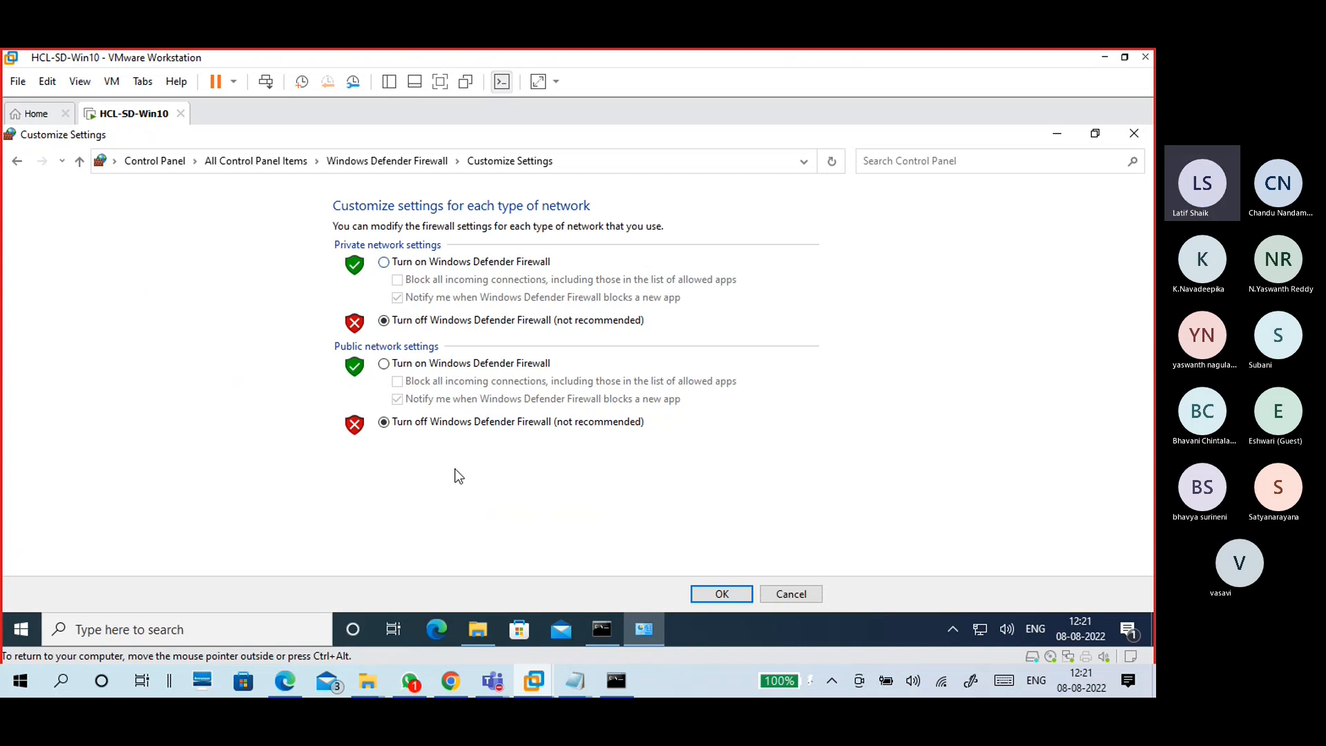
- Turn on Windows Defender Firewall for private and public networks, and check the host's ping to 192.168.29.193 again
left_click(400, 262)
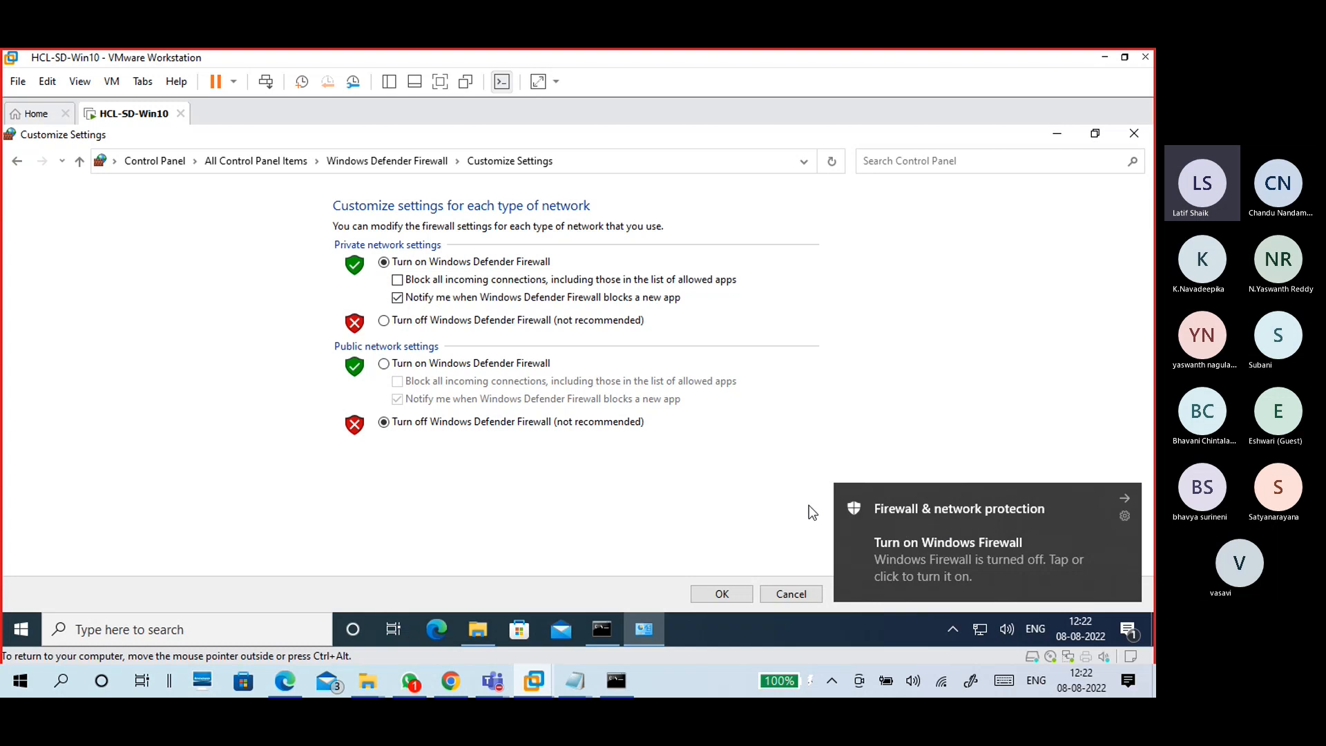
left_click(459, 364)
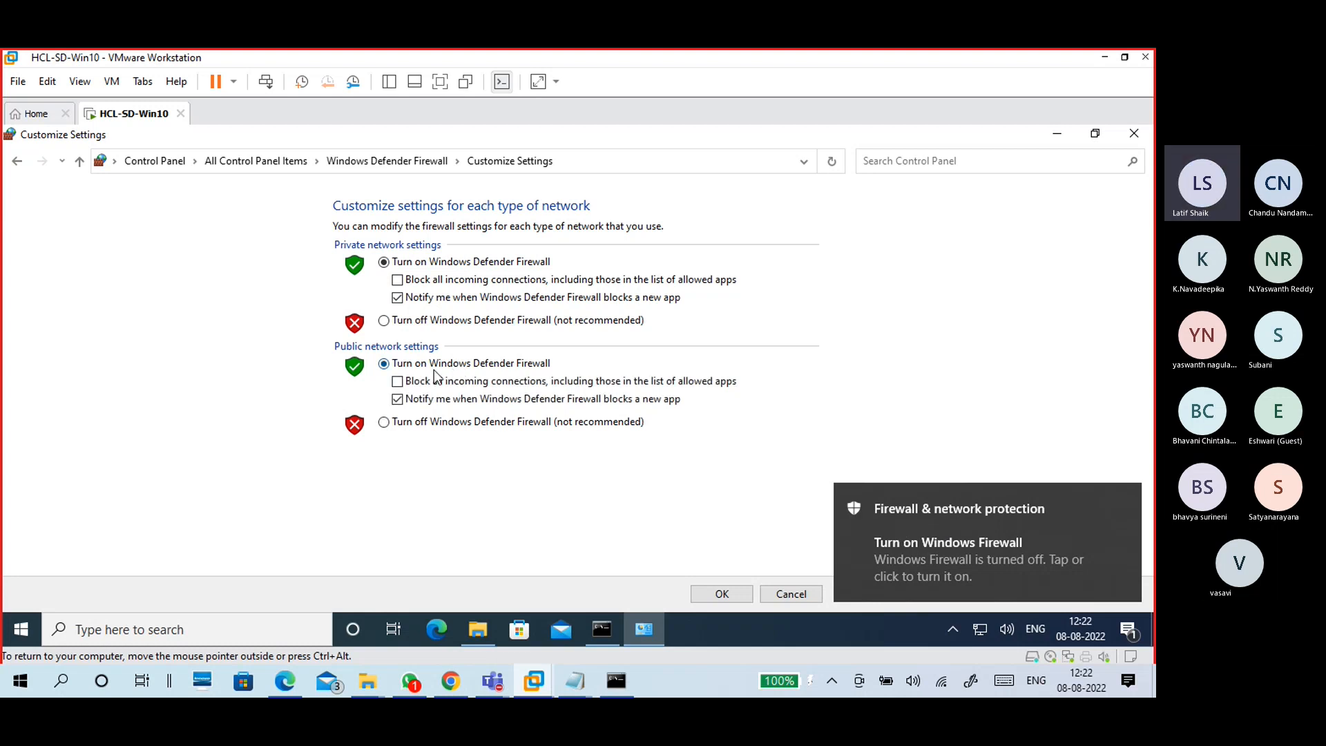
left_click(707, 592)
left_click(619, 691)
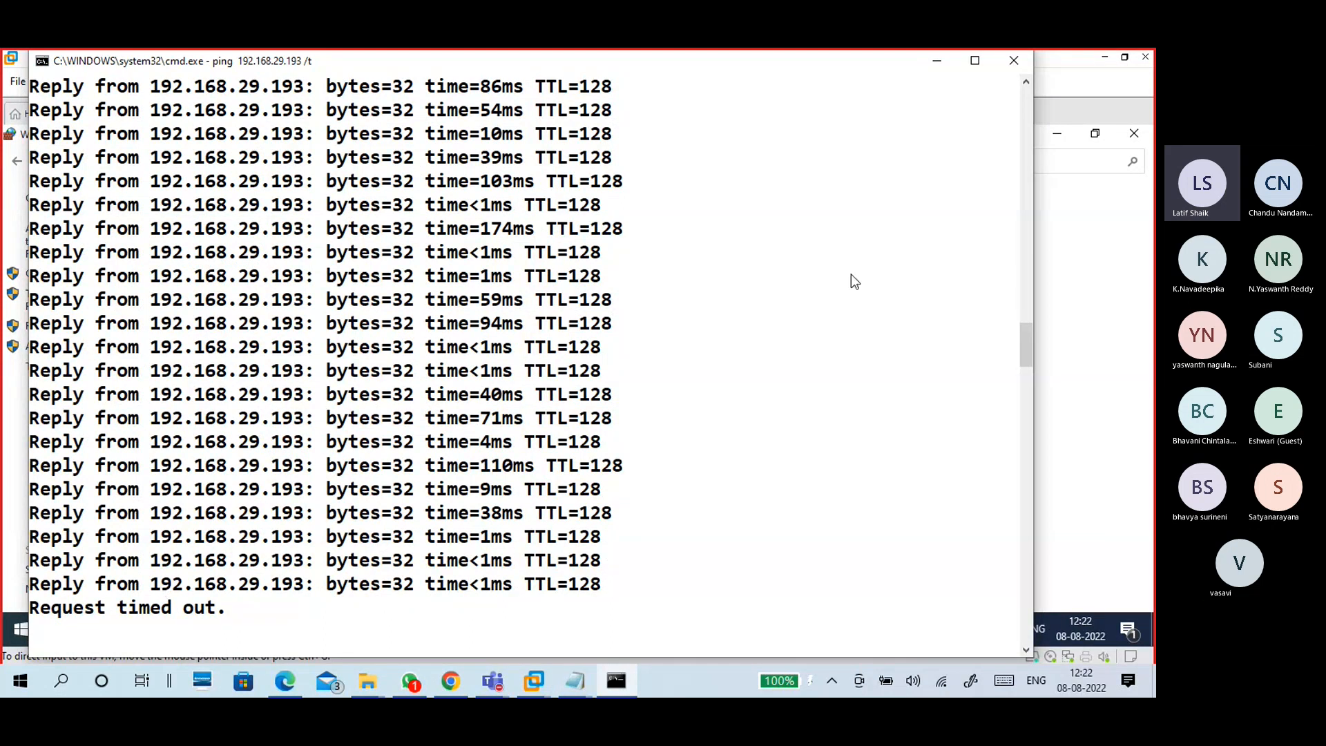
left_click(937, 61)
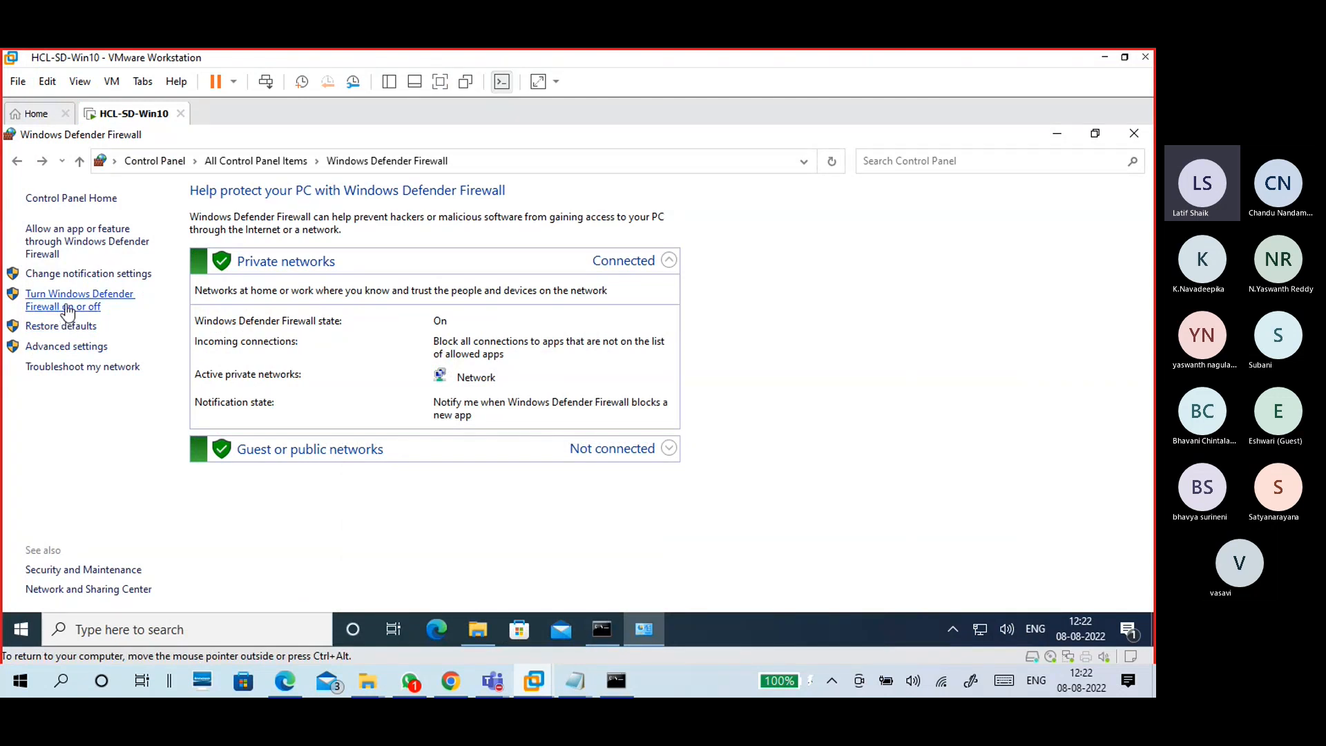
- Try to open the advanced settings of Windows Defender Firewall
left_click(89, 348)
left_click(98, 352)
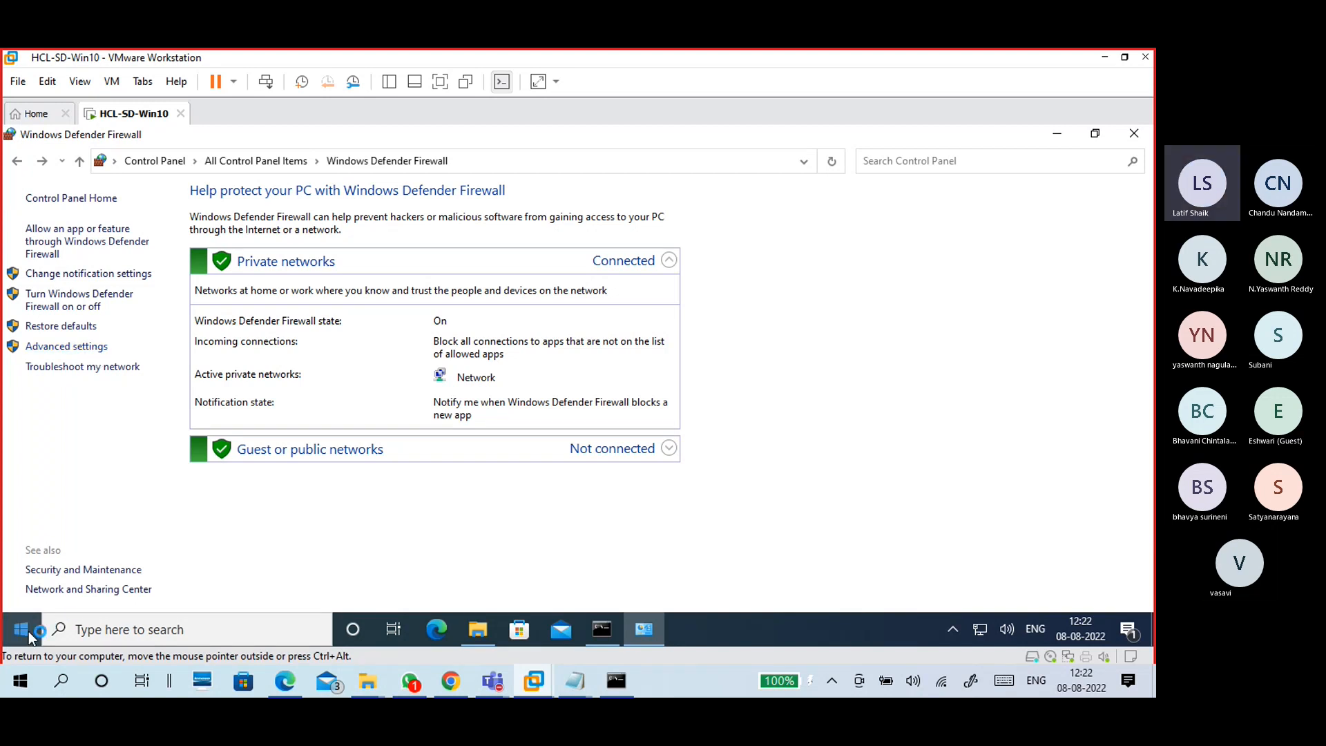
key("super")
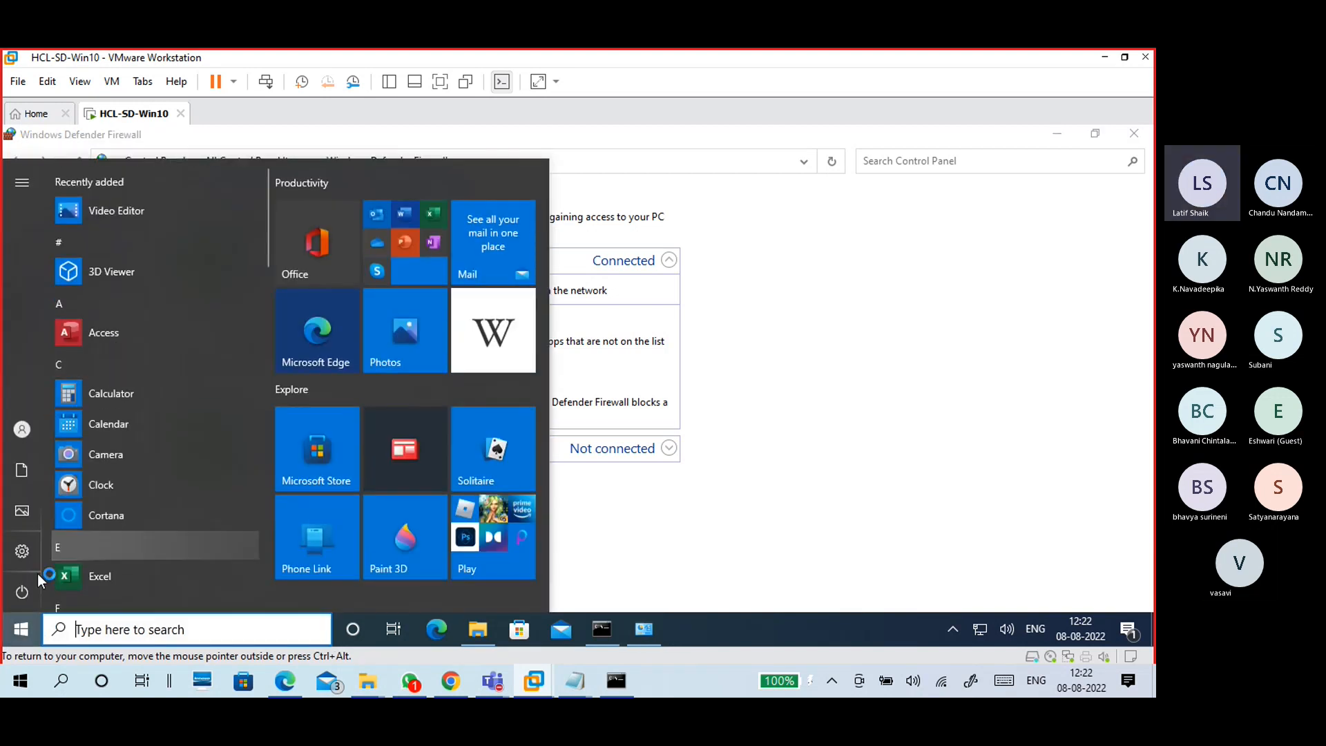
mouse_move(25, 599)
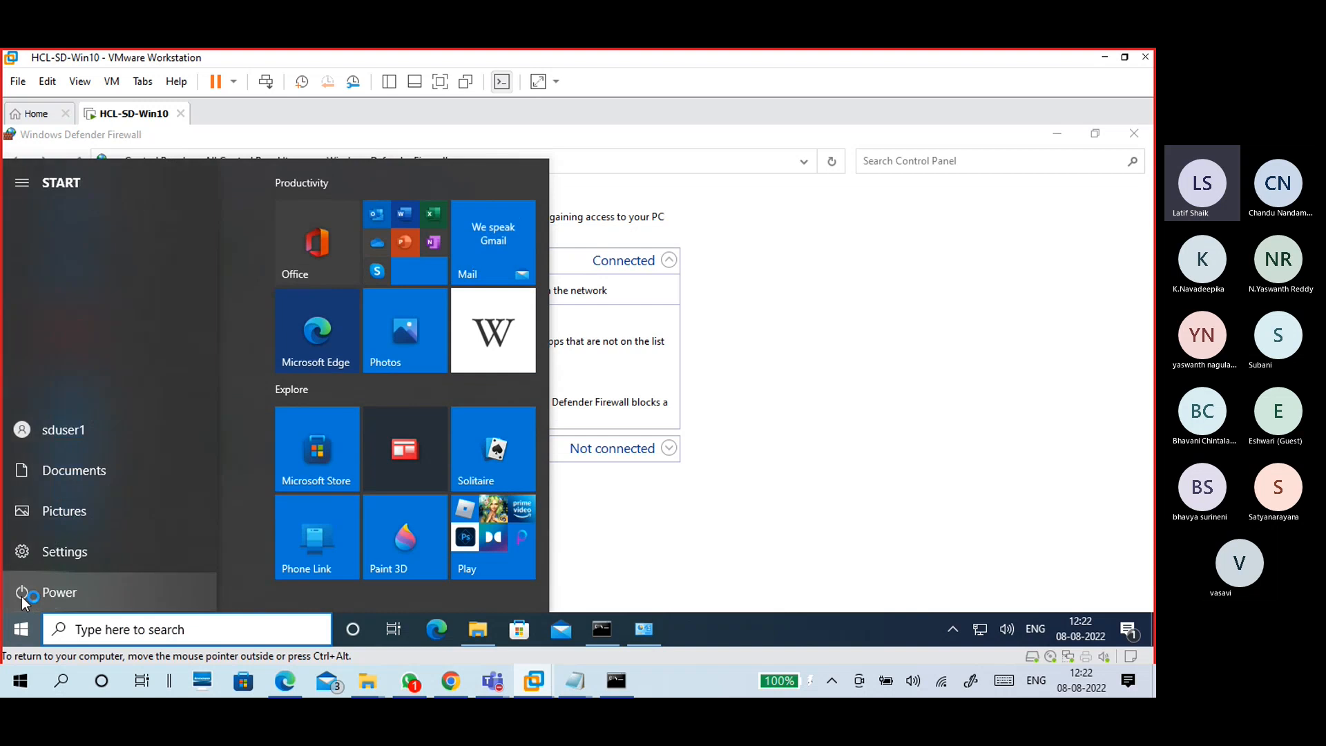
left_click(69, 594)
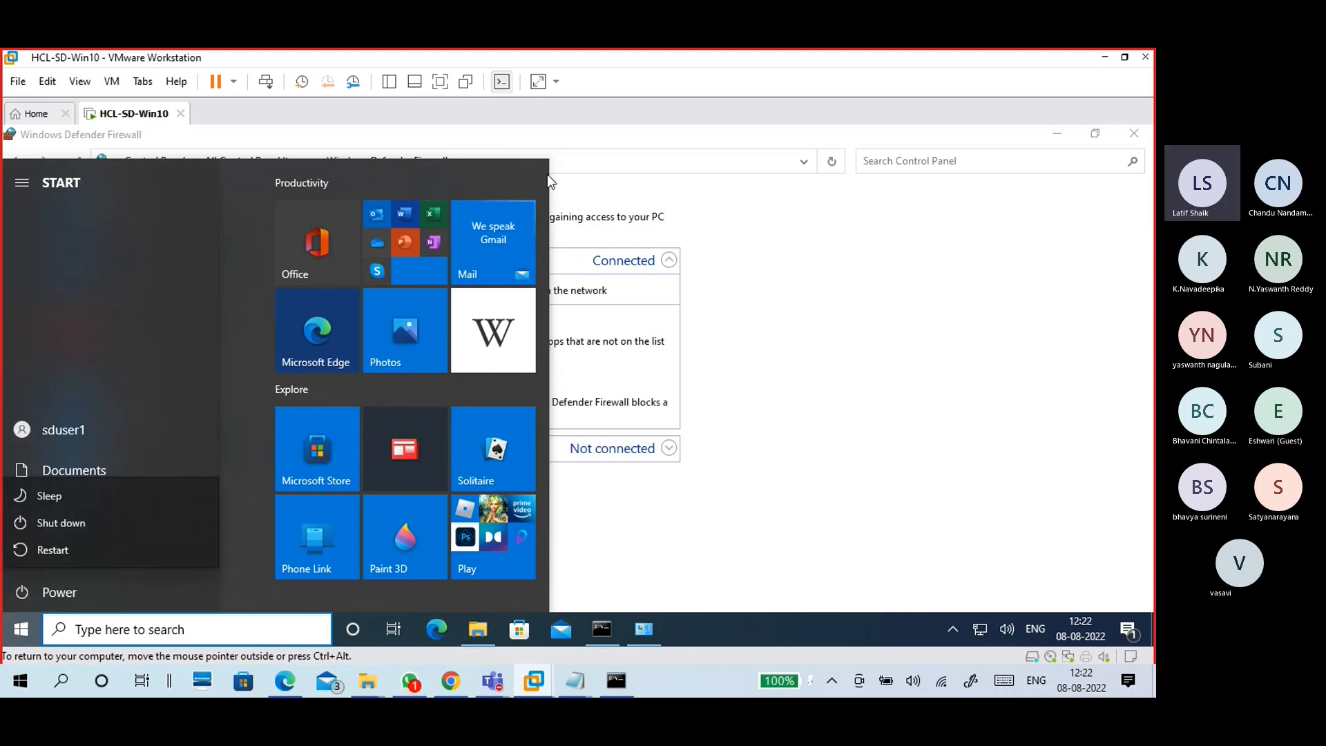
left_click(660, 628)
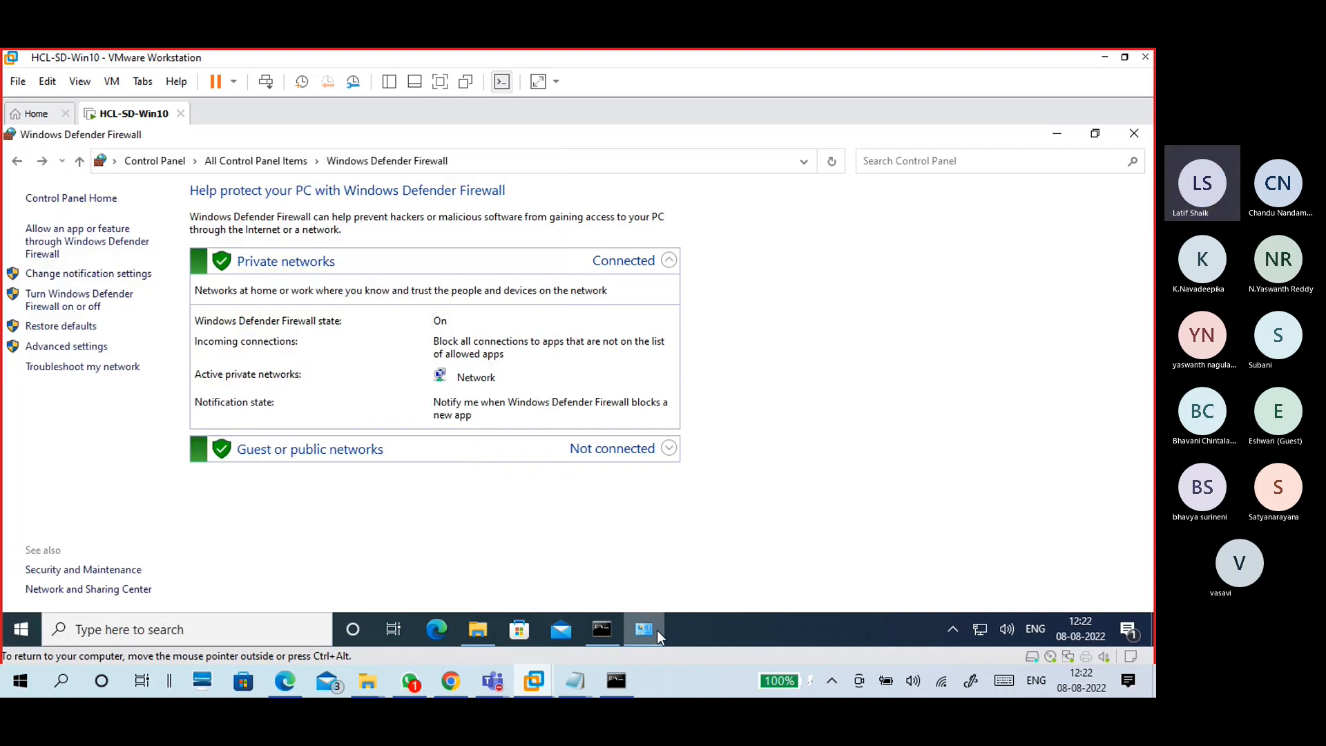
left_click(94, 348)
- Open the Update & Security page in the virtual machine's Settings, minimizing the Windows Defender Firewall window along the way
left_click(21, 628)
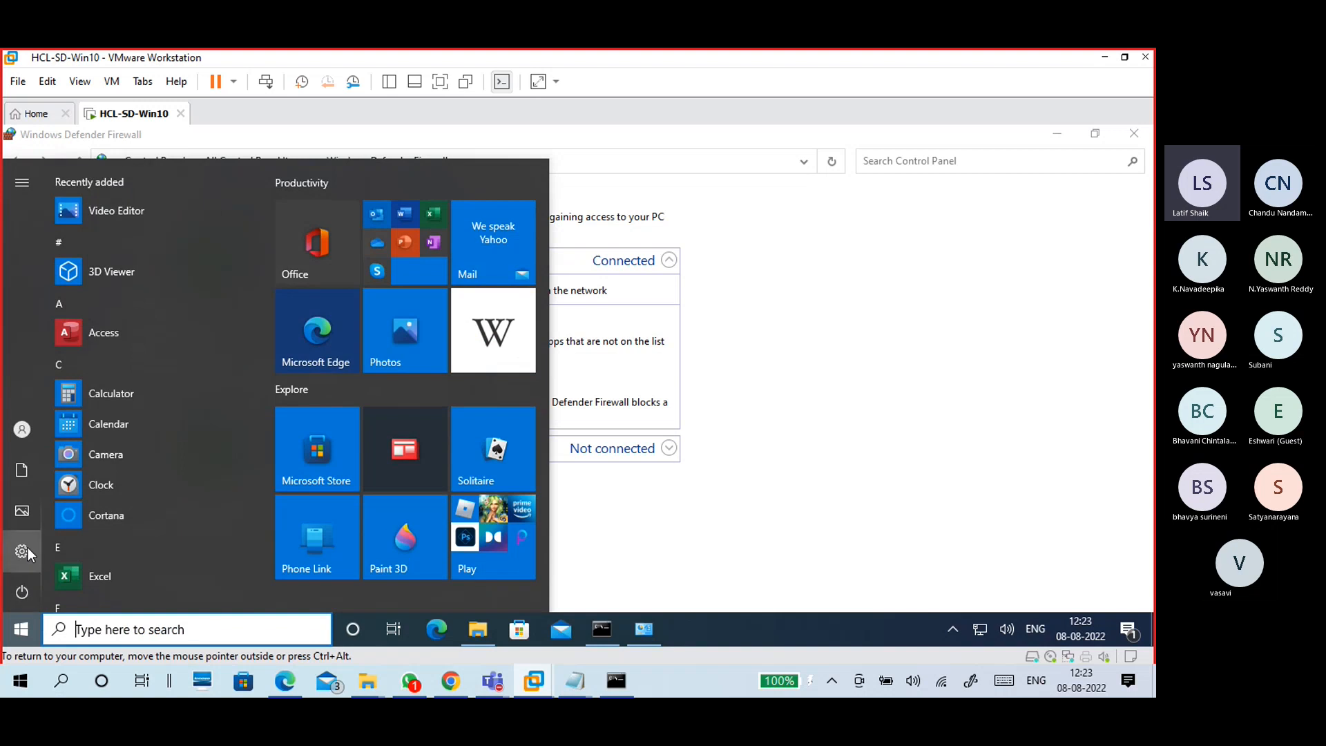
mouse_move(28, 548)
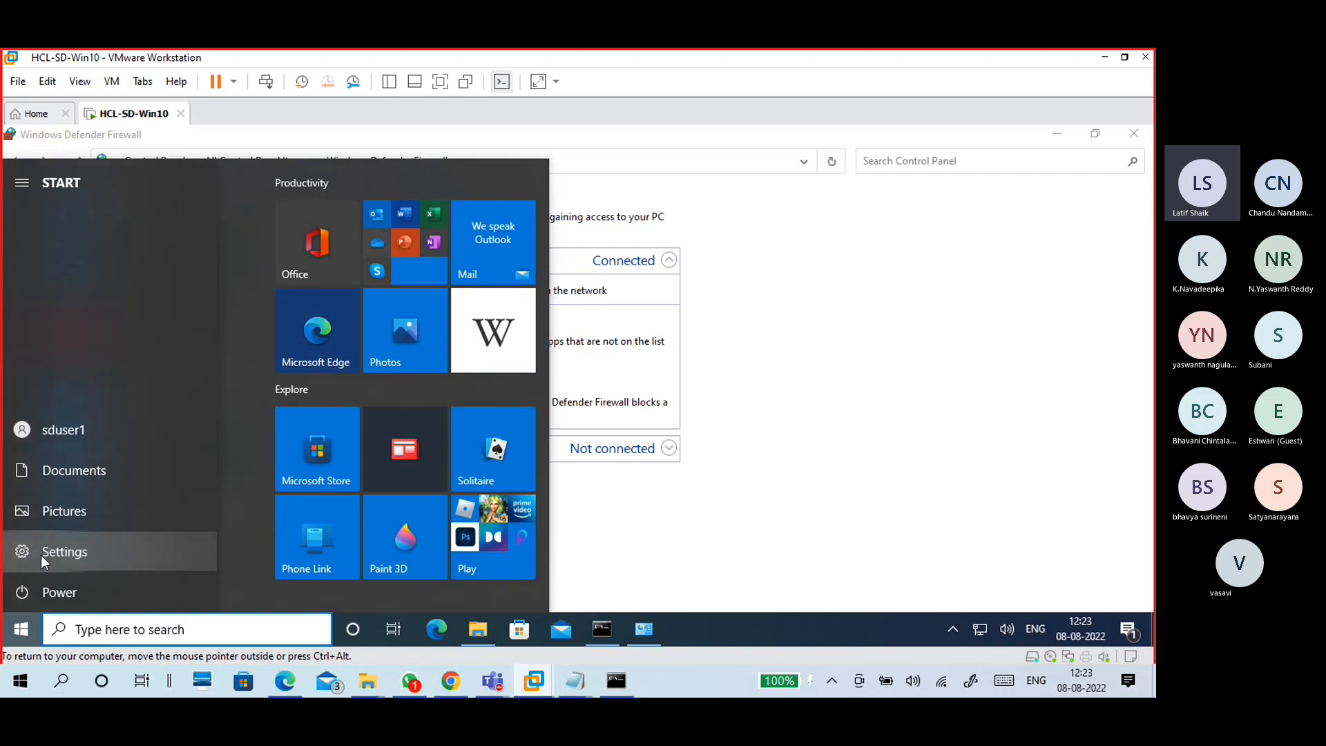
left_click(733, 369)
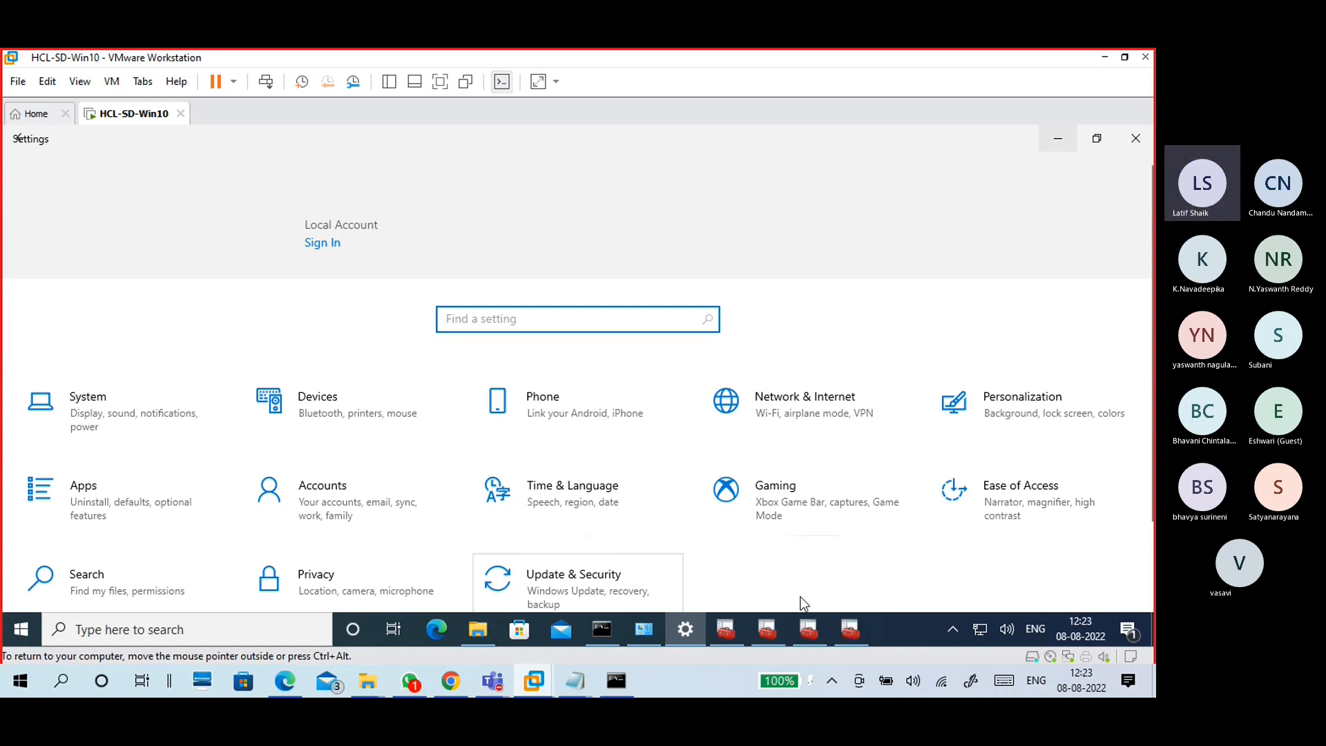
left_click(860, 620)
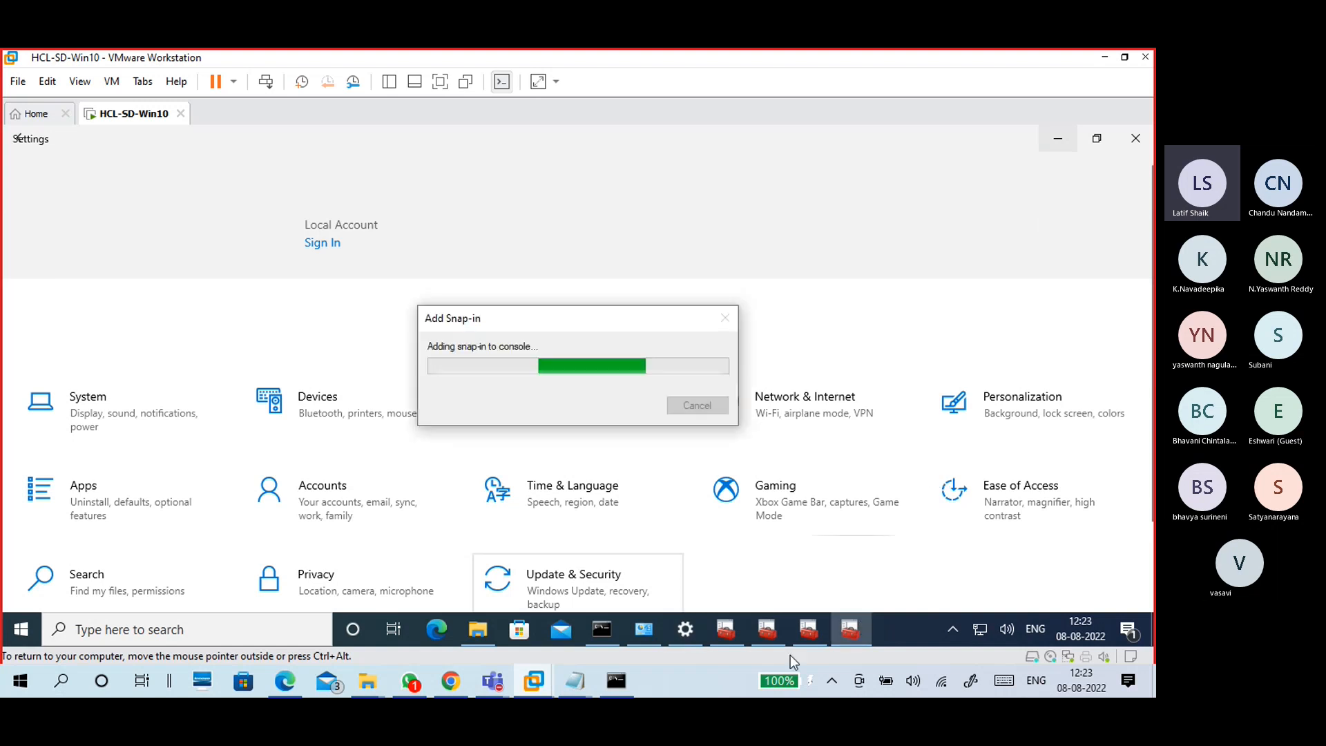
mouse_move(743, 628)
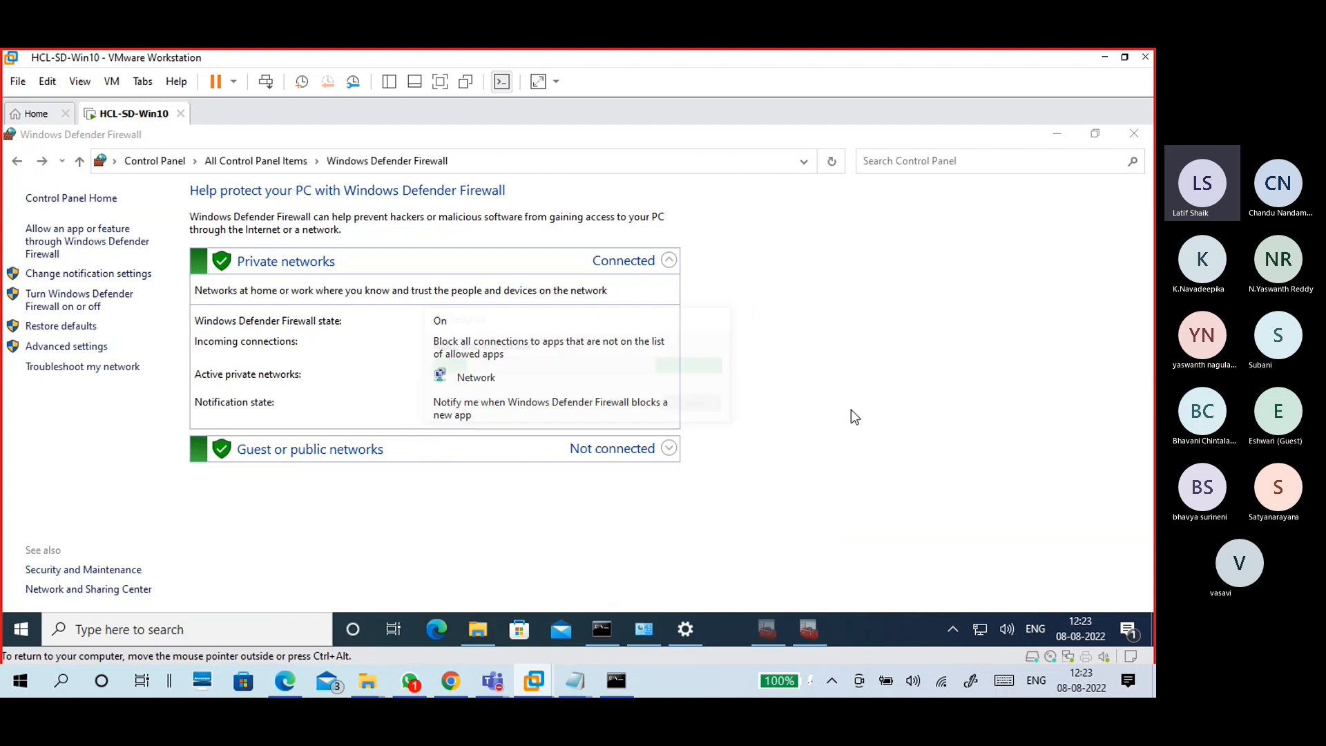
left_click(1056, 133)
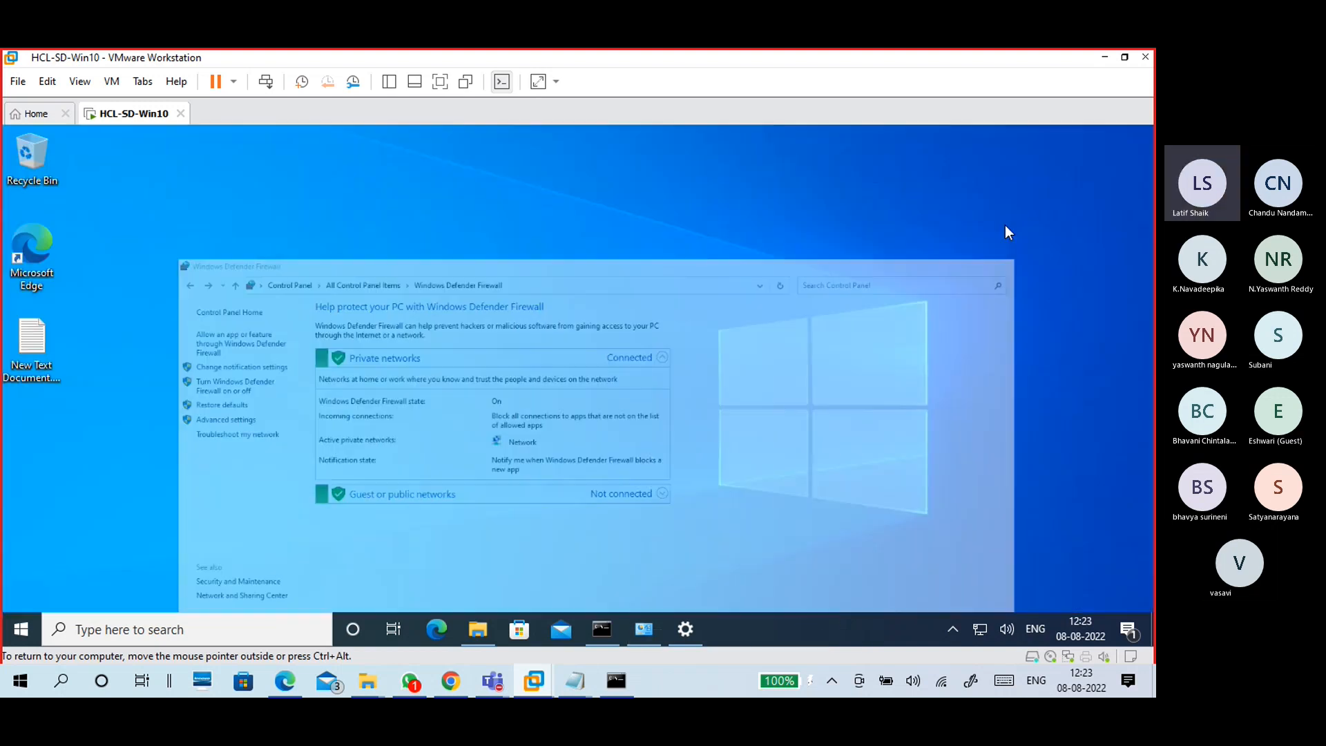
left_click(686, 628)
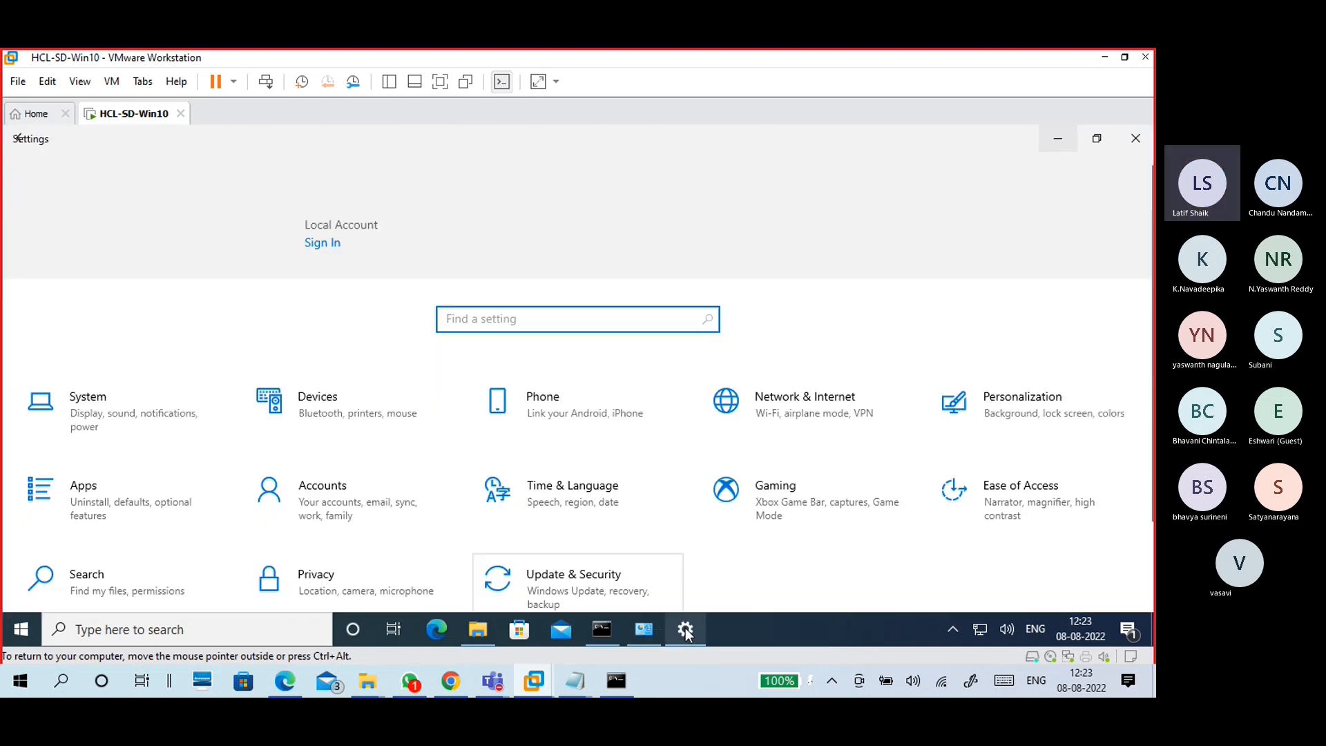
left_click(617, 588)
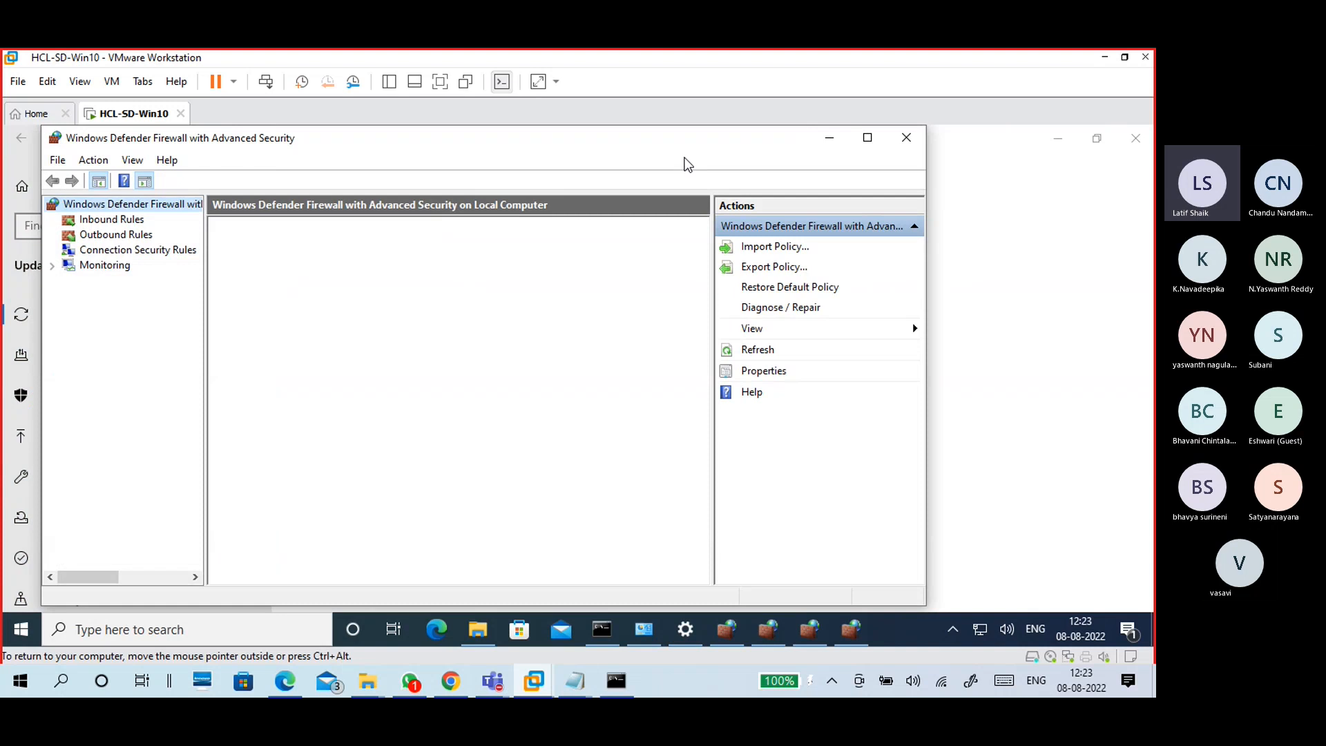
- Close the duplicate Windows Defender Firewall with Advanced Security windows and minimize the one that is kept
left_click(906, 138)
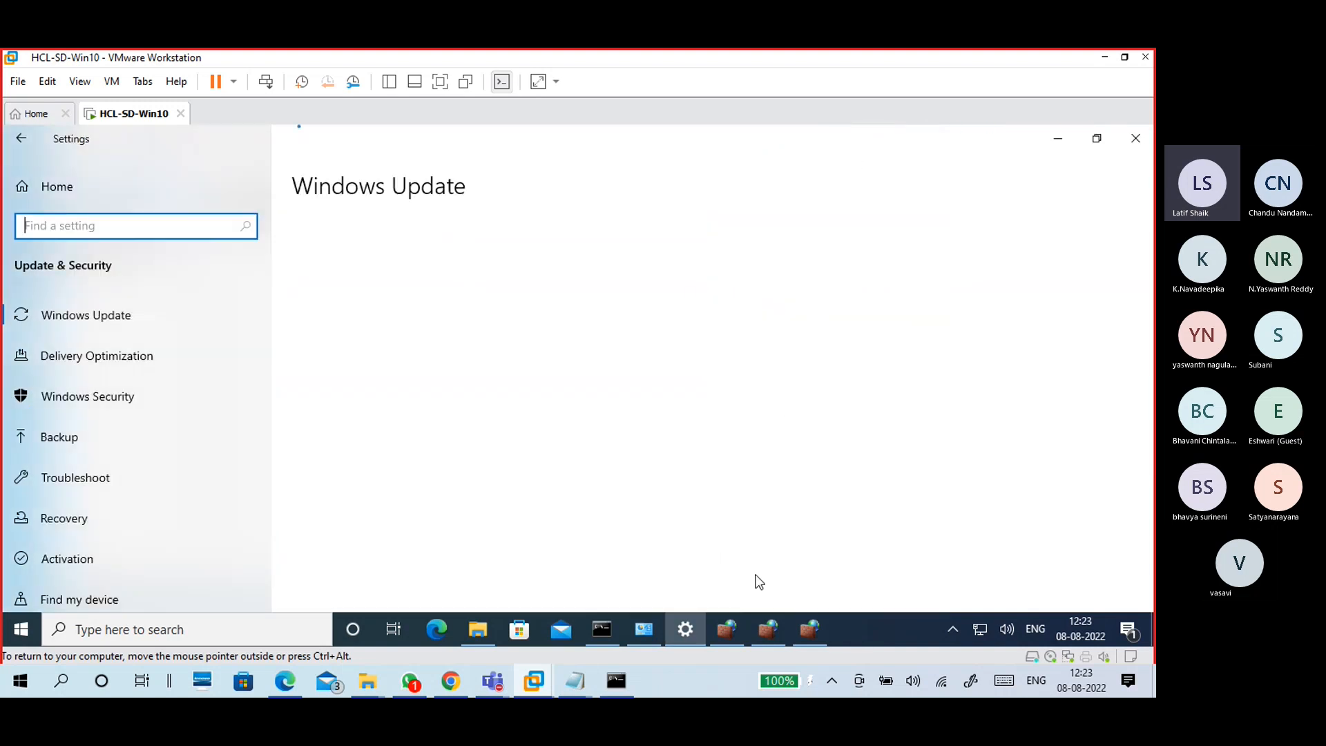
left_click(728, 634)
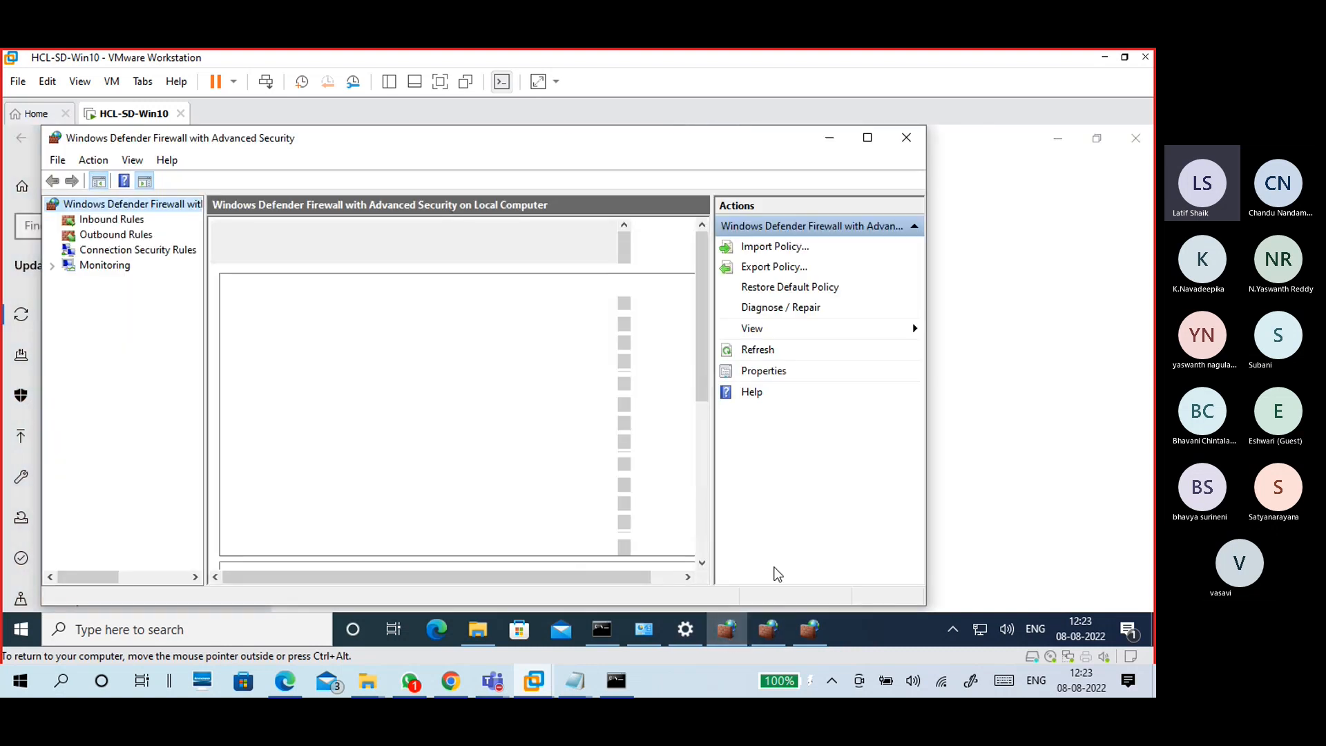
left_click(768, 629)
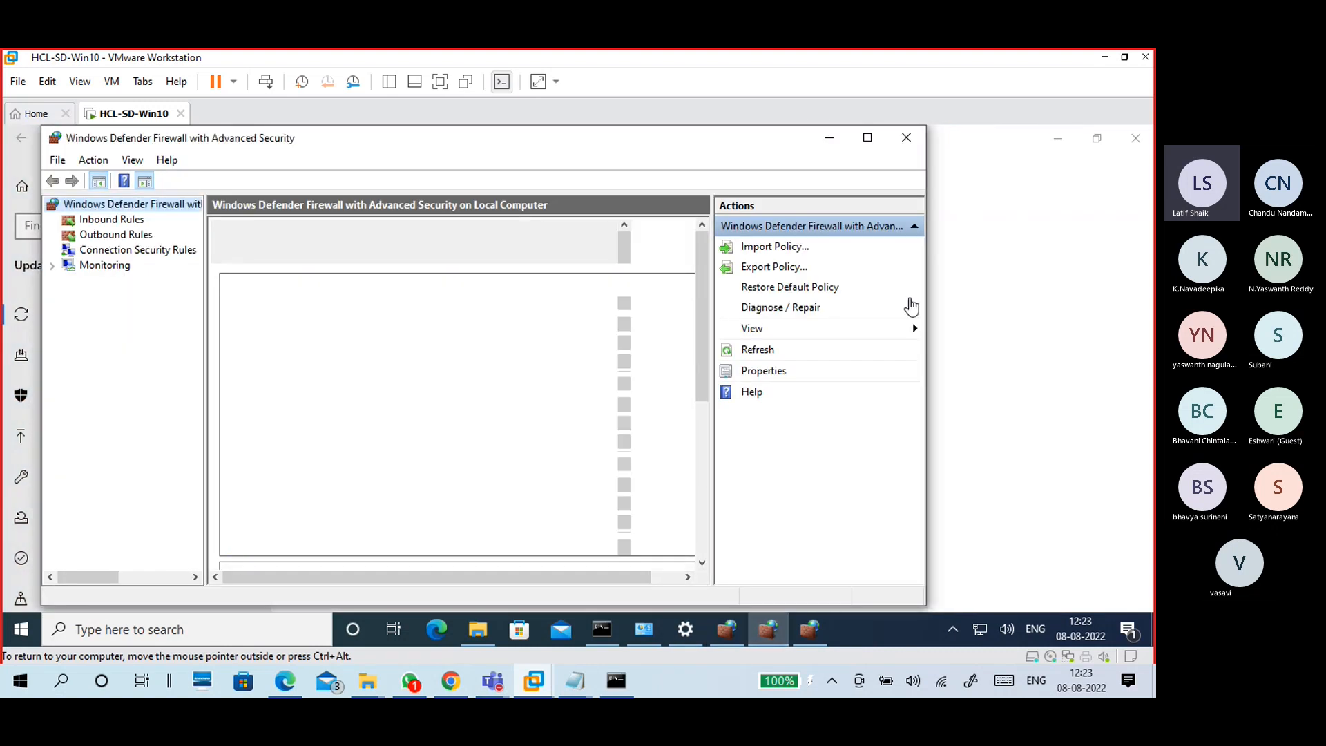
left_click(905, 139)
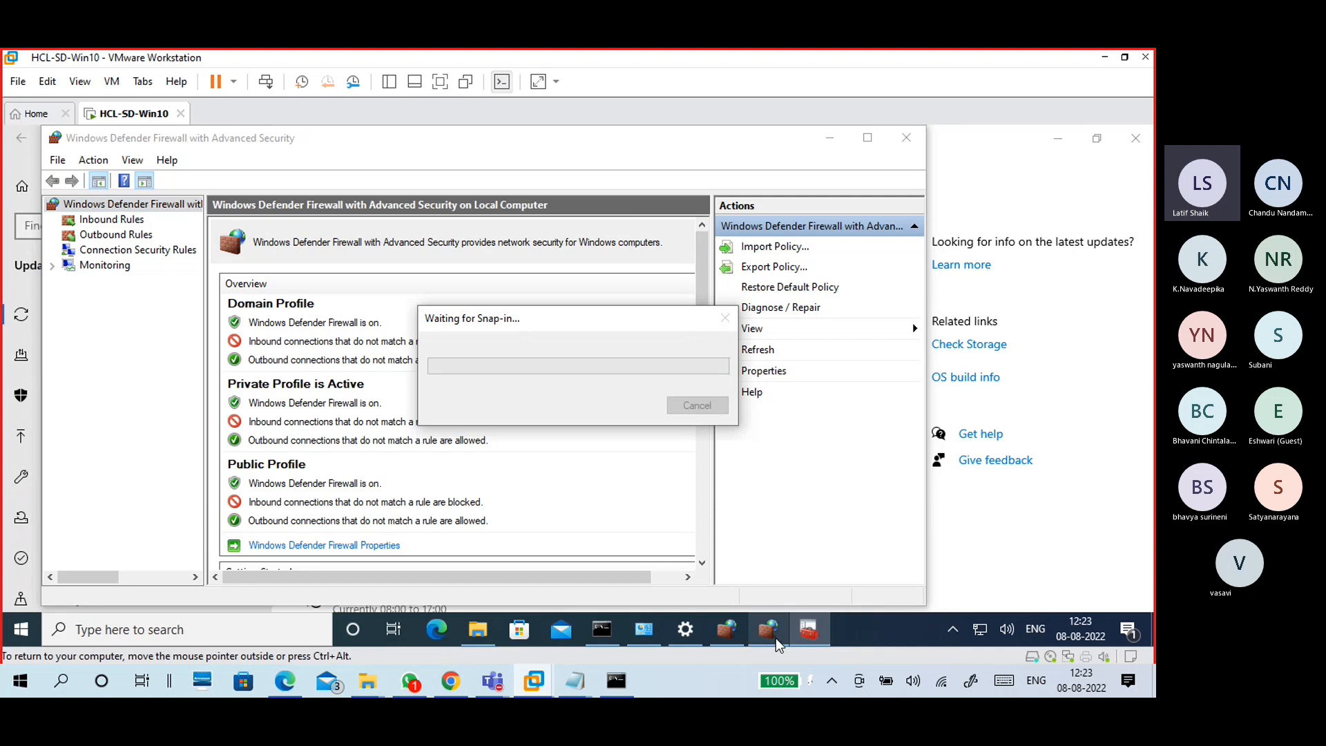
mouse_move(779, 644)
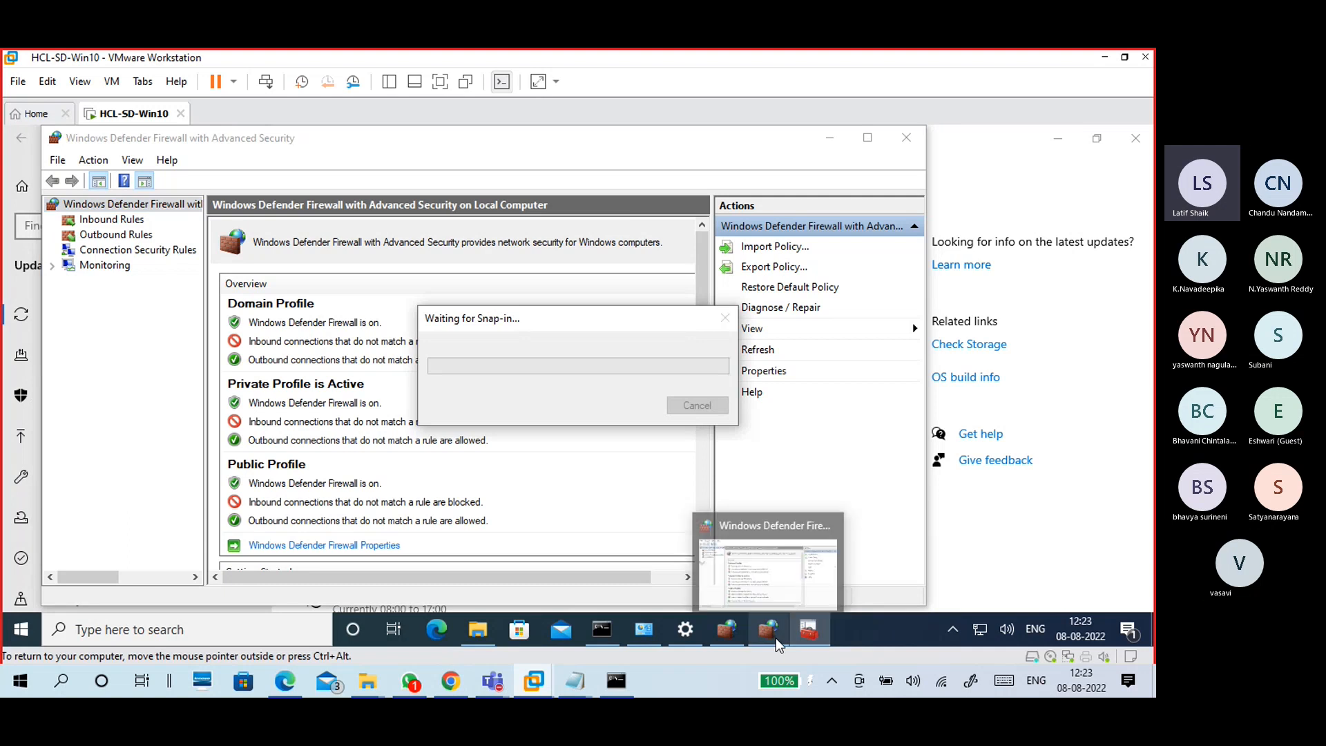
left_click(906, 138)
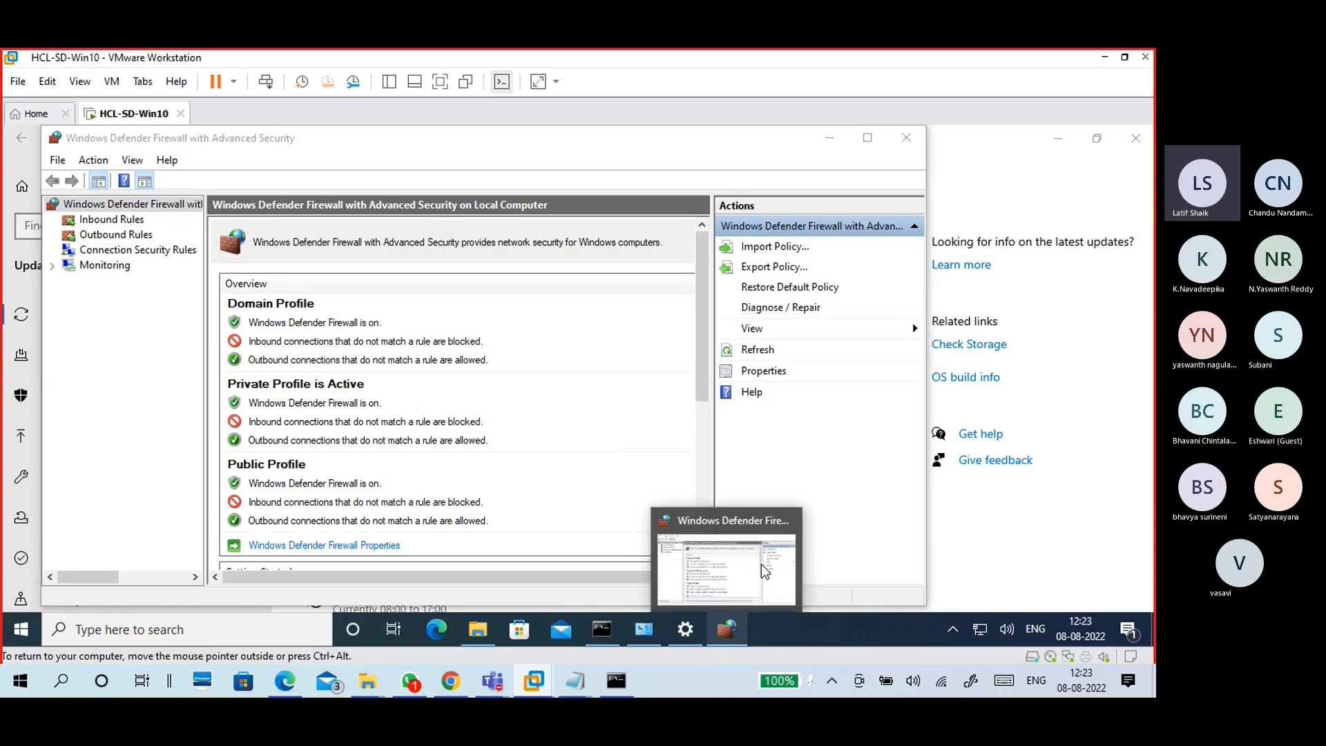
left_click(829, 139)
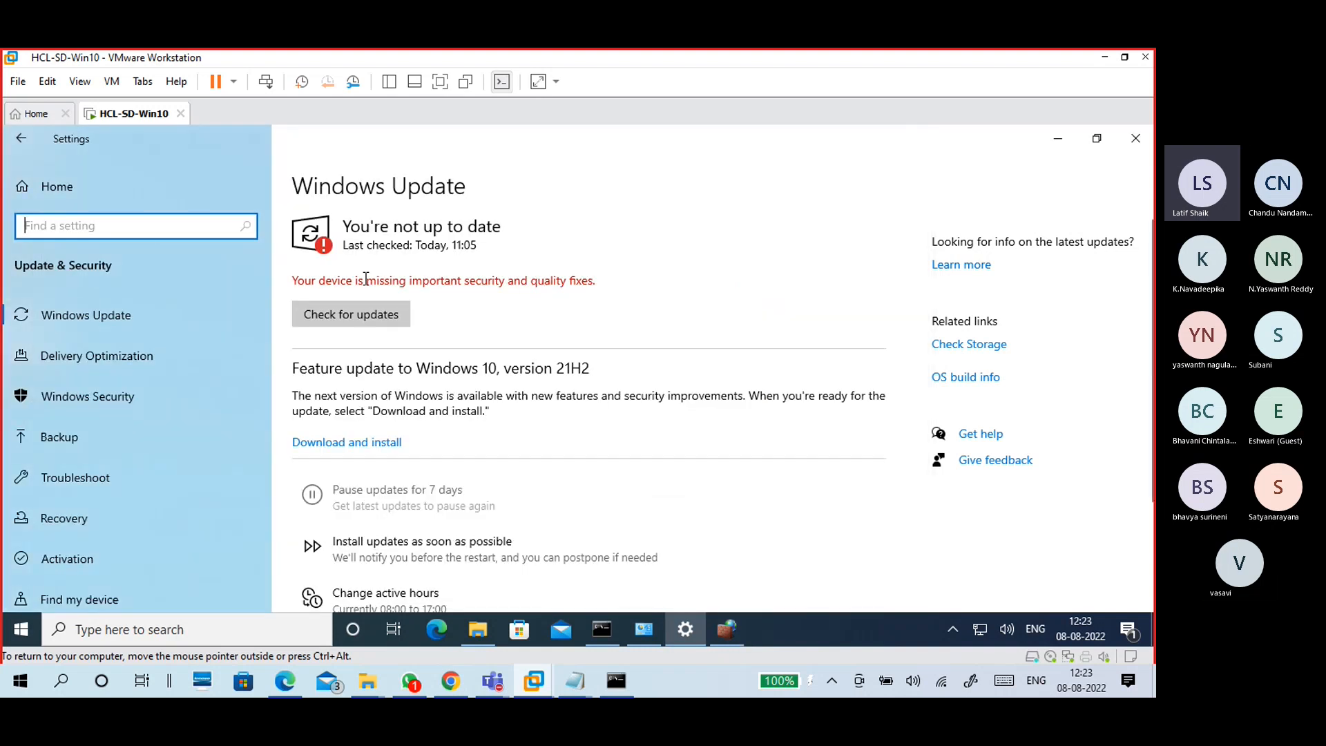
- Review the update status and available options on the Windows Update page, and minimize Settings
left_click_drag(293, 280, 595, 282)
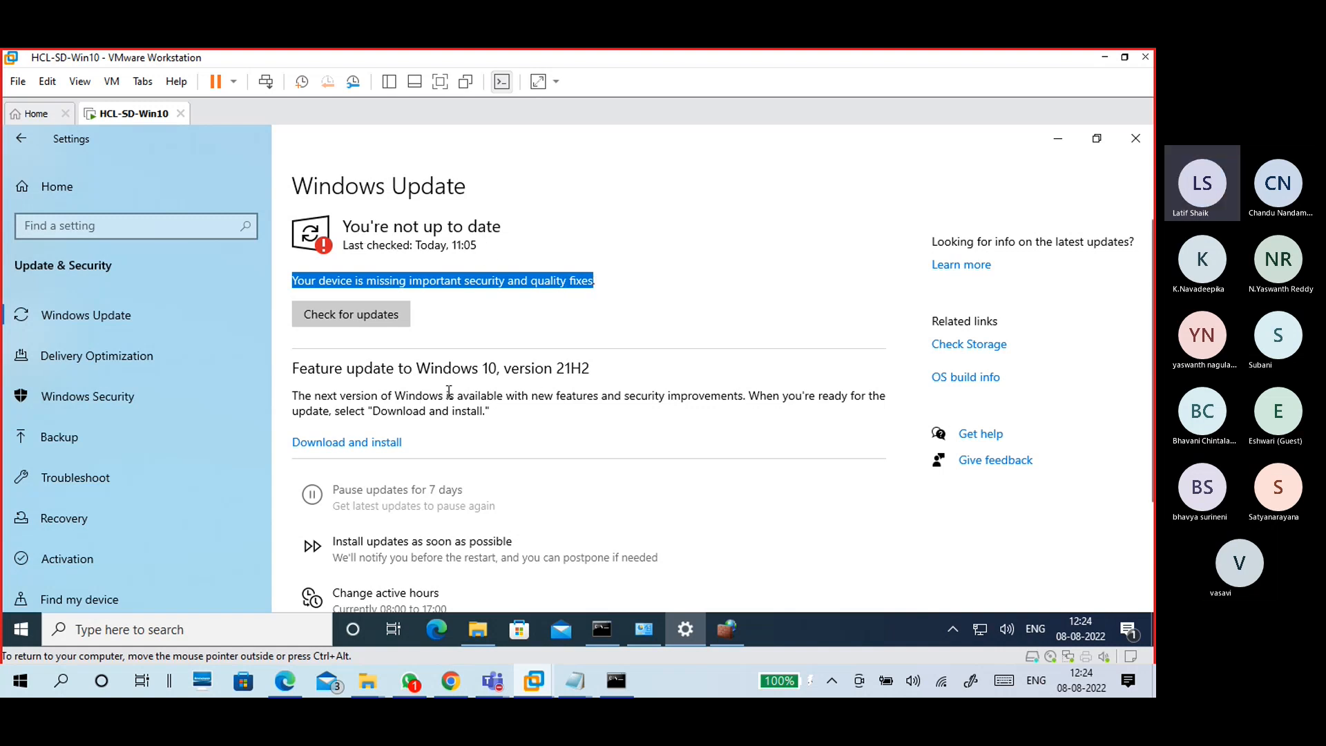
scroll(499, 371, "down", 1)
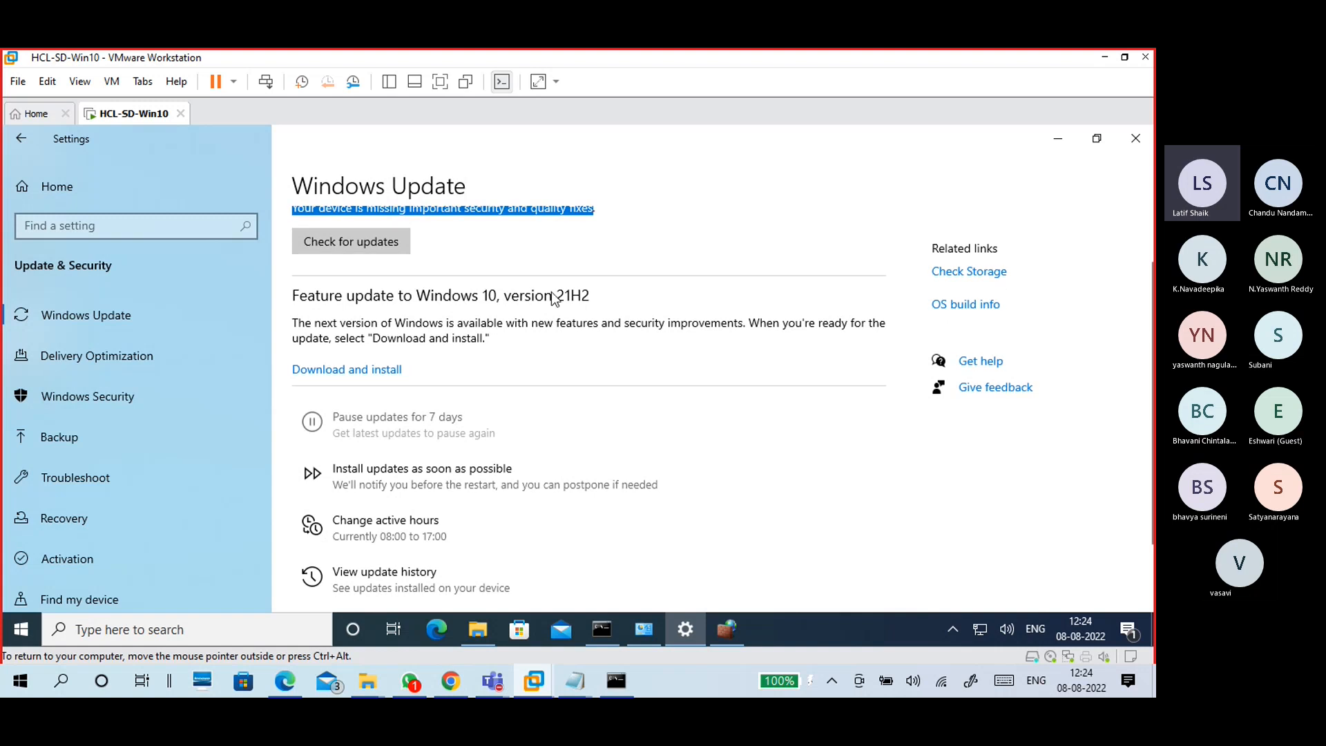
left_click(590, 294)
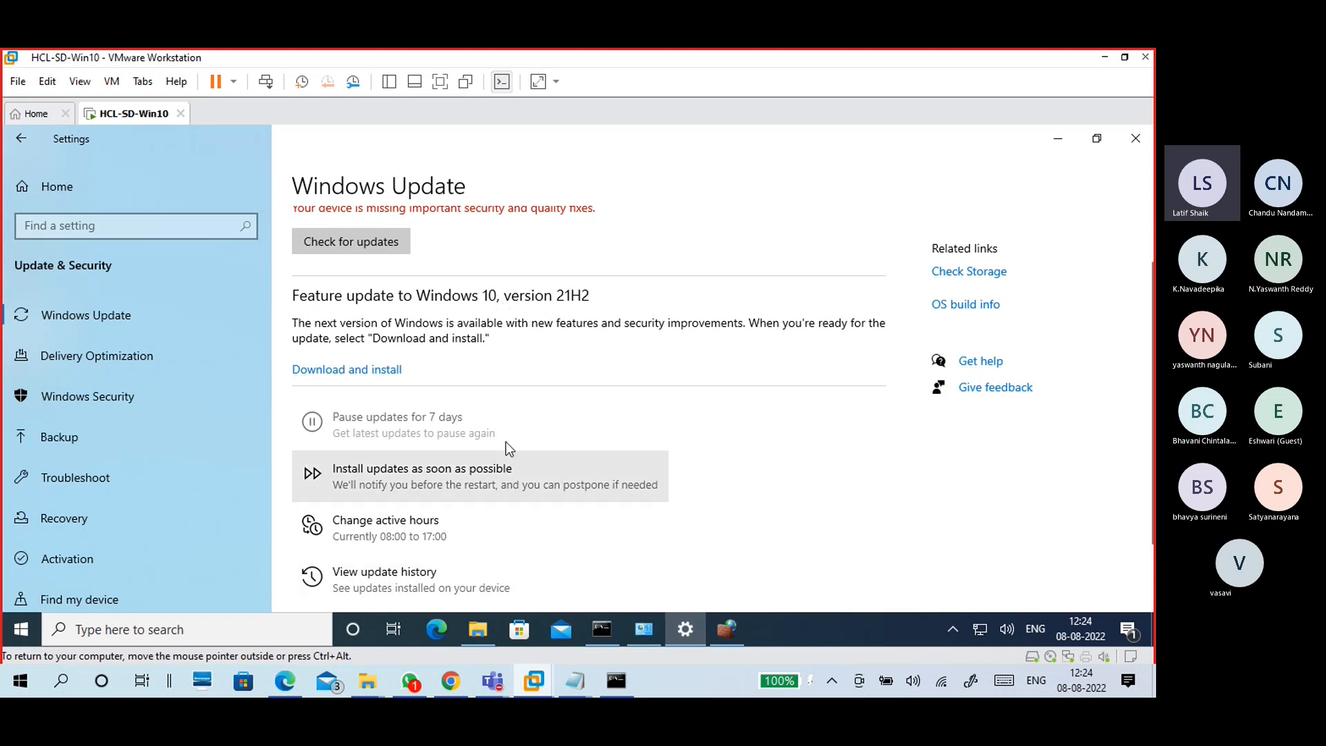
scroll(483, 360, "up", 1)
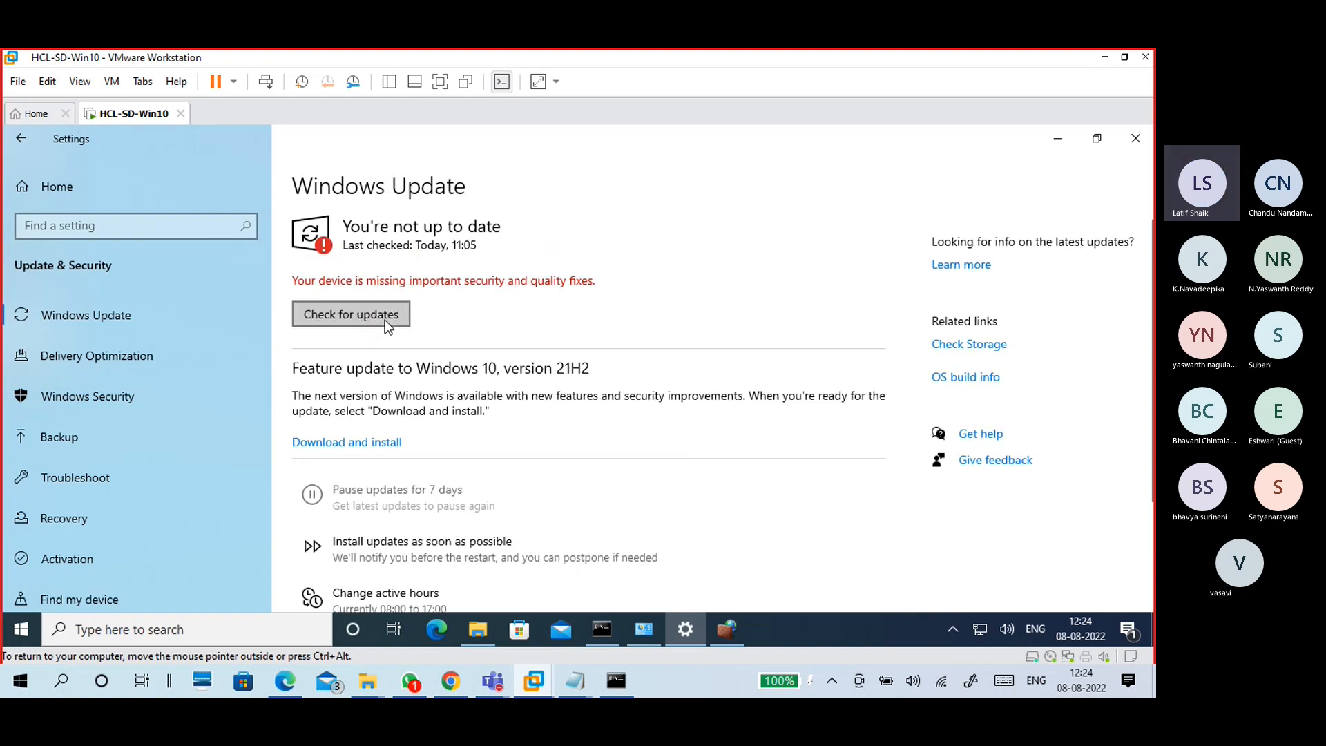
left_click(1053, 143)
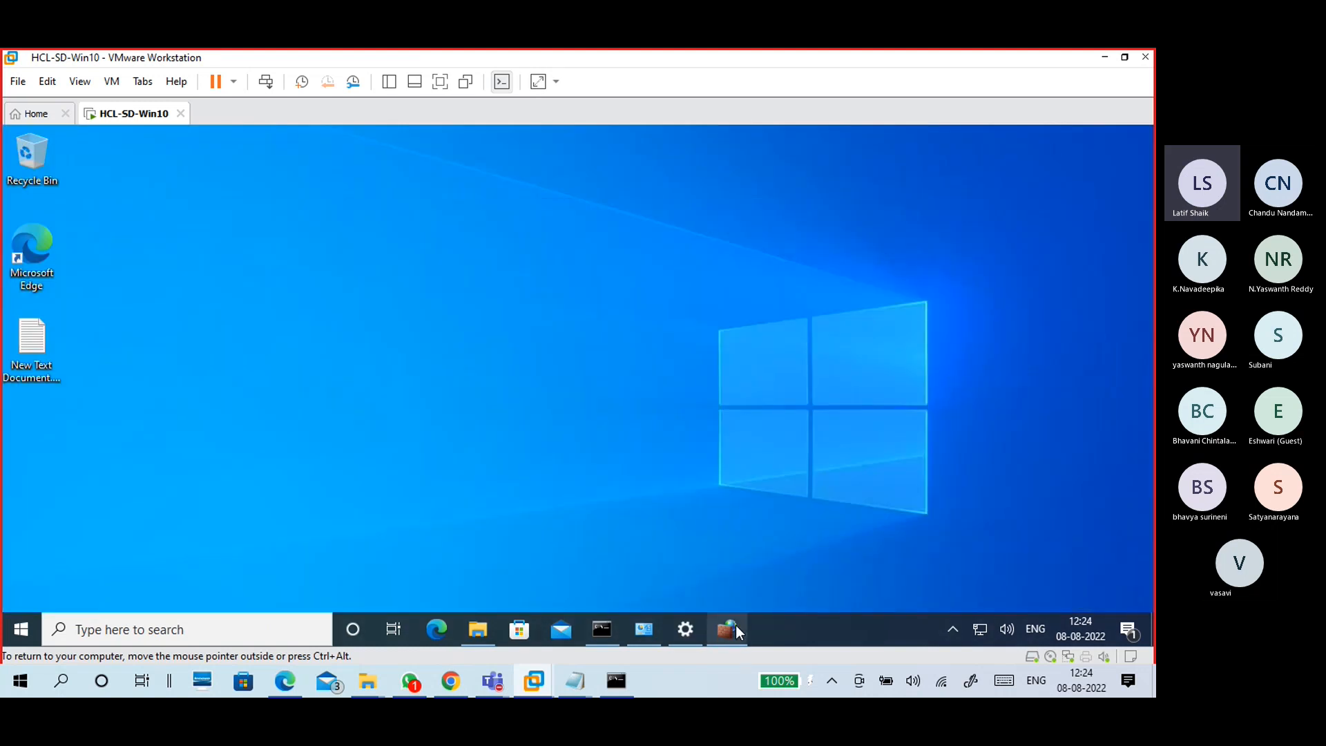
- Bring Windows Defender Firewall with Advanced Security to the front, show its Inbound Rules, and maximize the window
left_click(736, 626)
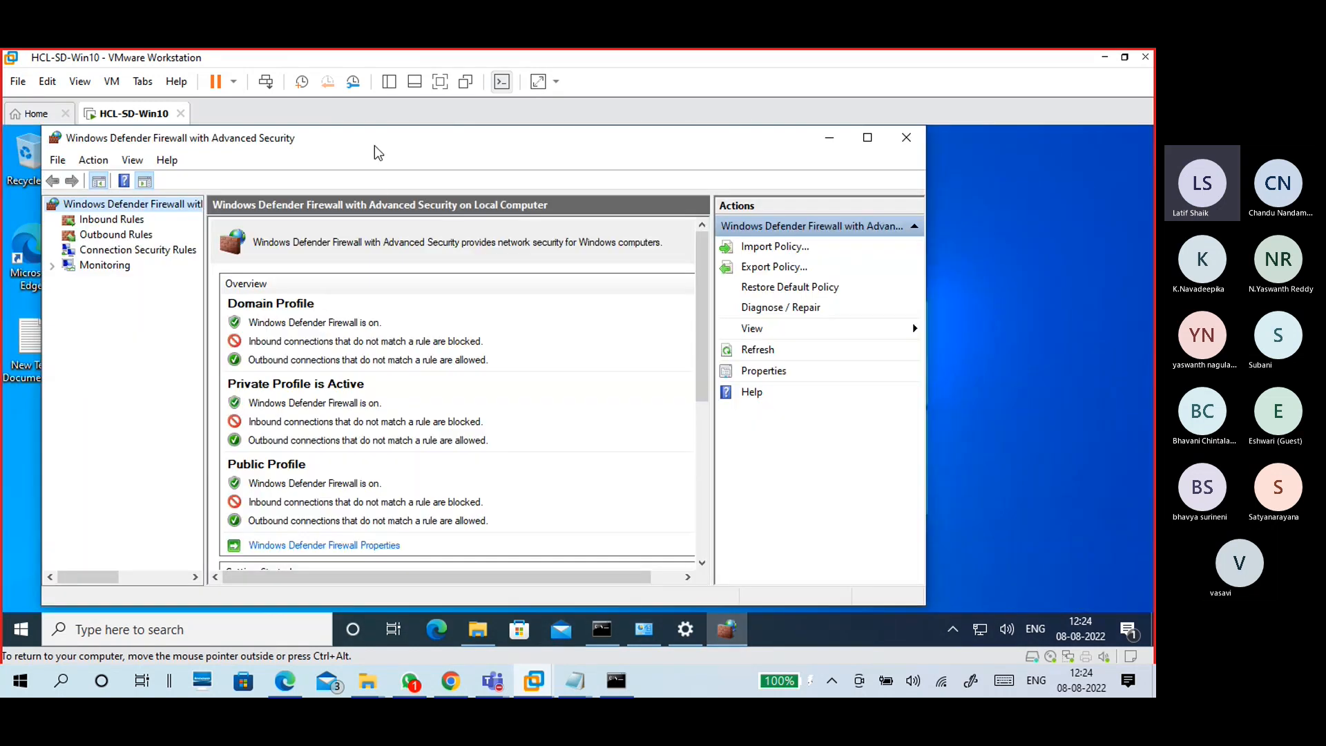
left_click_drag(375, 147, 488, 147)
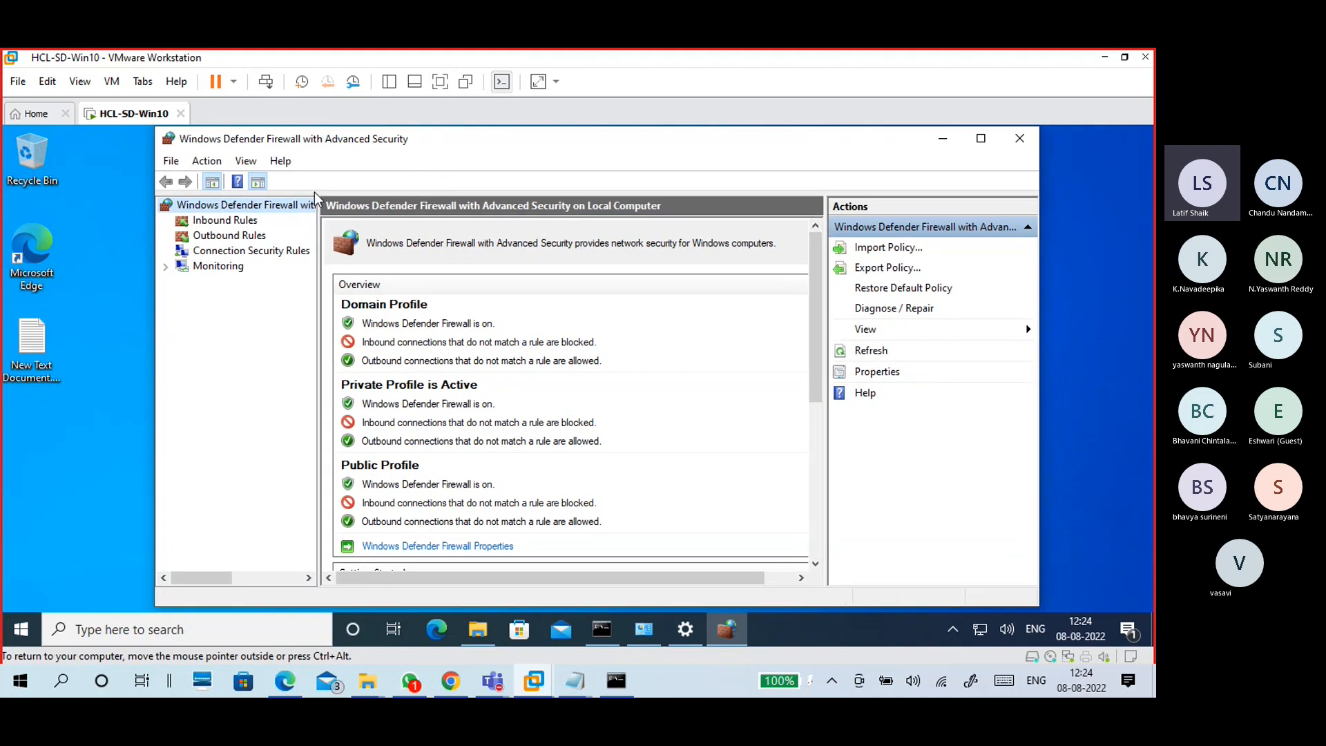
left_click(221, 224)
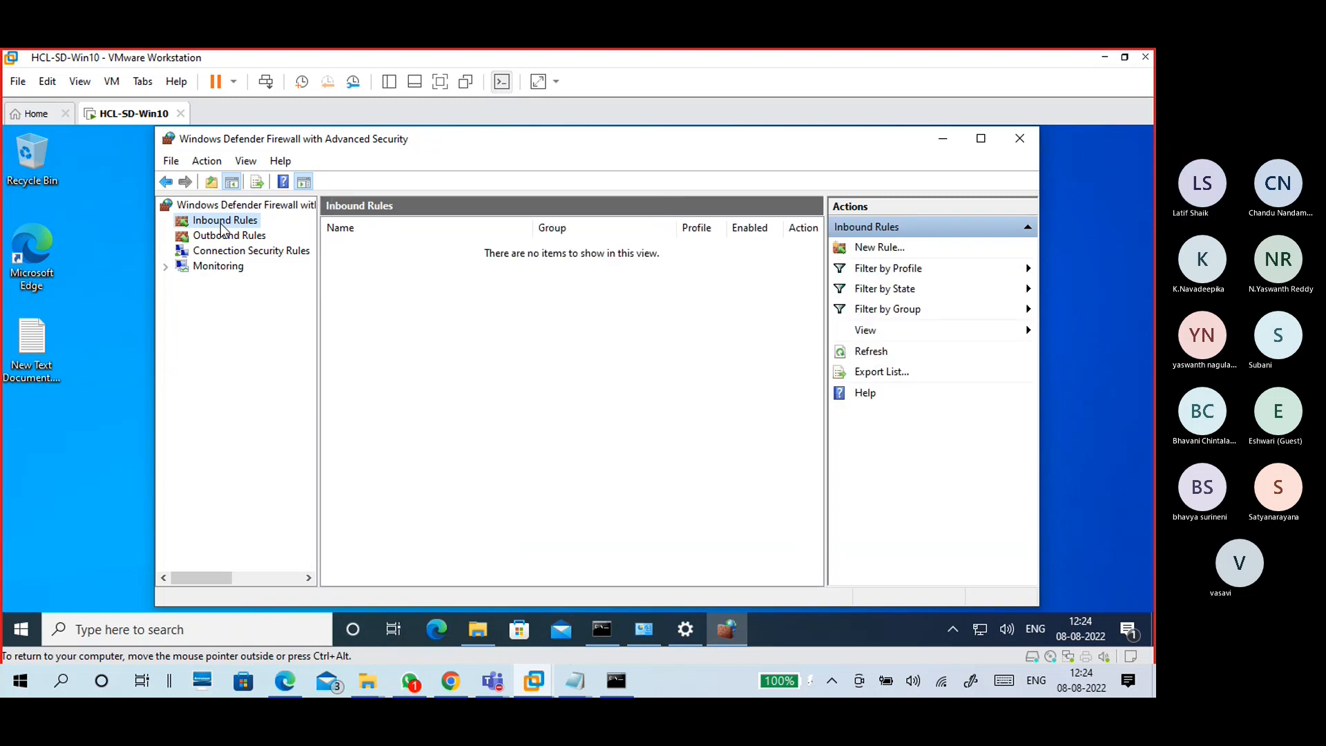
left_click(981, 138)
- Switch between the Outbound Rules and Inbound Rules lists to compare them, ending on Inbound Rules
left_click(97, 229)
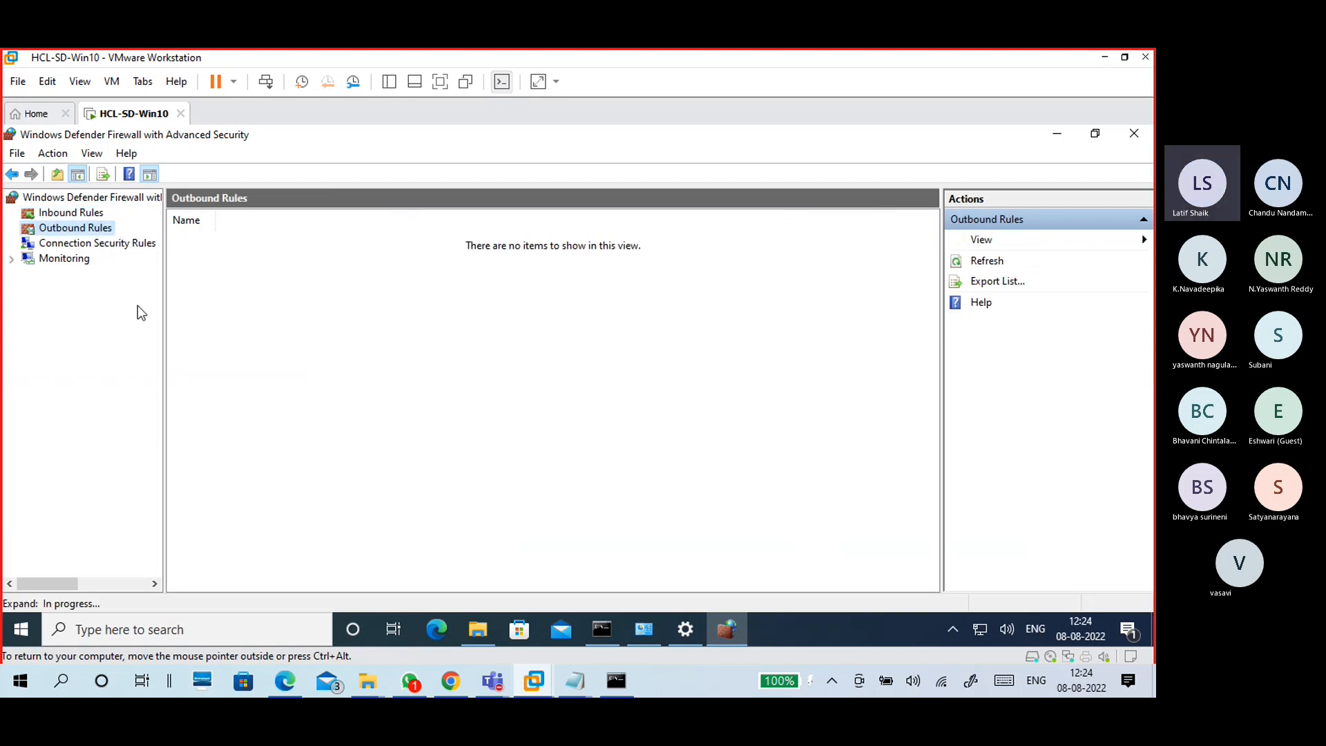
left_click(76, 217)
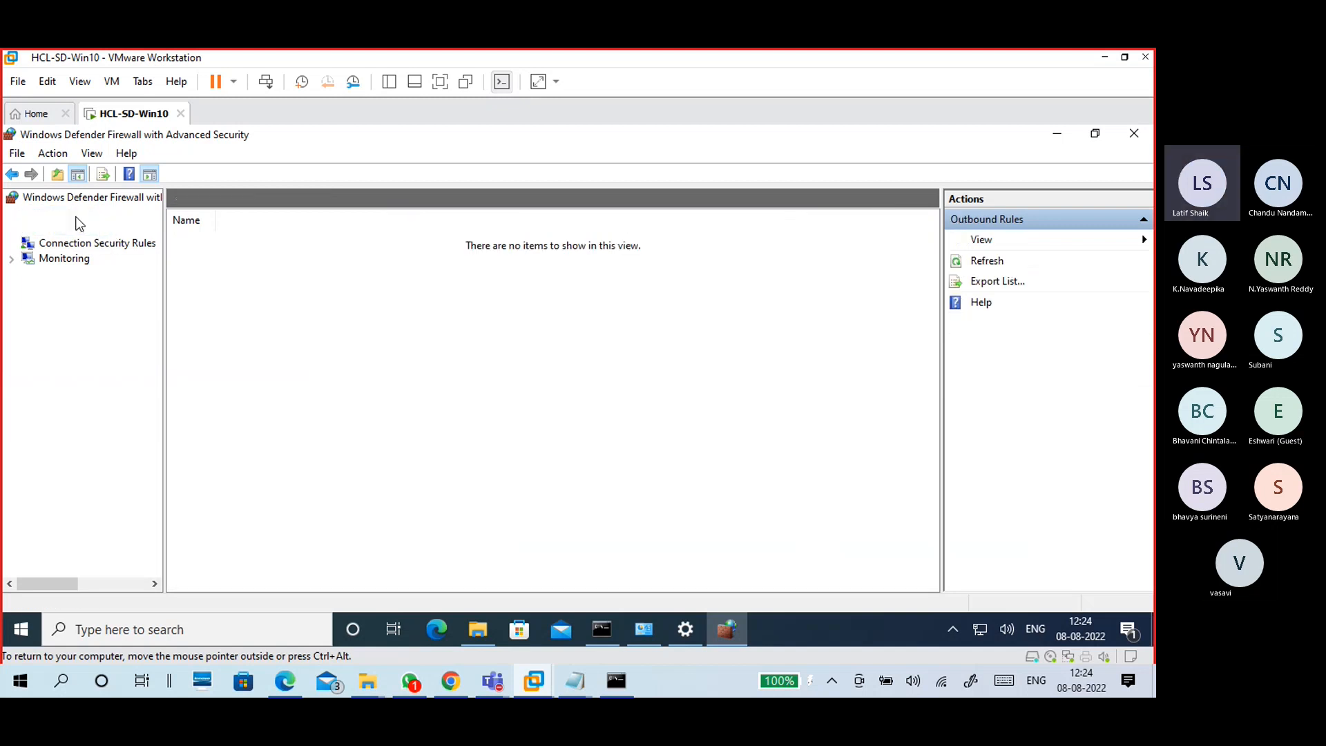
left_click(79, 228)
left_click(76, 212)
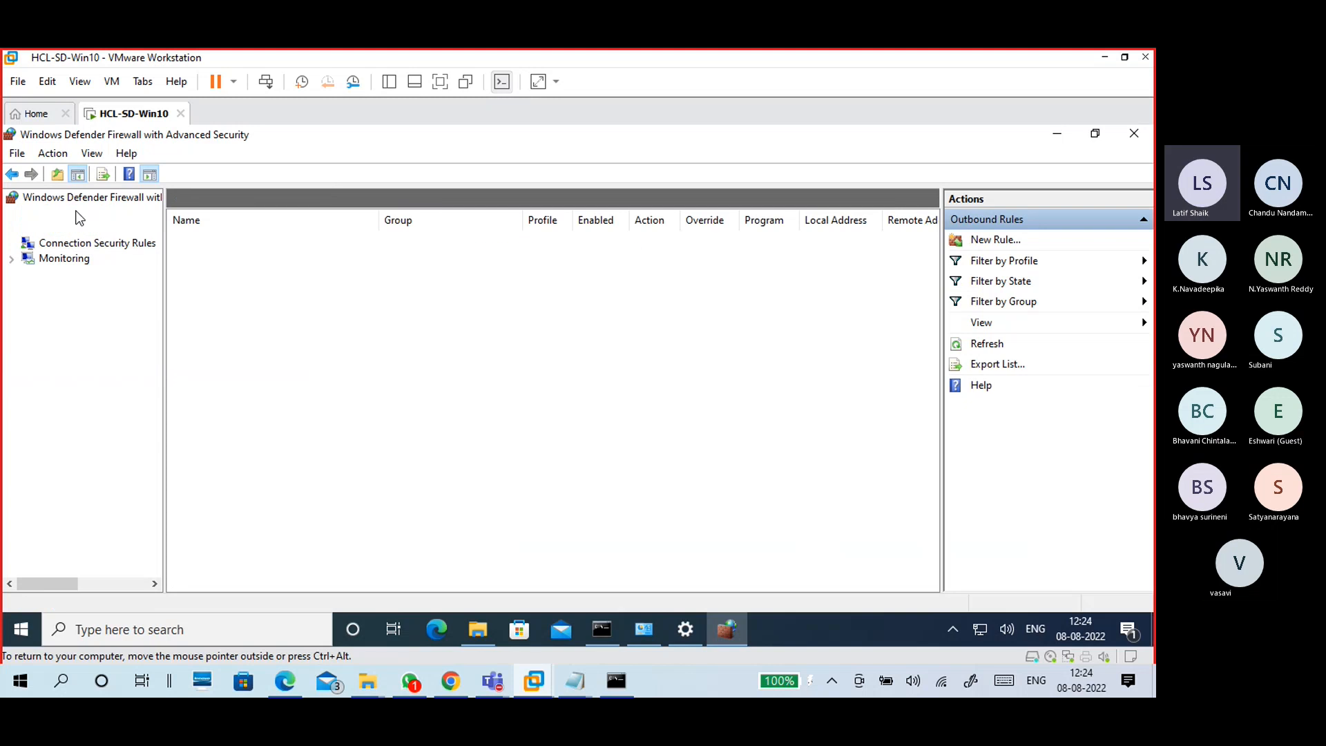
left_click(76, 228)
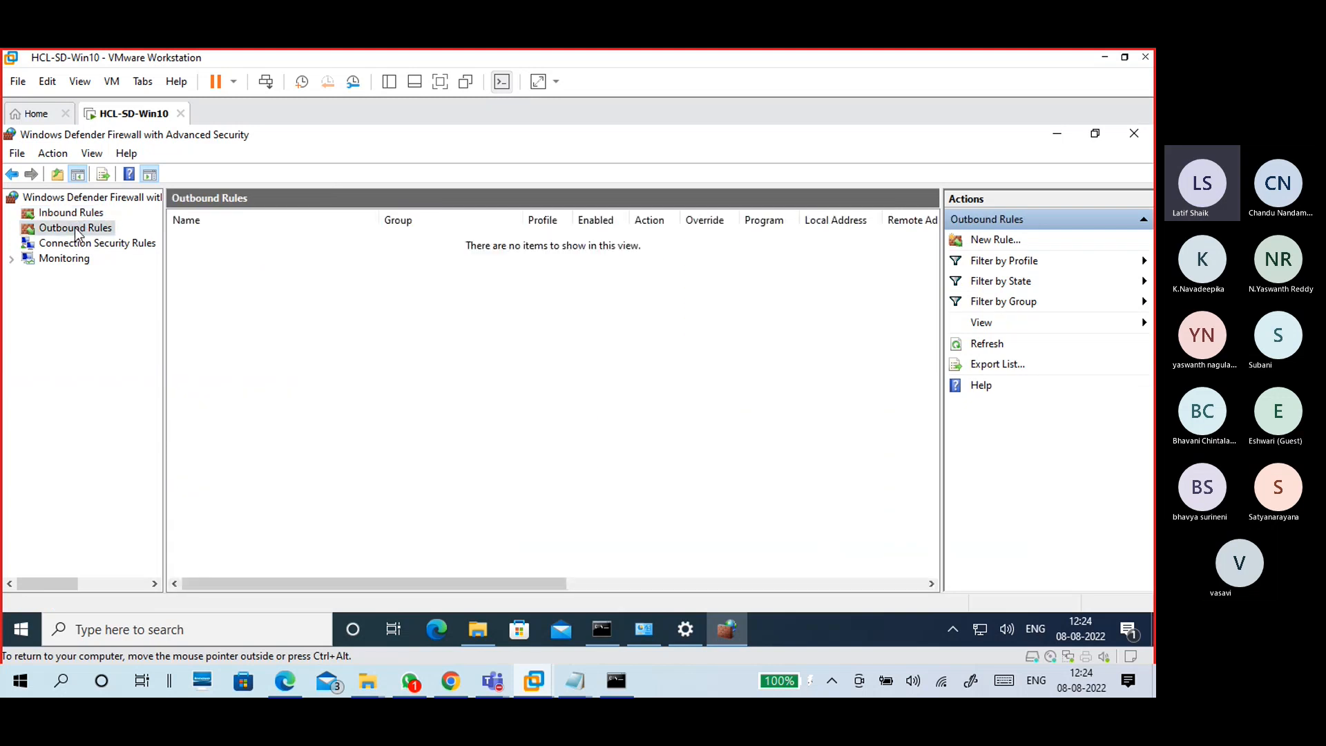
left_click(76, 213)
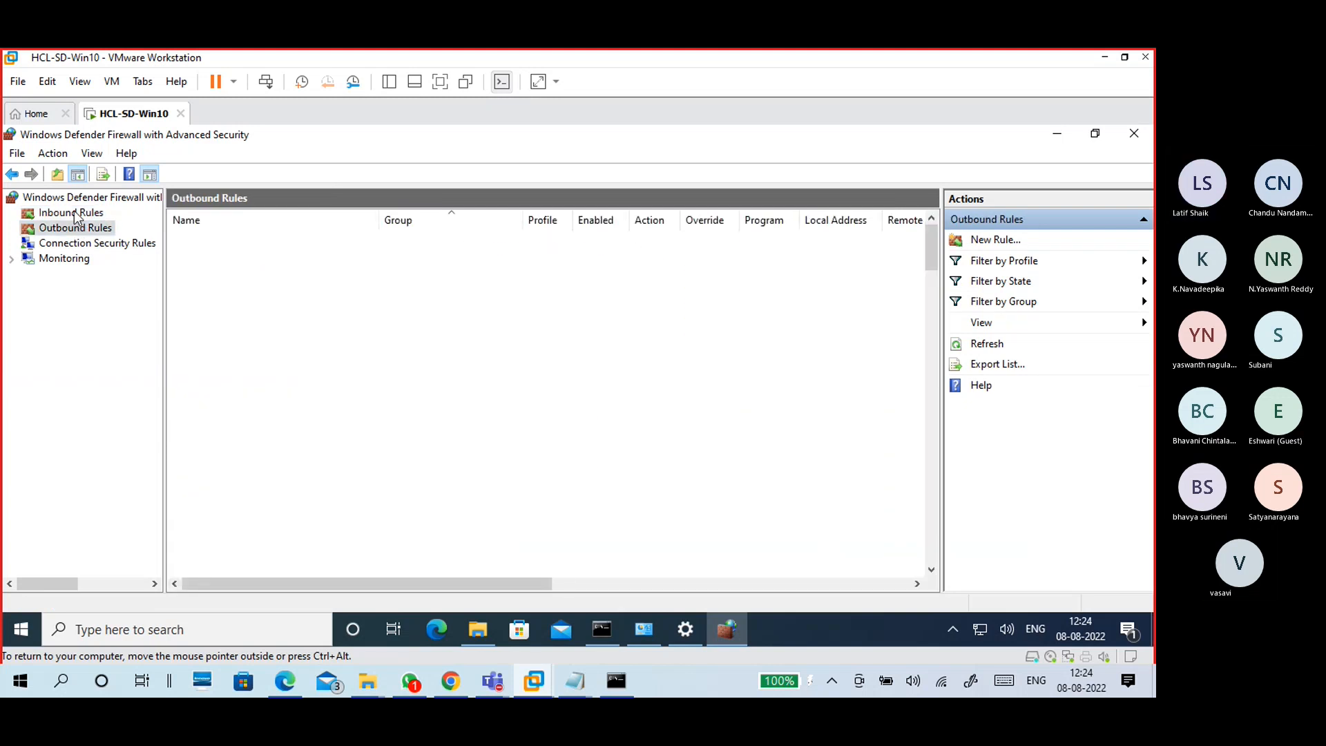
left_click(76, 228)
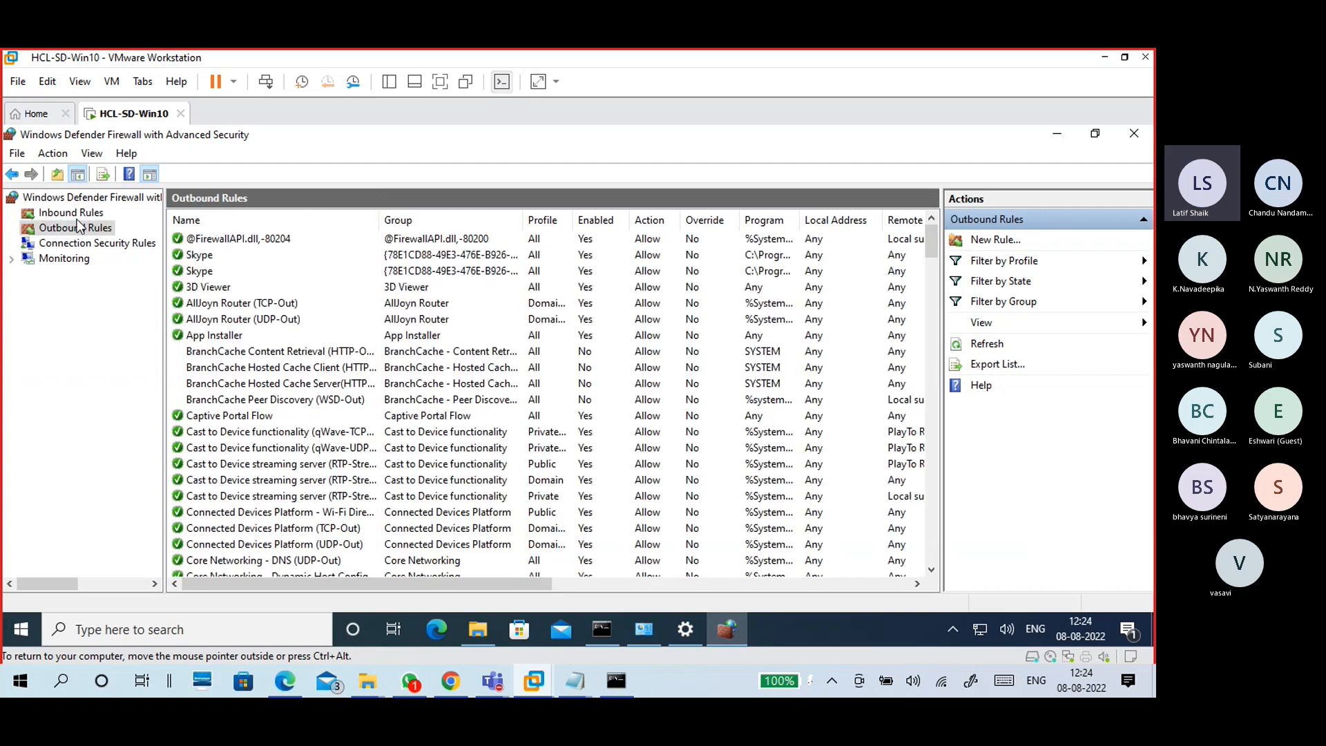
left_click(76, 213)
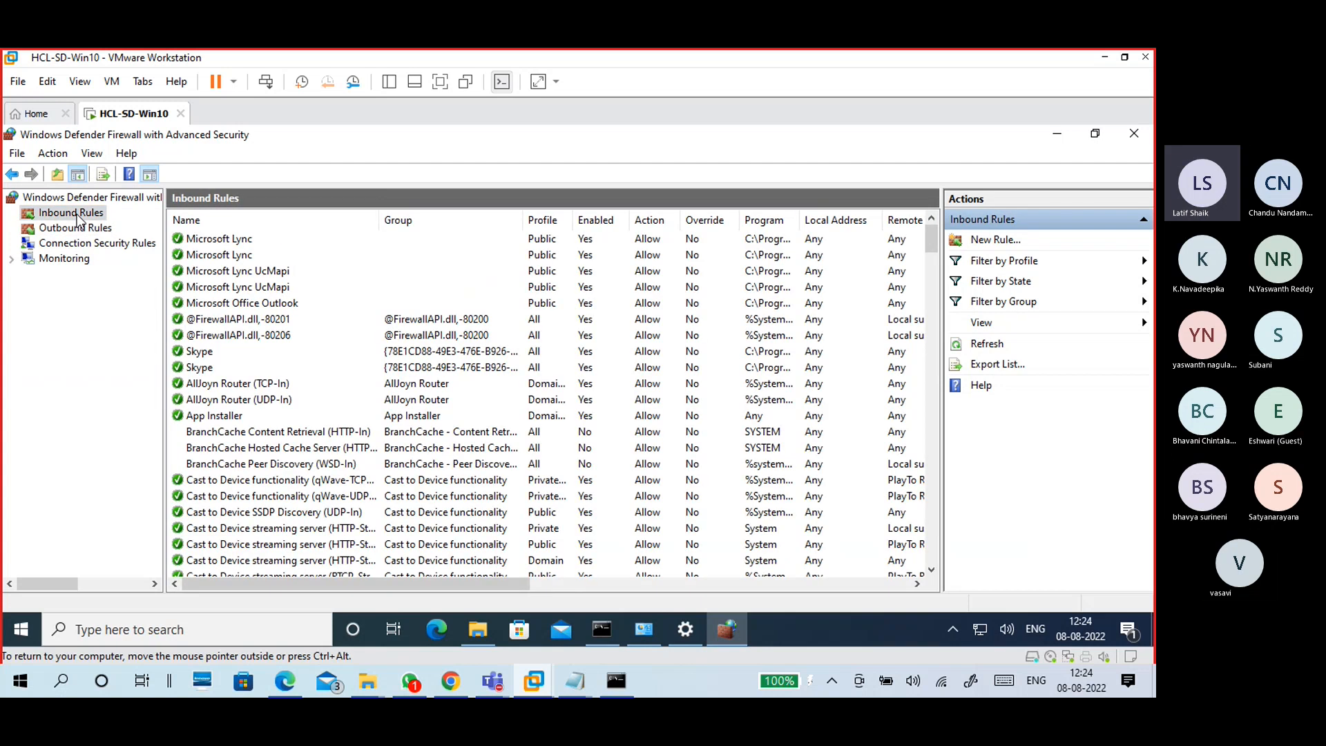
- Locate the Core Networking Diagnostics rules in the inbound list and widen the Name column to show their full names
left_click(327, 435)
scroll(330, 442, "down", 7)
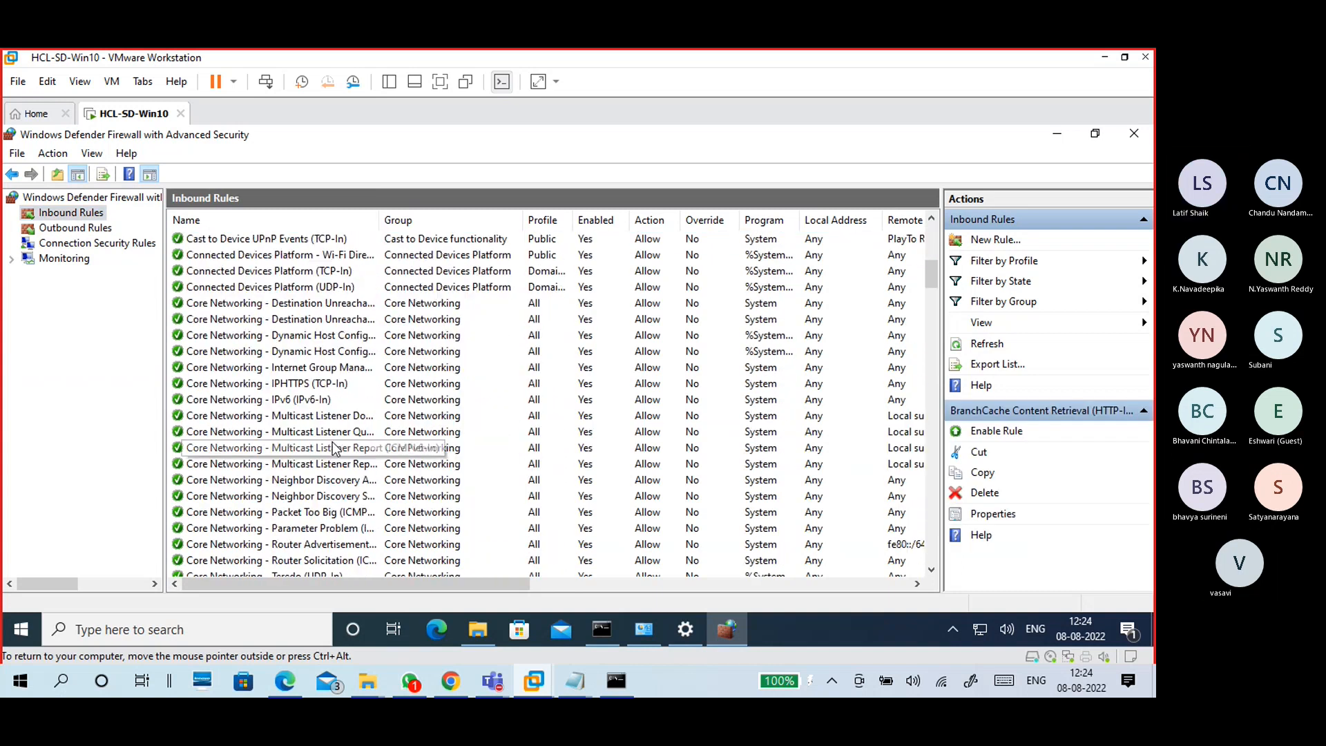
scroll(335, 451, "down", 5)
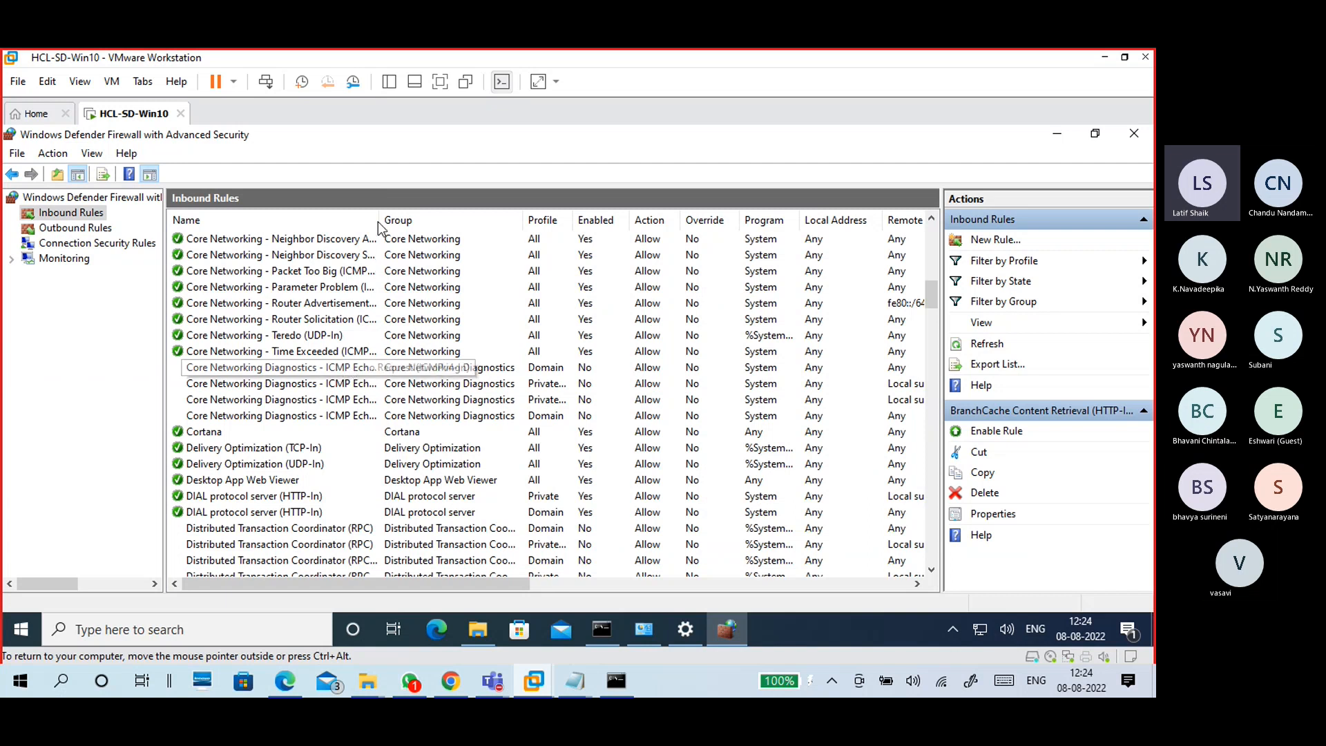
left_click_drag(452, 236, 497, 237)
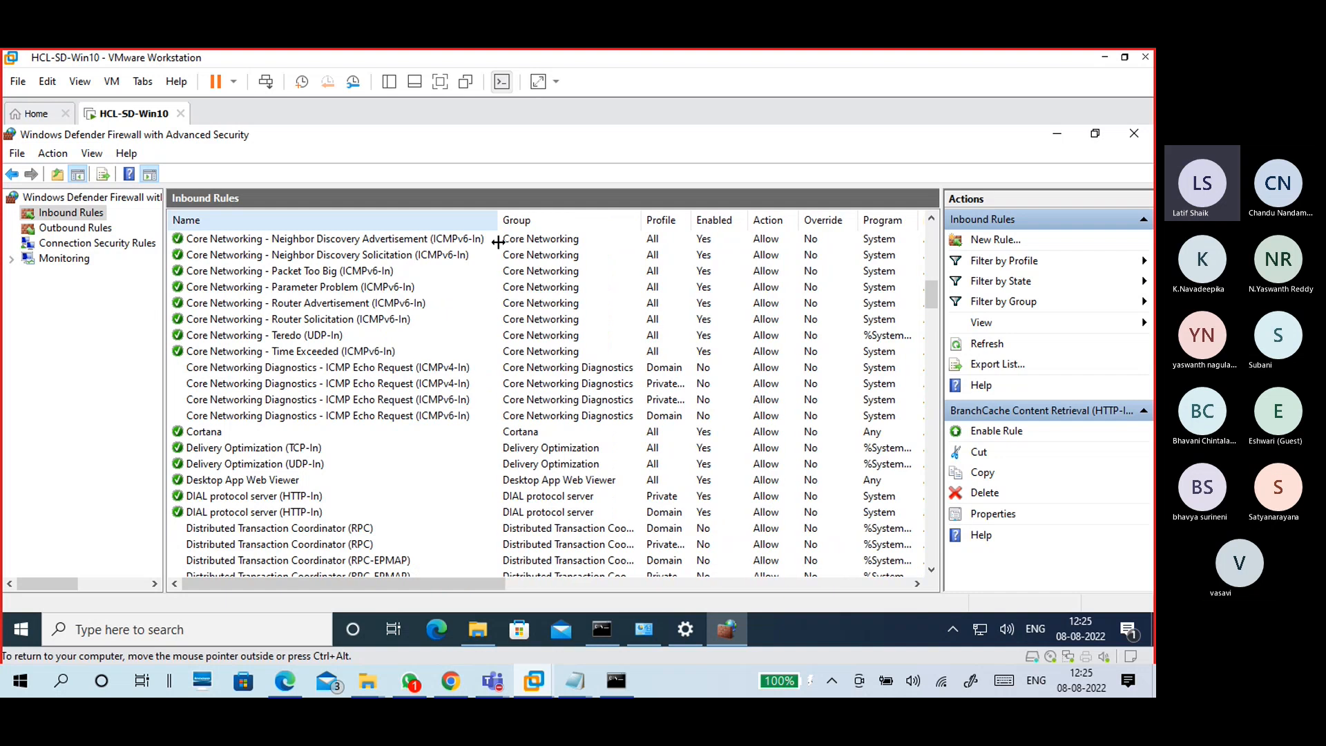
- Examine the ICMPv4-In and ICMPv6-In echo request rules and look through the rest of the inbound rules list
left_click(309, 368)
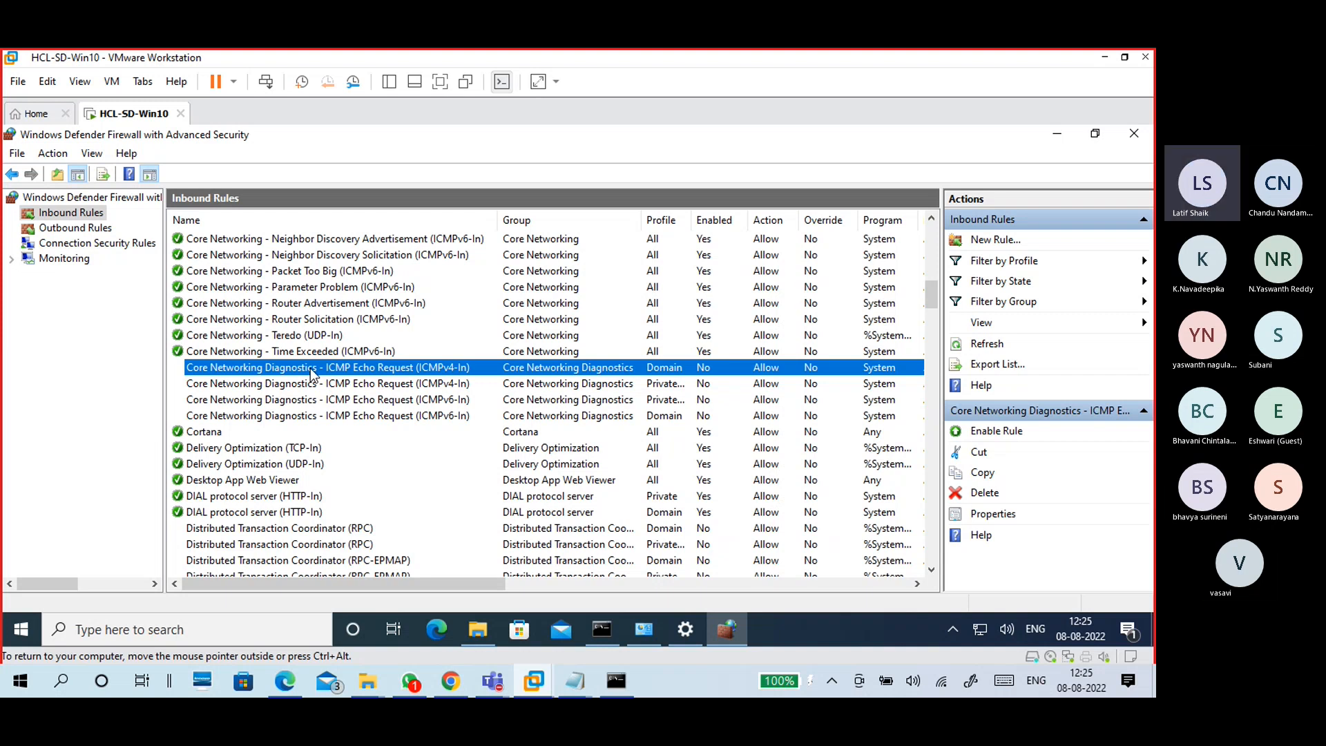
left_click(338, 384)
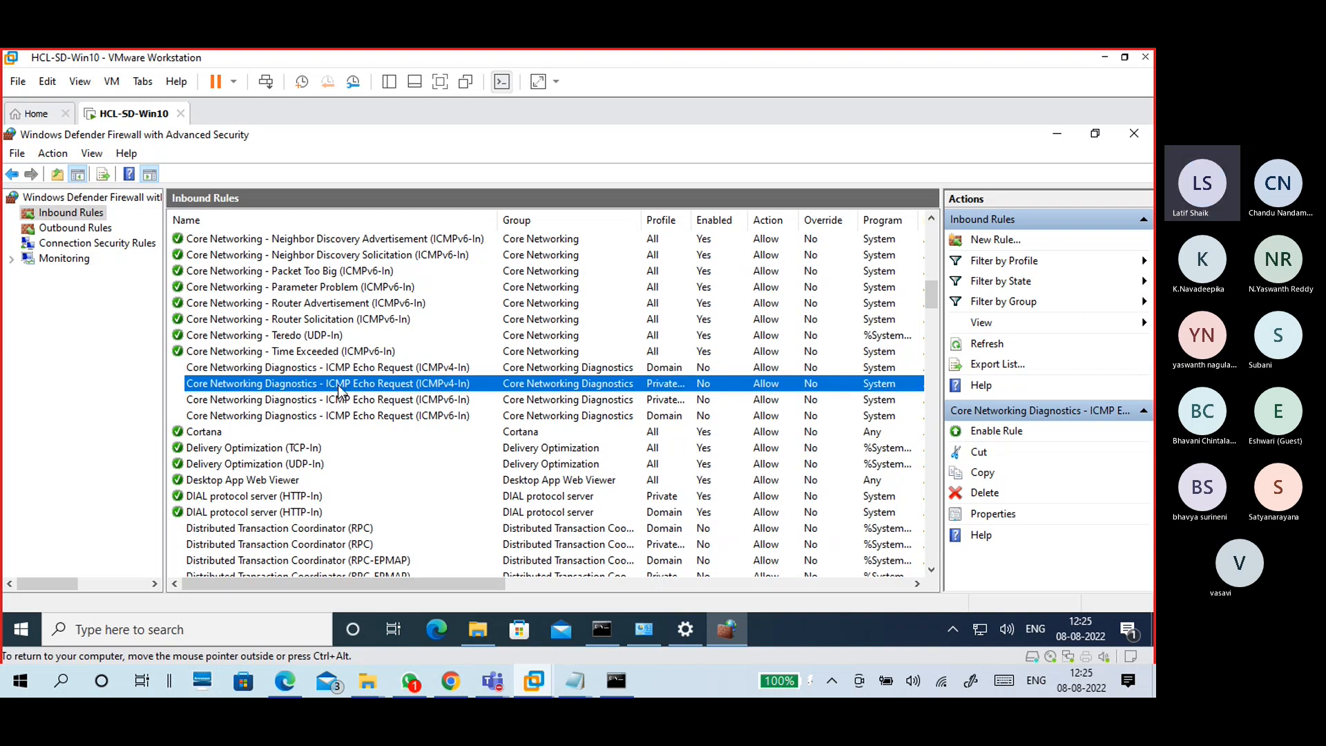
left_click(337, 401)
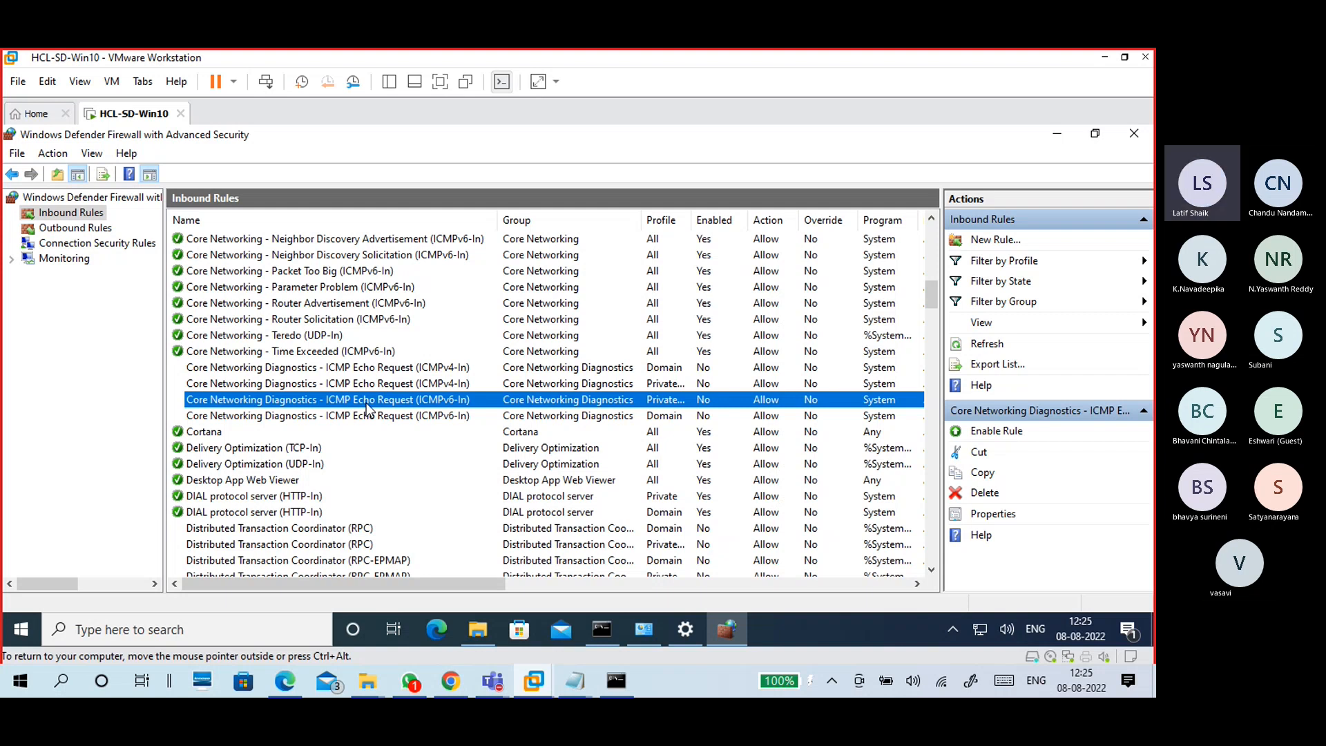
left_click(277, 372)
left_click(278, 384)
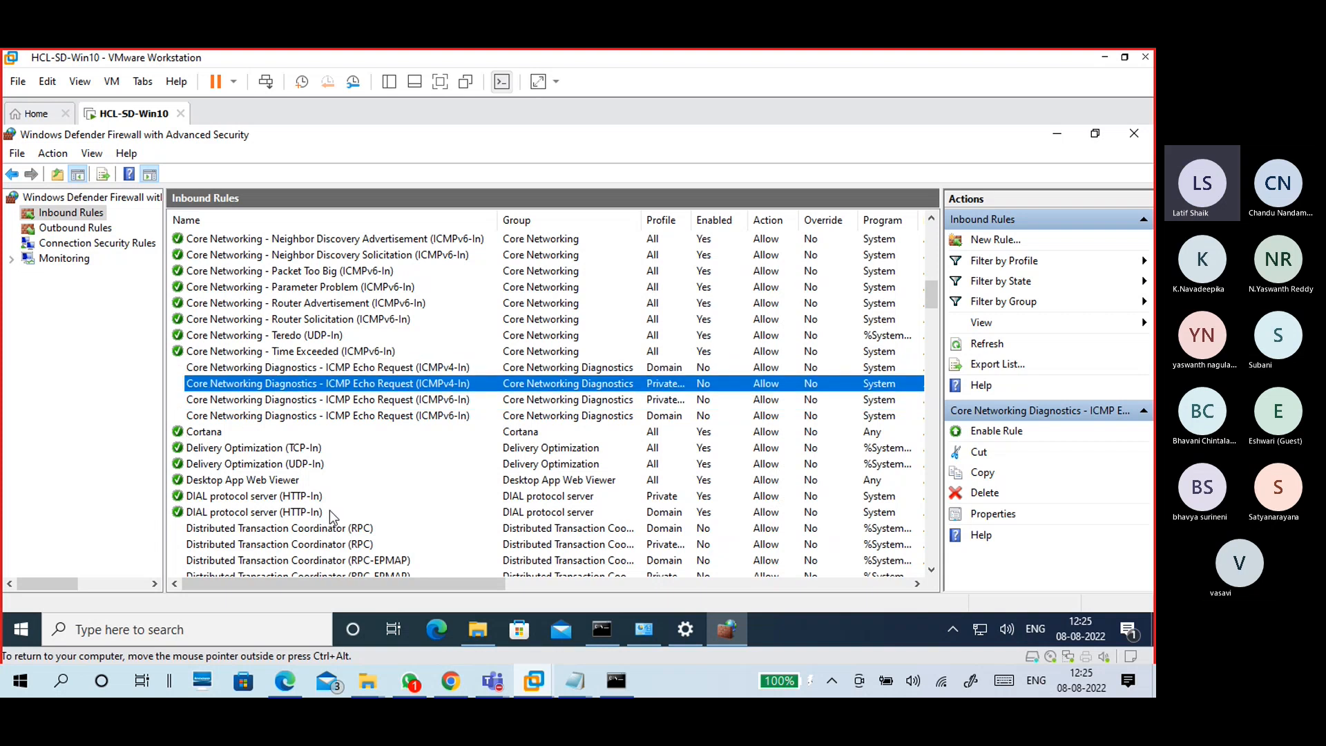
scroll(329, 514, "down", 20)
scroll(338, 523, "down", 3)
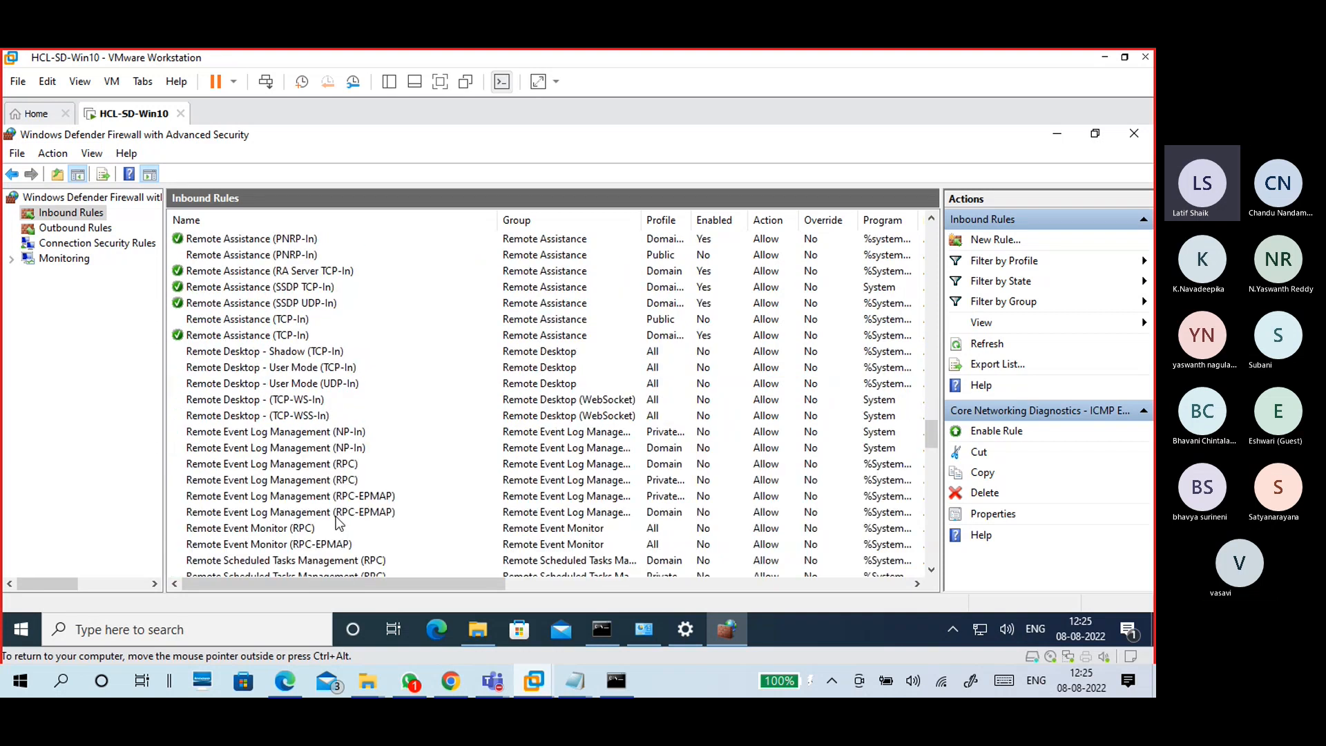
scroll(338, 523, "up", 20)
scroll(338, 523, "up", 5)
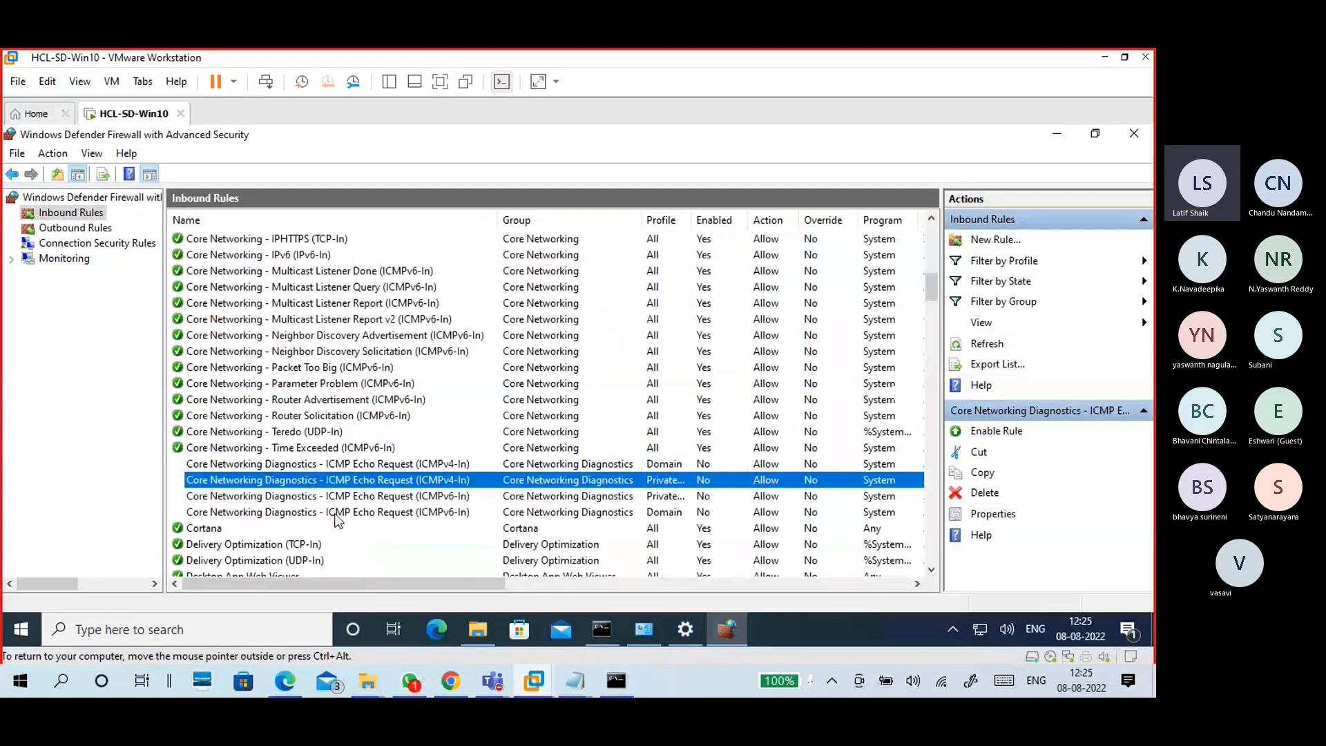
- Enable the private-profile inbound rule "Core Networking Diagnostics - ICMP Echo Request (ICMPv4-In)"
left_click(337, 465)
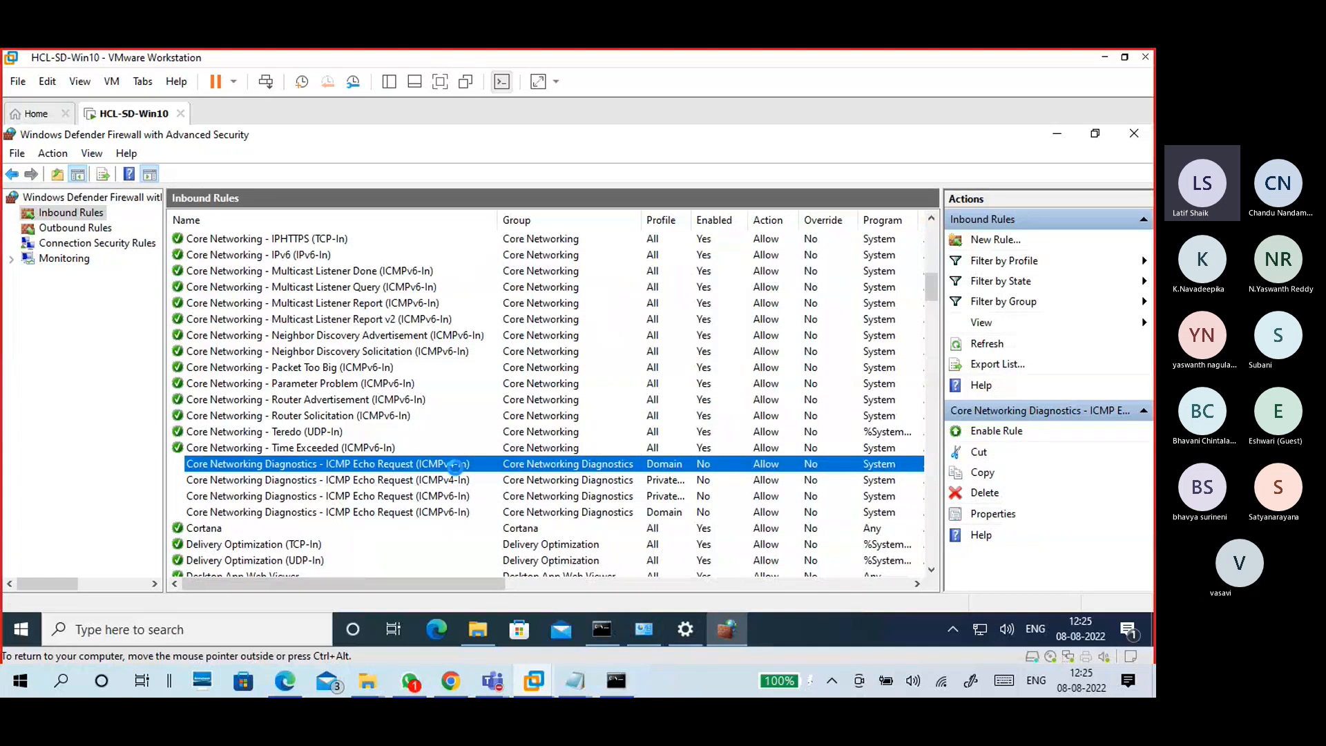
scroll(456, 467, "down", 1)
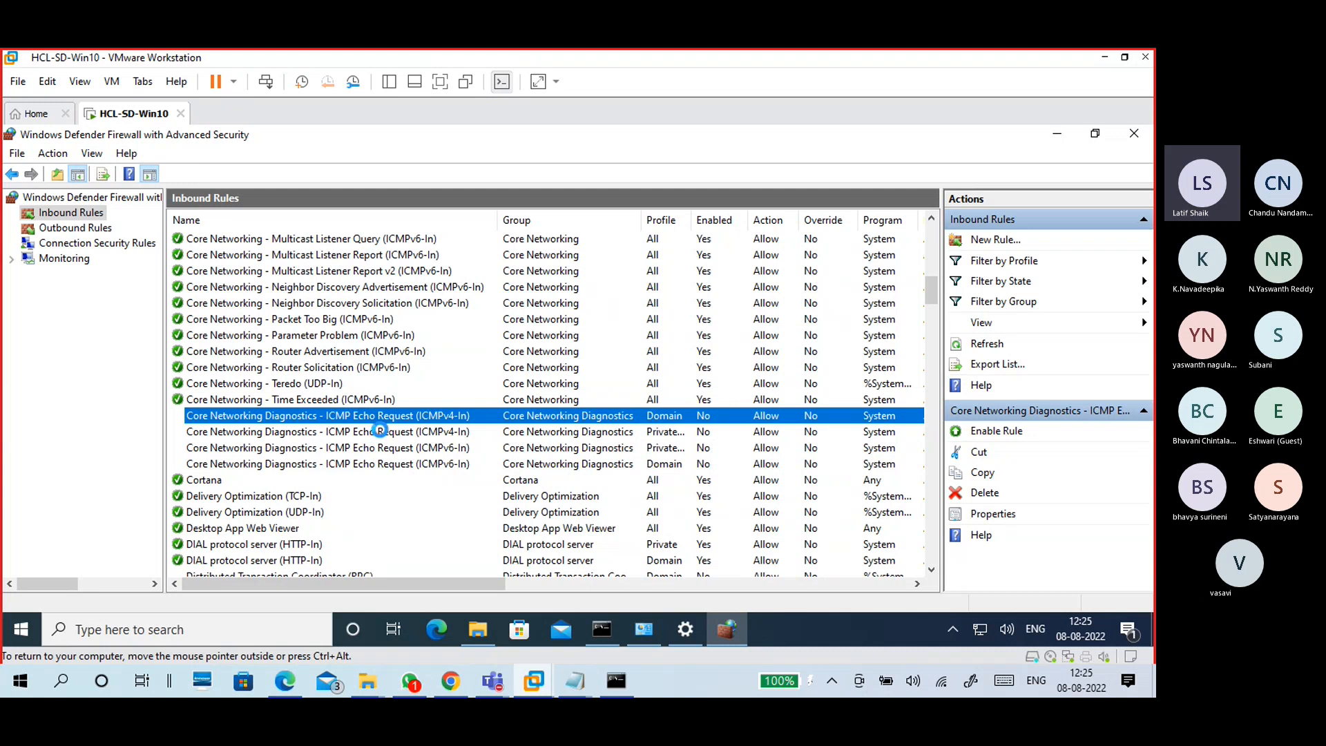
left_click(380, 431)
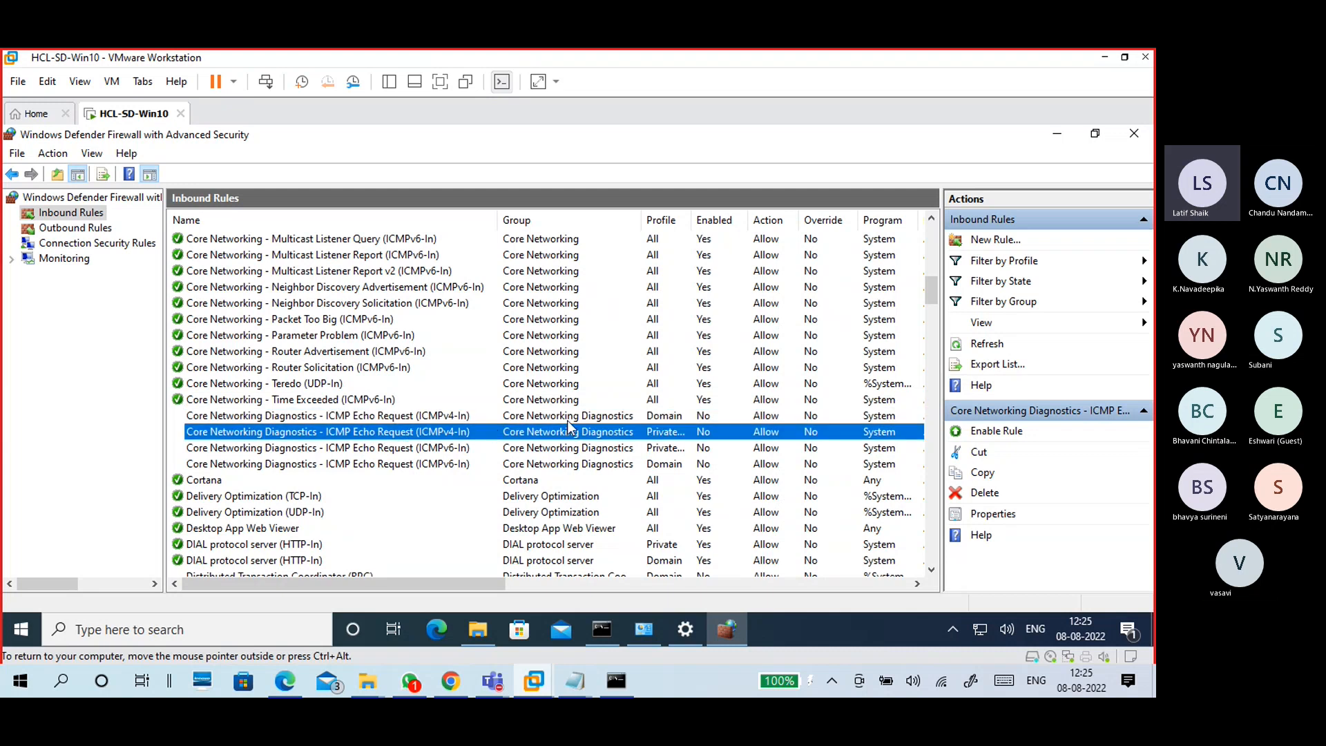
left_click(663, 417)
left_click(664, 432)
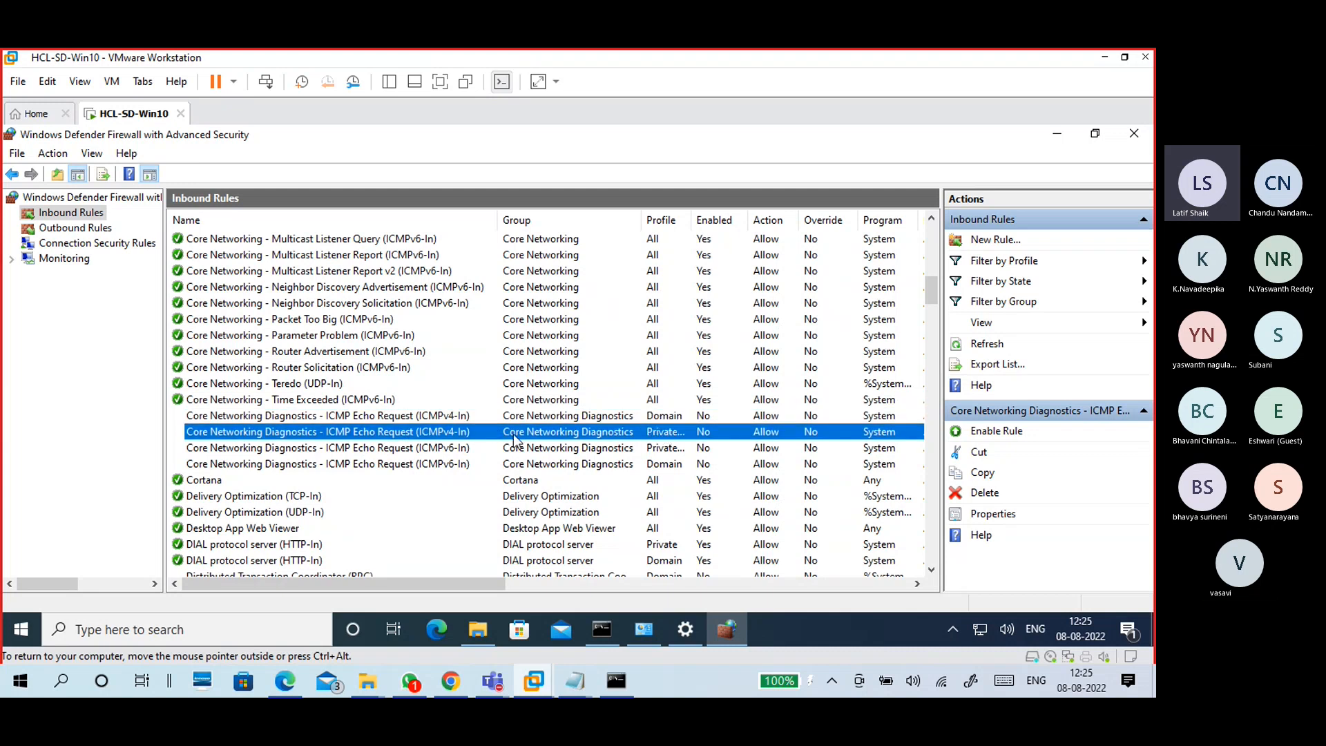
right_click(466, 432)
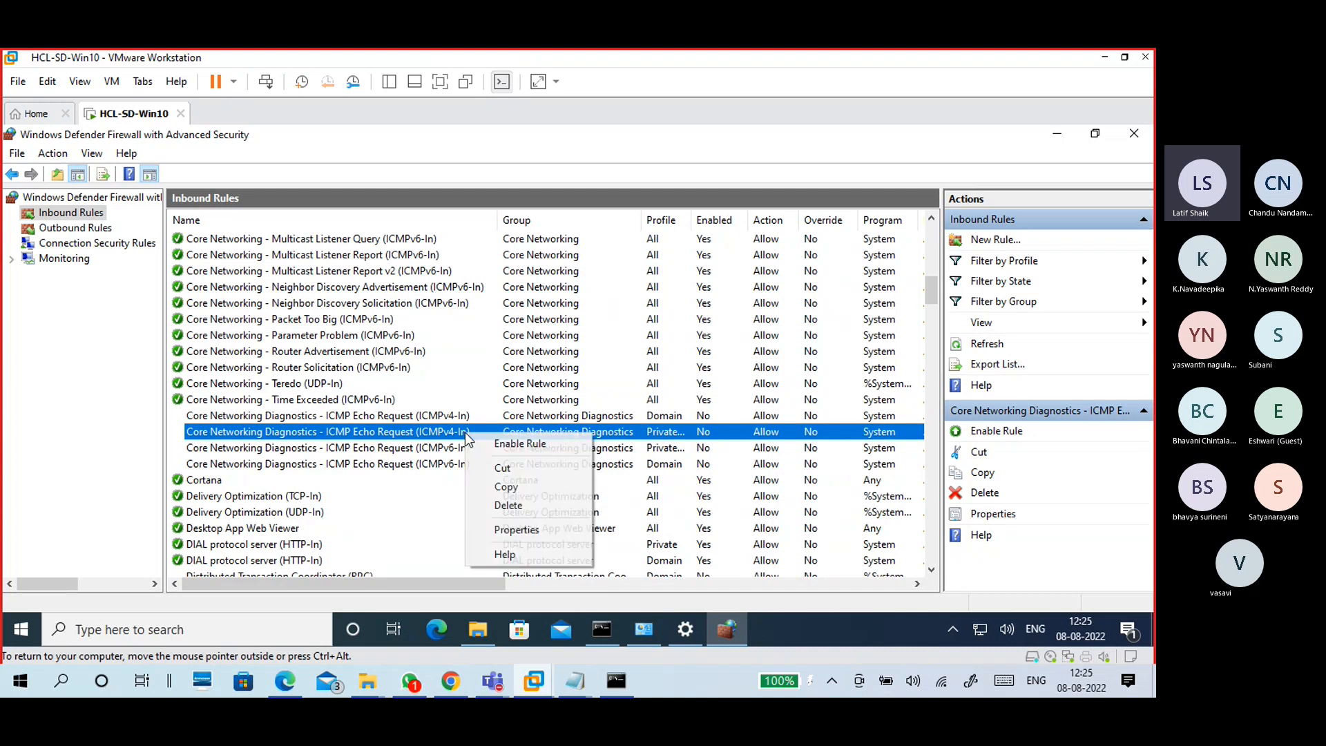
left_click(502, 444)
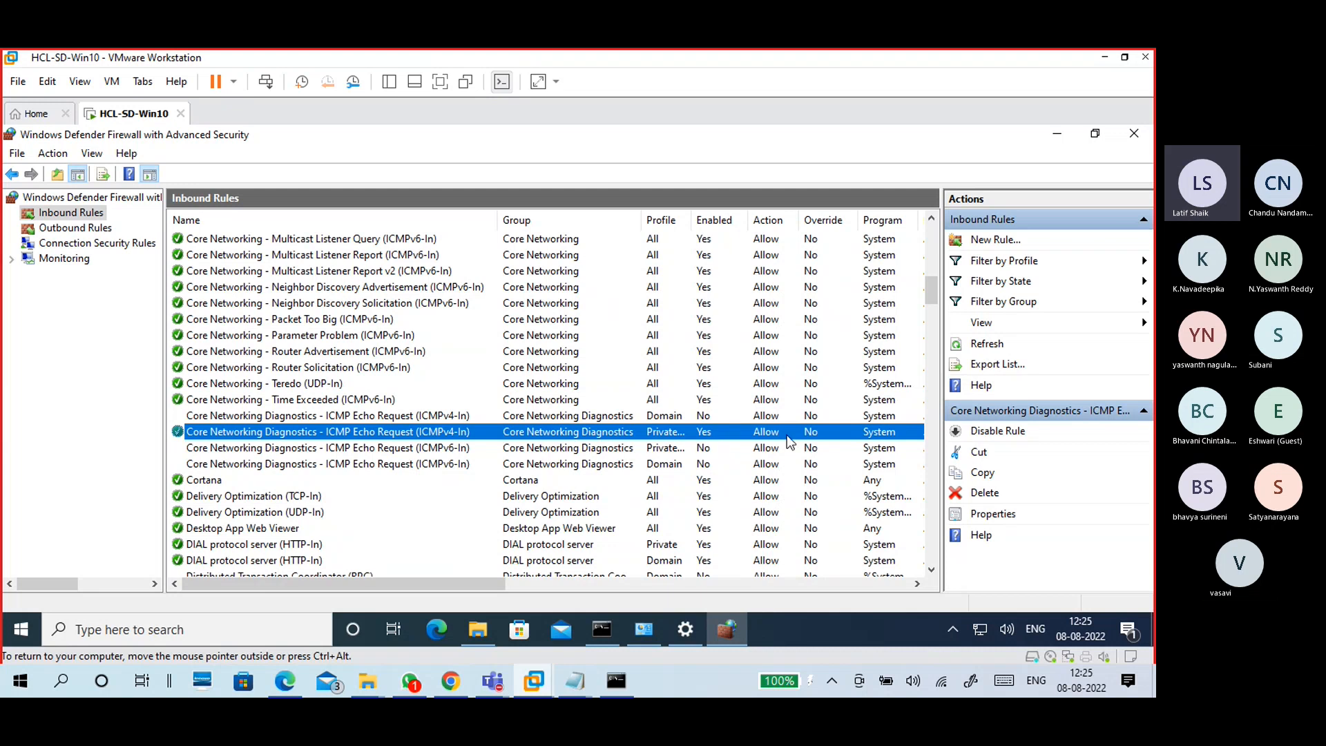
- Check the running ping to 192.168.29.193 in the host's Command Prompt, and return to the virtual machine's inbound rules
left_click(622, 682)
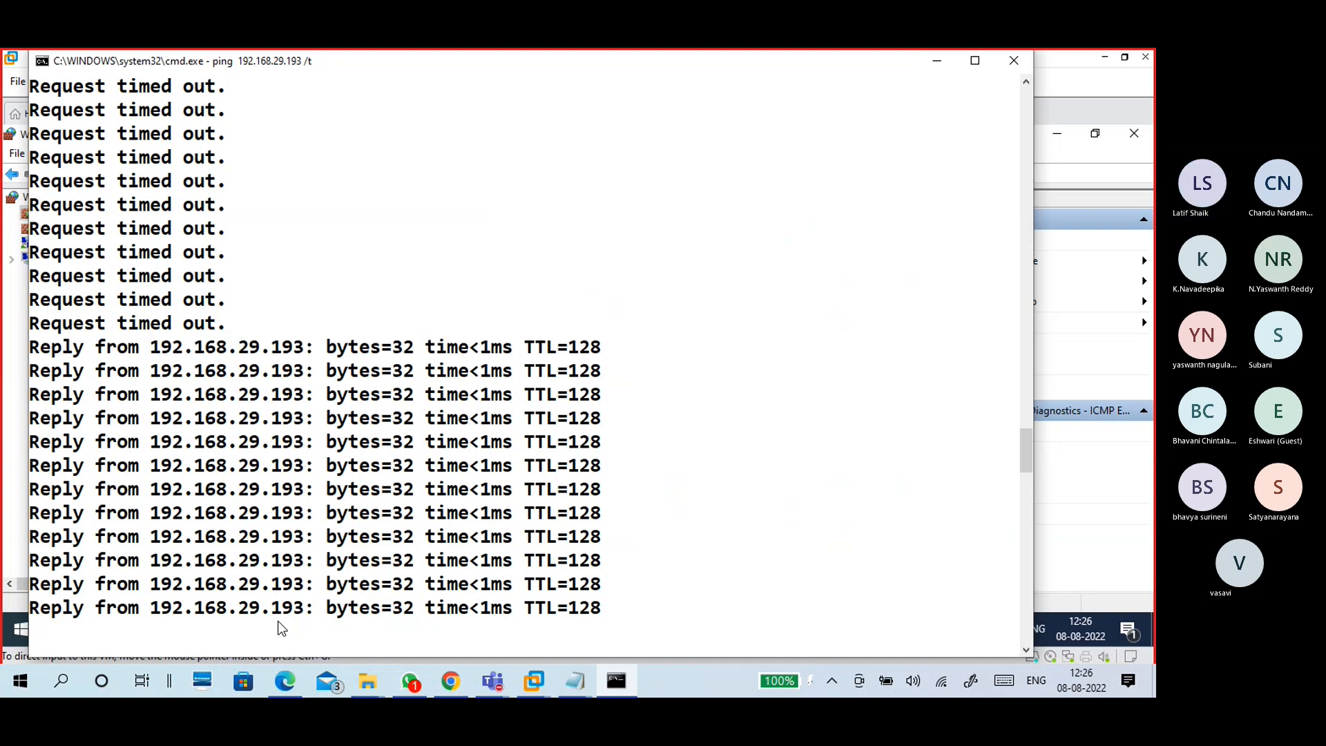
left_click(937, 62)
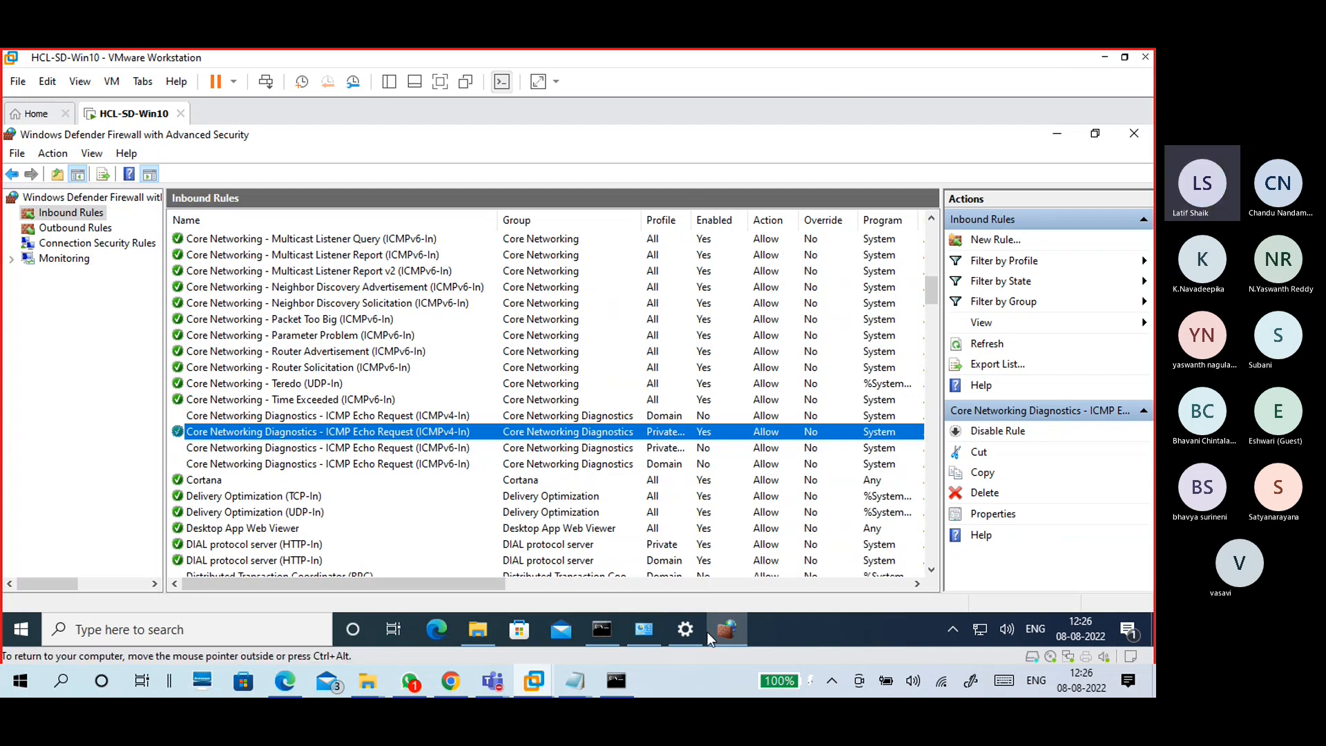
left_click(682, 688)
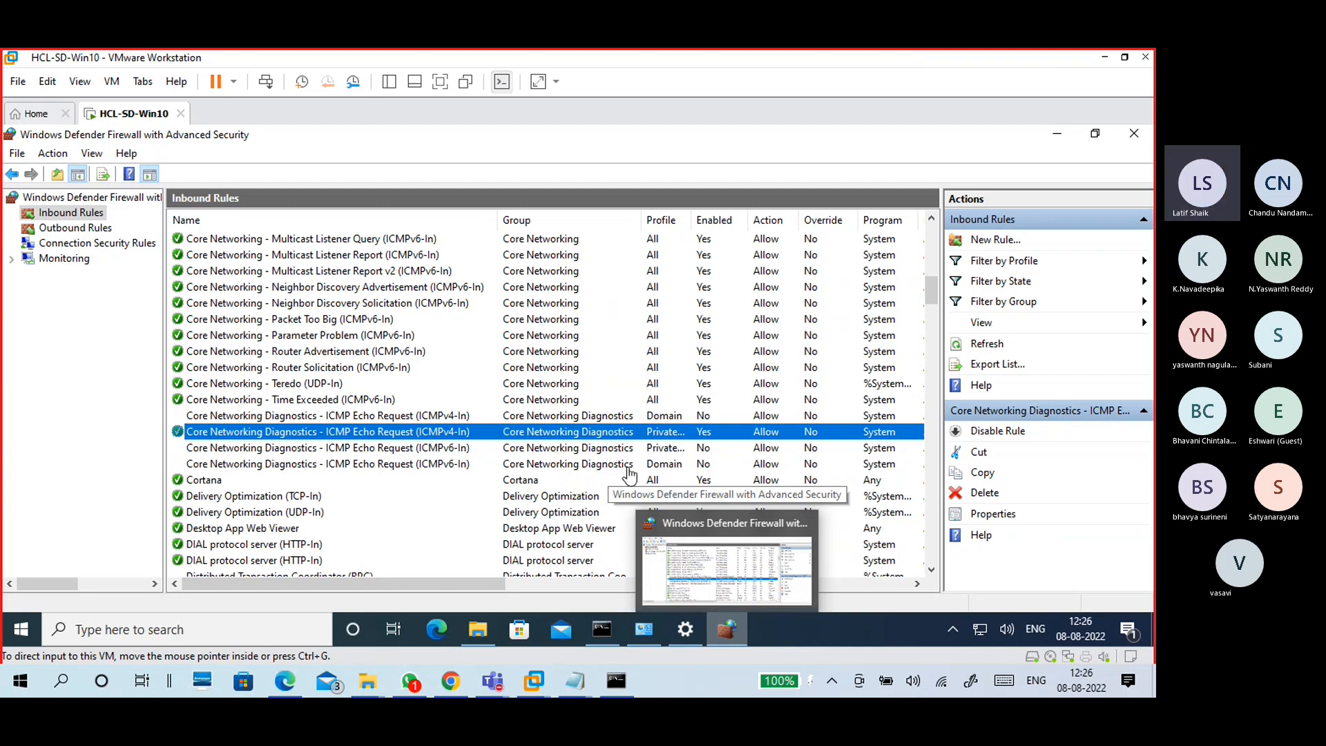
left_click(794, 630)
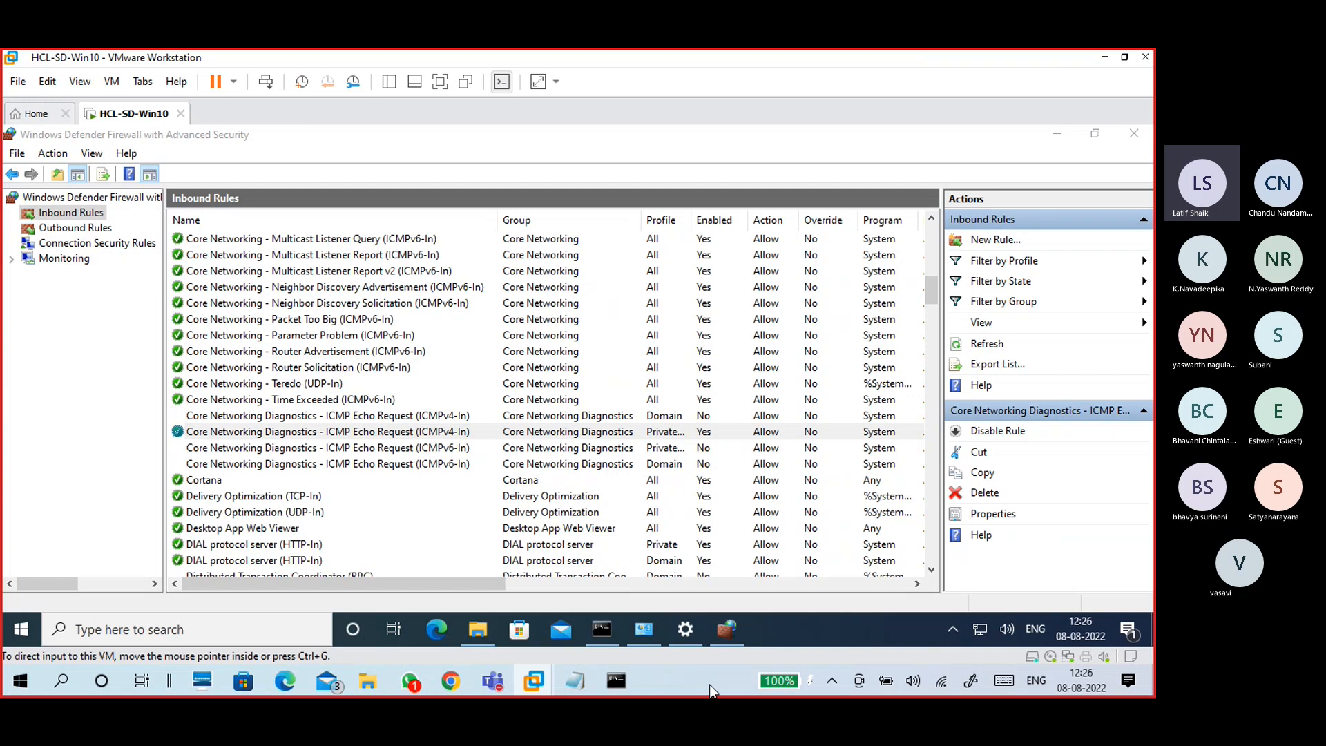
- Switch to the Google Slides presentation in Chrome, add a new slide after slide 4, and paste the firewall screenshot onto it
left_click(452, 683)
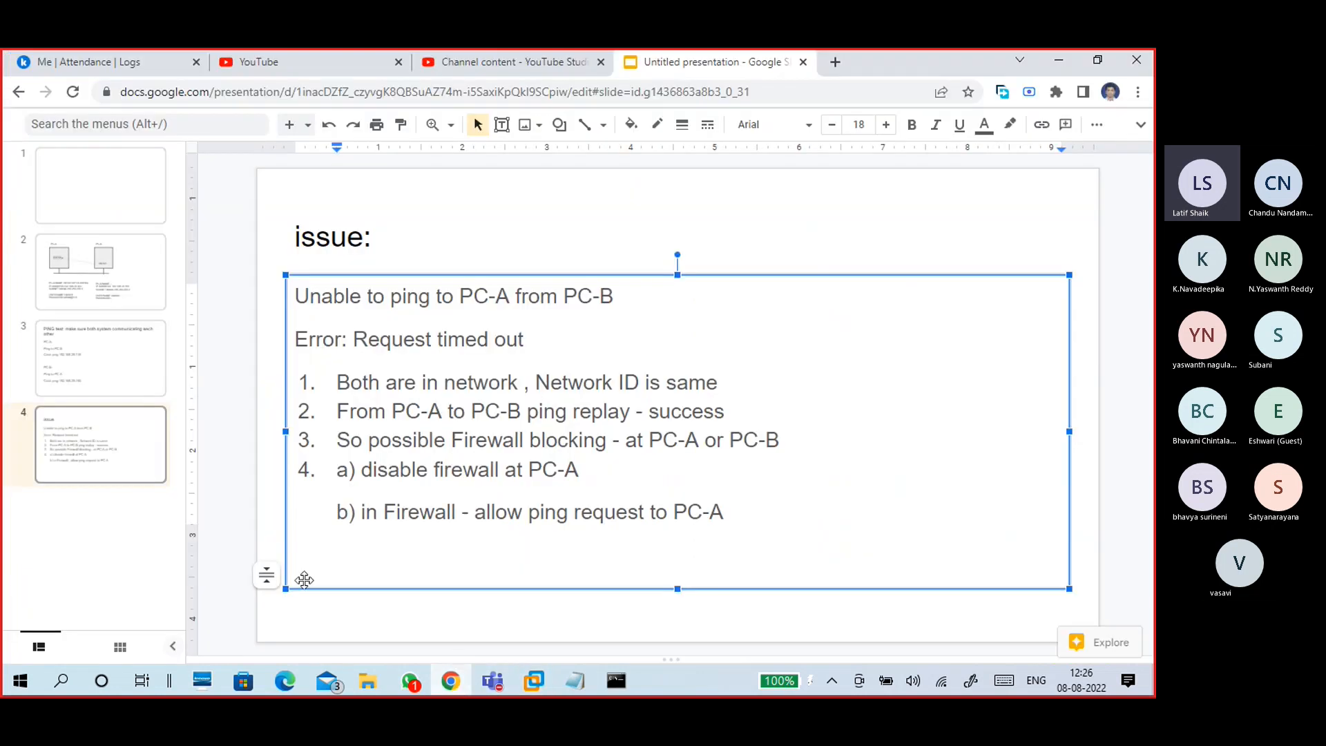
right_click(90, 504)
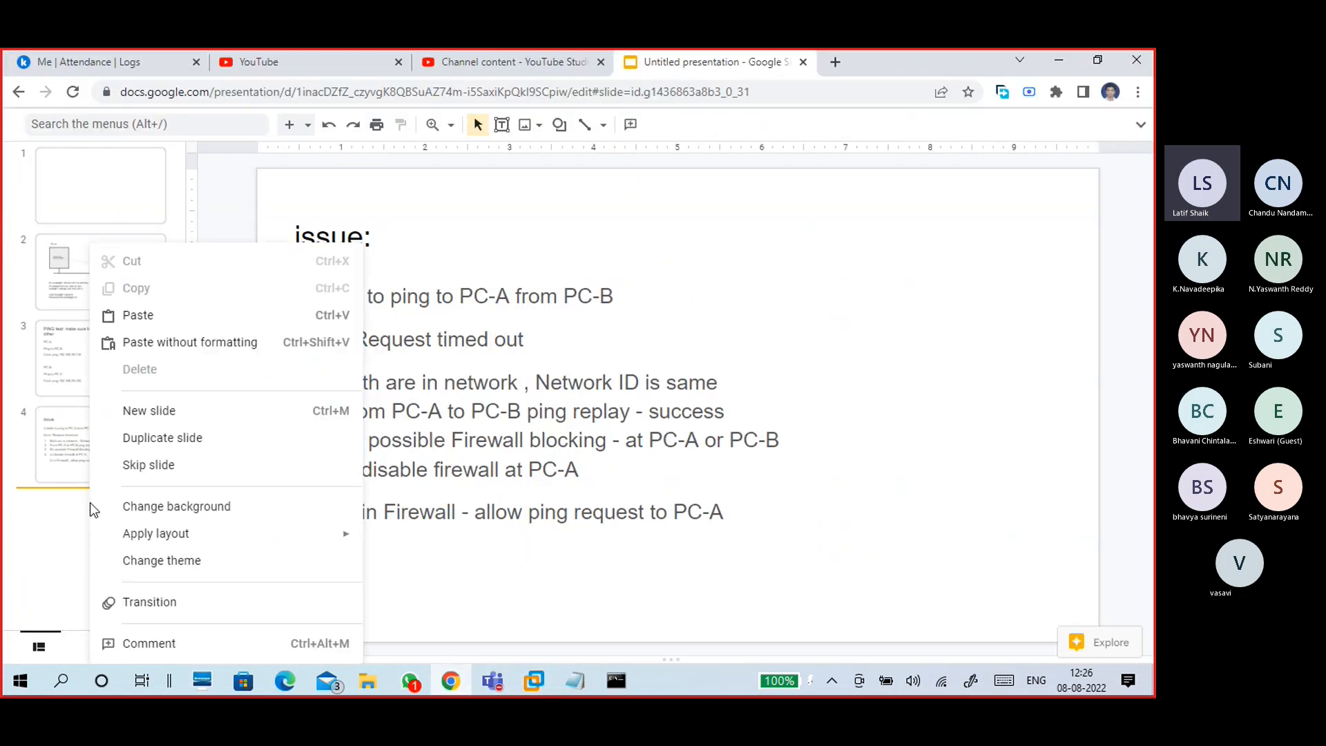
left_click(139, 409)
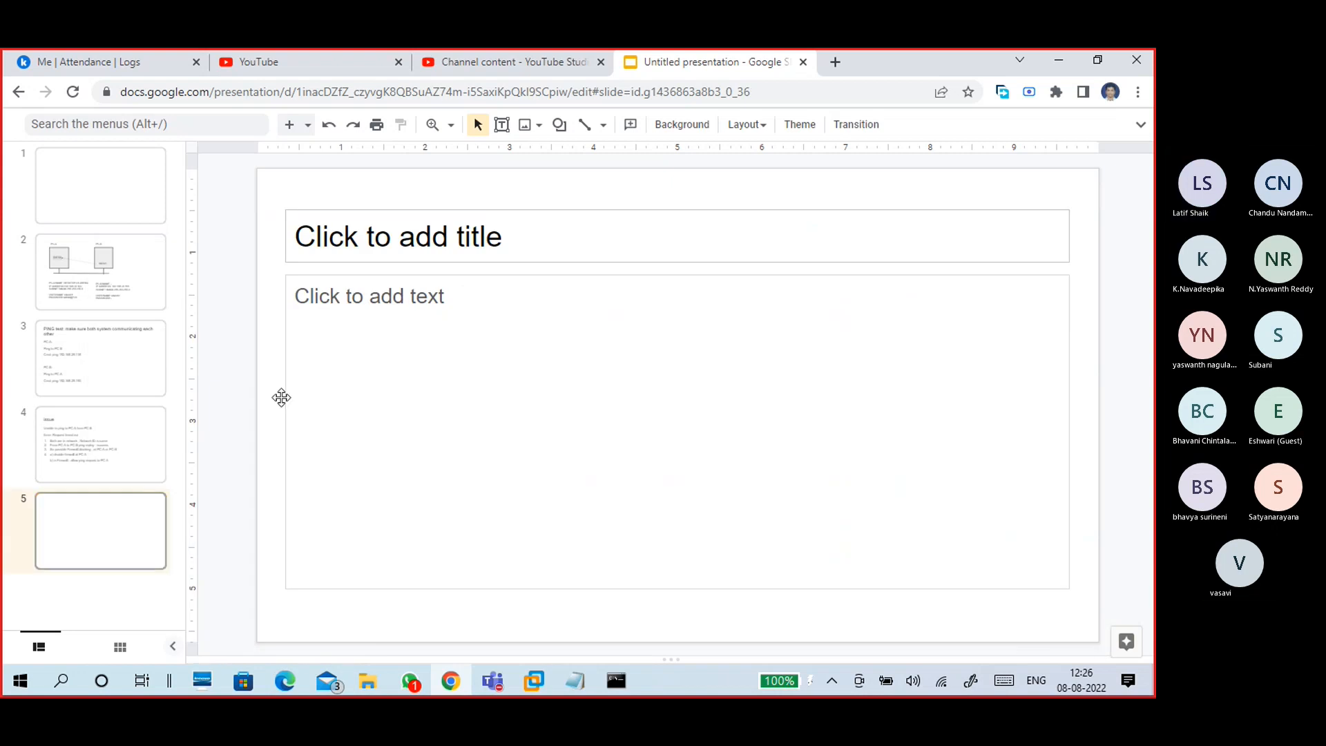
key("ctrl+v")
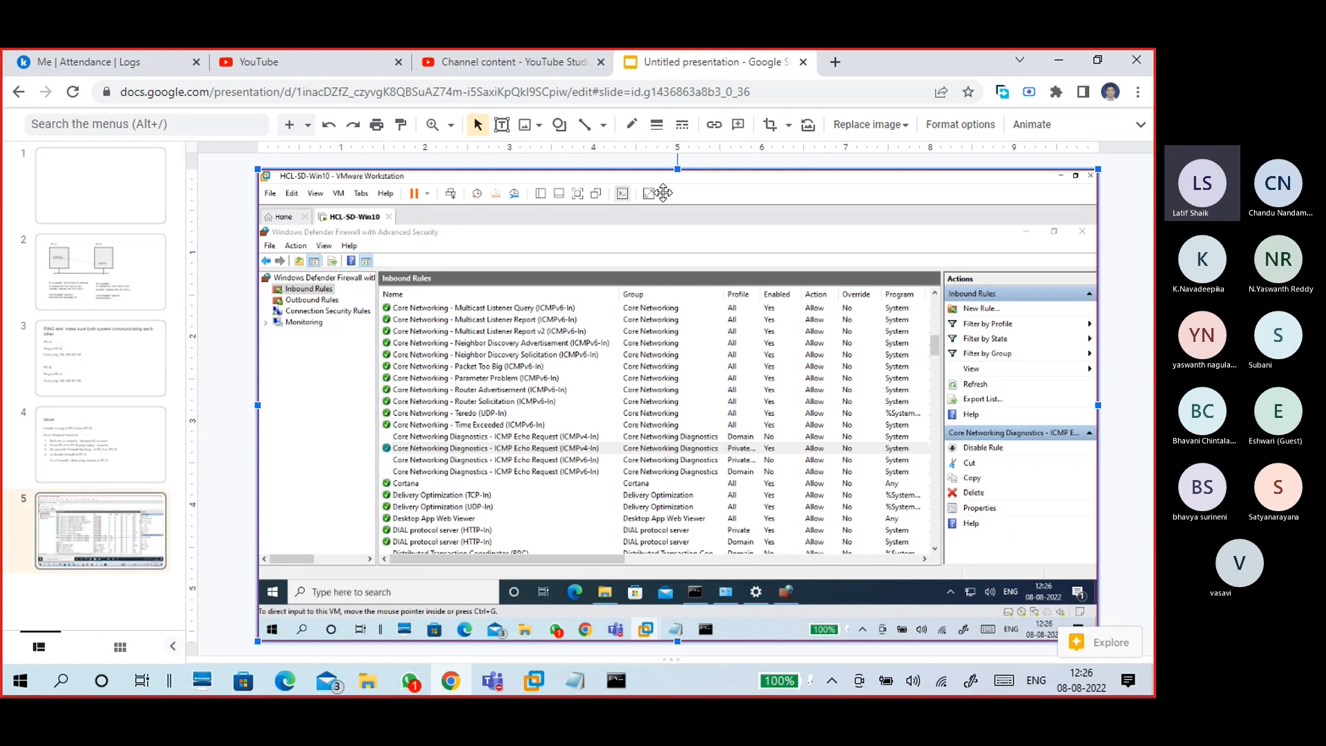
- Crop the pasted screenshot to remove the VMware title and toolbar area above and the host taskbar below
left_click(787, 126)
mouse_move(793, 155)
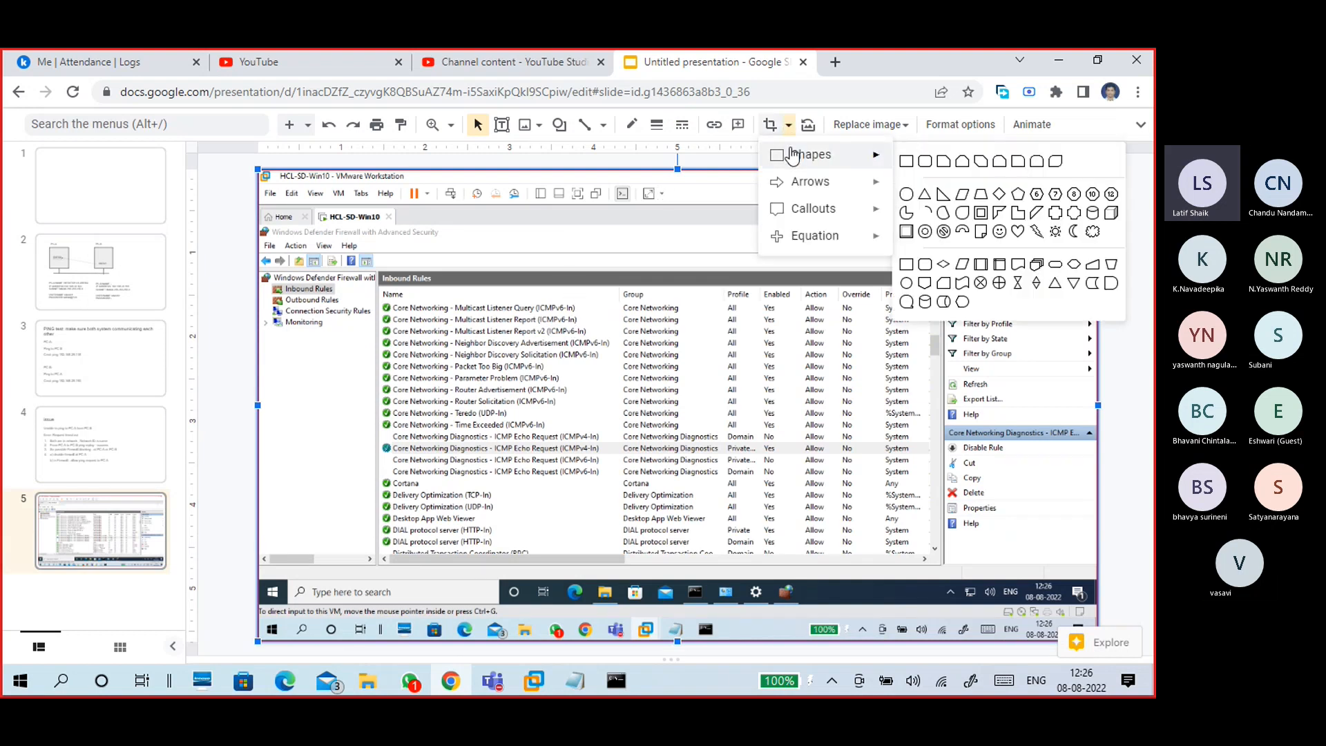
left_click(771, 126)
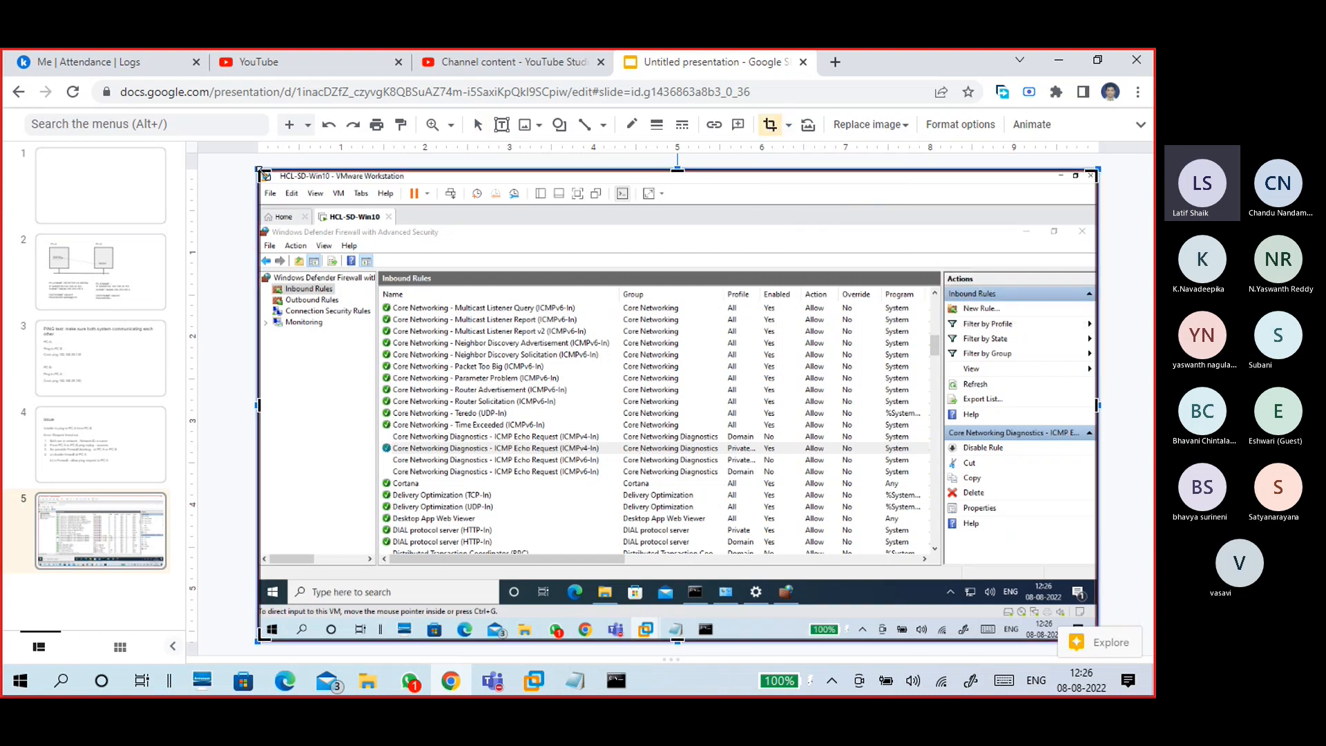
left_click_drag(263, 173, 260, 226)
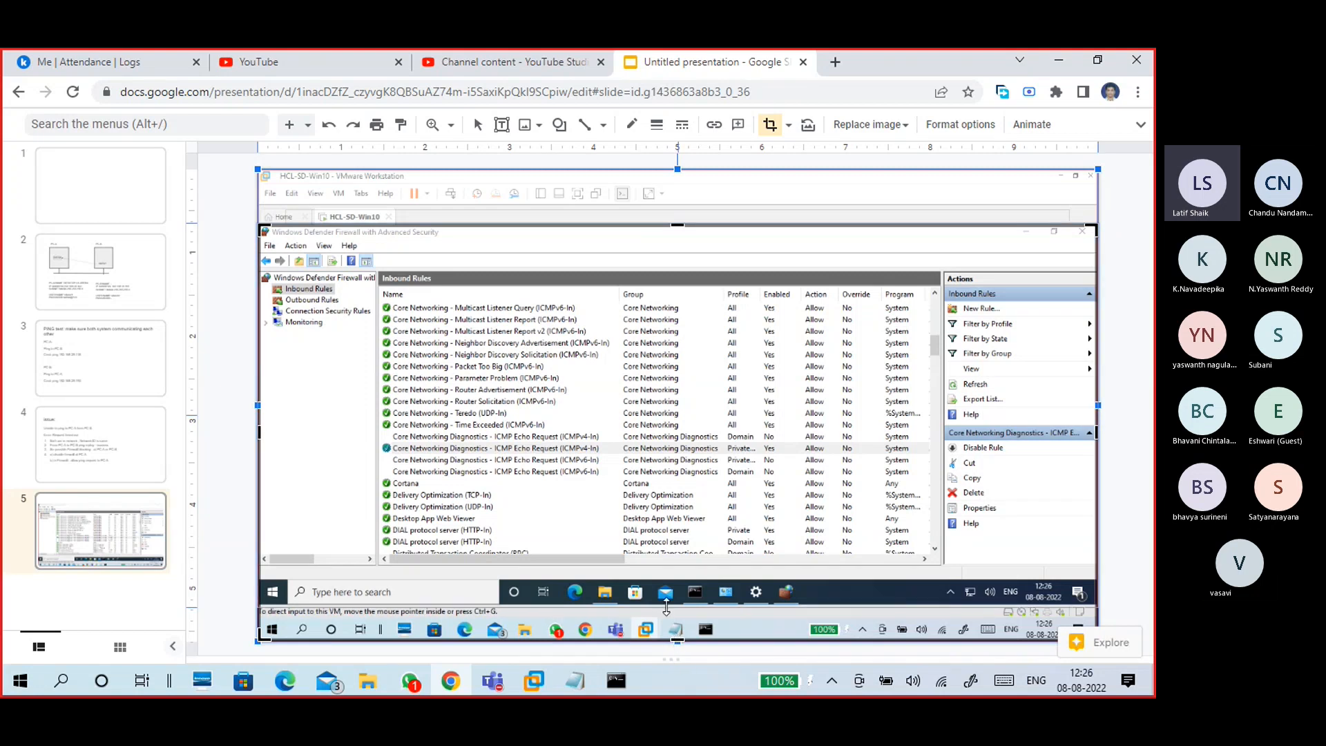
left_click_drag(666, 603, 669, 607)
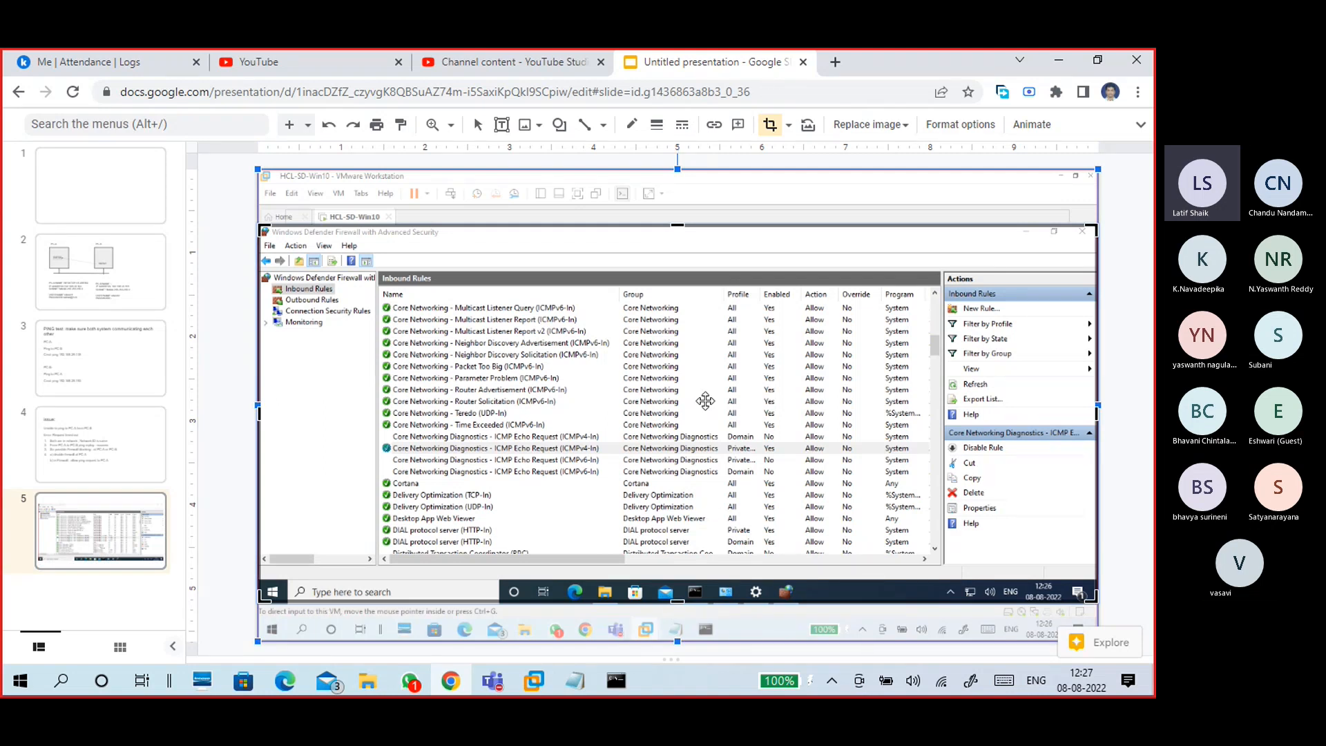
left_click(1126, 360)
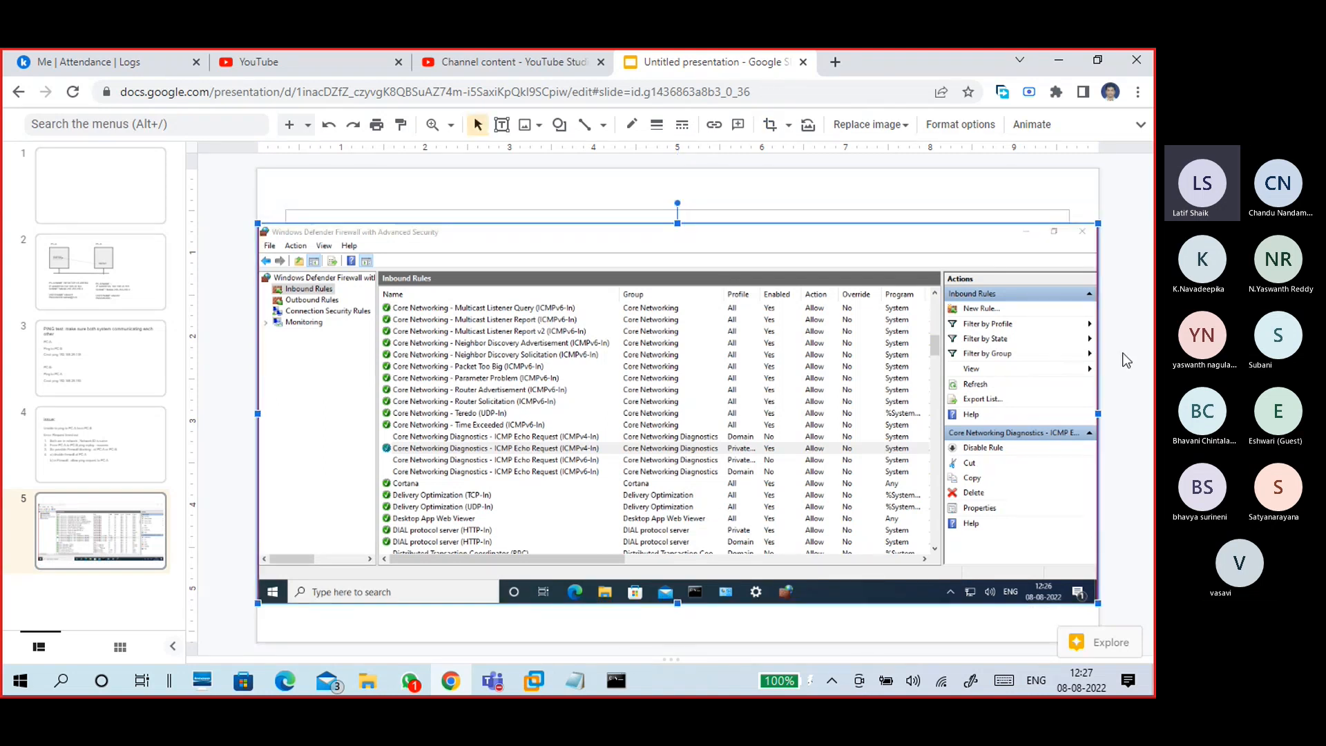
- Move the cropped firewall screenshot slightly upward on slide 5
left_click(636, 207)
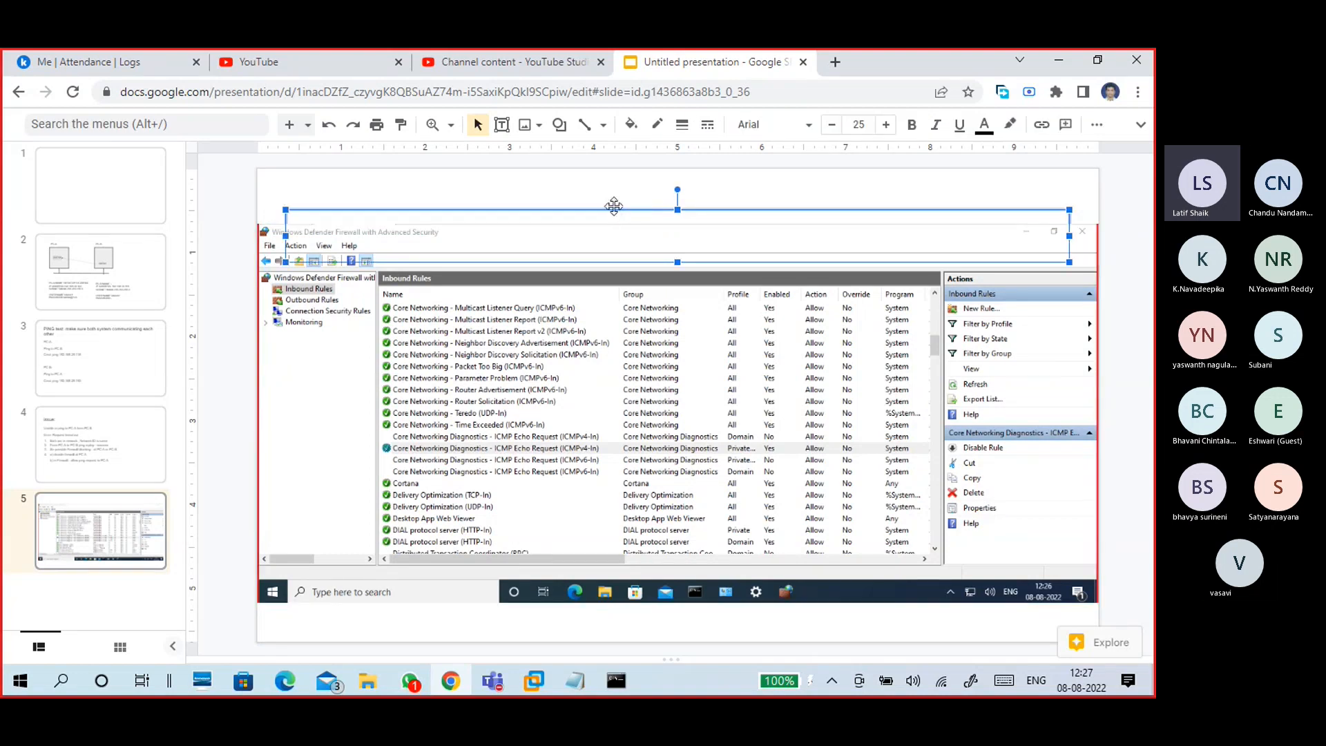
left_click(576, 248)
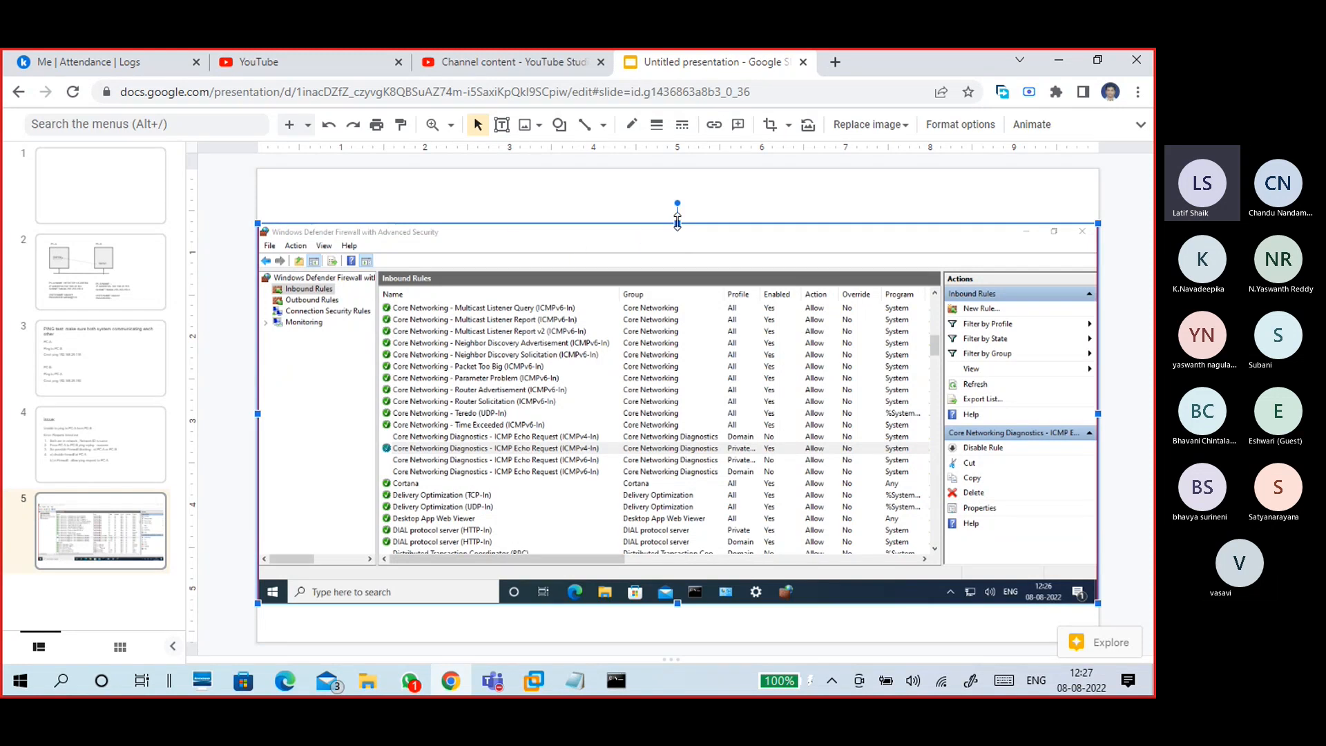
mouse_move(634, 225)
left_mouse_down()
mouse_move(636, 187)
mouse_move(632, 204)
left_mouse_up()
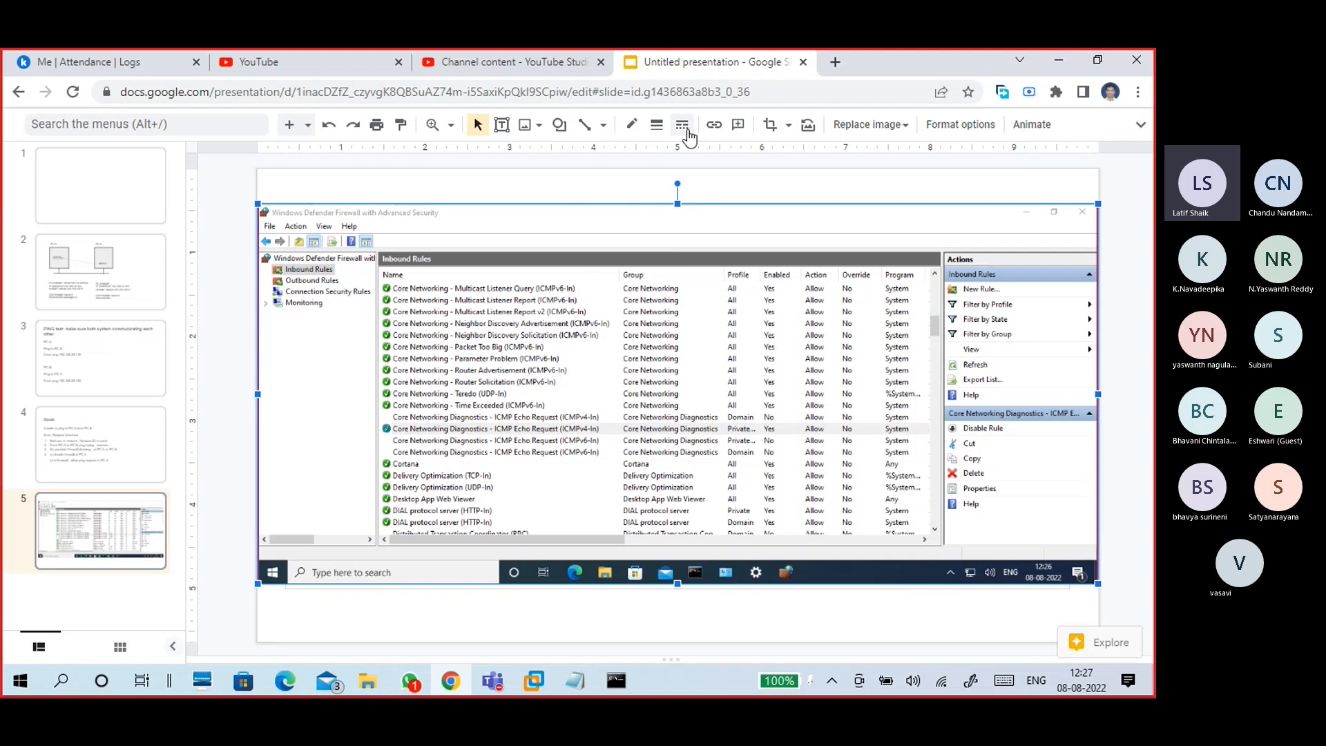
- Try an orange border on the screenshot, nudge the image slightly down, and set its border colour to black
left_click(631, 124)
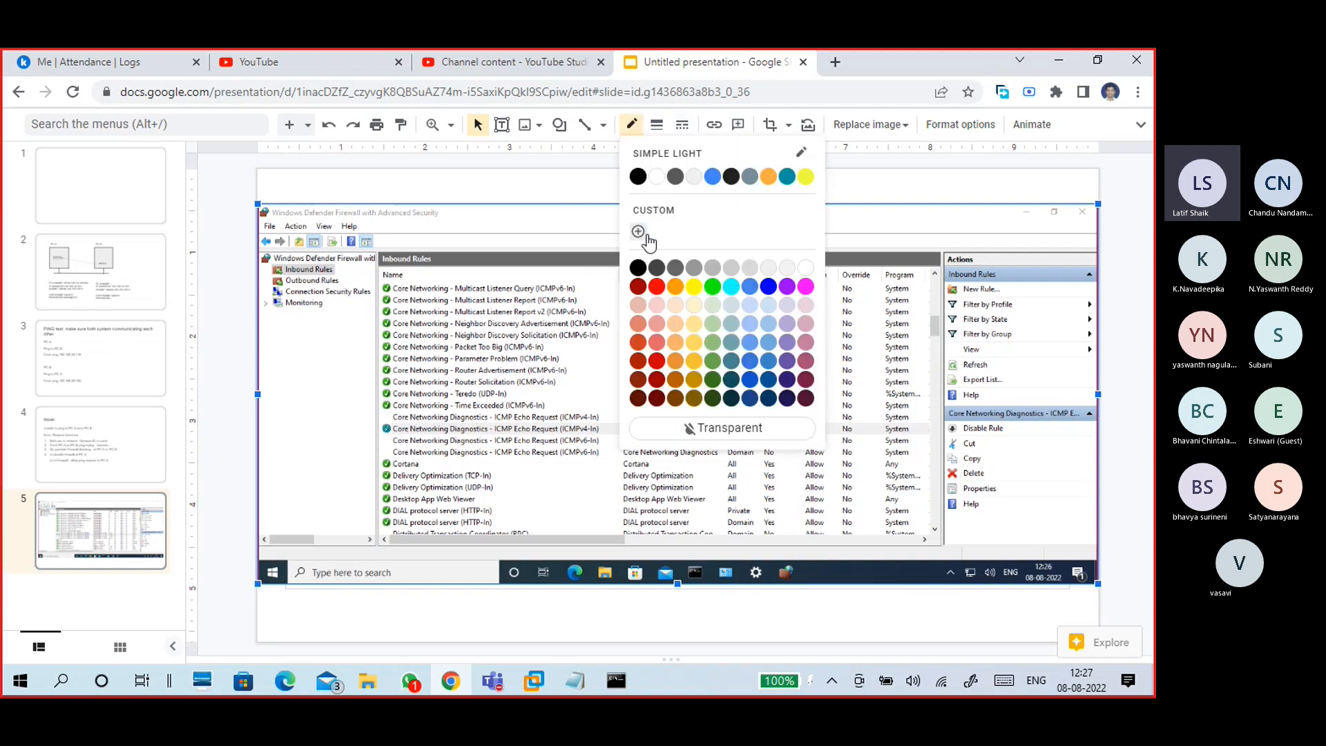
left_click(677, 287)
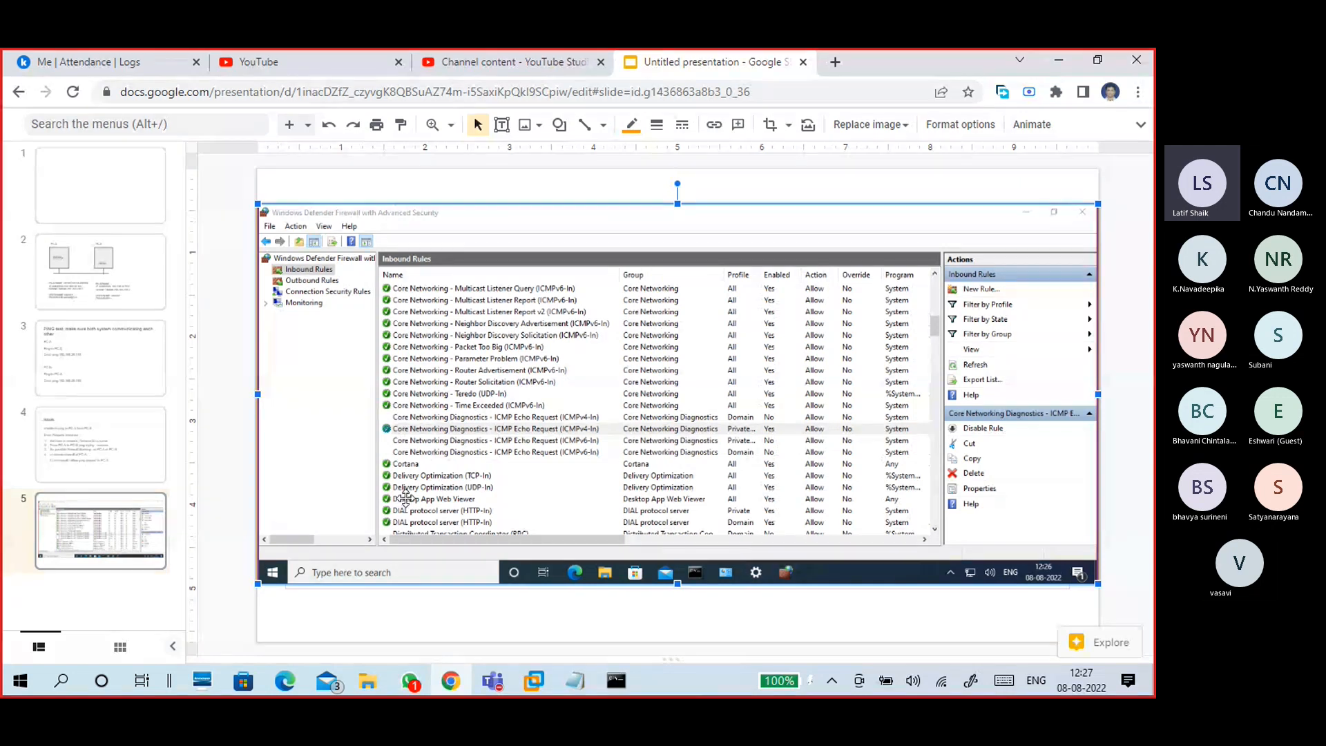
mouse_move(396, 417)
left_mouse_down()
mouse_move(384, 458)
mouse_move(393, 407)
left_mouse_up()
left_click(630, 125)
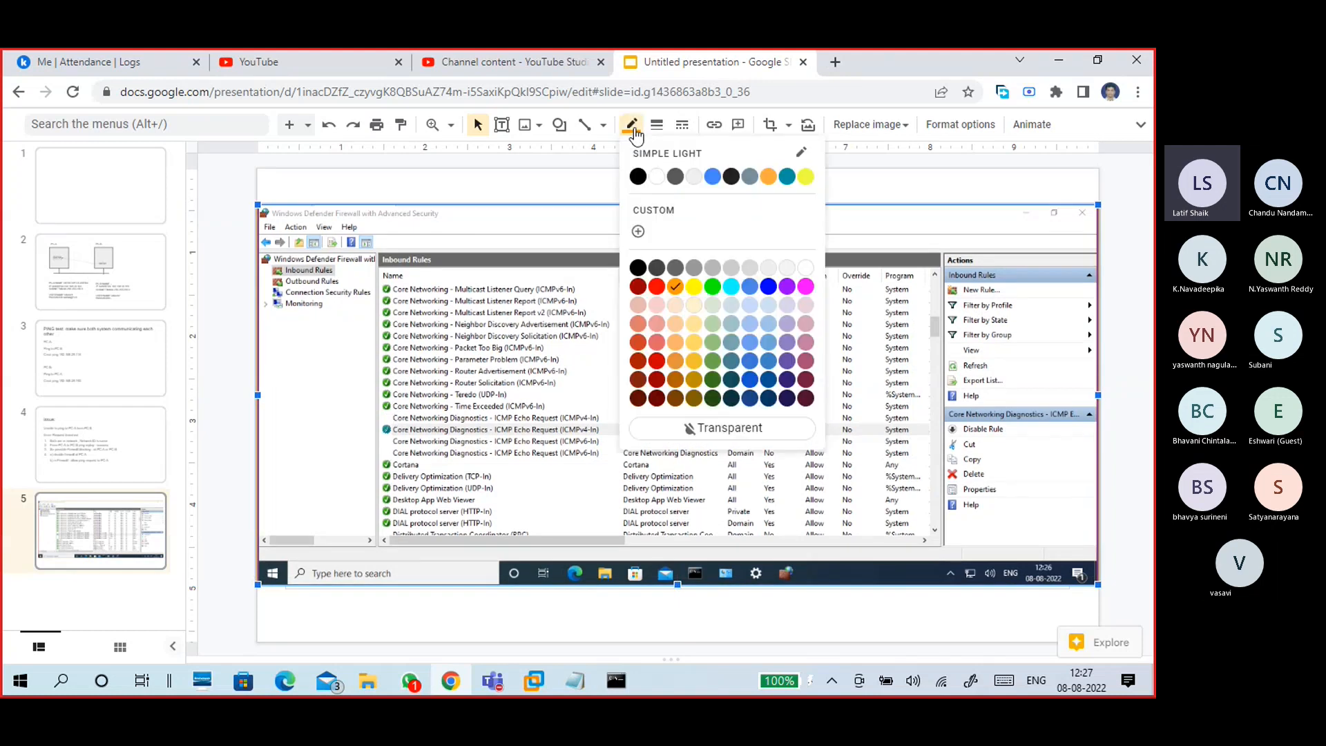
left_click(637, 177)
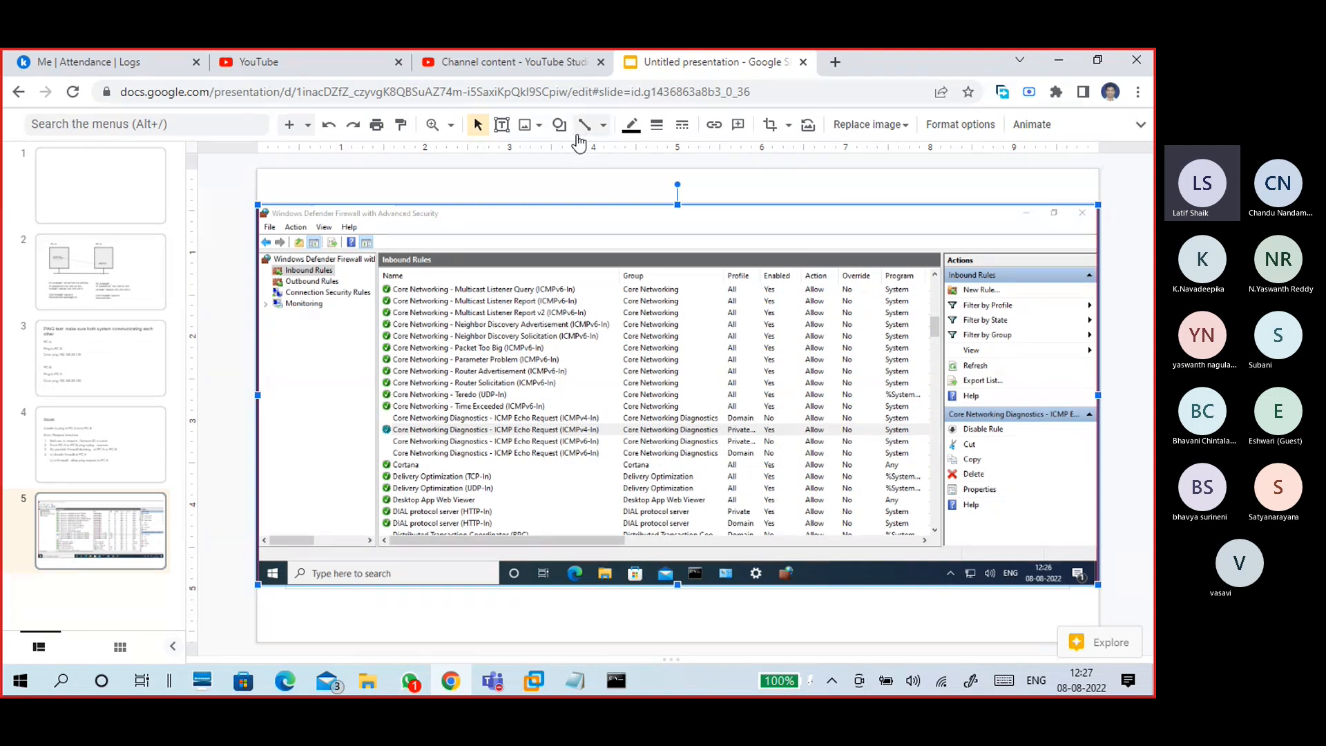
- Try to circle the enabled ICMPv4 echo request rule's icon on the slide 5 screenshot with a small oval shape
left_click(599, 129)
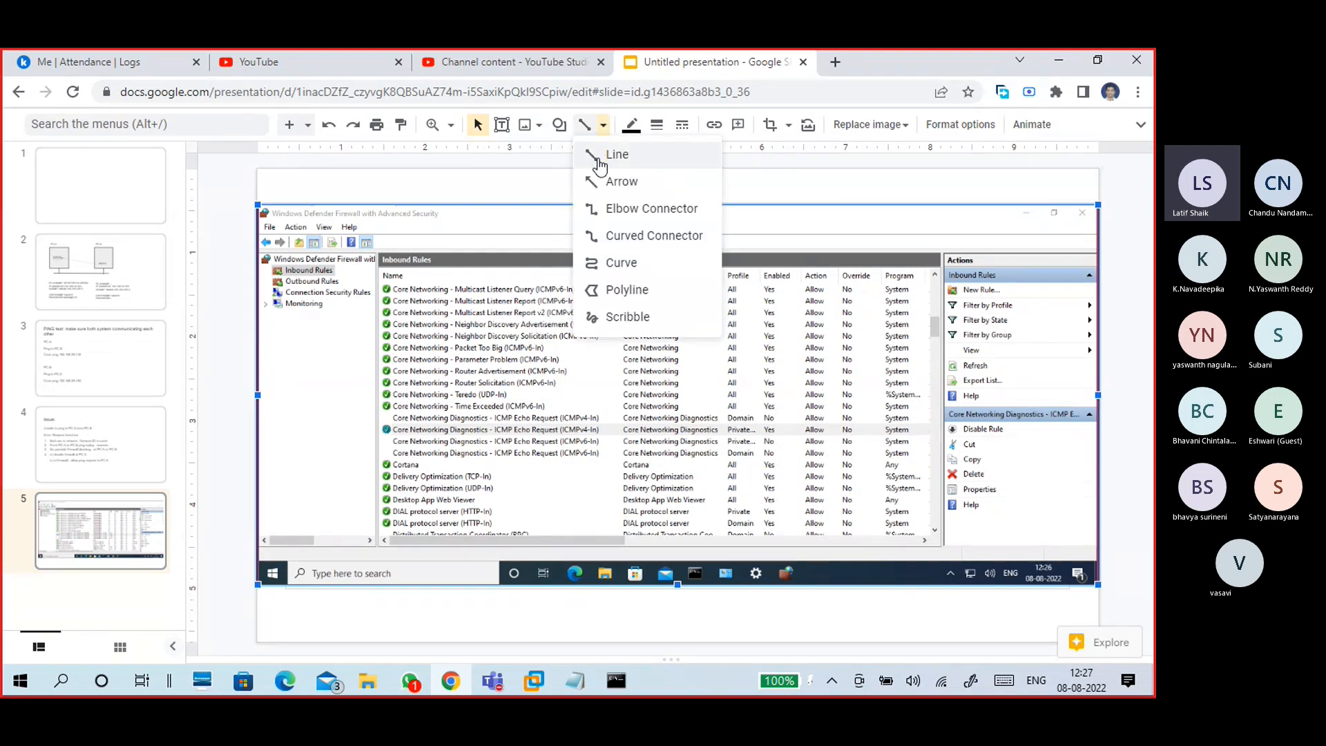
left_click(533, 126)
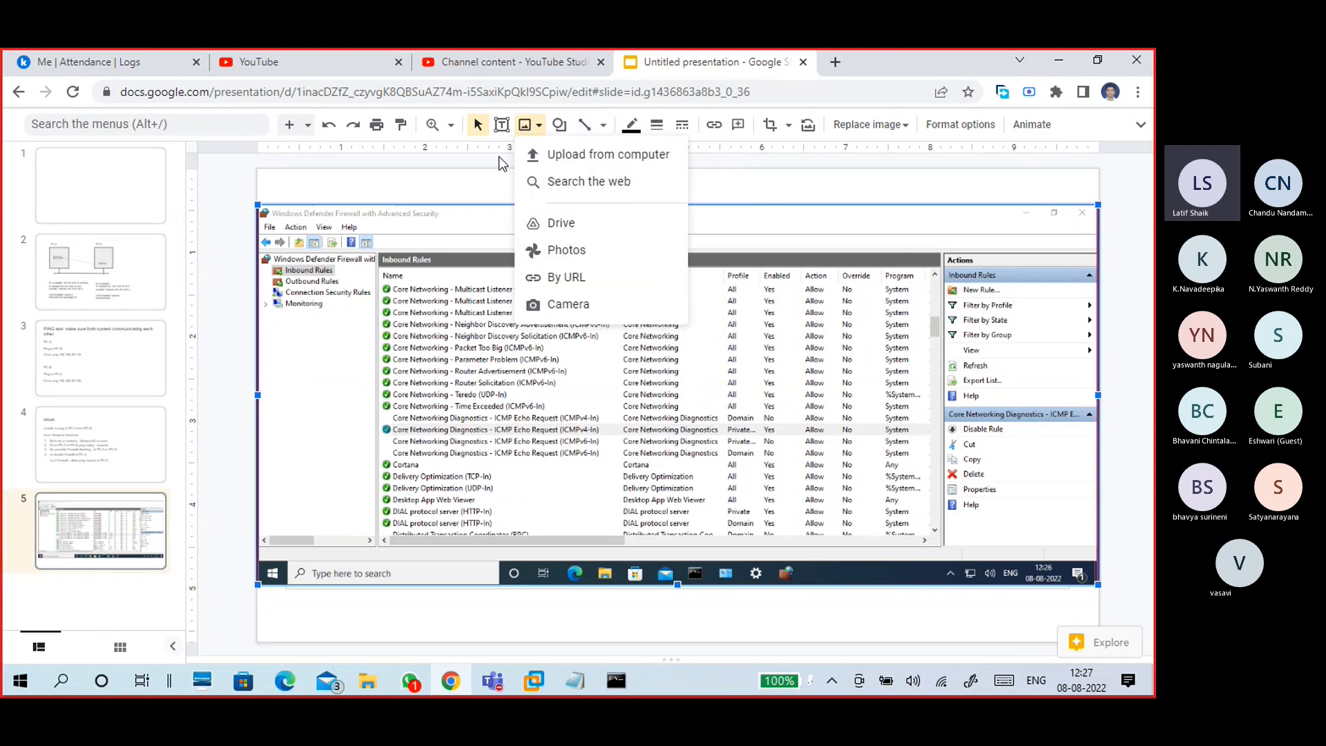
left_click(560, 125)
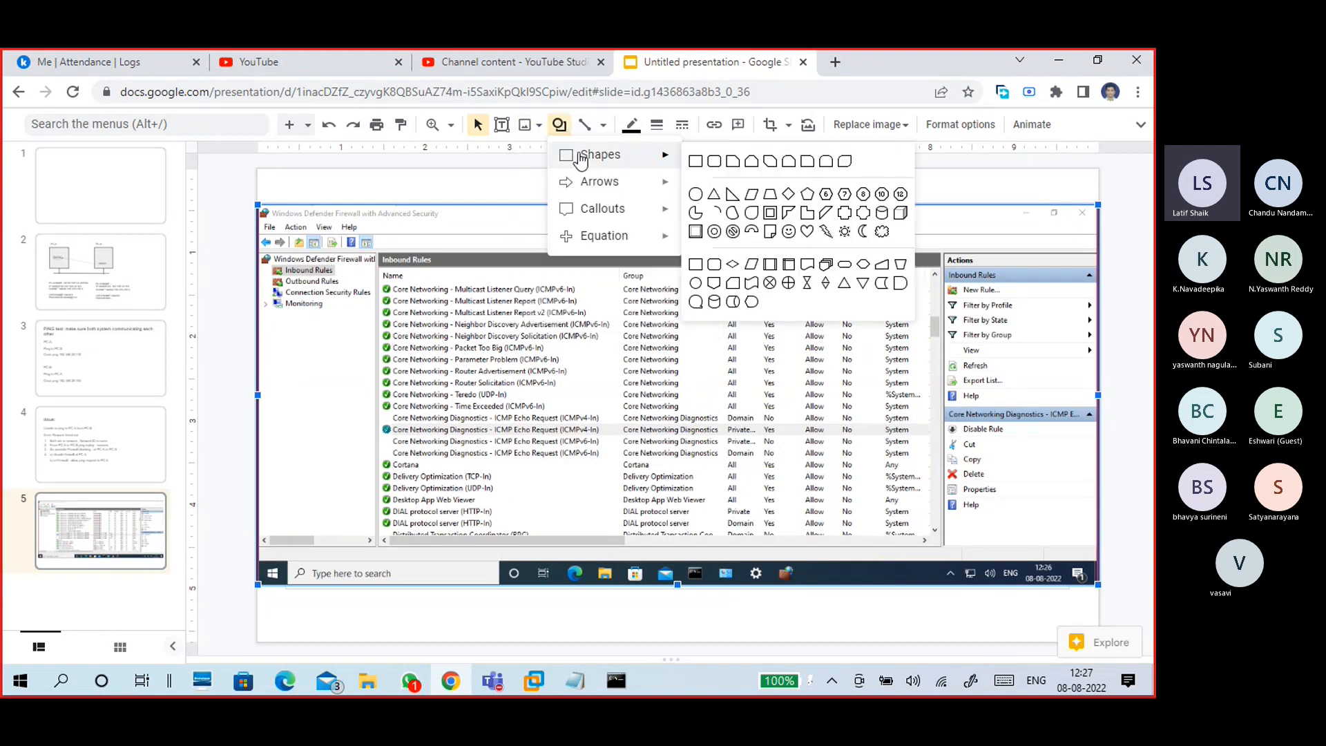
mouse_move(656, 156)
left_click(697, 199)
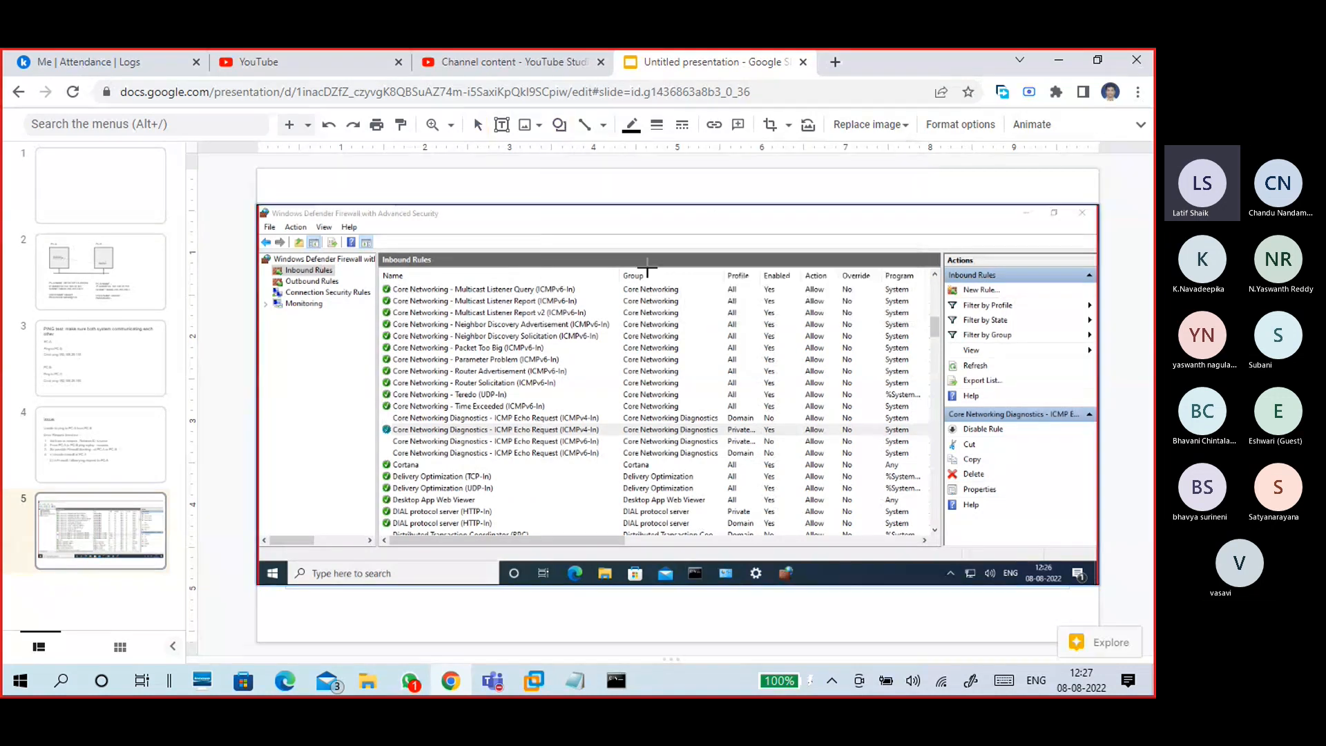
left_click_drag(375, 421, 399, 442)
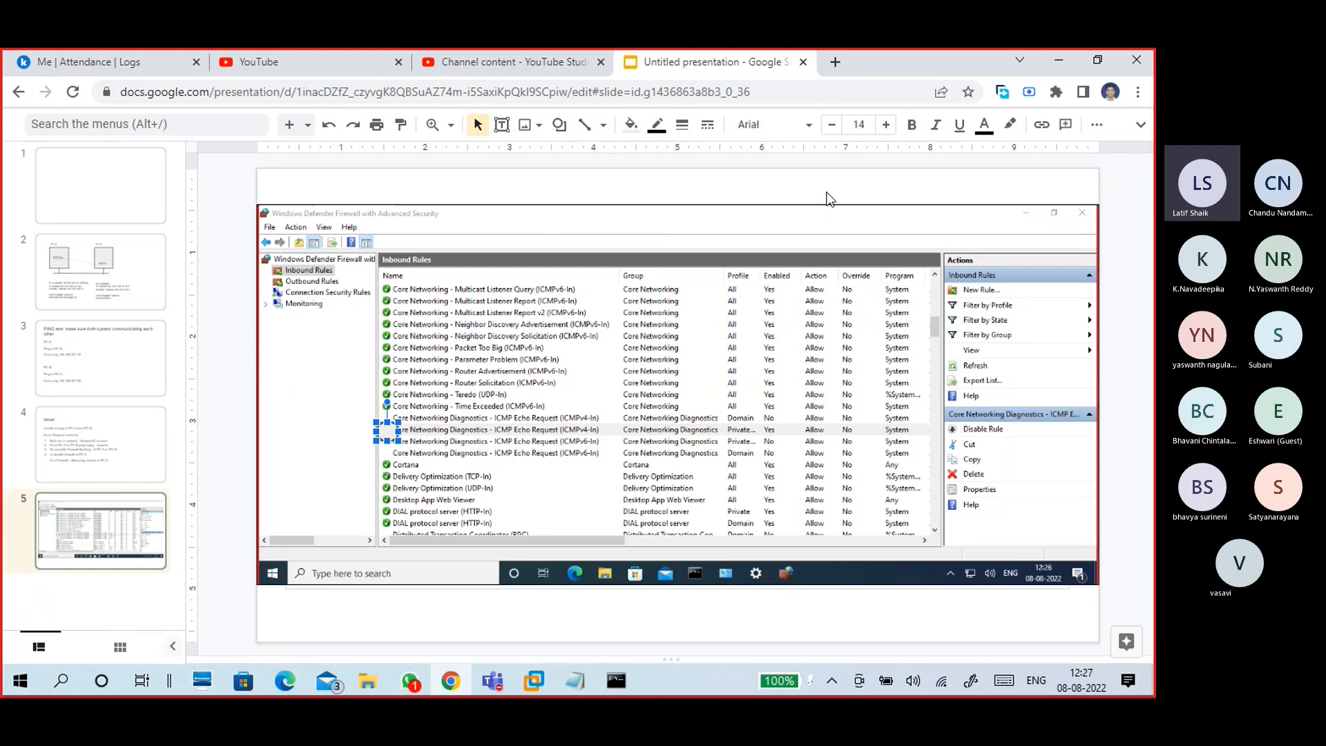
left_click(877, 182)
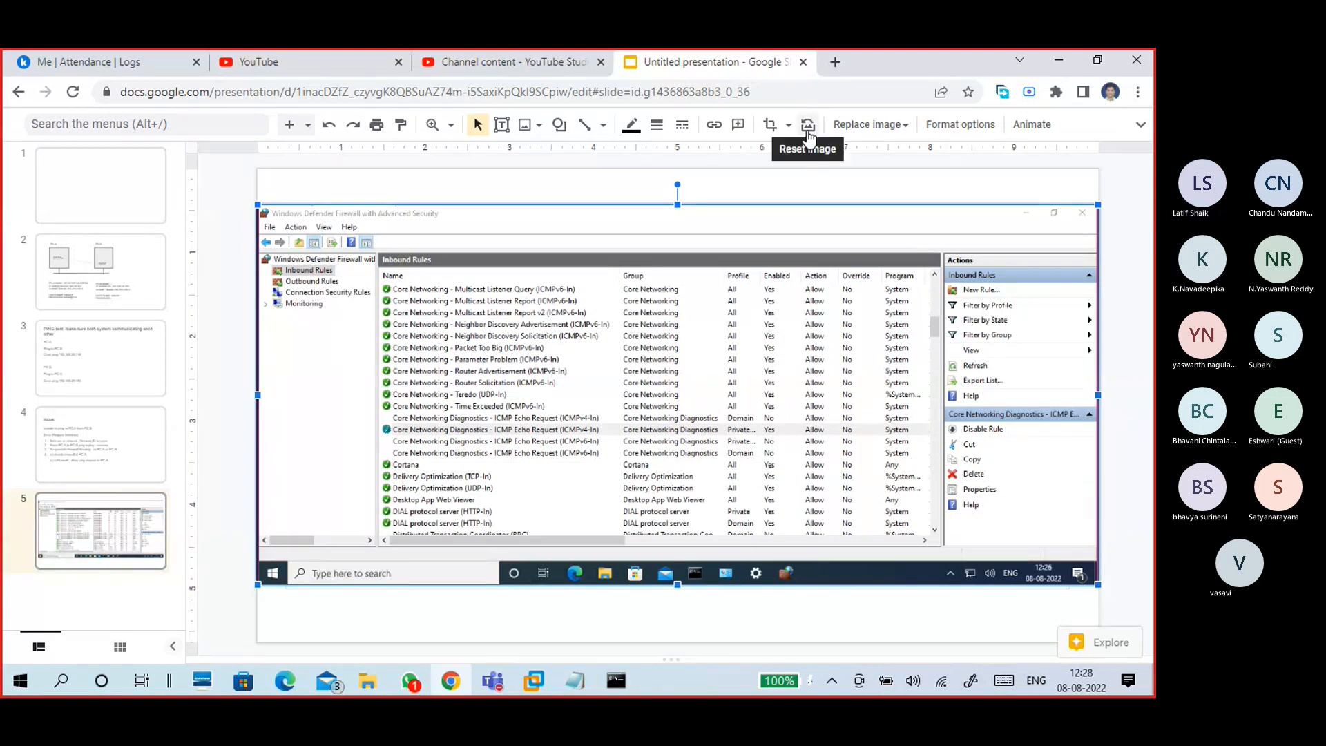
left_click(1141, 127)
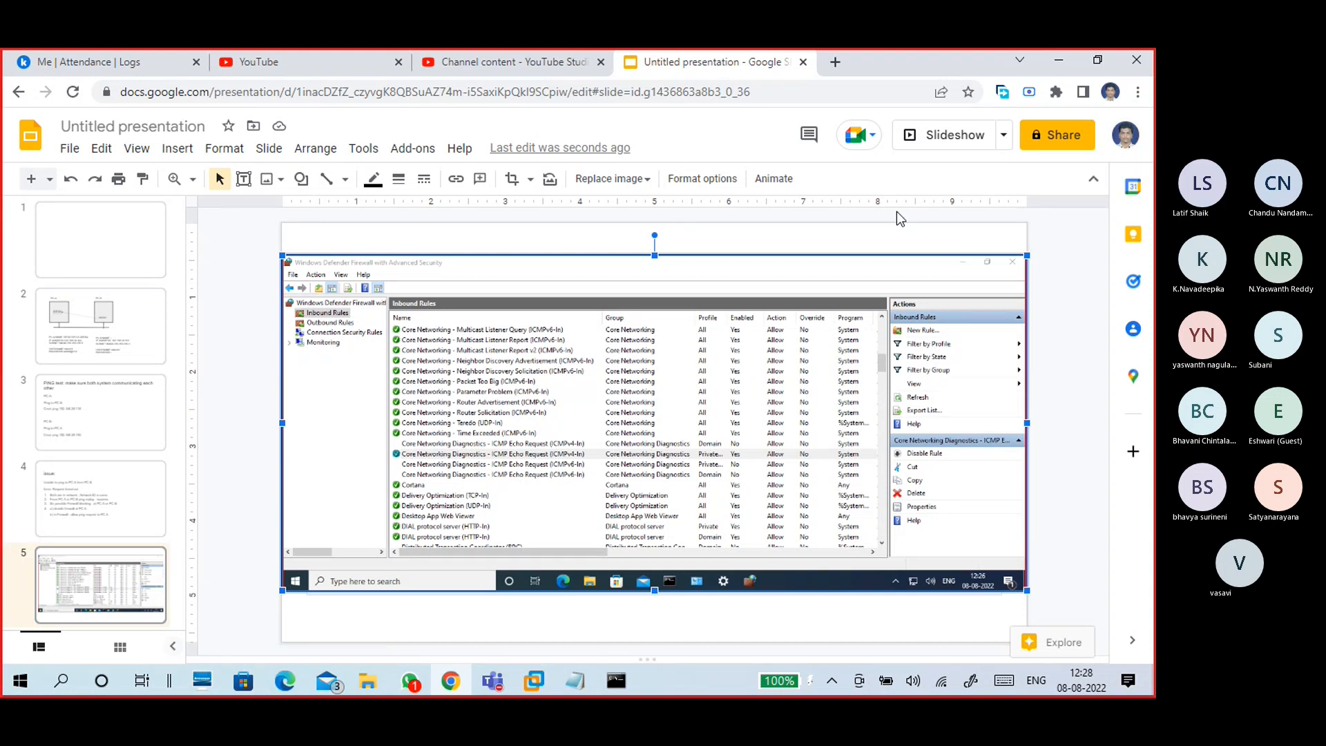
left_click(1093, 180)
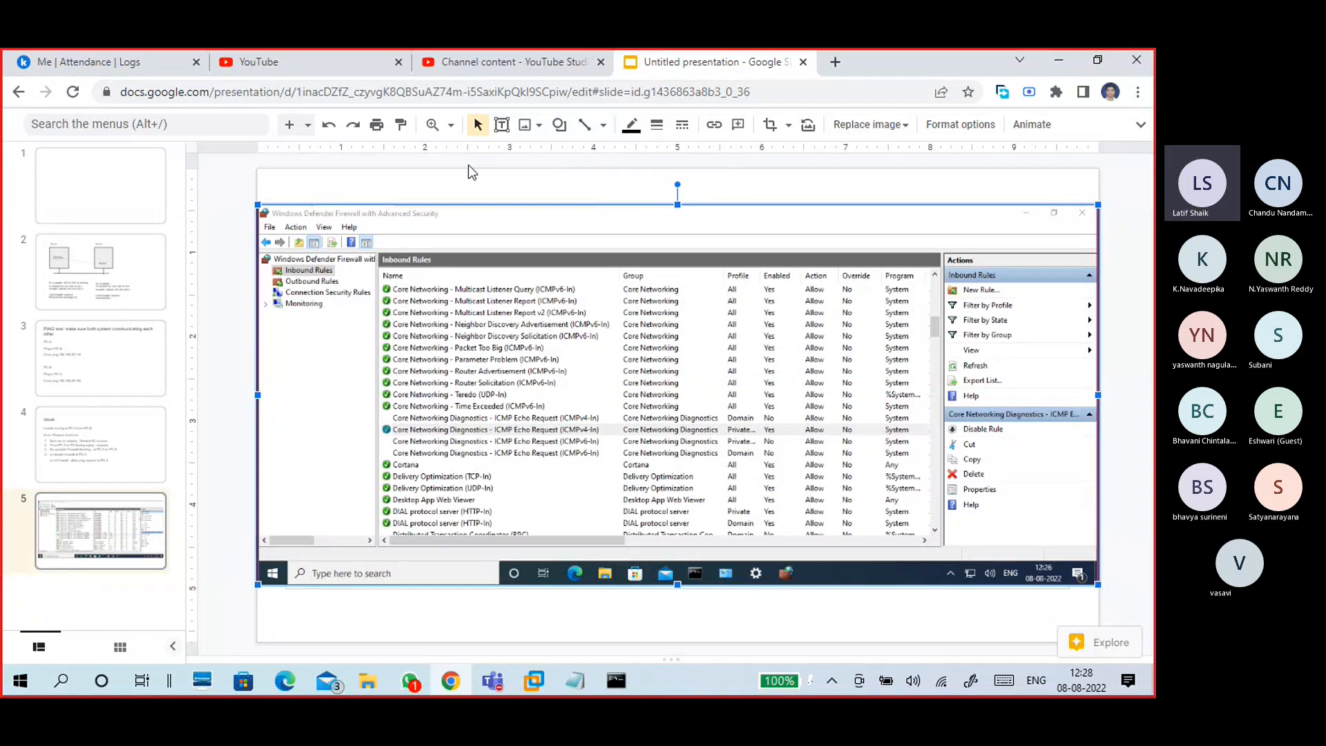
left_click(503, 188)
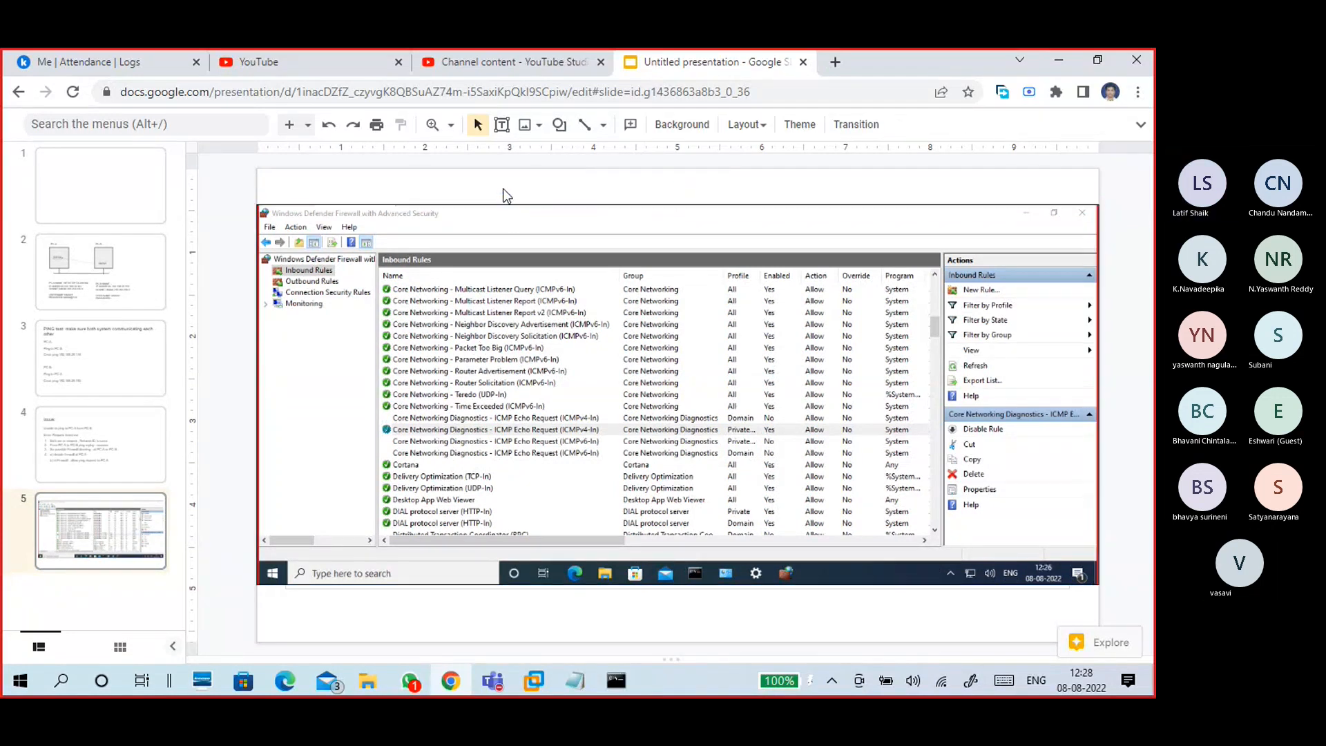
left_click(509, 367)
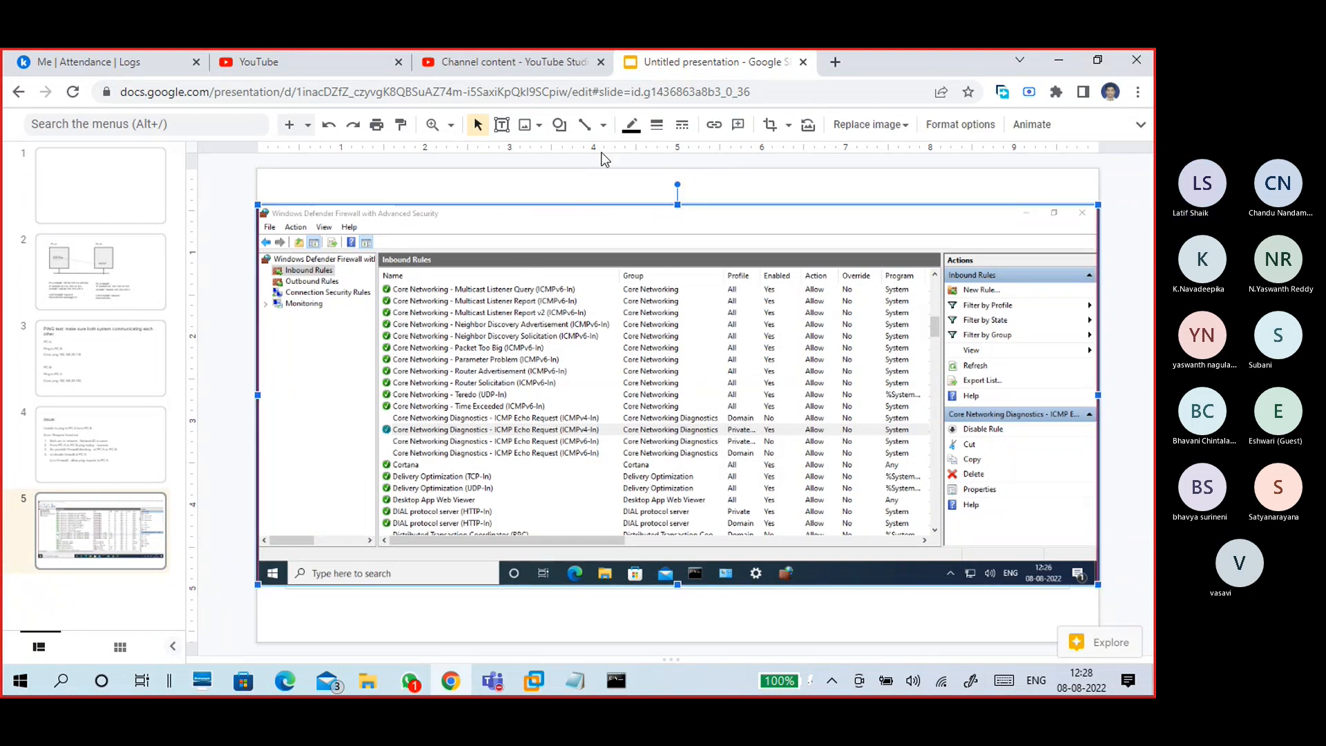
- Scribble a loop around the enabled ICMPv4 echo request rule's icon, shrink it slightly and give it a thicker line
left_click(603, 126)
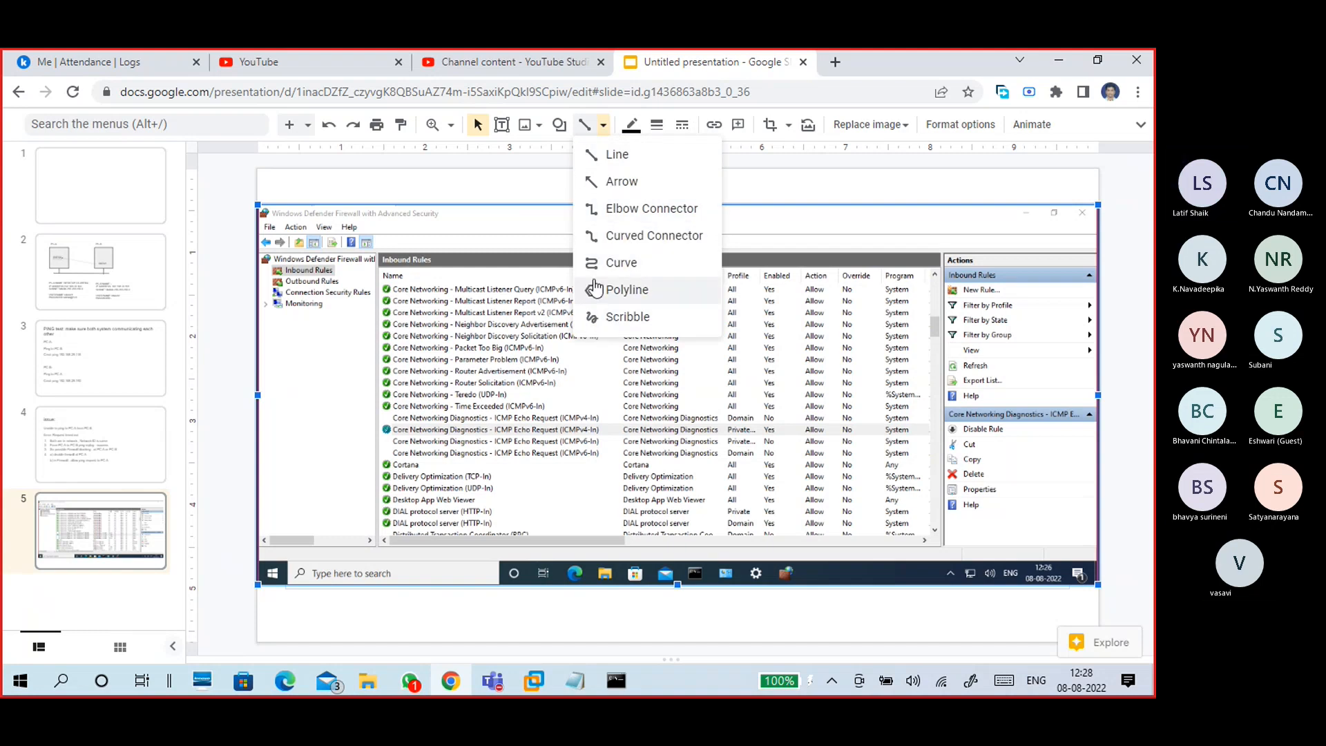
left_click(602, 316)
mouse_move(372, 426)
left_mouse_down()
mouse_move(379, 416)
mouse_move(376, 442)
mouse_move(404, 442)
mouse_move(405, 430)
left_mouse_up()
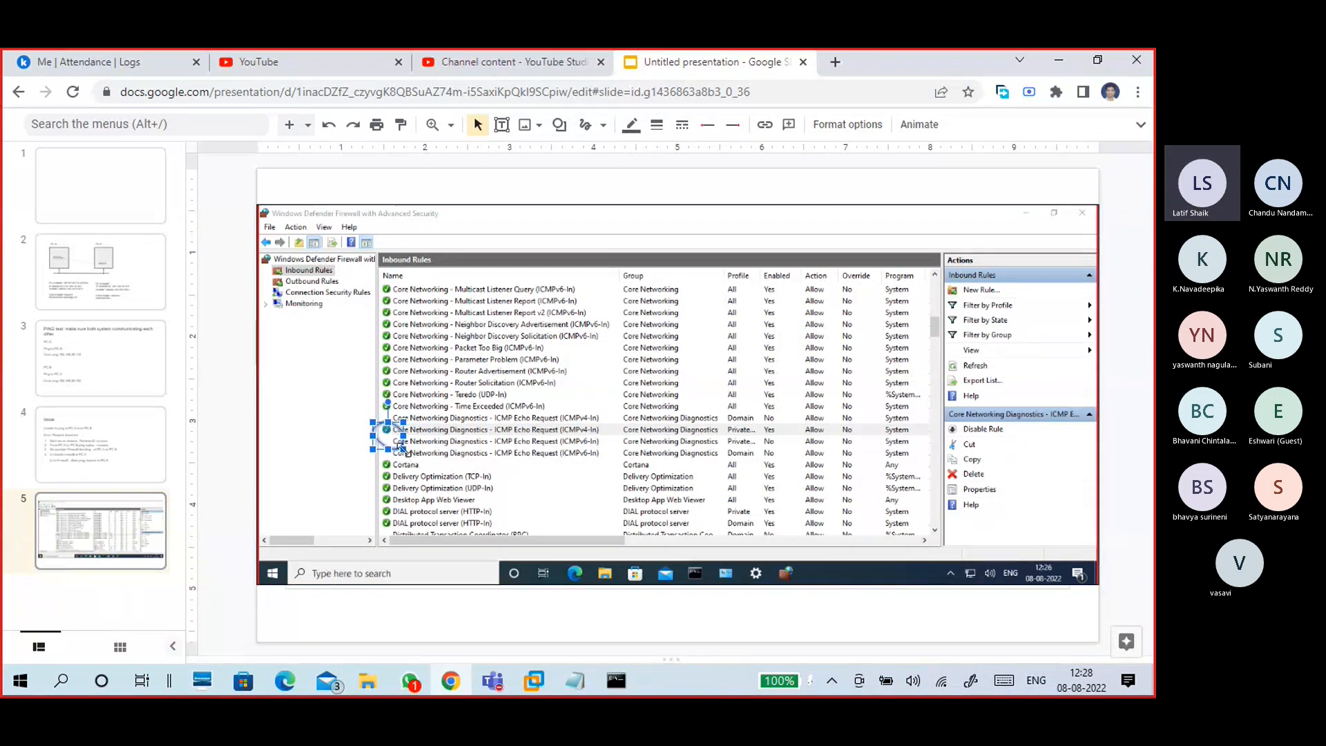
left_click_drag(399, 445, 395, 440)
left_click(657, 124)
left_click(680, 237)
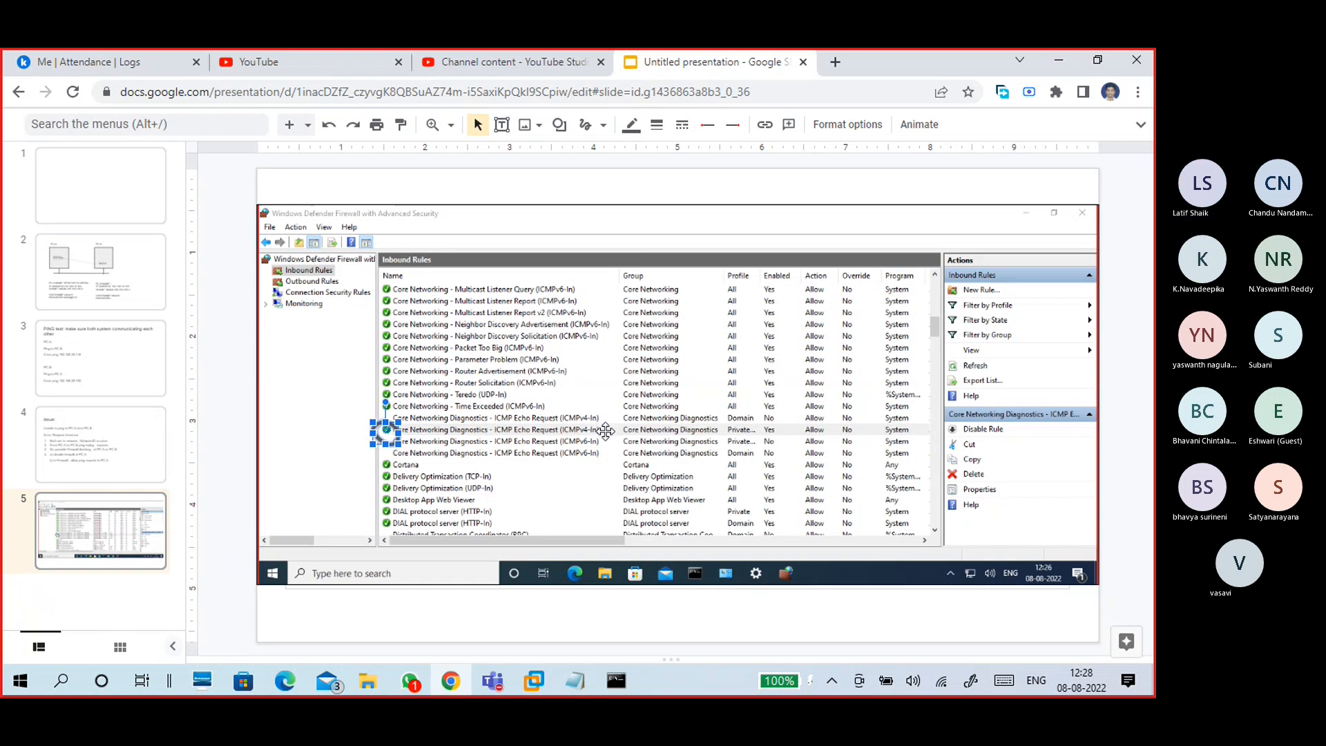
left_click(605, 429)
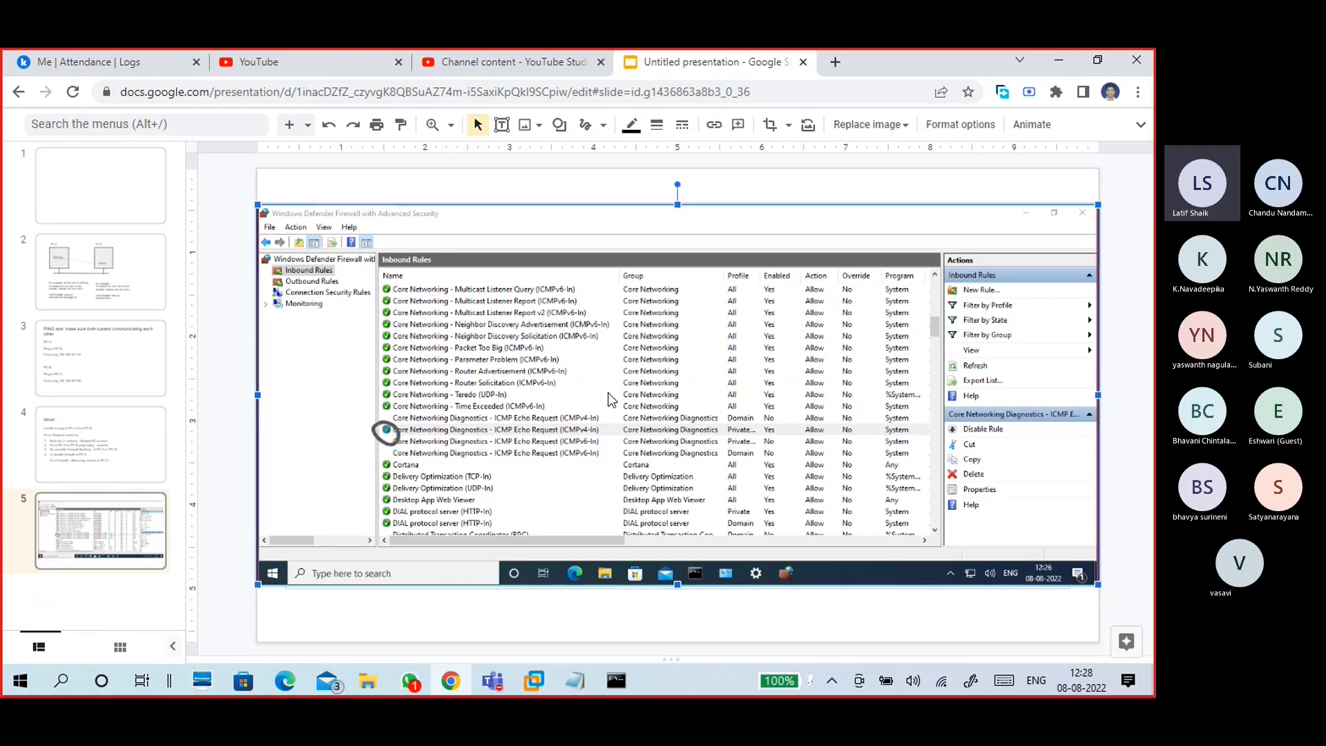
- Scribble a short mark just after the name of the enabled ICMPv4 echo request rule in the screenshot
left_click(585, 124)
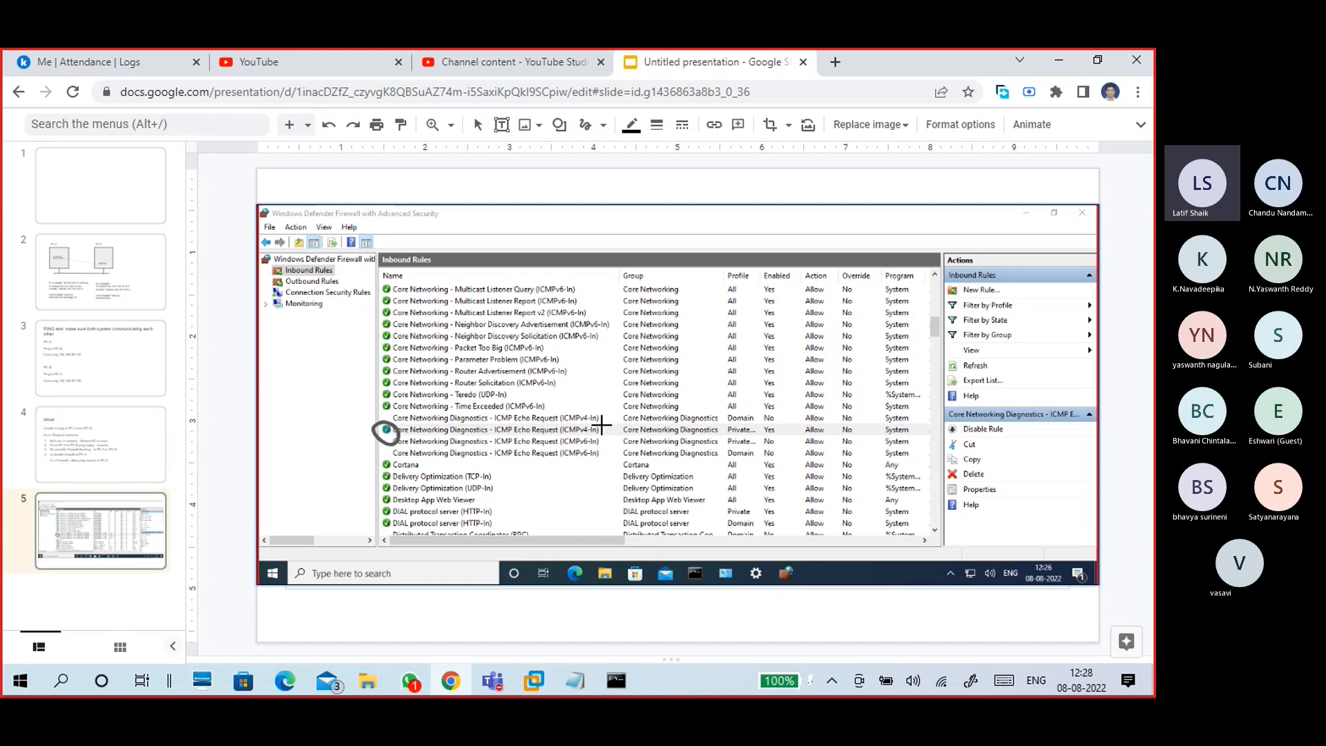
left_click_drag(601, 425, 620, 427)
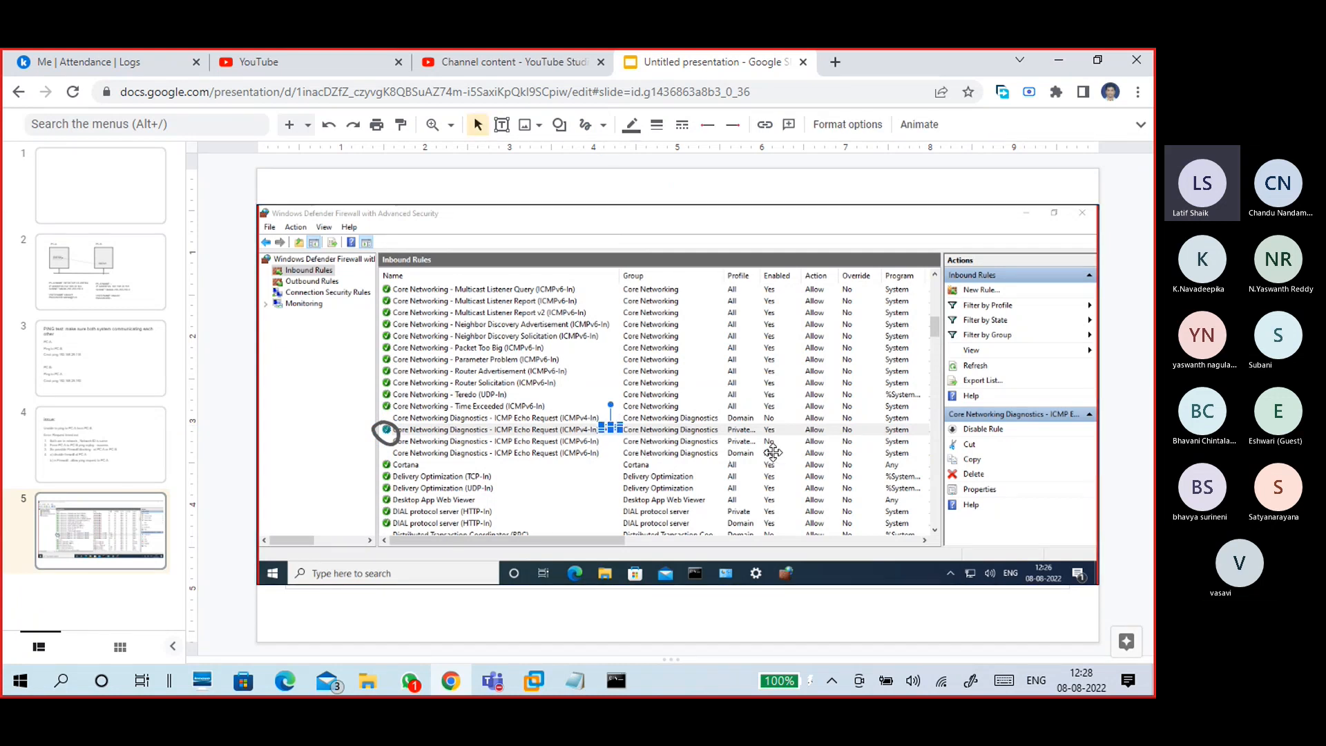
left_click(810, 193)
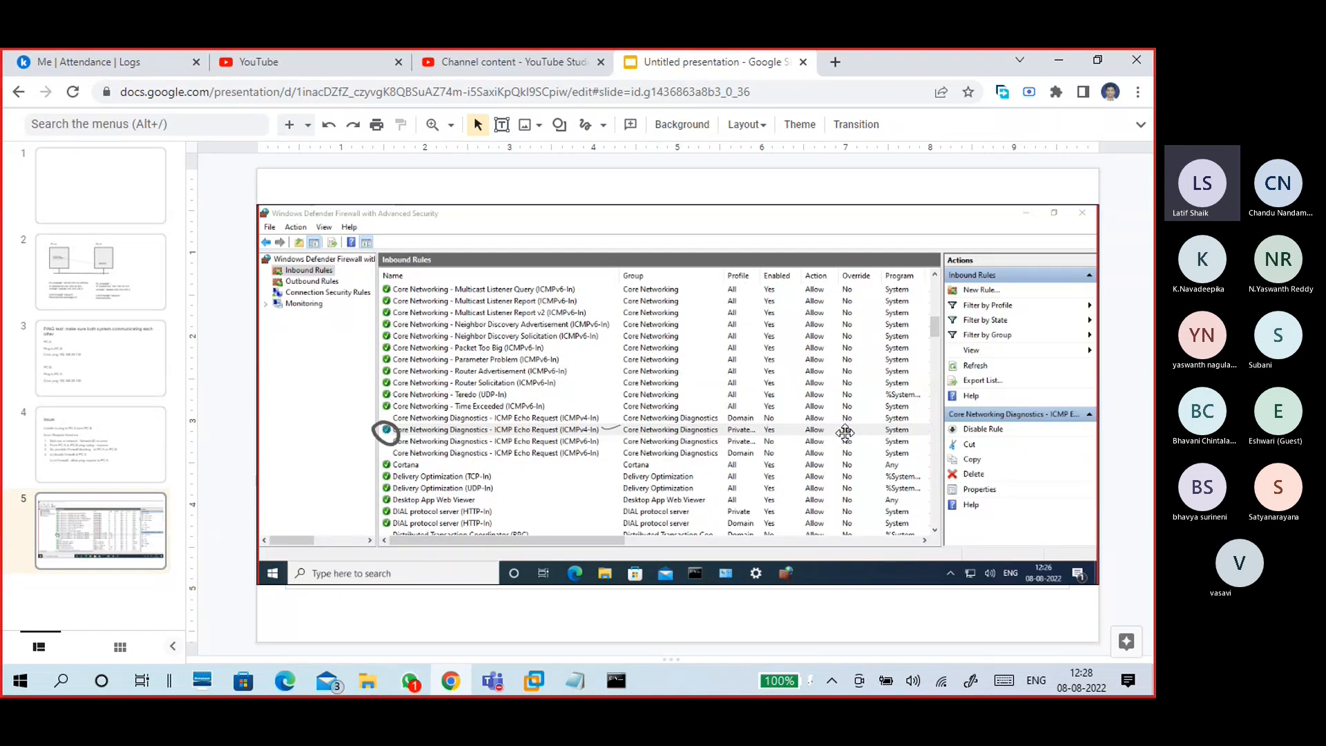
- Switch to the HCL-SD-Win10 virtual machine in VMware Workstation and open the enabled ICMPv4 echo request rule's properties
left_click(533, 681)
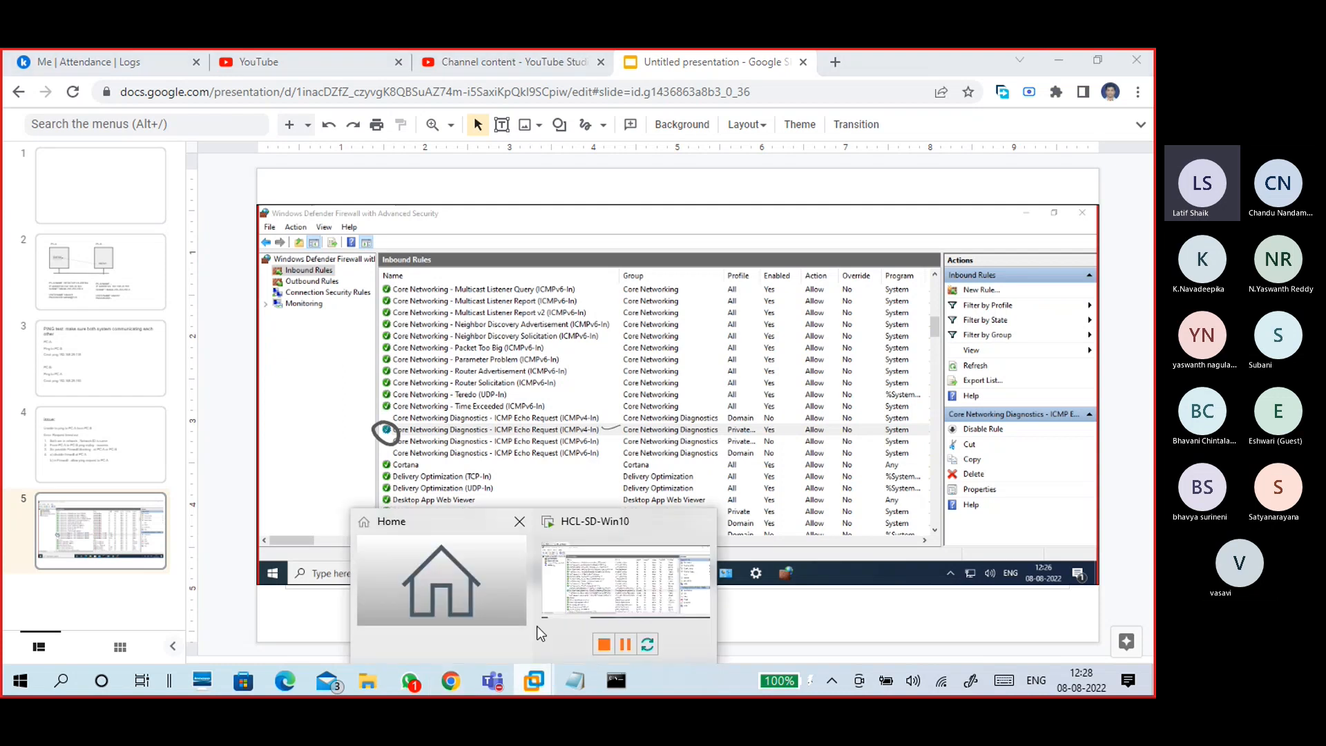
left_click(604, 618)
left_click(419, 438)
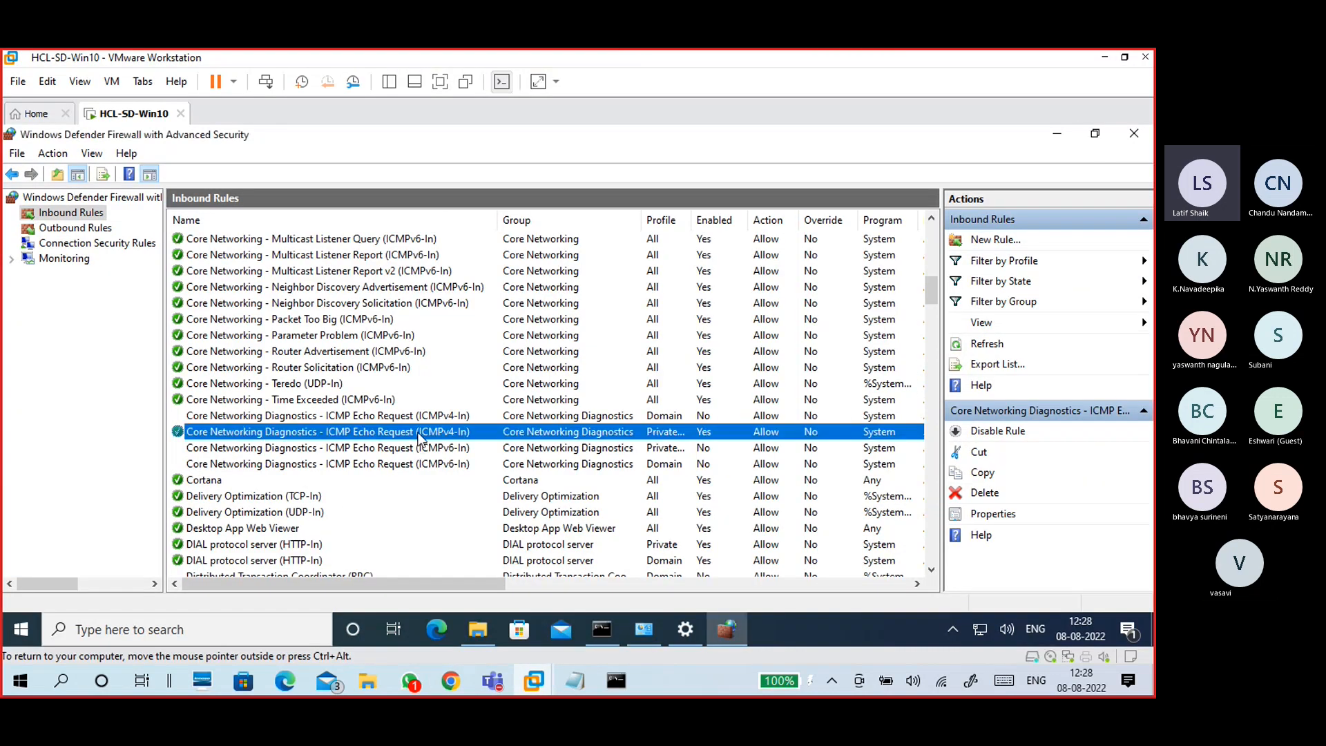
right_click(419, 437)
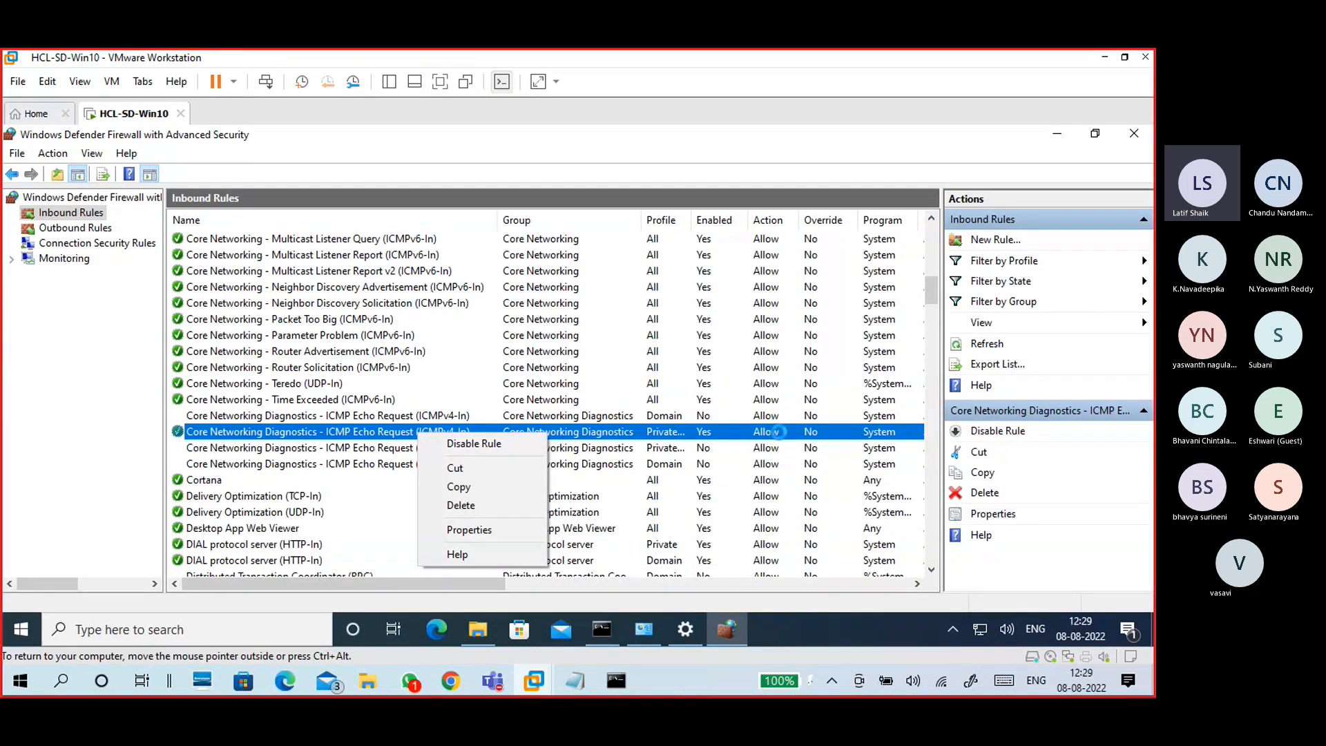
left_click(779, 433)
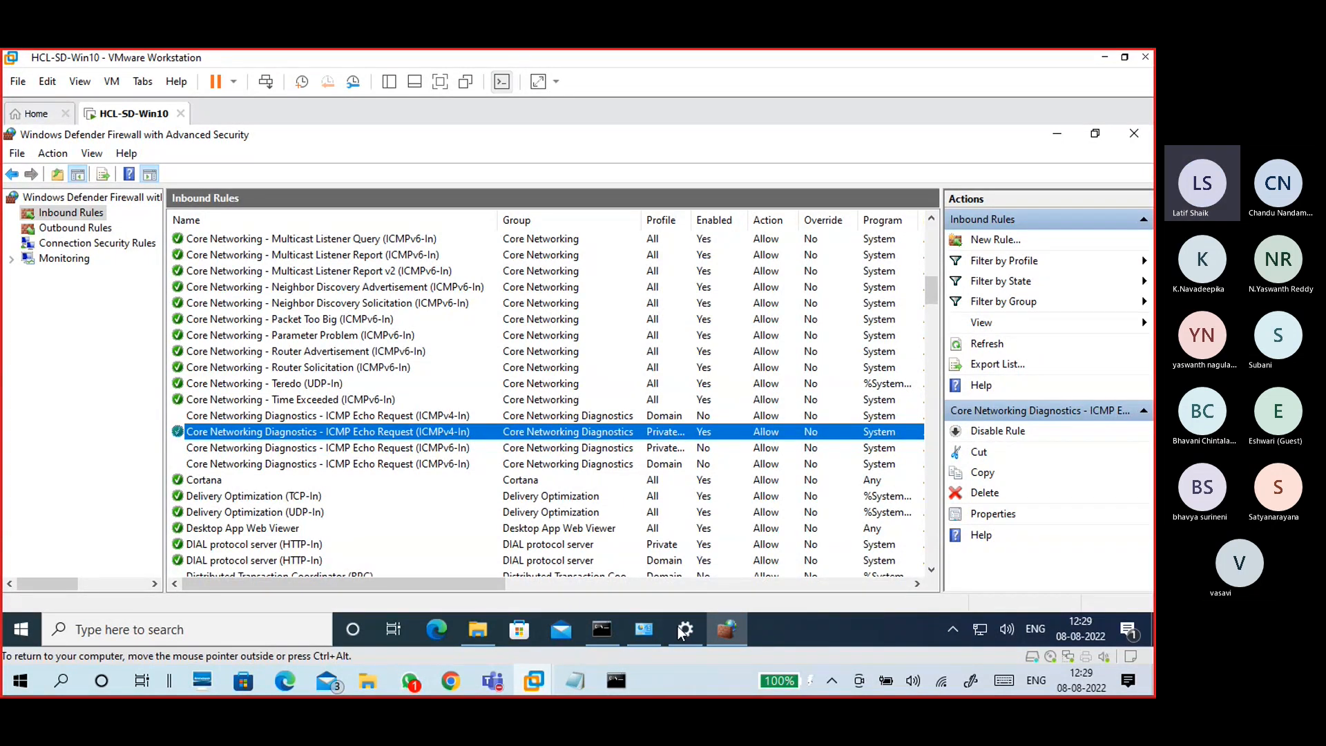
- Check the running ping to 192.168.29.193 in the host's Command Prompt, and close the firewall rule's properties
left_click(616, 681)
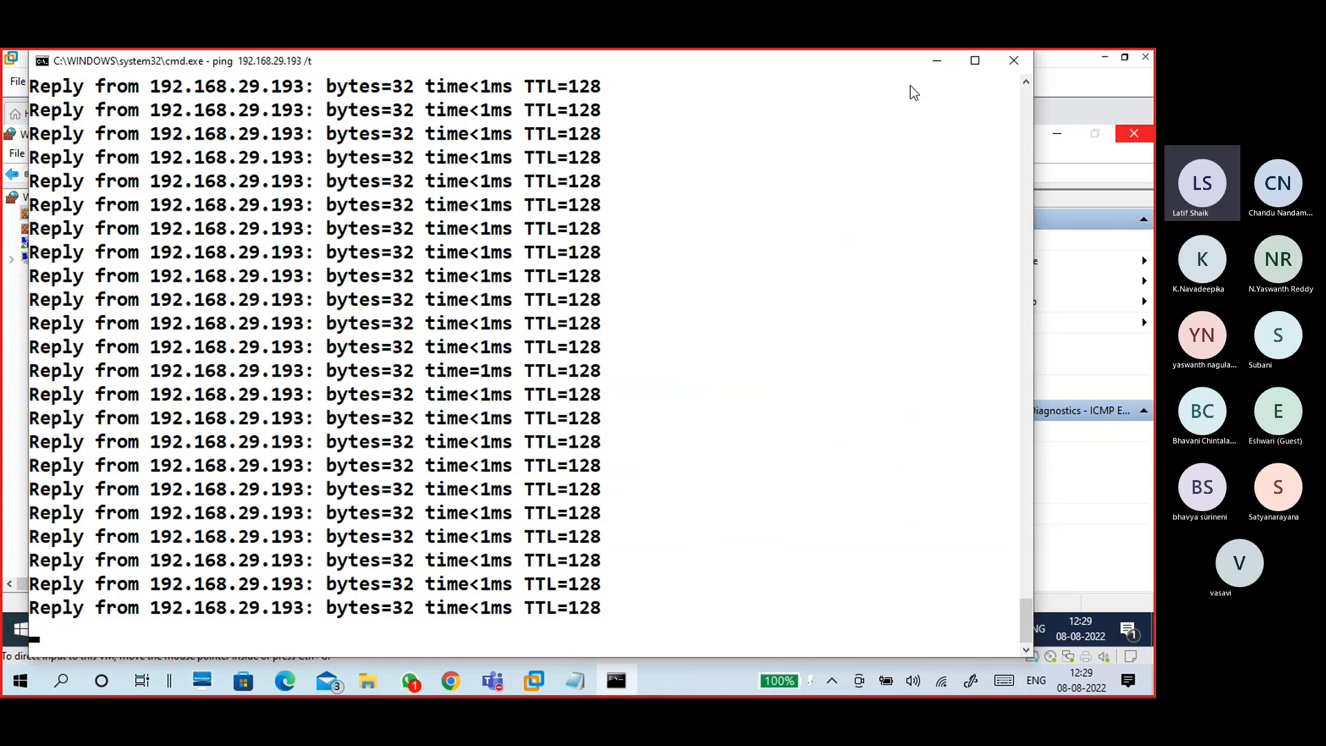
left_click(936, 60)
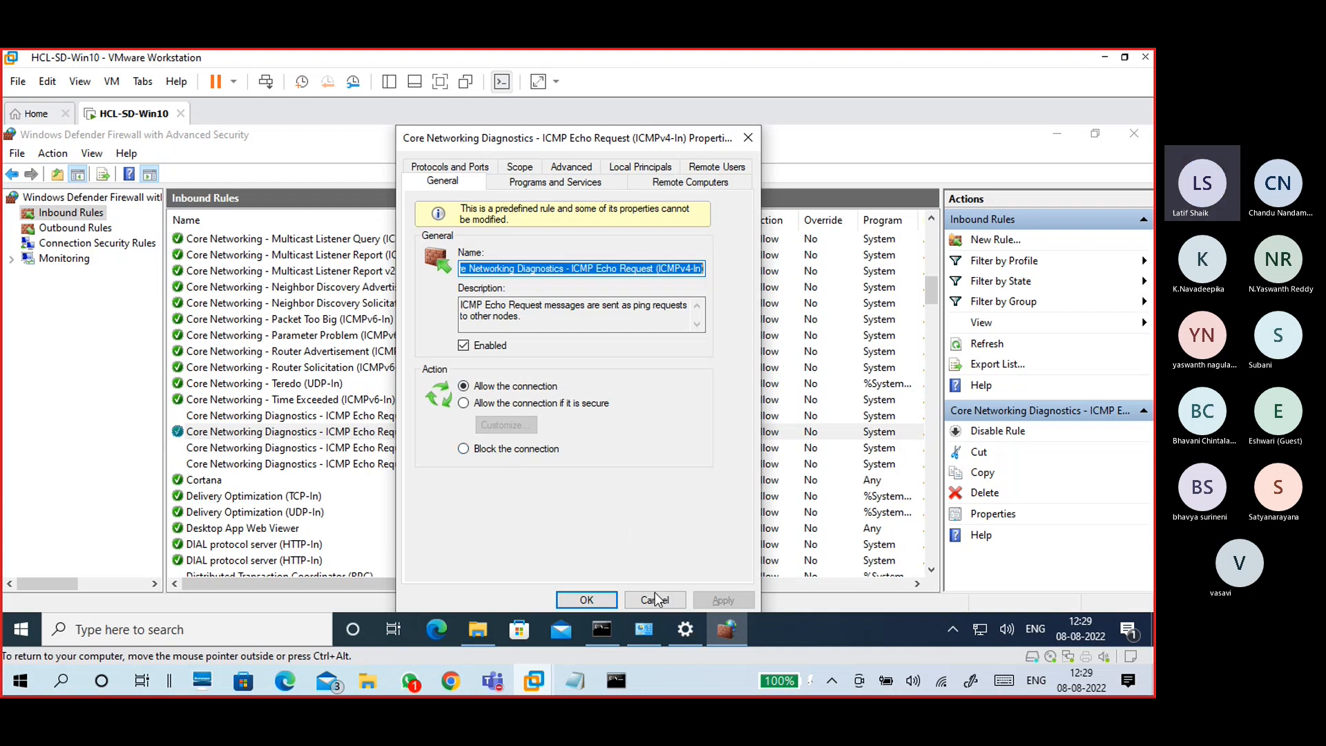
key("Return")
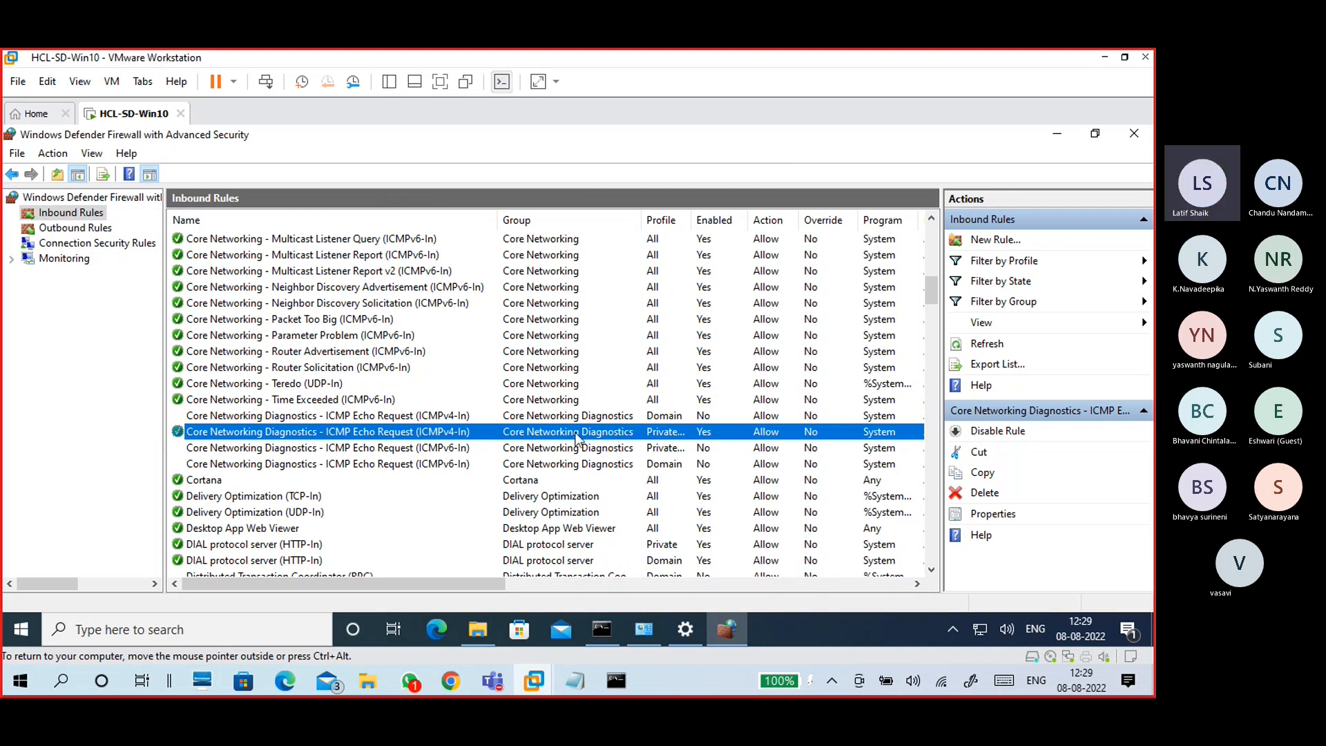
- Look over the two ICMPv4 echo request rules and the rules below them, and close Windows Defender Firewall with Advanced Security
left_click(541, 413)
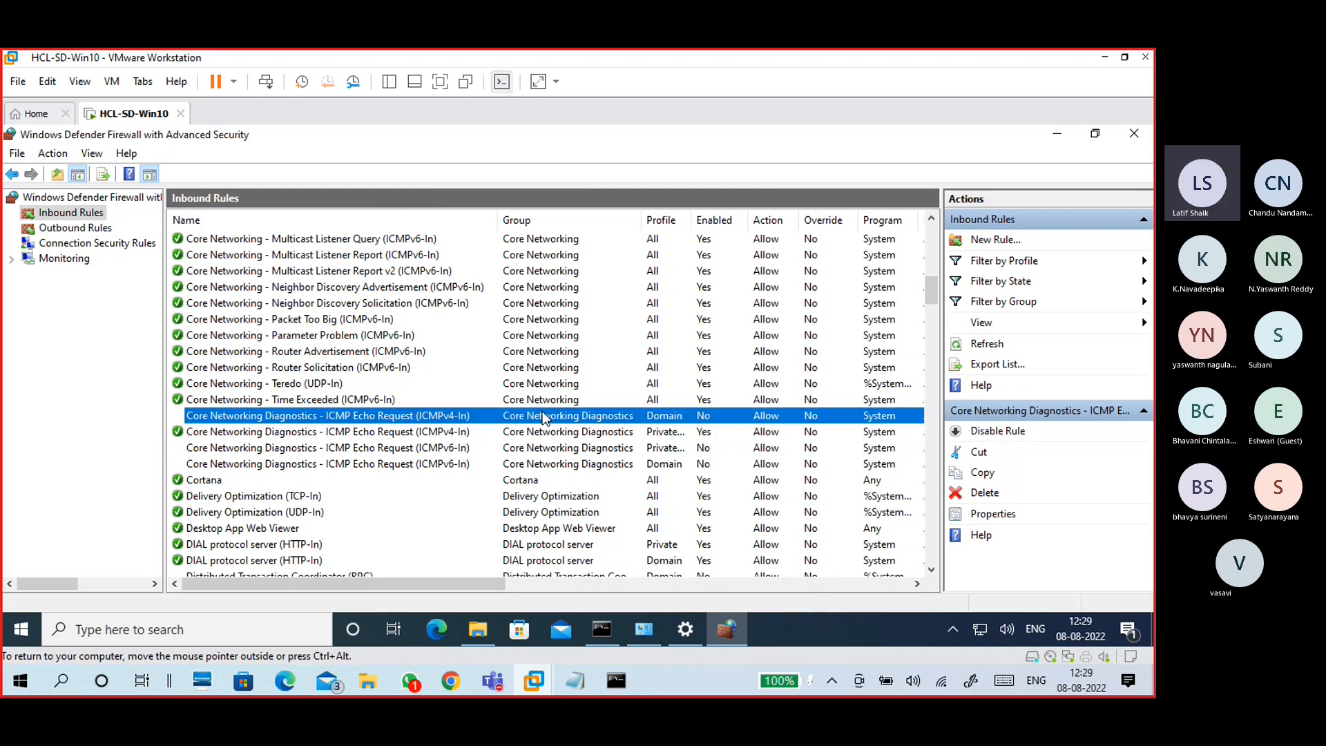
left_click(609, 432)
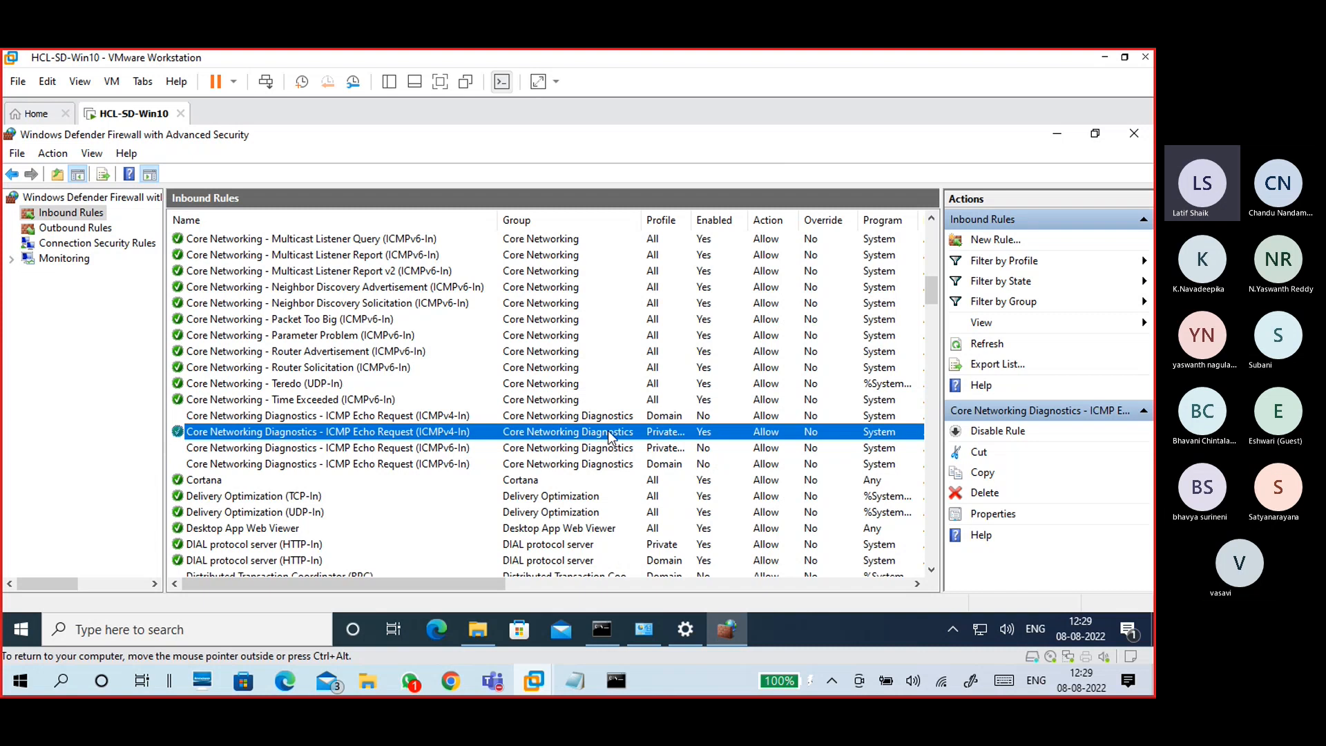
scroll(611, 442, "down", 5)
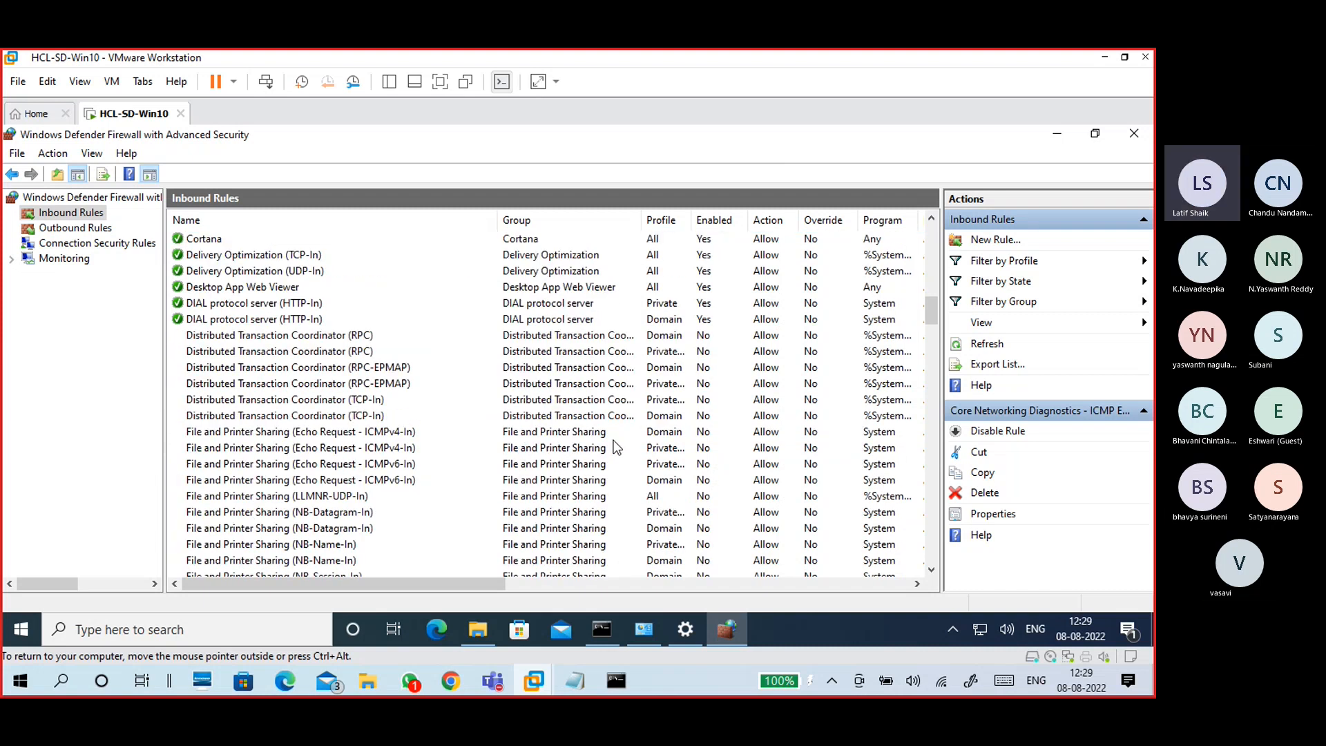
scroll(617, 448, "up", 5)
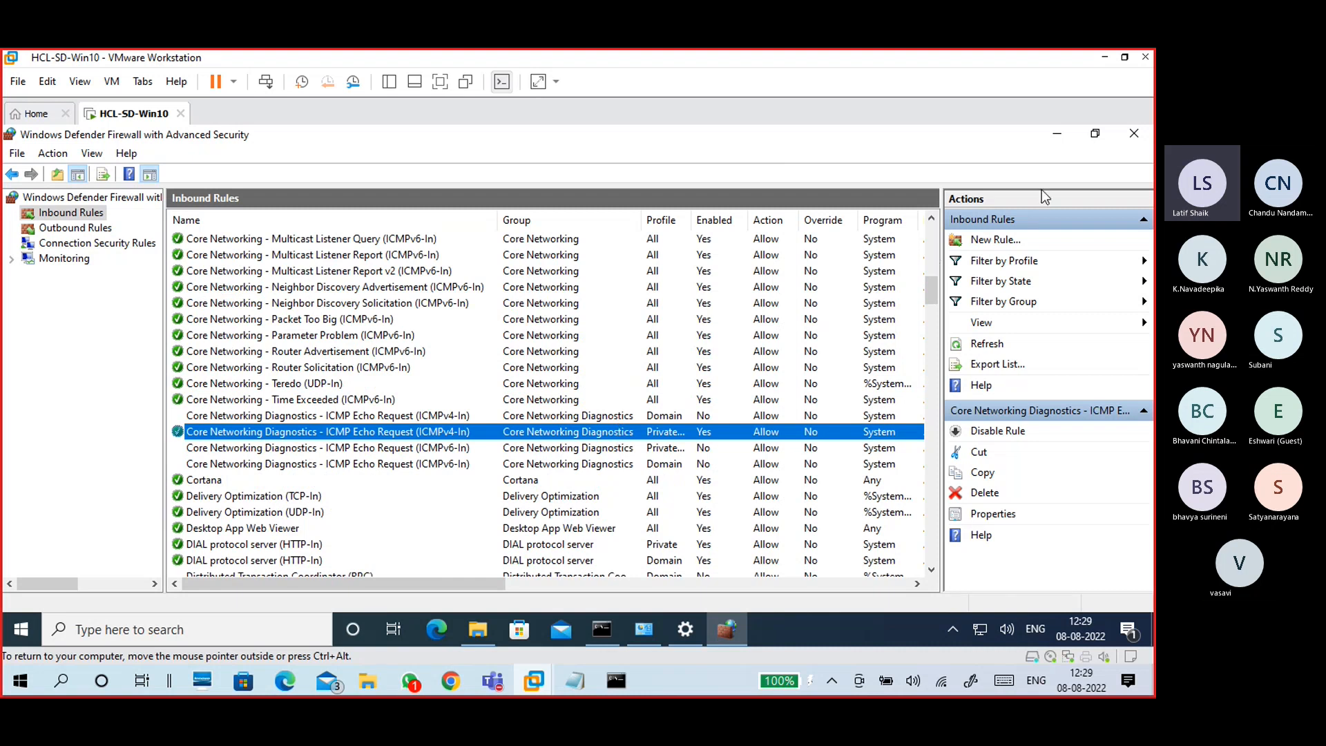
left_click(1134, 133)
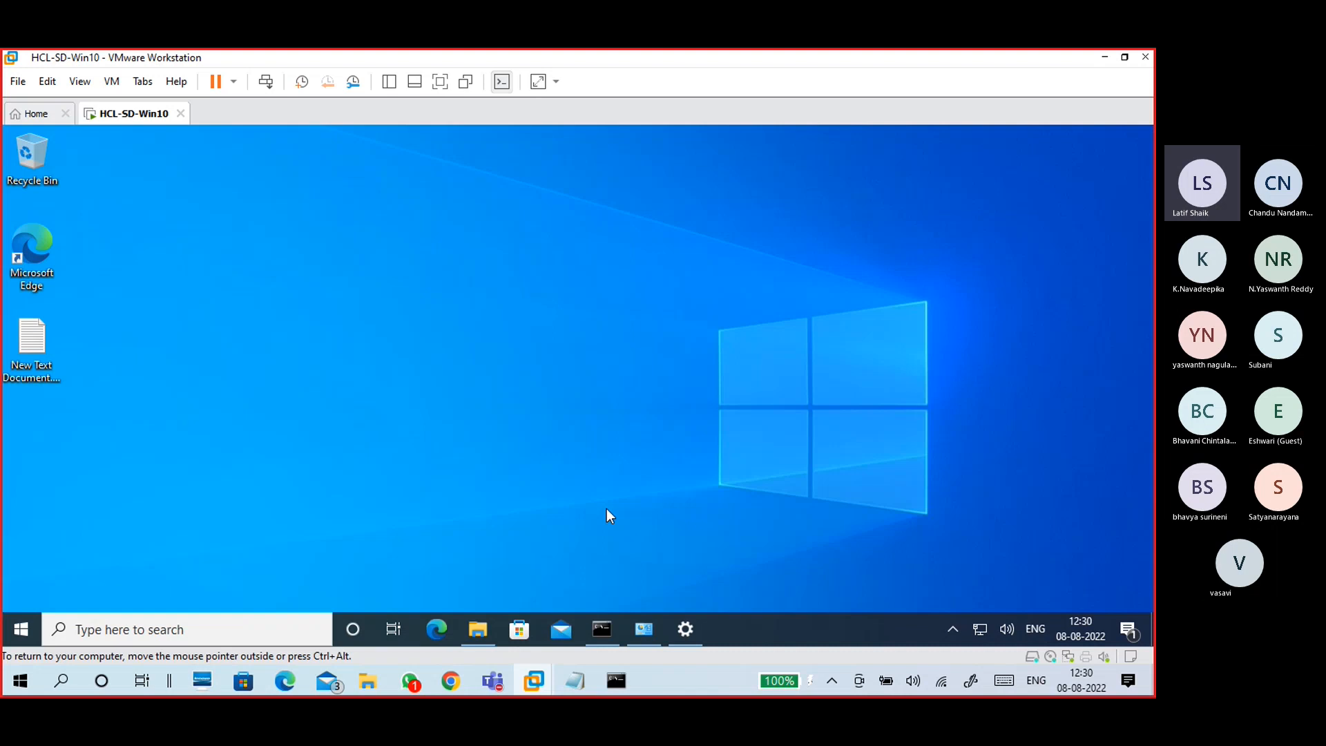
- Stop the continuous ping to 192.168.29.193 in the host's Command Prompt and minimise its window
left_click(615, 681)
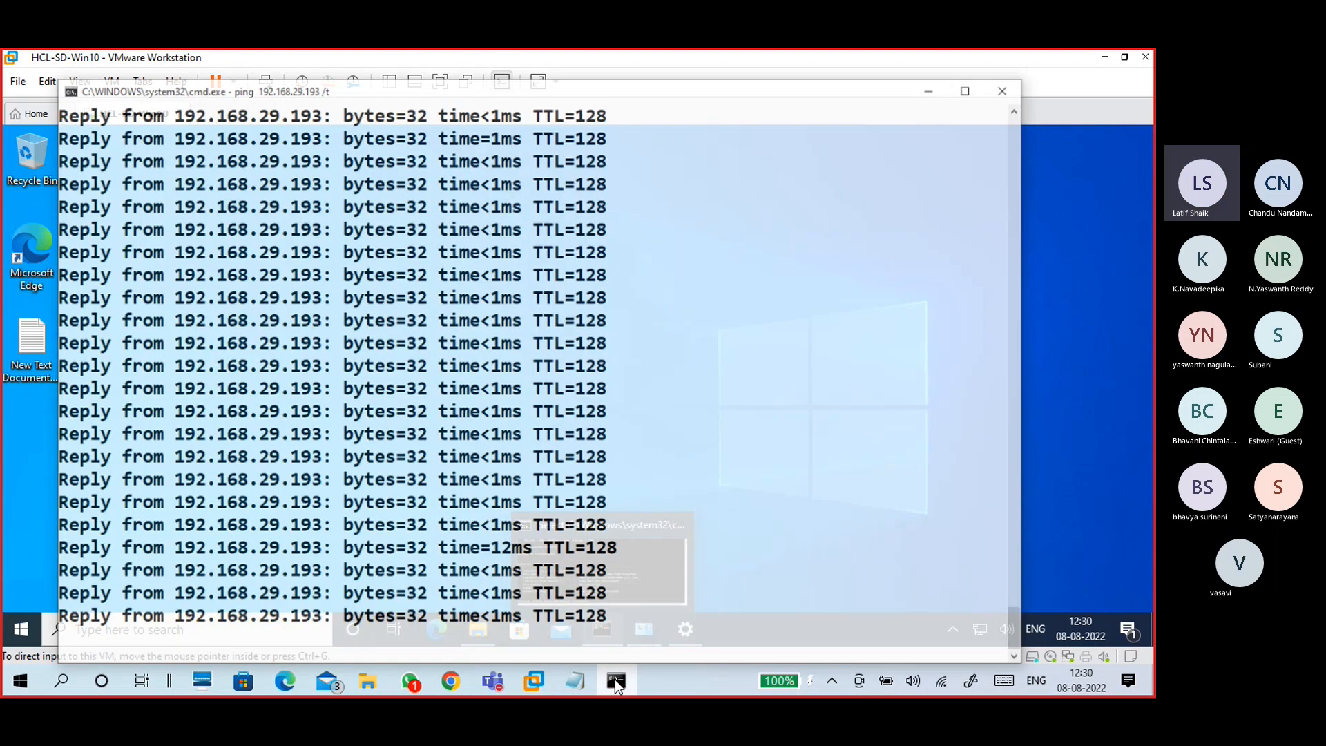
key("ctrl+c")
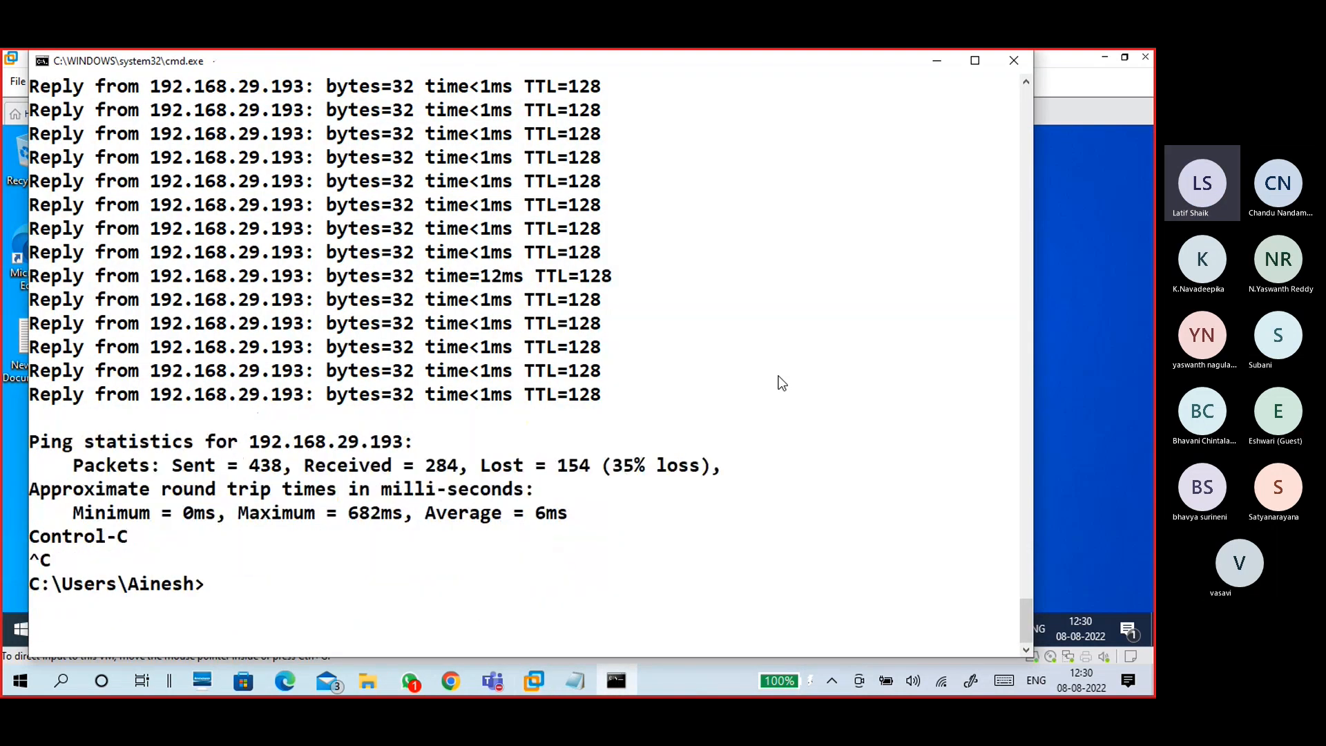
key("Return")
left_click(933, 65)
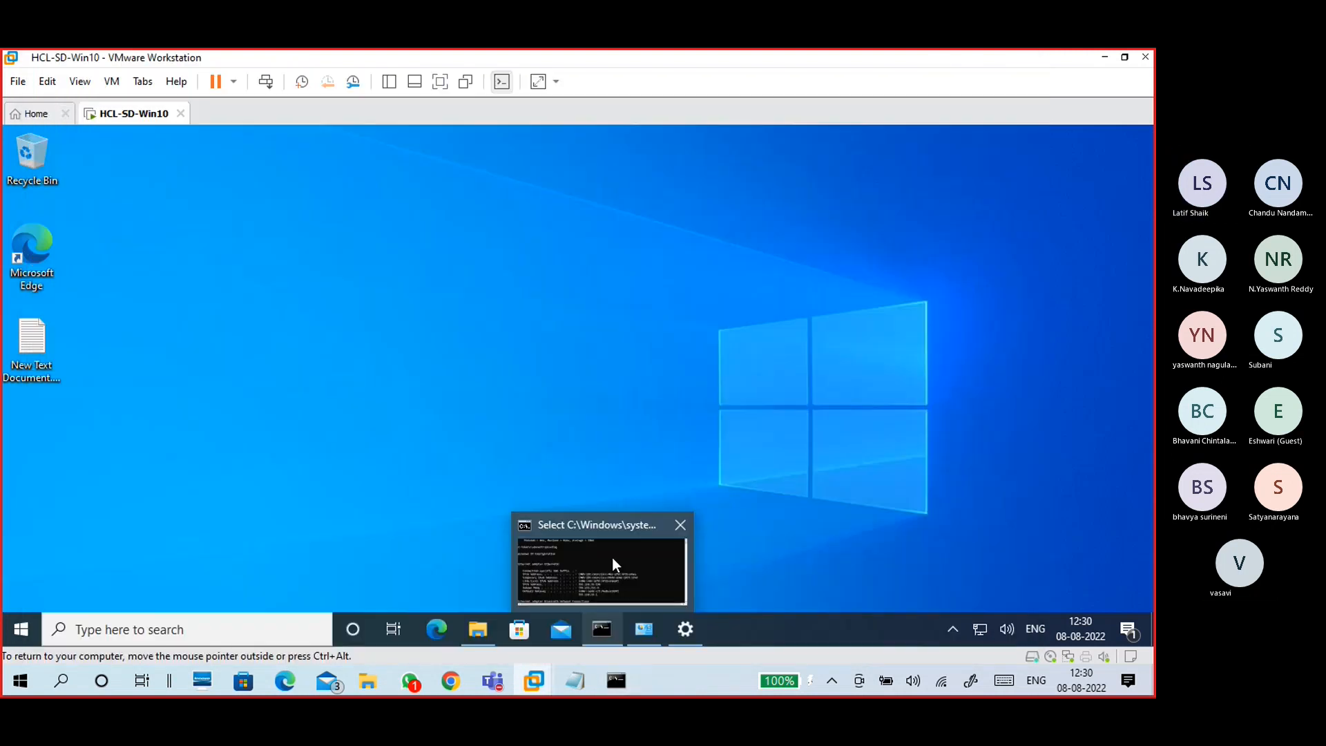
- Switch to the Google Slides presentation and start item 6 of the issue slide's list with "To disable firewall -"
left_click(451, 681)
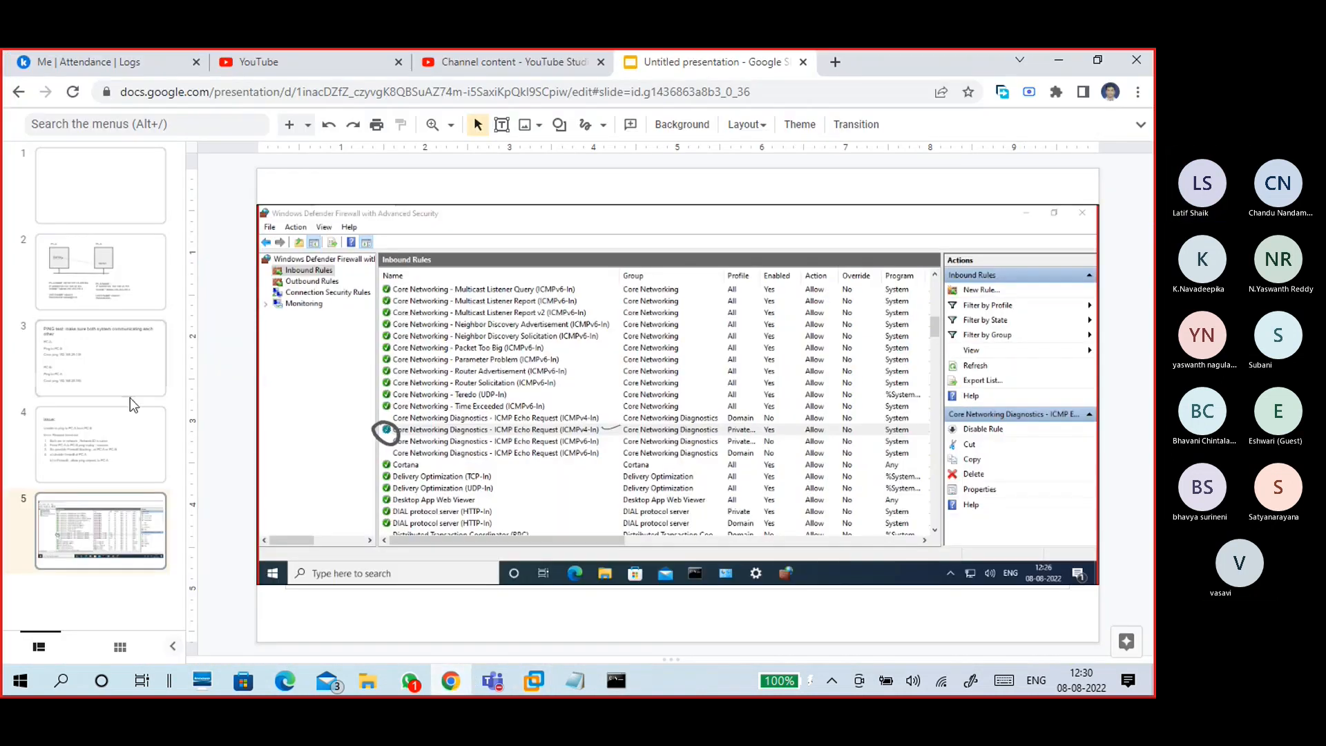
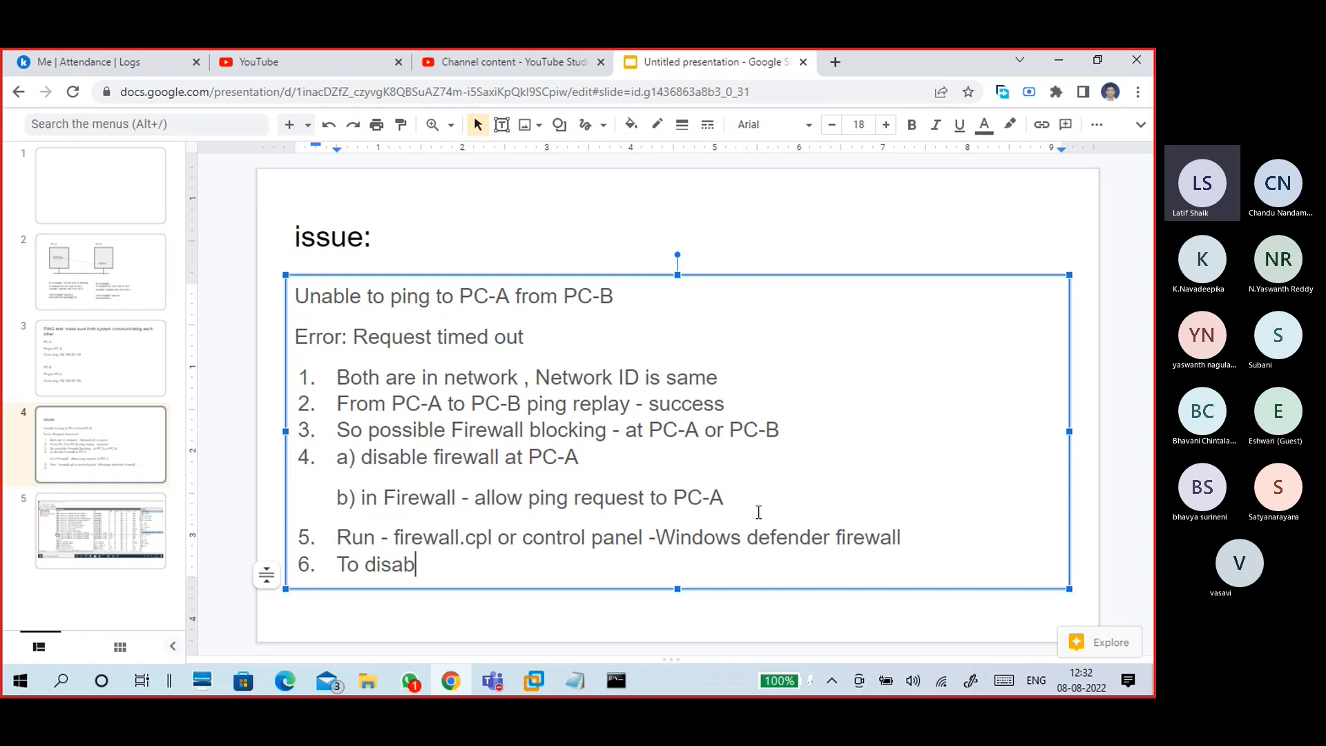
type("all -")
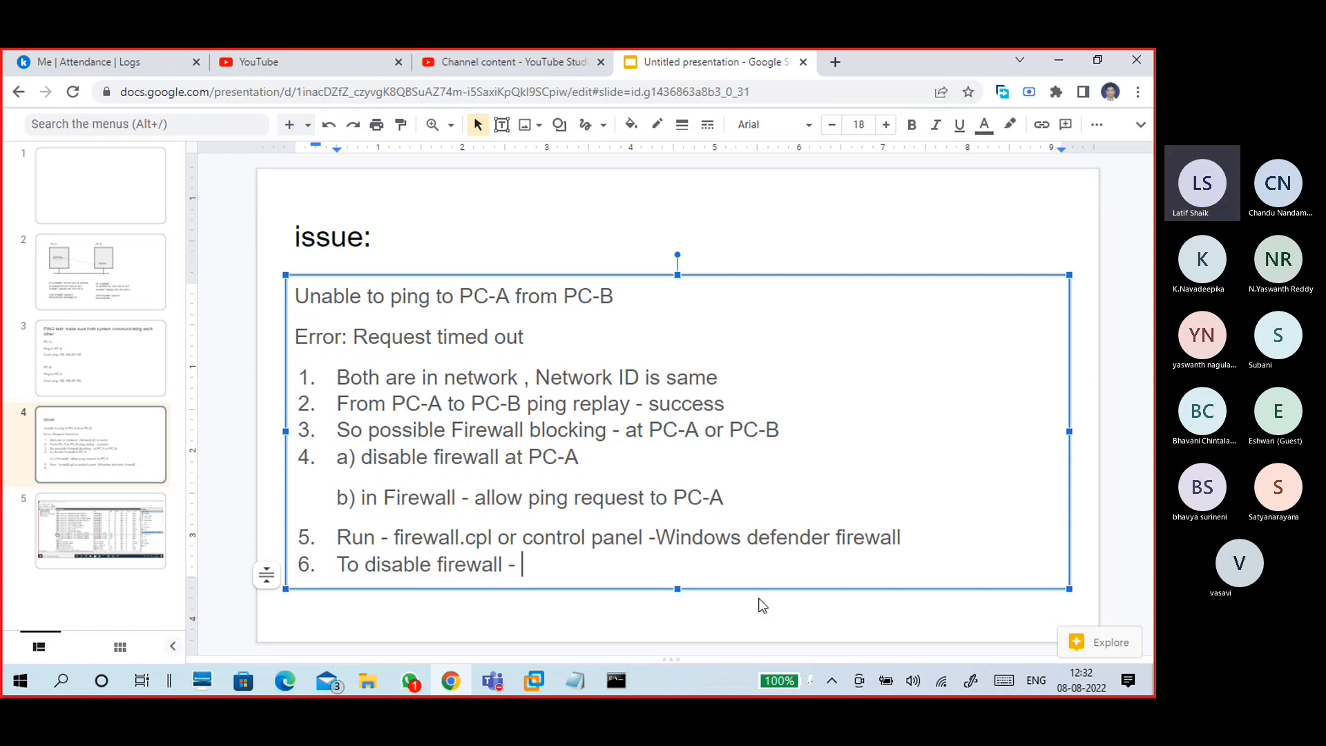
- Look up the wording of the firewall on/off option in the HCL-SD-Win10 virtual machine's Windows Defender Firewall, and minimise VMware Workstation
left_click(533, 680)
left_click(595, 598)
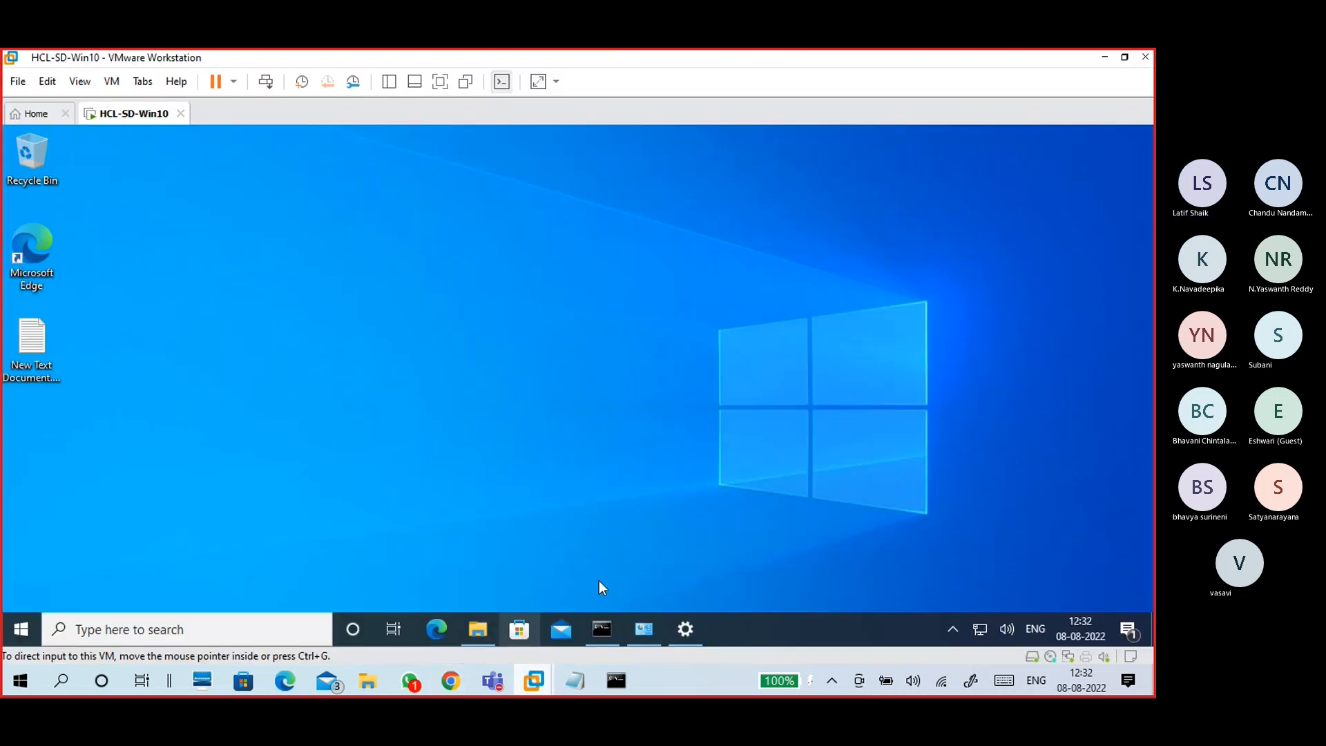
left_click(645, 629)
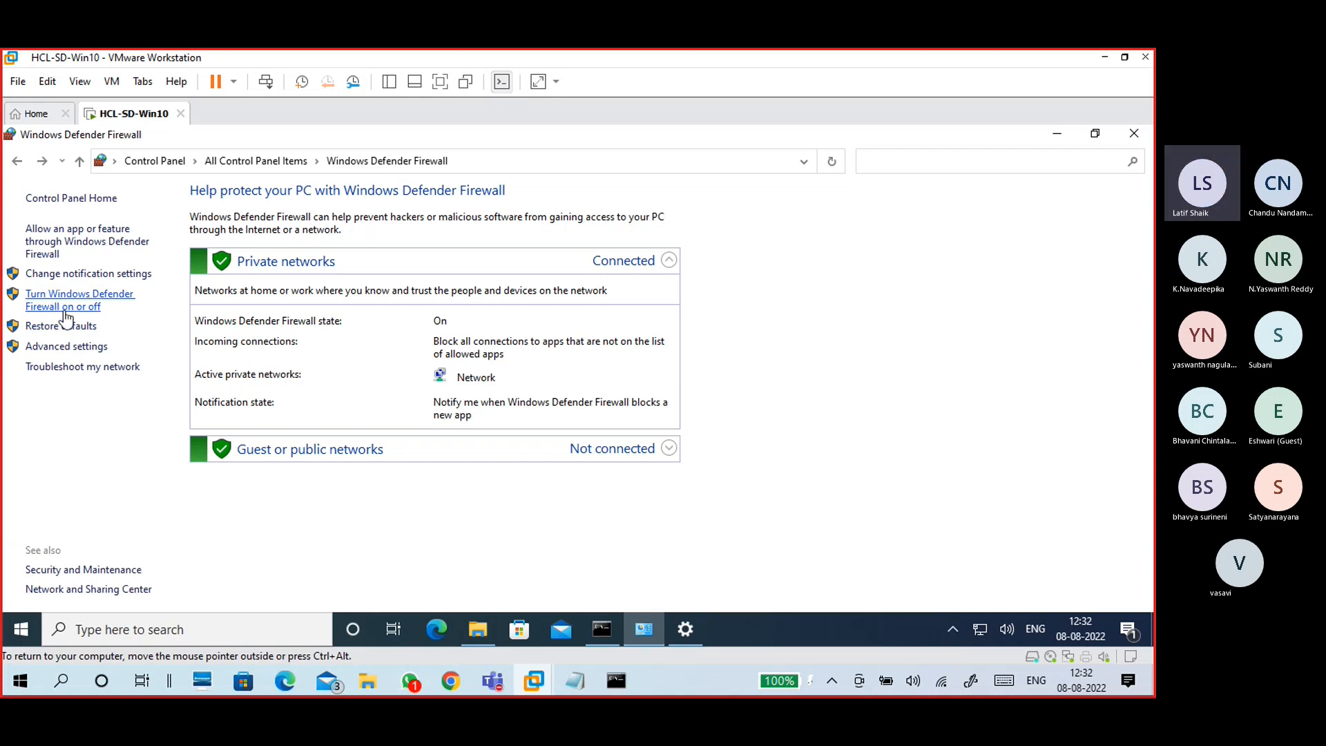
left_click(1104, 62)
- Continue item 6 on the issue slide with "Turn windows firewall"
type("Tu")
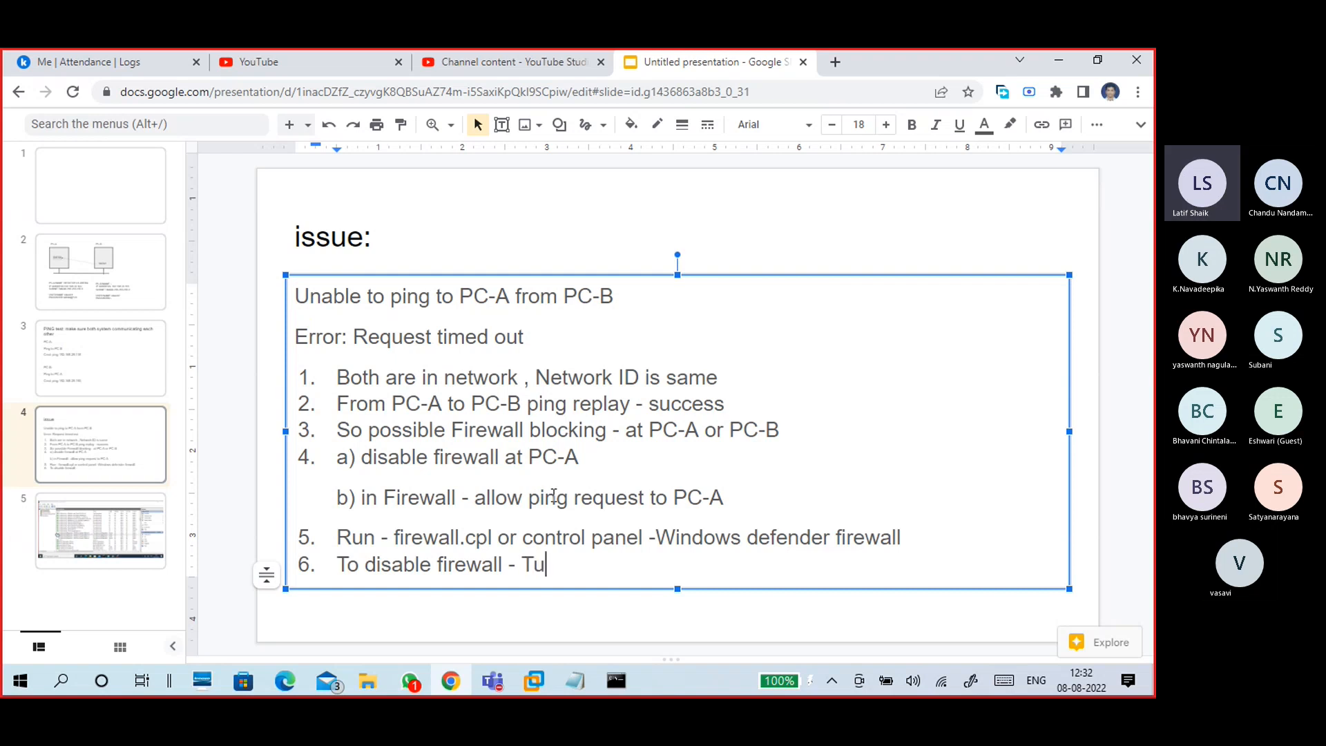
type("rn w")
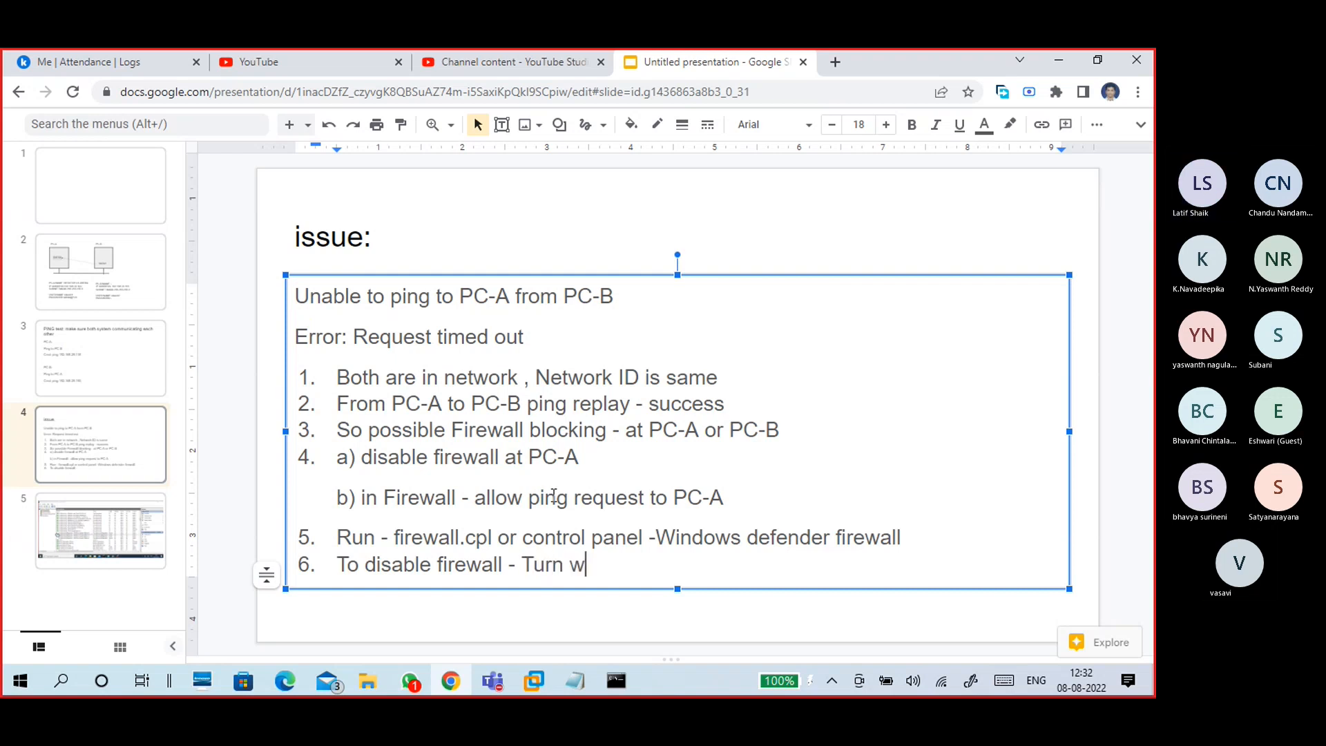
type("n")
key("BackSpace")
type("indows fi")
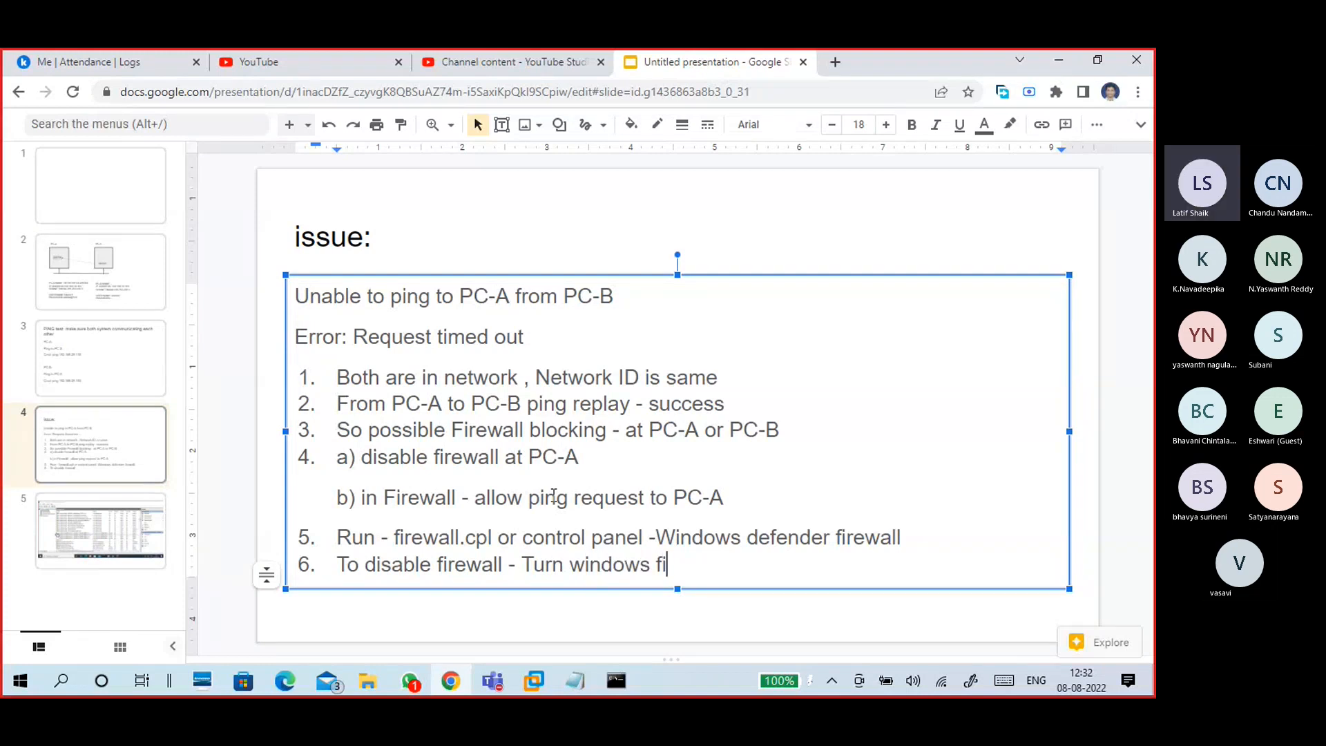
type("rewall")
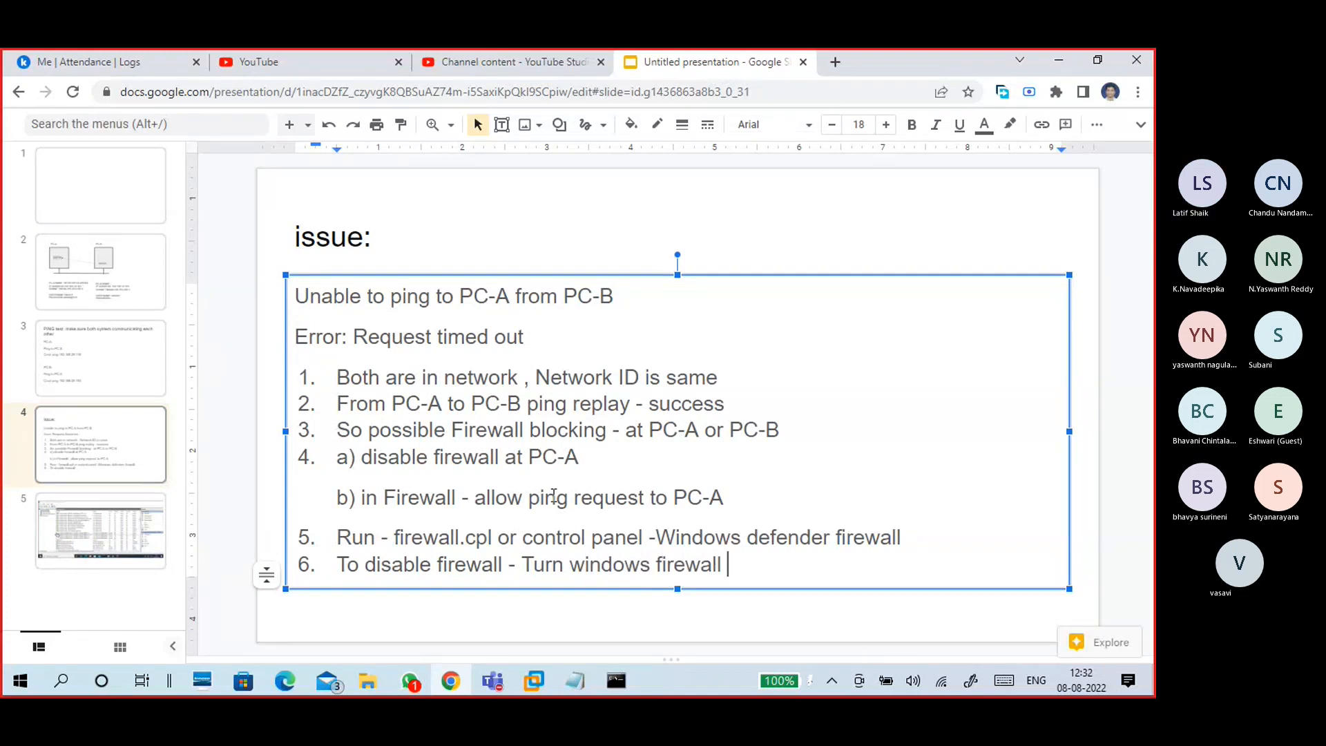
- Insert "defender" between "windows" and "firewall" in item 6, and end the line with "on or off -"
key("Left")
key("Left")
key("Left")
key("Left")
key("Left")
key("Left")
key("Left")
key("Left")
key("Left")
key("Left")
key("Left")
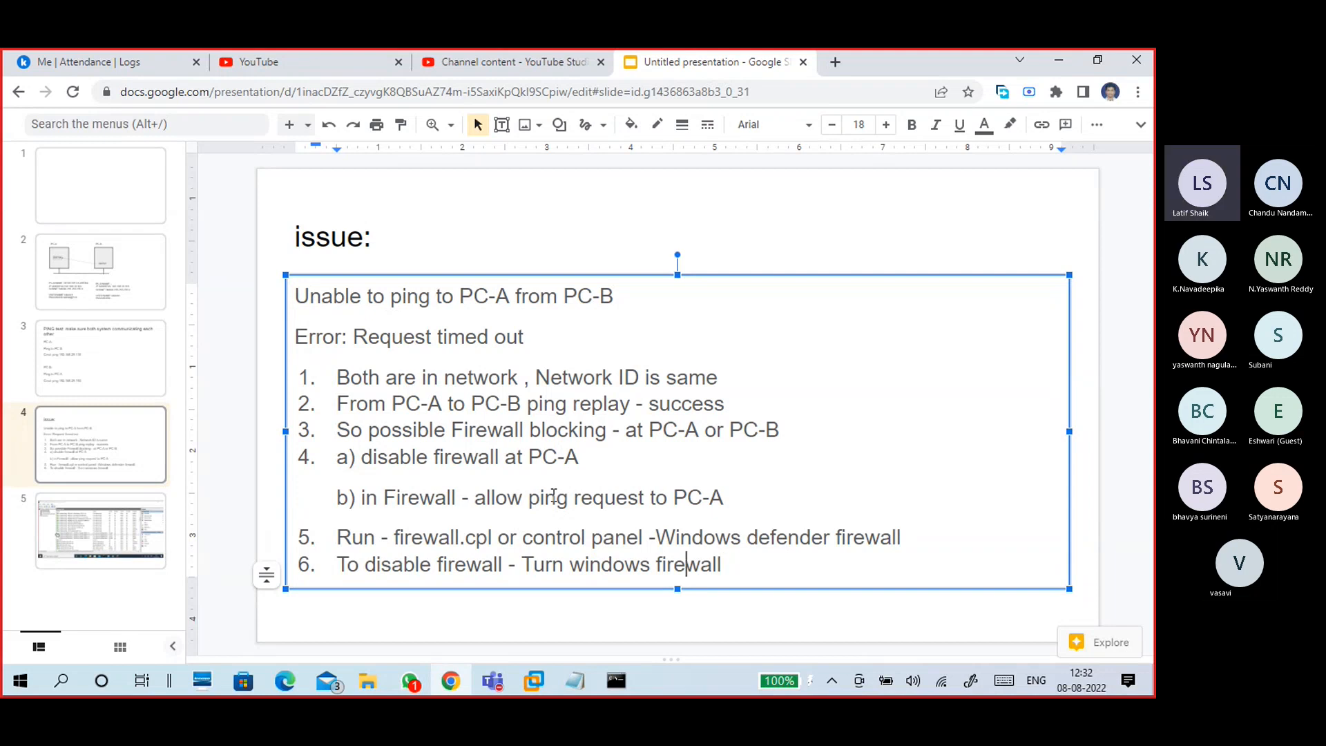
key("Right")
key("Right")
key("Right")
type("defender")
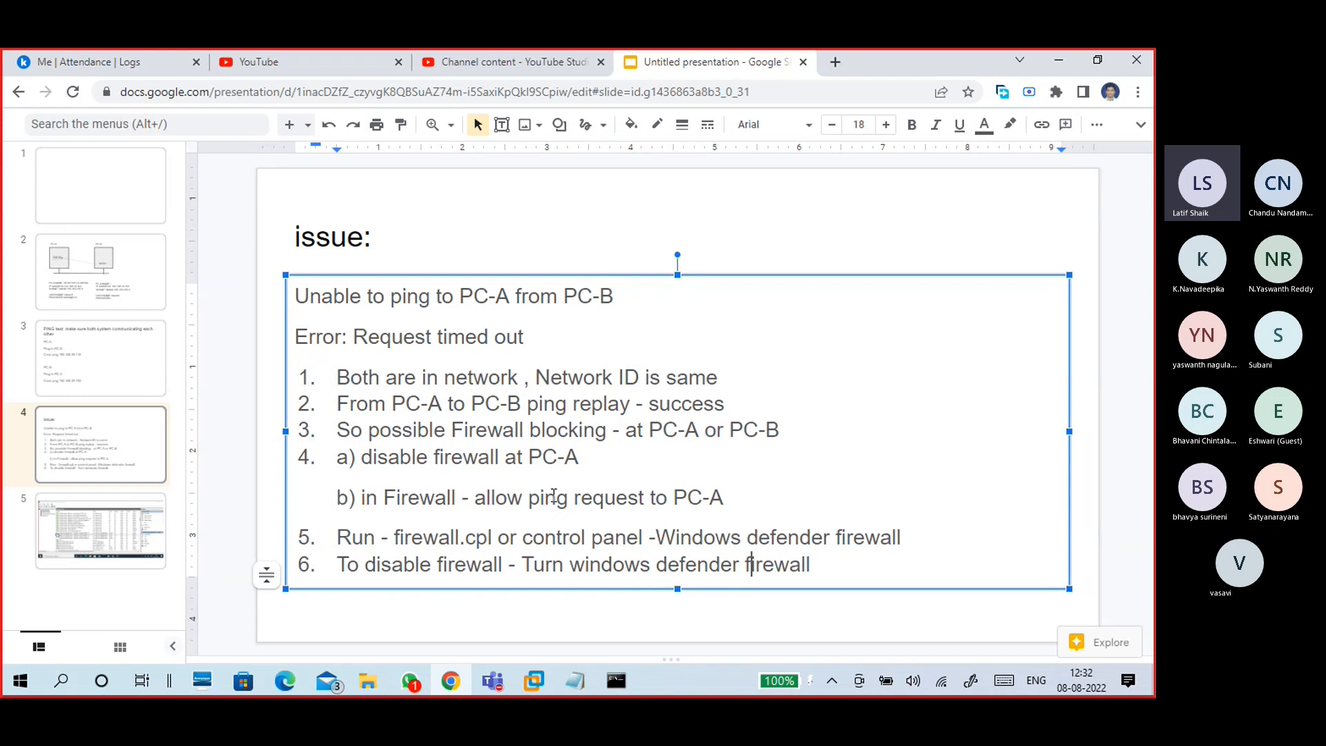
key("Right")
key("Right")
key("Right")
key("Right")
key("Right")
key("Right")
key("Right")
key("Right")
key("Right")
type("on or off -")
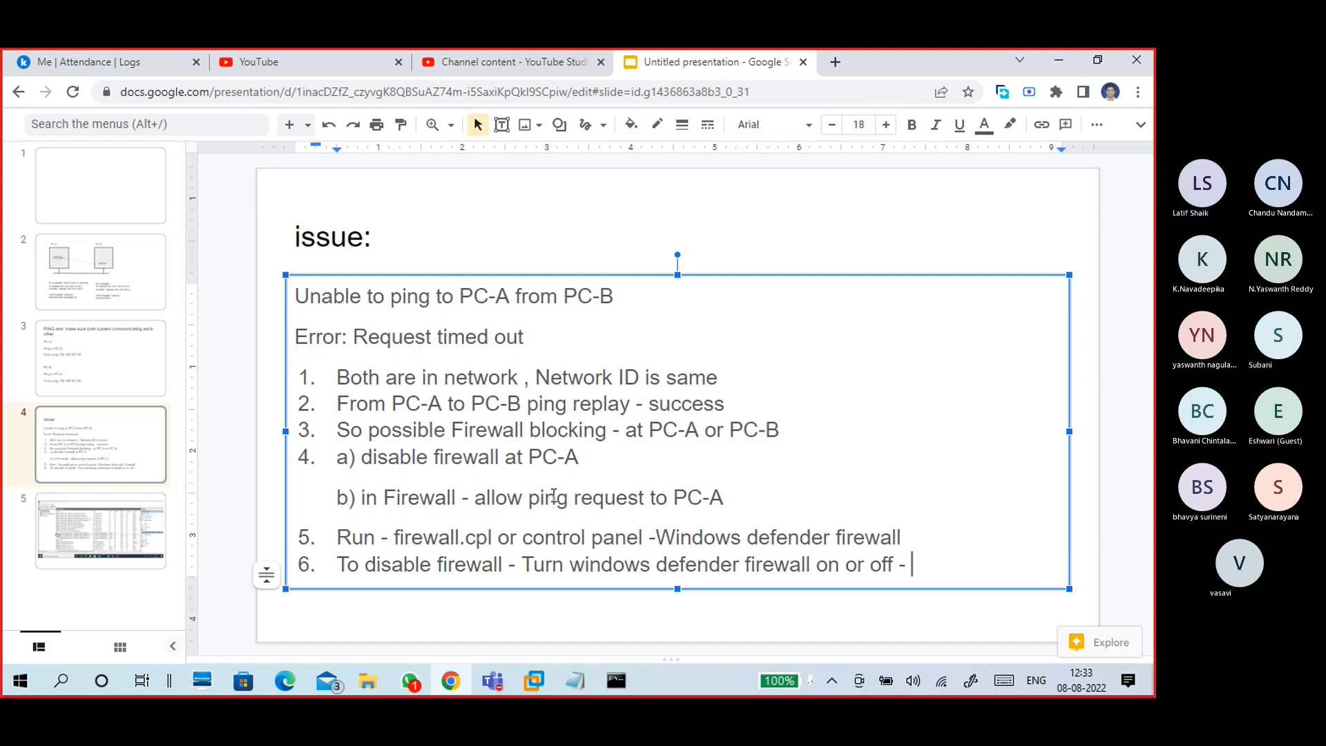
- In the HCL-SD-Win10 virtual machine's firewall customisation settings, select turning off Windows Defender Firewall for both private and public networks
left_click(533, 681)
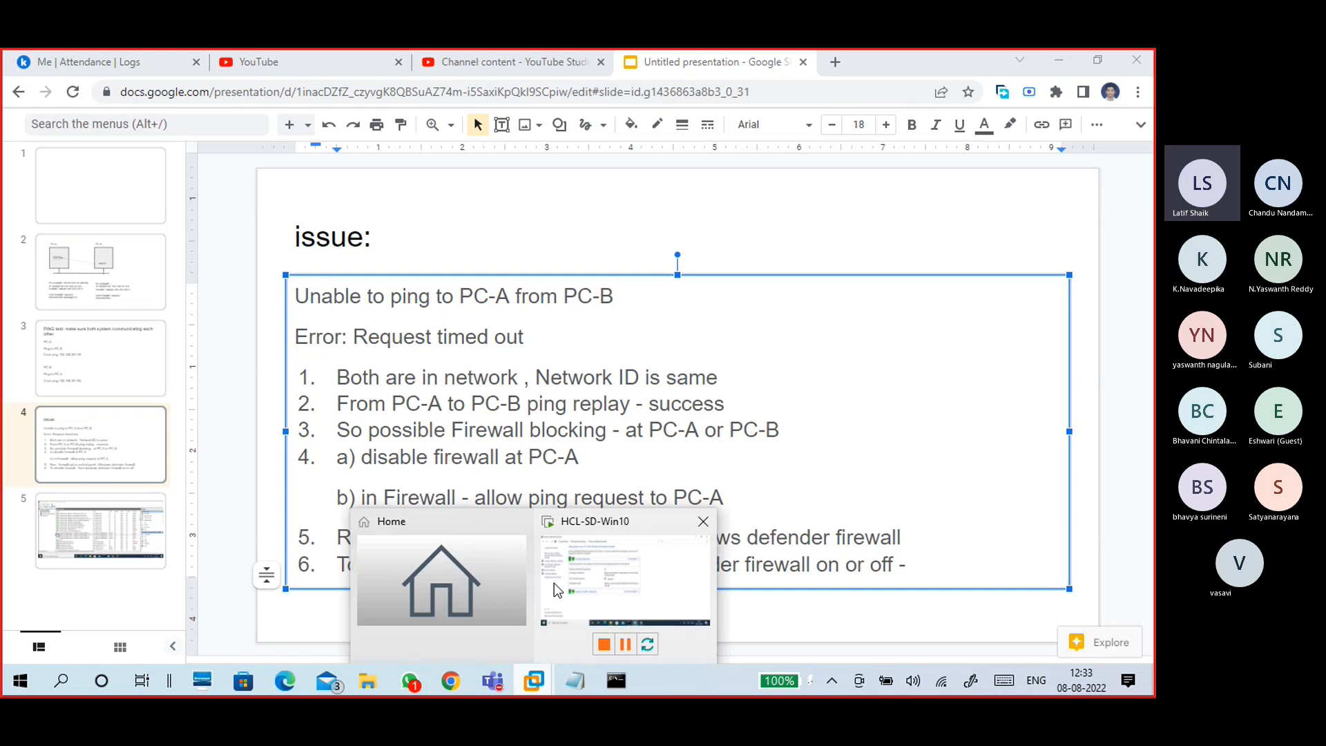
left_click(554, 584)
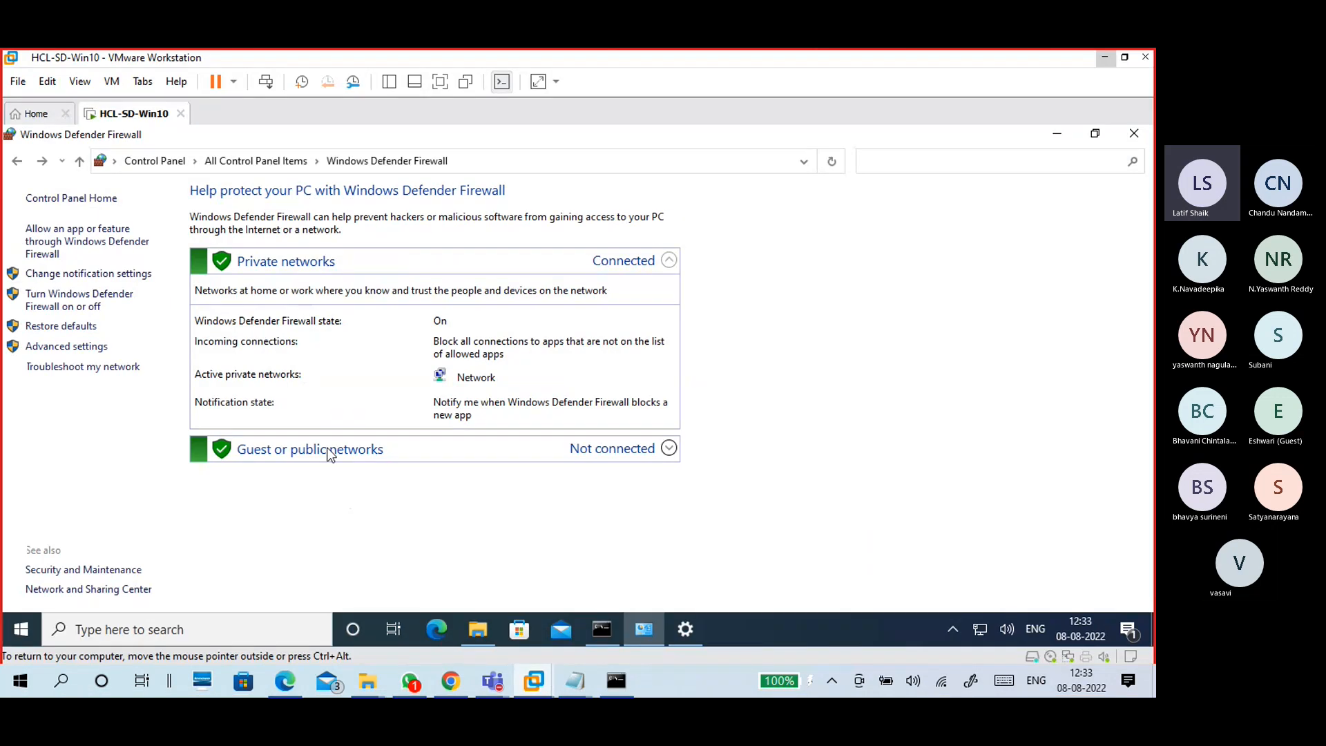
left_click(81, 301)
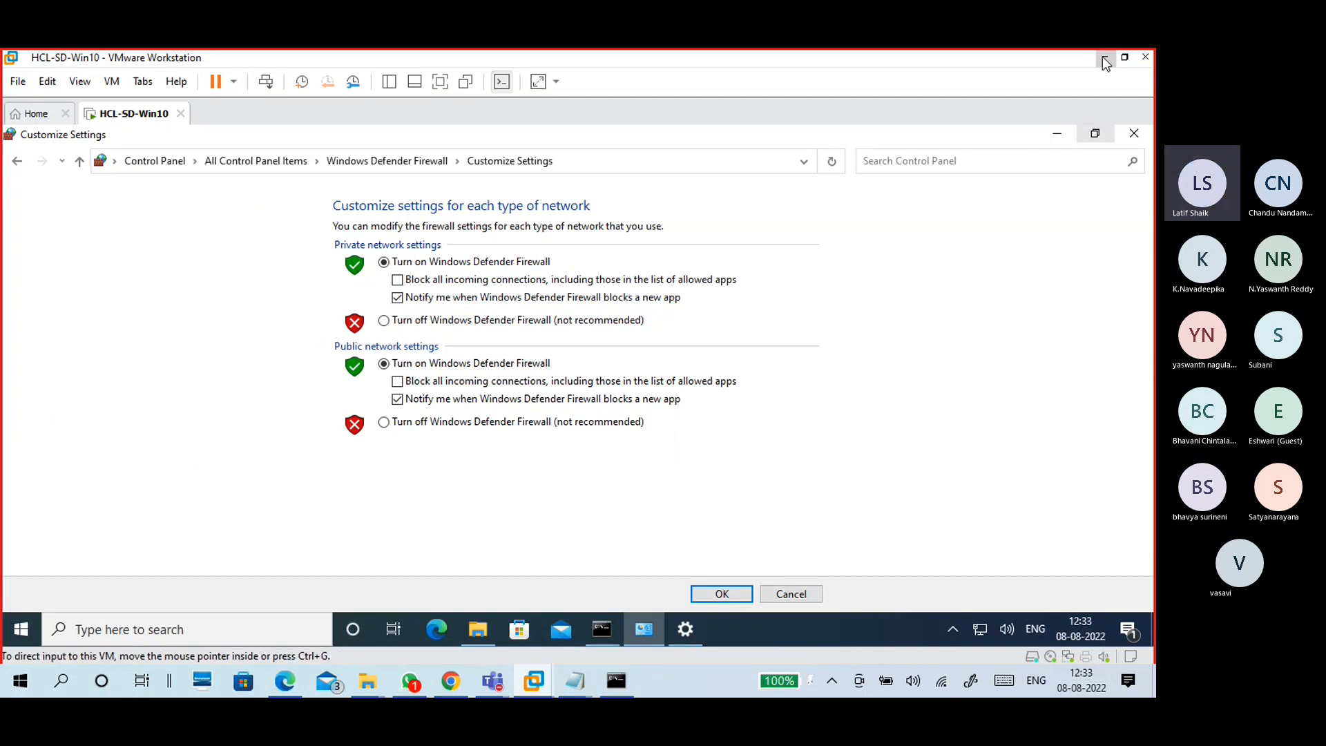
left_click(414, 321)
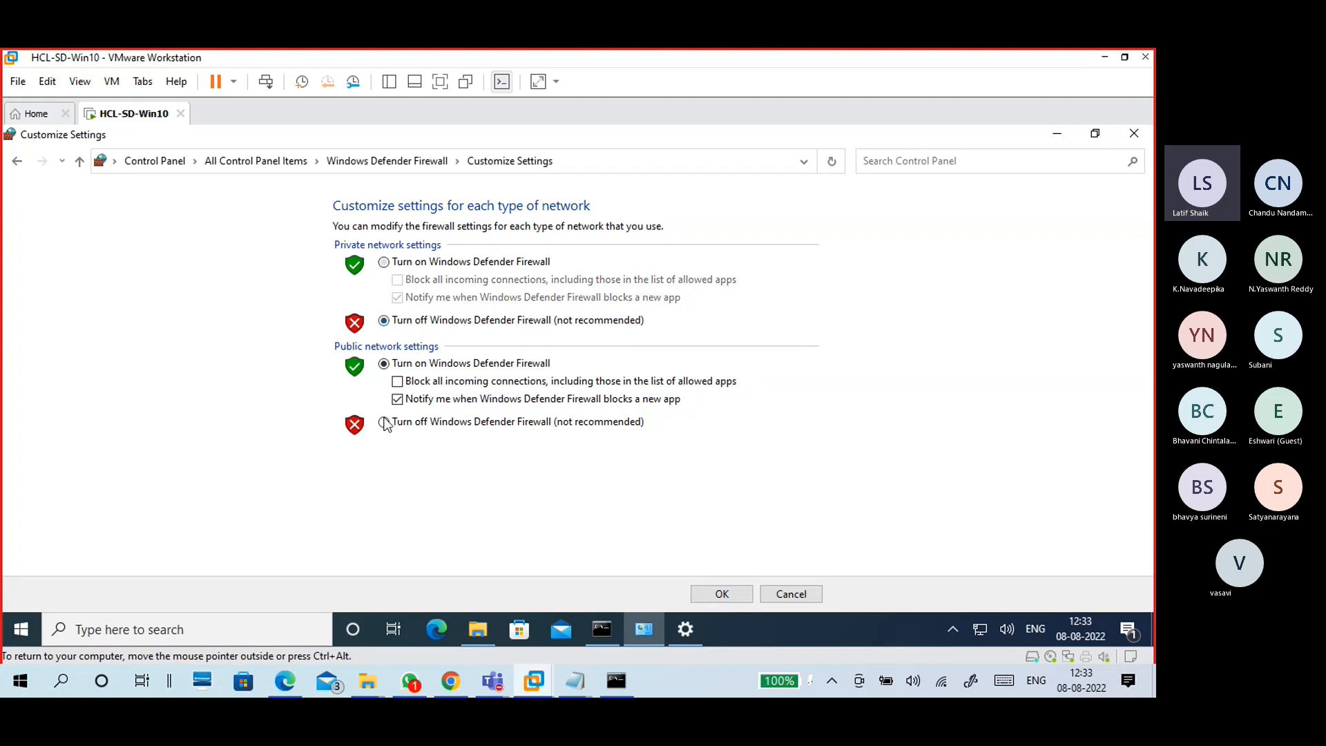
left_click(384, 423)
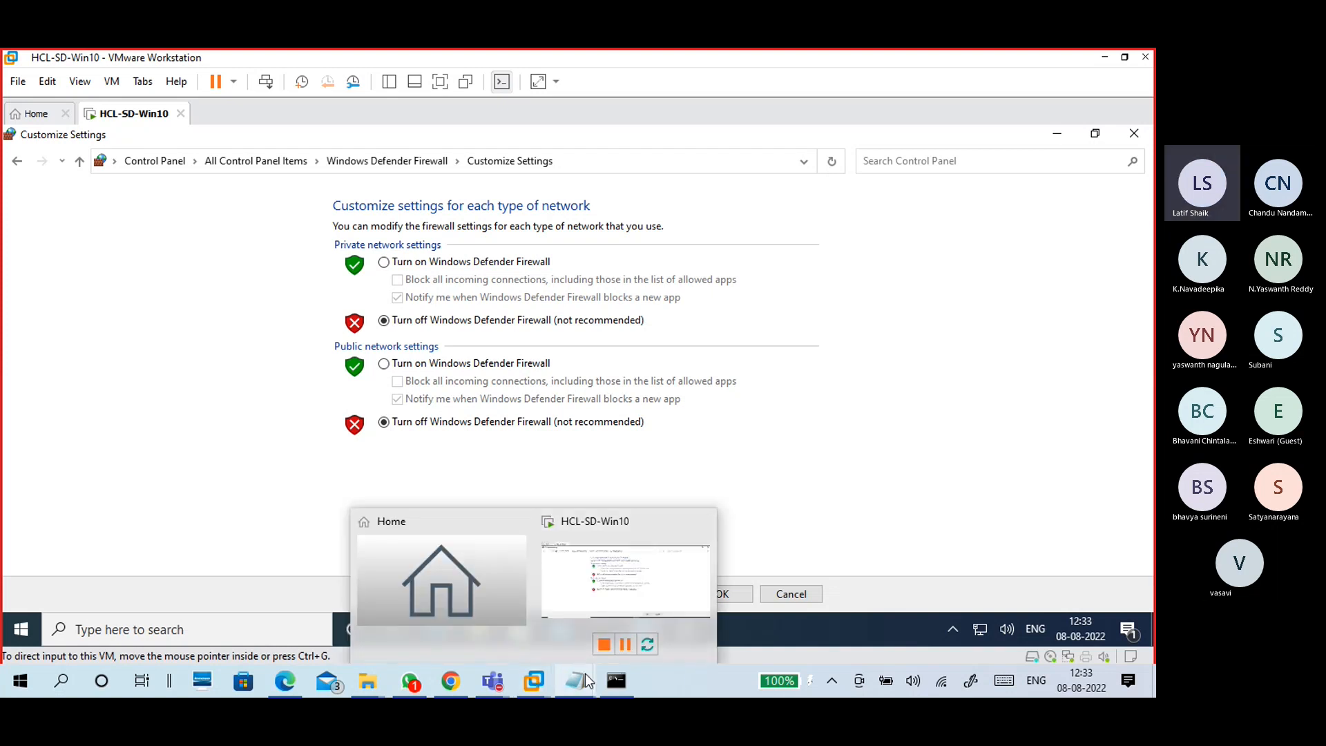
- Return to Google Slides, add a new slide after the issue slide, and paste the screenshot of the firewall's Customize Settings window
mouse_move(585, 677)
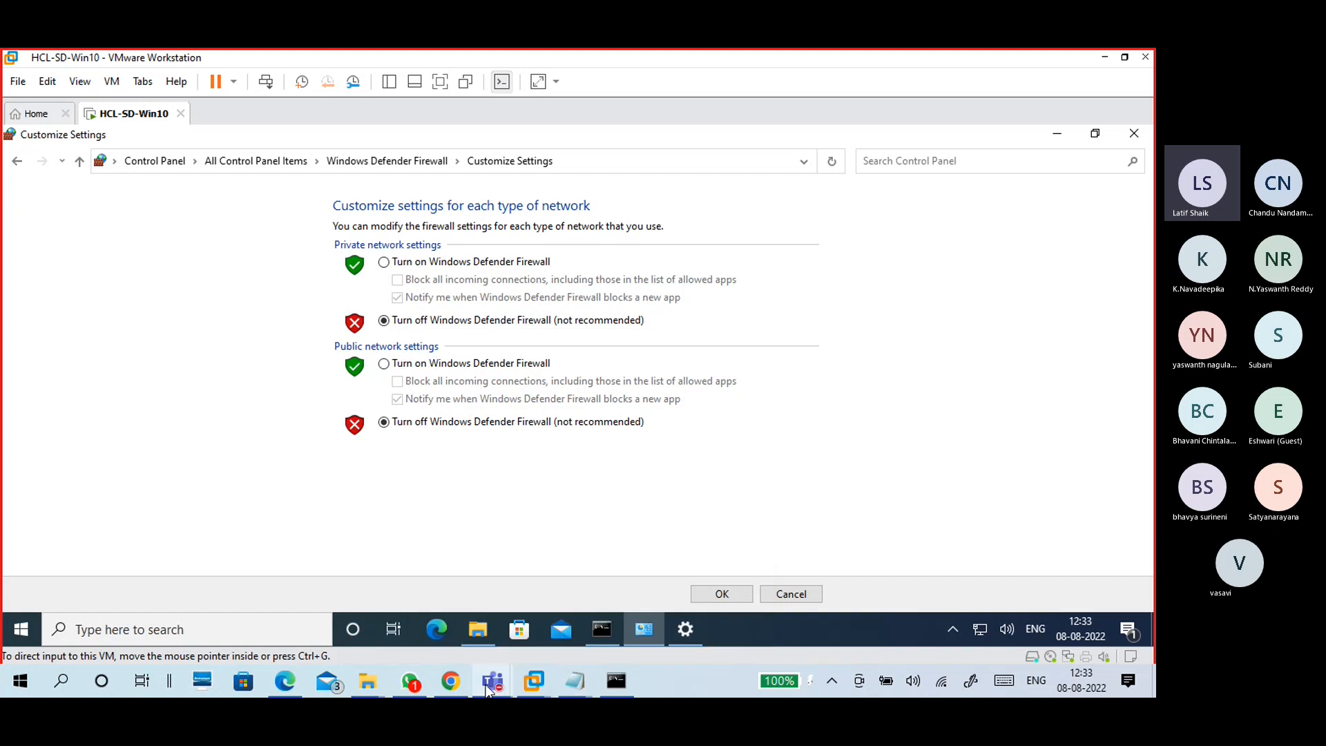
mouse_move(454, 682)
left_click(477, 641)
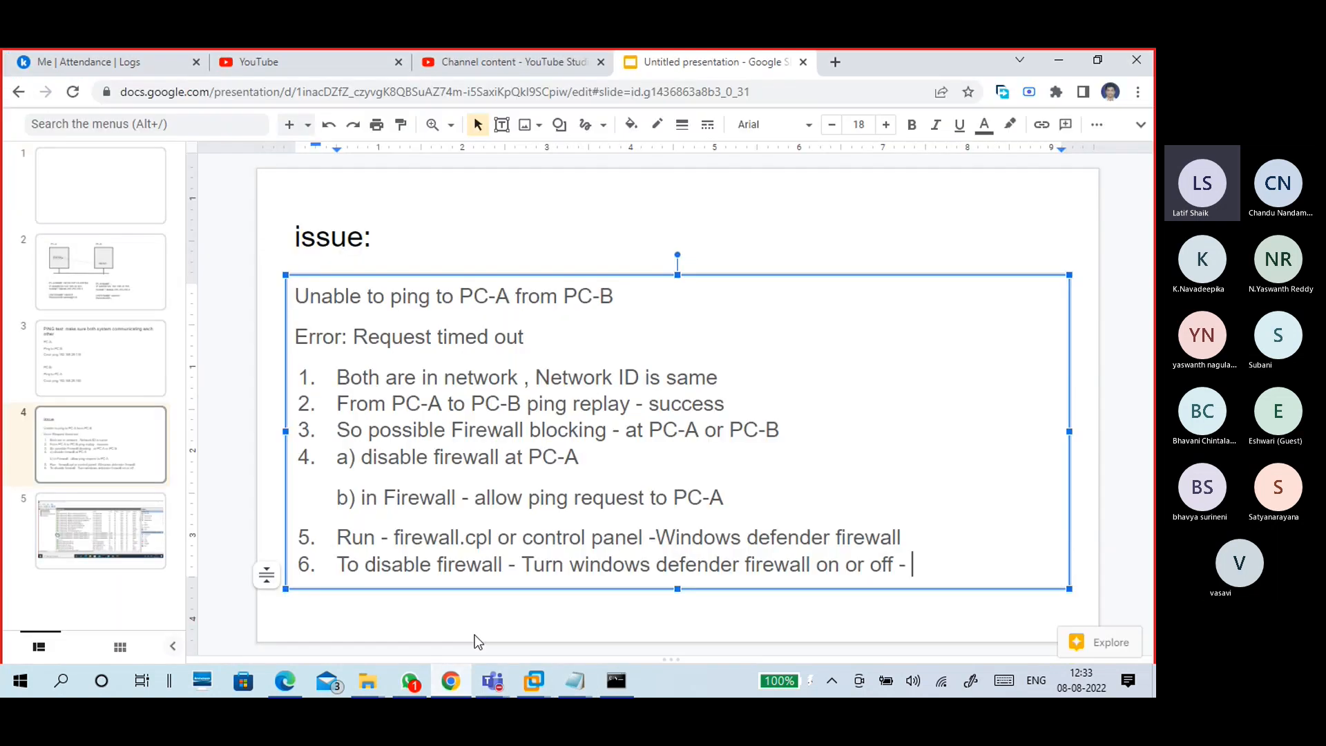
left_click(237, 606)
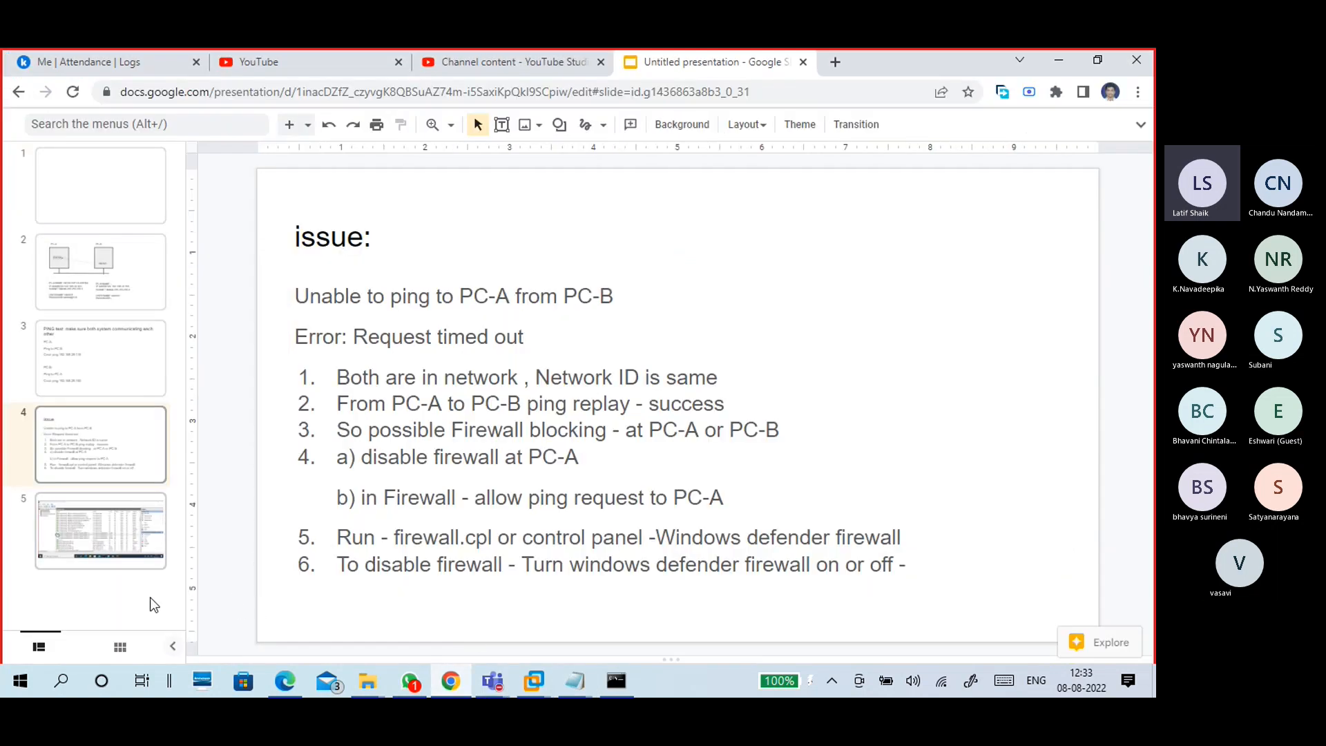
right_click(151, 489)
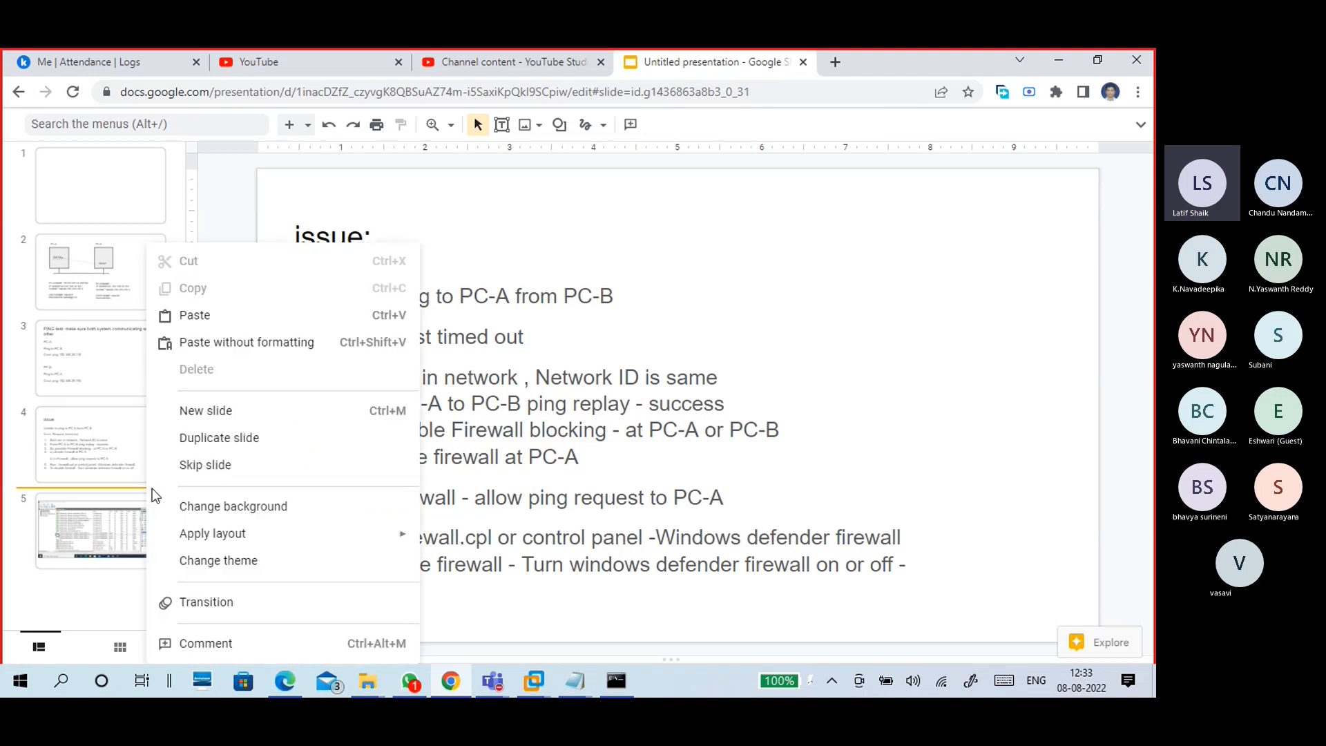
left_click(234, 419)
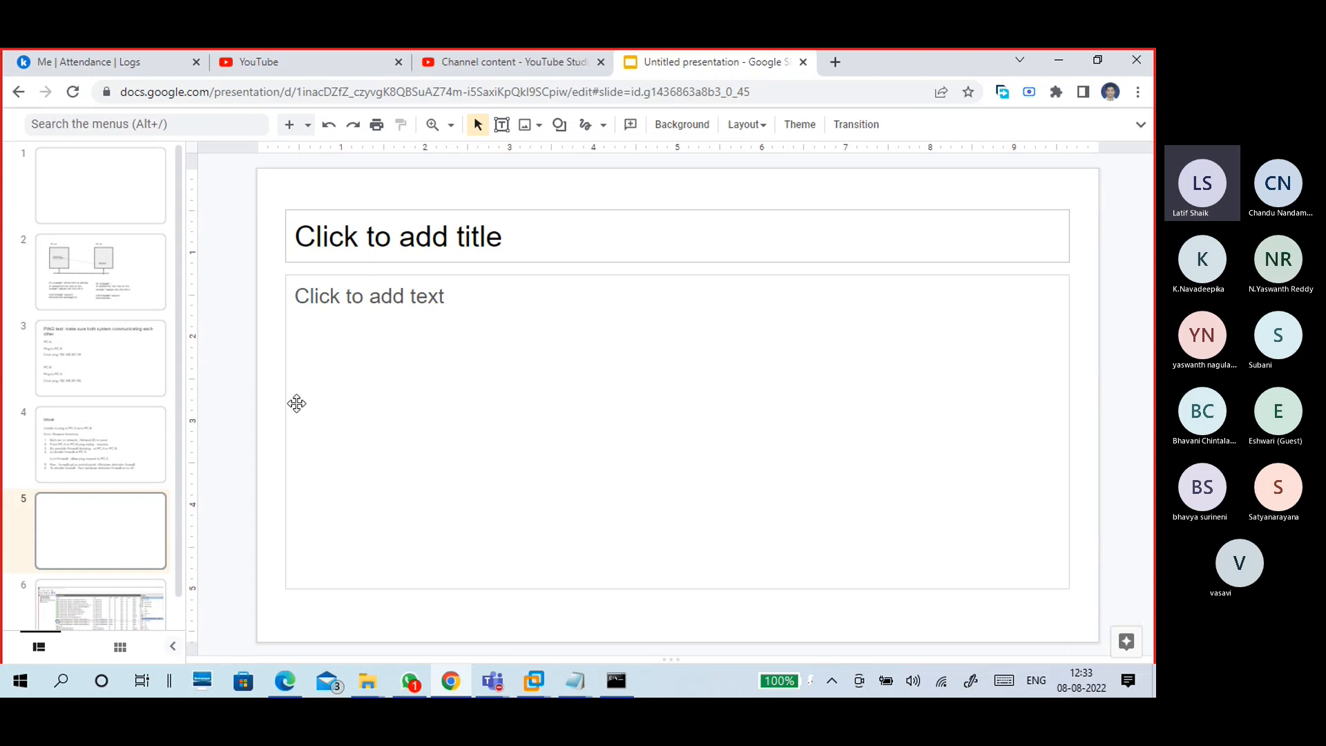
key("ctrl+v")
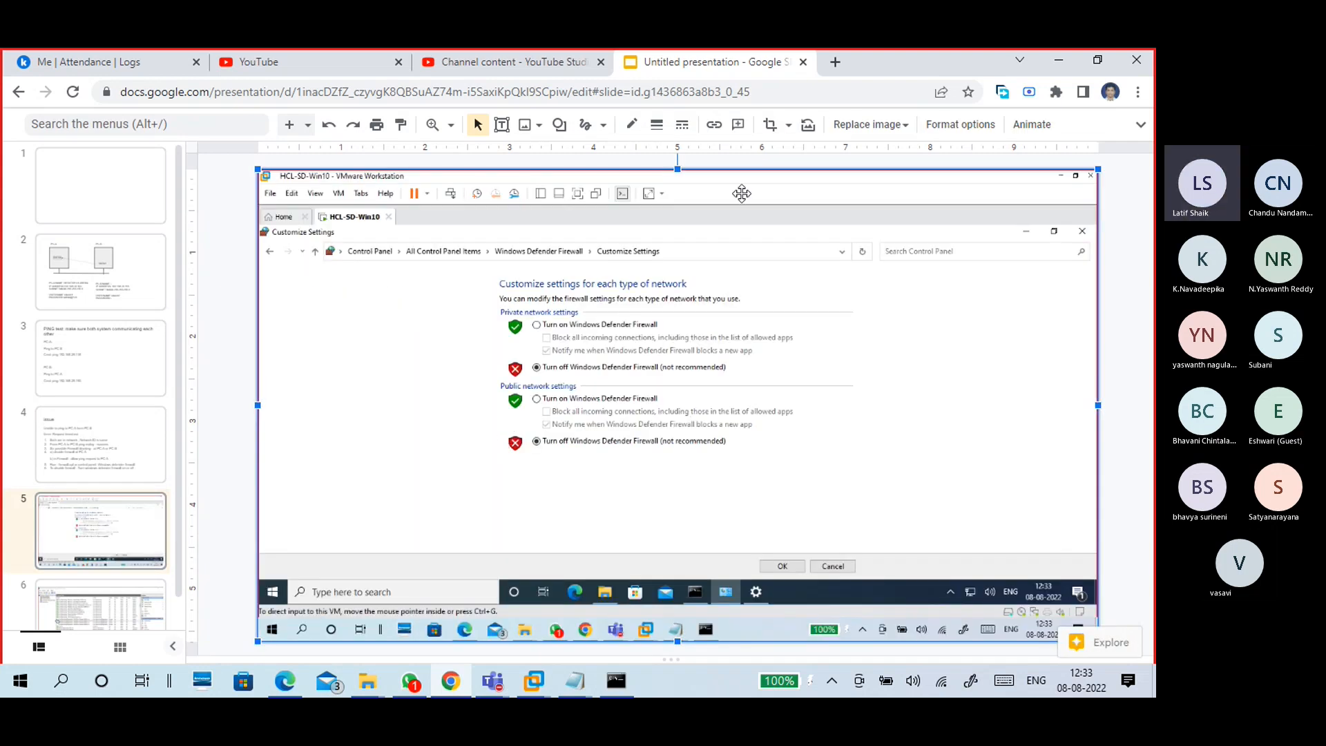
- Crop the pasted screenshot to remove the VMware title and tab area above and the host's taskbar below
left_click(770, 125)
left_click_drag(677, 169, 664, 227)
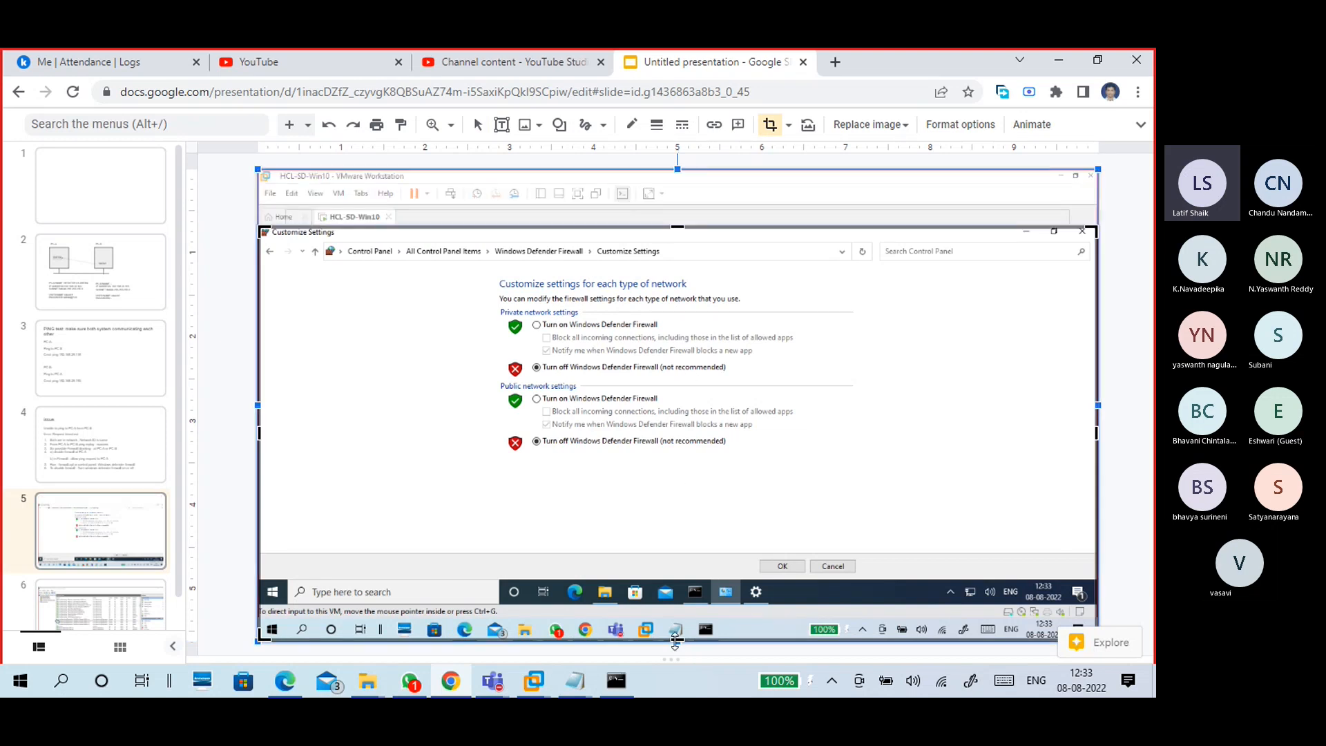
left_click_drag(676, 641, 670, 605)
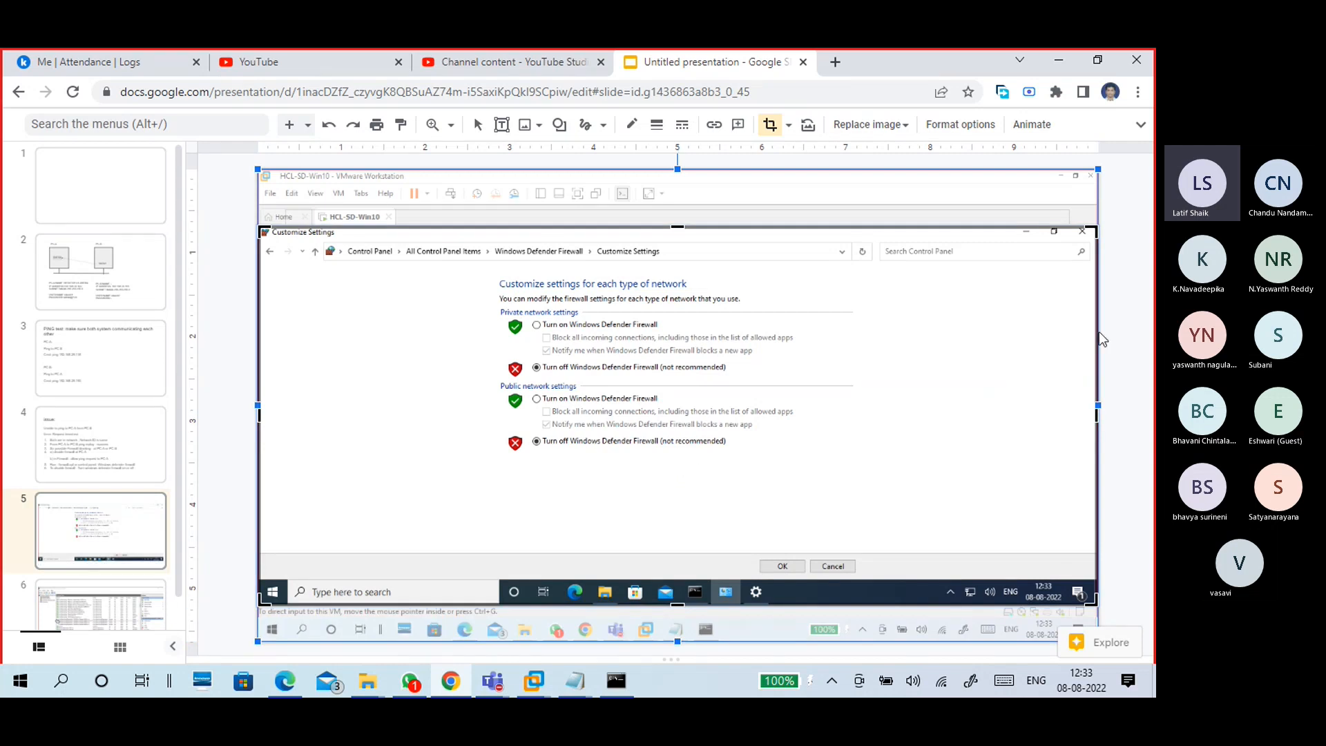
key("Return")
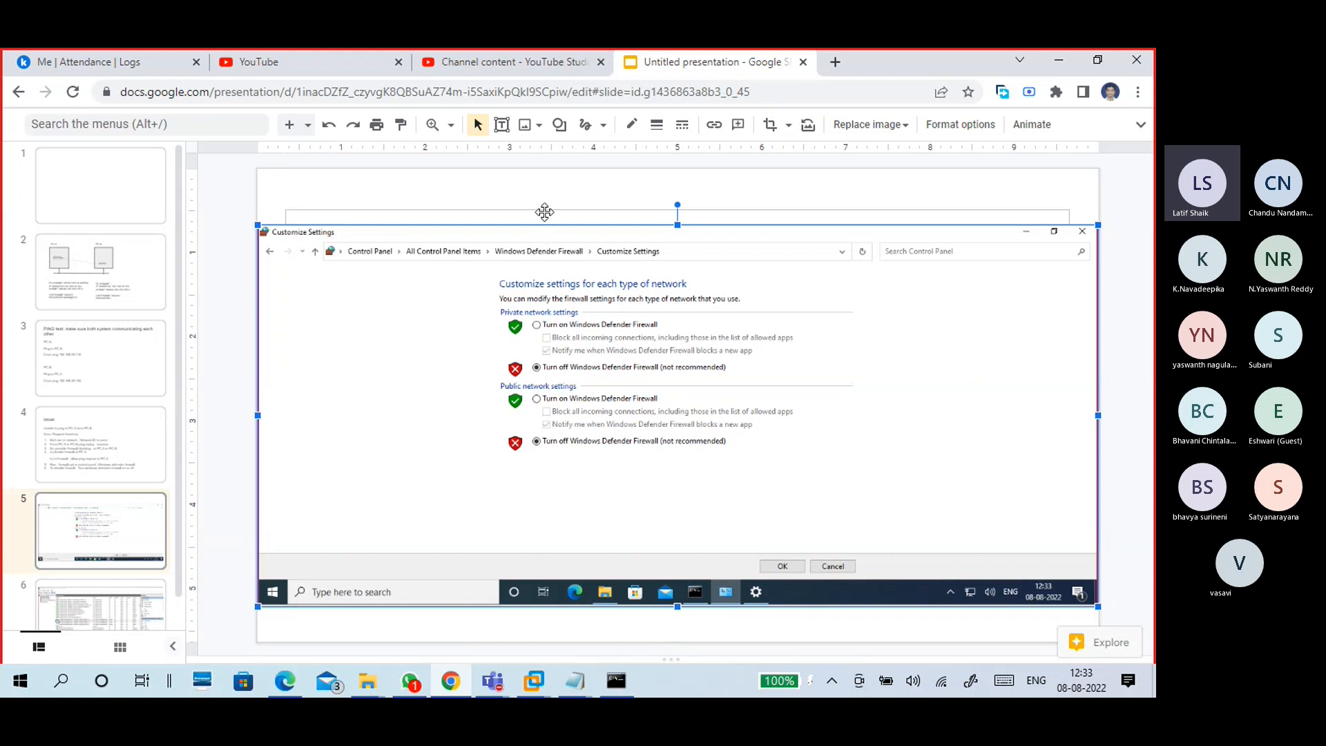
- Copy the "To disable firewall - Turn windows defender firewall on or off -" text from item 6 of the issue slide and delete it there
left_click(114, 455)
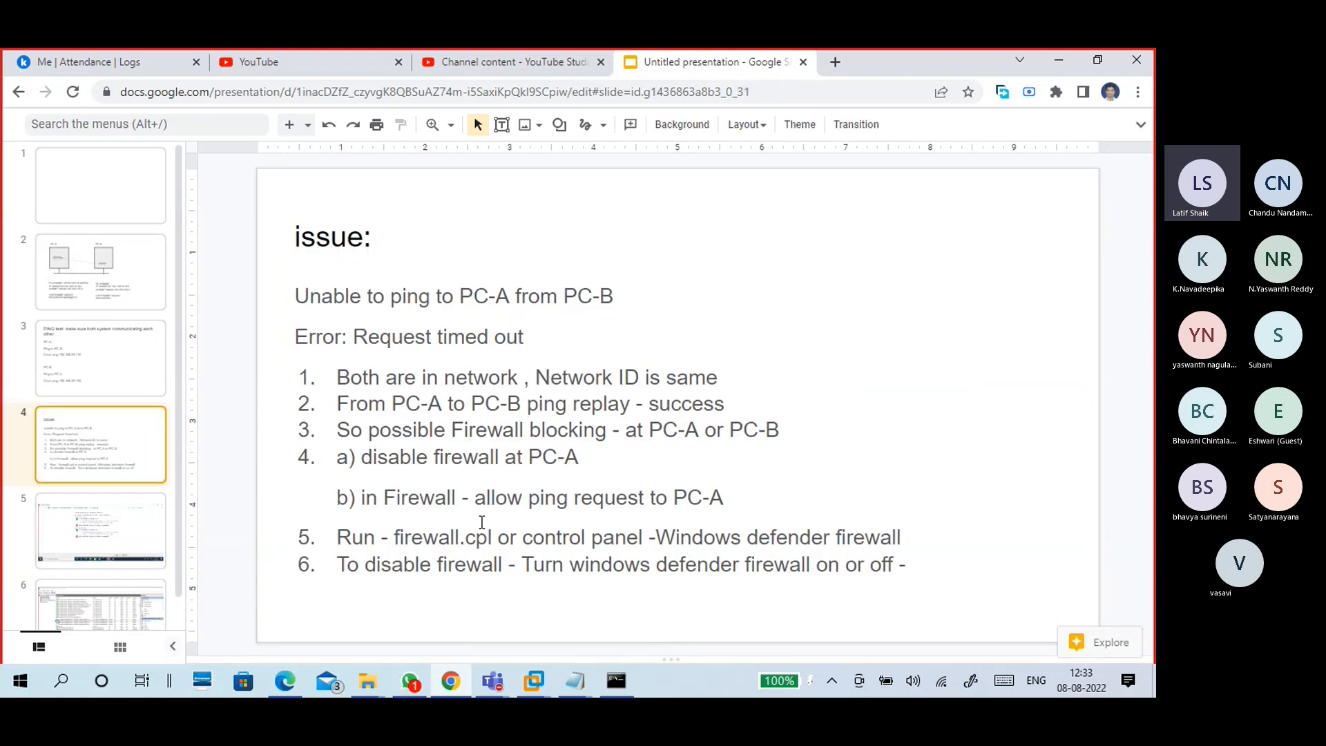
left_click(487, 497)
left_click_drag(913, 564, 335, 569)
key("ctrl+c")
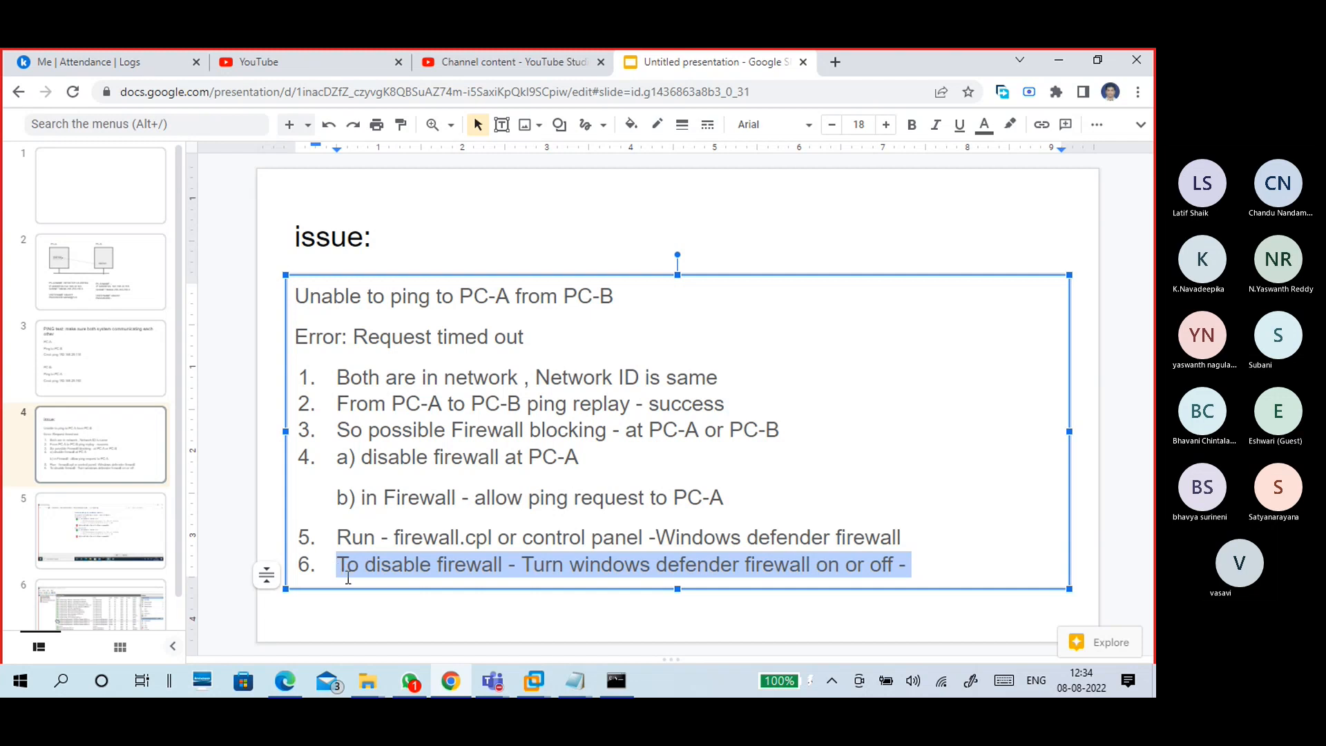
key("BackSpace")
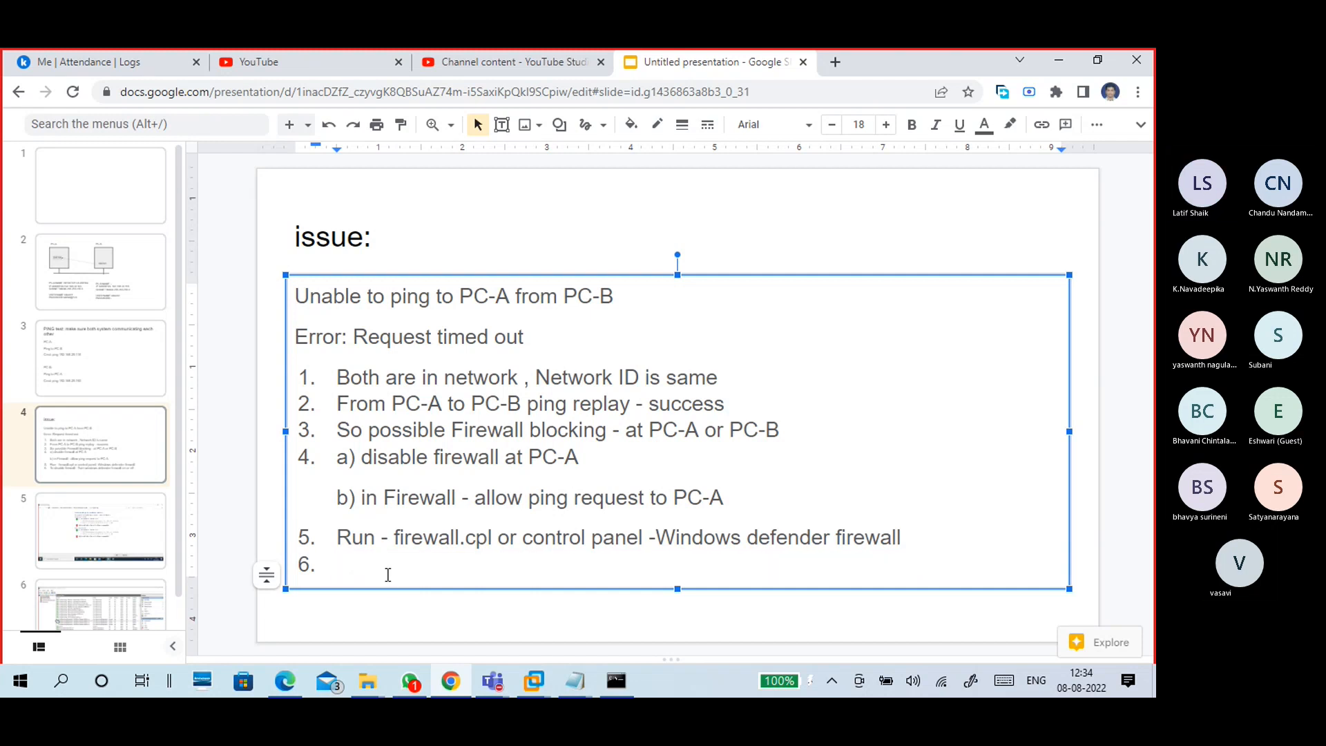
- On the Customize Settings screenshot slide, move the empty title box up above the image and place the text cursor in it
left_click(138, 521)
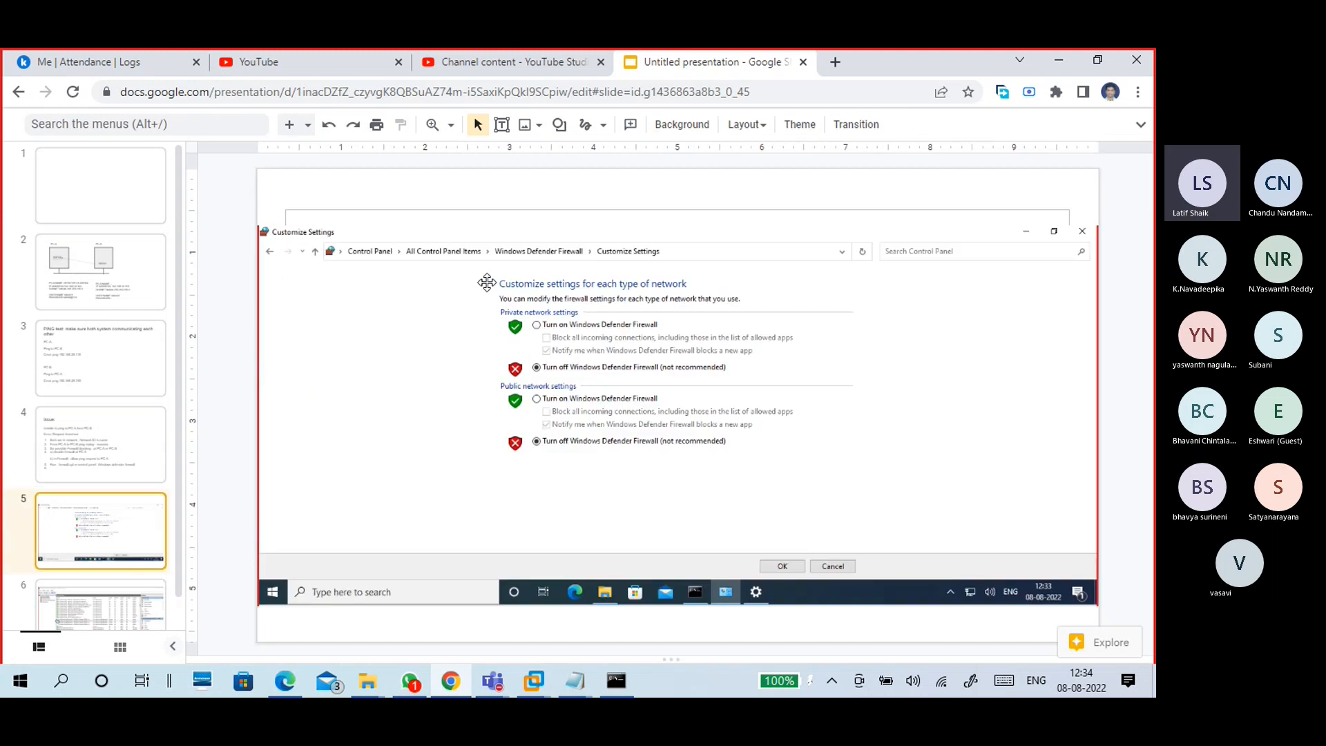
left_click(490, 203)
left_click(502, 212)
left_click_drag(679, 207, 675, 166)
left_click(544, 201)
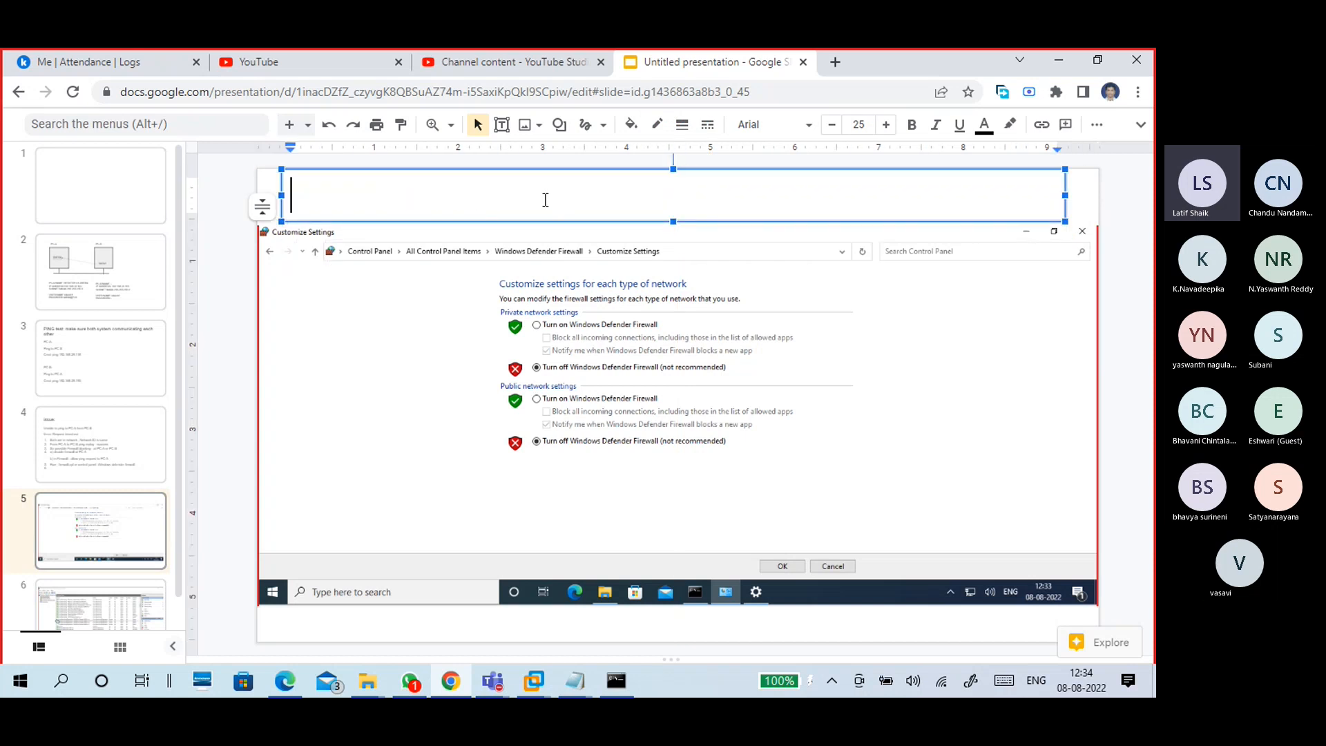
- Paste the copied line as the slide's title, removing its list numbering and the trailing dash
key("ctrl+v")
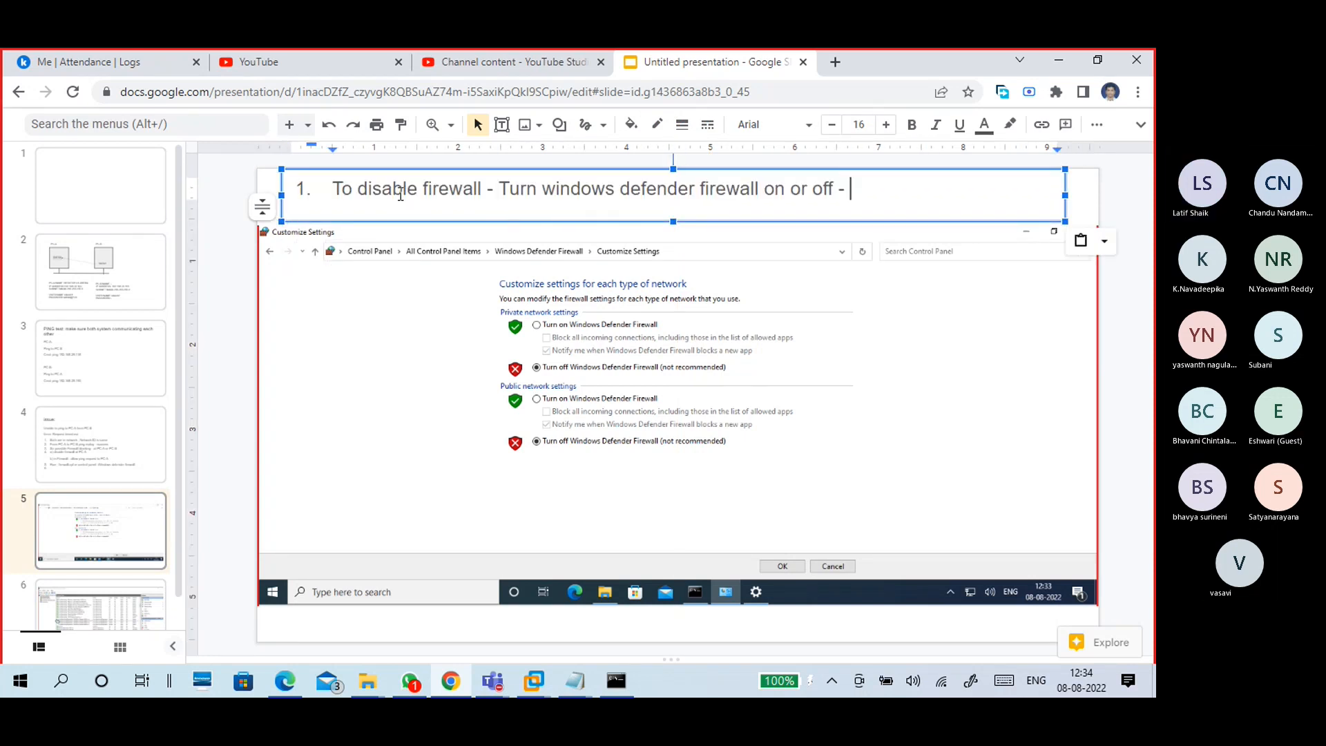
key("BackSpace")
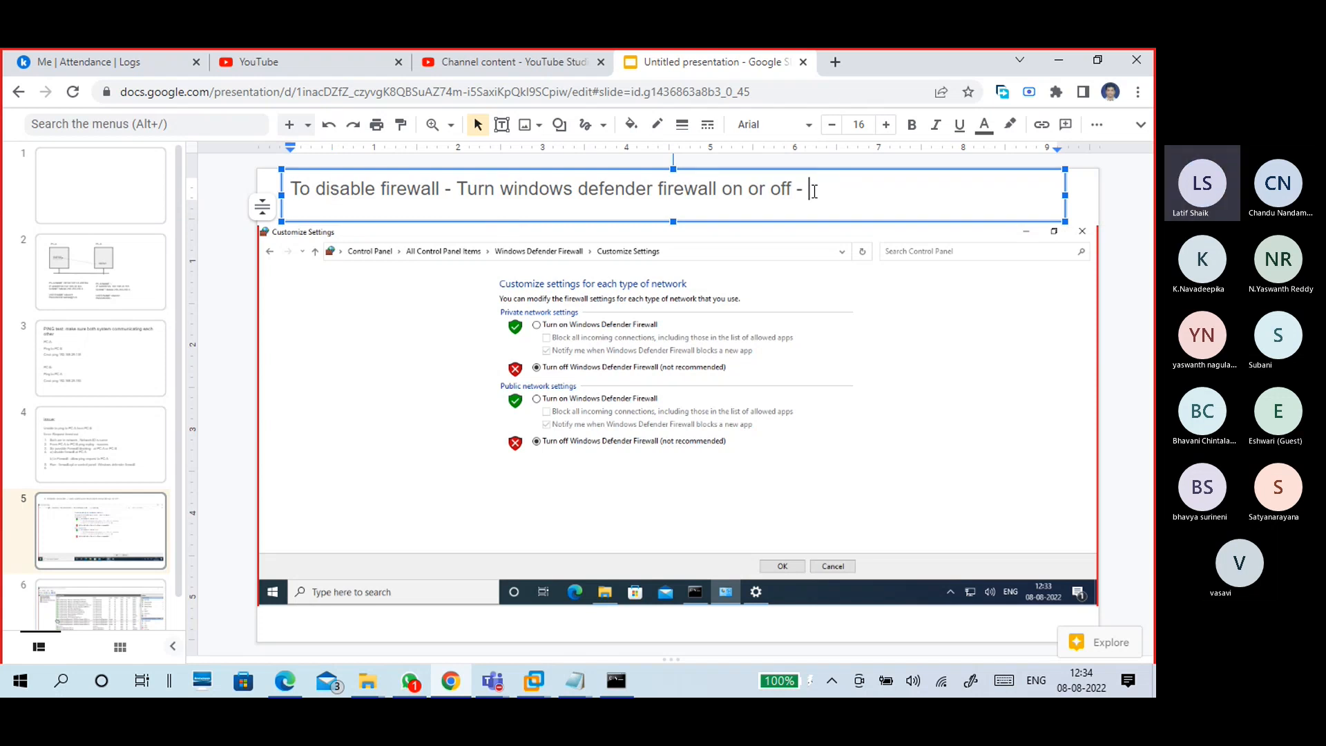
key("BackSpace")
left_click(753, 295)
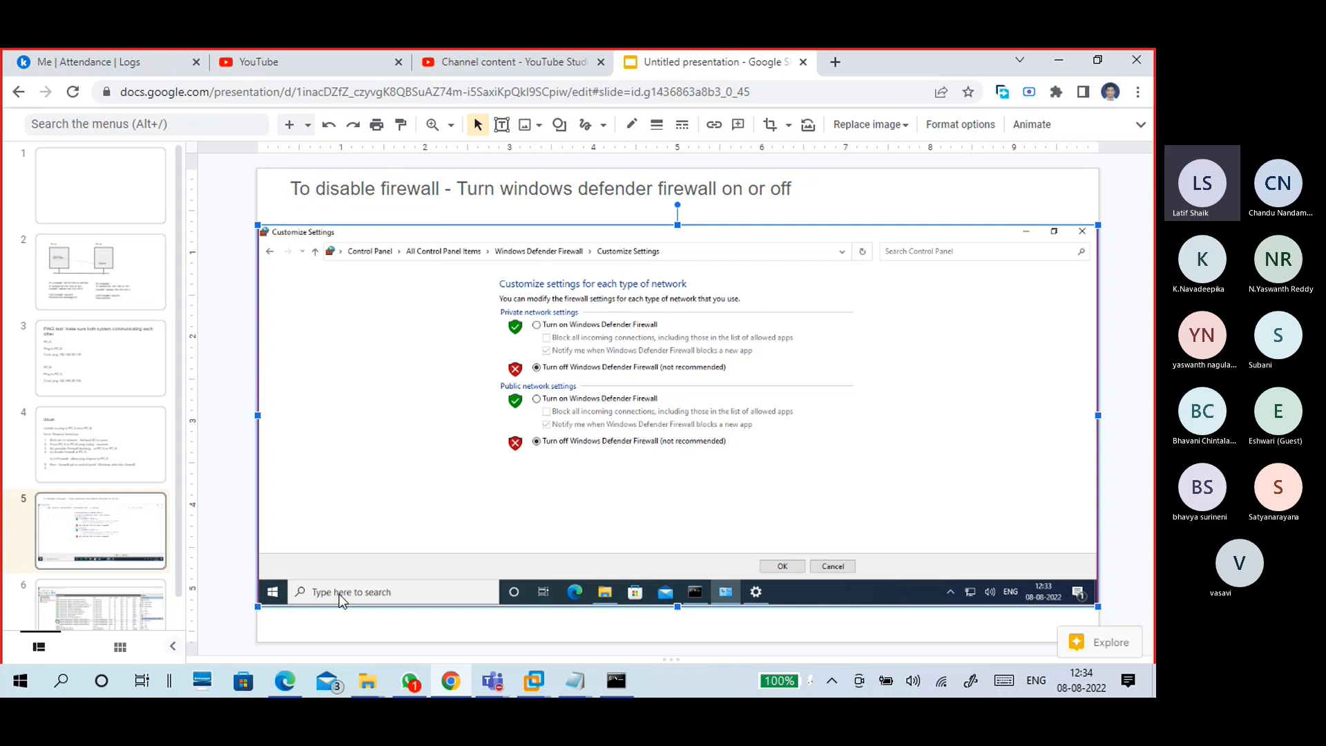
- On the Inbound Rules screenshot slide, move the empty text box to the slide's top edge and place the screenshot lower beneath it
left_click(153, 605)
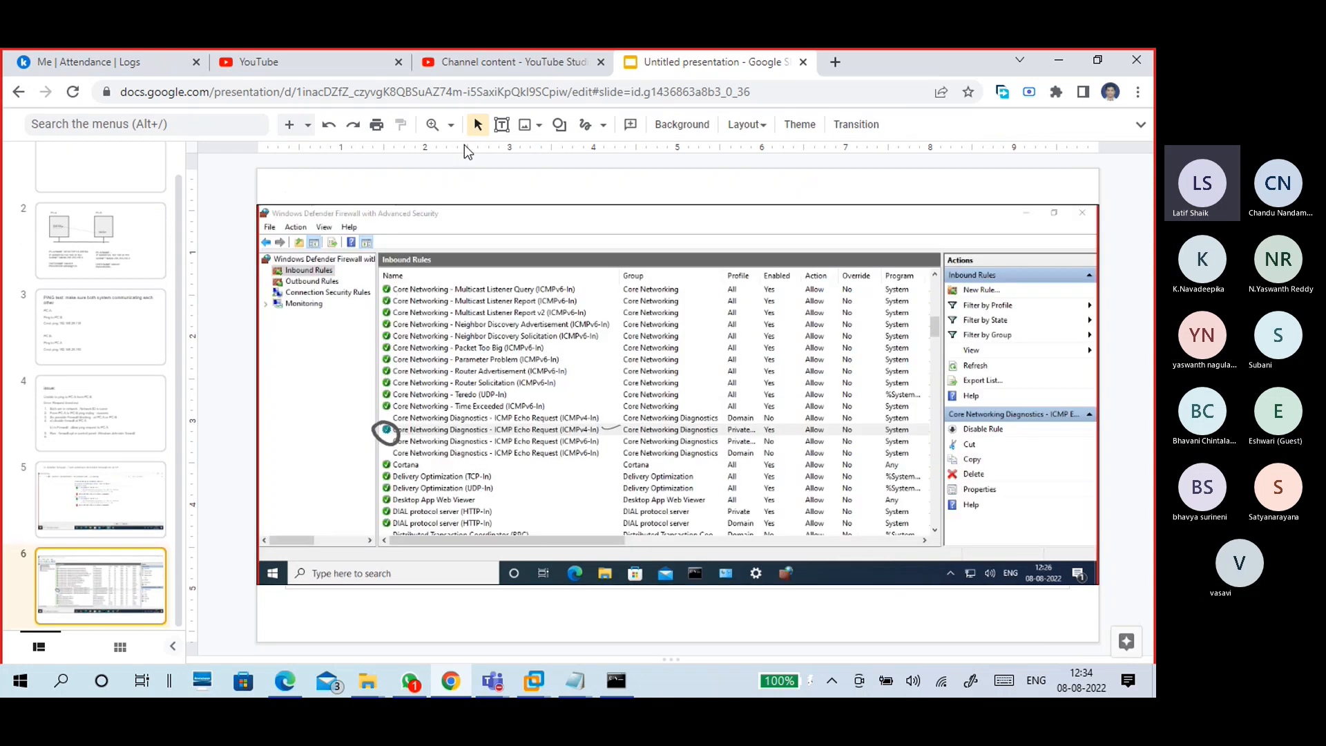
left_click(475, 215)
left_click_drag(475, 216, 513, 401)
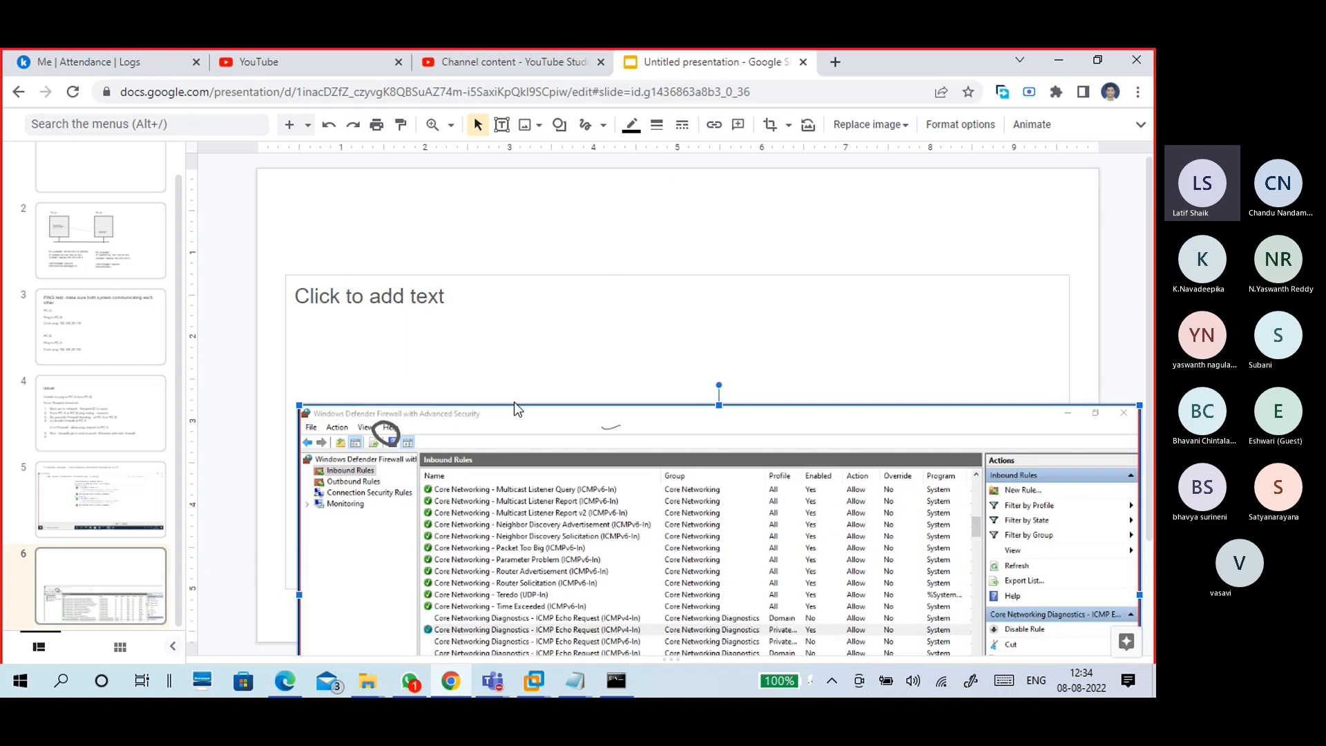
left_click_drag(461, 272, 469, 177)
left_click(577, 421)
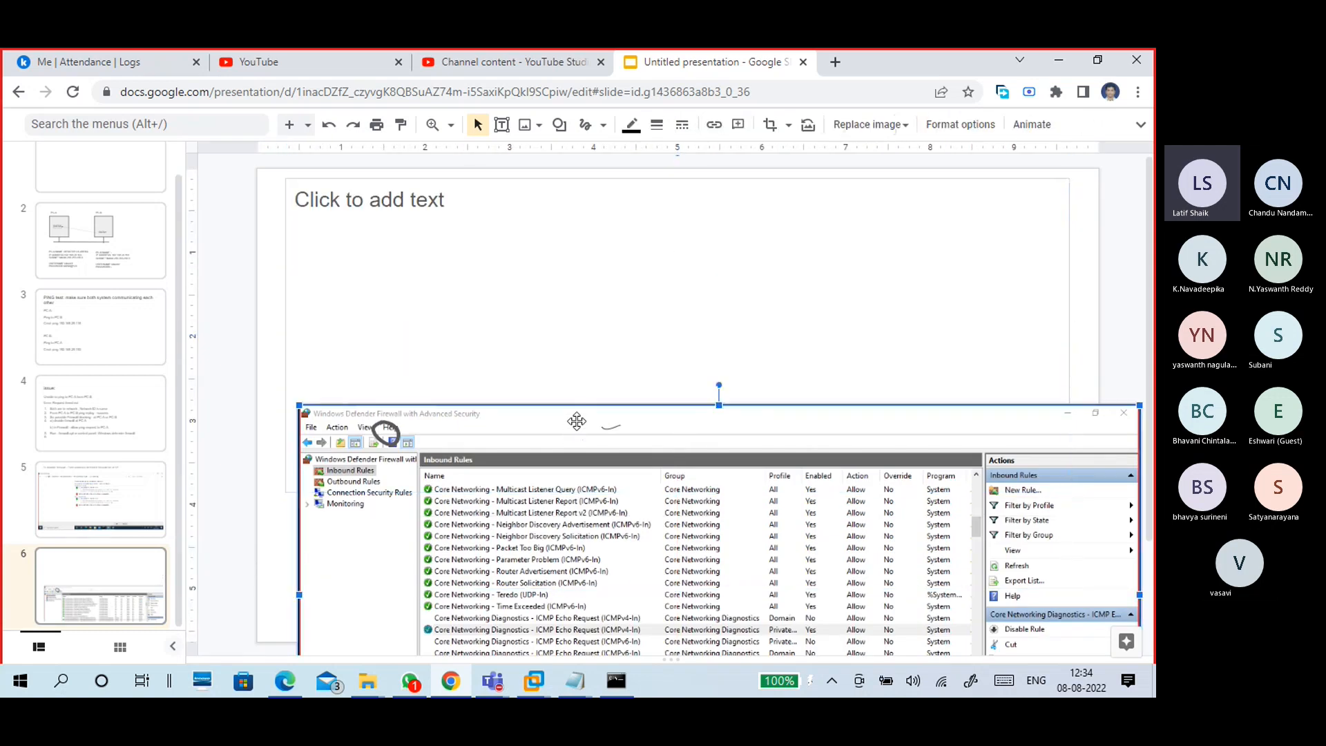
left_click_drag(577, 421, 553, 238)
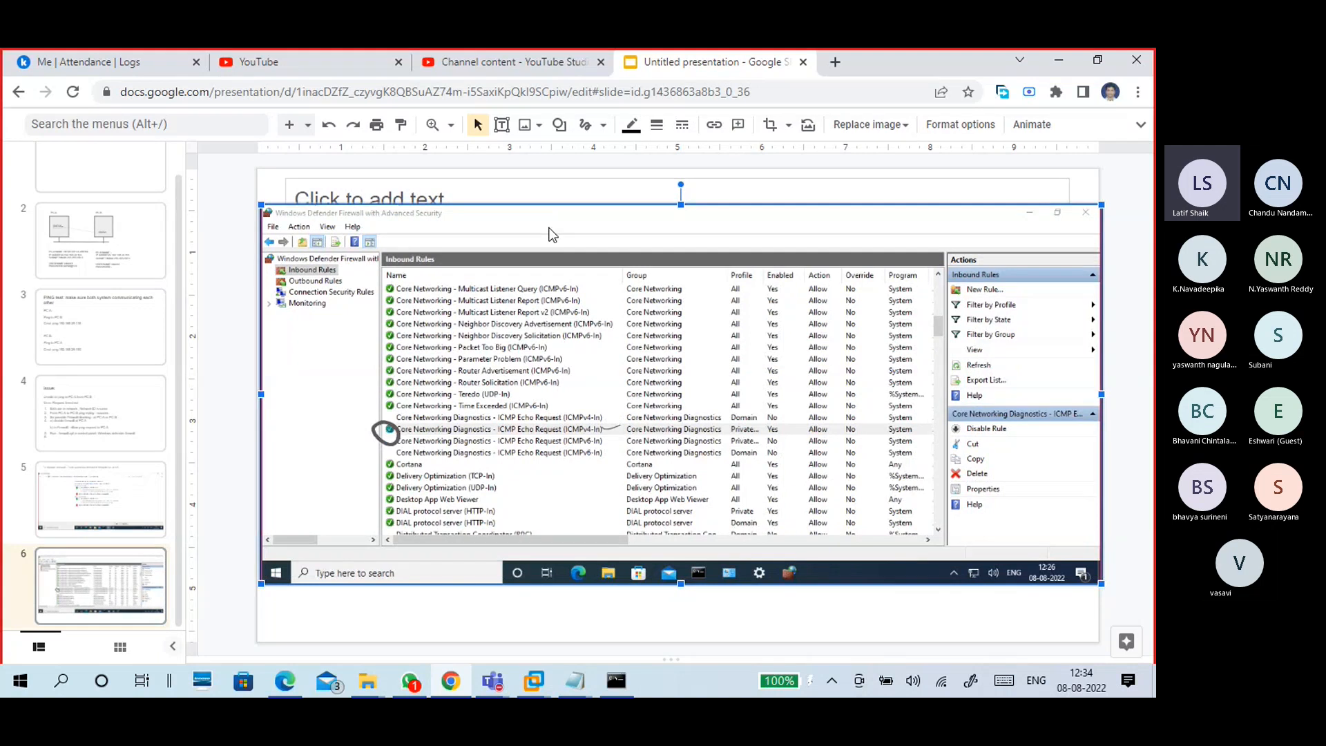
left_click_drag(531, 250, 540, 267)
- Move the hand-drawn circle and dash back onto the highlighted ICMPv4-In rule row, and set the dash's line weight to 4px
left_click_drag(399, 431, 405, 474)
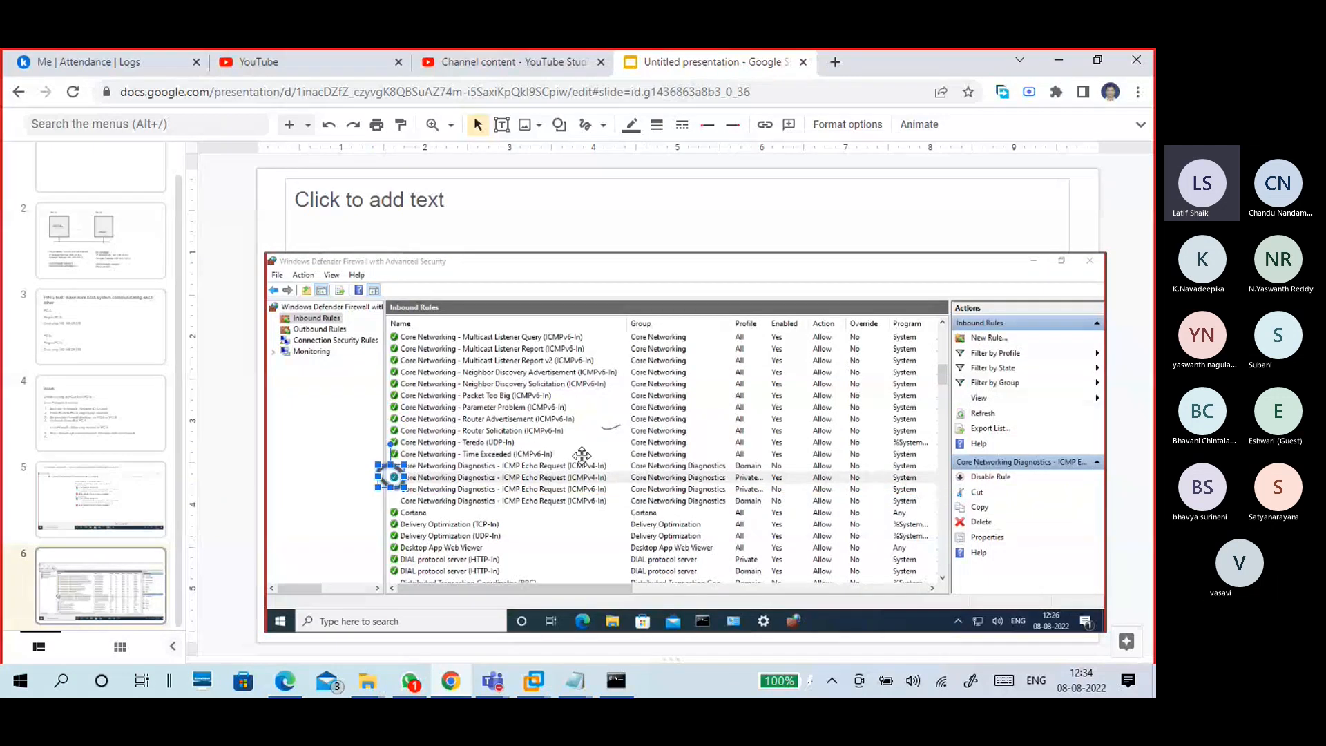
left_click_drag(605, 429, 613, 476)
left_click(658, 126)
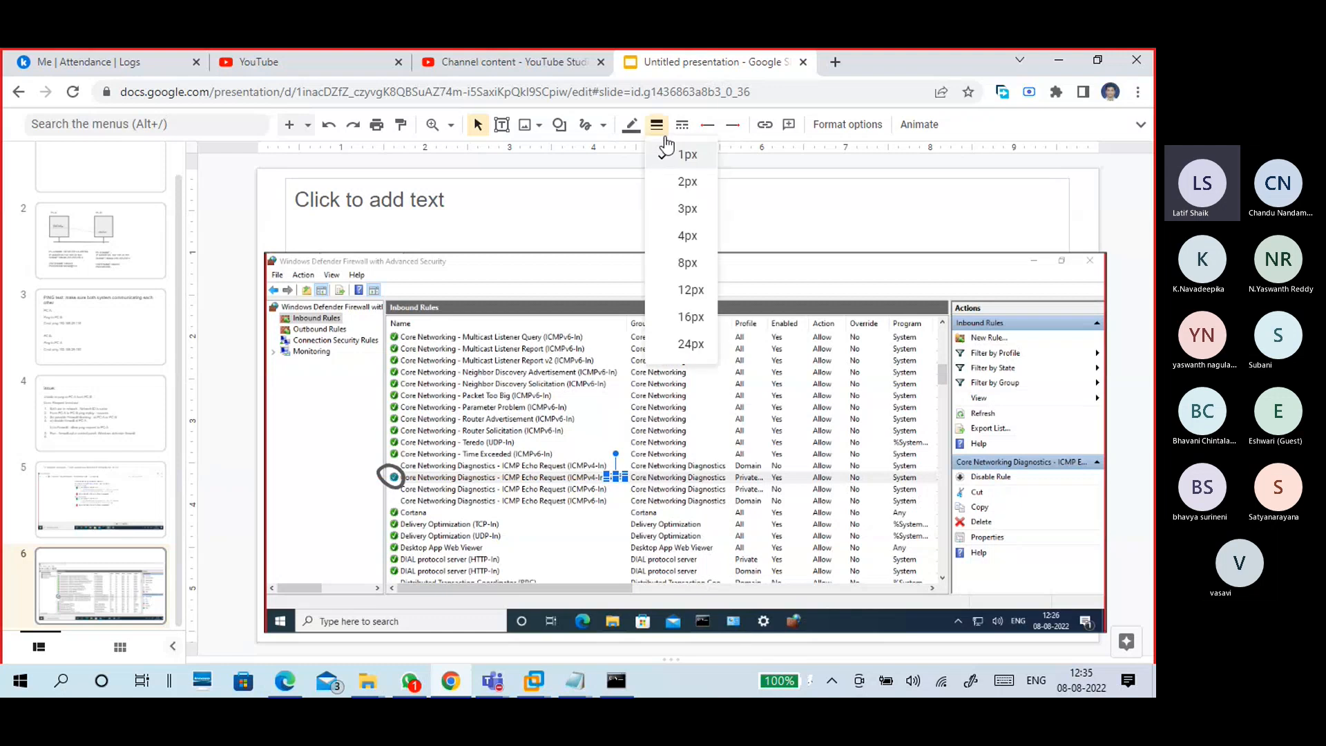
left_click(677, 234)
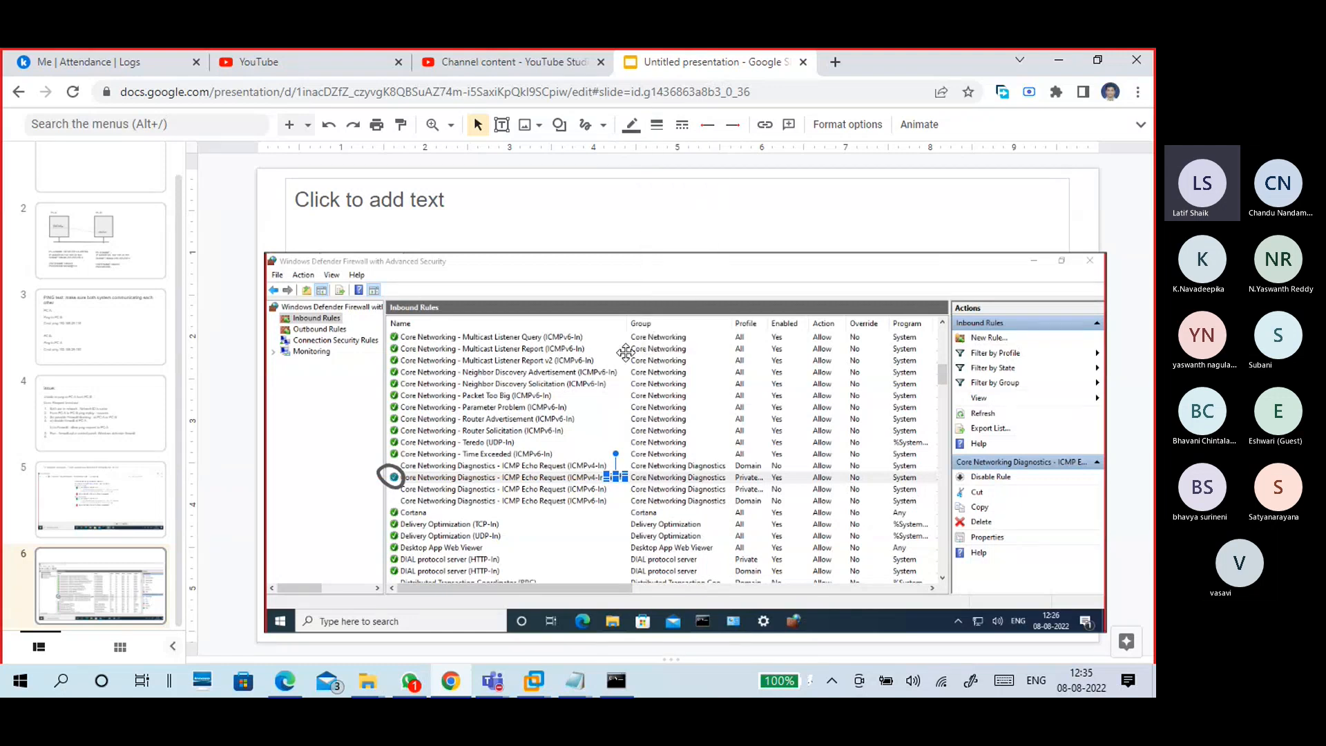
left_click(608, 257)
- Enter "To allow ping request in firewall -" in the empty text box above the Inbound Rules screenshot
left_click(444, 199)
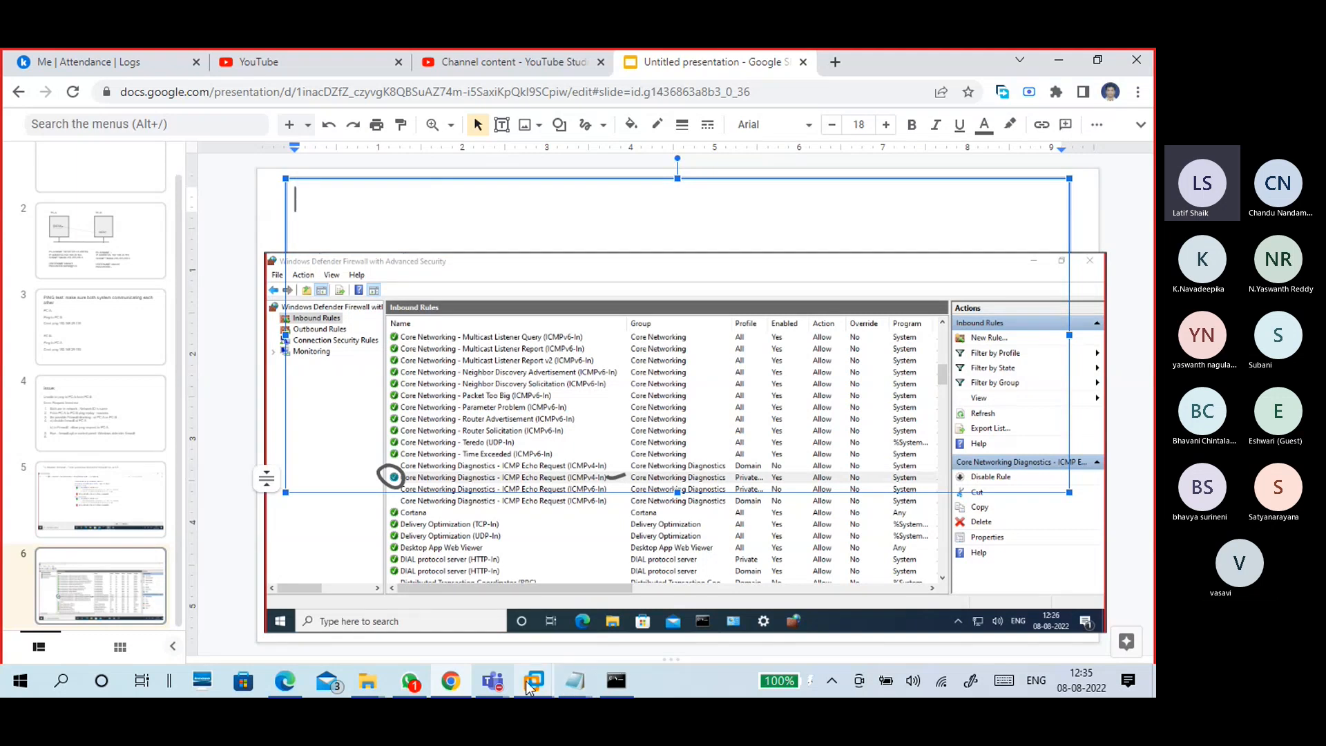
double_click(364, 201)
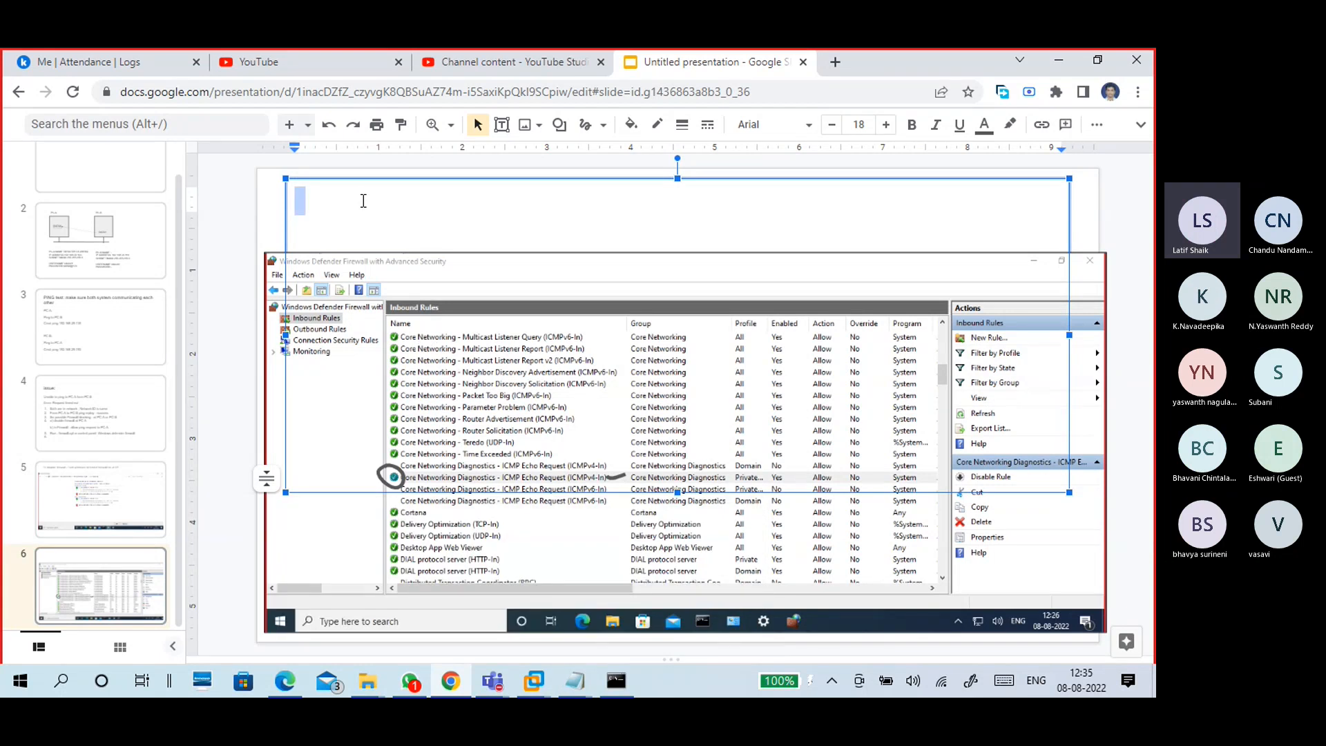
type("To allow ")
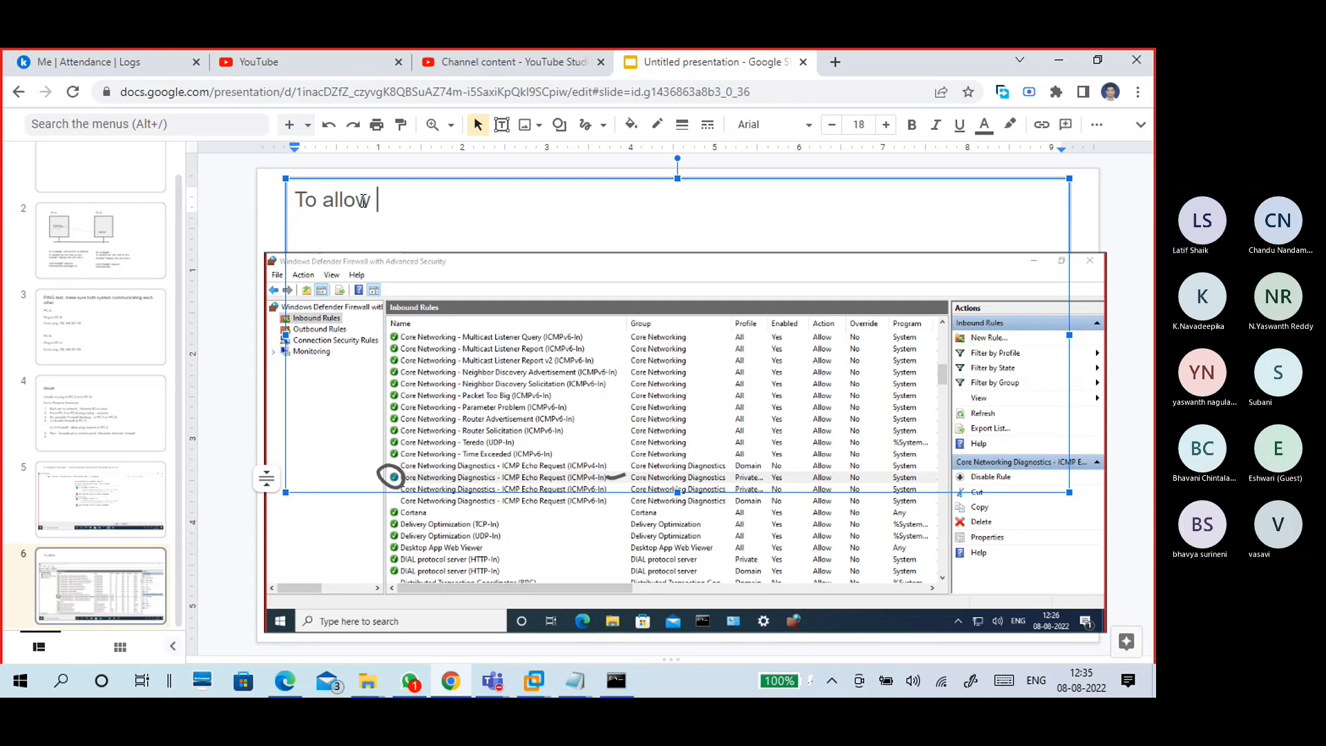
type("ping r")
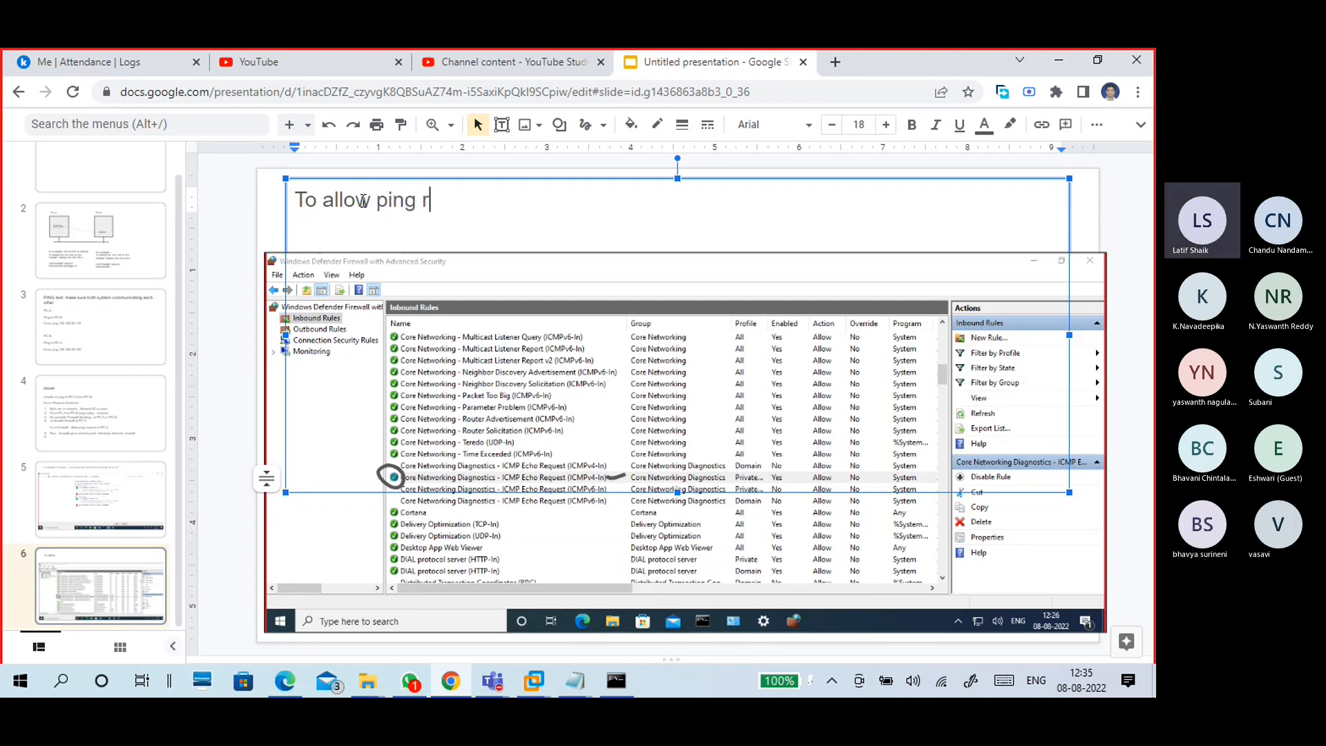
type("equest i")
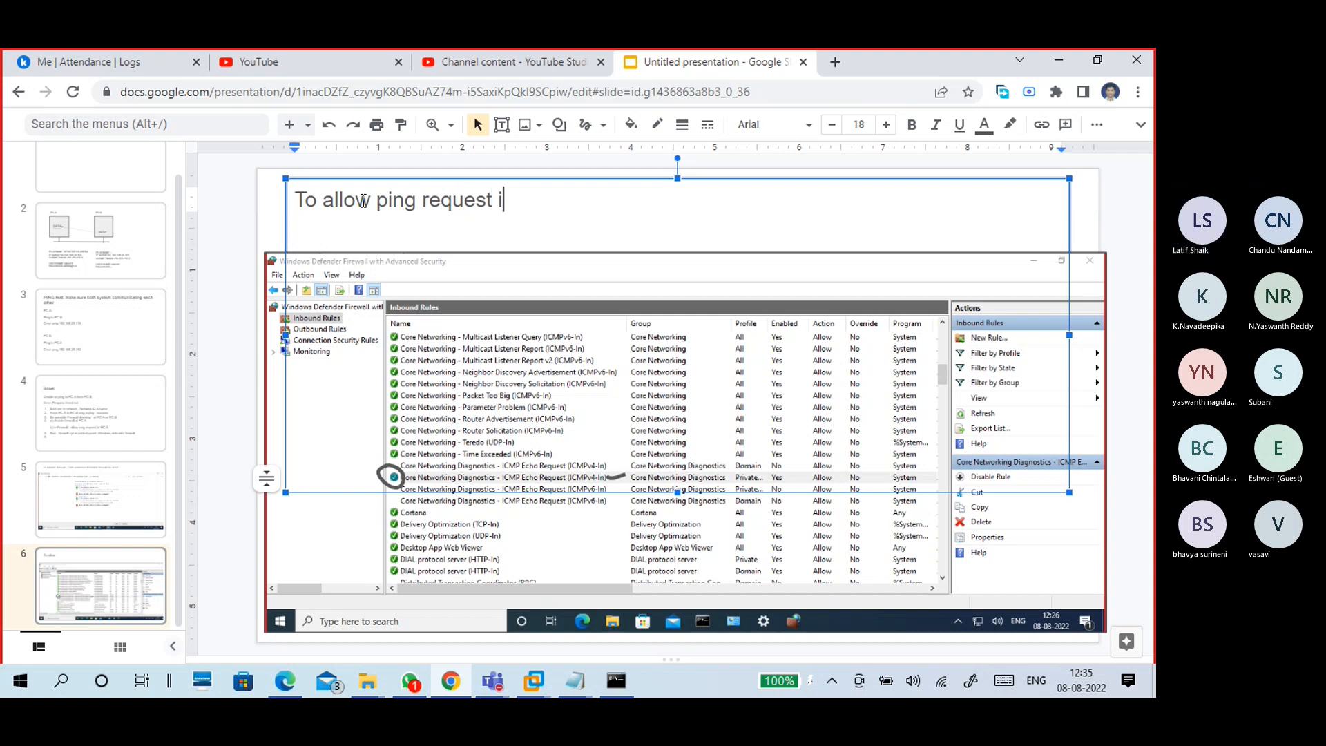
type("n firewall -")
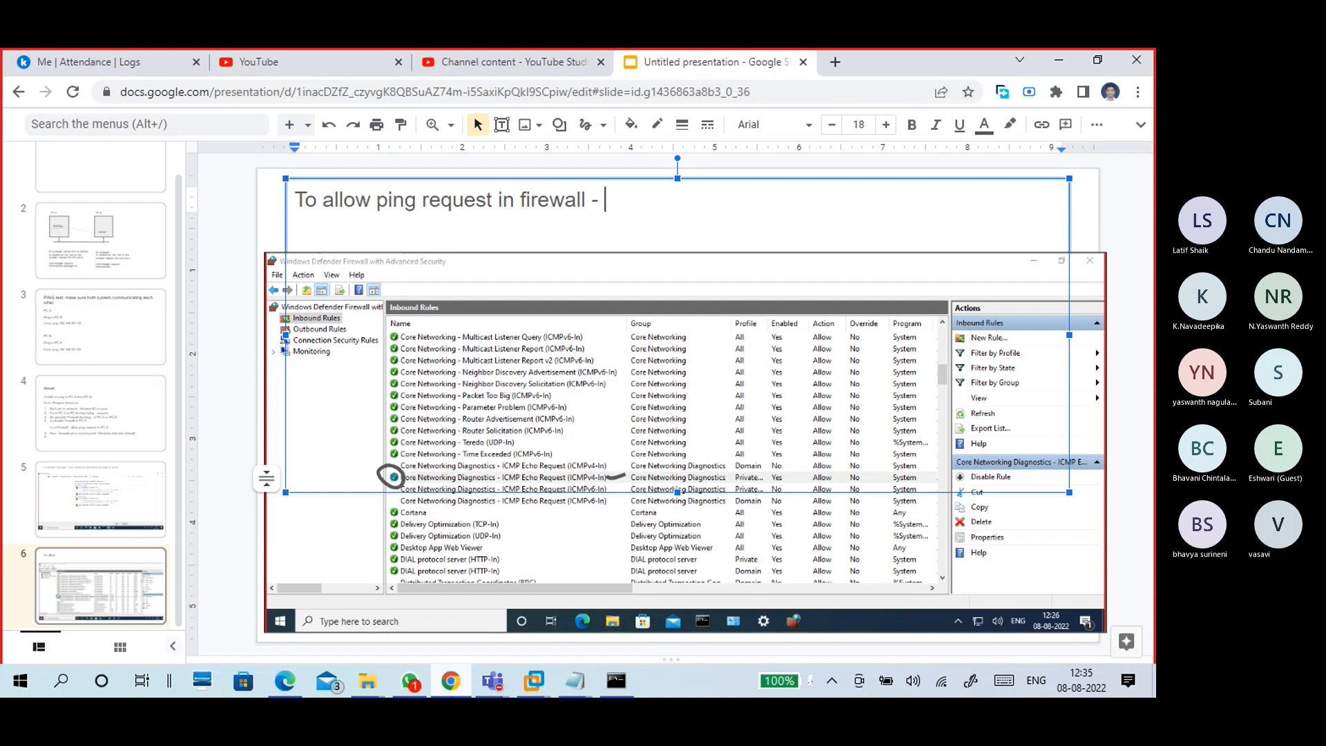
- Check the firewall option's name in the VMware virtual machine, and append "Advanced Setting -" to the slide's caption
left_click(544, 681)
left_click(586, 603)
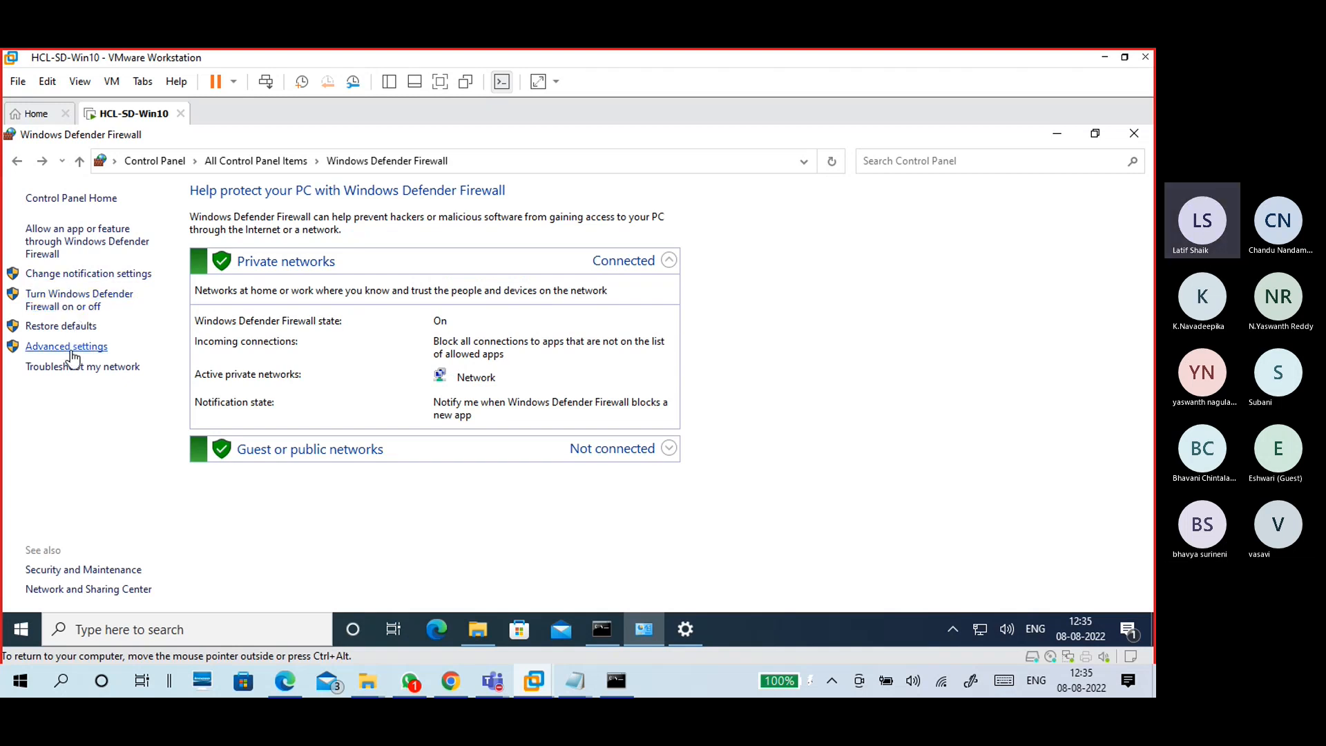
left_click(1104, 59)
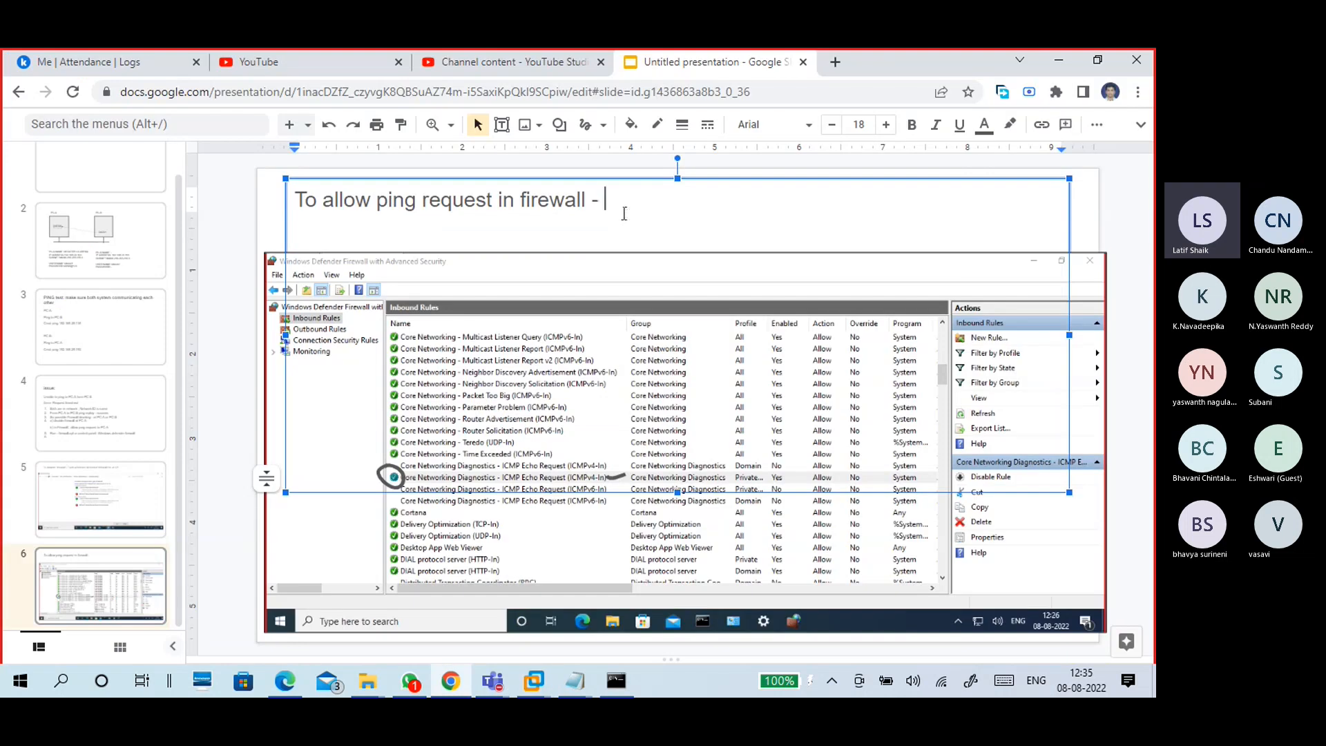
type("Advanced S")
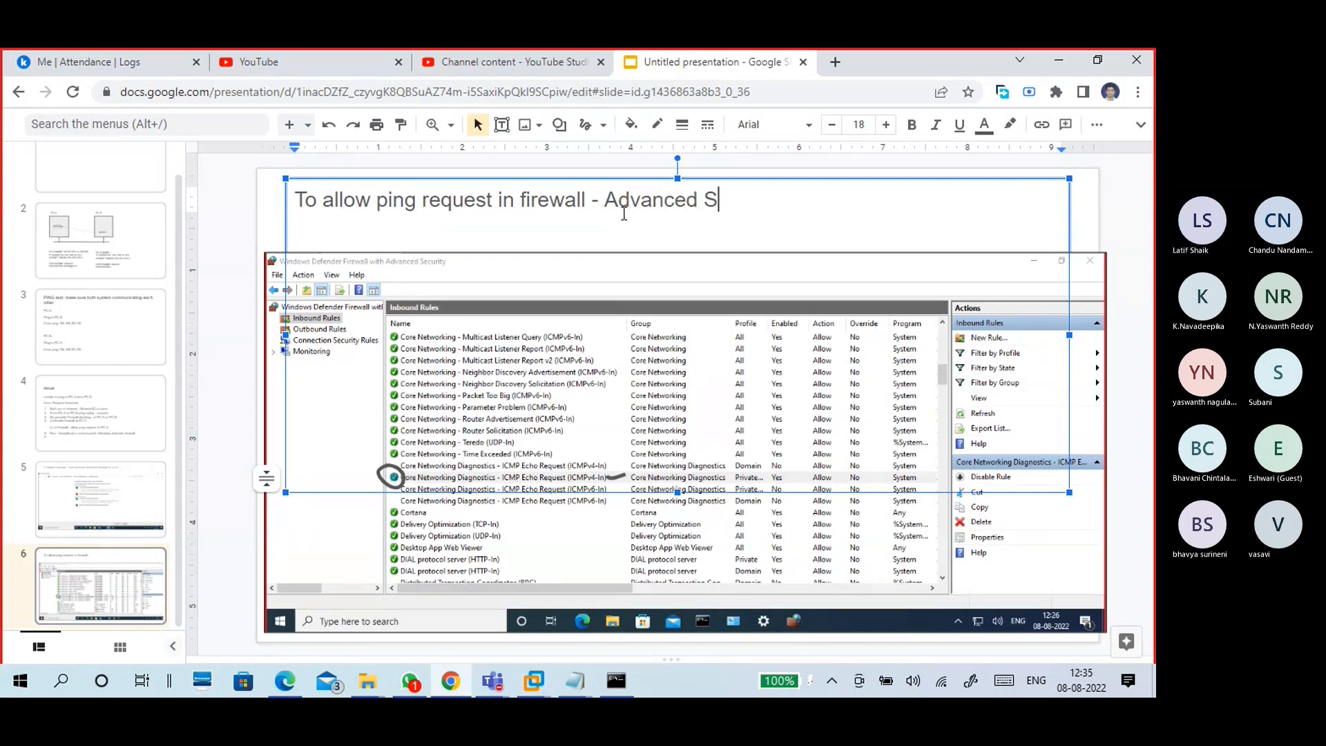
type("ettin")
type("- ")
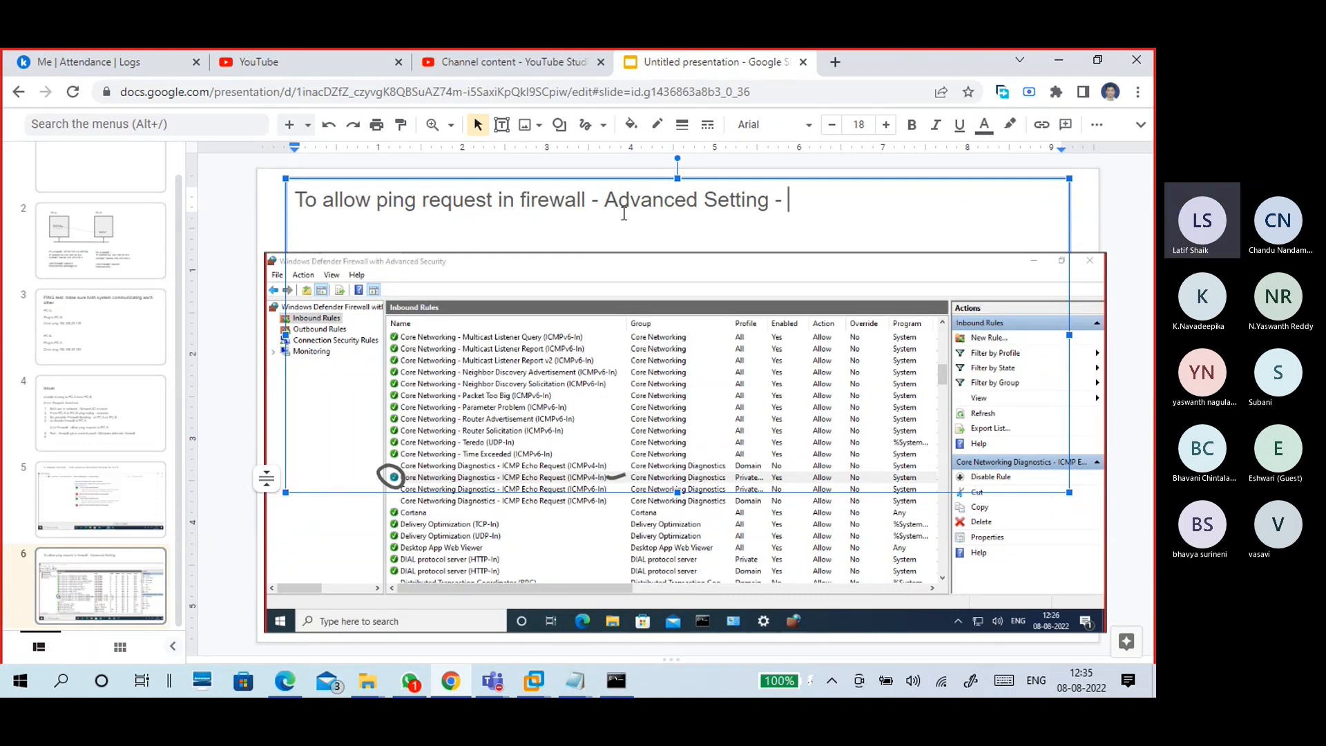
- Continue the caption with "search core networking diagnostics"
type("search core n")
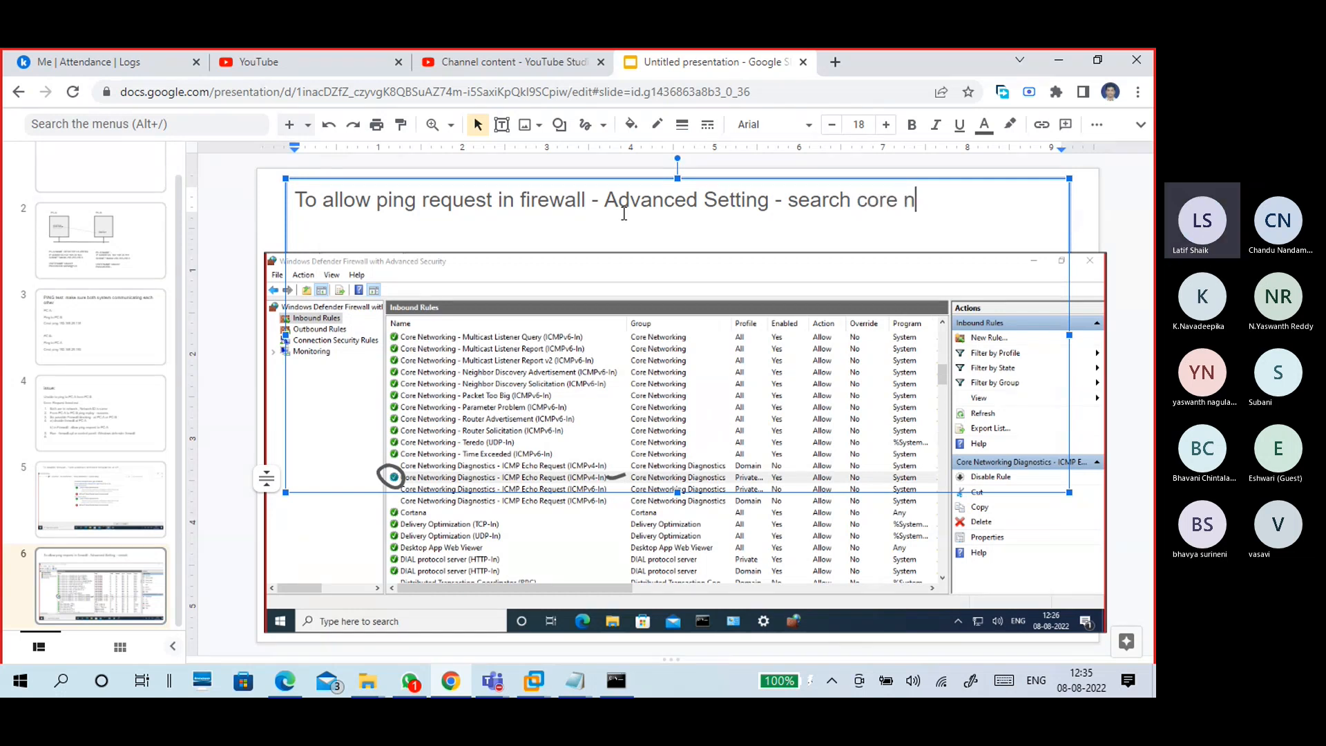
type("etworking dsi")
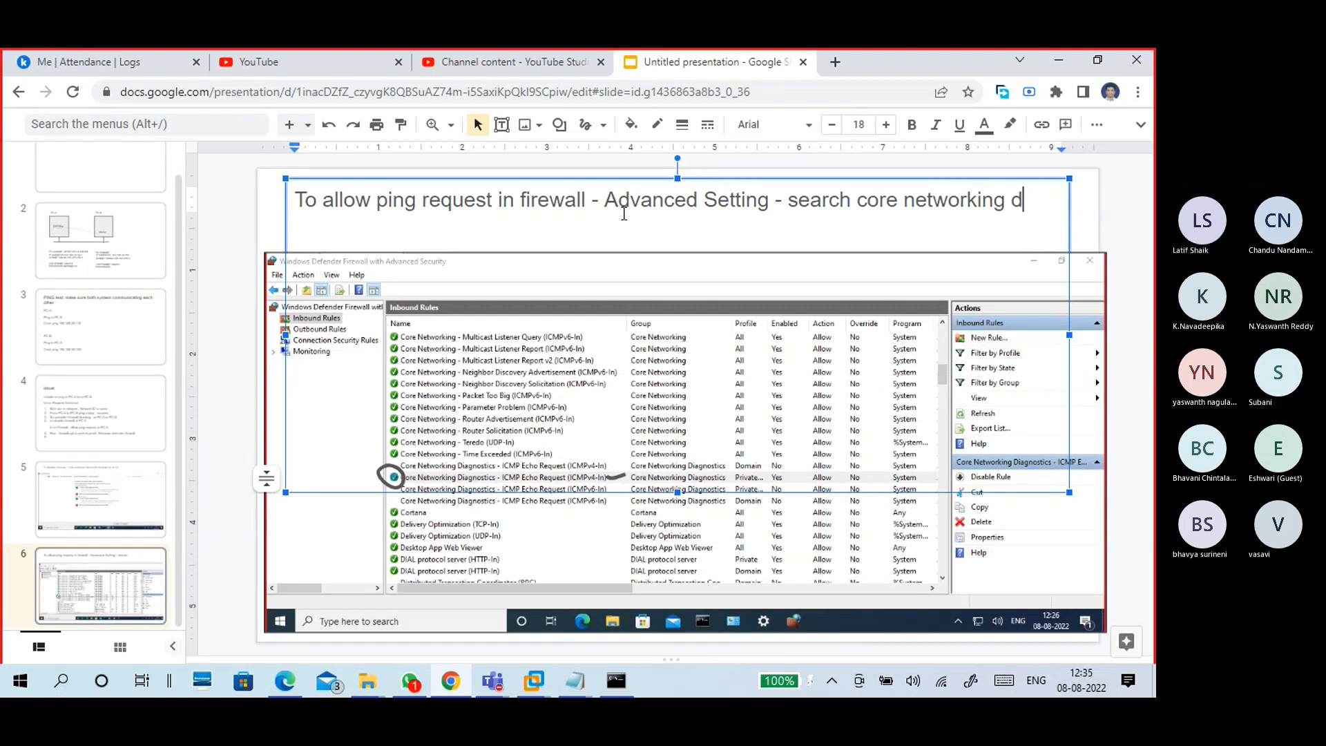
key("BackSpace")
key("BackSpace")
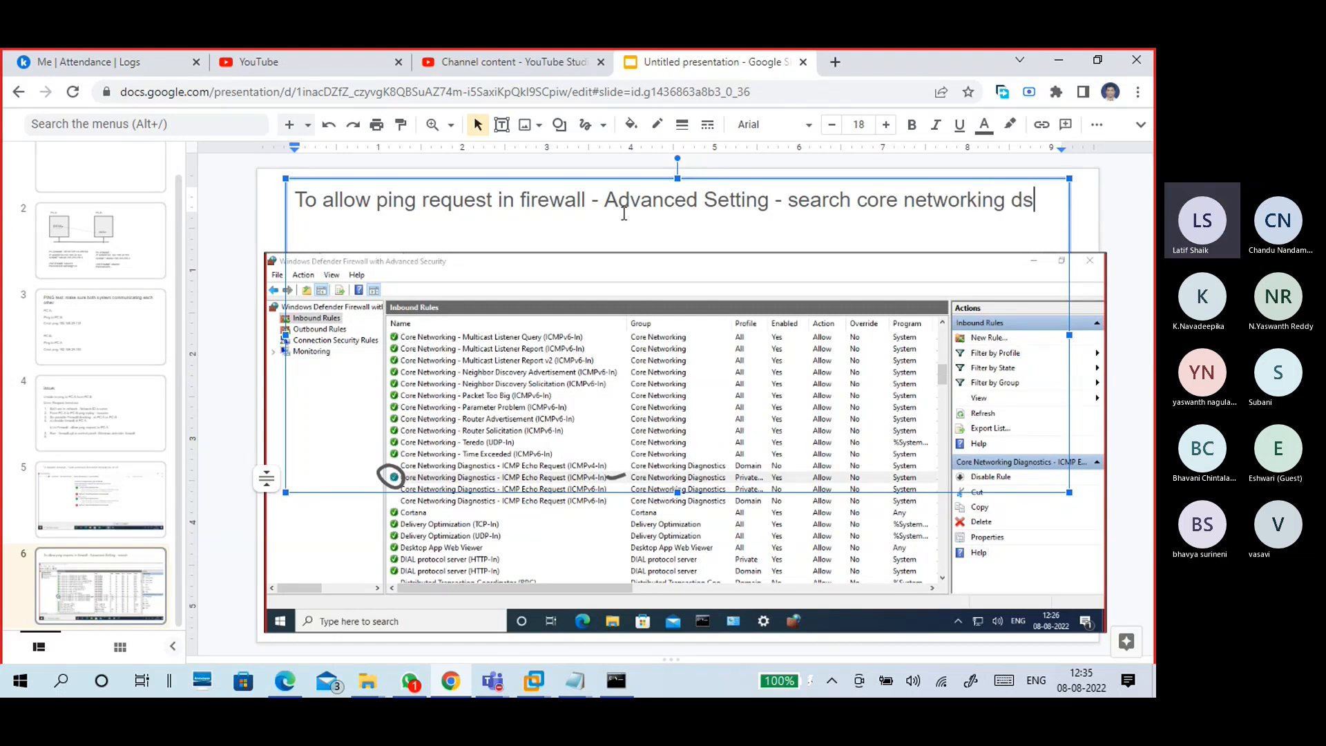
type("ia")
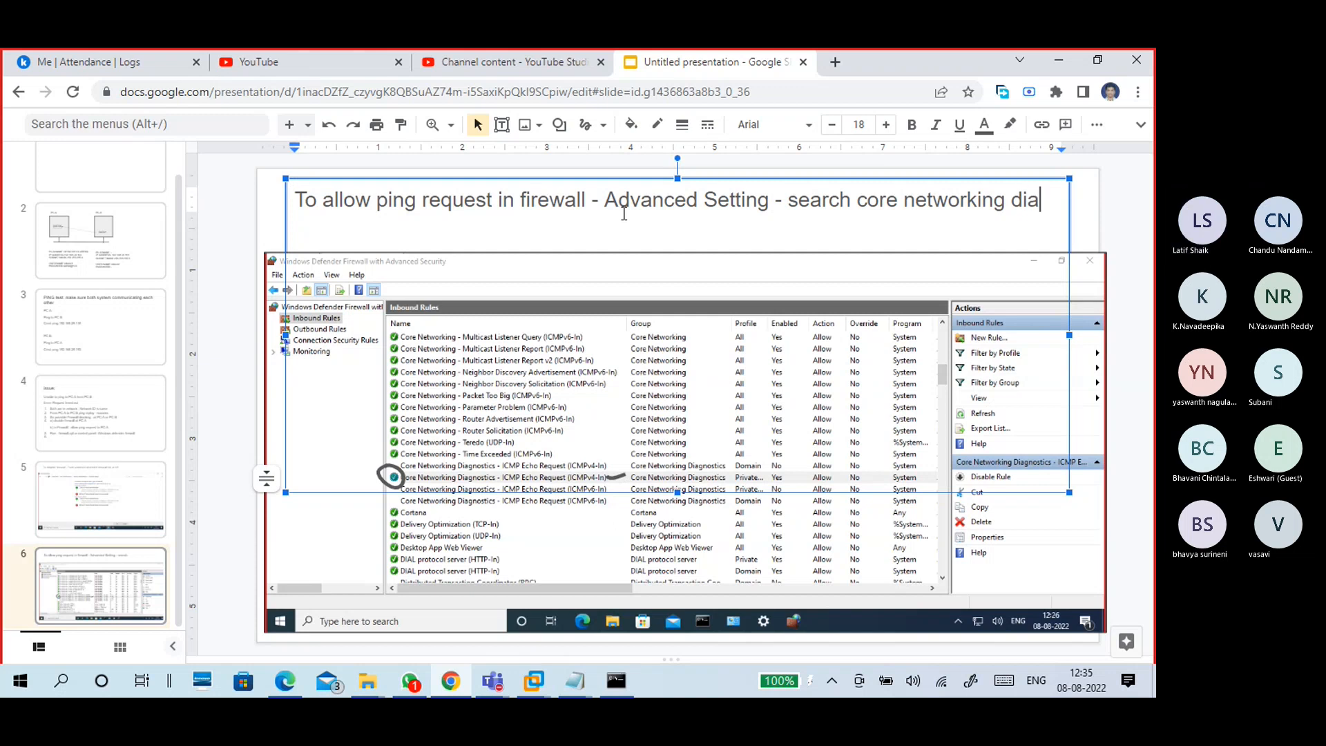
type("gn")
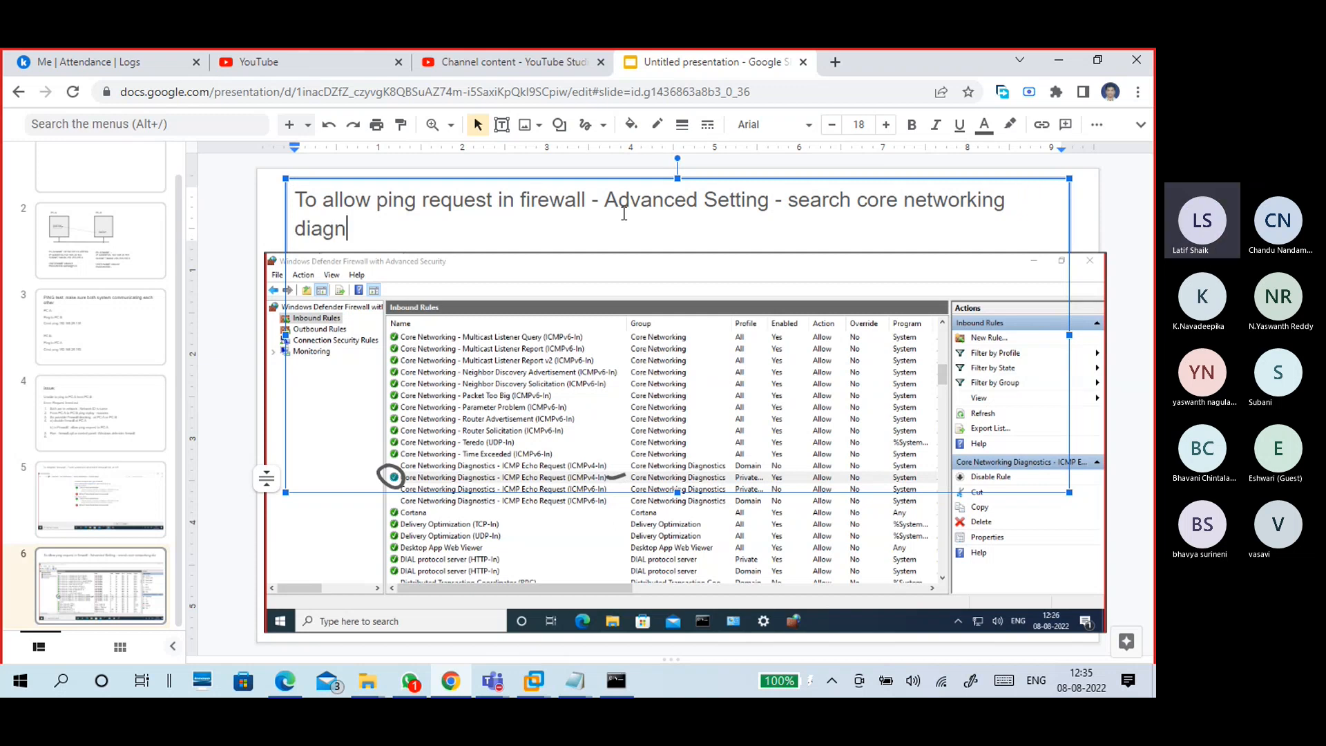
type("o")
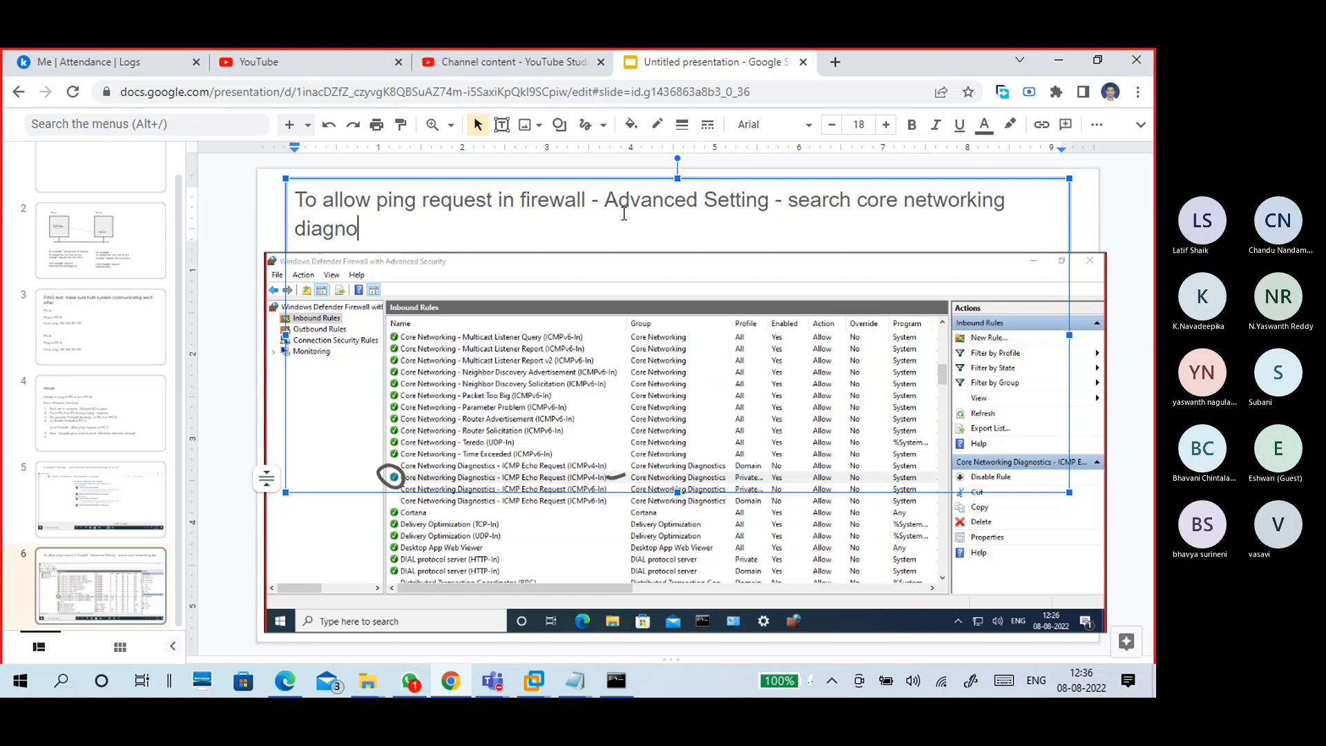
type("stics")
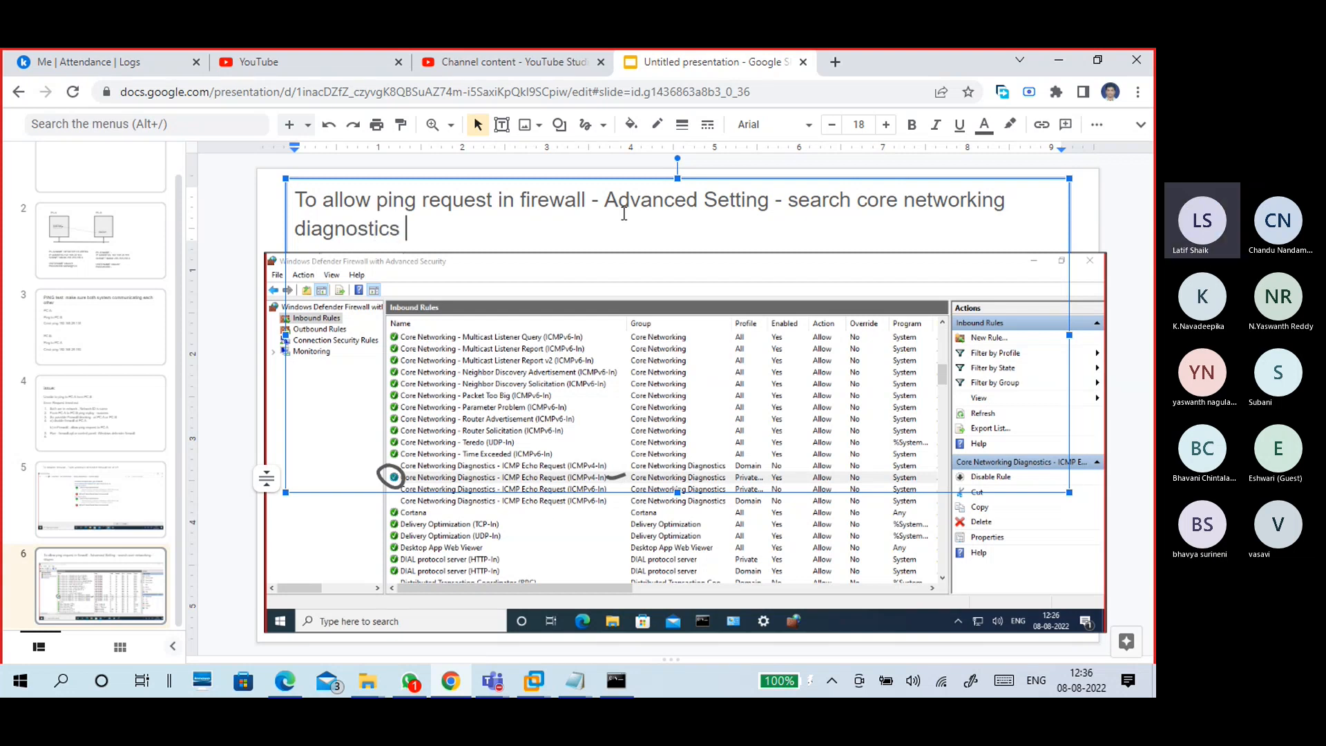
- Add the rule name "- icmp echo request(ICMPv4-in)" to the end of the caption
type(" - icpm")
key("BackSpace")
key("BackSpace")
type("mp")
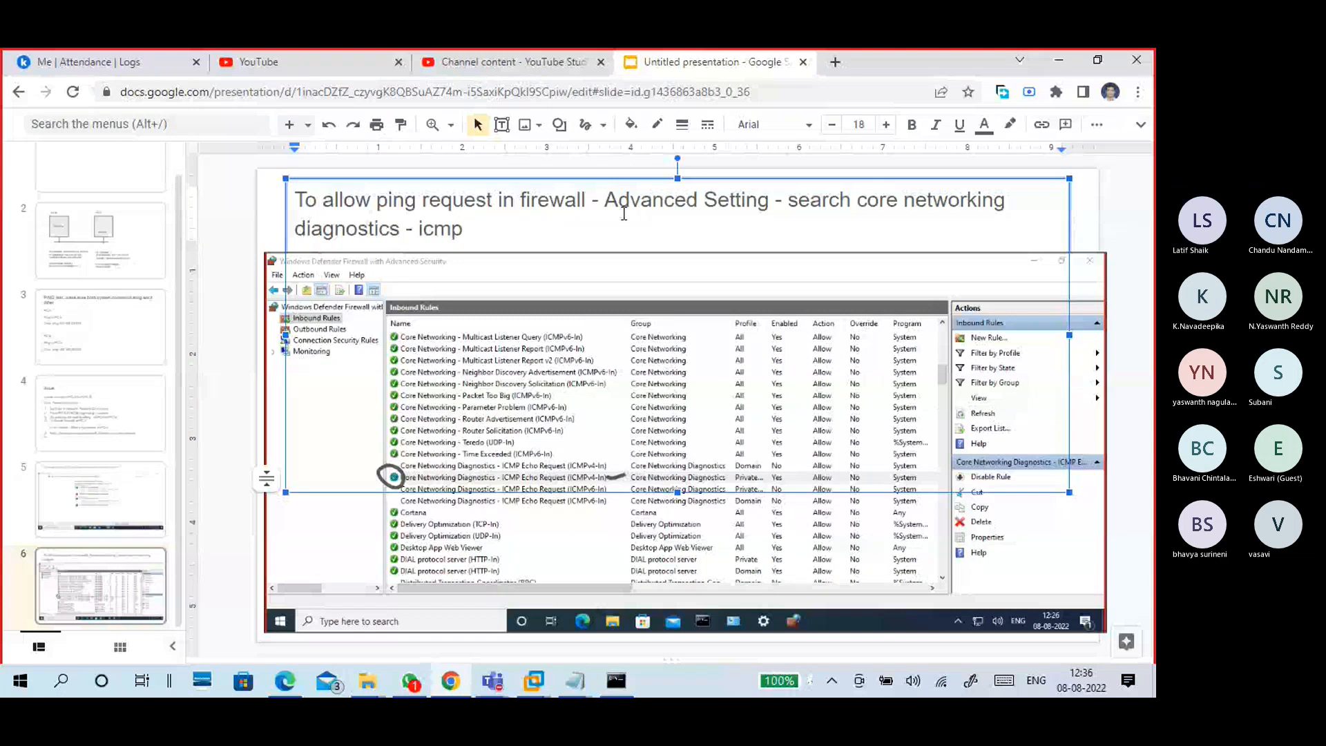
type(" echo ")
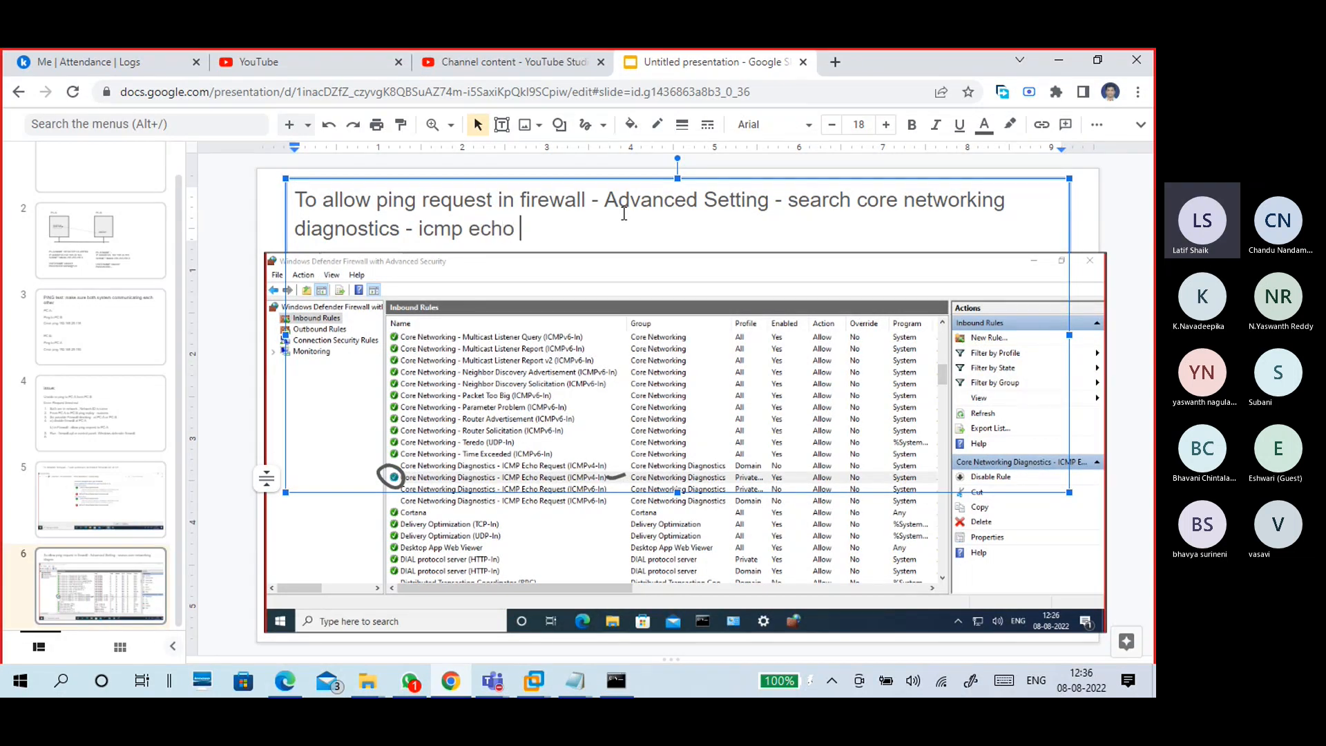
type("request(")
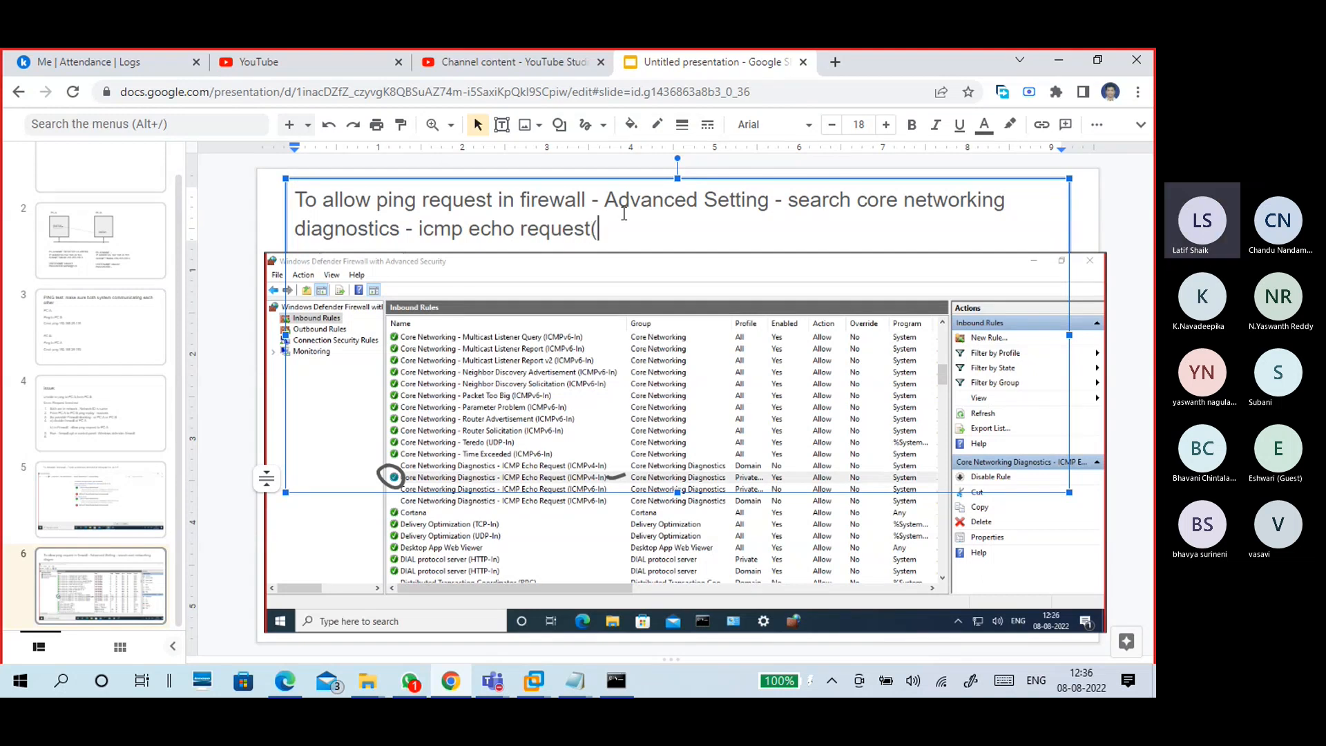
type("ICMPv4-in) ")
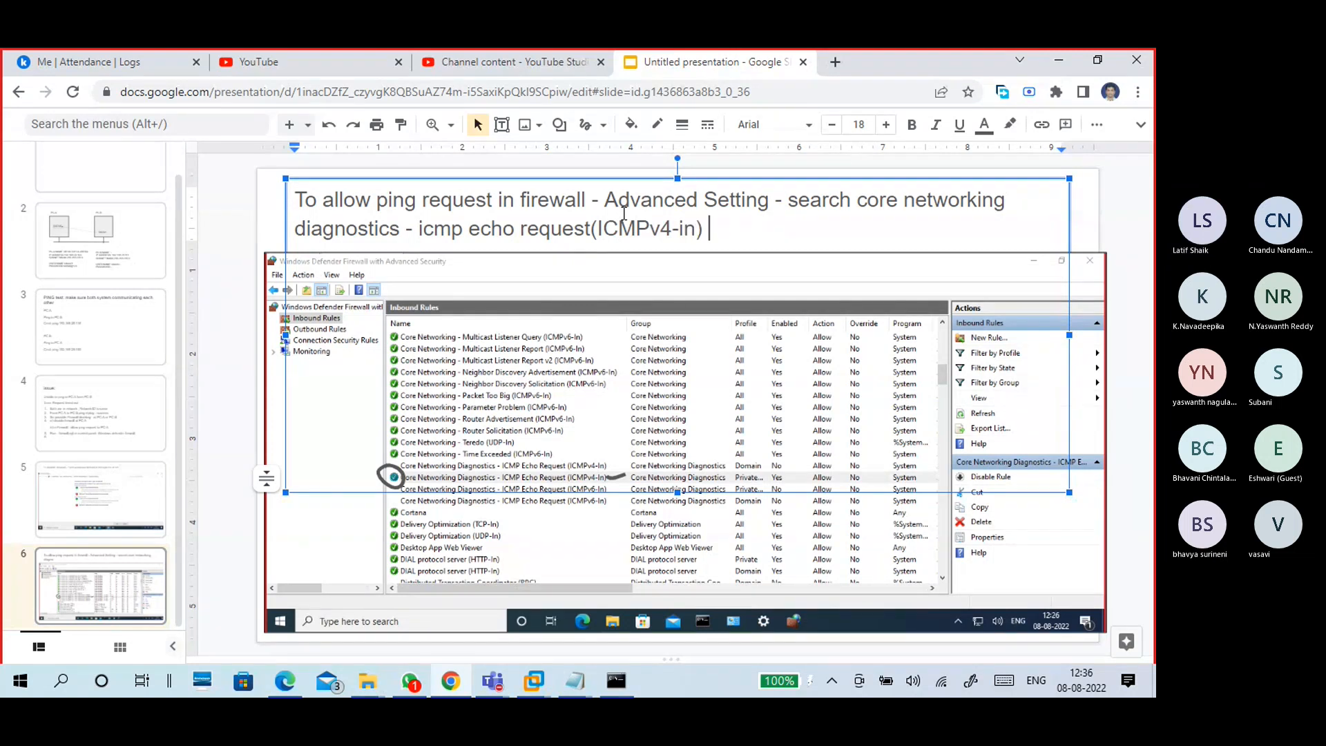
- Append "- right click - enable rule -" to the caption, deleting the extra word "allow" entered after it
type("- righ")
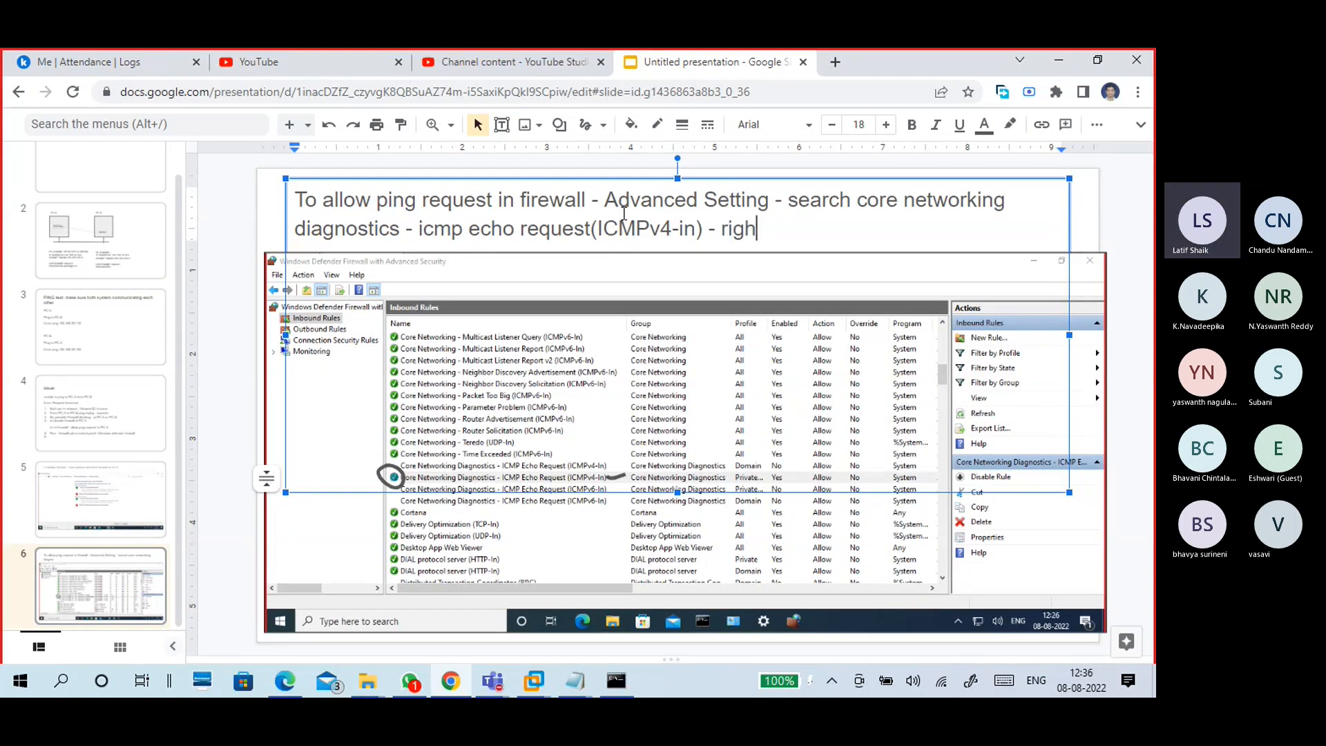
type("t clic")
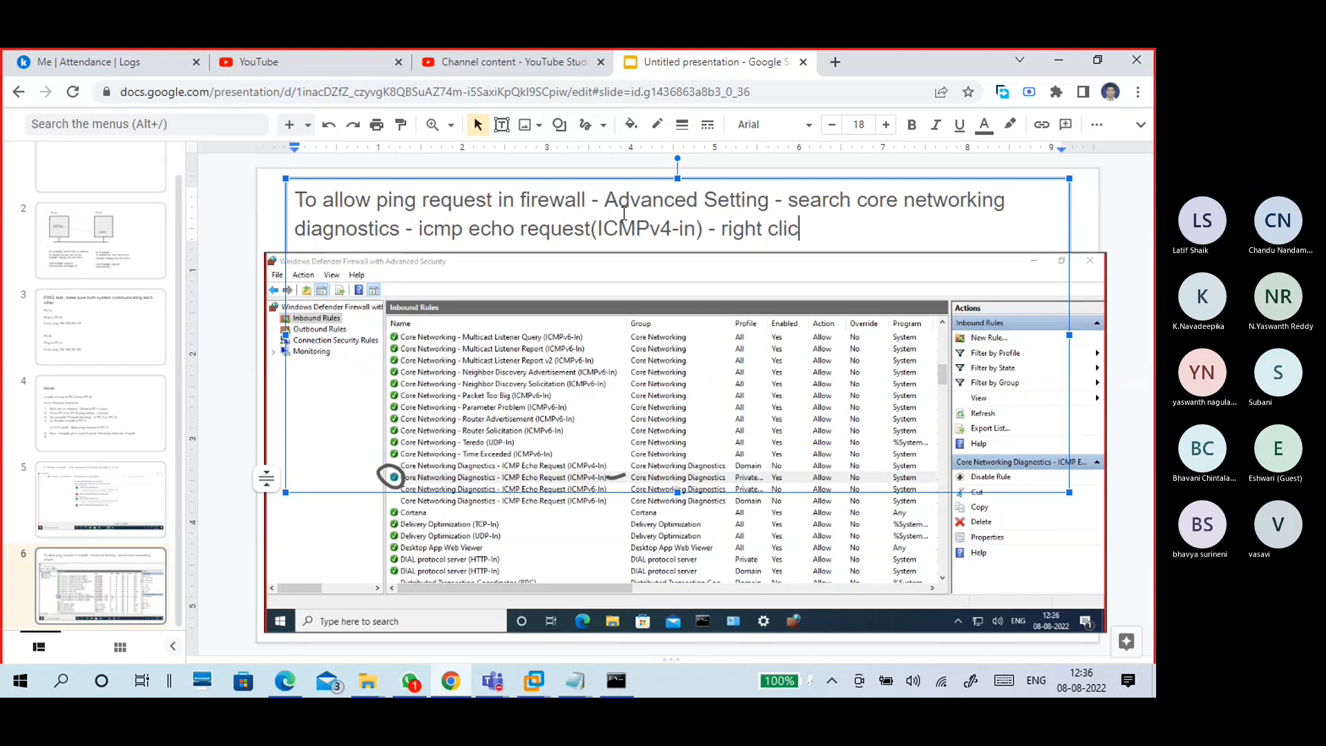
type("k - ena")
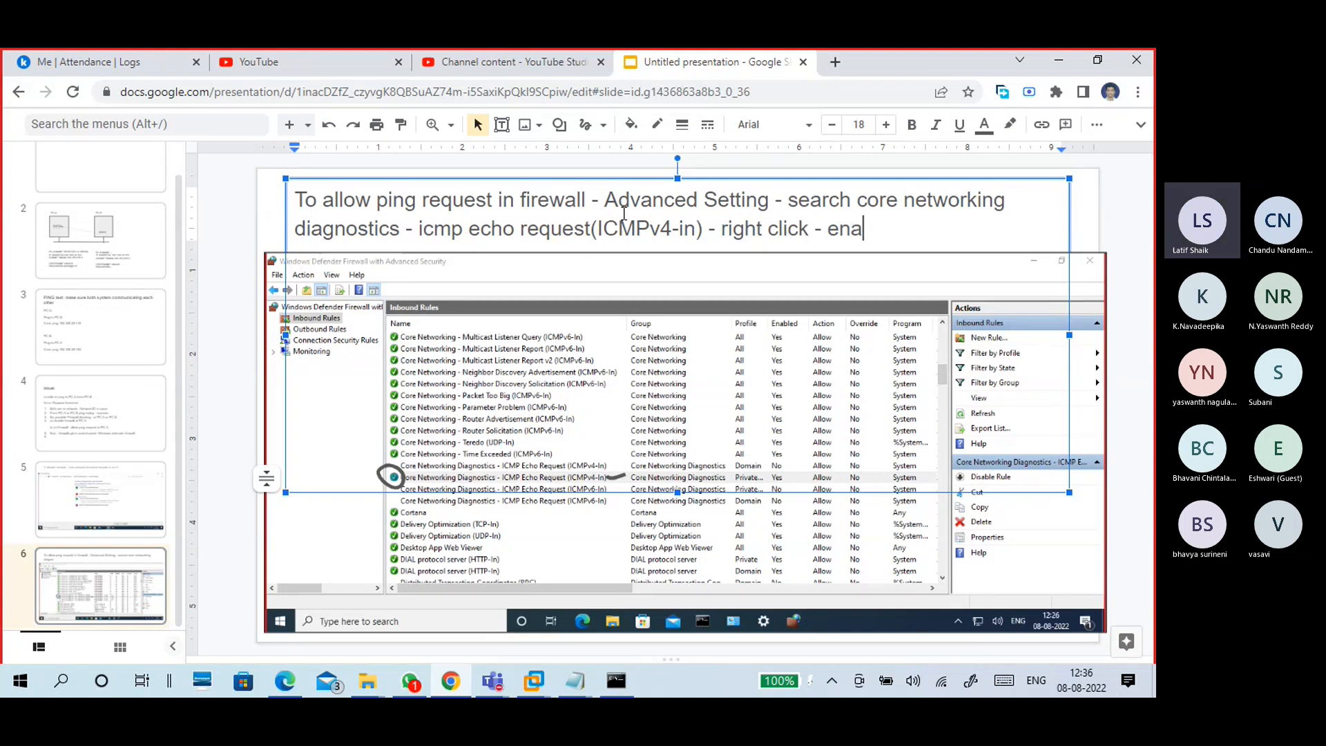
type("ble ")
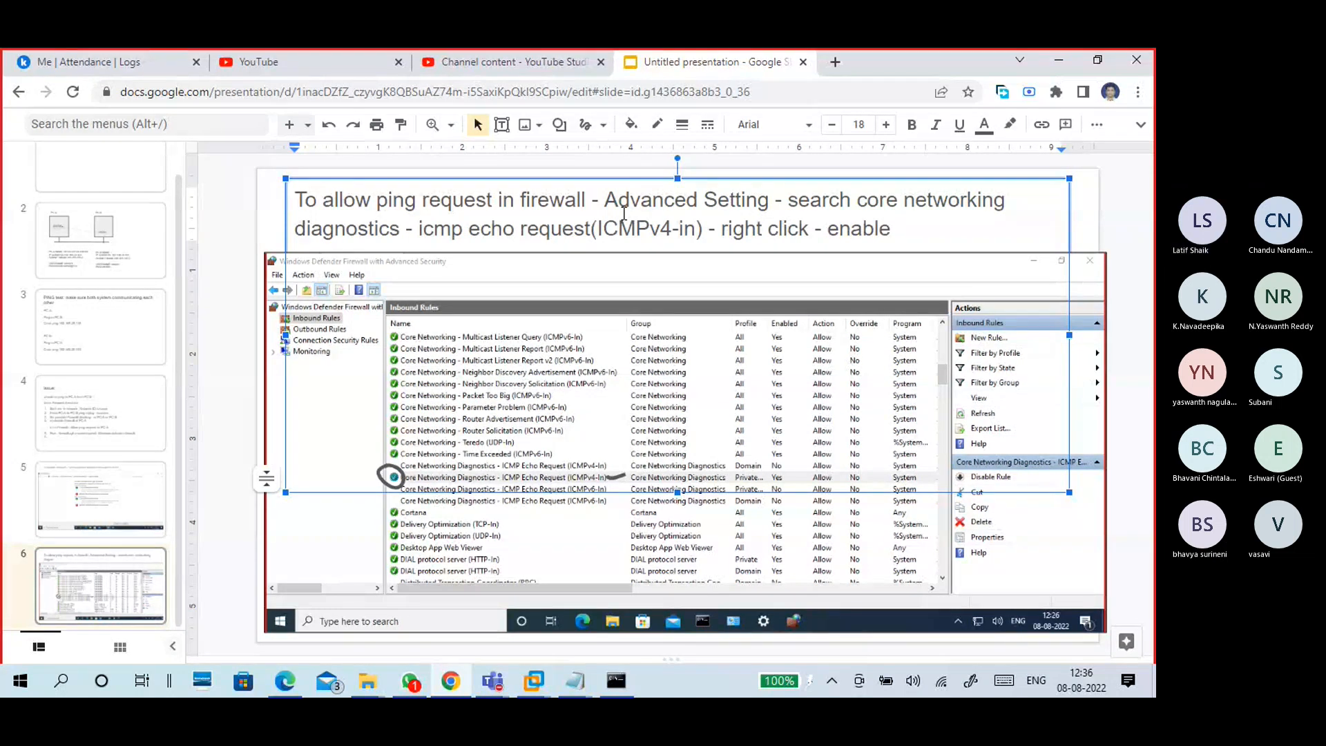
type("rule - all")
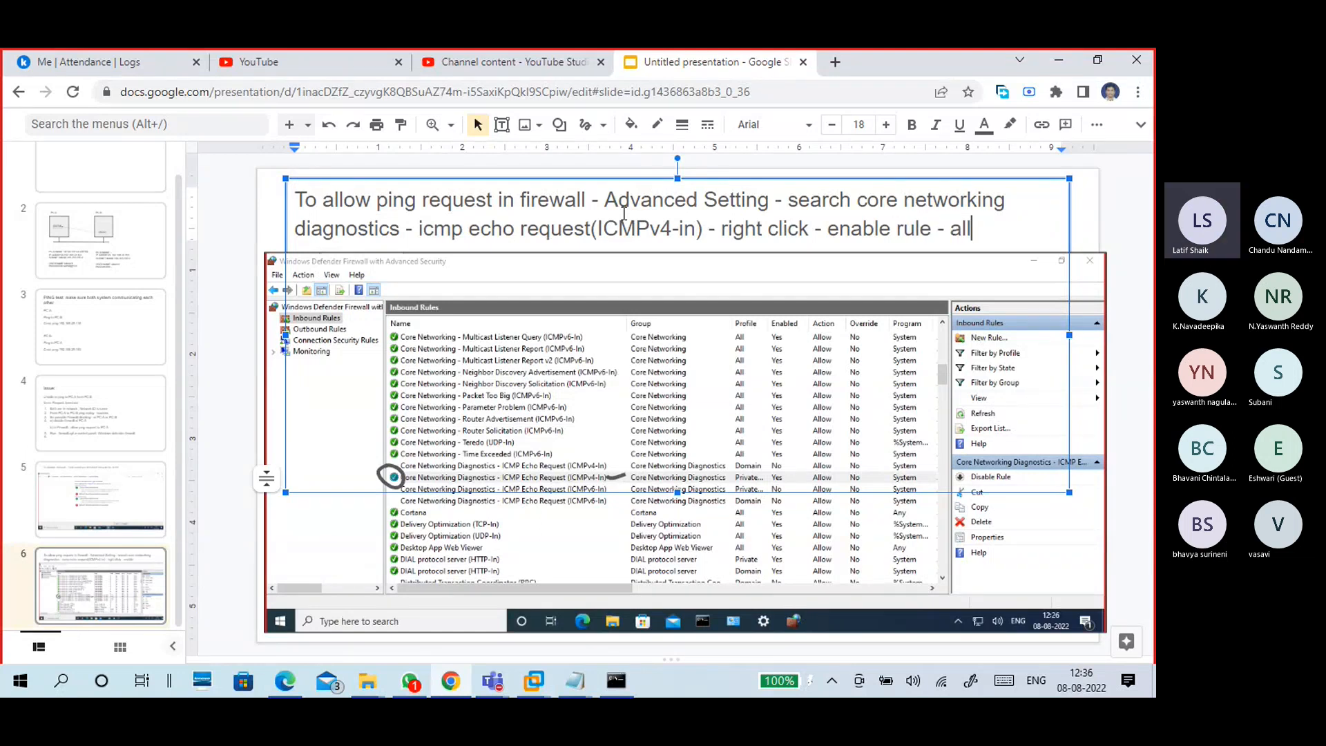
type("ow")
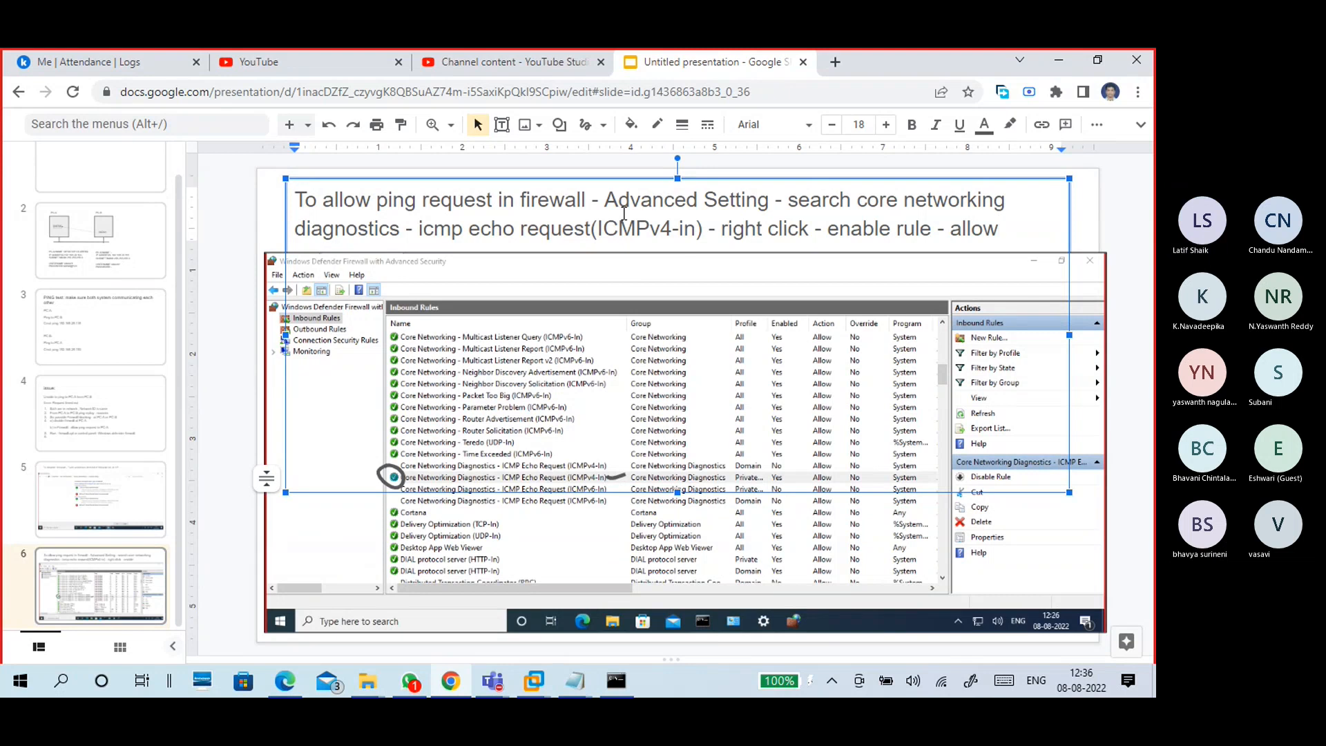
key("BackSpace")
key("BackSpace")
key("BackSpace")
key("BackSpace")
key("BackSpace")
key("BackSpace")
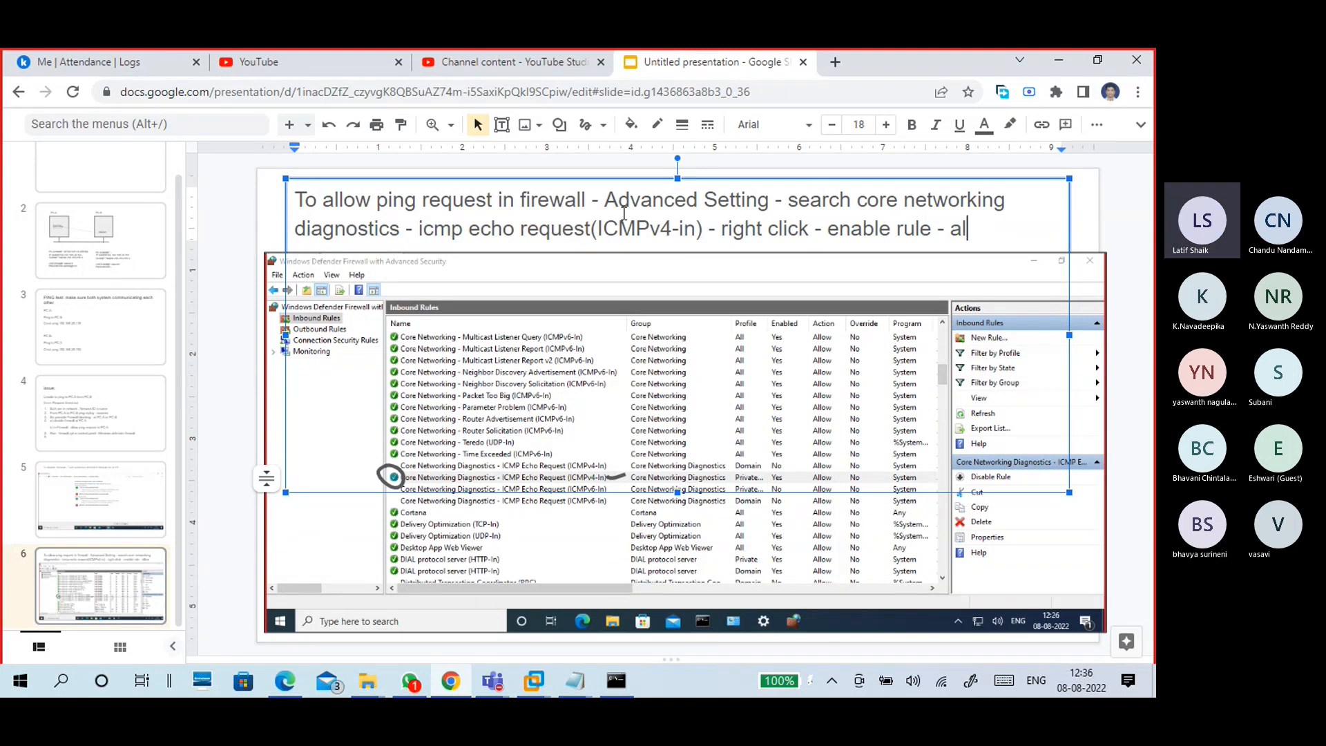
- Remove the leftover text after "enable rule" in the caption, and insert "Inbound rules" before "search core networking diagnostics"
key("BackSpace")
left_click(271, 221)
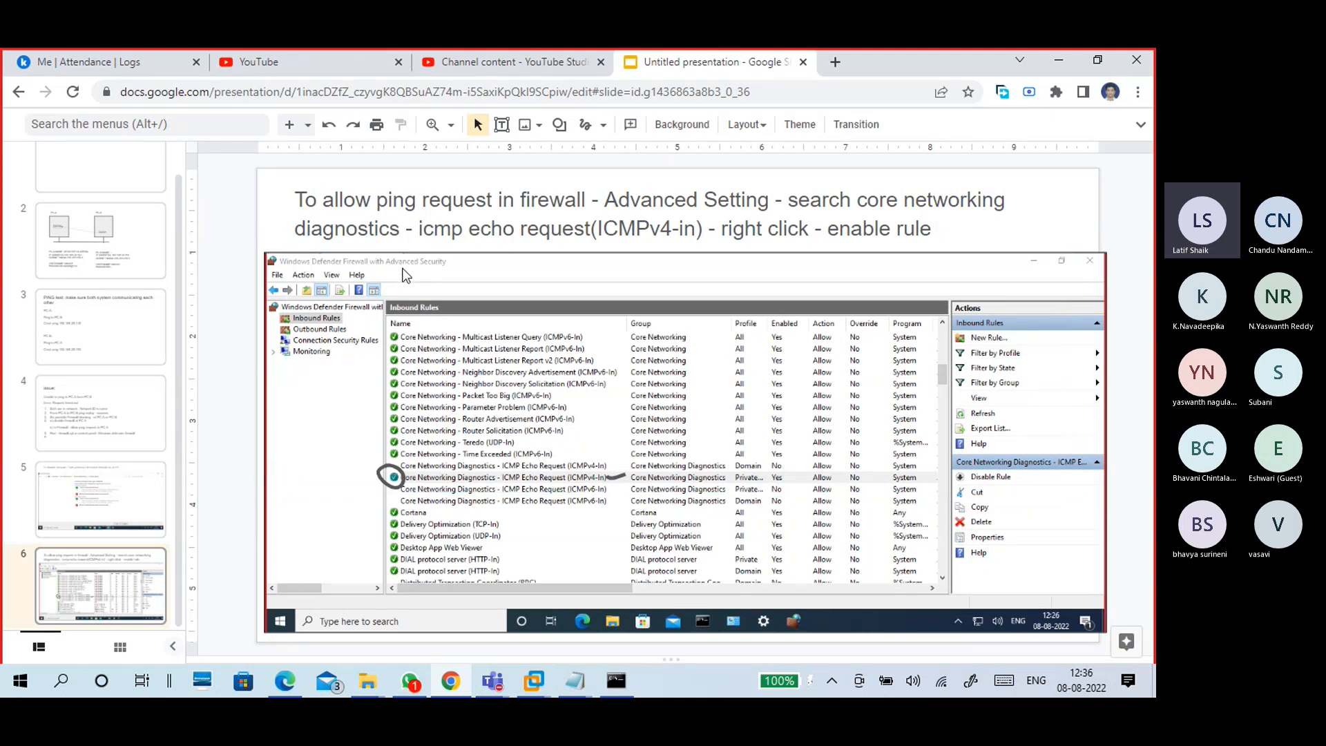
left_click(789, 208)
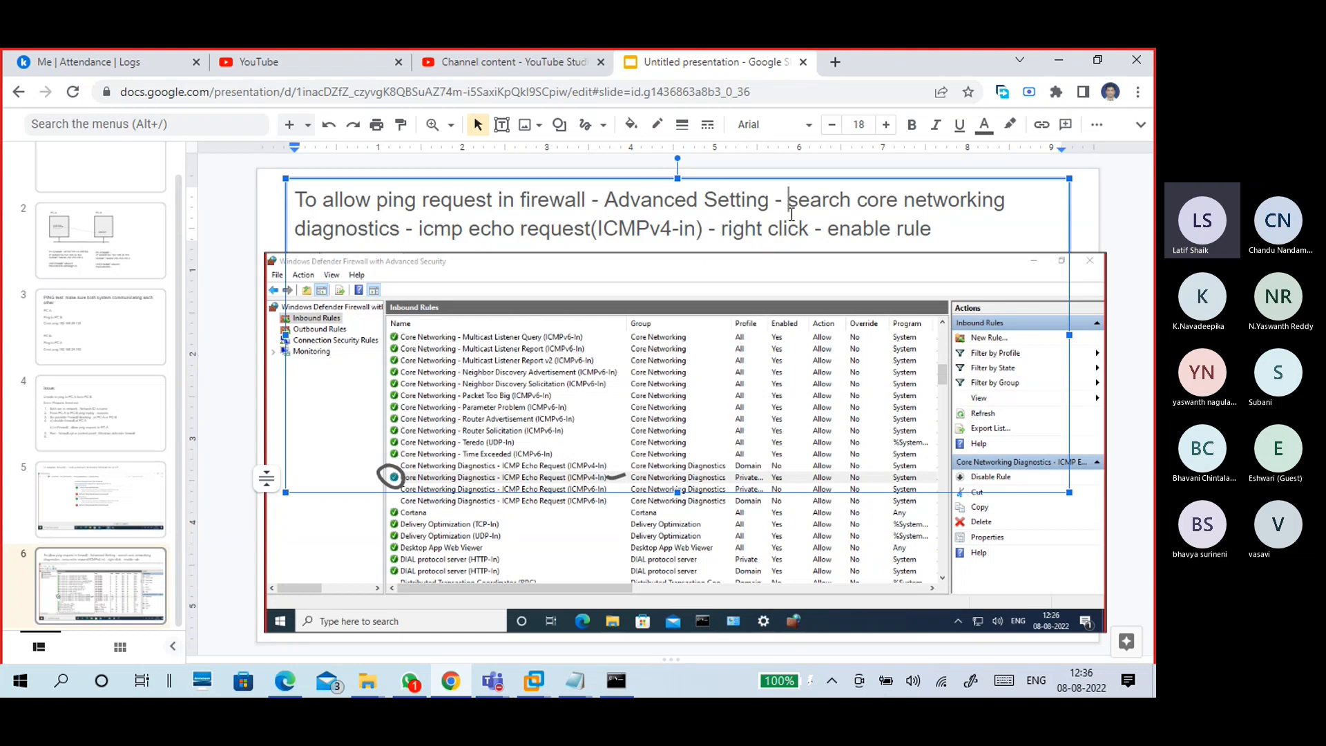
type("Inb")
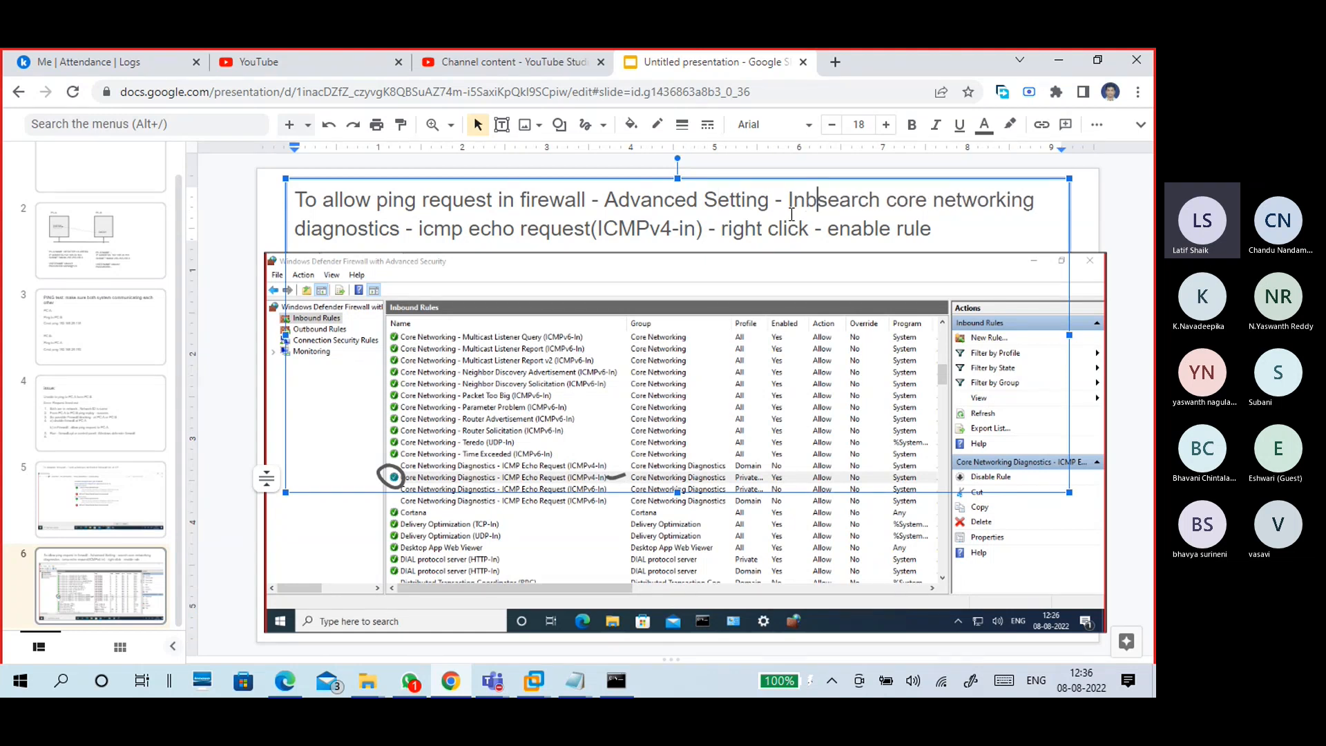
type("p")
key("BackSpace")
type("oun")
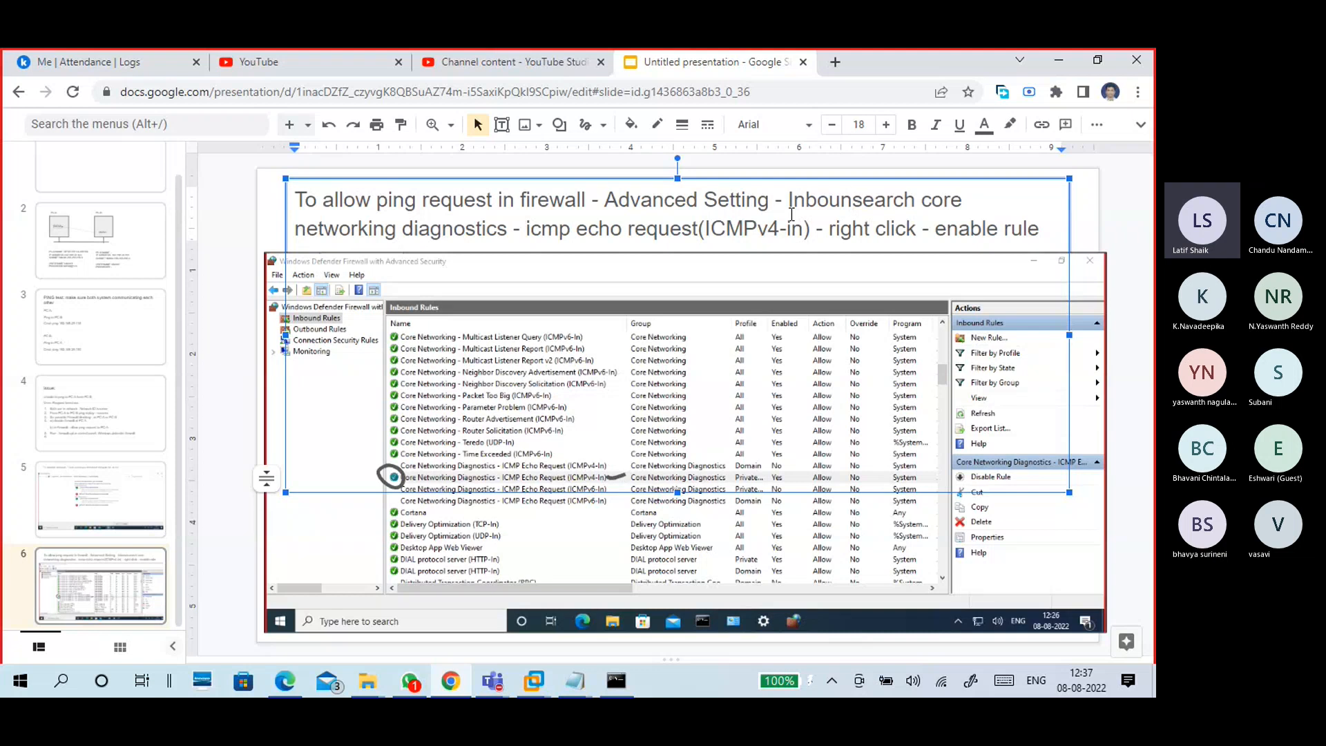
type("d r")
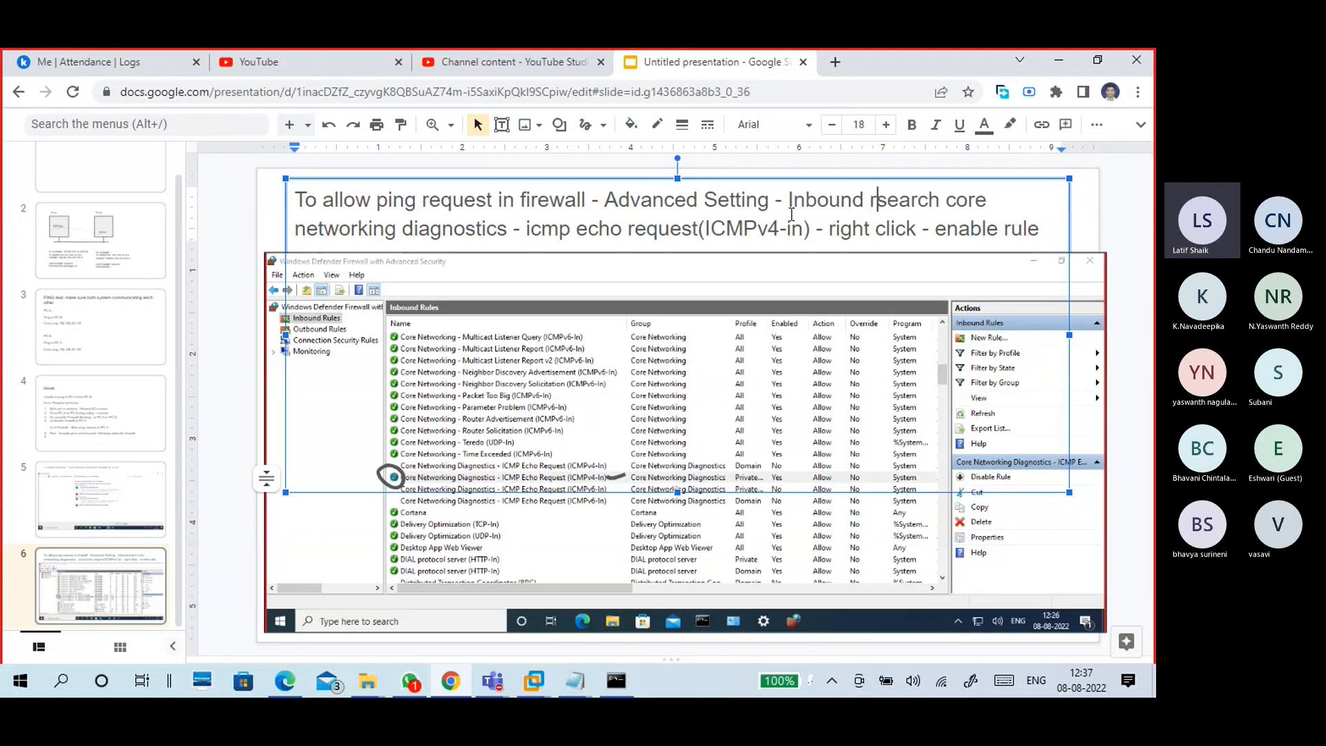
type("ules")
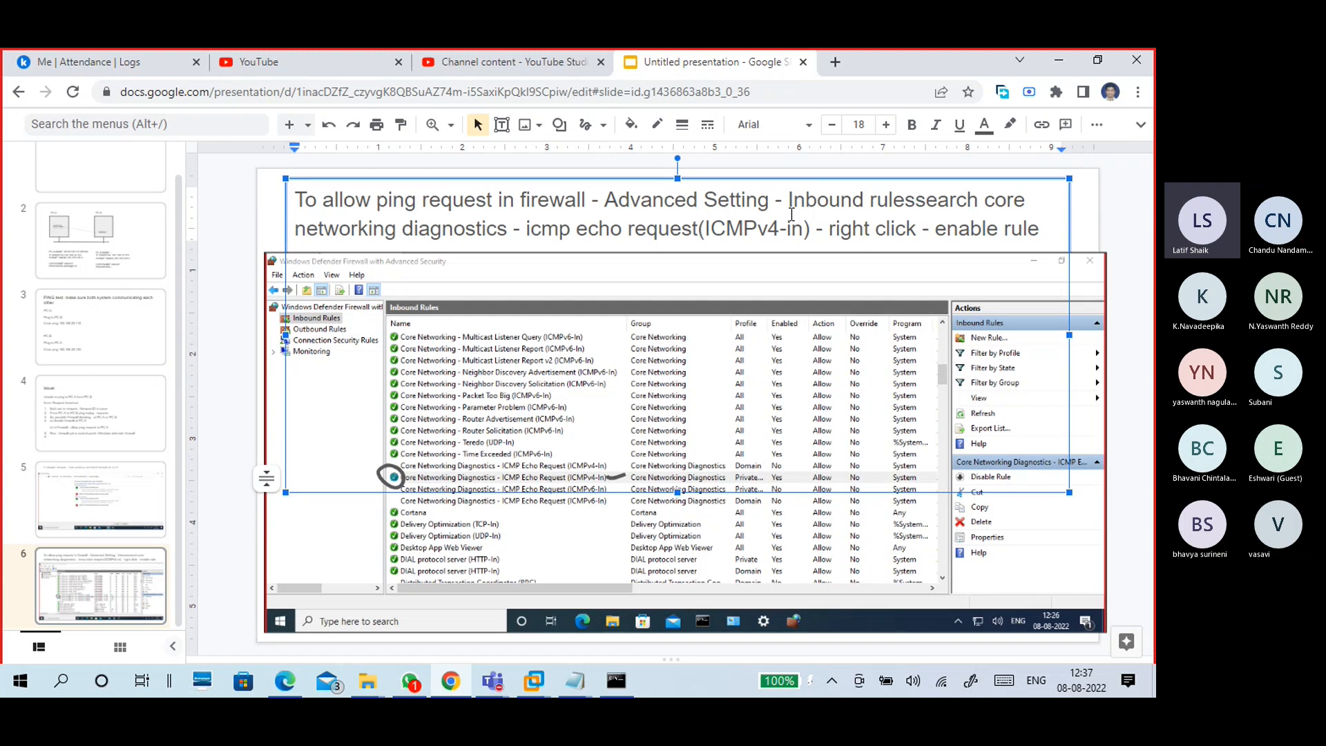
- Capitalize "Rules" in the caption's inserted text and separate it from "search" with " - "
key("Left")
key("Left")
key("Left")
key("Left")
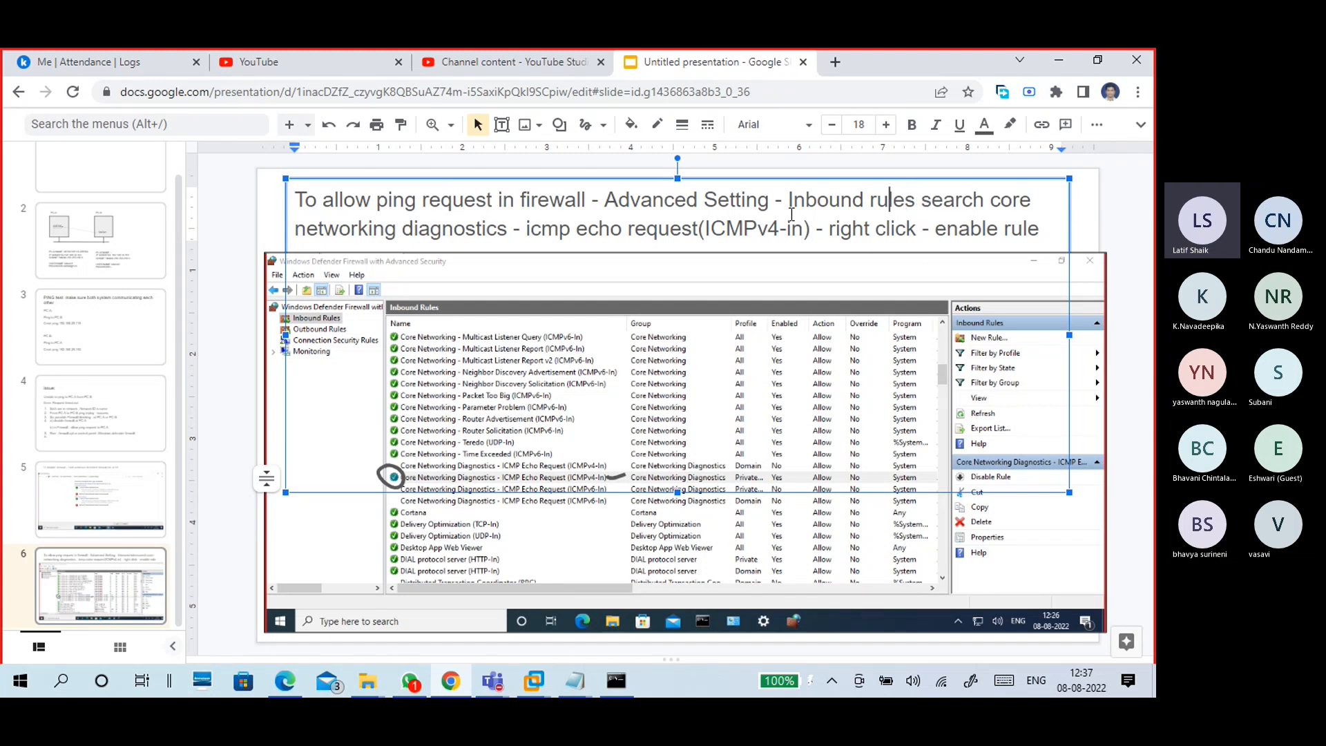
key("BackSpace")
key("BackSpace")
type("Ru")
key("Right")
key("Right")
key("Right")
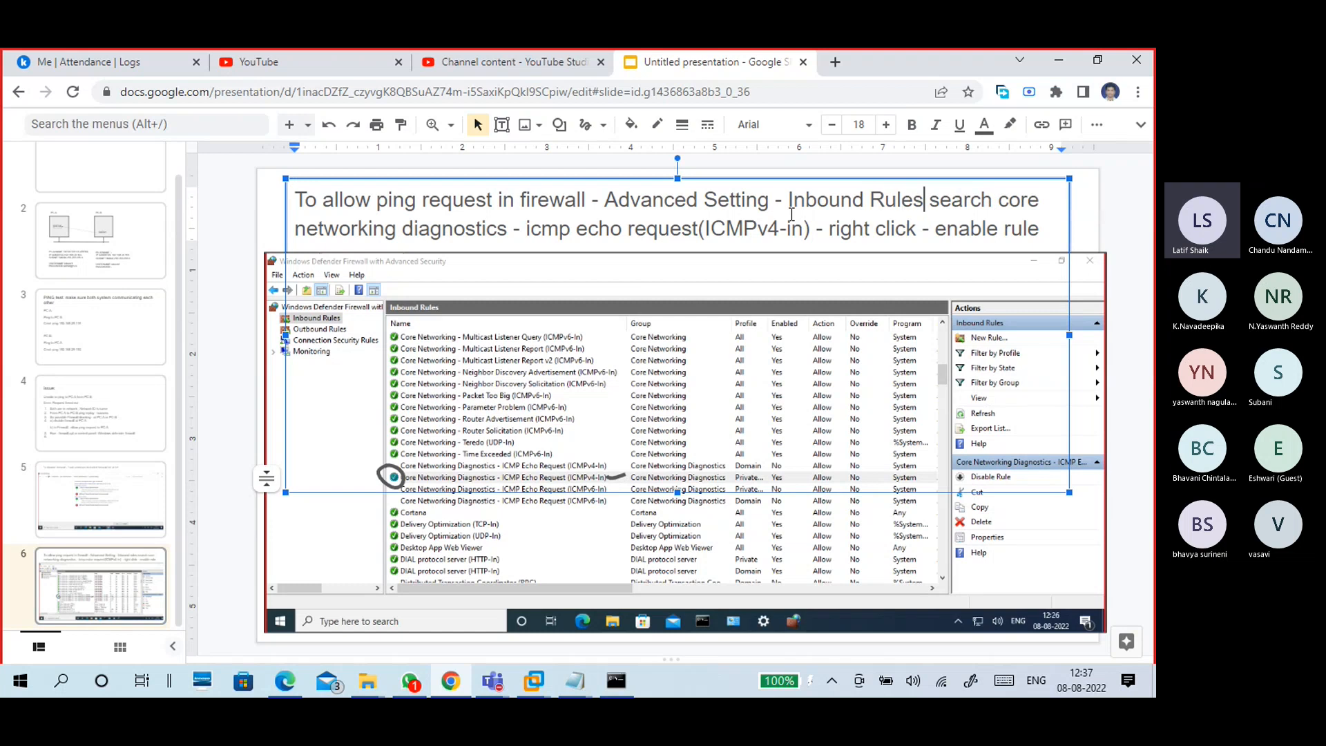
type("-")
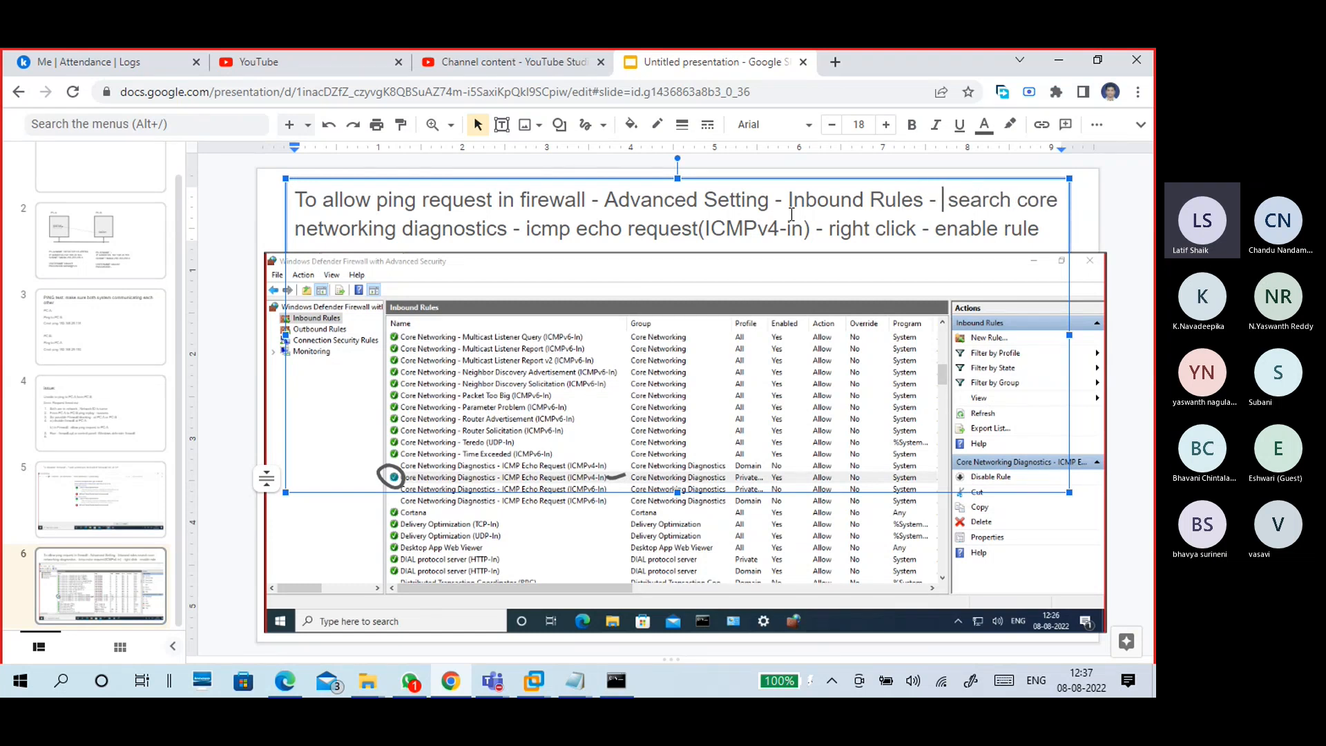
key("BackSpace")
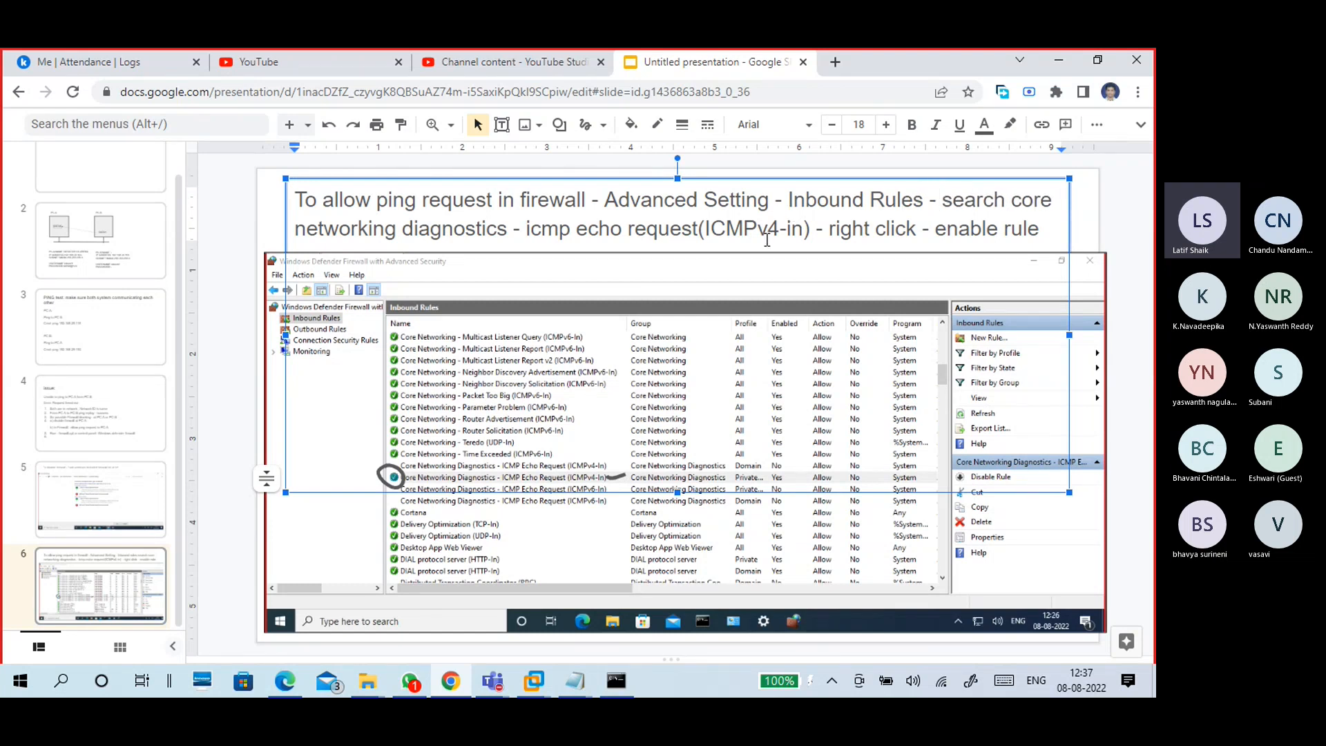
left_click(243, 245)
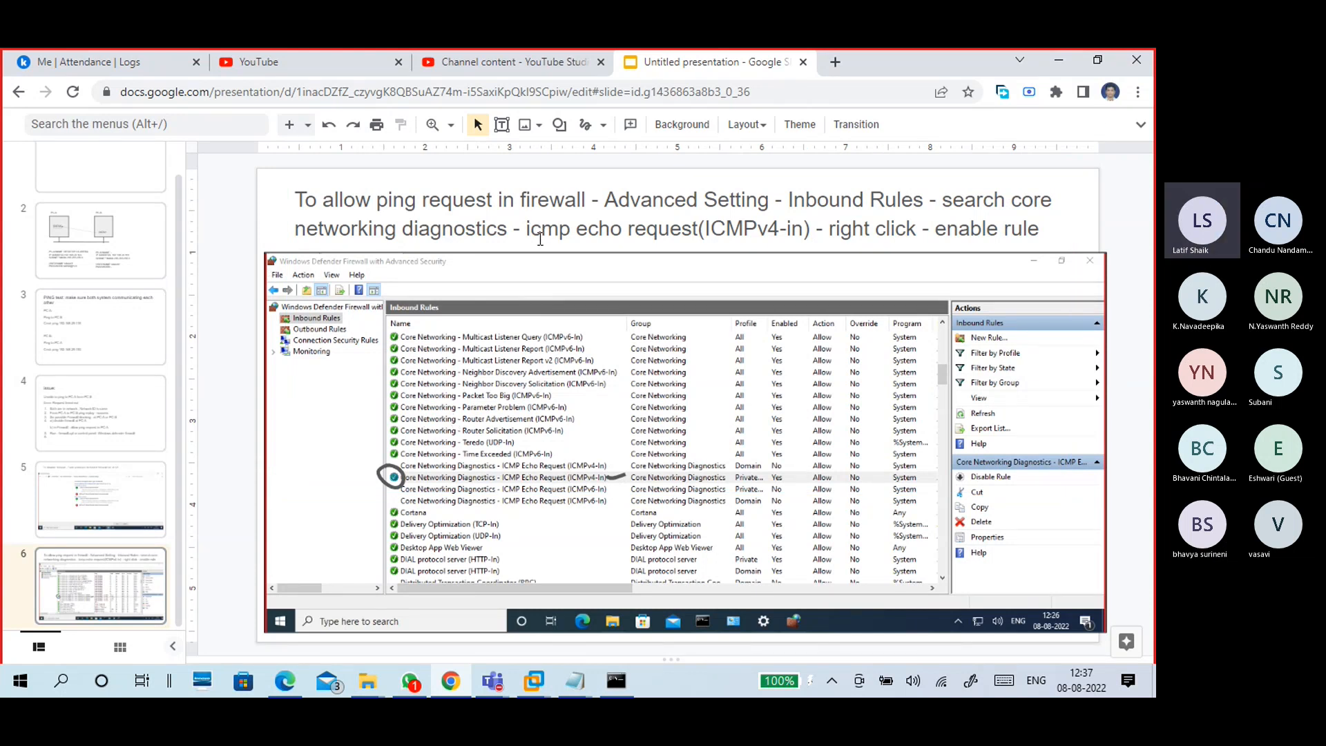
- Review the earlier slides on disabling the firewall, the ping test and the PC-A to PC-B network diagram
left_click(532, 234)
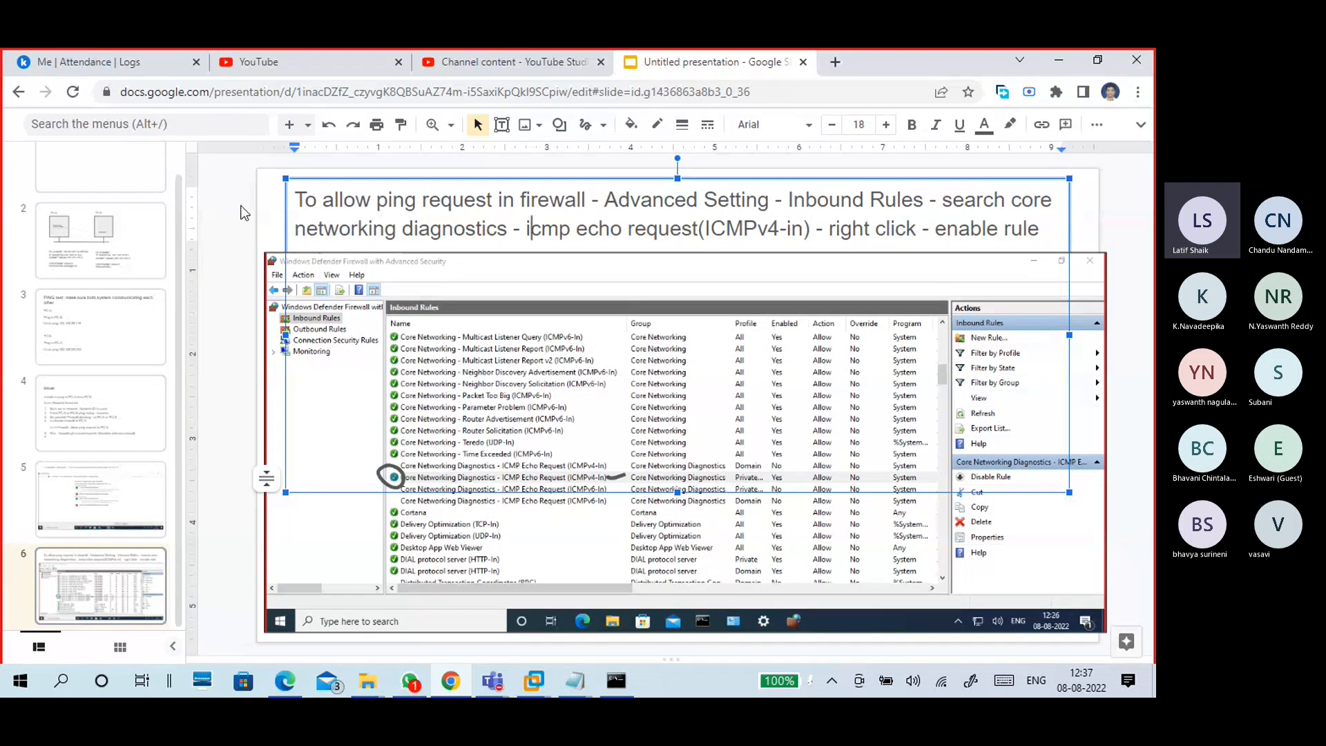
left_click(209, 348)
left_click(113, 497)
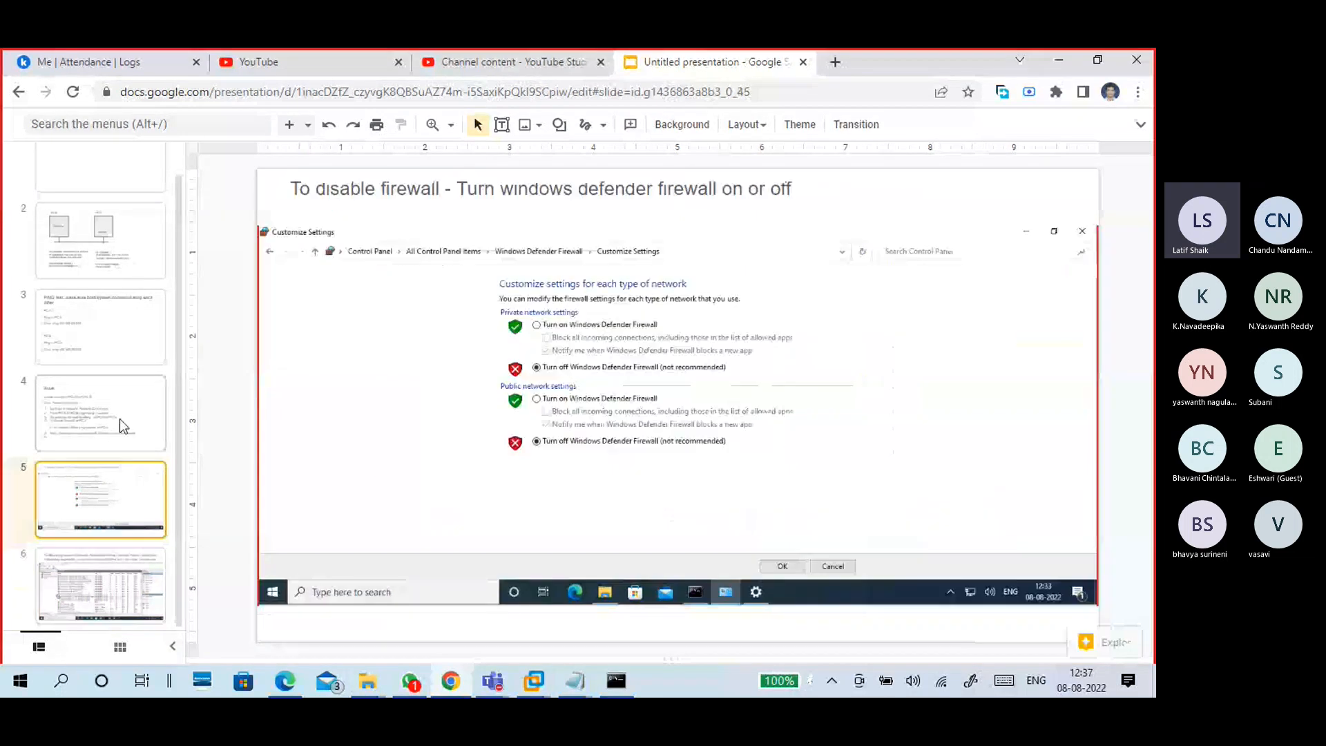
left_click(119, 419)
left_click(121, 328)
left_click(130, 234)
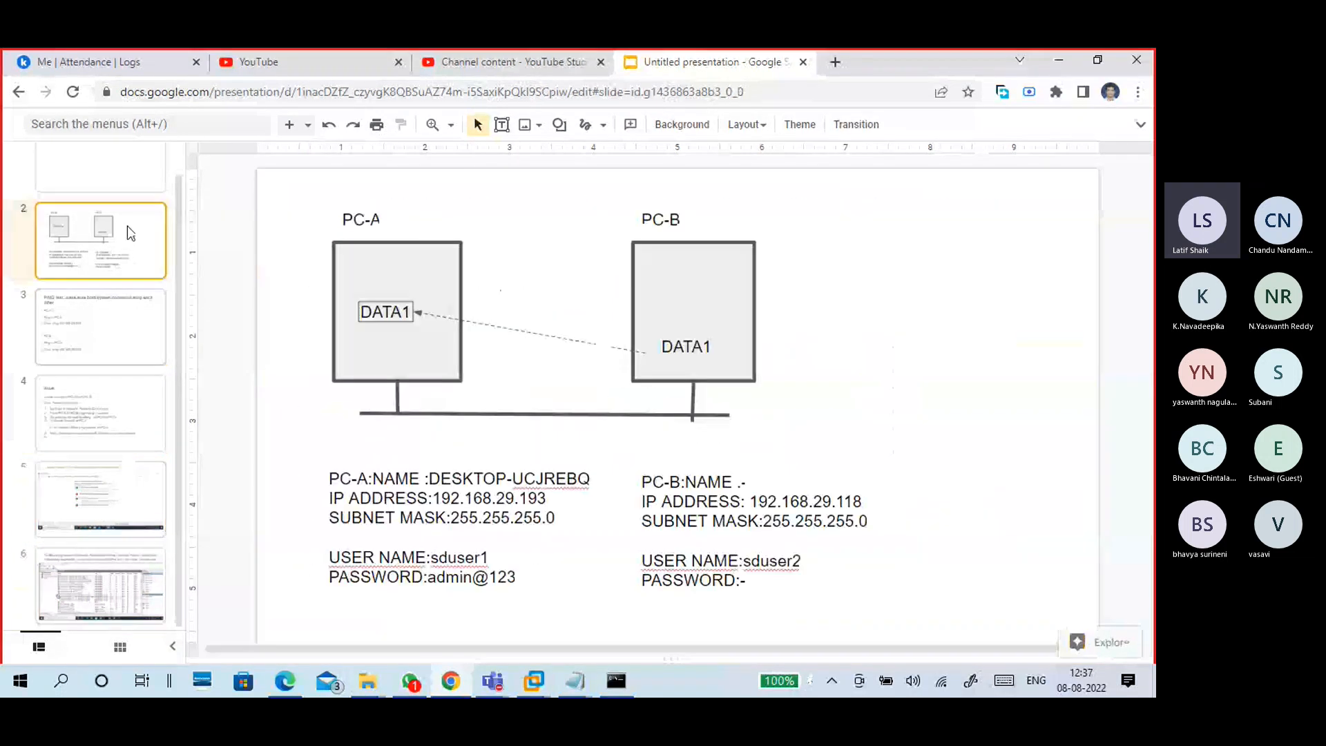
left_click(116, 590)
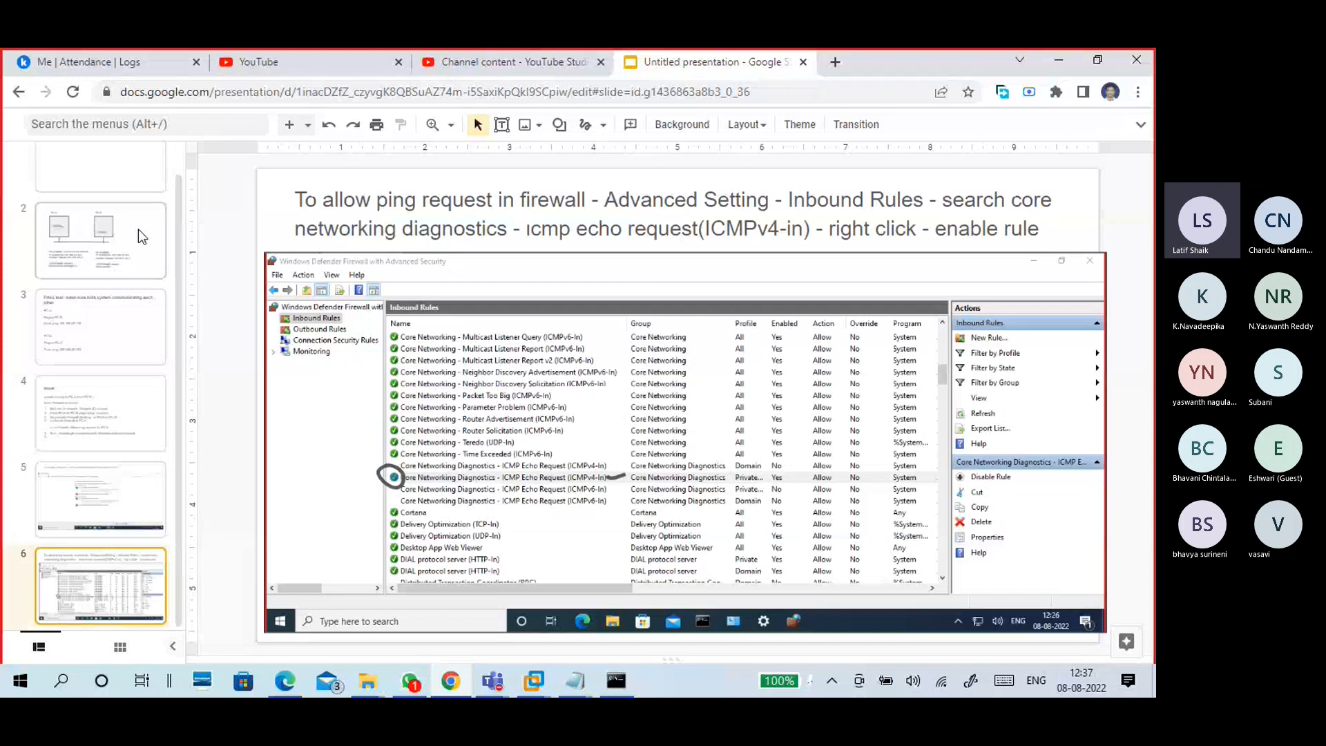
left_click(134, 178)
left_click(118, 290)
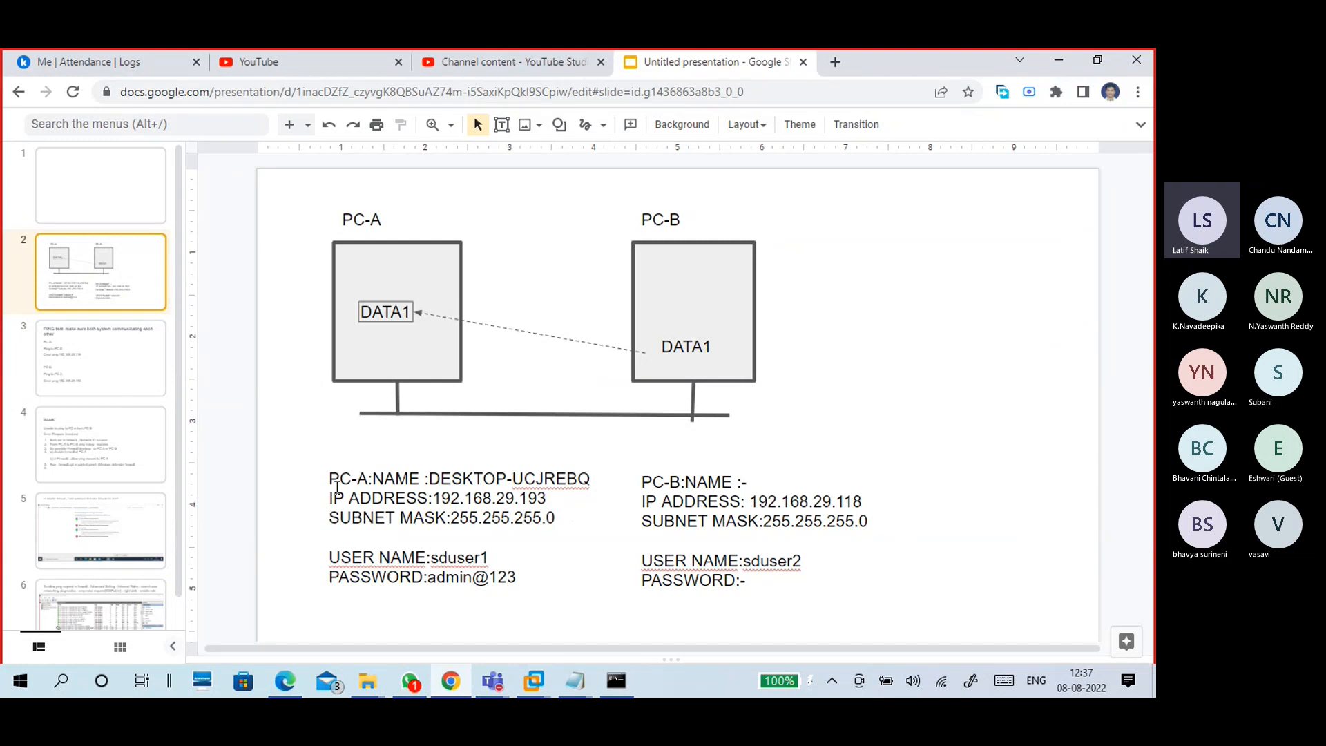
left_click(87, 373)
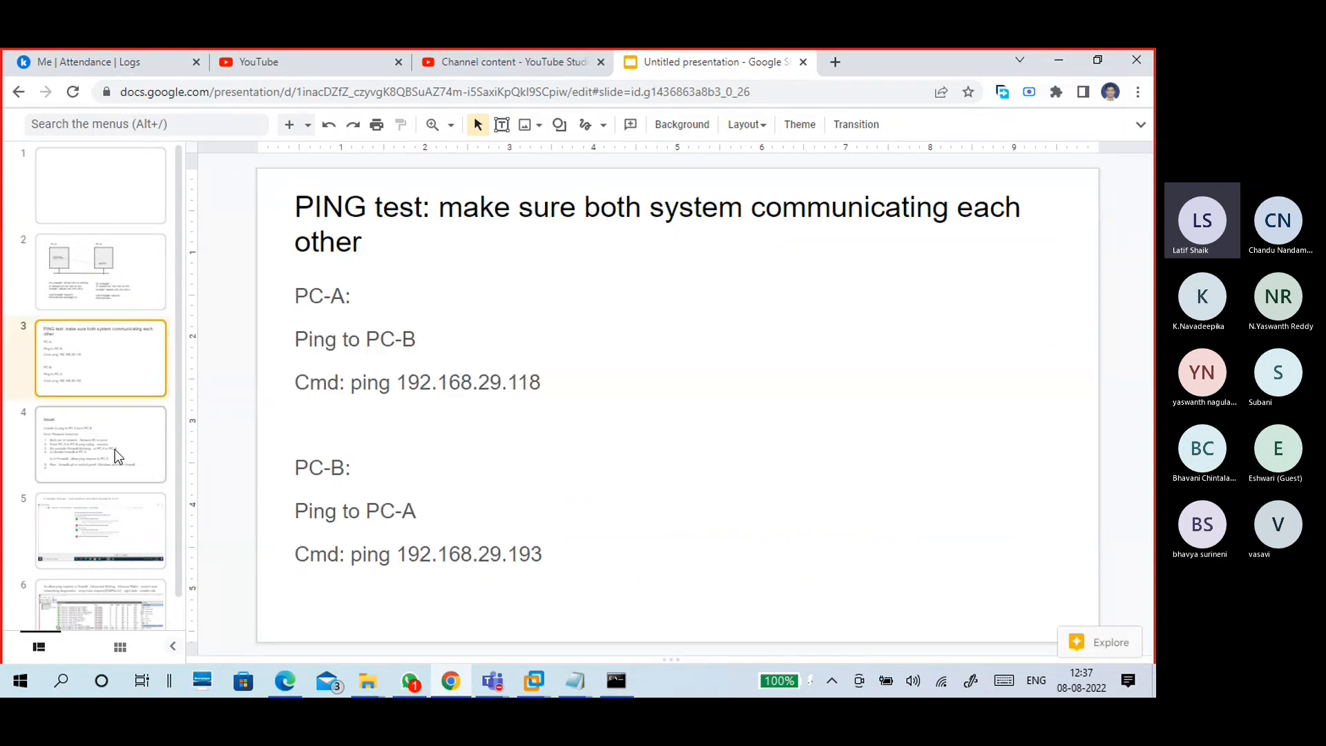
left_click(108, 285)
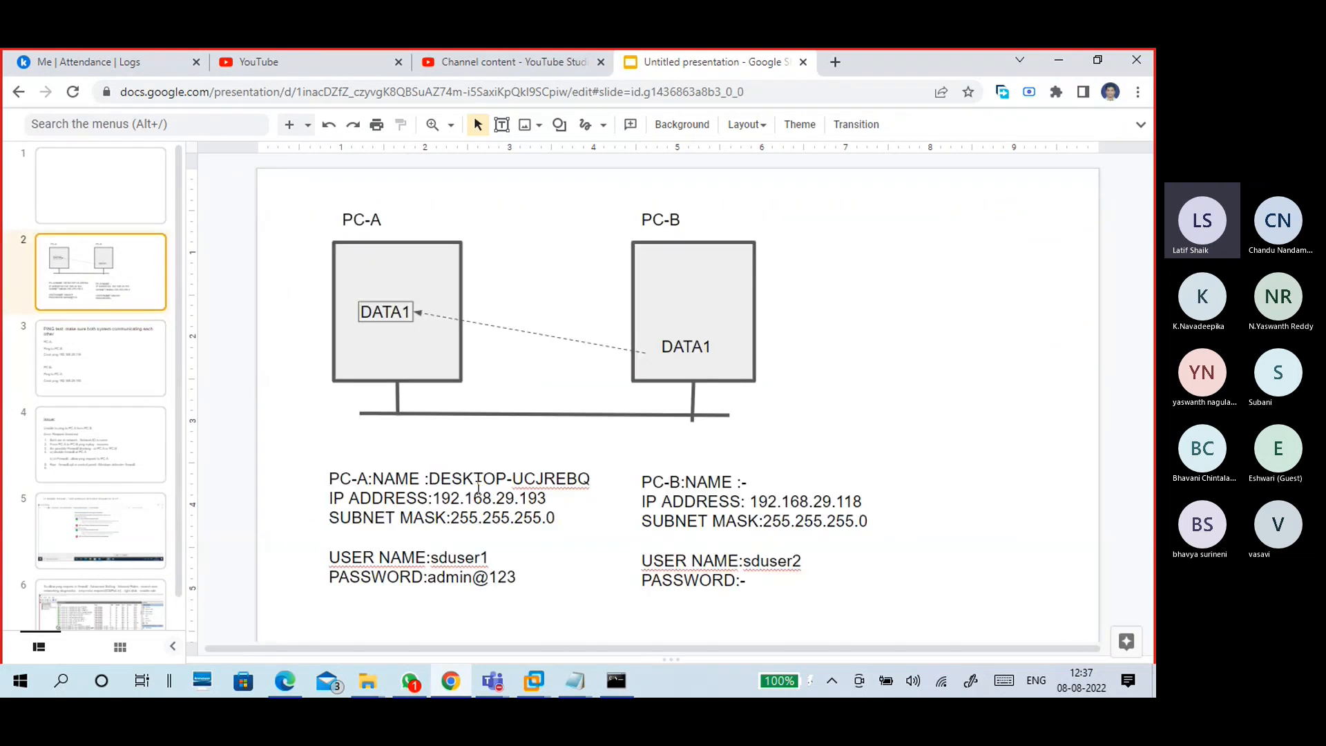
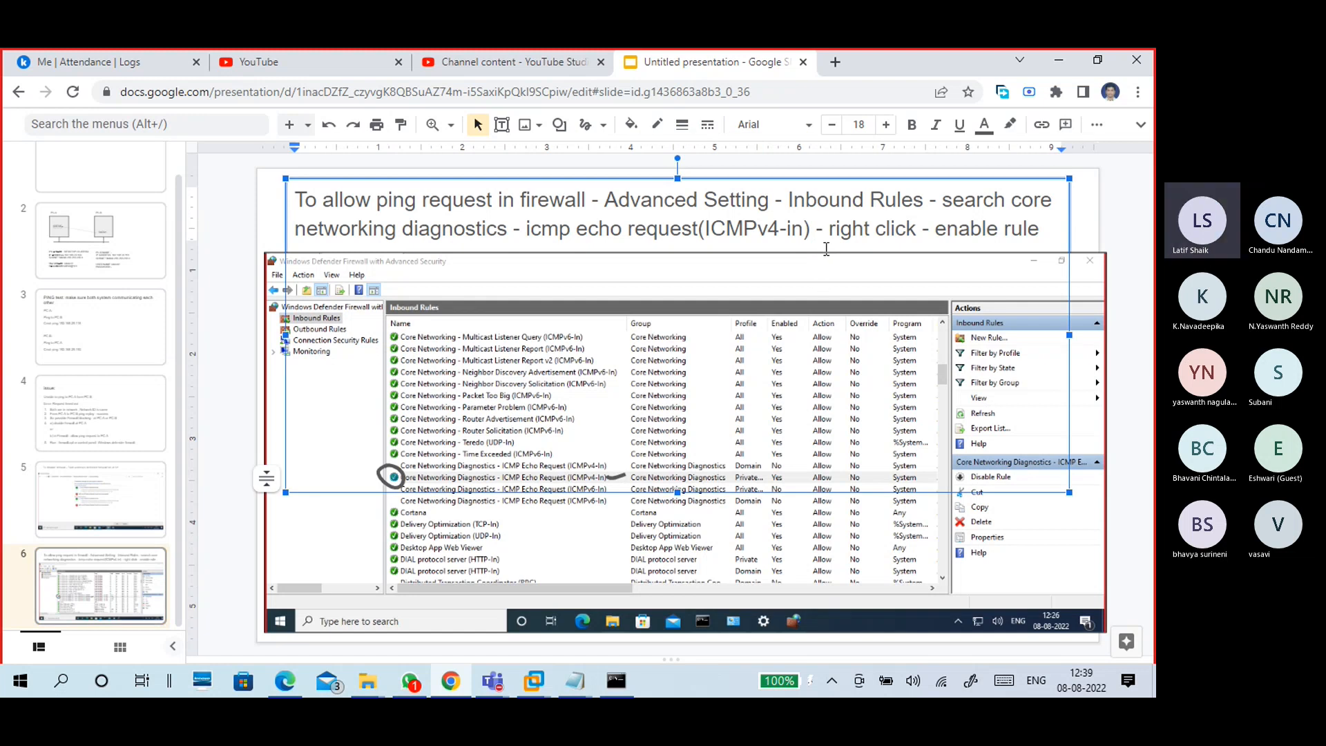
- Insert "[profile" before "right click" in the caption of slide 6
type("pr")
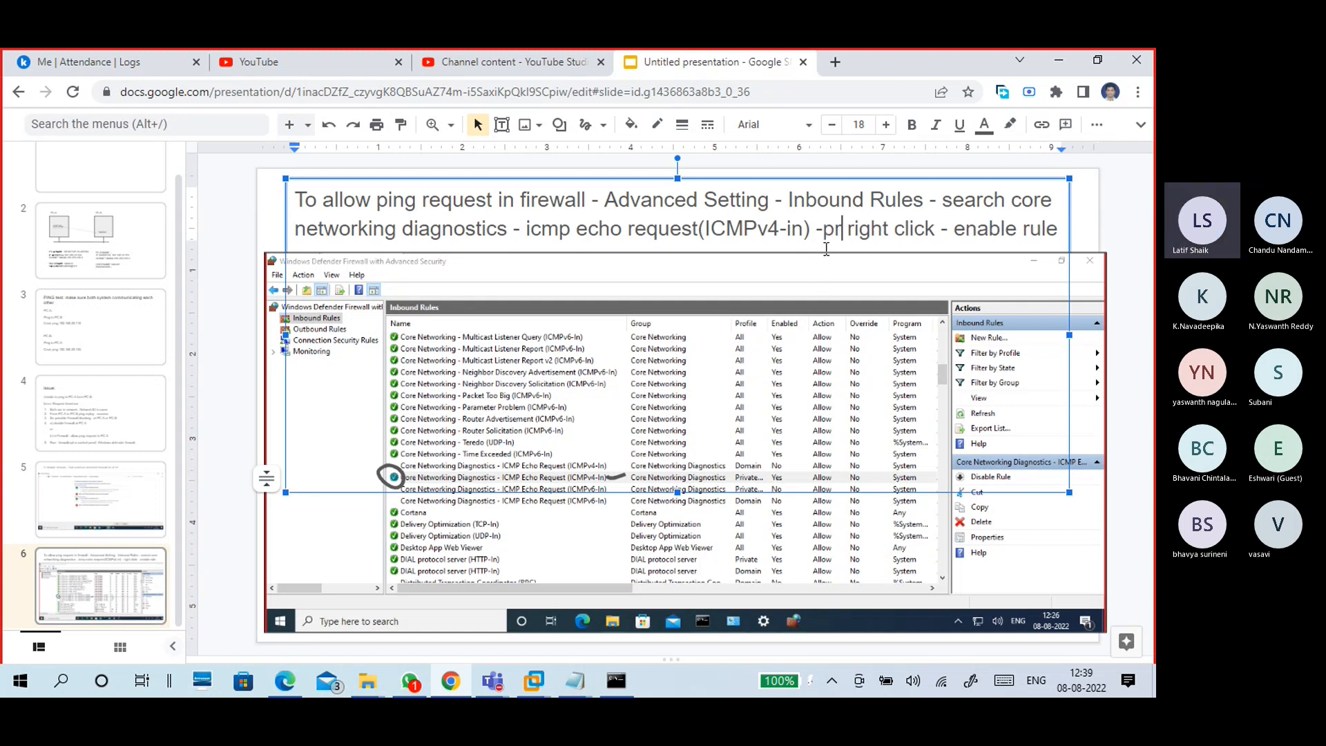
type("ofile")
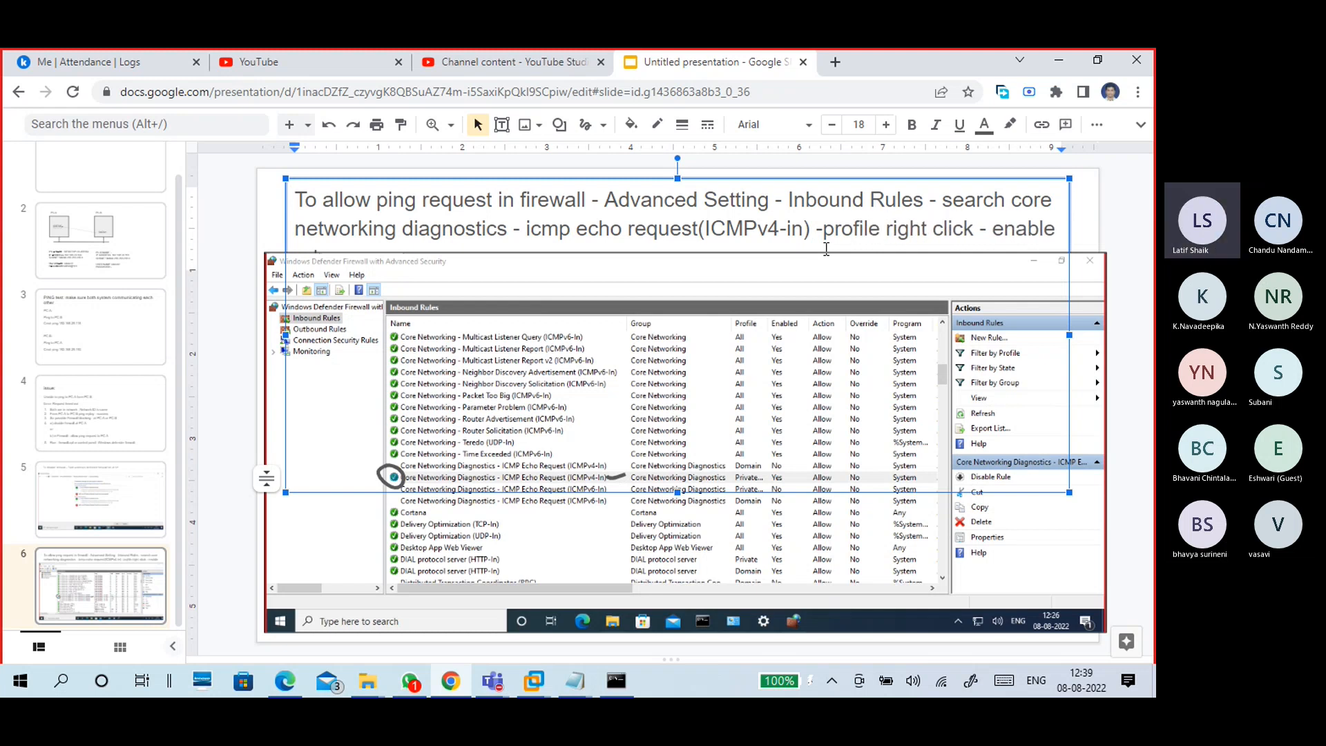
key("Left")
key("Left")
key("Left")
key("Left")
key("Left")
key("Left")
key("Left")
key("Left")
key("Right")
type("[")
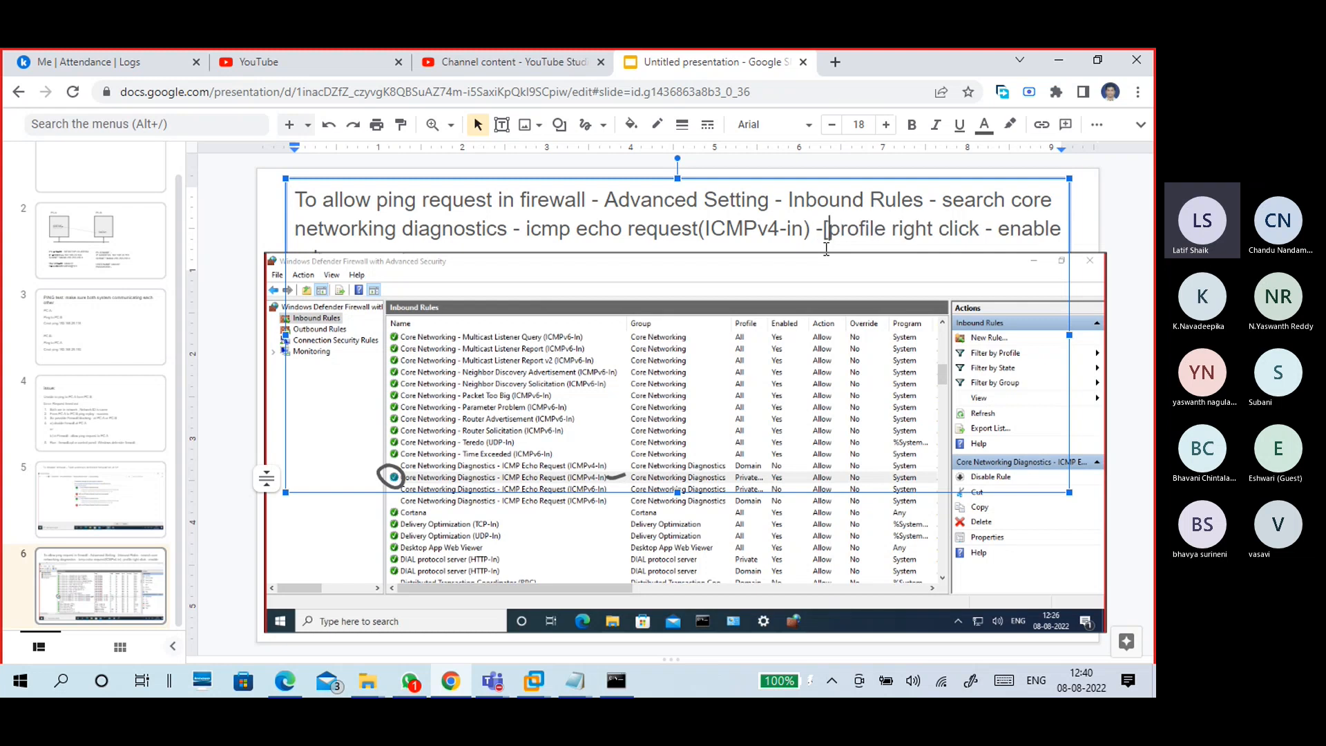
- Complete the bracketed profile note in the caption so it reads "[profile-private]"
key("Right")
key("Right")
key("Right")
key("Right")
key("Right")
key("Right")
key("Right")
type("-")
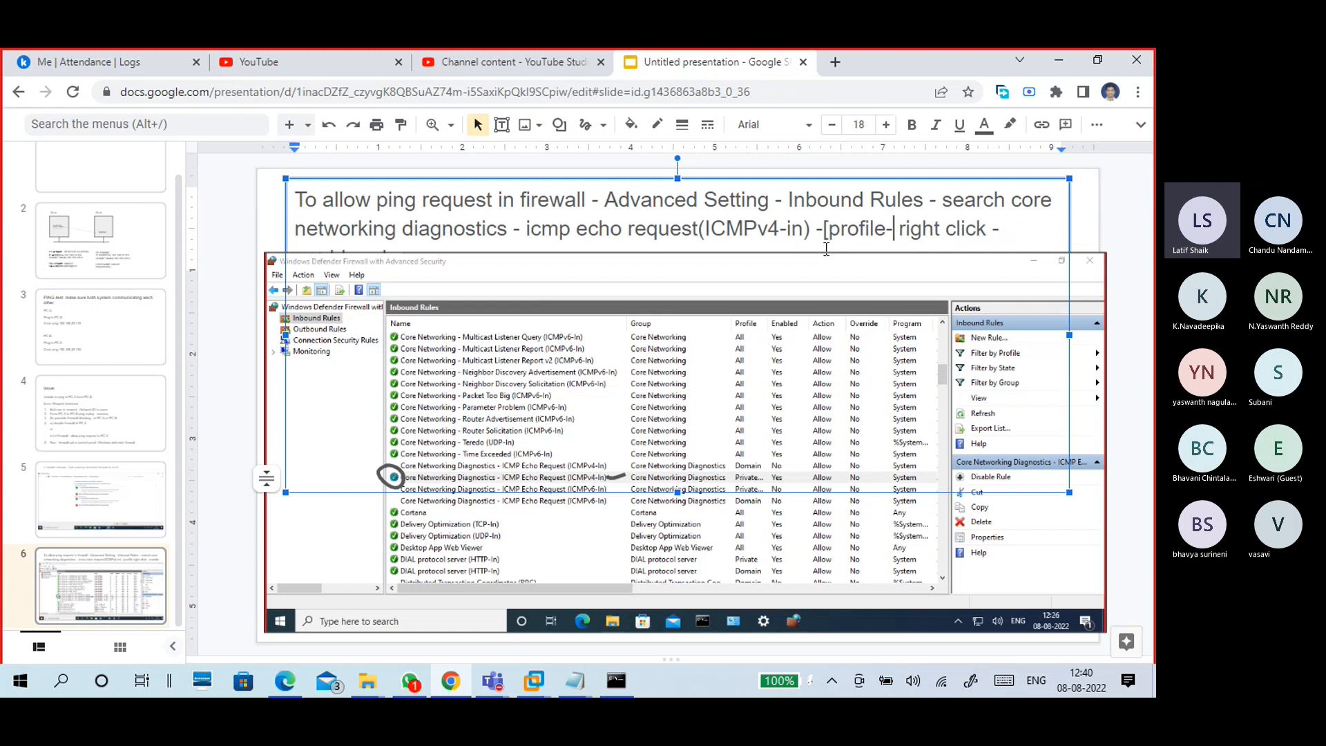
type("private")
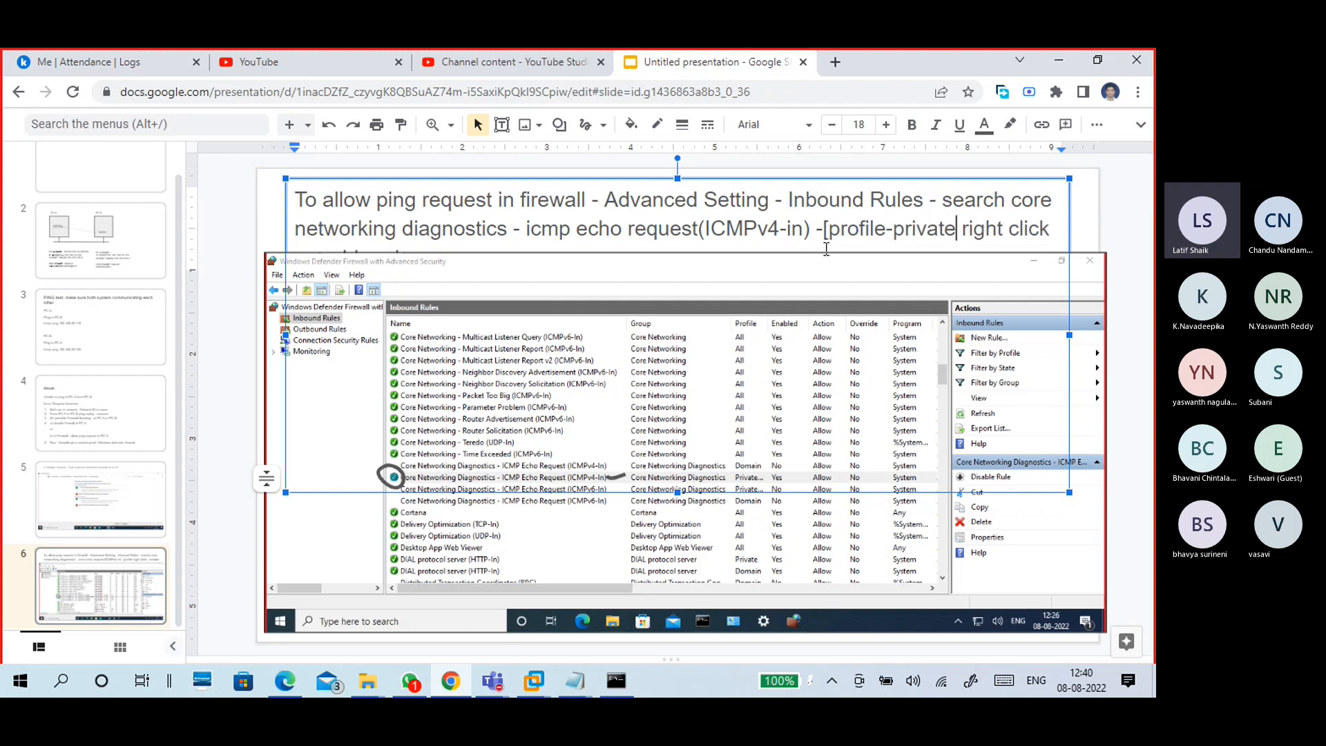
type("]")
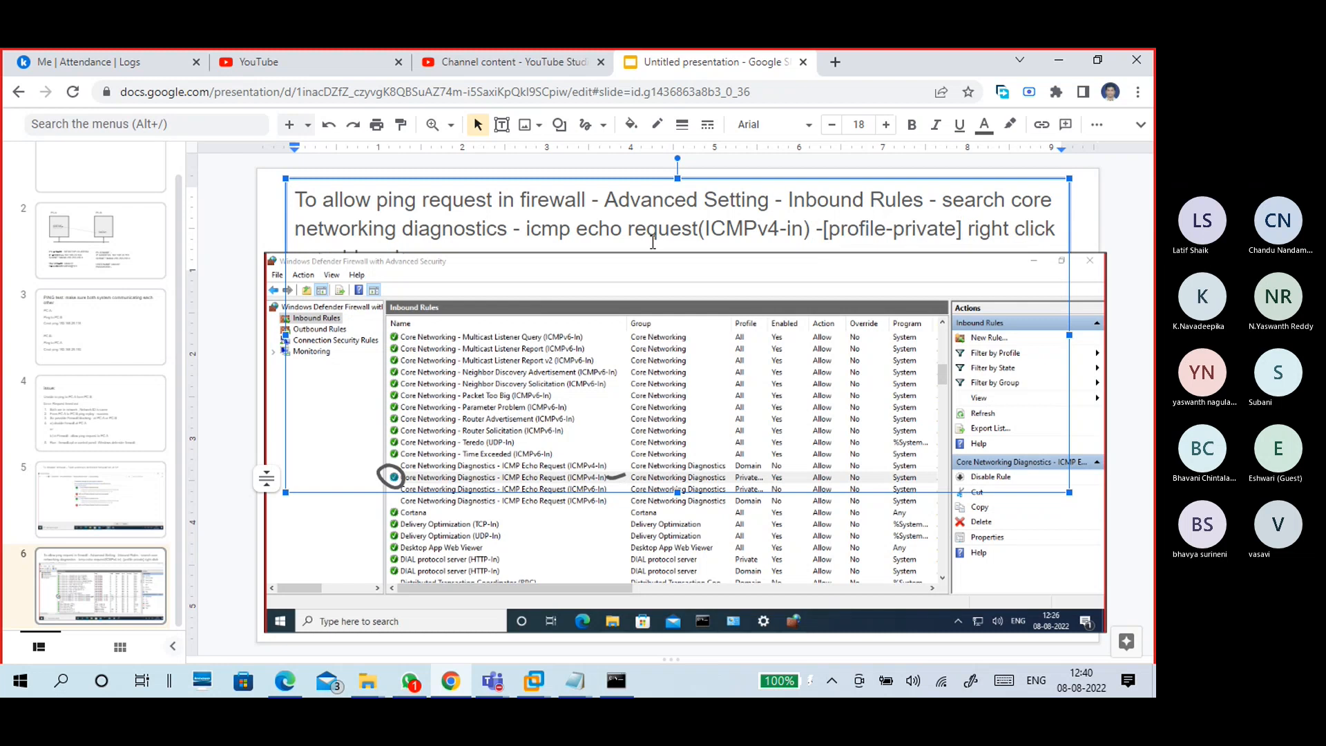
- Move the caption text box slightly up and the firewall screenshot slightly down so the third caption line is uncovered
left_click(626, 178)
left_click_drag(626, 179, 619, 169)
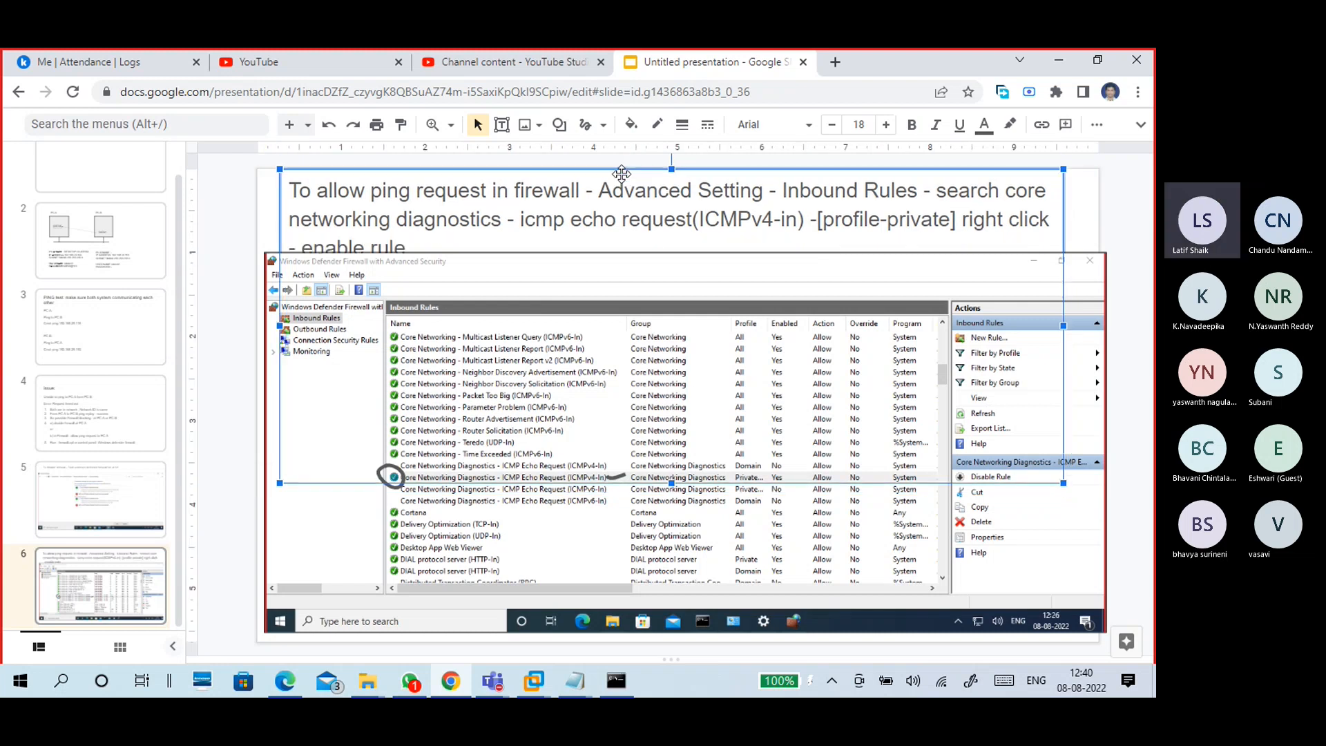
left_click(615, 249)
left_click(609, 274)
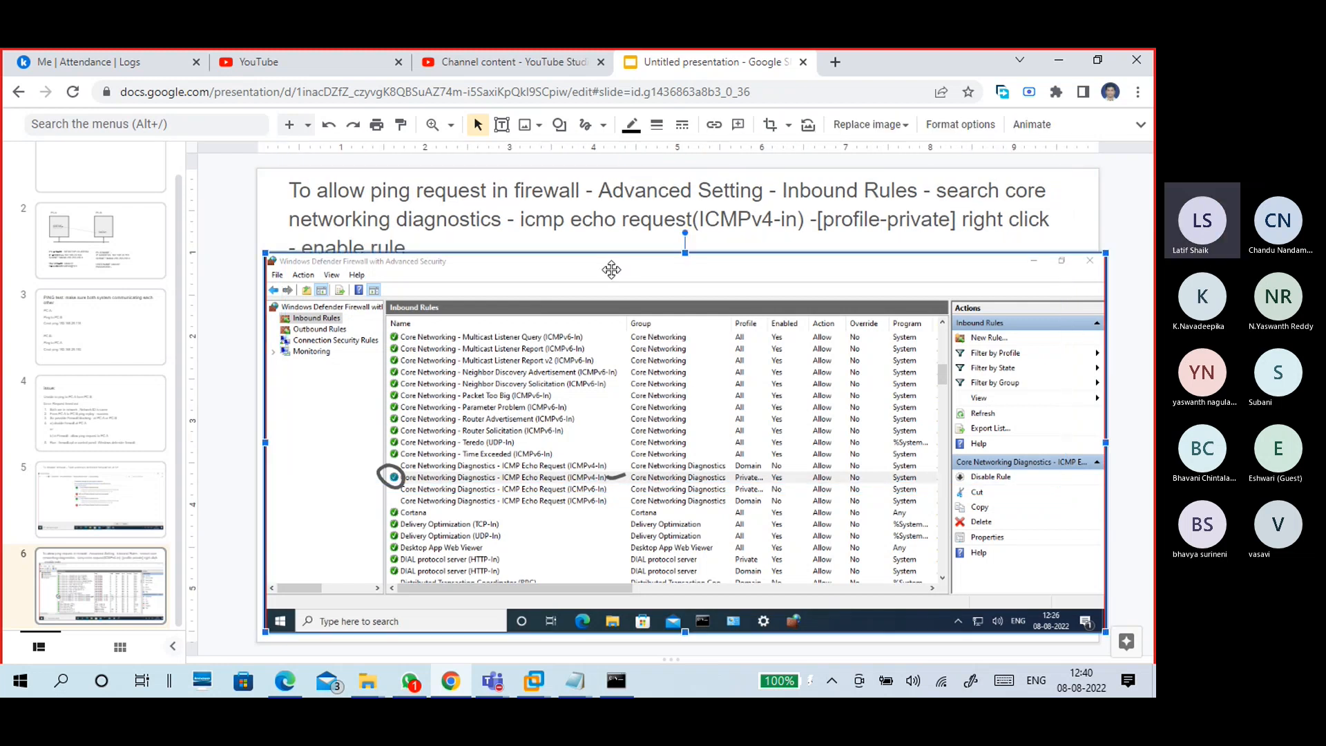
left_click_drag(608, 276, 608, 276)
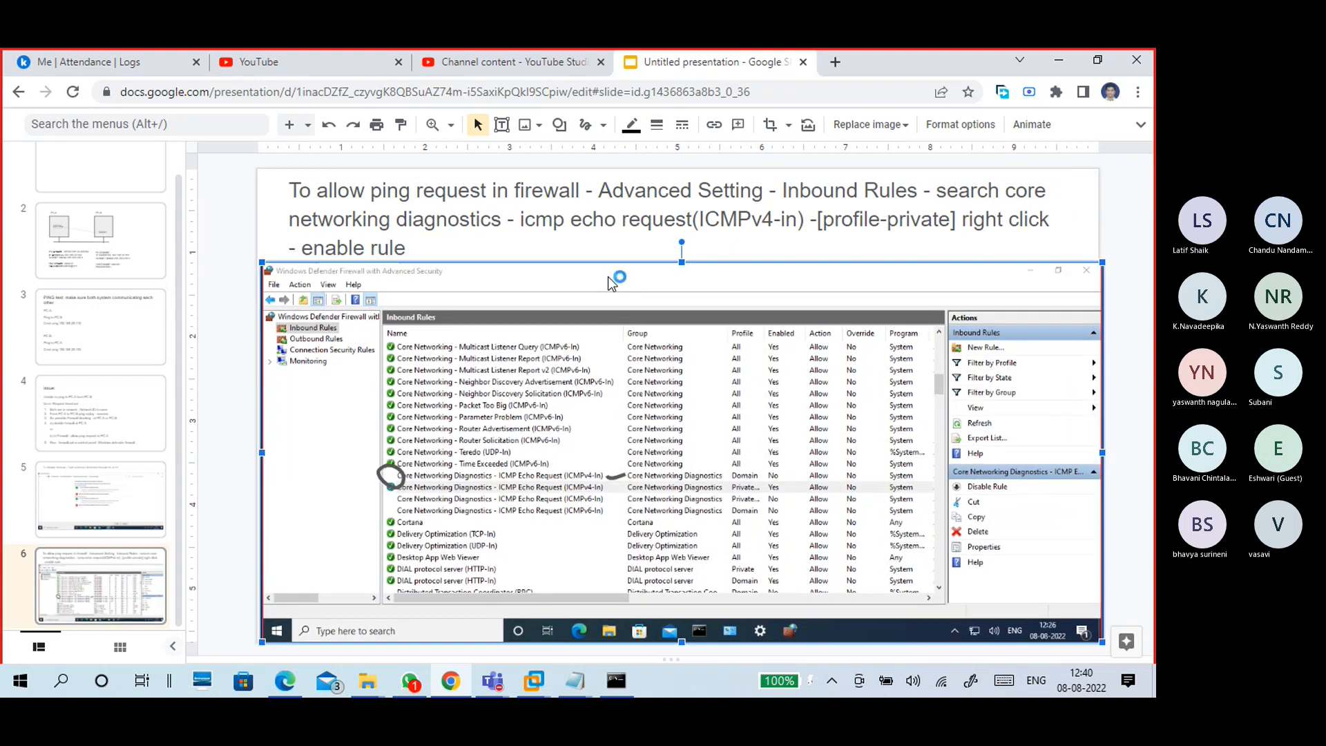
- Reduce the caption text box's height so it ends just above the firewall screenshot
left_click(596, 248)
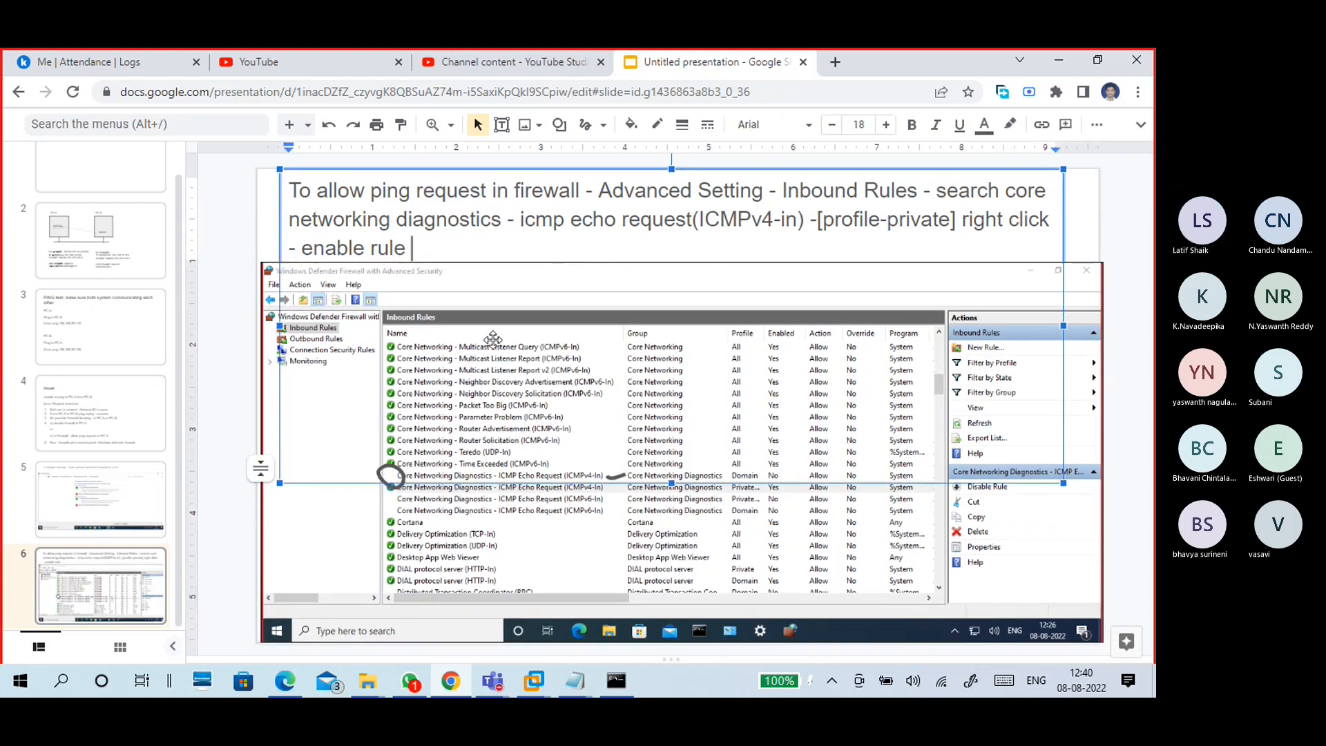
key("Escape")
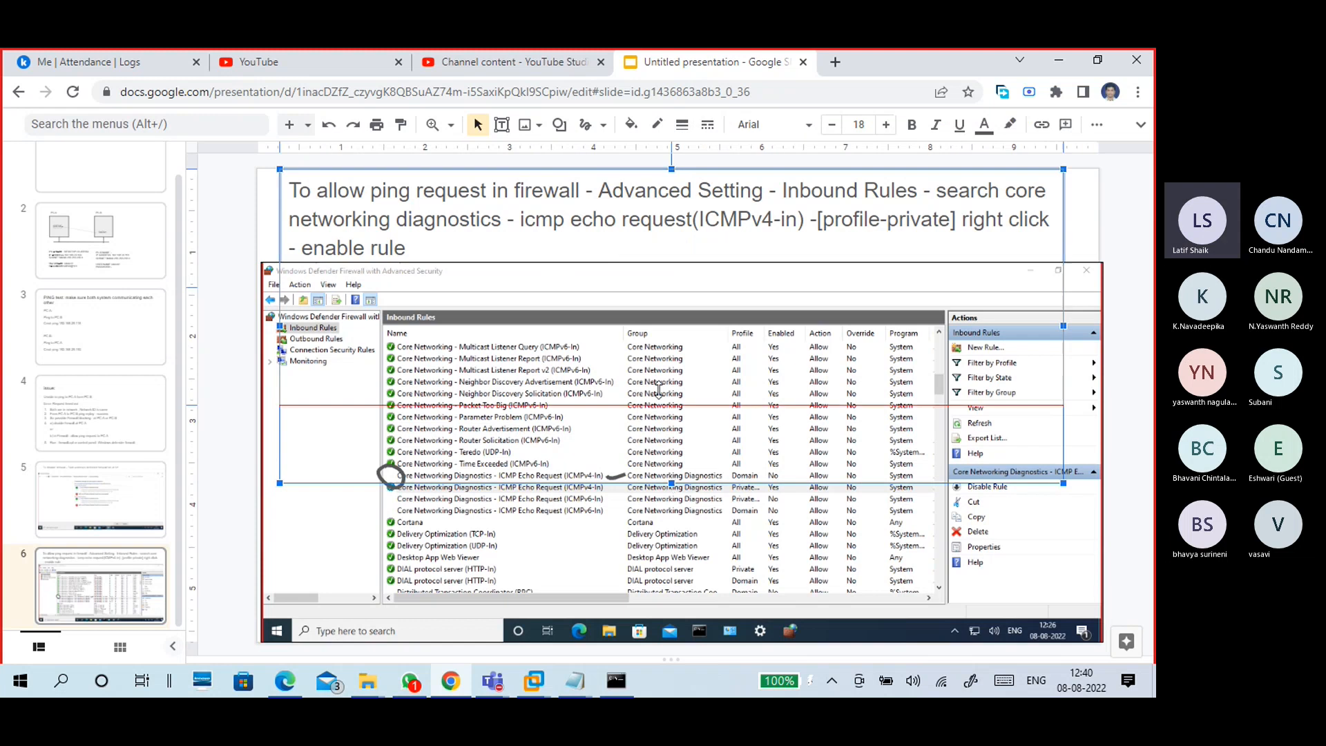
left_click_drag(625, 274, 625, 258)
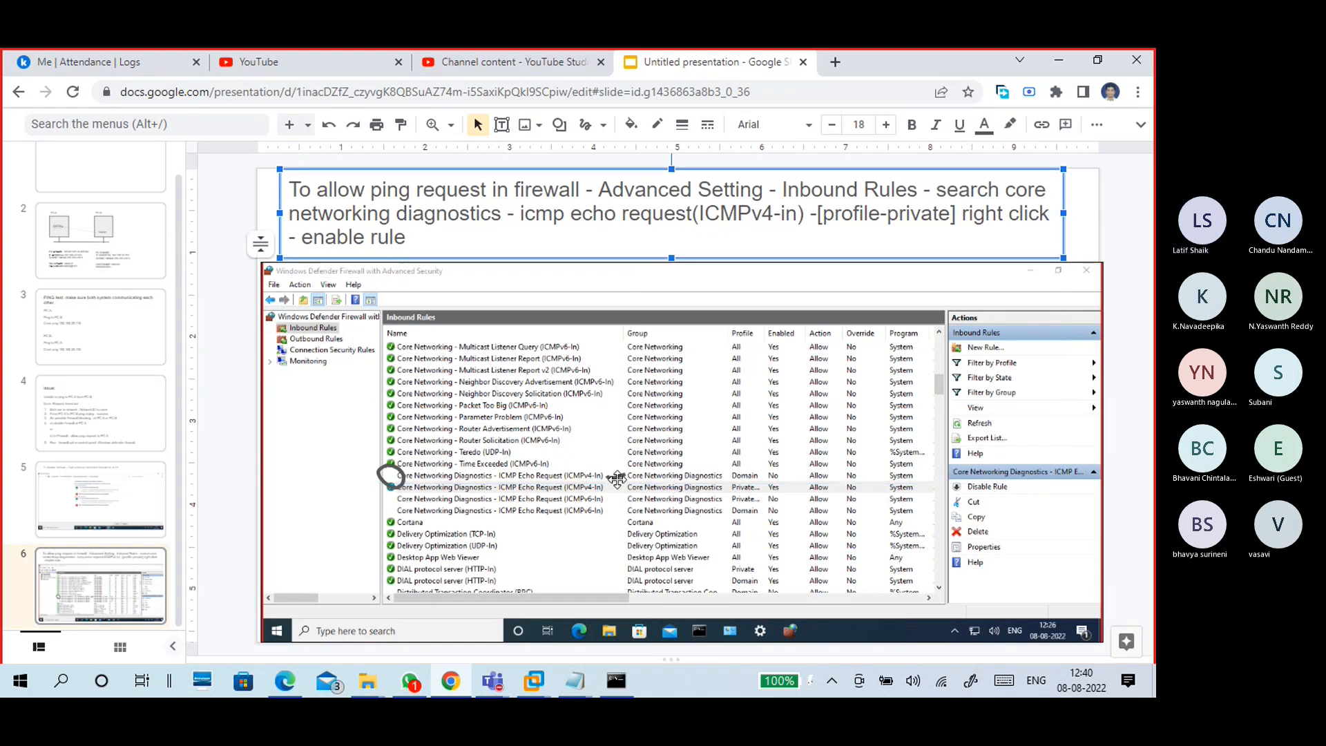
- Move the hand-drawn dash and circle down onto the enabled private-profile ICMPv4-In echo request rule in the screenshot
left_click_drag(616, 479, 616, 492)
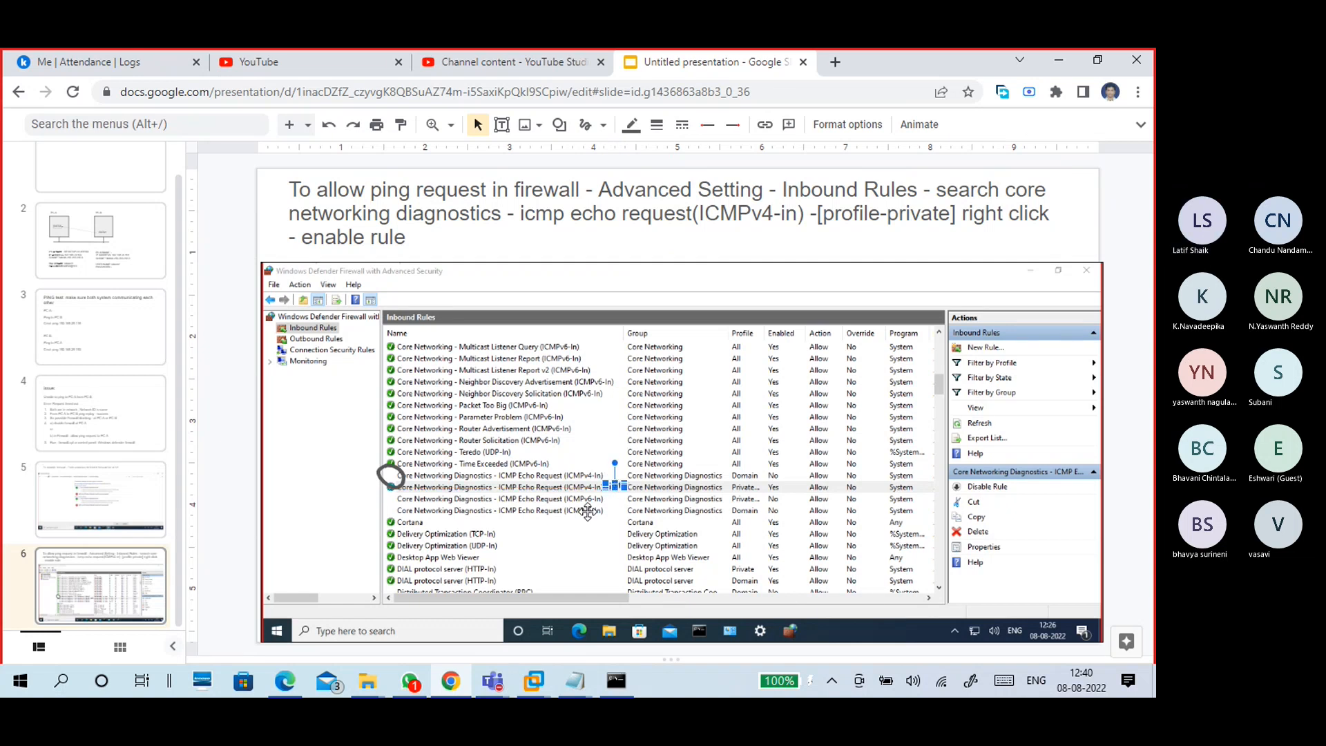
left_click(397, 487)
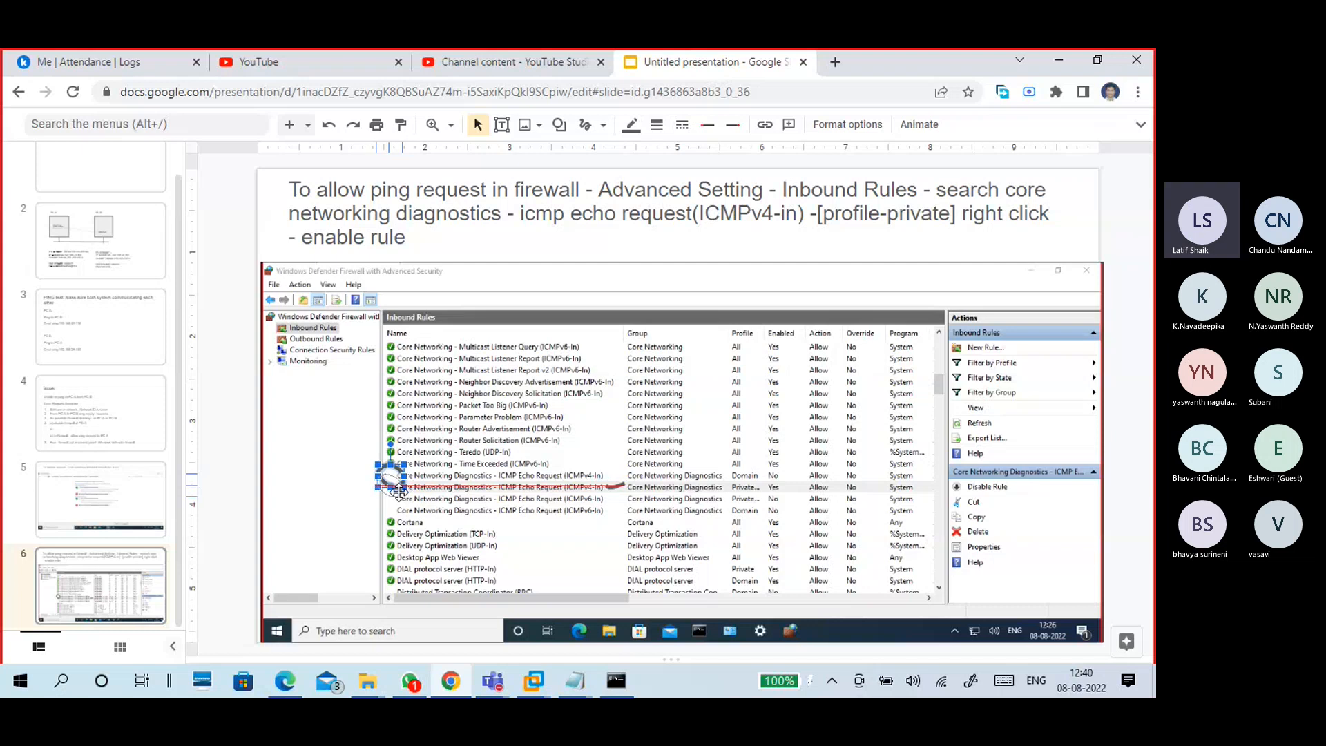
left_click(236, 435)
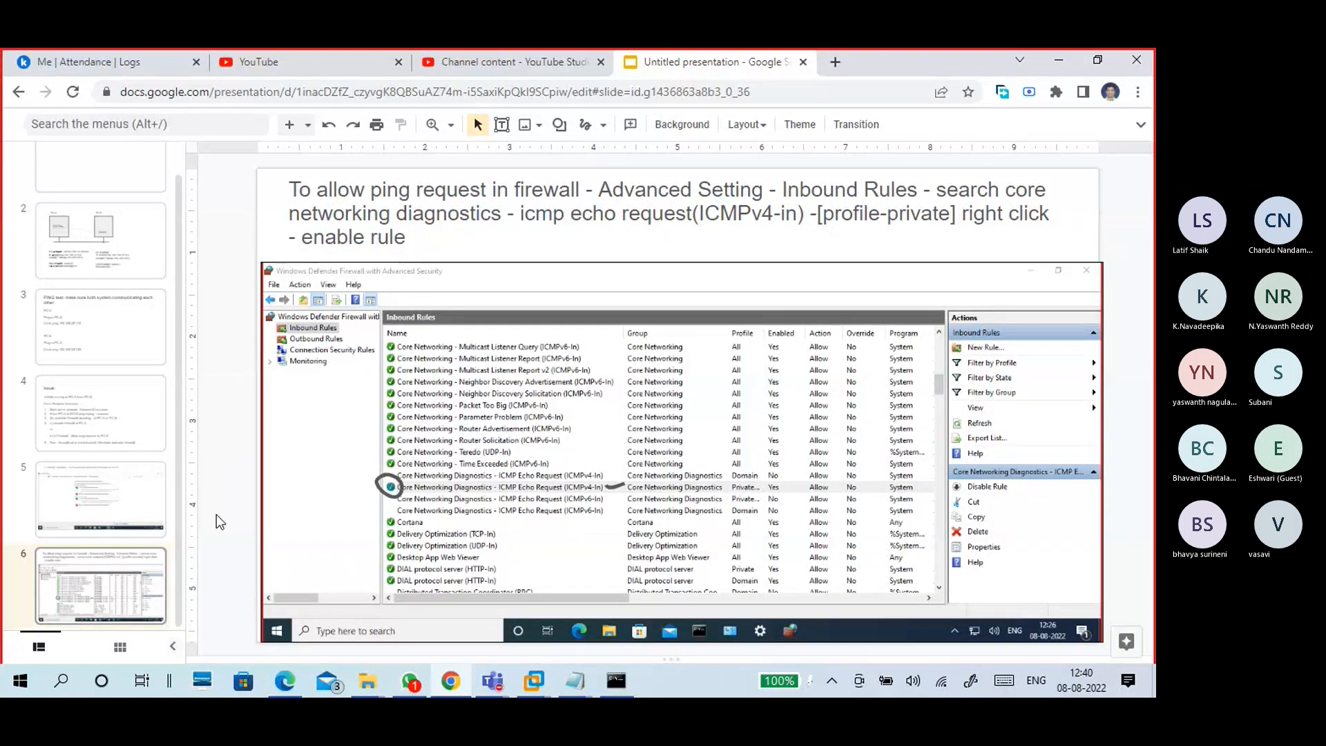
- Add a new blank title-and-text slide after slide 6
right_click(157, 627)
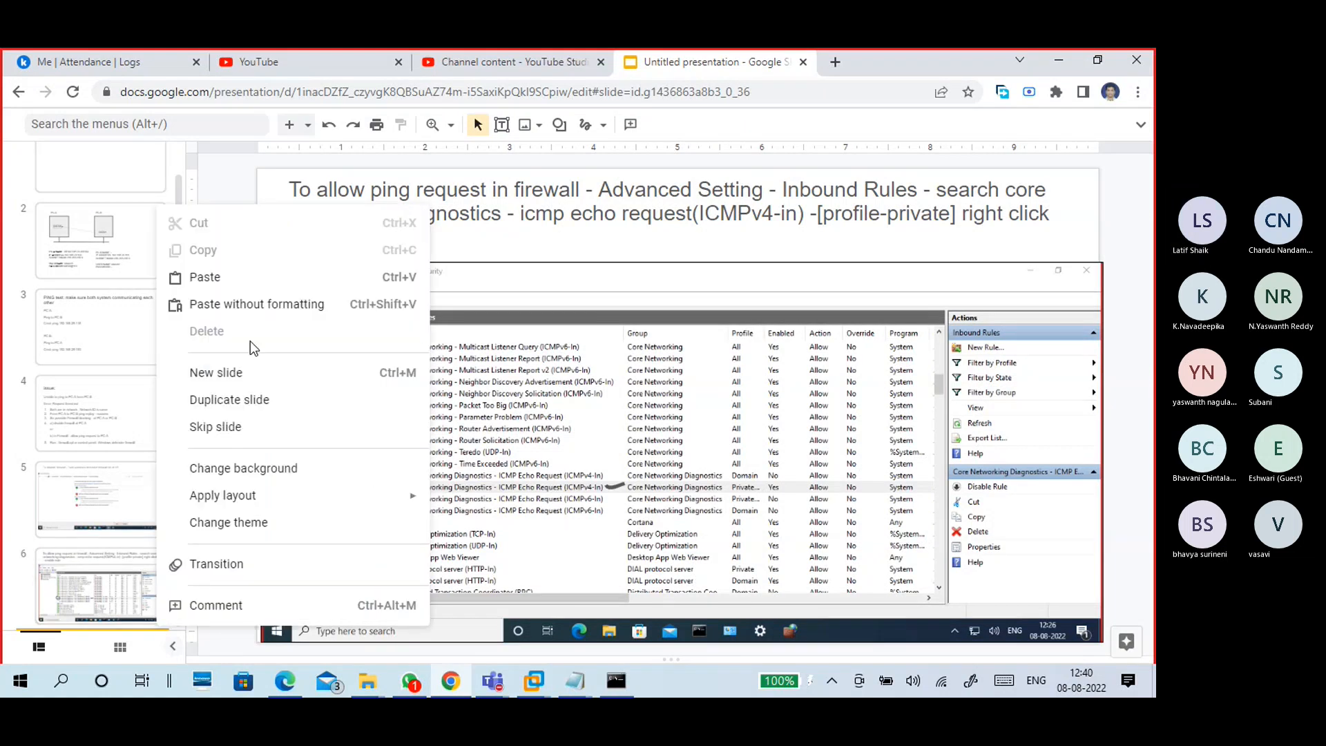
left_click(245, 374)
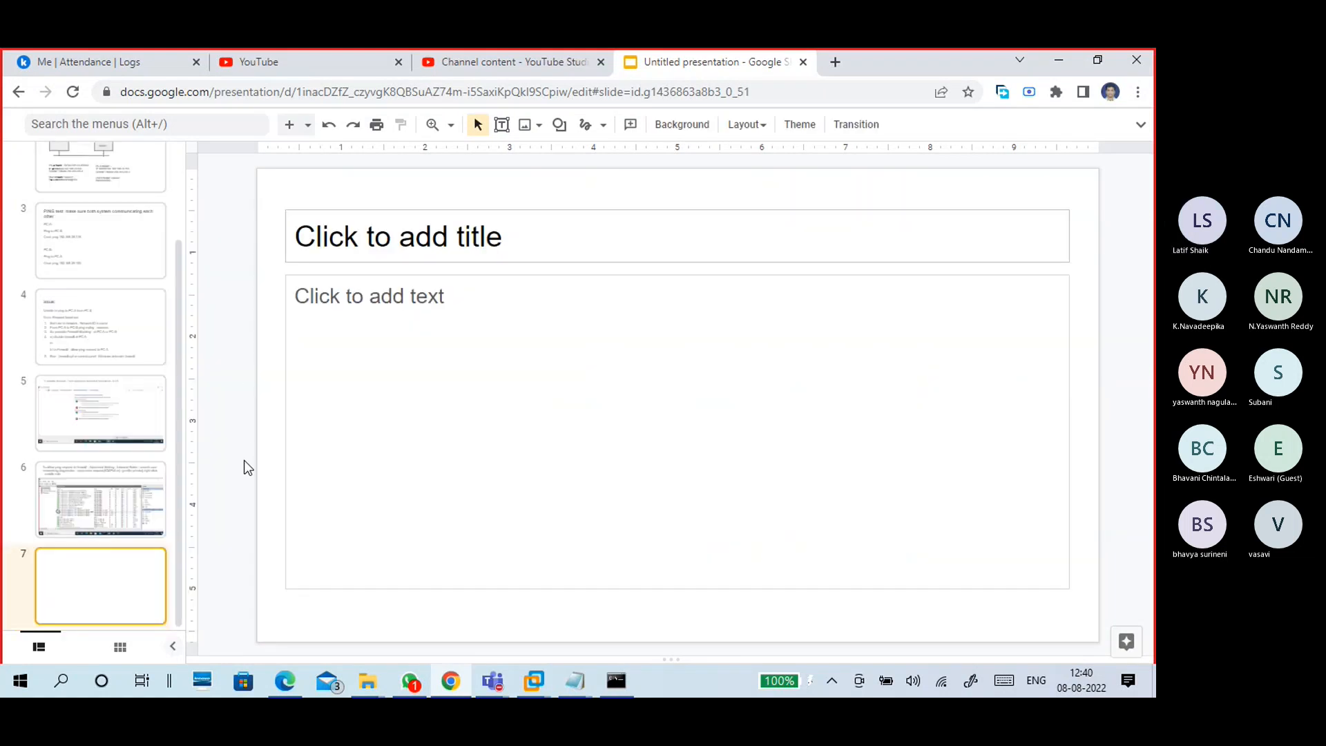
- Review the presentation's slides back to the first one and return to the new empty slide 7
key("Up")
key("Up")
key("Up")
key("Up")
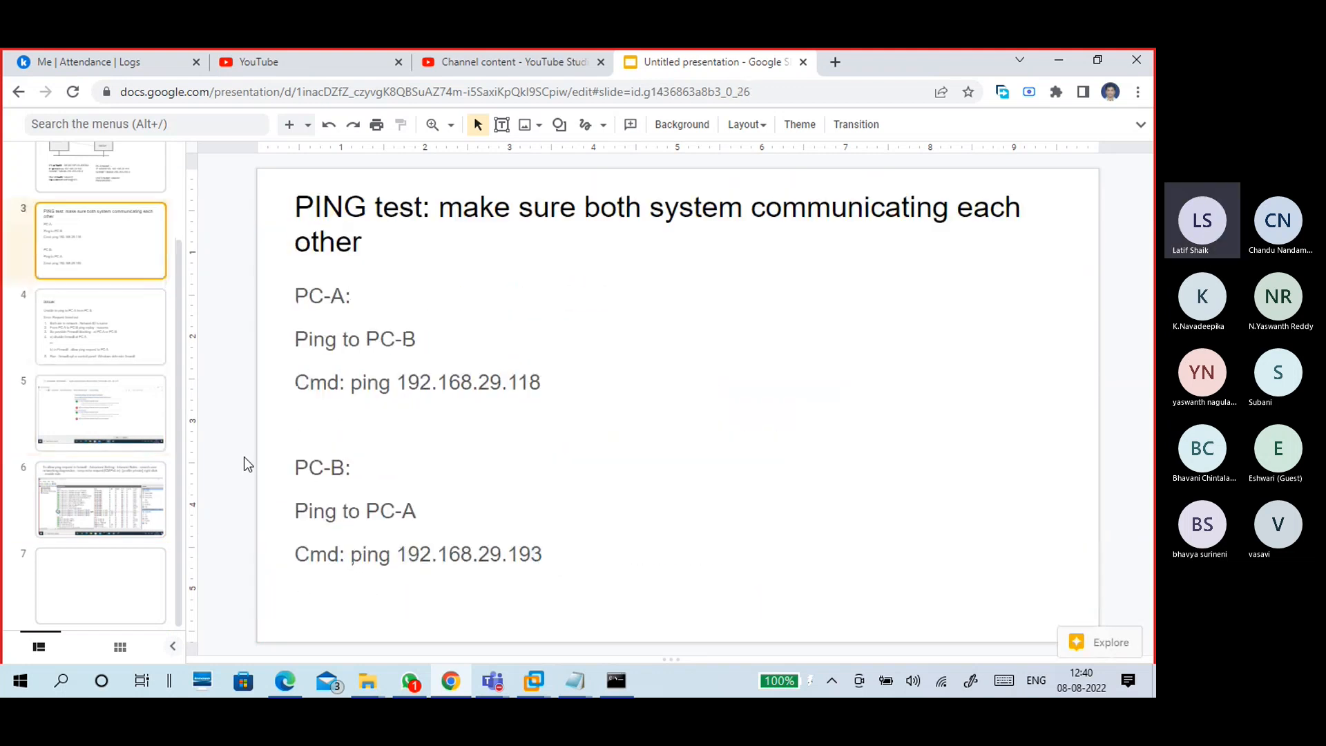
key("Up")
key("Up")
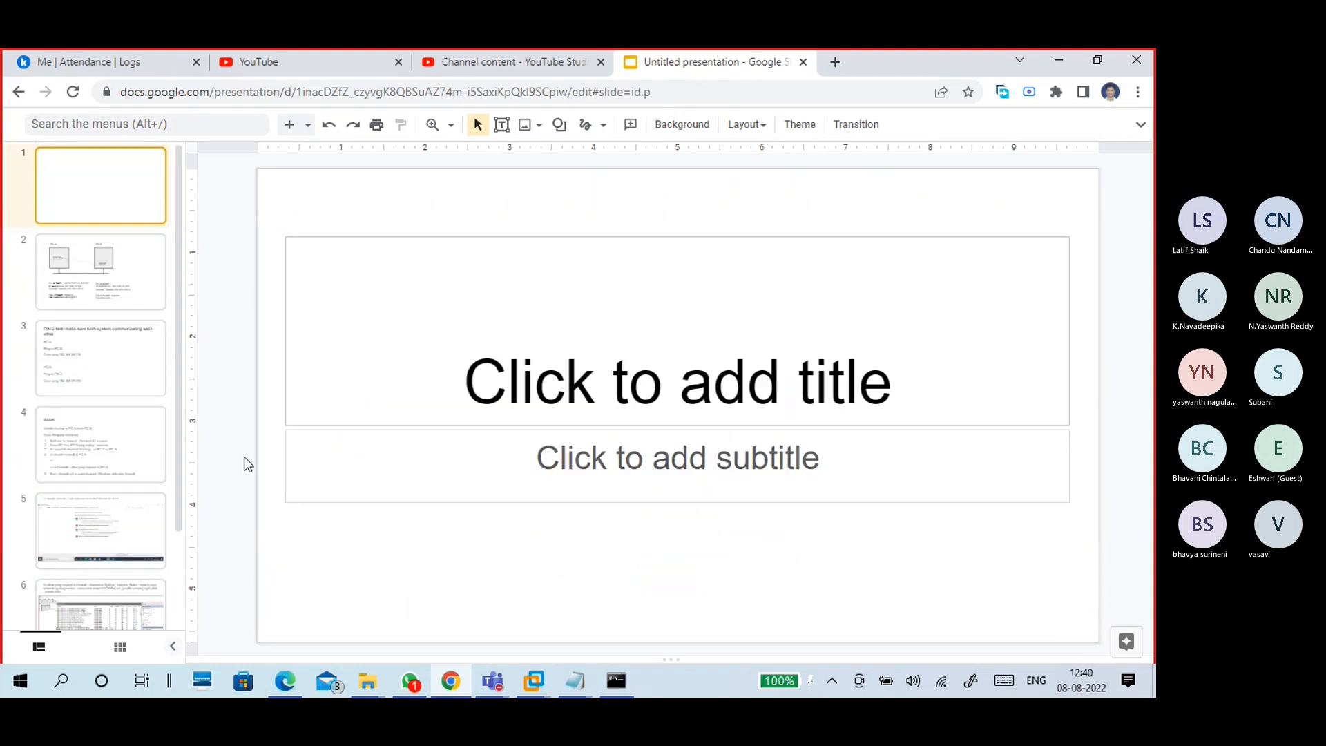
key("Down")
key("Down")
key("Down")
key("Down")
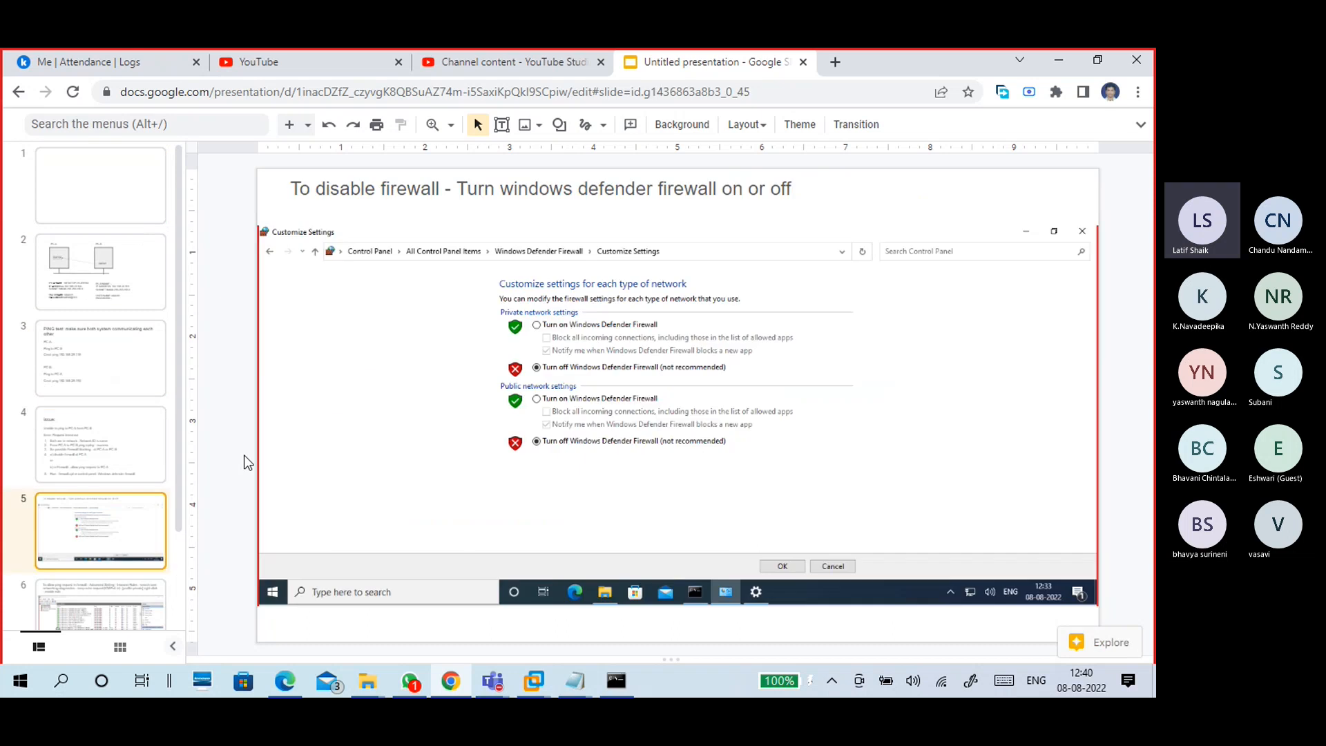
key("Down")
key("Down")
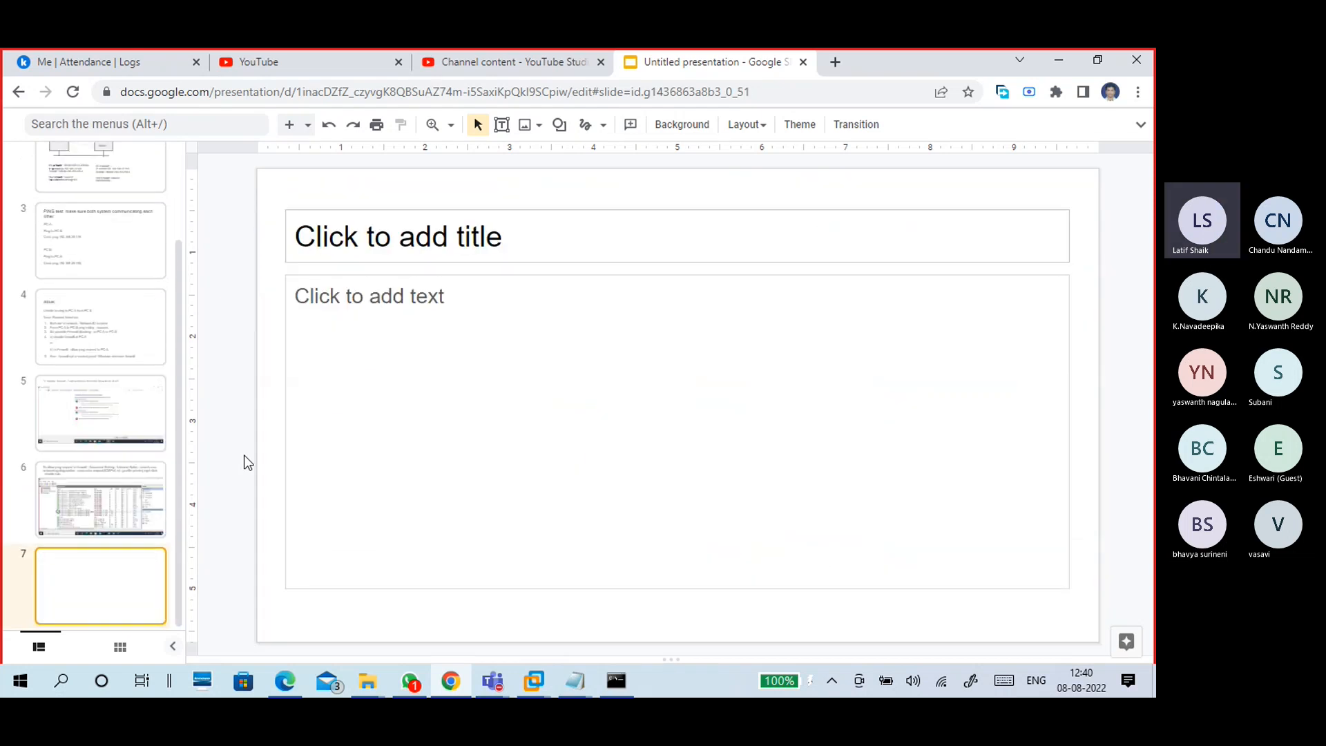
- Switch to the HCL-SD-Win10 virtual machine and close its Windows Defender Firewall window and the host's command prompt
mouse_move(536, 681)
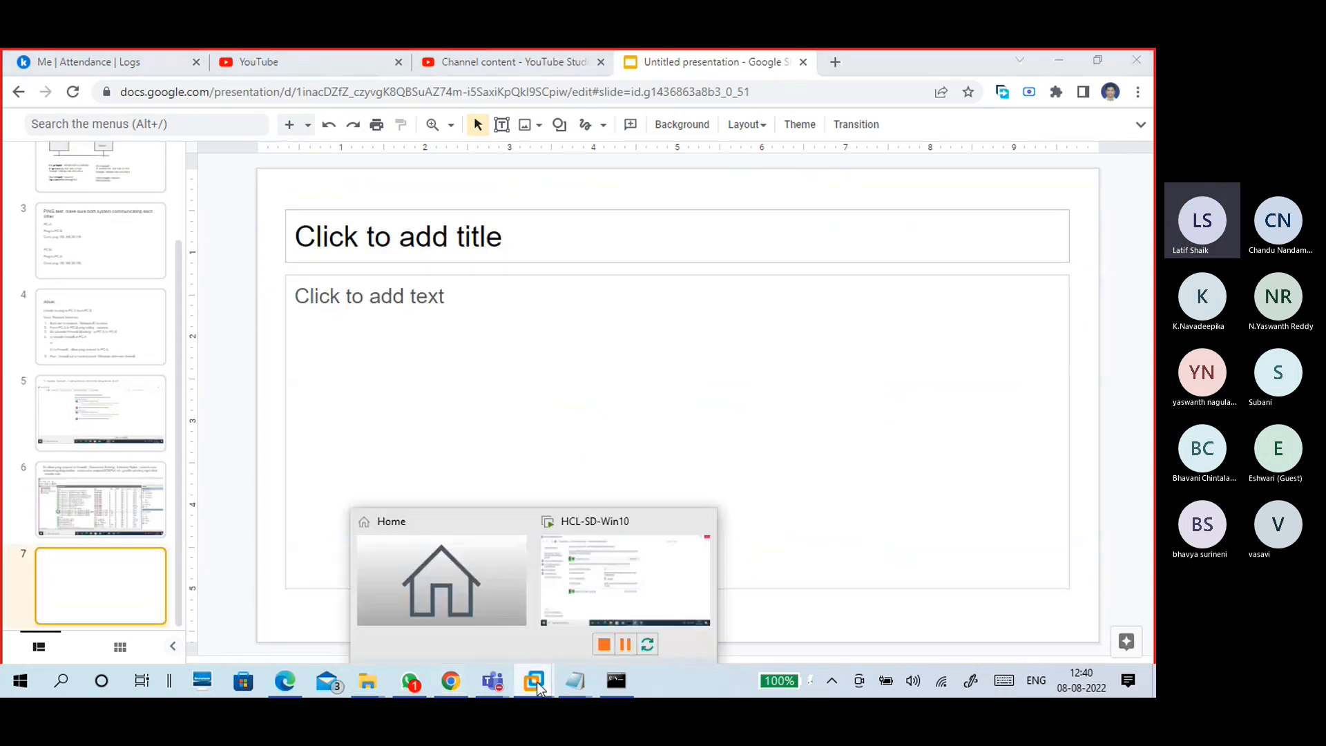
left_click(598, 587)
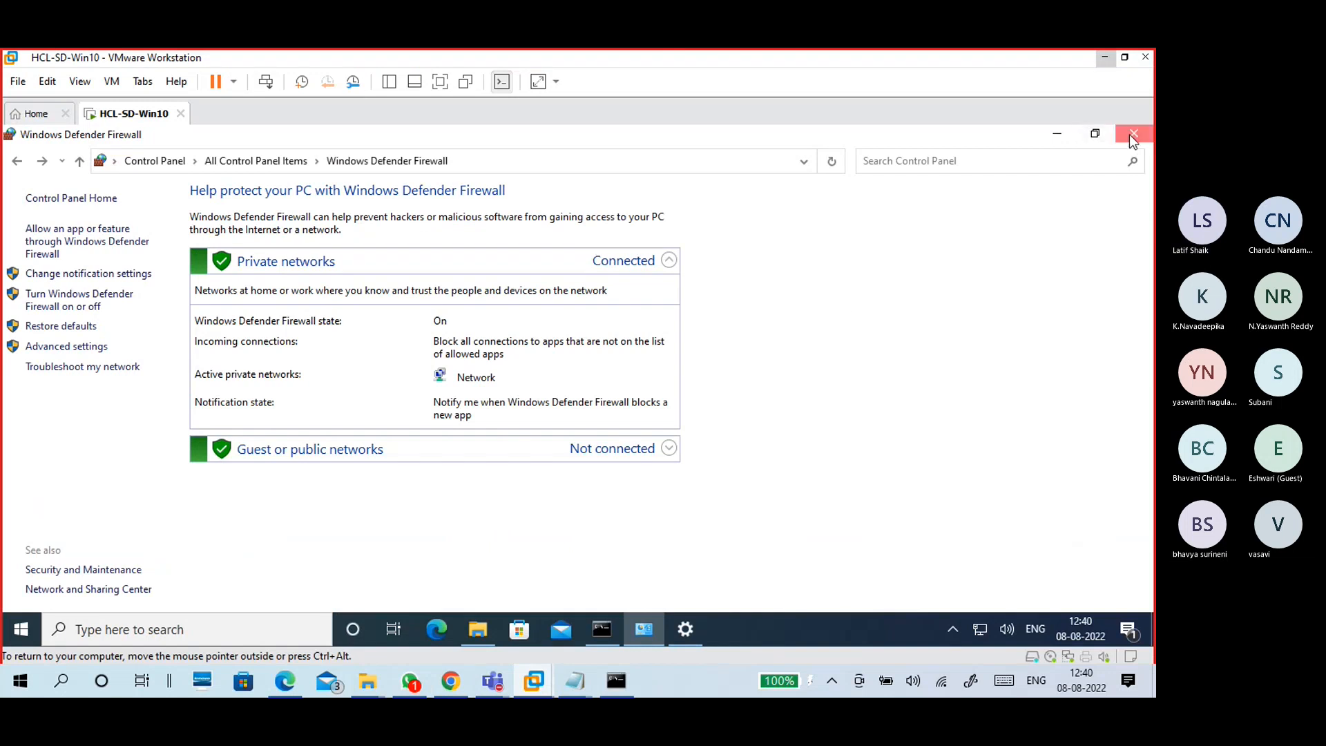
left_click(1133, 134)
left_click(623, 675)
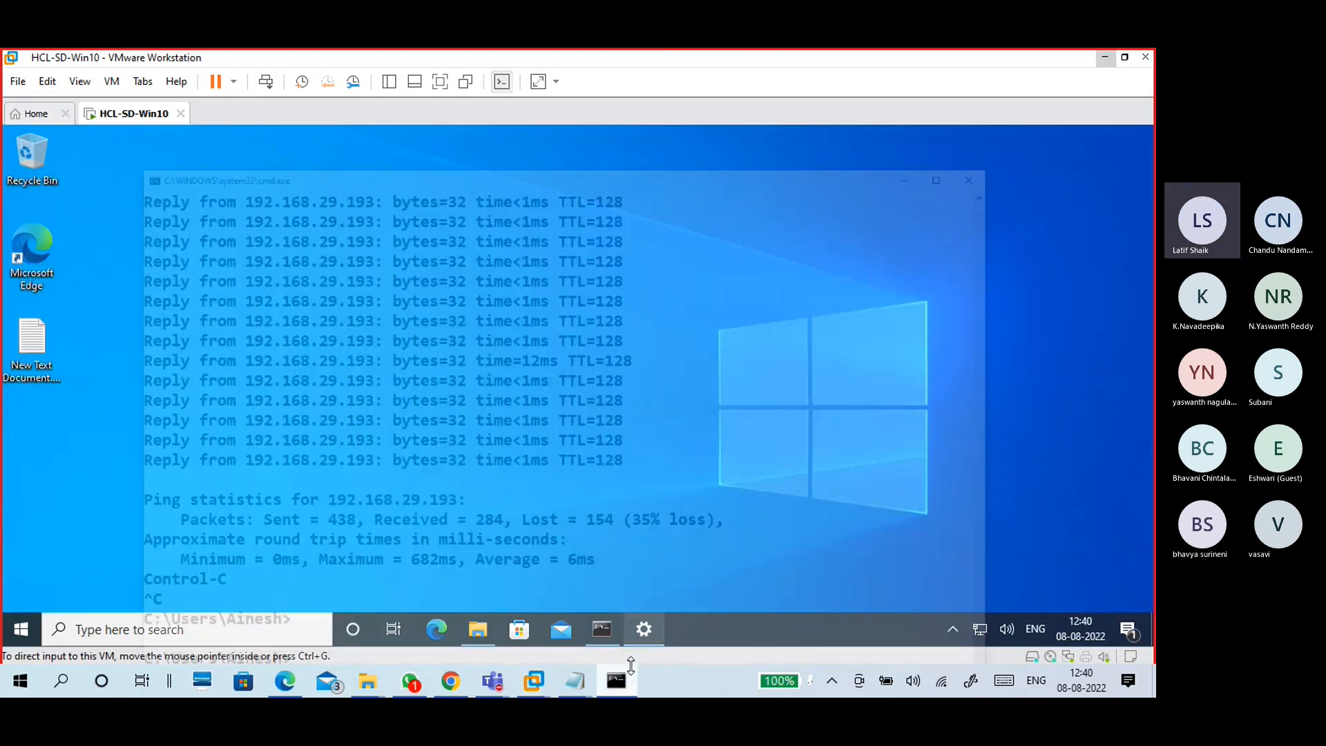
left_click(1006, 64)
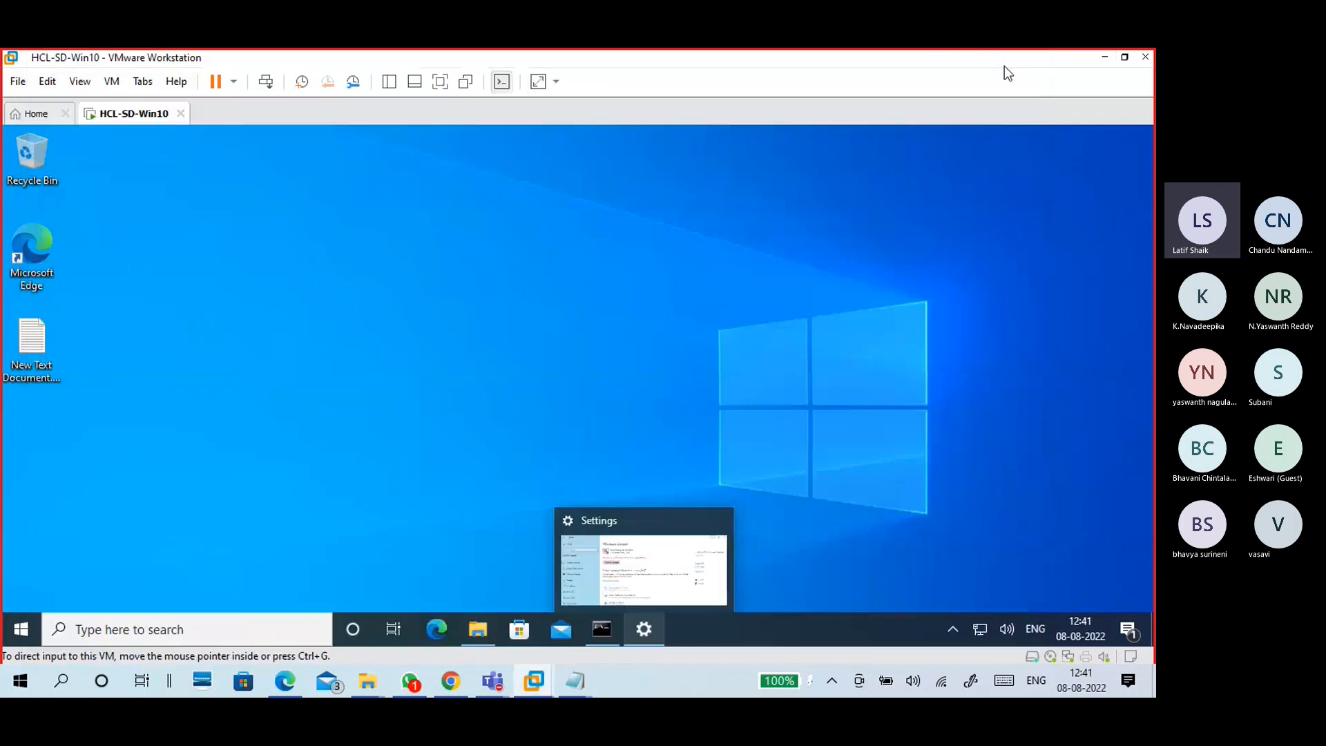
left_click(644, 629)
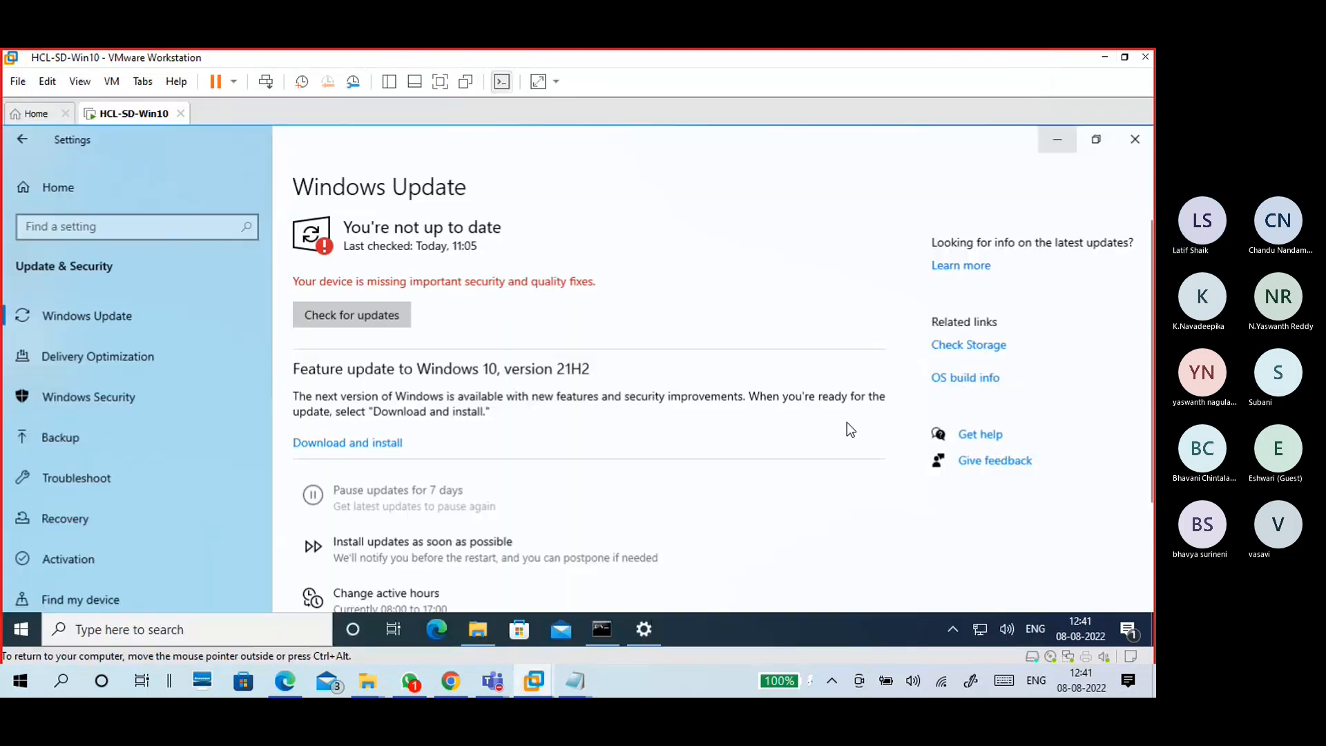
left_click(1061, 145)
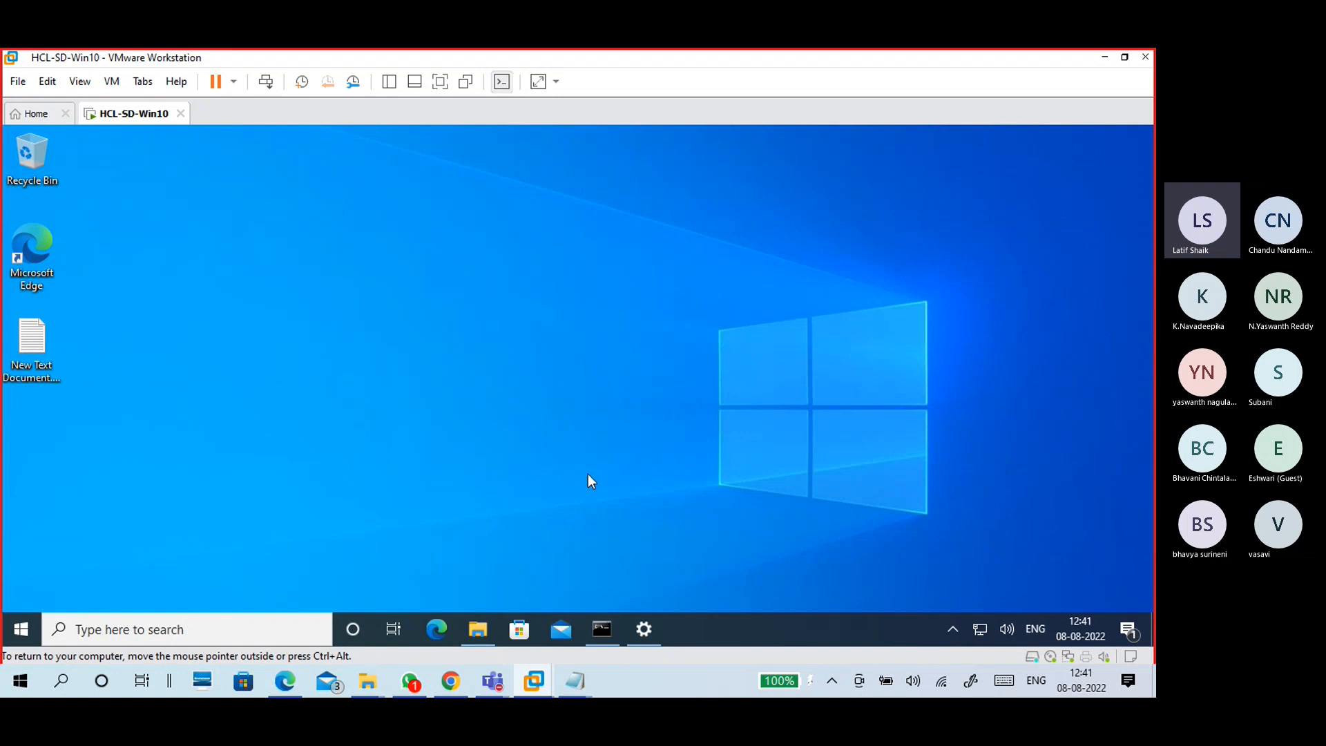
left_click(496, 681)
left_click(483, 614)
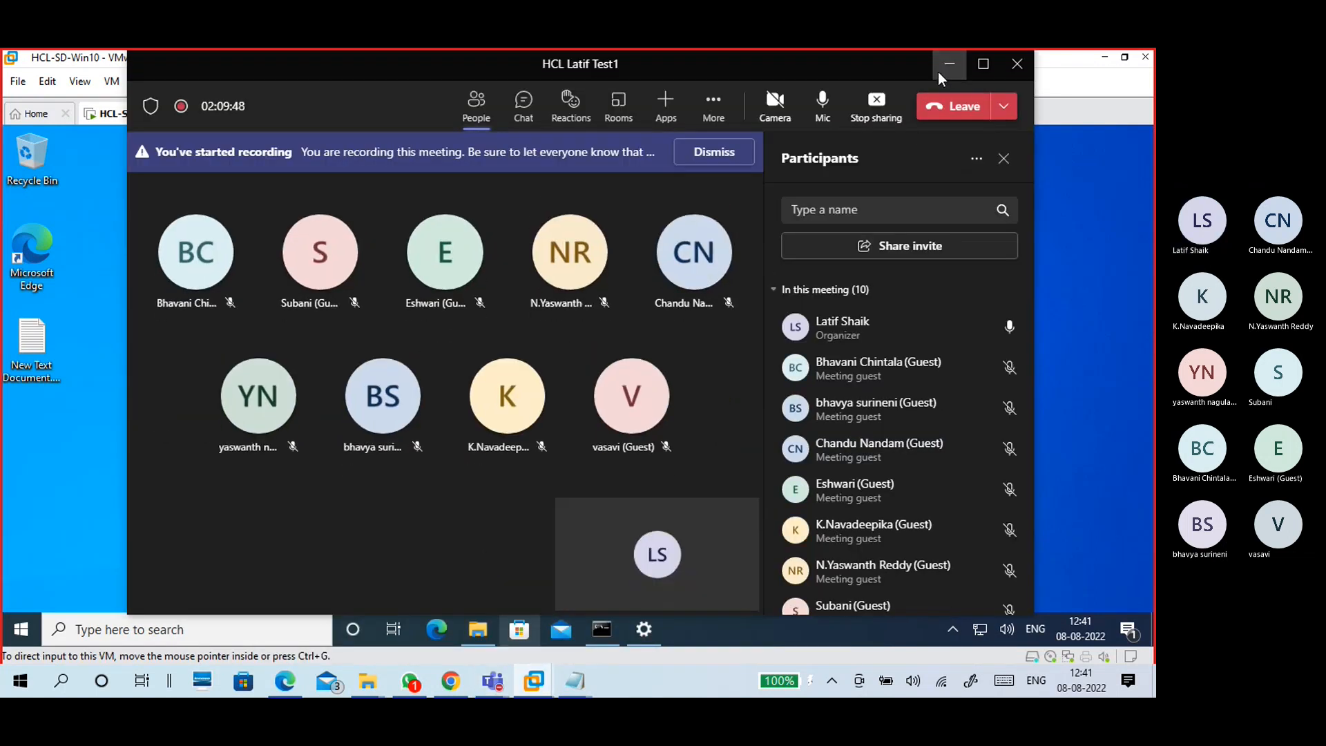
left_click(948, 64)
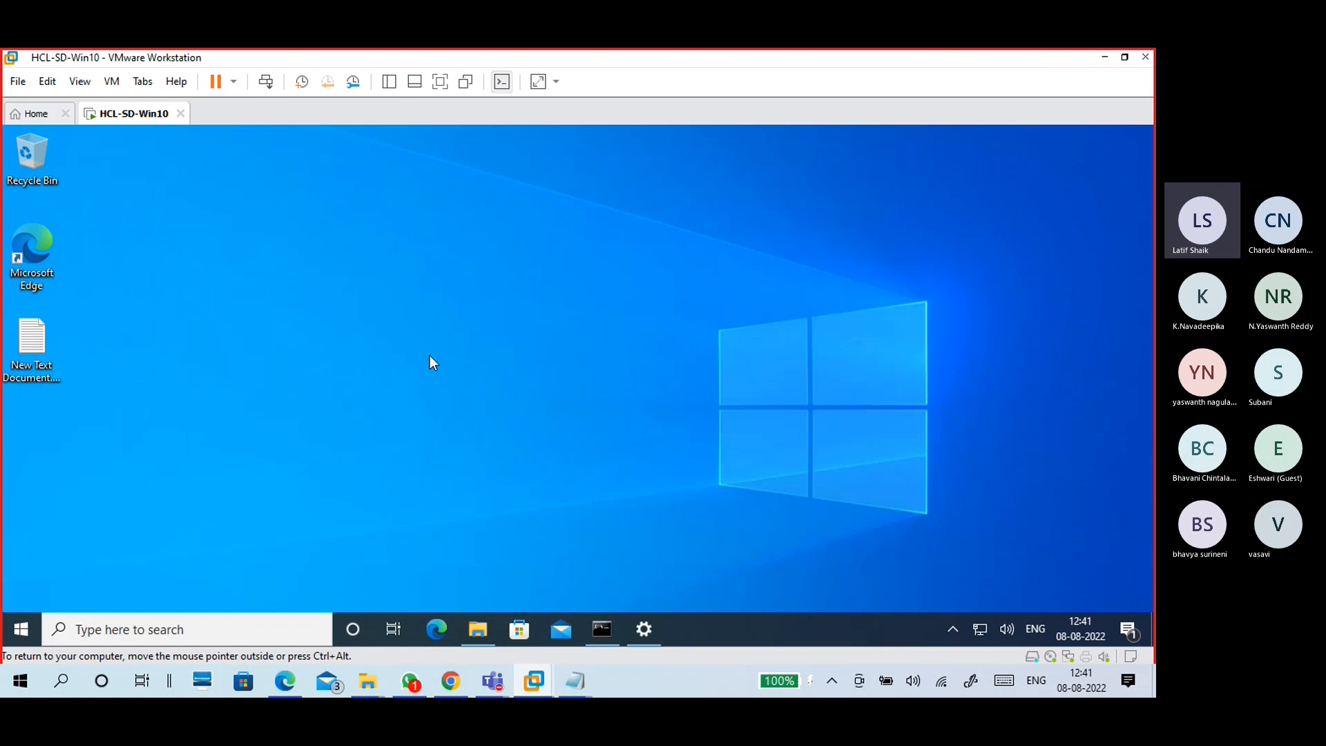
right_click(293, 255)
left_click(404, 270)
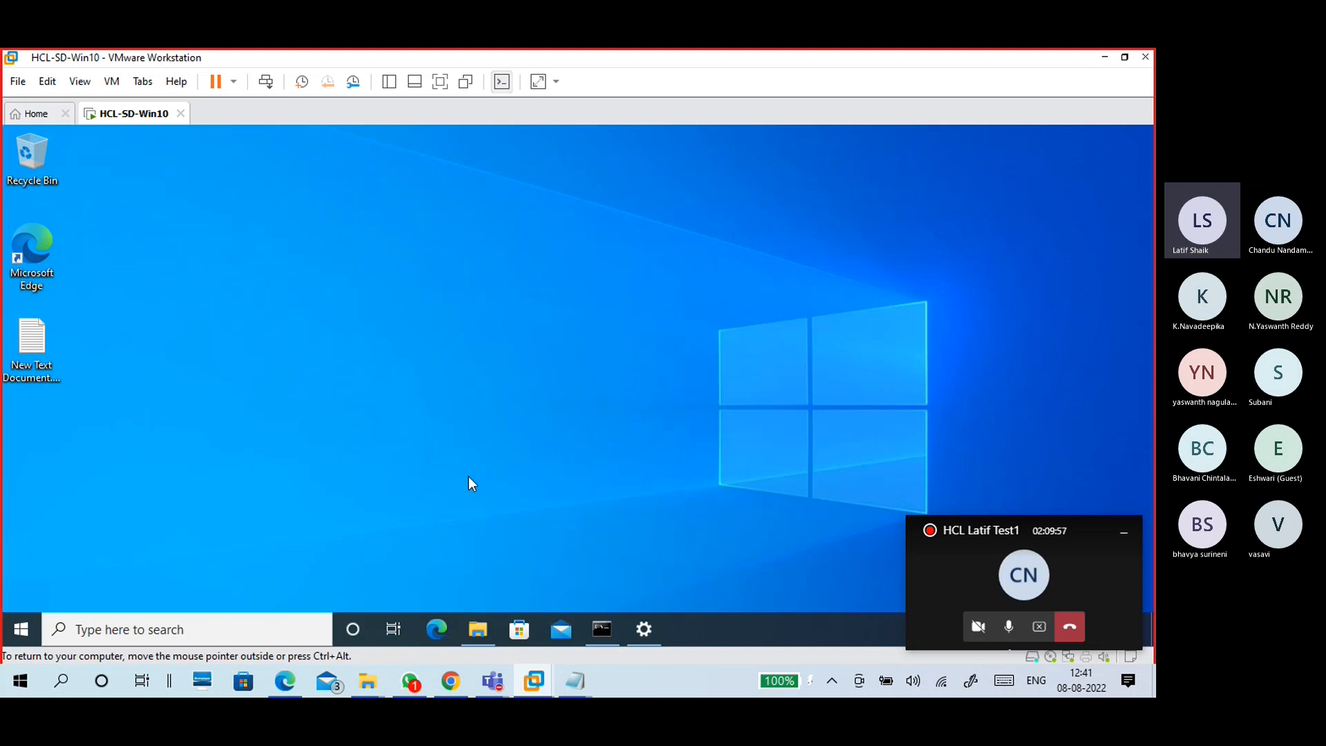
- Check the drives under This PC in the virtual machine's File Explorer and close the window
left_click(486, 630)
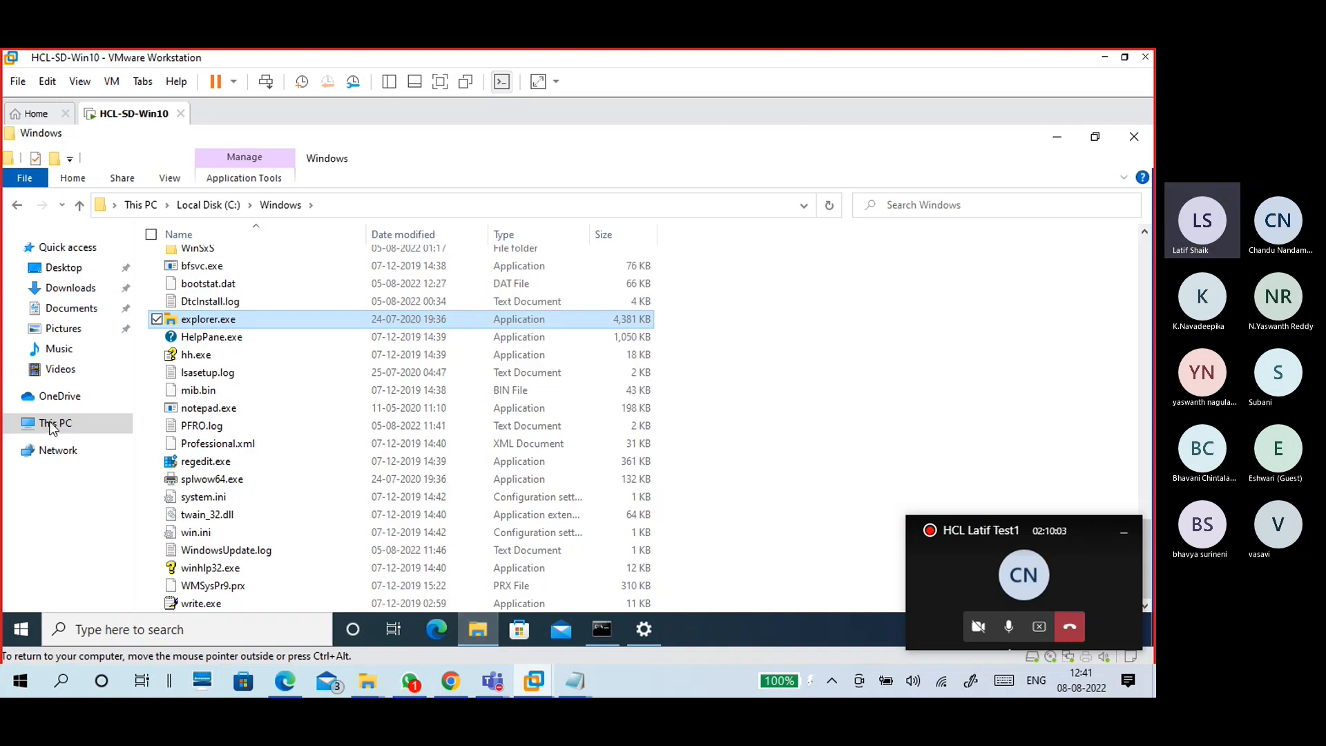
left_click(145, 207)
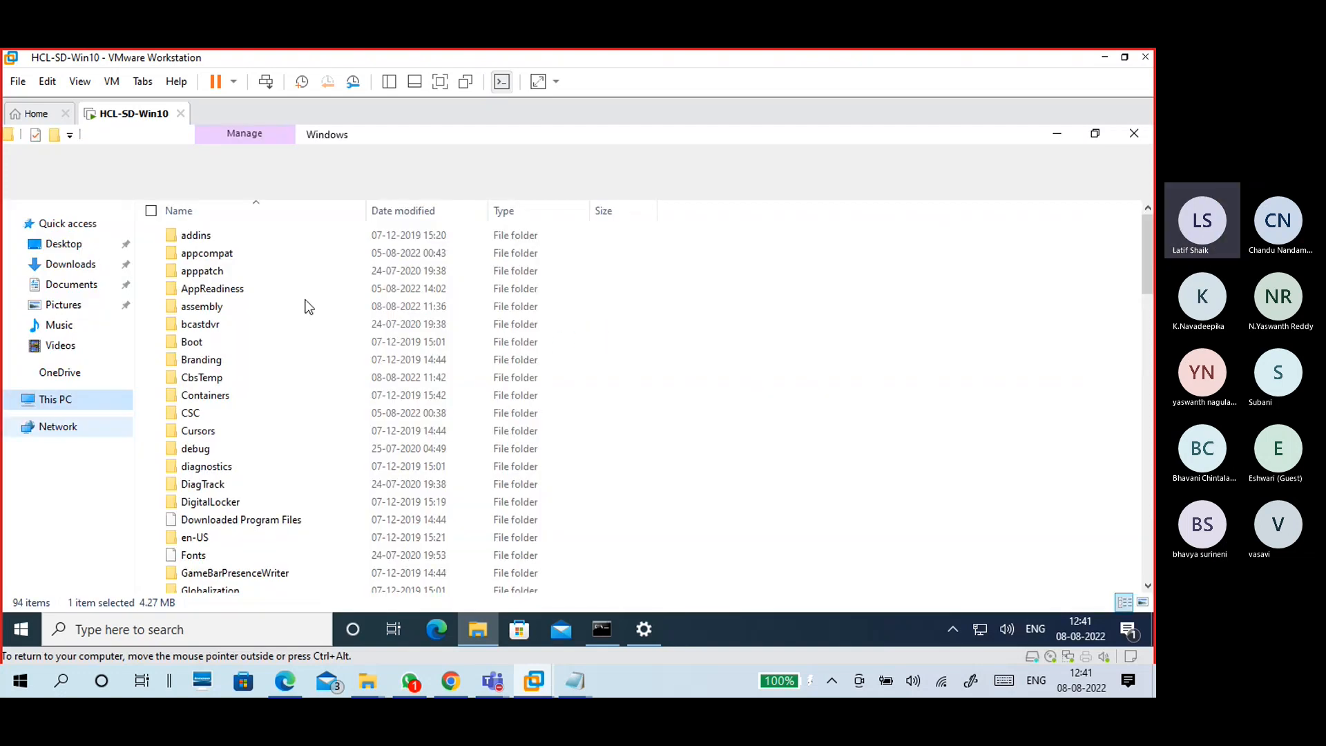
left_click(56, 400)
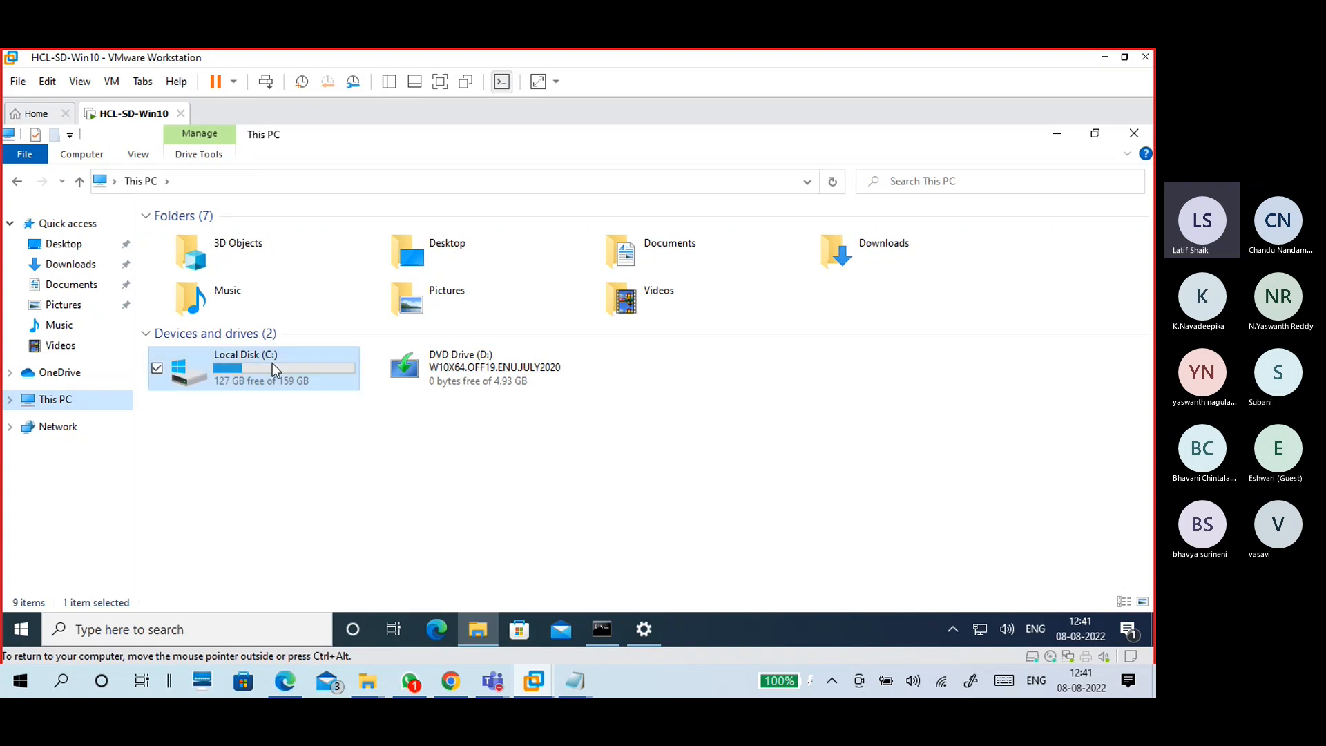
left_click(343, 453)
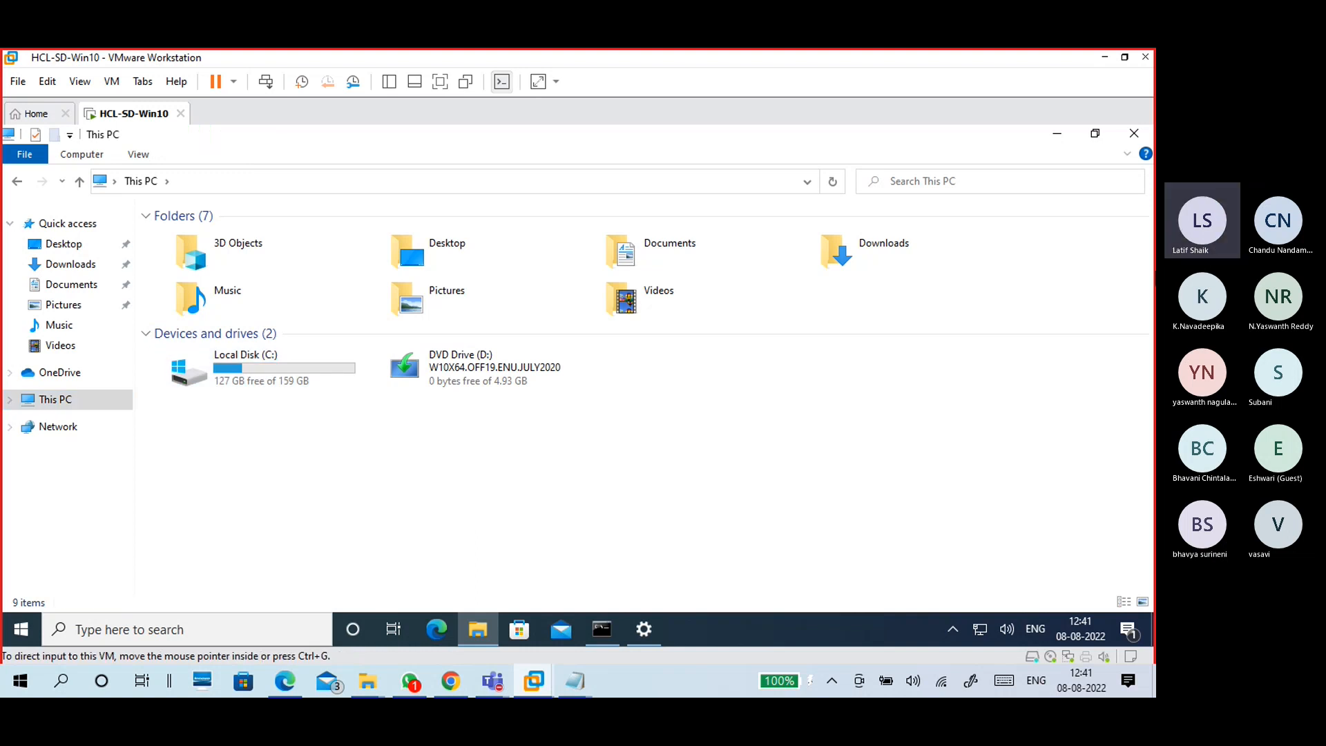
left_click(1133, 134)
- Create a folder named "Data1" on the virtual machine's desktop
right_click(237, 239)
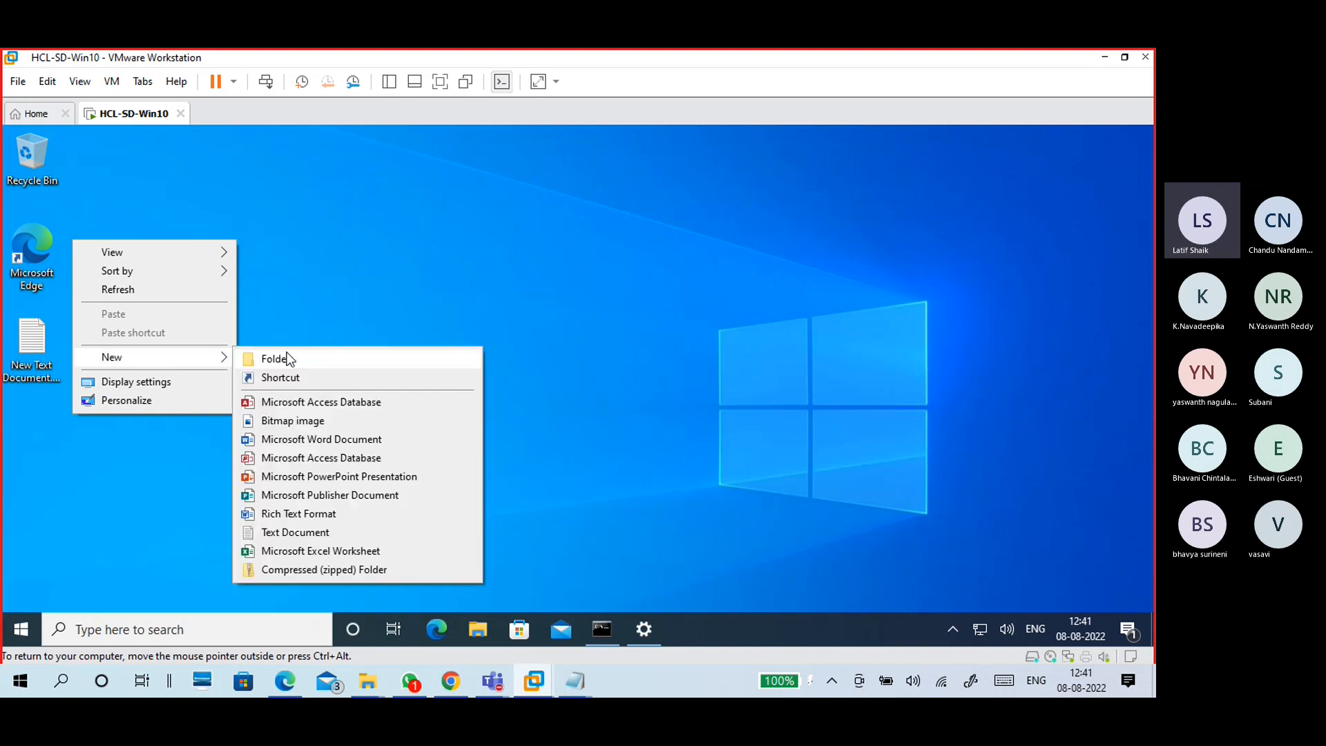
left_click(291, 357)
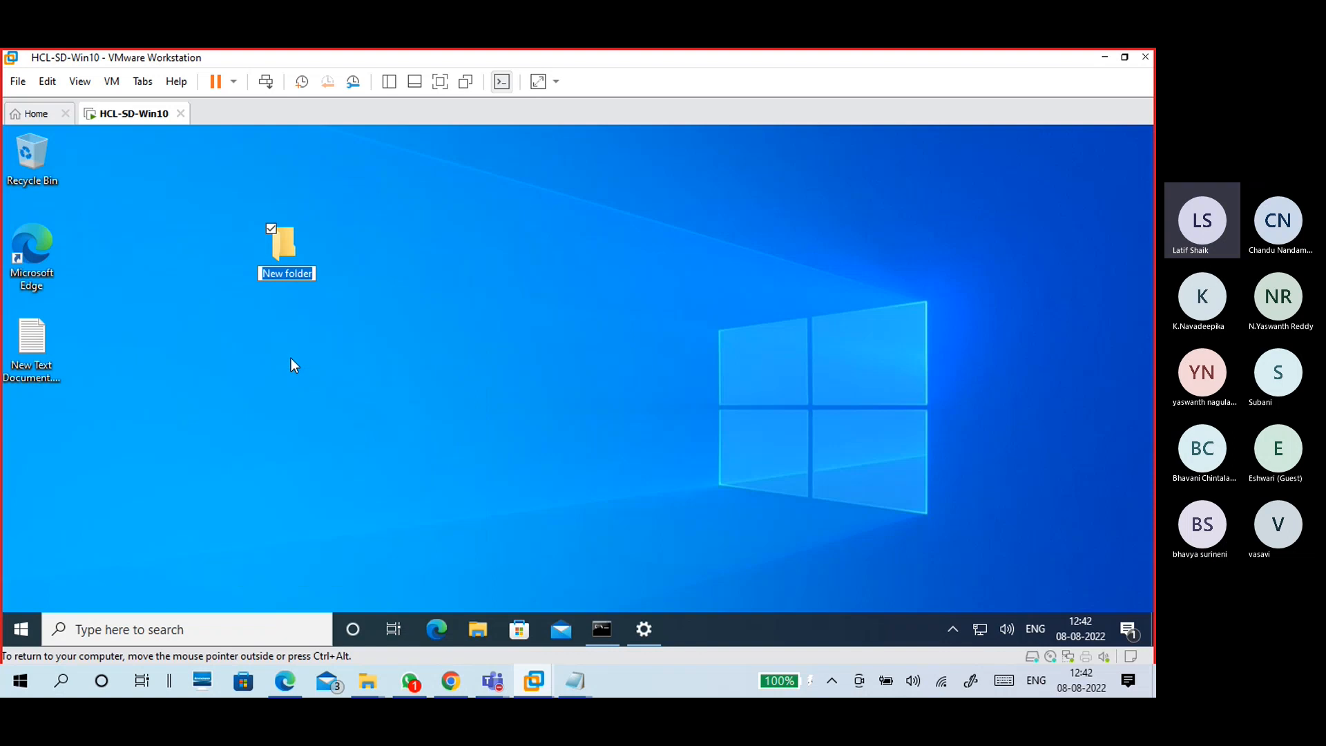
type("Data1")
key("Return")
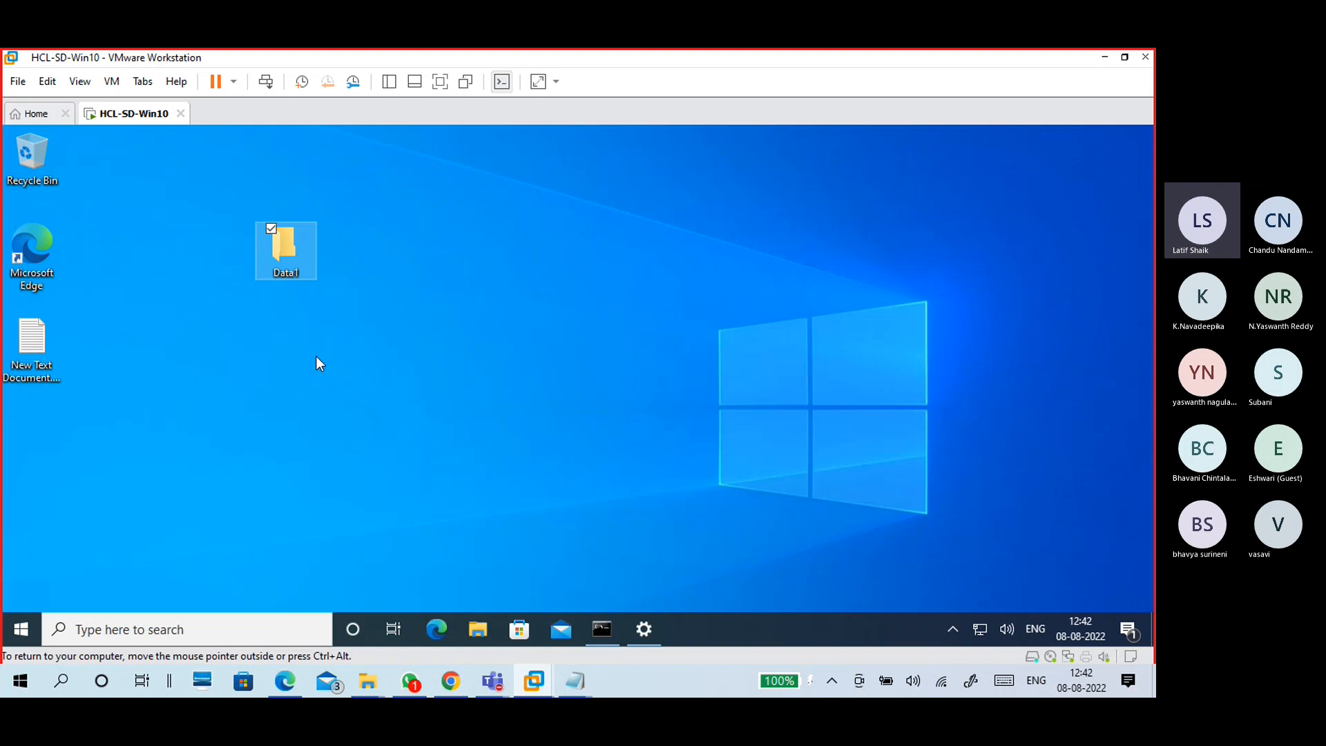
- Create a new text document inside the Data1 folder
double_click(298, 263)
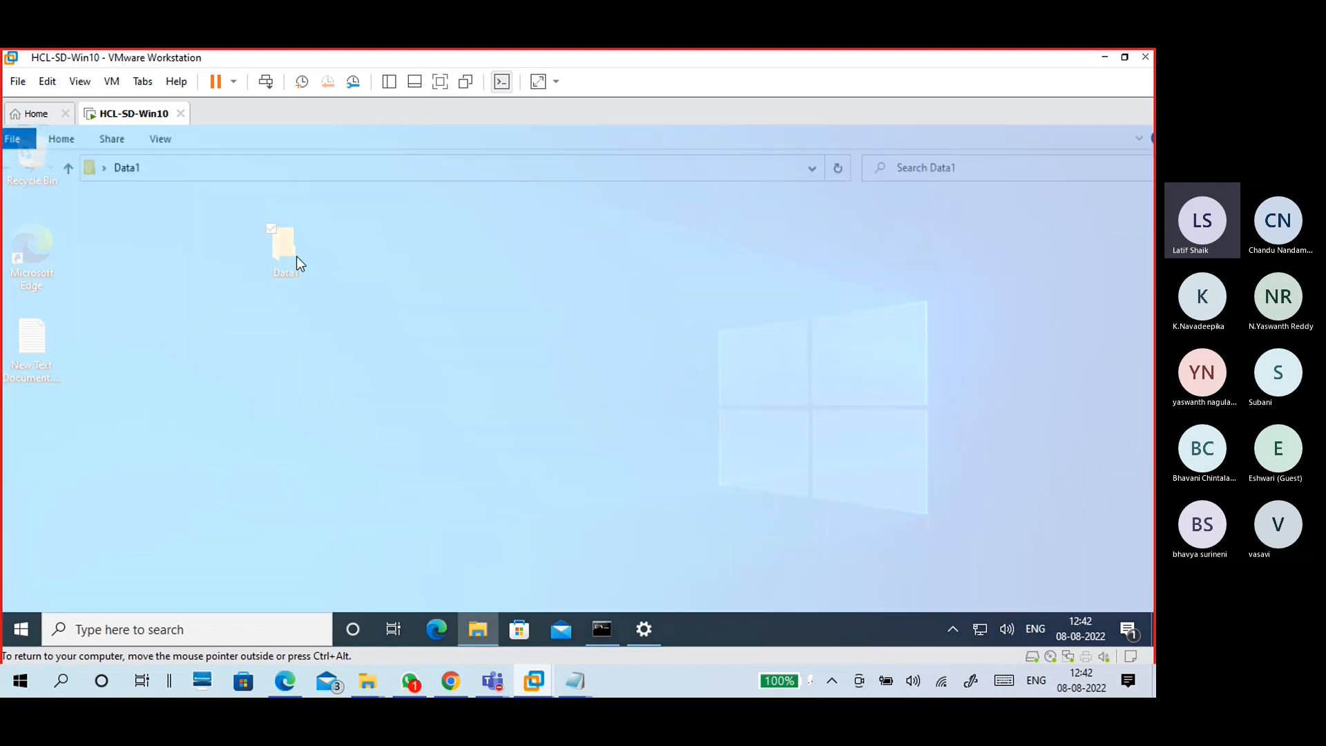
right_click(364, 267)
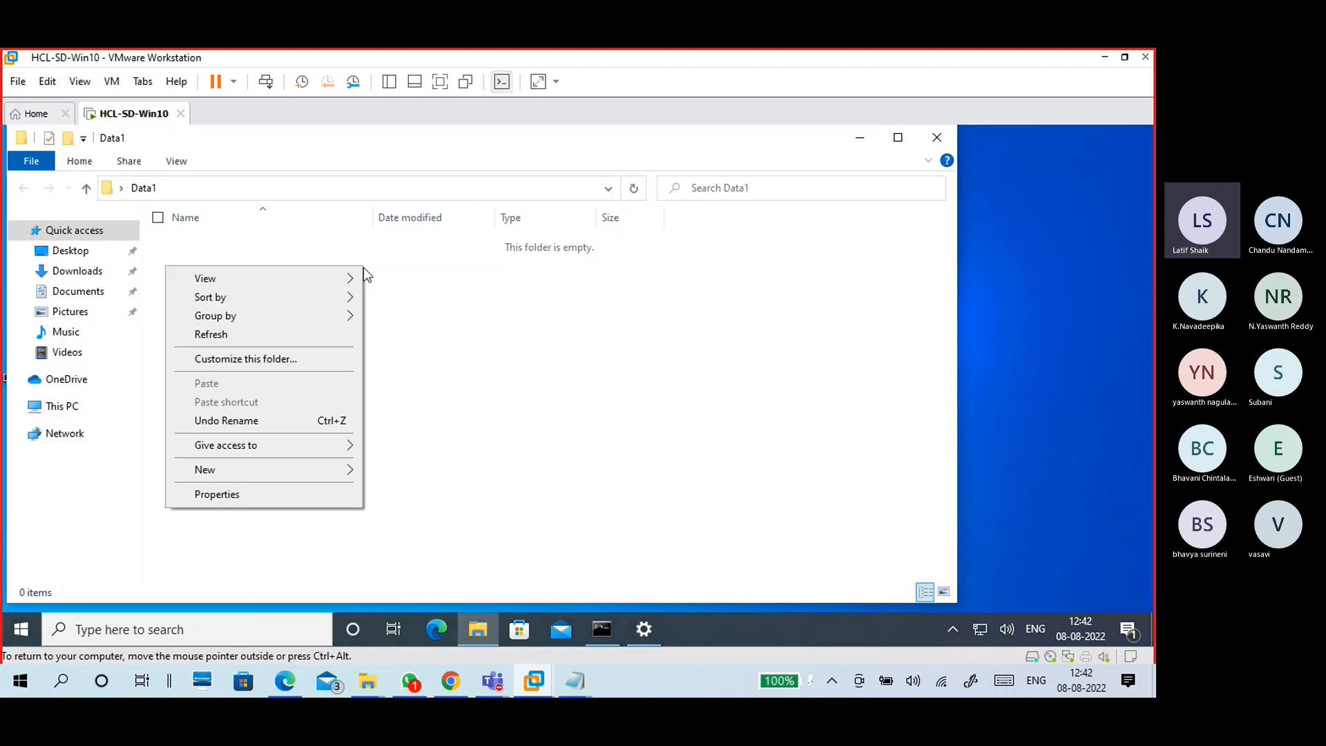
mouse_move(274, 476)
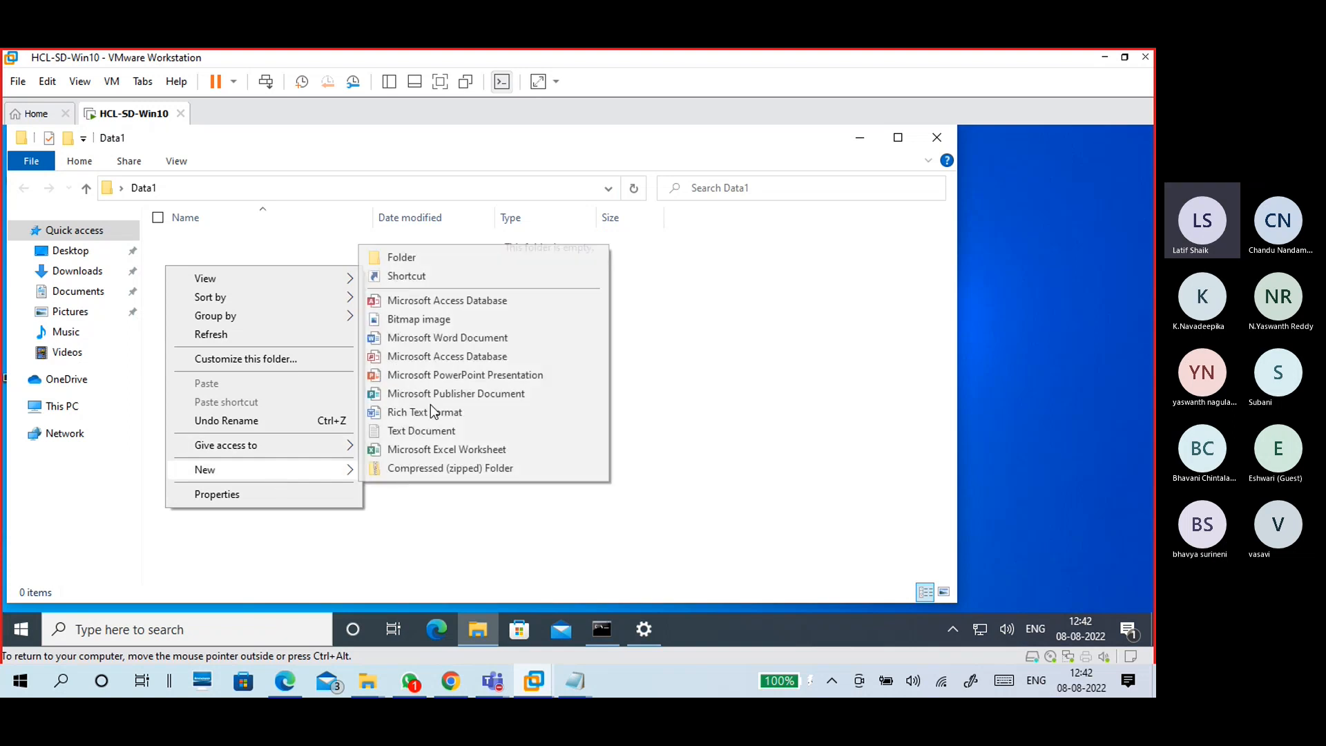
left_click(428, 432)
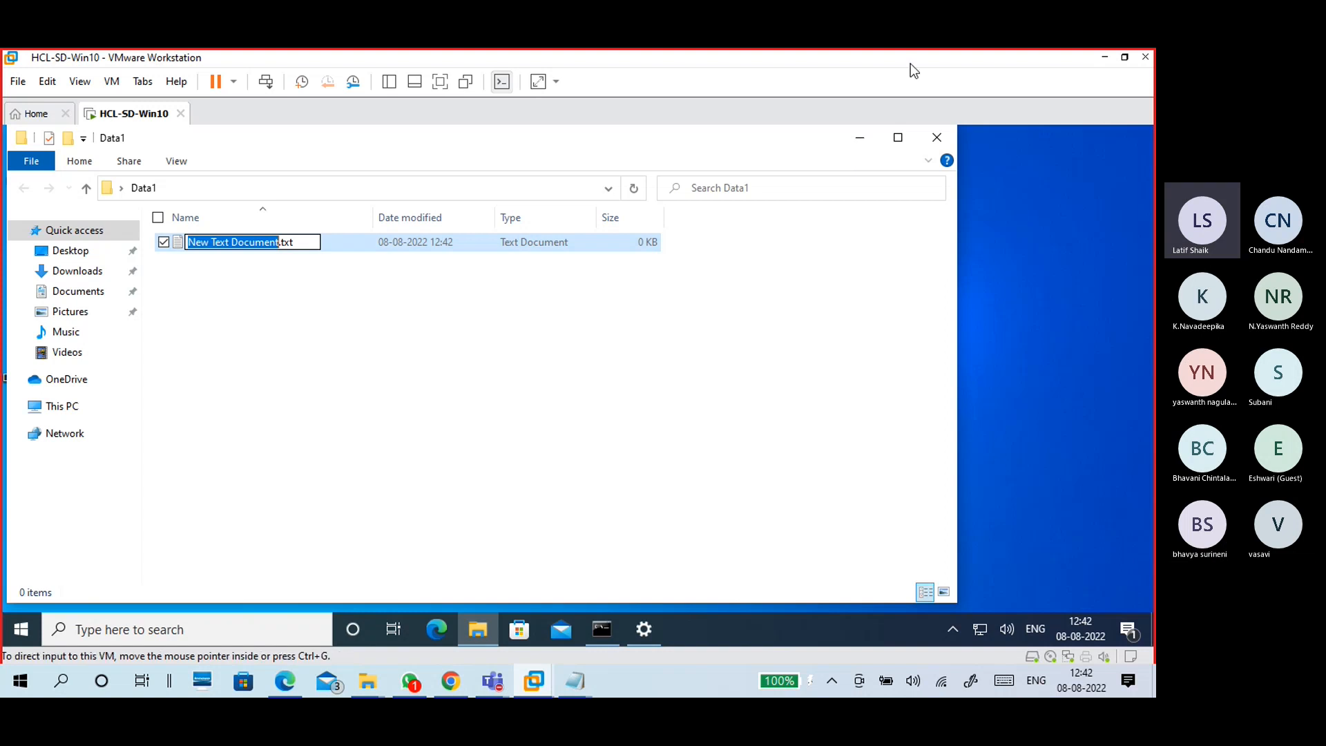
- Return to the presentation in the browser and title slide 7 "Sharing Data from PC-A"
left_click(1104, 57)
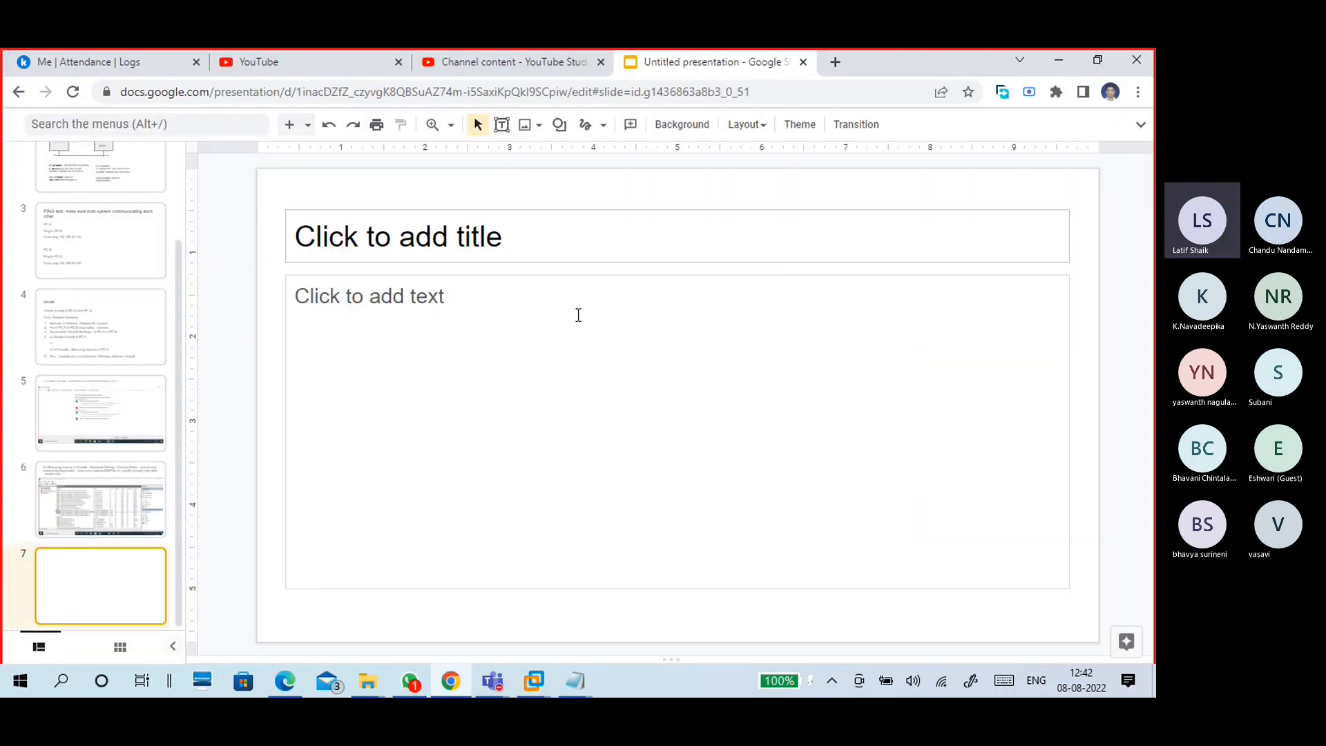
left_click(429, 240)
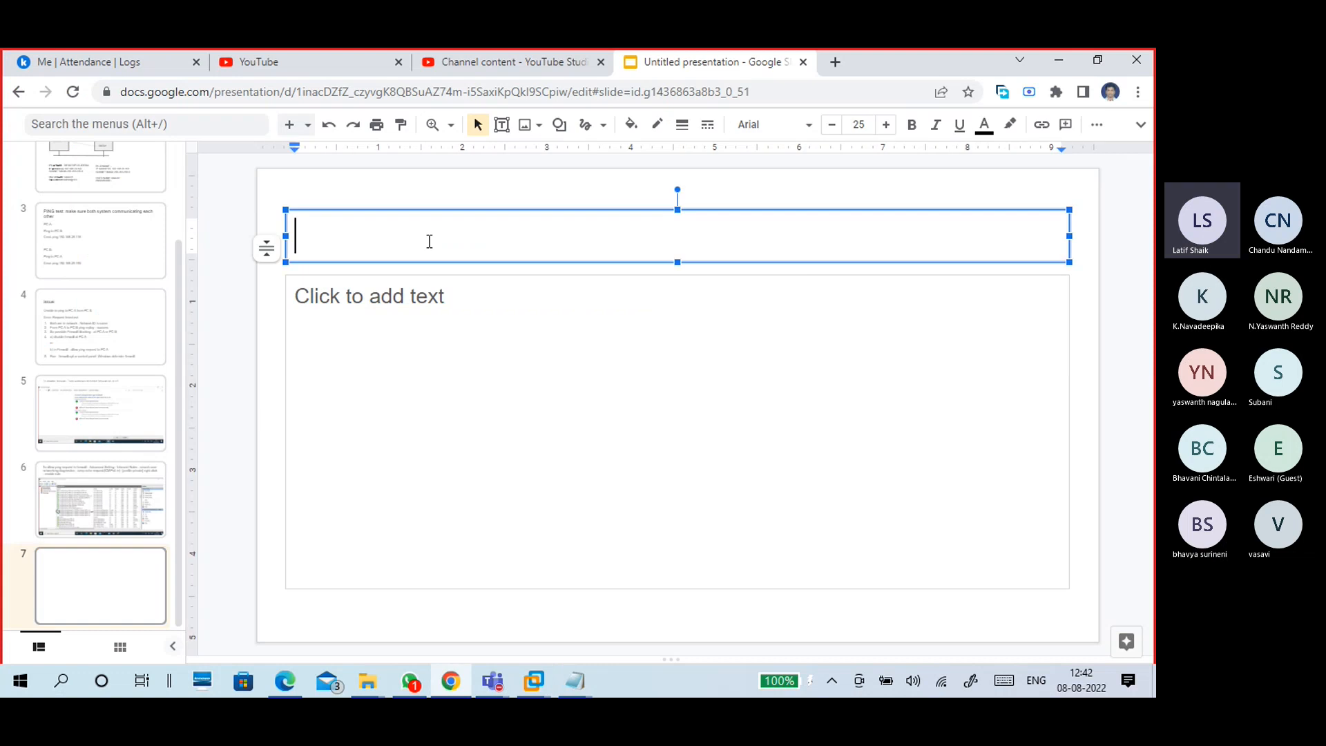
type("Share")
key("BackSpace")
type("ing ")
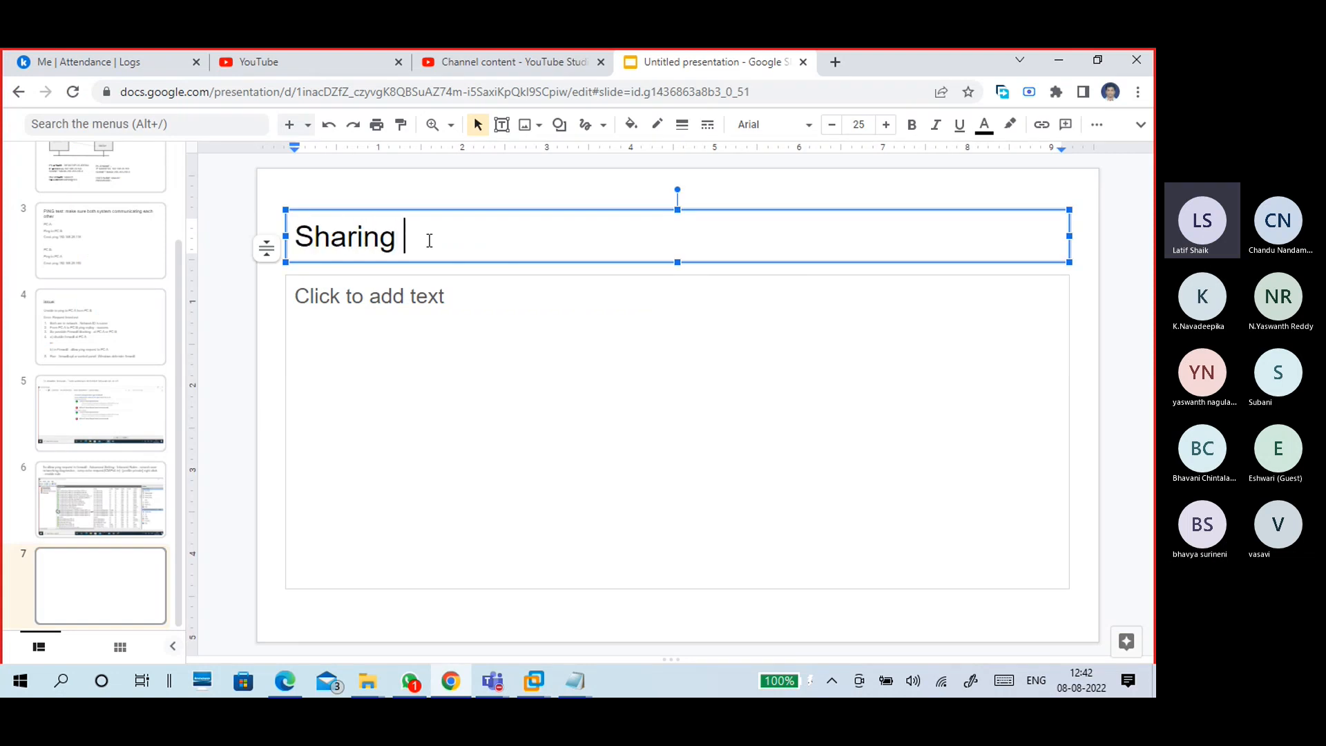
type("Data from ")
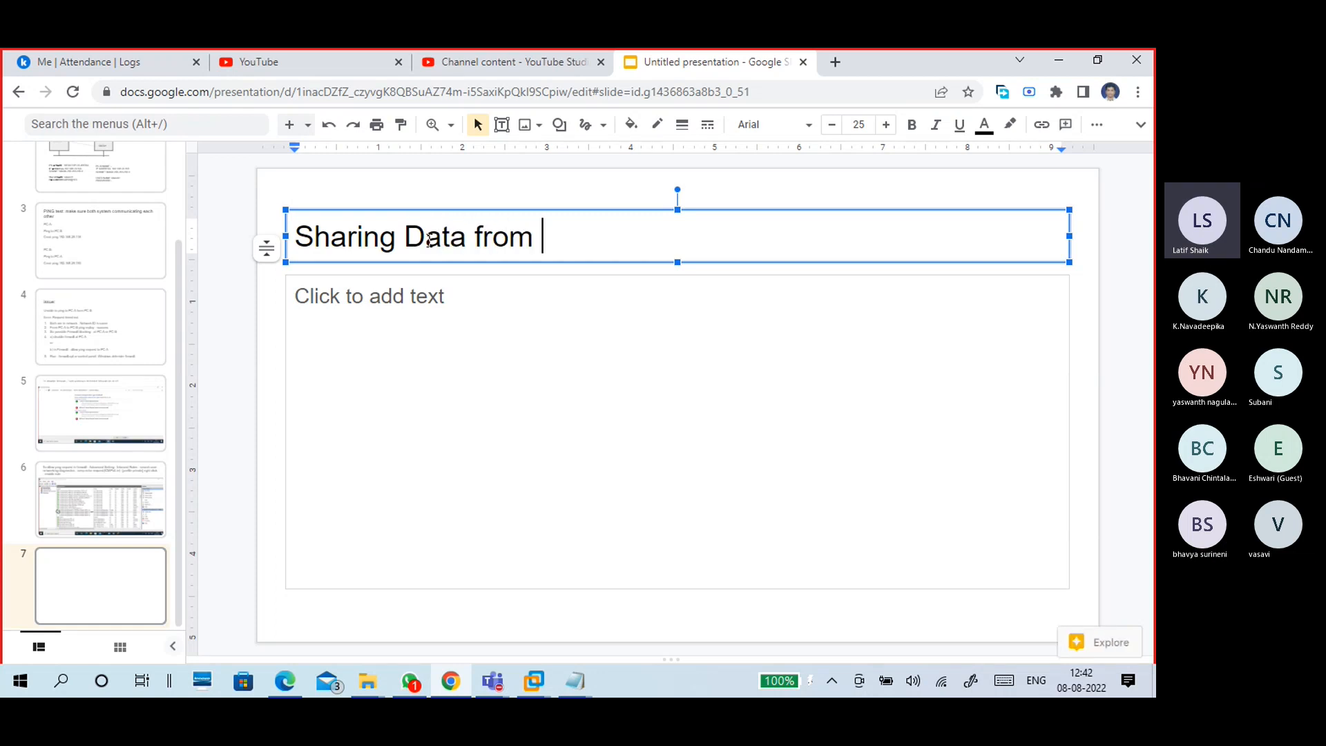
type("PC-A")
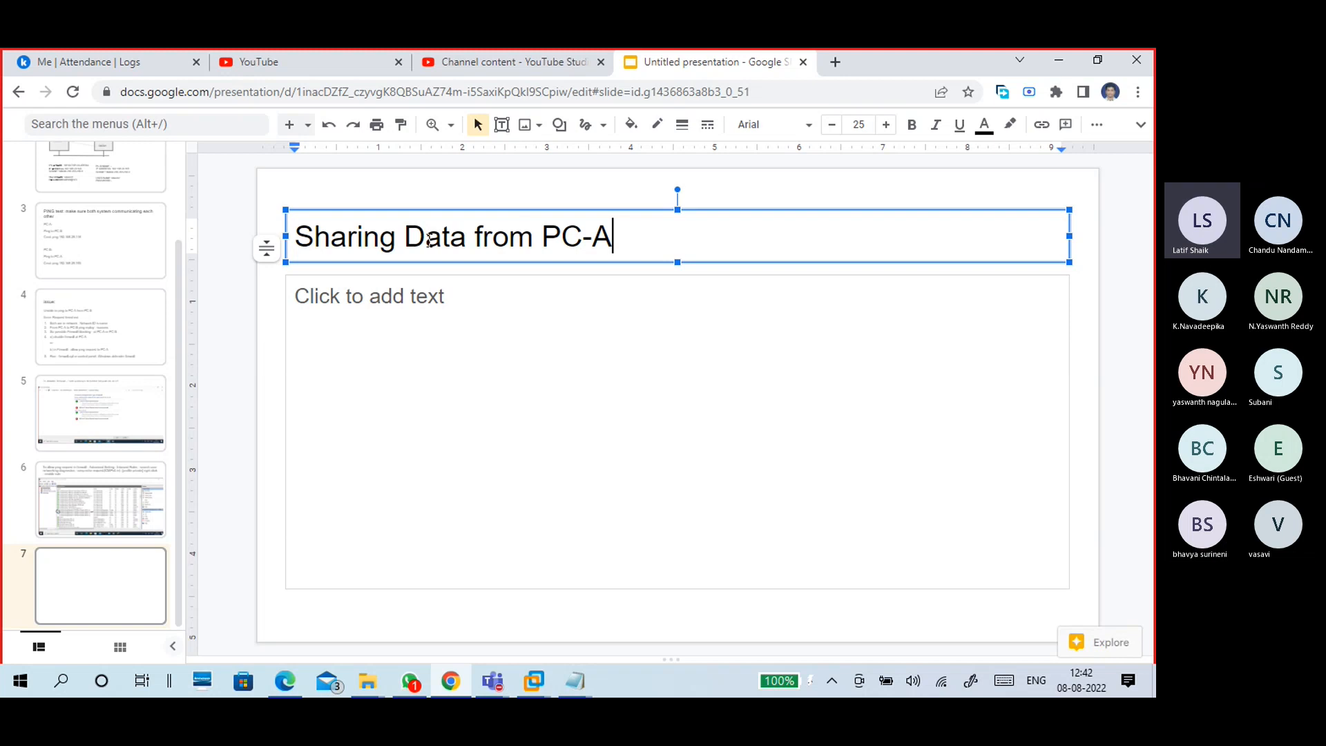
- Start a numbered list in the slide body with "PC-A:" as the opening of item 1
left_click(441, 306)
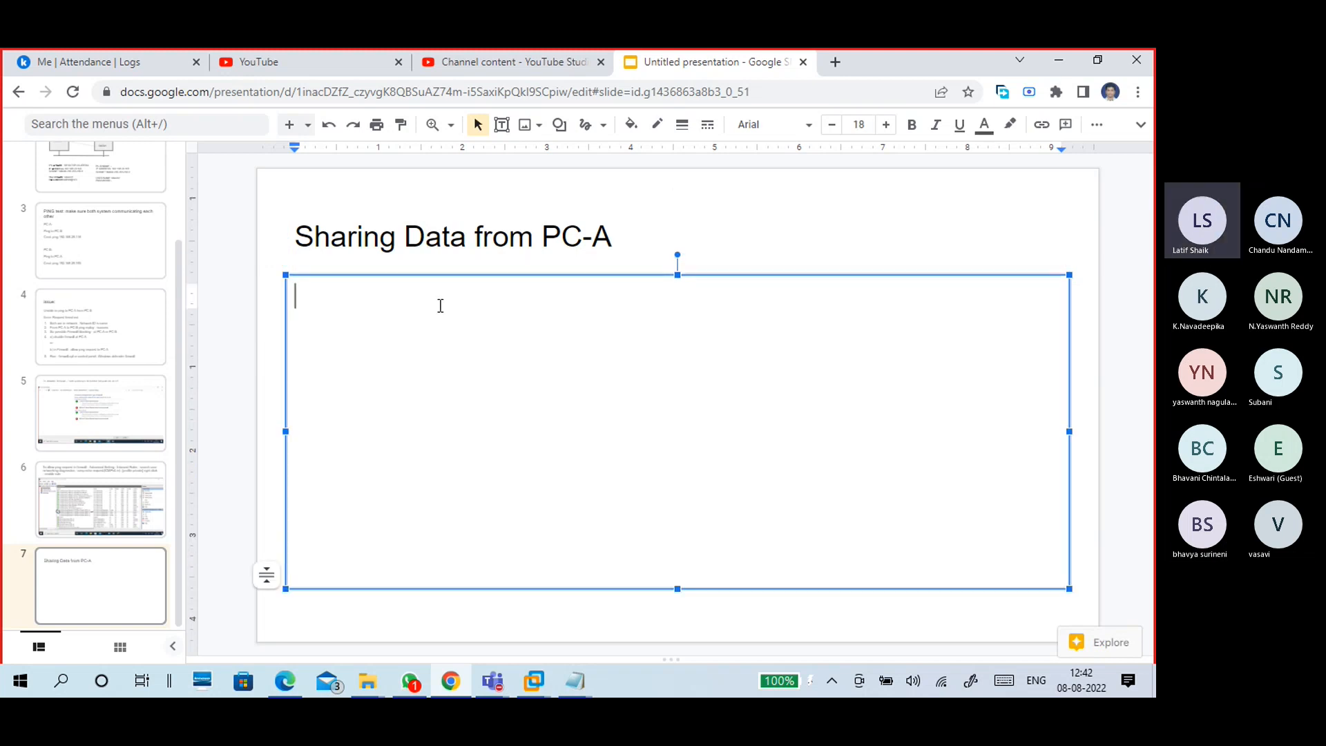
type("PC")
key("BackSpace")
type("C_A")
key("BackSpace")
key("BackSpace")
type("-A:")
key("Left")
key("Left")
key("Left")
key("Left")
key("Left")
type("1.")
key("Right")
key("Right")
key("Right")
key("Right")
key("Right")
- Continue item 1 on slide 7 after "PC-A:" with the text "create a folder name ‘data1"
type("create ")
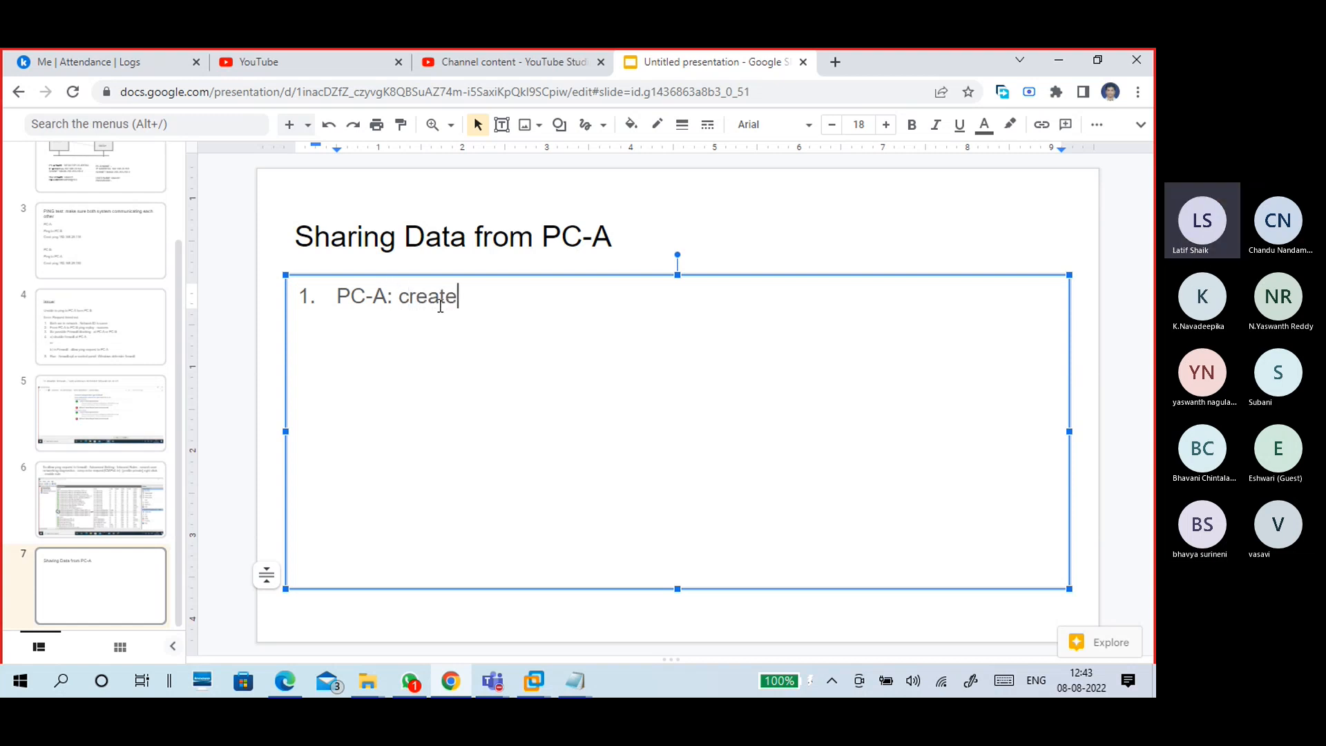
type("a d")
type("folder")
type(" name ")
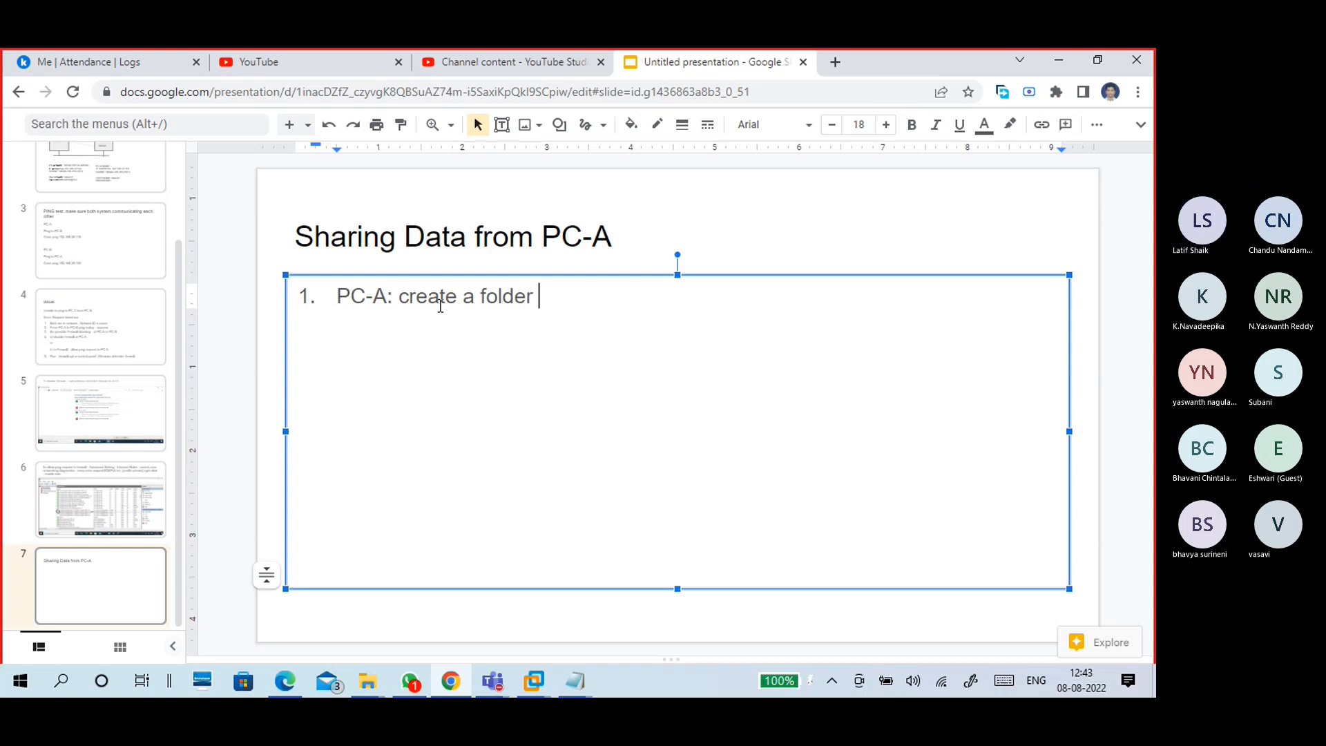
type("data1")
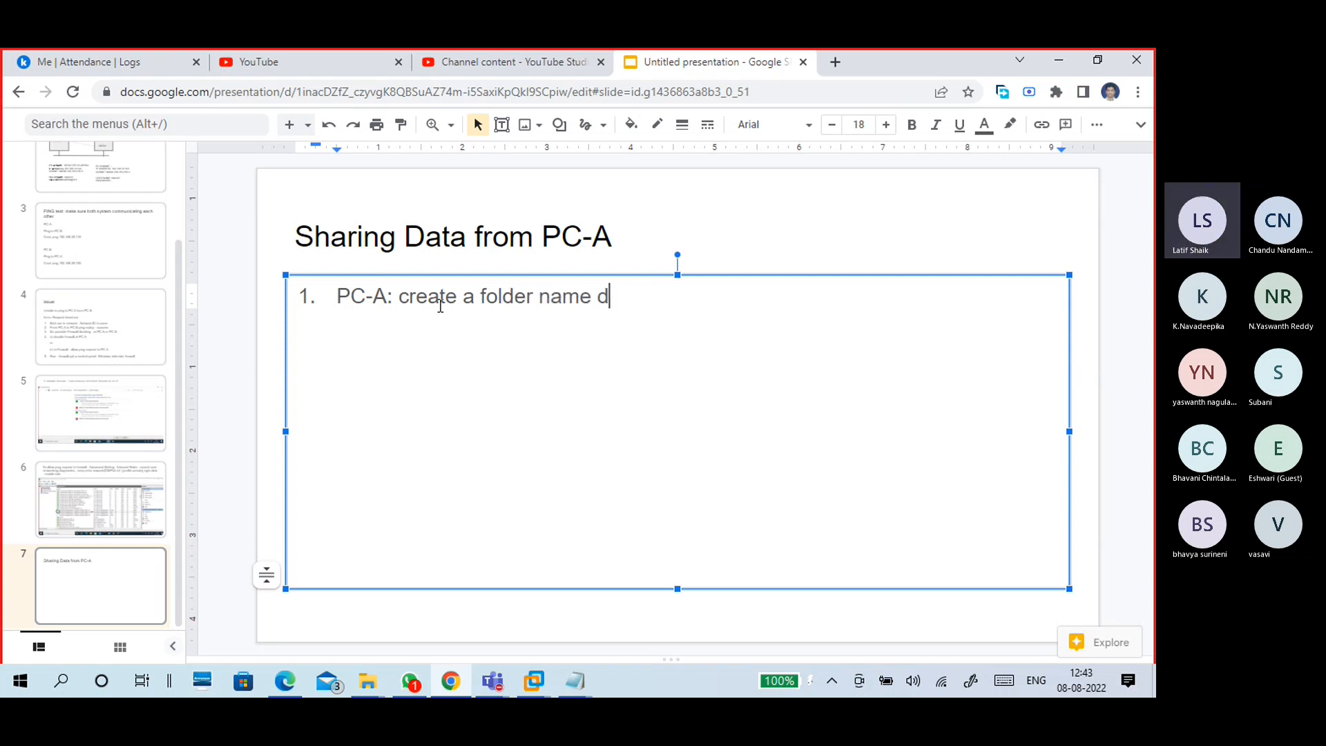
key("Left")
key("Left")
key("Left")
key("Left")
key("Left")
type("'")
key("Right")
key("Right")
key("Right")
key("Right")
key("Right")
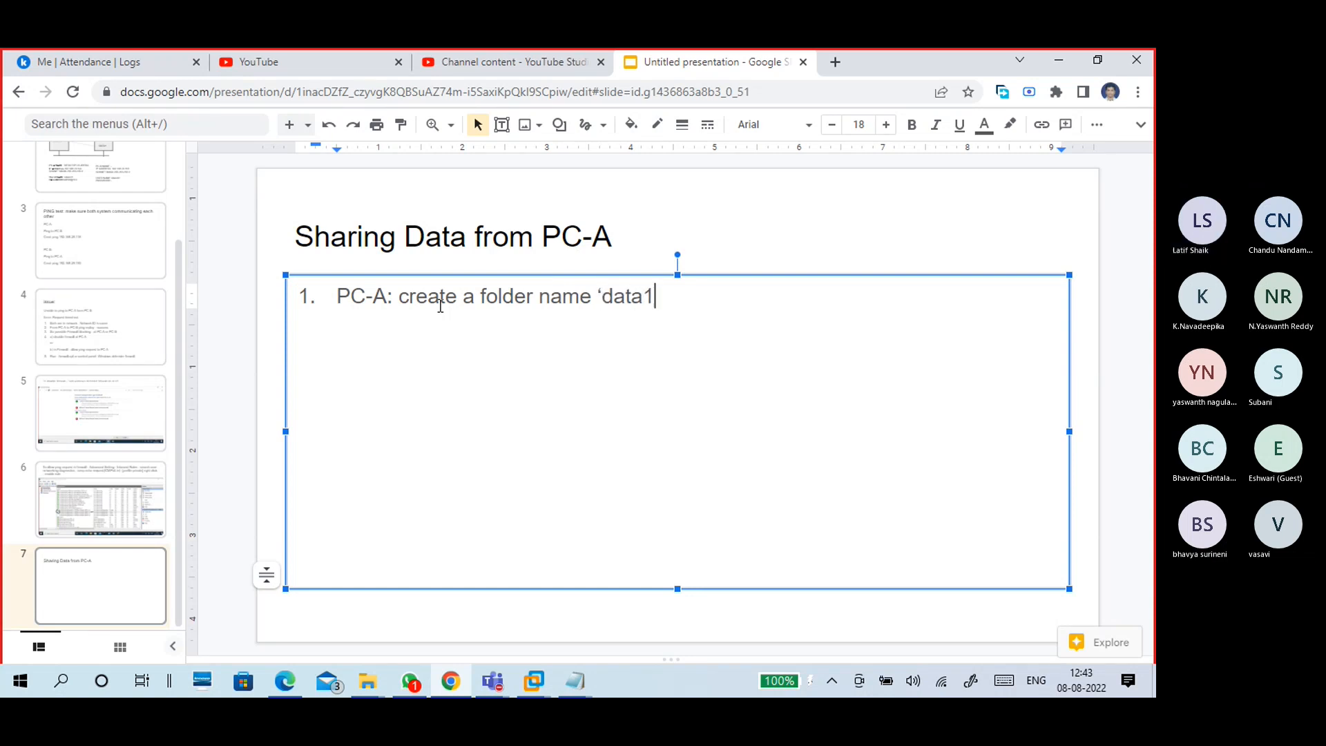
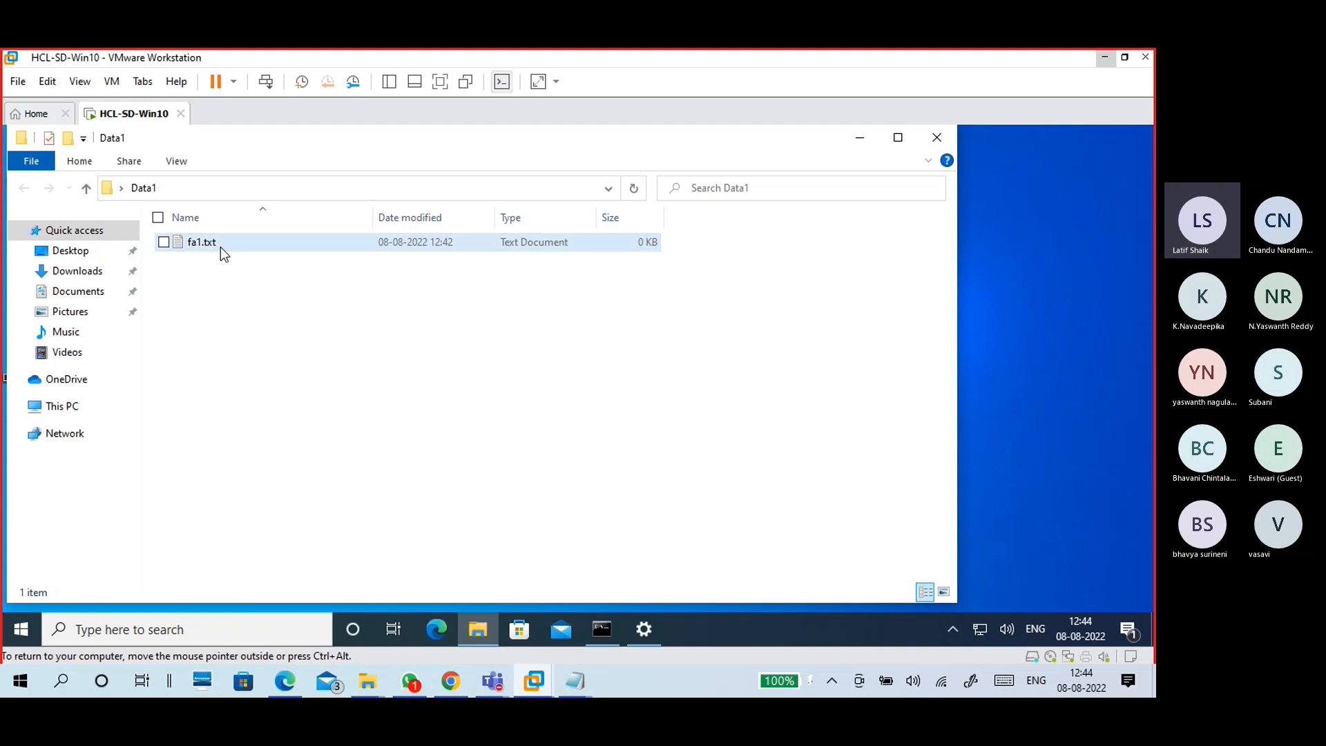
- In the virtual machine's Data1 folder, write "this is fa1 file" in fa1.txt and save it on closing
double_click(230, 244)
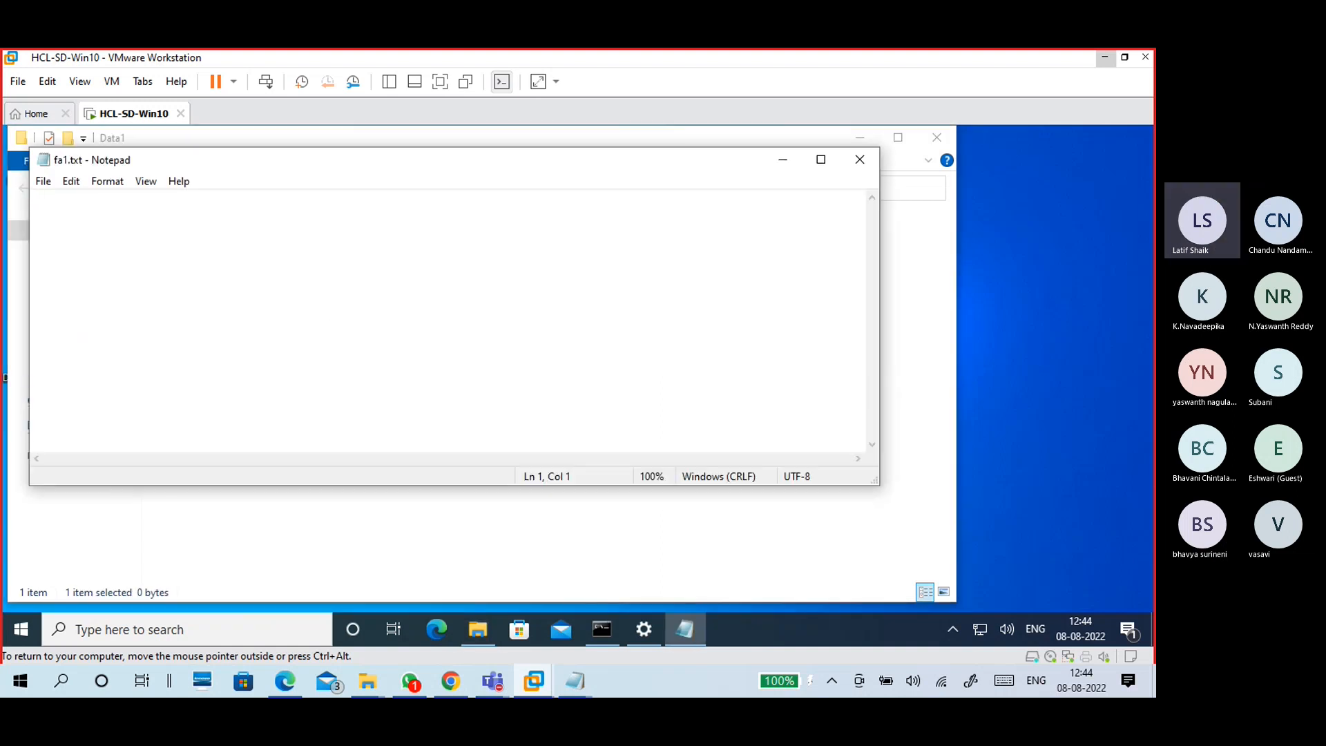
type("thi si si")
key("BackSpace")
key("BackSpace")
key("BackSpace")
key("BackSpace")
key("BackSpace")
key("BackSpace")
key("BackSpace")
type("s is fil")
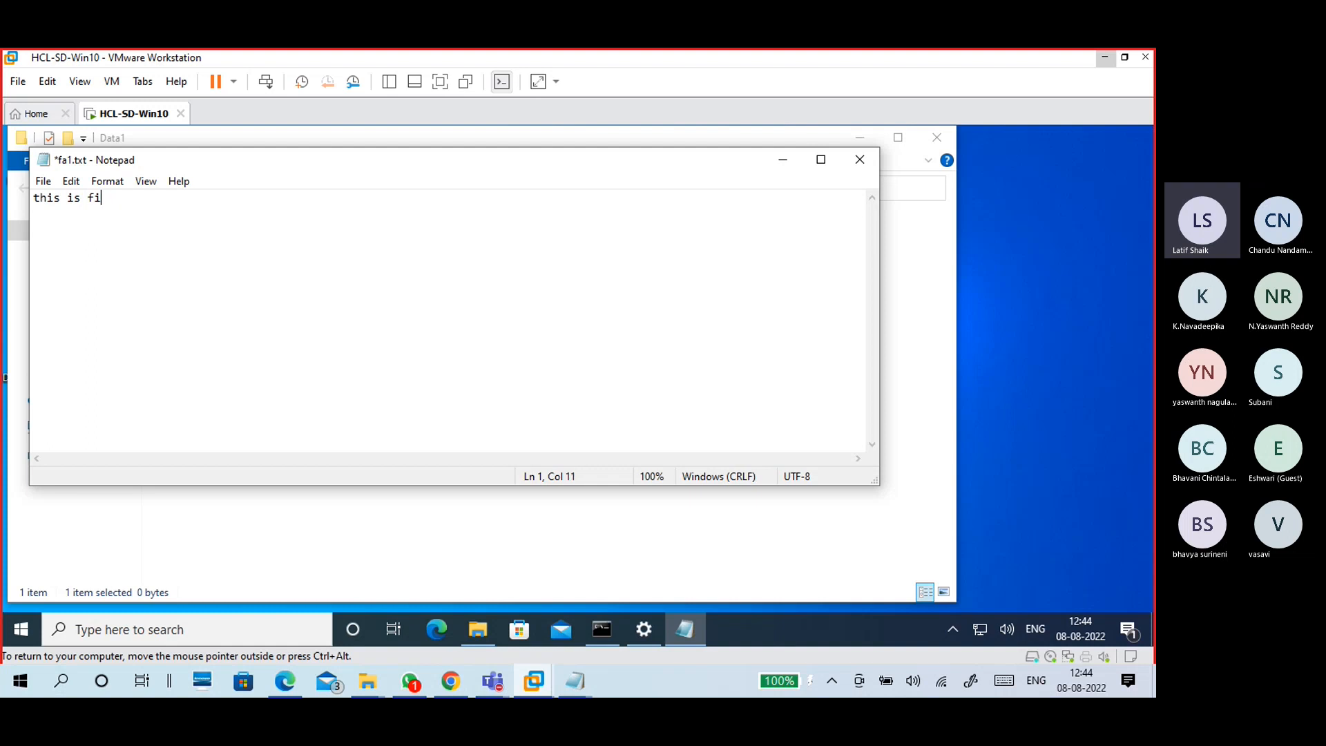
key("BackSpace")
key("BackSpace")
type("a1 file")
left_click(861, 163)
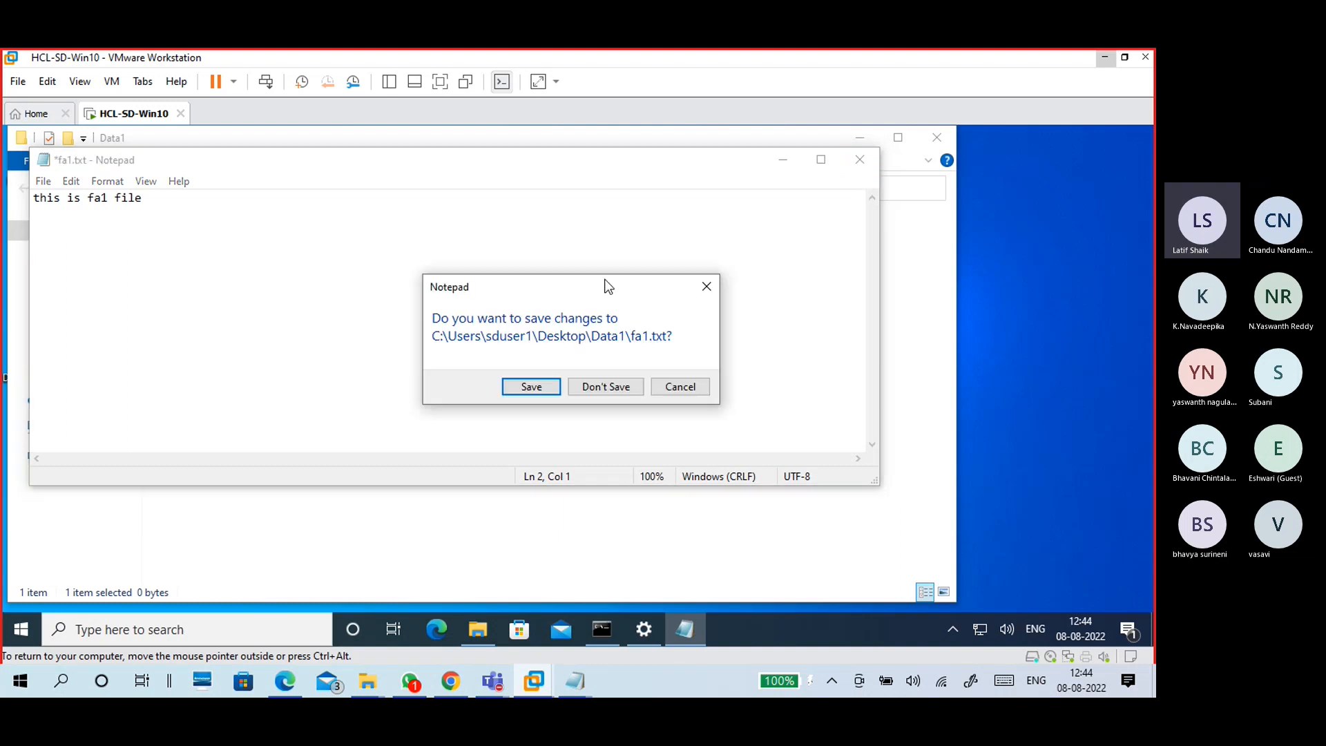
left_click(549, 387)
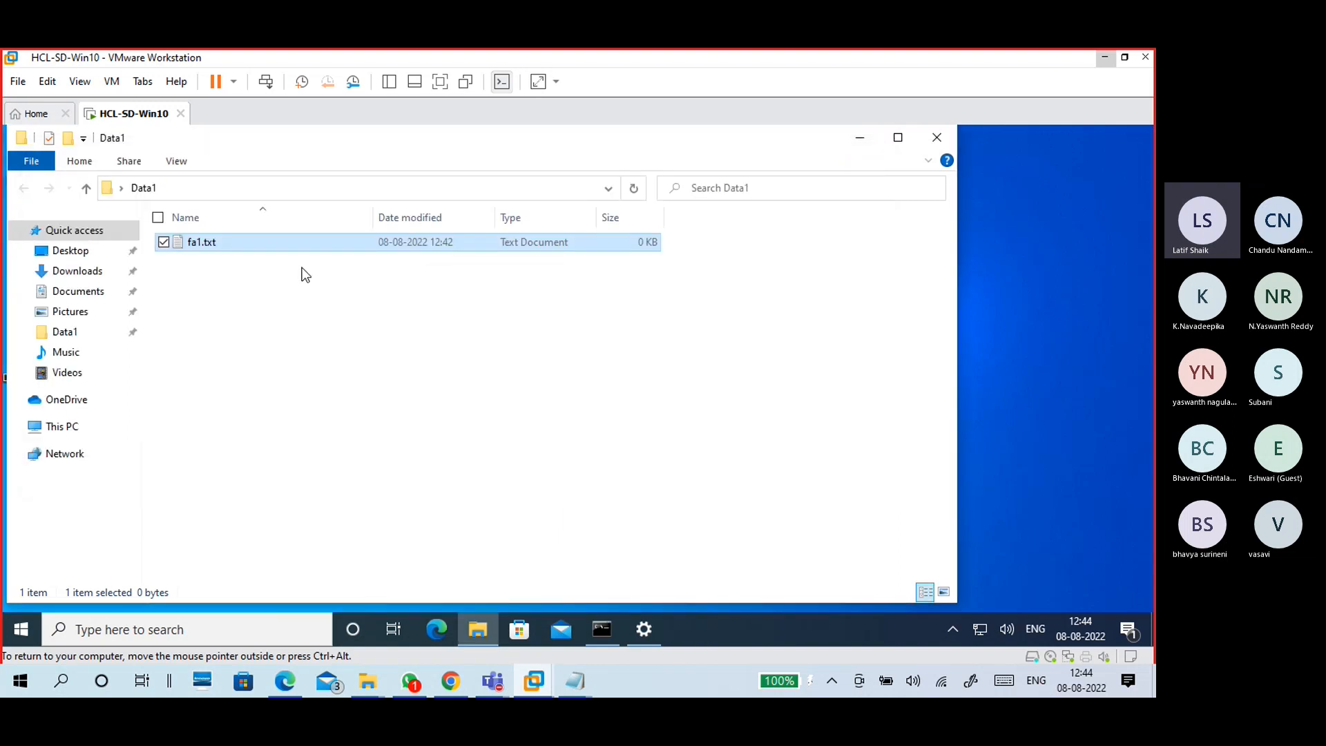
left_click(311, 290)
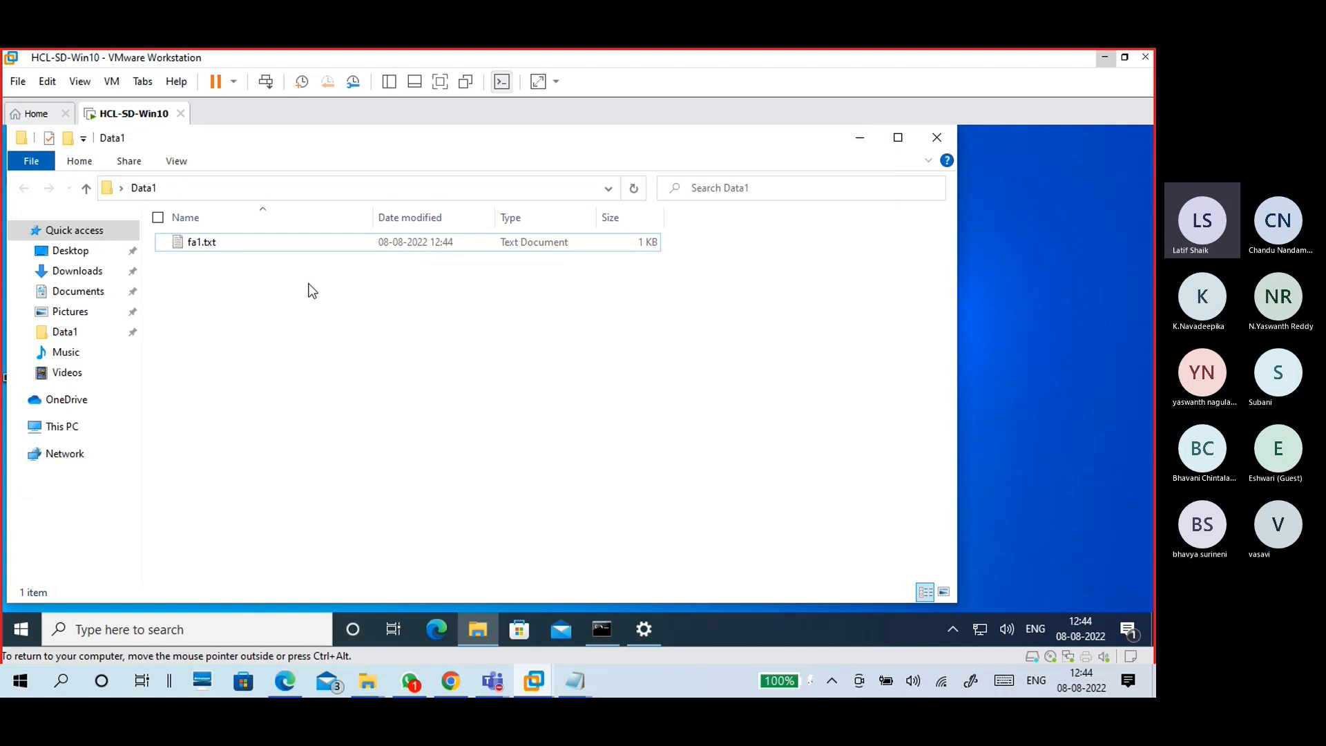
- Create a second text document named fa2.txt in the Data1 folder
right_click(308, 284)
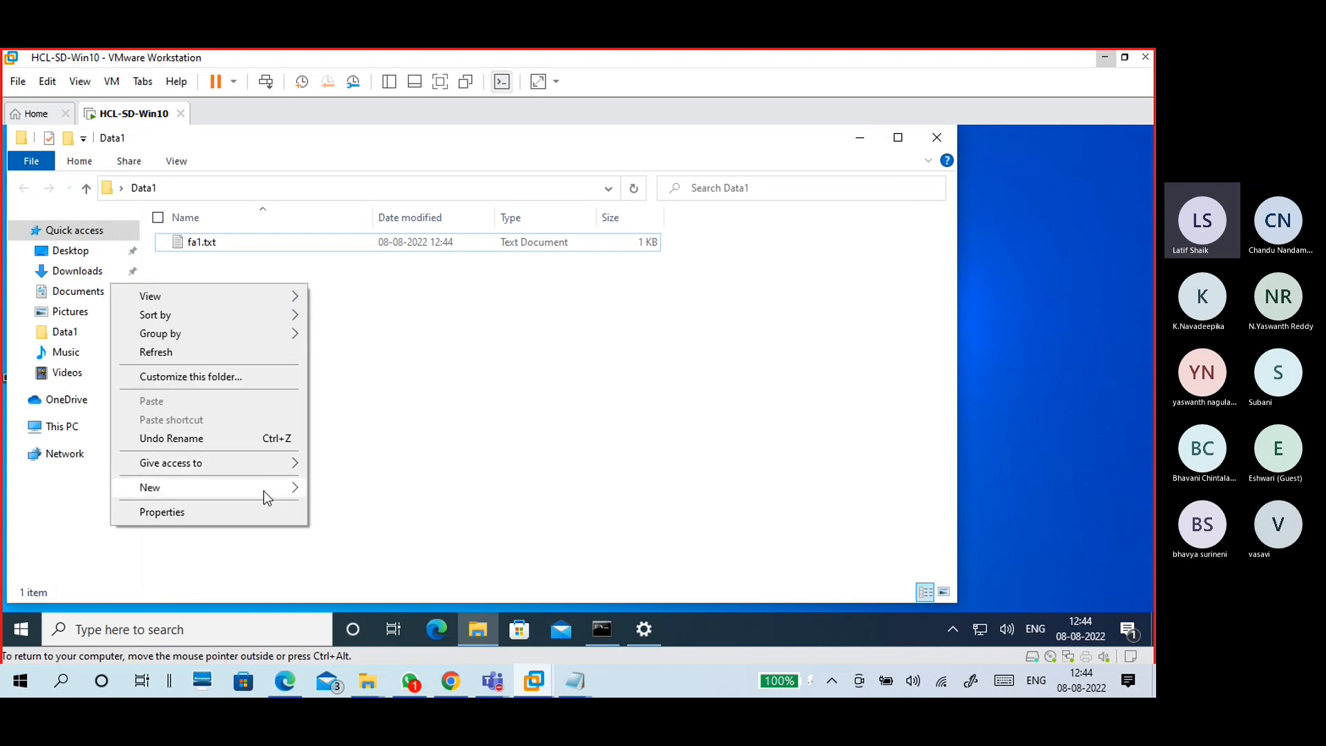
mouse_move(267, 487)
left_click(372, 449)
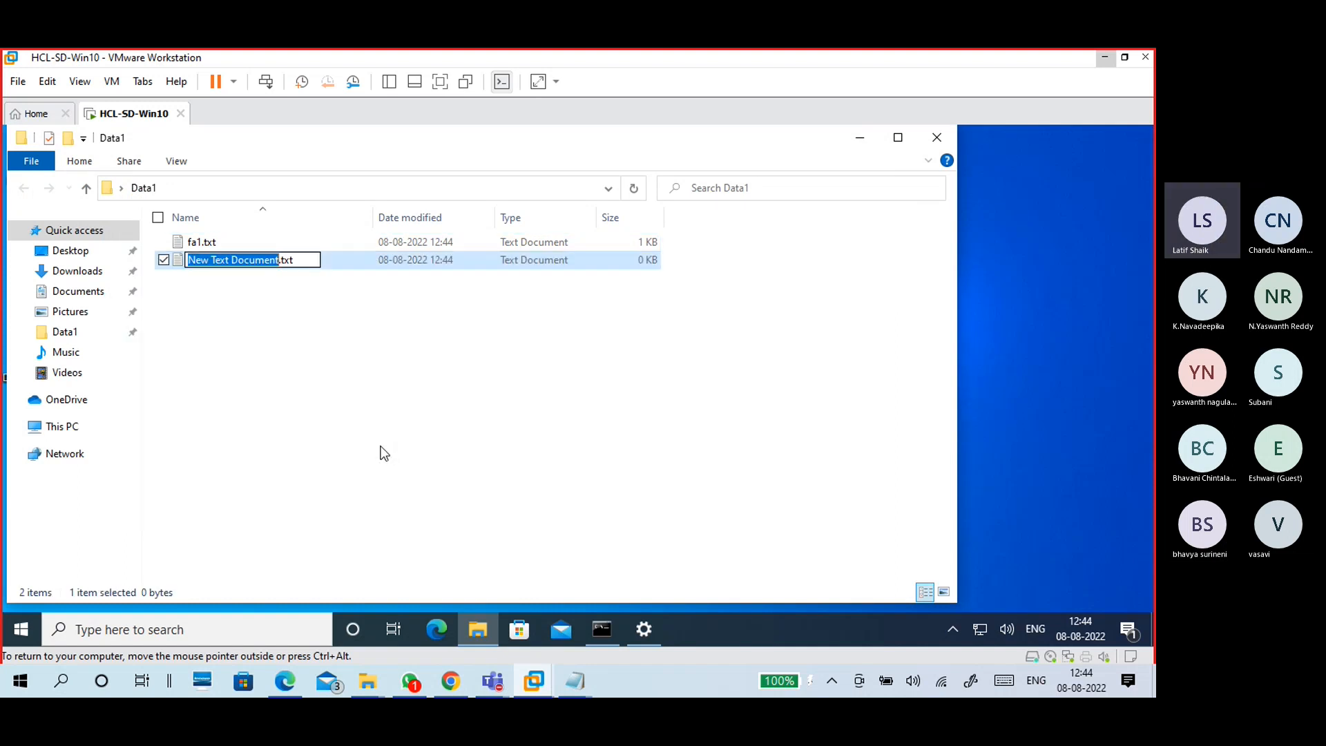
type("fa2")
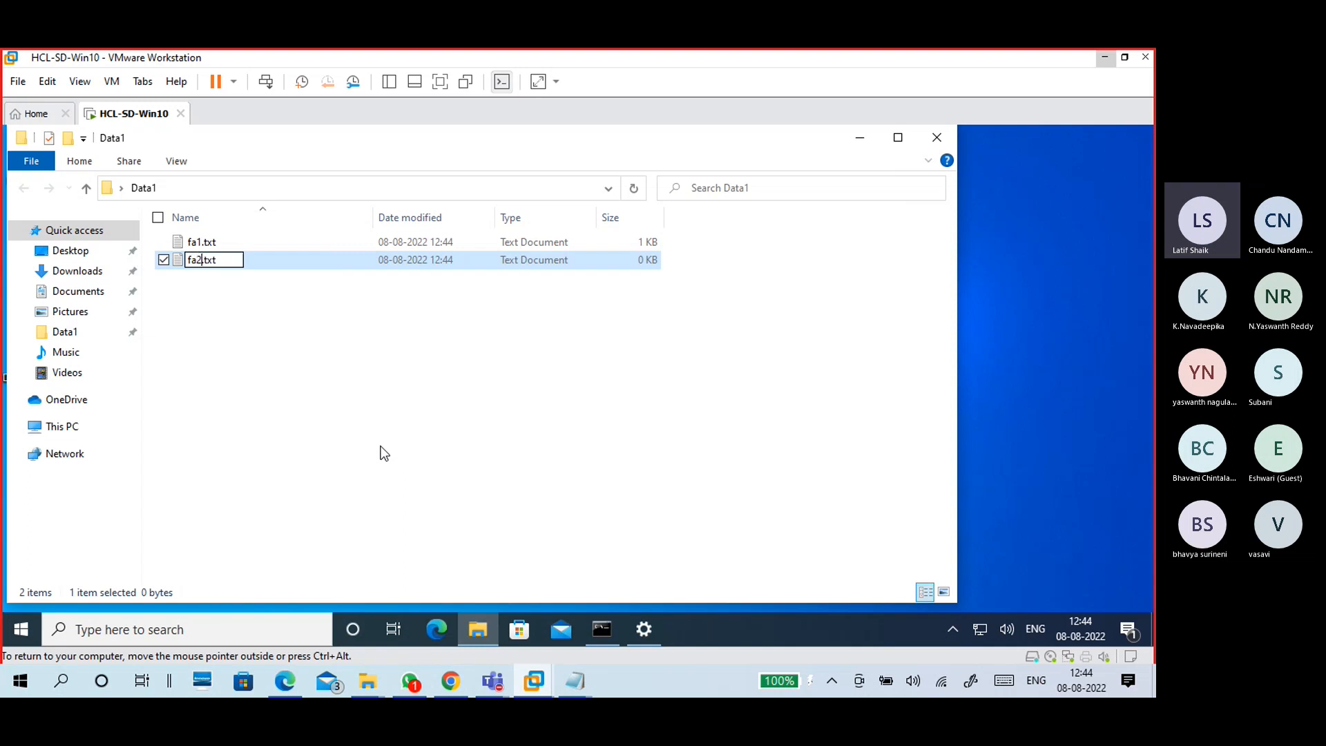
left_click(357, 479)
- Write "this is fa2 file" in fa2.txt and save it on closing
double_click(243, 261)
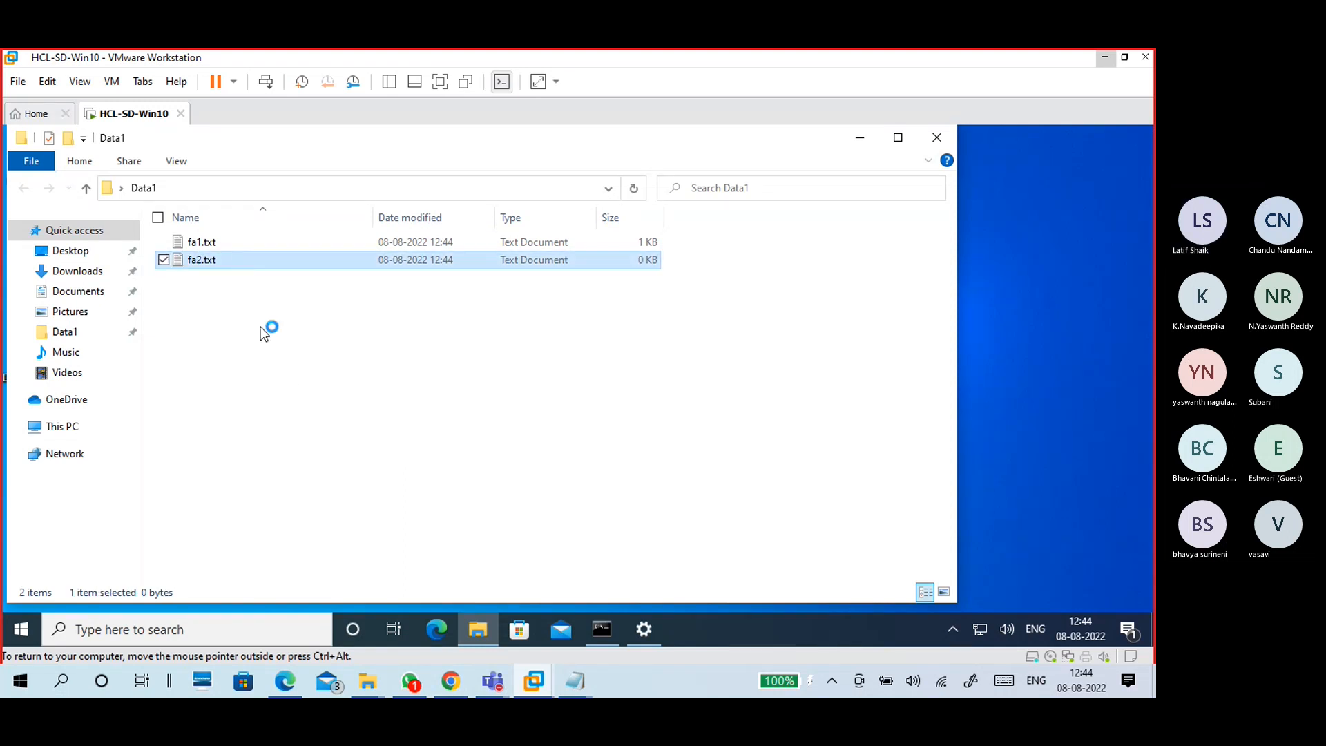
type("thi si s")
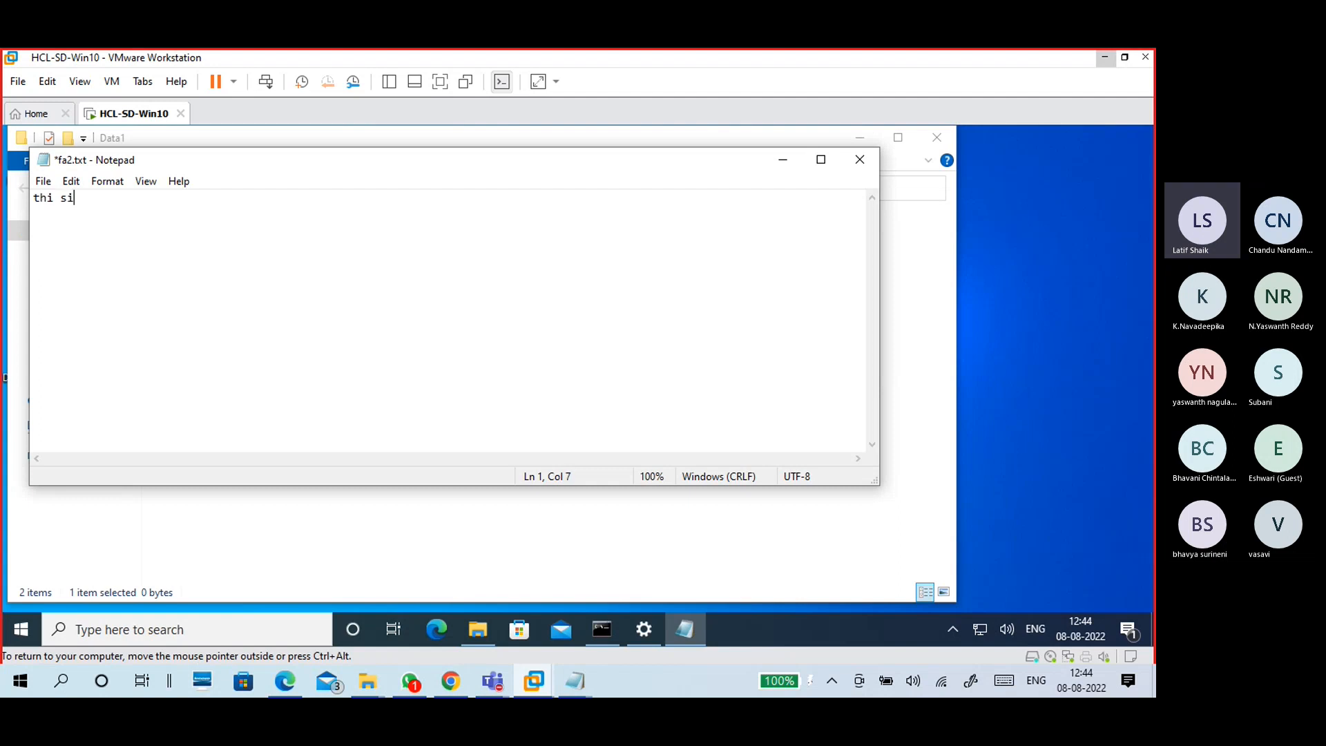
key("BackSpace")
key("BackSpace")
key("BackSpace")
key("BackSpace")
key("BackSpace")
type("s sis")
key("BackSpace")
key("BackSpace")
key("BackSpace")
key("BackSpace")
type("is fa2 file")
left_click(860, 160)
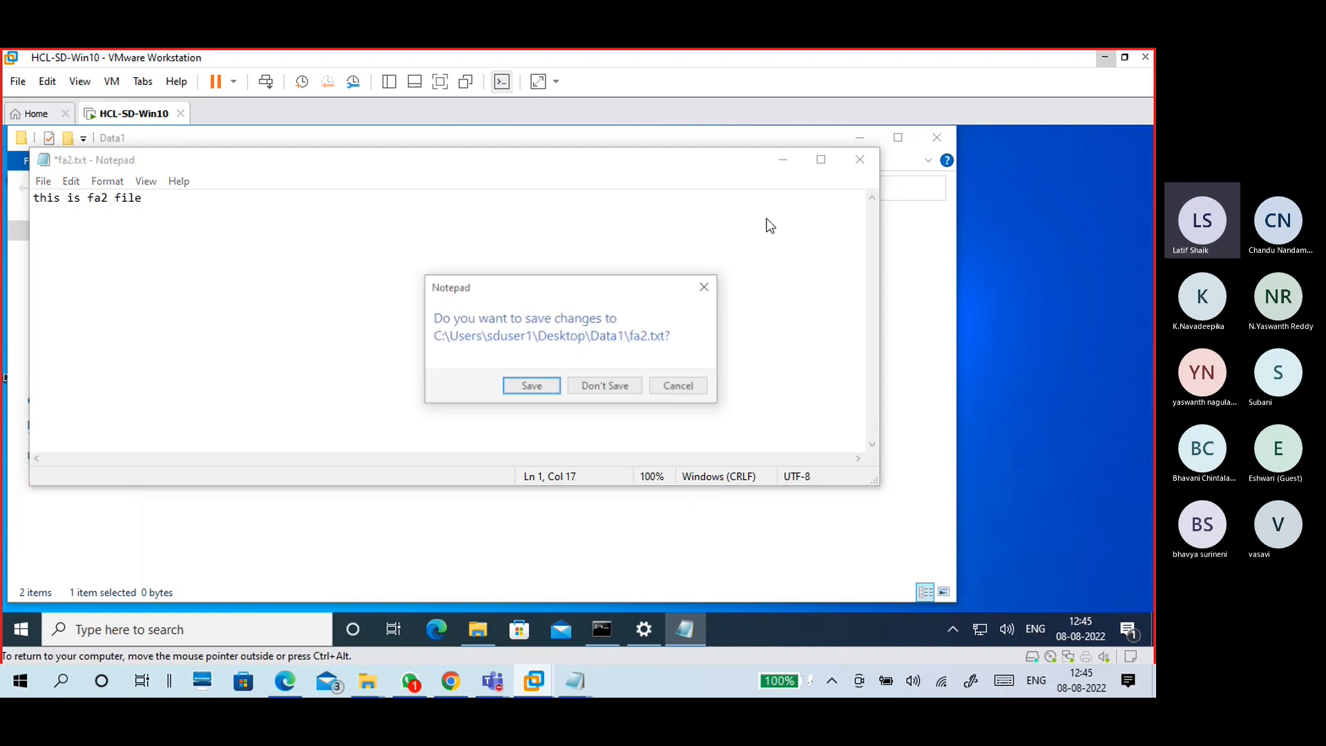
left_click(527, 388)
left_click(458, 325)
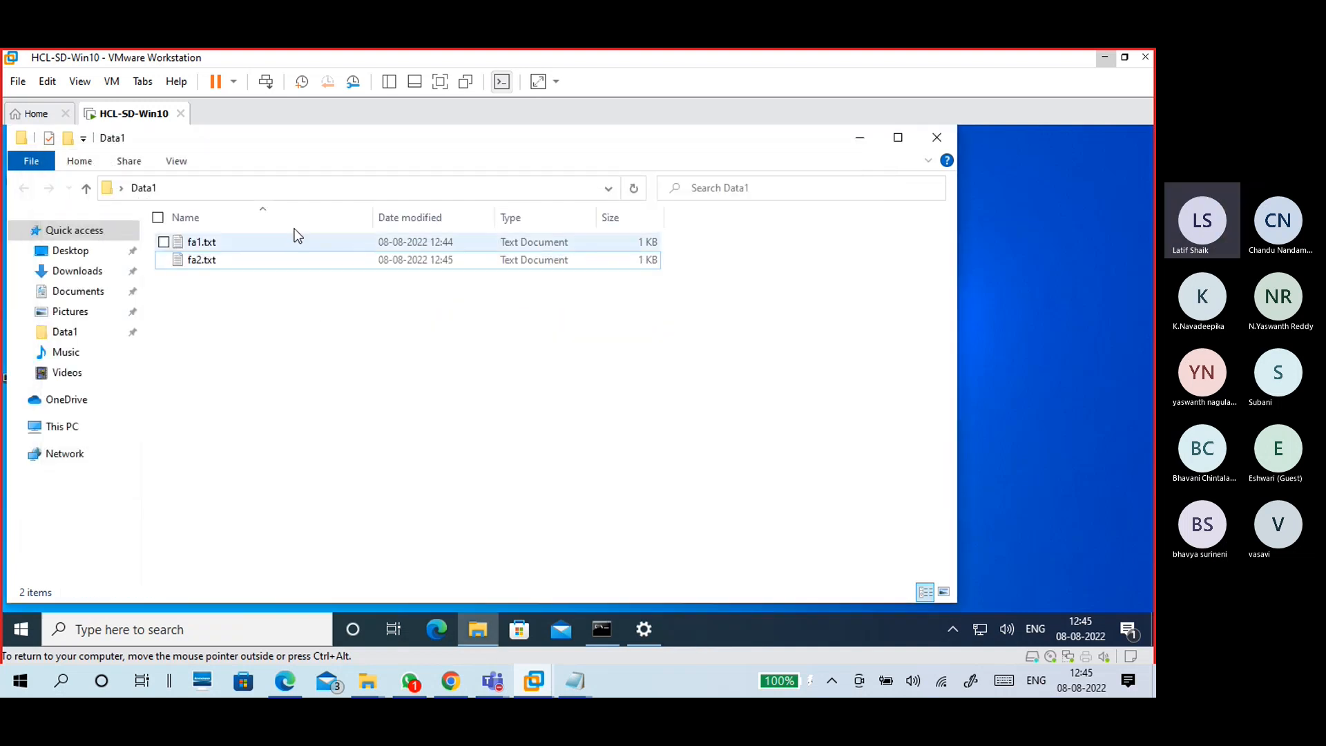
- Close the Data1 folder window and open the sharing settings in the folder's properties
left_click(936, 137)
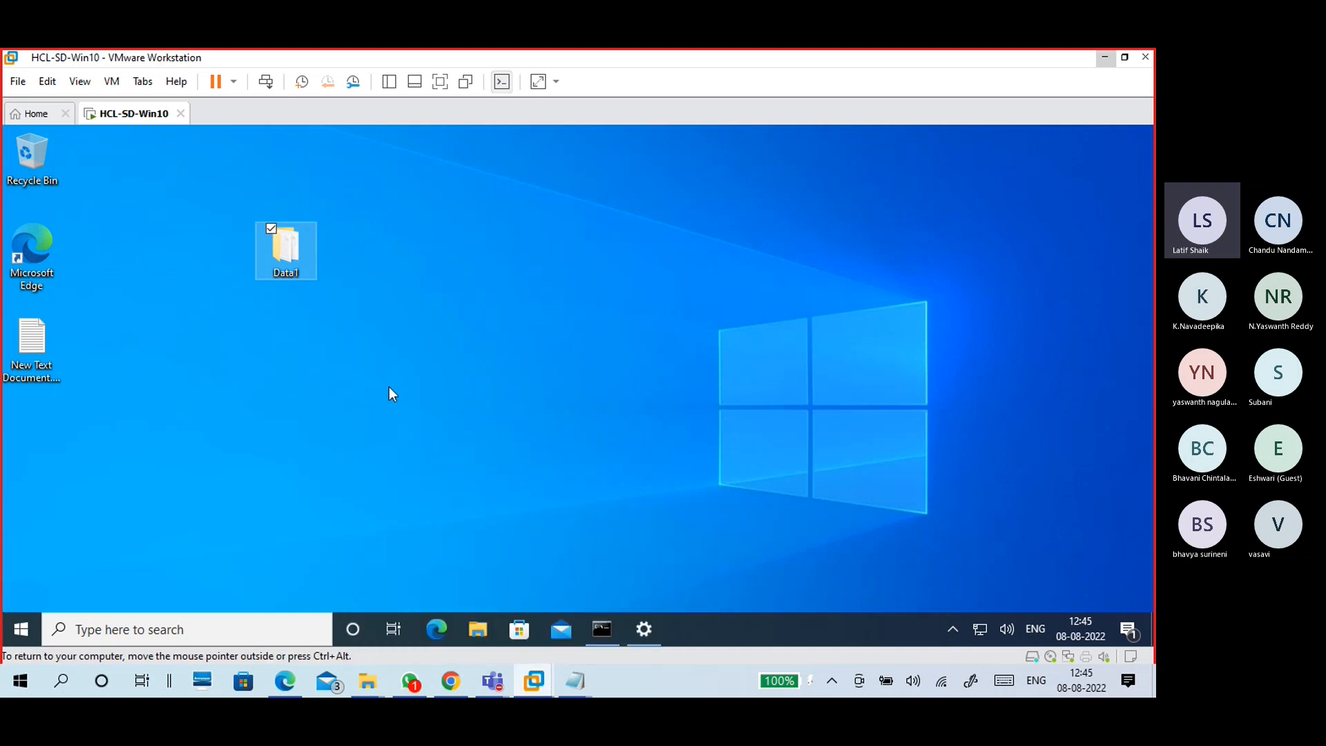
right_click(306, 252)
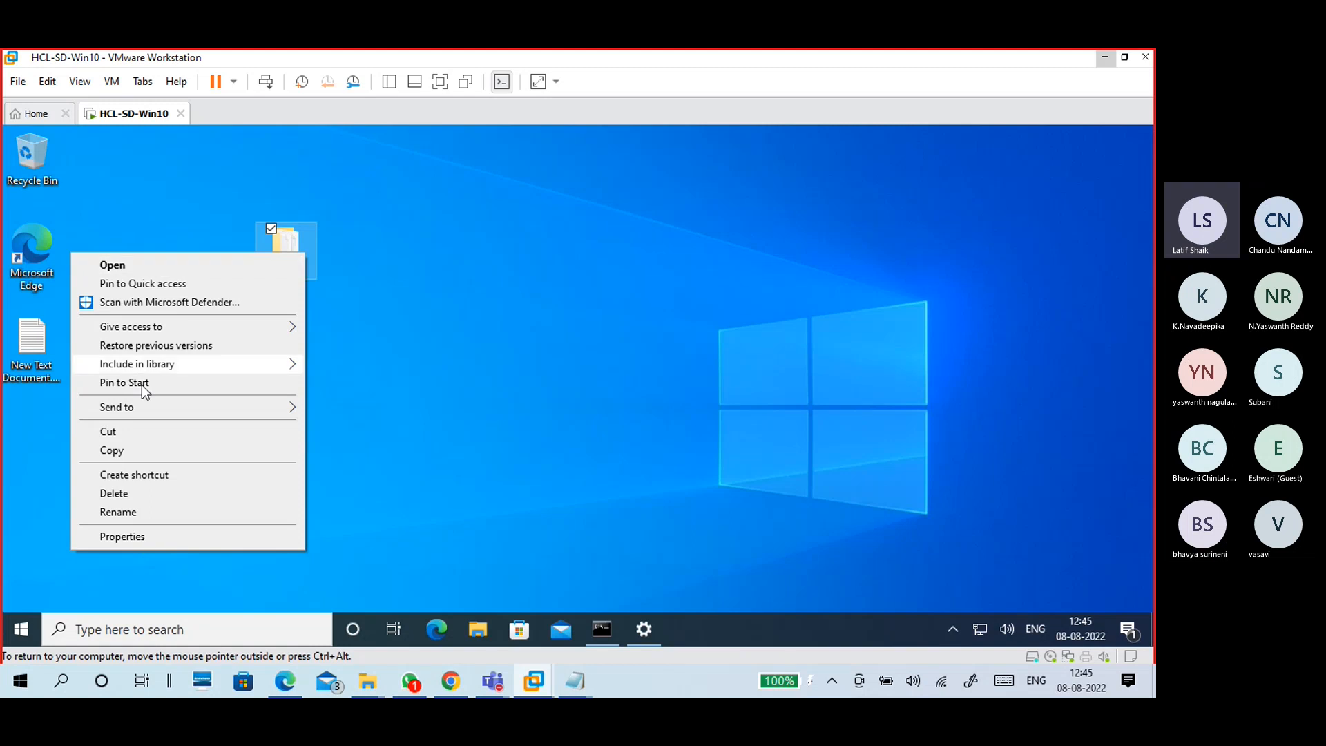
mouse_move(149, 333)
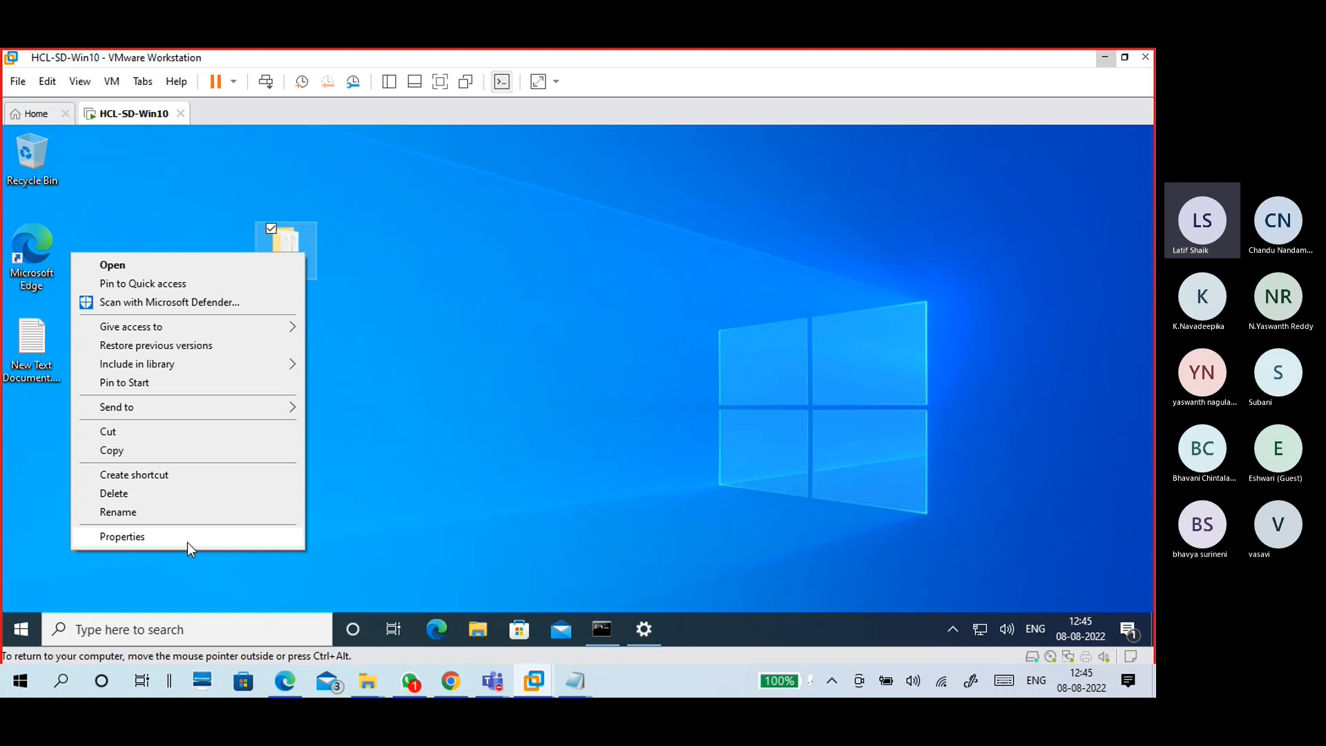
left_click(127, 540)
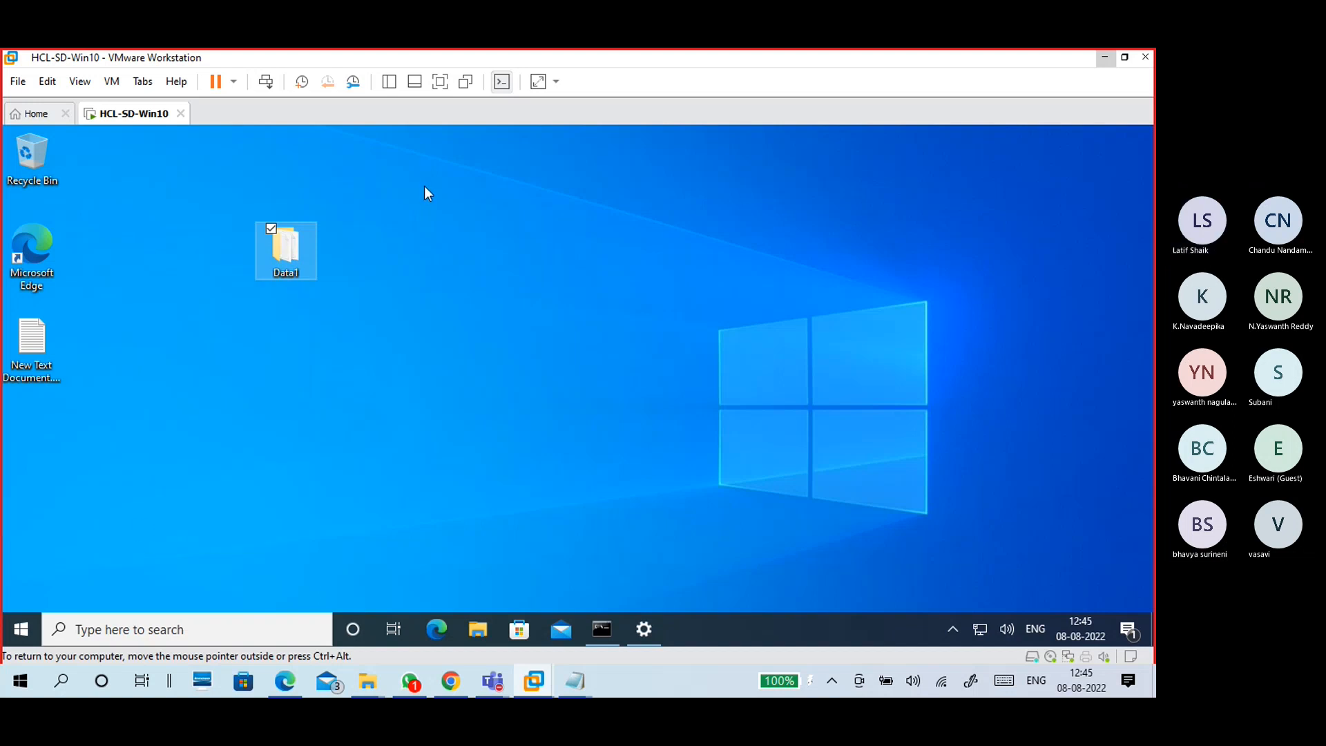
left_click_drag(429, 209, 429, 167)
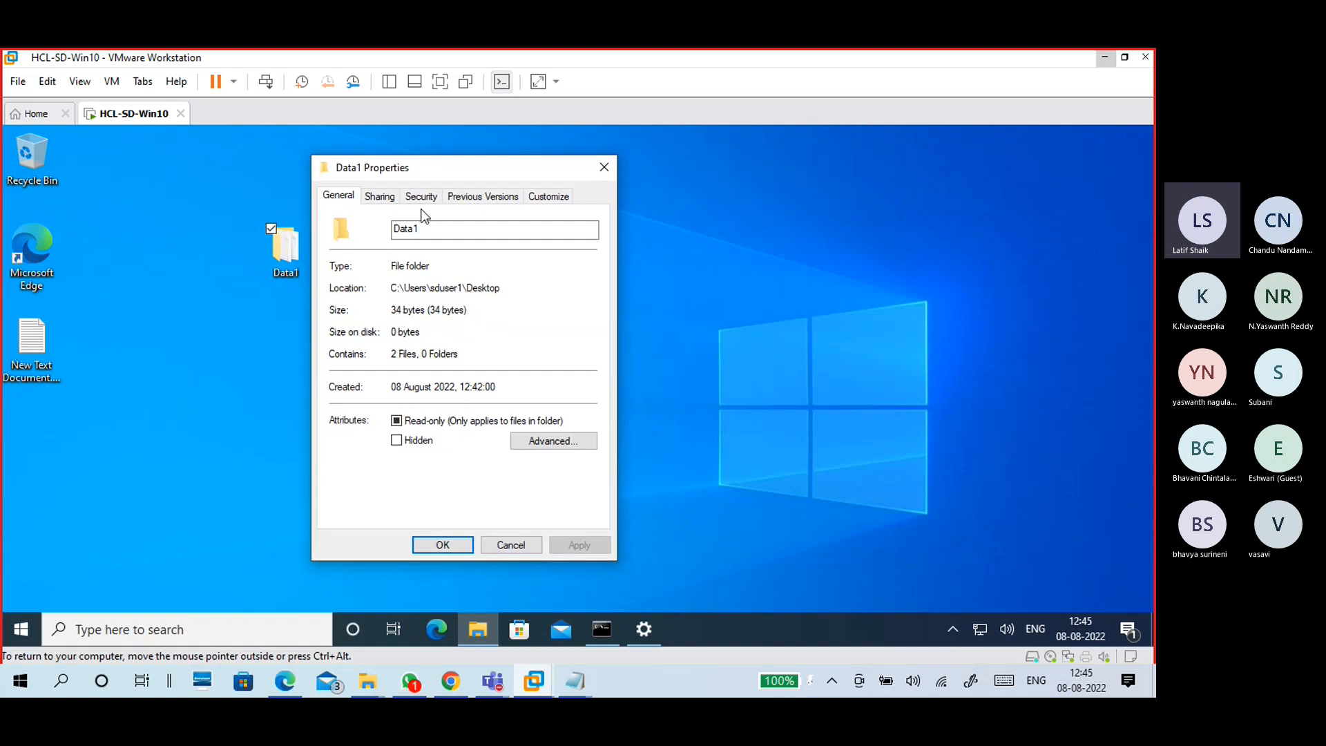
left_click_drag(422, 226, 389, 232)
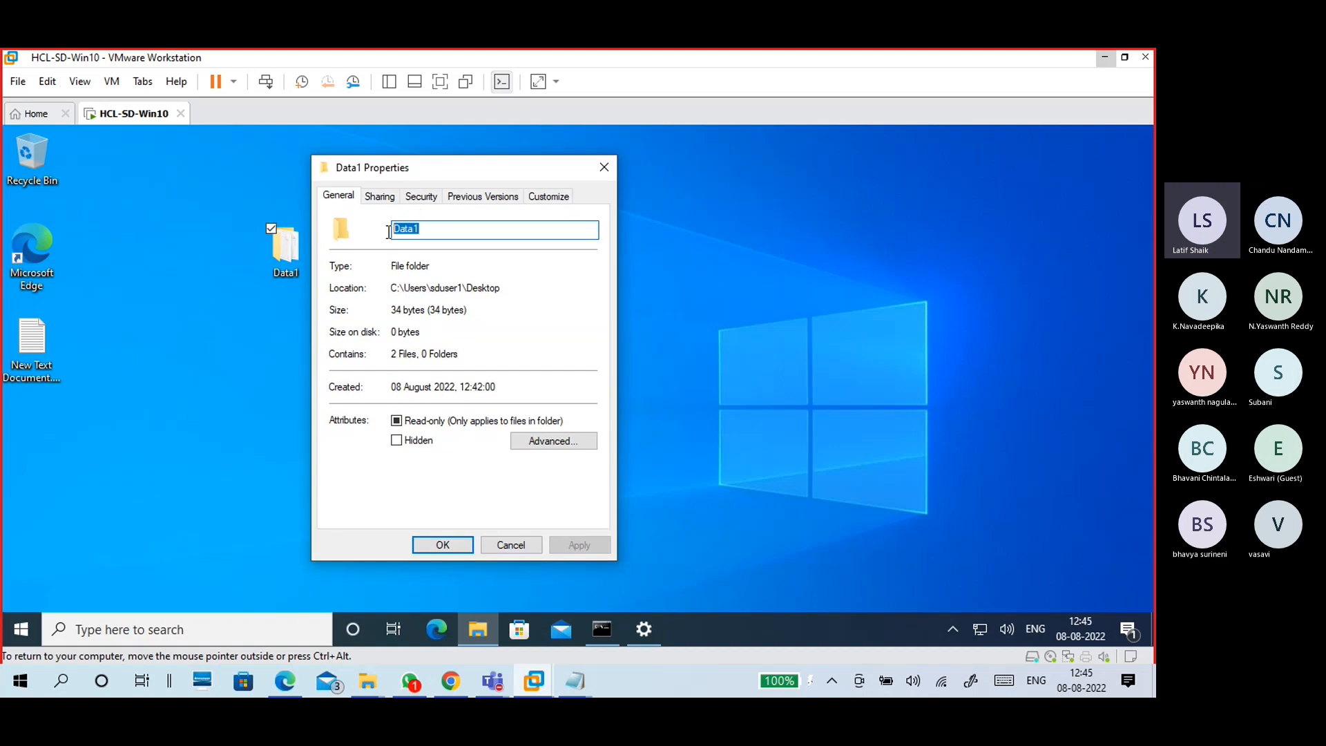
left_click(381, 197)
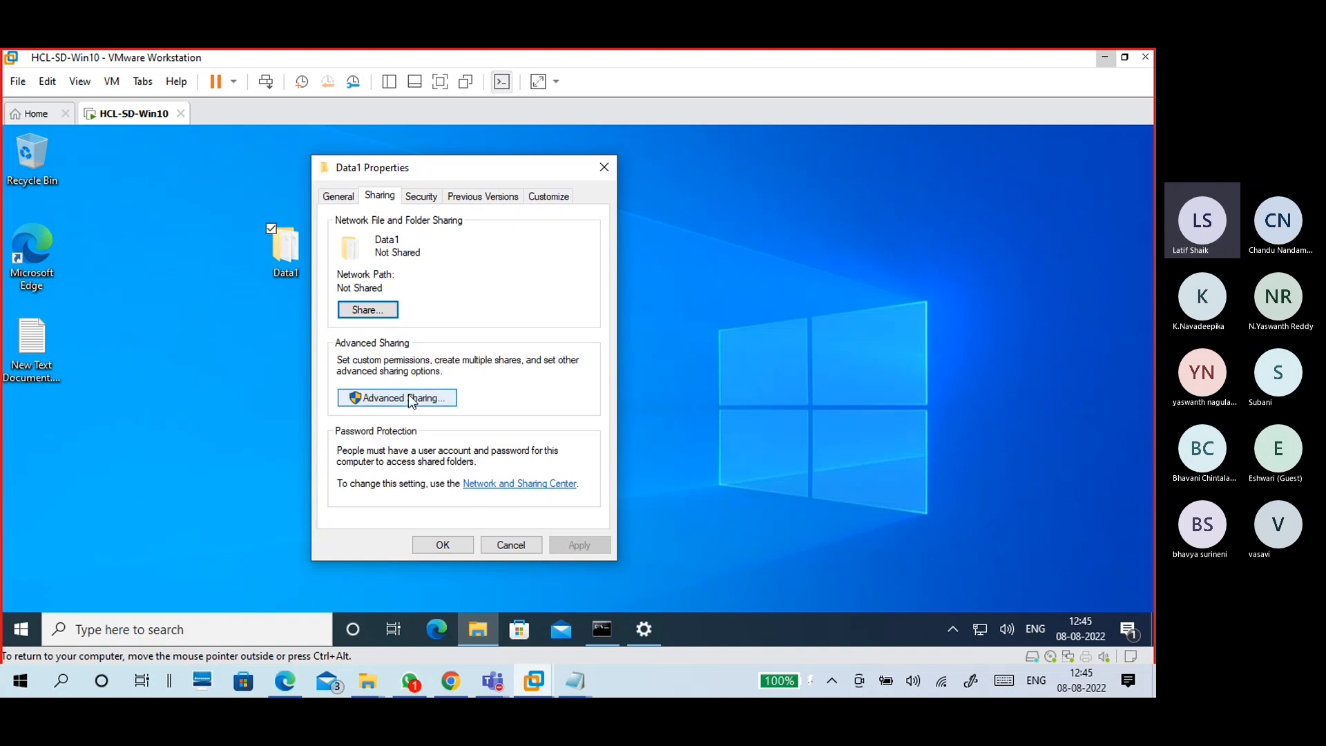
- Place the Data1 folder icon below the text document on the desktop and move its properties dialog next to the desktop icons
left_click_drag(435, 164, 548, 211)
left_click_drag(280, 273, 244, 341)
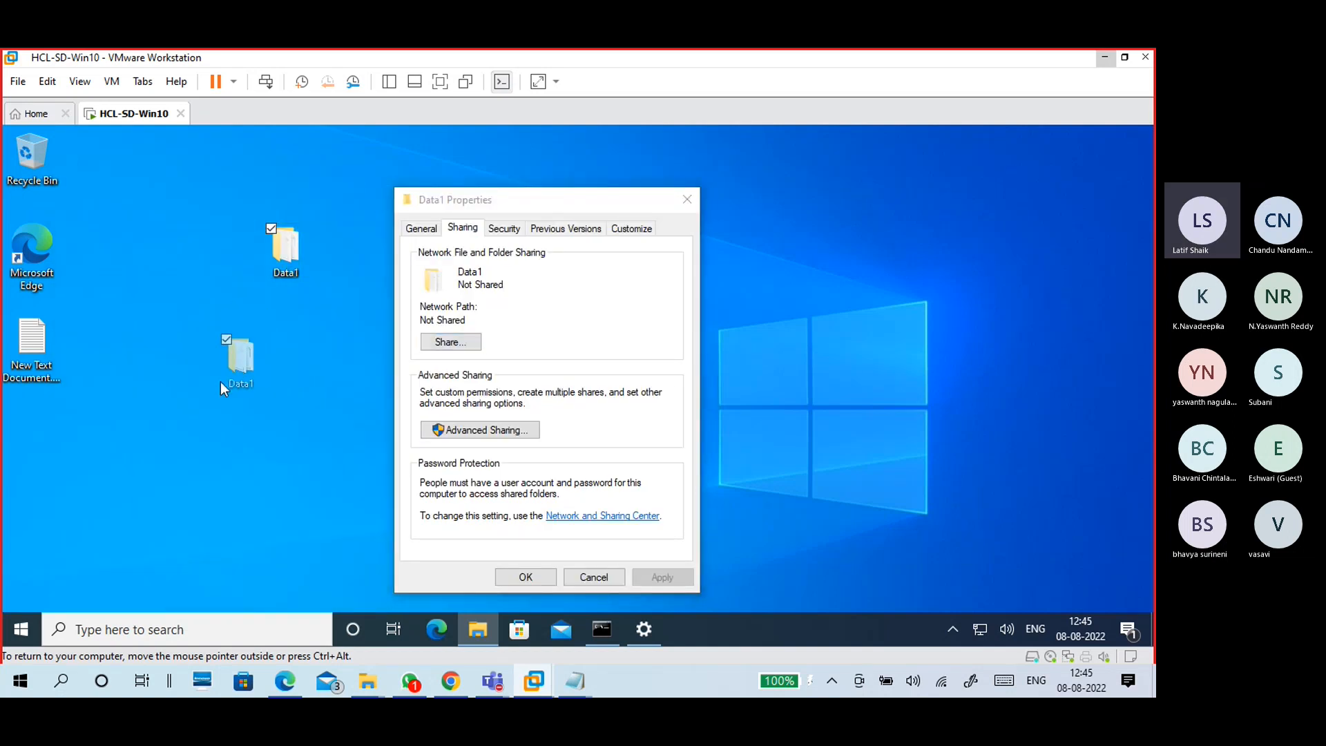
left_click_drag(221, 390, 32, 442)
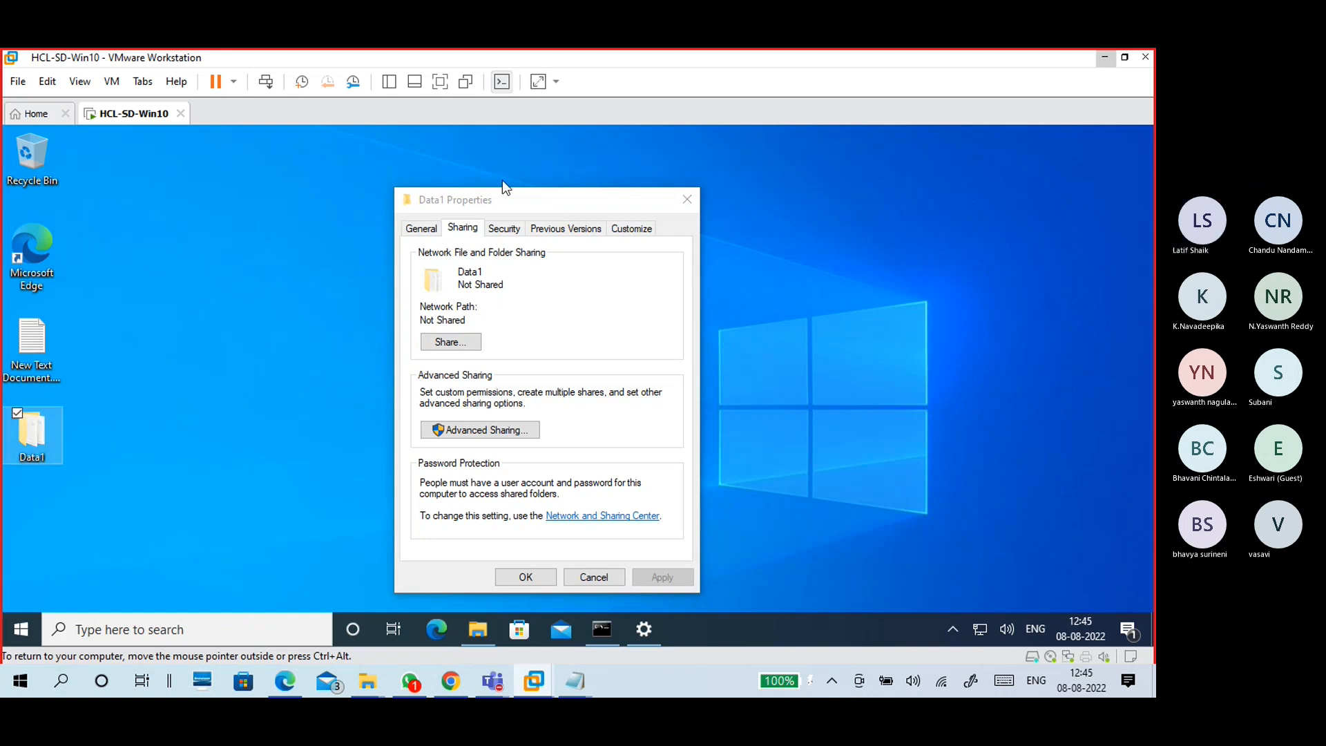
left_click_drag(504, 201, 201, 190)
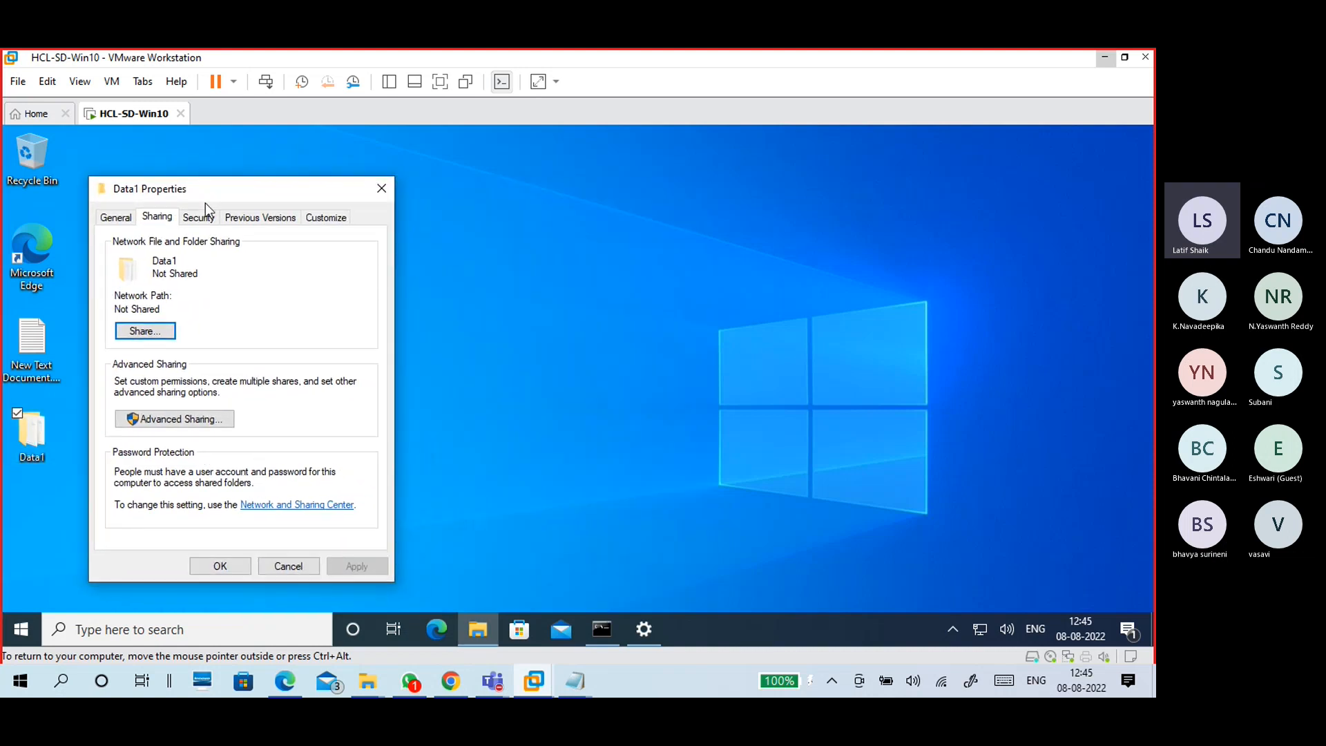
- Turn on sharing for the Data1 folder in Advanced Sharing, with the dialog placed beside the folder properties
left_click(196, 420)
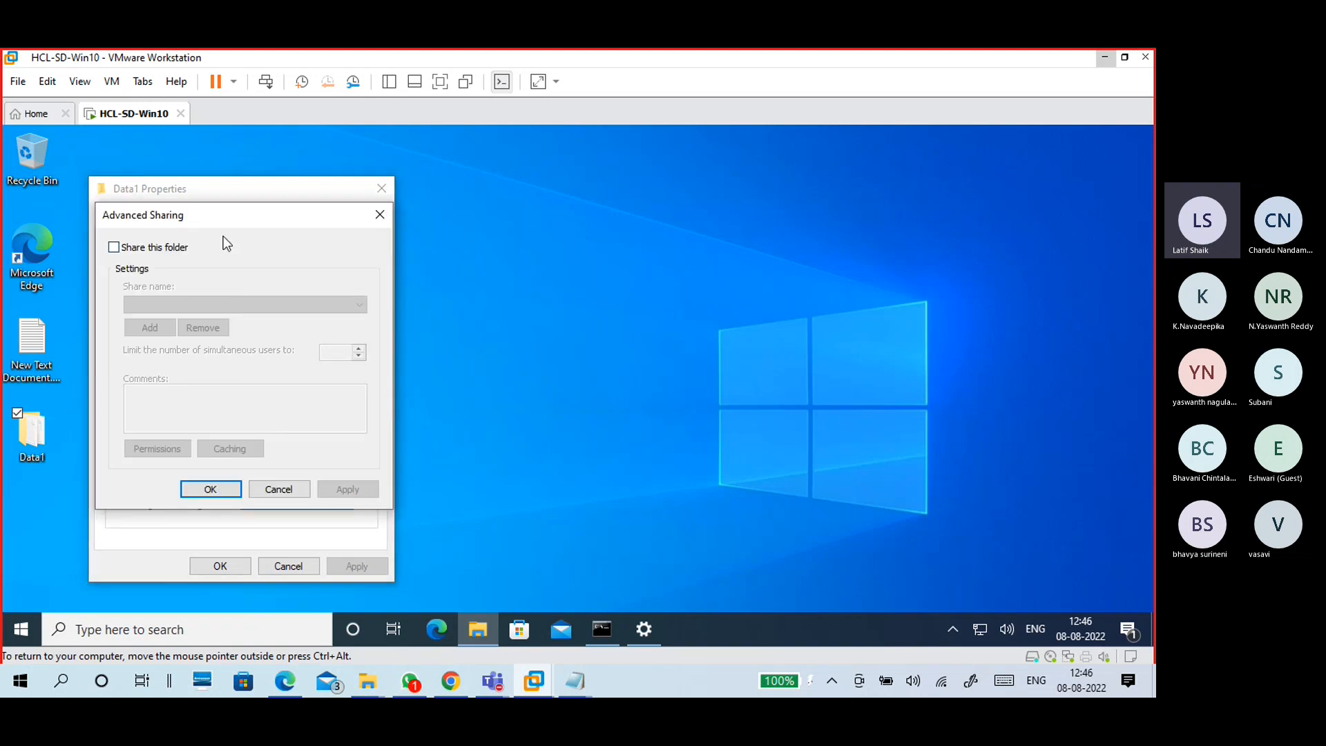
left_click_drag(227, 228, 555, 219)
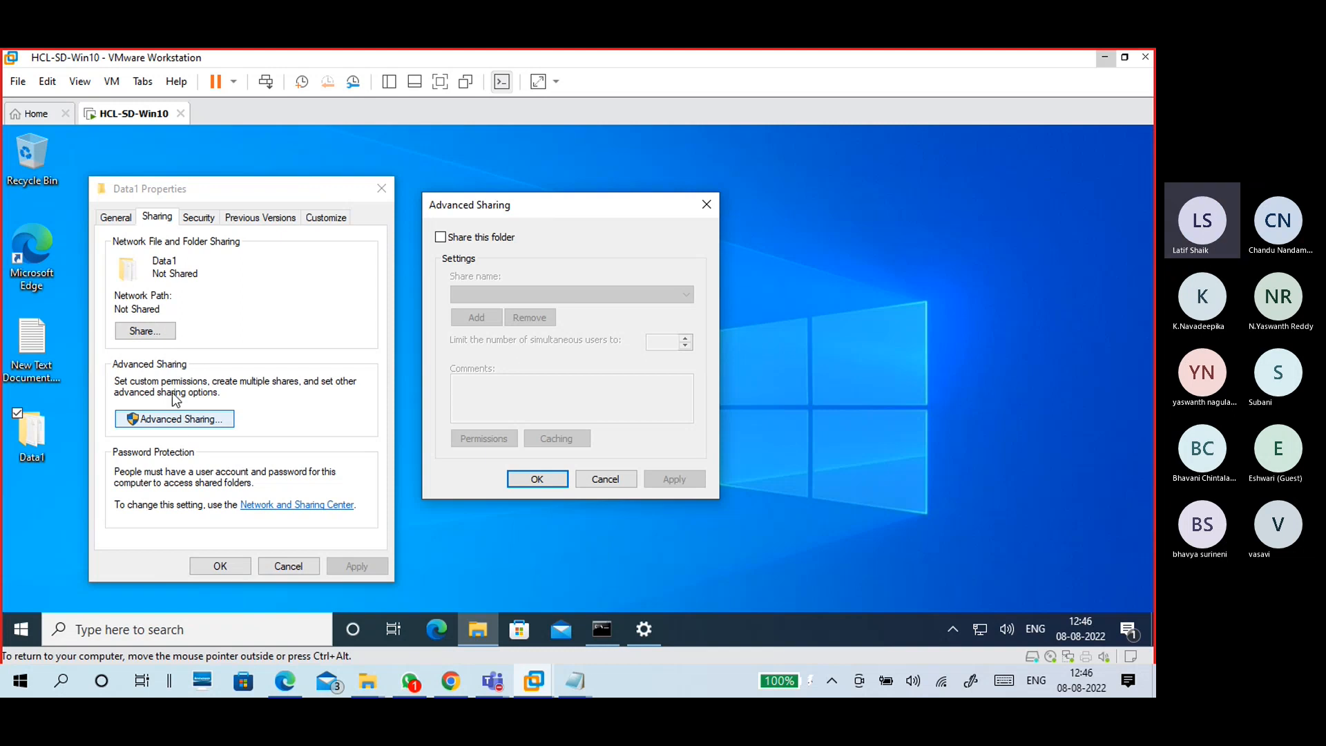
left_click_drag(525, 209, 495, 225)
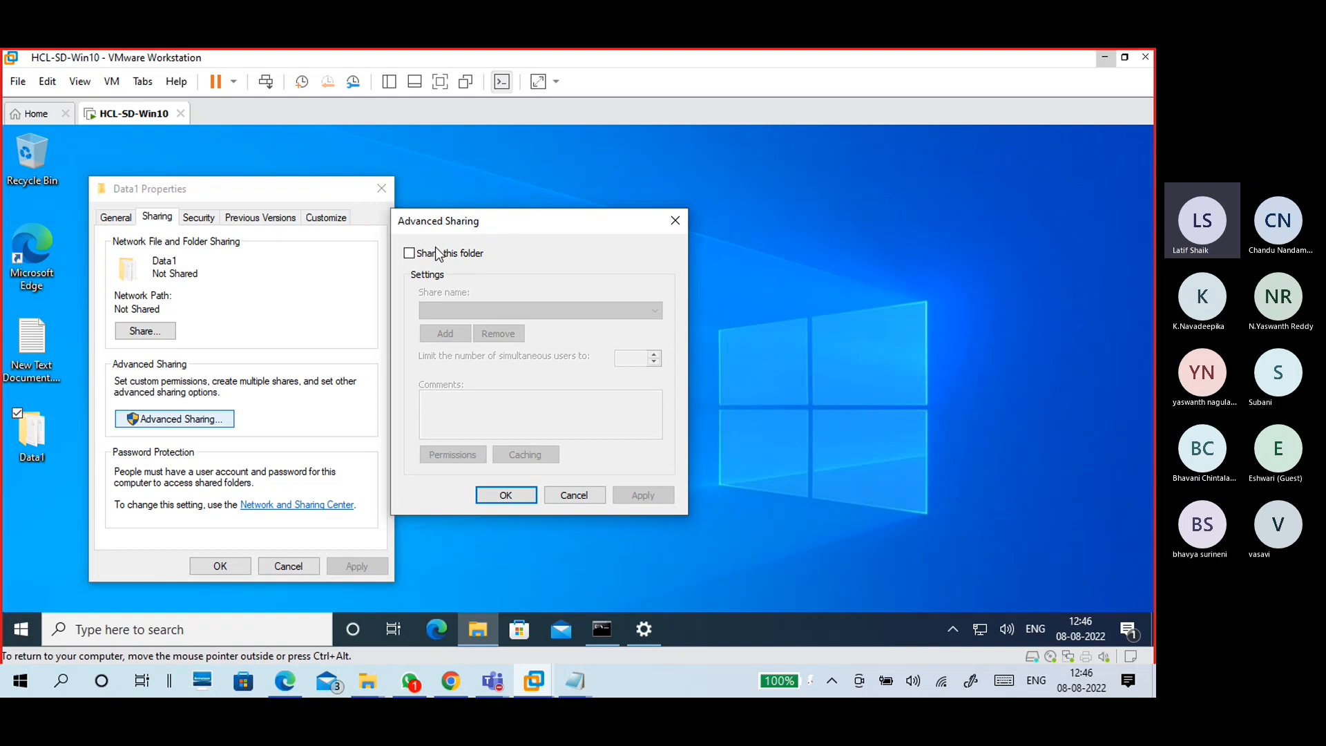
left_click(408, 253)
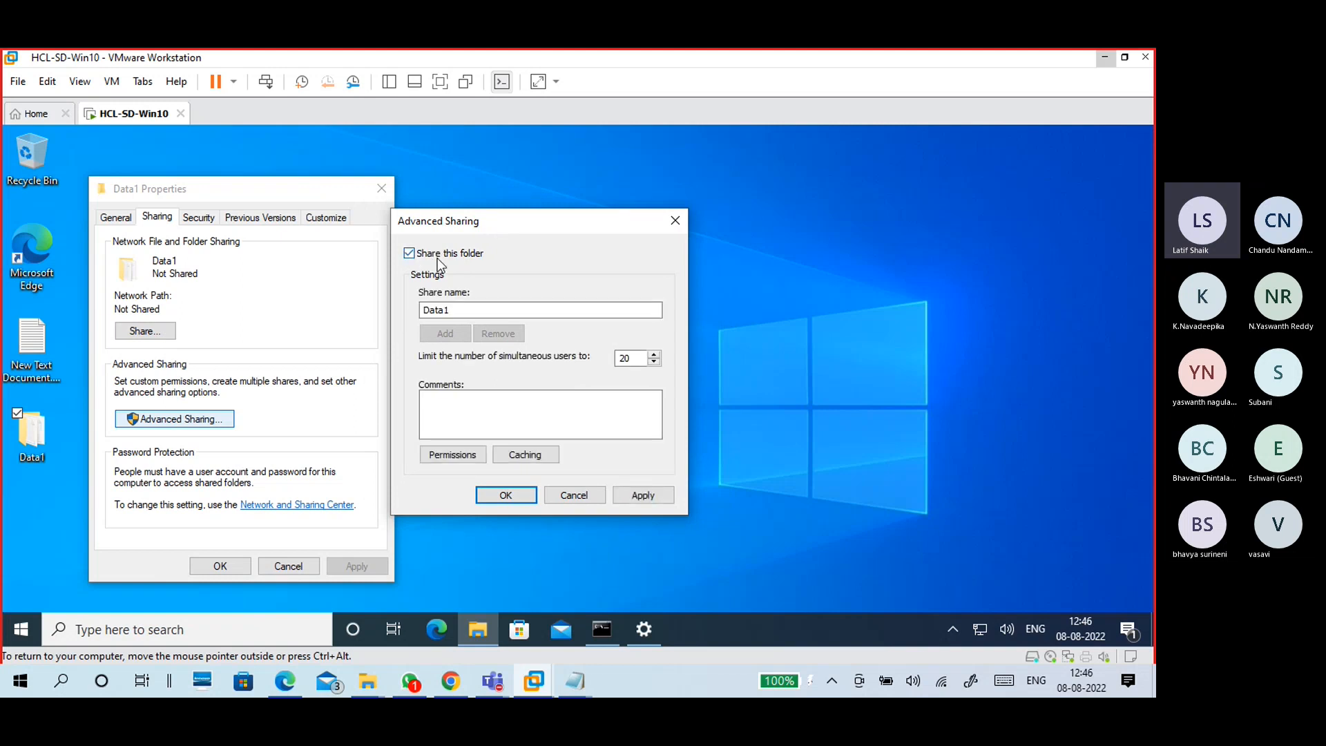
left_click(450, 457)
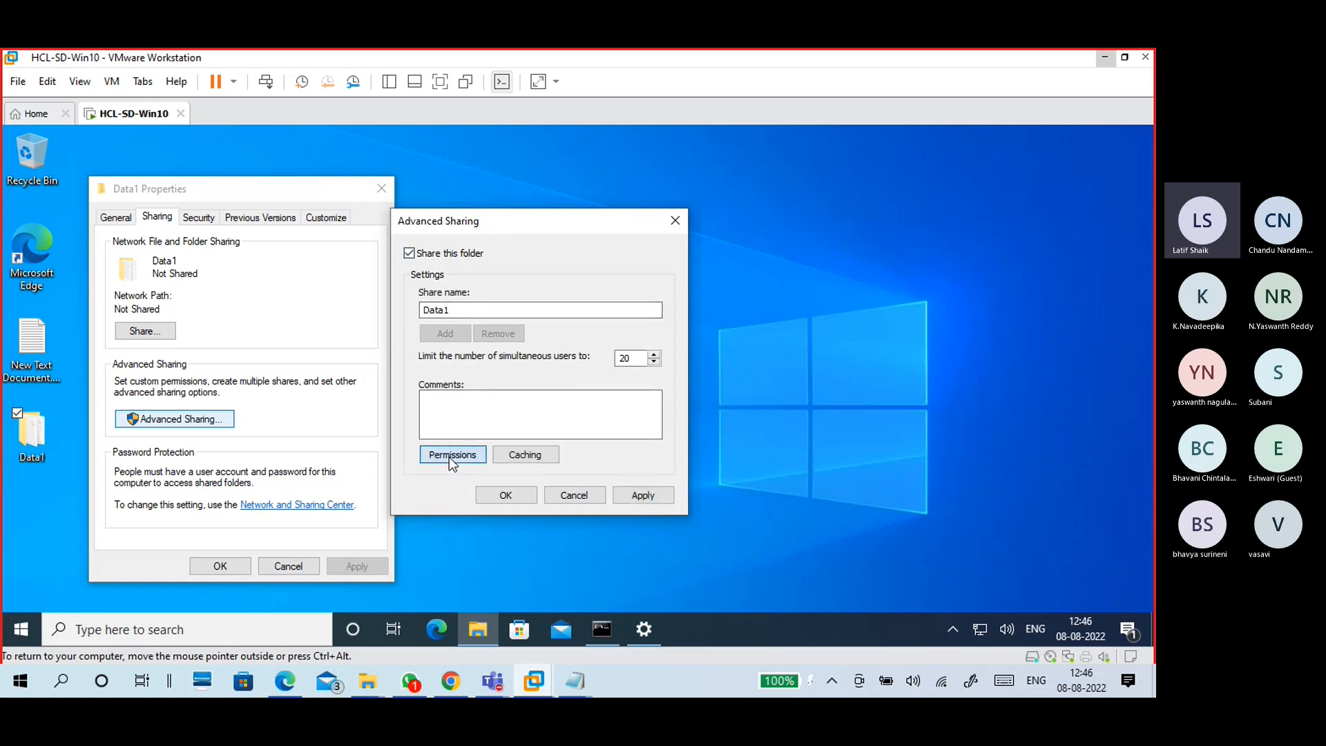
left_click_drag(550, 237, 867, 169)
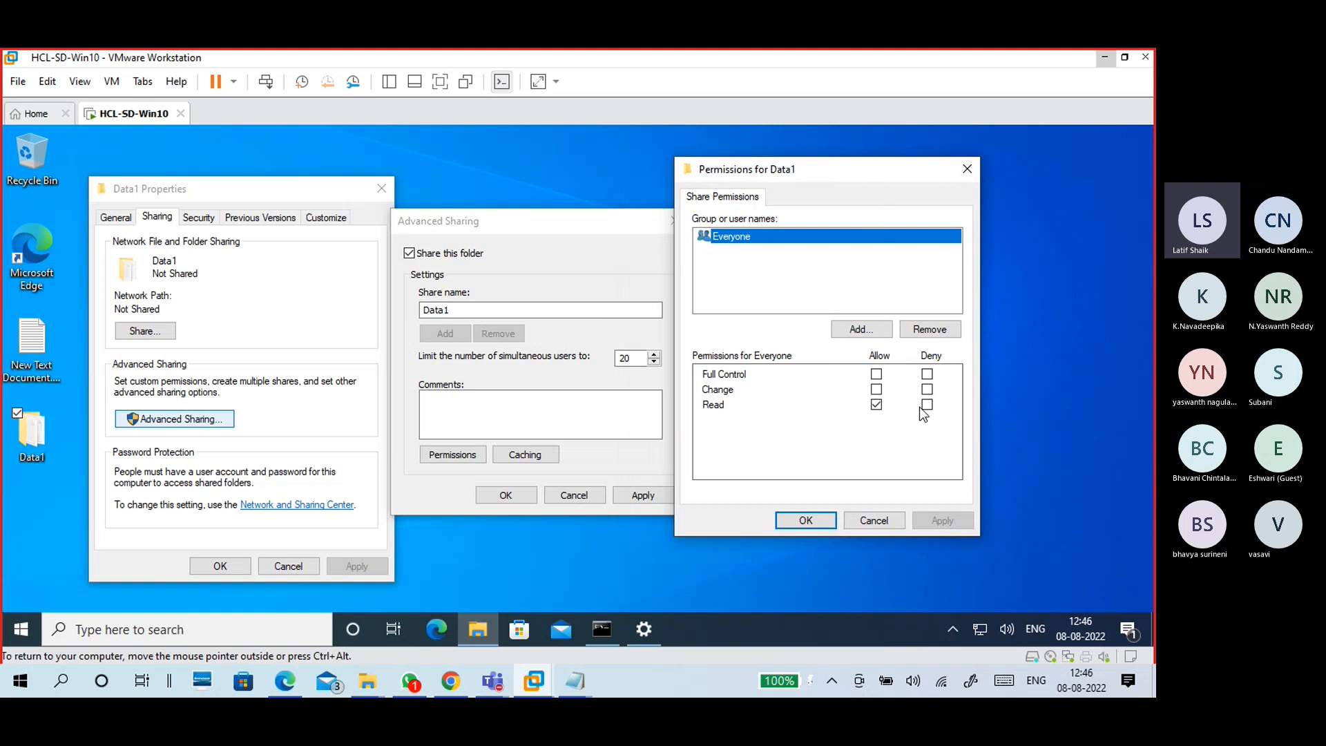
left_click(876, 374)
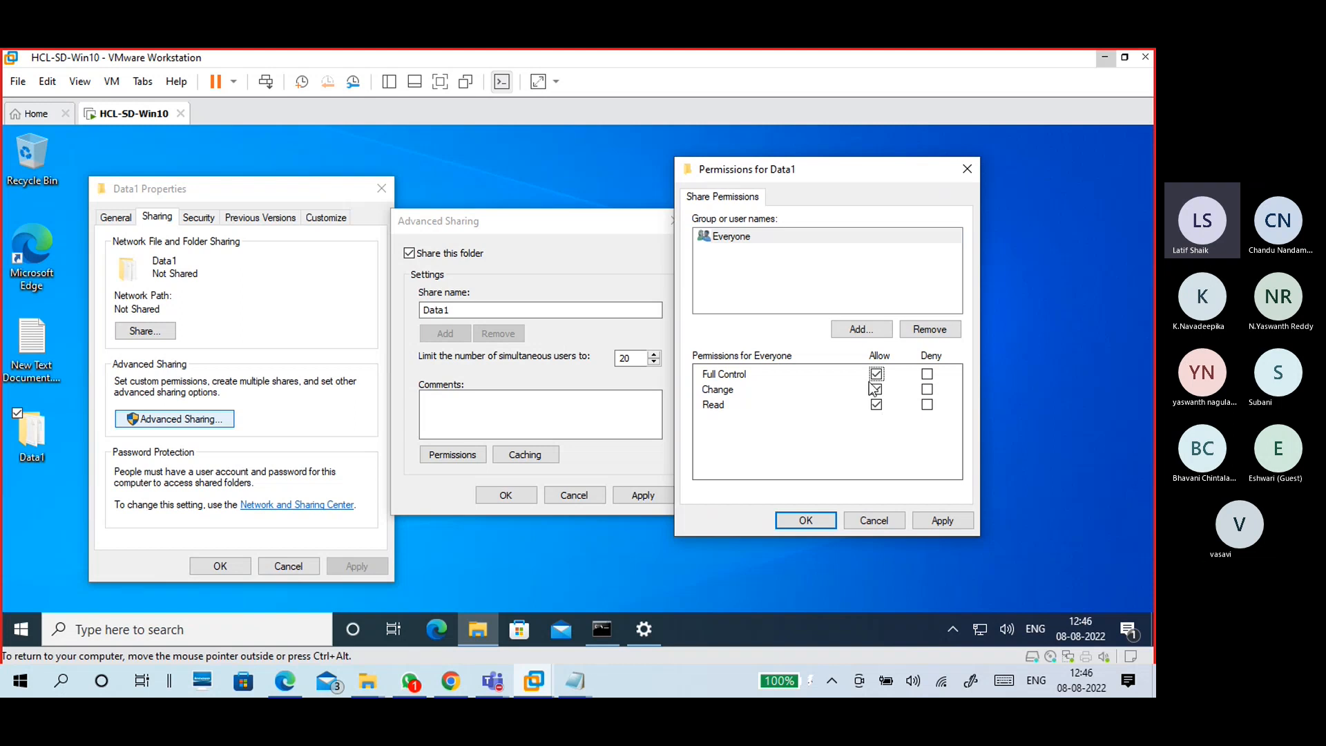
left_click(876, 373)
left_click(876, 389)
left_click(877, 373)
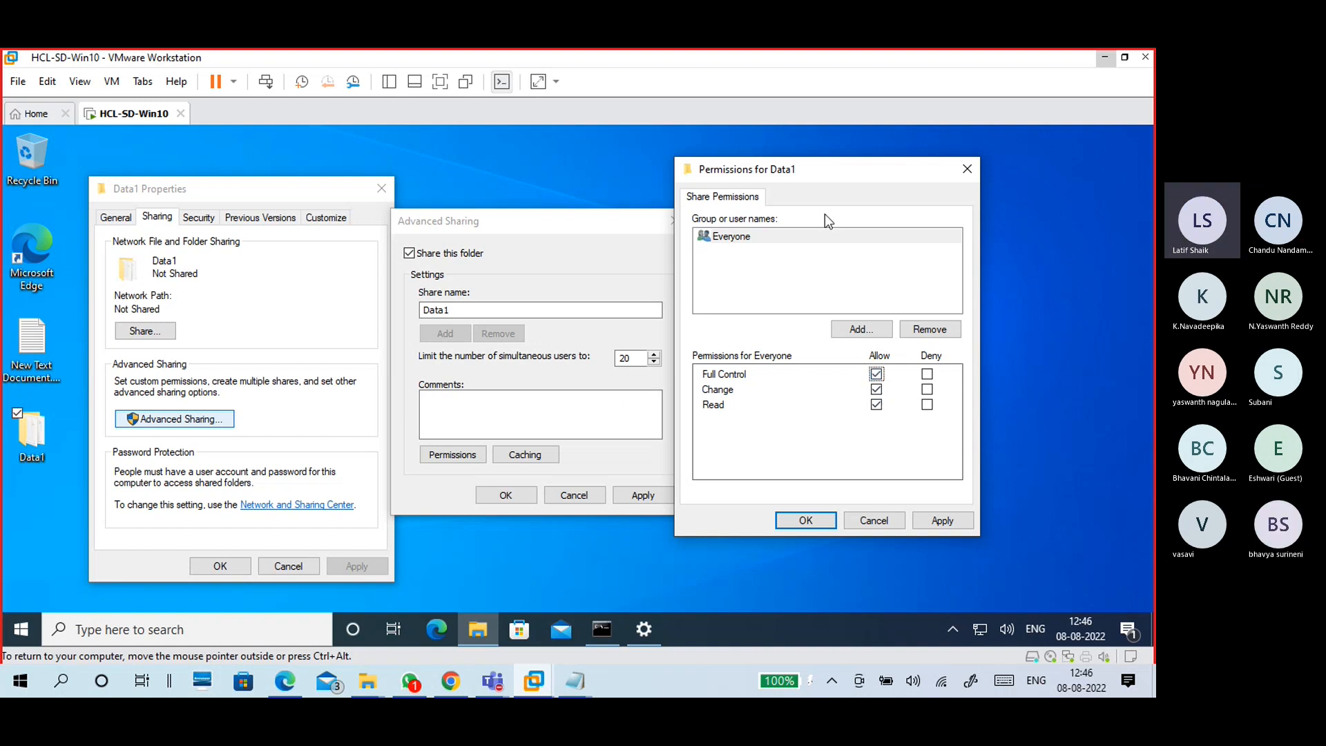
left_click_drag(817, 178, 827, 171)
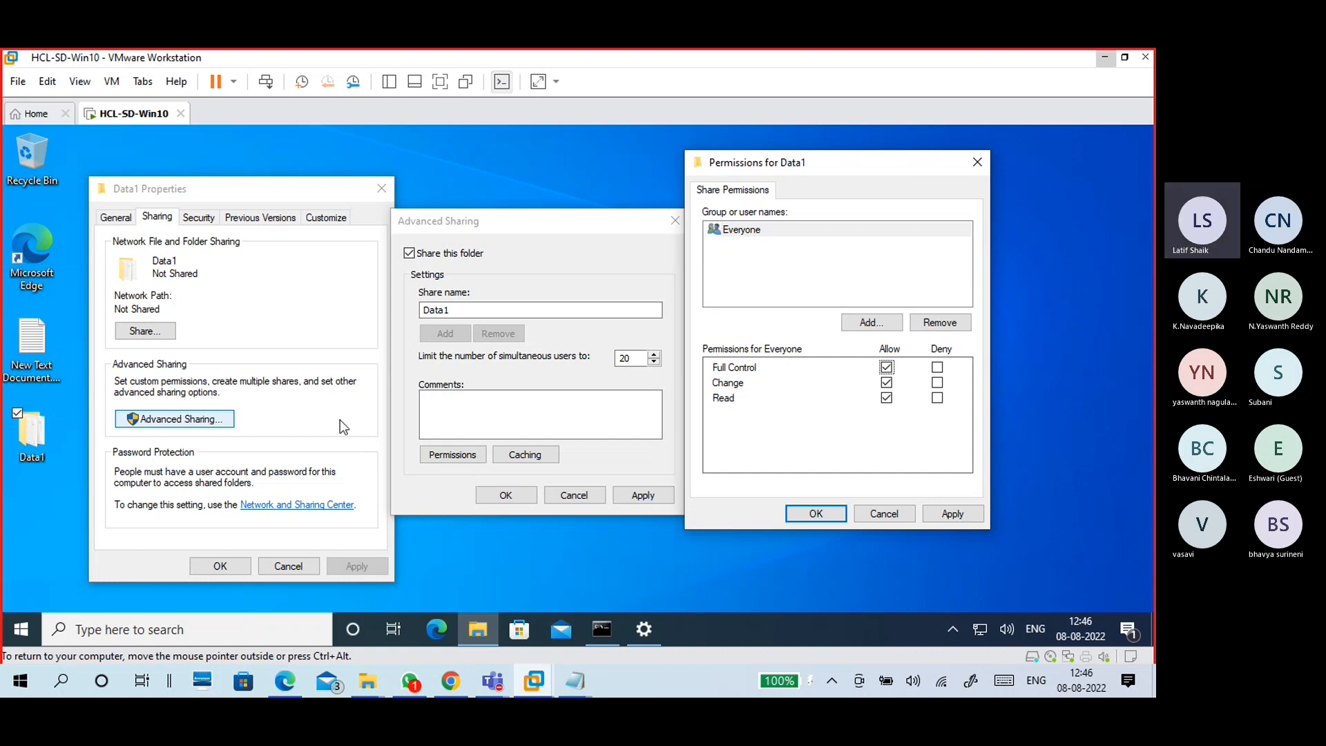
right_click(43, 434)
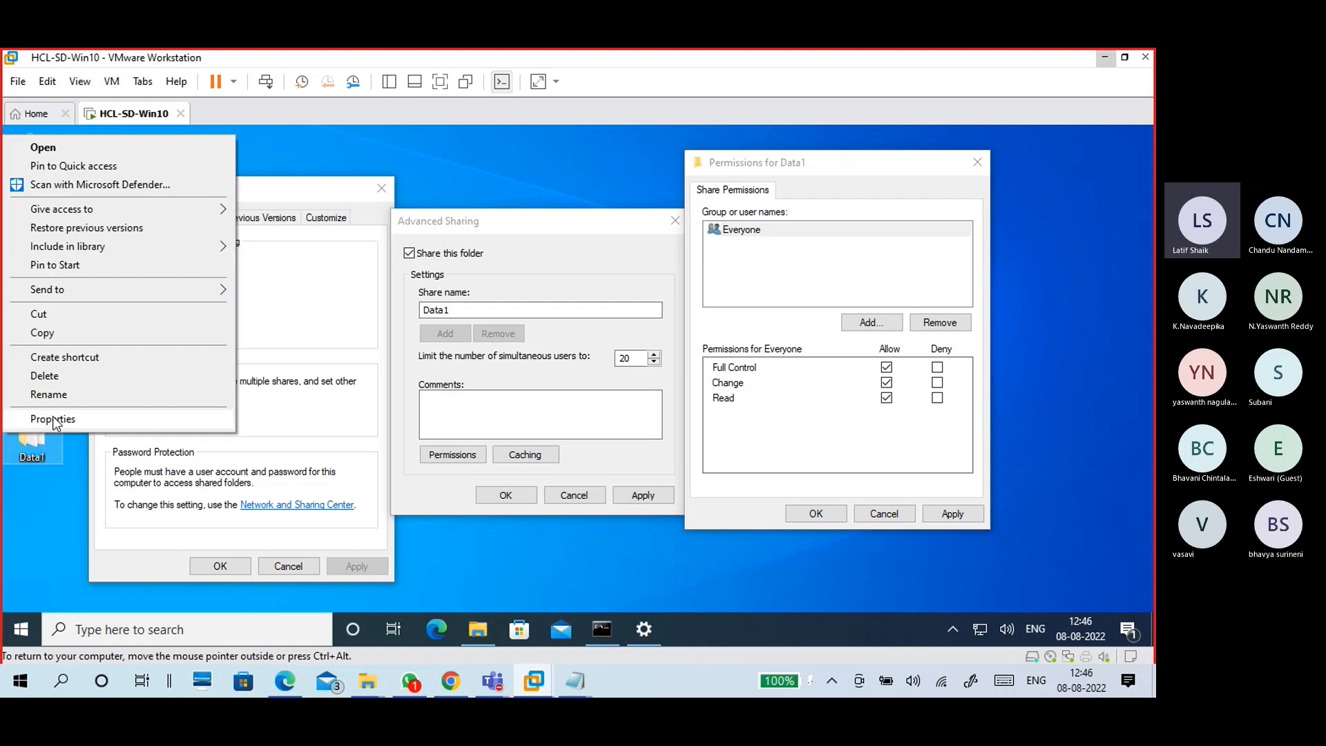
left_click(321, 288)
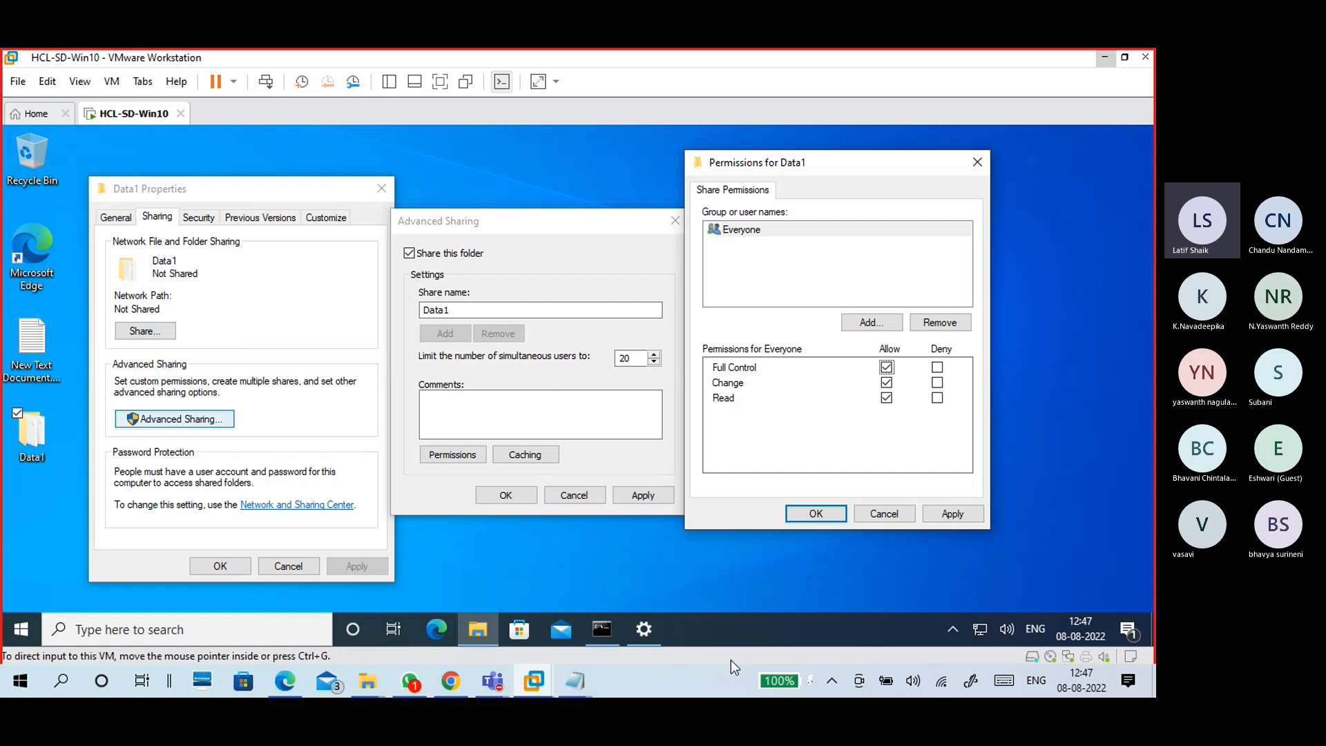
left_click_drag(850, 163, 977, 174)
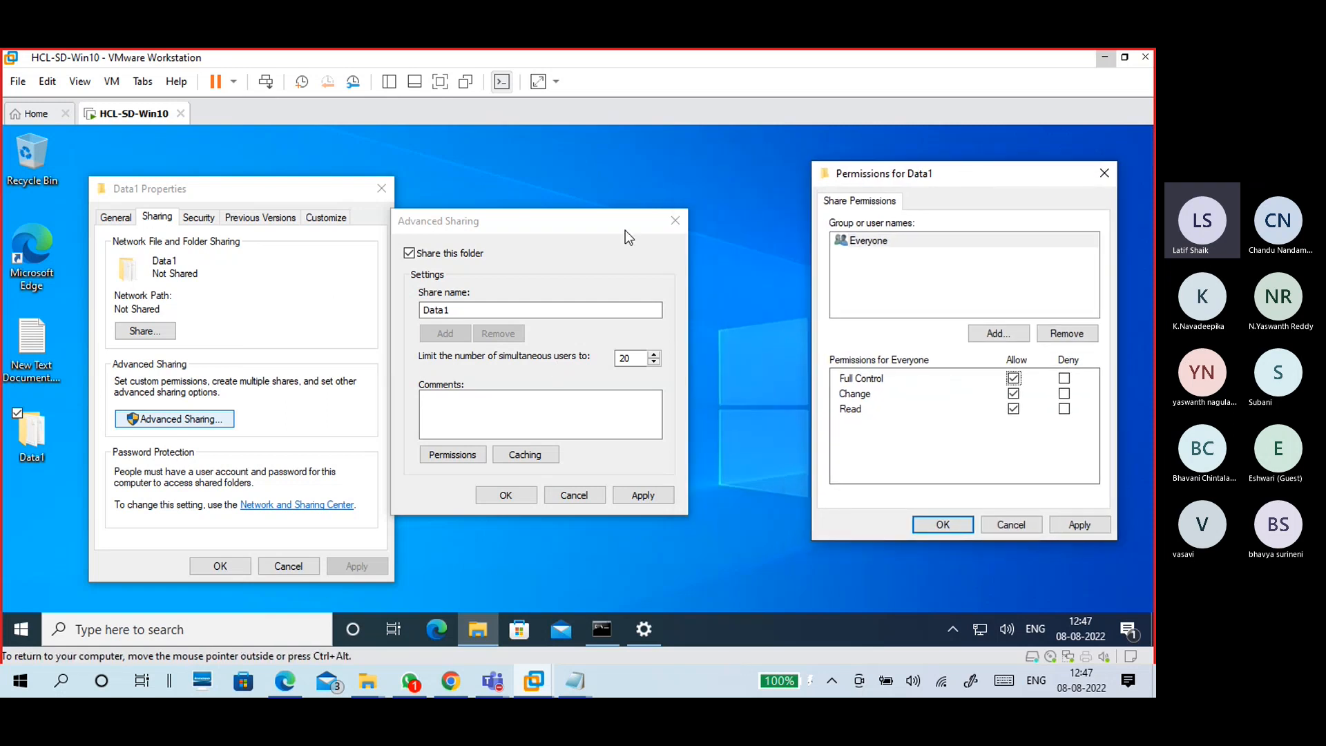
left_click(1025, 521)
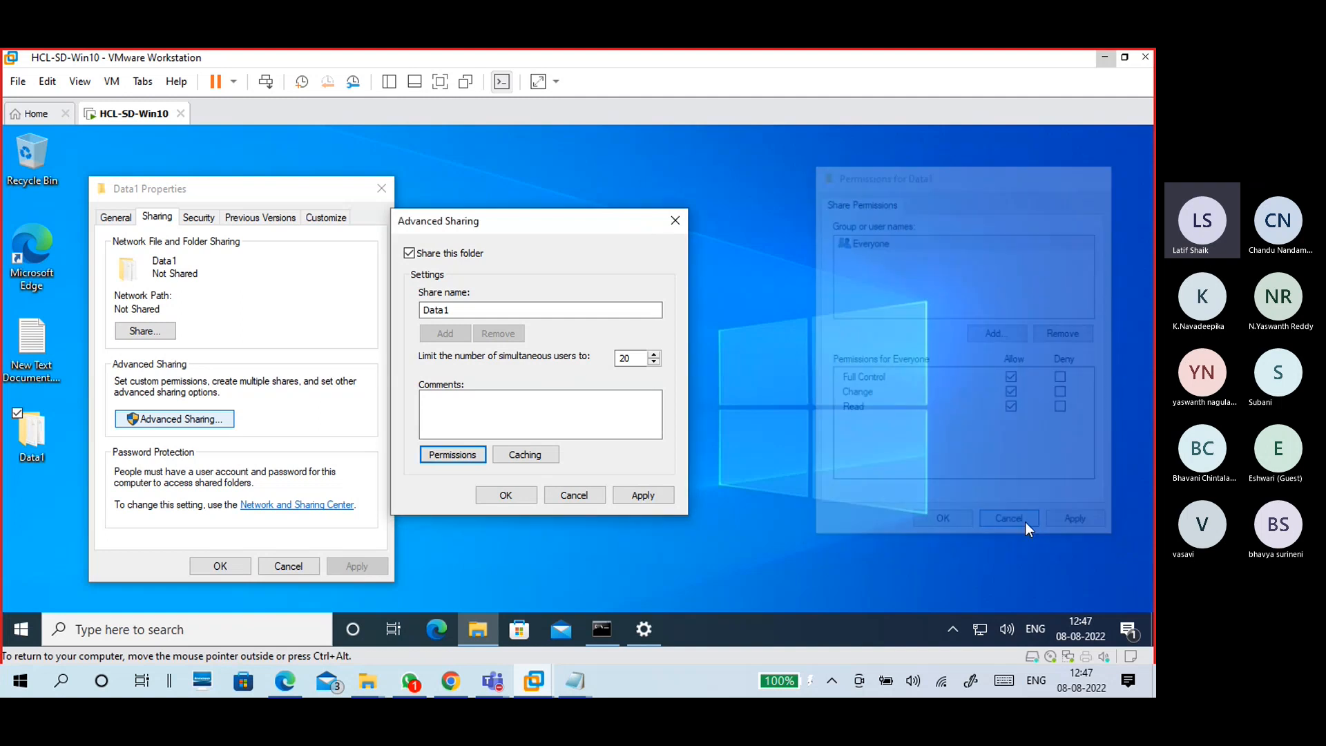
left_click(556, 494)
- Move the Data1 properties dialog away from the desktop icons and turn on folder sharing in Advanced Sharing, placed beside it
left_click_drag(267, 190, 430, 189)
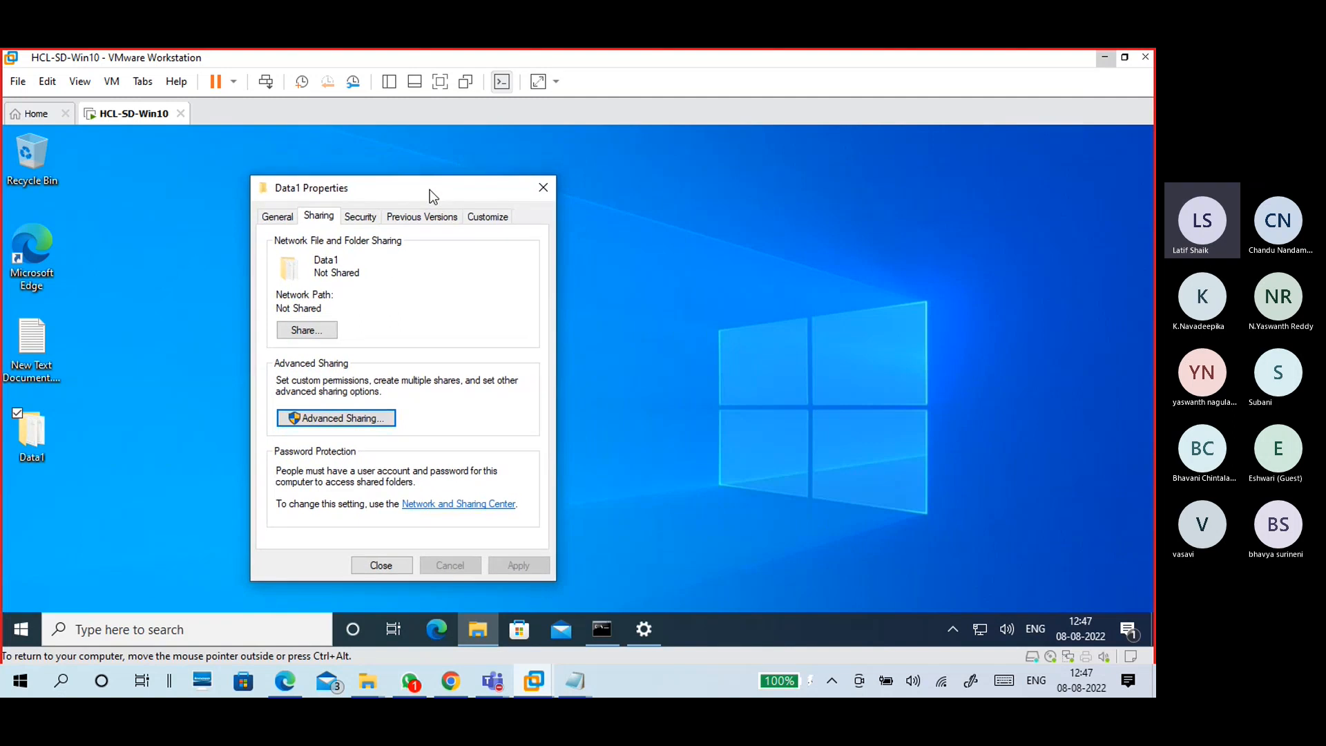
left_click(371, 421)
left_click_drag(417, 224, 688, 235)
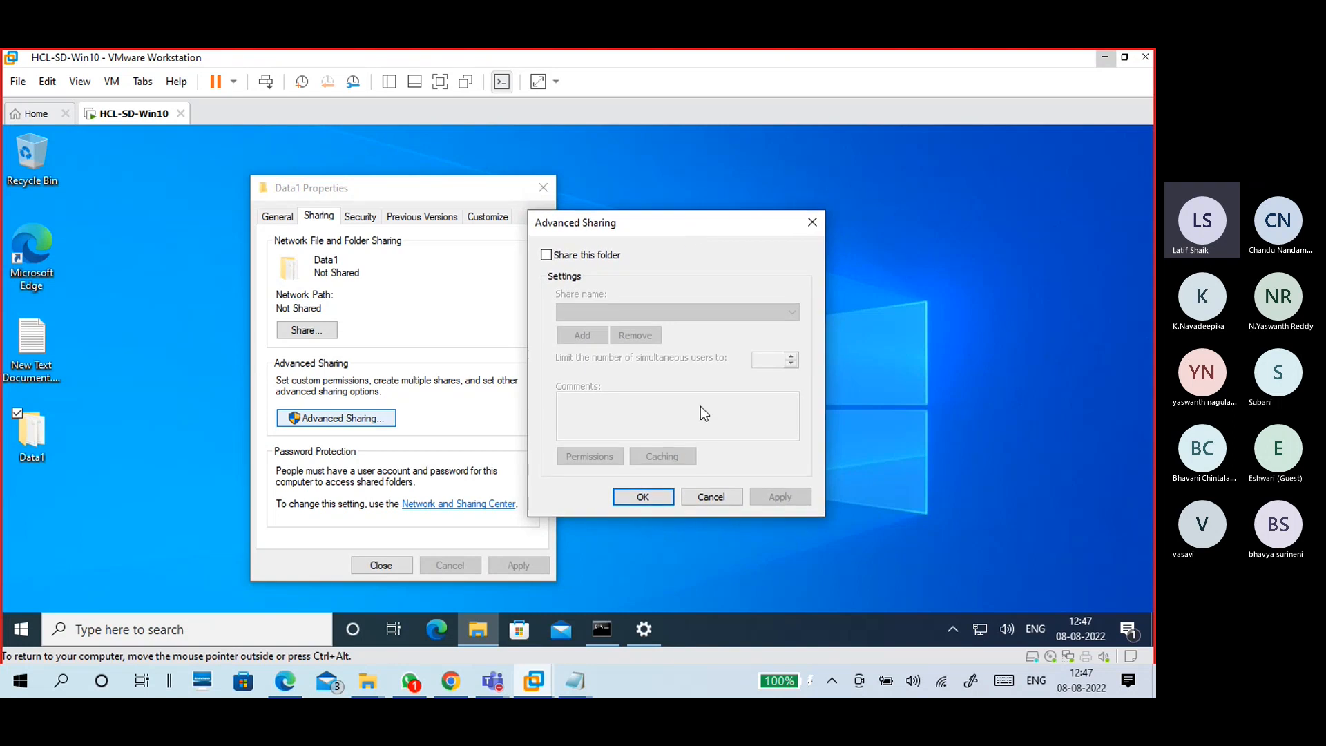
left_click(581, 256)
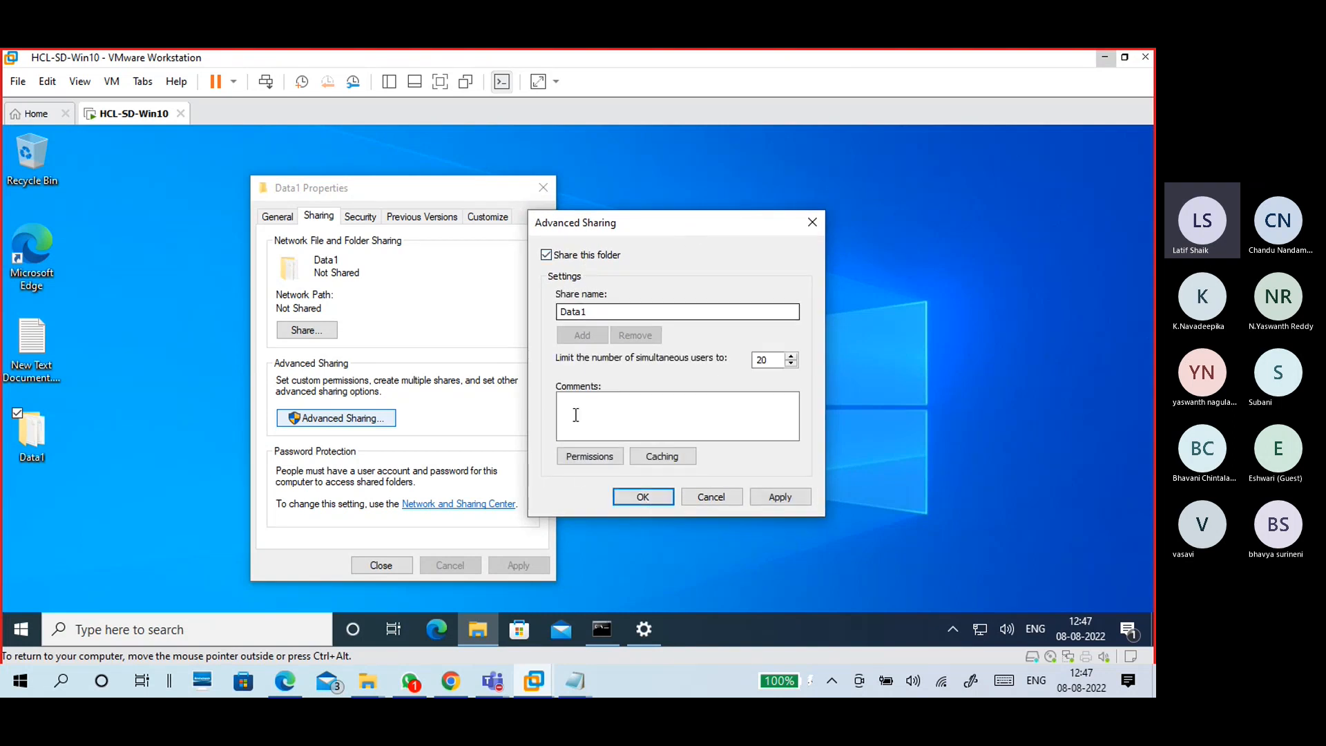
- Allow Everyone Full Control and Change in Data1's share permissions, placed beside the other dialogs, and bring up the desktop folder's context menu
left_click(587, 456)
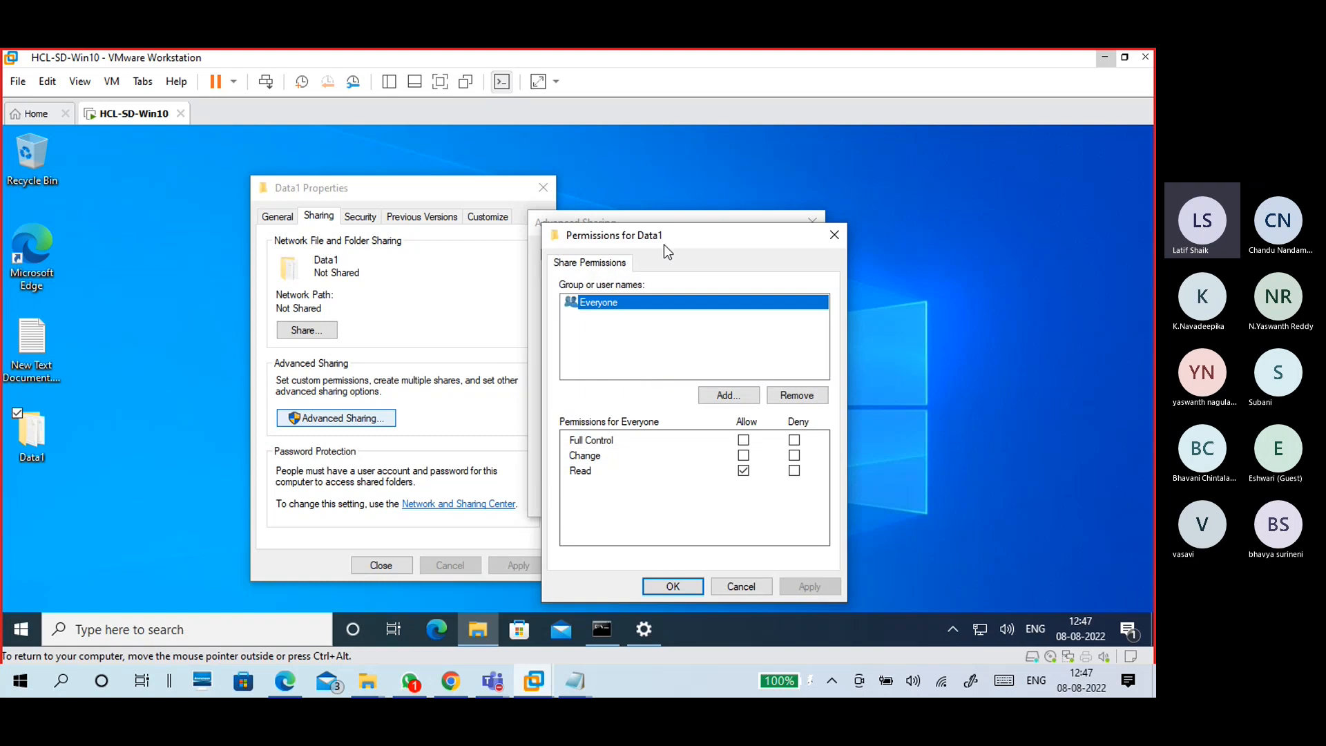
left_click_drag(664, 245, 934, 186)
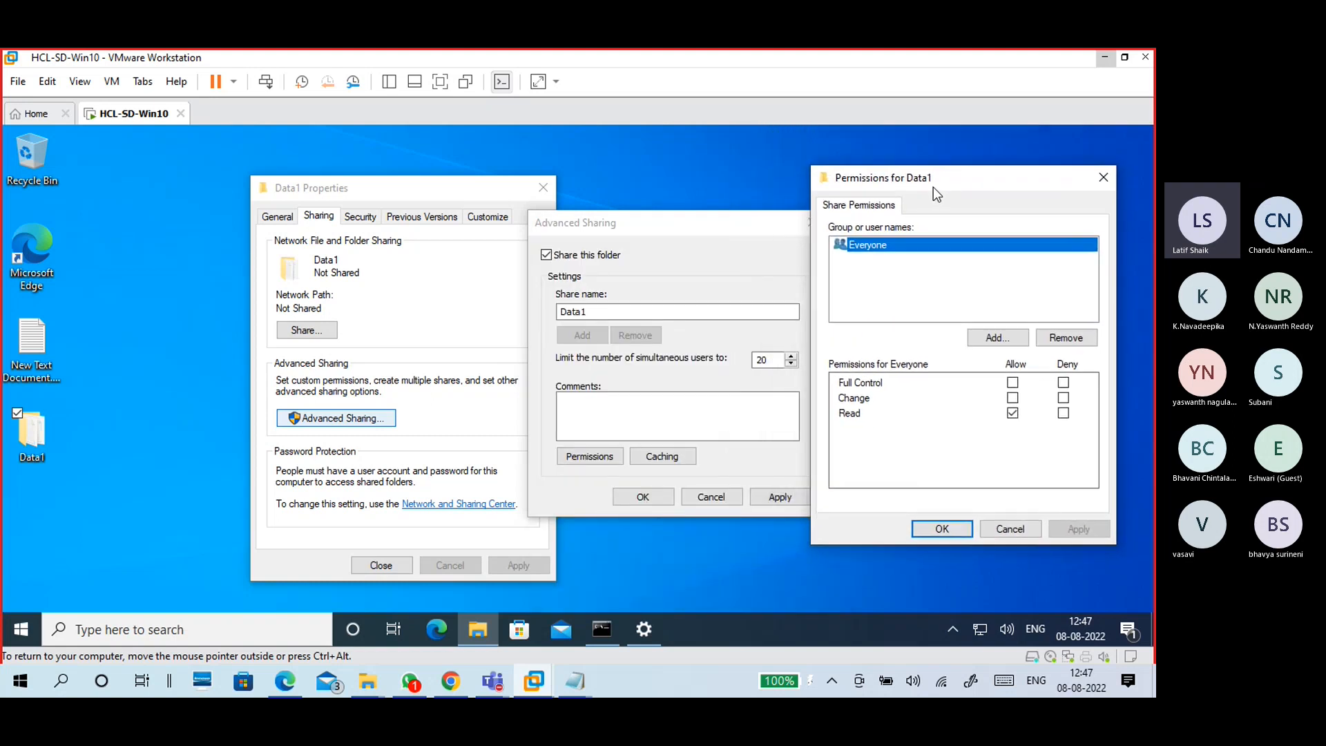
left_click(1013, 398)
left_click(1012, 383)
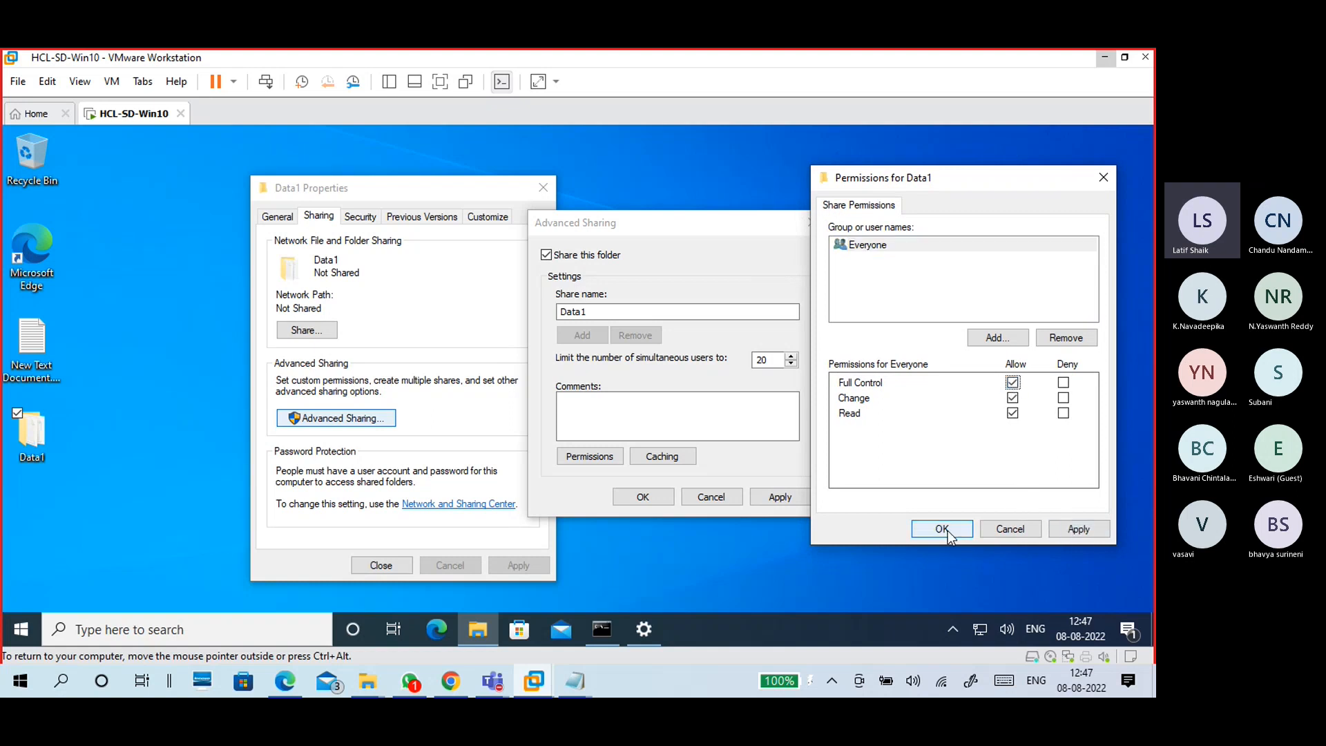
right_click(31, 441)
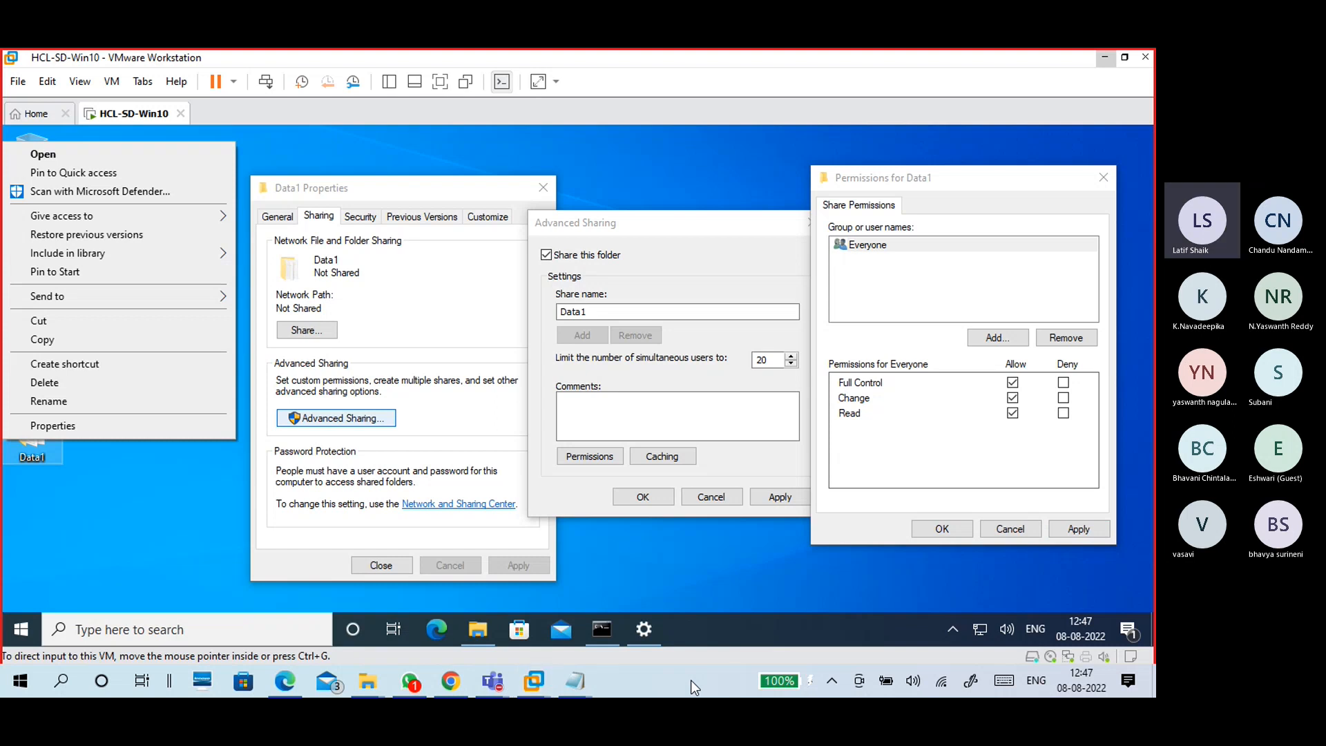
- Switch to the Google Slides presentation in Chrome, add a new slide after slide 7 and paste the sharing dialogs screenshot into it
left_click(464, 680)
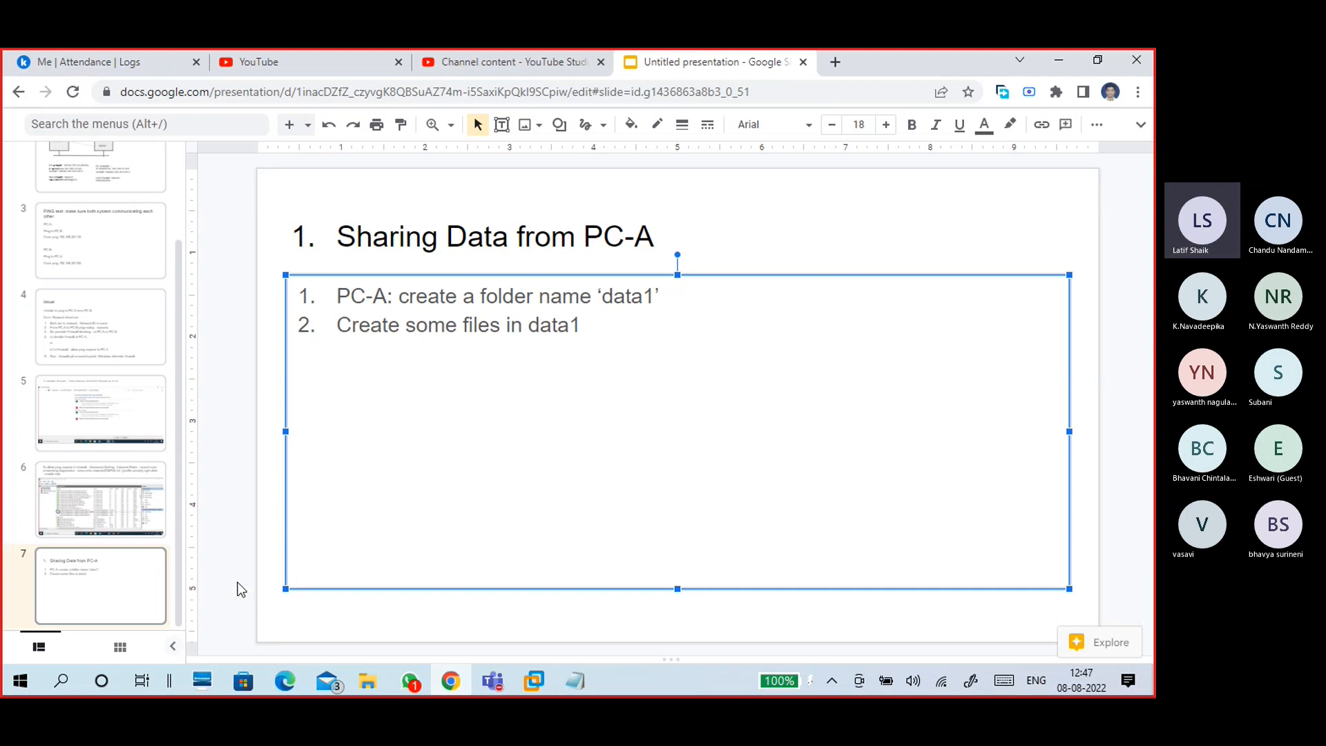
left_click(157, 627)
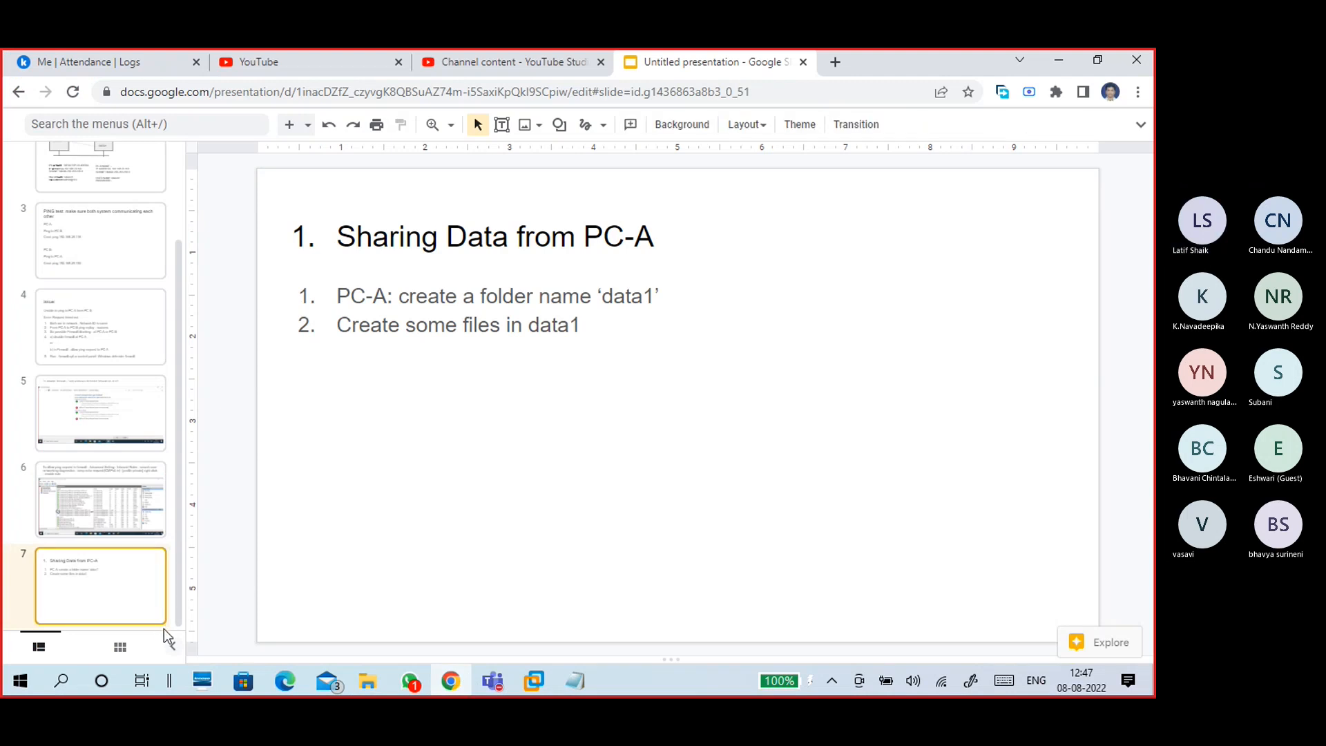
right_click(25, 621)
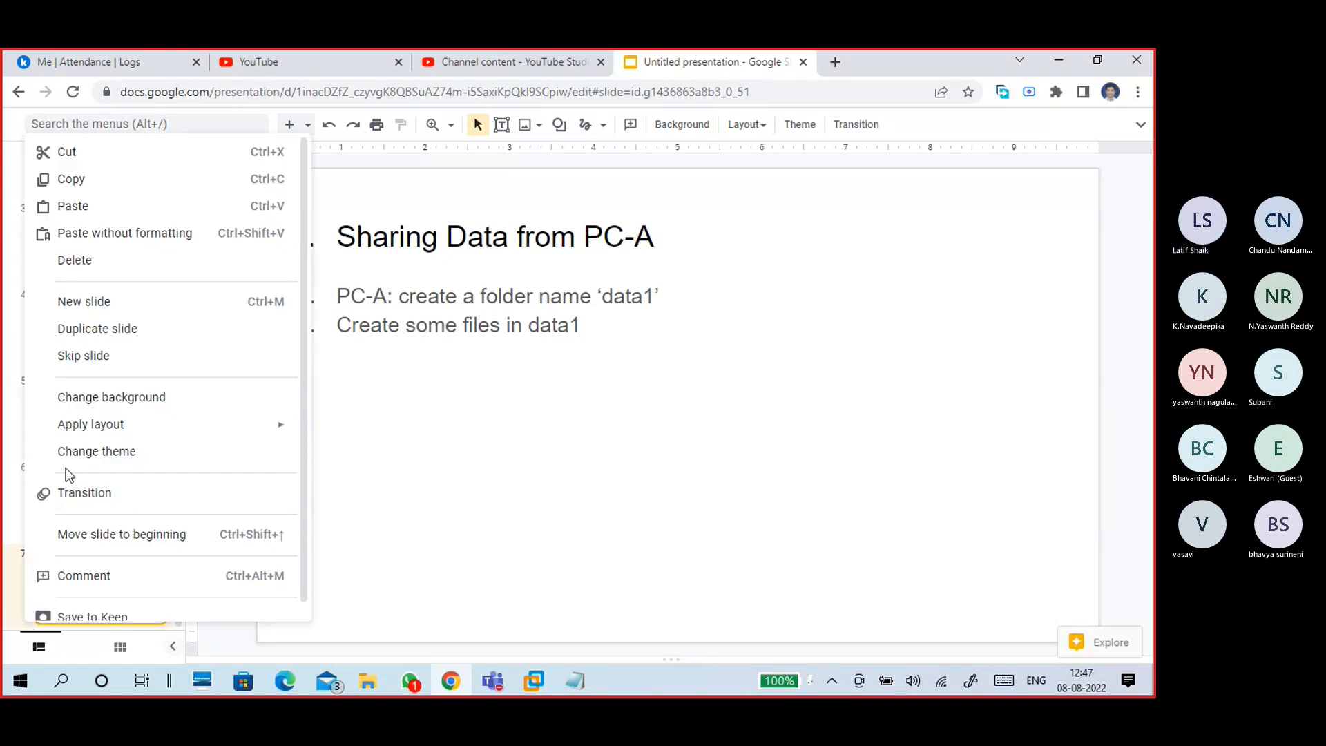
left_click(103, 301)
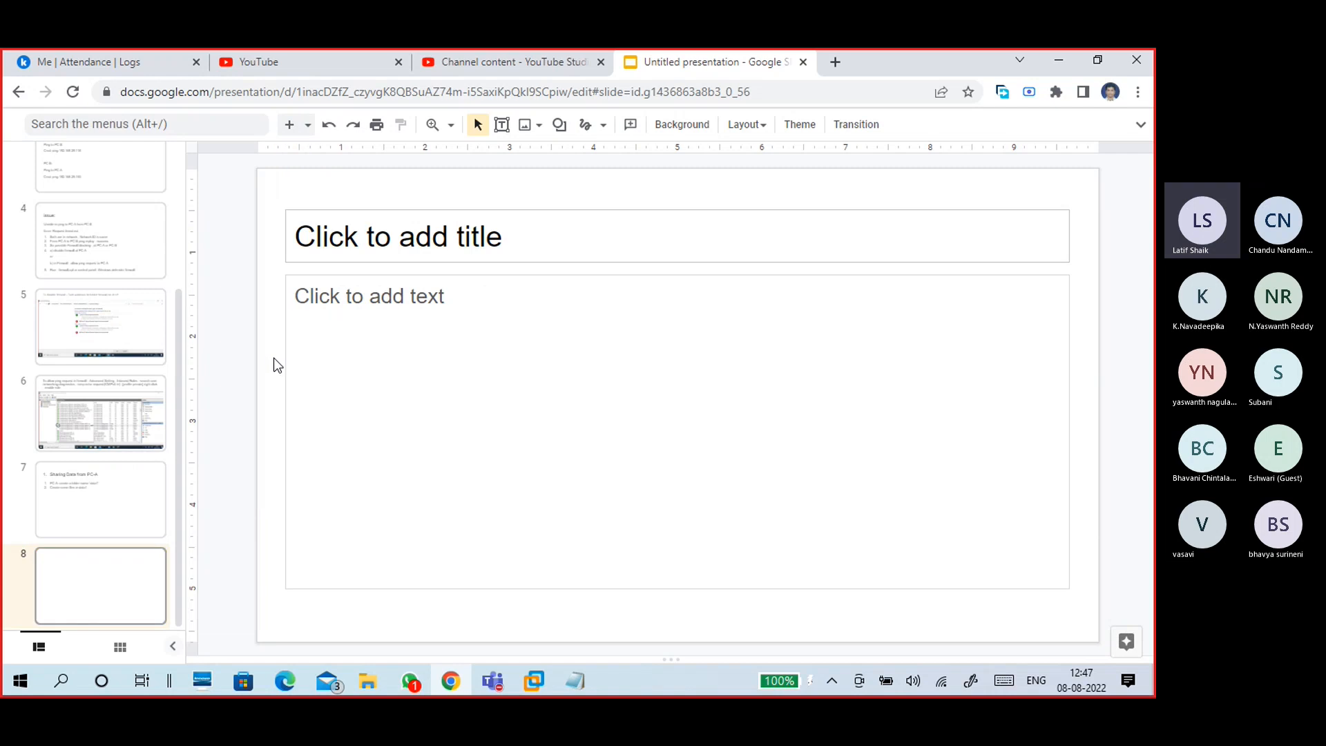
key("ctrl+v")
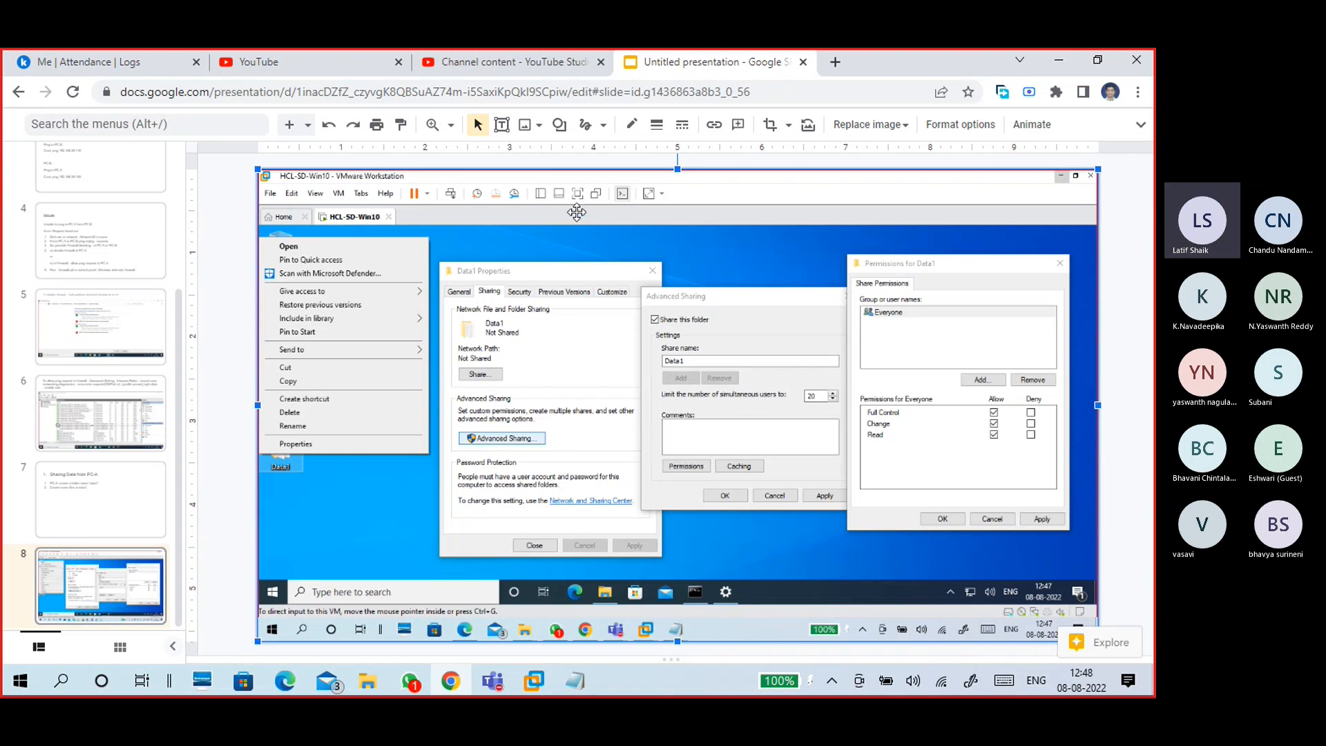
- Crop the pasted screenshot to the virtual machine's desktop and taskbar, and shift it slightly down on slide 8
left_click(770, 125)
left_click_drag(680, 173, 675, 228)
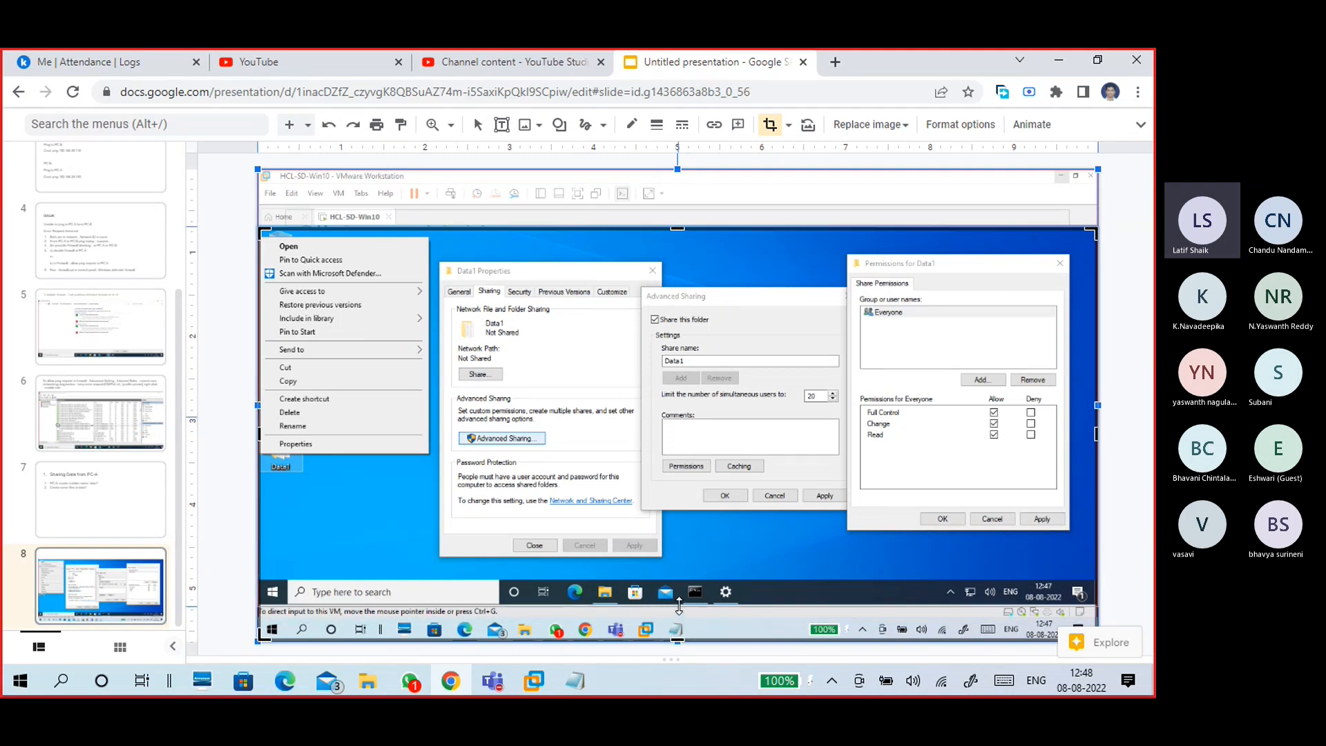
left_click_drag(679, 604, 679, 602)
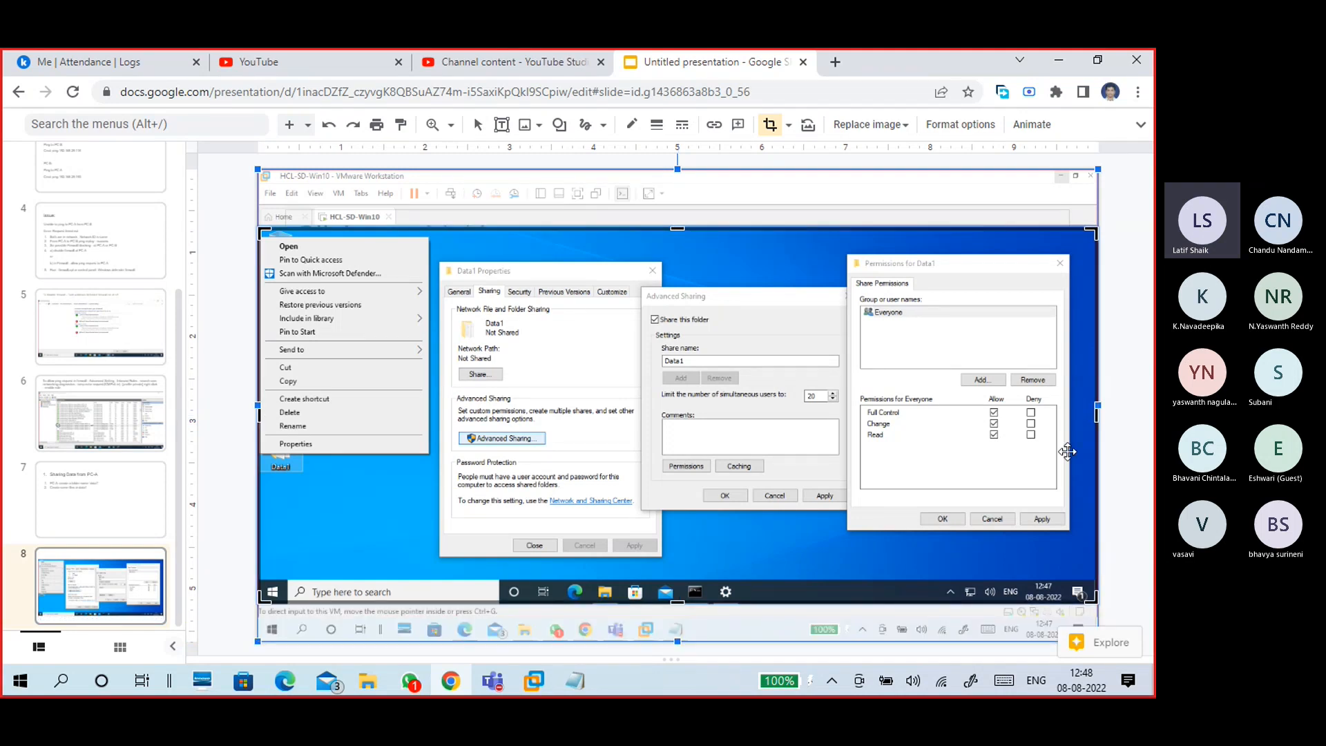
key("Return")
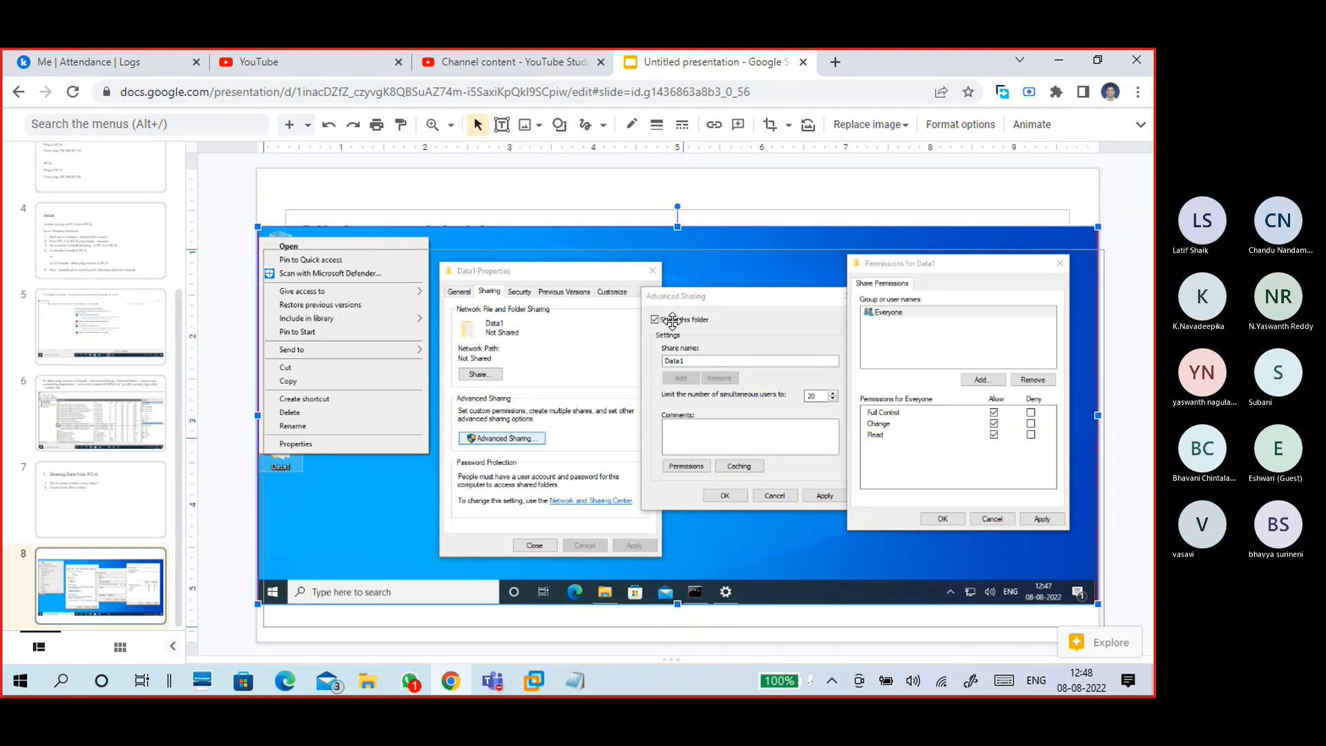
left_click_drag(668, 305, 675, 328)
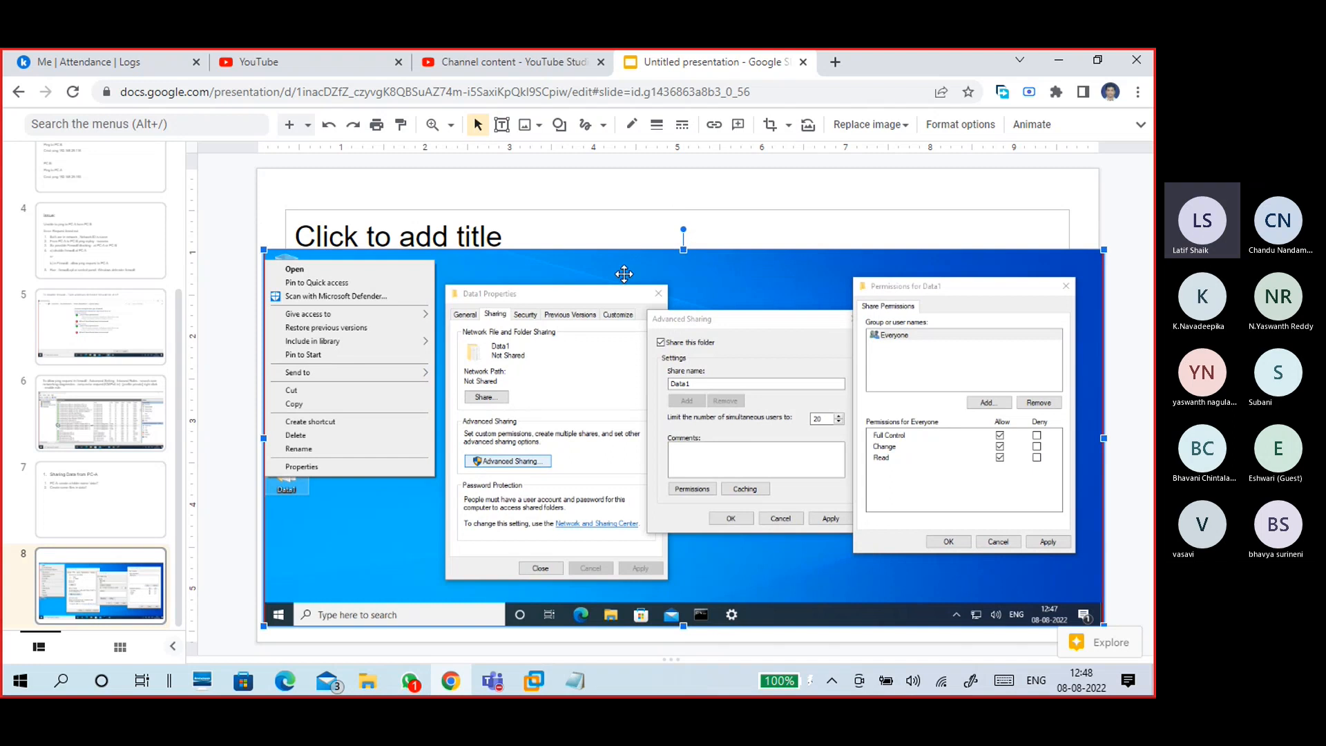
- Draw a short arrow in the screenshot from the Data1 folder icon to the Properties entry
left_click(603, 125)
left_click(606, 183)
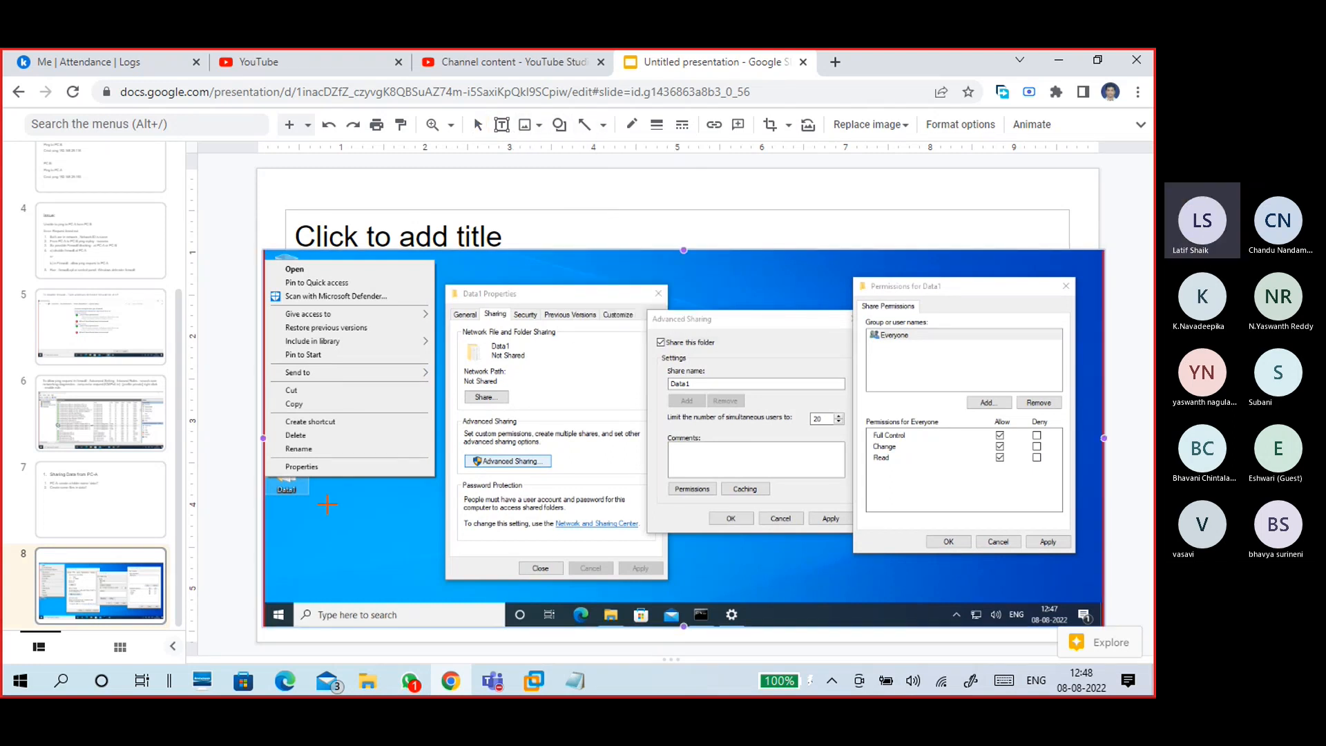
left_click_drag(324, 475, 331, 470)
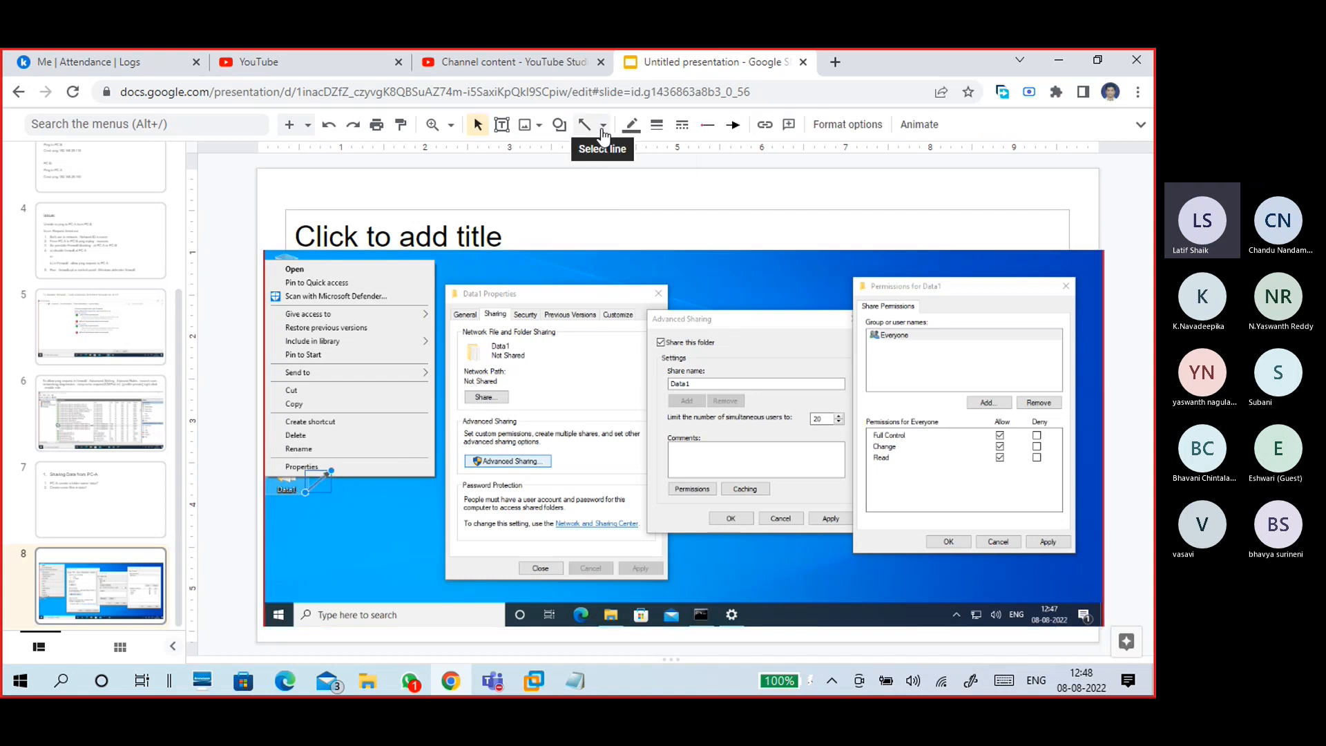
- Set the arrow's line weight to 3px and deselect it
left_click(658, 127)
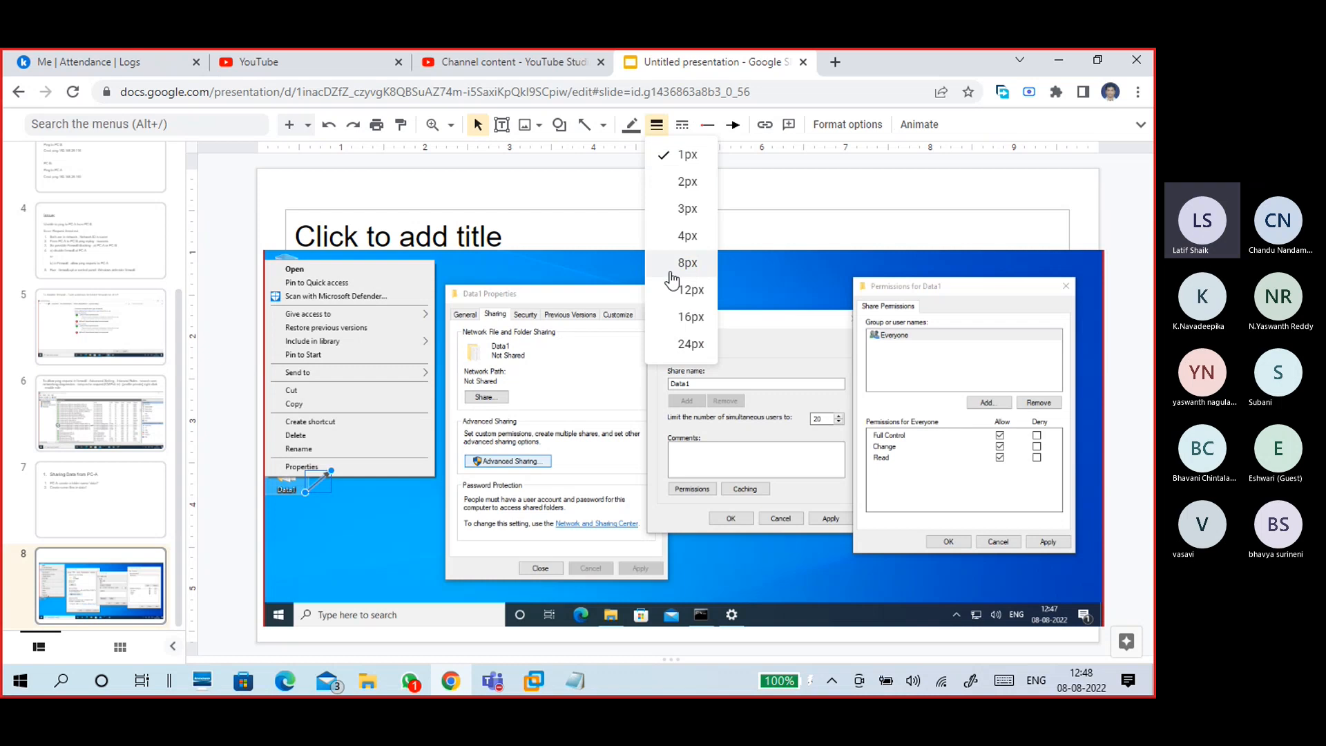
left_click(687, 263)
left_click(657, 124)
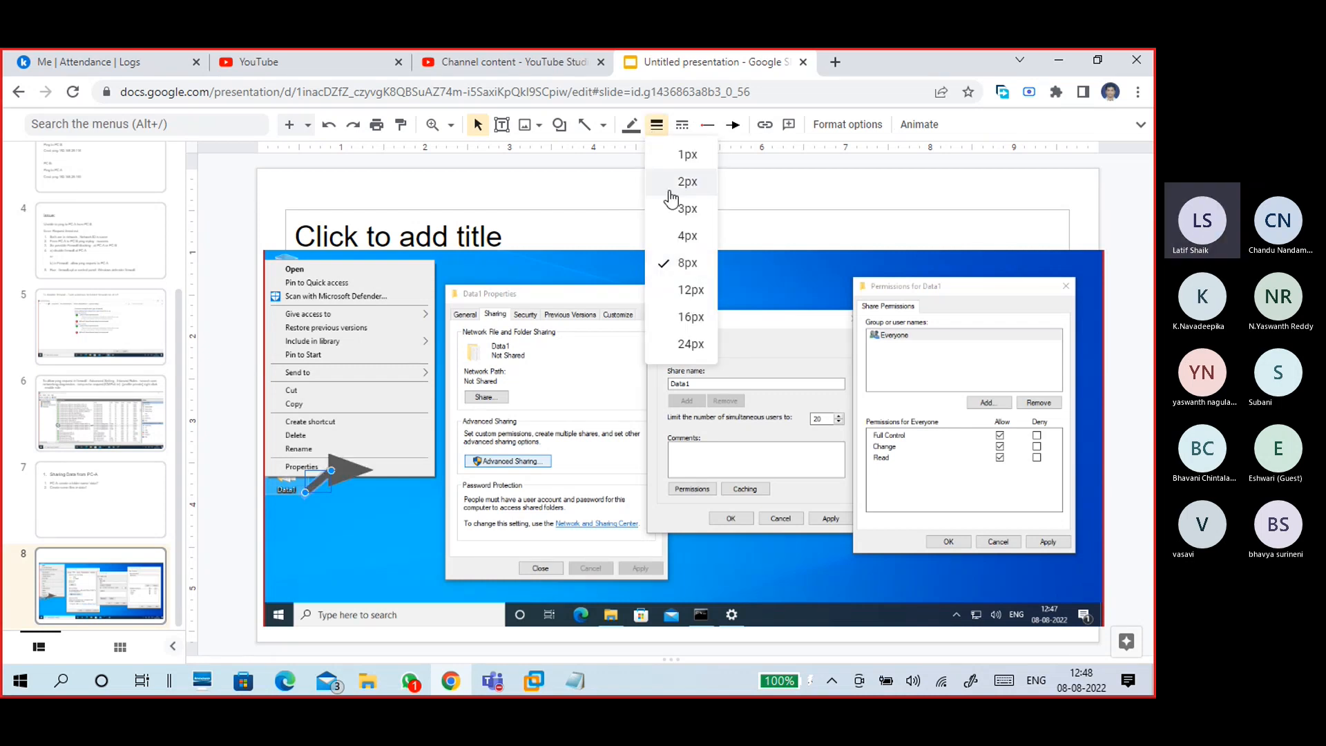
left_click(680, 236)
left_click(657, 124)
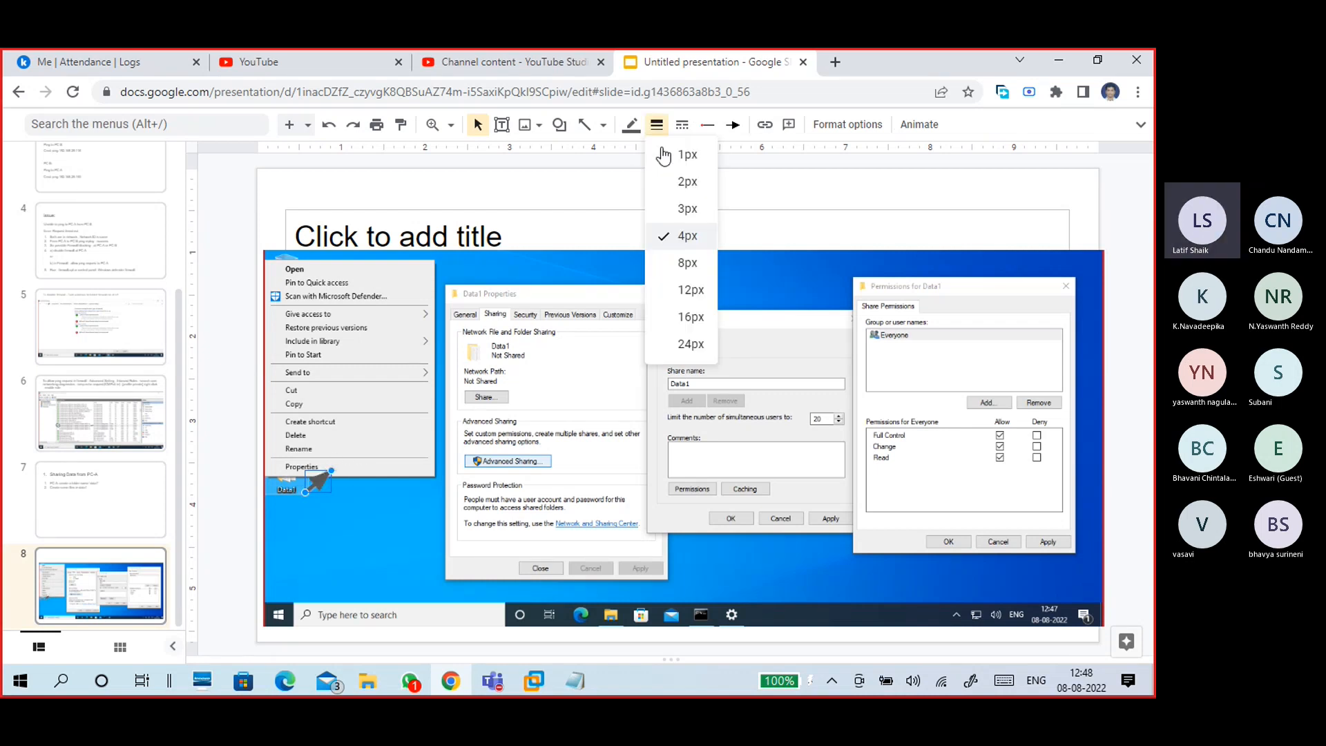
left_click(670, 203)
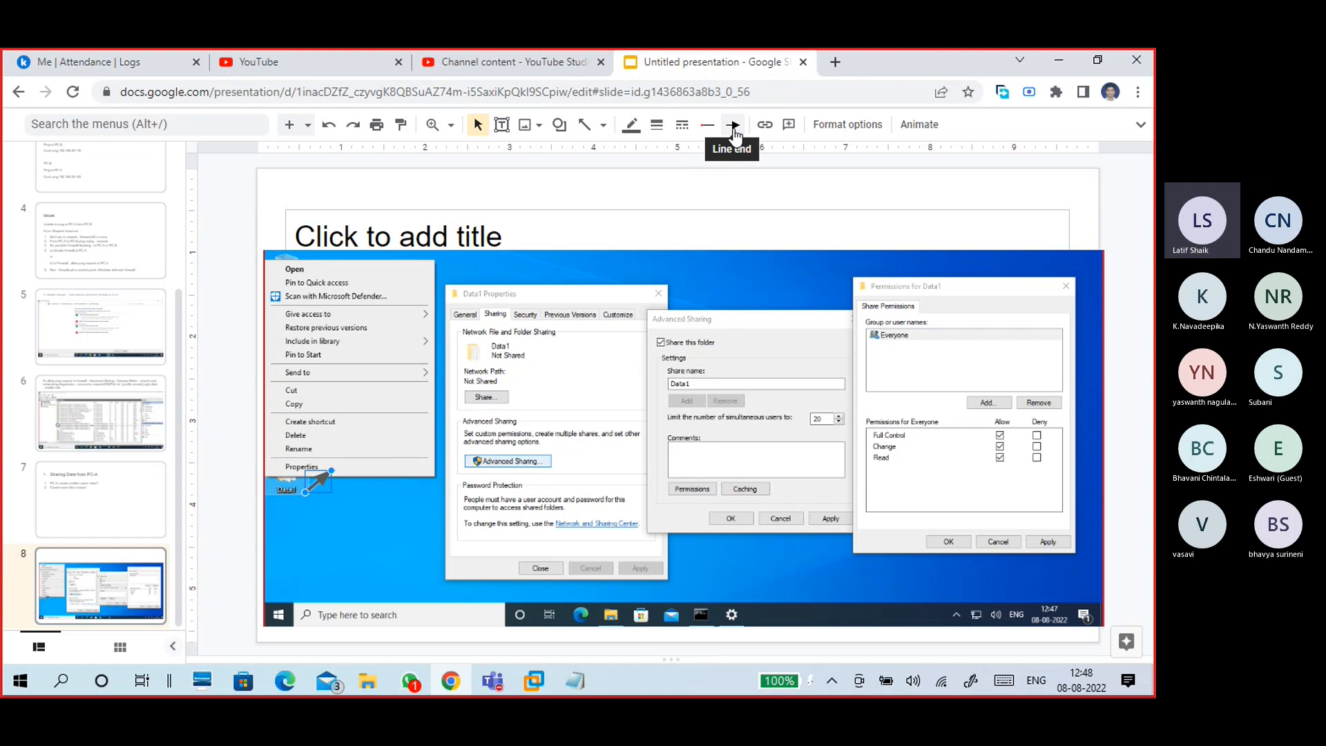
left_click(731, 185)
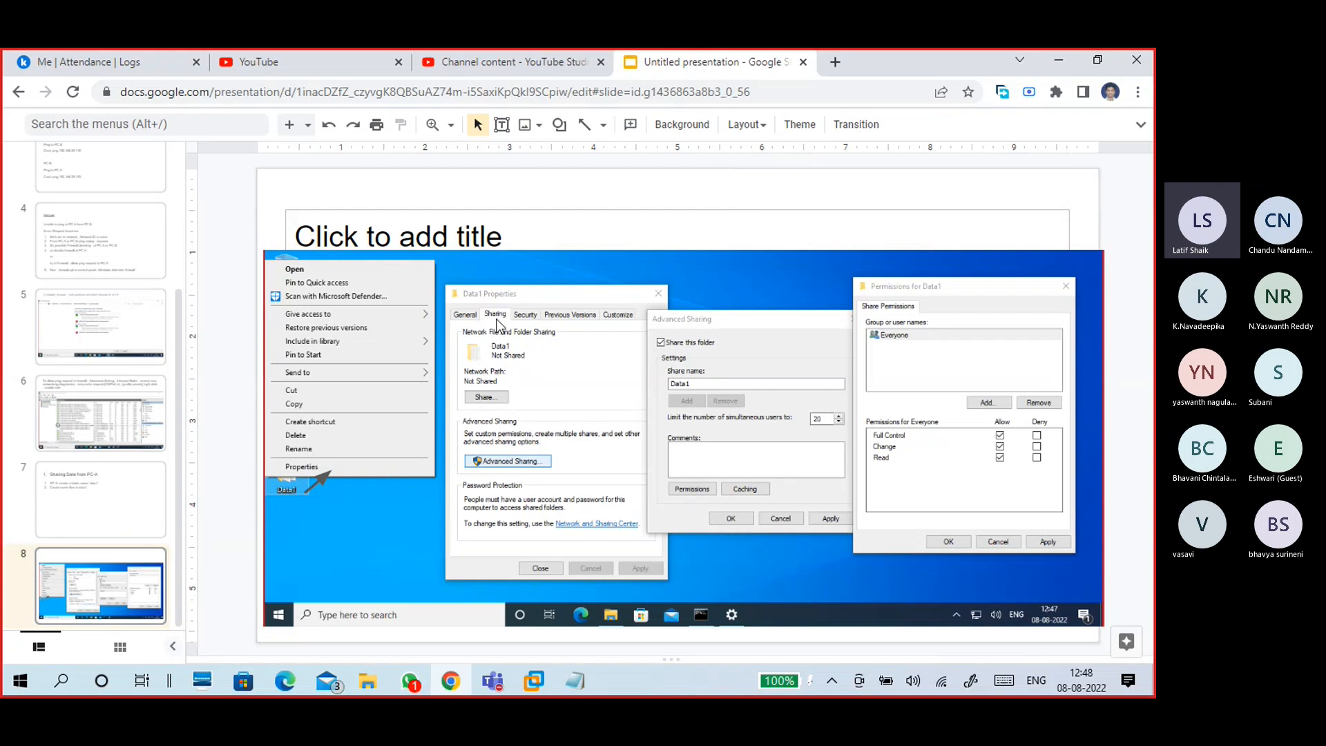
- Scribble a short freehand mark at the Sharing tab of the Data1 Properties dialog in the screenshot
left_click(603, 125)
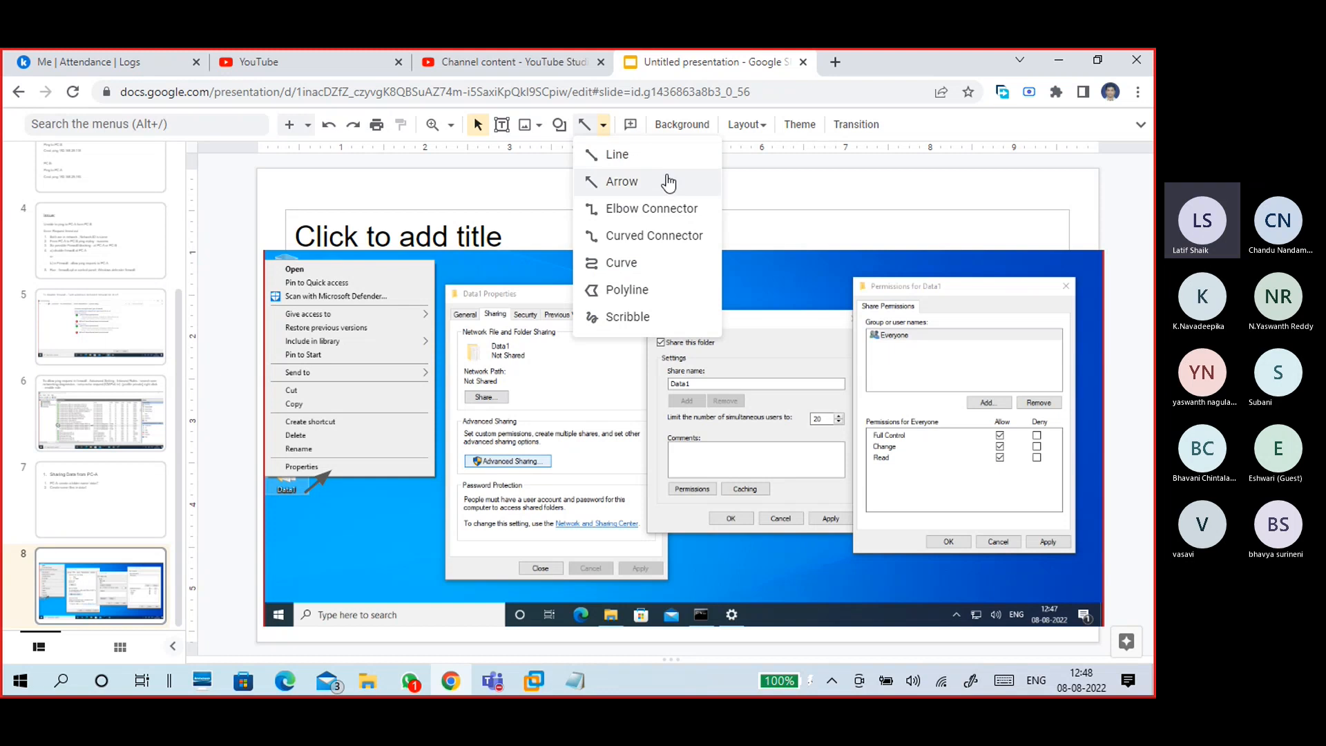
left_click(620, 319)
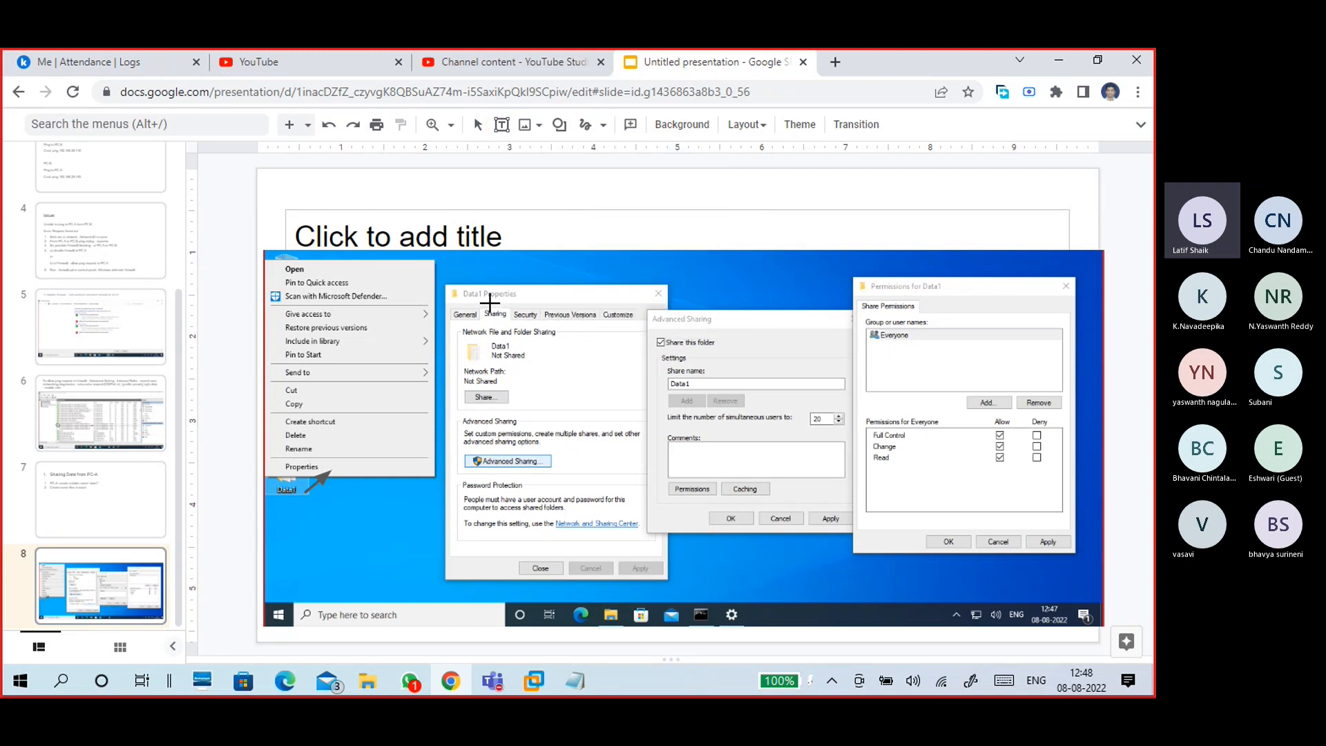
left_click_drag(491, 314, 509, 295)
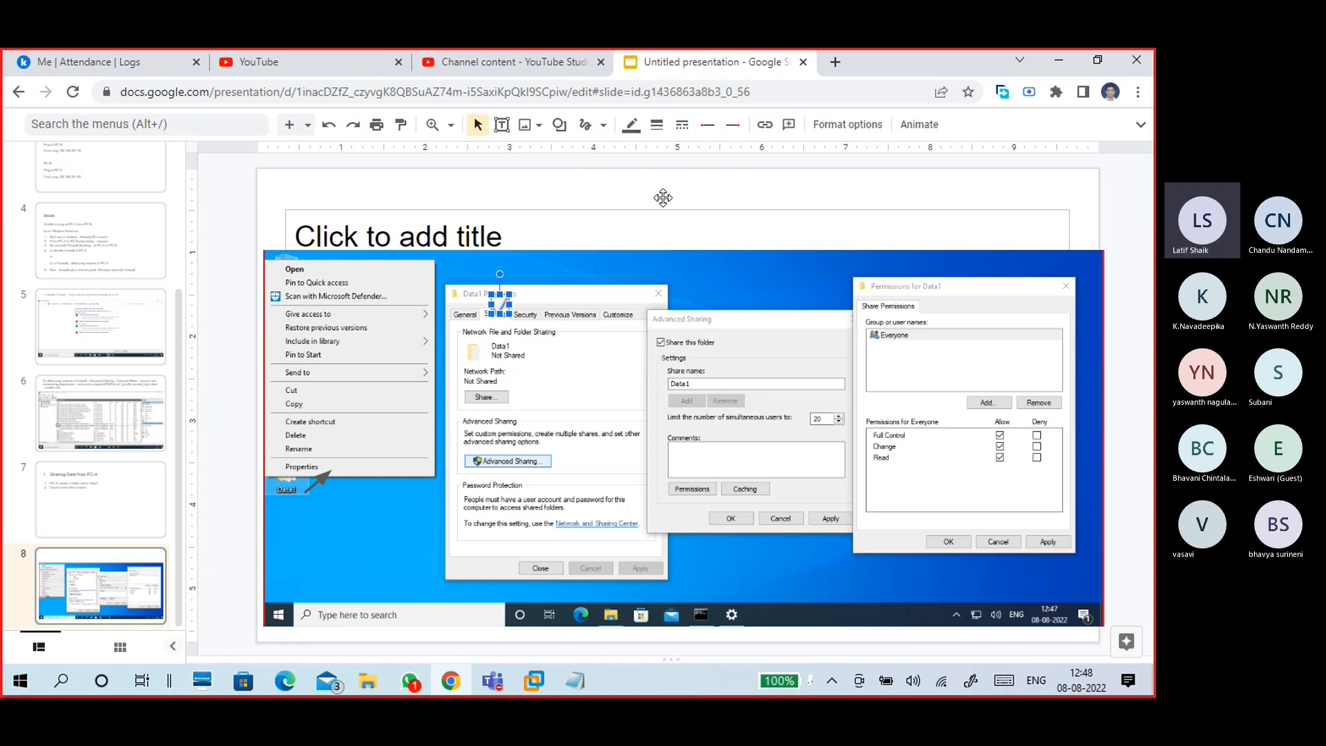
- Set the line weight of the freehand mark at the Sharing tab to 3px and deselect it
left_click(657, 126)
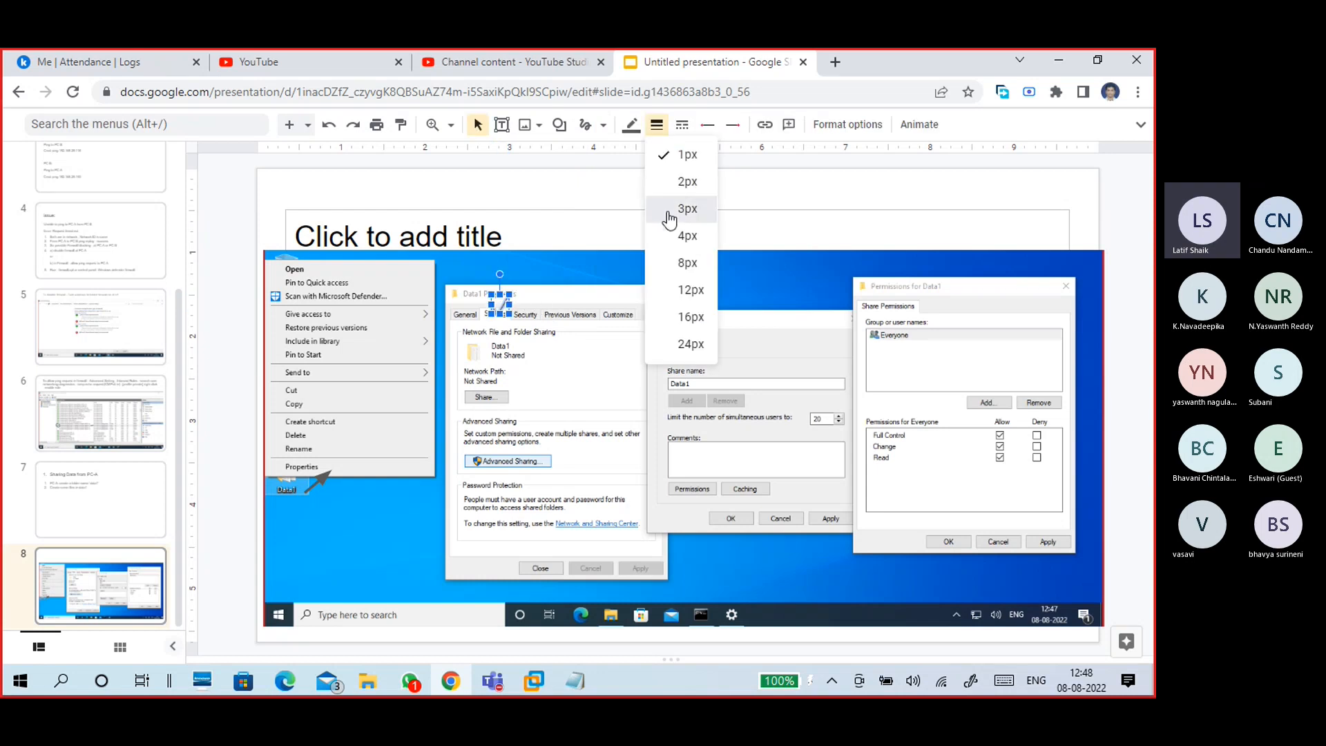
left_click(668, 208)
left_click(550, 352)
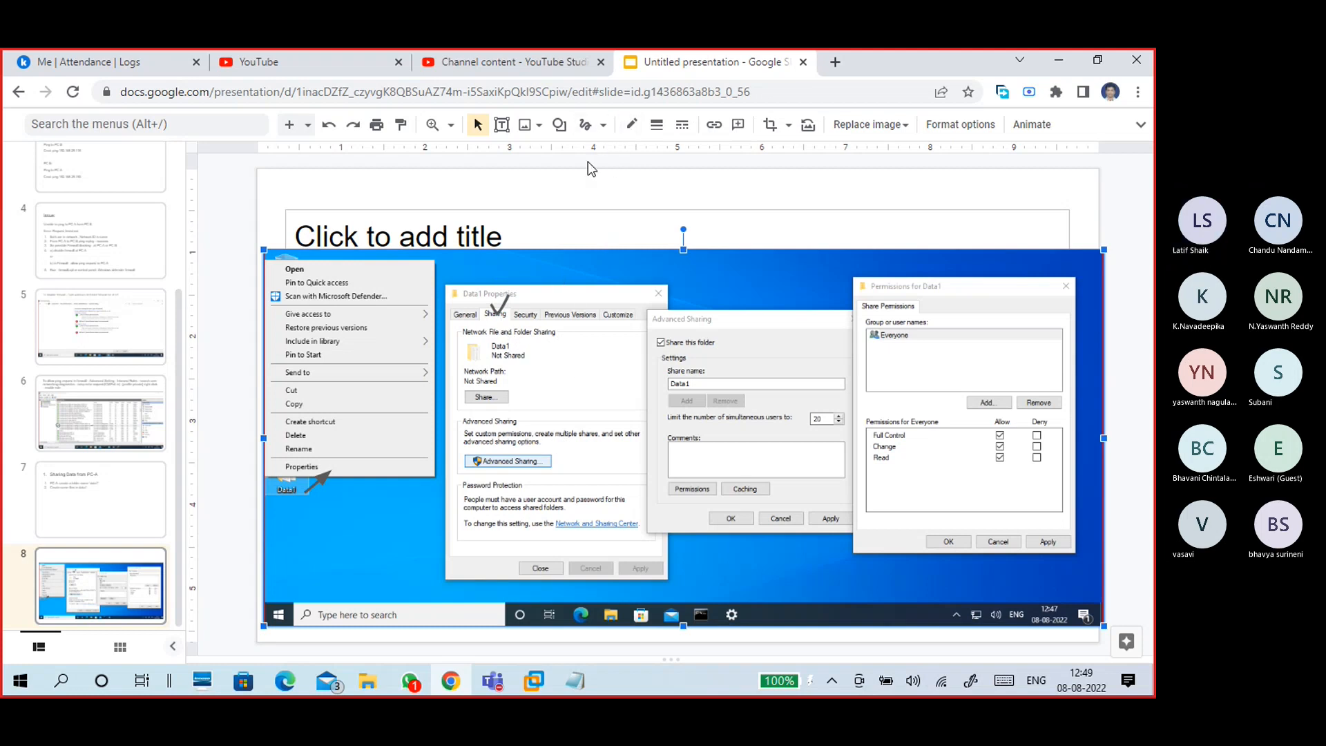
- Scribble a freehand check mark beside the Advanced Sharing button in the Data1 Properties dialog, with a 3px line weight
left_click(586, 125)
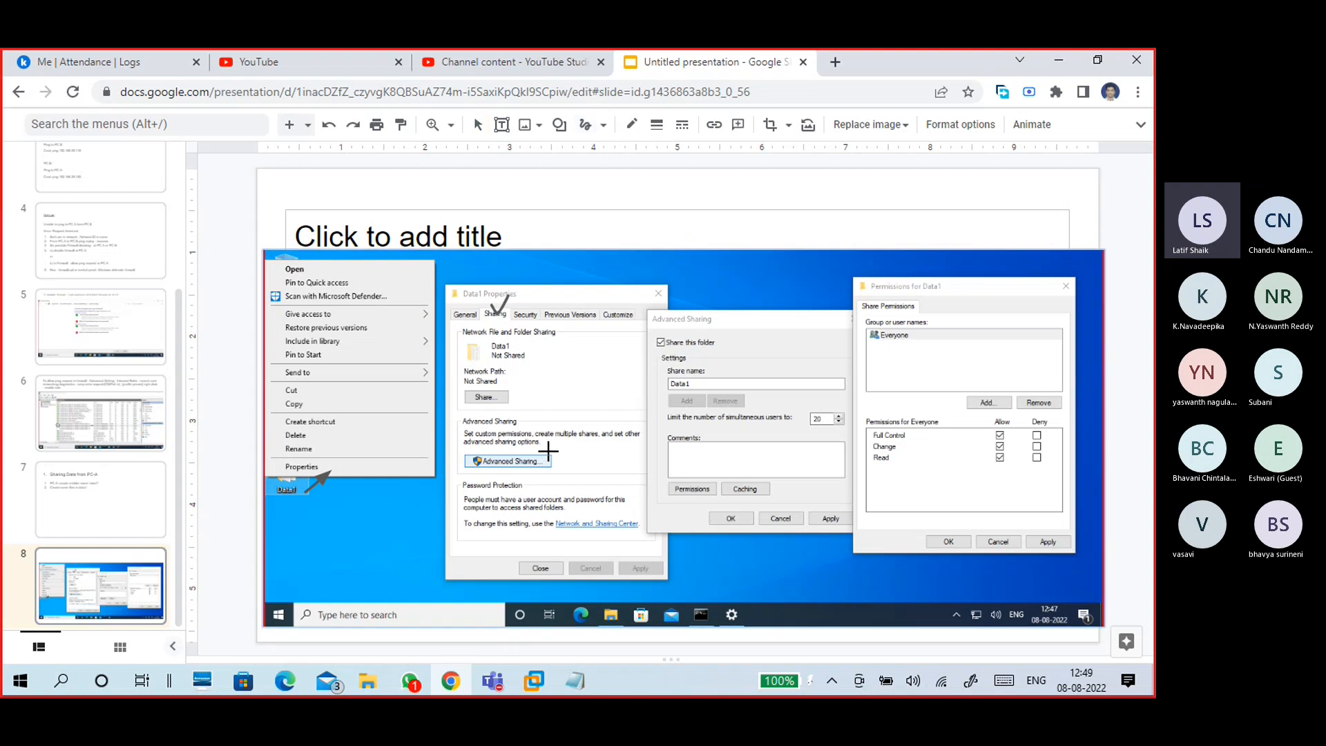
left_click_drag(548, 450, 569, 439)
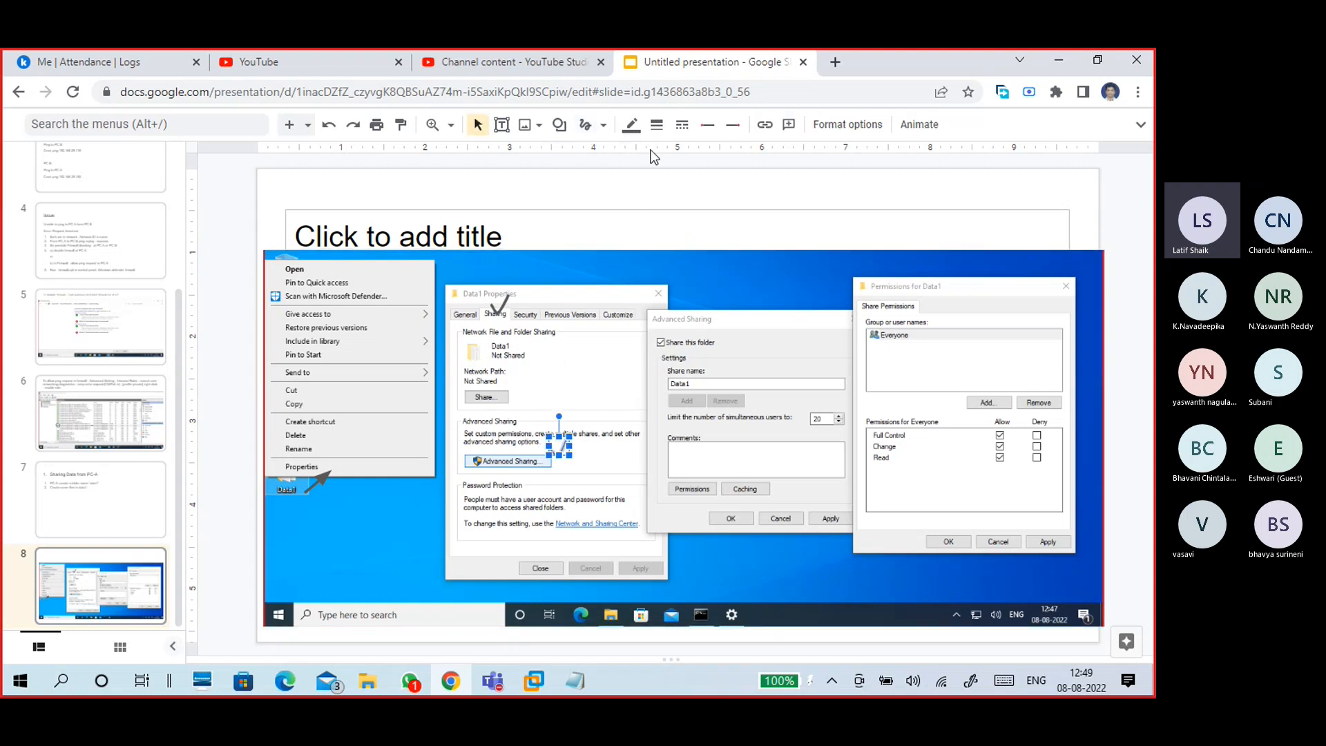
left_click(657, 125)
left_click(665, 208)
left_click(592, 464)
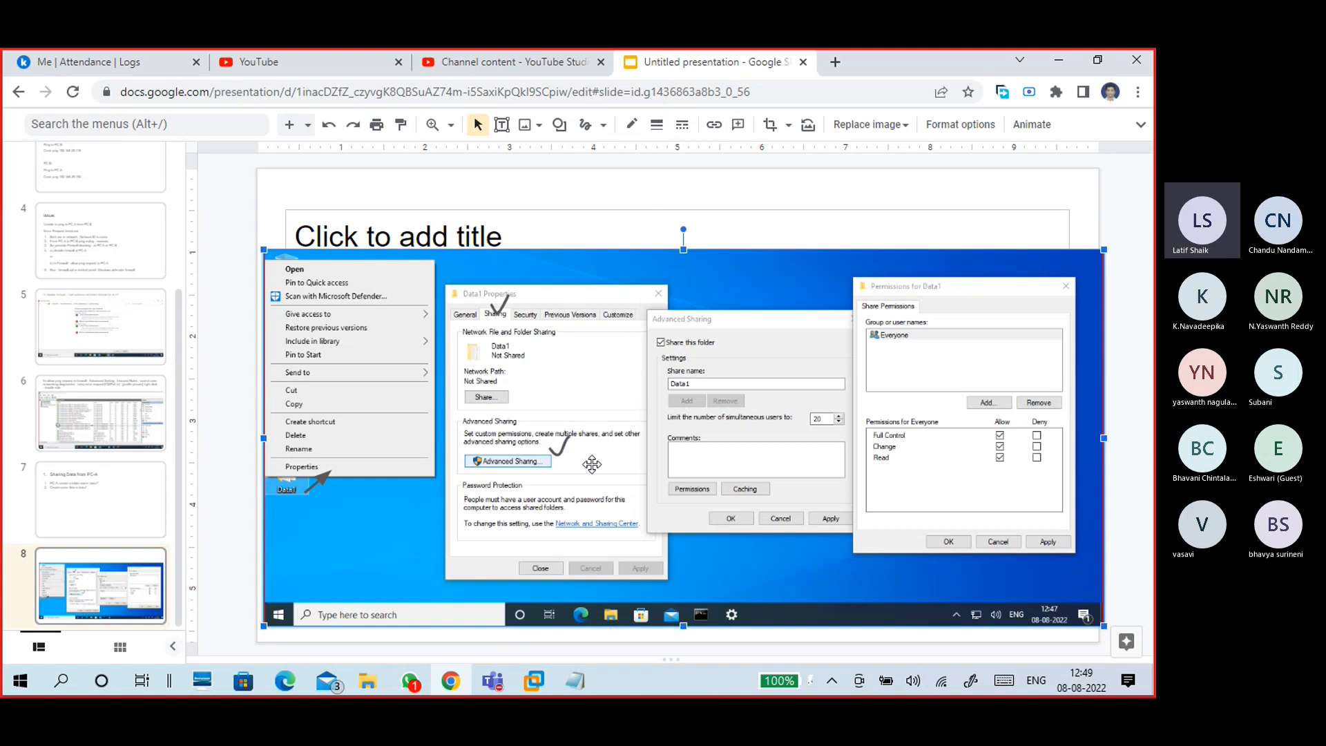
- Draw an arrow from the Advanced Sharing button to the Advanced Sharing dialog in the screenshot, with a 3px line weight
left_click(603, 125)
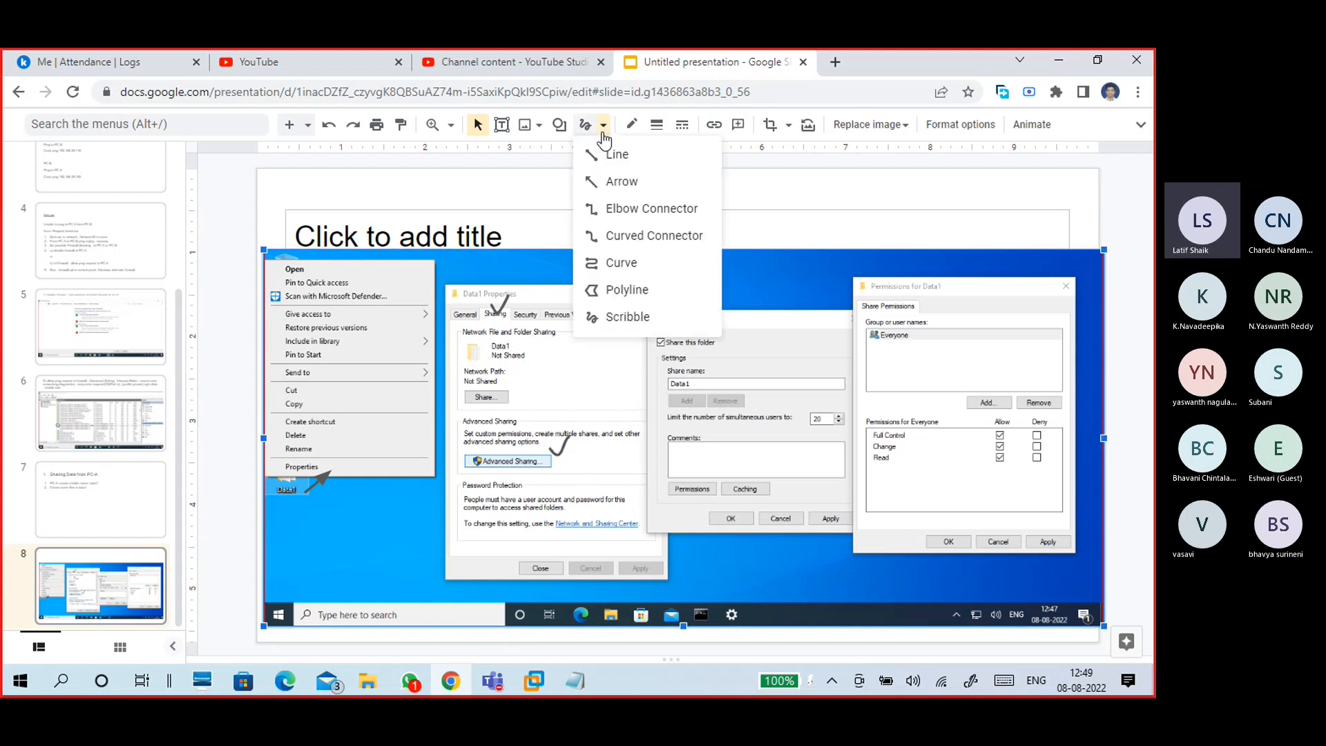
left_click(606, 182)
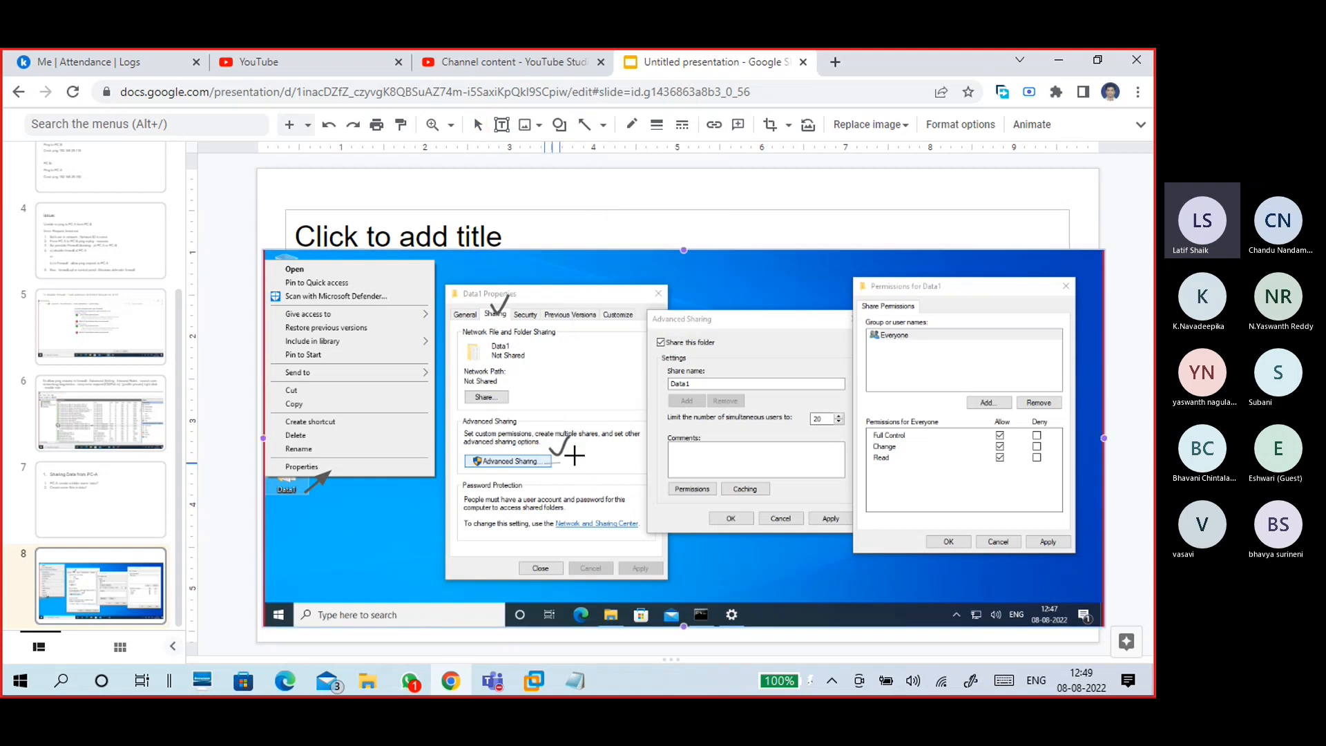
left_click_drag(546, 463, 656, 428)
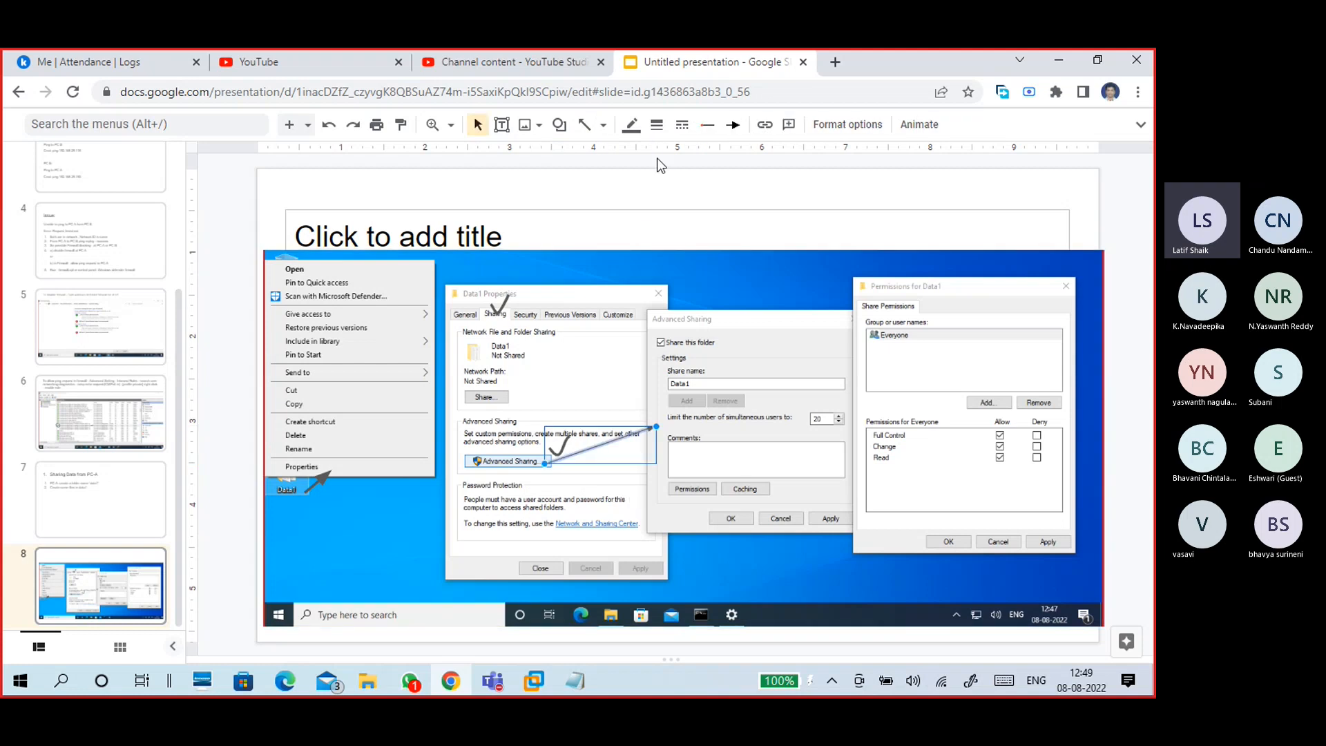
left_click(657, 125)
left_click(665, 205)
left_click(586, 486)
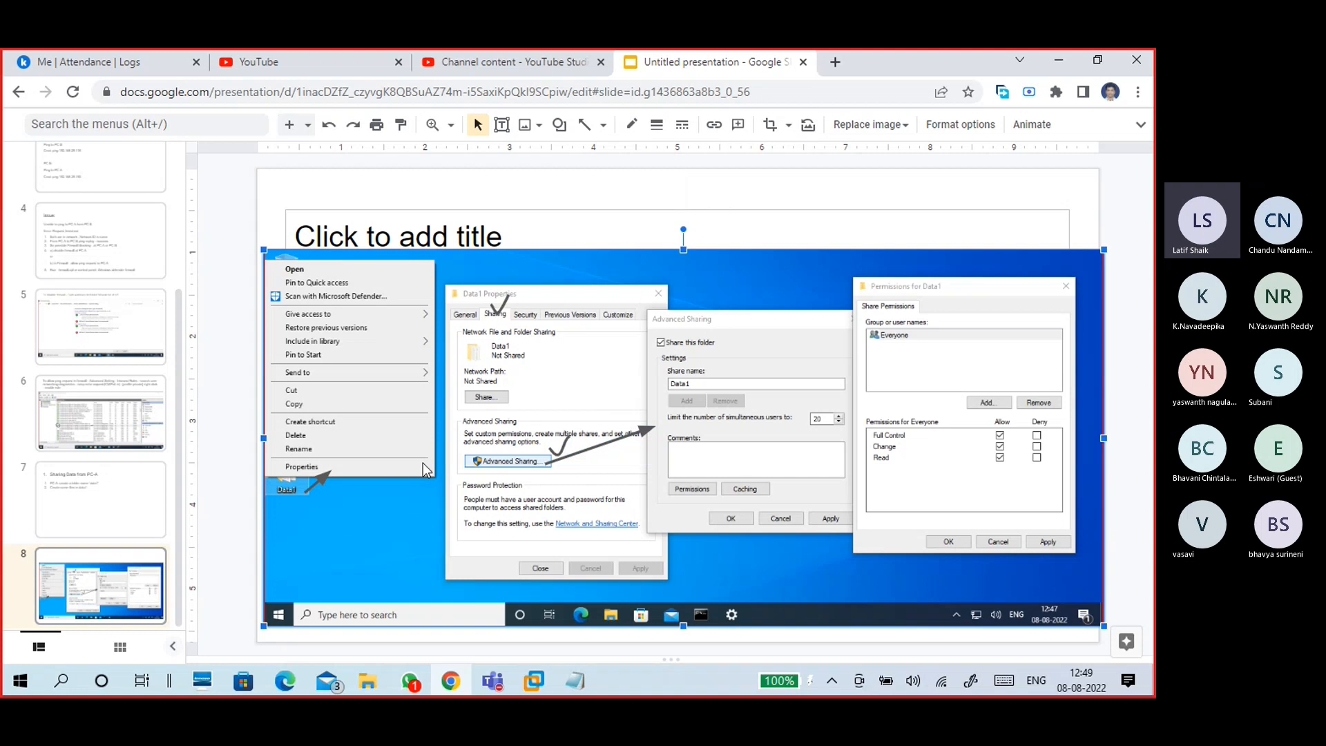
- Draw an arrow from the Properties entry of the context menu to the Data1 Properties dialog, with a 3px line weight
left_click(584, 125)
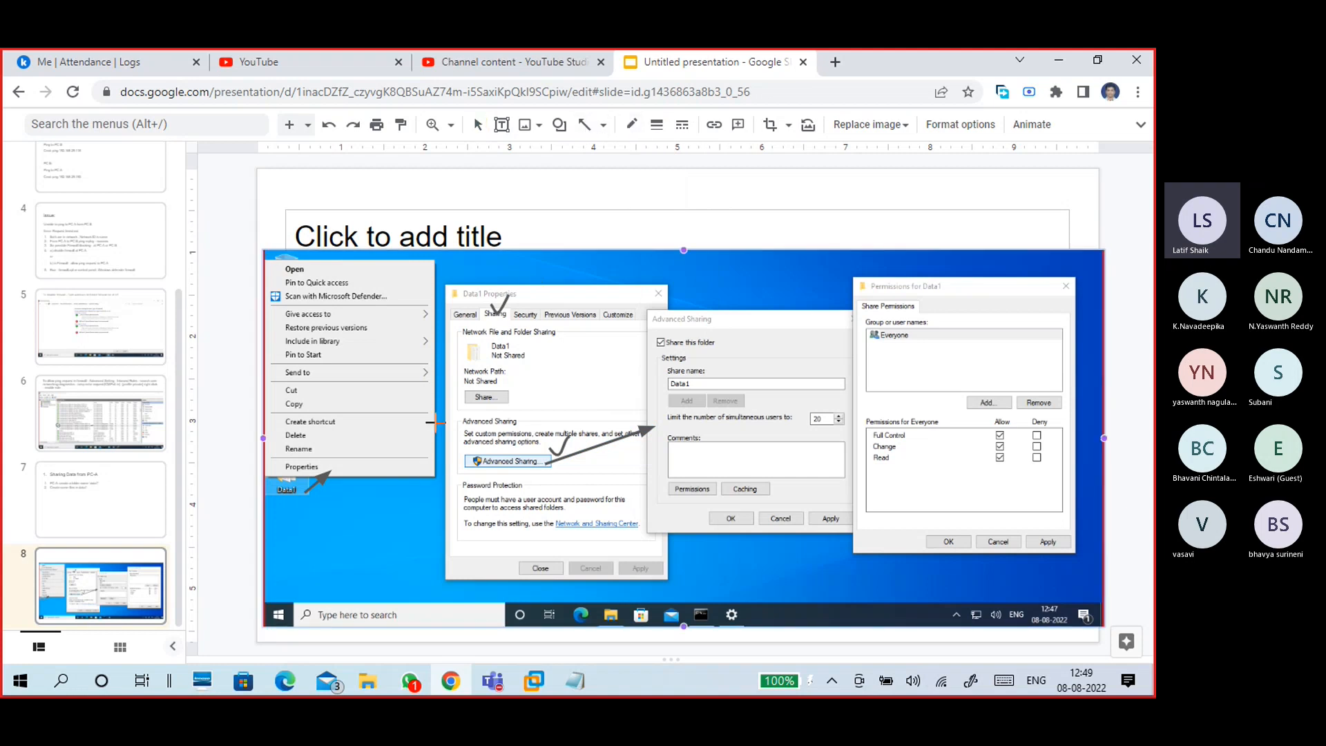
left_click_drag(393, 467, 456, 440)
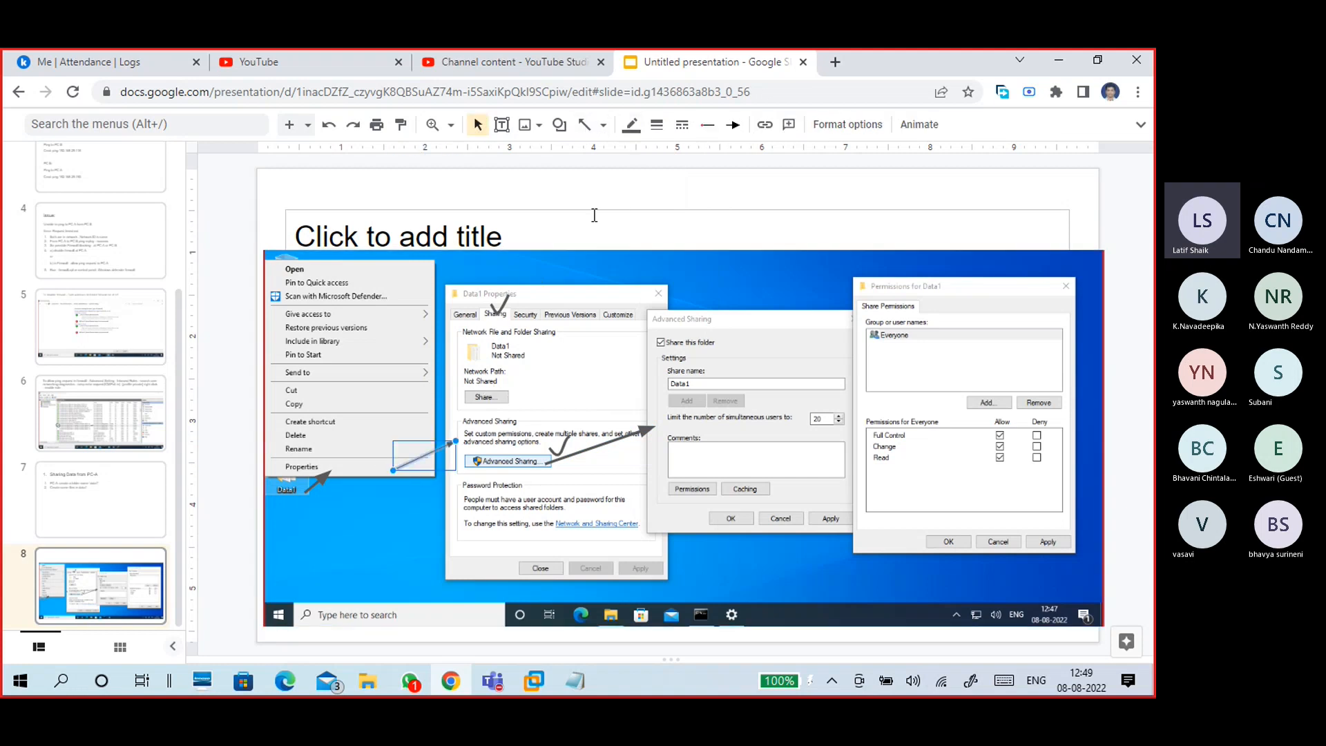
left_click(656, 125)
left_click(674, 209)
left_click(647, 485)
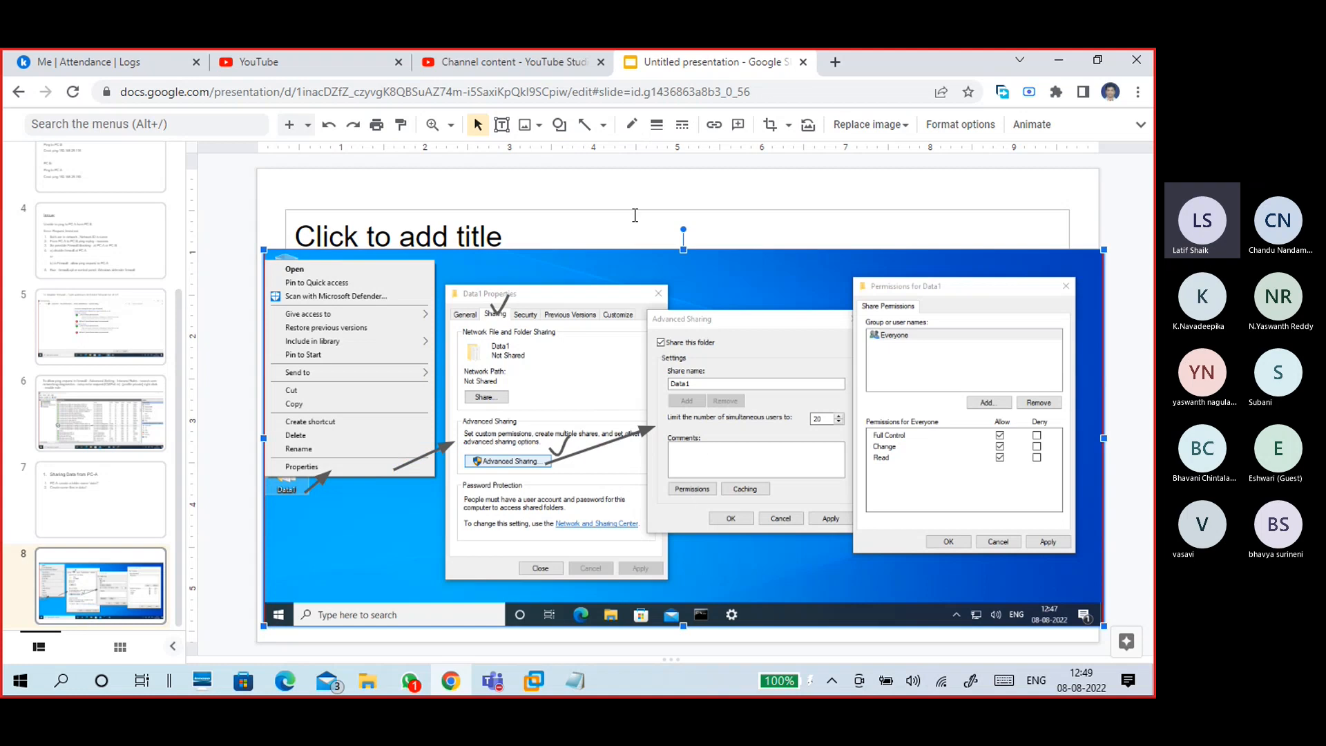
- Scribble a small check mark at the Permissions button of the Advanced Sharing dialog, with a 3px line weight
left_click(603, 125)
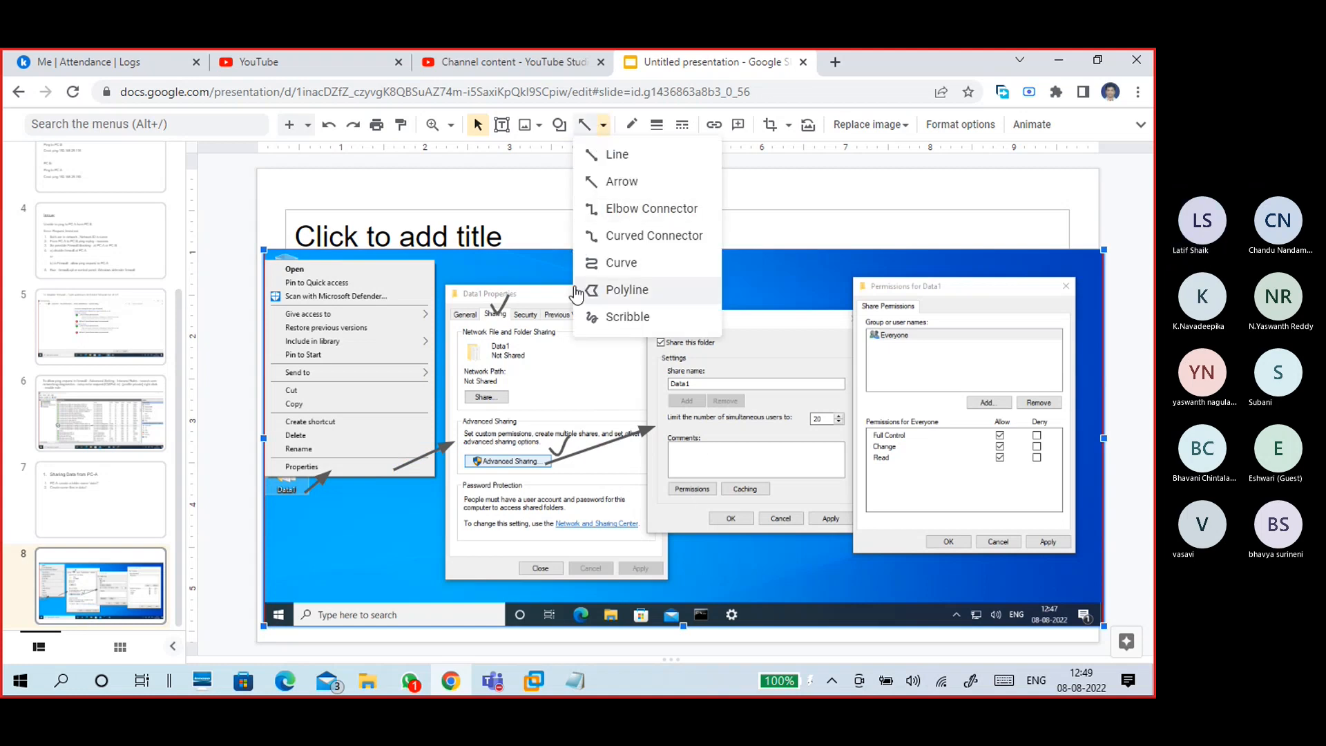
left_click(595, 319)
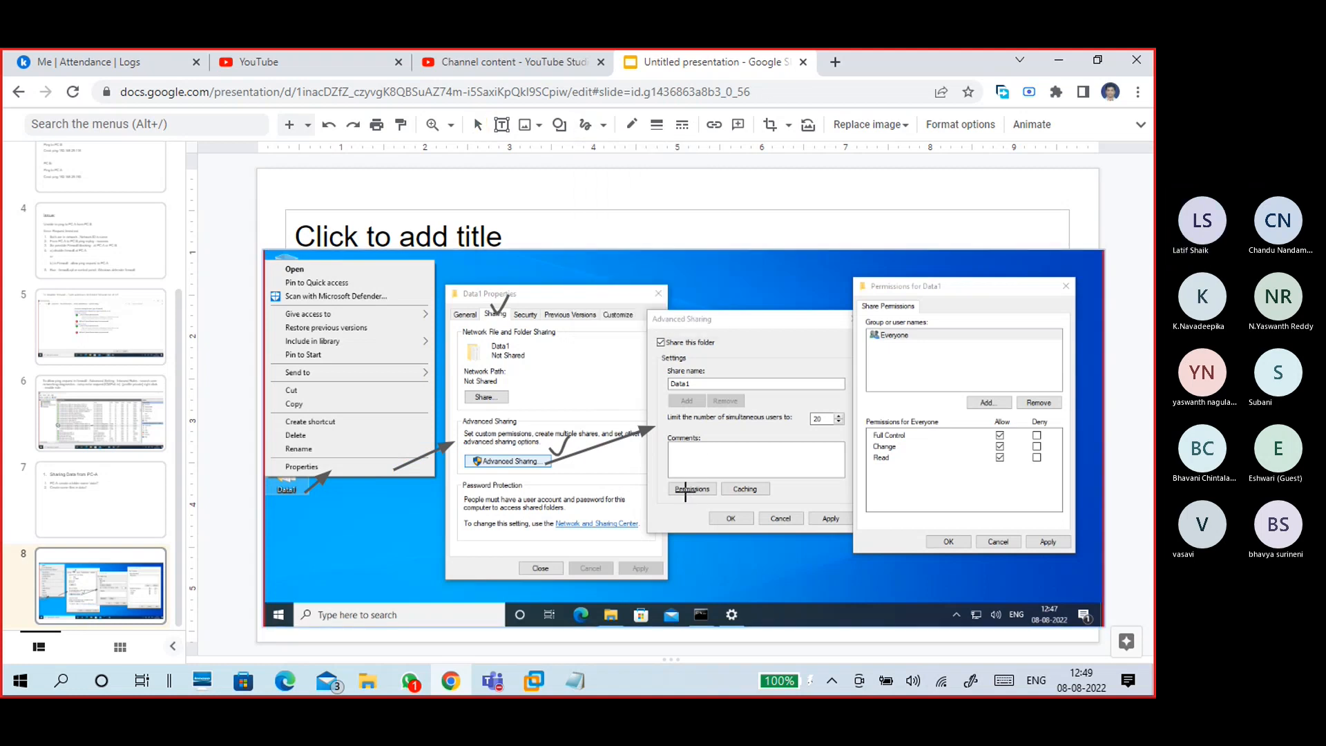
left_click_drag(679, 474, 672, 456)
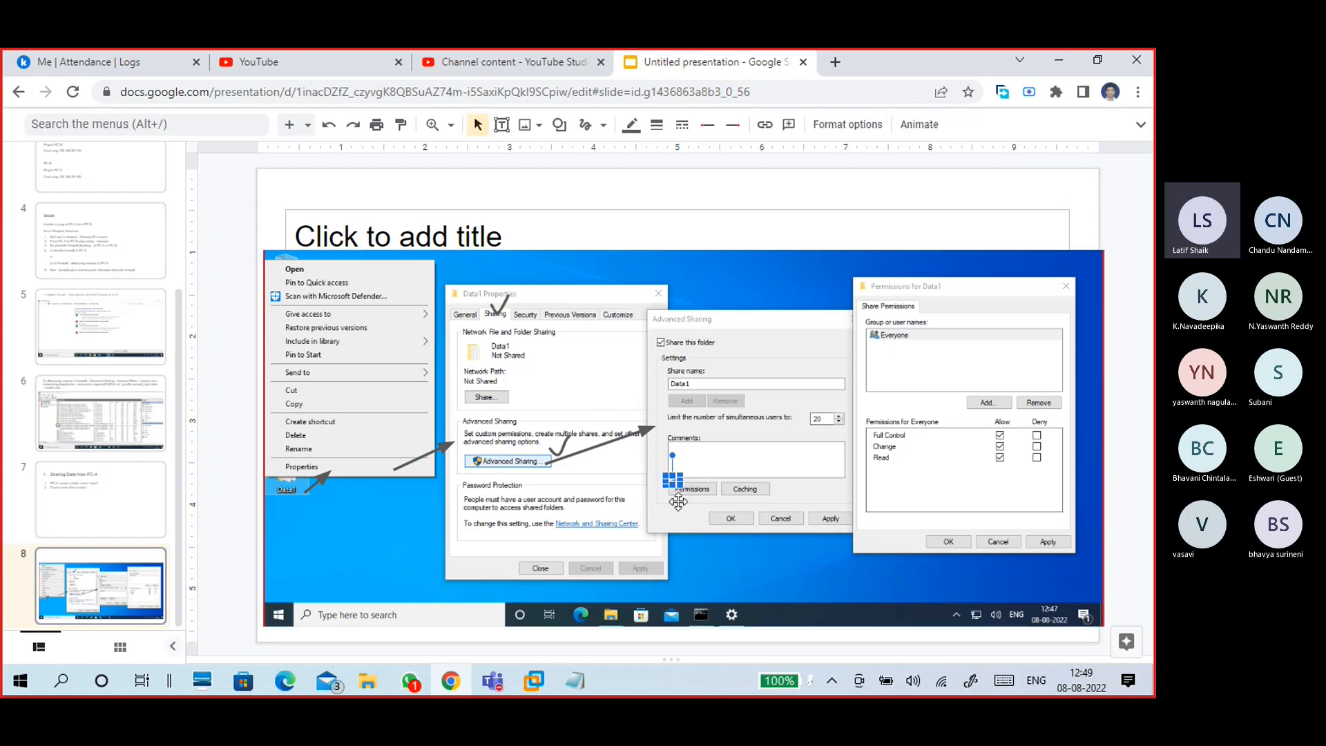
left_click(657, 125)
left_click(684, 208)
left_click(685, 523)
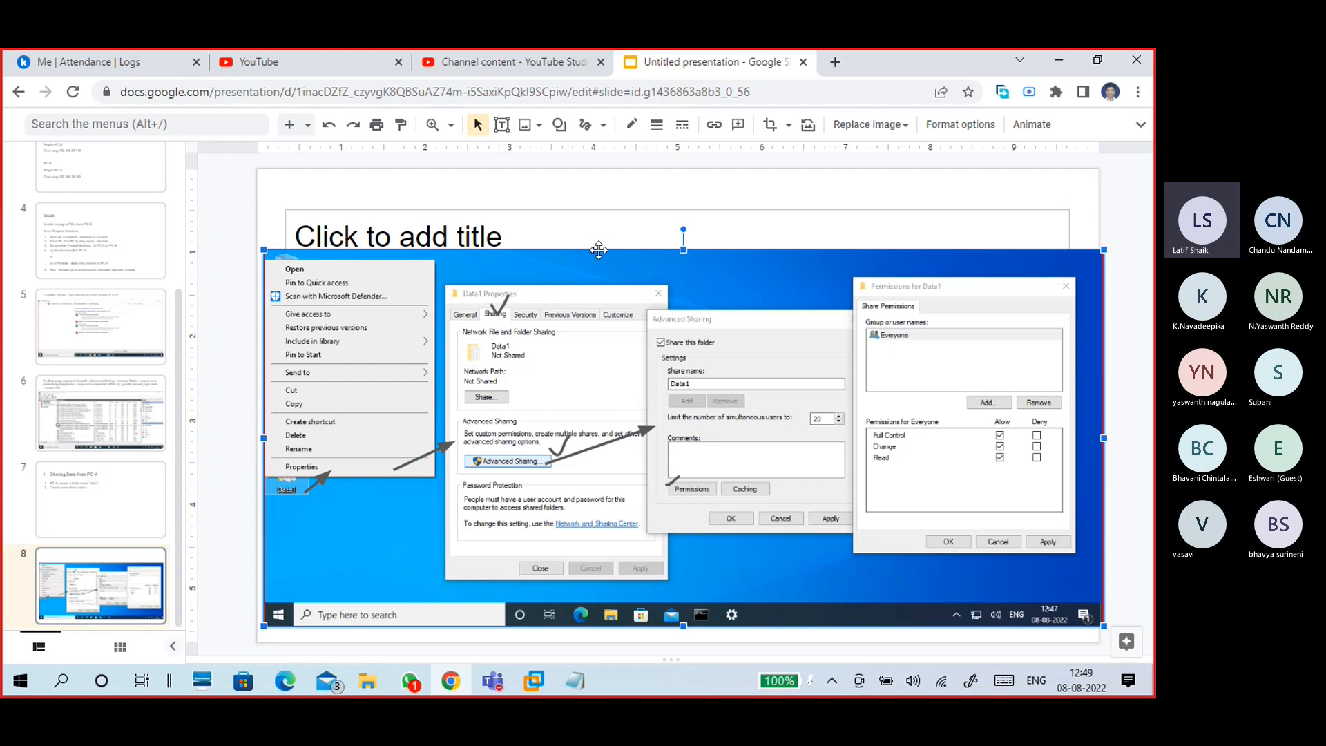
- Draw an arrow from the Permissions button to the Permissions for Data1 dialog, set its line weight to 2px, and deselect it
left_click(603, 128)
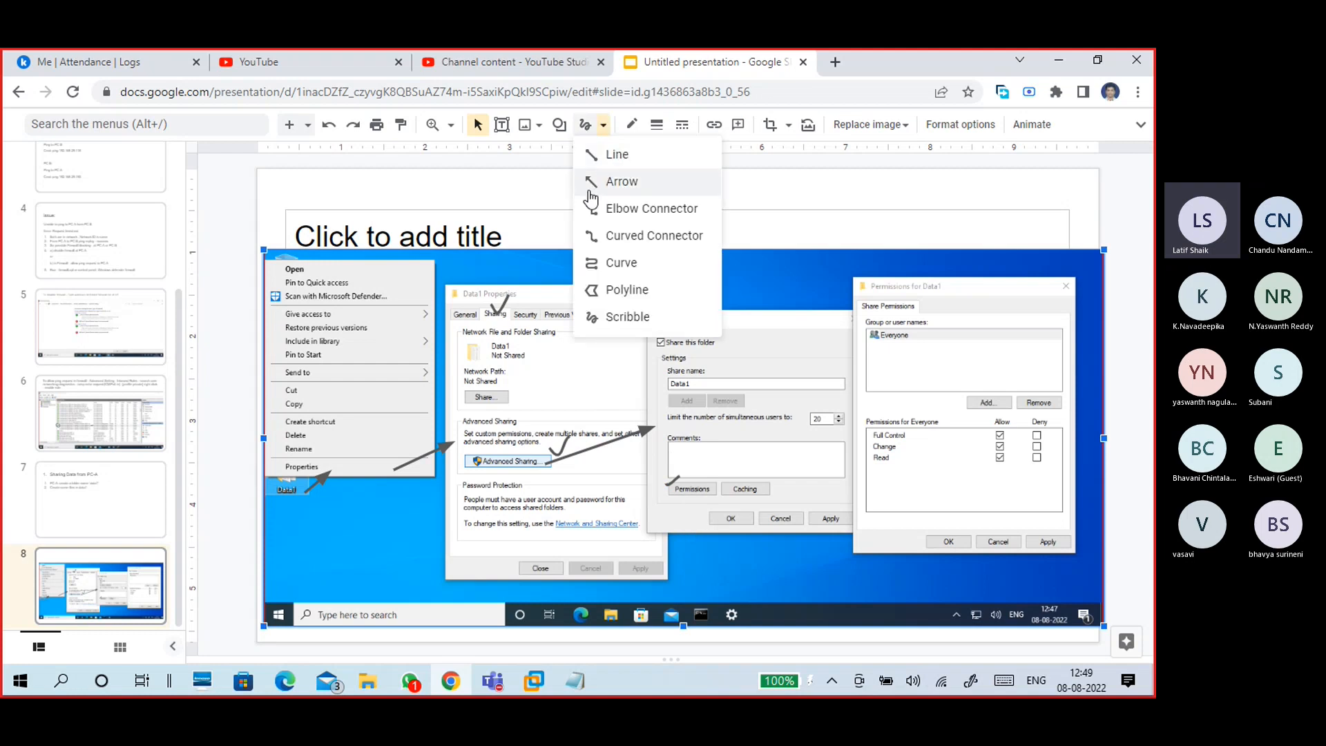
left_click(615, 180)
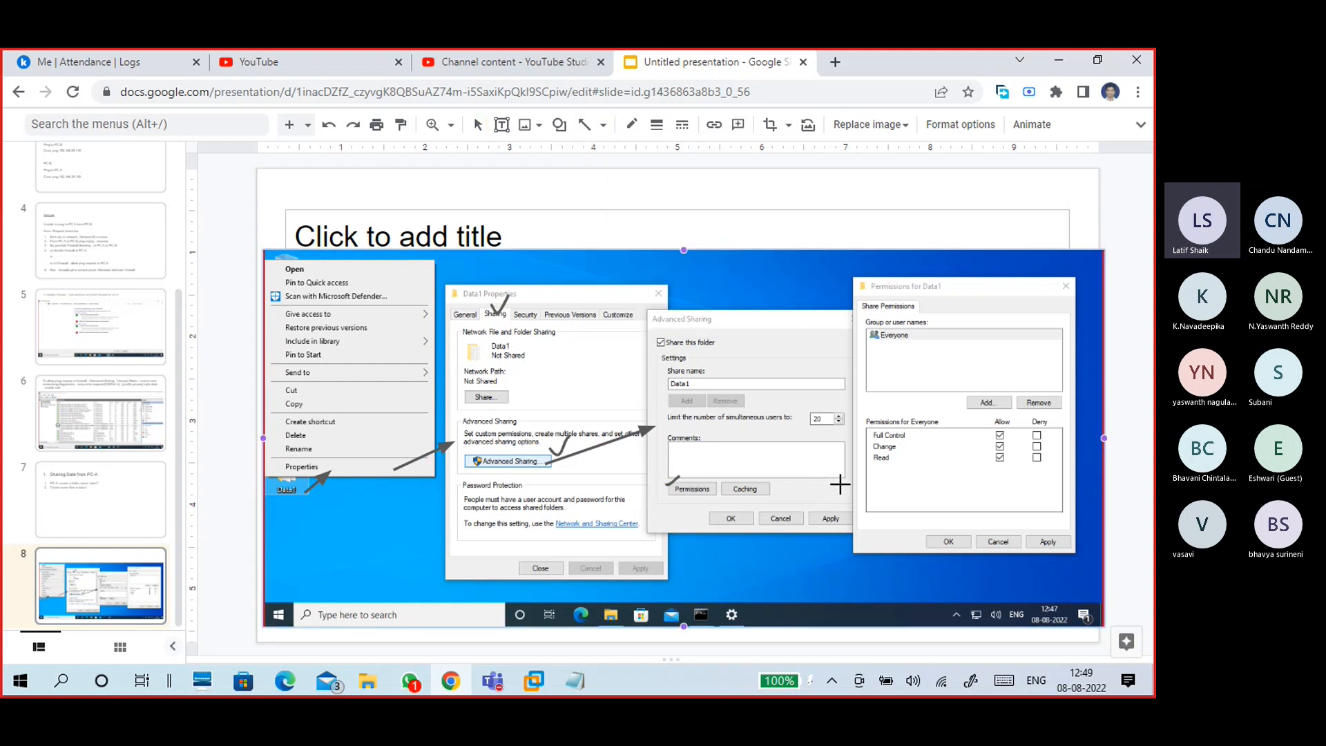
mouse_move(845, 488)
left_mouse_down()
mouse_move(865, 470)
mouse_move(698, 489)
left_mouse_up()
left_click_drag(866, 470, 864, 412)
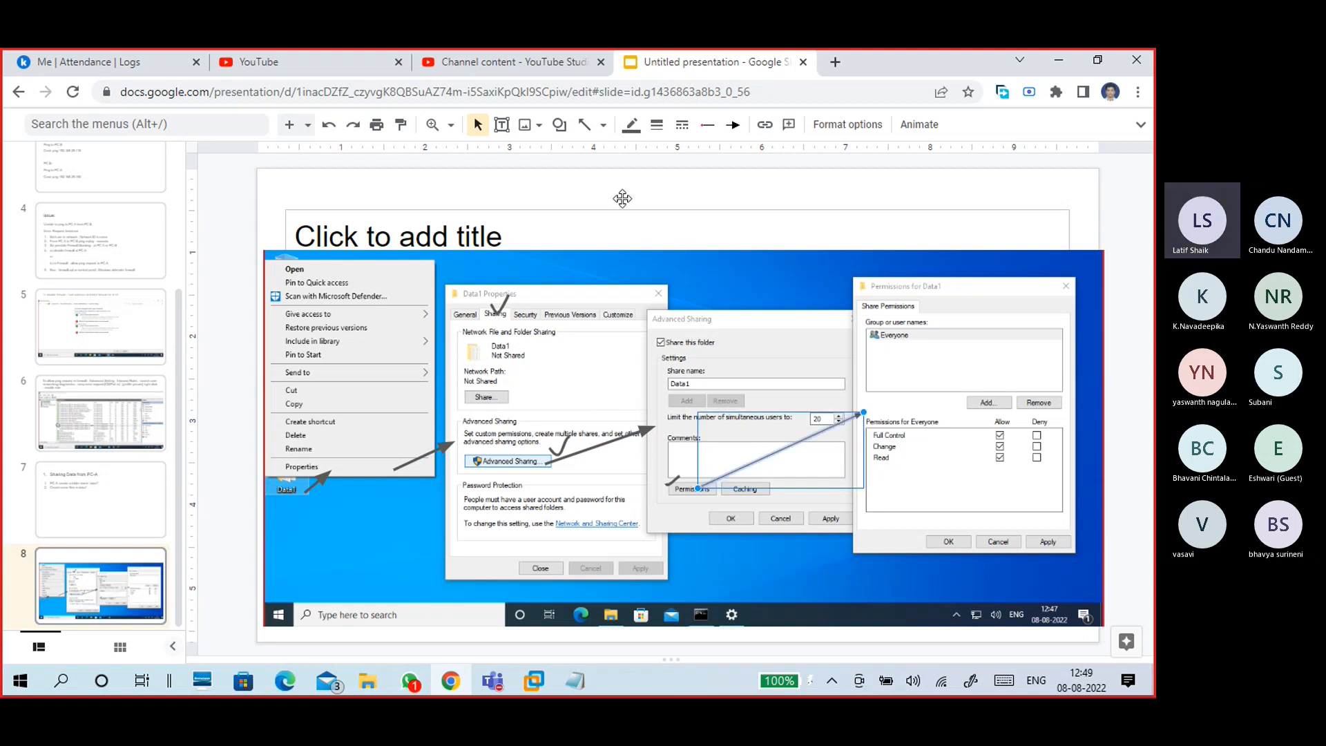
left_click(656, 124)
left_click(668, 207)
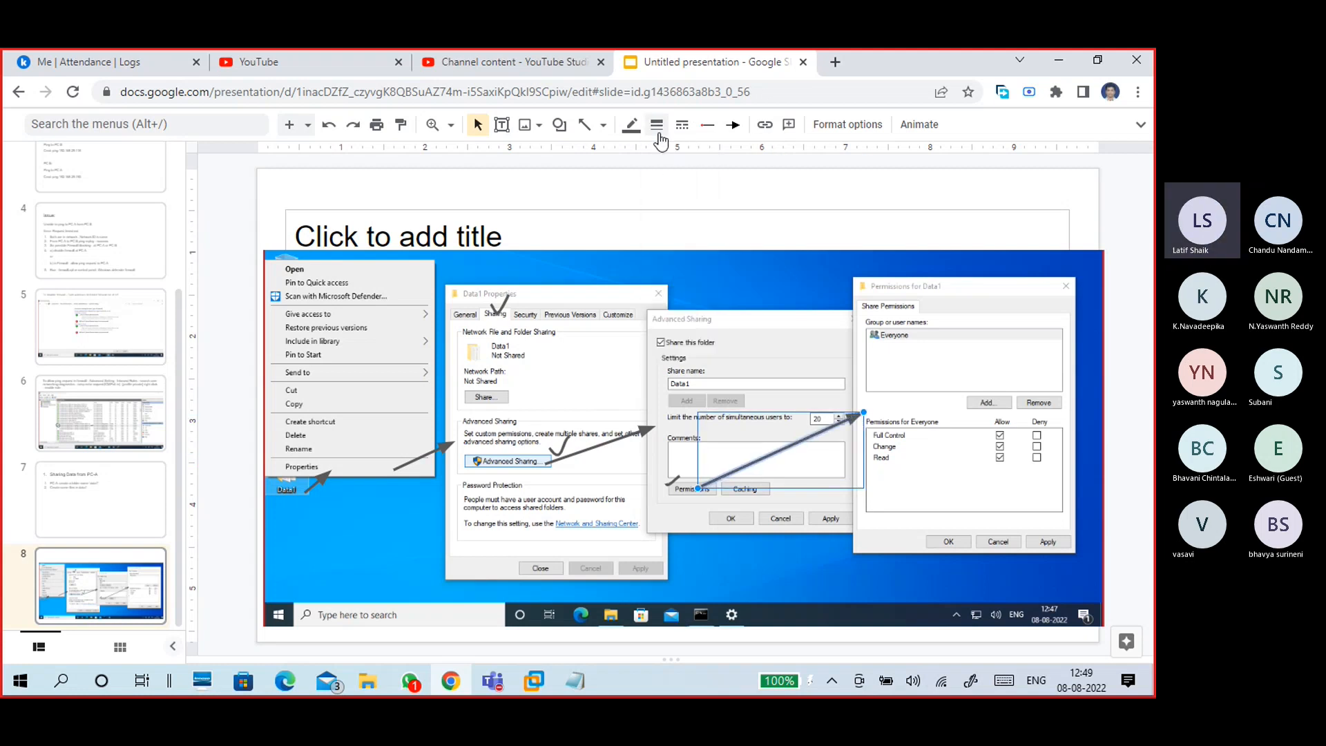
left_click(658, 131)
left_click(661, 183)
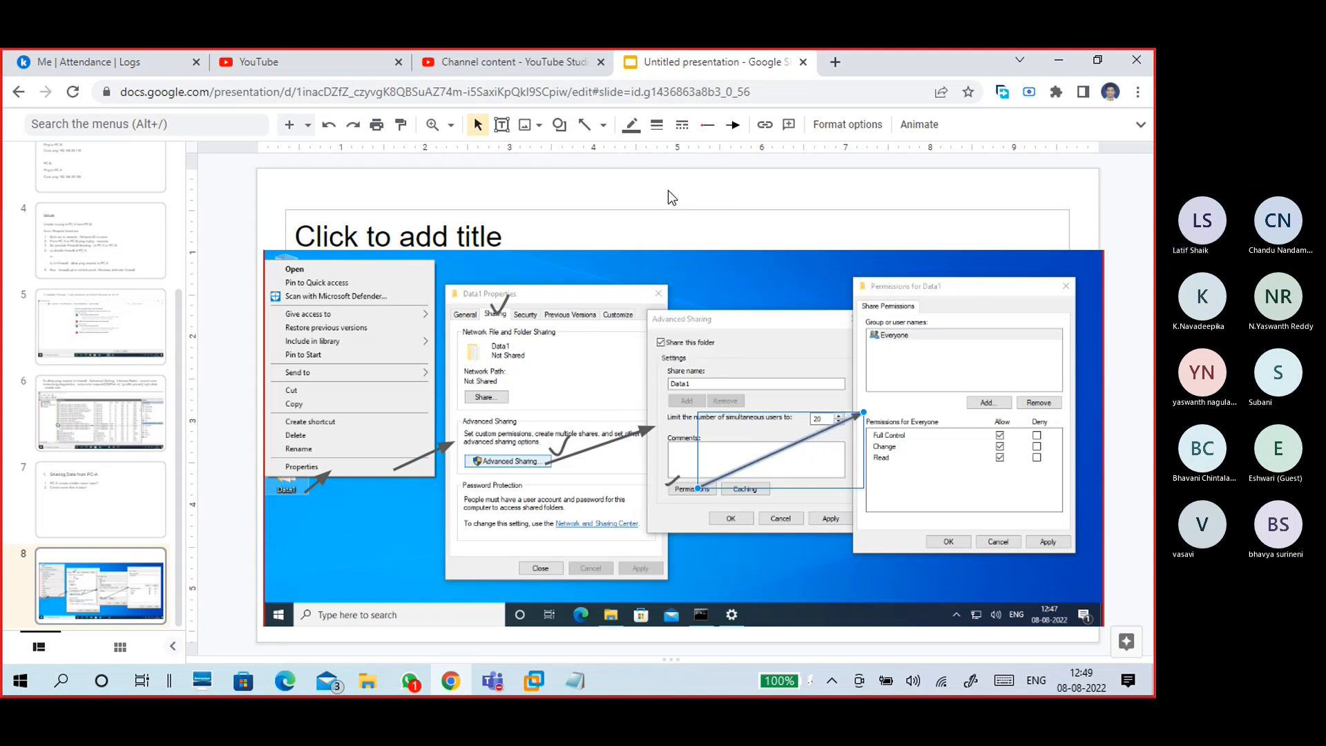
left_click(668, 190)
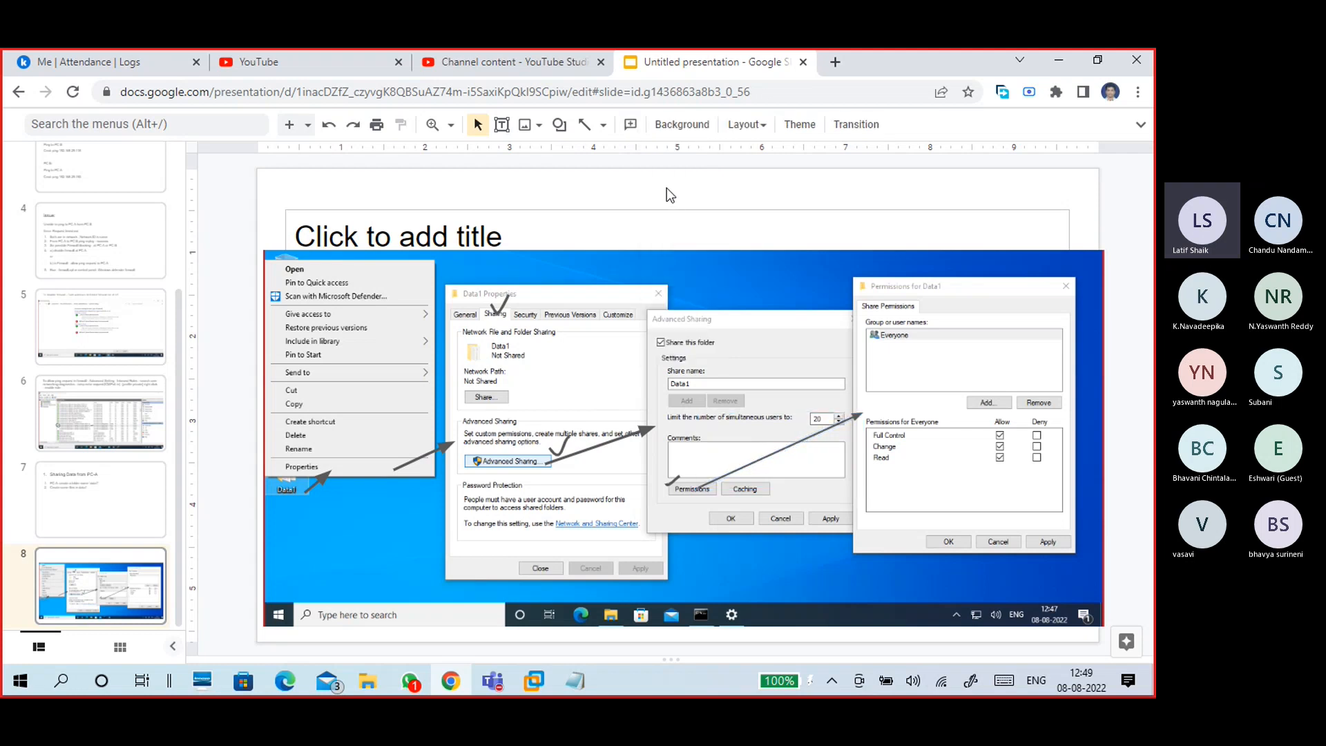
- Scribble a short mark beside the Full Control permission in the screenshot, and undo the accidental move of the image
left_click(606, 127)
left_click(621, 314)
mouse_move(867, 438)
left_mouse_down()
mouse_move(882, 423)
mouse_move(878, 446)
left_mouse_up()
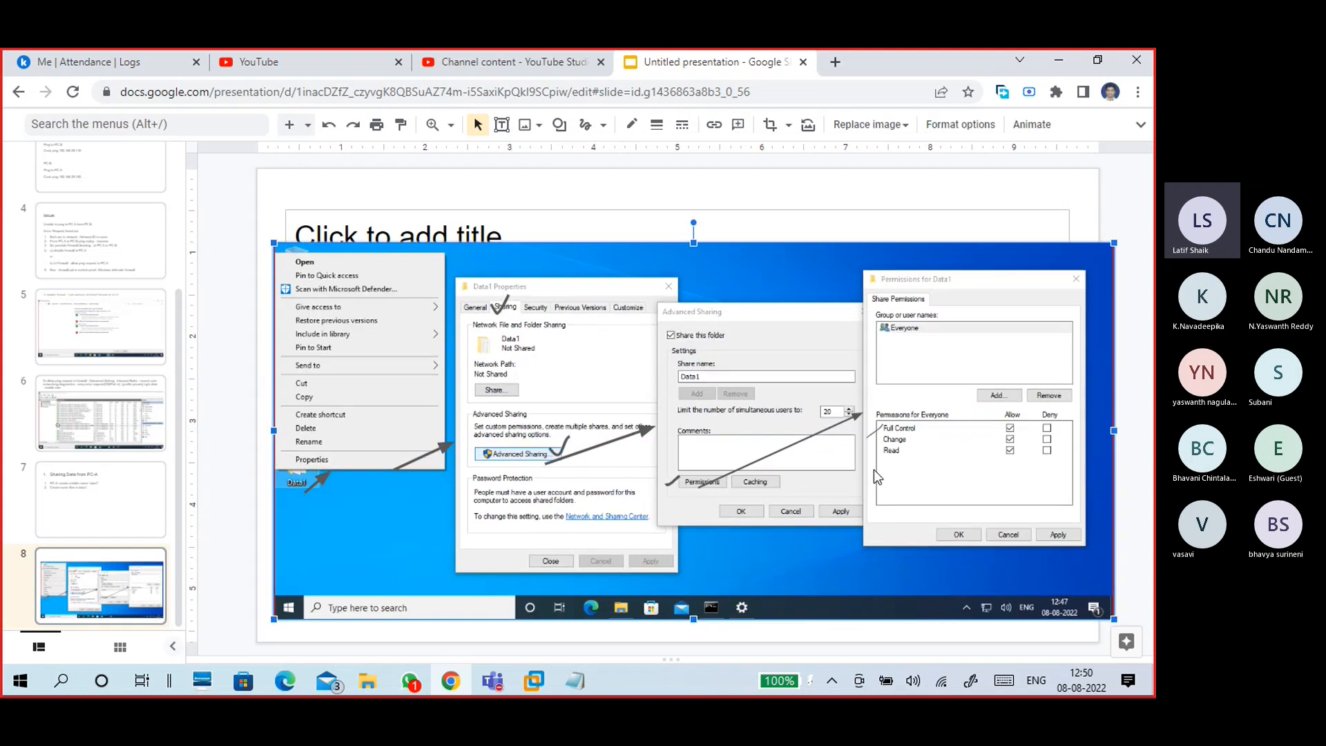
key("ctrl+z")
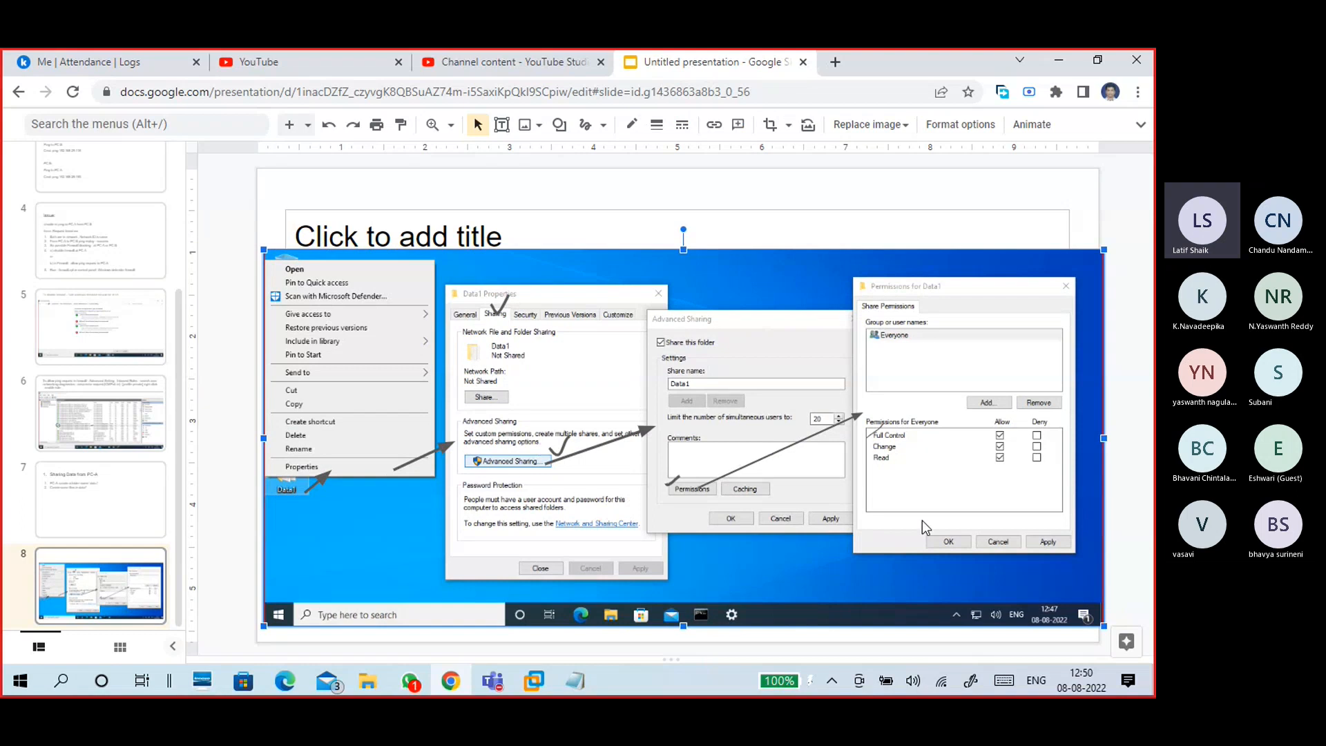
- Scribble small check marks at the Apply and OK buttons of the Permissions for Data1 dialog in the screenshot
left_click(604, 126)
left_click(588, 126)
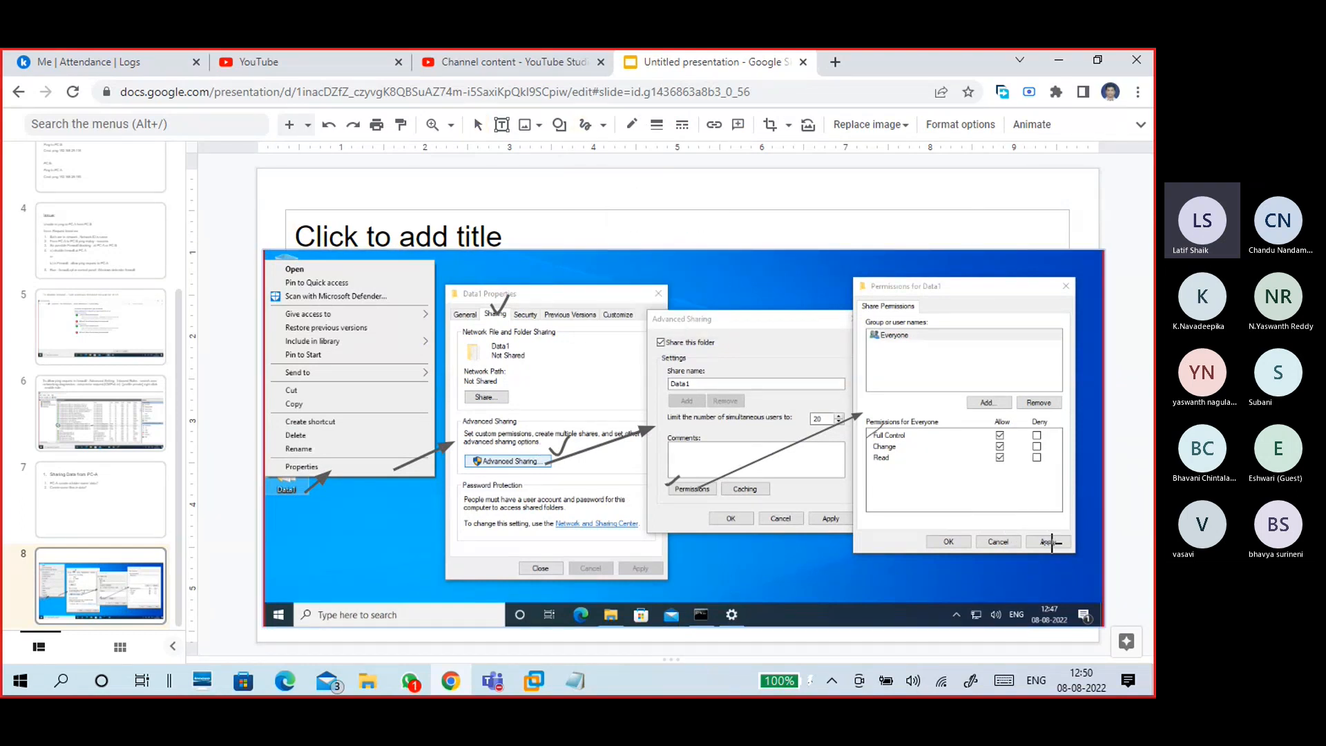
left_click_drag(1053, 545, 1058, 516)
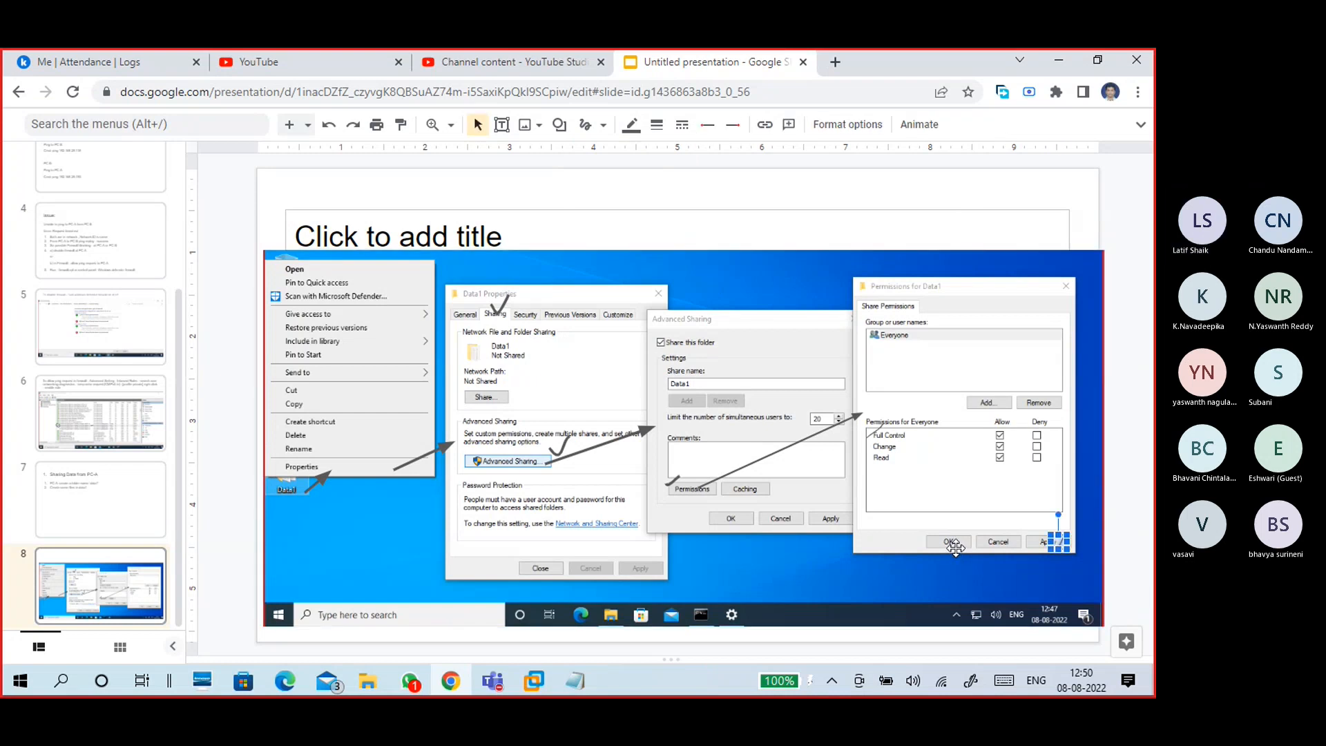
left_click(935, 530)
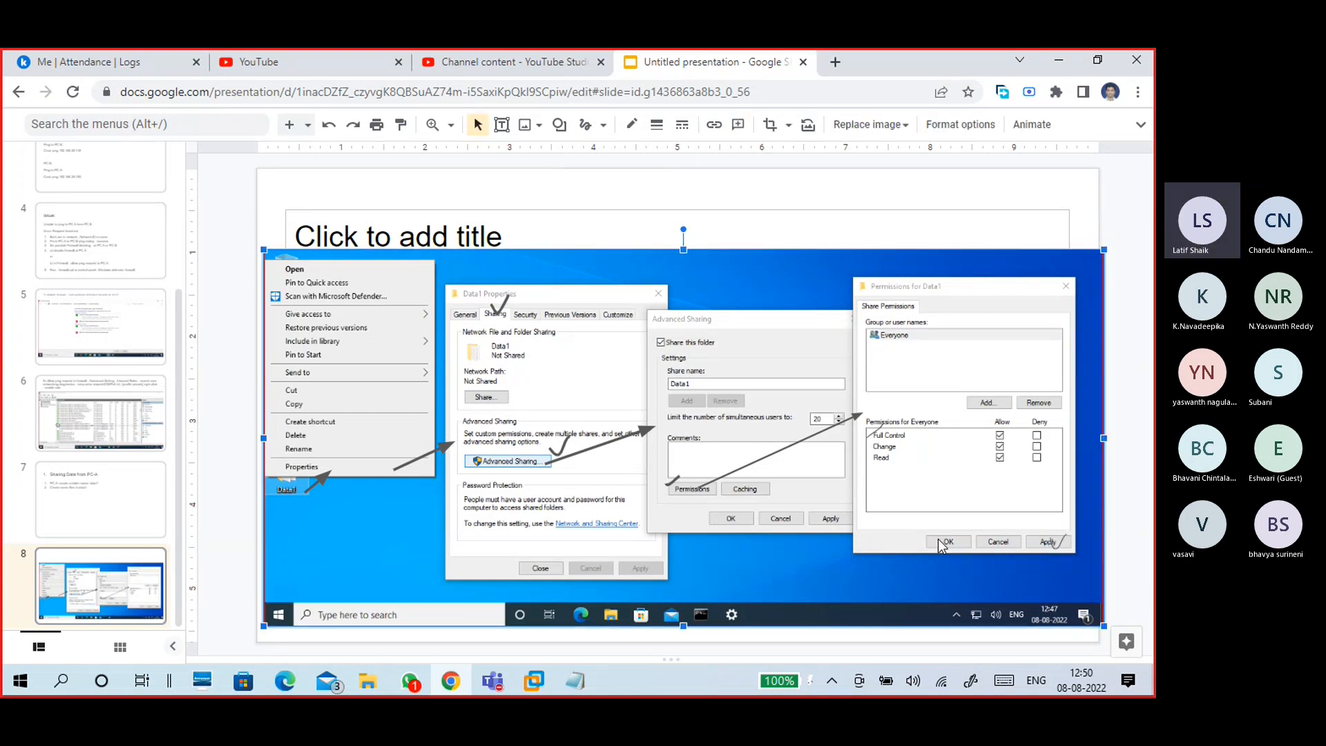
left_click(585, 125)
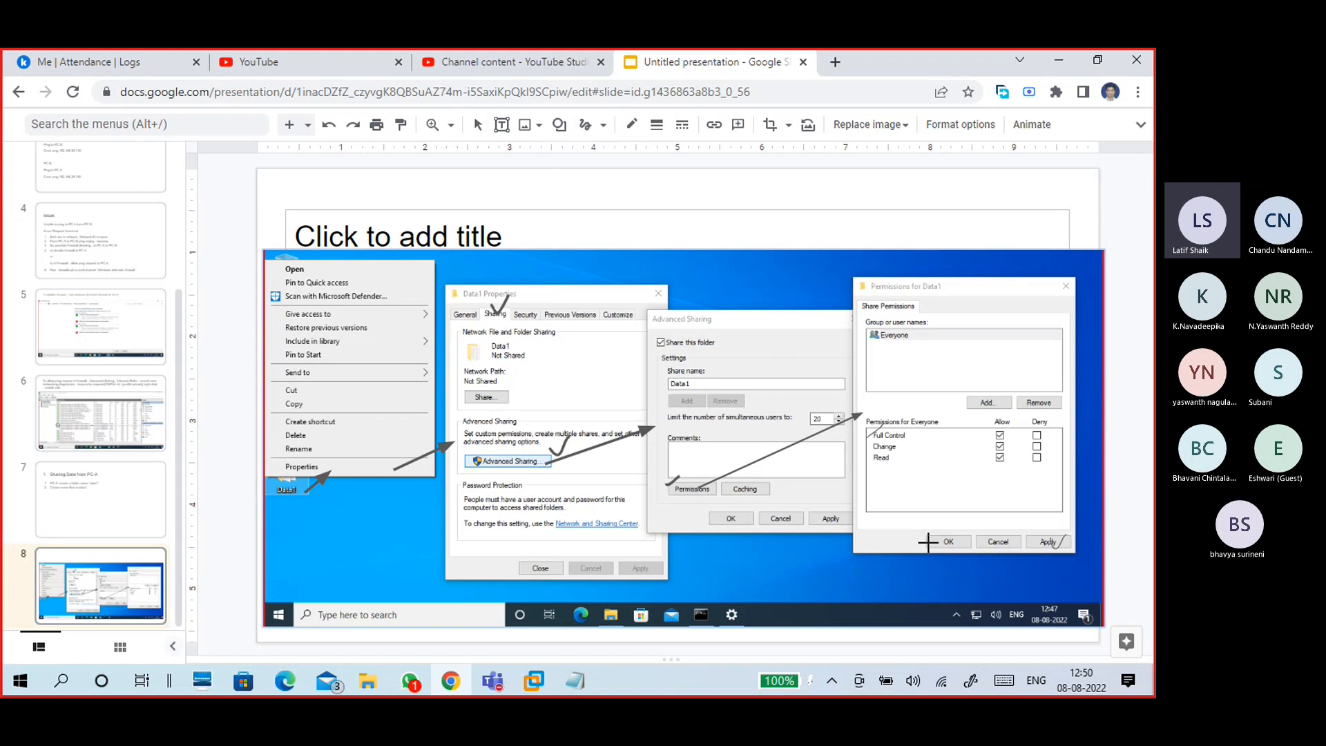
left_click_drag(924, 542, 930, 533)
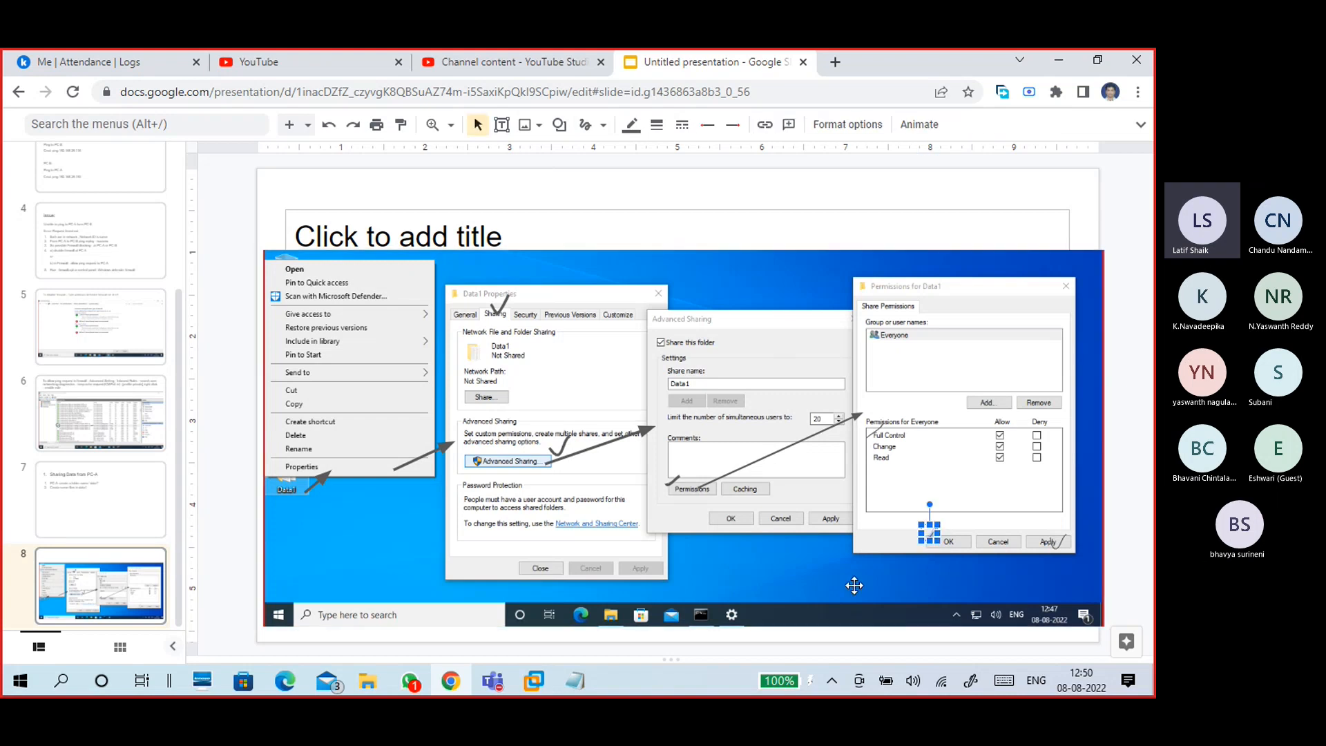
- Try a freehand check mark at the OK button of the Advanced Sharing dialog, and undo it
left_click(585, 125)
left_click_drag(700, 513, 729, 509)
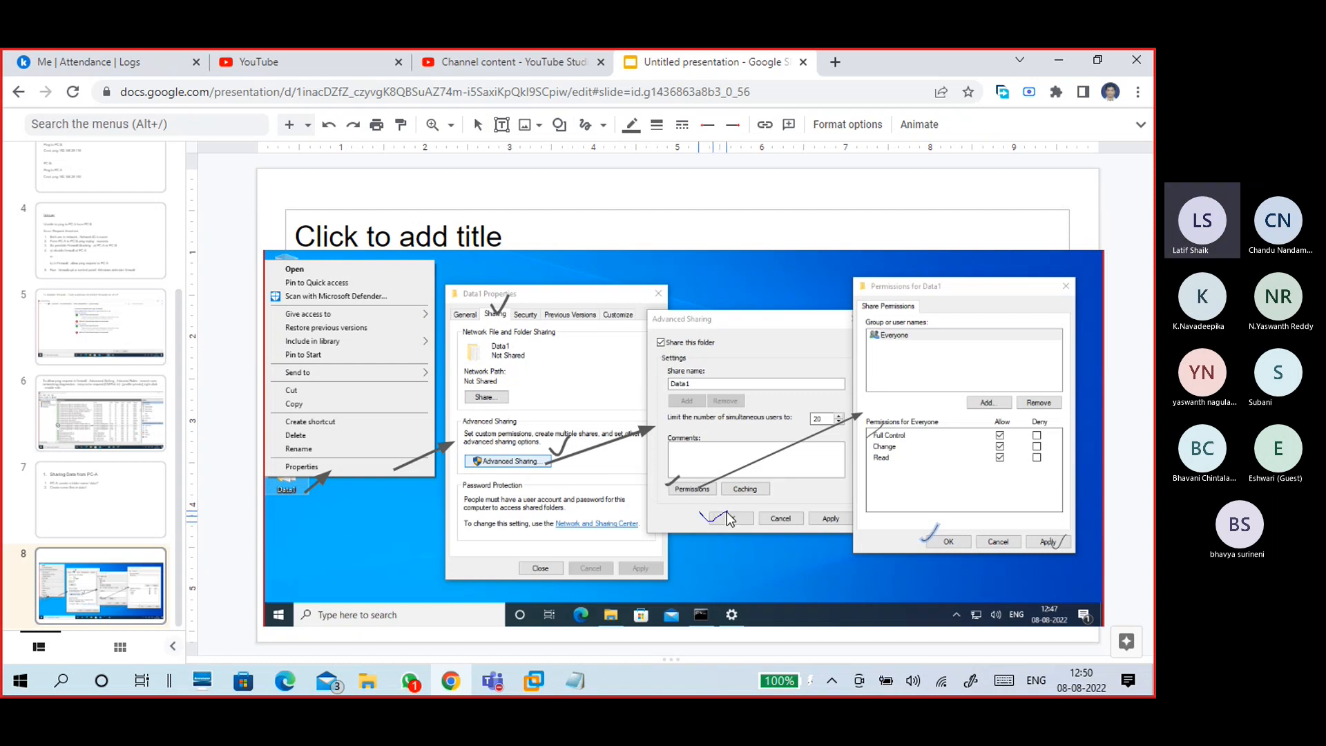
left_click(517, 562)
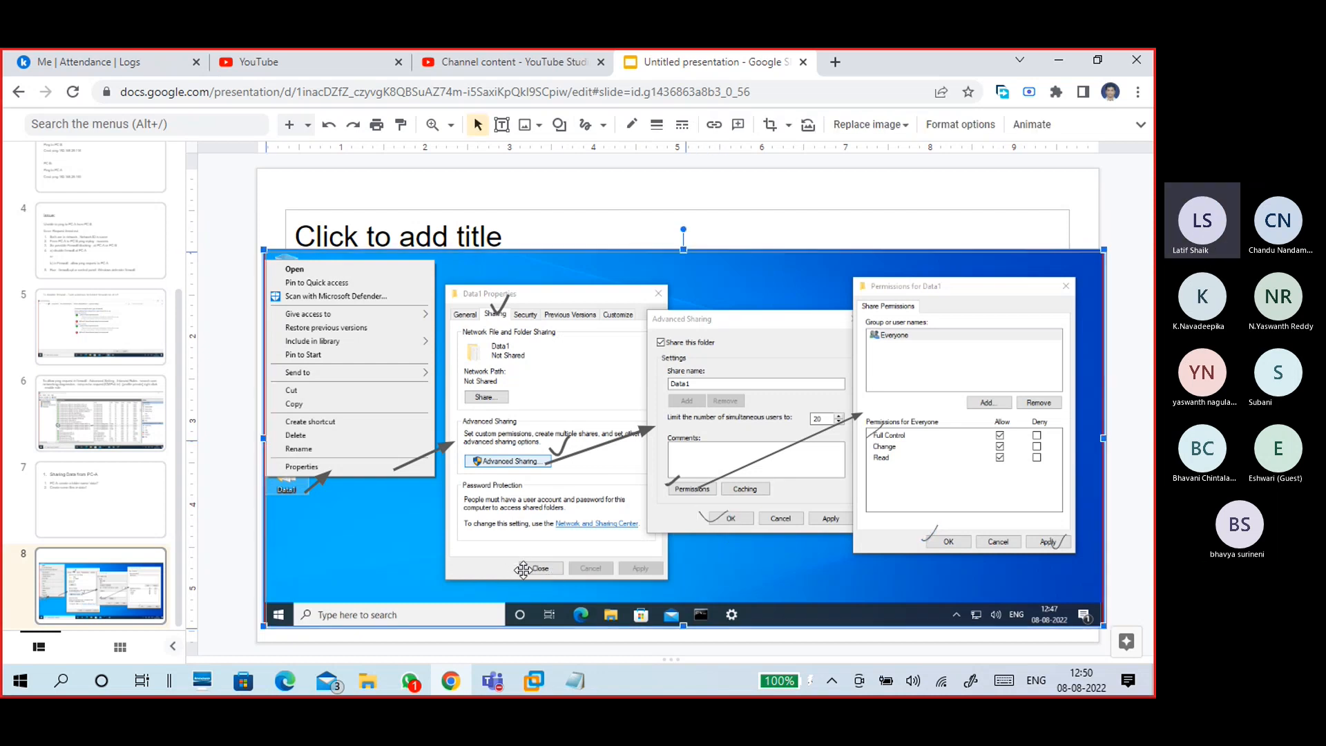
left_click_drag(521, 565, 579, 539)
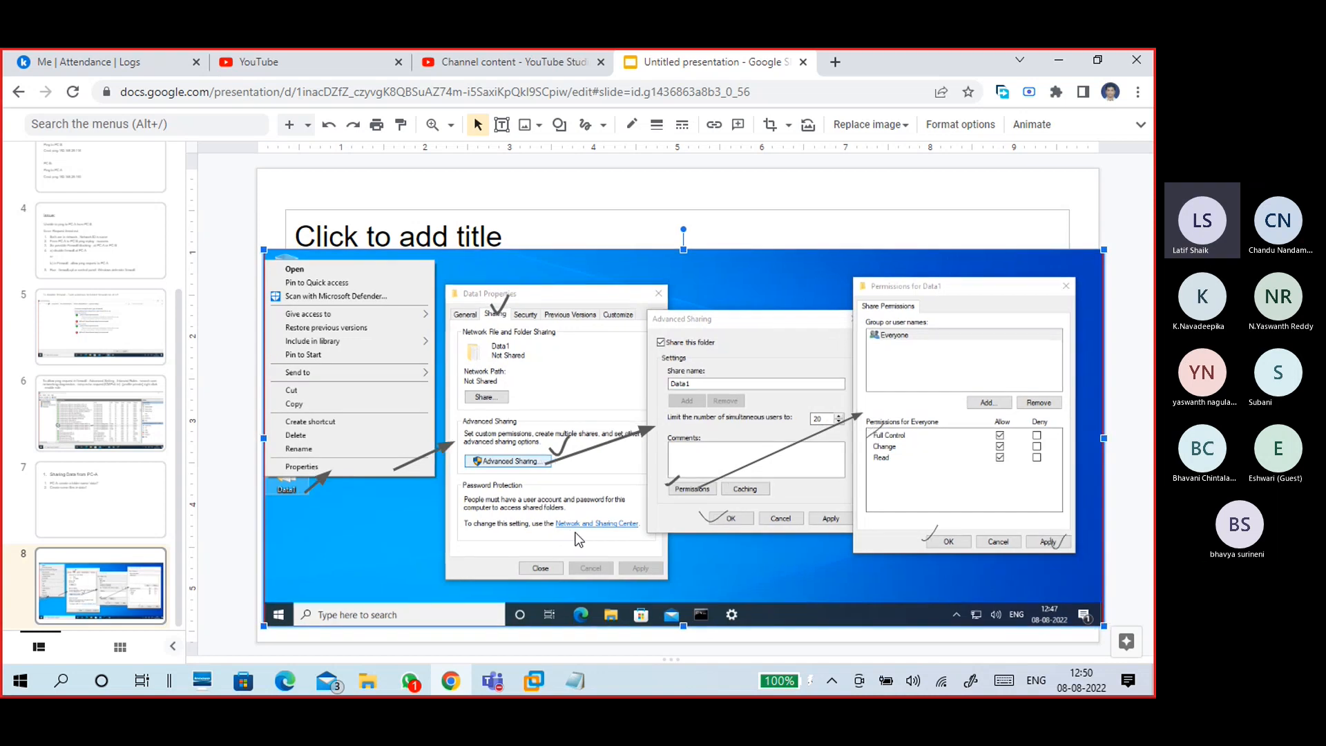
key("ctrl+z")
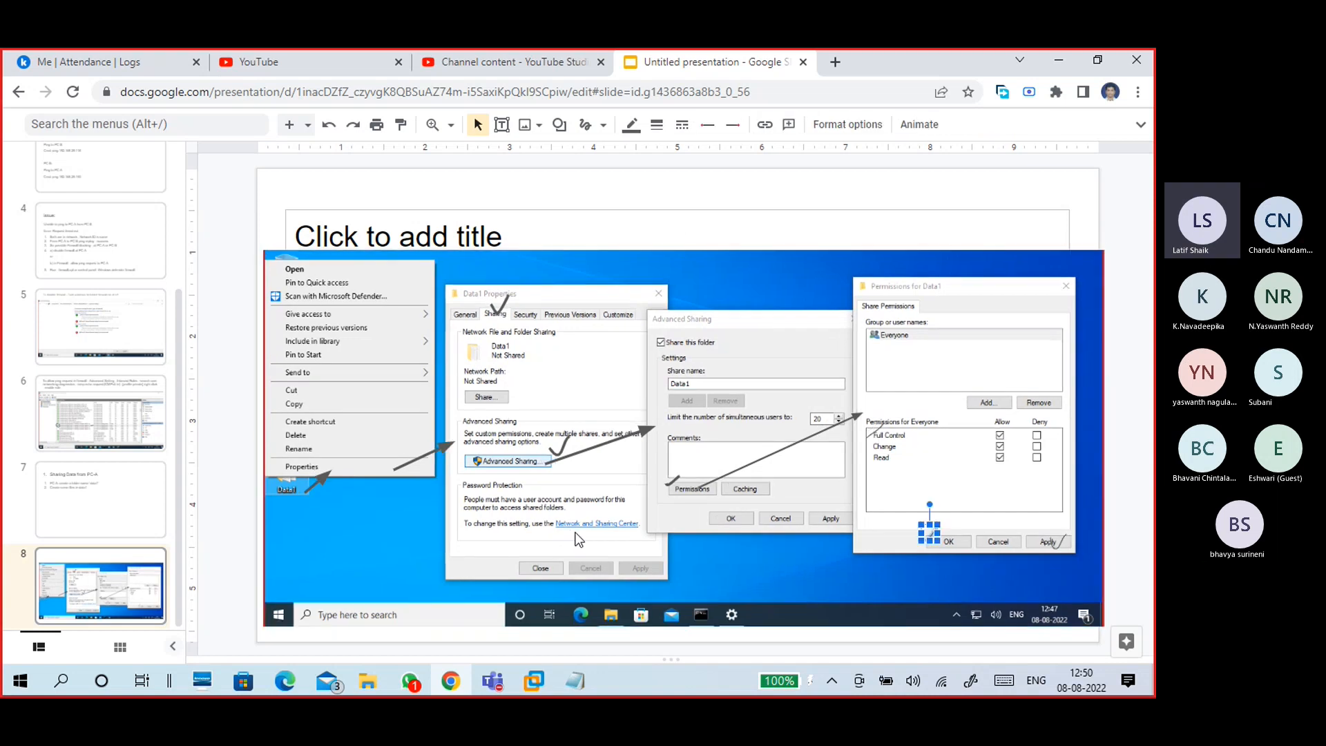
- On slide 7, start a third numbered item below "Create some files in data1", leaving its text empty
left_click(1139, 349)
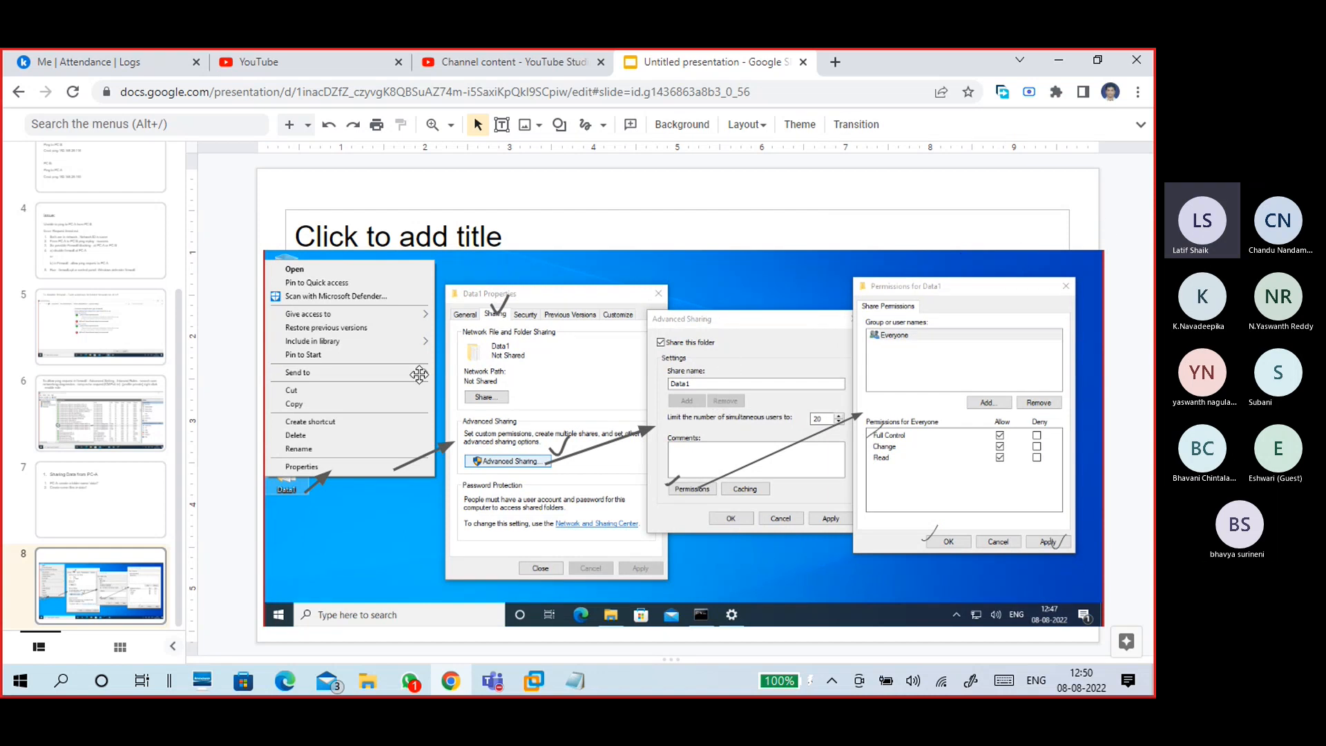
left_click(114, 508)
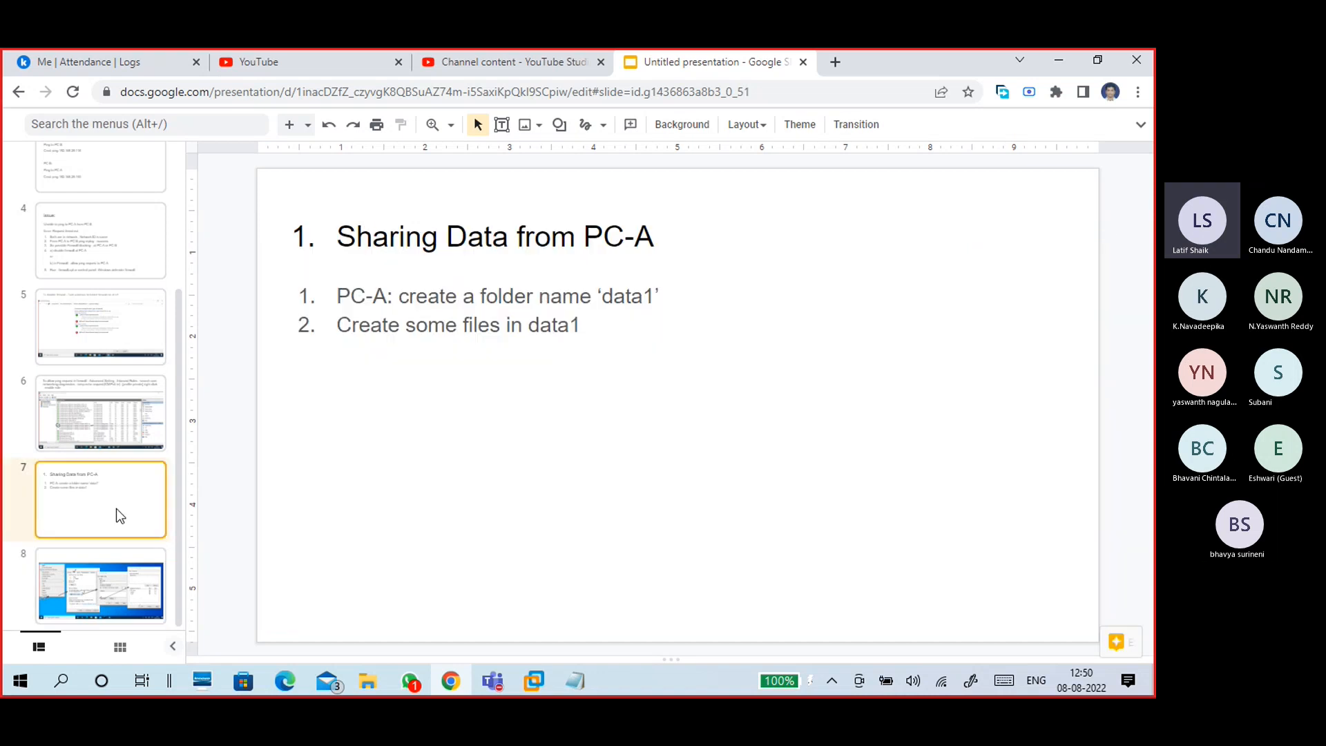
left_click(575, 327)
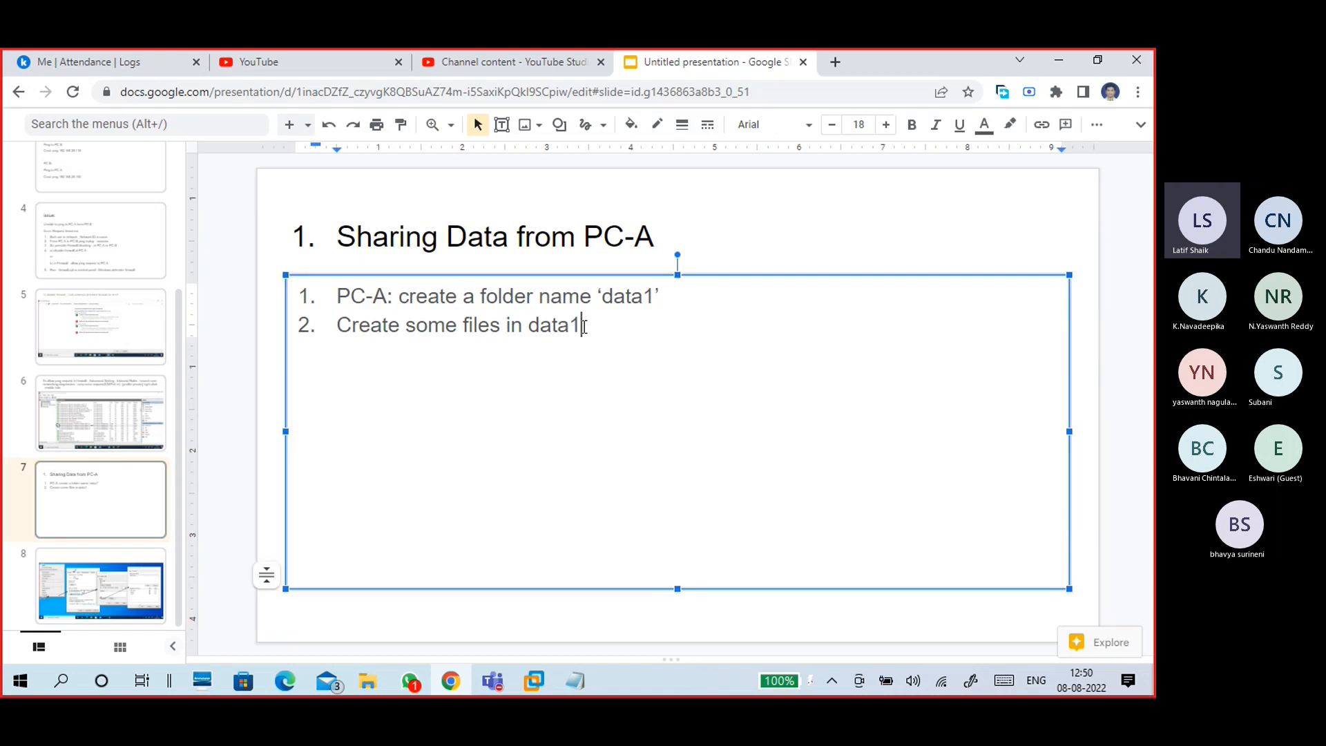
key("Return")
type("R")
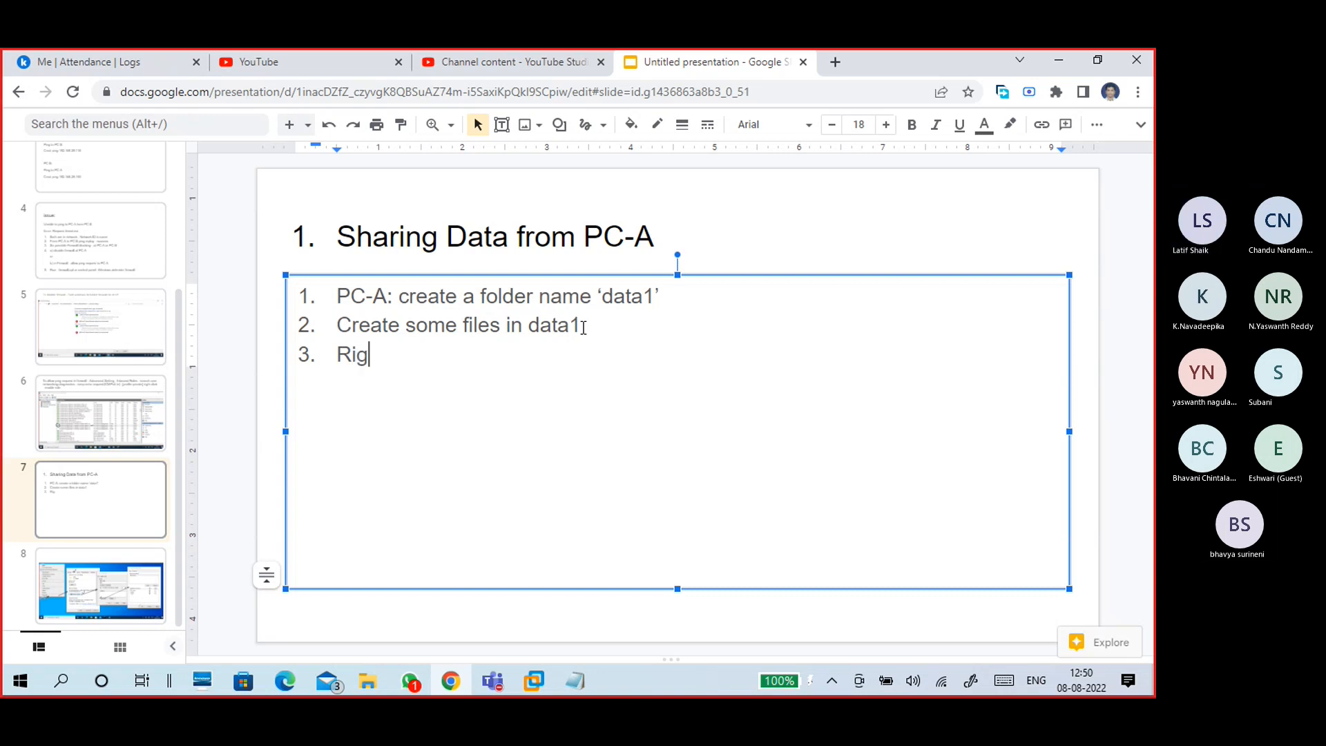
type("ig")
key("BackSpace")
key("BackSpace")
key("BackSpace")
- Switch to the Windows 10 virtual machine and apply the Everyone share permissions and the Advanced Sharing settings for Data1, closing both dialogs
mouse_move(533, 680)
left_click(579, 591)
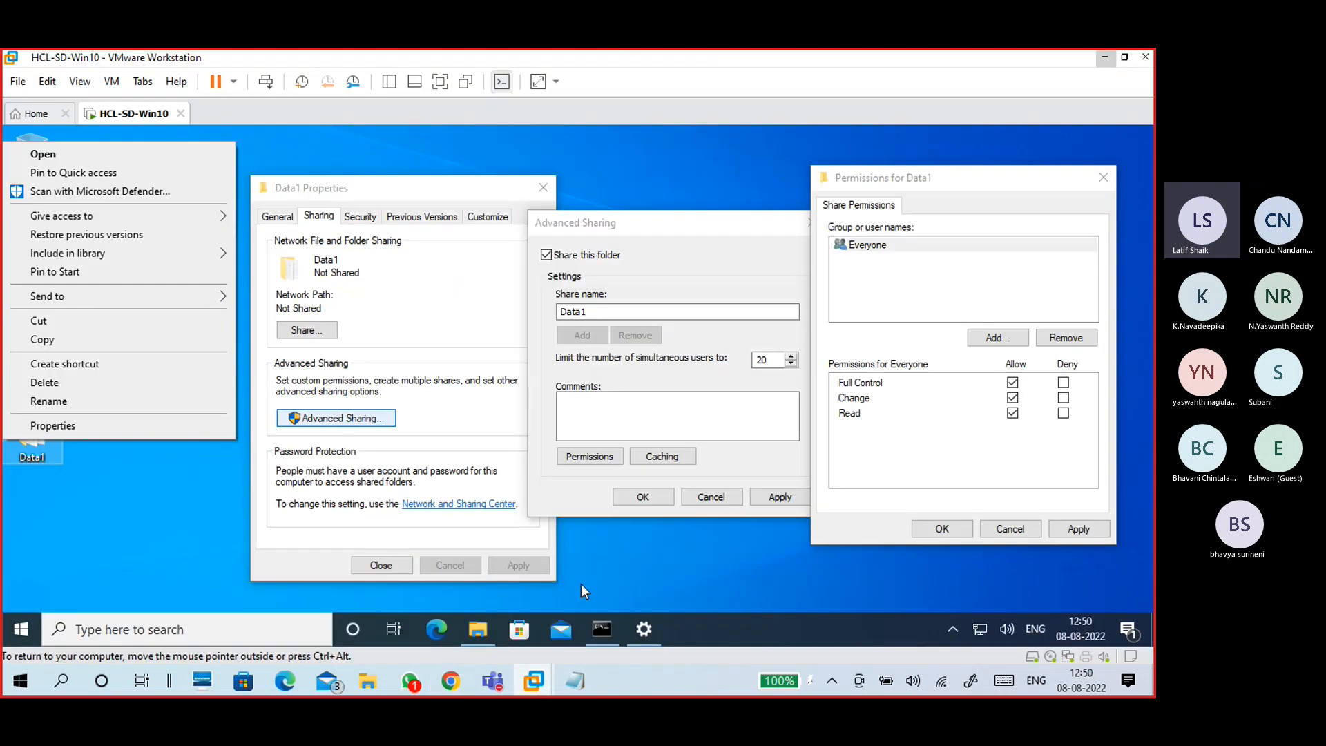
left_click(1088, 545)
left_click(942, 528)
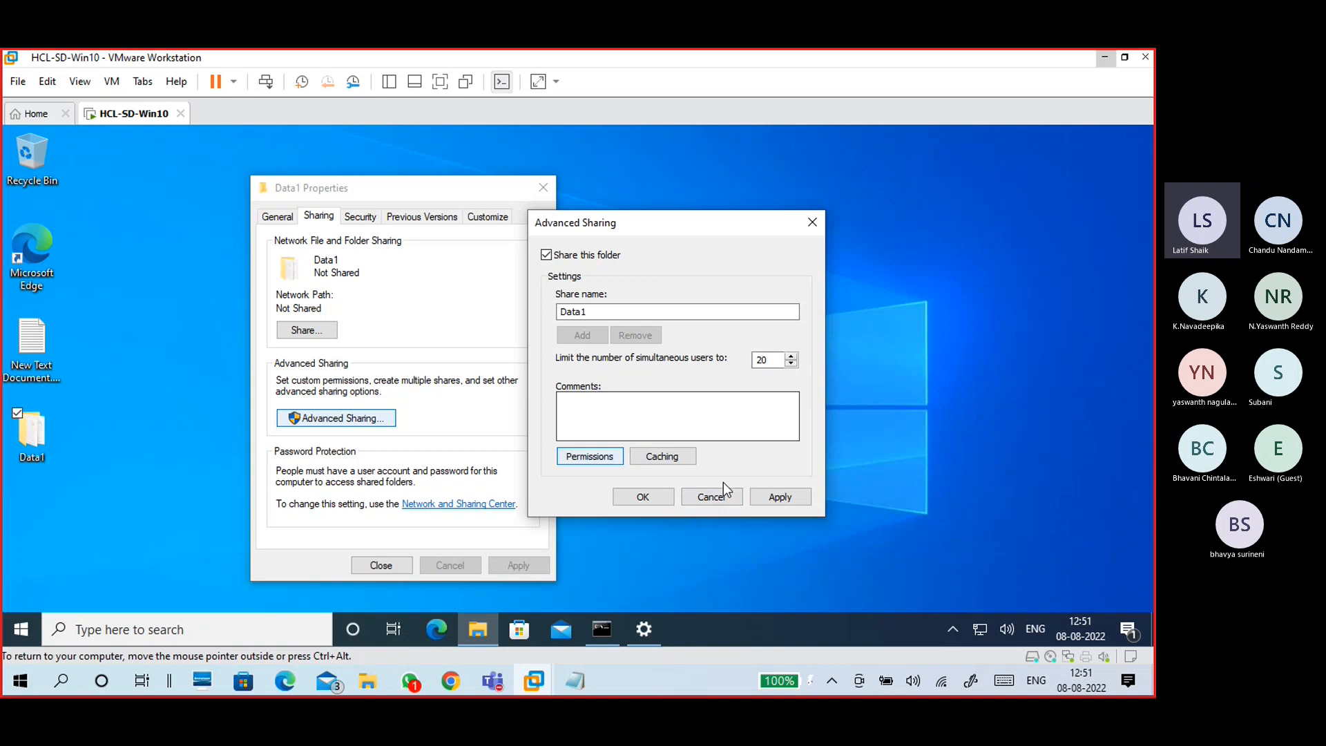
left_click(779, 497)
left_click(645, 497)
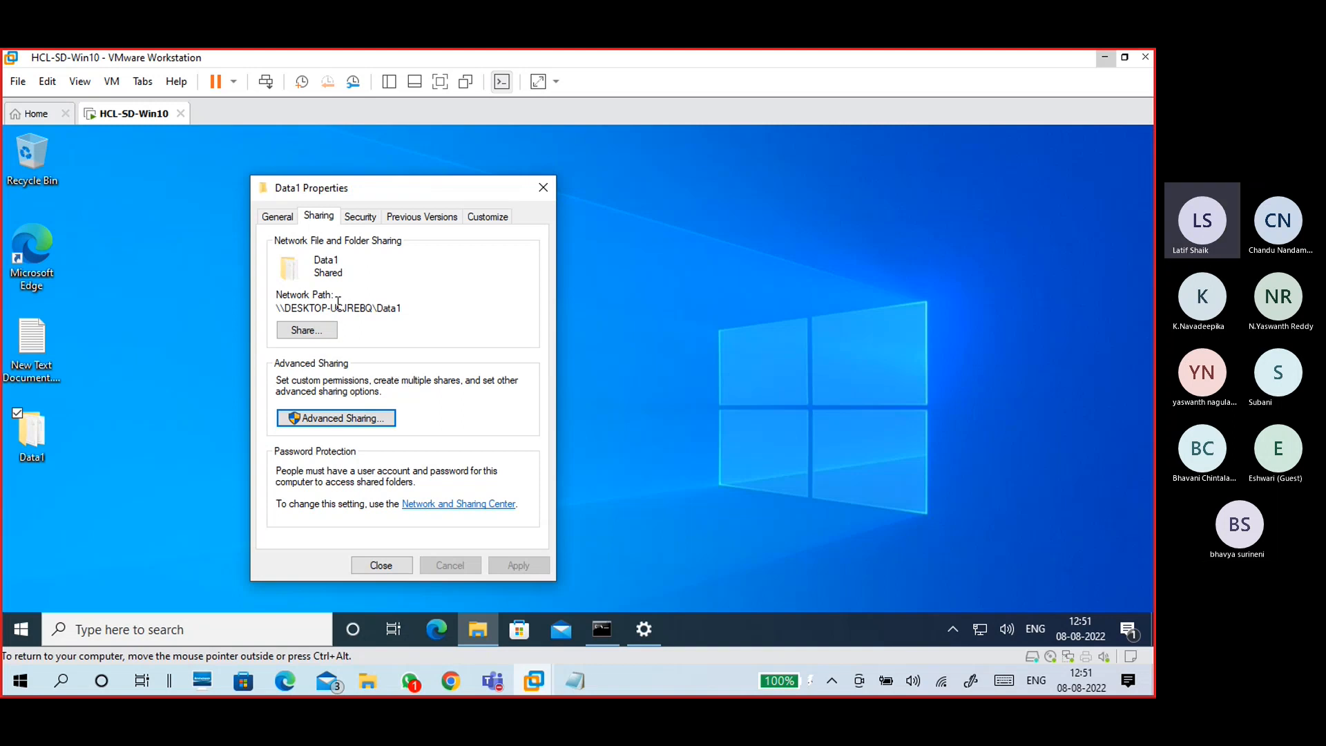
- Highlight the network path of the Data1 share and compare it with the computer name noted in the untitled Notepad file
left_click_drag(405, 306, 278, 304)
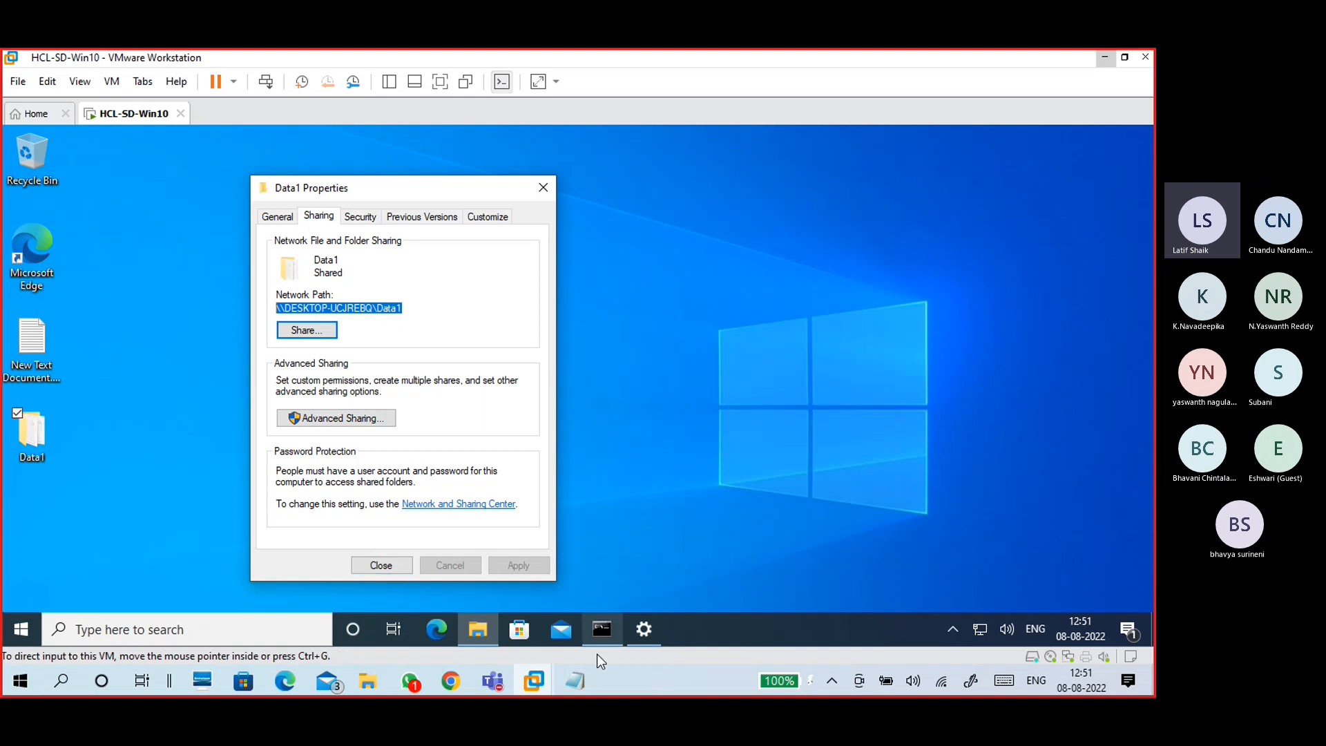
mouse_move(574, 680)
left_click(643, 636)
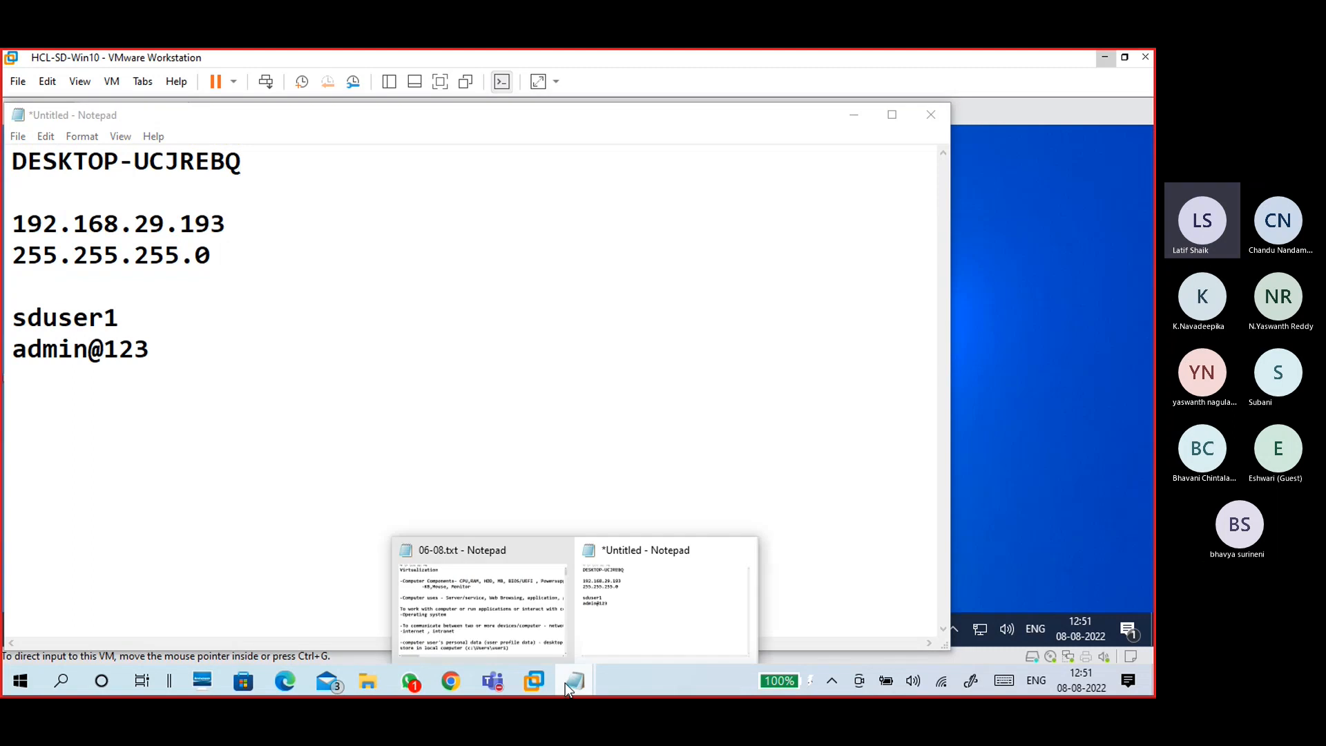
- Return to the Google Slides presentation and write "On Data1 folder - right click -" as the third list item on slide 7
left_click(450, 682)
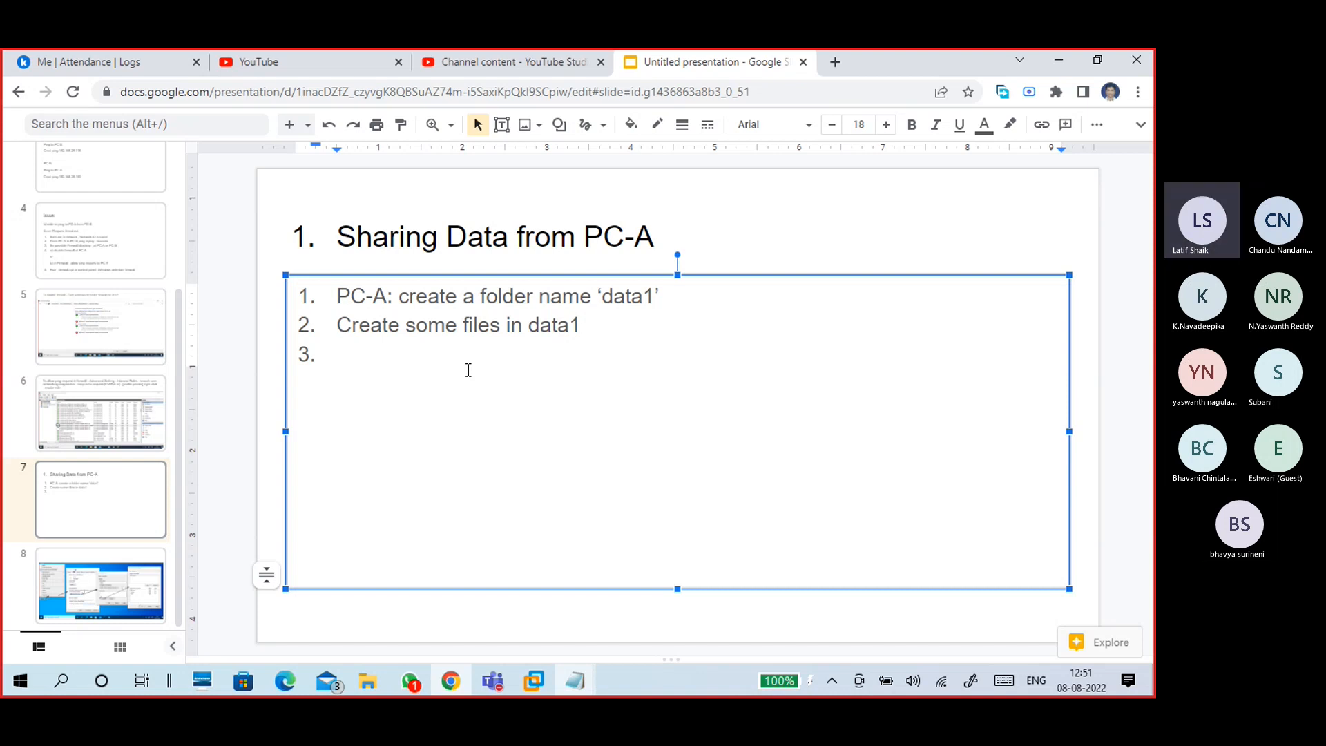
type("On Data1 folder ")
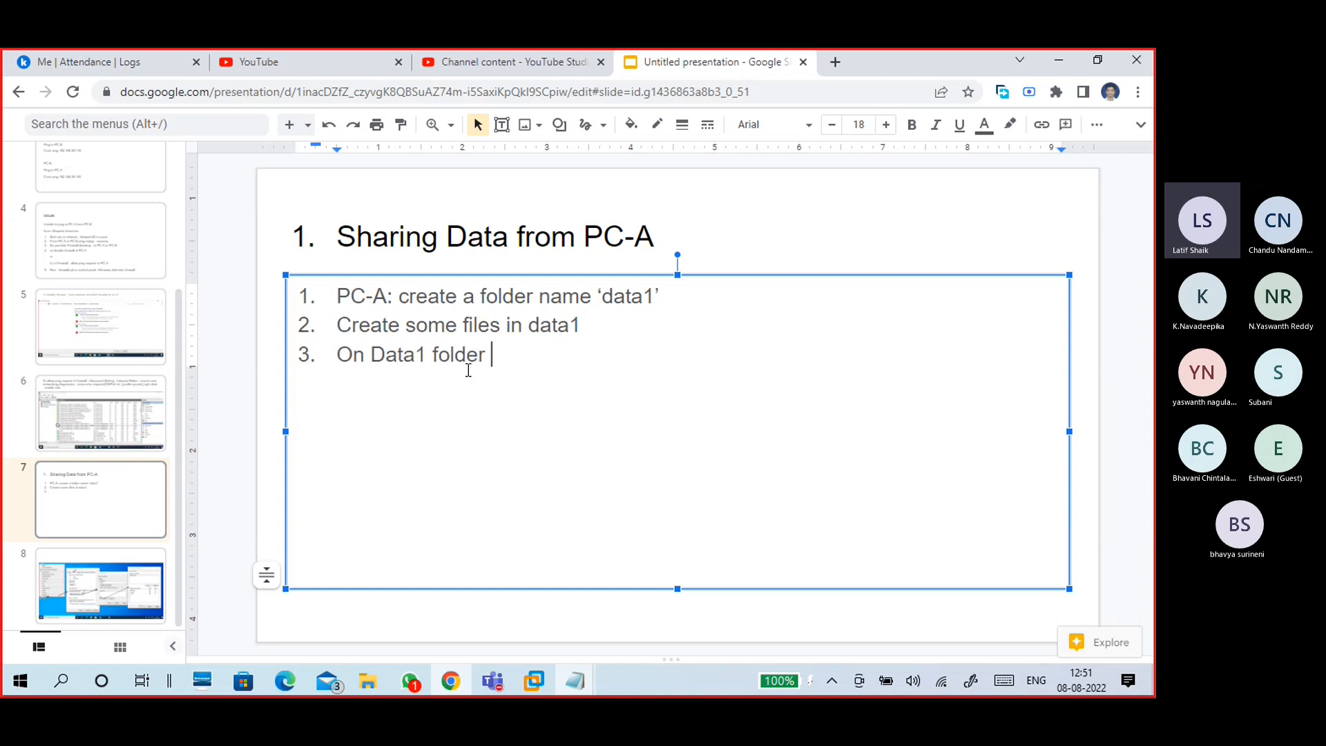
type("- right click -")
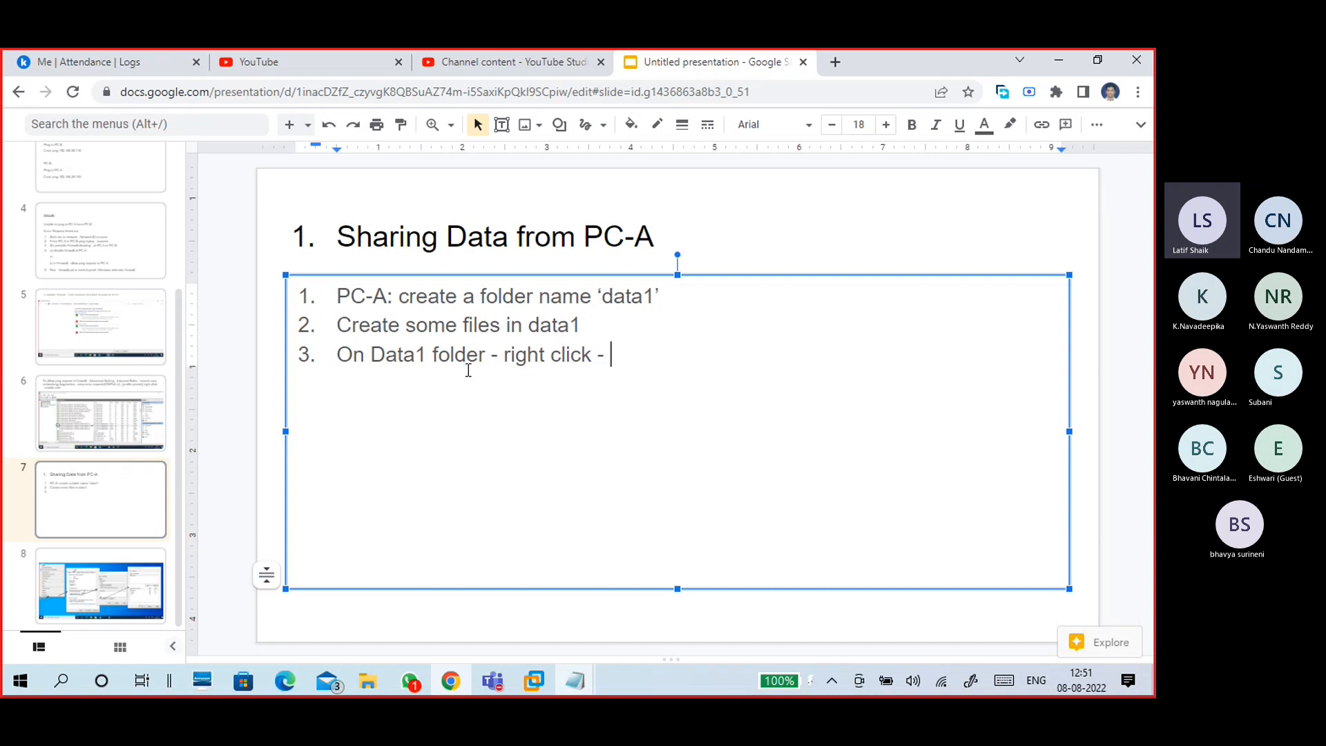
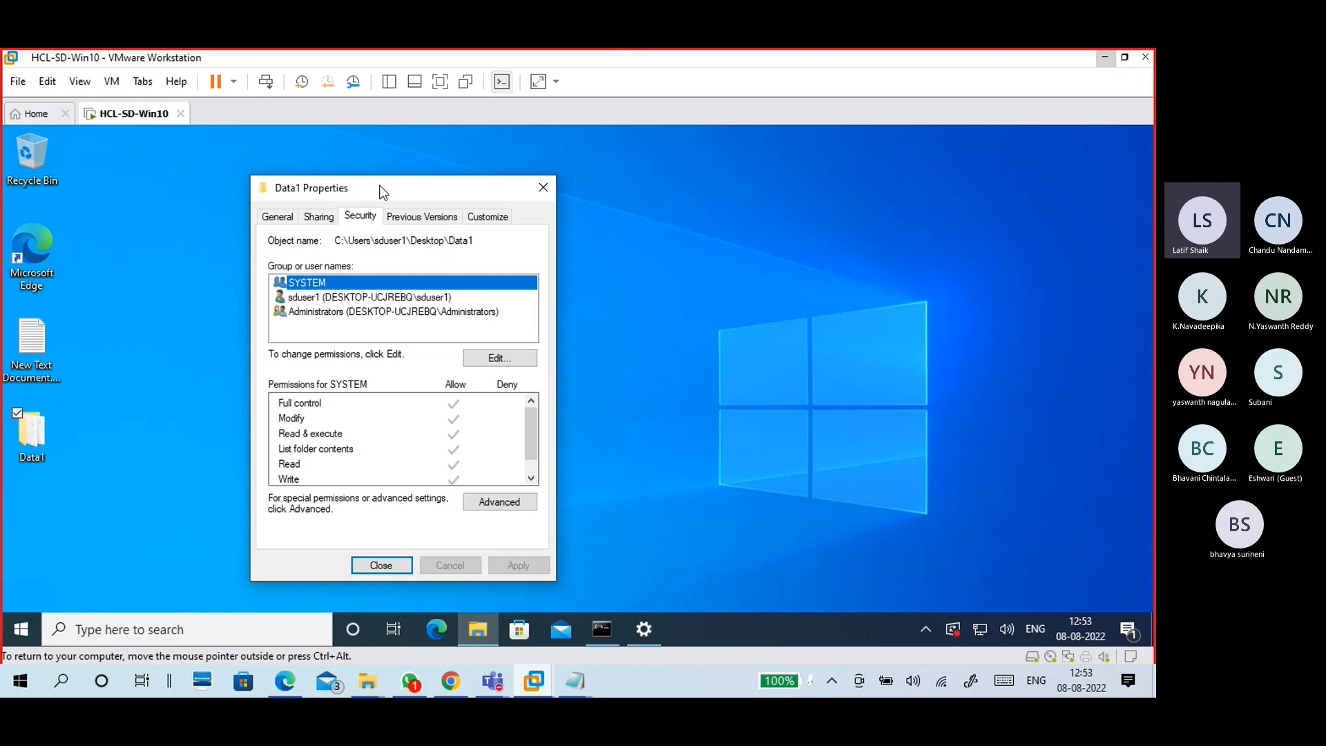
- In the virtual machine, open the Data1 folder's security permissions for editing and arrange that dialog beside the Data1 Properties dialog
left_click_drag(383, 192, 239, 195)
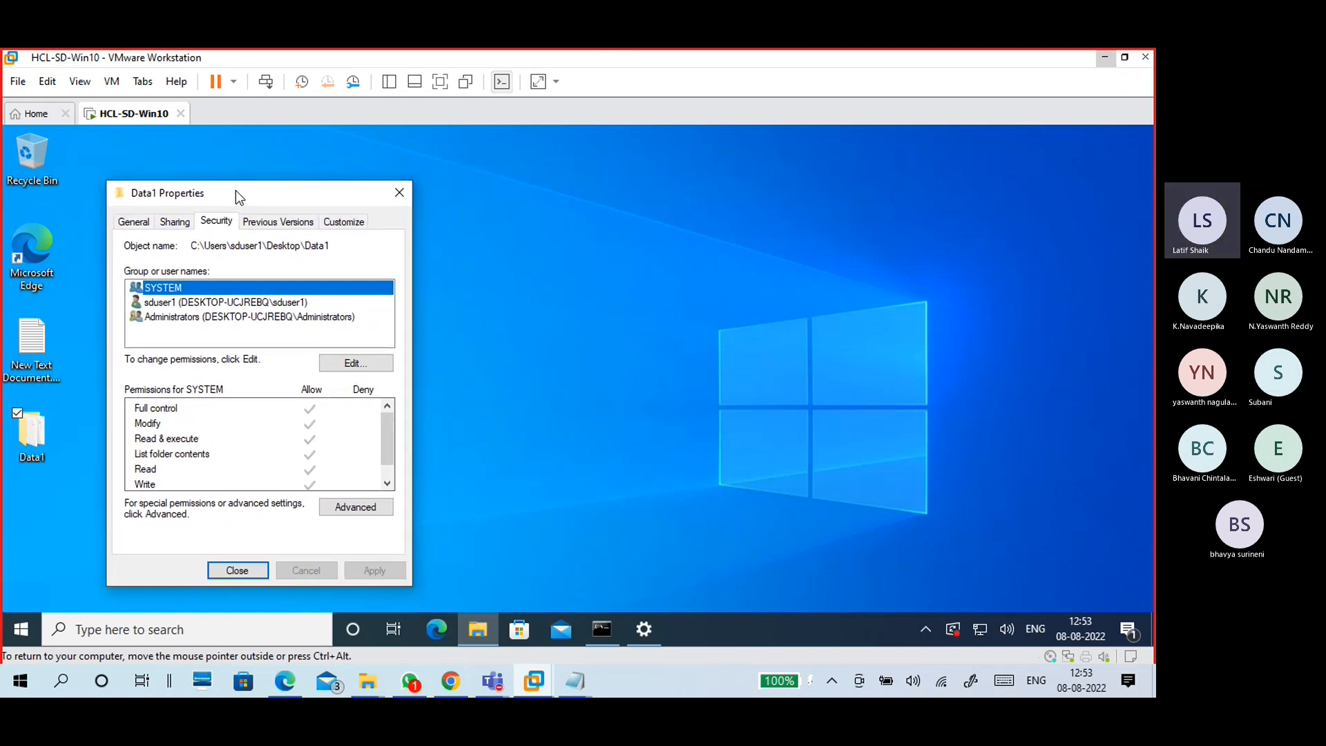
left_click(226, 223)
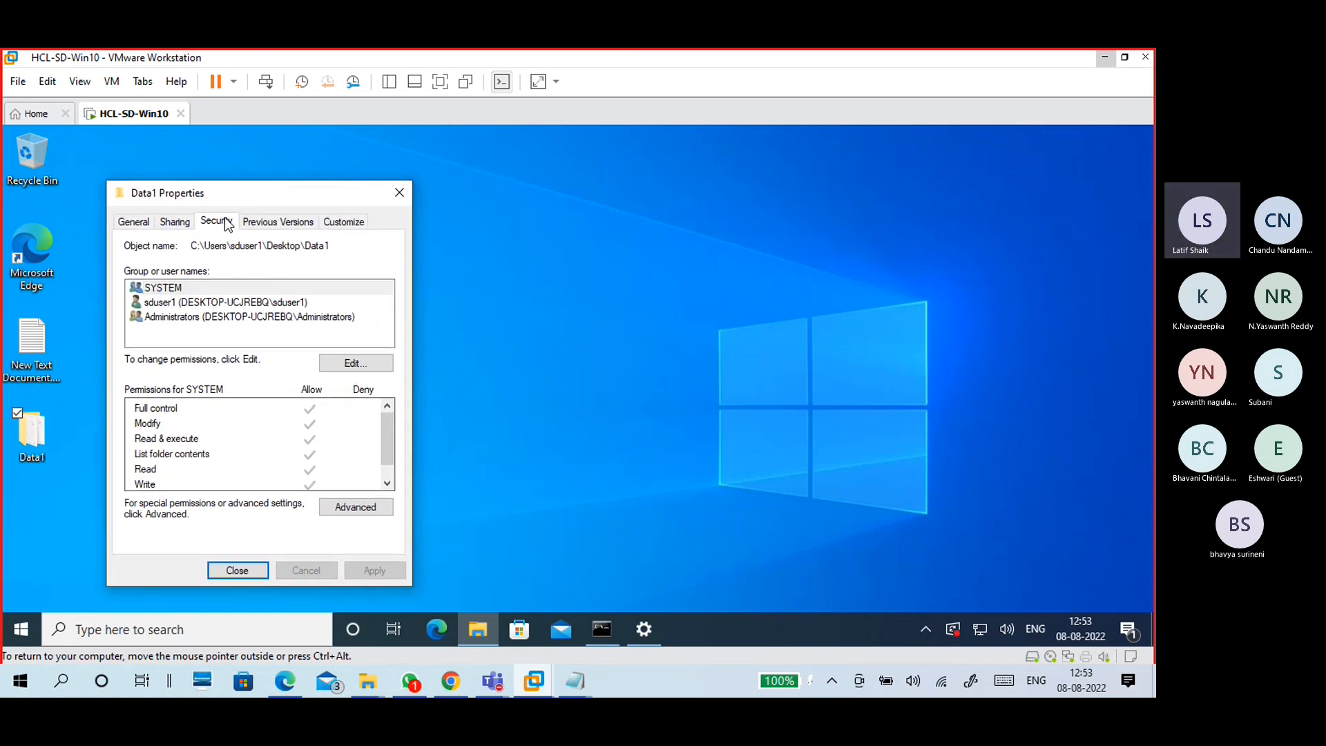
left_click(341, 366)
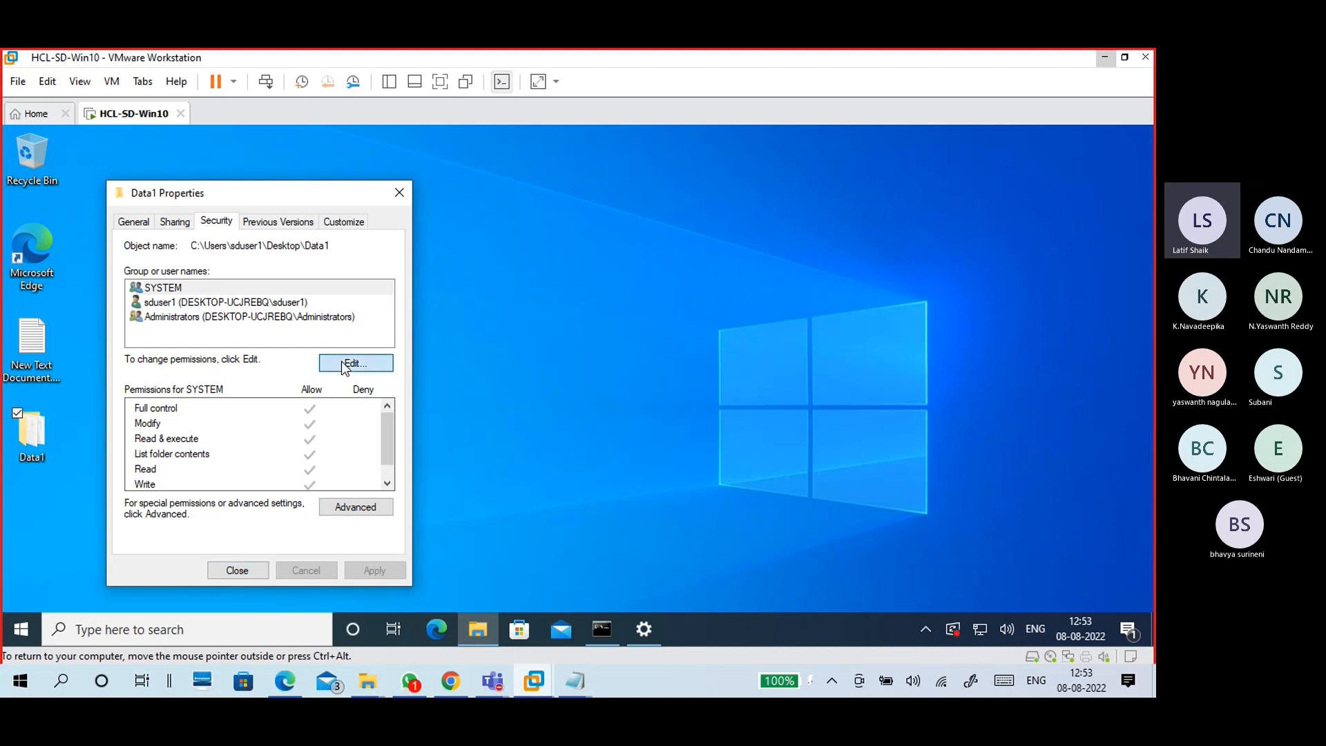
left_click_drag(294, 232, 571, 194)
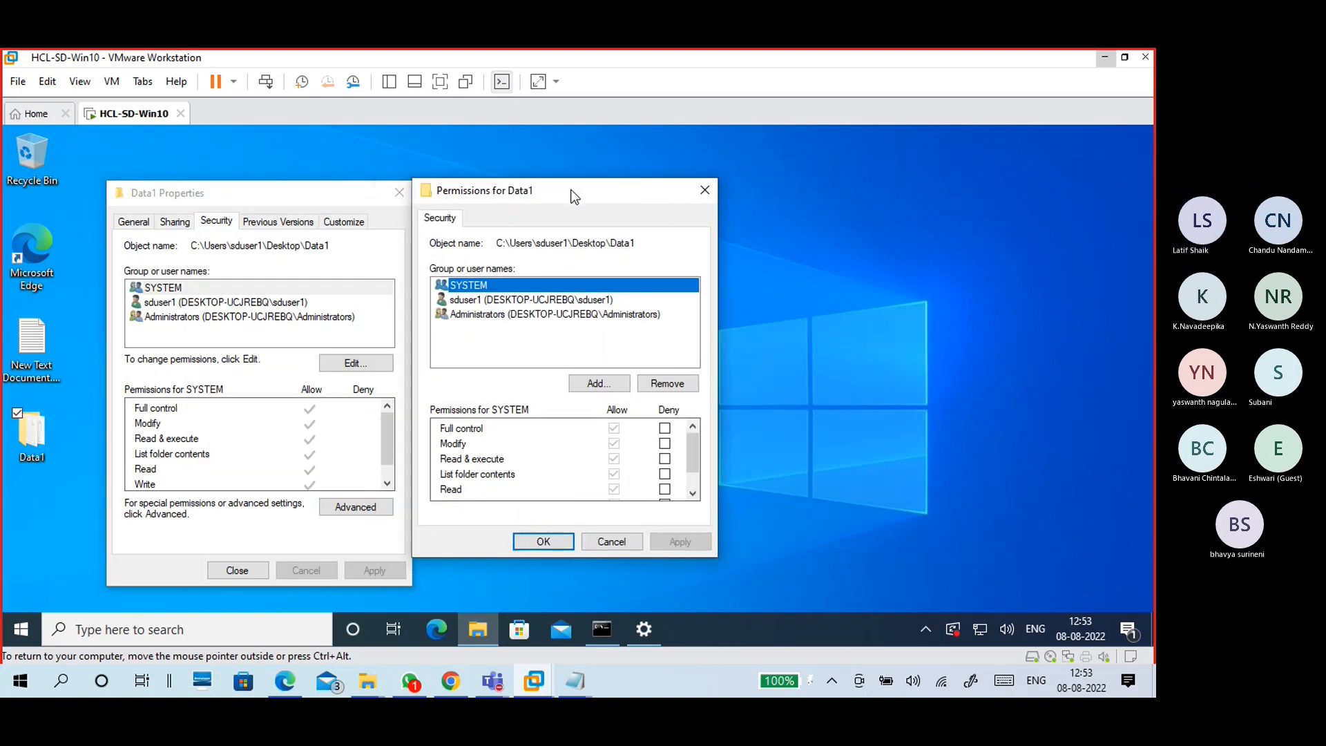
- Start adding a group to the Data1 security permissions, move the selection dialog aside, and enter and verify the name Everyone
left_click(601, 390)
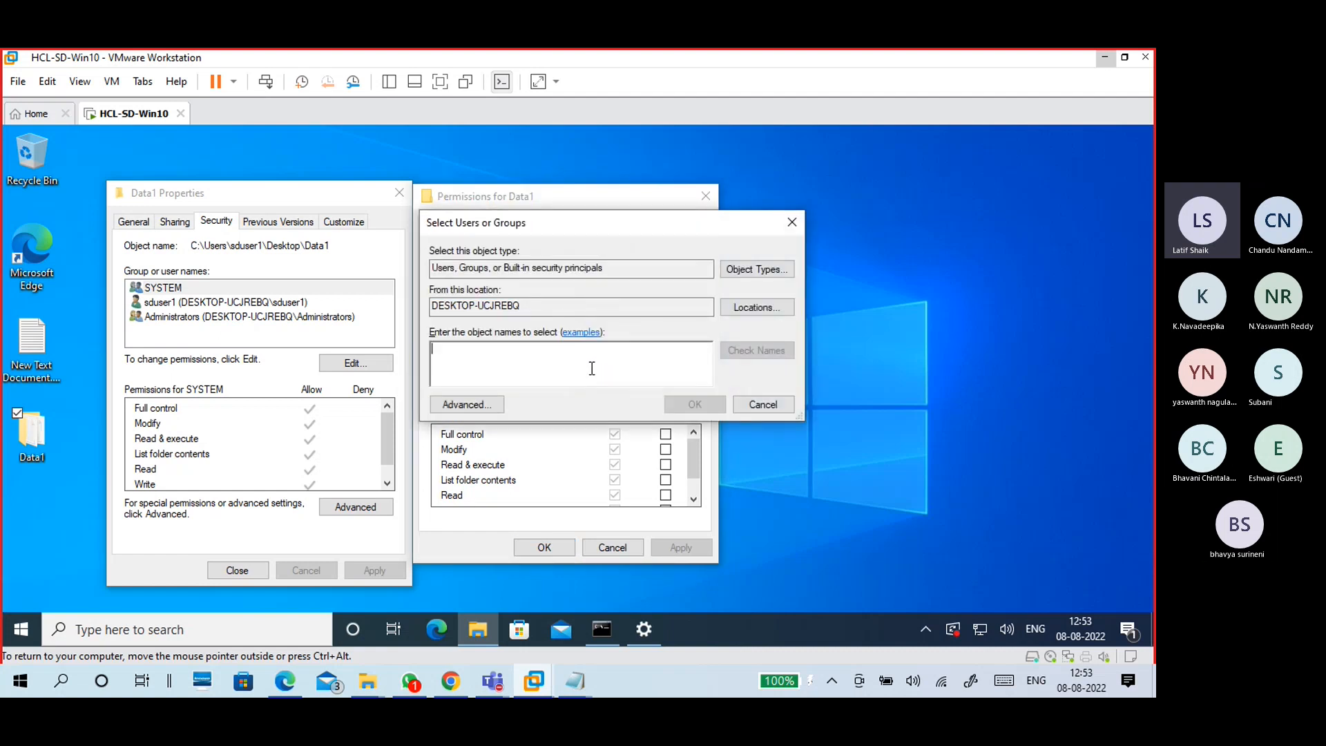
left_click_drag(586, 232, 792, 168)
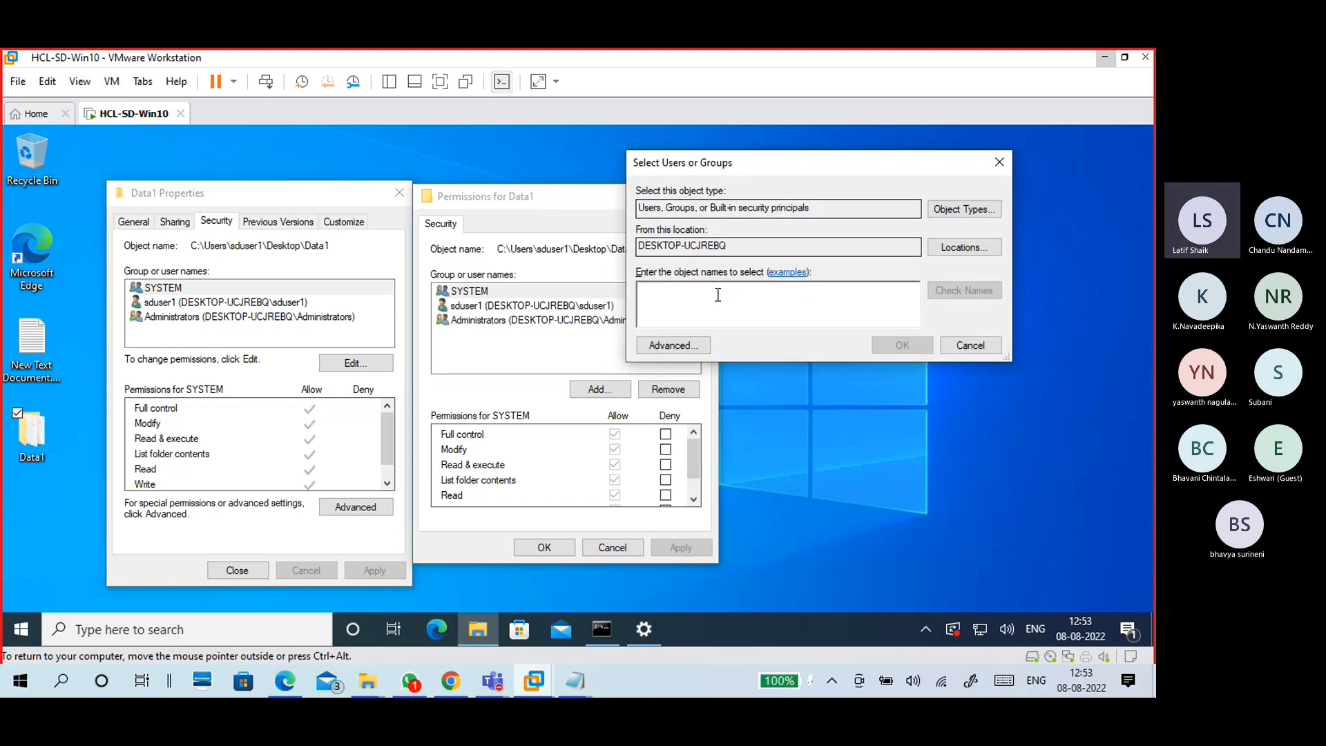
type("ever")
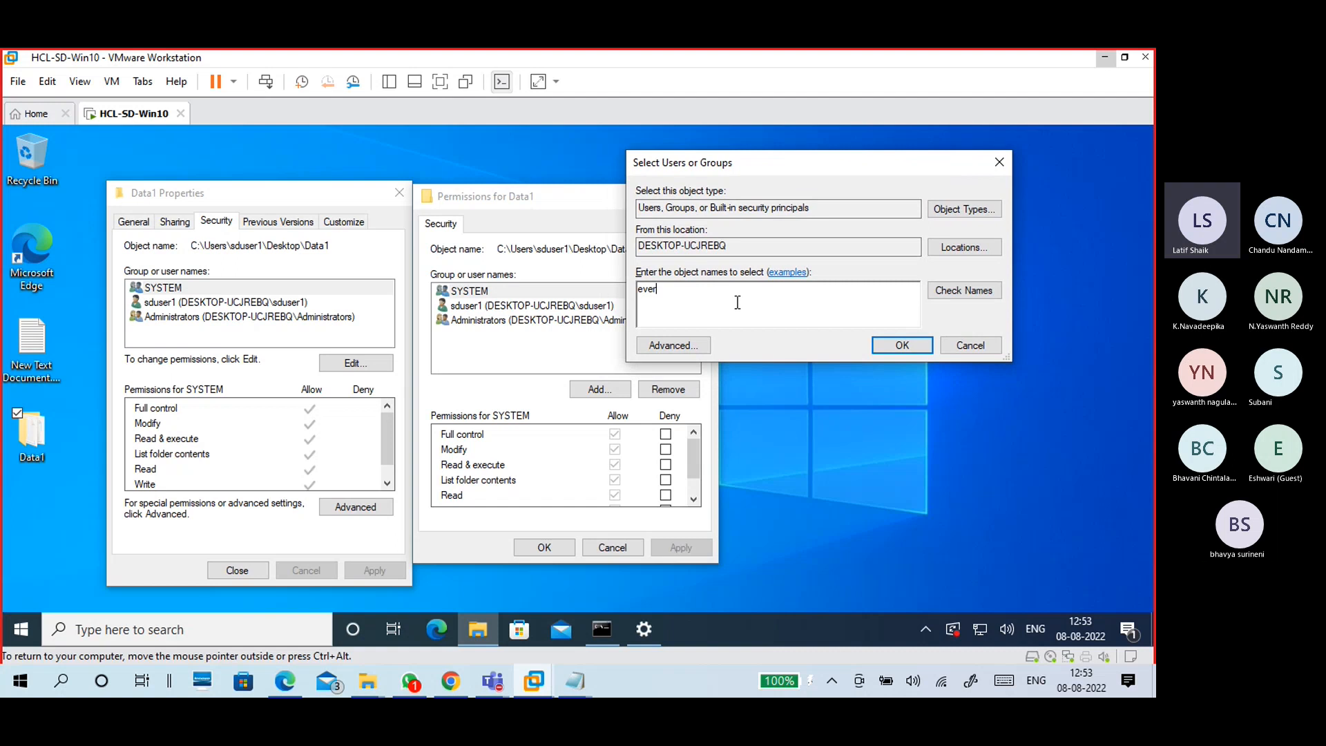
type("yone")
left_click(934, 288)
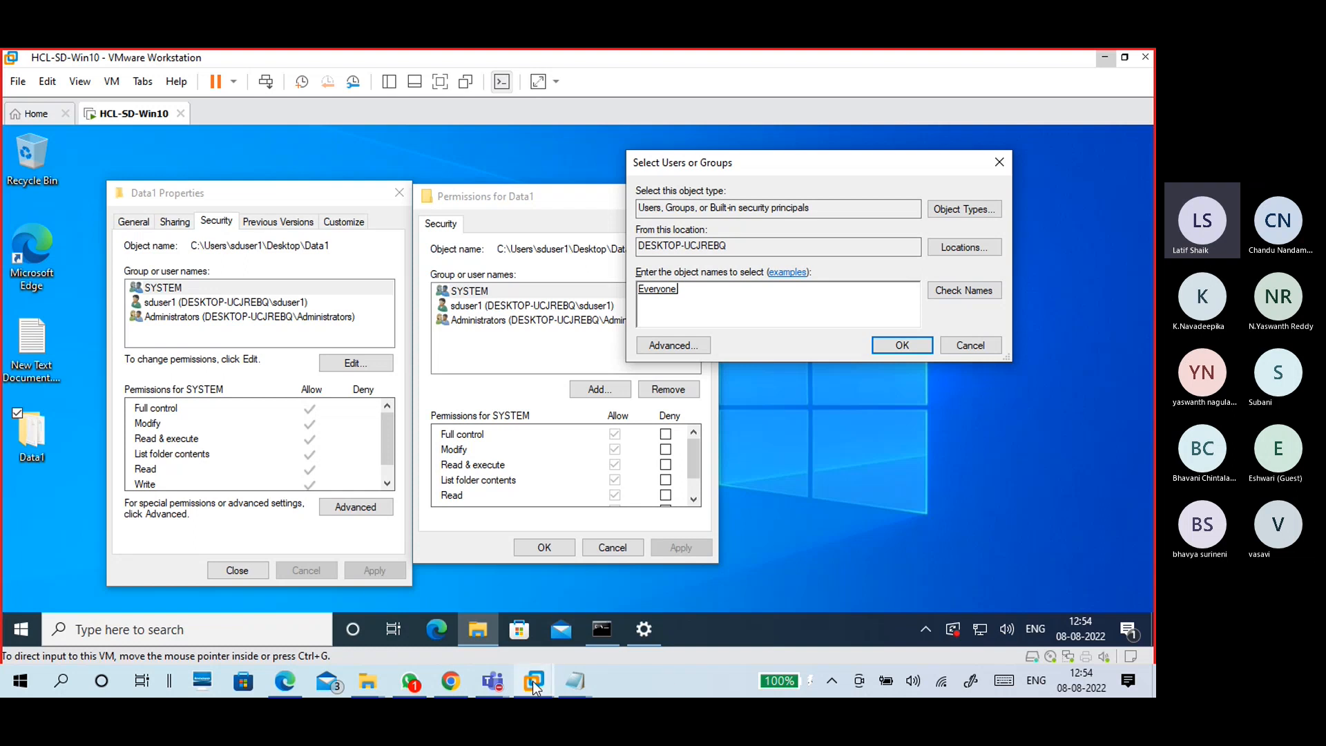
- Switch back to the Google Slides presentation with the Data1 sharing steps
left_click(456, 682)
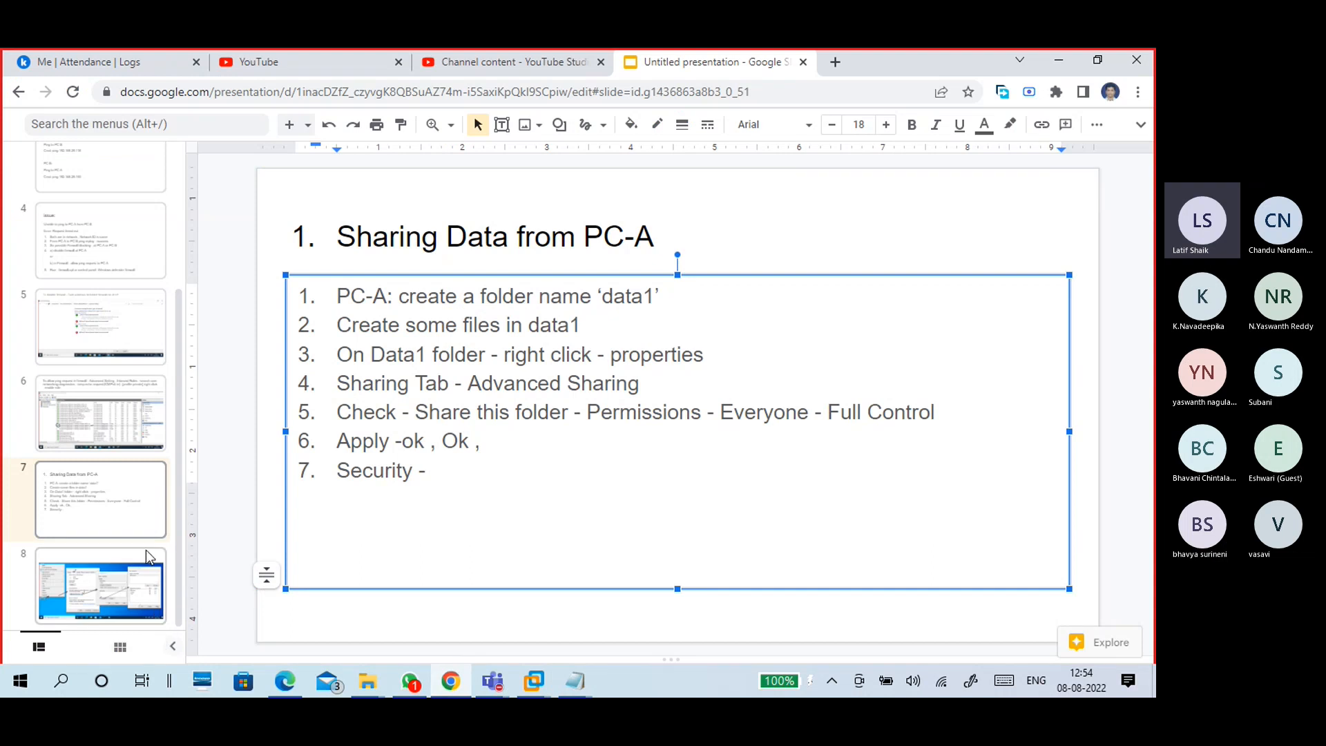
- Add a new slide after the last one and paste the copied screenshot of the security permission dialogs onto it
left_click(28, 605)
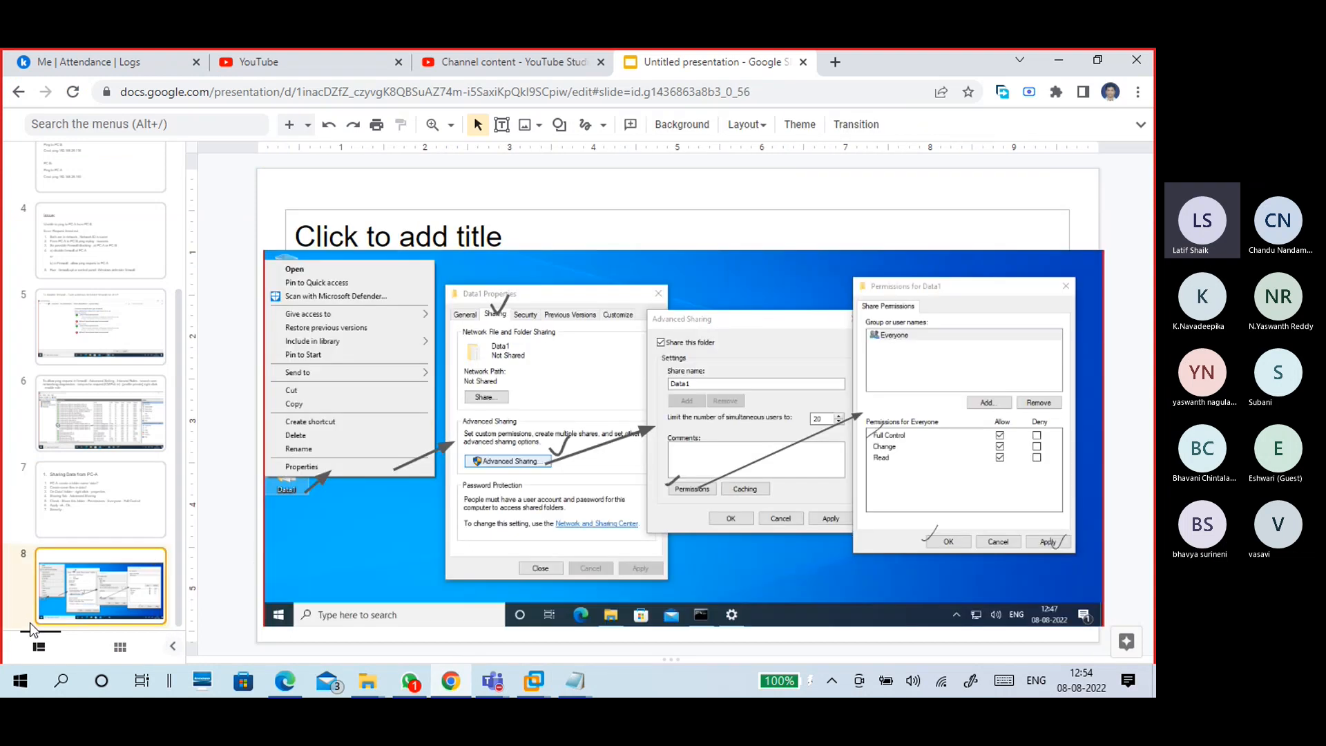
right_click(28, 630)
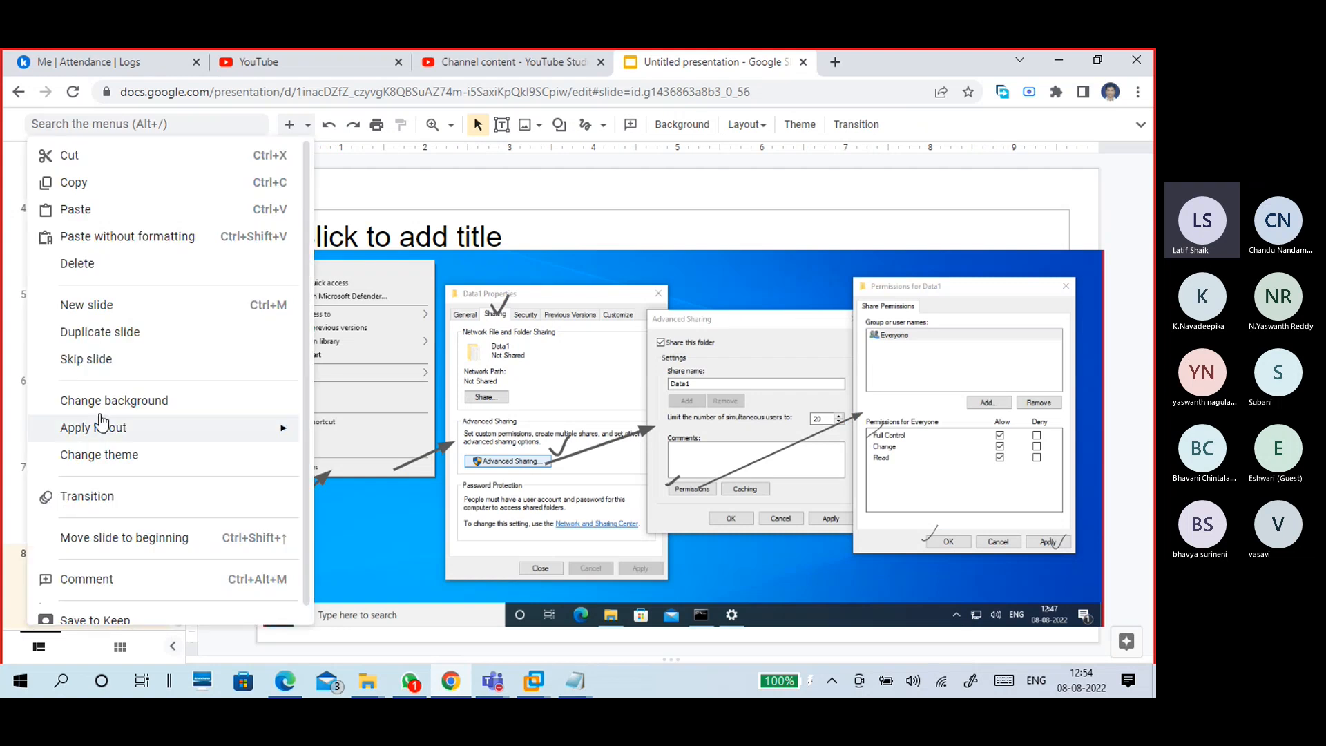
left_click(102, 314)
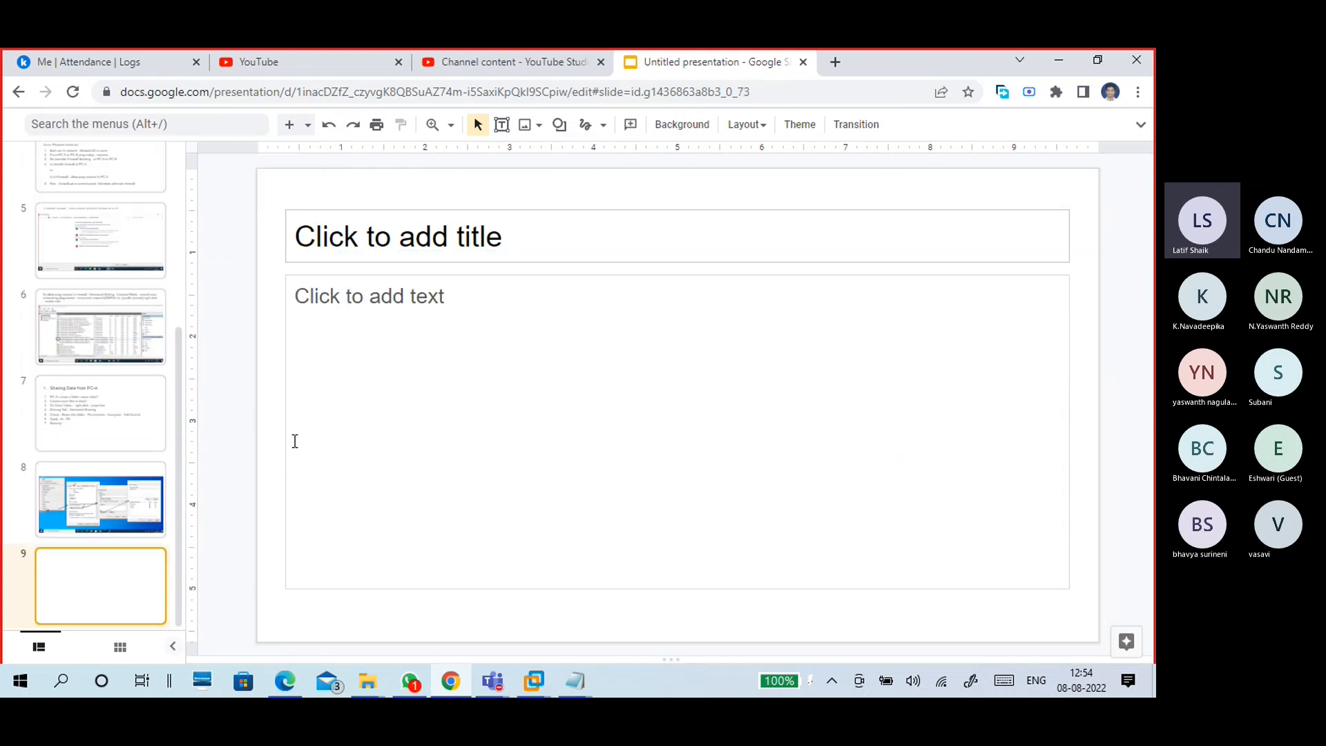
key("ctrl+v")
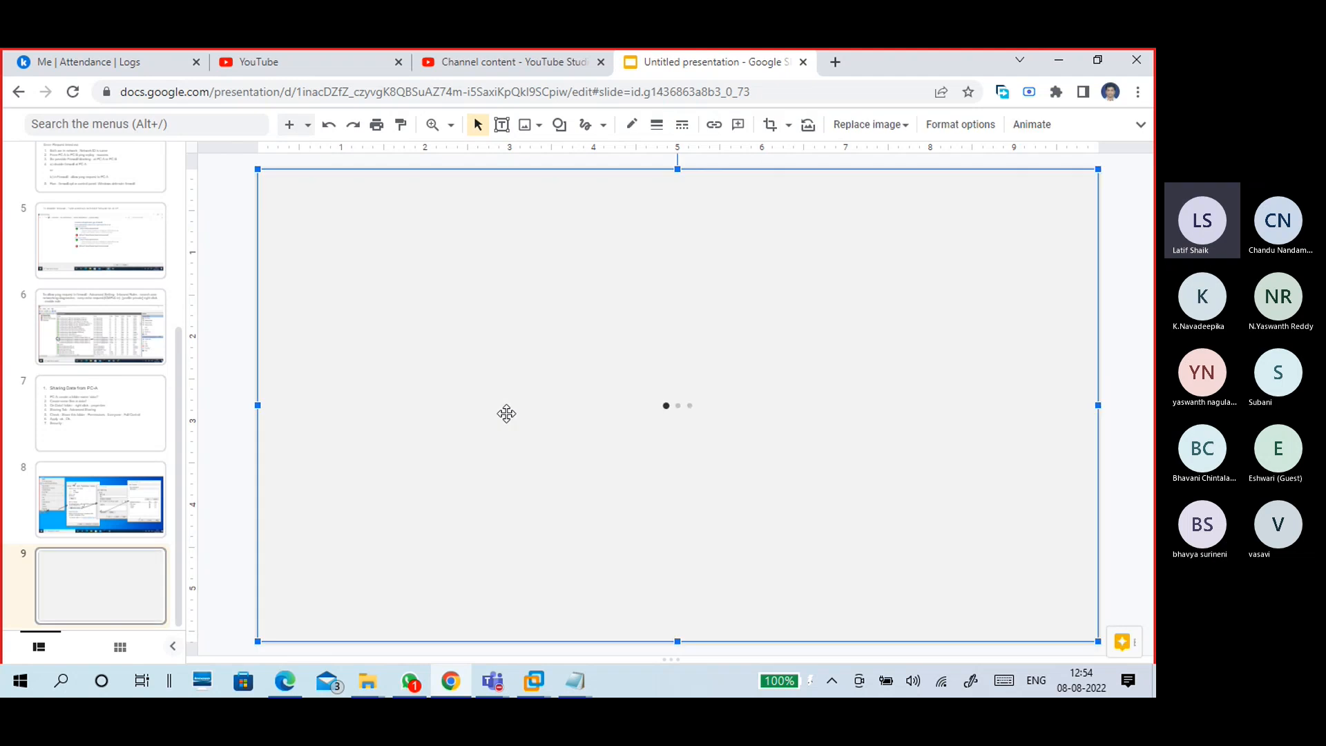
- Squeeze the pasted screenshot vertically inside its crop frame, lowering its top edge into the slide's title area
left_click(770, 124)
left_click_drag(679, 166, 667, 224)
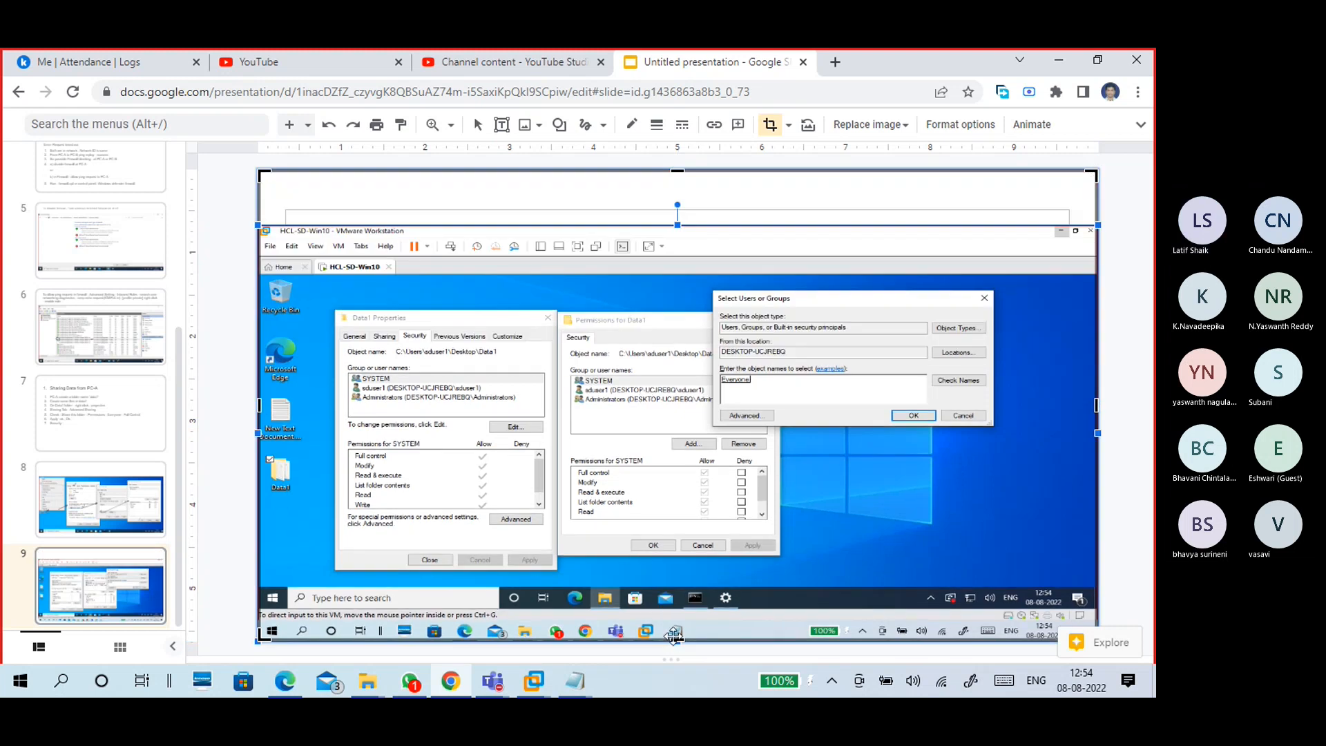
left_click_drag(679, 641, 677, 606)
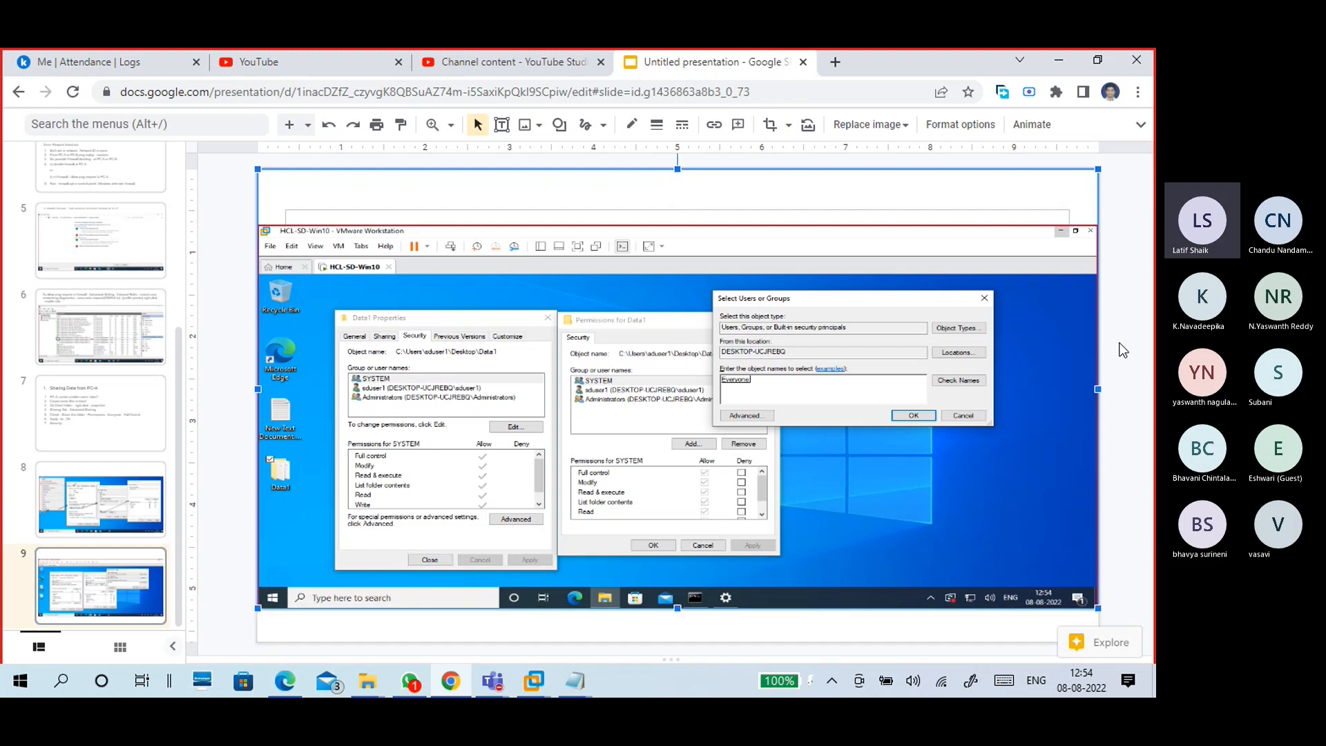
key("Return")
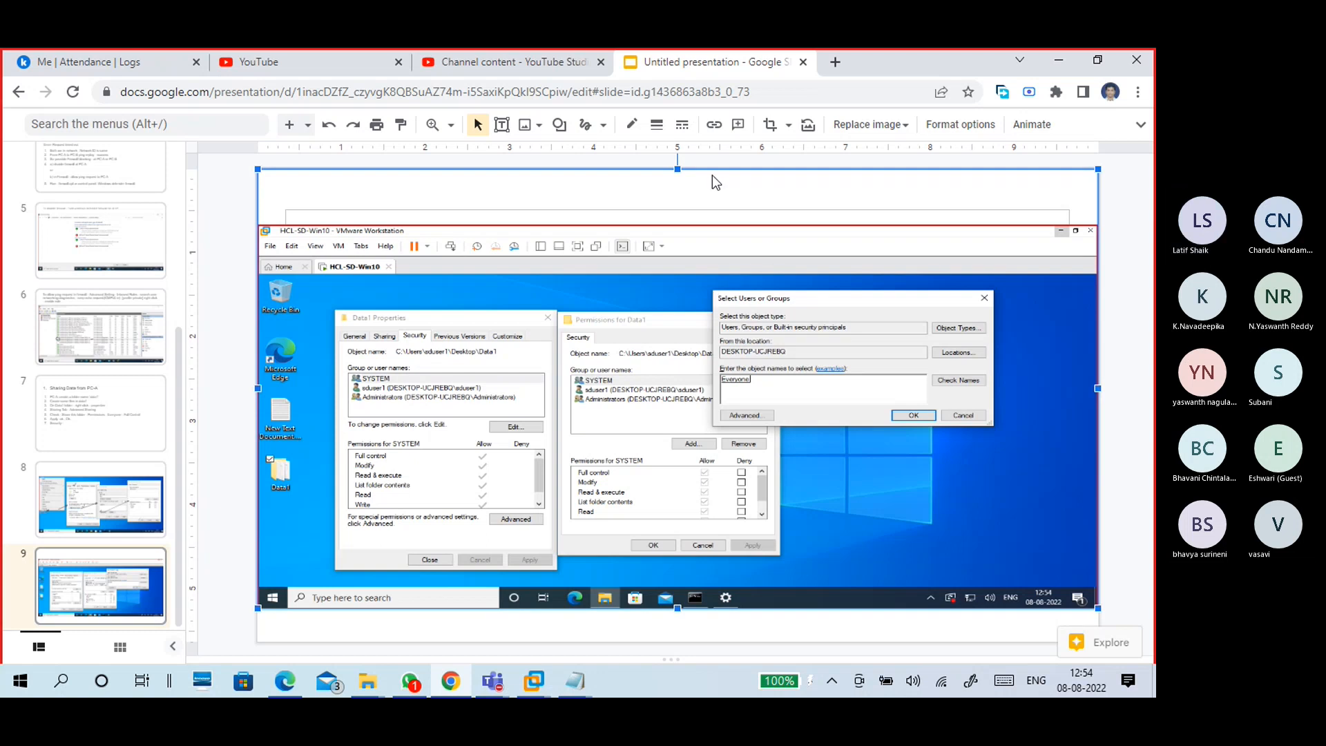
left_click_drag(678, 169, 677, 229)
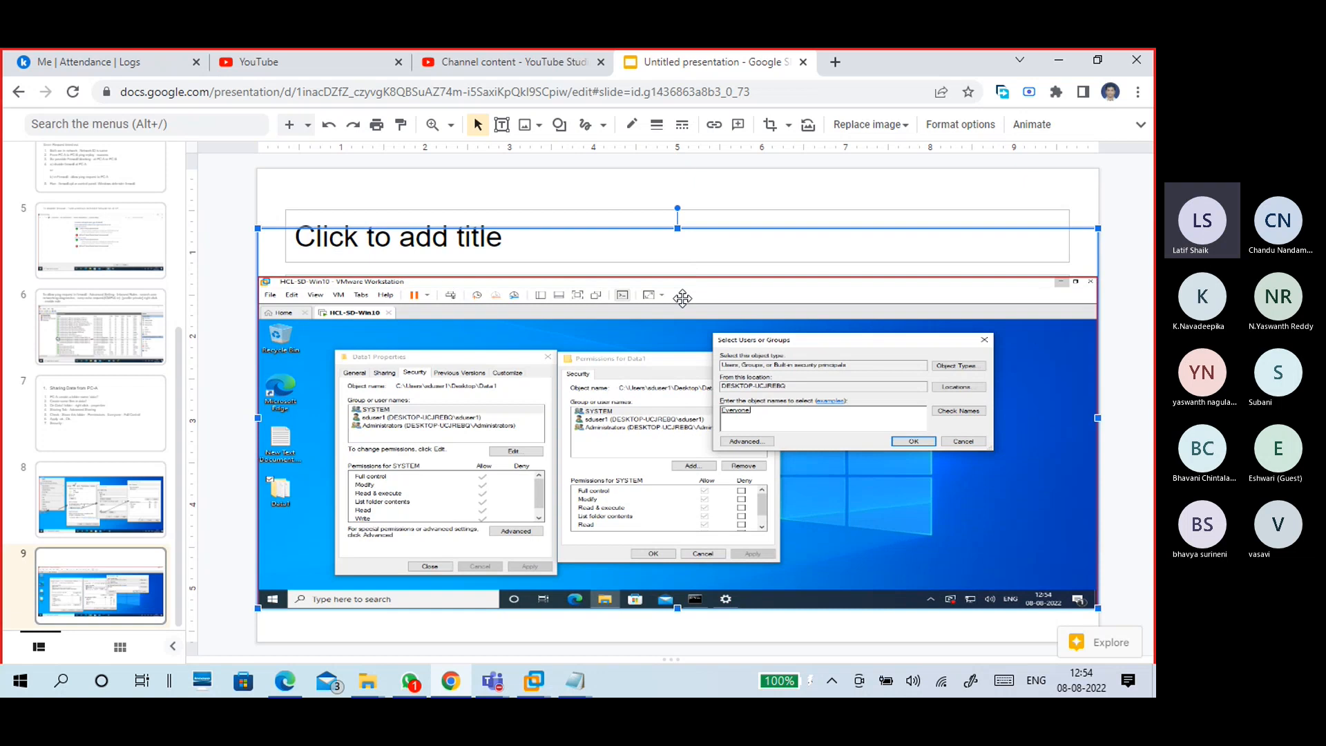
- Crop the screenshot to remove the empty strip above it and the virtual machine status line and host taskbar below
double_click(683, 297)
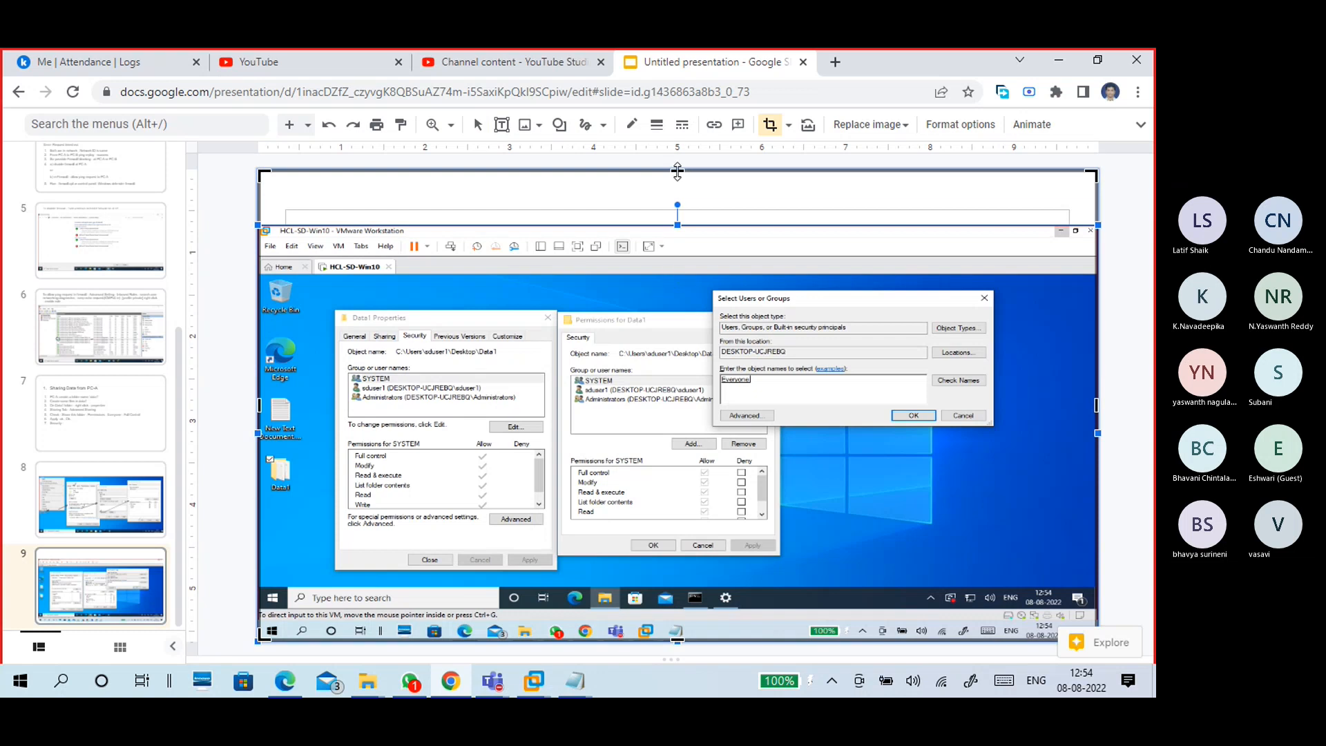
left_click_drag(677, 171, 681, 226)
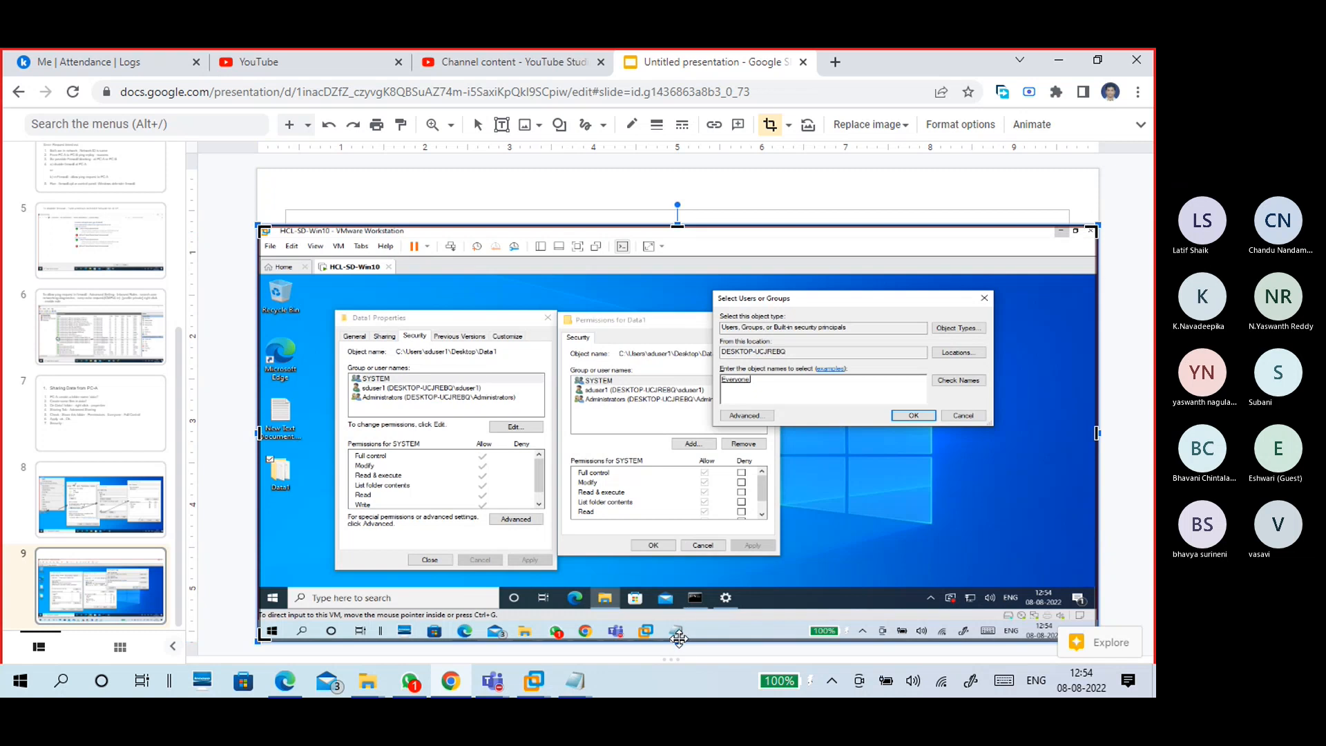
left_click_drag(679, 637, 676, 610)
key("Return")
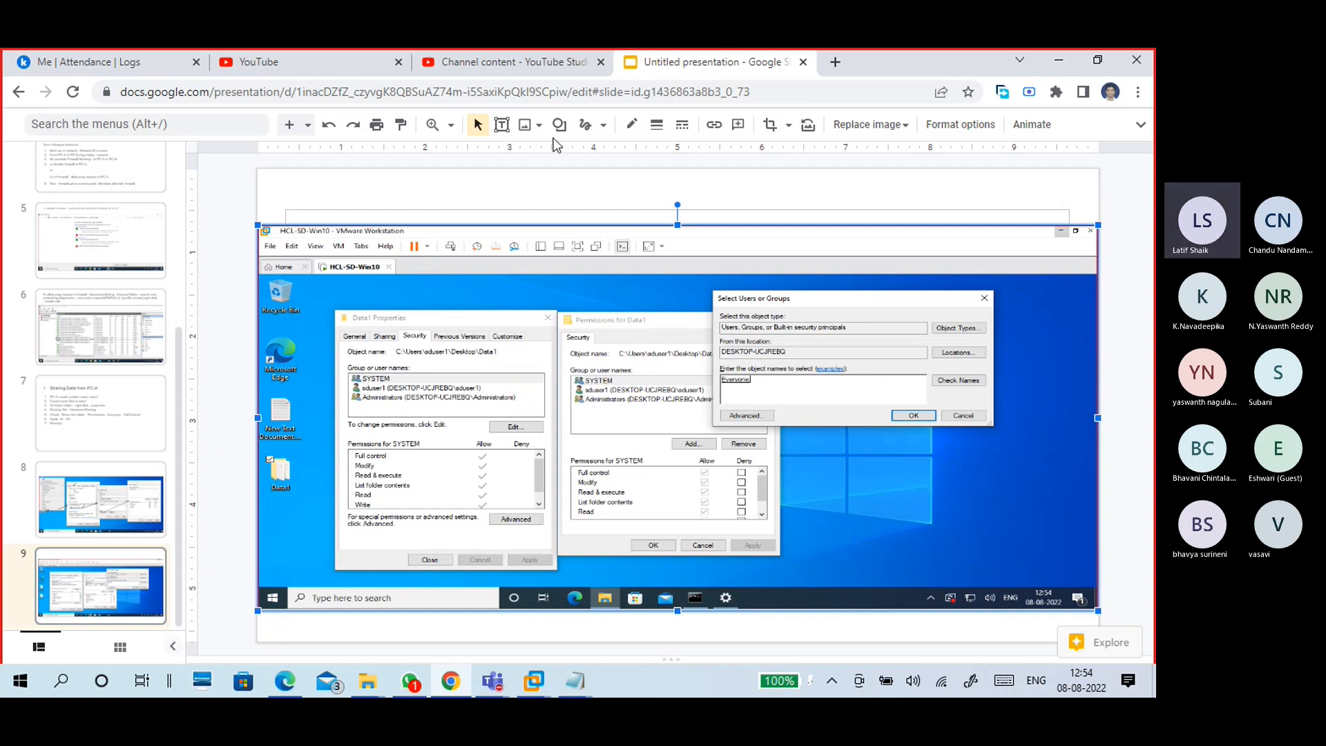
- Scribble a small check mark over the Security tab of the Data1 Properties dialog, with a 2px line weight
left_click(585, 126)
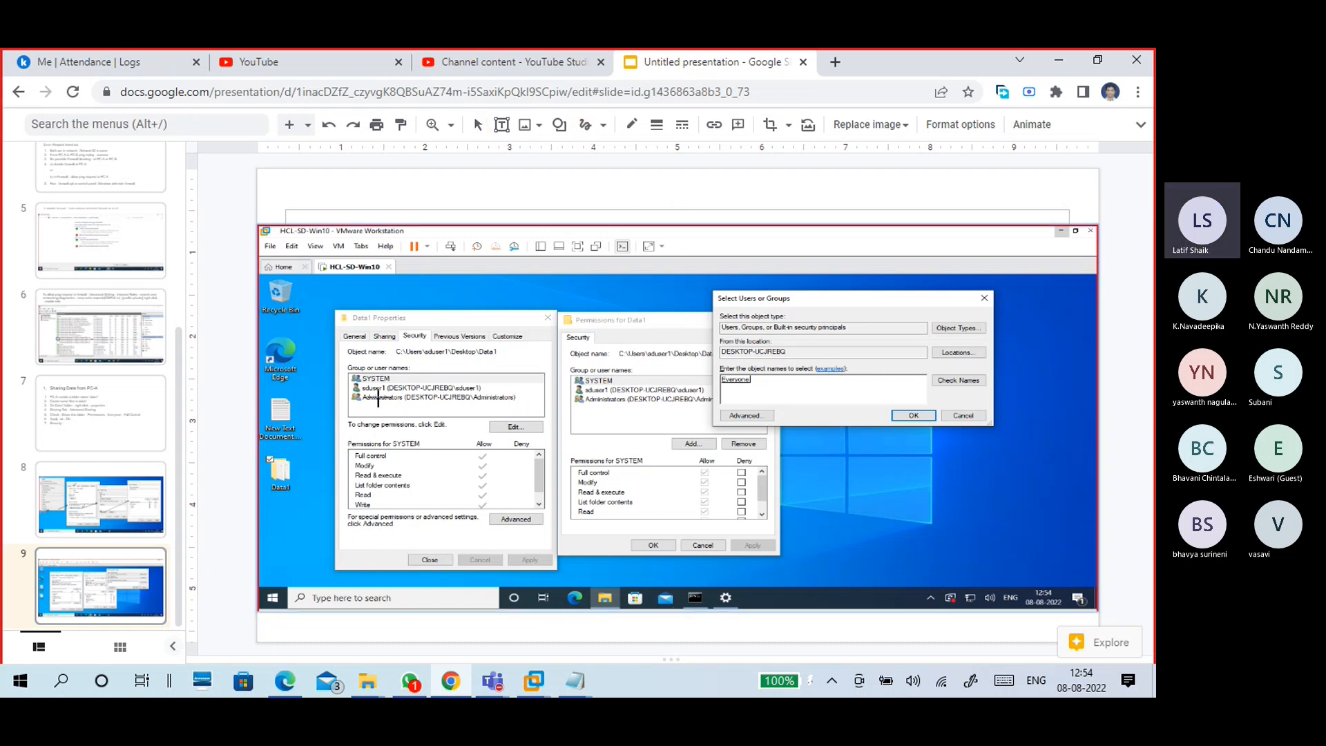
left_click_drag(418, 328, 424, 325)
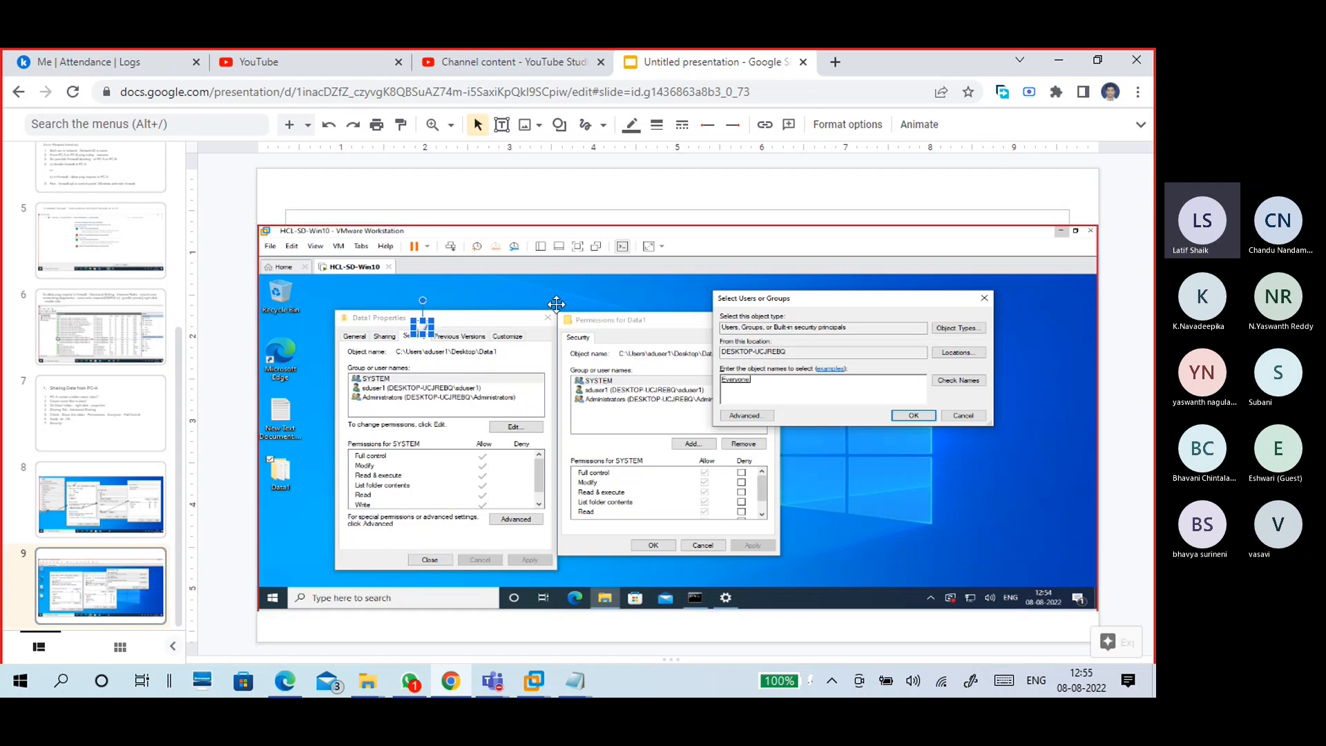
left_click(656, 126)
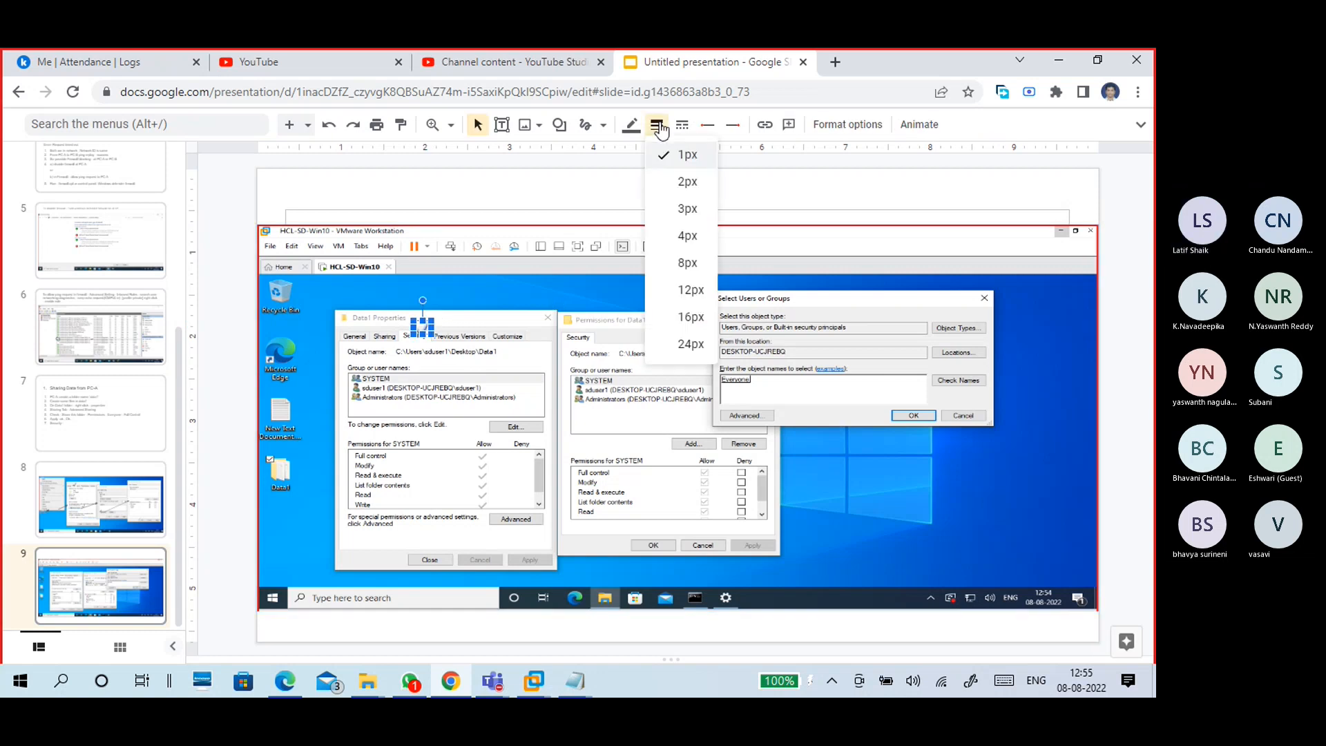
left_click(672, 186)
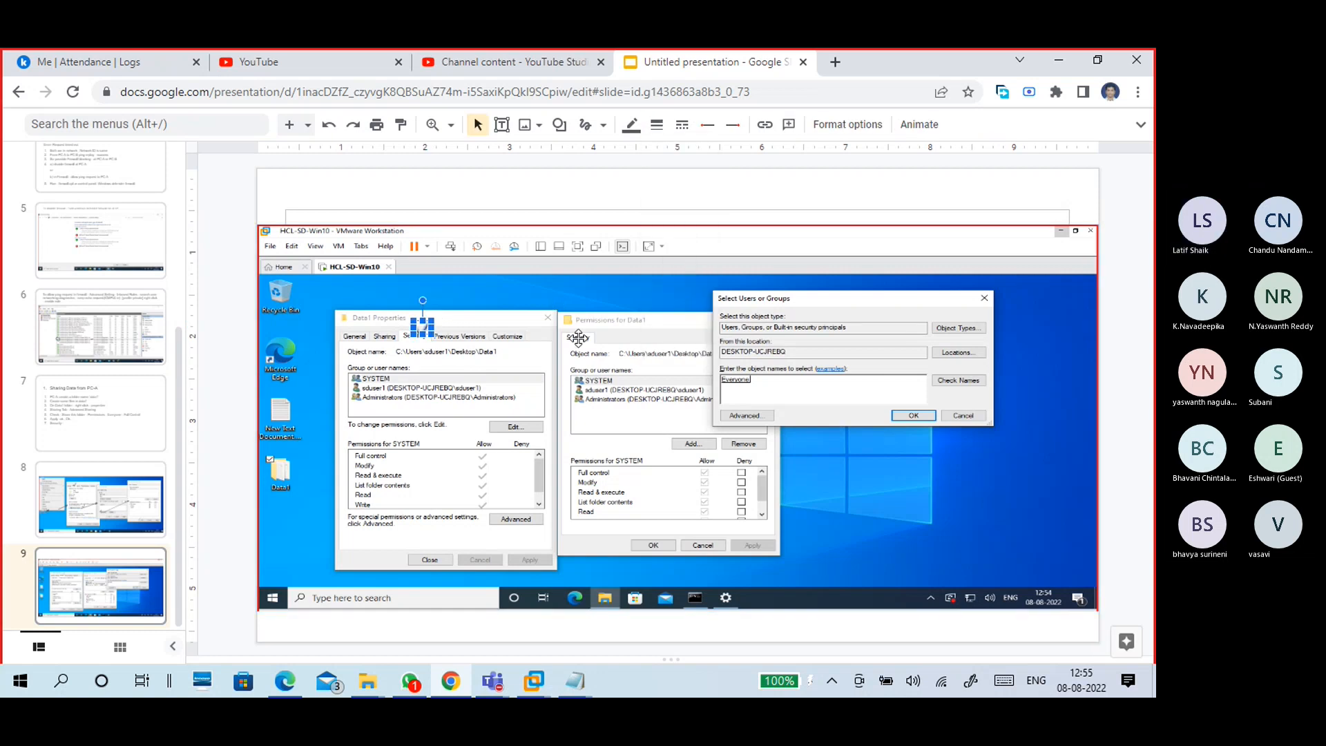
left_click(440, 533)
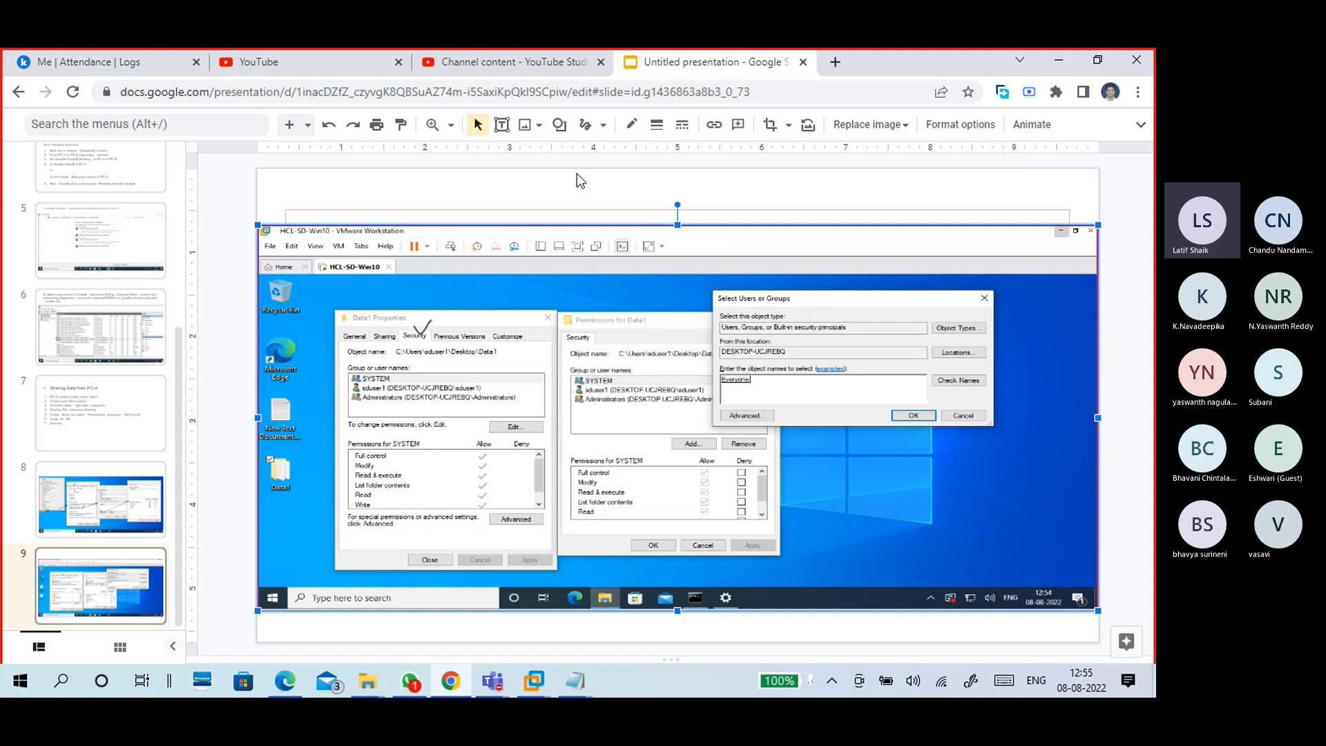
- Scribble a check mark with a 2px line weight beside the Edit button in the Data1 Properties dialog
left_click(586, 126)
left_click_drag(531, 419, 543, 424)
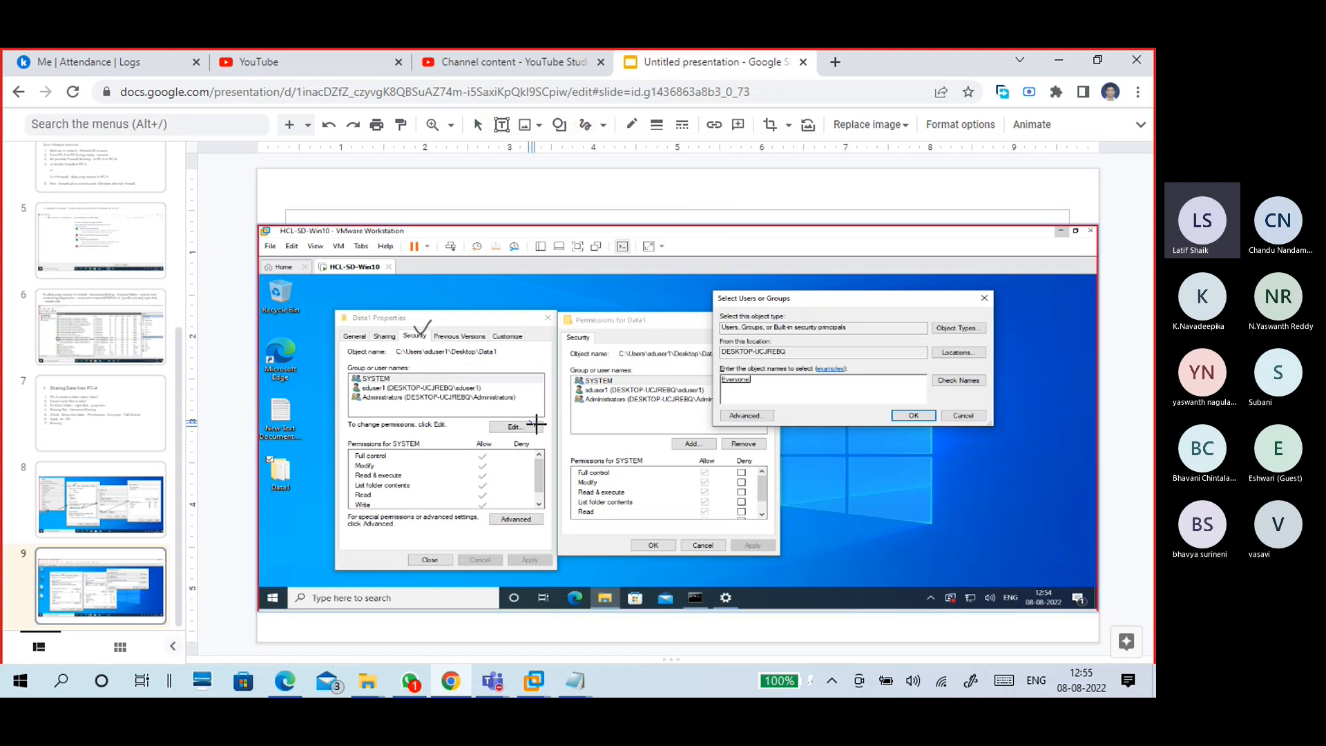
left_click(602, 126)
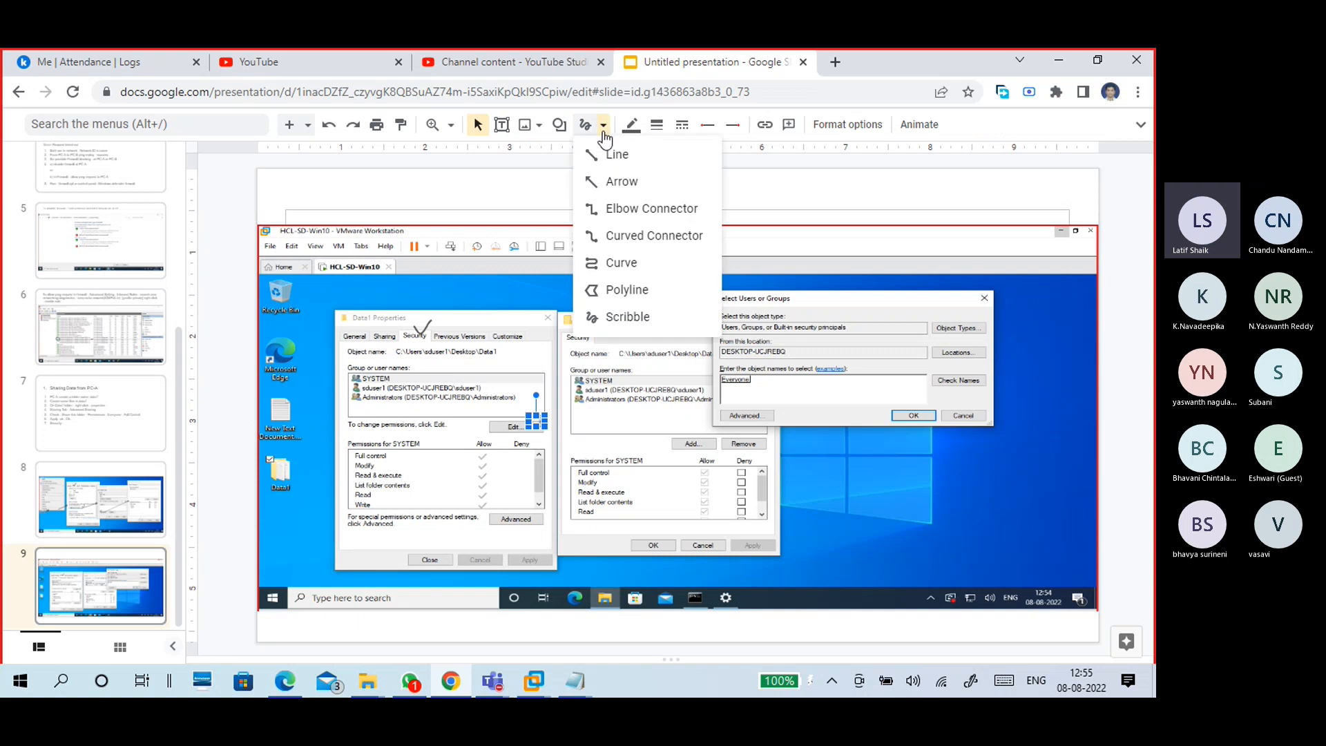
left_click(657, 126)
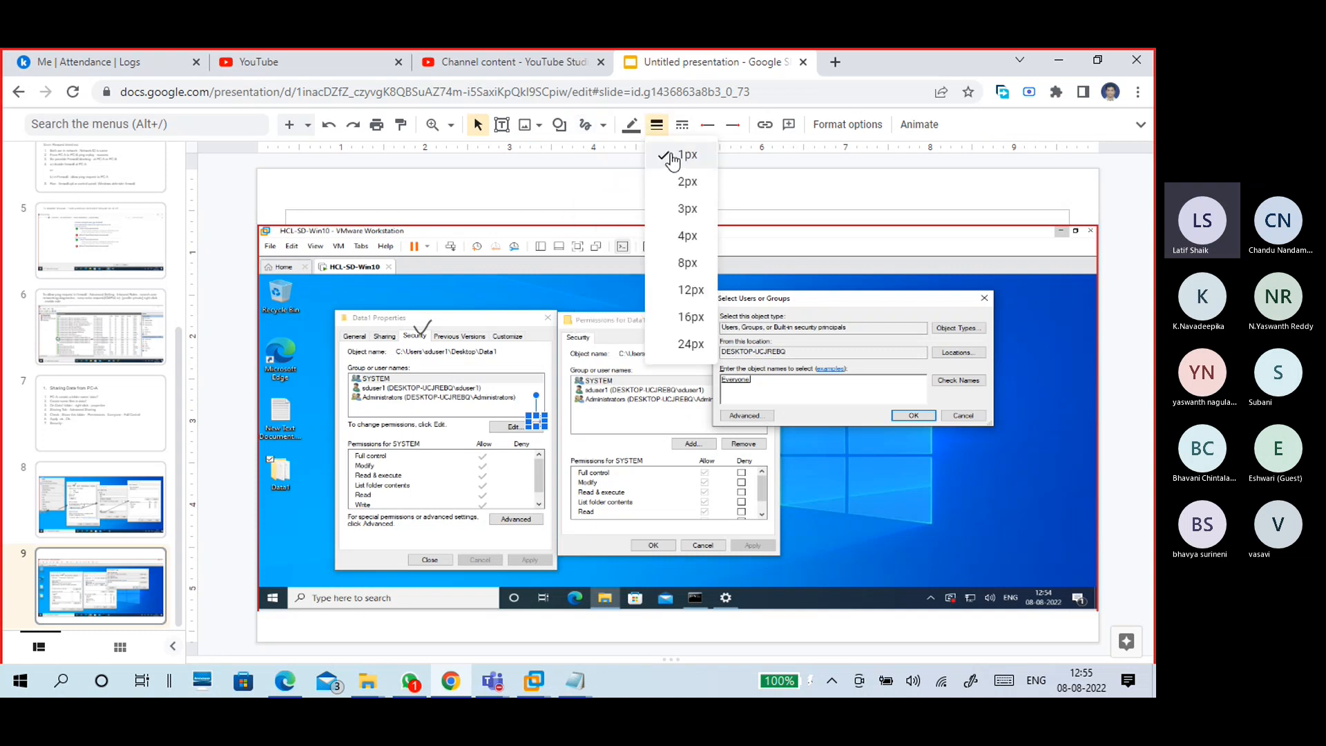
left_click(673, 182)
left_click(471, 432)
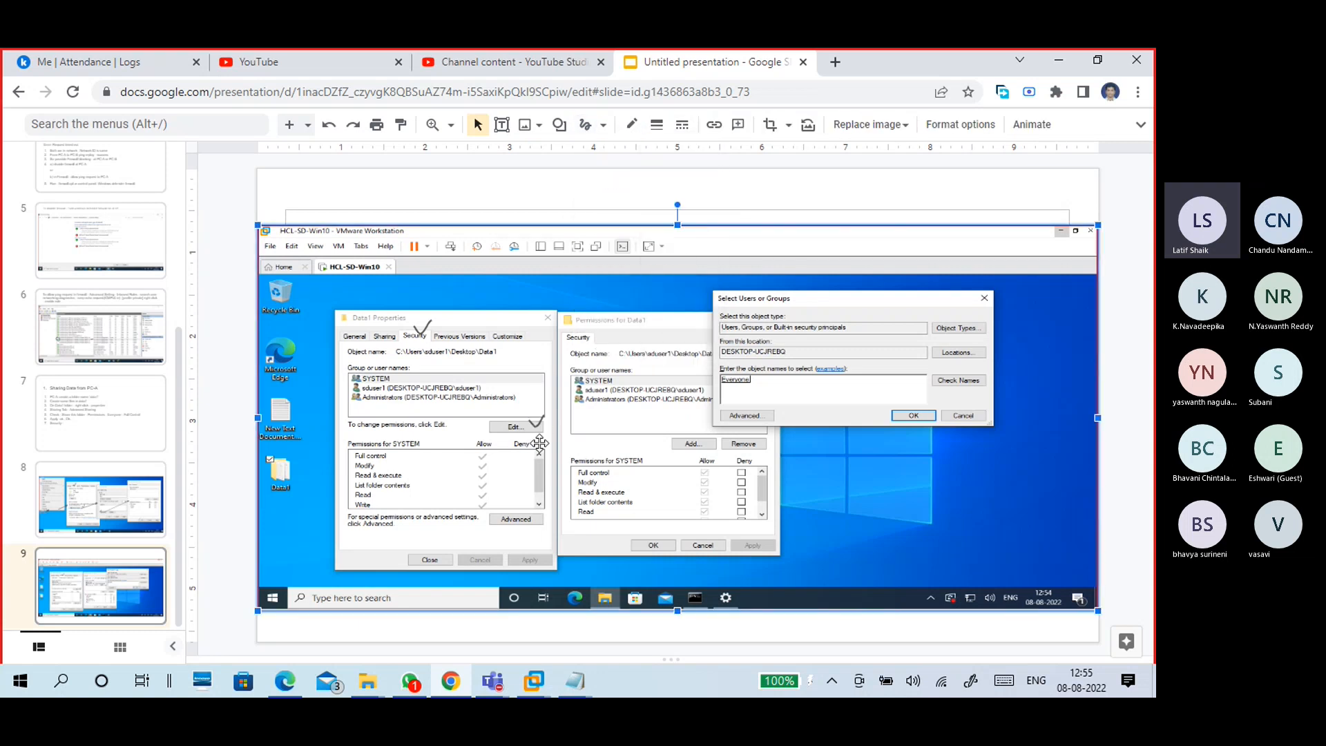
- Draw a 2px arrow from below the Edit button of Data1 Properties into the Permissions for Data1 dialog
left_click(602, 126)
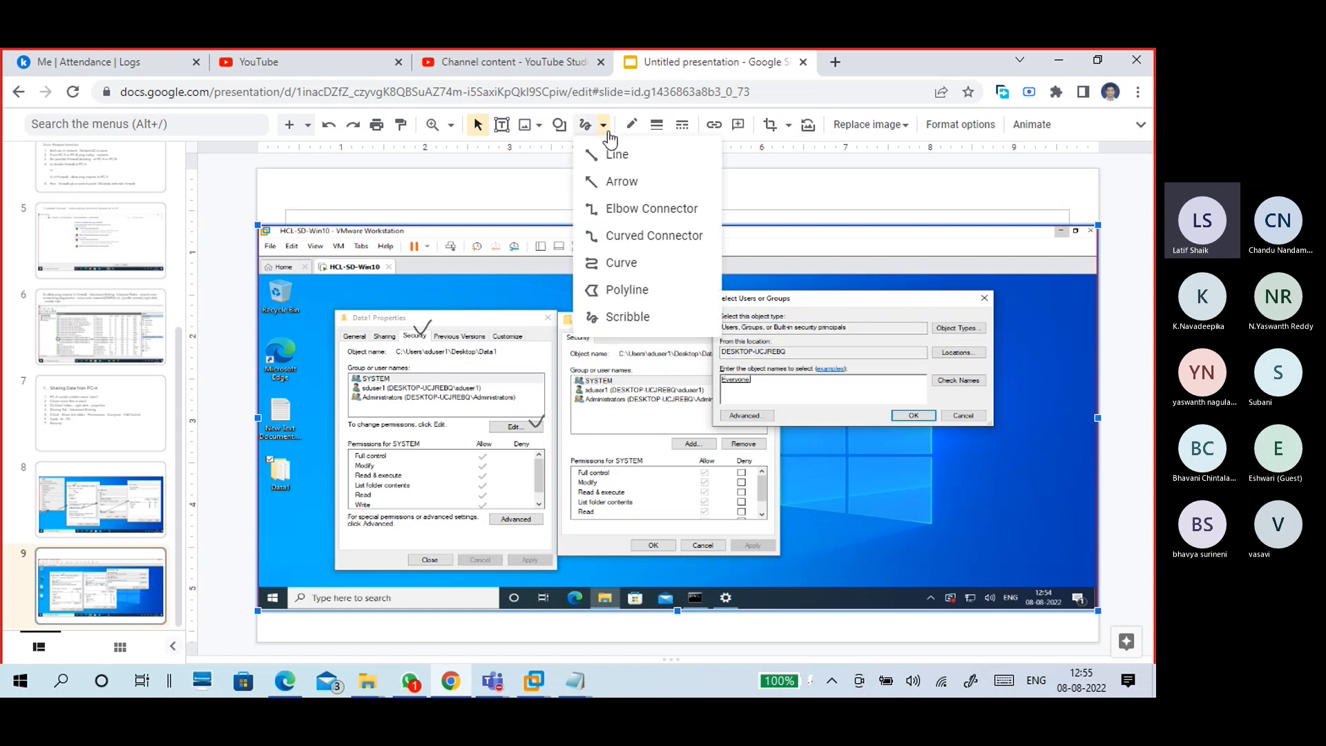
left_click(622, 154)
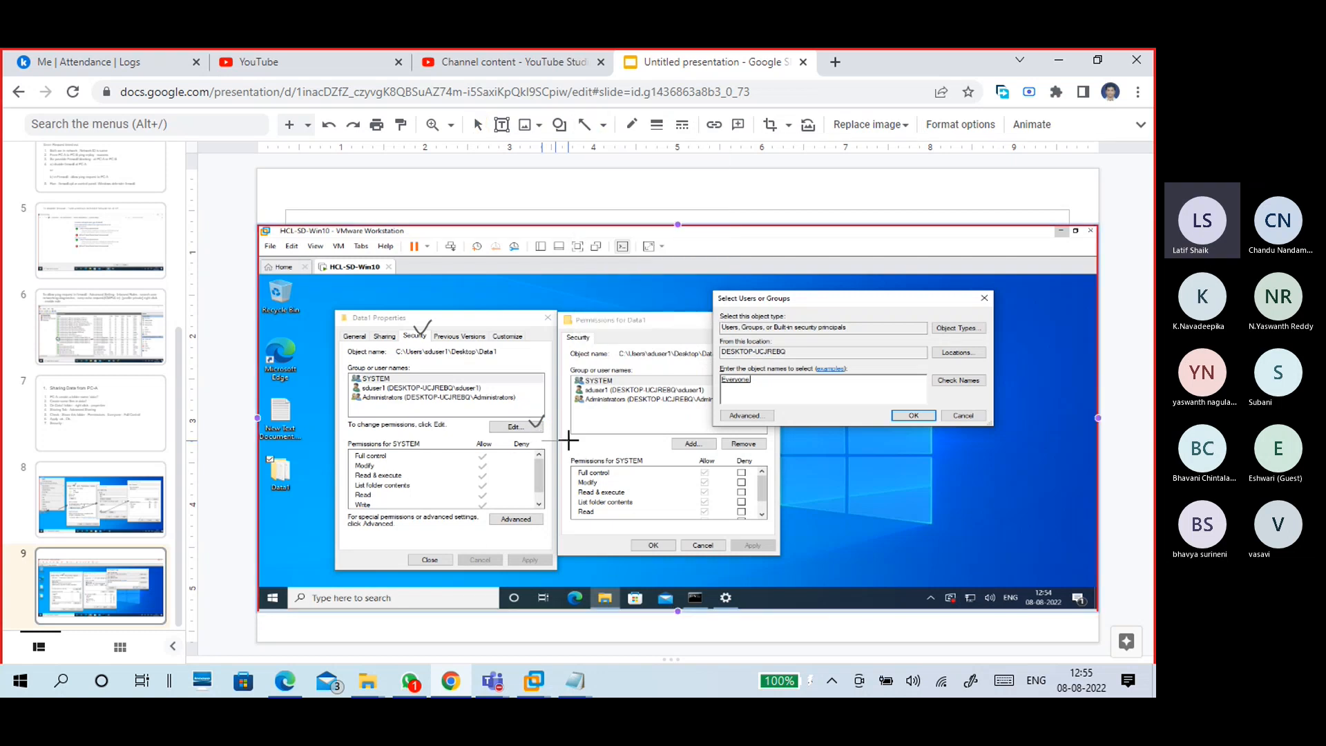
left_click_drag(573, 439, 542, 440)
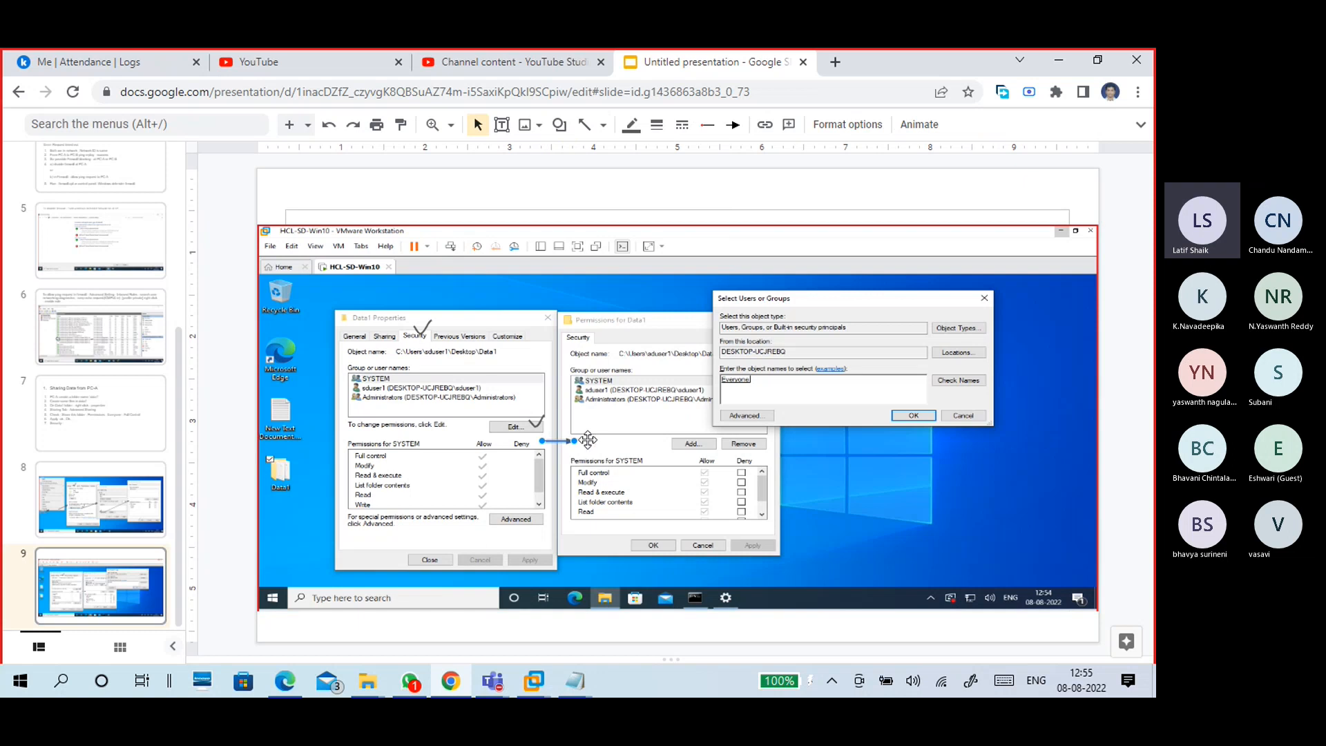
left_click(657, 125)
left_click(666, 178)
left_click_drag(575, 440, 591, 446)
left_click(605, 132)
left_click(618, 313)
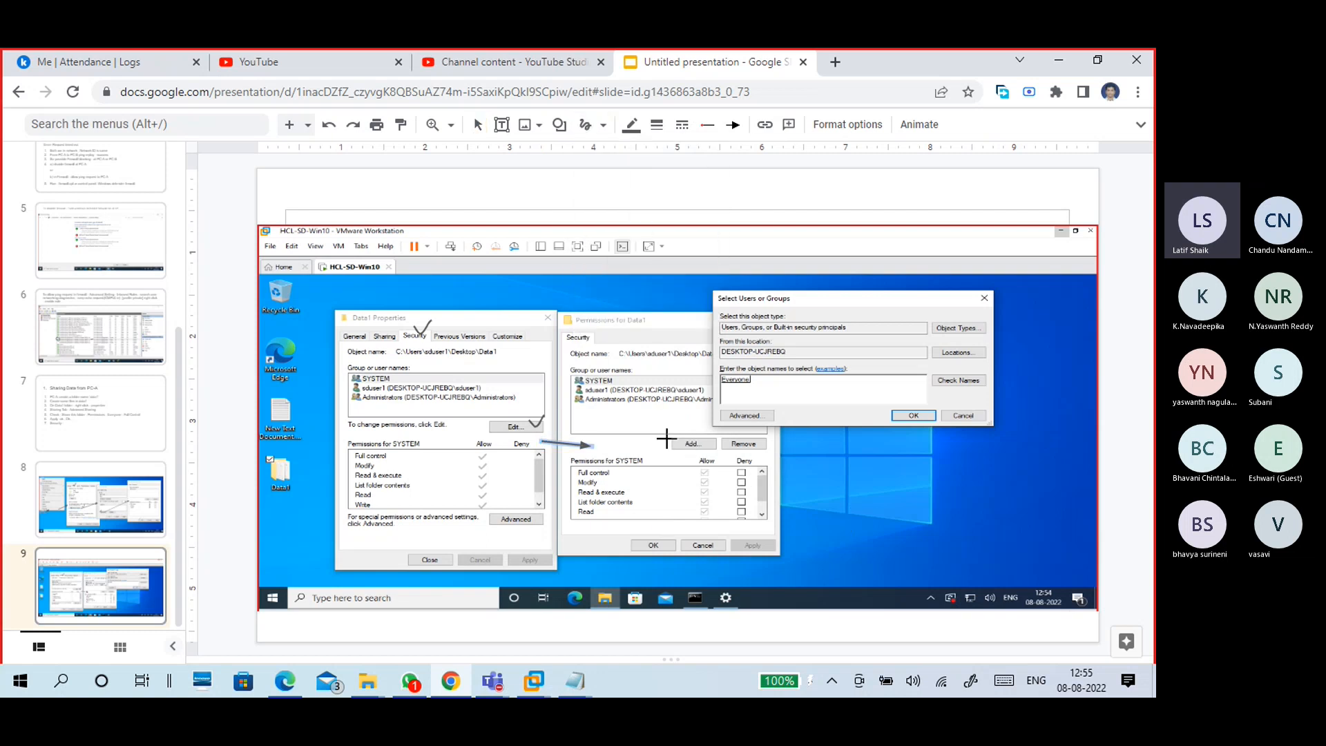
left_click_drag(666, 437, 681, 430)
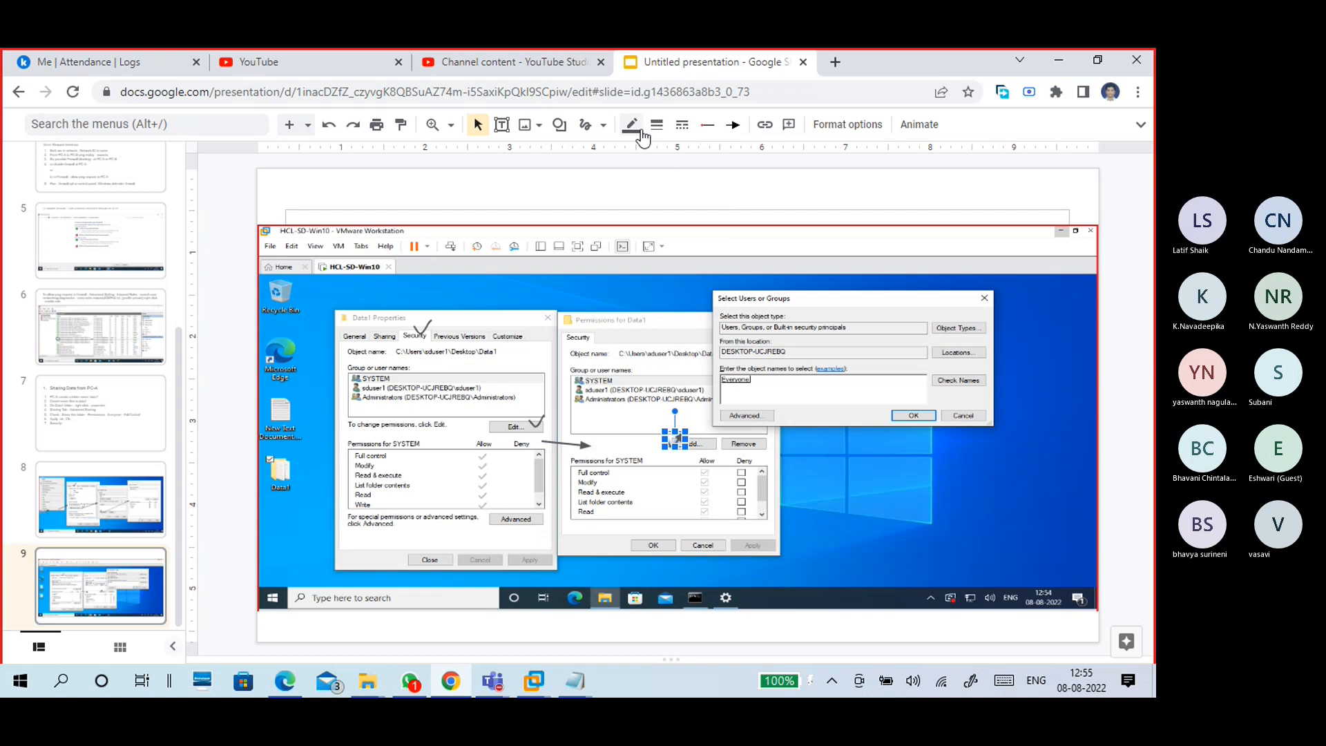
left_click(587, 126)
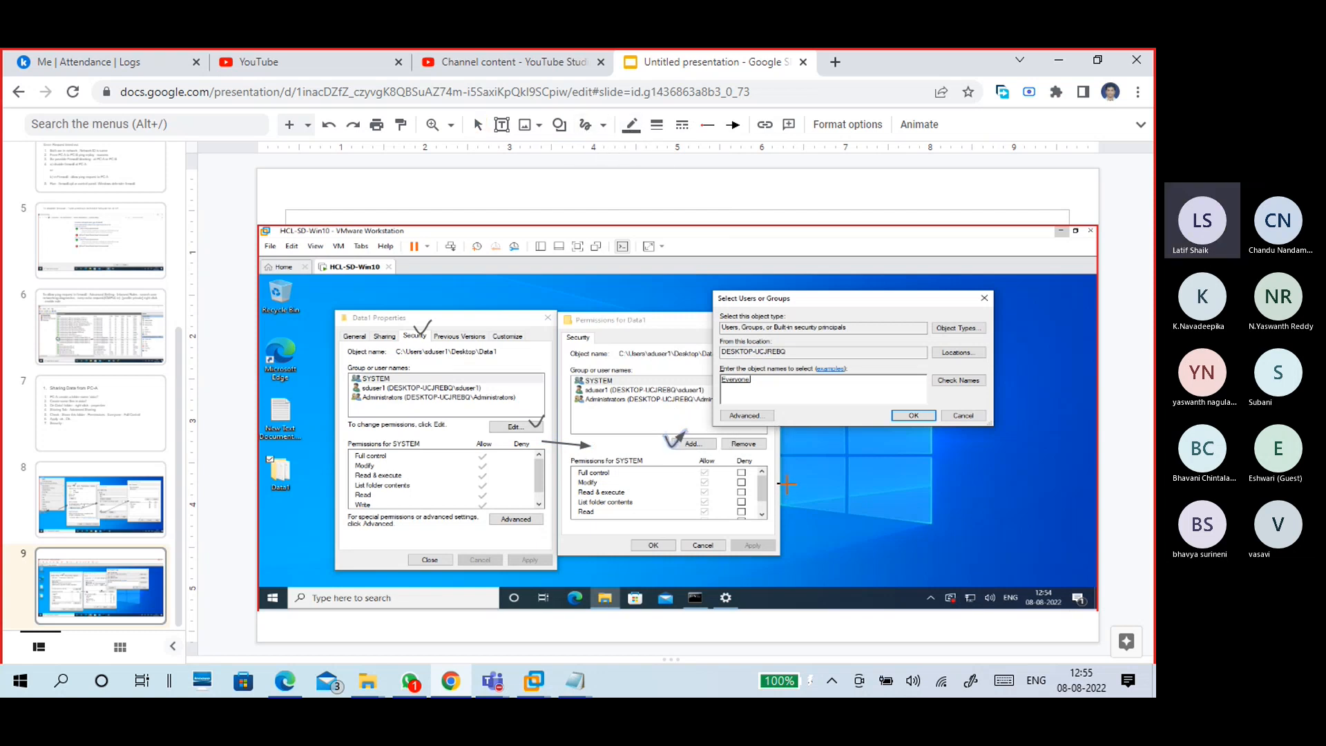
key("ctrl+z")
- Scribble a small check mark beside the Add button in the Permissions for Data1 dialog
left_click(587, 127)
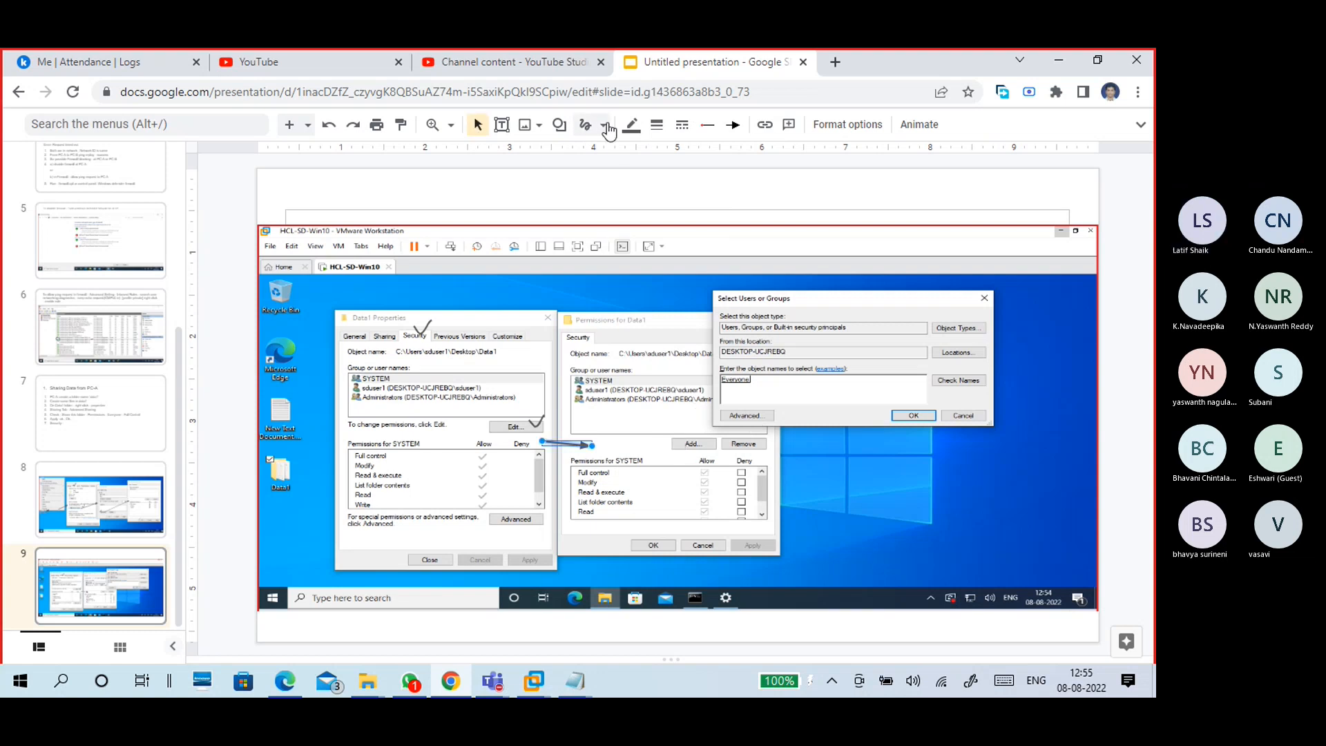
left_click(587, 127)
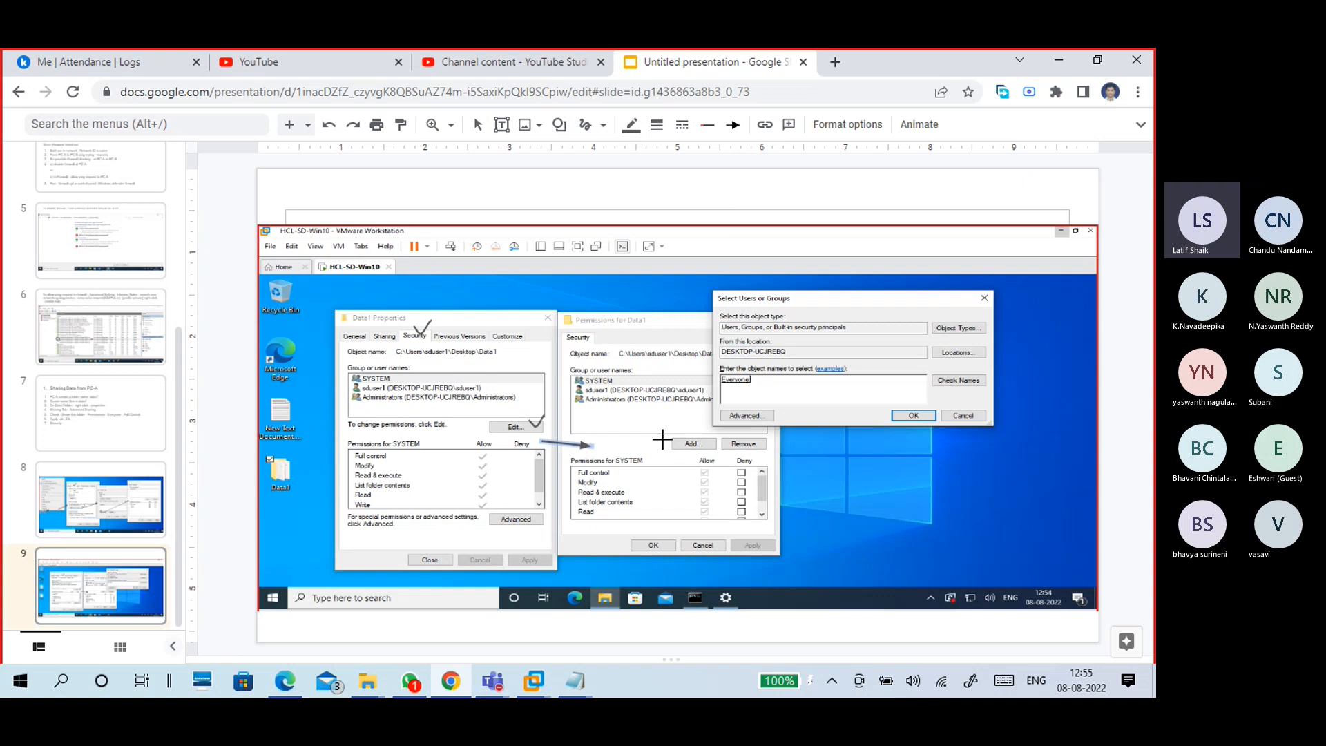
mouse_move(663, 439)
left_mouse_down()
mouse_move(682, 430)
mouse_move(676, 441)
left_mouse_up()
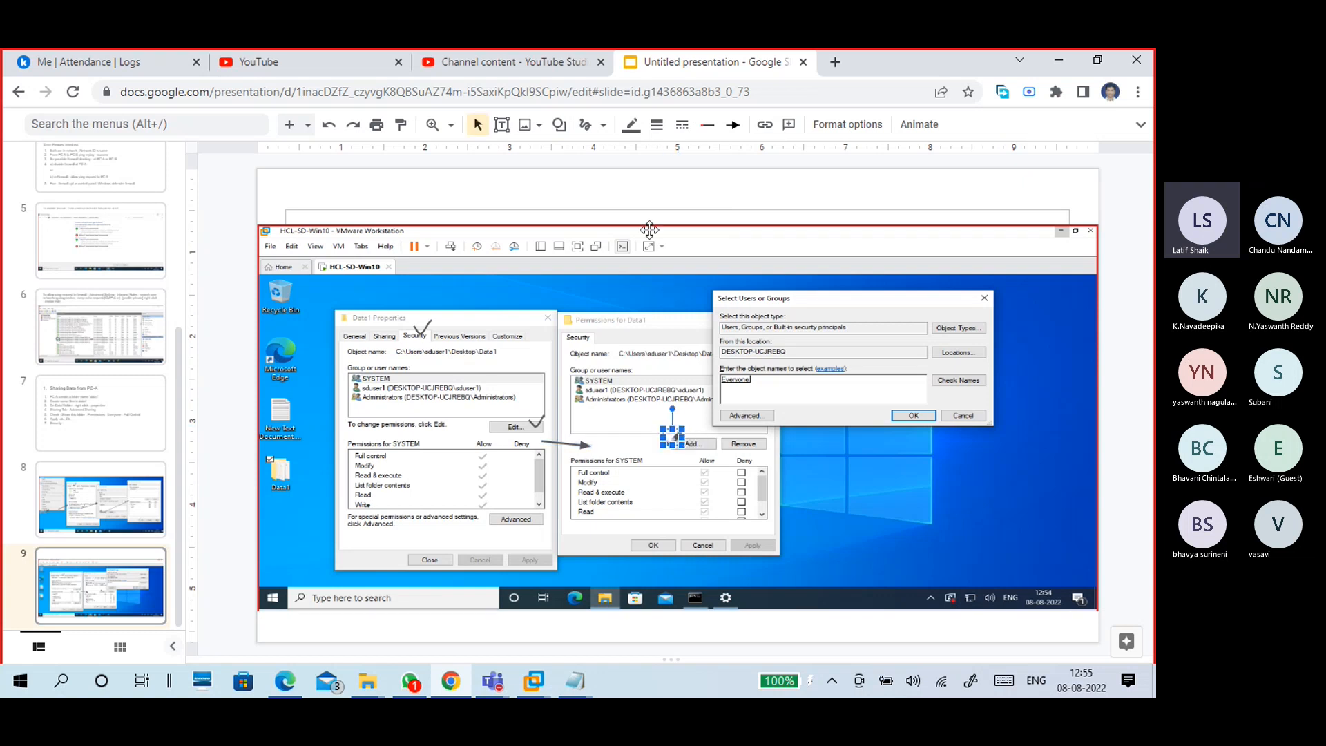
left_click(587, 130)
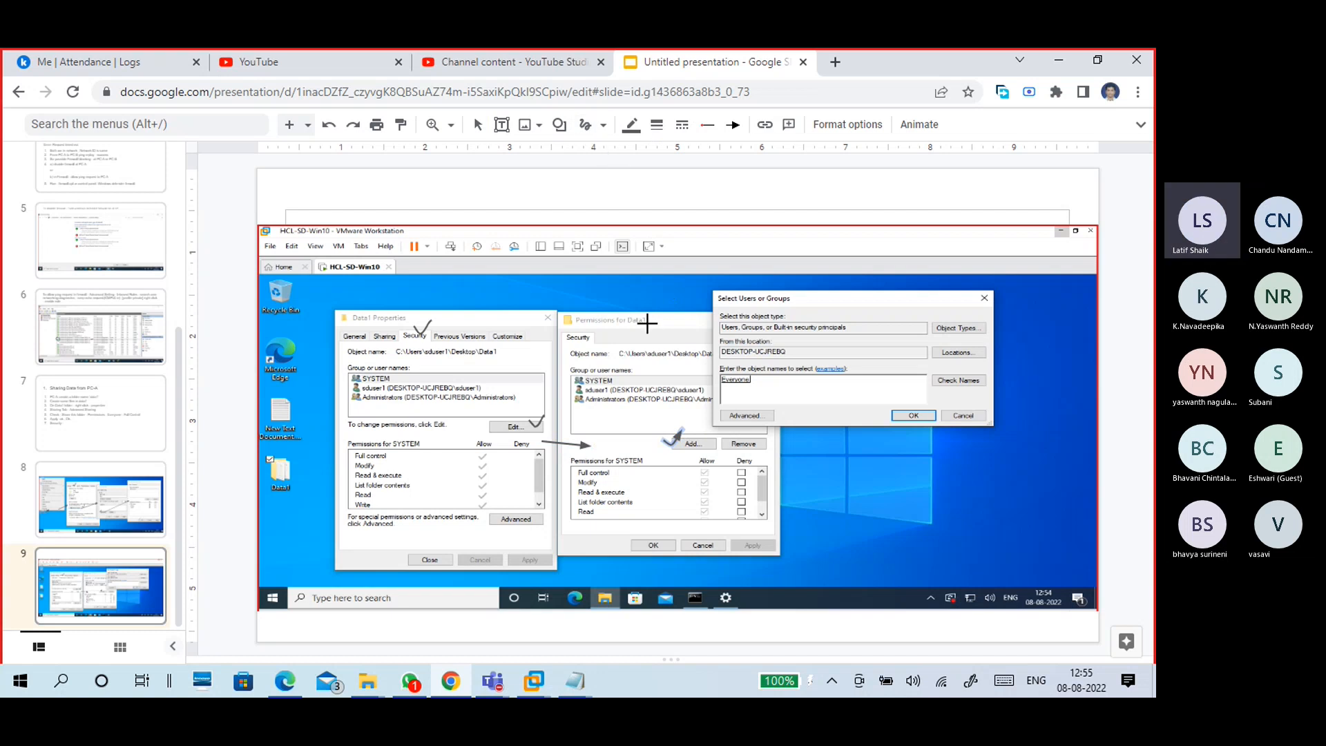
left_click(603, 125)
left_click(628, 317)
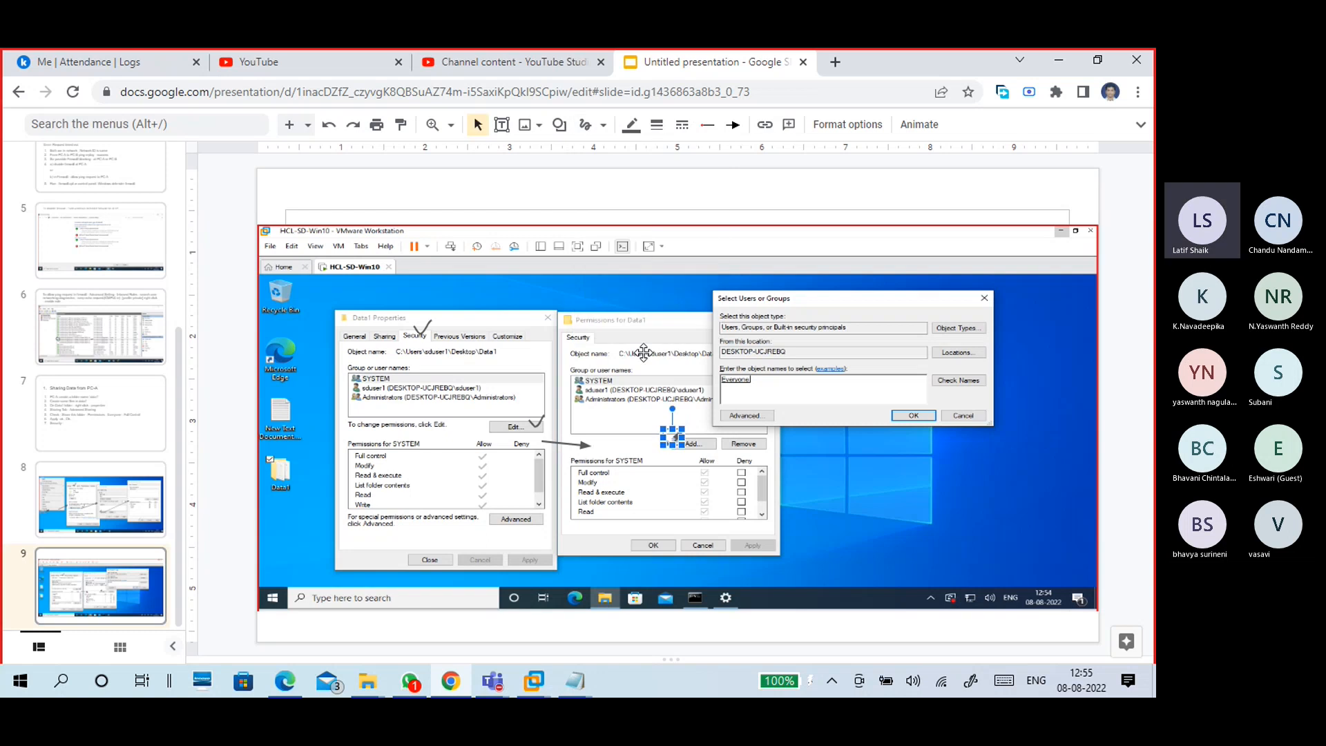
left_click(706, 457)
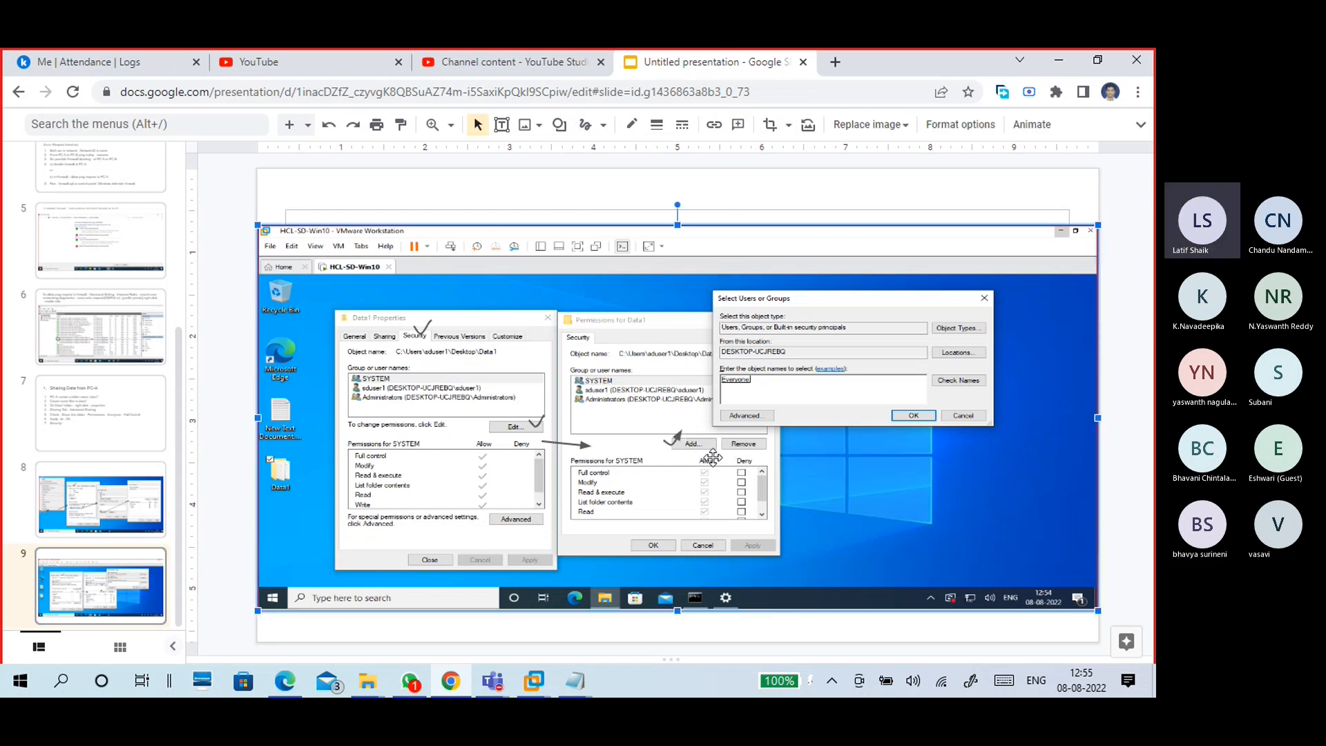
- Draw a 2px arrow from below the Add button of Permissions for Data1 to the Select Users or Groups dialog
mouse_move(703, 454)
left_mouse_down()
mouse_move(730, 426)
mouse_move(698, 451)
left_mouse_up()
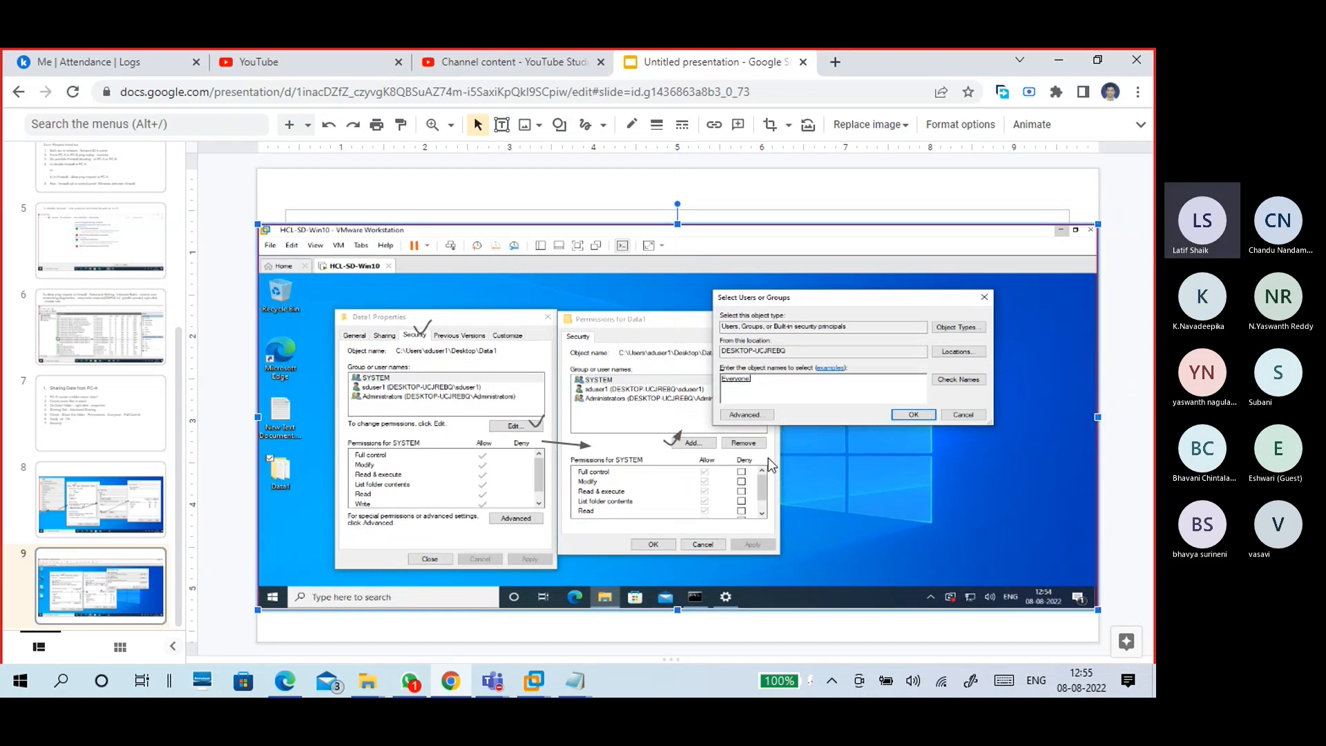
mouse_move(772, 455)
left_mouse_down()
mouse_move(785, 429)
mouse_move(779, 459)
left_mouse_up()
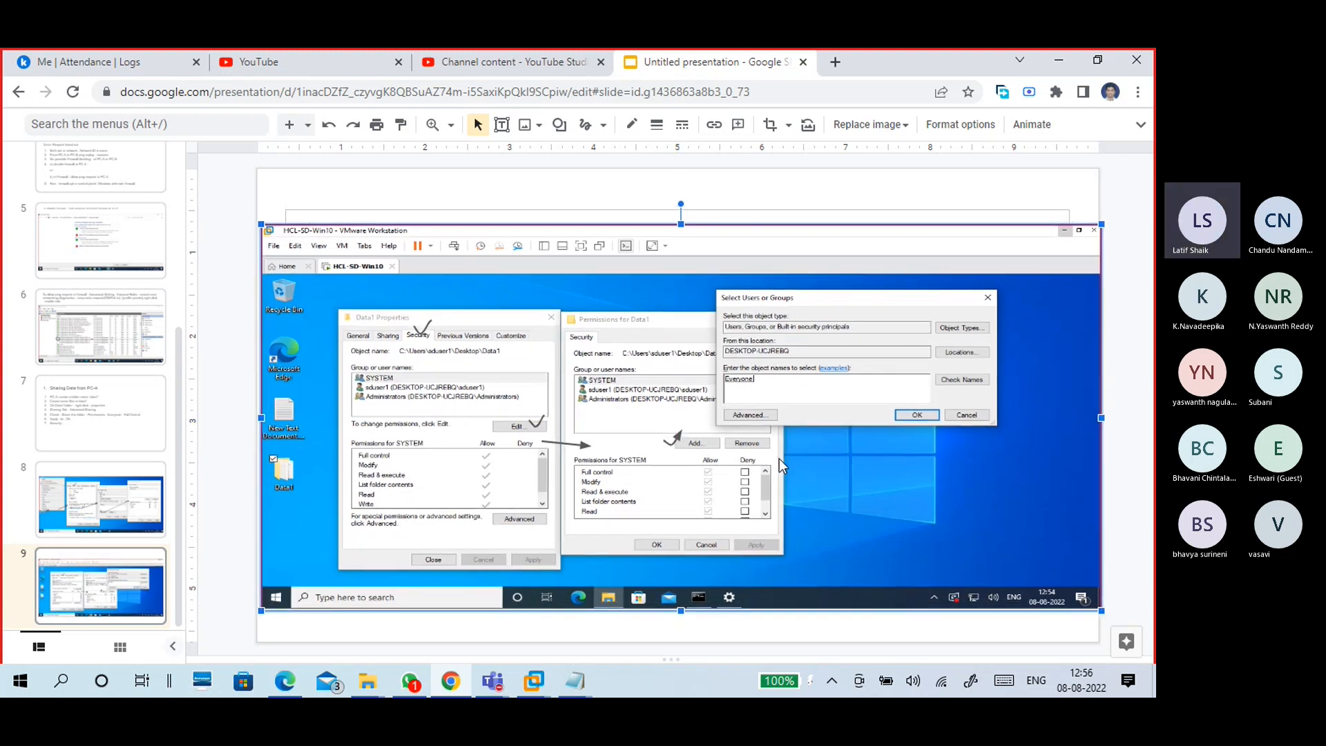
left_click(603, 126)
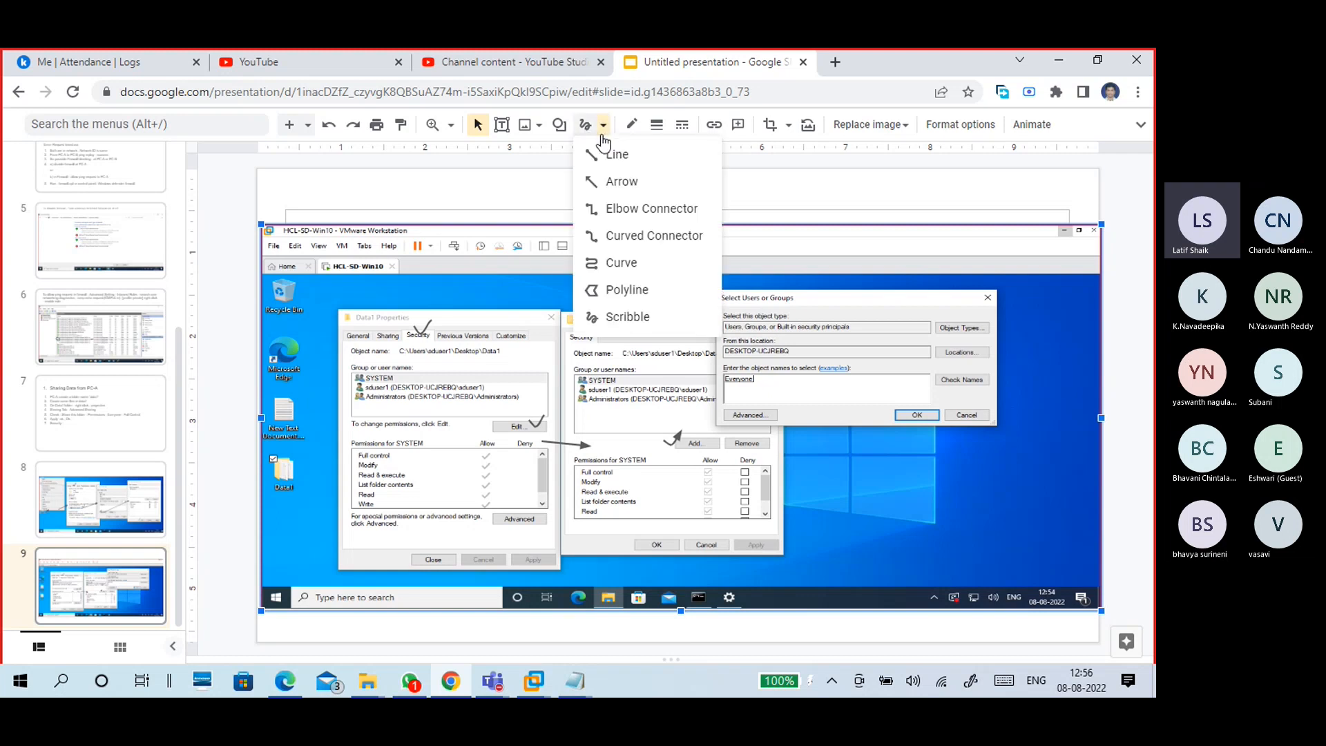
left_click(620, 183)
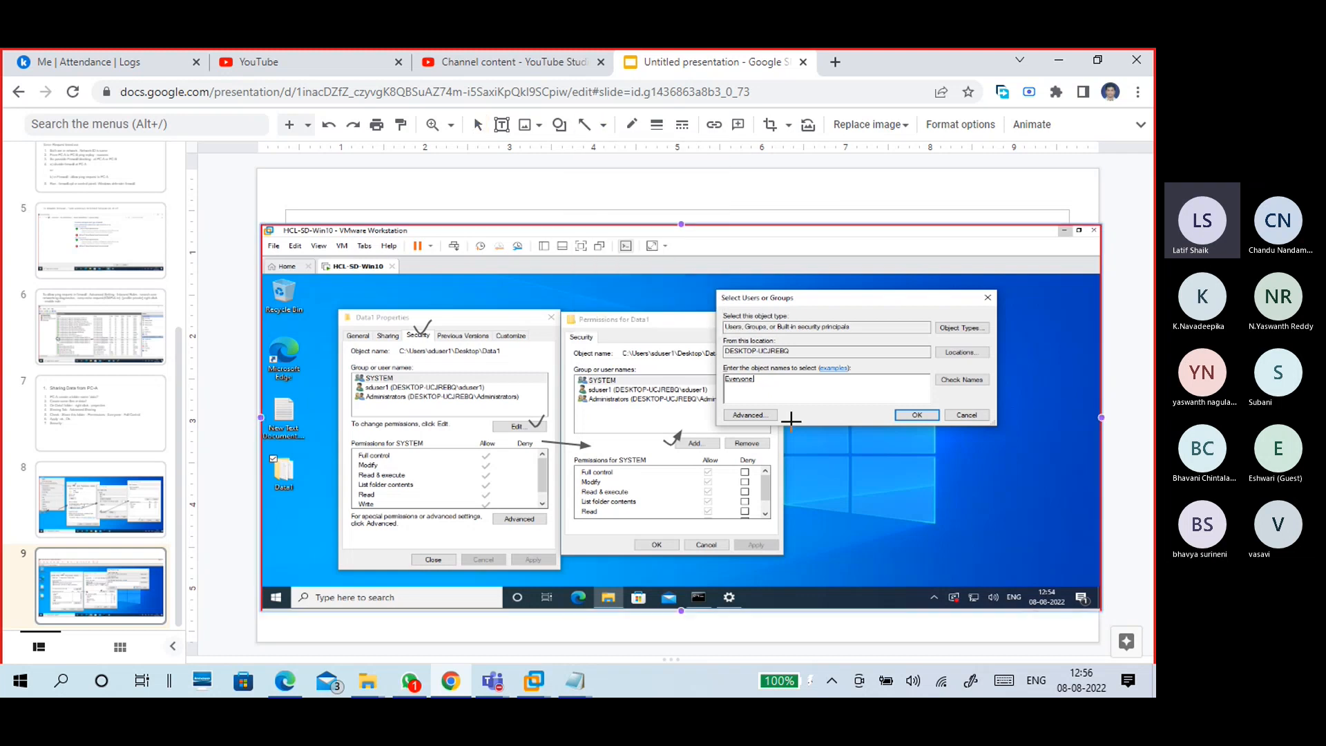
left_click_drag(724, 458, 786, 421)
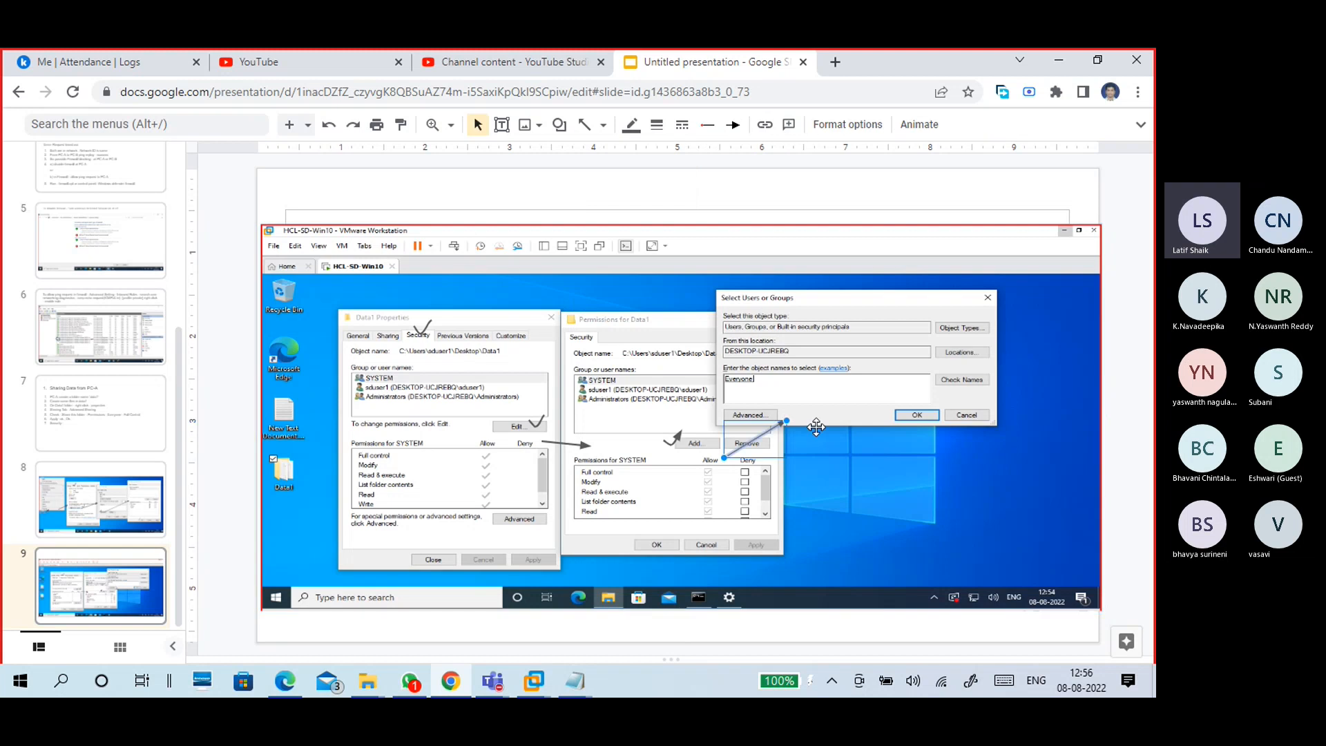
left_click(656, 125)
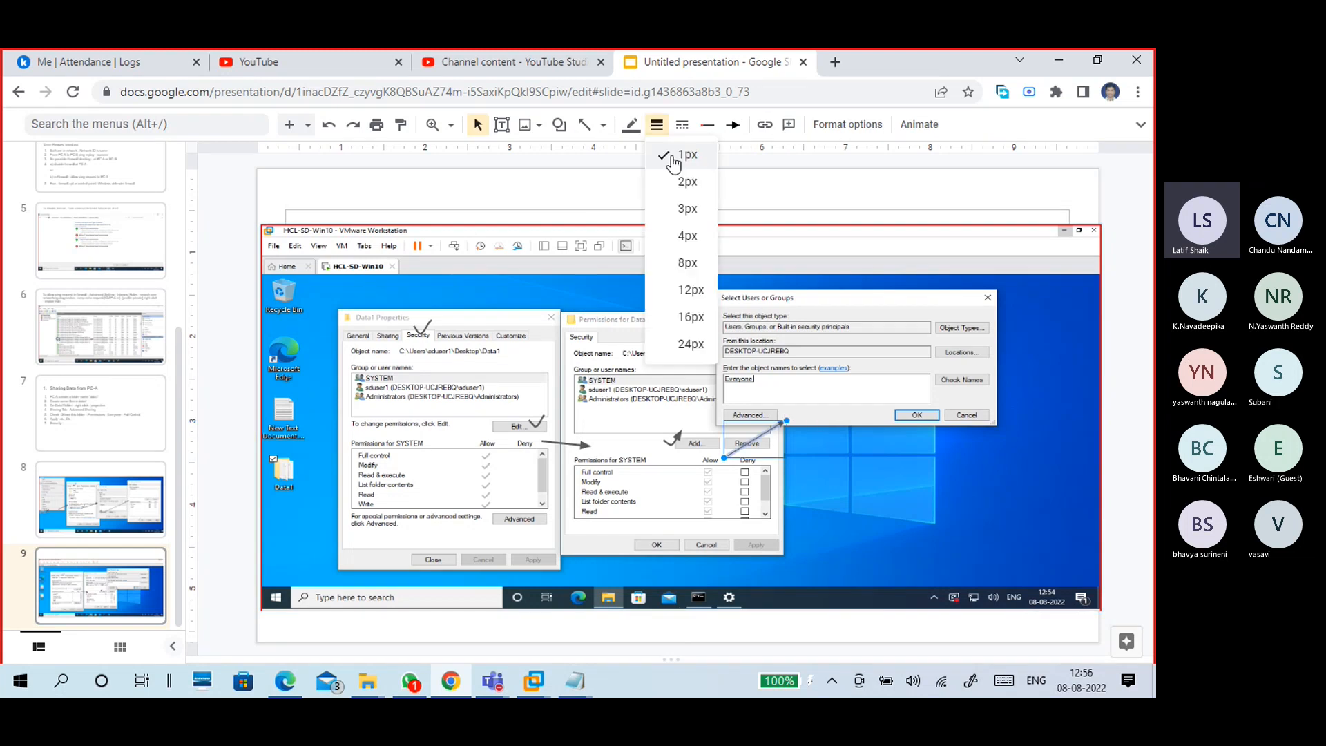
left_click(686, 192)
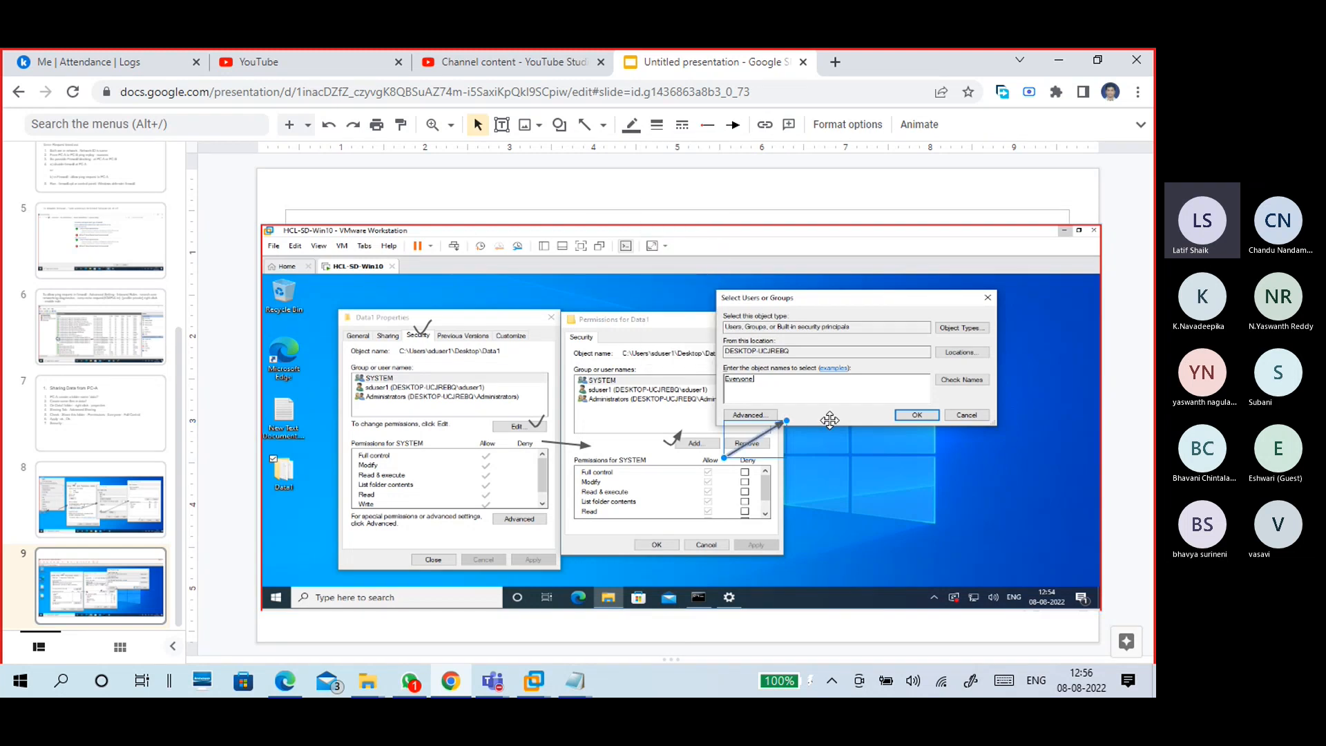
left_click(1105, 311)
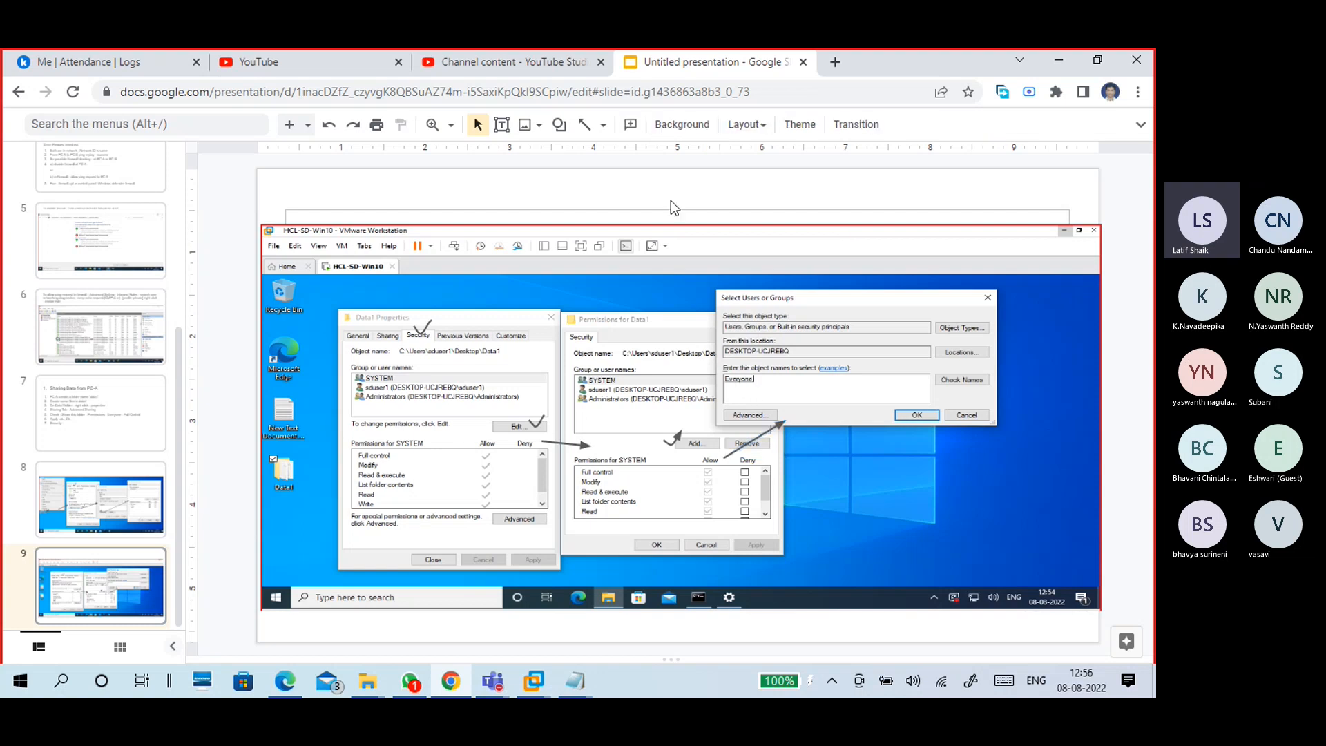
- Scribble a circle around the Everyone entry in the Select Users or Groups dialog
left_click(603, 125)
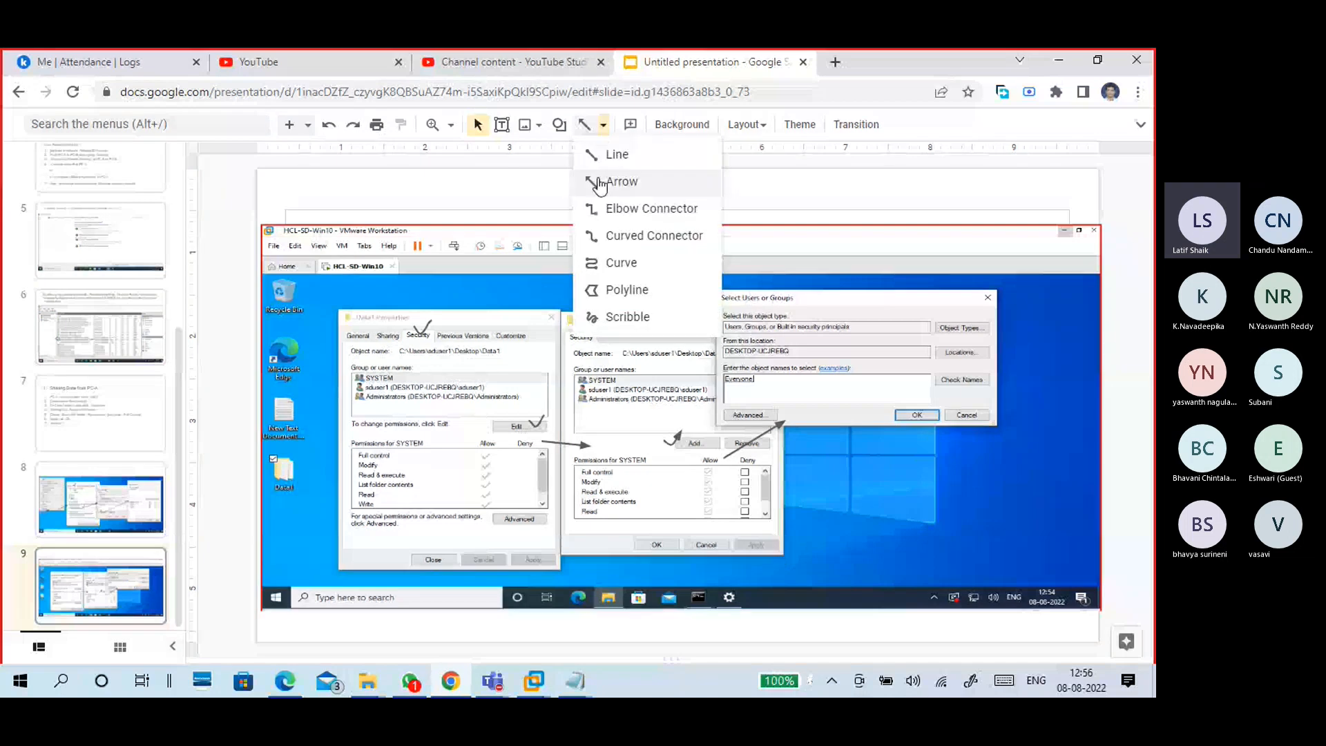
left_click(625, 316)
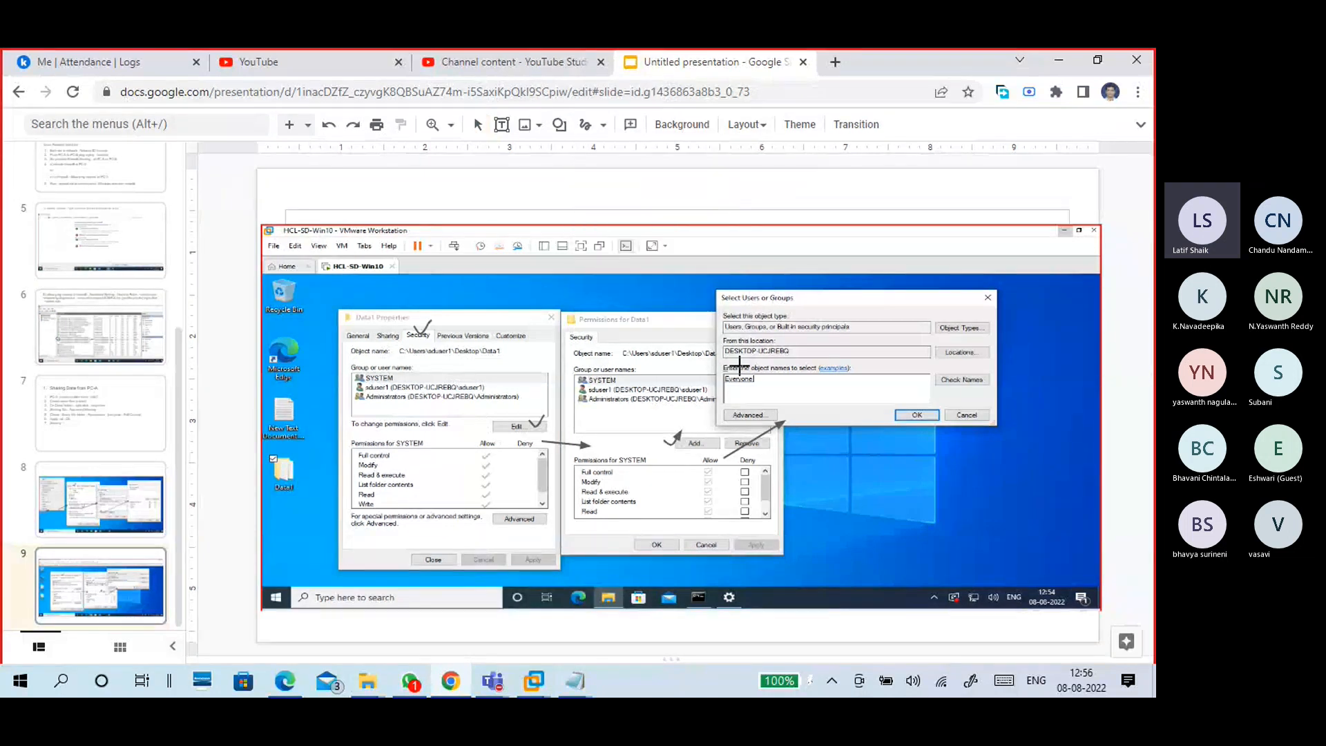
mouse_move(754, 371)
left_mouse_down()
mouse_move(722, 385)
mouse_move(748, 395)
mouse_move(754, 371)
left_mouse_up()
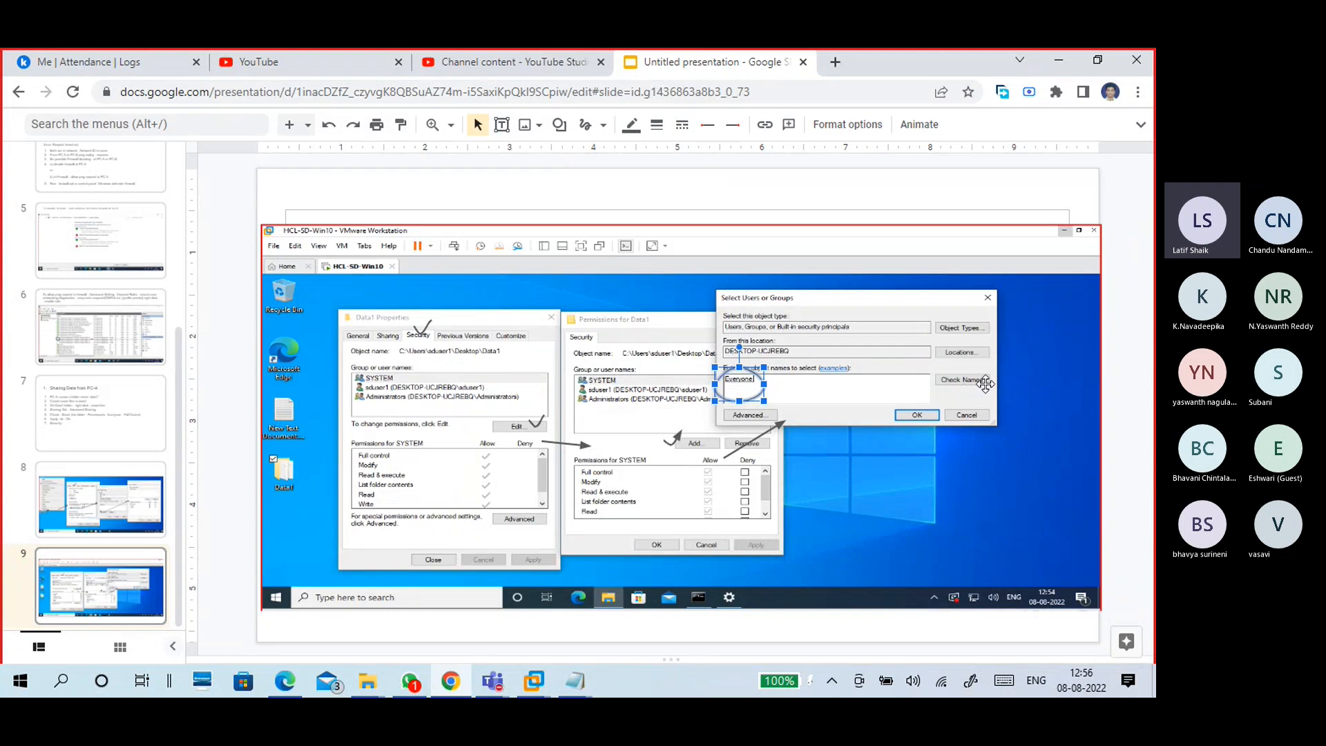
left_click(1116, 350)
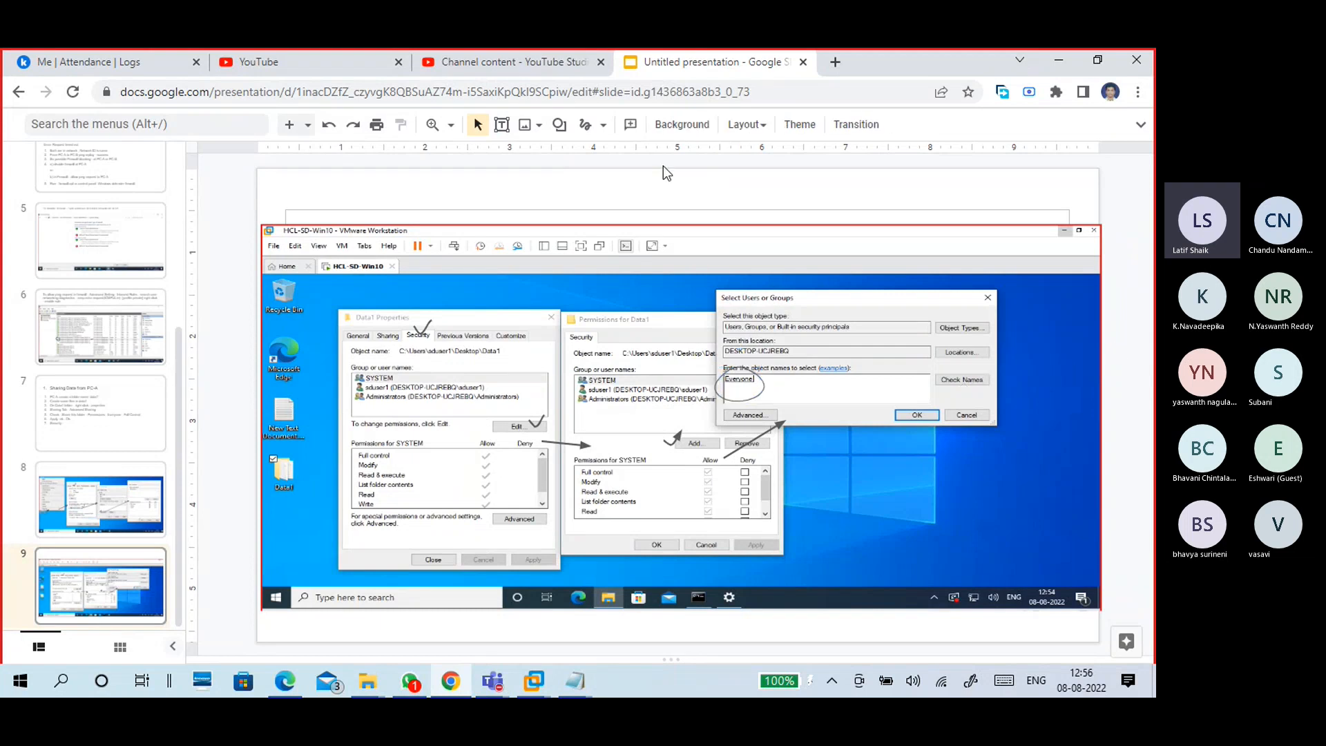
- Scribble a check mark with a 2px line weight over the Check Names button in the Select Users or Groups dialog
left_click(589, 125)
left_click_drag(970, 375, 992, 373)
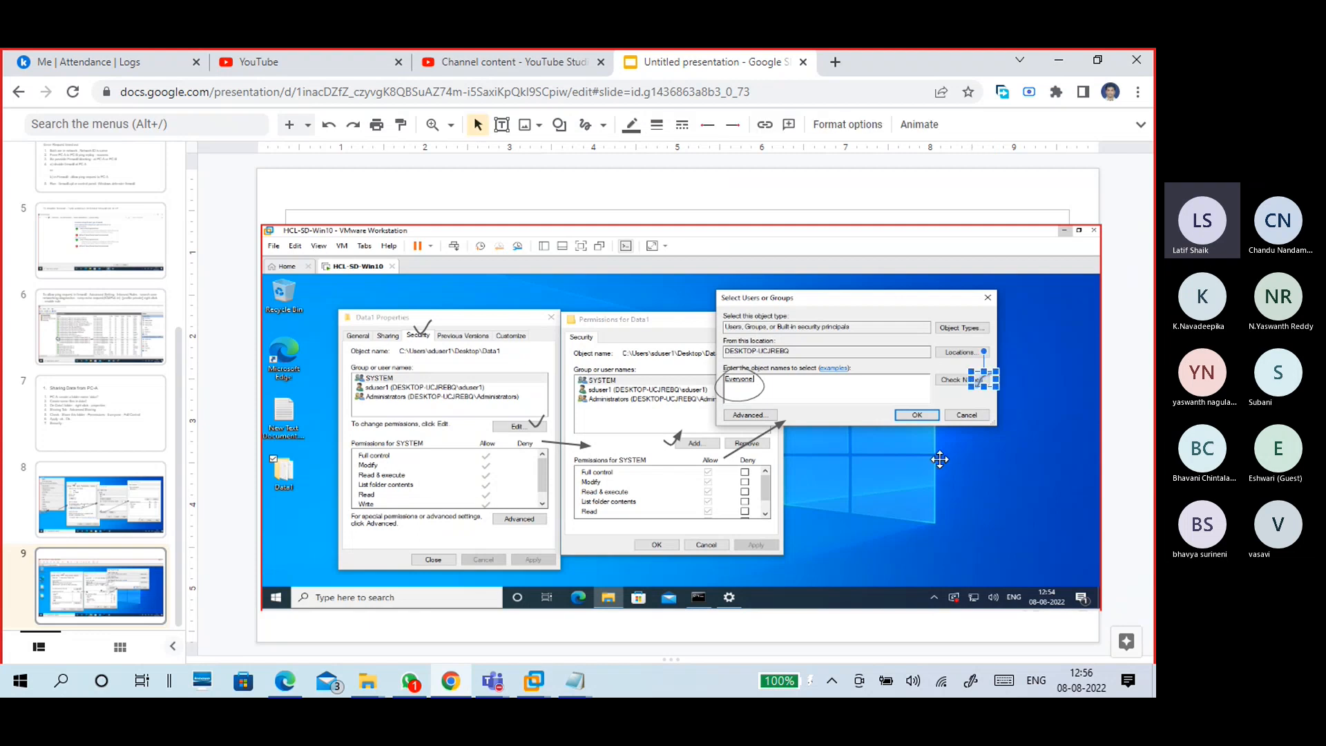
left_click(657, 126)
left_click(663, 178)
left_click(1126, 376)
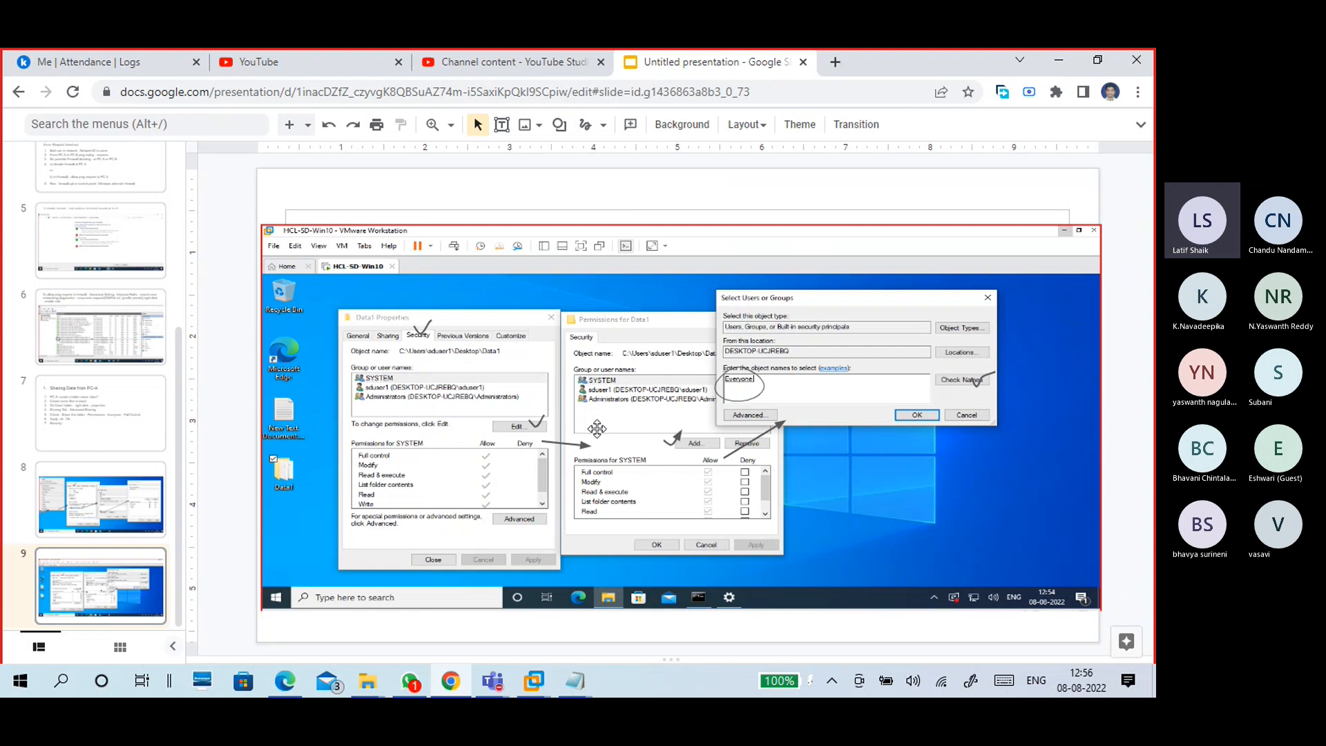
- Switch to the HCL-SD-Win10 virtual machine, add the Everyone group to the Data1 permissions and allow it Full control
mouse_move(561, 684)
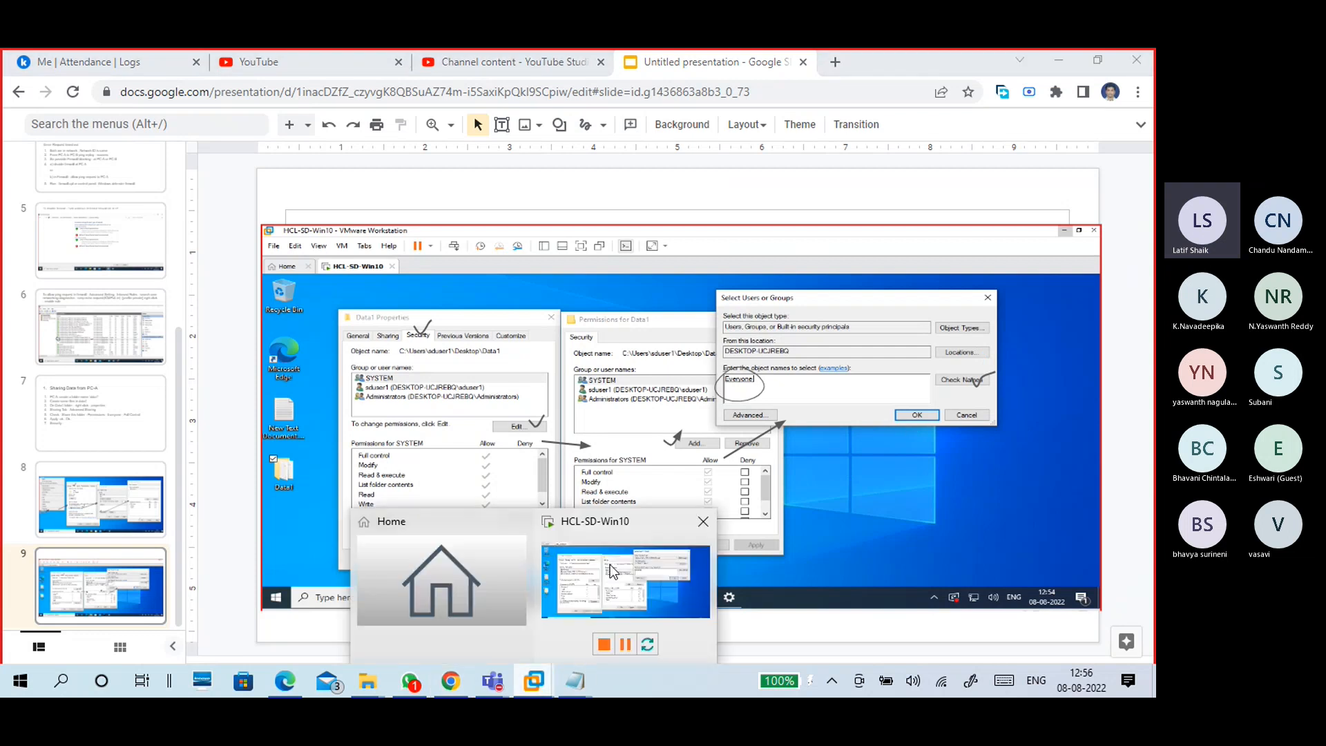
left_click(636, 583)
left_click(902, 346)
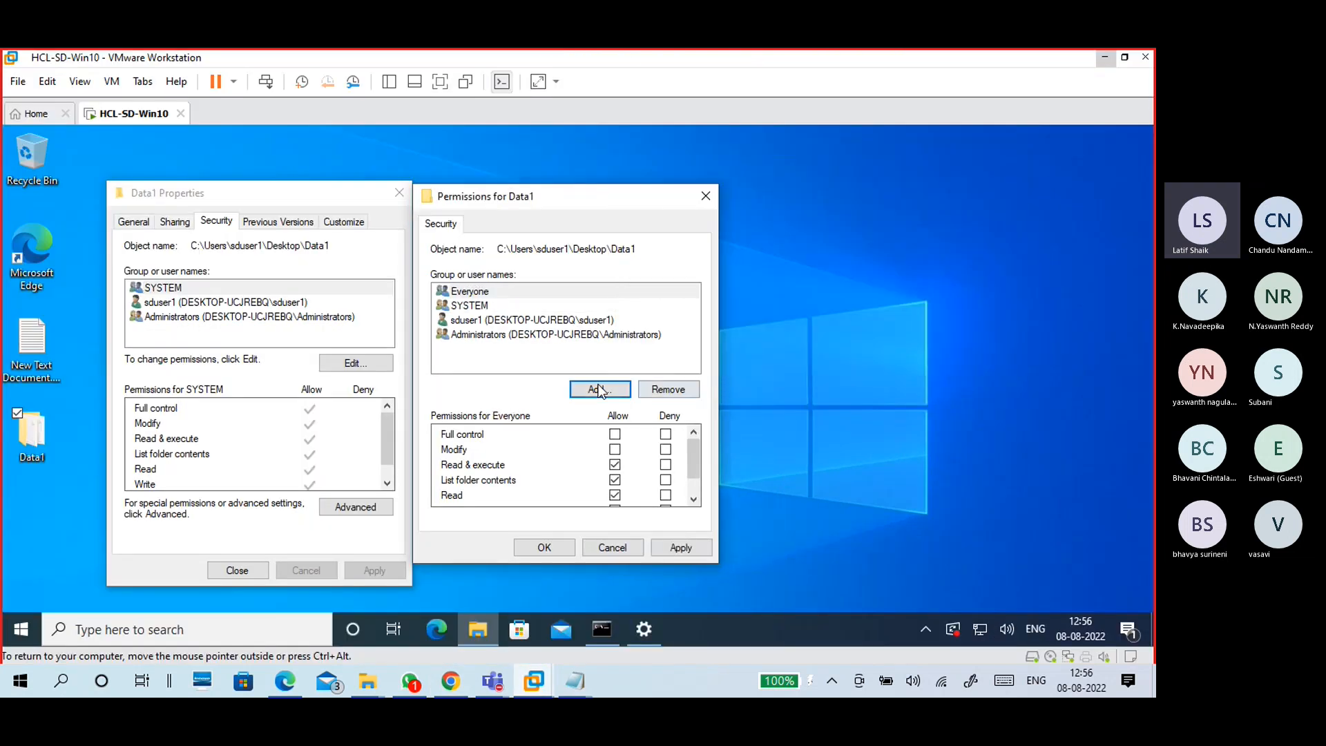
left_click(473, 298)
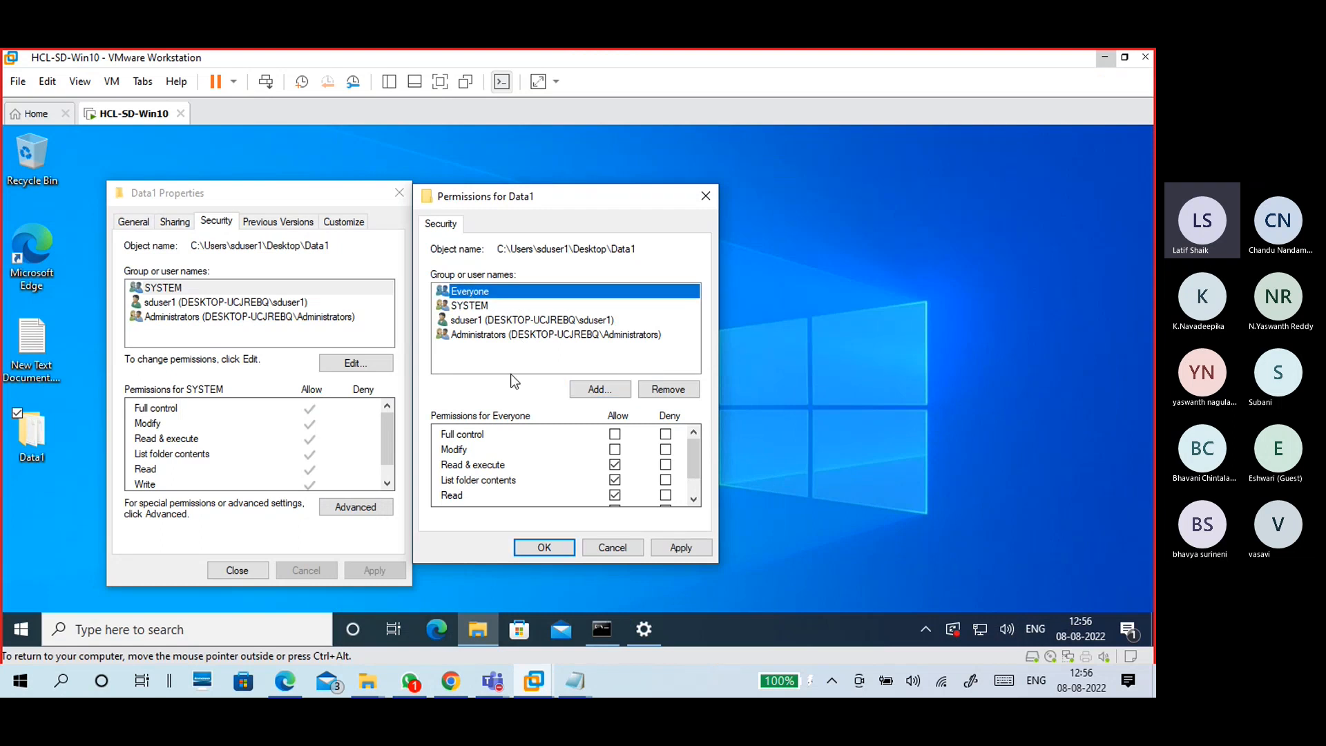
left_click(615, 436)
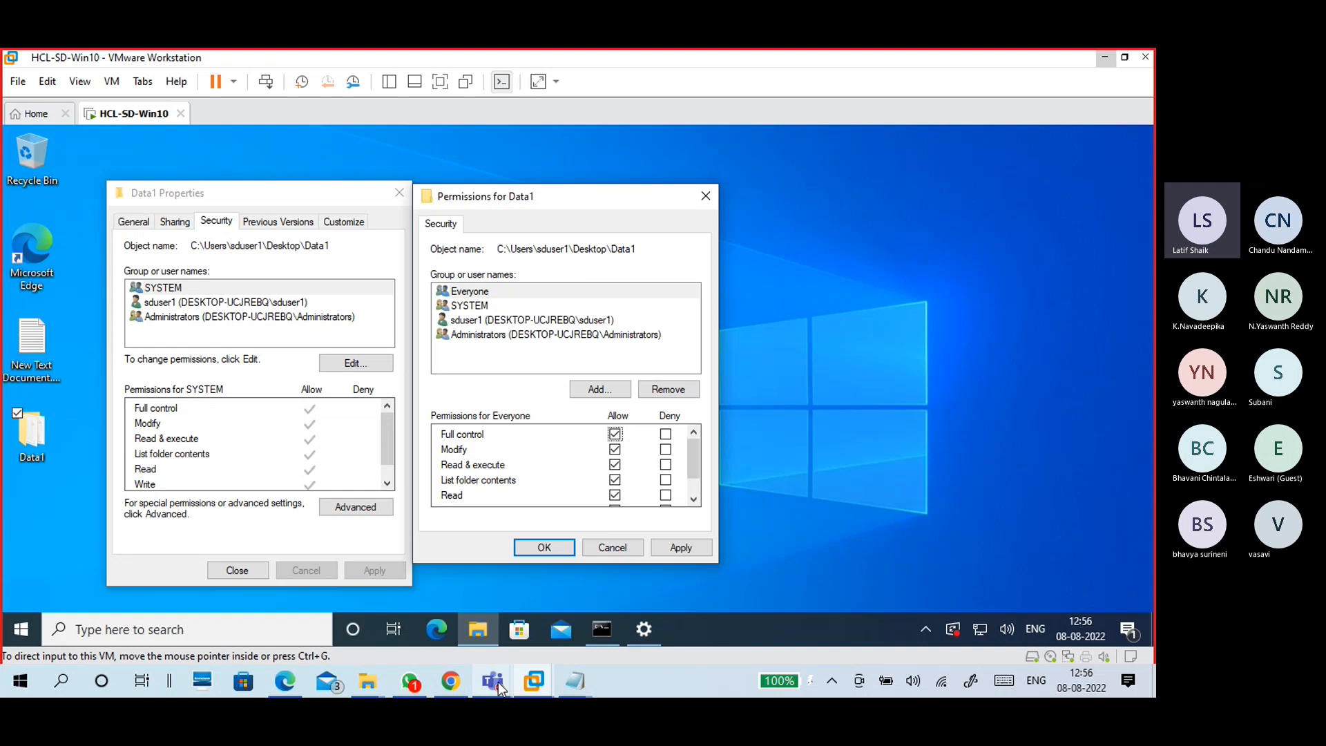
- Return to the presentation in Chrome, add a new slide after slide 9 and paste the permissions screenshot onto it
left_click(451, 681)
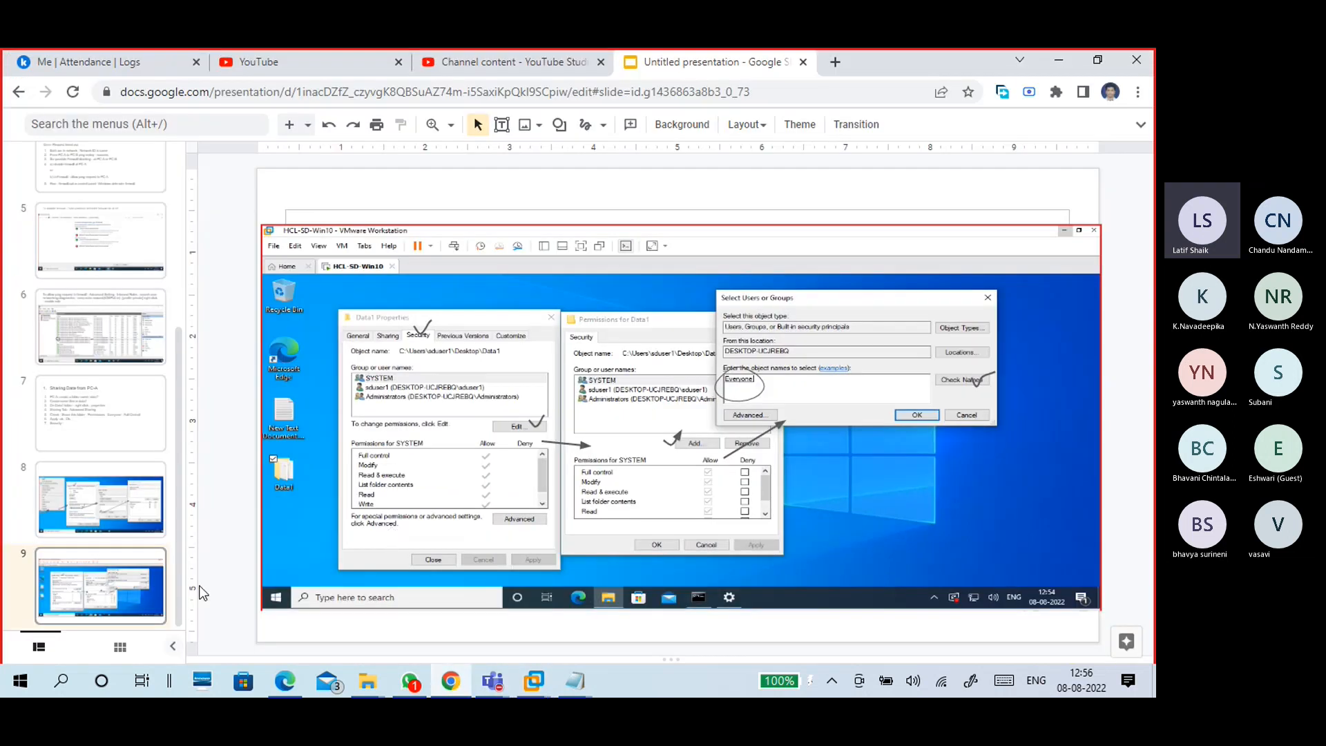
left_click(168, 628)
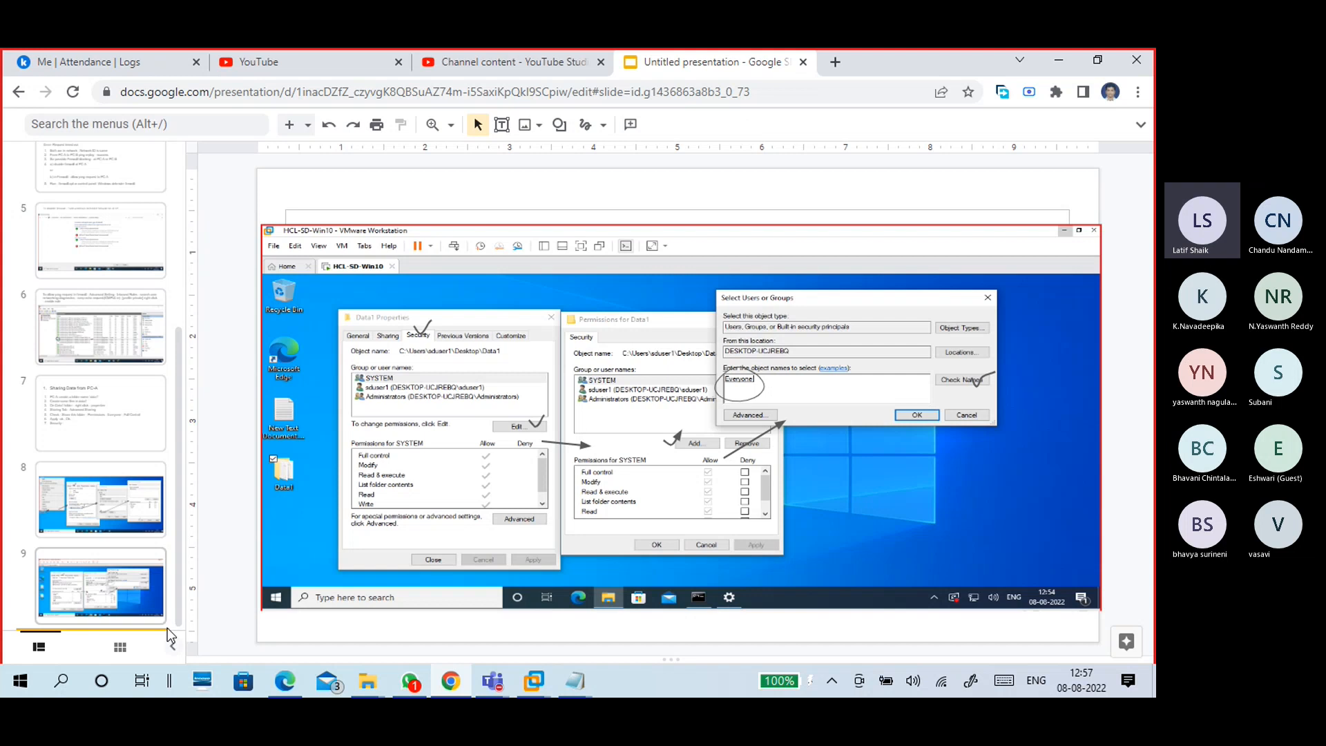
right_click(167, 628)
left_click(221, 372)
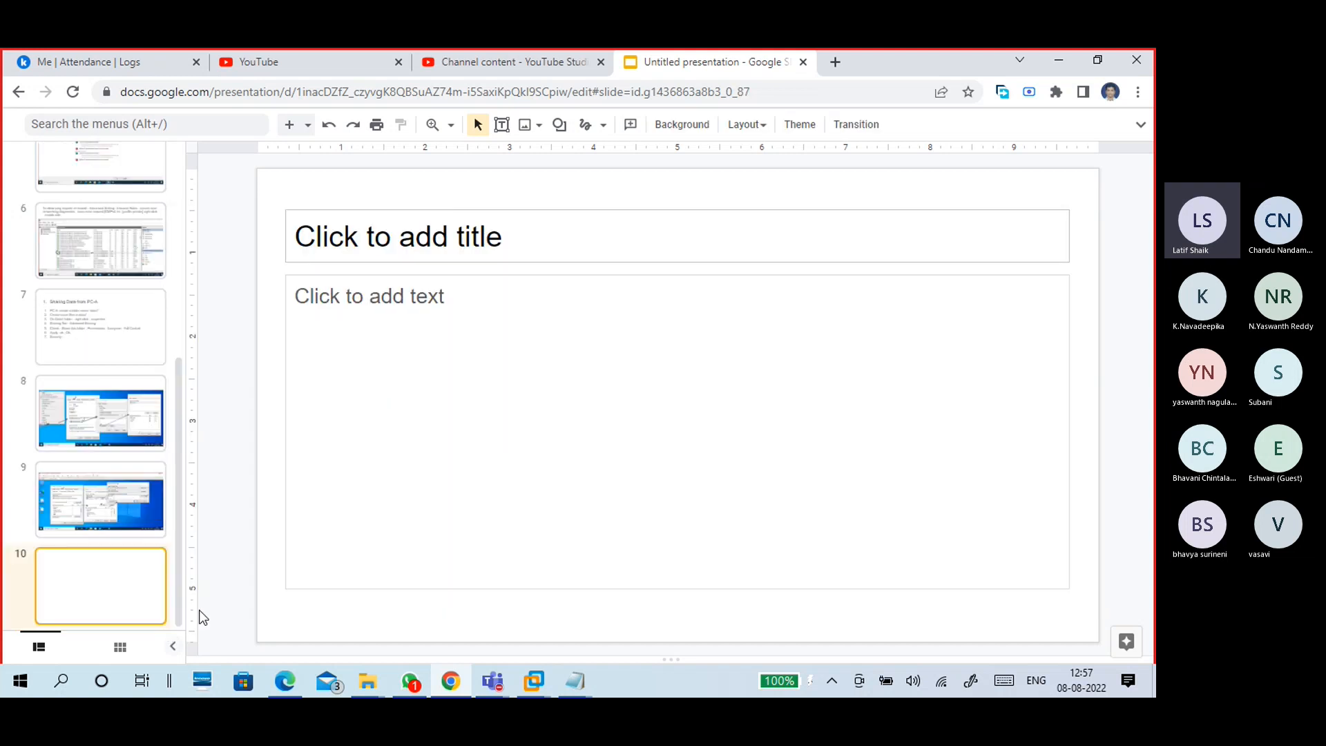
left_click(276, 407)
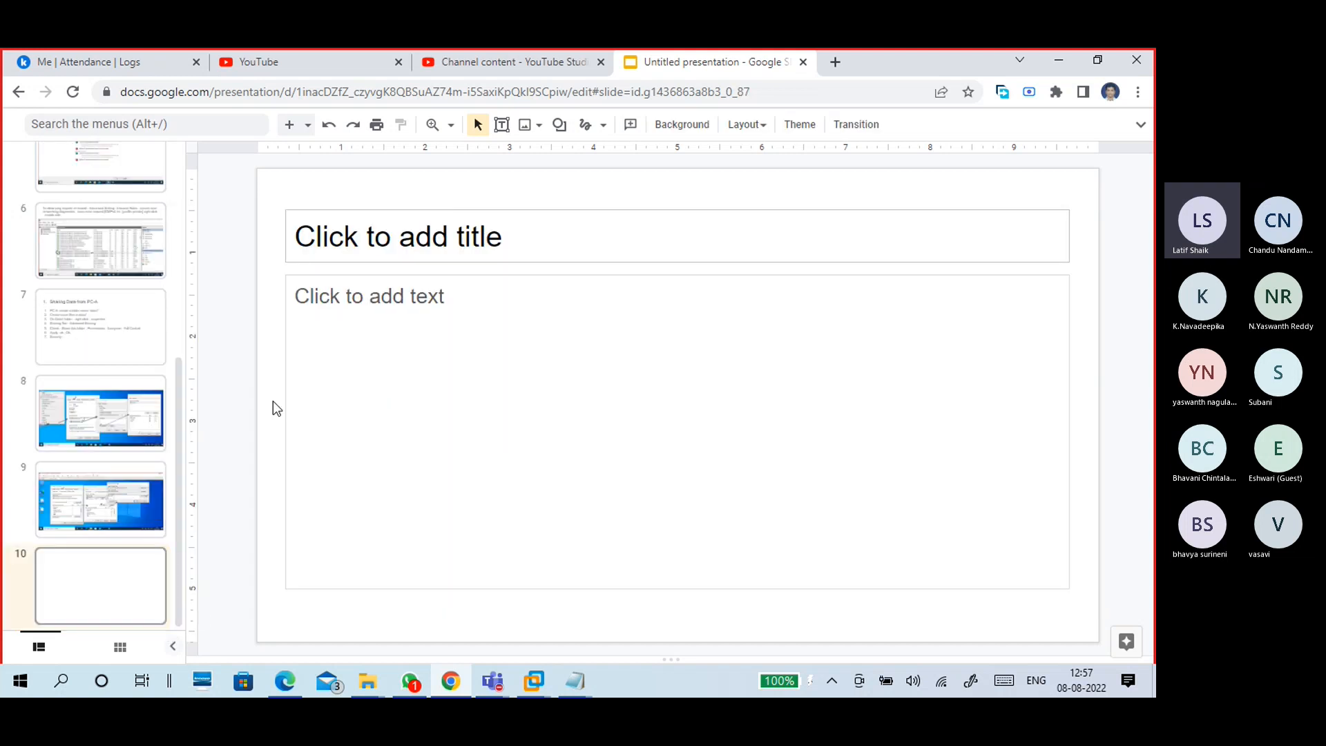
key("ctrl+v")
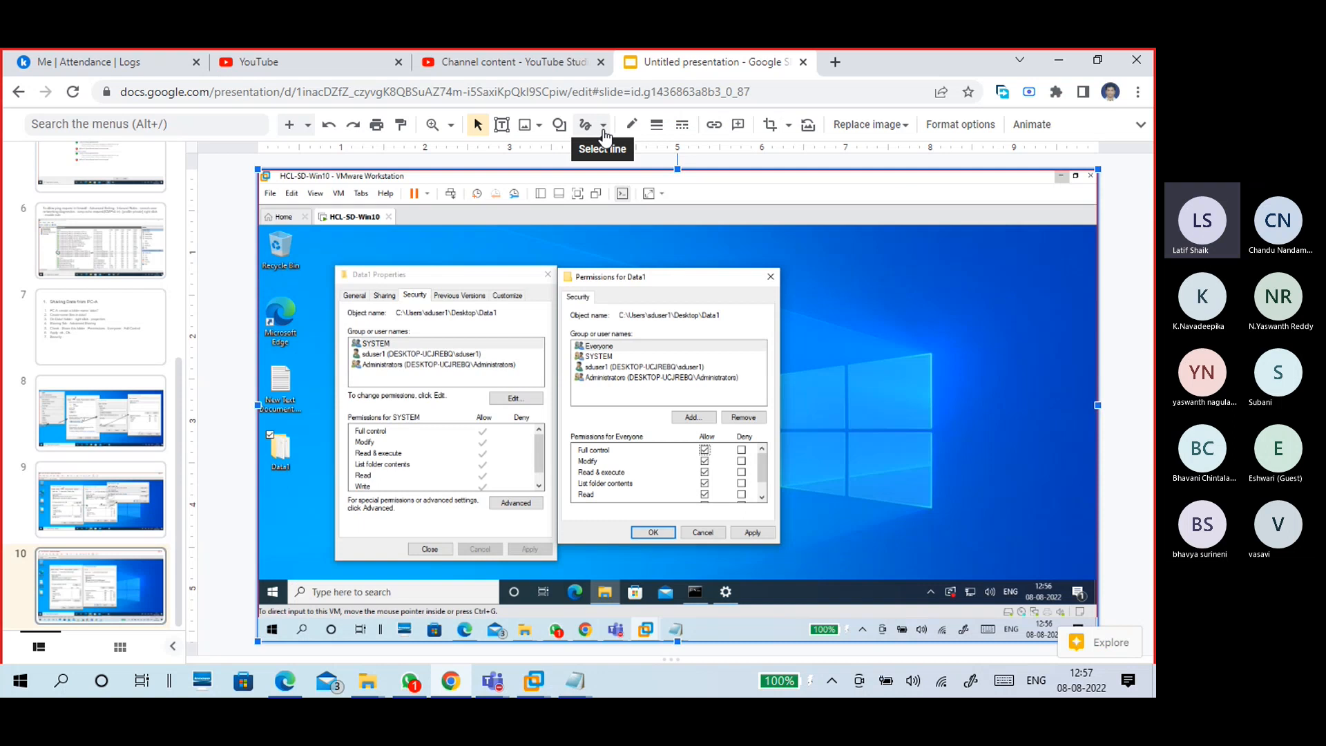
- Crop the pasted screenshot to the virtual machine's desktop, removing the VMware toolbar above and the host taskbar below
left_click(770, 124)
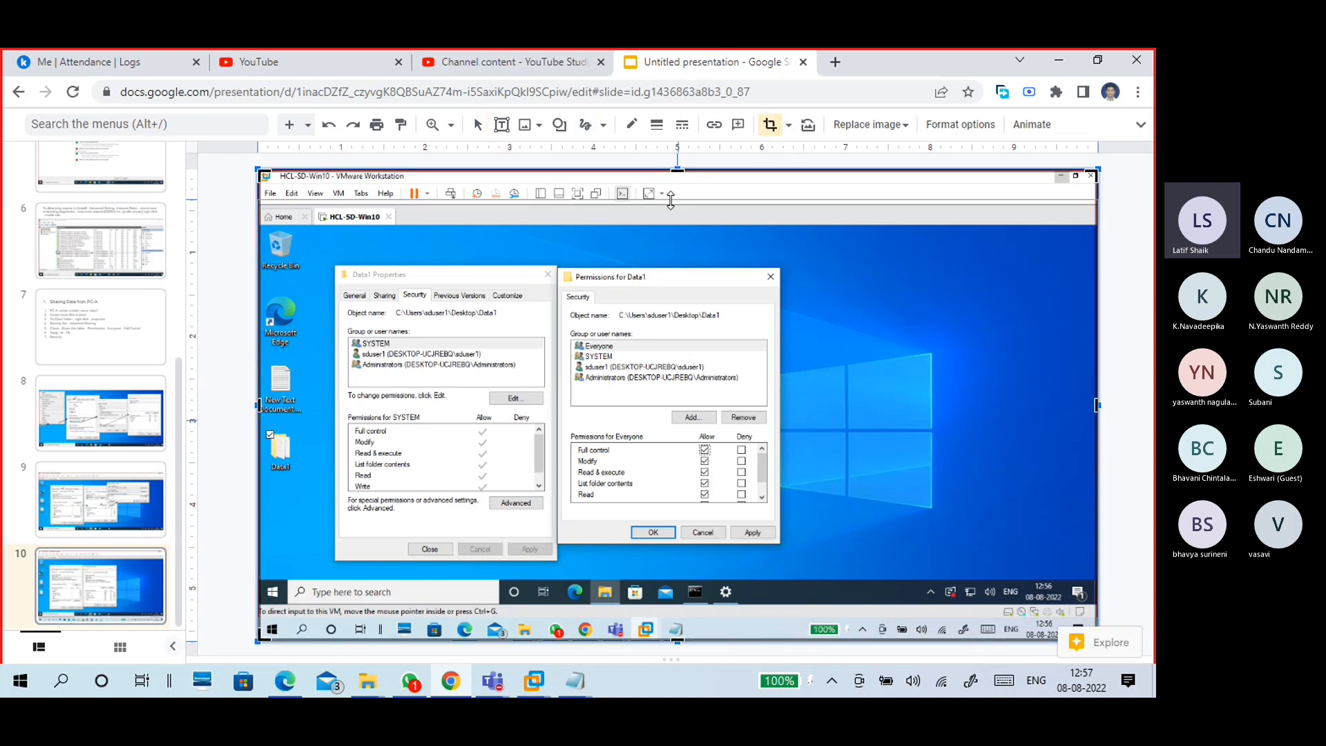
left_click_drag(667, 221, 667, 230)
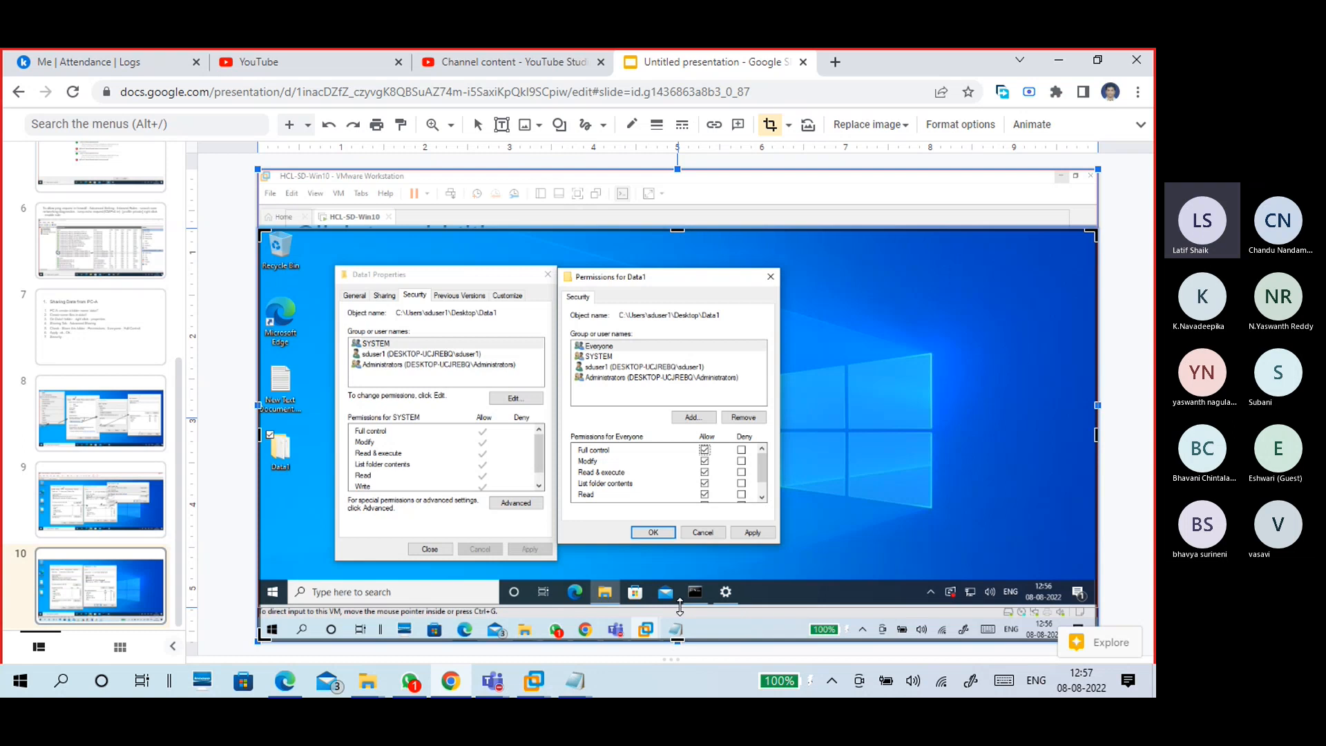
left_click_drag(679, 606, 681, 605)
key("Return")
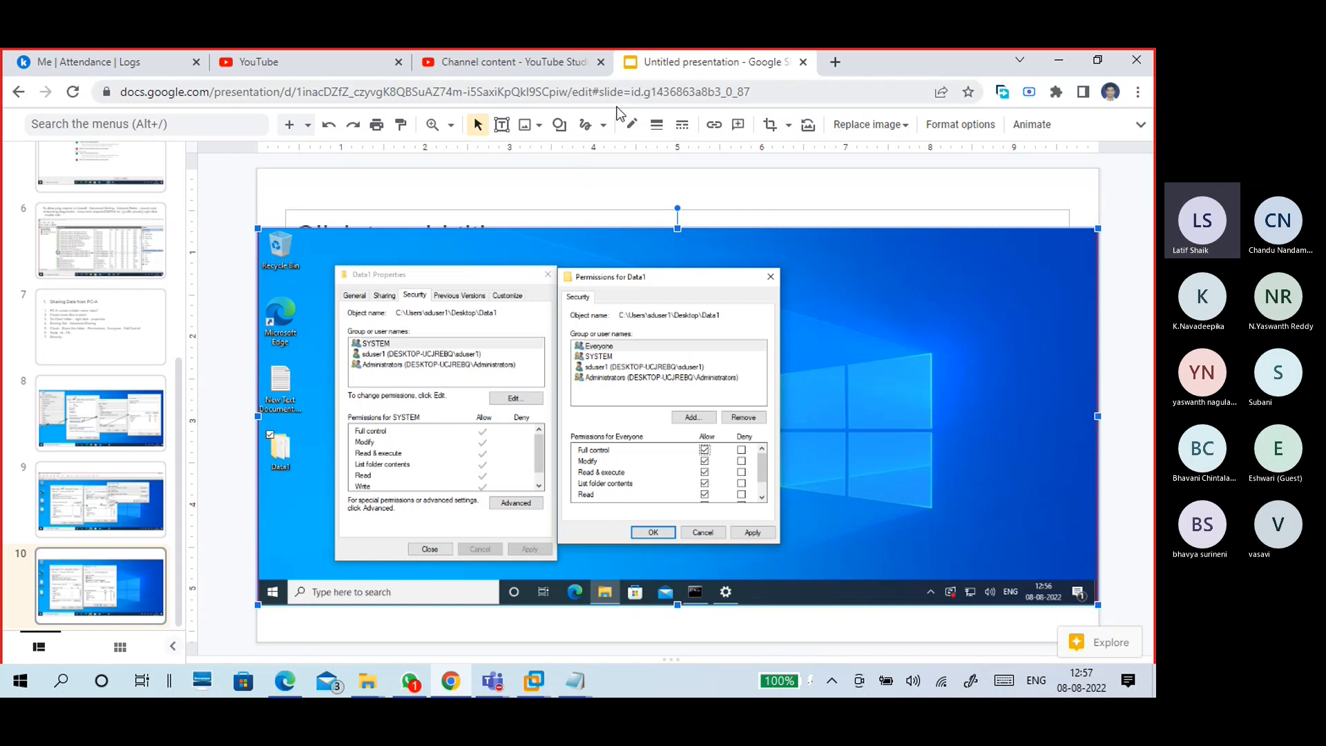
- Scribble small check marks beside Everyone, Full control and the OK button in the Permissions for Data1 dialog
left_click(585, 124)
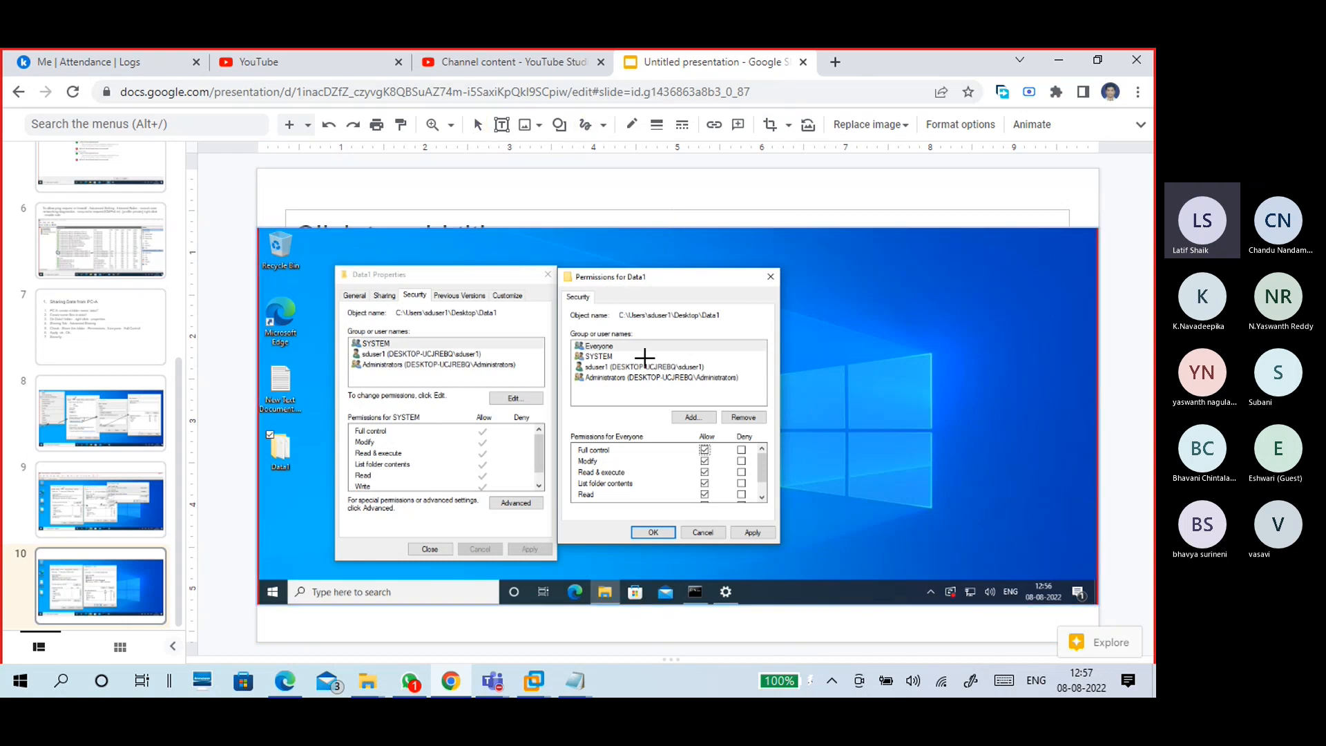
left_click_drag(624, 343, 647, 335)
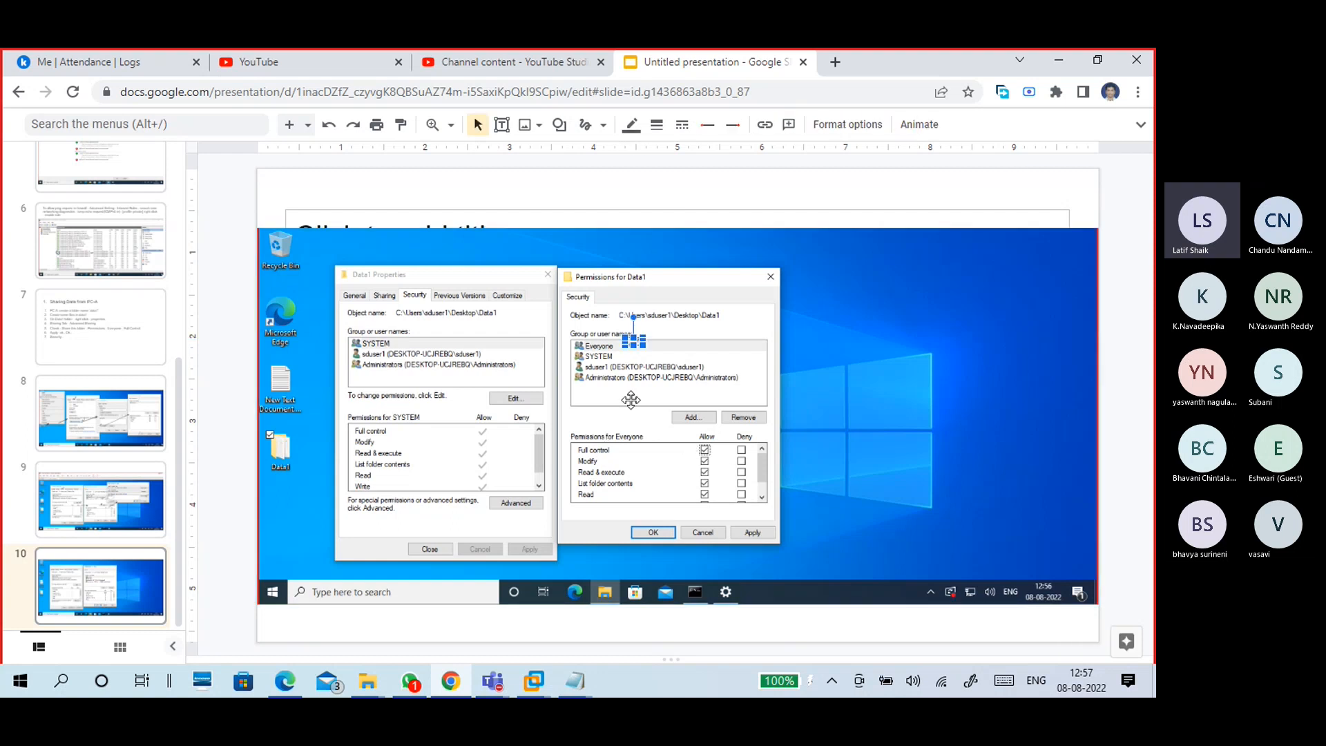
left_click(585, 124)
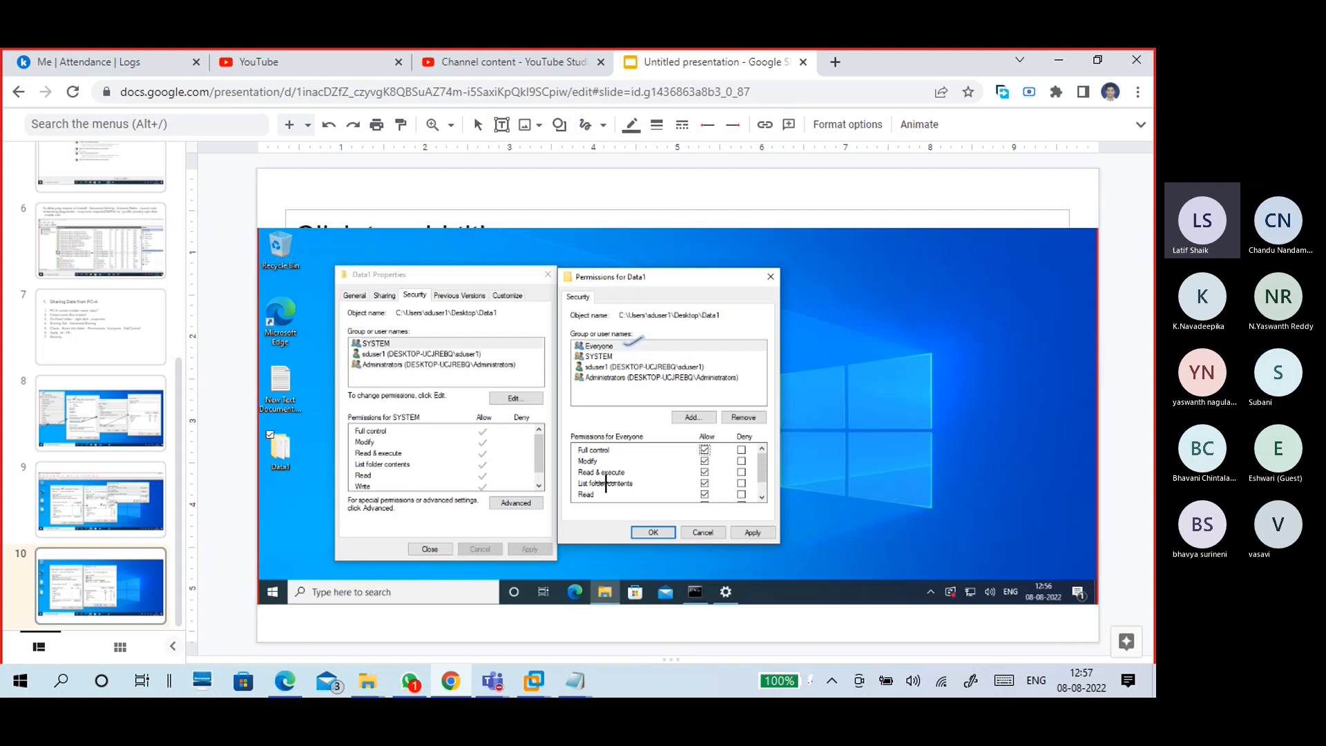
mouse_move(572, 444)
left_mouse_down()
mouse_move(579, 453)
mouse_move(589, 430)
left_mouse_up()
left_click(585, 125)
mouse_move(623, 537)
left_mouse_down()
mouse_move(648, 532)
mouse_move(634, 524)
left_mouse_up()
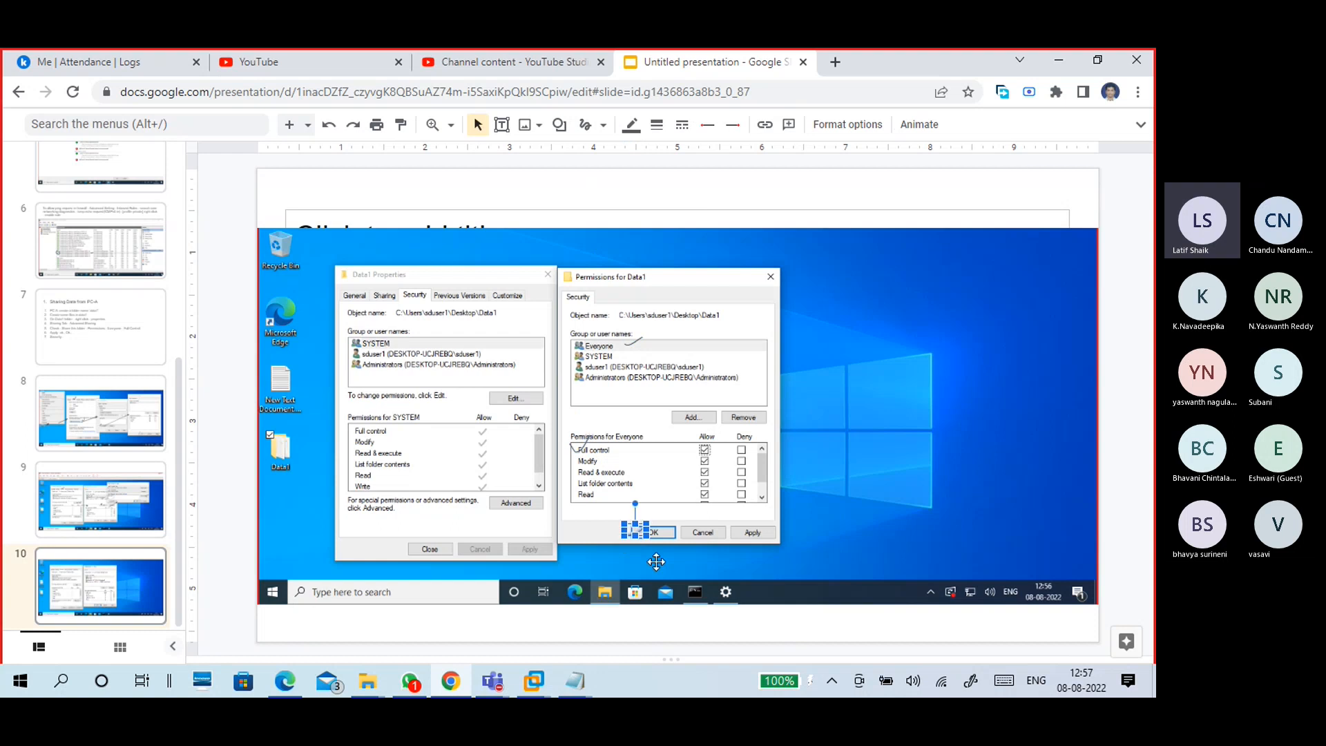
- Scribble a check mark over the Close button of the Data1 Properties dialog
left_click(414, 549)
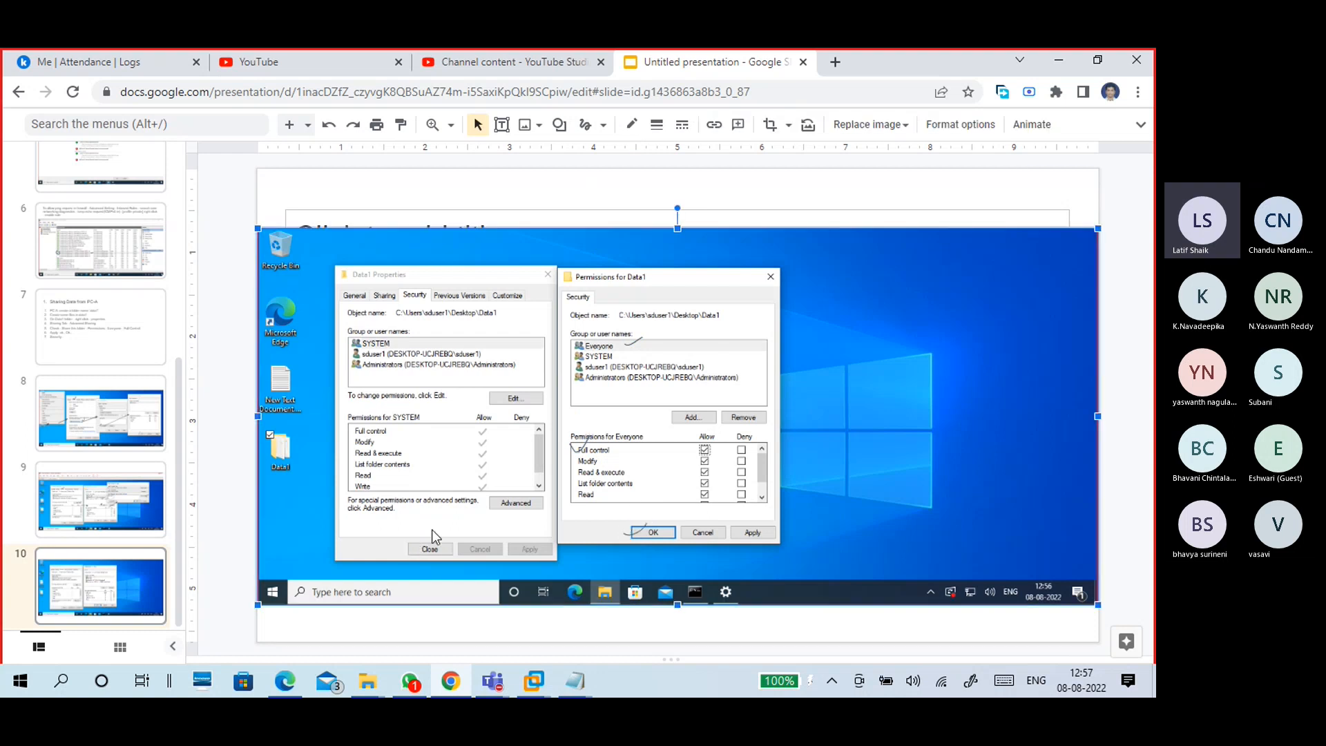
left_click(1126, 399)
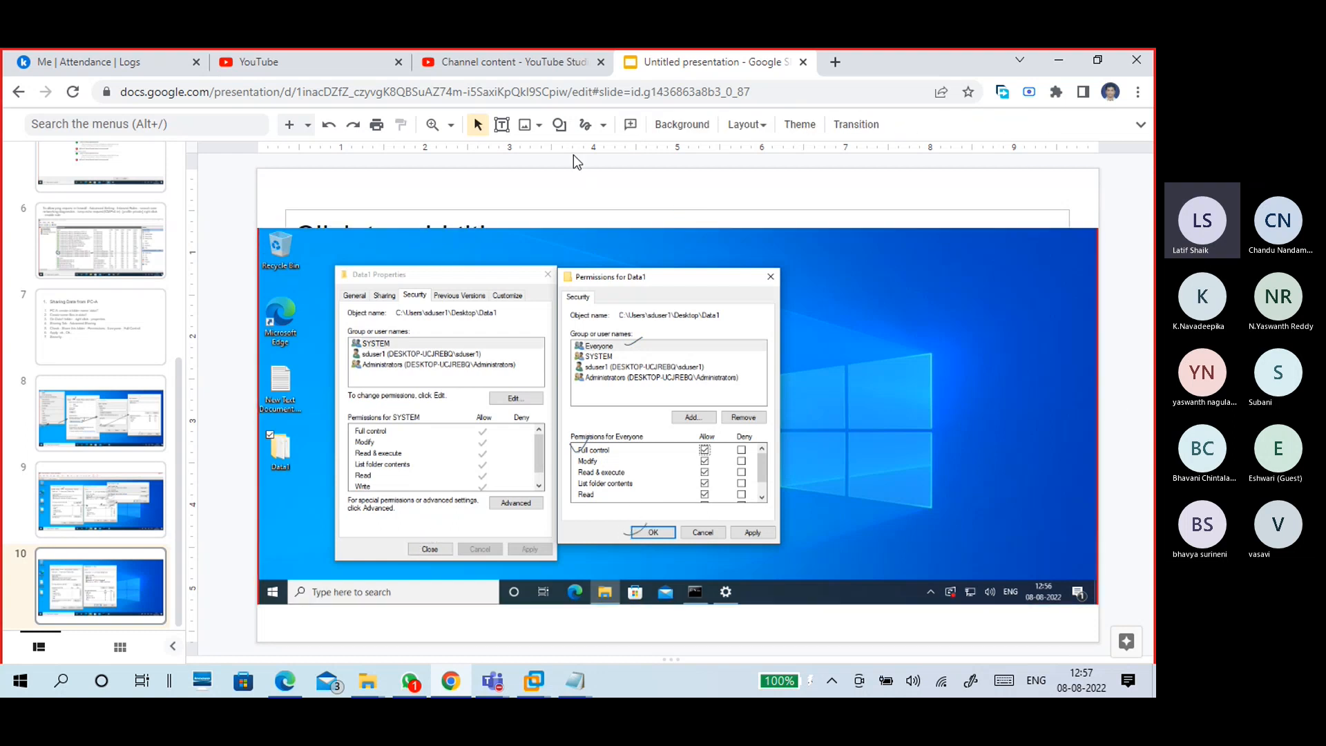
left_click(585, 124)
left_click_drag(406, 540, 438, 523)
left_click(1121, 366)
- Back in the virtual machine, apply the Data1 permission changes and show Everyone's permissions in Data1 Properties
left_click(1050, 62)
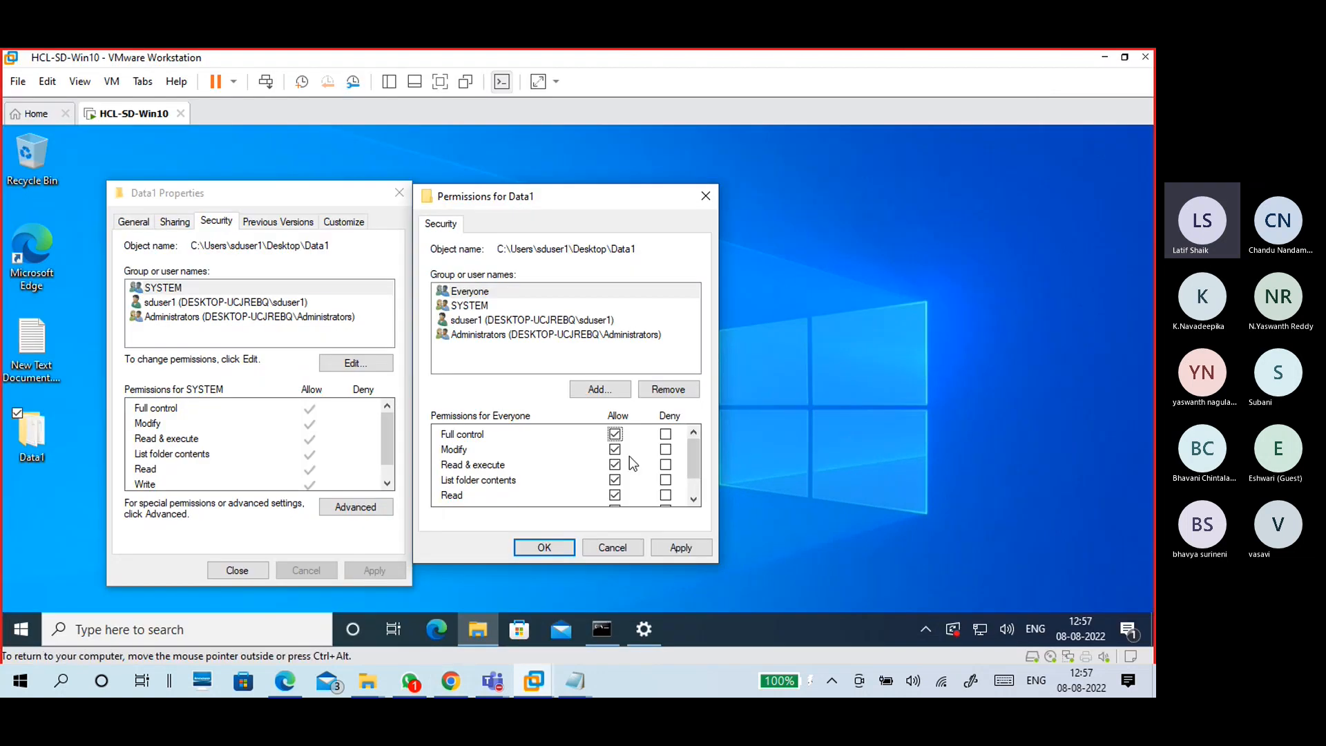
left_click(526, 291)
left_click(675, 548)
left_click(522, 549)
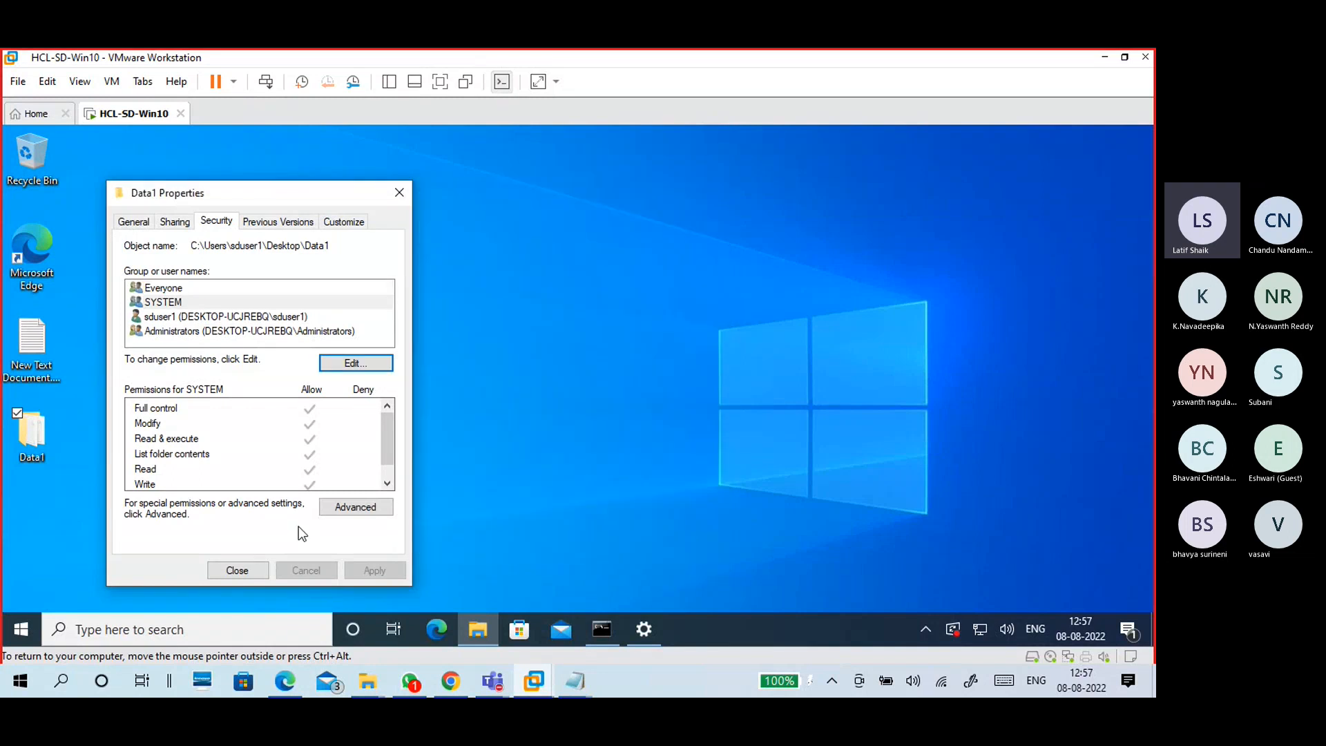
left_click(228, 301)
left_click(228, 289)
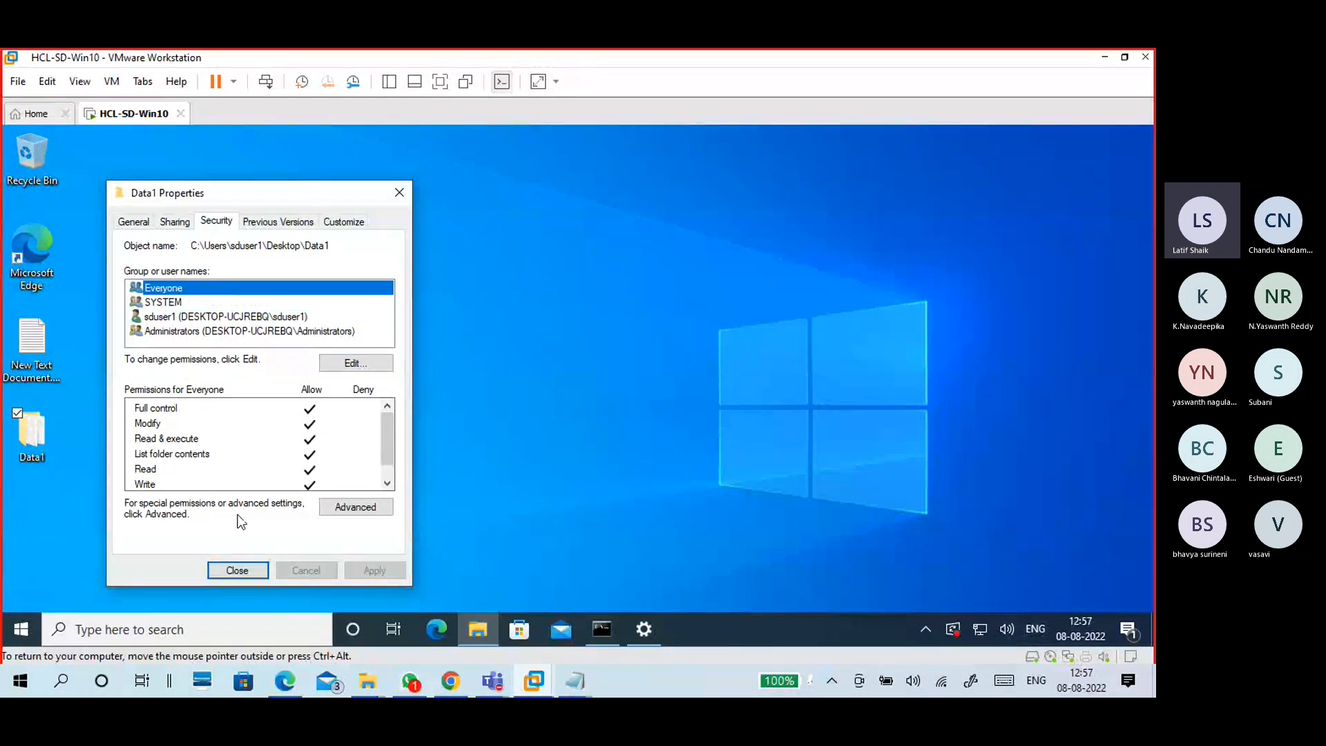
- Close the Data1 Properties dialog and minimize the virtual machine window, shifting the Notepad window toward the middle of the desktop
left_click(240, 571)
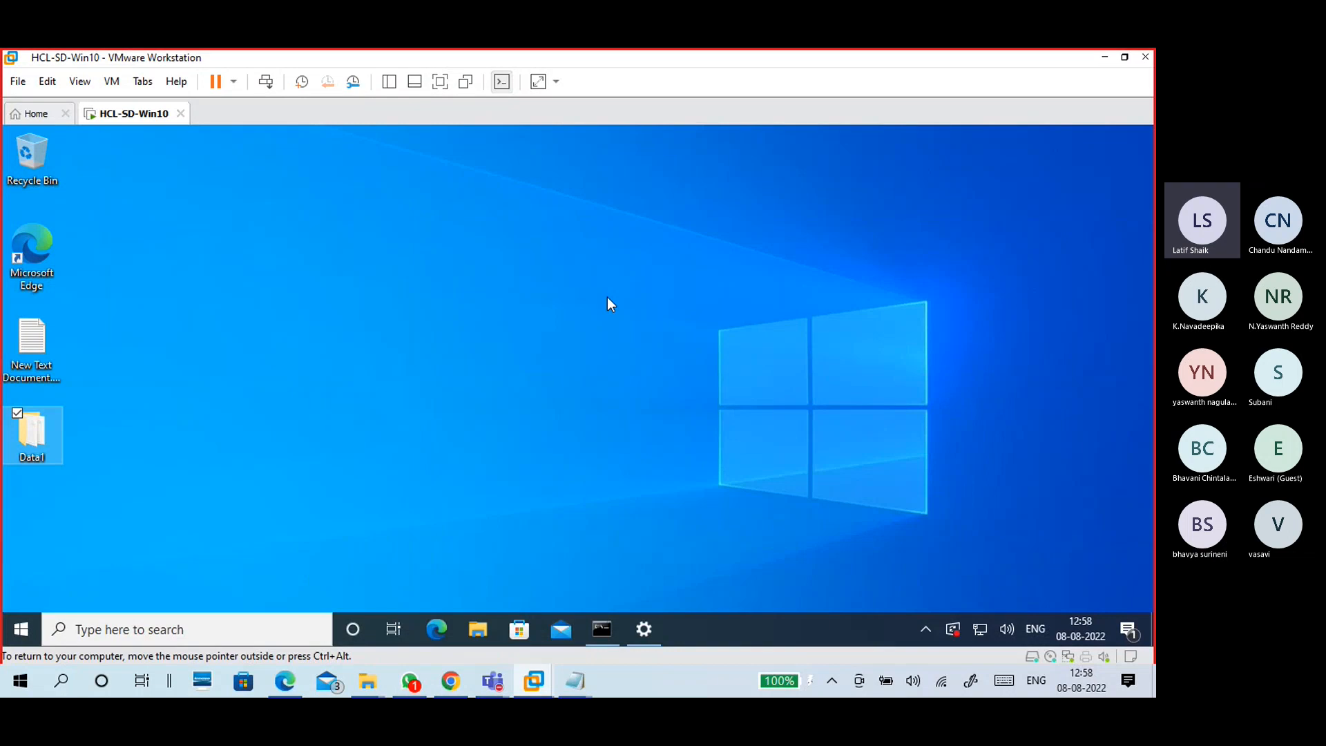
left_click(626, 281)
left_click(1104, 57)
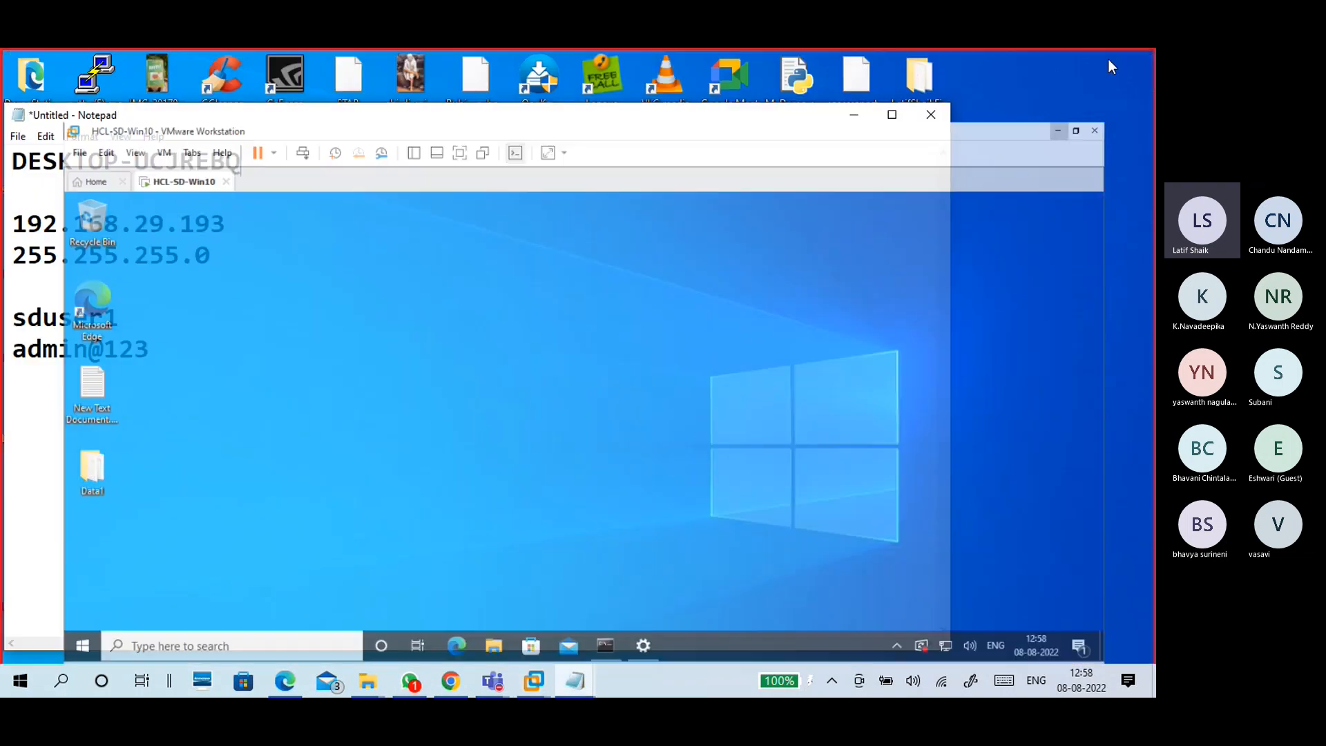
left_click_drag(488, 127, 599, 127)
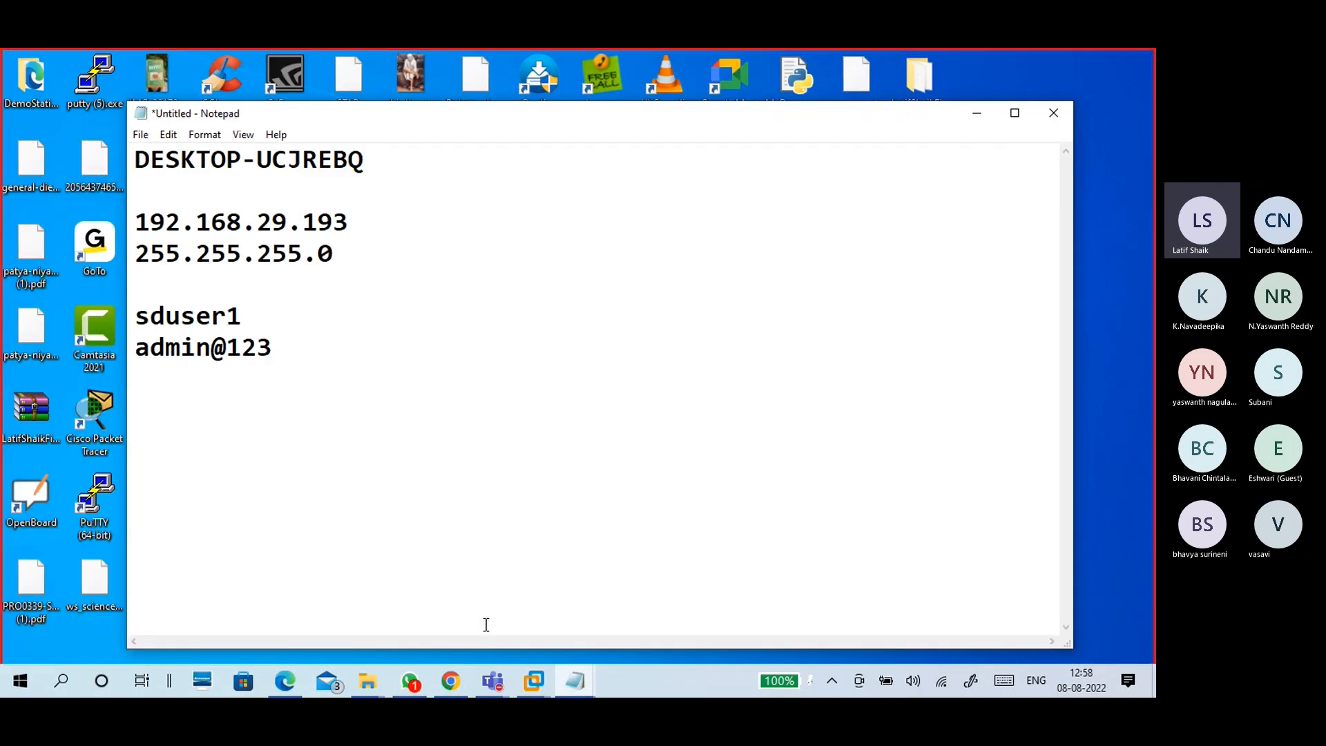
- On the "Sharing Data from PC-A" slide of the presentation, extend the seventh item after "Security -" with "Edit - Add - Every"
left_click(450, 681)
left_click(90, 306)
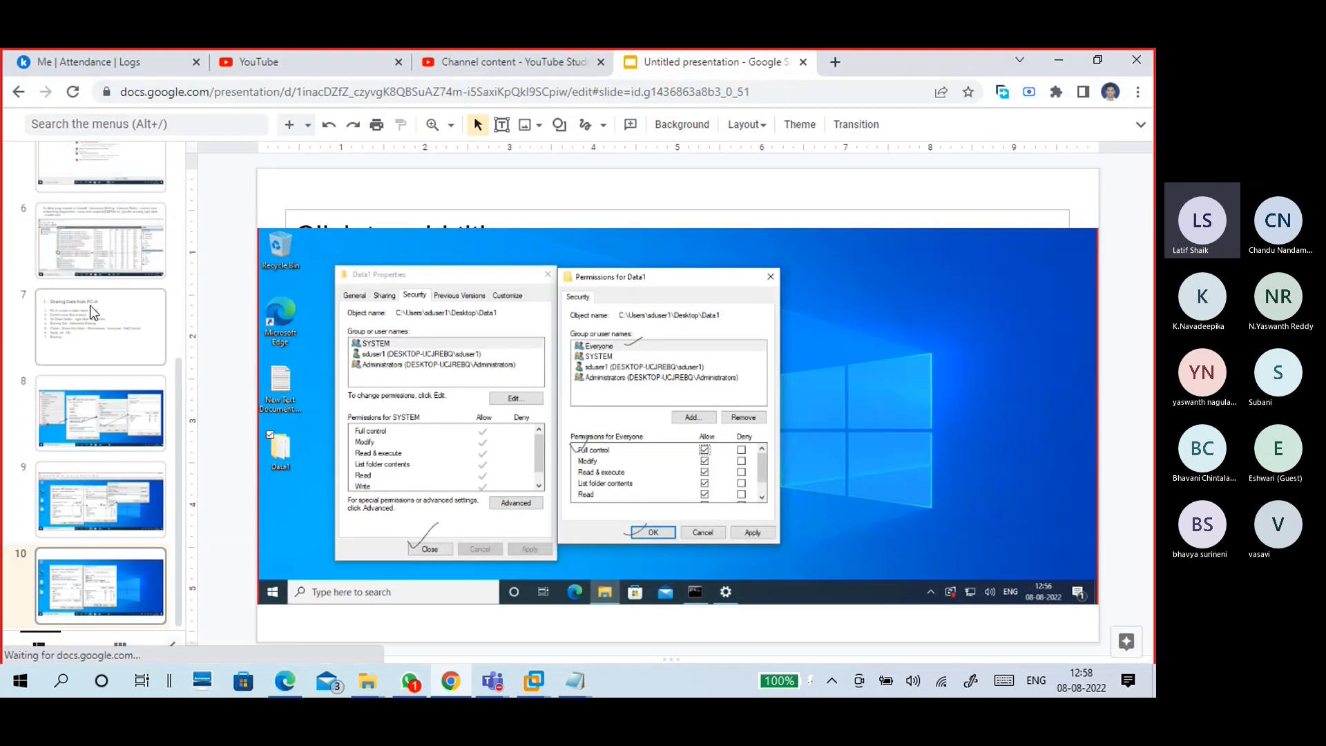
left_click(462, 484)
left_click(459, 485)
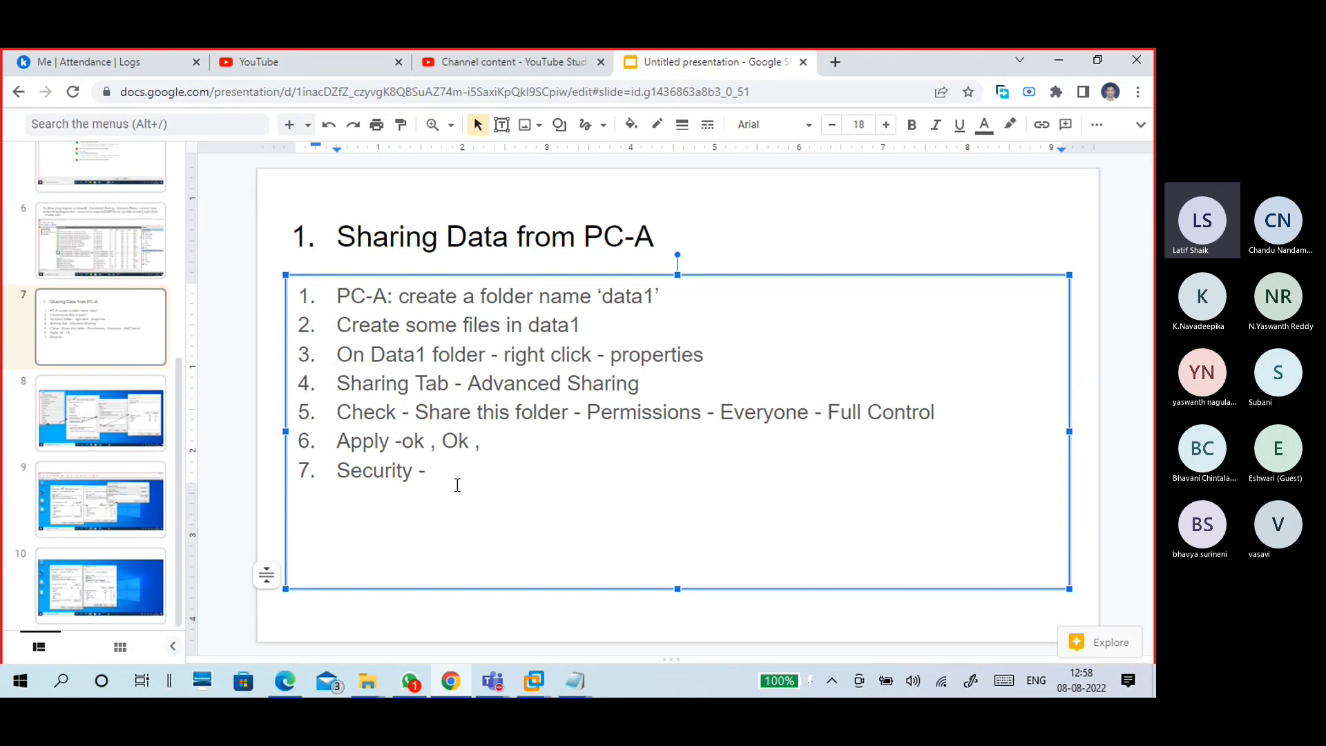
type("Edit - Add - e")
key("BackSpace")
type("Every")
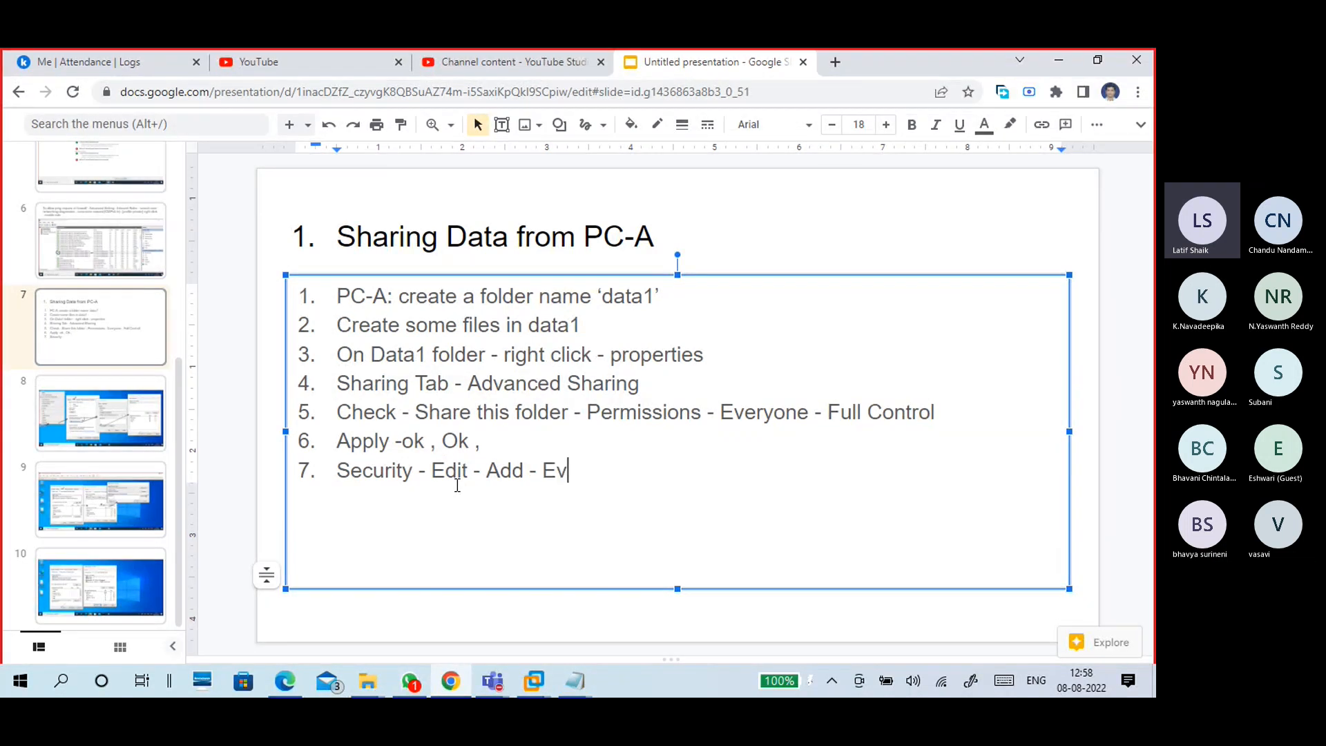
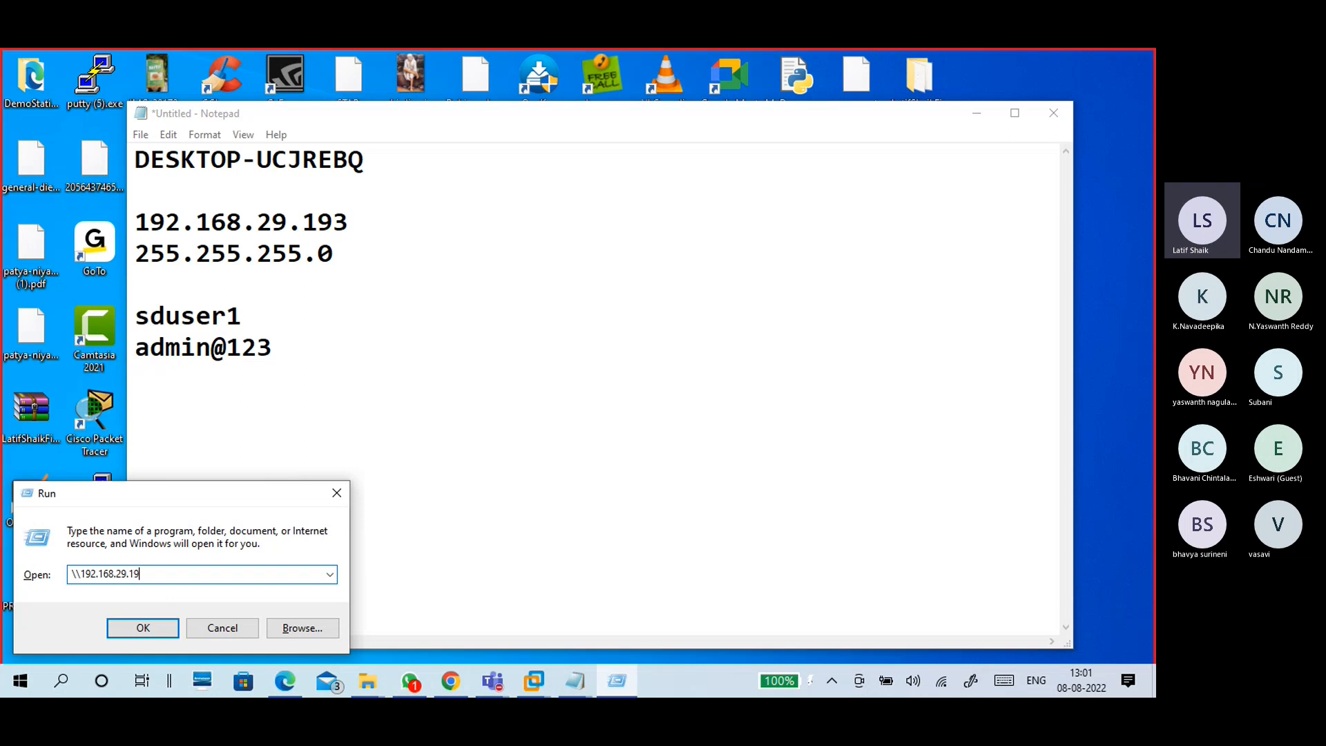
- Switch to the presentation and paste the screenshot of the Run dialog with \\192.168.29.193 onto blank slide 12
left_click(703, 693)
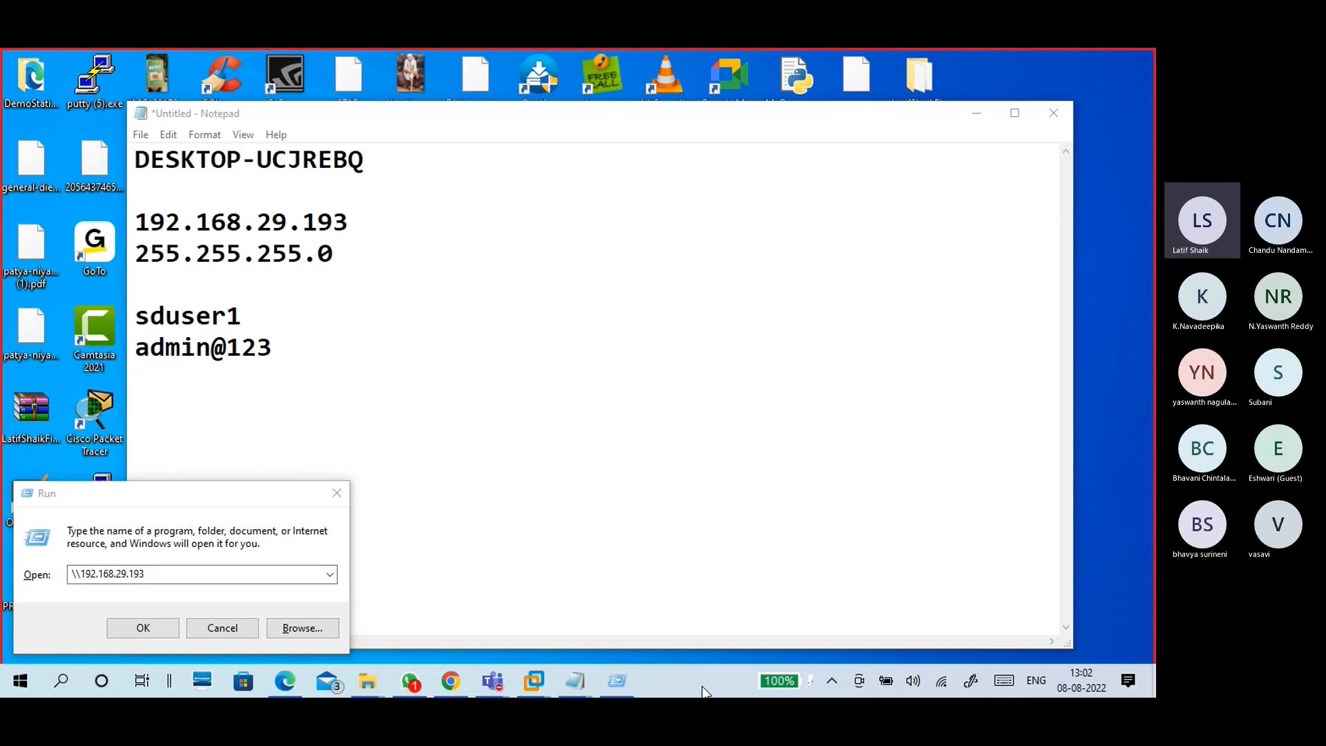
left_click(460, 682)
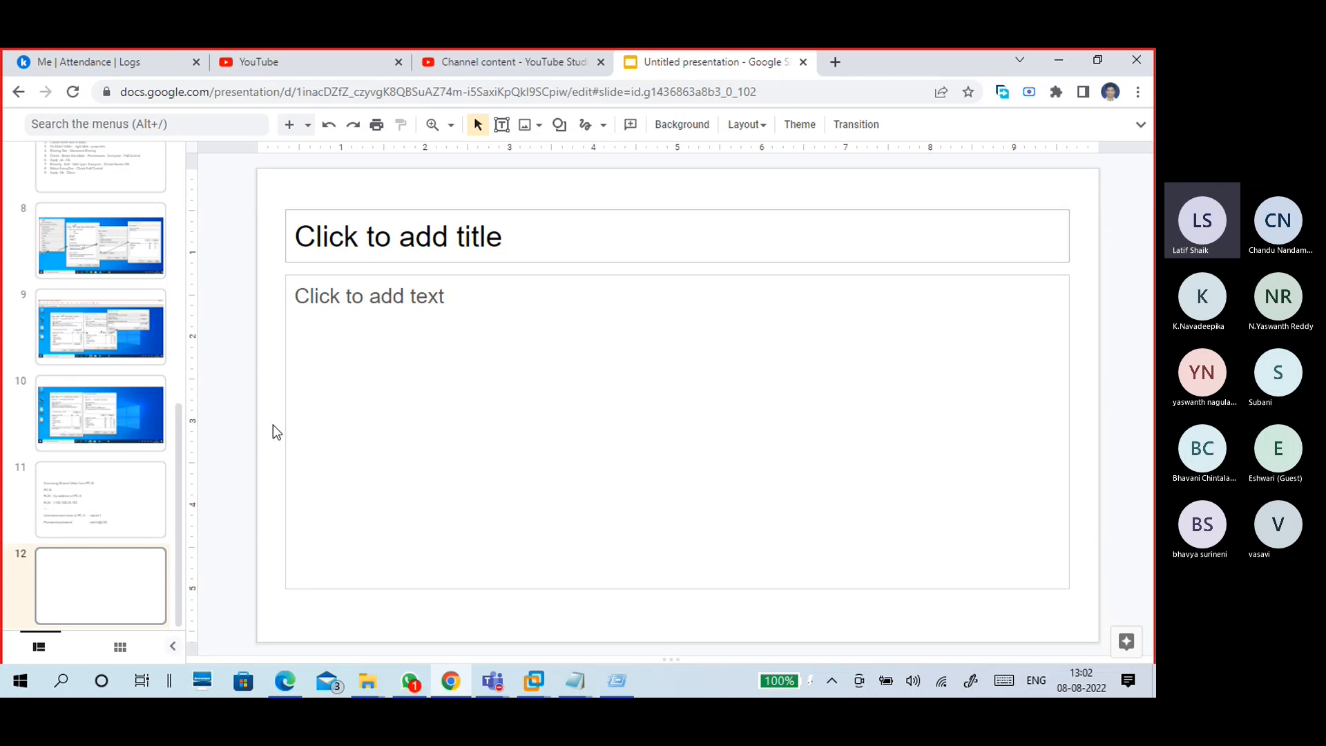
key("ctrl+v")
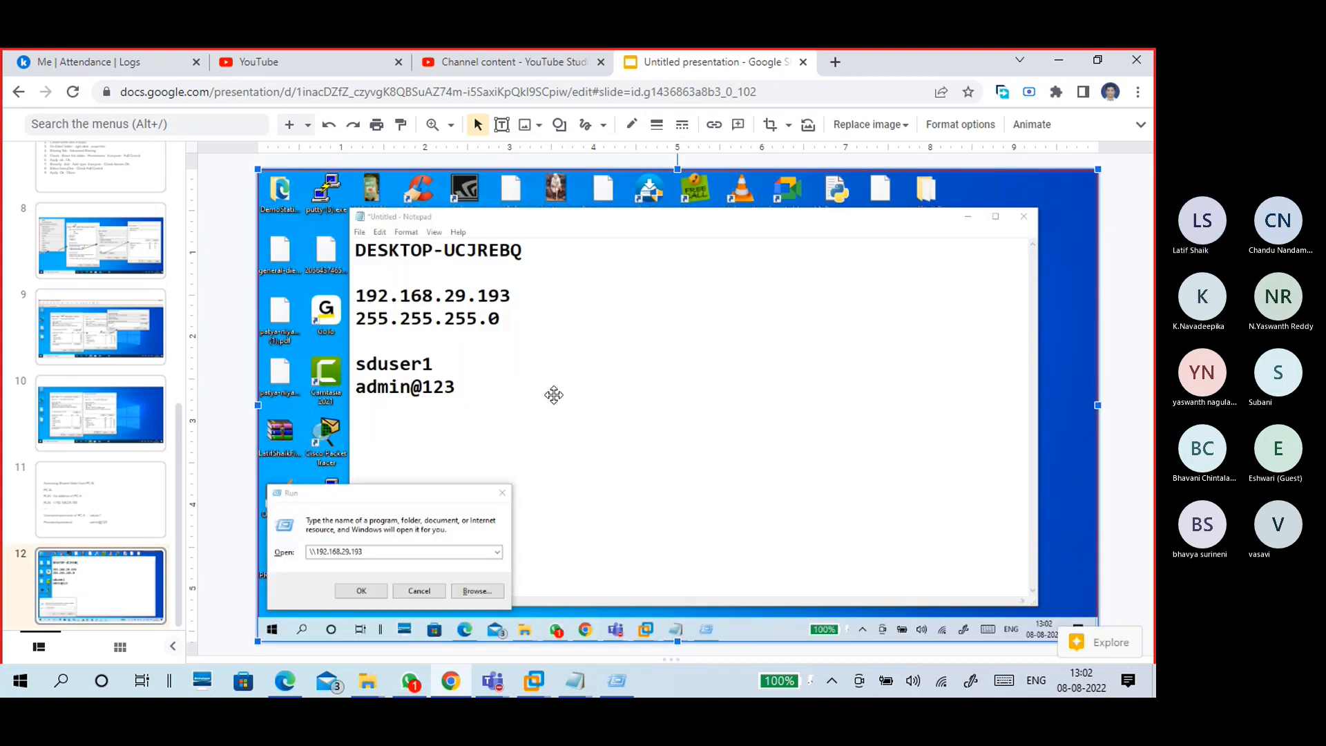
- Crop the pasted screenshot to the Run dialog with the taskbar part below it and place it directly under the slide title
left_click(770, 125)
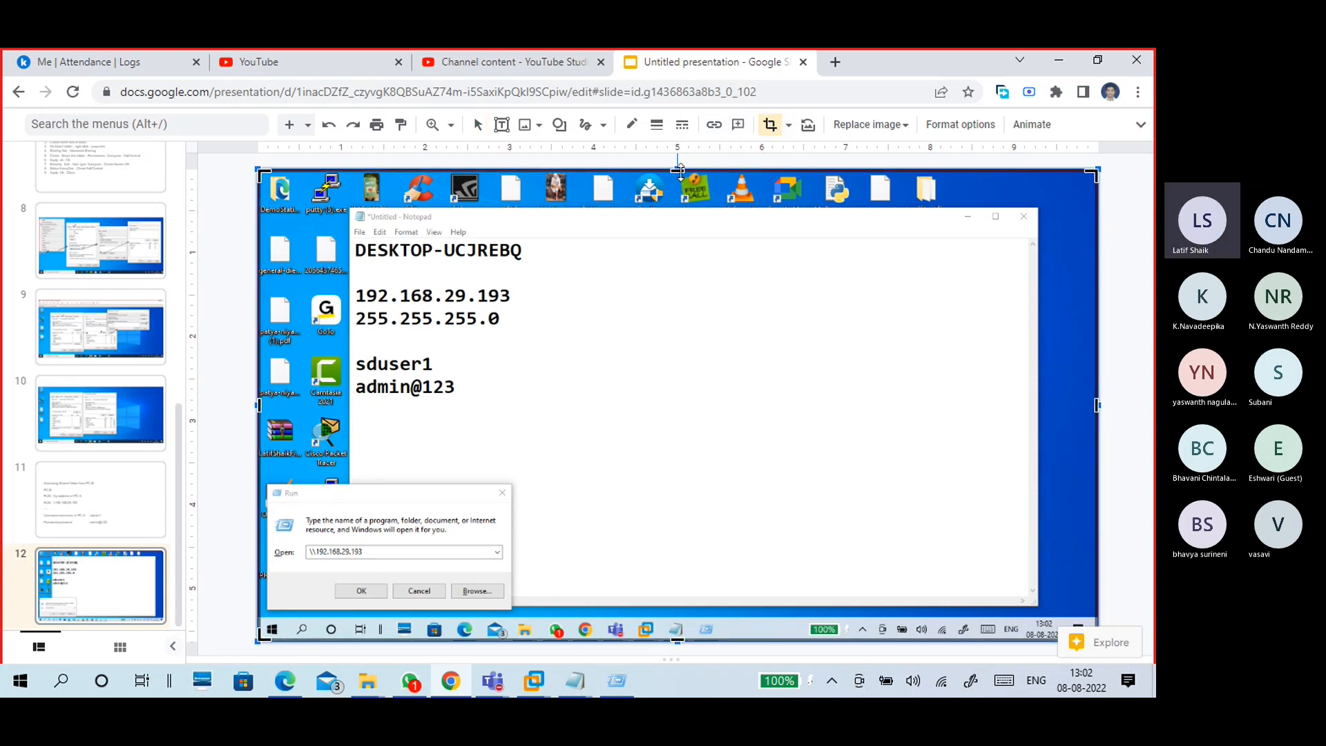
left_click_drag(679, 171, 590, 480)
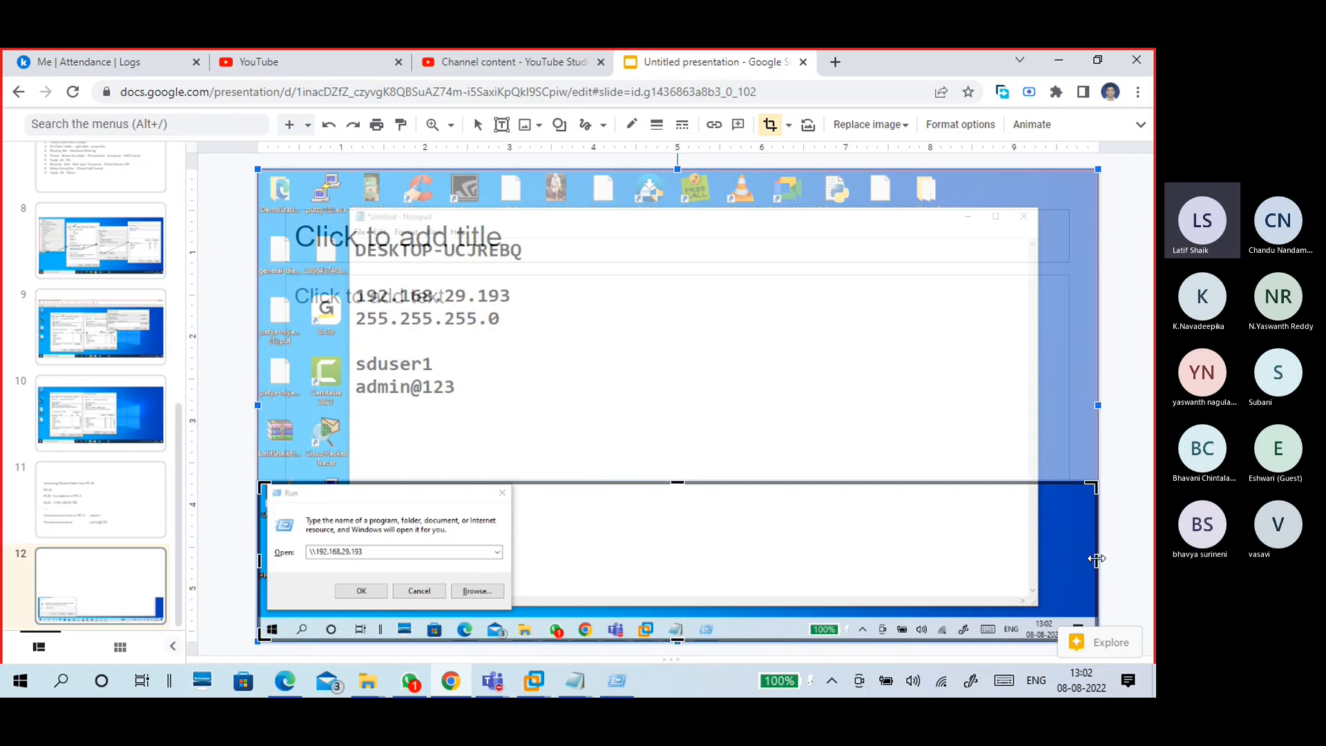
left_click_drag(1093, 557, 515, 590)
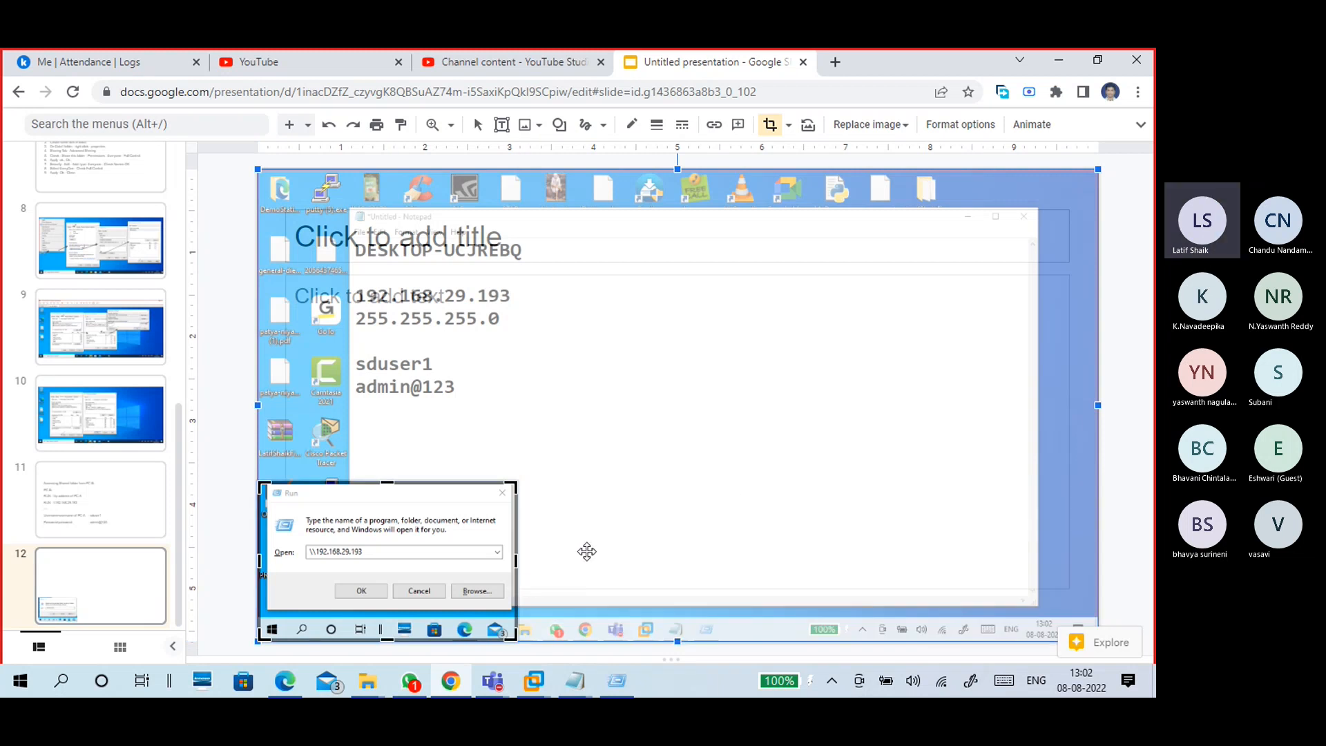
key("Return")
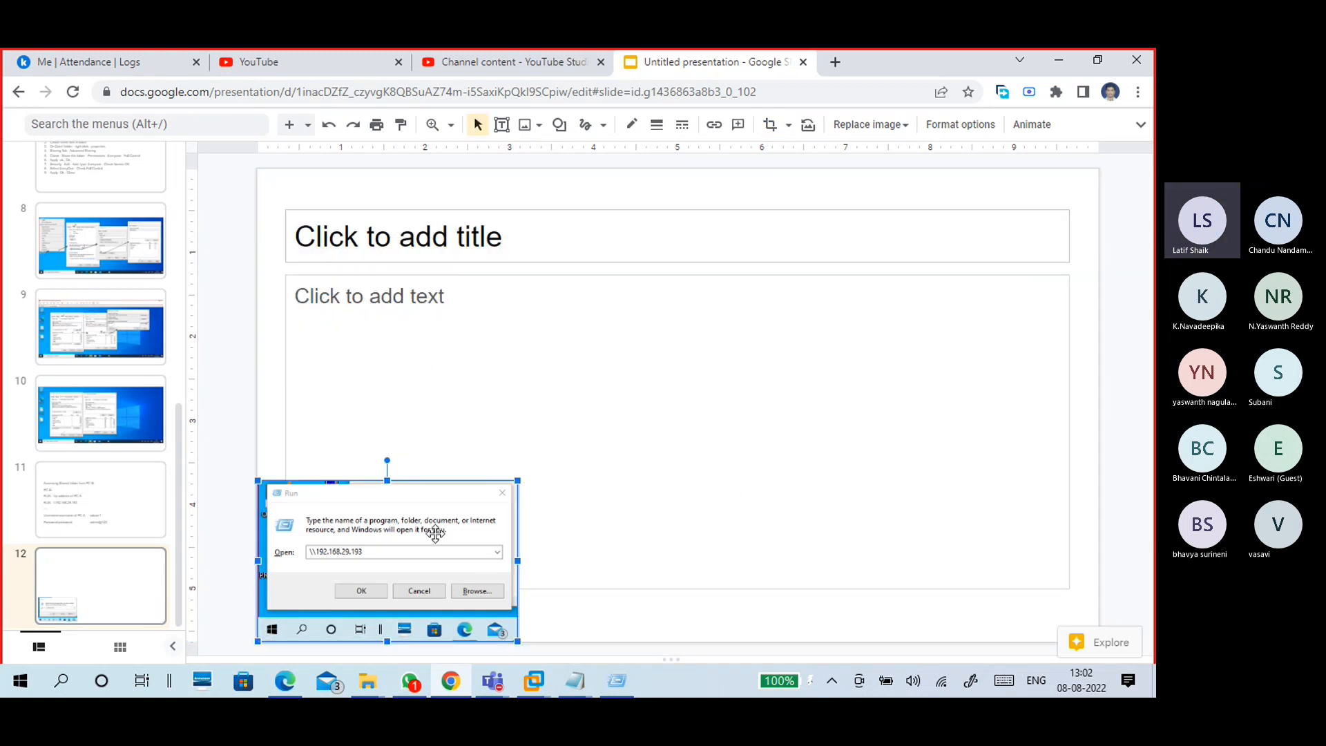
left_click_drag(435, 534, 463, 324)
left_click(649, 401)
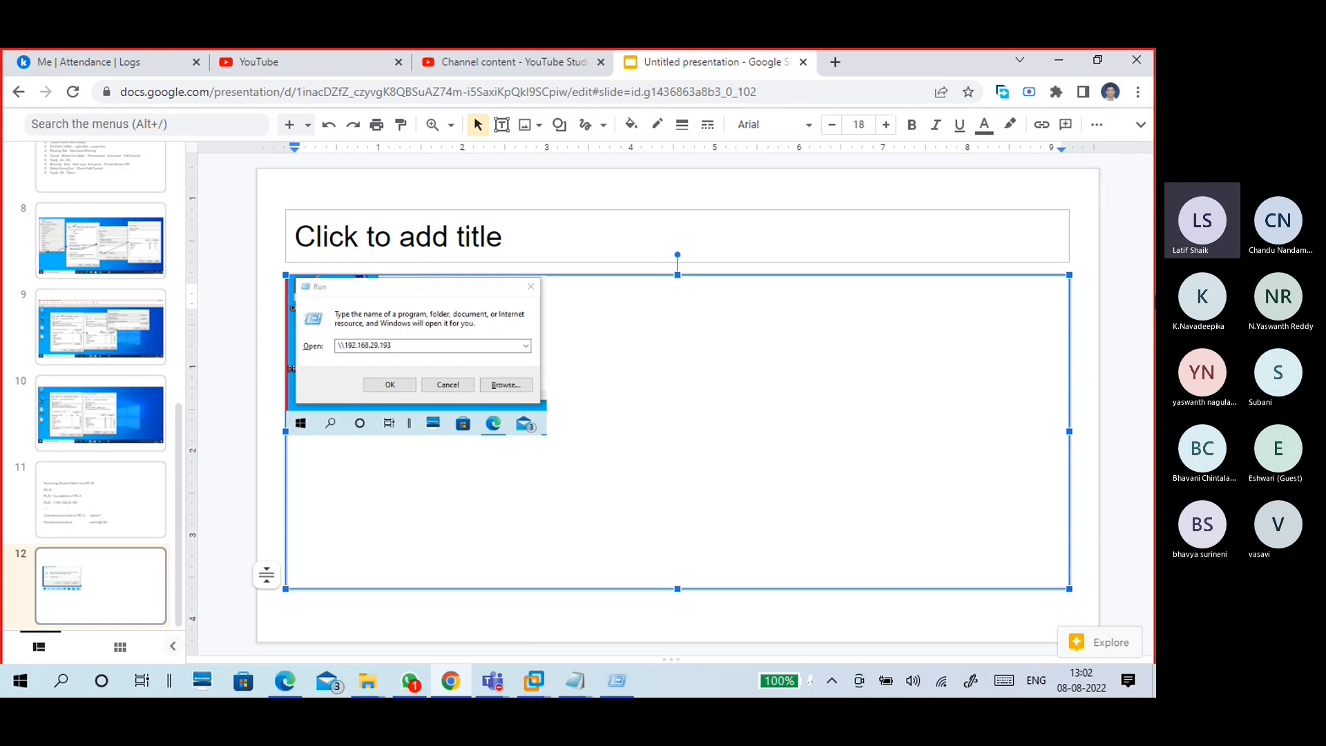
- Minimize the presentation and connect to \\192.168.29.193 from the open Run dialog
left_click(1059, 60)
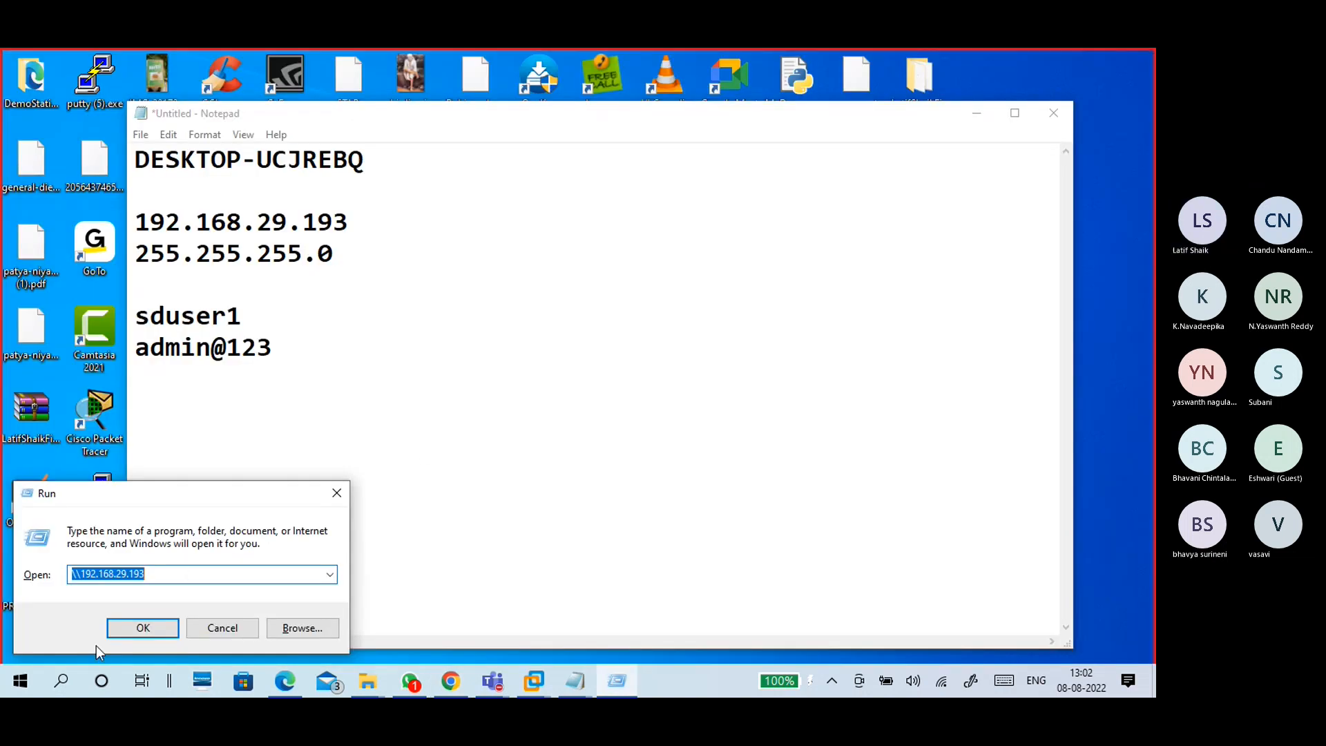
left_click(116, 630)
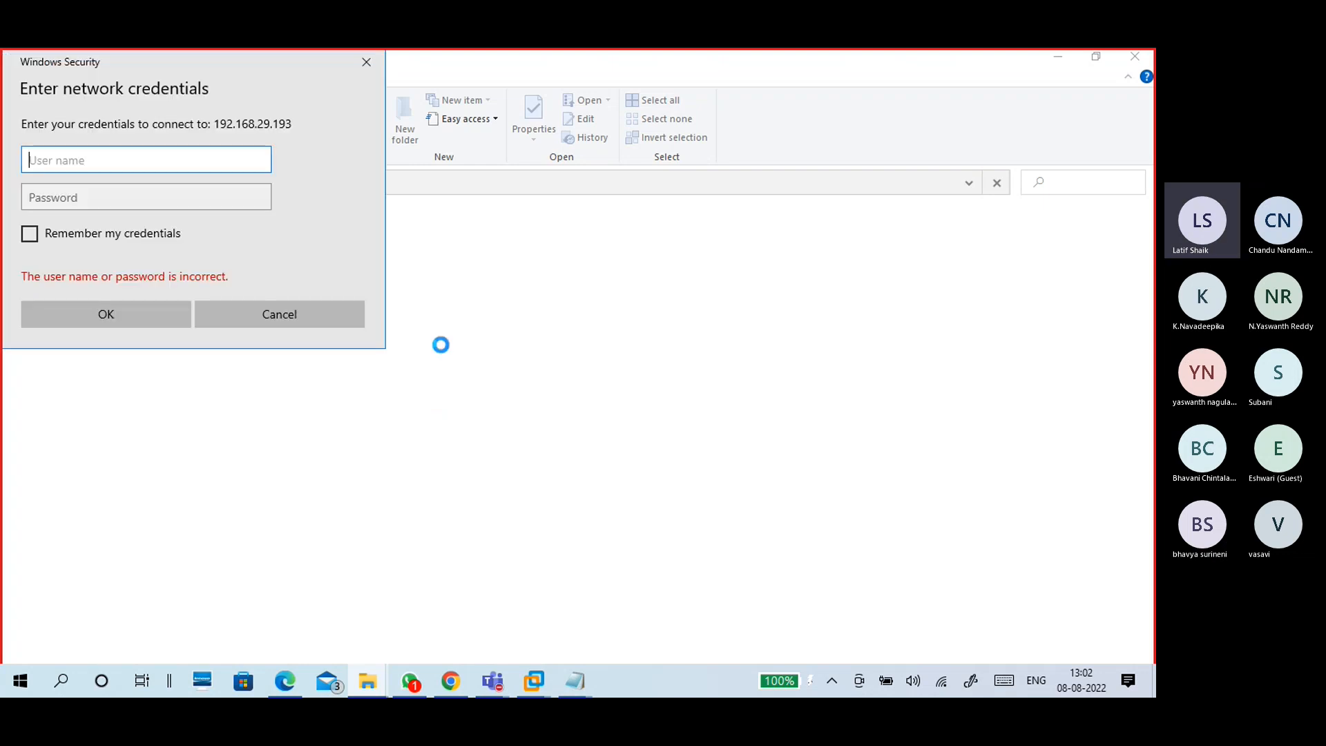
left_click(634, 681)
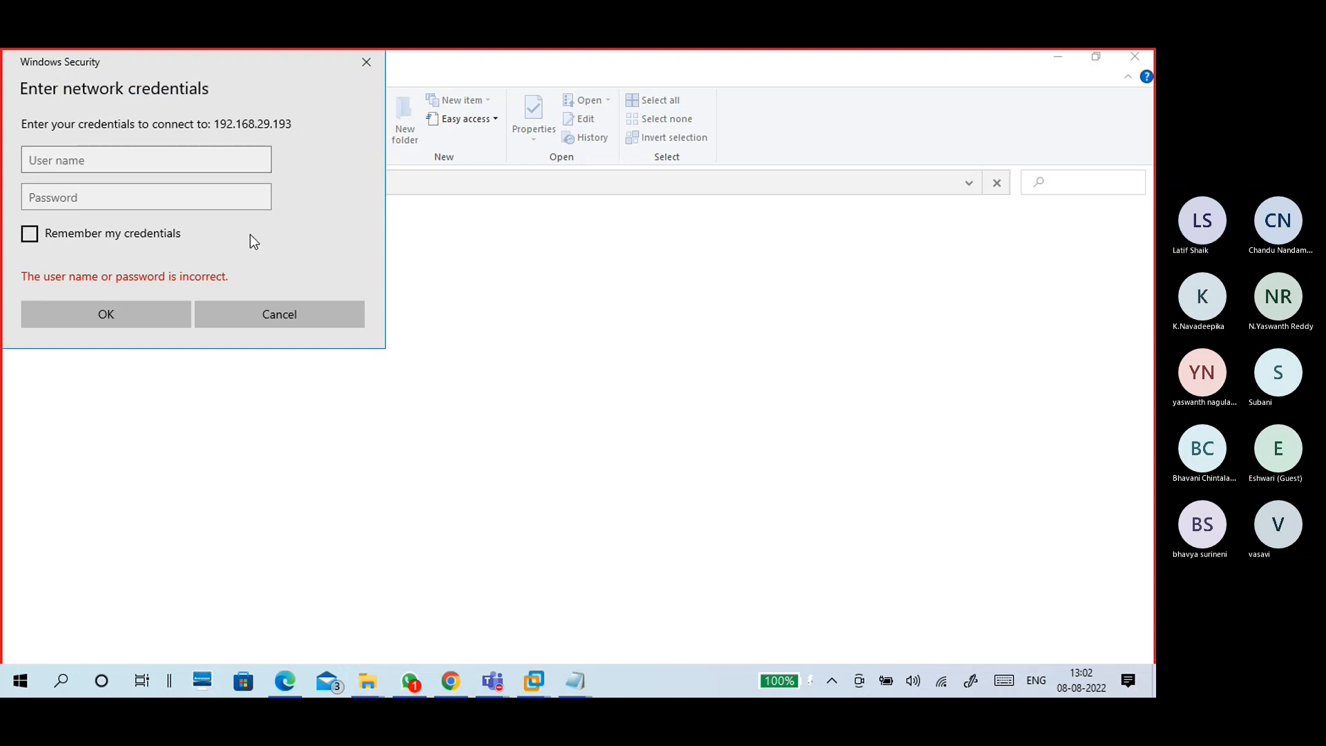
- Enter the user name sduser1 and the account password in the network credentials prompt
left_click(213, 156)
type("sd")
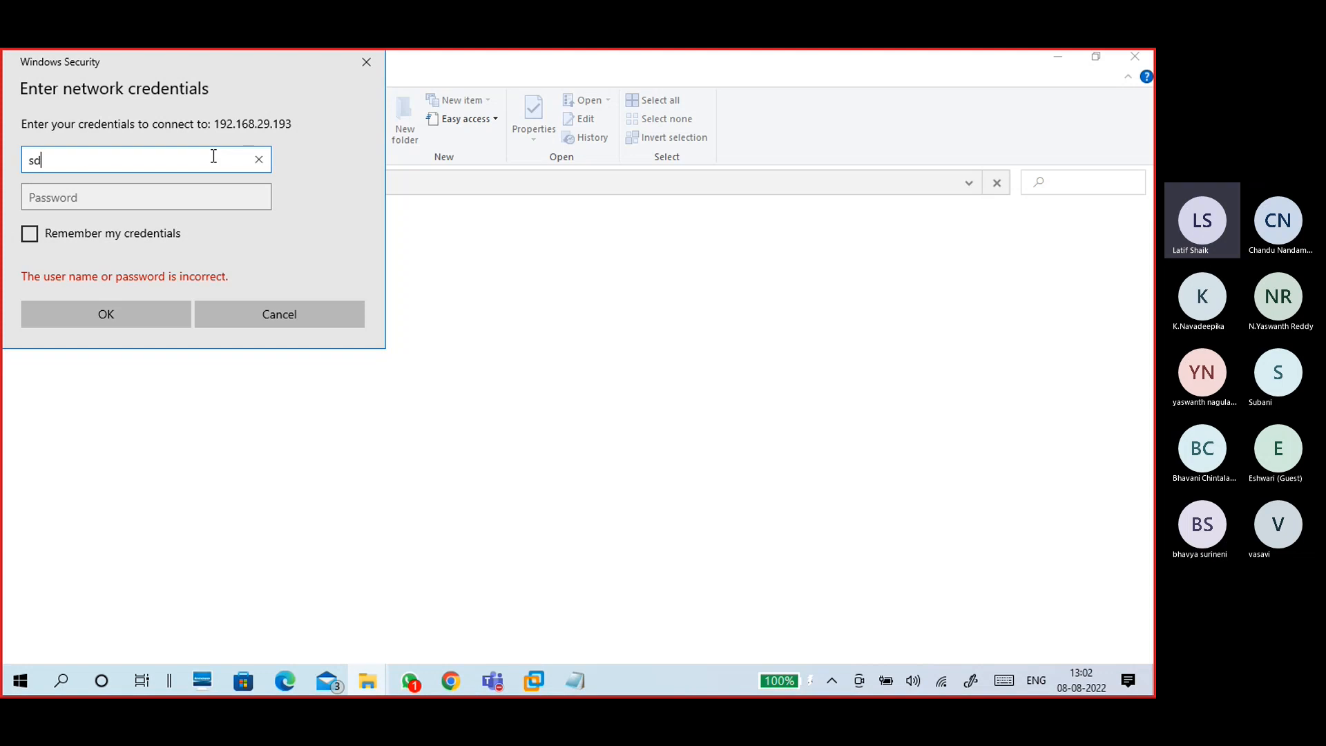
type("user1")
left_click(202, 198)
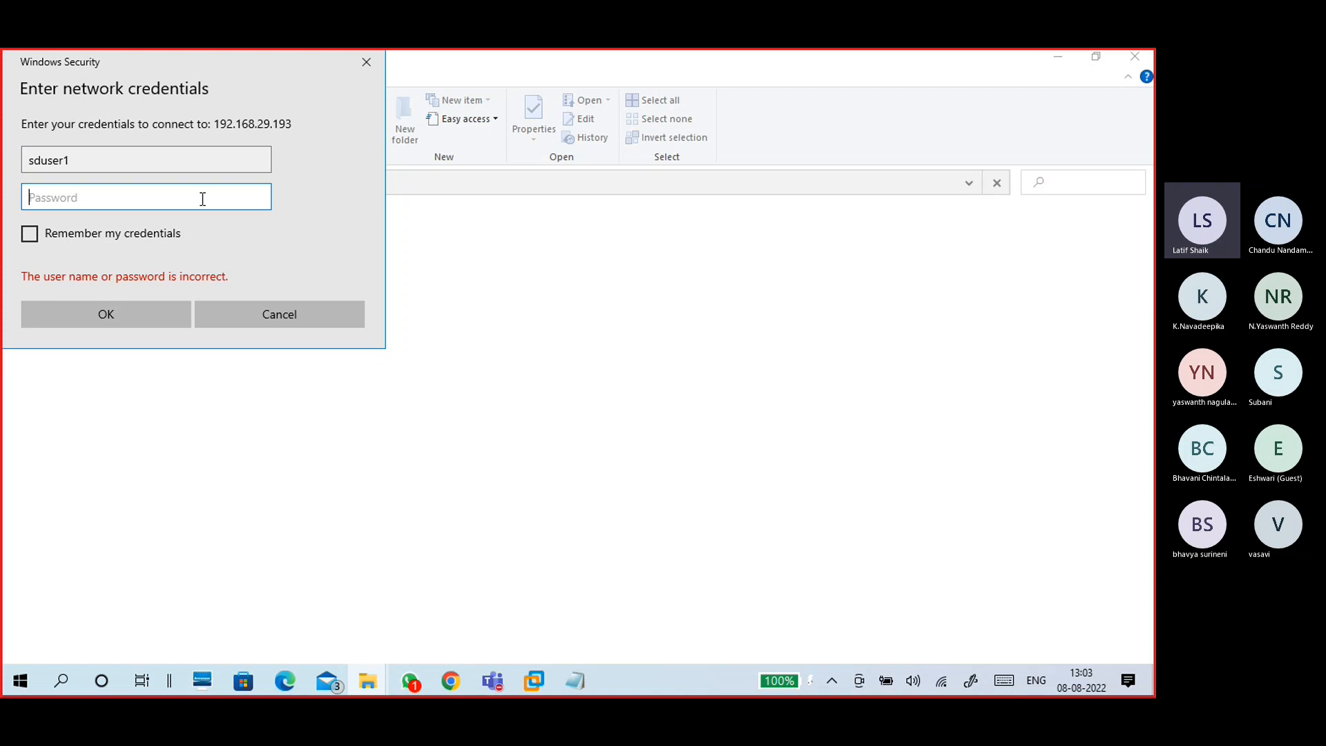
type("••••••••")
- Switch to the presentation and paste the screenshot of the network credentials prompt onto slide 12
left_click(452, 684)
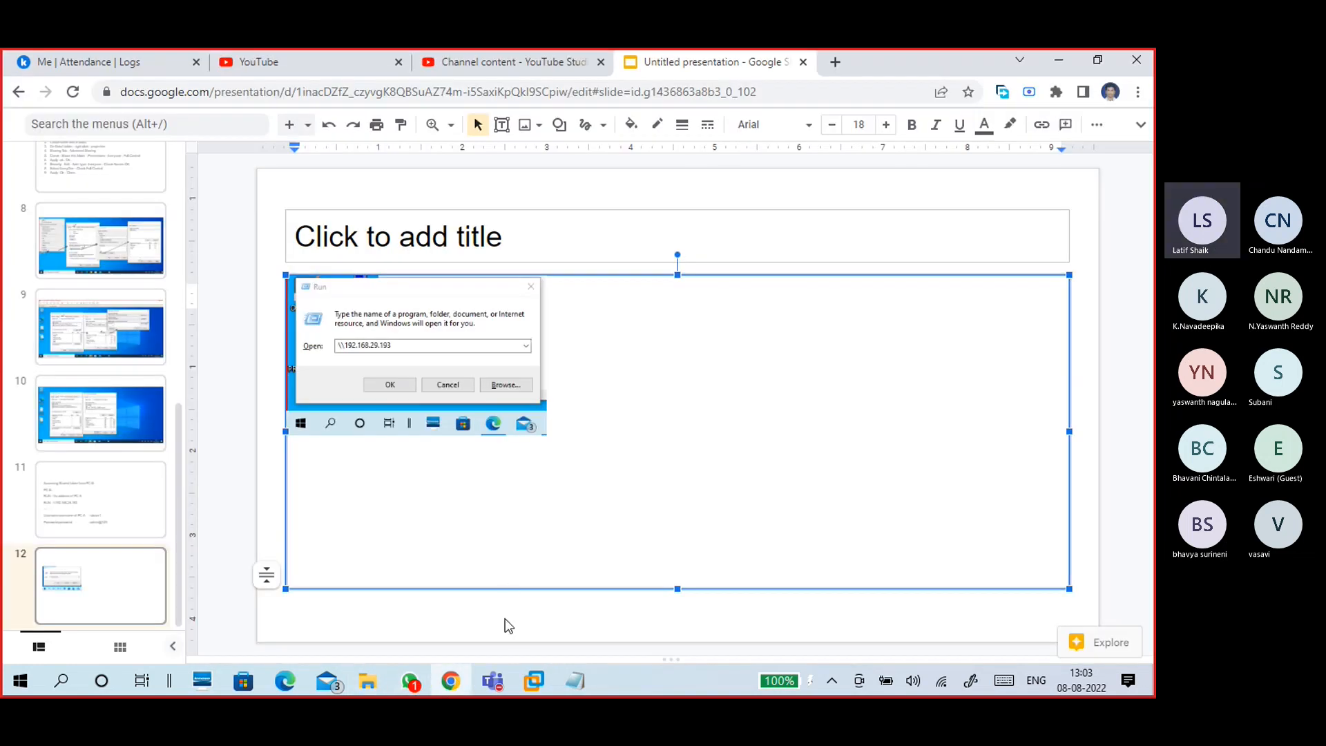
left_click(504, 618)
key("ctrl+v")
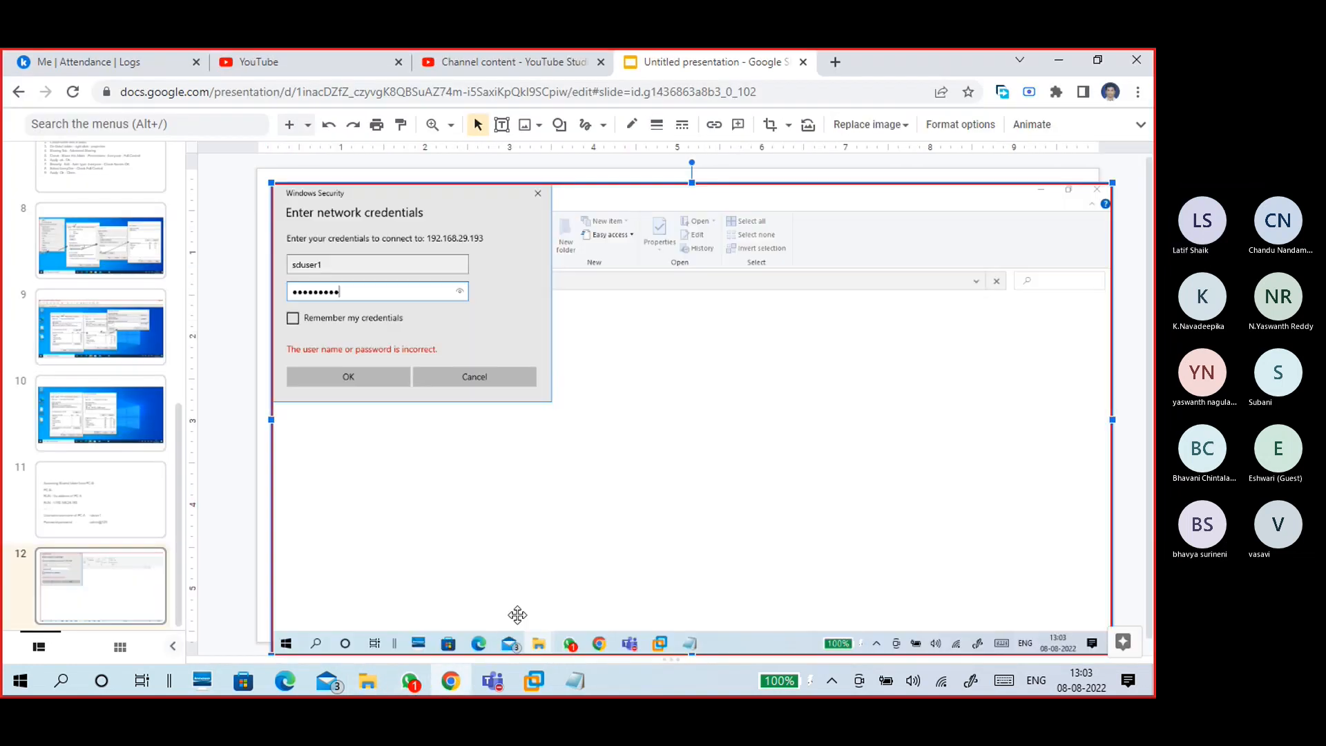
- Crop the credentials screenshot to its left part and move it to the right side of the slide, beside the Run dialog image
left_click(768, 133)
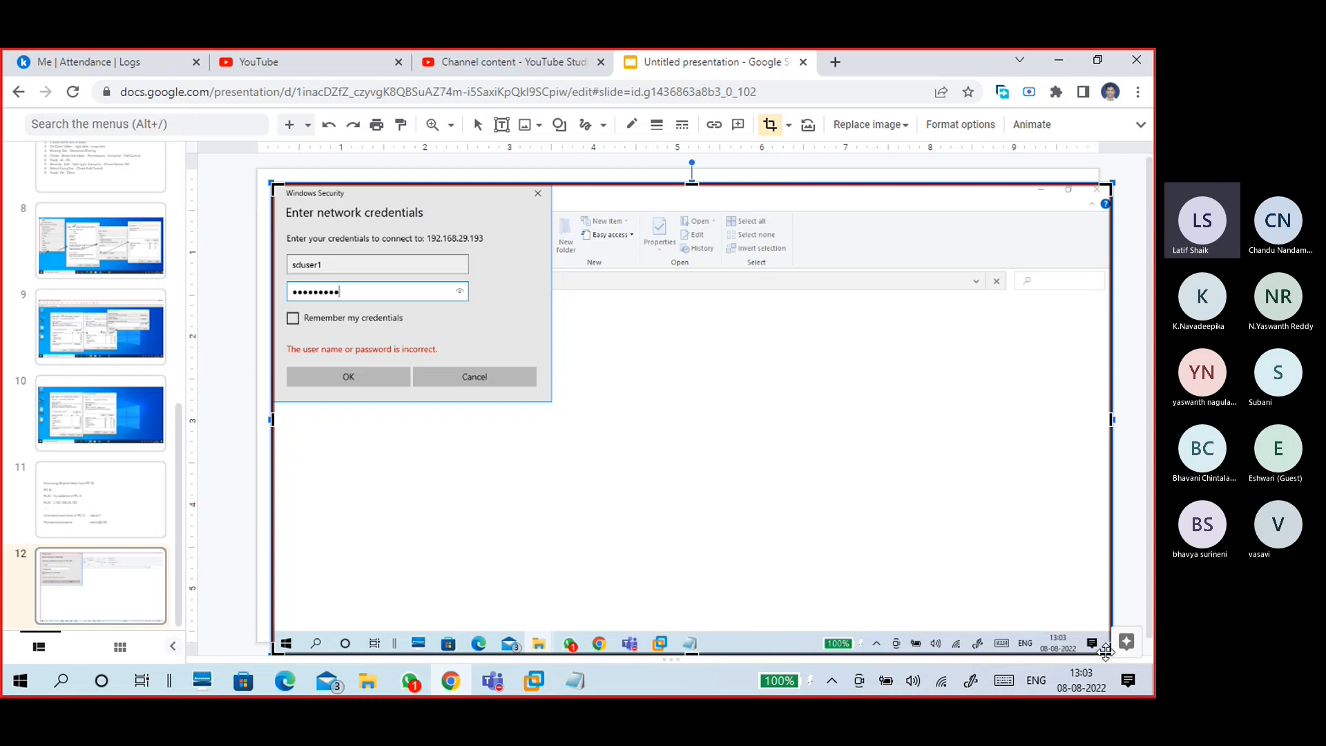
left_click_drag(1059, 630, 700, 656)
left_click_drag(1112, 419, 613, 449)
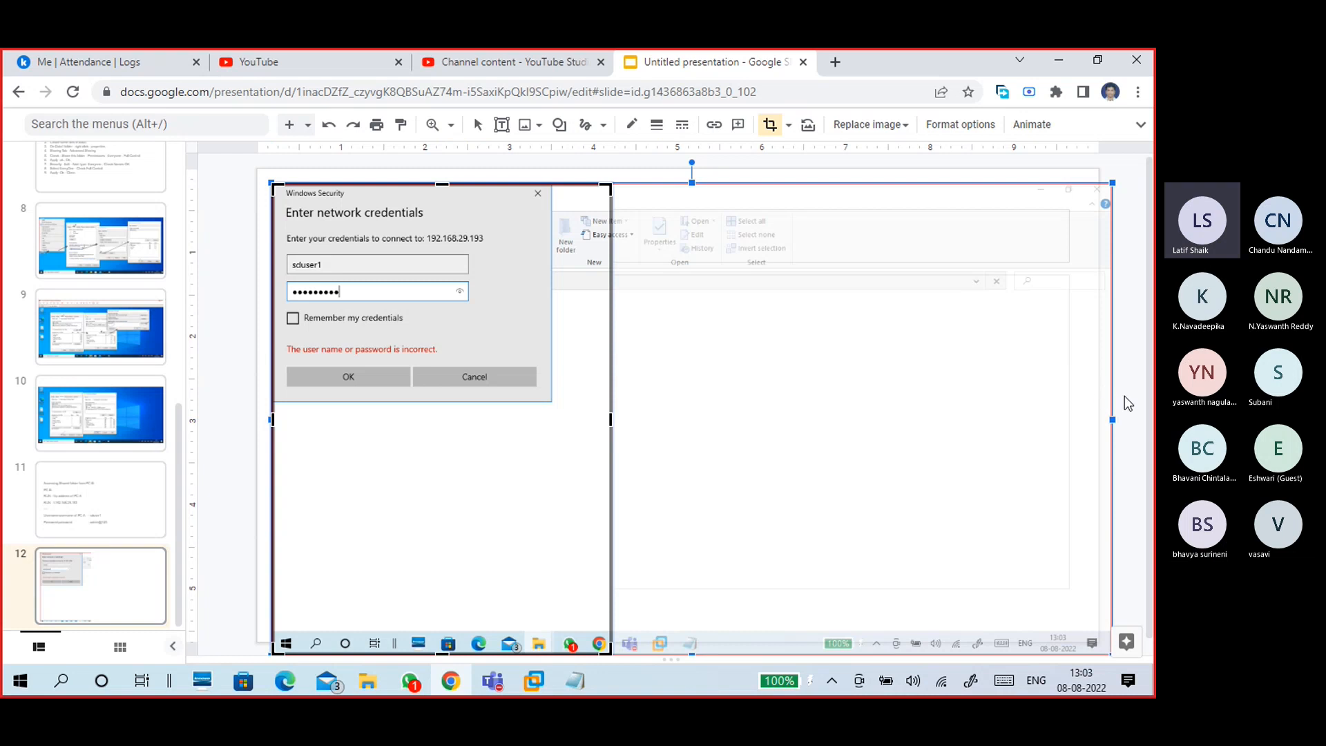
key("Escape")
left_click_drag(494, 423, 944, 456)
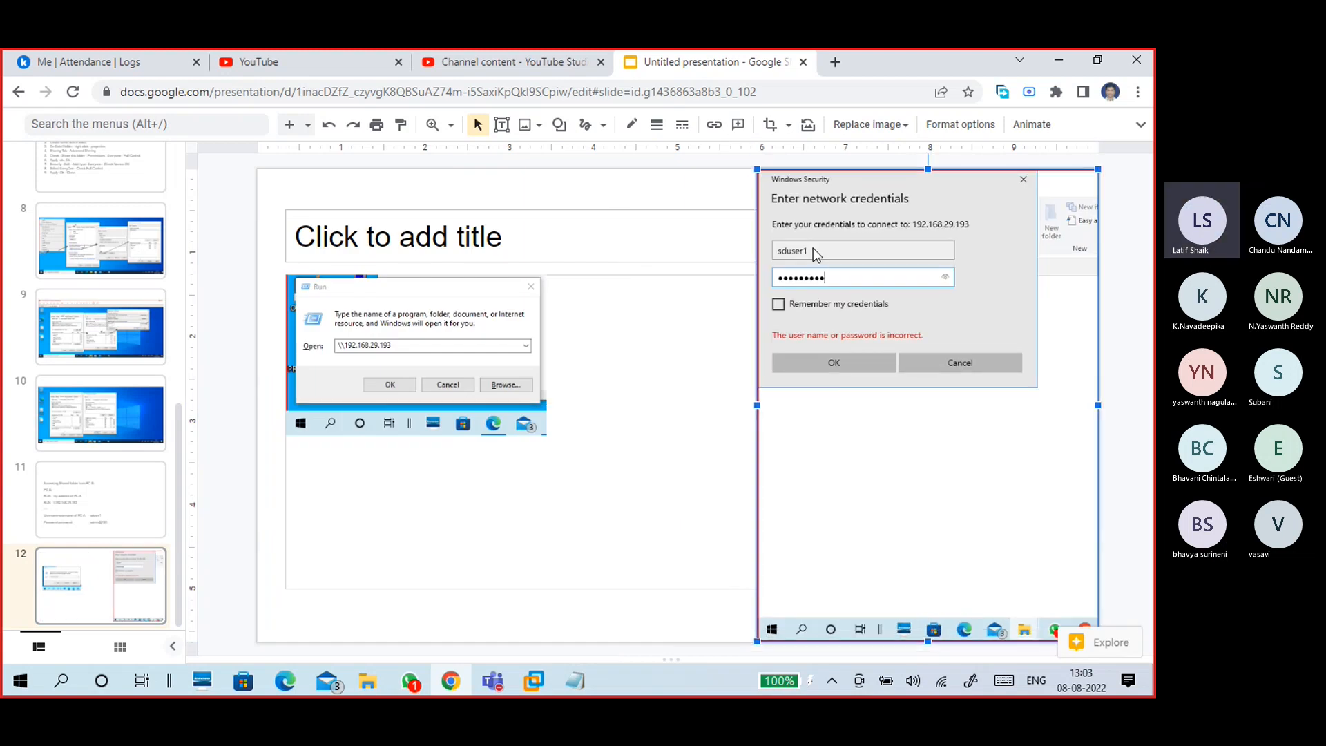
left_click(446, 336)
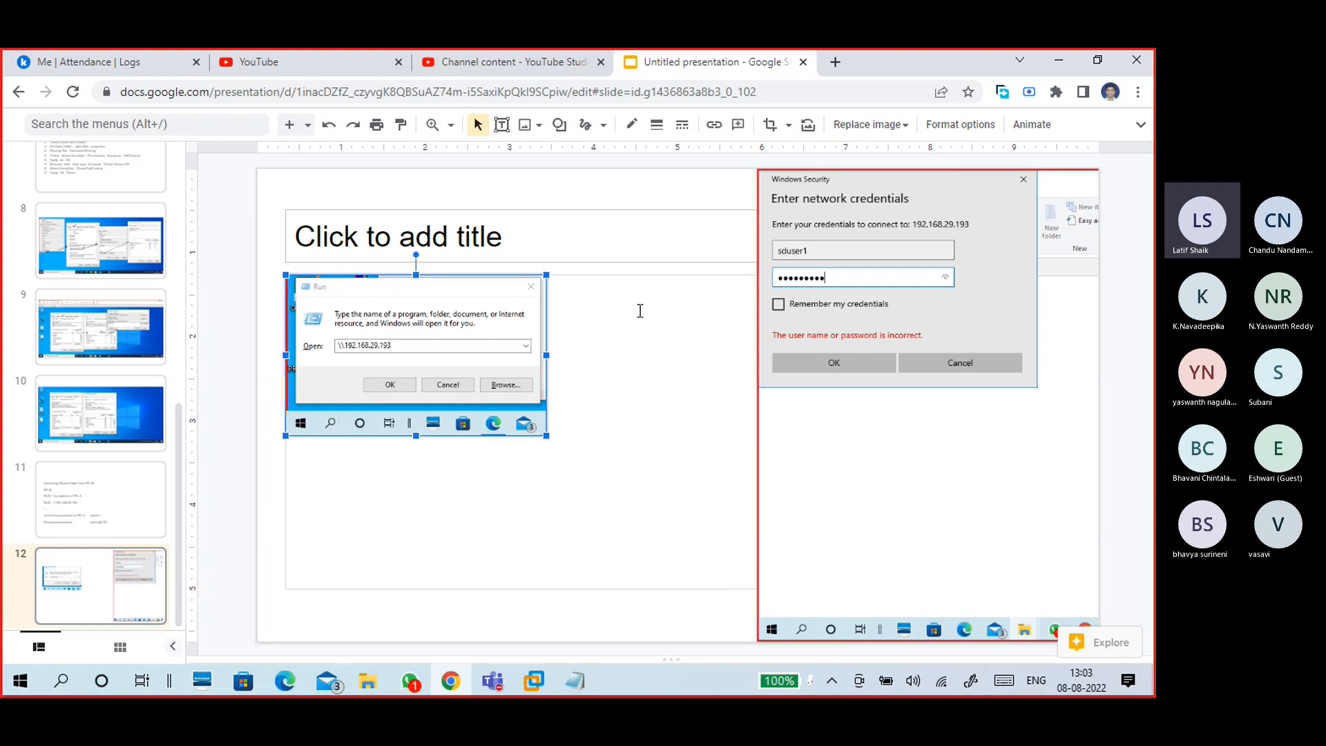
left_click_drag(831, 267, 793, 268)
- Minimize the presentation, submit the network credentials and open the shared Data1 folder on 192.168.29.193
left_click(1058, 61)
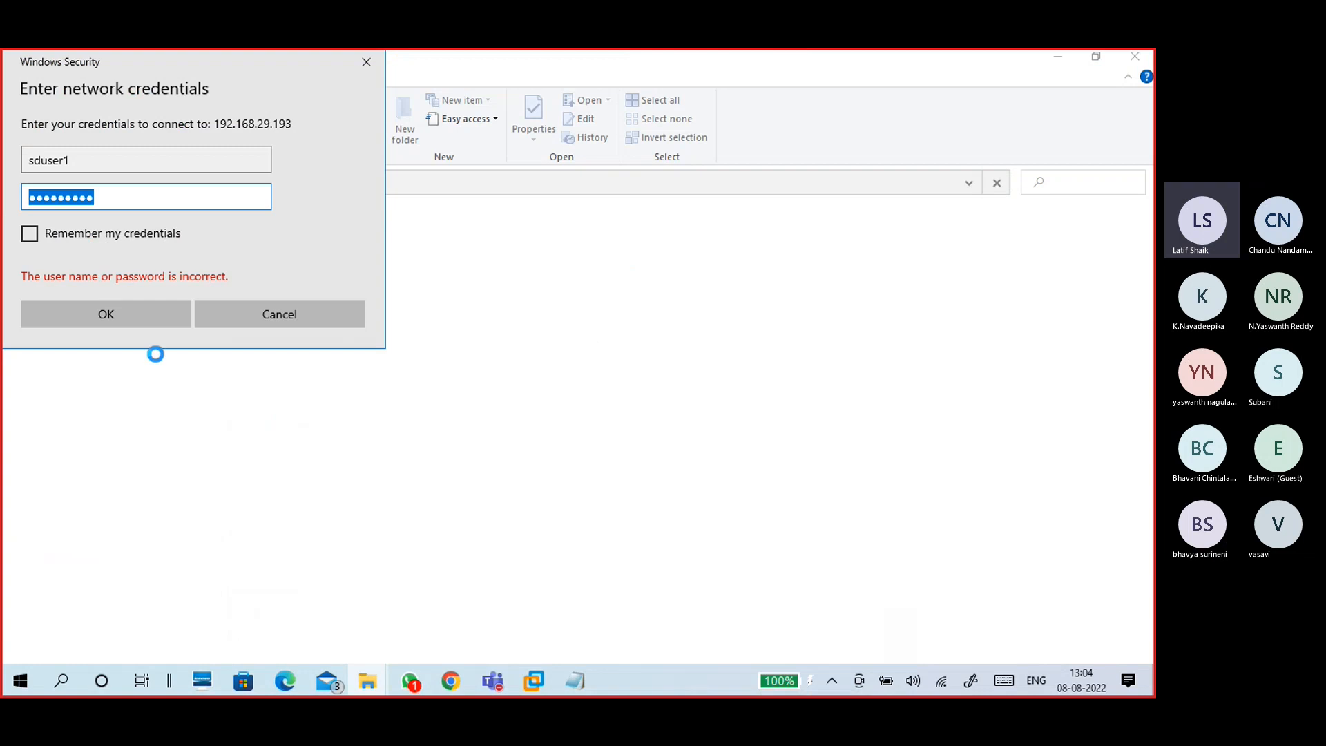
left_click(134, 314)
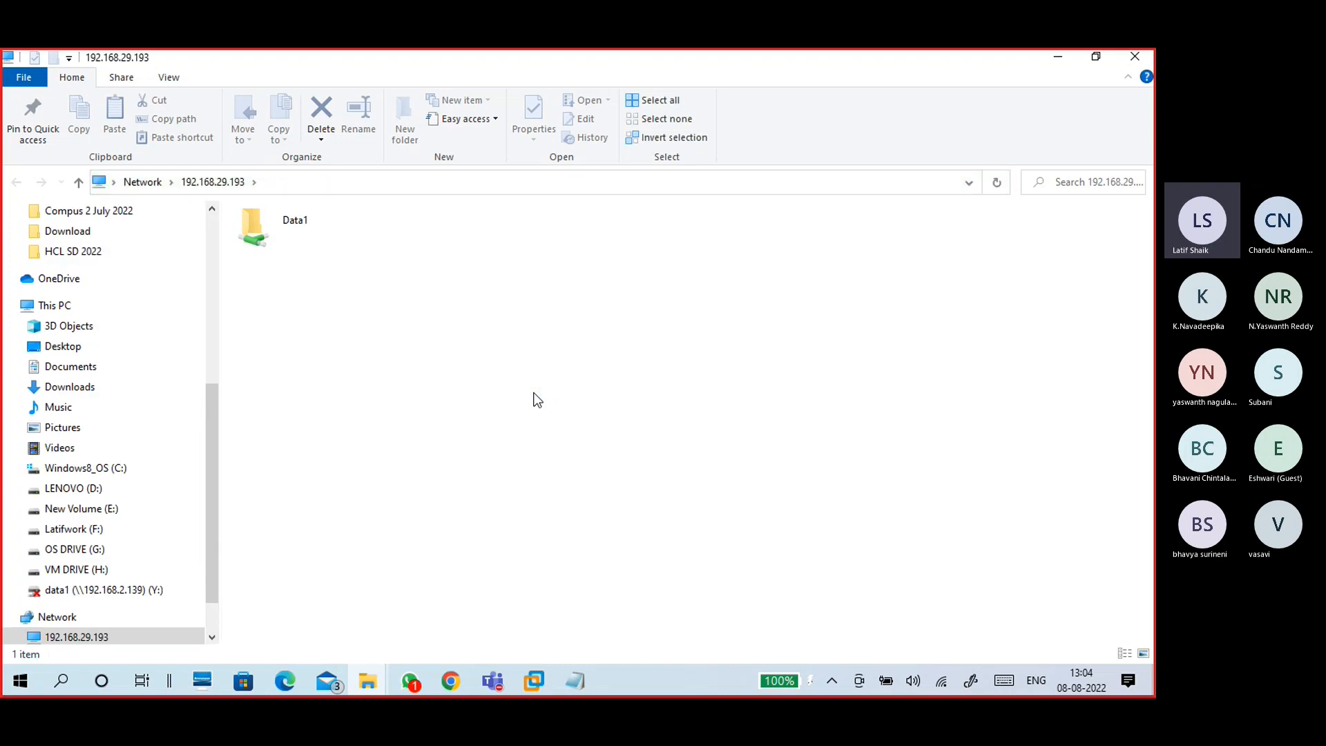
double_click(346, 235)
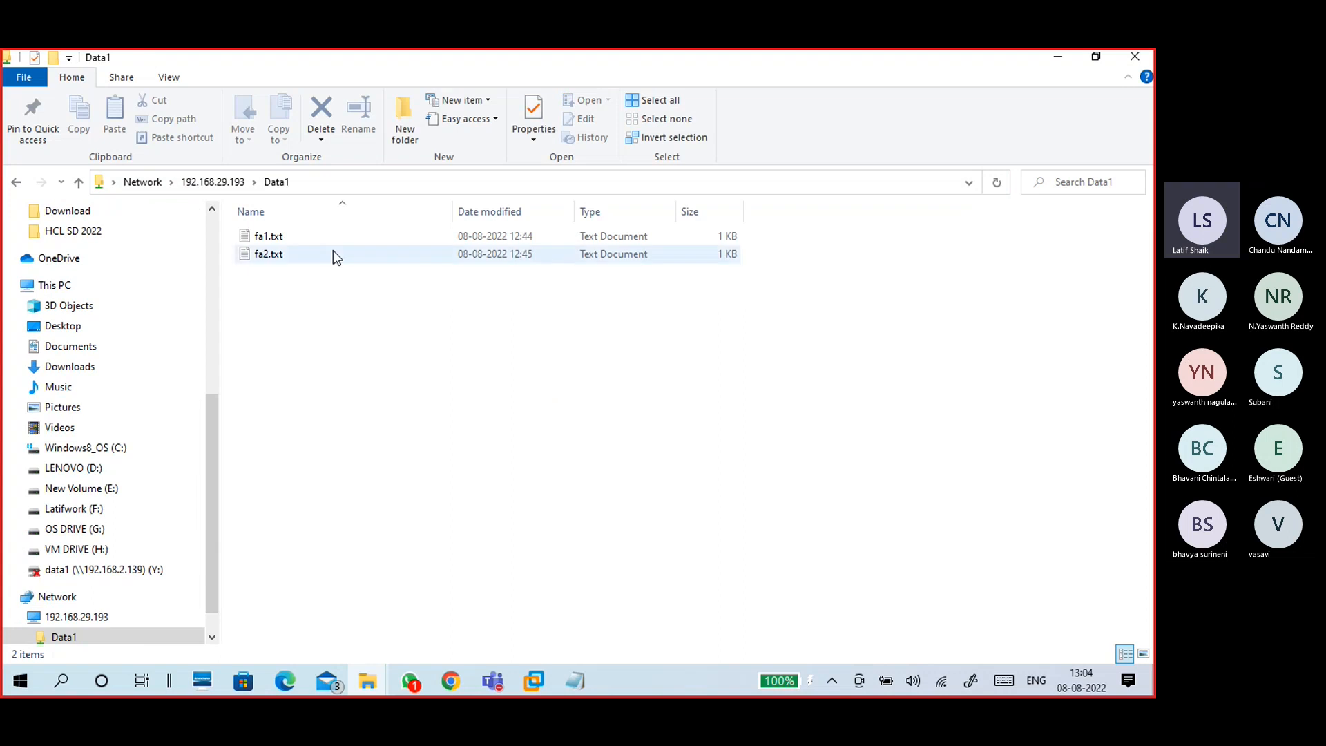
- Open fa2.txt from the shared Data1 folder, examine its text and close the file
left_click(333, 254)
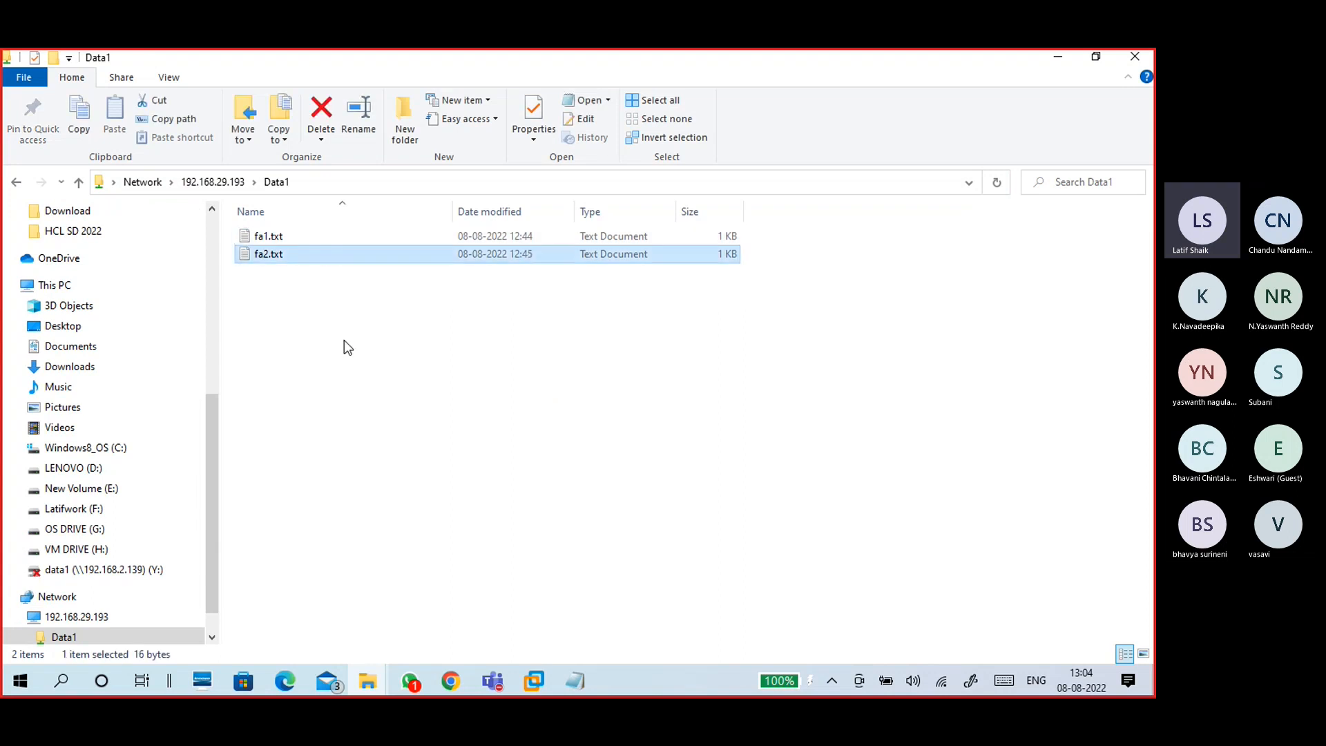
double_click(352, 256)
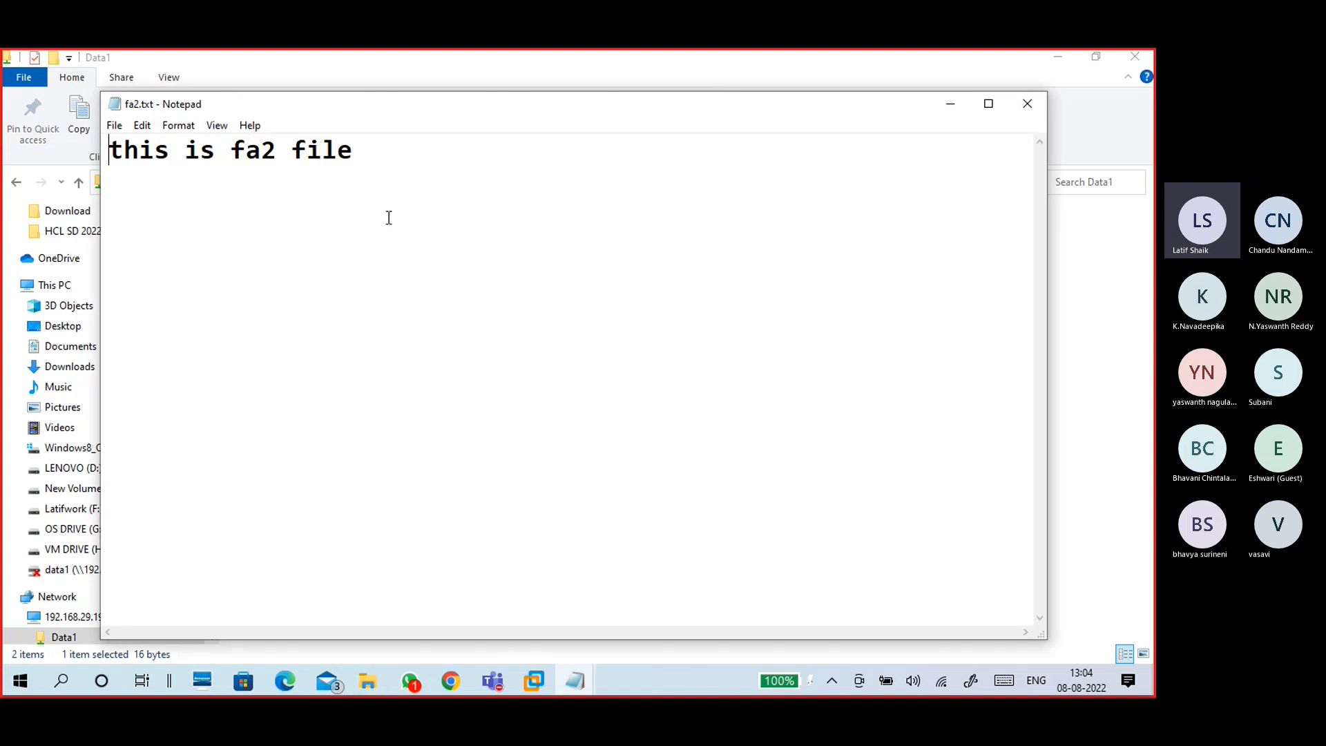
left_click_drag(382, 156, 97, 135)
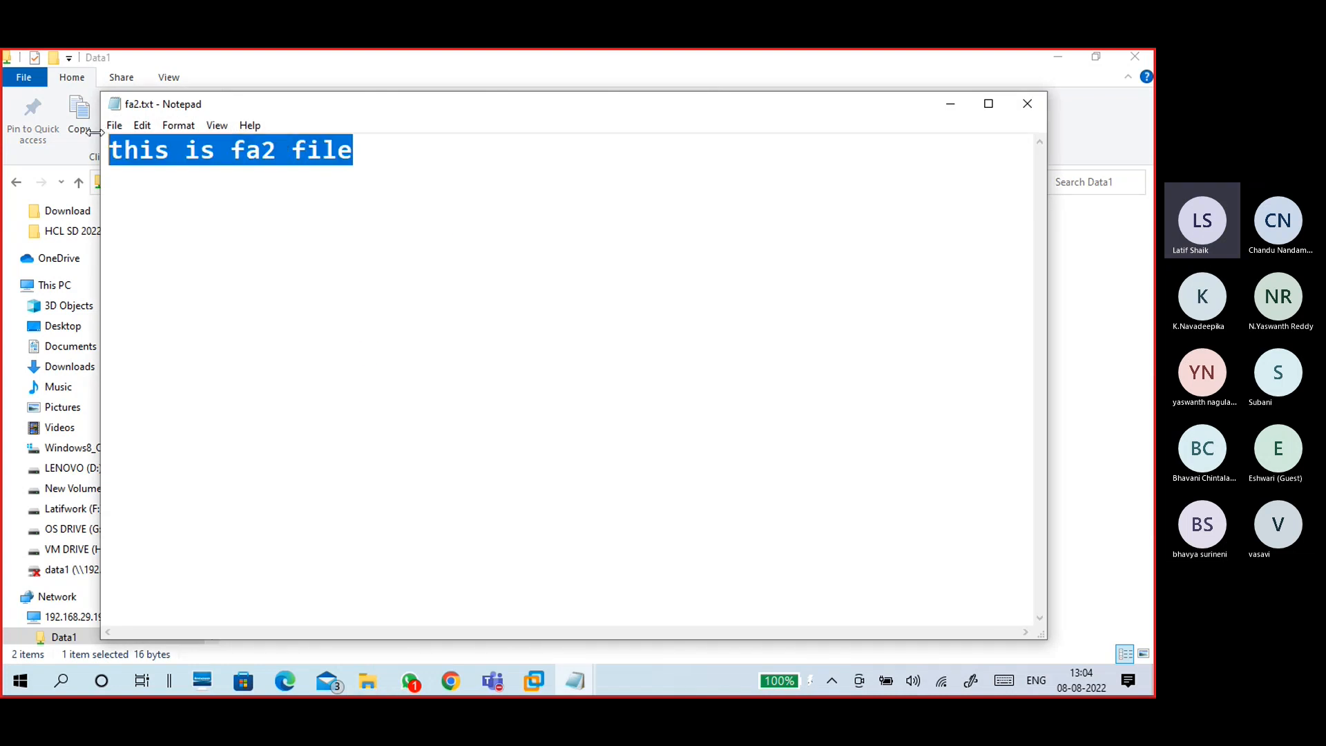
left_click(322, 266)
left_click_drag(355, 151, 88, 136)
left_click(173, 210)
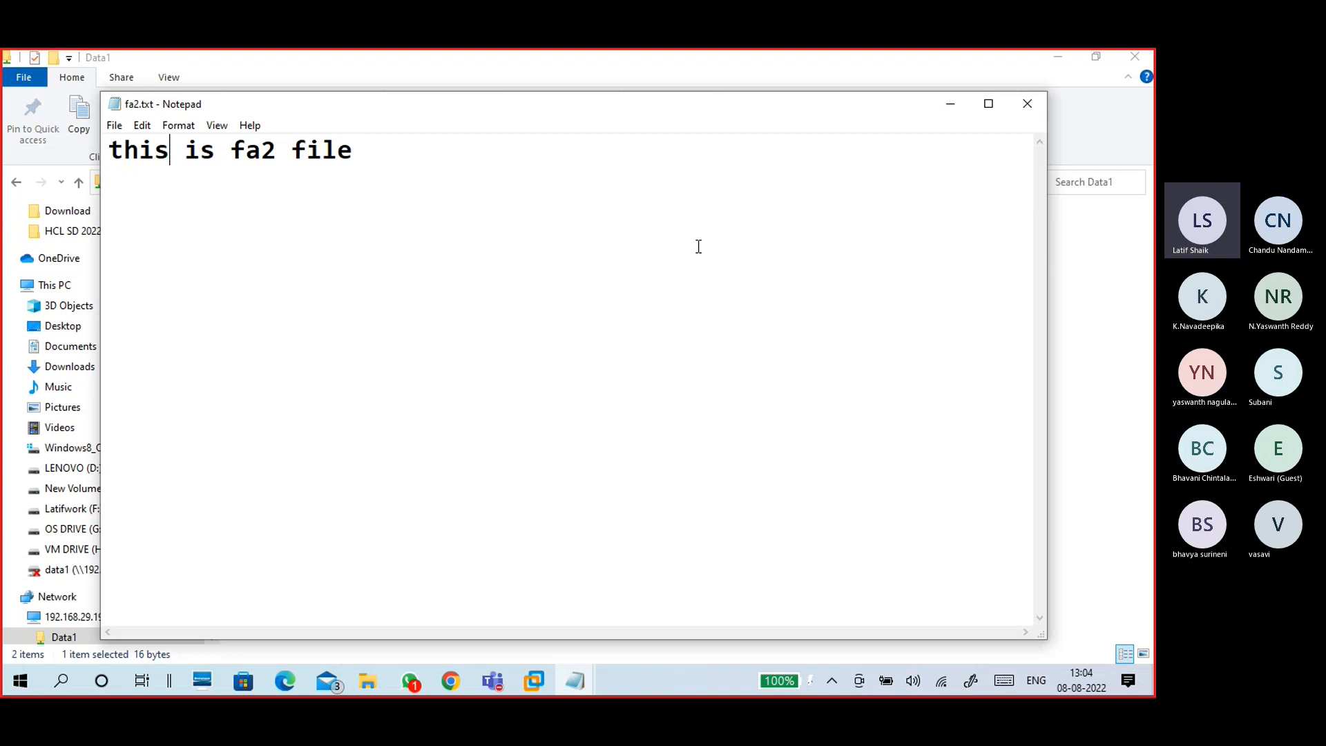
left_click(1013, 109)
- Switch to the Compus 2 July 2022 folder and copy 22-07 OS and Windows.txt, 23-07 Boot processing.txt and 25-07 PC hardware issue.txt
left_click(490, 298)
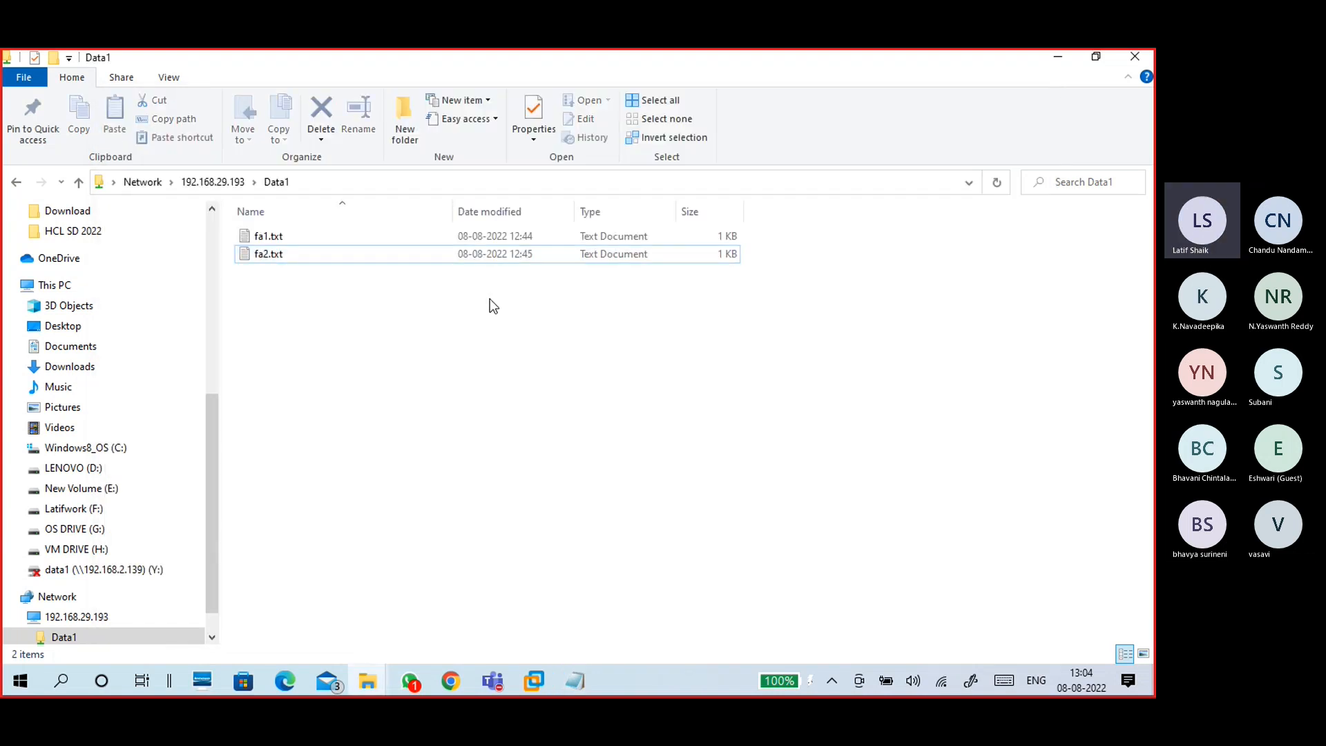
left_click(372, 682)
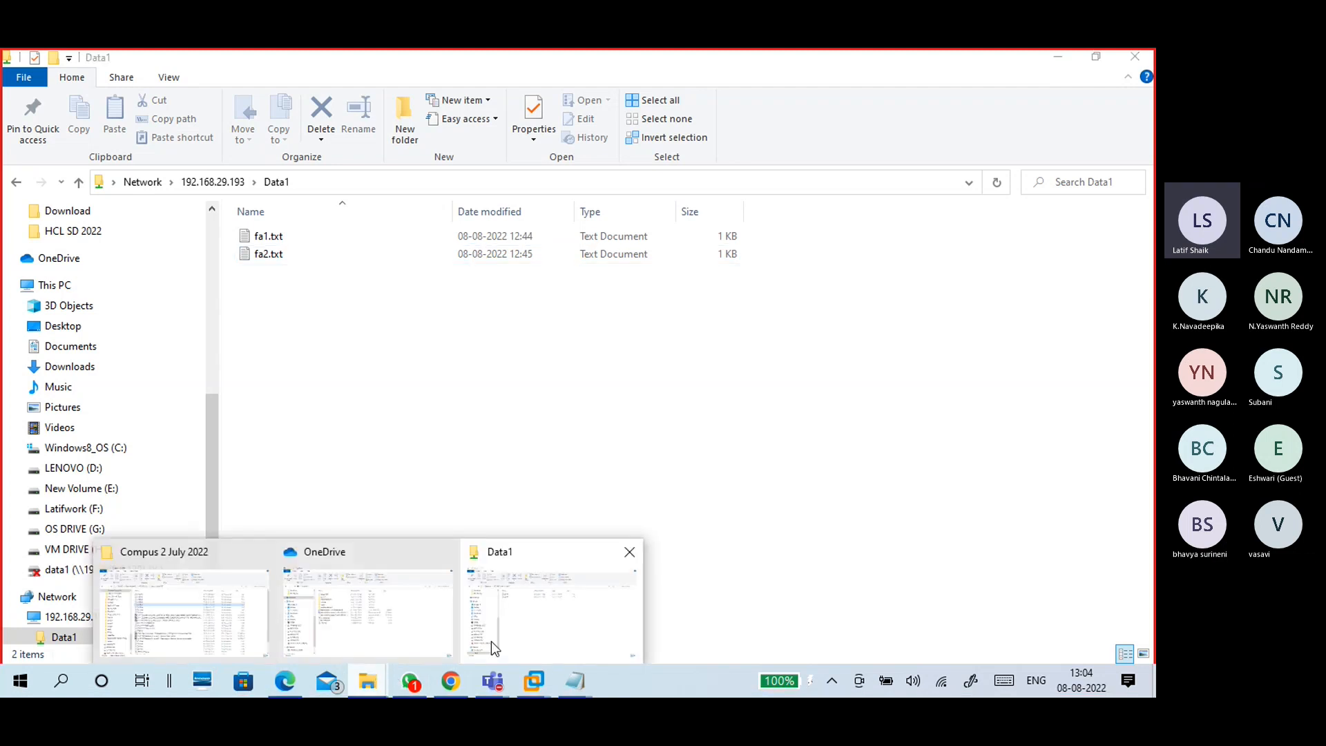
left_click(264, 653)
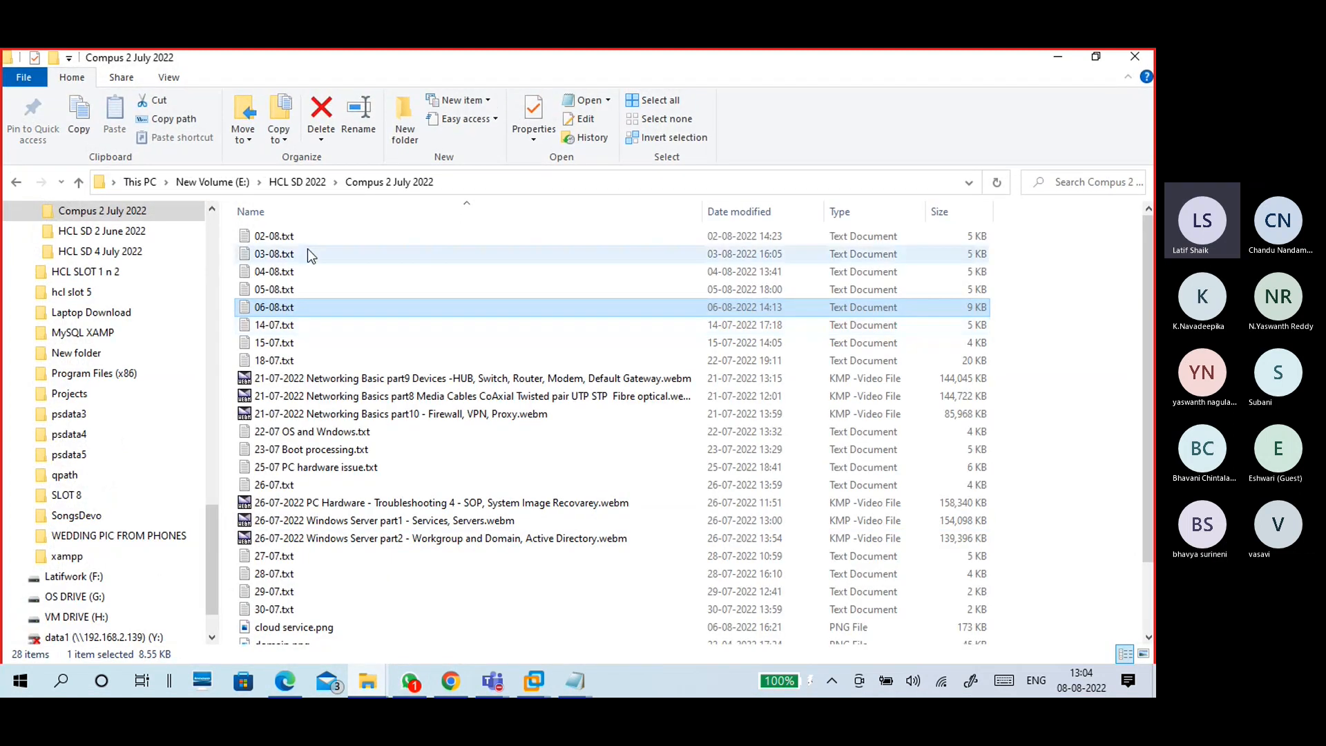
scroll(415, 511, "down", 1)
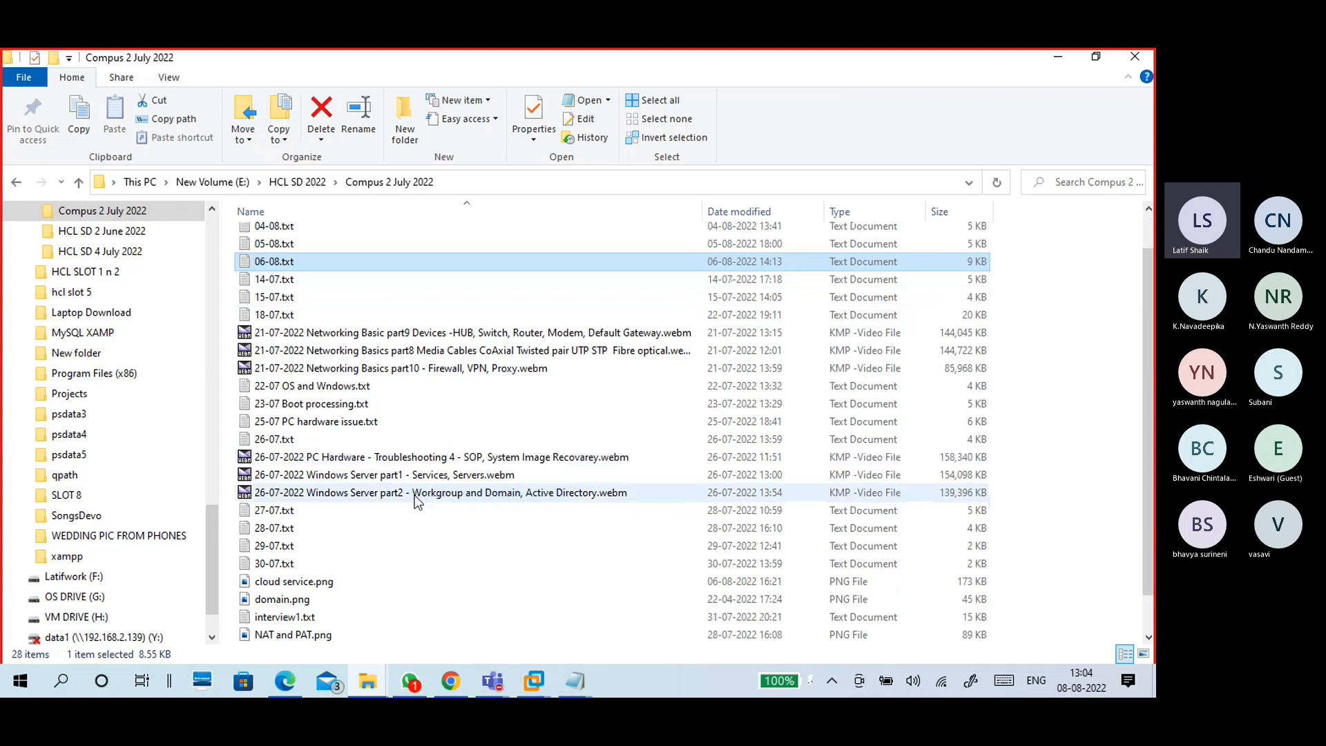
left_click(364, 400)
left_click(364, 388)
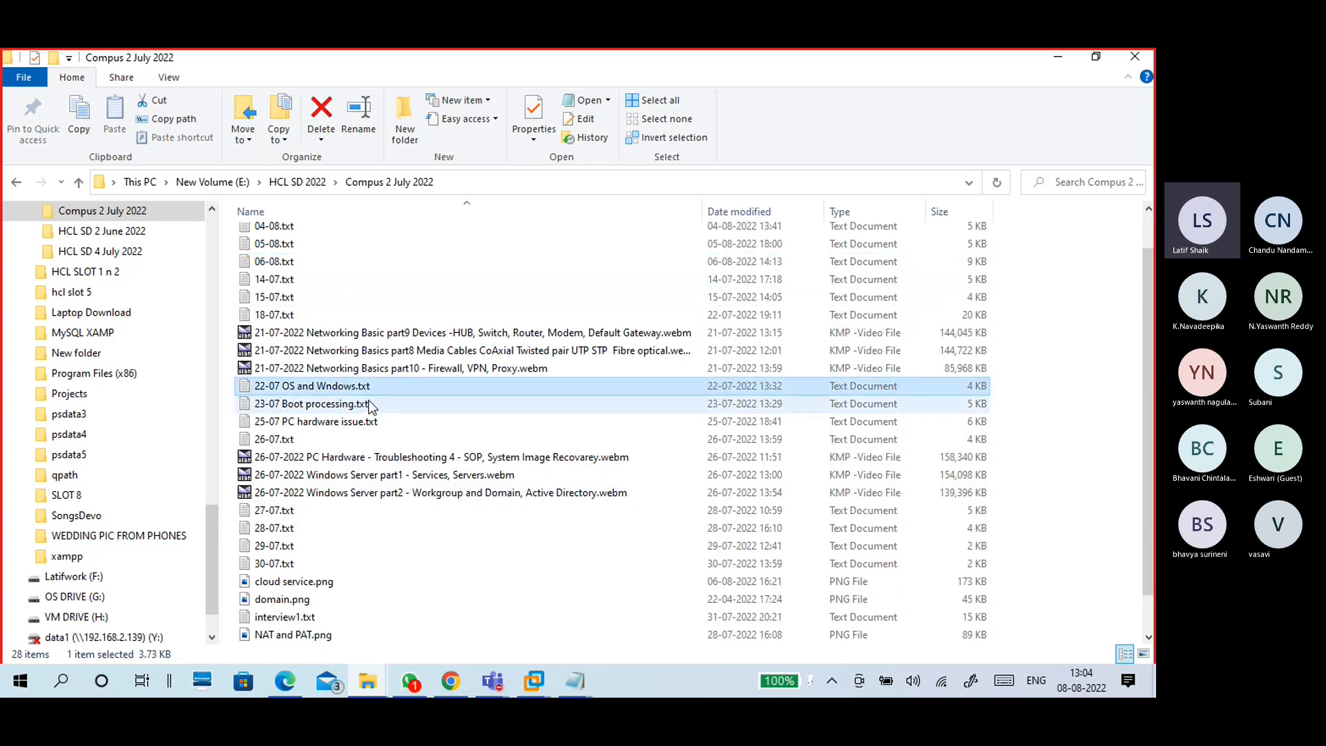
key("shift+Down")
key("shift+Down")
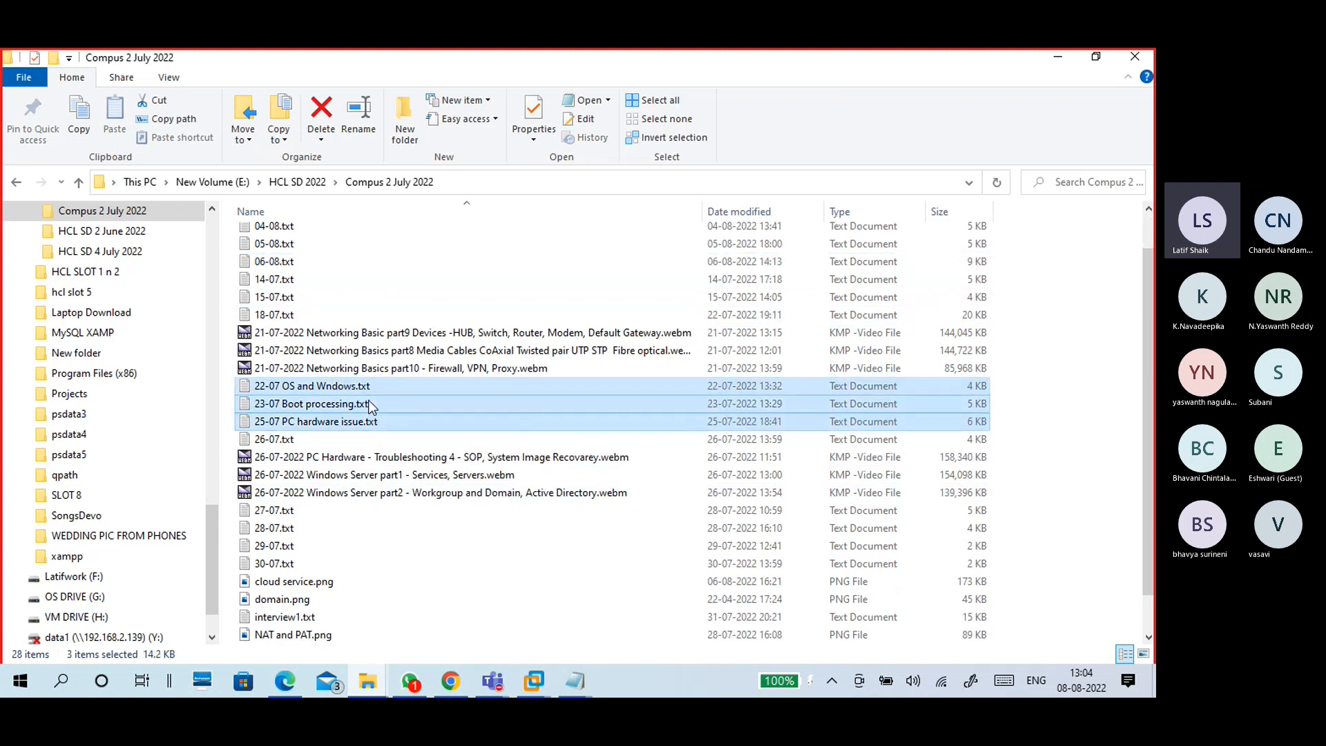
right_click(367, 400)
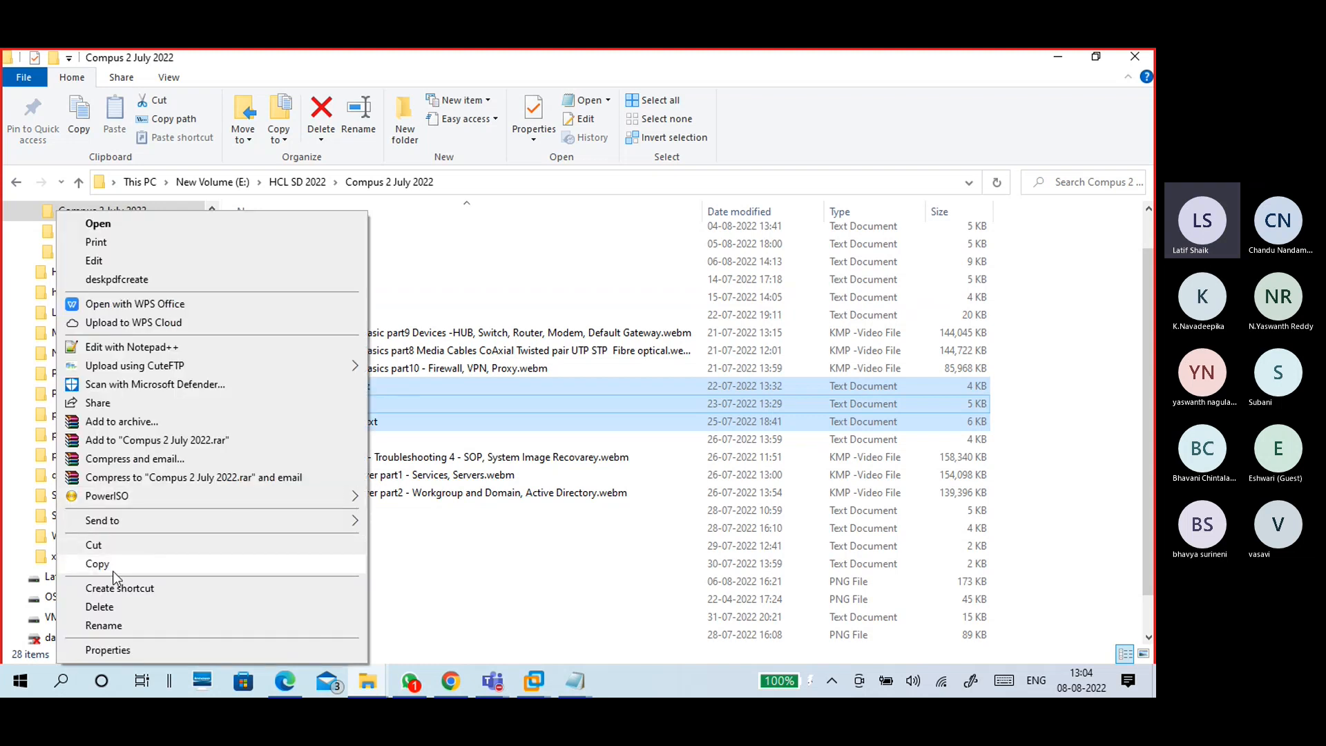
left_click(108, 563)
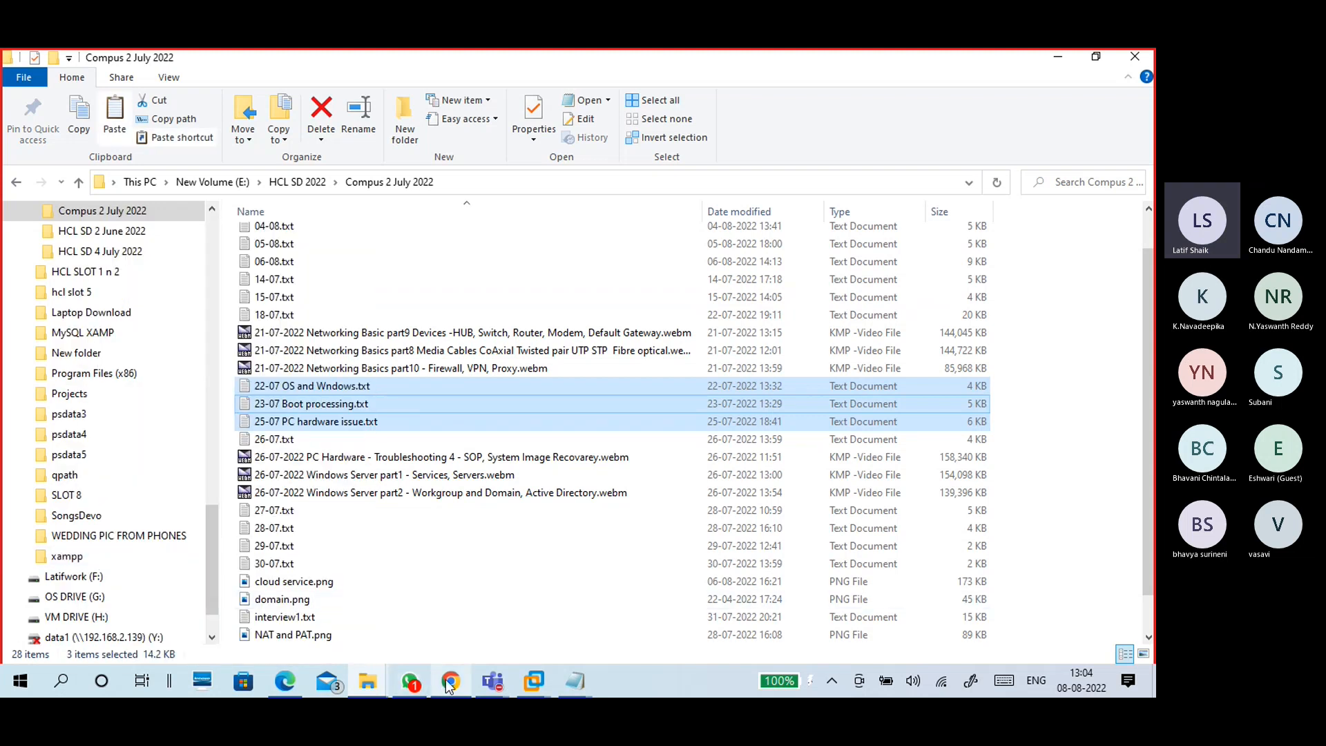
- Paste the three copied text files into the shared Data1 folder on 192.168.29.193 and clear the selection
left_click(367, 681)
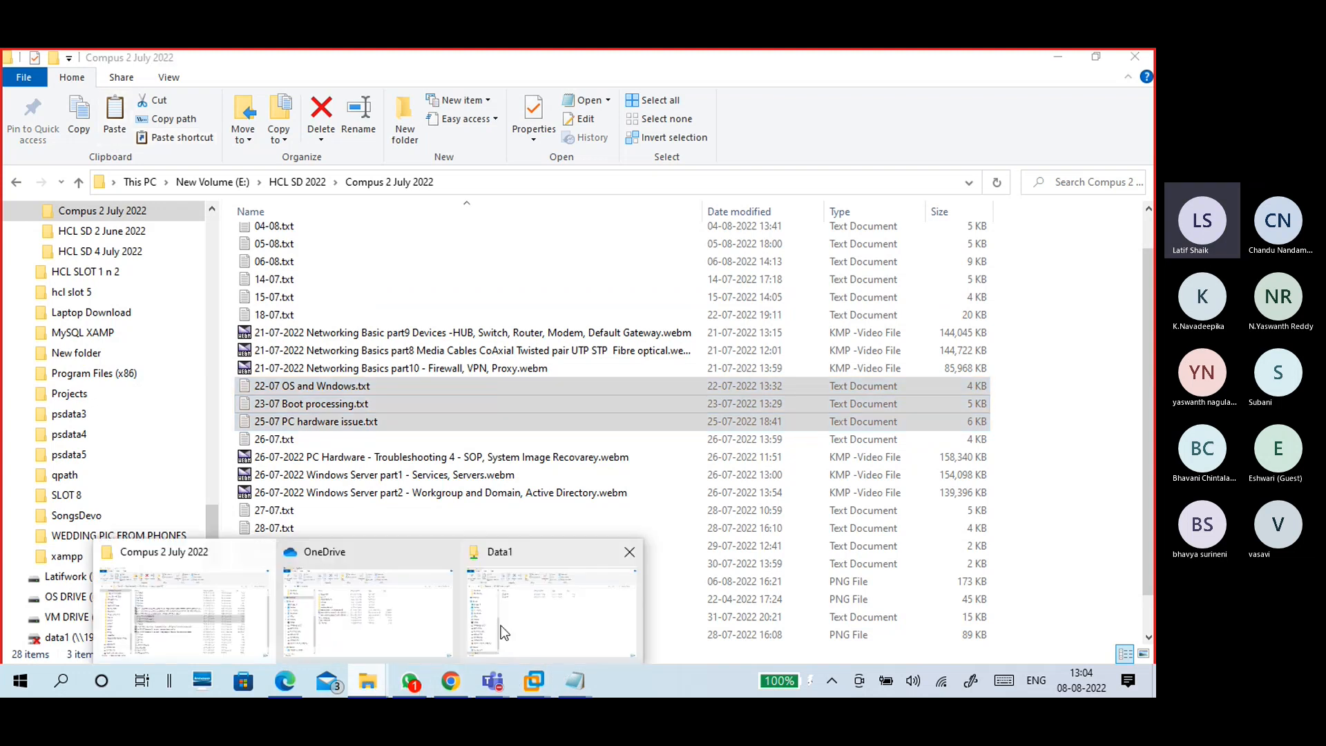
left_click(537, 634)
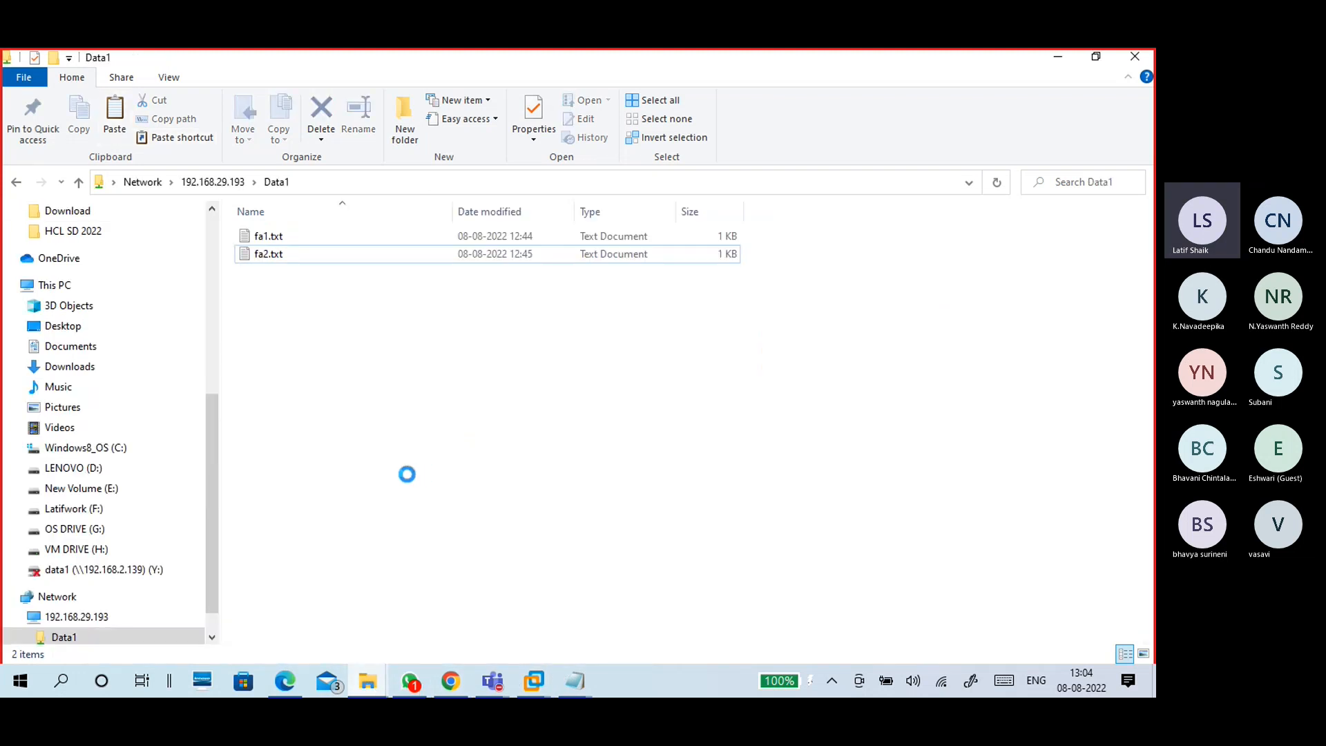
right_click(453, 424)
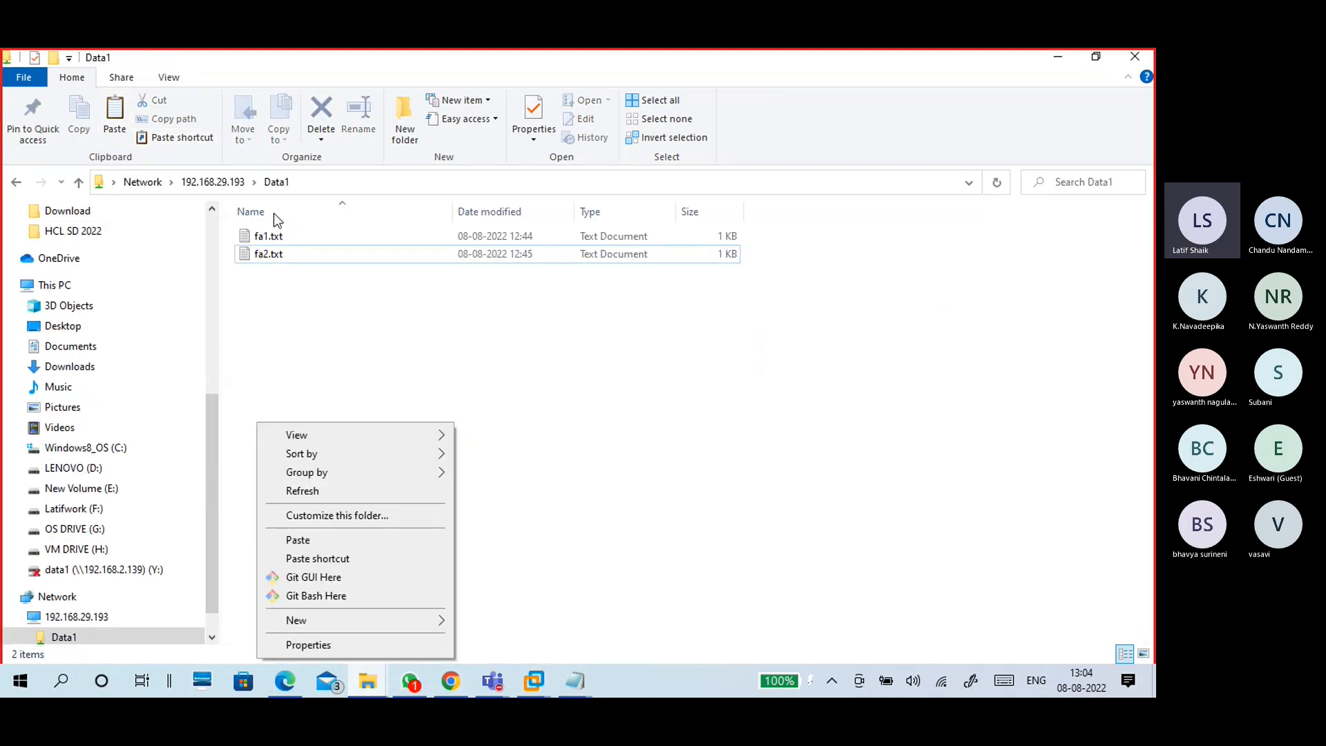
left_click(304, 540)
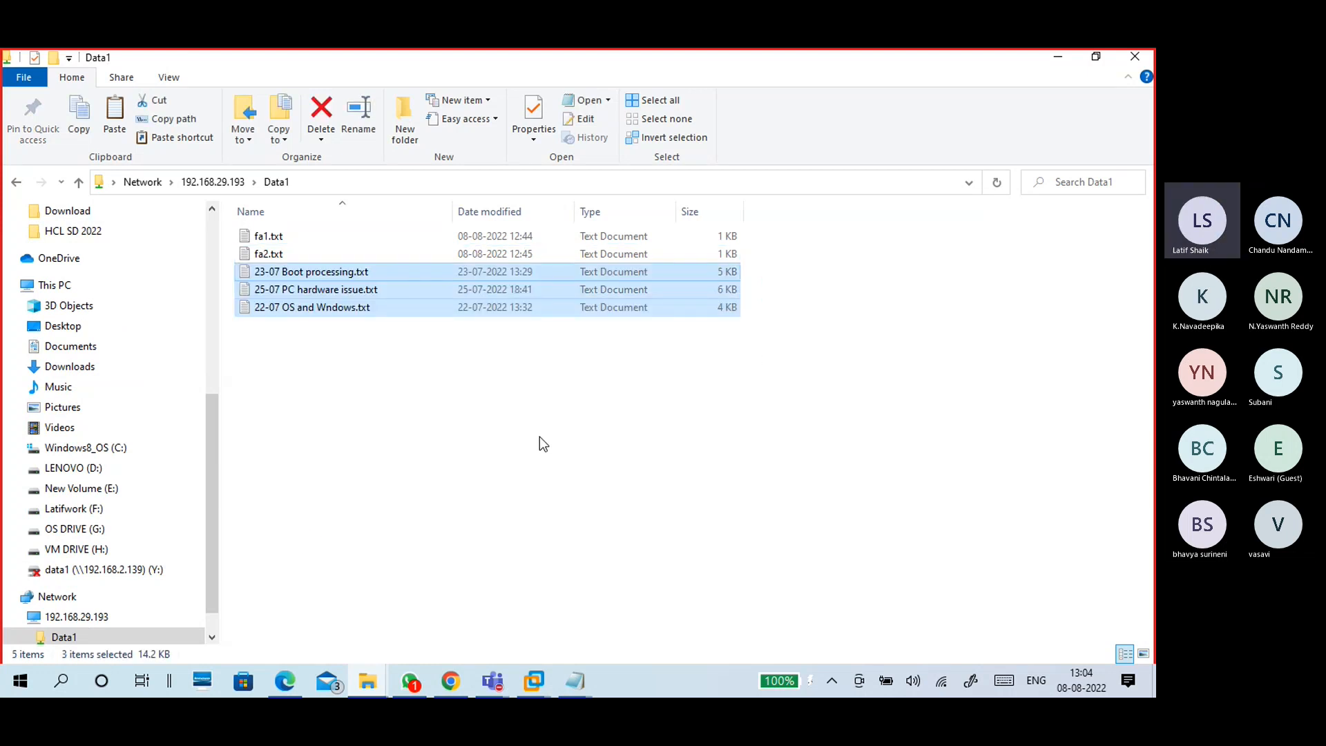
left_click(540, 437)
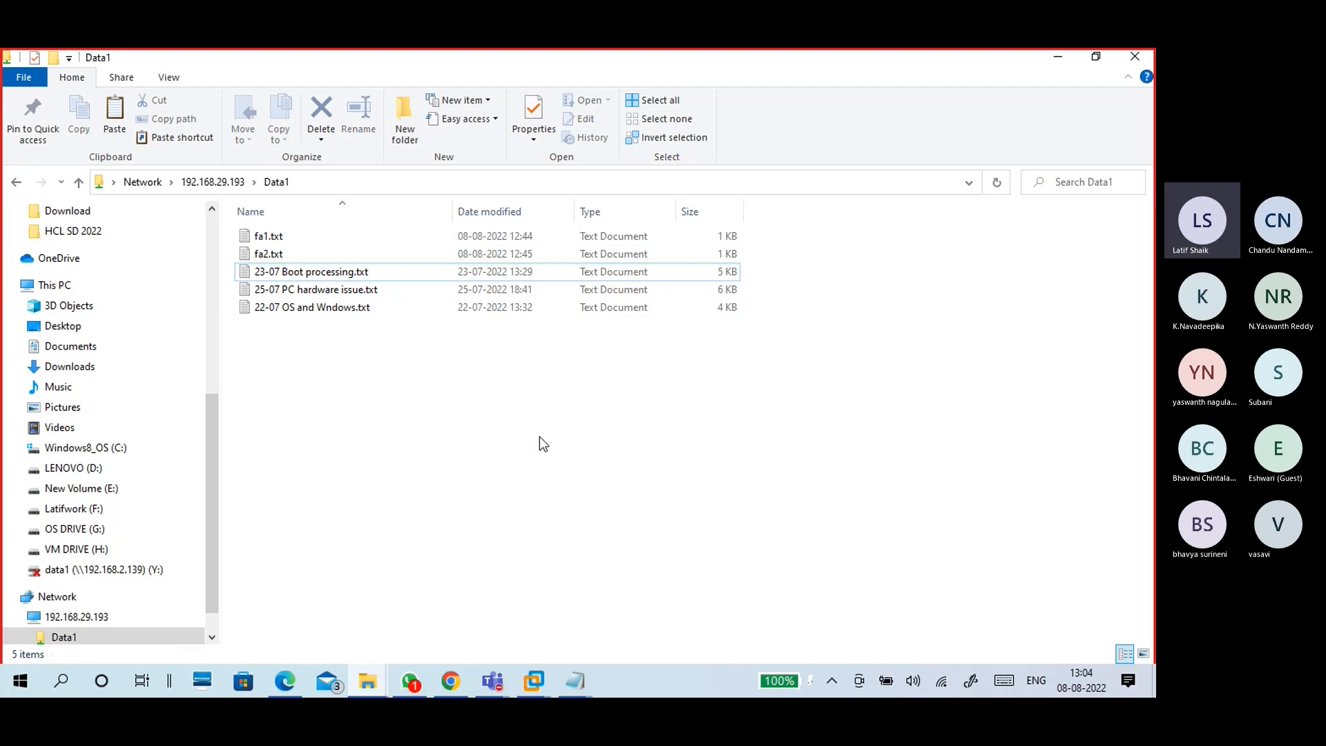
- Minimize the folder windows, switch to the HCL-SD-Win10 virtual machine and open its desktop Data1 folder to check for the pasted files
left_click(1096, 56)
left_click(849, 151)
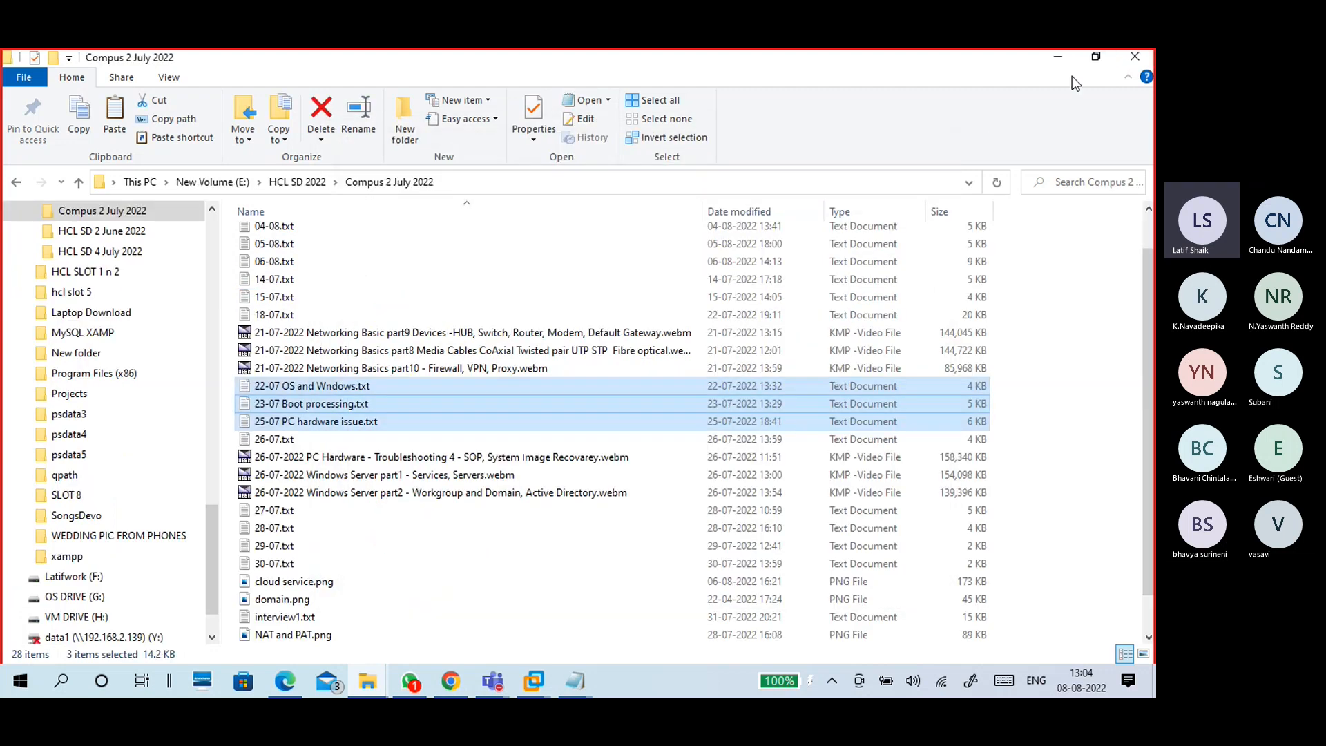
left_click(1069, 56)
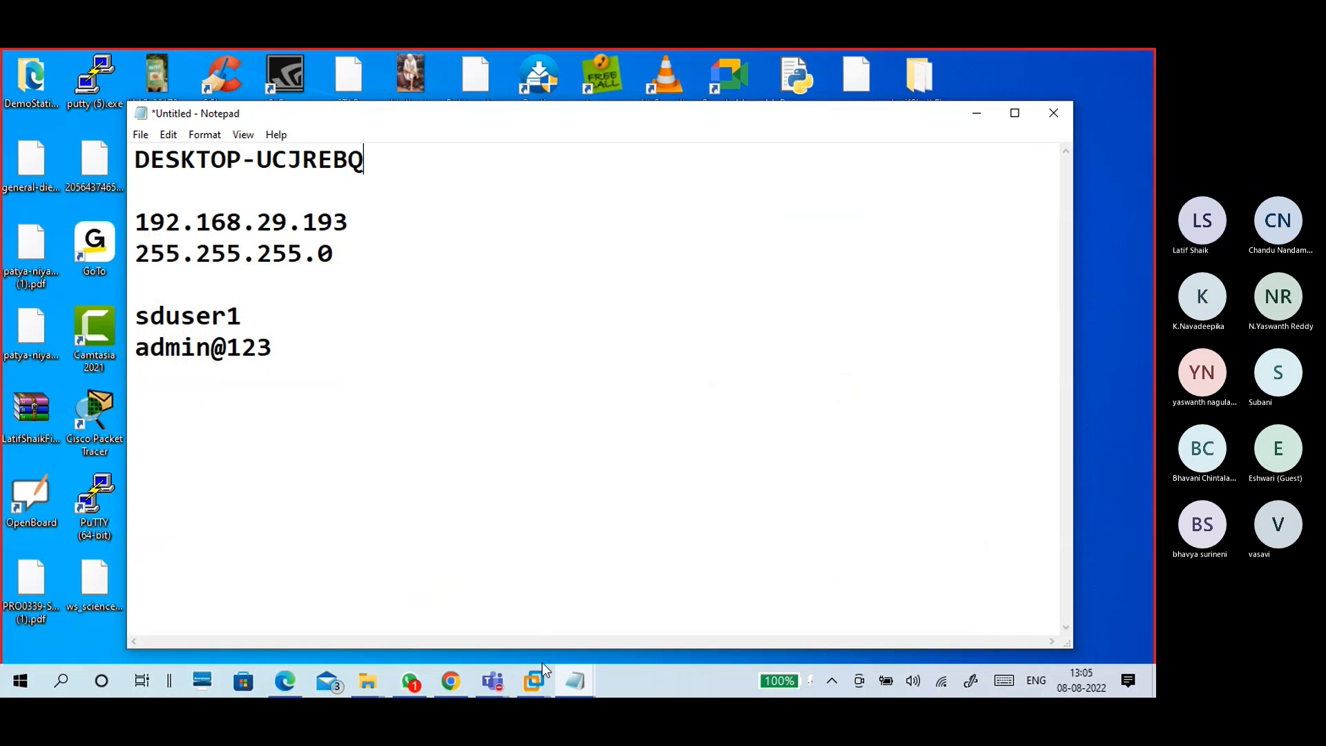
mouse_move(543, 665)
left_click(558, 616)
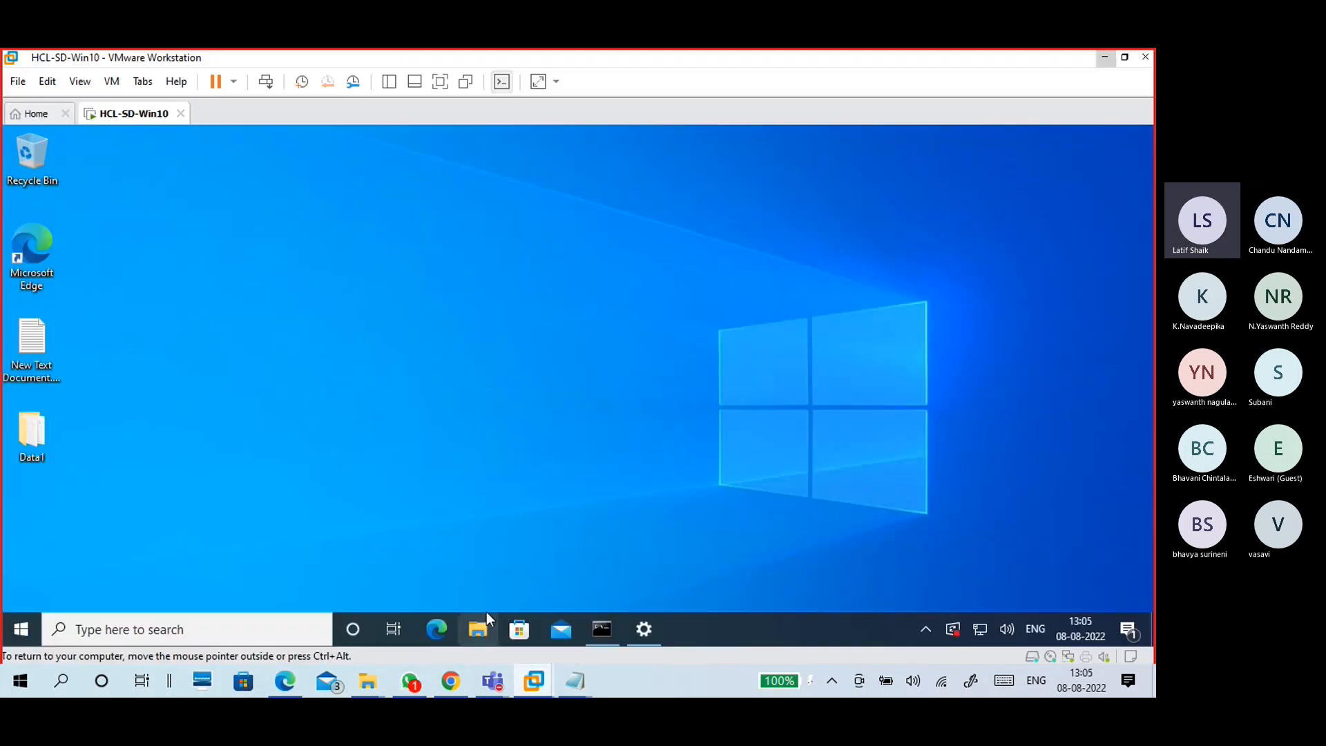
double_click(40, 425)
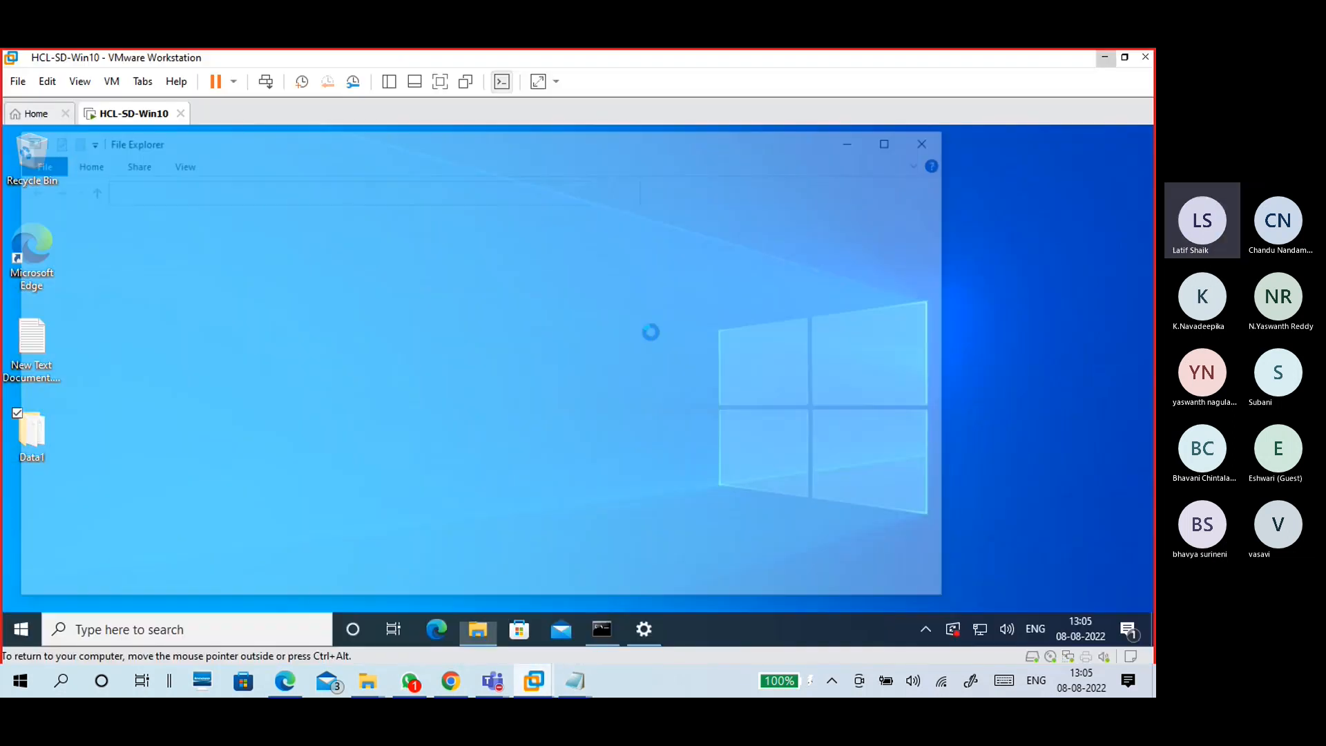
left_click_drag(465, 138, 592, 139)
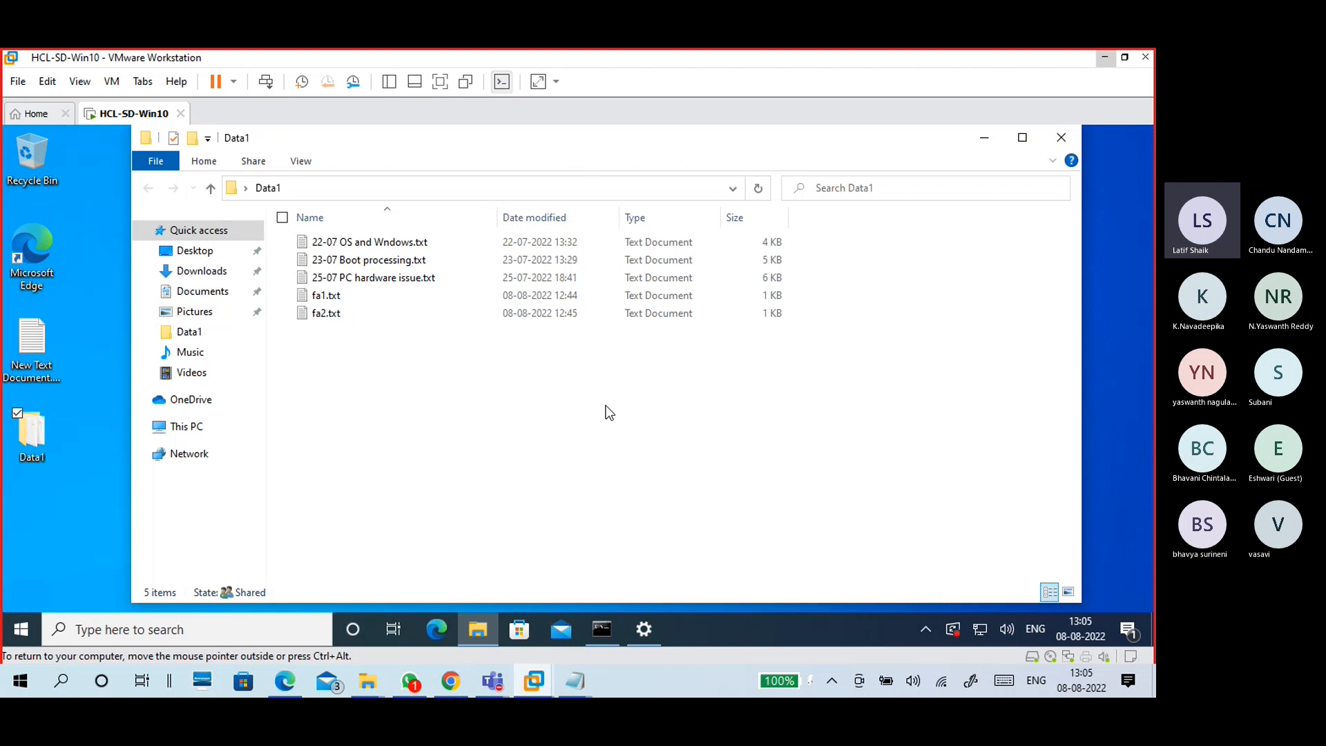
key("super")
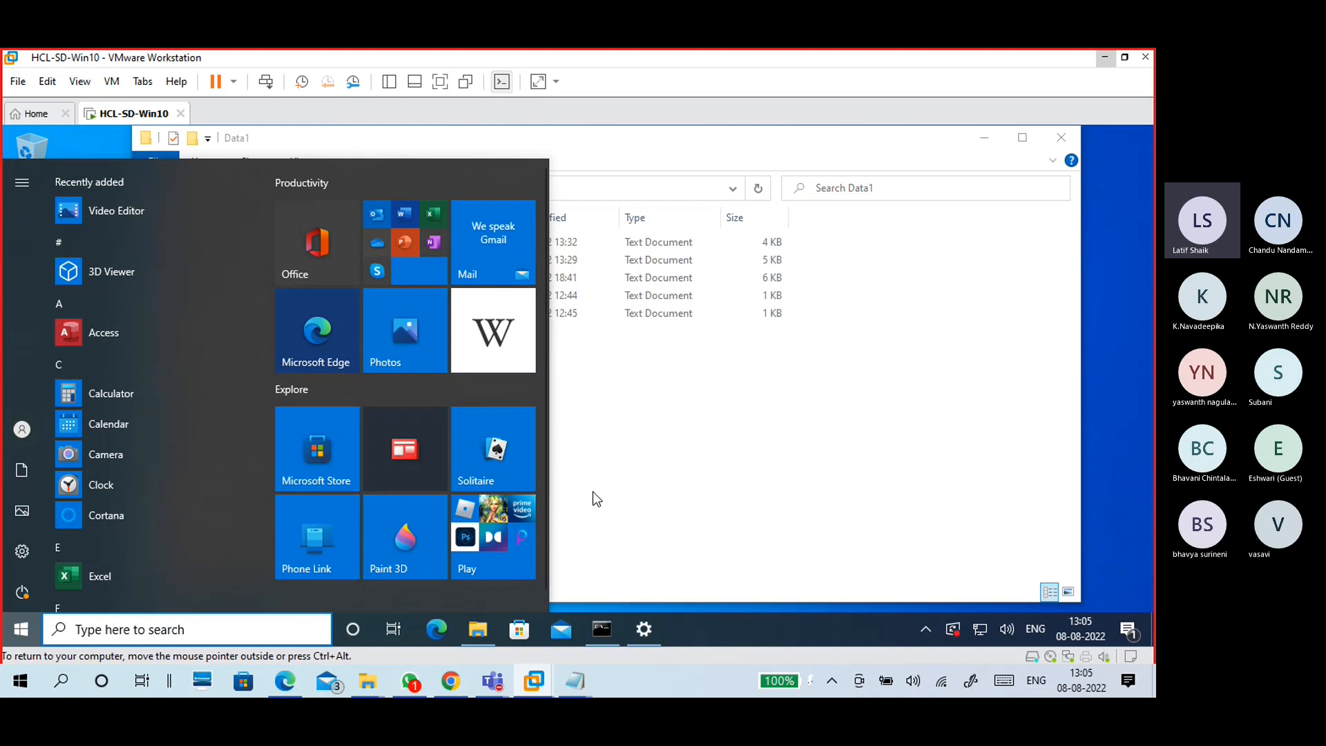
left_click(28, 595)
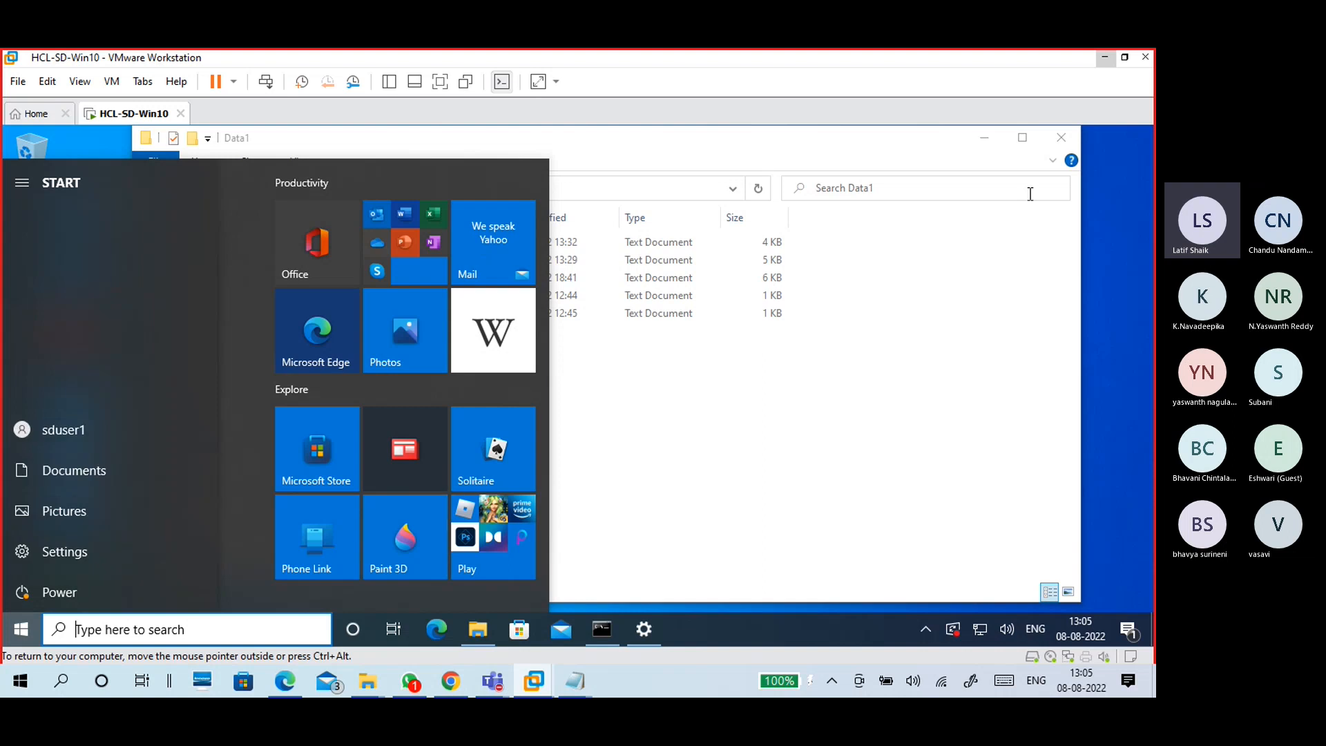
left_click(1031, 173)
- Minimize the virtual machine, open Paint with a blank canvas and maximize its window
left_click(1103, 61)
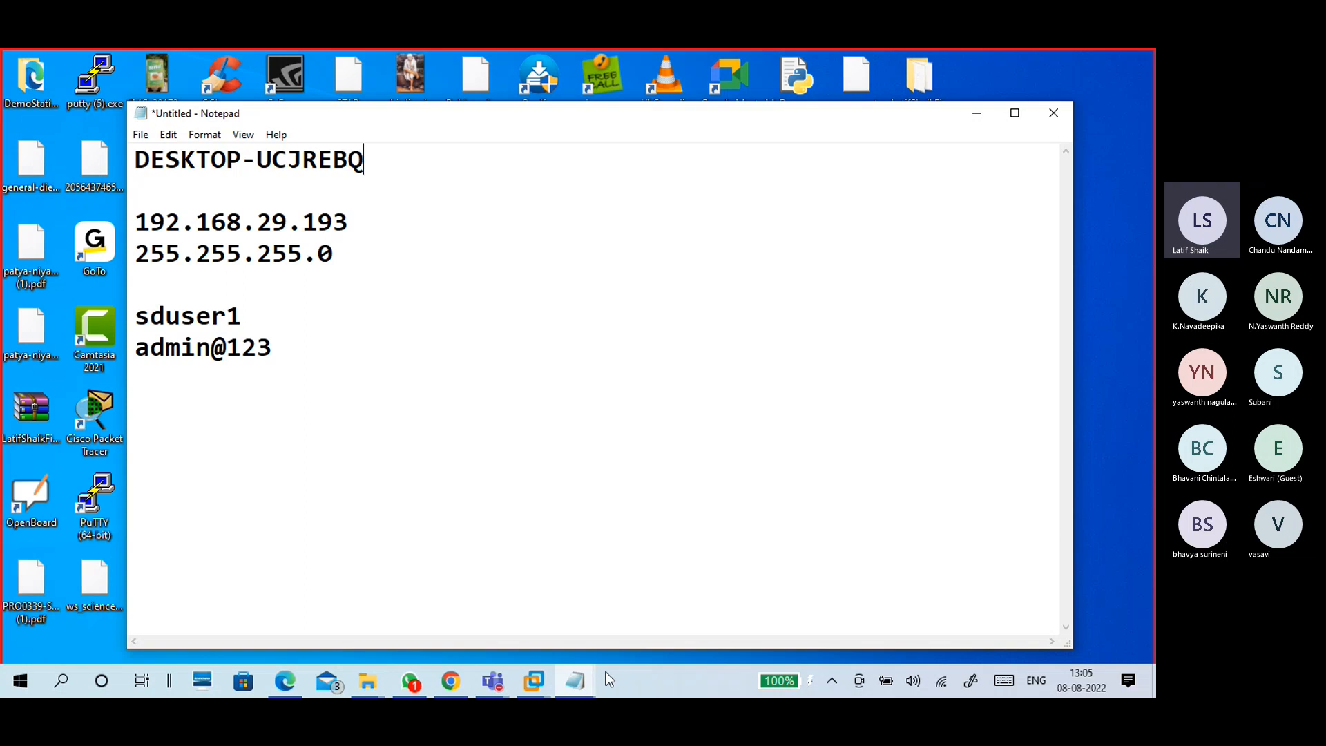
left_click(649, 684)
key("super")
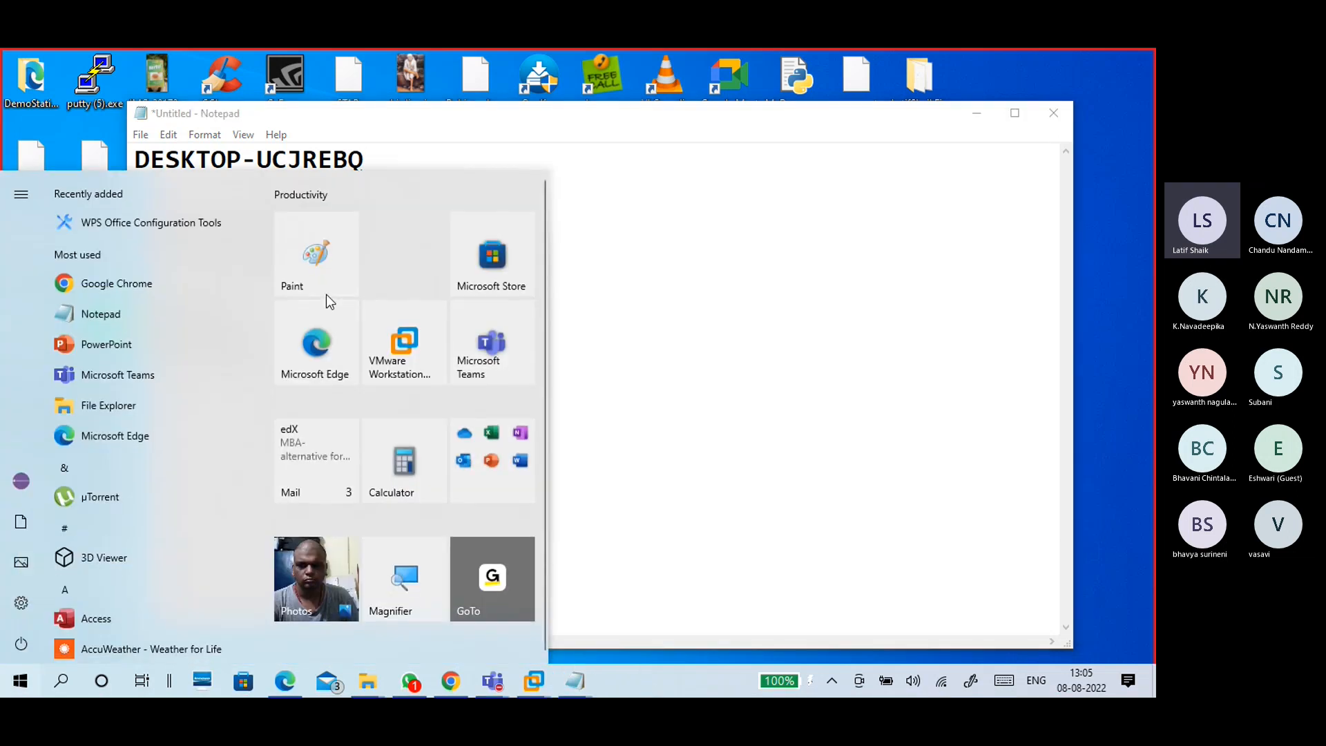
left_click(327, 263)
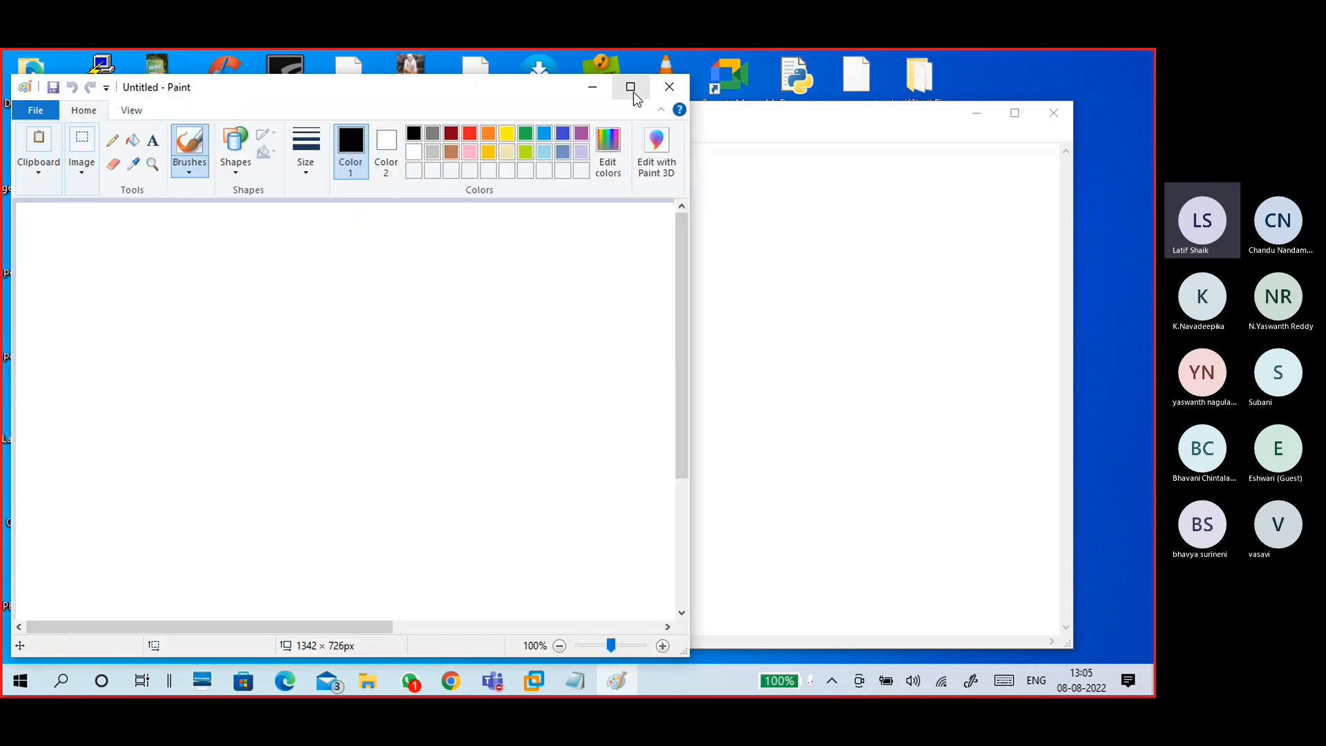
left_click(630, 87)
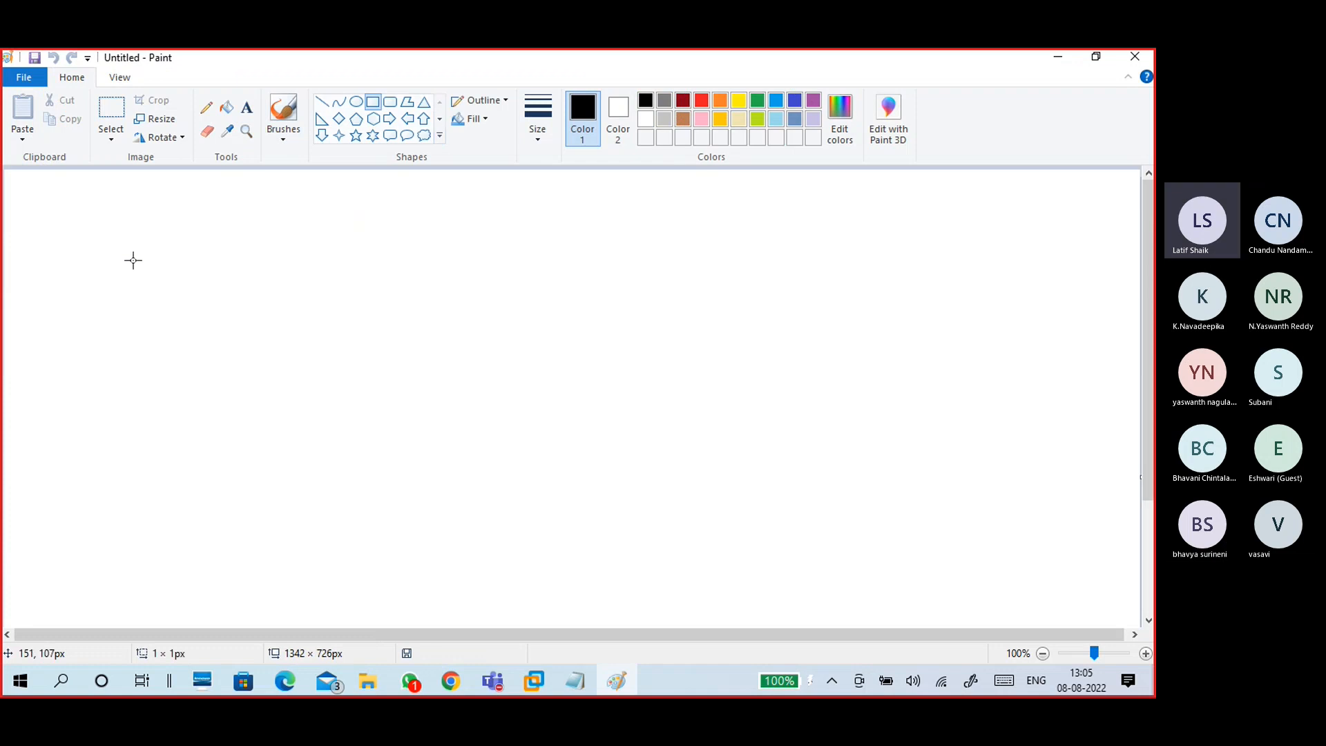
- Draw a rectangle about 270 × 304 px near the canvas's upper-left corner and a smaller one about 172 × 183 px to its right
left_click_drag(133, 261, 382, 532)
left_click_drag(266, 421, 180, 357)
left_click_drag(293, 465, 272, 454)
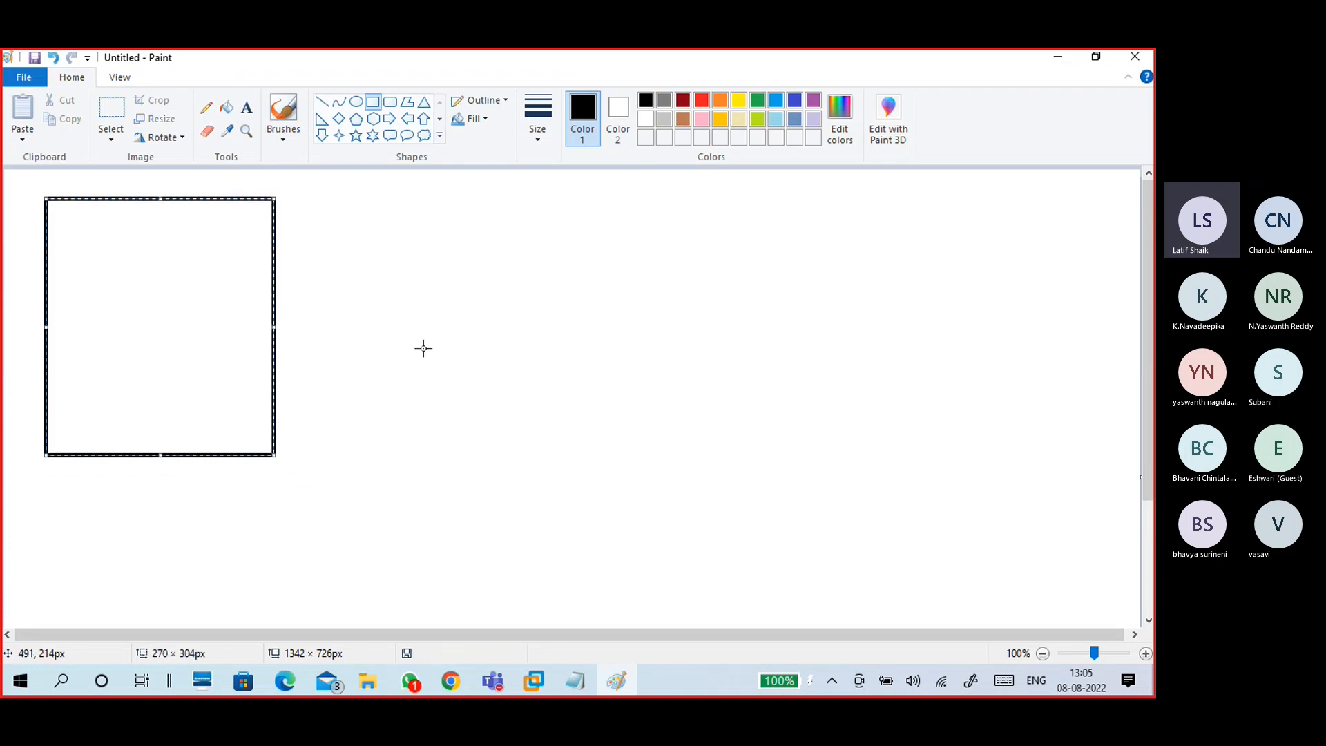
left_click_drag(585, 306, 732, 461)
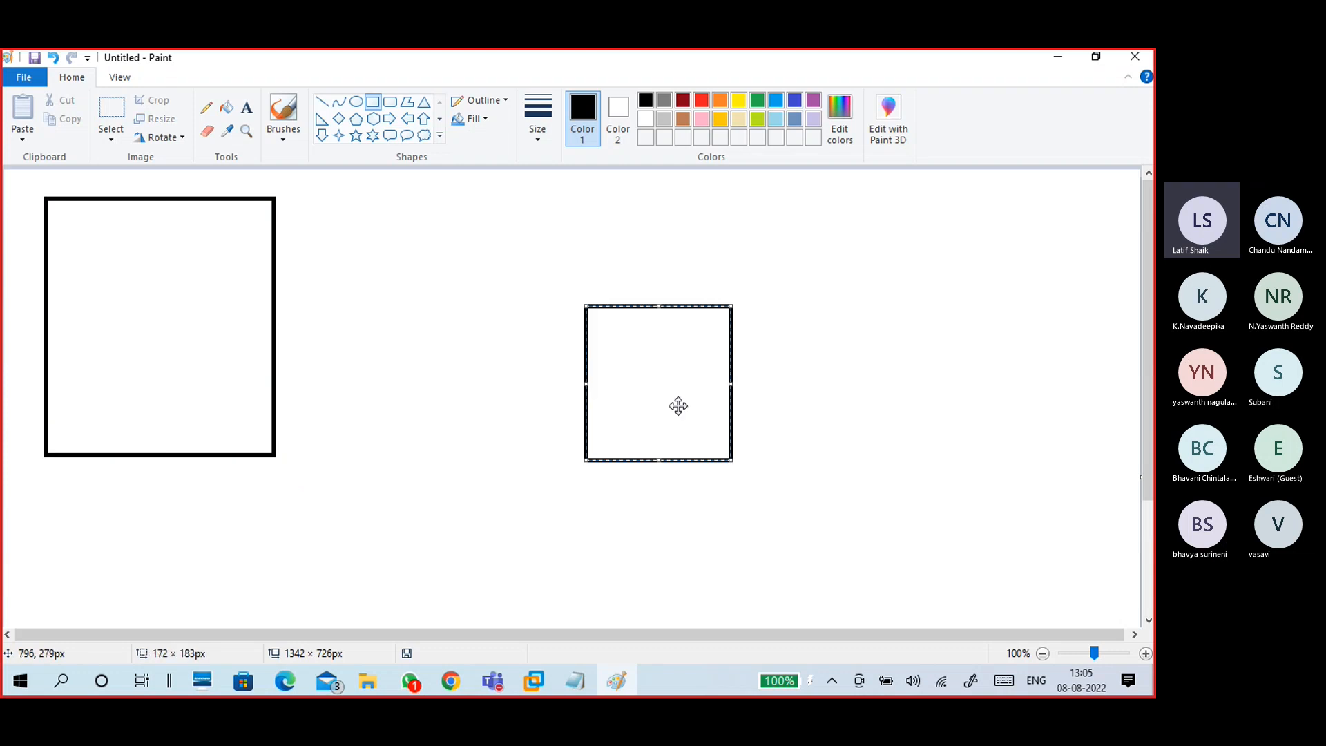
left_click_drag(678, 406, 612, 400)
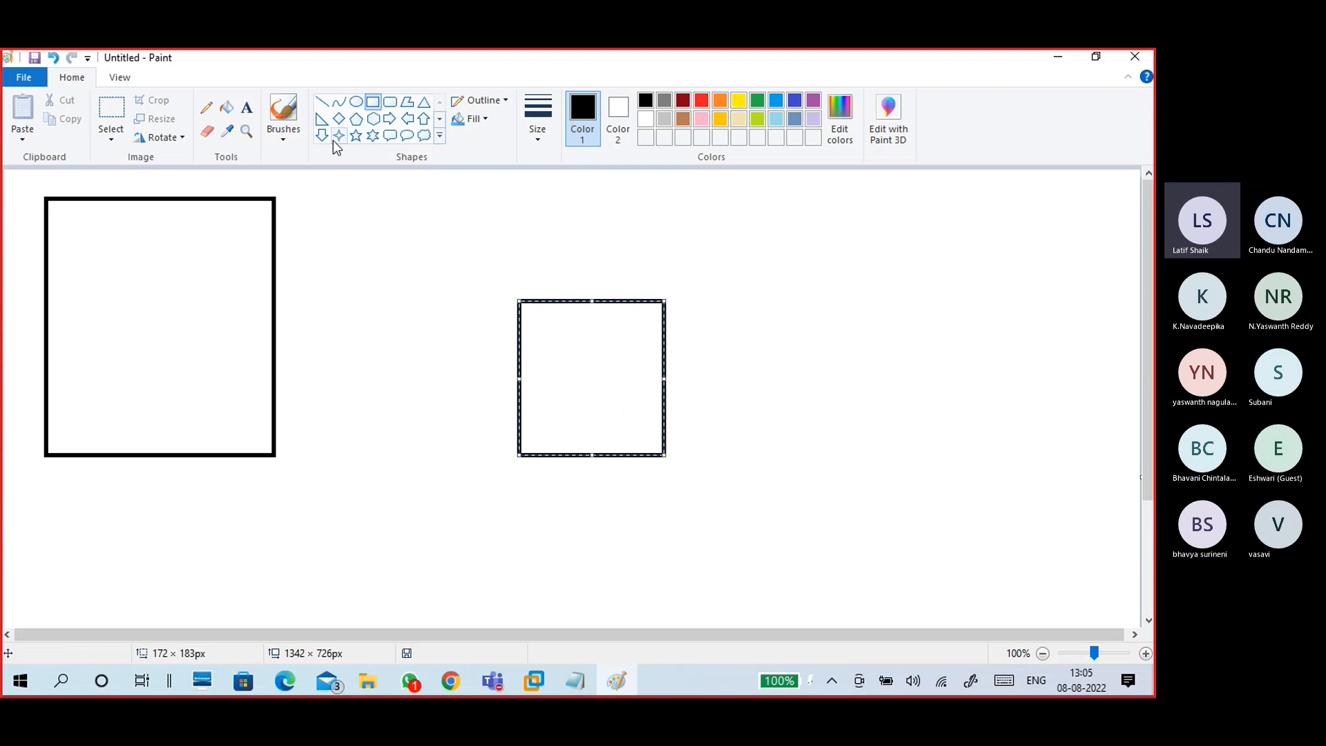
- Add the text "data1" inside the upper part of the larger rectangle
left_click(248, 109)
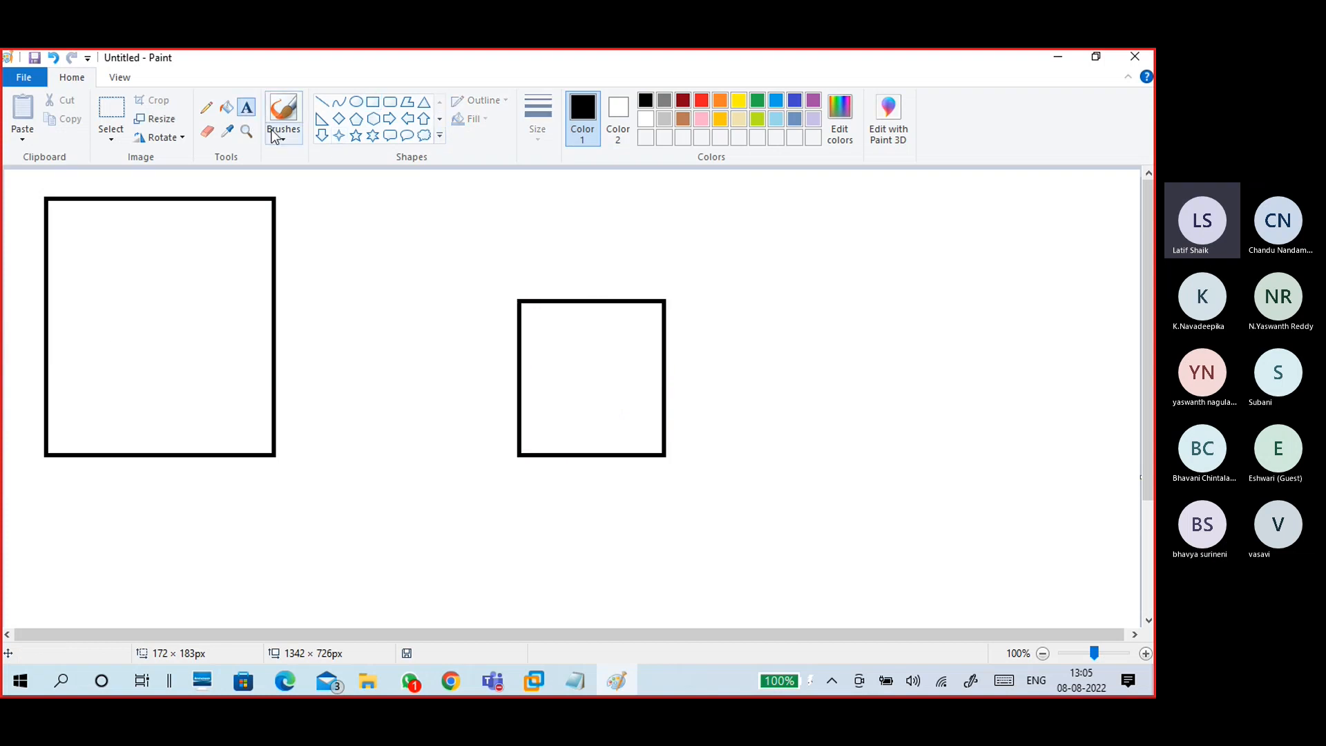
left_click_drag(80, 275, 103, 295)
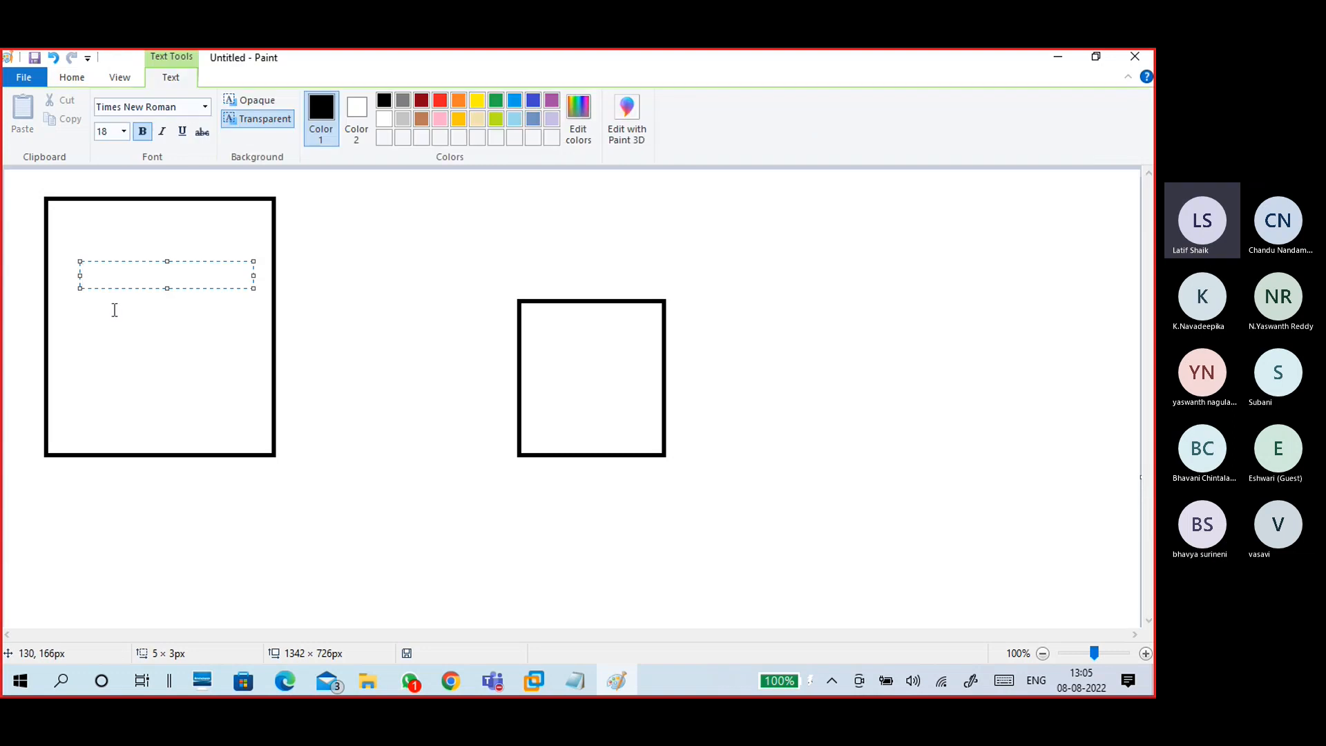
type("data1")
left_click(355, 259)
- Add a two-line text to the right of the smaller rectangle reading "run" and "\\ipaddrees of pc-a"
left_click(283, 137)
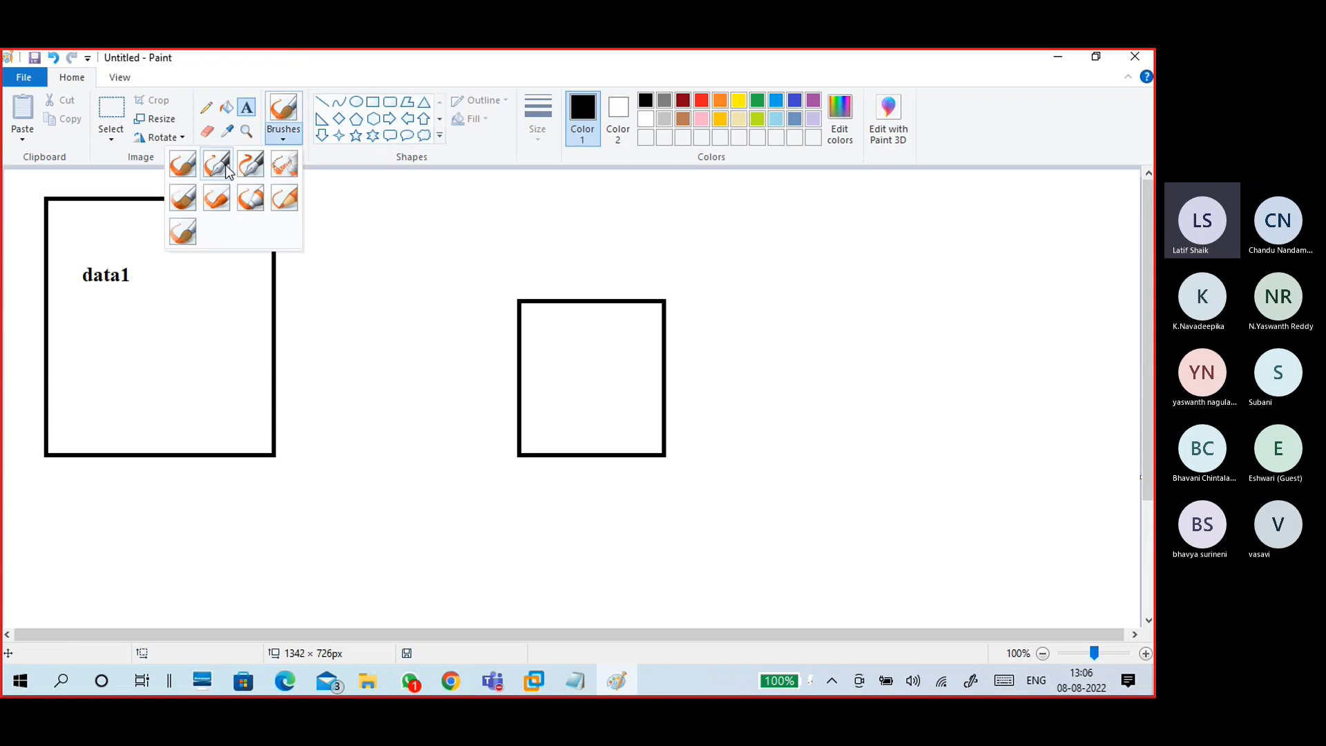
left_click(185, 164)
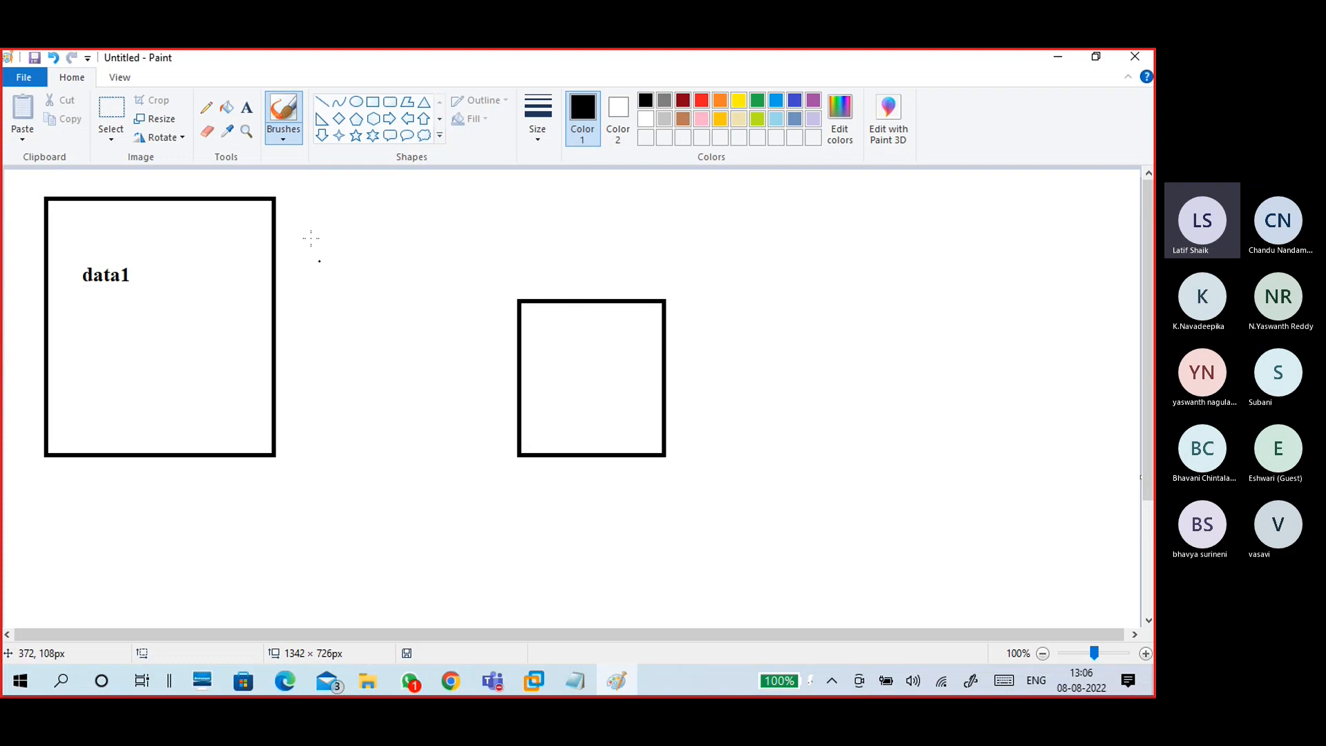
left_click(248, 108)
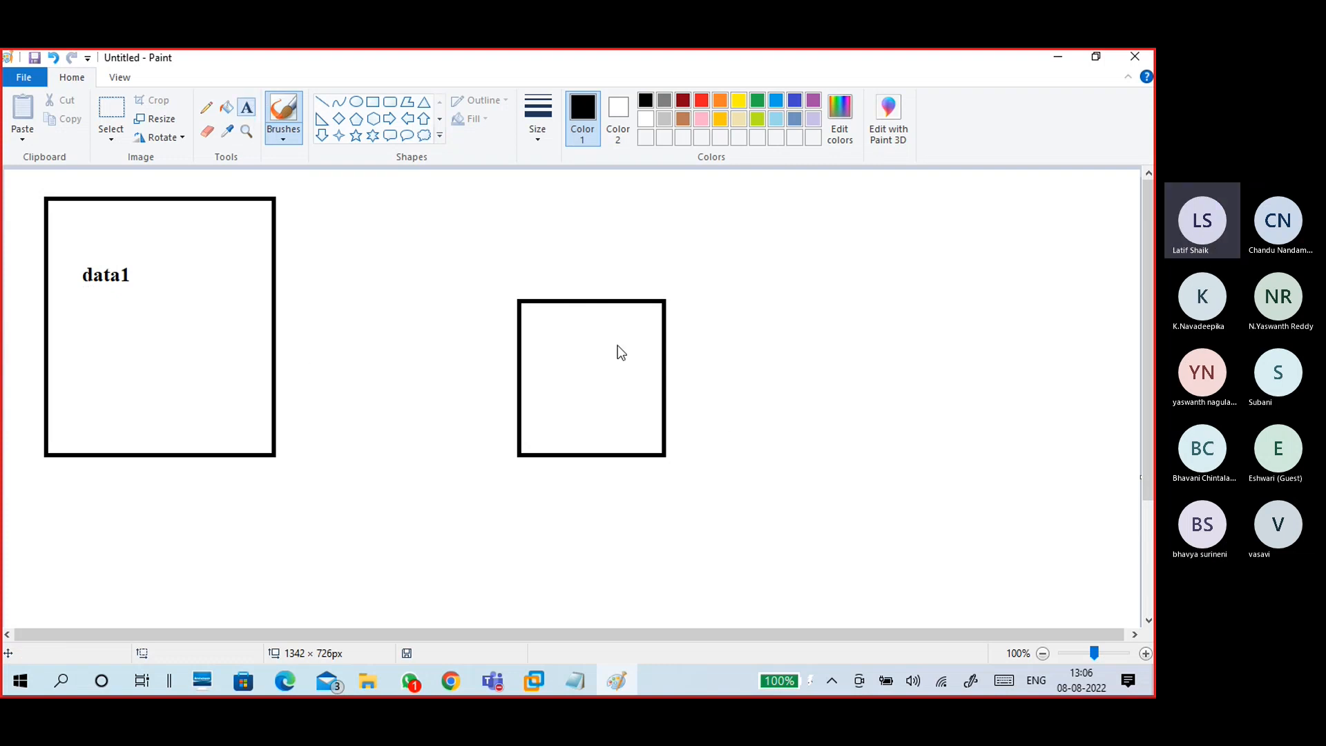
left_click(694, 408)
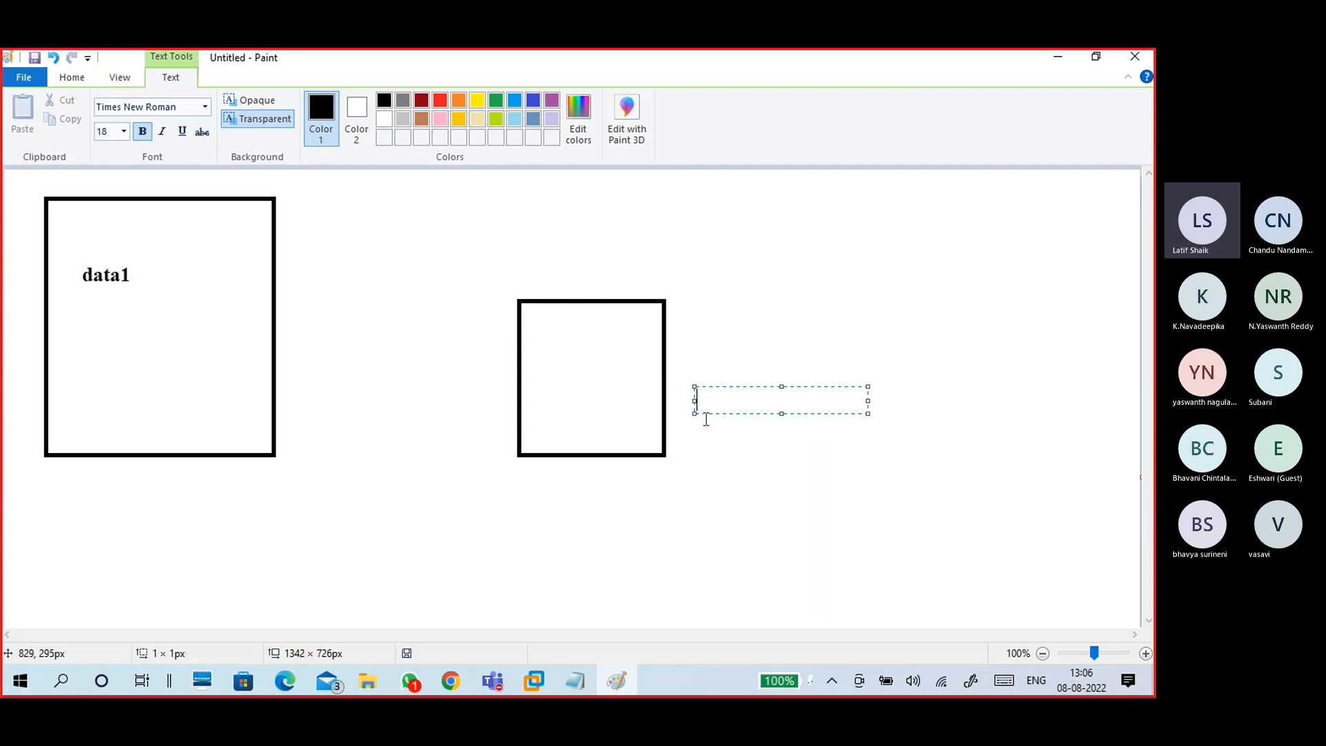
type("run")
key("BackSpace")
type("n")
key("Return")
type("\\\\ipaddrees of ")
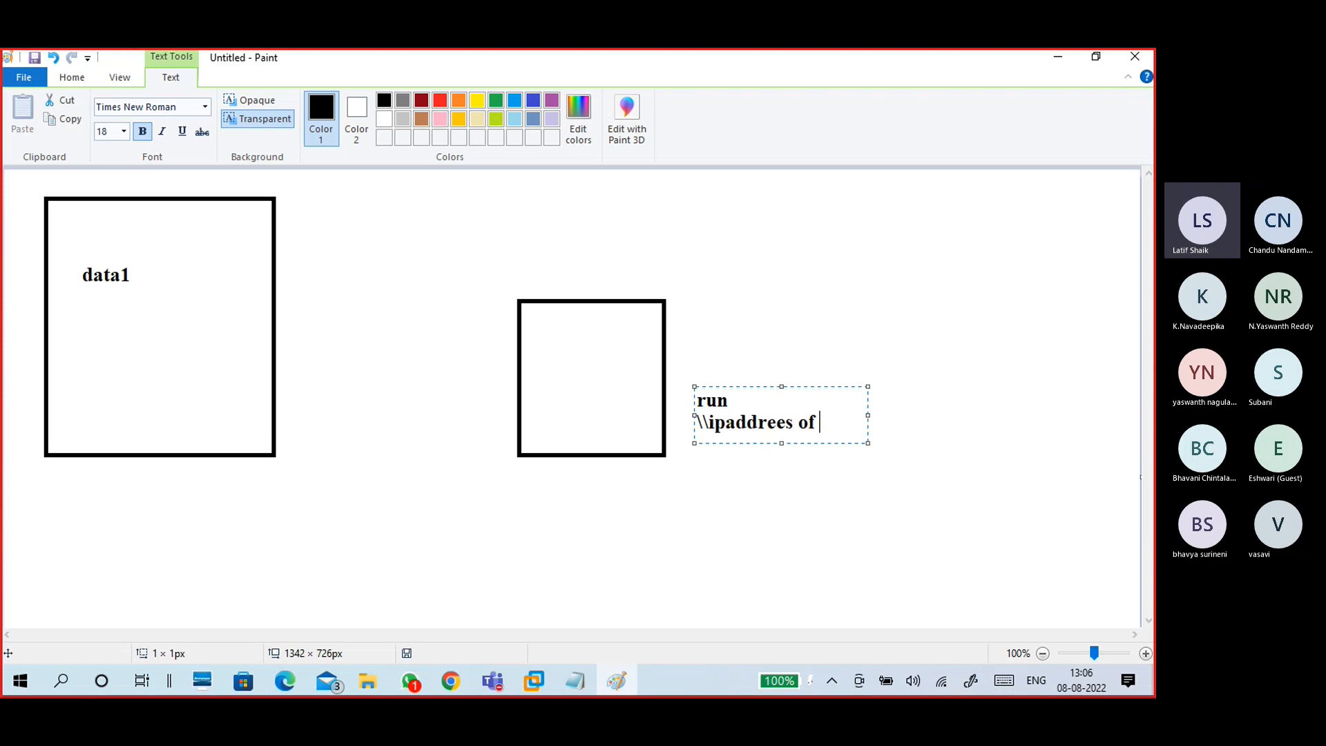
type("pc-a")
- Label the larger rectangle with the text "pc-a" in its upper-left corner
left_click(58, 212)
left_click(60, 215)
type("pc-a")
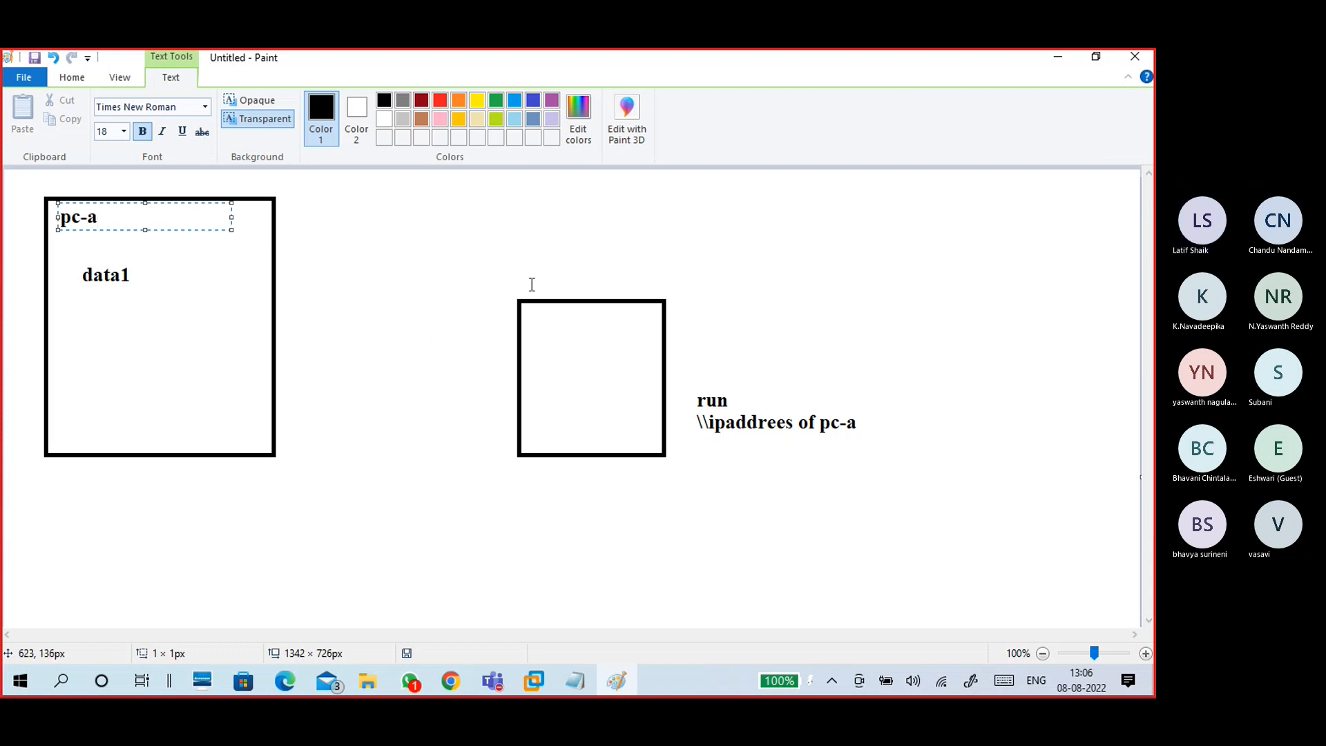
- Label the smaller rectangle with the text "pc-b" in its upper-left corner
left_click(529, 308)
left_click(530, 304)
type("pc")
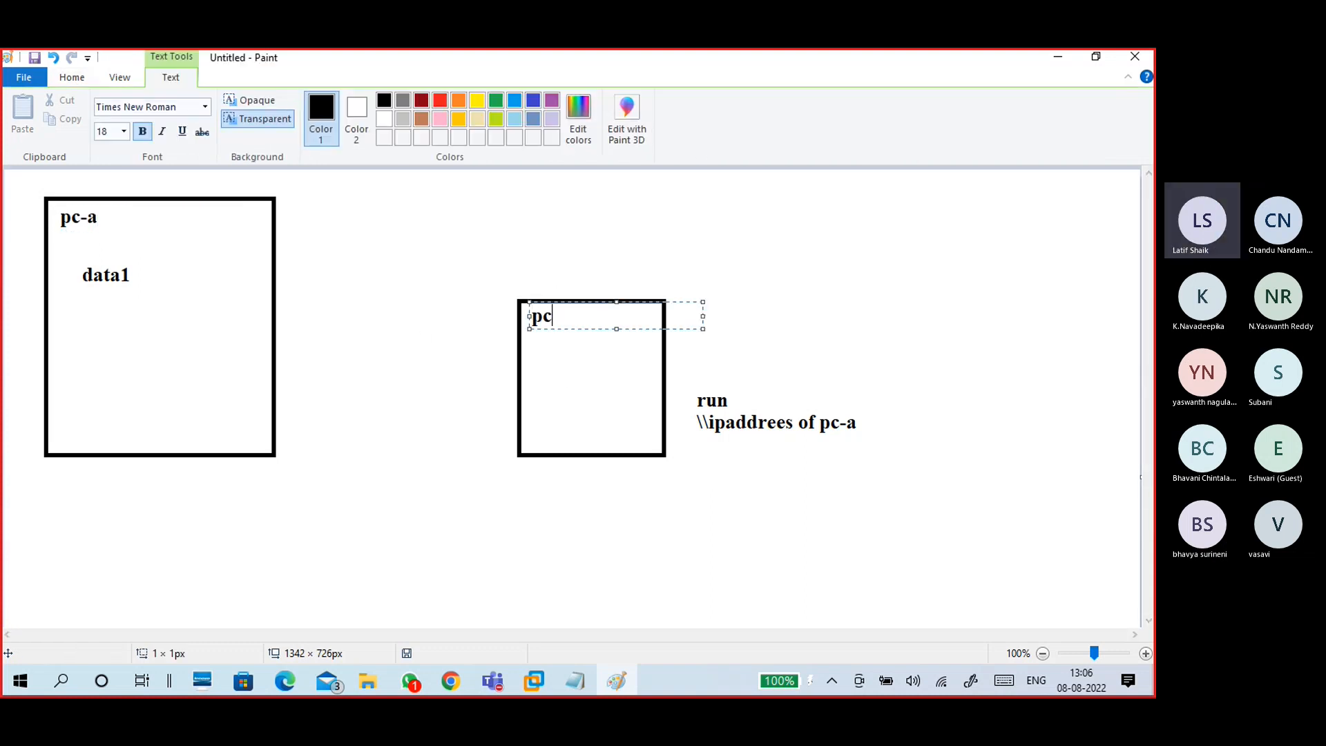
type("-b")
left_click(536, 332)
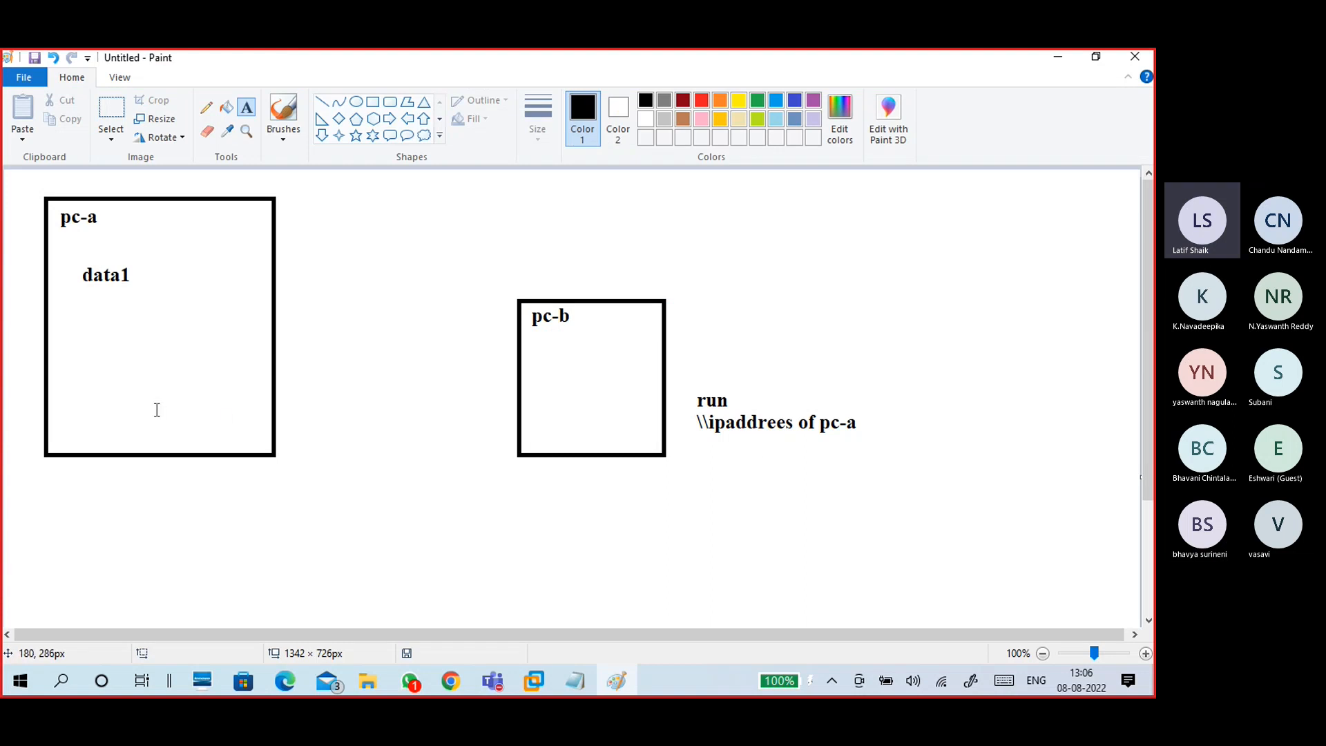
- Add the text "192.168.29.193" in the lower part of the pc-a rectangle, positioned so it fits inside the outline
left_click(157, 366)
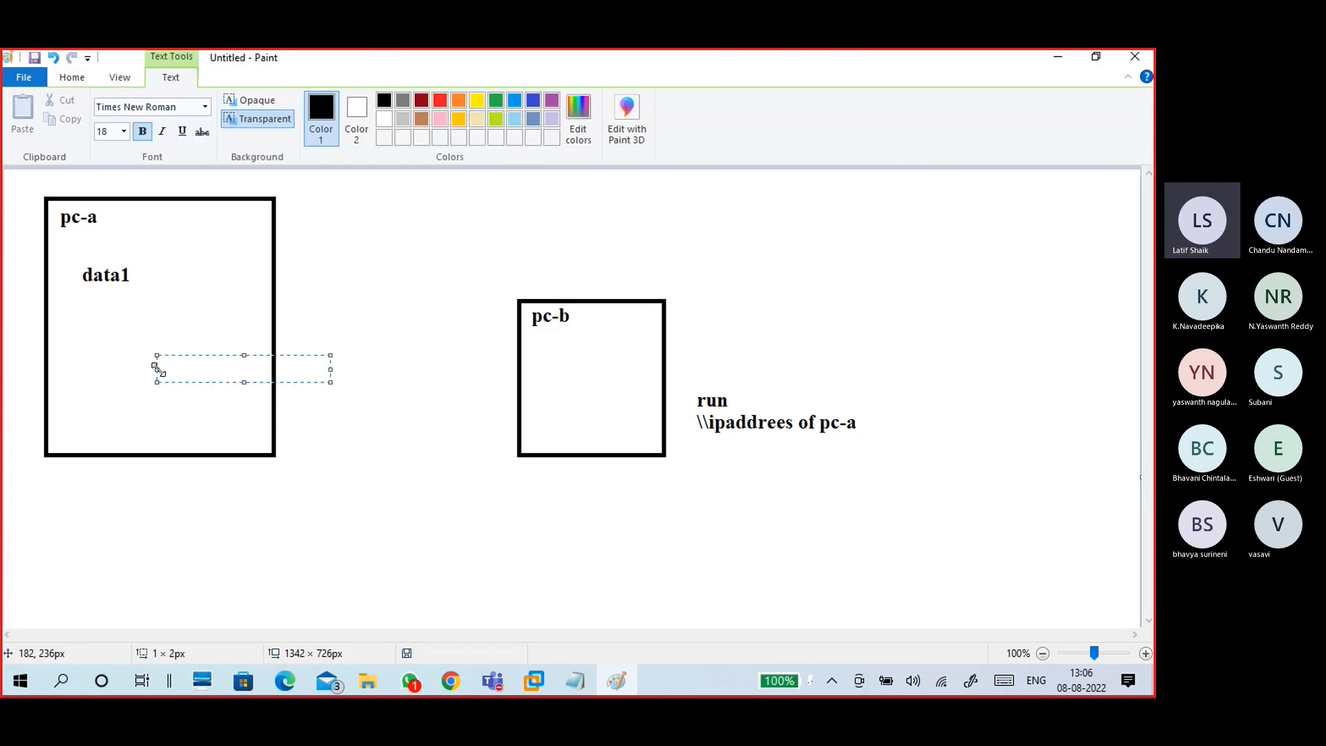
type("192.168.29.")
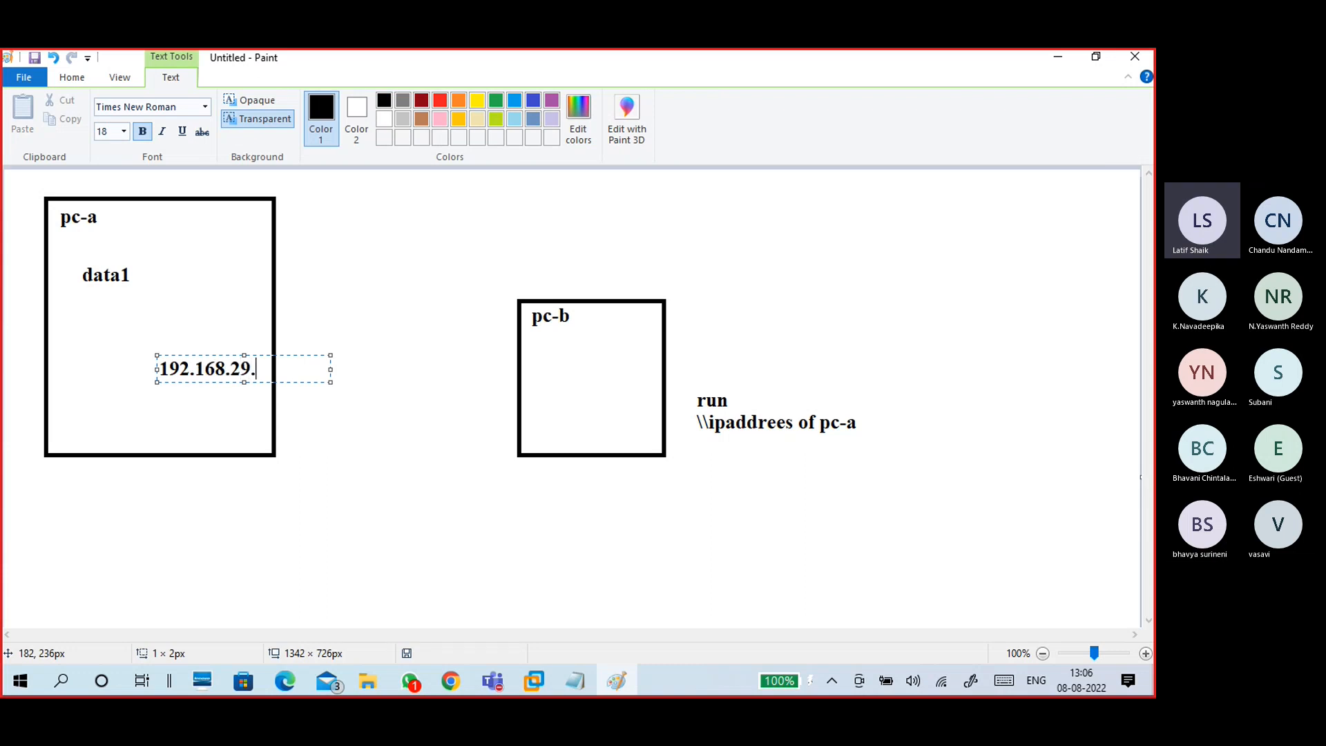
type("193")
left_click(214, 361)
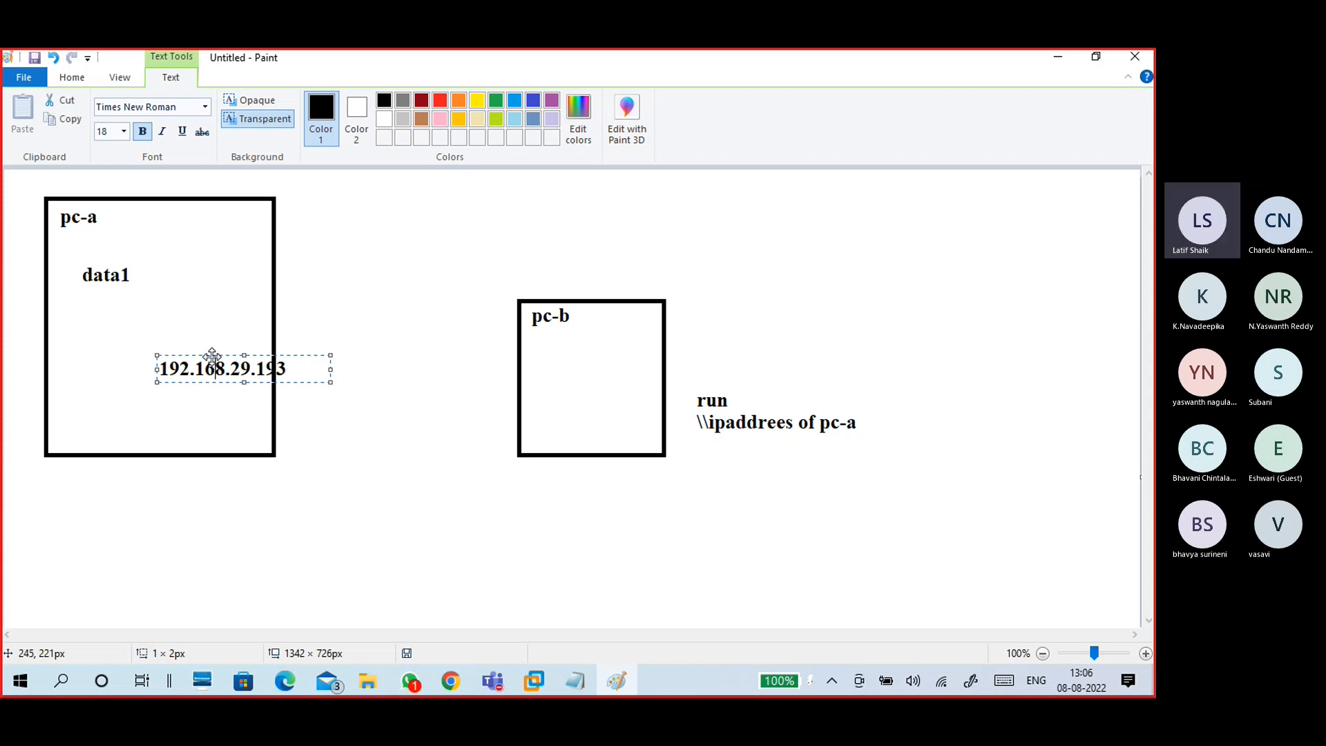
left_click_drag(212, 356, 191, 347)
left_click(719, 465)
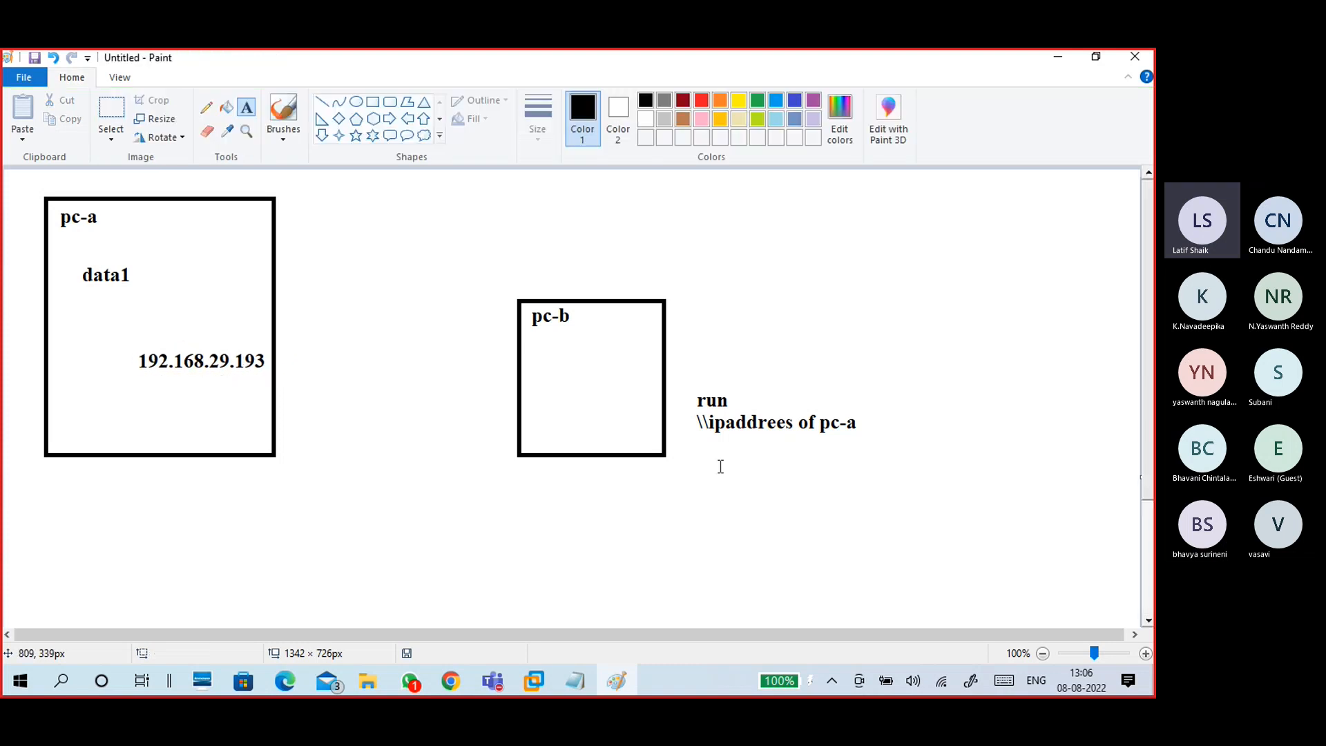
- Add the text "\\192.168.29.193" directly below the line "\\ipaddrees of pc-a"
left_click(703, 442)
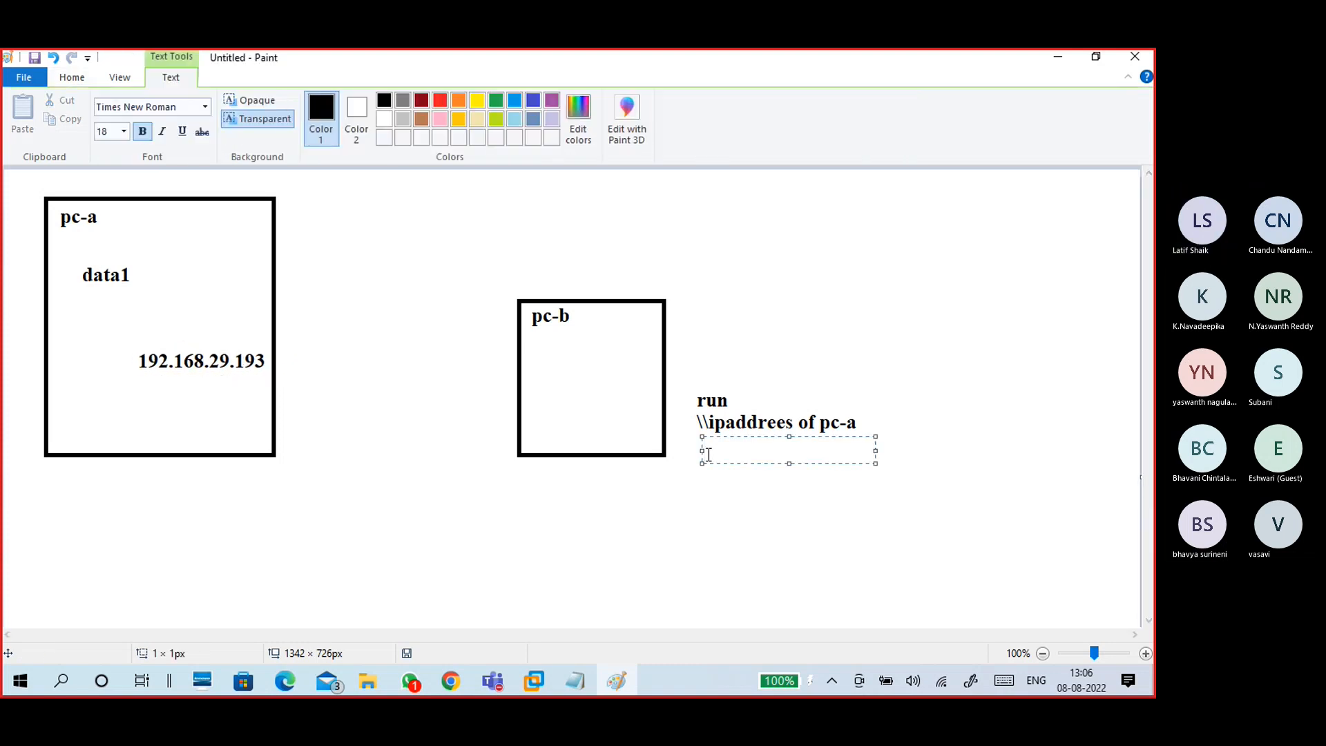
type("\\\\192.")
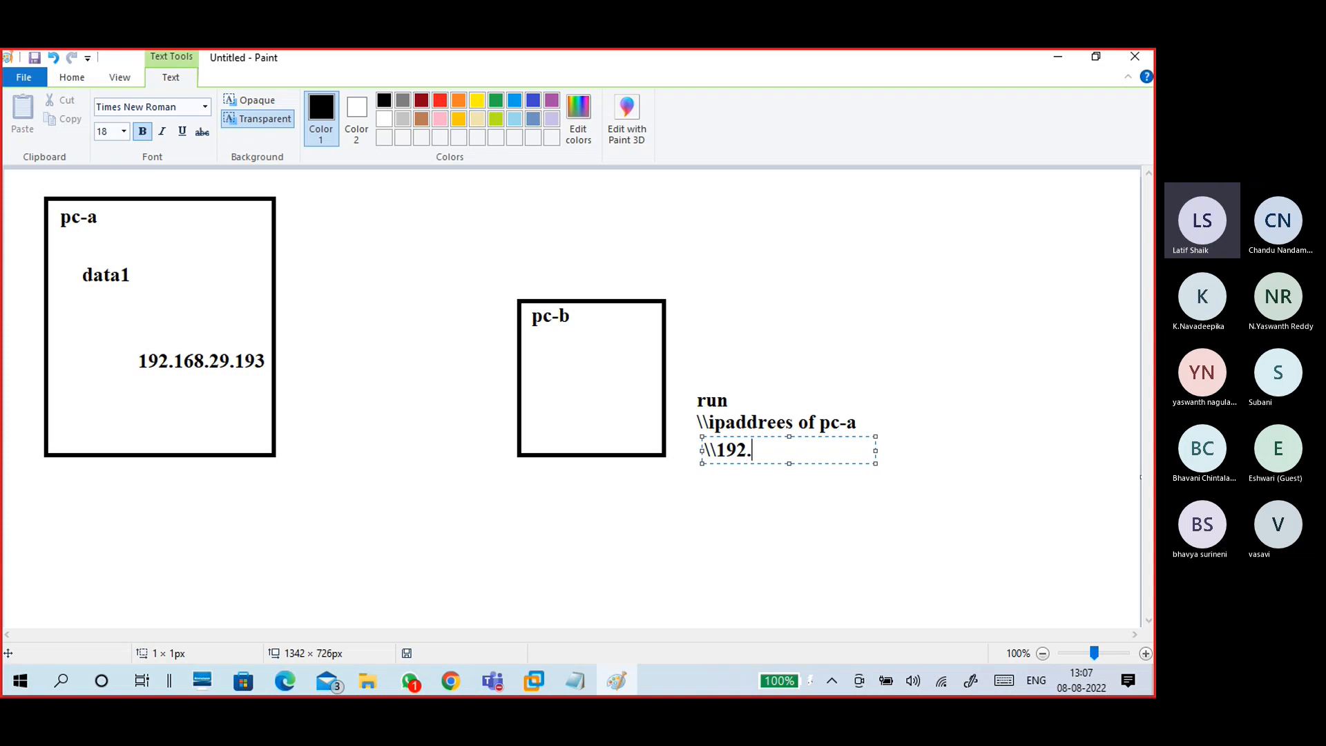
type("168.29.193")
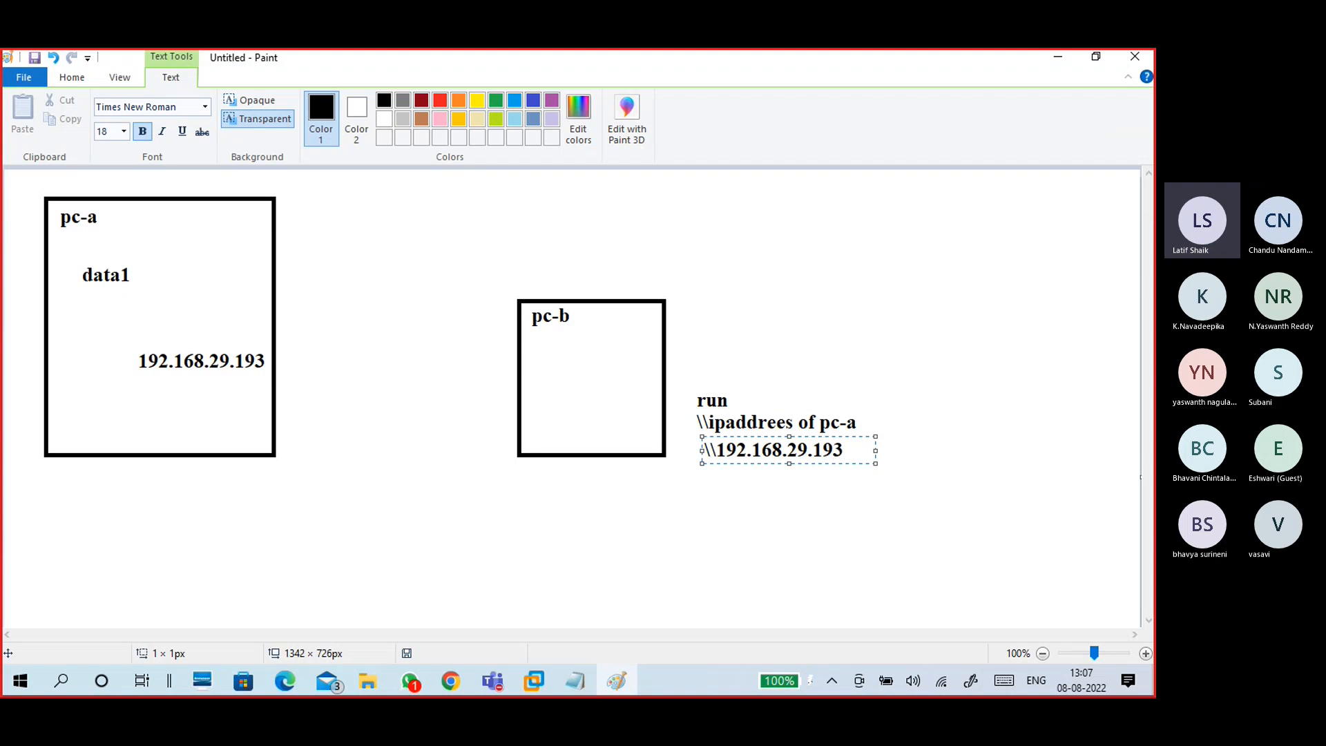
left_click(681, 519)
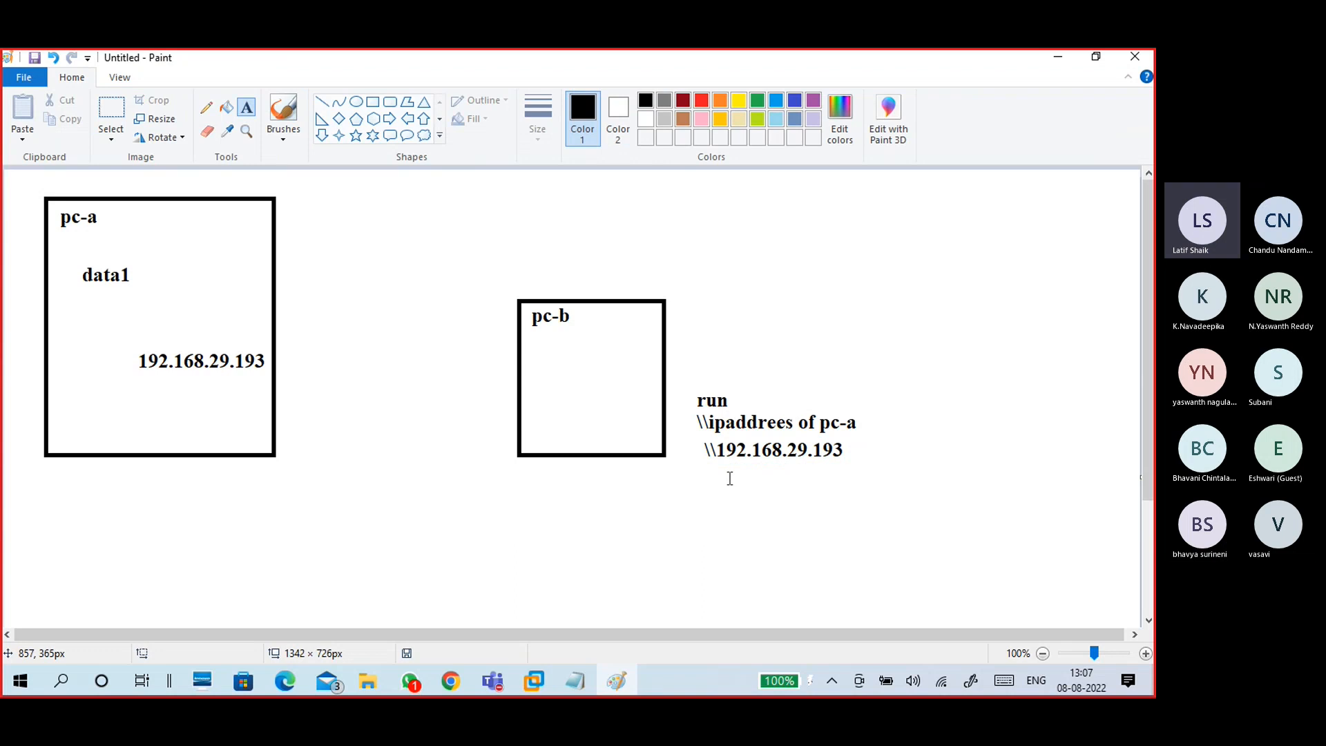
- Draw a horizontal line about 554 px long below both rectangles and join each rectangle to it with a short vertical line
left_click(322, 102)
left_click_drag(139, 489, 608, 491)
left_click(283, 132)
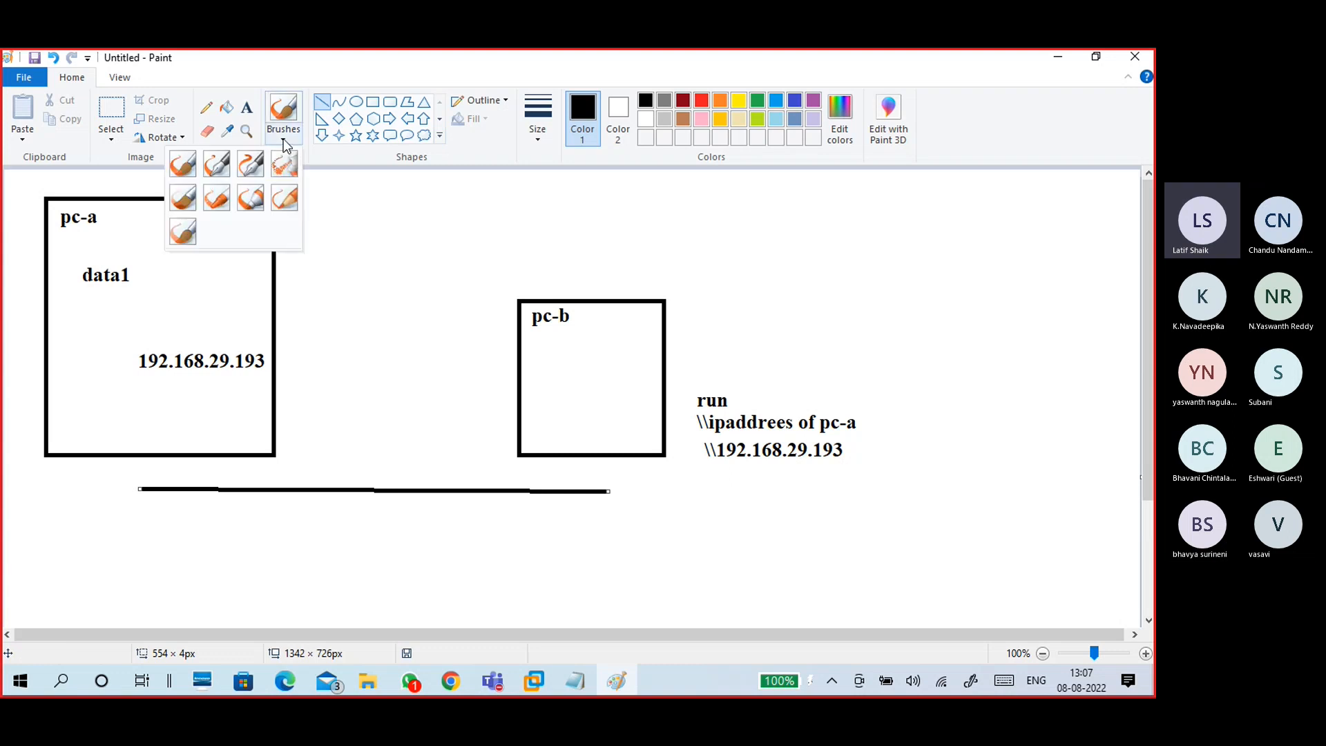
left_click(326, 104)
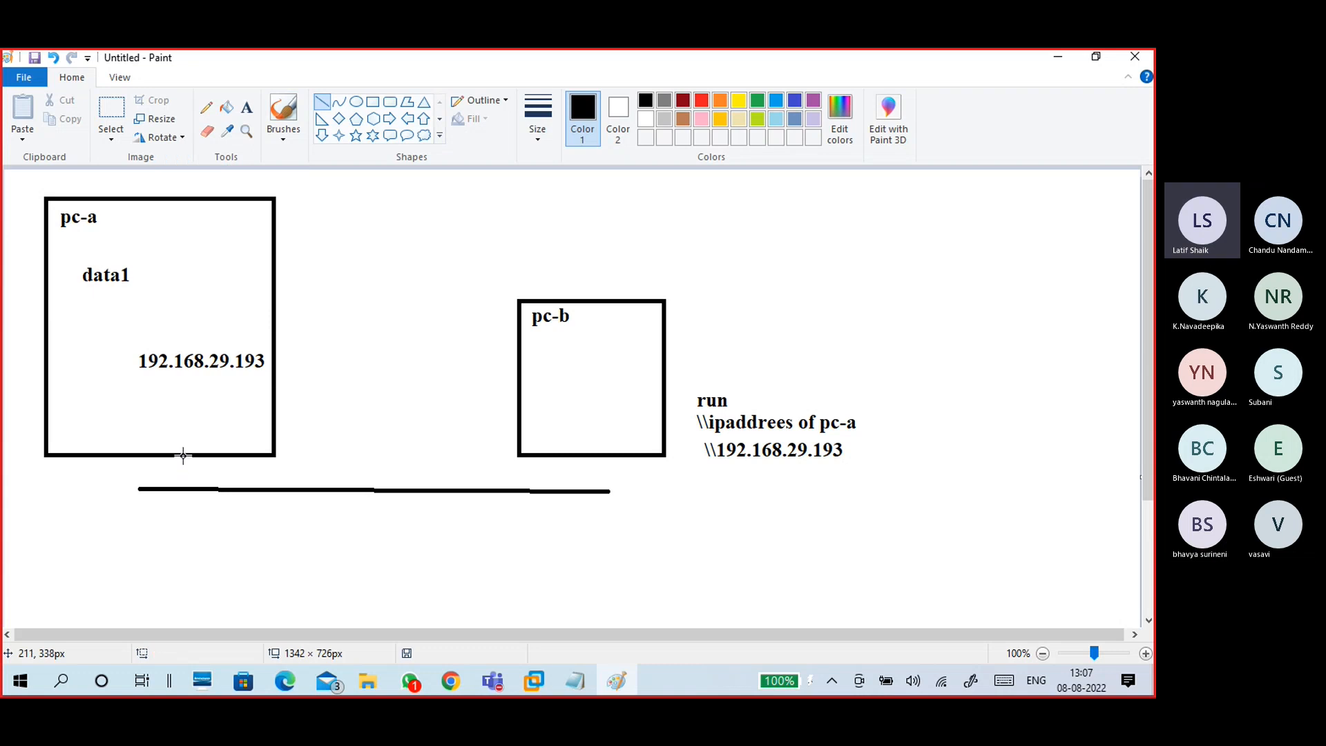
left_click_drag(183, 455, 182, 489)
left_click_drag(553, 453, 553, 491)
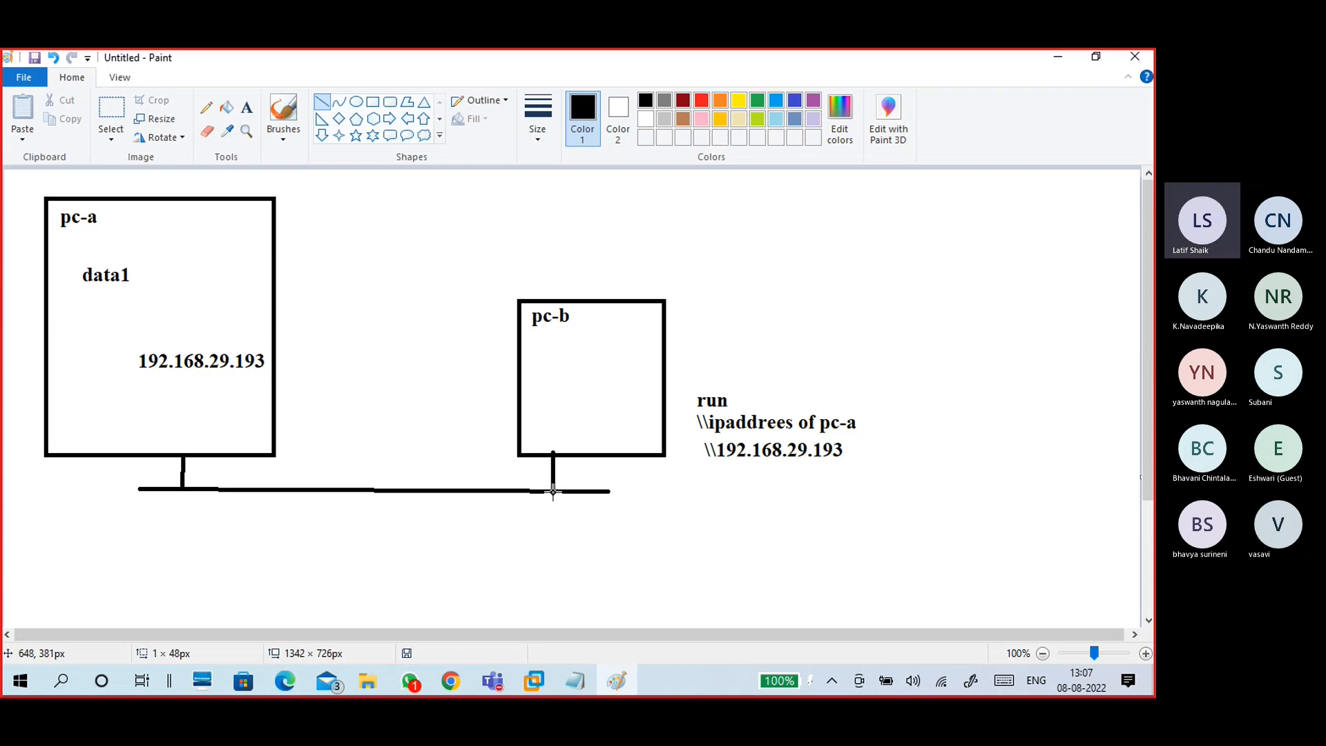
- With a red brush, cross the middle of the horizontal network line and add a tick beside 192.168.29.193
left_click(283, 131)
left_click(178, 169)
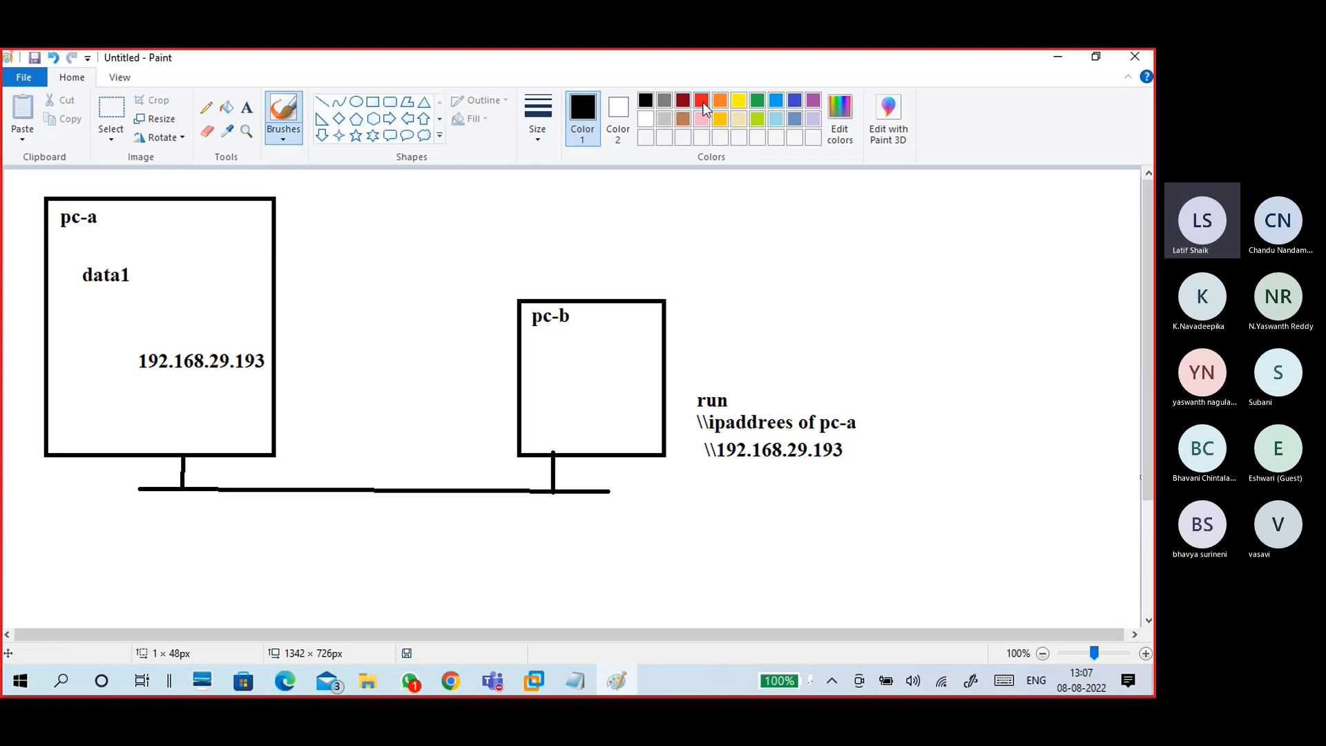
left_click(701, 101)
mouse_move(410, 476)
left_mouse_down()
mouse_move(405, 504)
mouse_move(424, 507)
left_mouse_up()
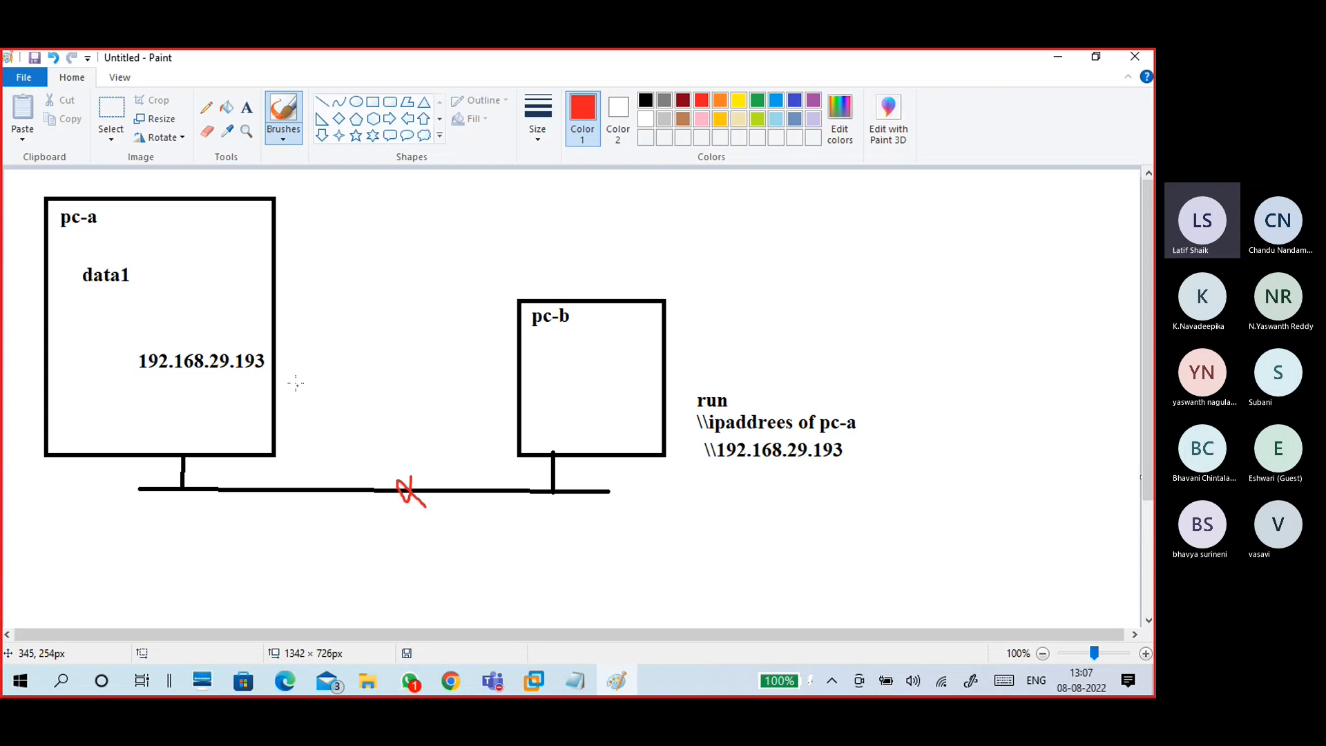
left_click_drag(270, 358, 297, 348)
- Brush a red arrow from pc-a to pc-b with a narrow box around its start, and add a red tick below the network line
left_click_drag(264, 437, 536, 422)
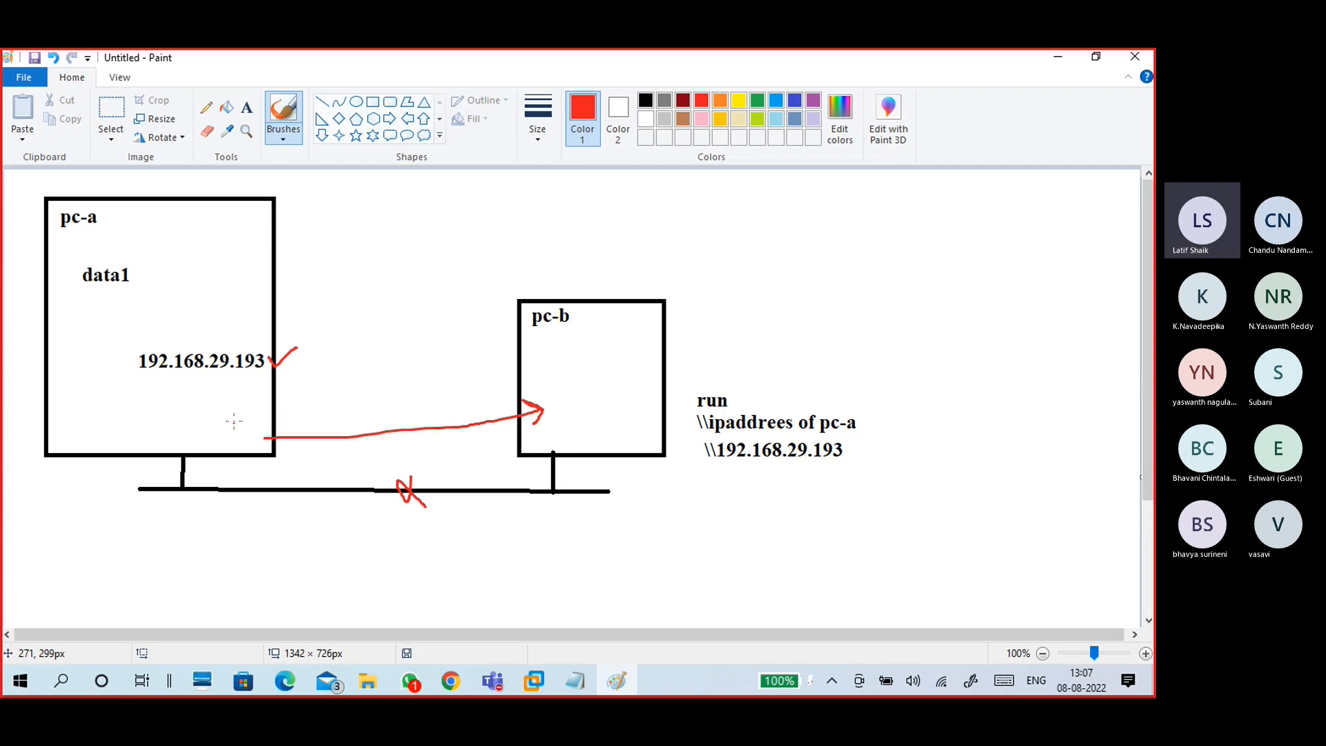
left_click_drag(243, 396, 257, 470)
mouse_move(243, 394)
left_mouse_down()
mouse_move(267, 397)
mouse_move(257, 479)
left_mouse_up()
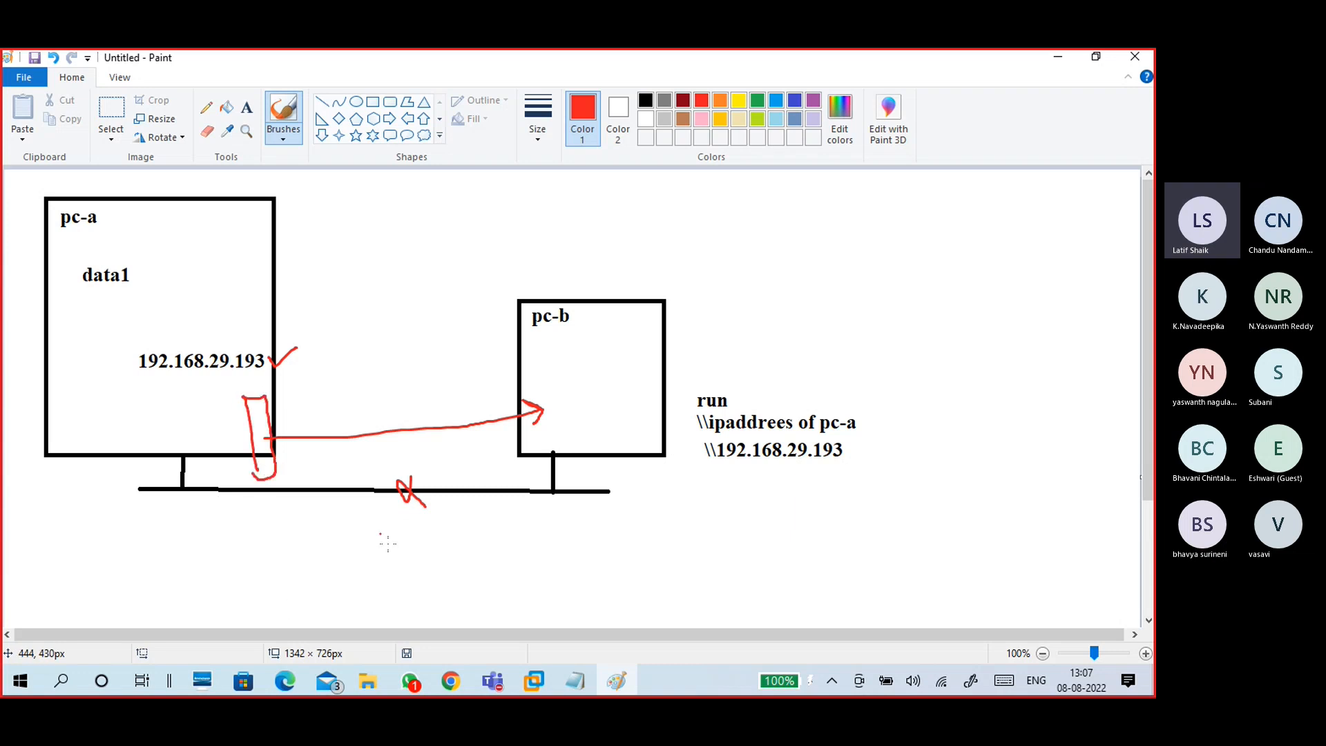
left_click_drag(431, 526, 464, 503)
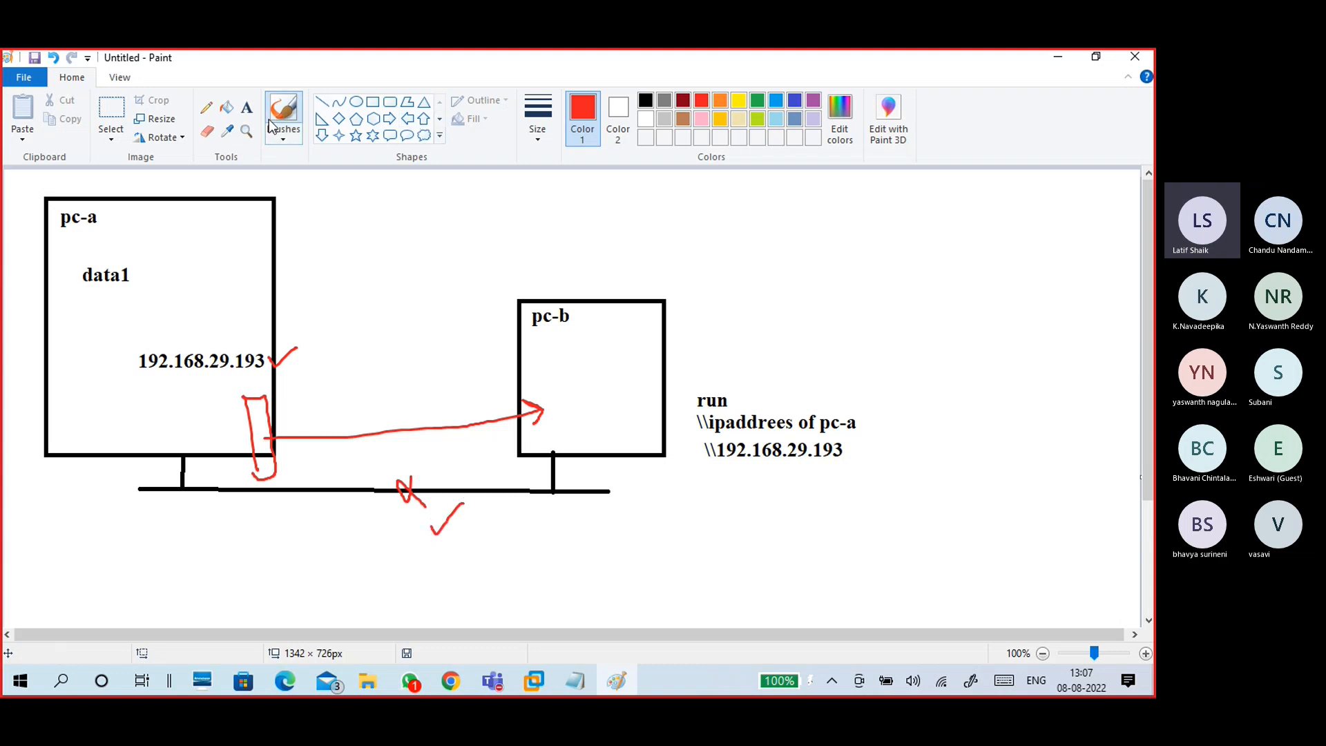
- Add the black text "192.168.29.118" inside the pc-b rectangle, positioned just under its label
left_click(247, 107)
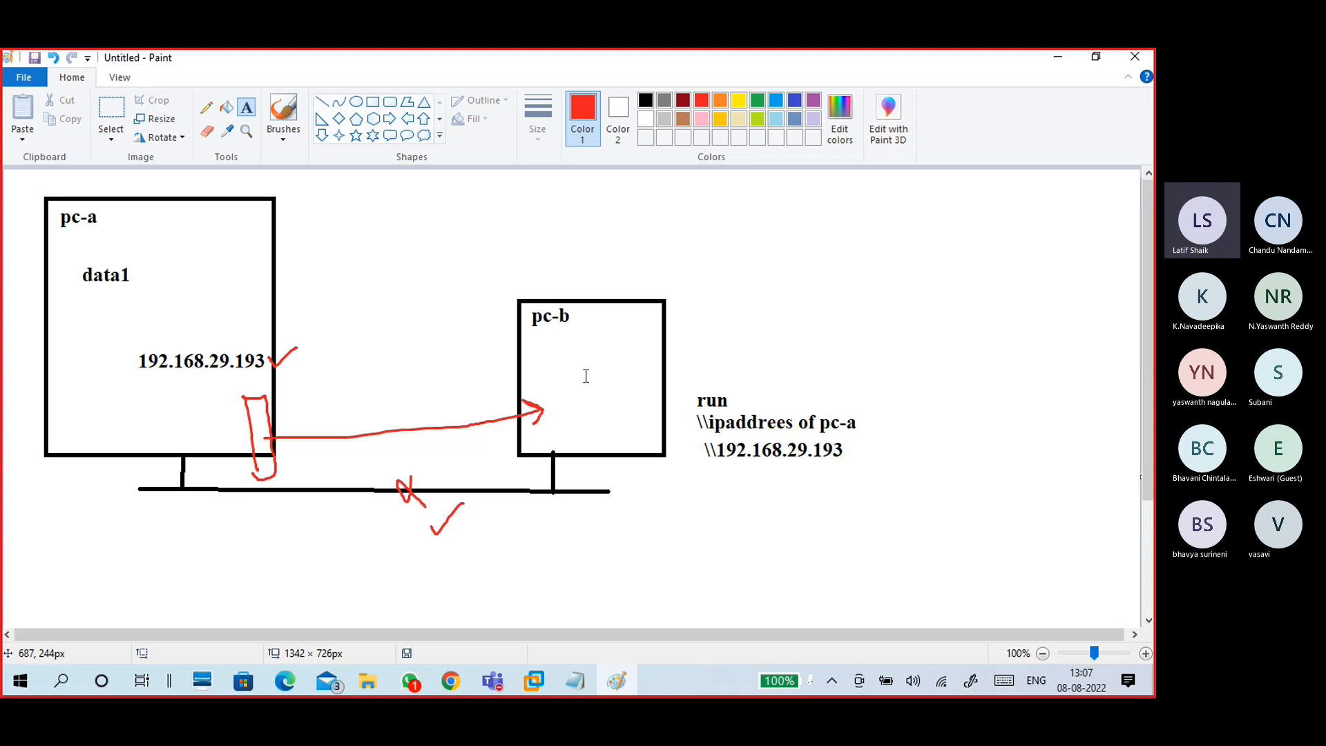
left_click_drag(582, 359, 755, 386)
left_click(383, 100)
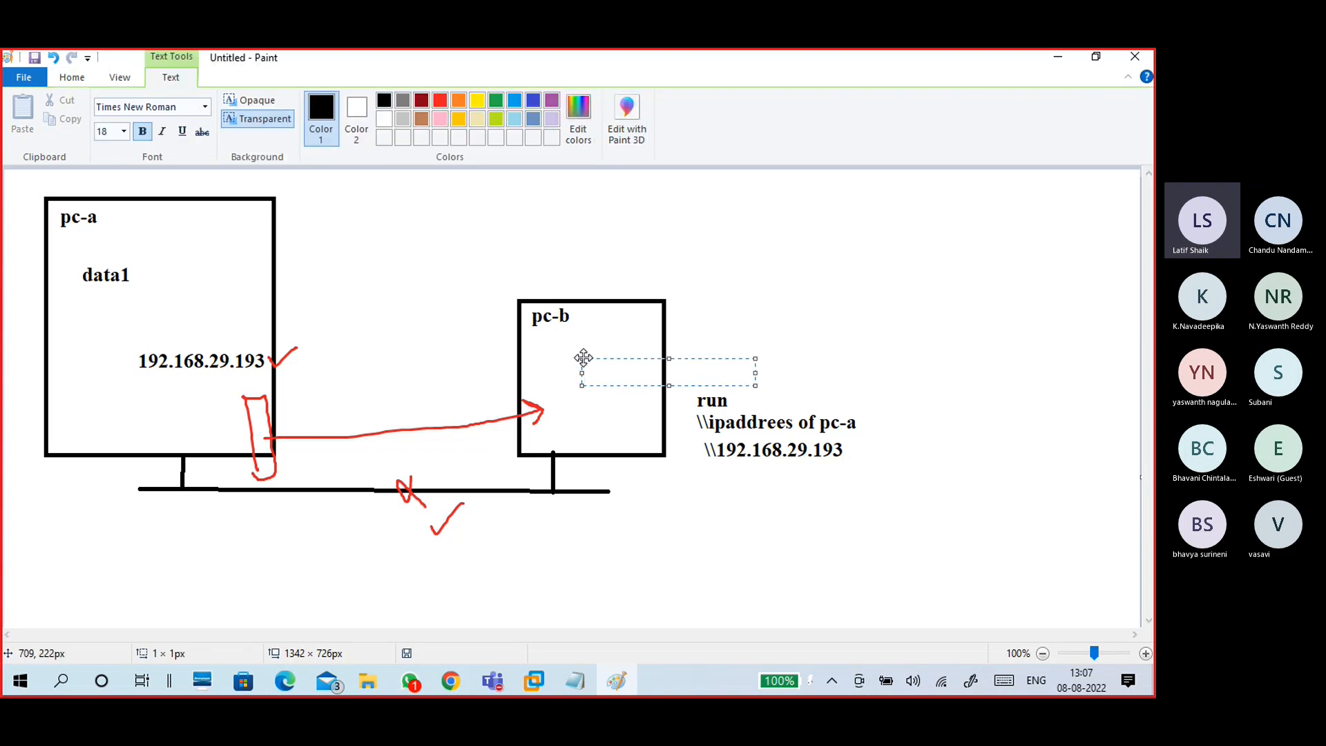
left_click_drag(583, 358, 551, 355)
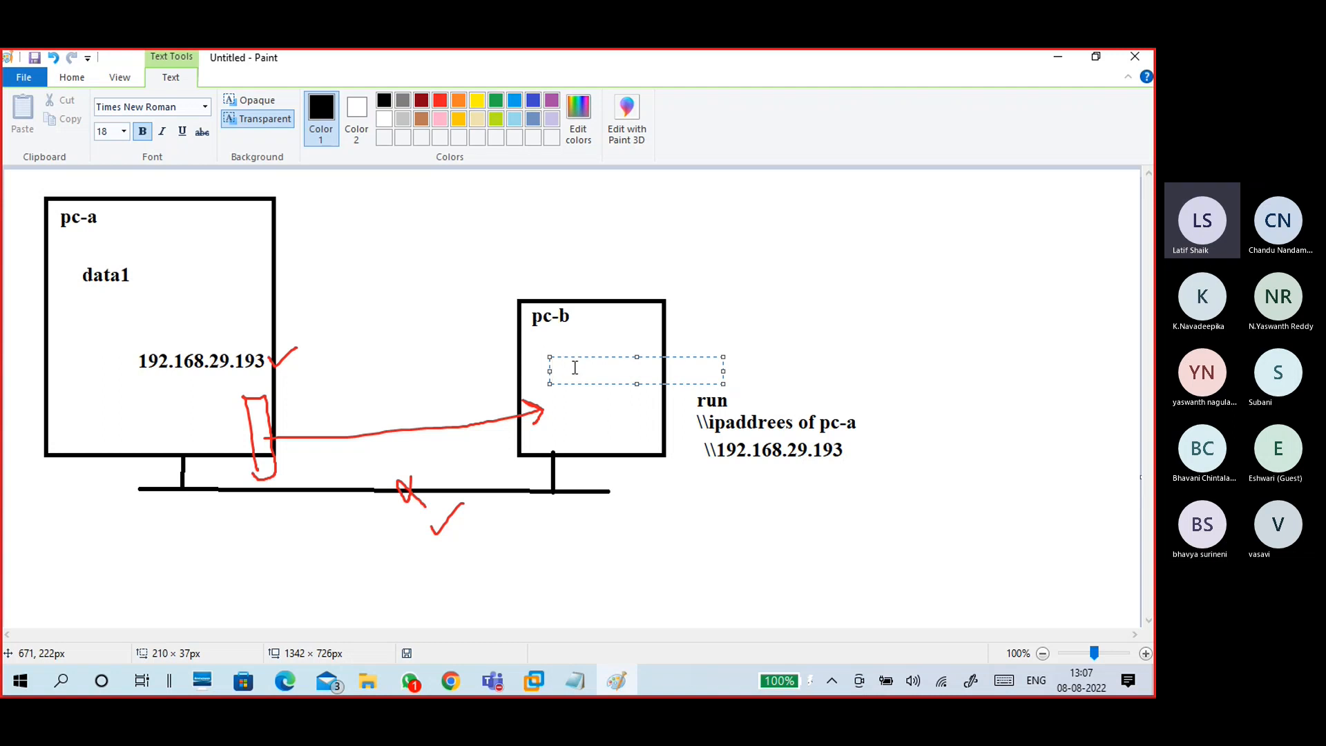
type("192.168.29.")
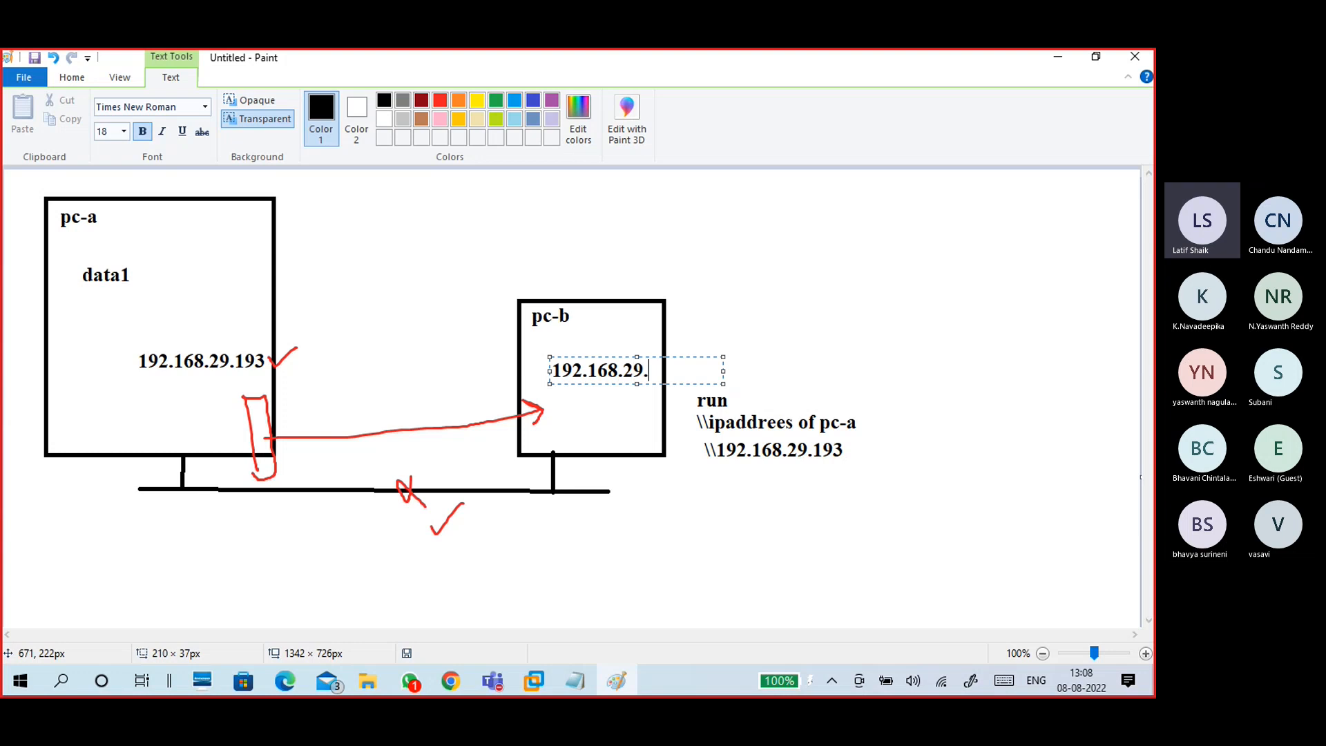
type("118")
mouse_move(602, 357)
left_mouse_down()
mouse_move(575, 361)
mouse_move(580, 344)
left_mouse_up()
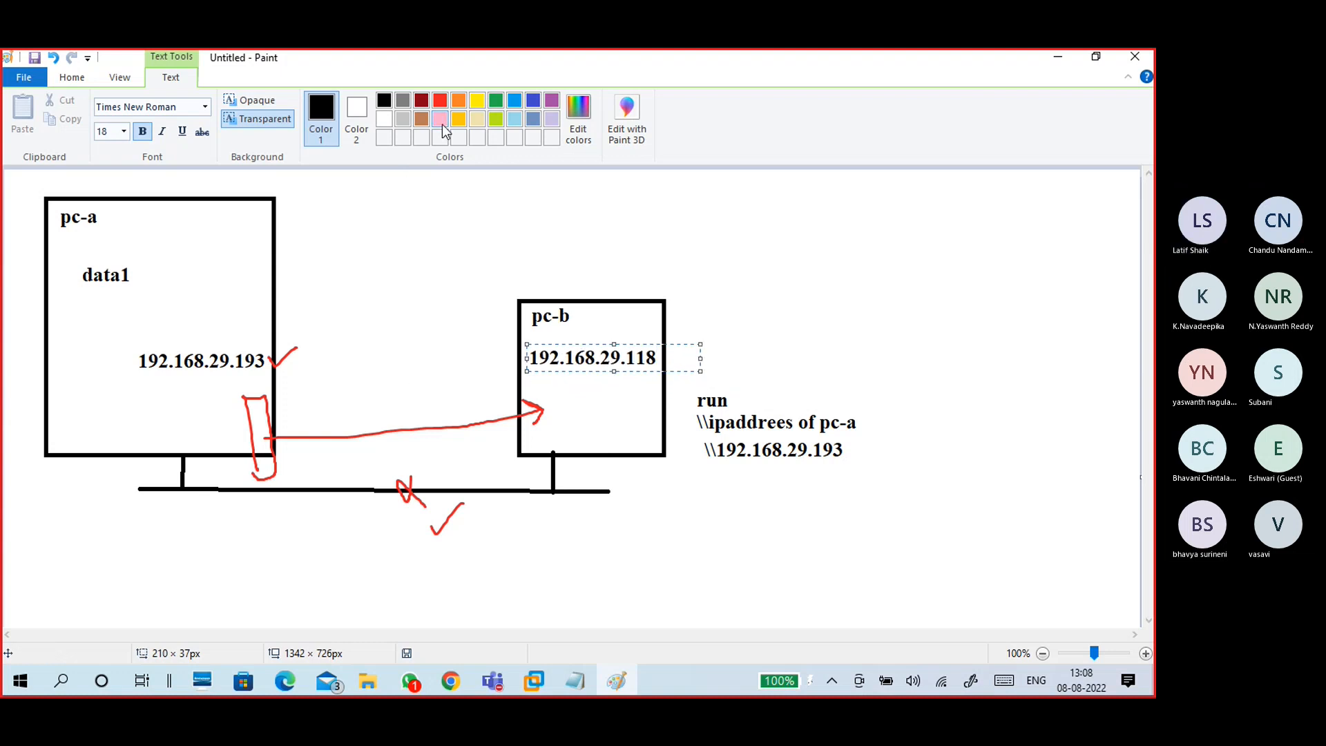
- Finish the text entry and switch to the brush with green as the drawing colour
left_click(513, 101)
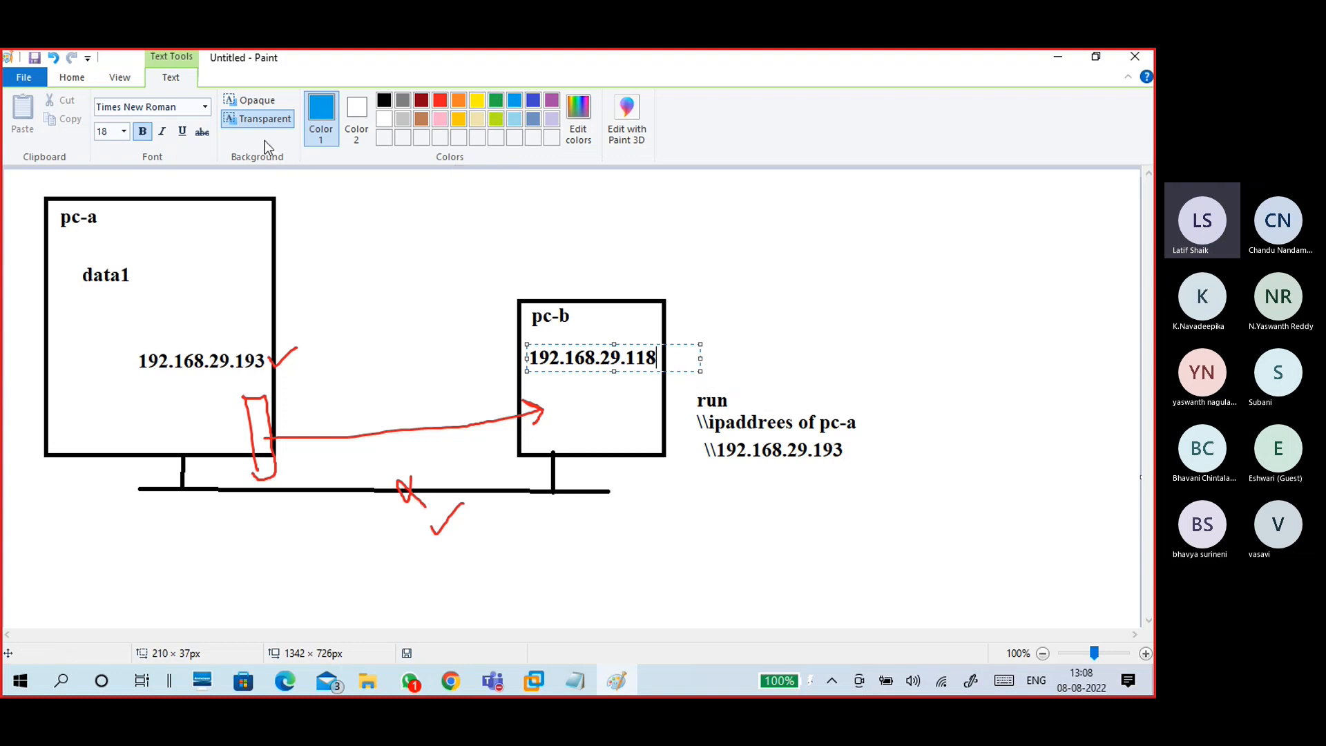
left_click(78, 77)
left_click(322, 101)
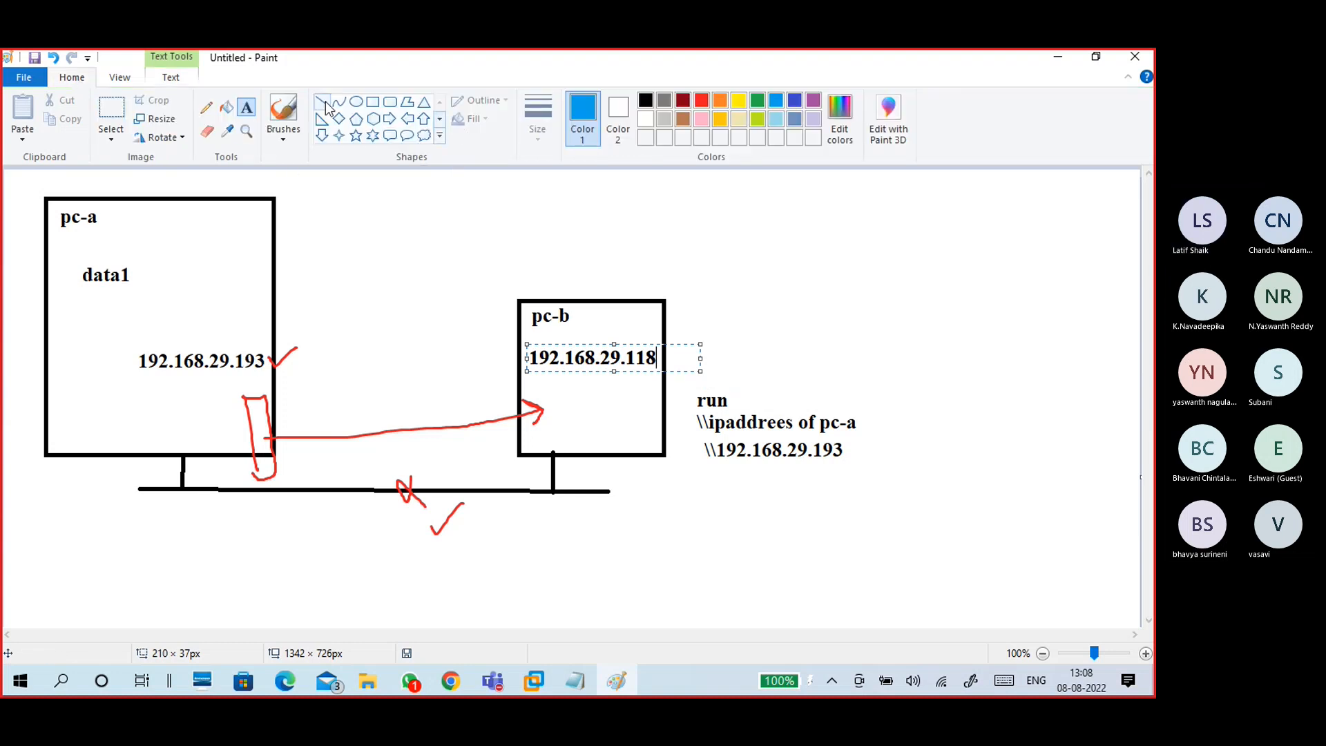
left_click(283, 131)
left_click(185, 166)
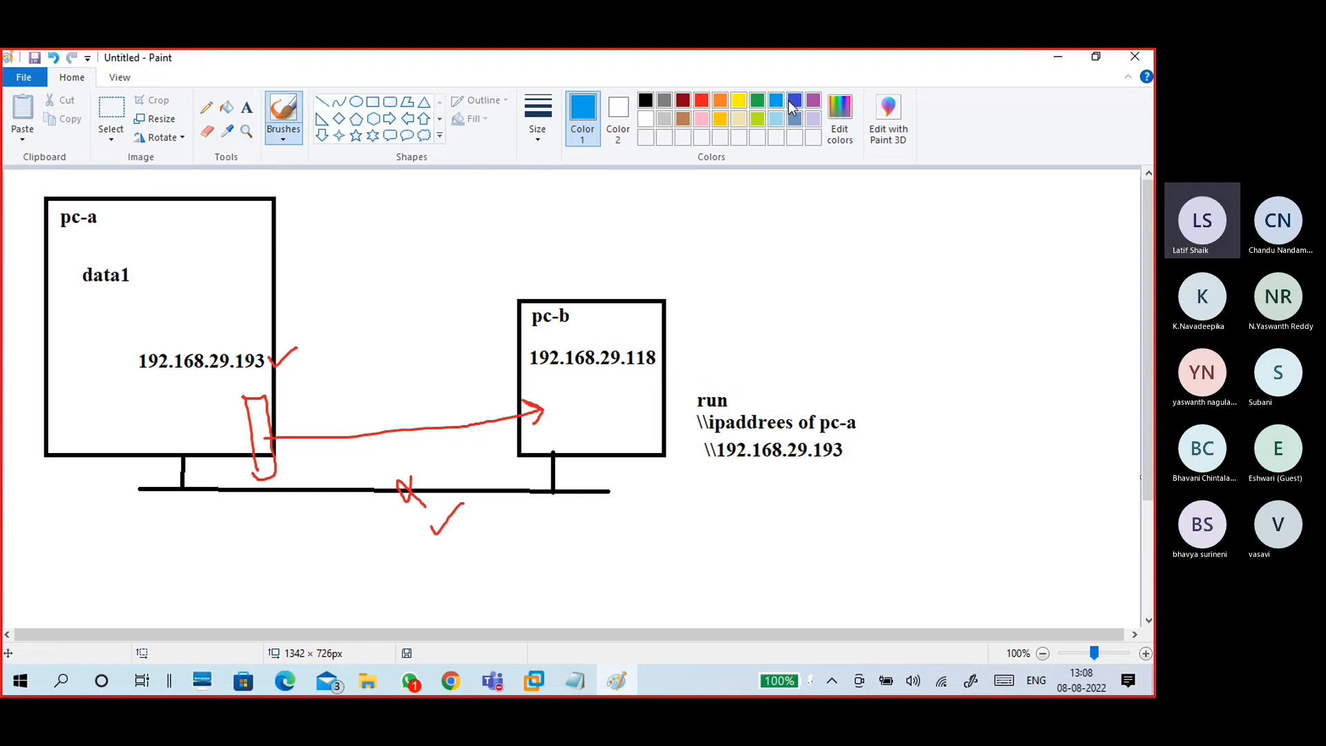
left_click(757, 101)
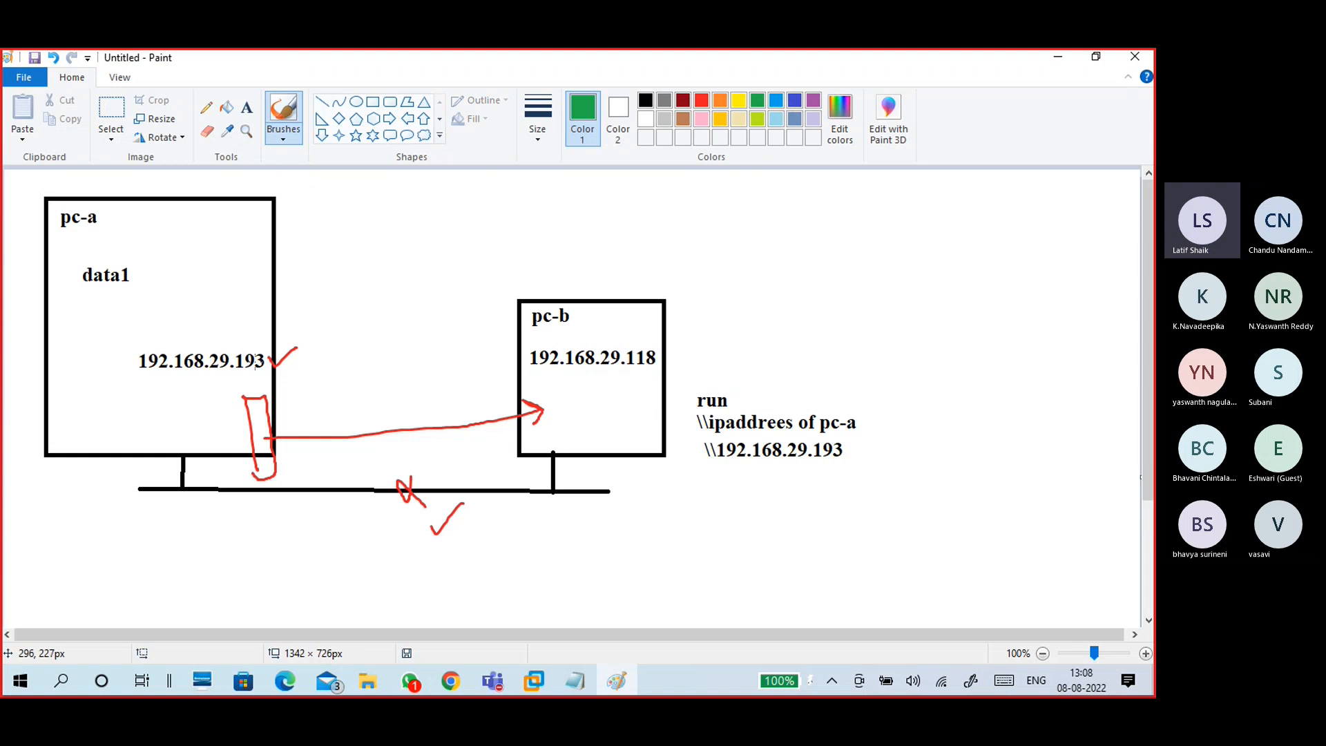
- Sketch a green arrow between the two IP addresses and a green path along the network line, and undo both drawings
left_click_drag(265, 360, 524, 370)
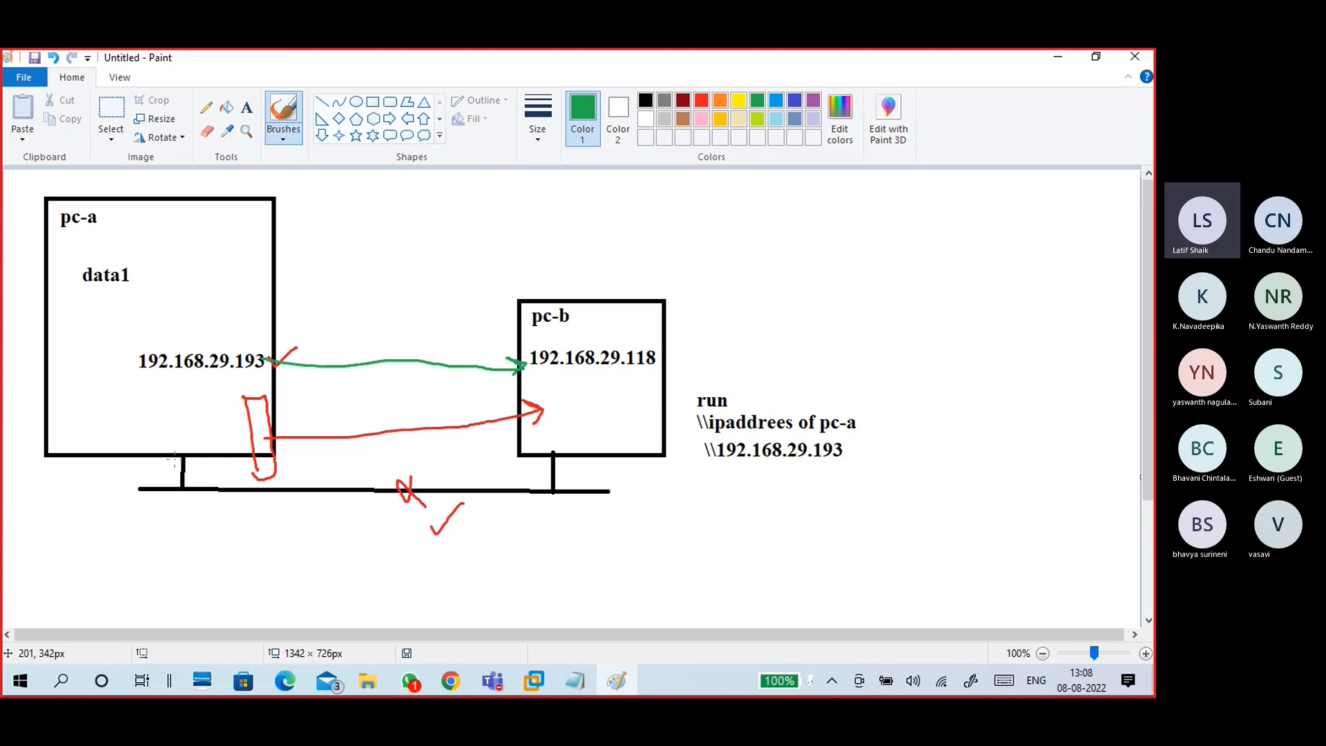
mouse_move(179, 453)
left_mouse_down()
mouse_move(213, 493)
mouse_move(572, 511)
mouse_move(564, 443)
mouse_move(602, 482)
mouse_move(615, 469)
left_mouse_up()
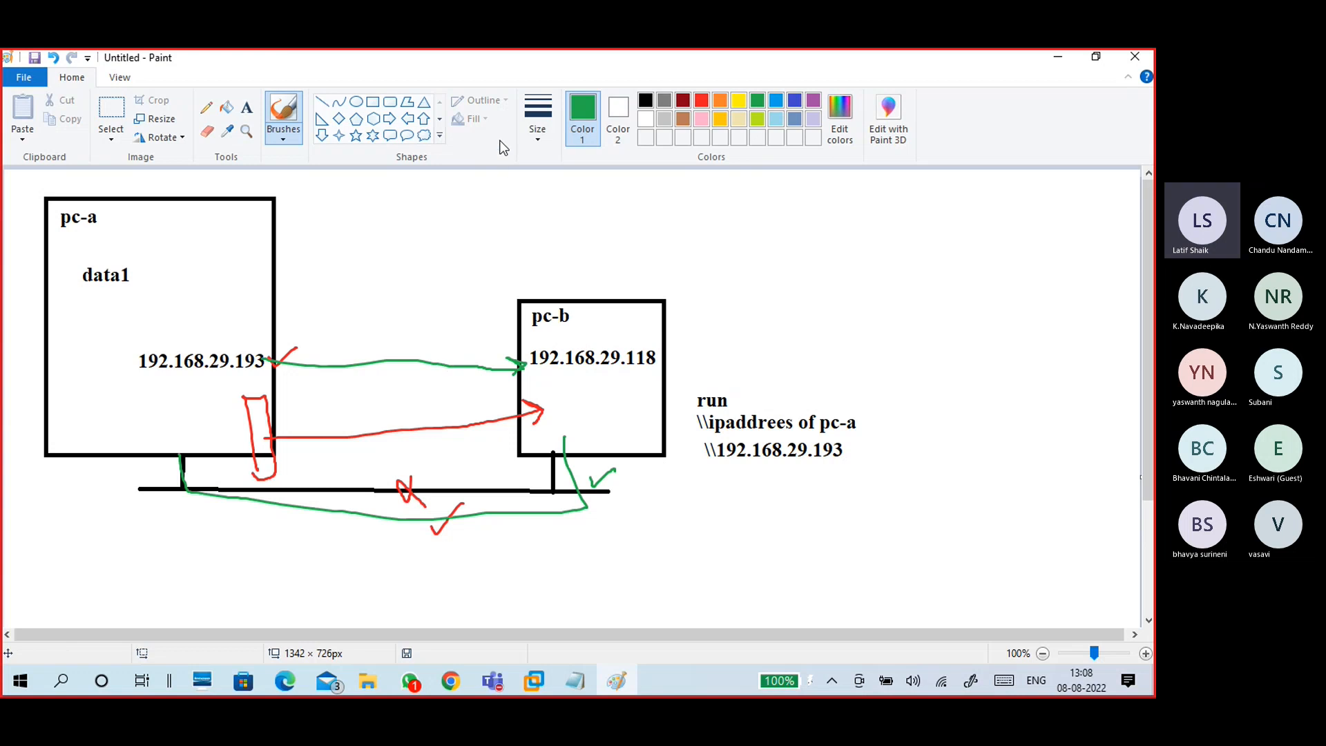
key("ctrl+z")
key("ctrl+z")
key("ctrl+z")
key("ctrl+z")
key("ctrl+z")
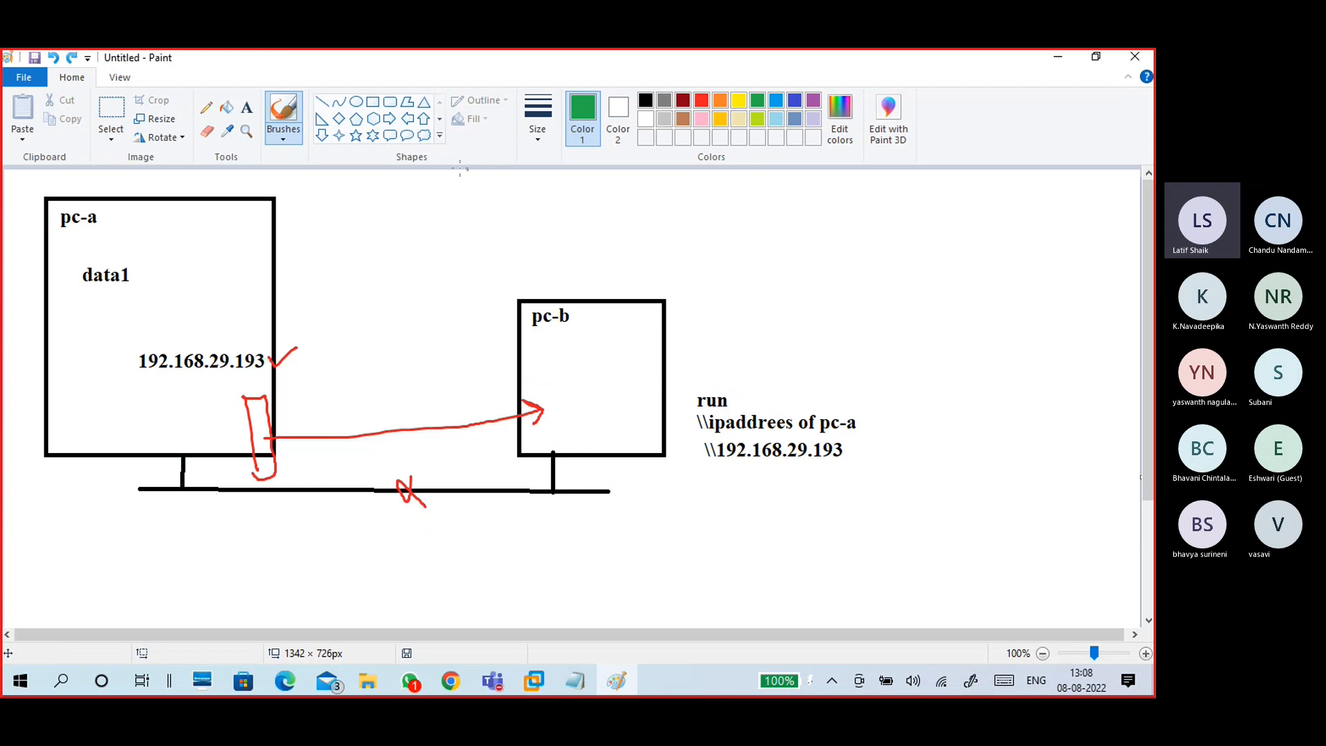
left_click(71, 57)
left_click(71, 57)
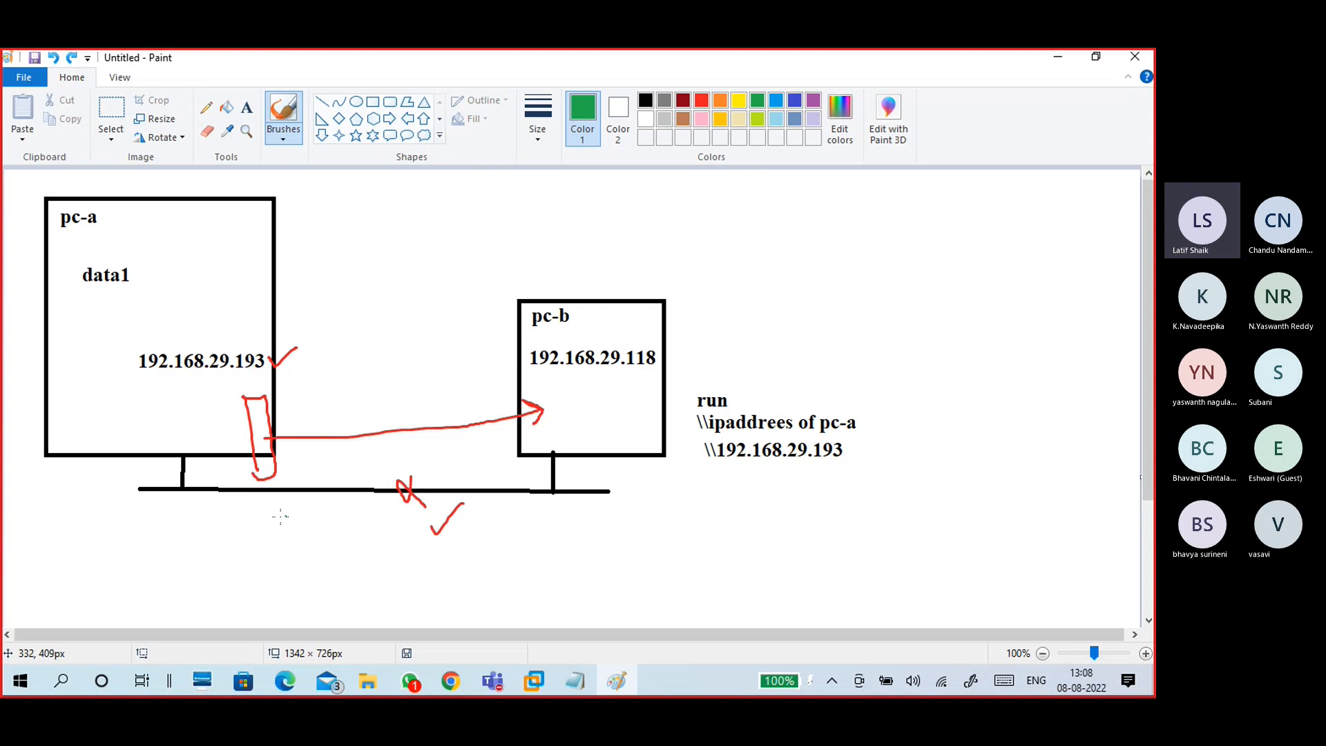
- Brush a green arrow from pc-a along the network line to pc-b and a curved green arrow above from pc-a to pc-b
mouse_move(185, 442)
left_mouse_down()
mouse_move(300, 499)
mouse_move(580, 492)
mouse_move(562, 439)
mouse_move(579, 456)
left_mouse_up()
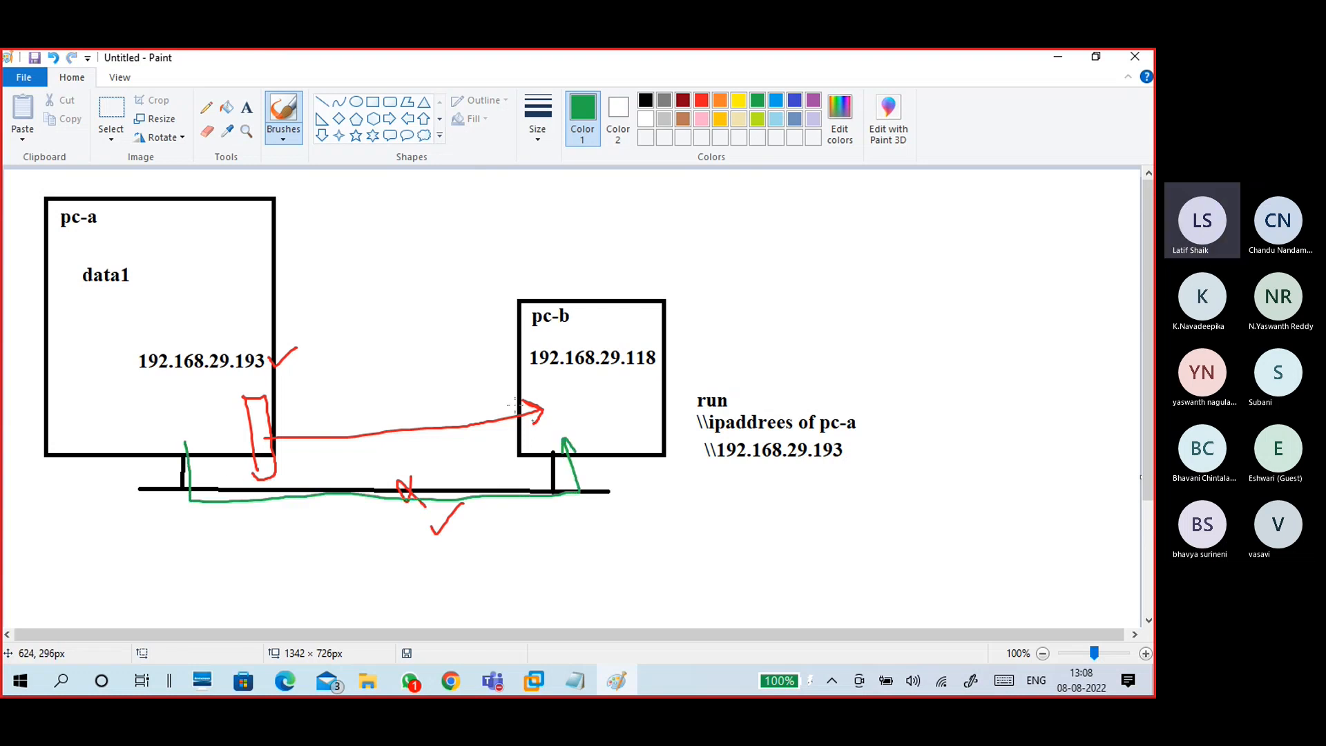
mouse_move(258, 280)
left_mouse_down()
mouse_move(342, 241)
mouse_move(504, 266)
mouse_move(528, 295)
left_mouse_up()
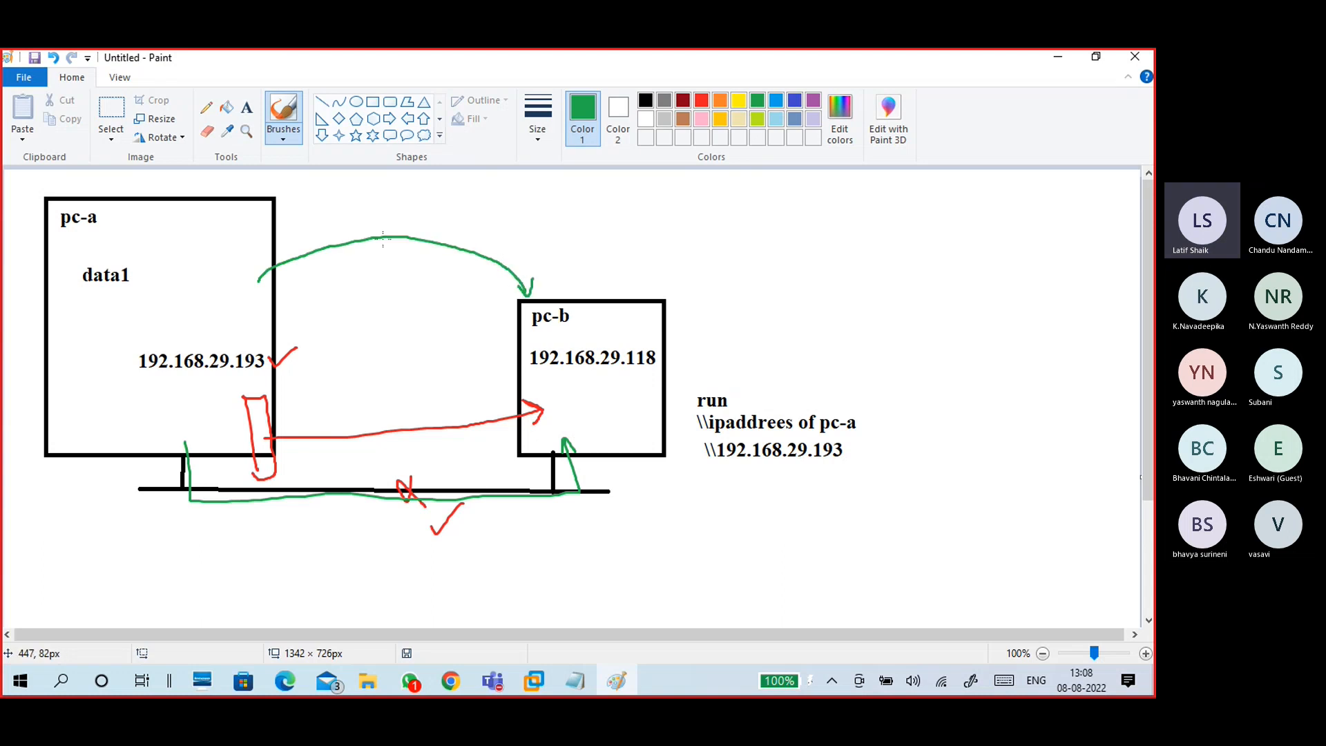
- Handwrite "PC-A to PC-B" in green above the curved arrow
mouse_move(381, 212)
left_mouse_down()
mouse_move(381, 234)
mouse_move(449, 214)
left_mouse_up()
mouse_move(469, 218)
left_mouse_down()
mouse_move(481, 243)
mouse_move(528, 233)
mouse_move(533, 216)
left_mouse_up()
mouse_move(555, 204)
left_mouse_down()
mouse_move(546, 219)
mouse_move(568, 217)
left_mouse_up()
left_click_drag(569, 201, 567, 217)
left_click_drag(558, 213, 567, 209)
- Brush a green return arrow from pc-b to pc-a and cross it out in red
mouse_move(517, 338)
left_mouse_down()
mouse_move(356, 340)
mouse_move(249, 312)
mouse_move(255, 300)
mouse_move(280, 318)
left_mouse_up()
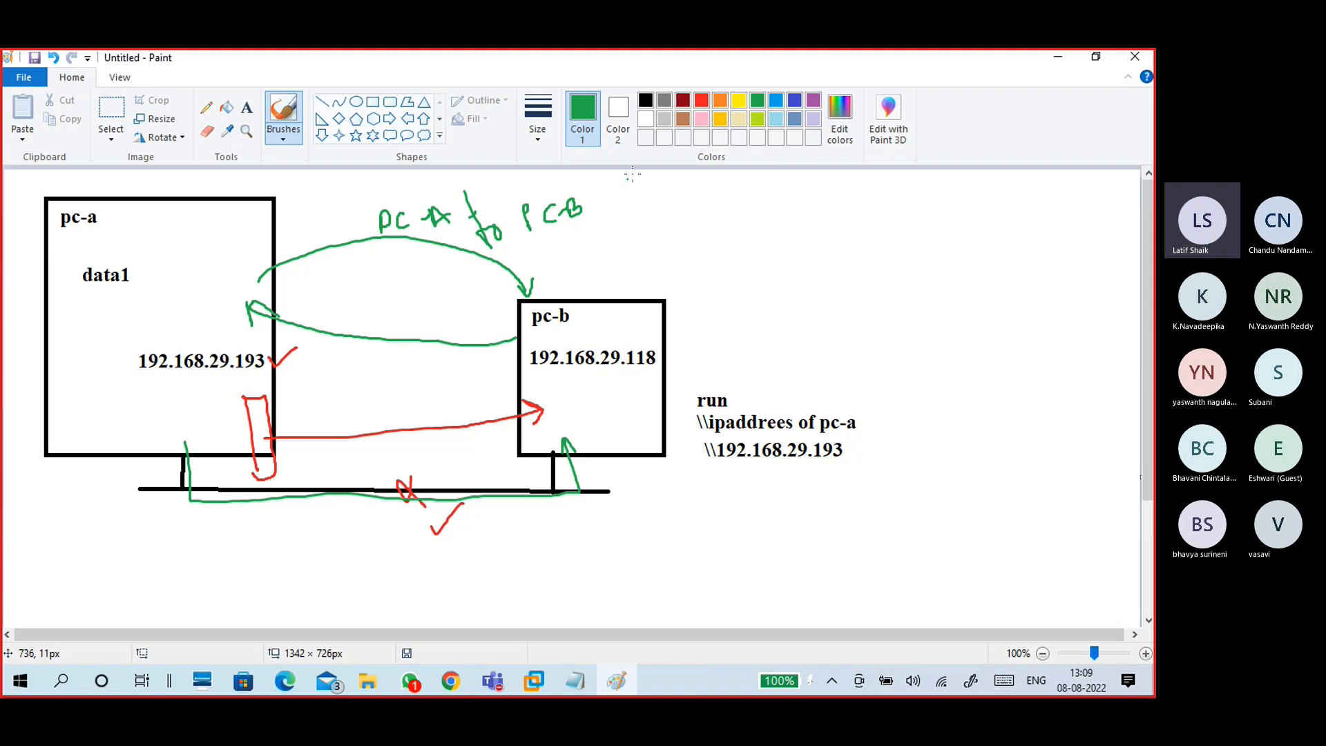
left_click(701, 100)
mouse_move(413, 331)
left_mouse_down()
mouse_move(408, 355)
mouse_move(436, 358)
left_mouse_up()
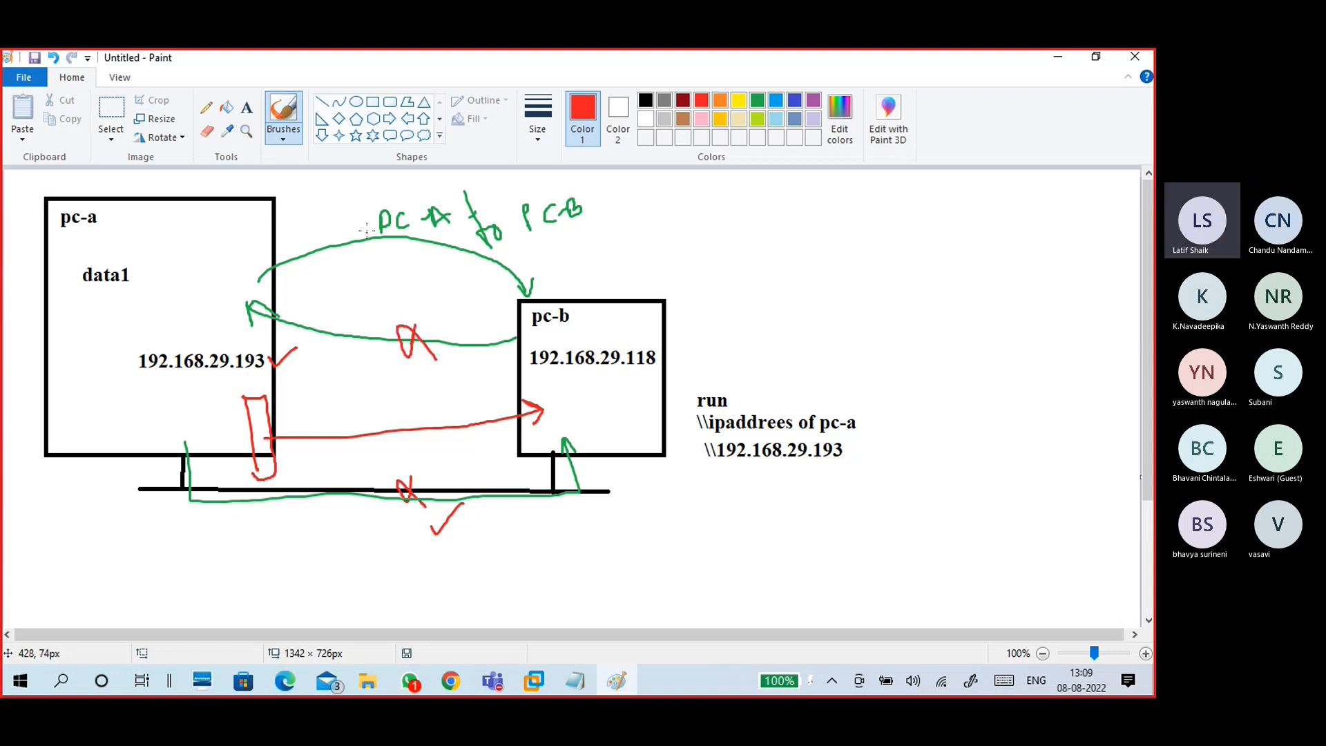
- Brush a red tick beside the narrow red box at pc-a and another red stroke across the crossed-out return arrow
left_click(283, 136)
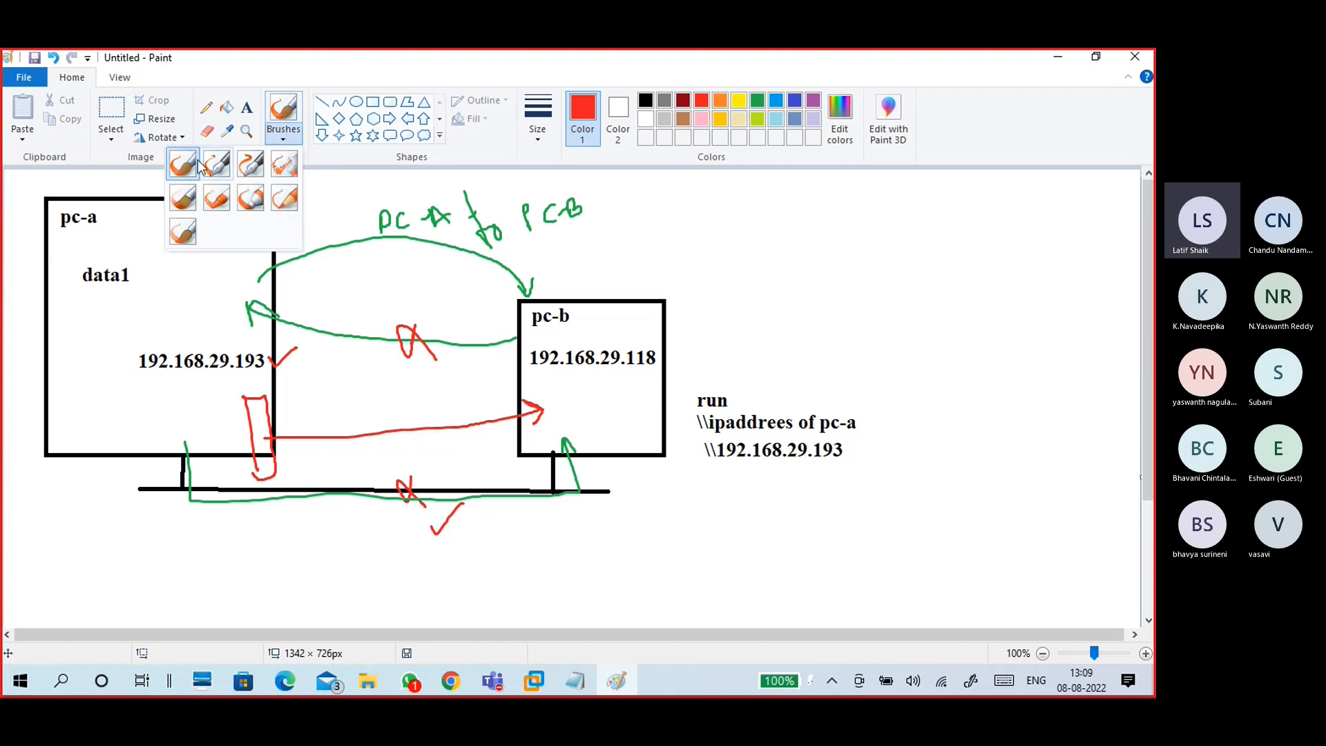
left_click(199, 166)
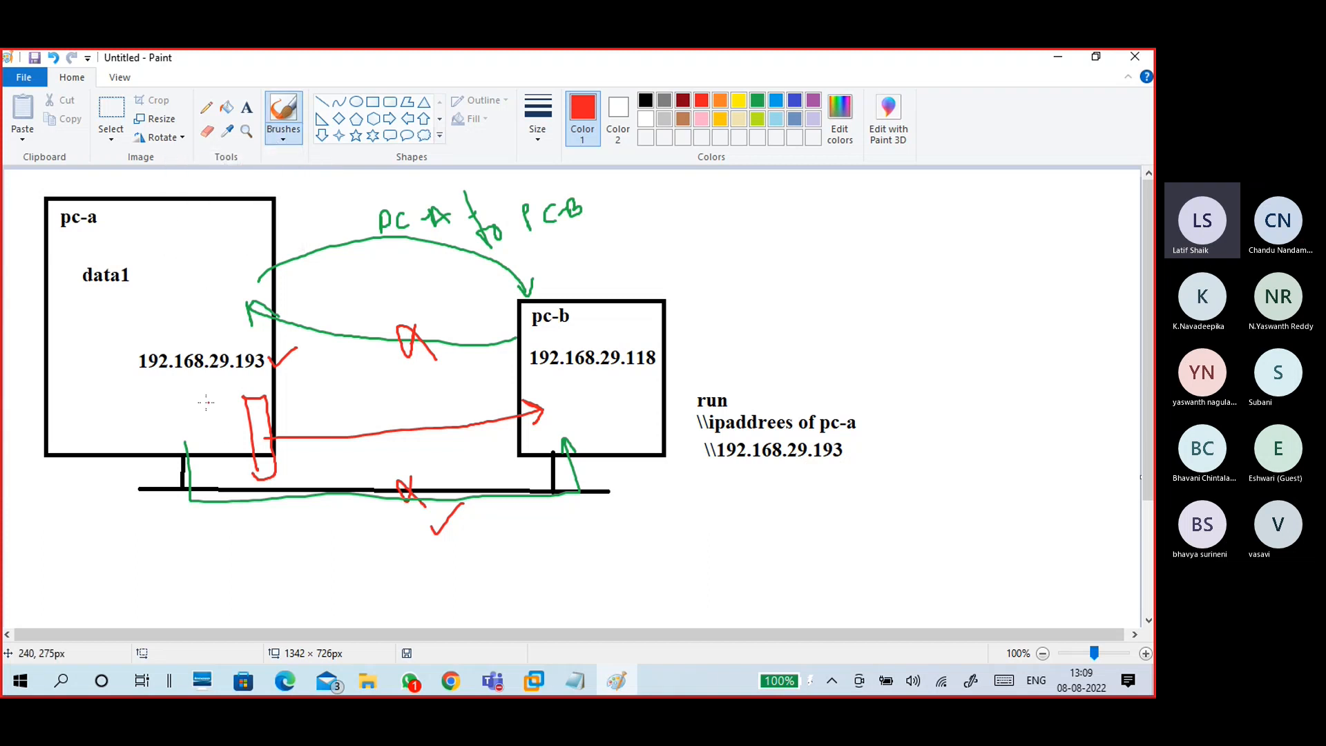
left_click_drag(269, 411, 292, 402)
left_click_drag(399, 323, 442, 313)
- Outline the data1 label in black and handwrite "share security" above it in pc-a
left_click(645, 102)
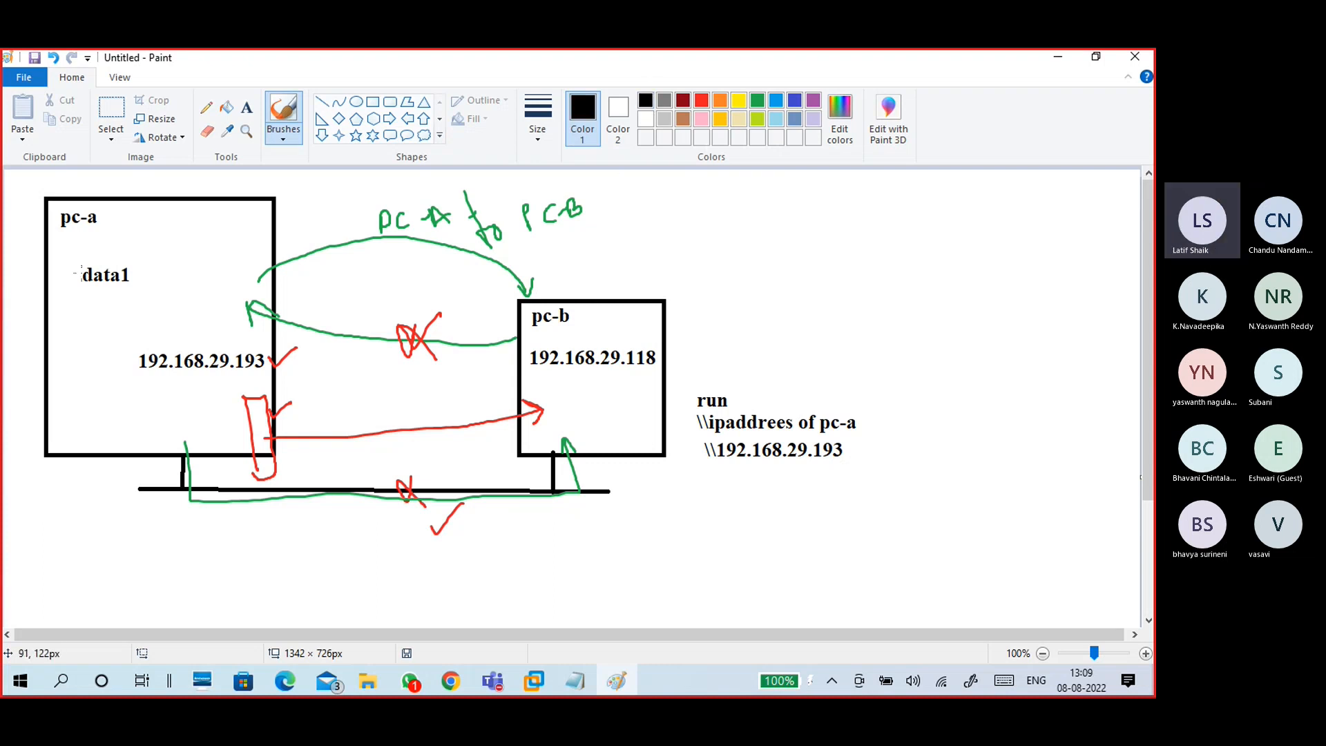
mouse_move(87, 259)
left_mouse_down()
mouse_move(69, 275)
mouse_move(97, 295)
mouse_move(145, 257)
mouse_move(78, 293)
left_mouse_up()
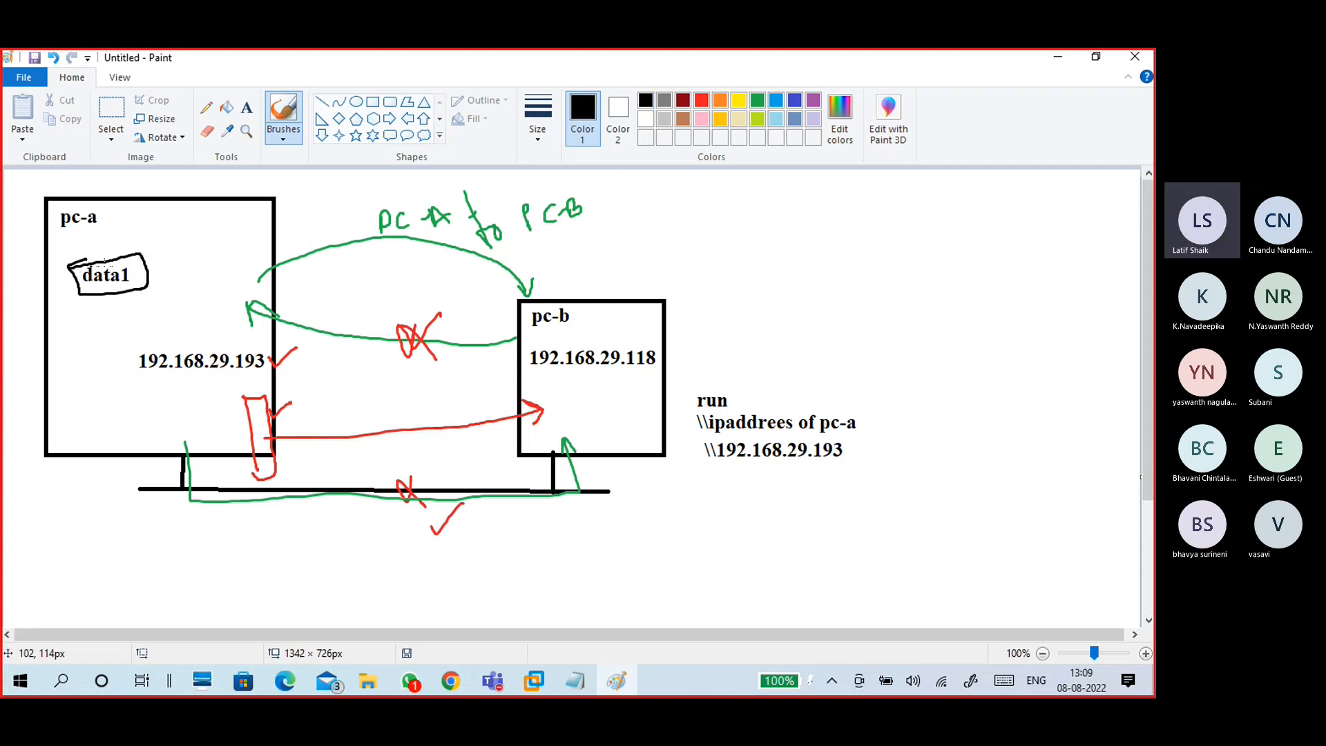
mouse_move(158, 228)
left_mouse_down()
mouse_move(160, 247)
mouse_move(181, 254)
mouse_move(219, 235)
mouse_move(243, 242)
mouse_move(323, 187)
mouse_move(331, 241)
mouse_move(322, 193)
left_mouse_up()
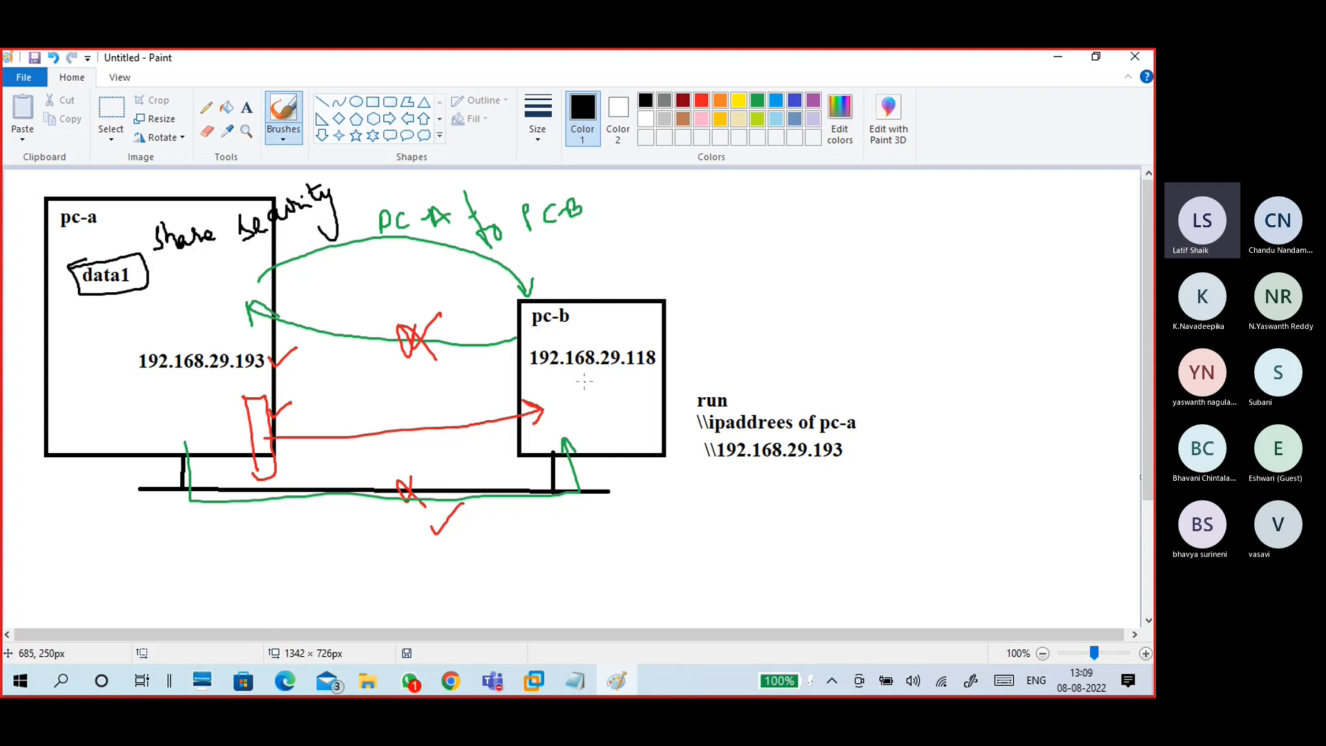
- Sketch a black box inside pc-b below its IP address and undo it
mouse_move(582, 381)
left_mouse_down()
mouse_move(577, 461)
mouse_move(649, 457)
mouse_move(583, 379)
mouse_move(565, 389)
left_mouse_up()
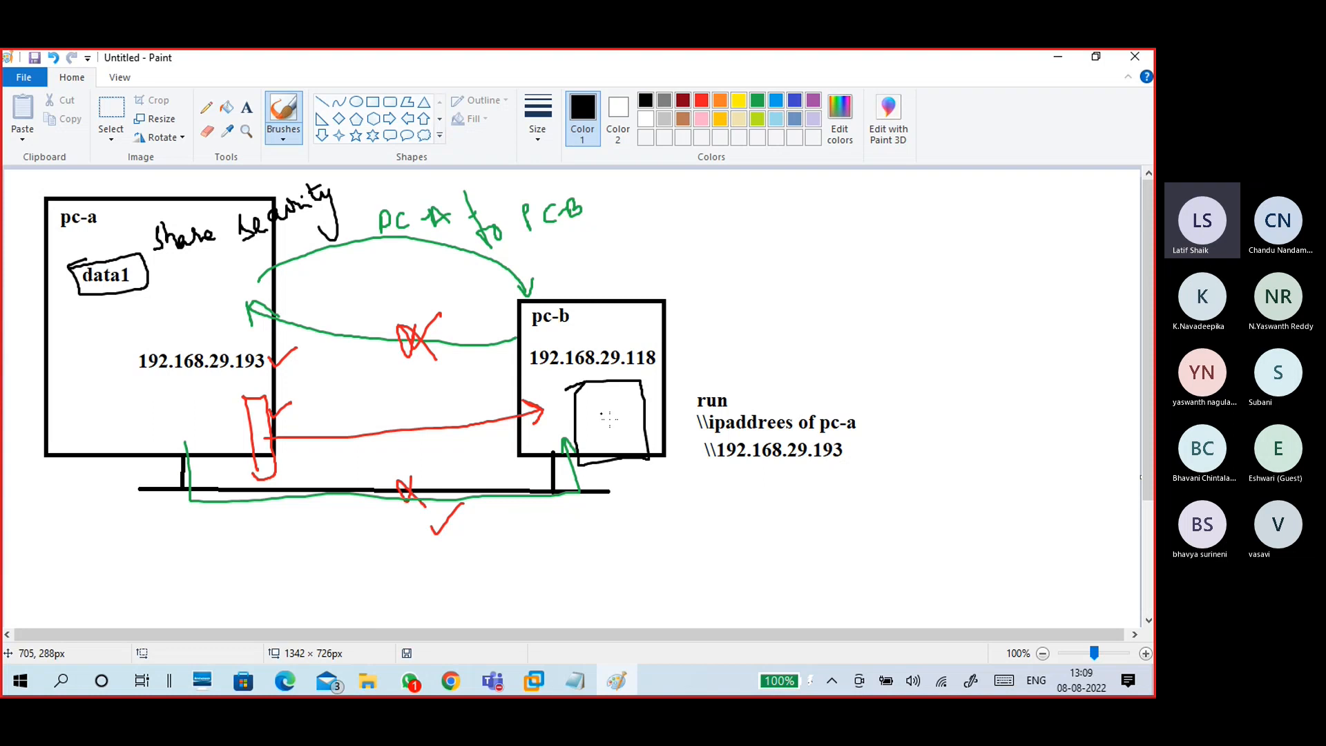
key("ctrl+z")
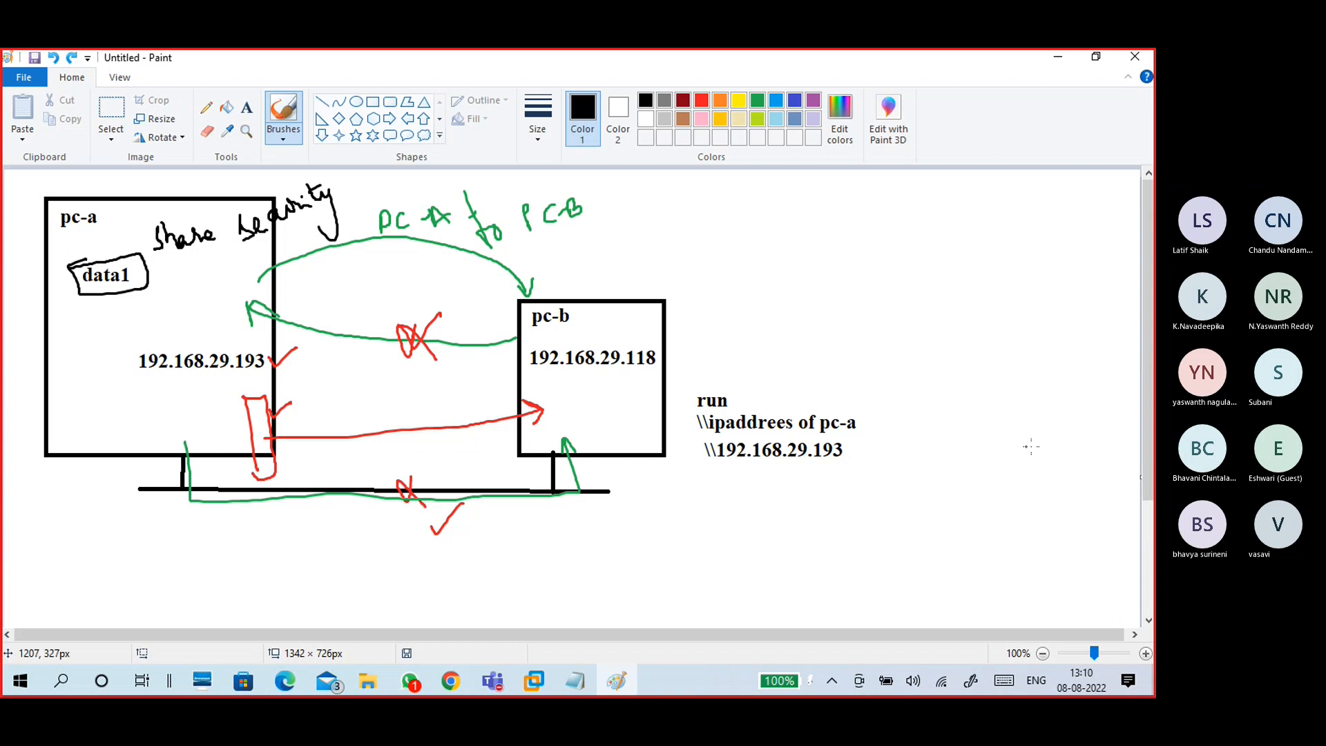
- Tick the \\192.168.29.193 path in black and brush a connected box labelled "User" beside it
mouse_move(850, 447)
left_mouse_down()
mouse_move(857, 457)
mouse_move(870, 439)
mouse_move(933, 428)
mouse_move(927, 518)
mouse_move(1037, 399)
mouse_move(948, 399)
mouse_move(957, 419)
mouse_move(1005, 423)
left_mouse_up()
left_click_drag(958, 481, 1004, 443)
- Brush a black frame below the path, containing a ticked box labelled "data1" with an arrow pointing up to it
mouse_move(712, 493)
left_mouse_down()
mouse_move(911, 564)
mouse_move(735, 606)
mouse_move(713, 494)
left_mouse_up()
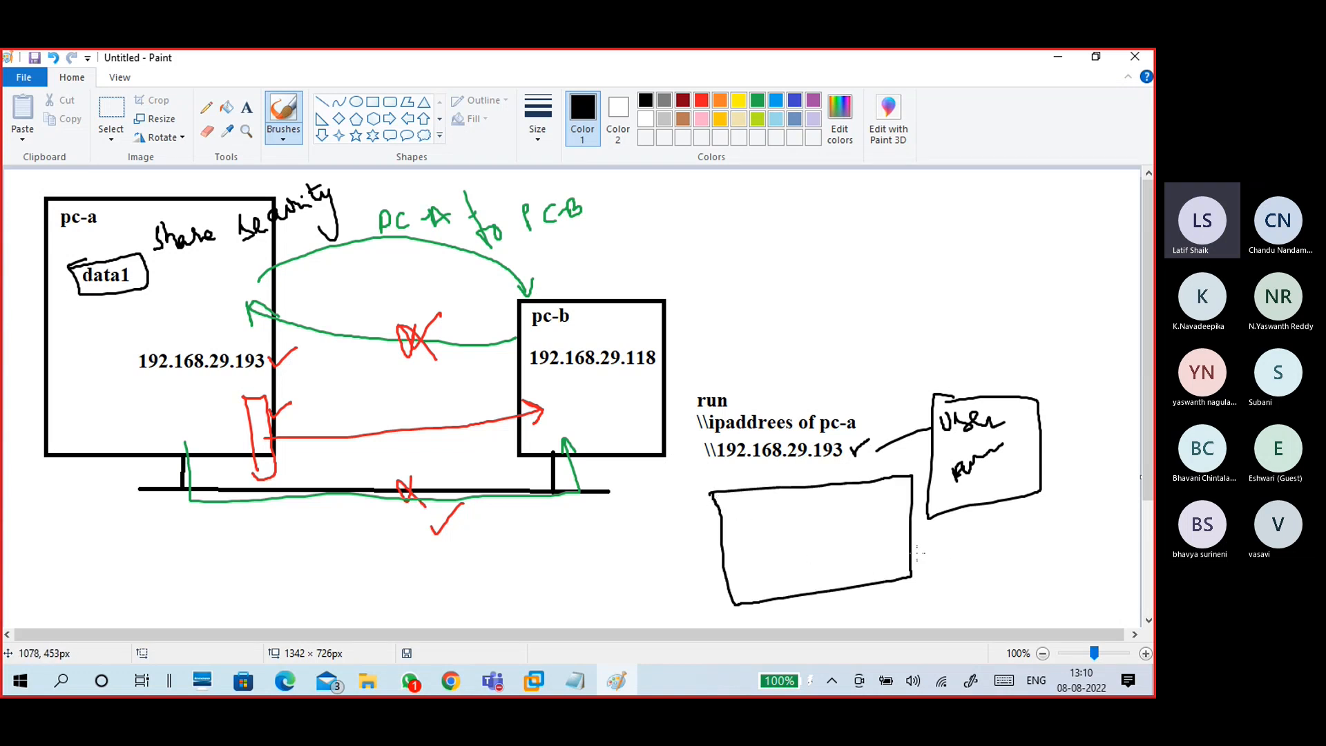
mouse_move(750, 507)
left_mouse_down()
mouse_move(737, 508)
mouse_move(794, 501)
mouse_move(729, 542)
mouse_move(793, 553)
mouse_move(808, 492)
mouse_move(789, 495)
mouse_move(838, 513)
left_mouse_up()
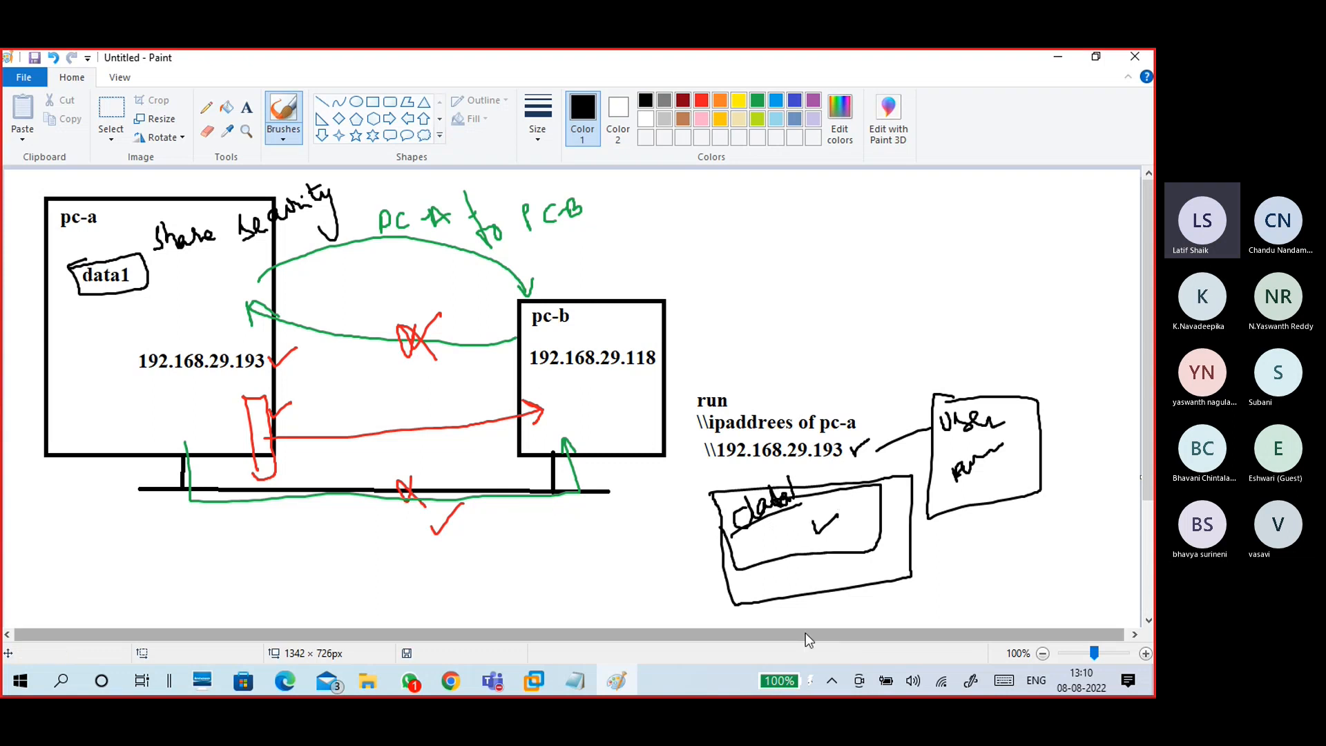
mouse_move(792, 602)
left_mouse_down()
mouse_move(778, 527)
mouse_move(787, 534)
left_mouse_up()
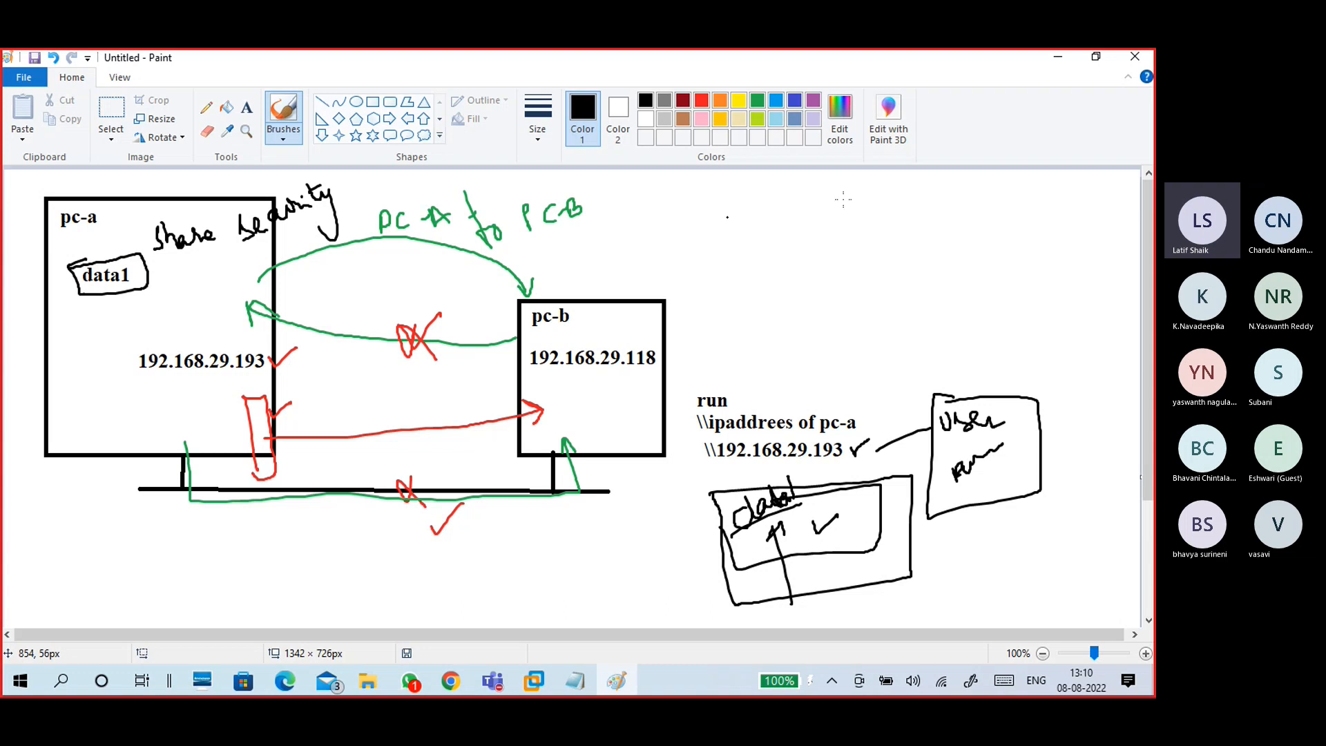
- Handwrite the circled numbers 1, 2 and 3 in a column above the run instructions
left_click(1058, 57)
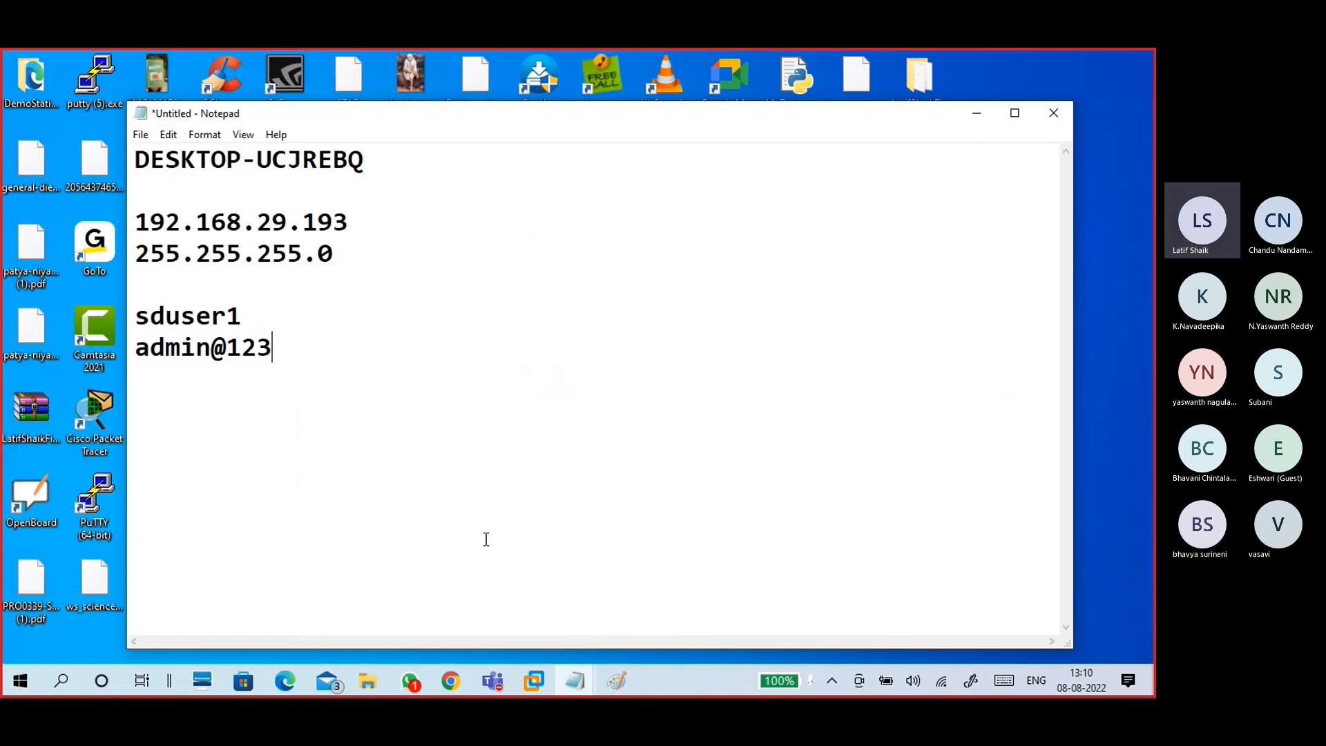
left_click(618, 682)
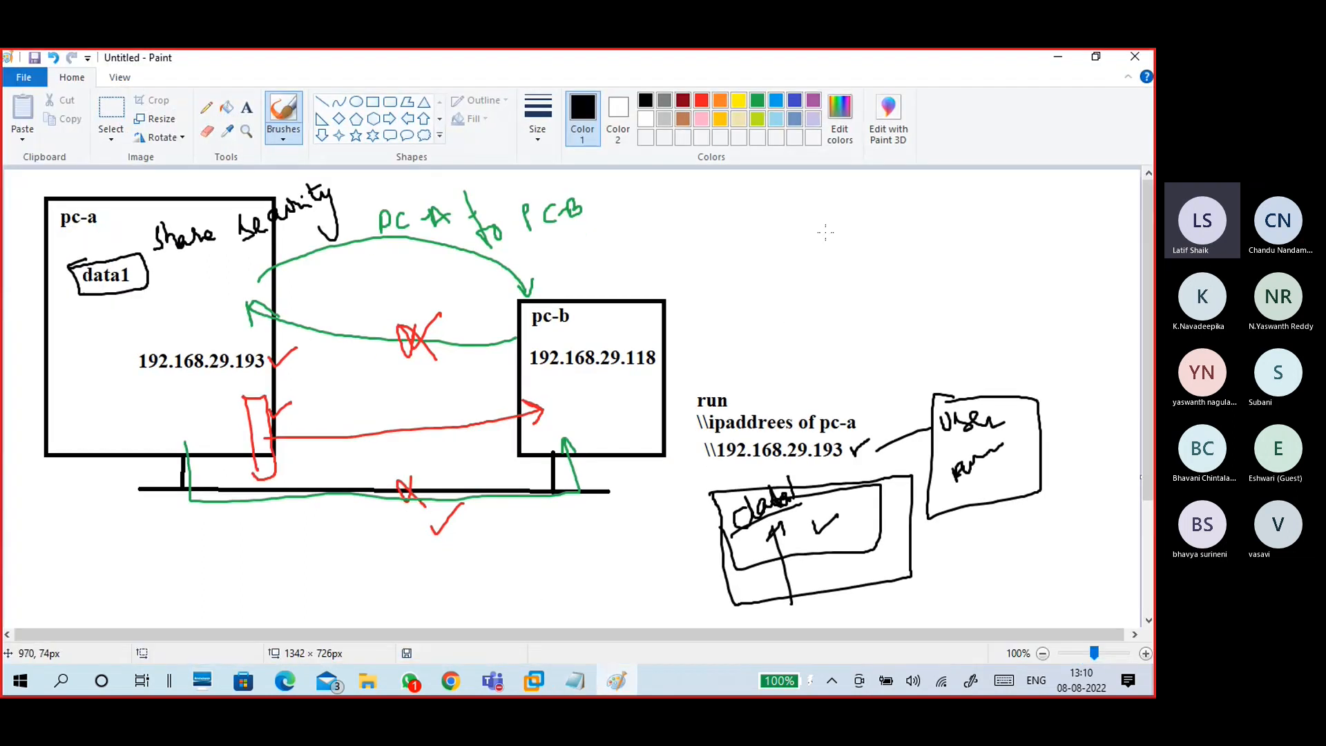
mouse_move(820, 178)
left_mouse_down()
mouse_move(821, 202)
mouse_move(808, 205)
mouse_move(826, 174)
left_mouse_up()
mouse_move(815, 243)
left_mouse_down()
mouse_move(833, 264)
mouse_move(822, 238)
left_mouse_up()
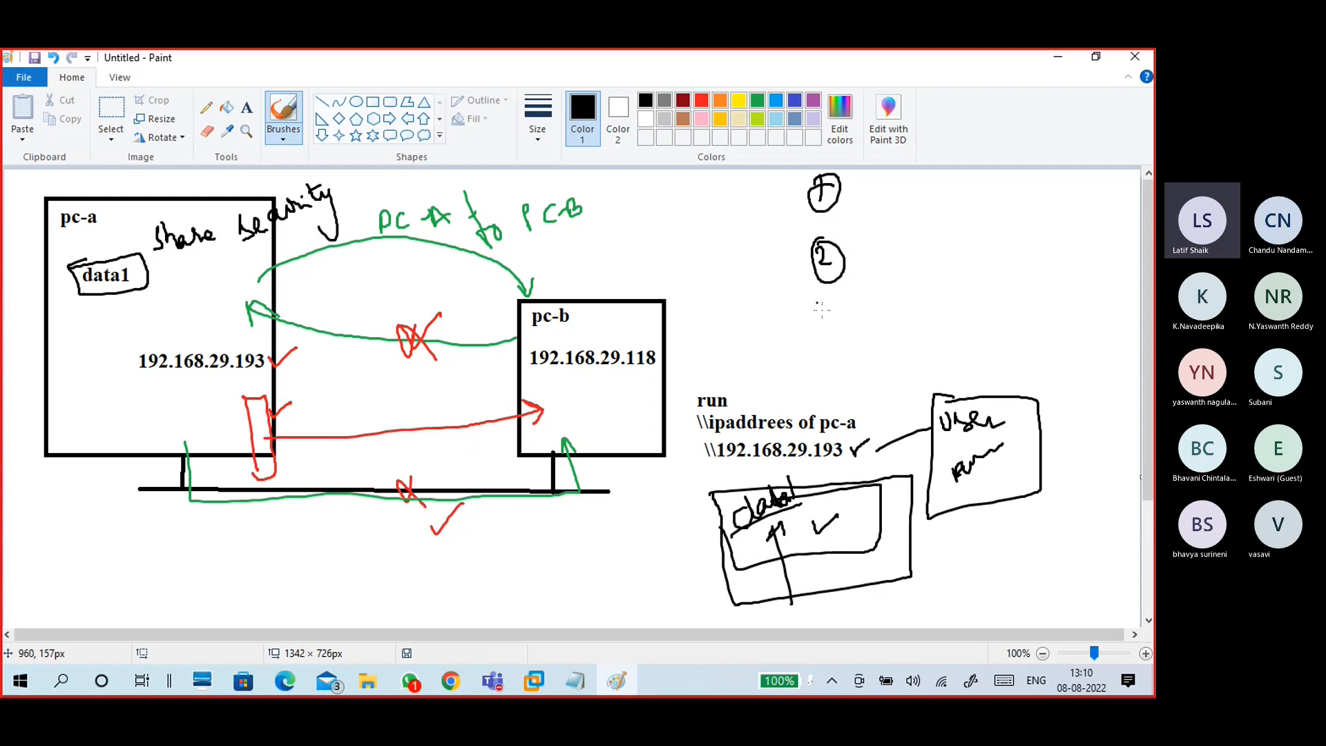
mouse_move(832, 314)
left_mouse_down()
mouse_move(831, 351)
mouse_move(794, 332)
mouse_move(834, 359)
left_mouse_up()
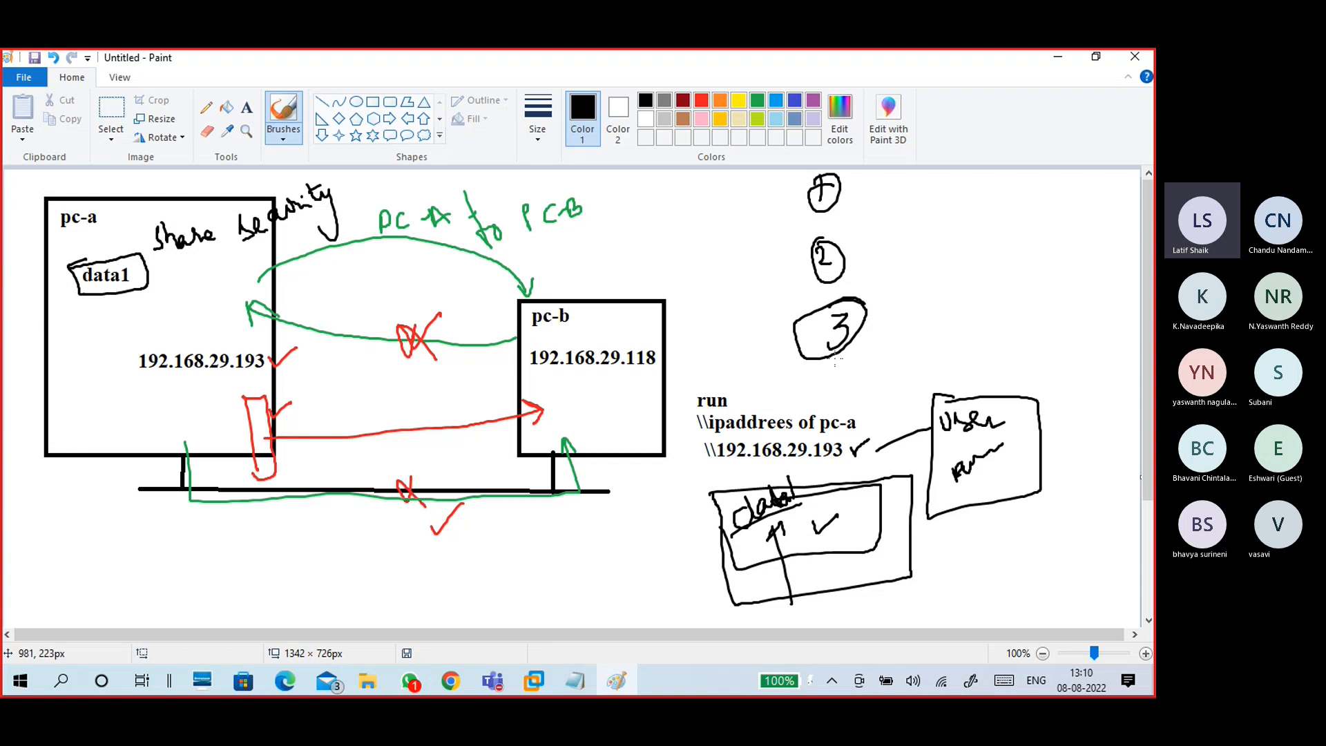
- Switch to the HCL-SD-Win10 virtual machine in VMware Workstation and close its Data1 folder window
left_click(1058, 56)
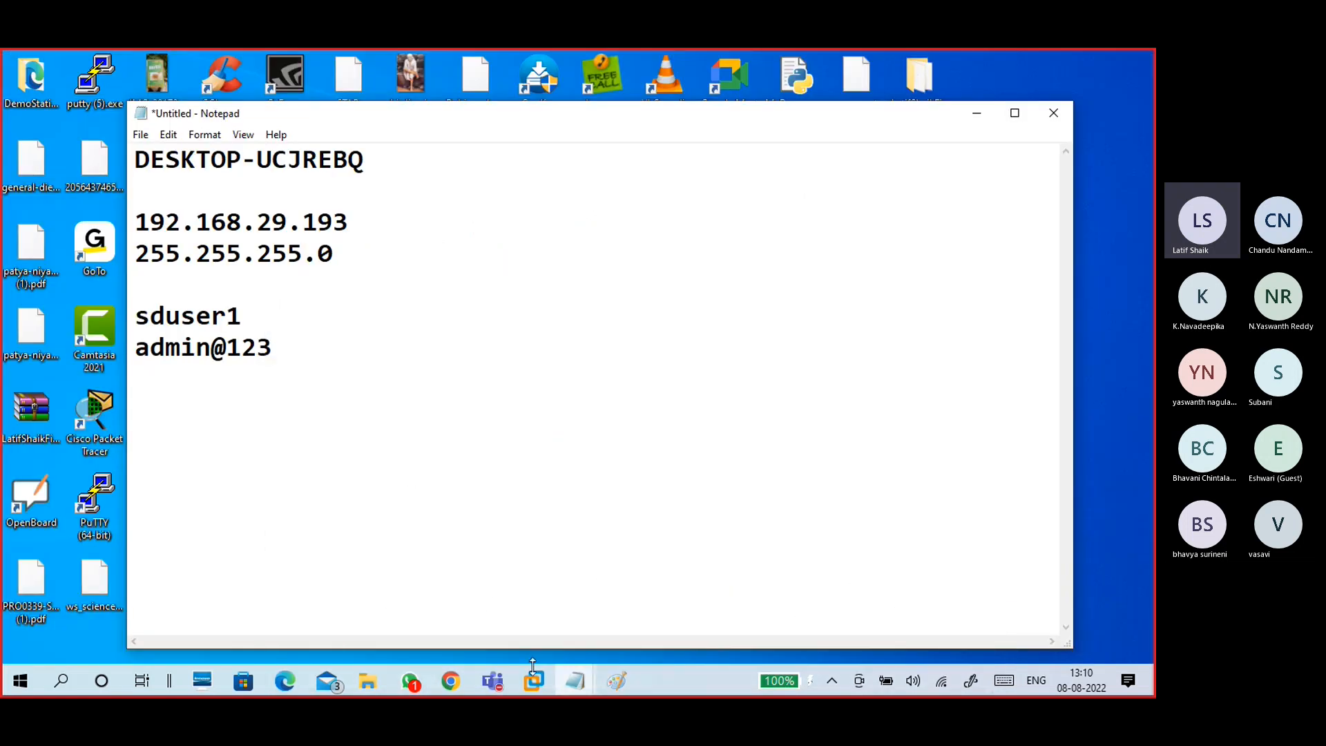
left_click(467, 683)
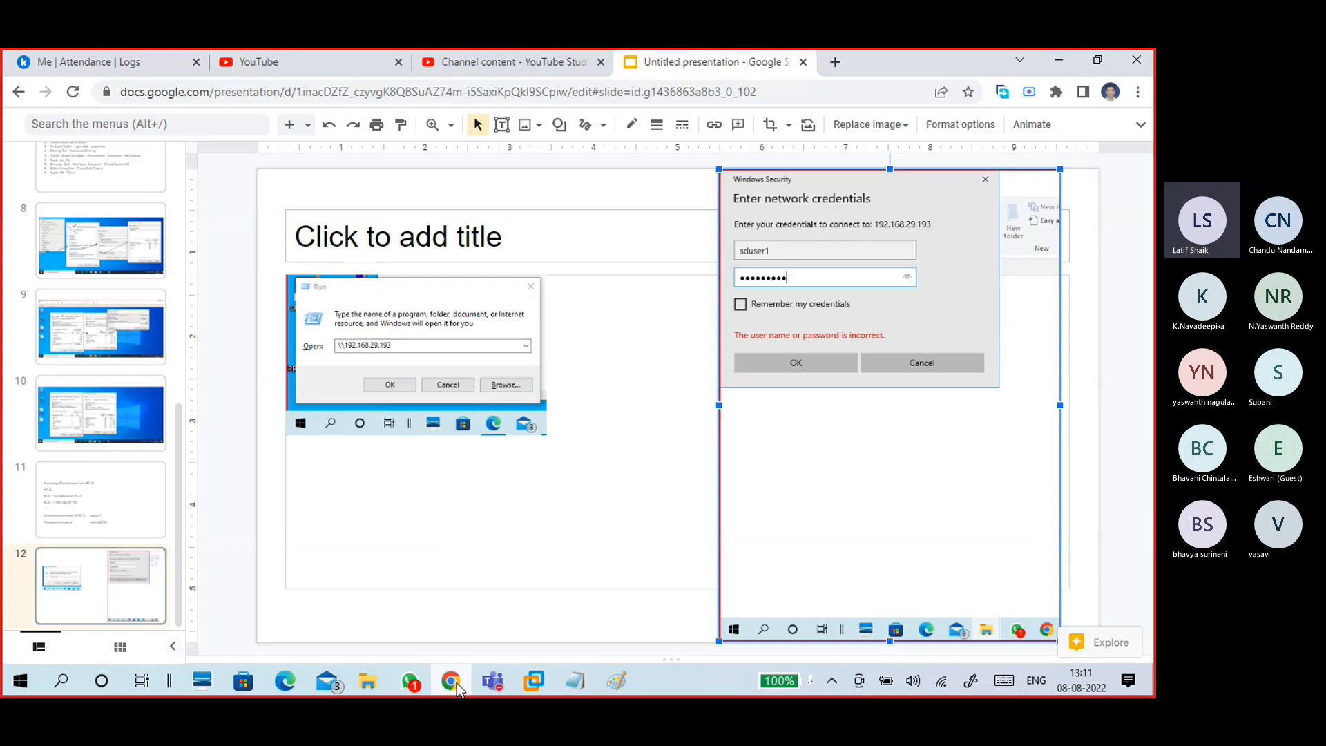
left_click(466, 682)
mouse_move(532, 684)
left_click(562, 595)
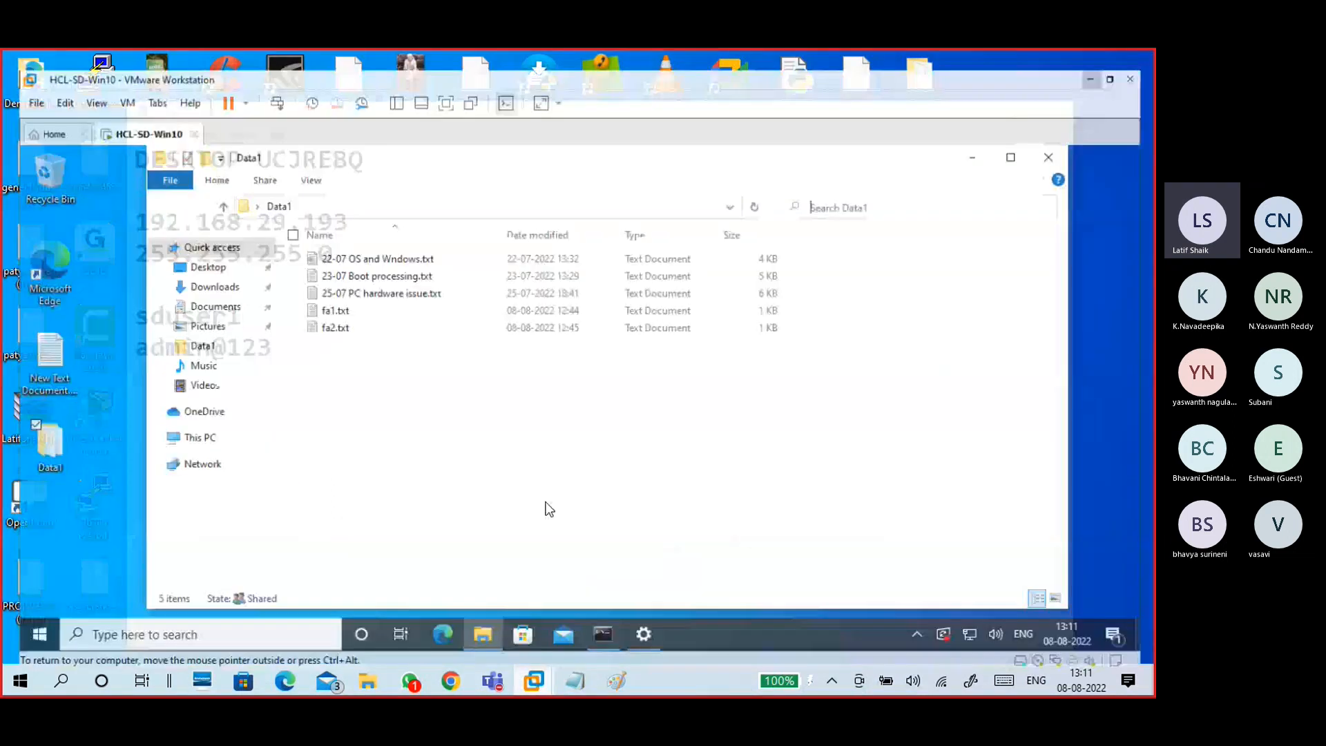
left_click(1061, 138)
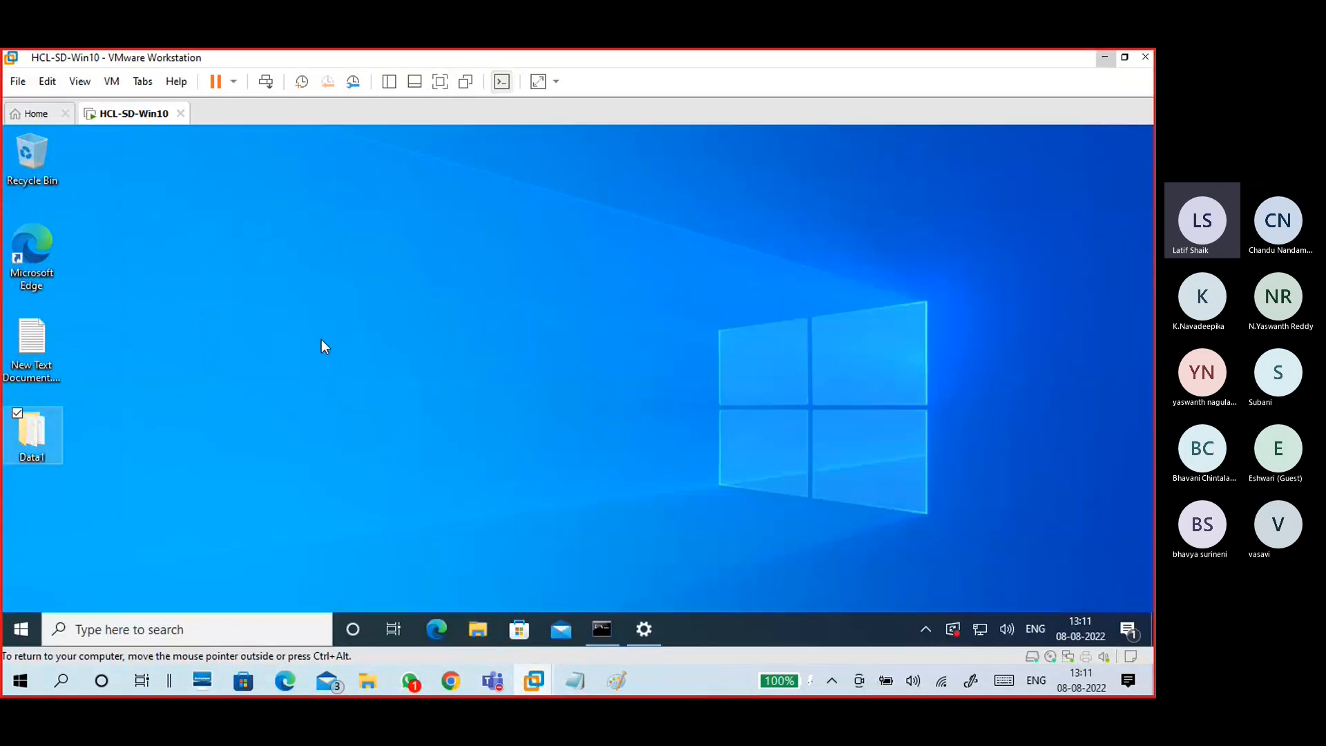
- Create a new folder named Data2 on the virtual machine's desktop
right_click(318, 338)
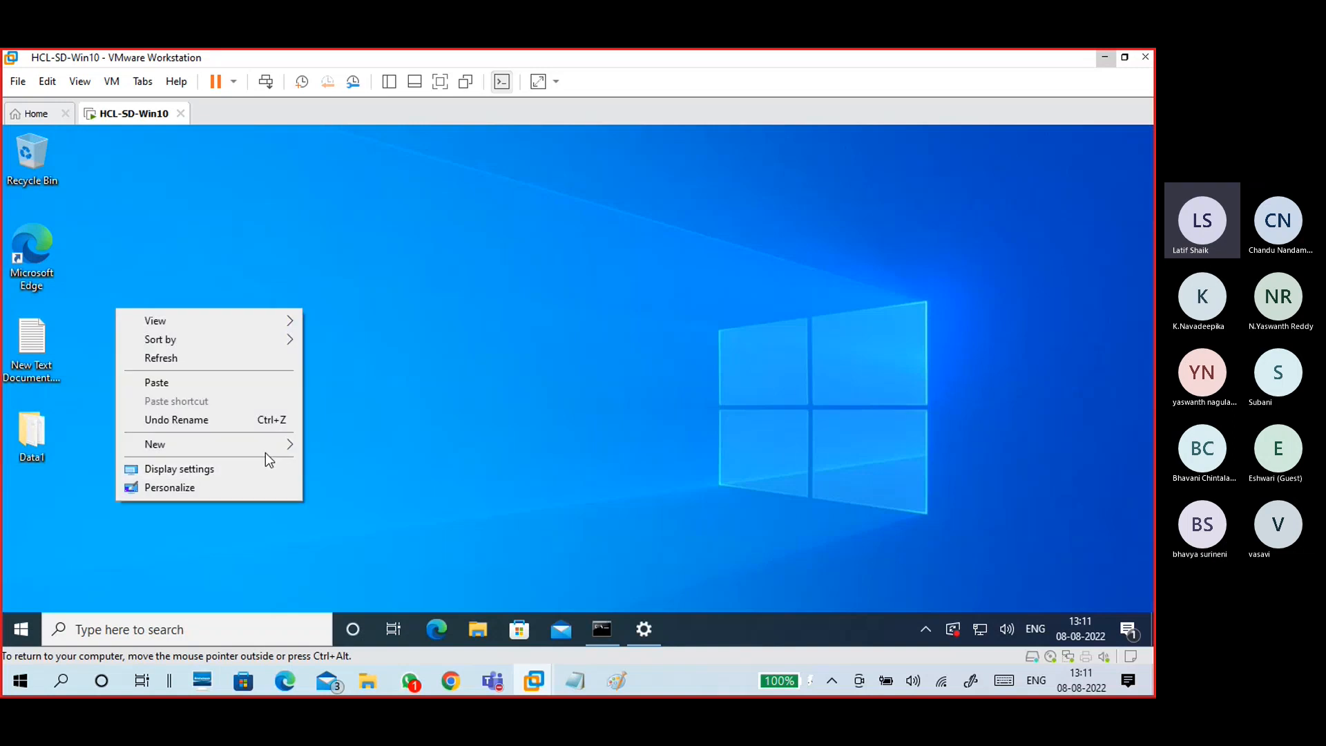
mouse_move(283, 444)
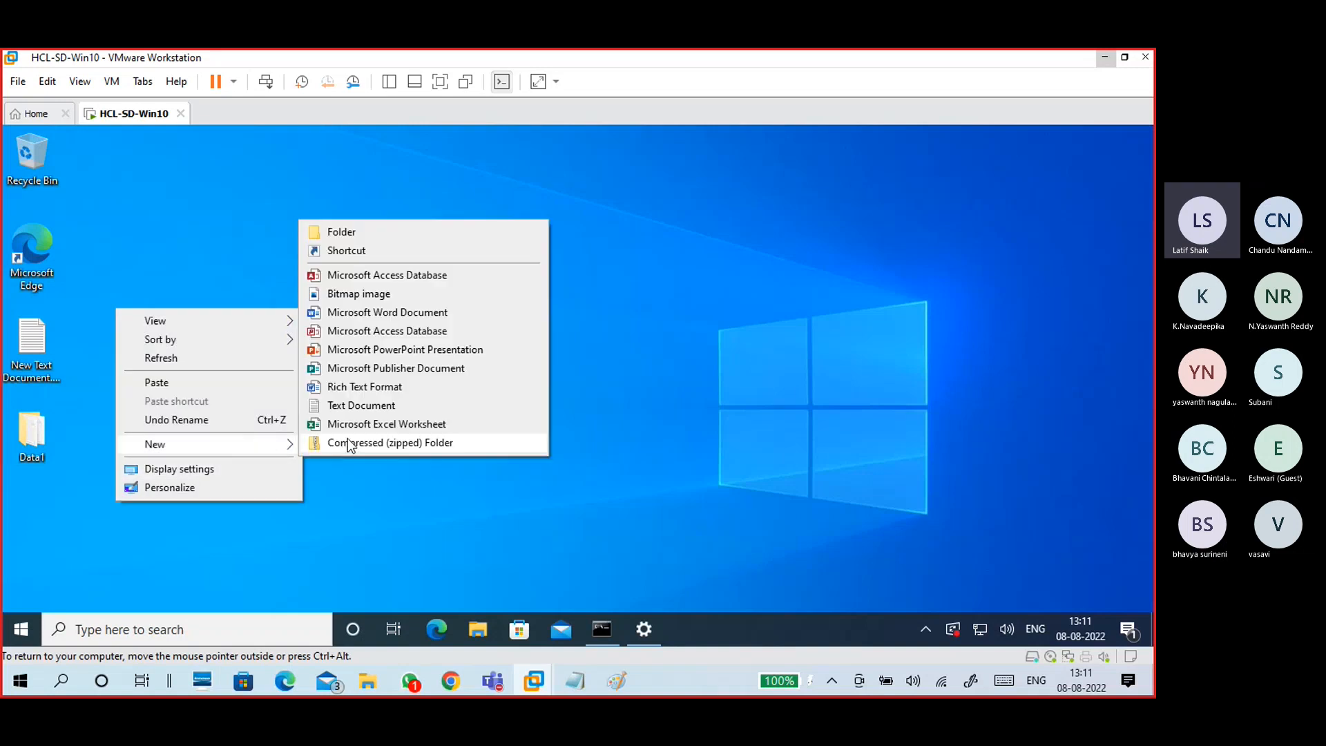
left_click(364, 232)
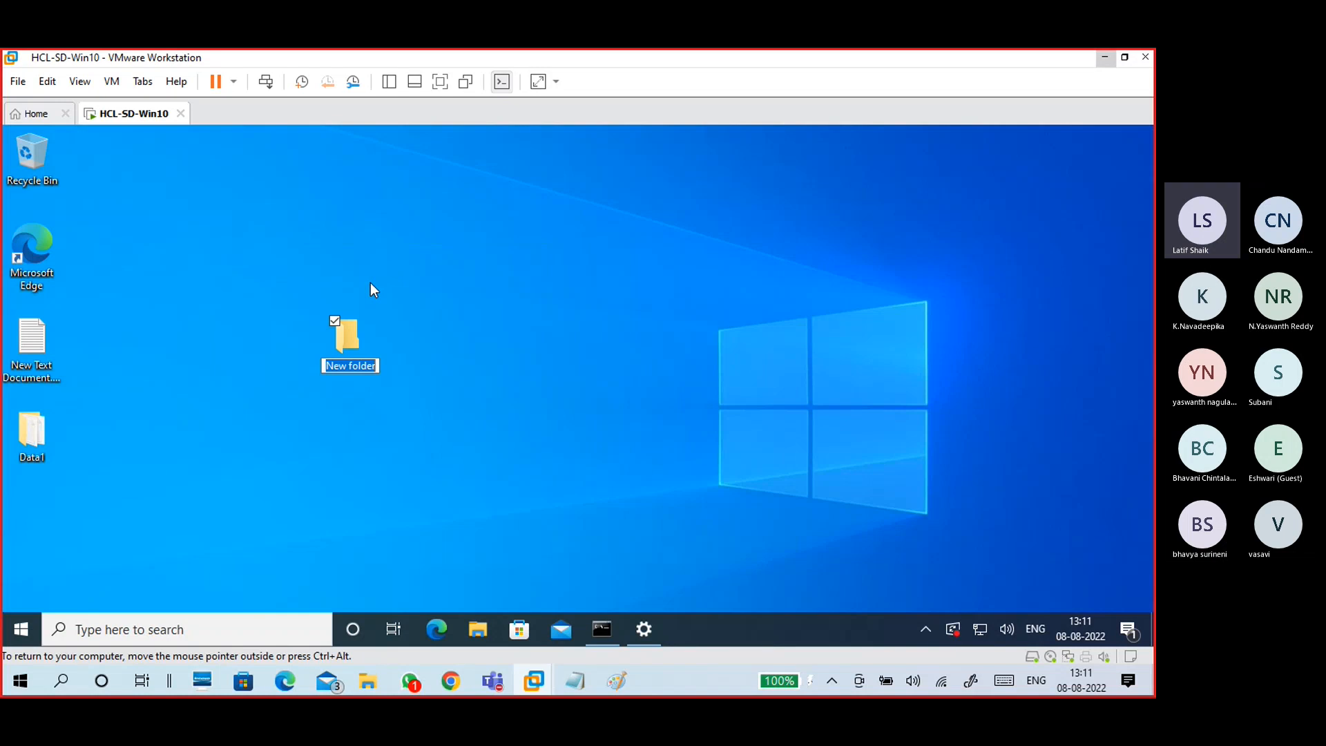
type("Data2")
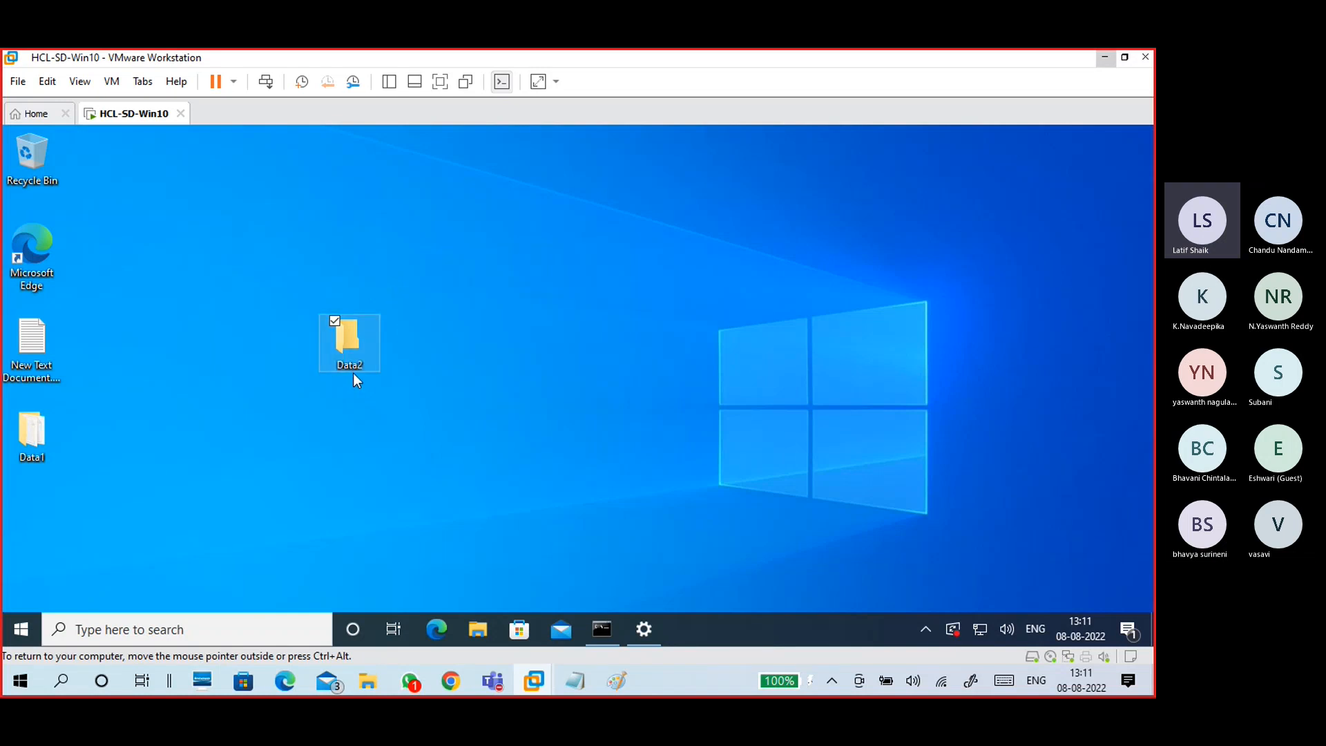
- Copy 14-07.txt, 15-07.txt and 18-07.txt from the host's Compus 2 July 2022 folder into Data2 and close the Data2 window
double_click(351, 337)
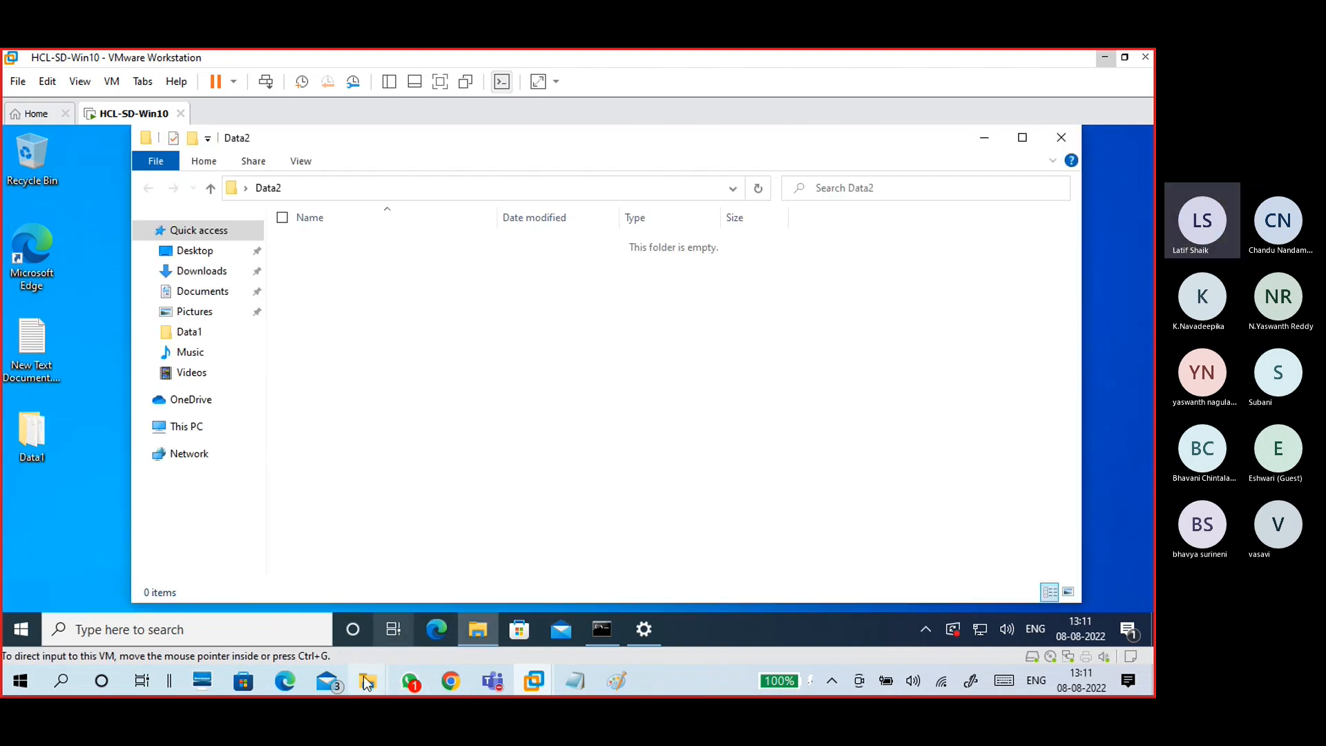
mouse_move(376, 663)
left_click(266, 642)
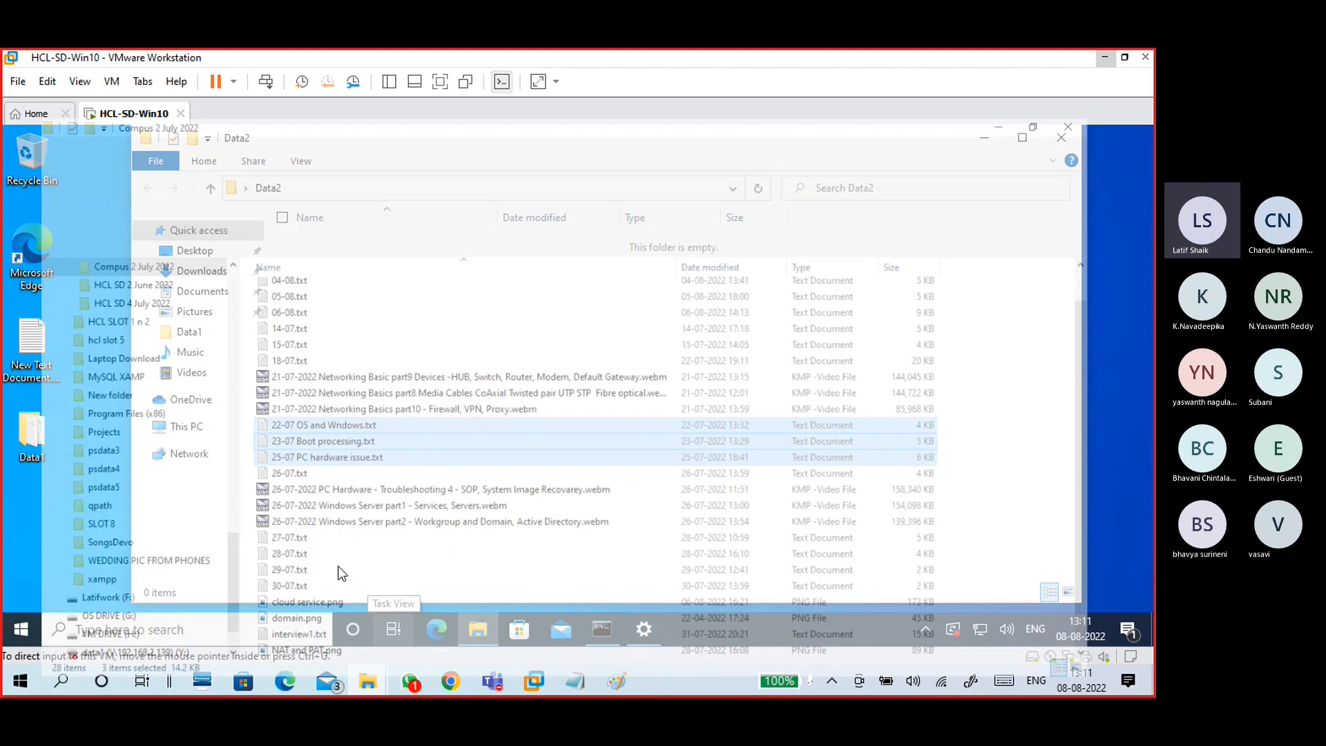
left_click(324, 312)
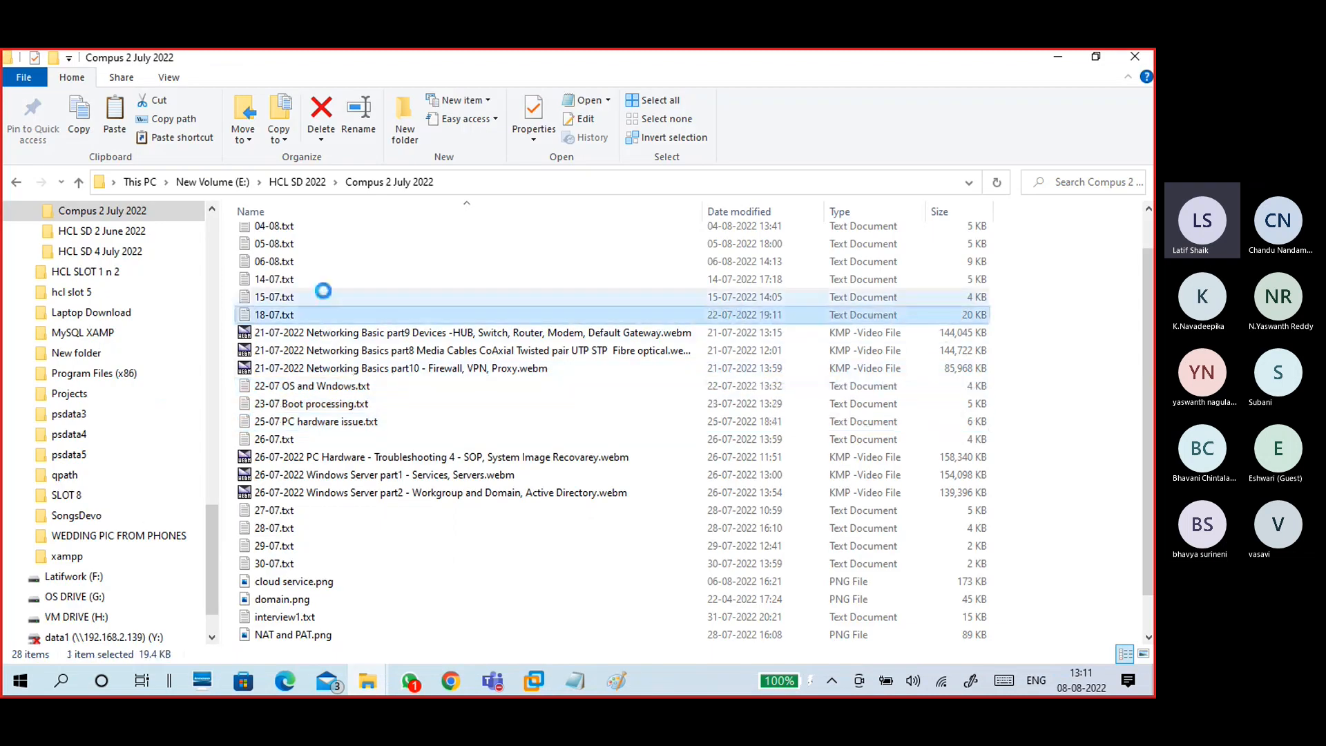
left_click(324, 297, "ctrl")
left_click(324, 282, "ctrl")
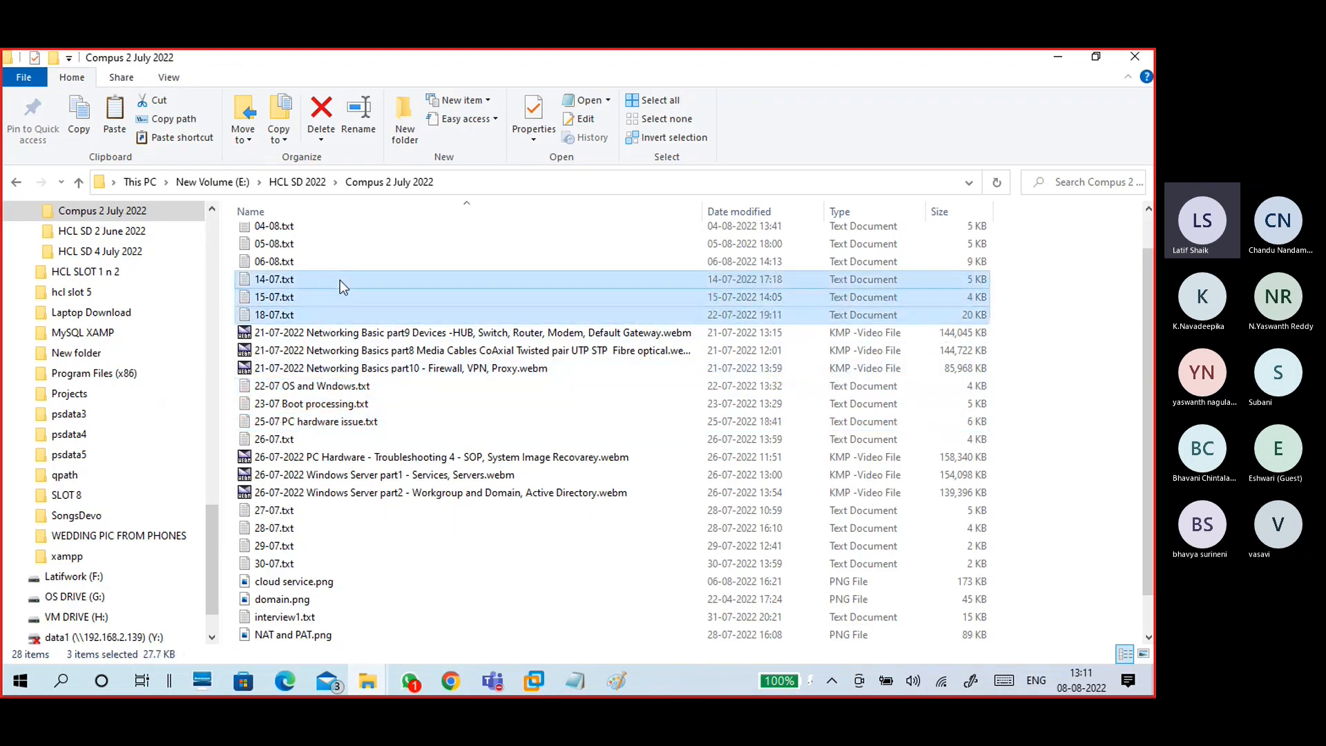
left_click_drag(340, 280, 487, 311)
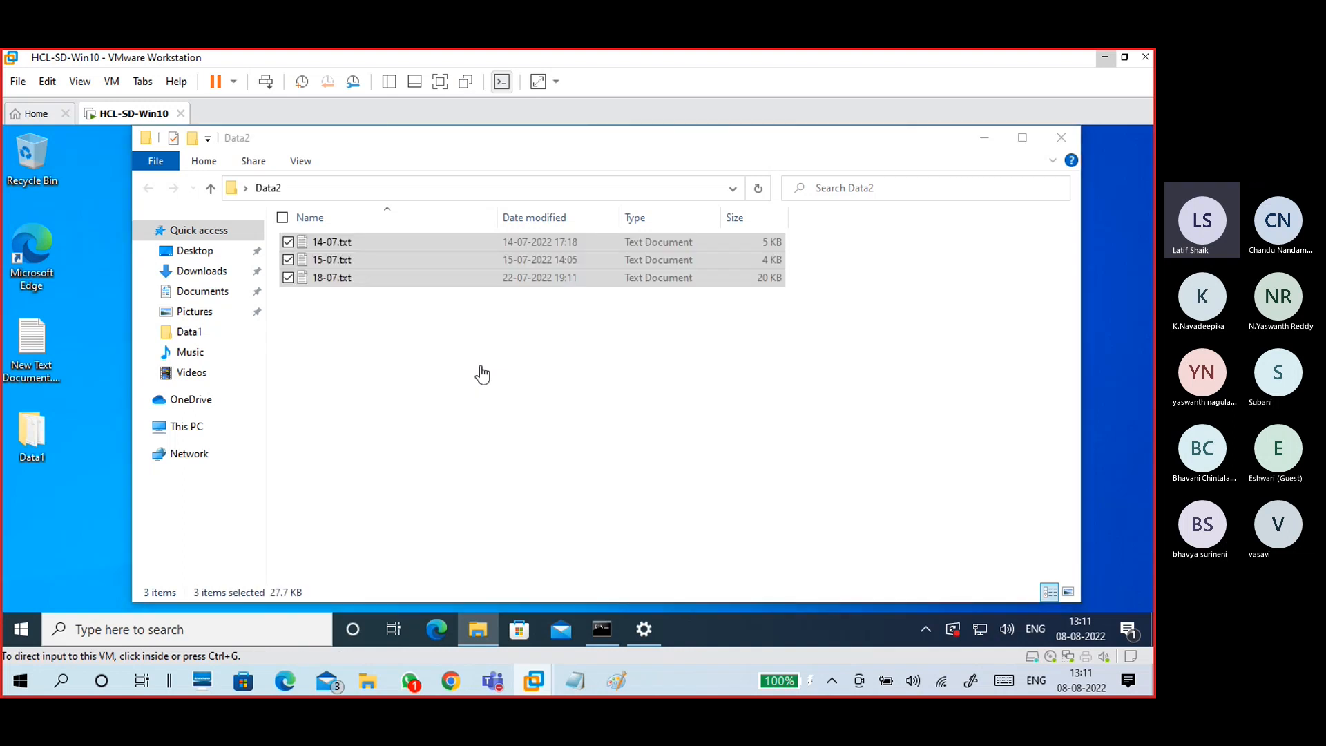
left_click(482, 371)
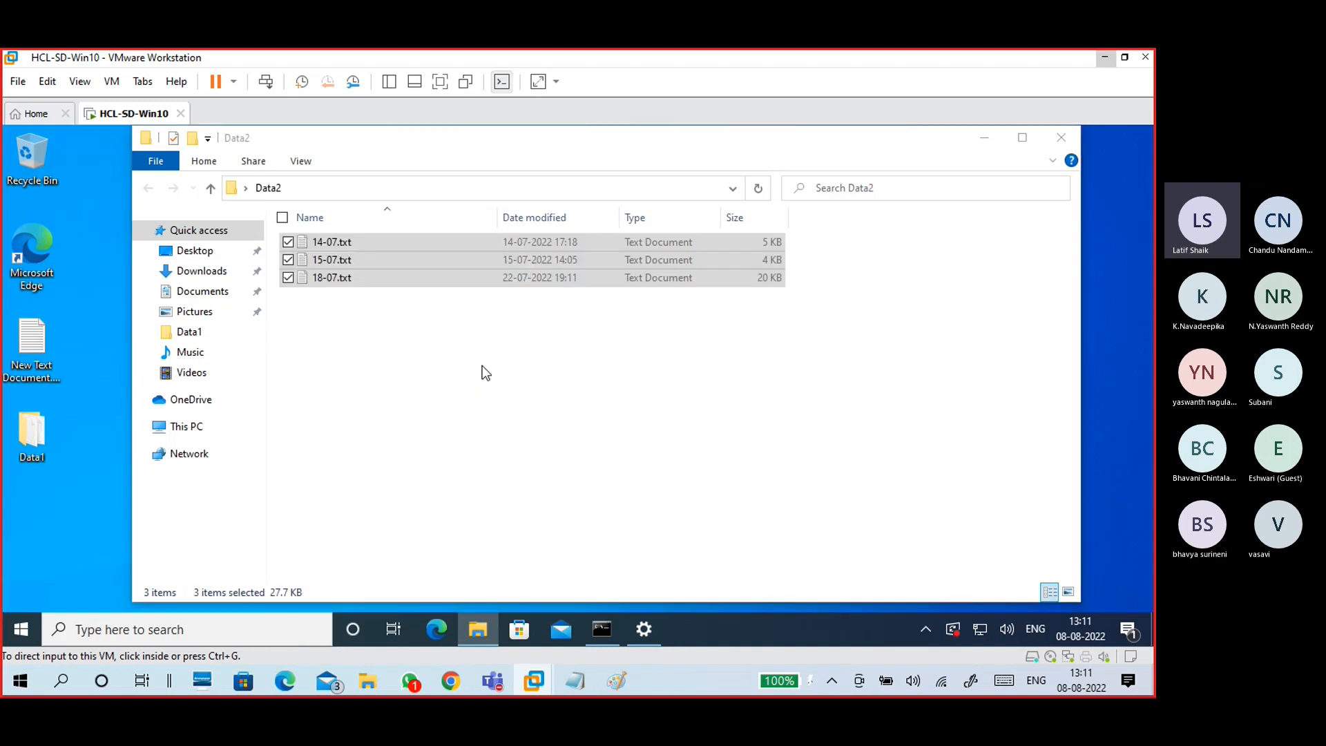
left_click(263, 195)
left_click(371, 368)
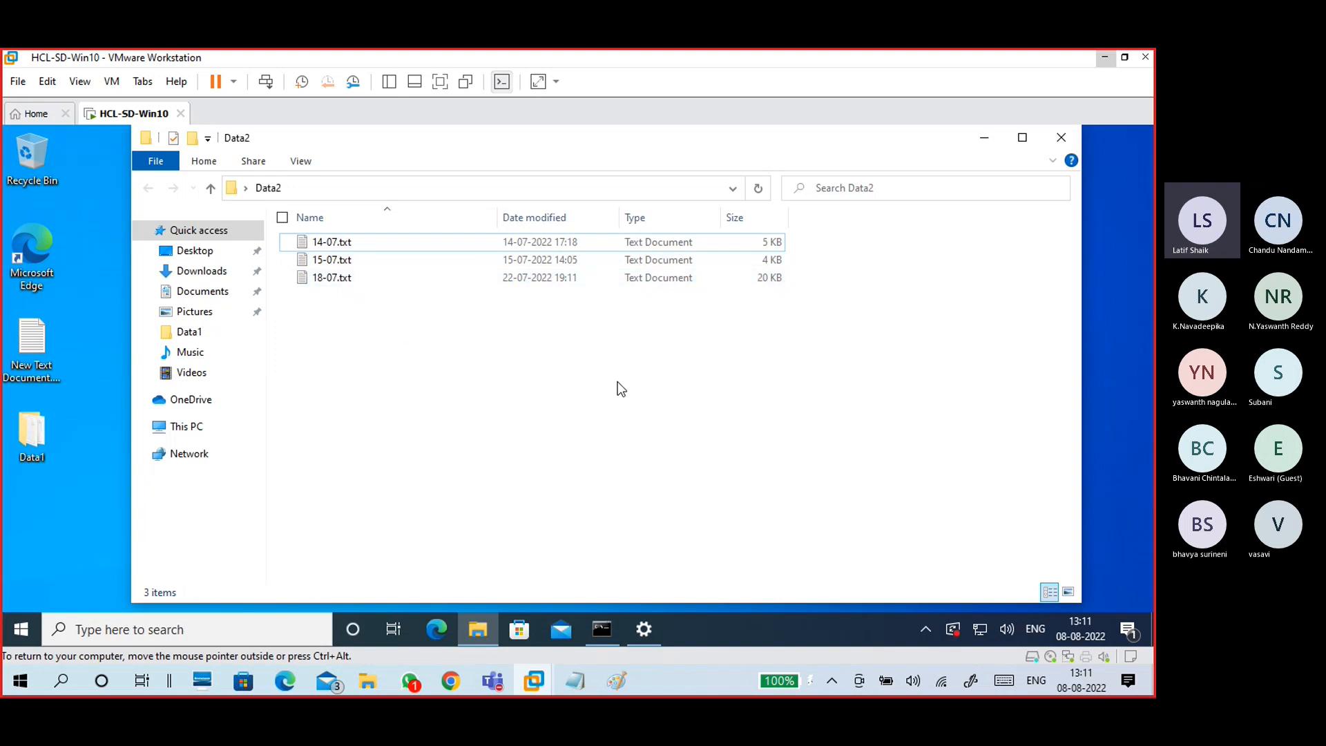
left_click(1062, 138)
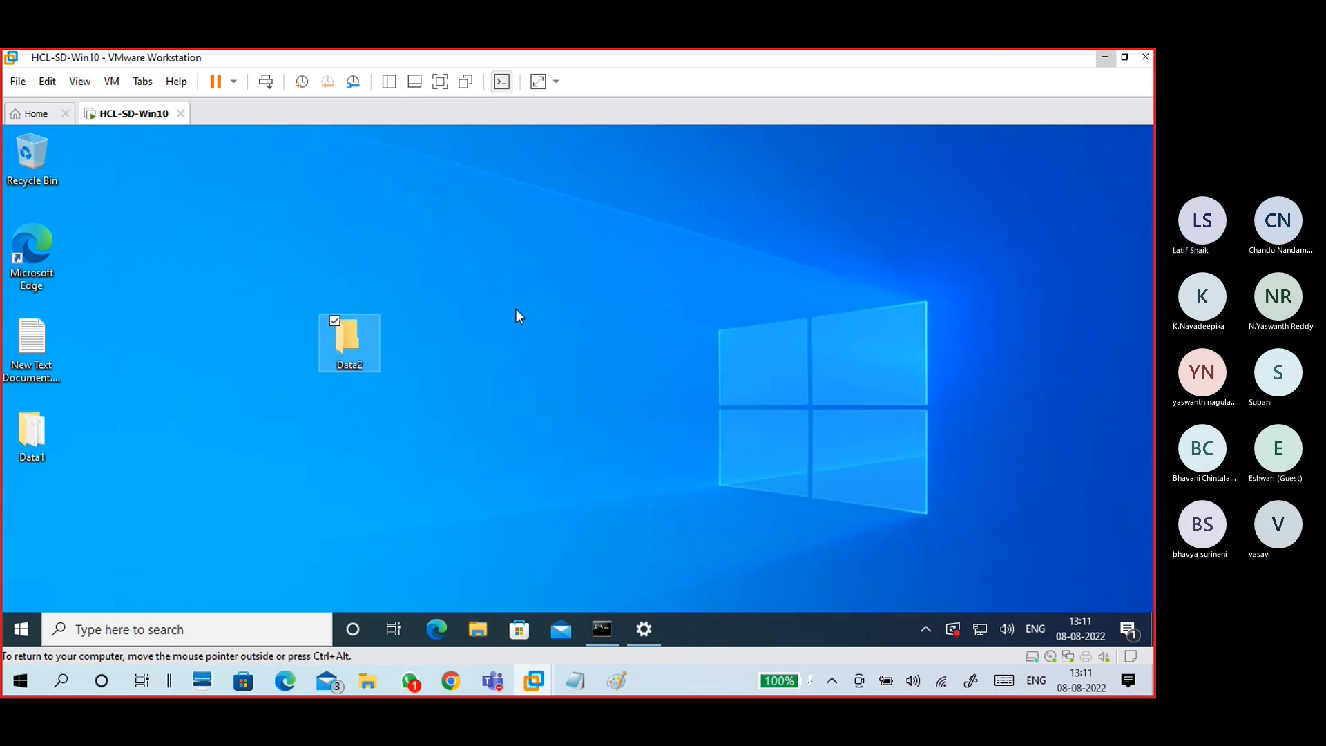
- Open the advanced sharing settings in the Data2 folder's properties and enable sharing of this folder
right_click(355, 362)
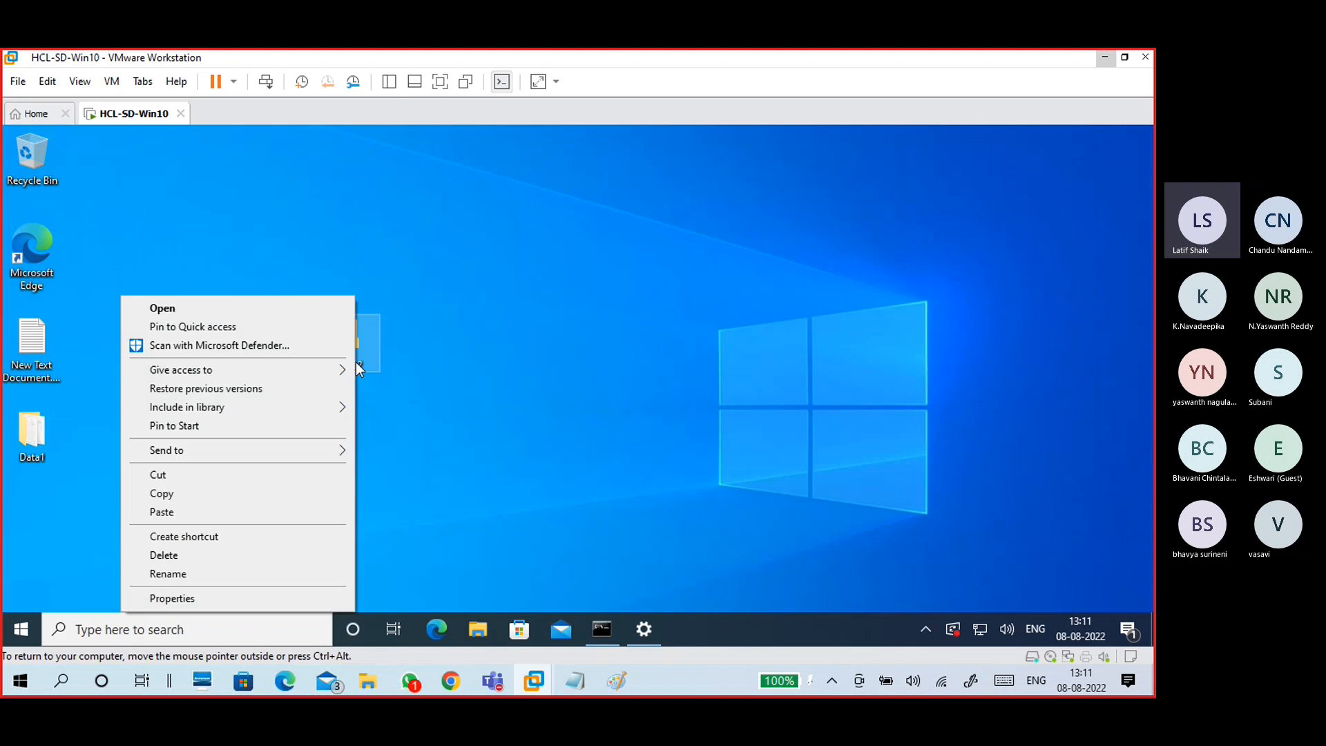
left_click(201, 596)
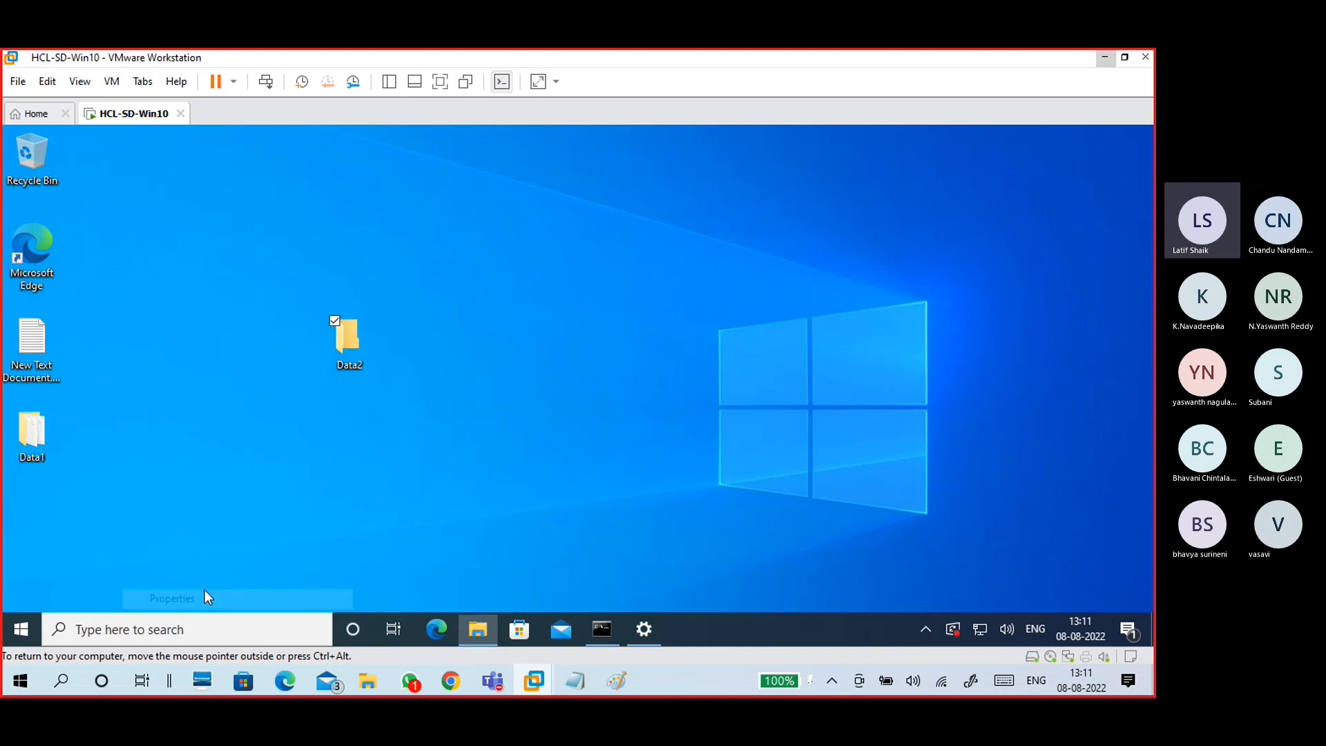
left_click(431, 238)
left_click_drag(471, 213, 322, 169)
left_click(277, 400)
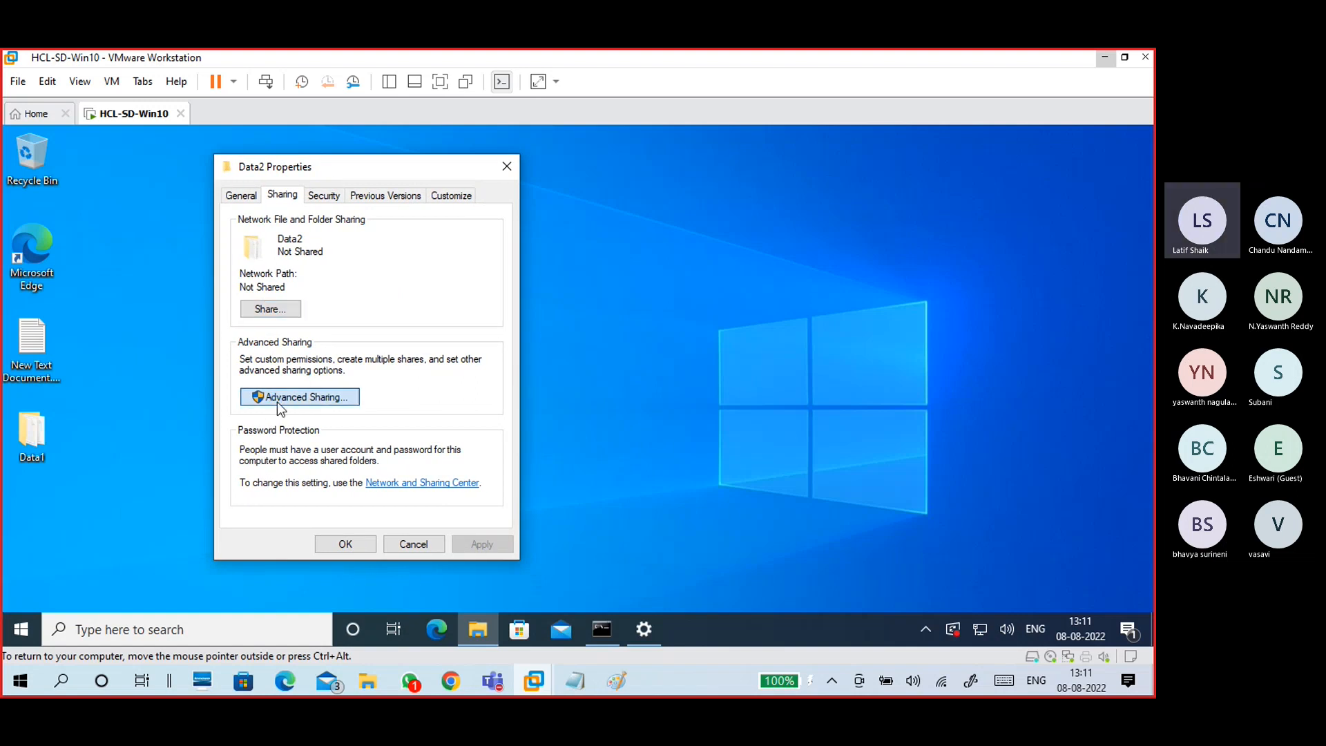
left_click_drag(304, 199, 499, 184)
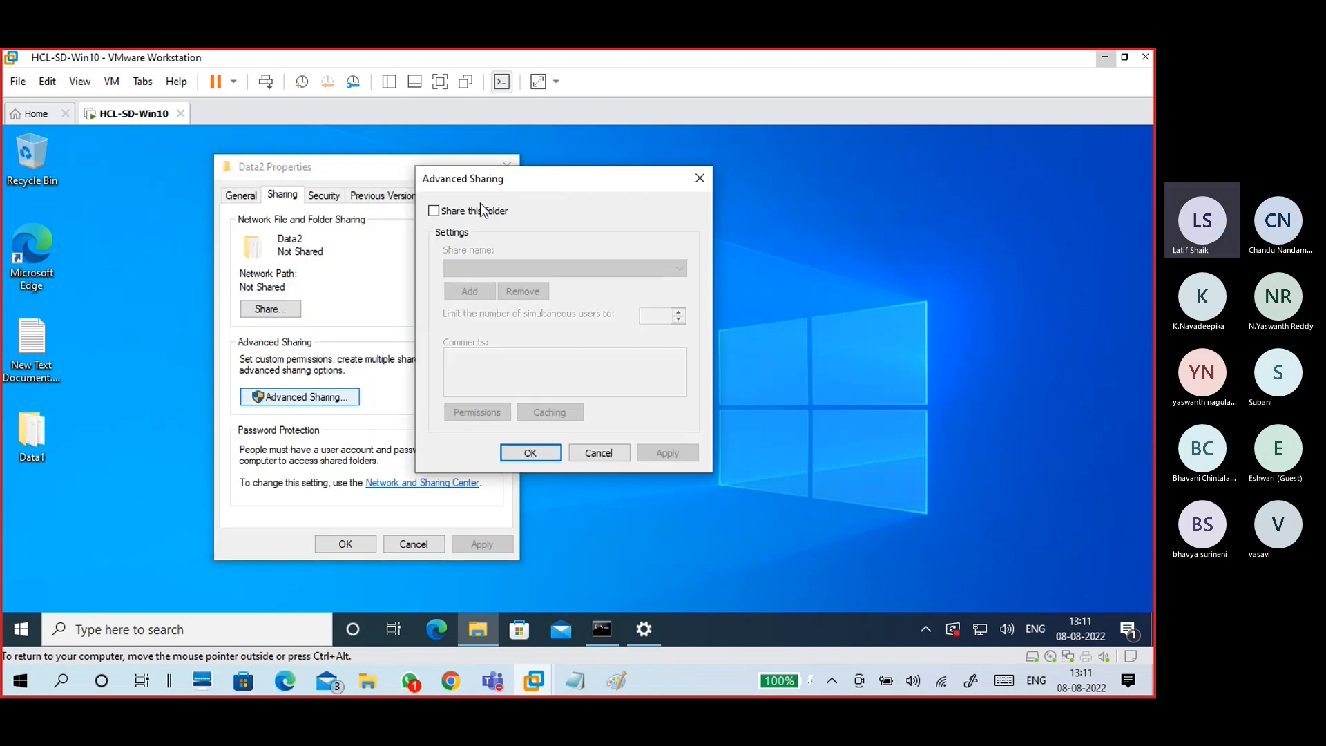
left_click(477, 211)
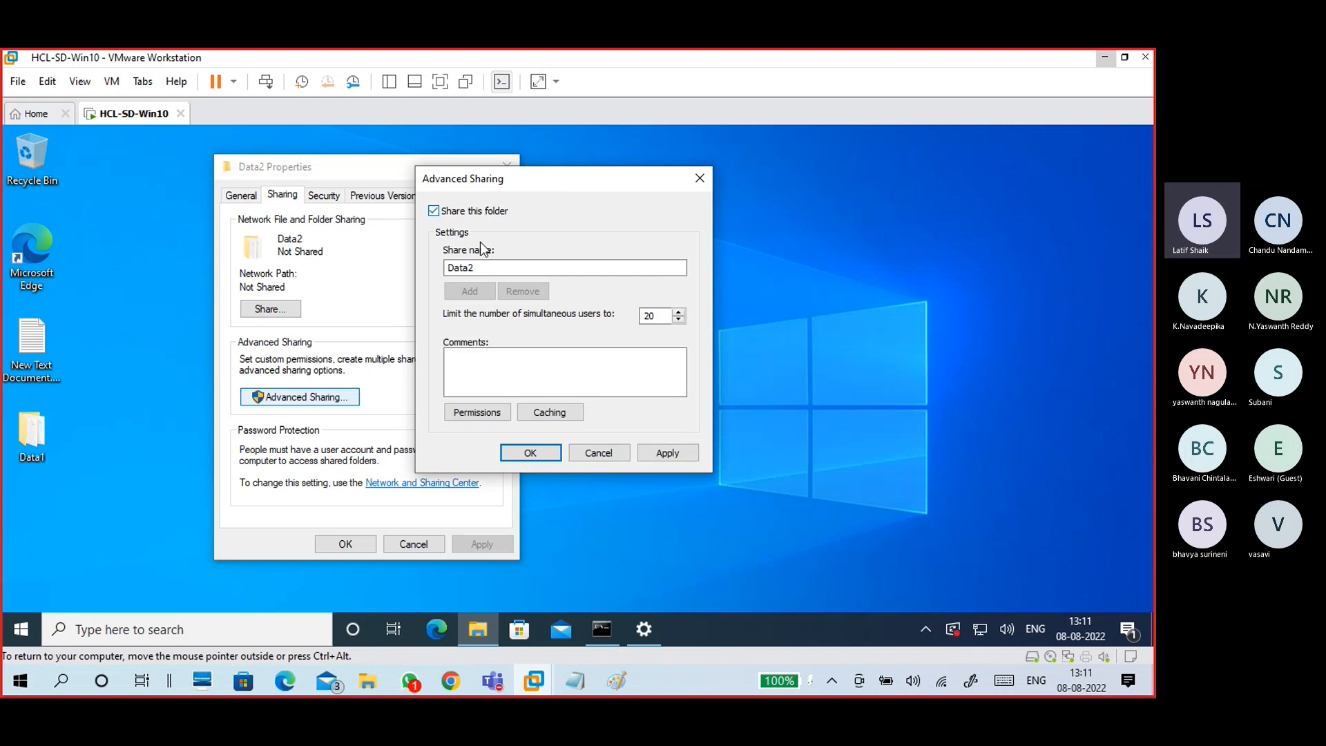
- Allow Everyone Full Control in the share permissions for Data2 and apply the change
left_click(477, 411)
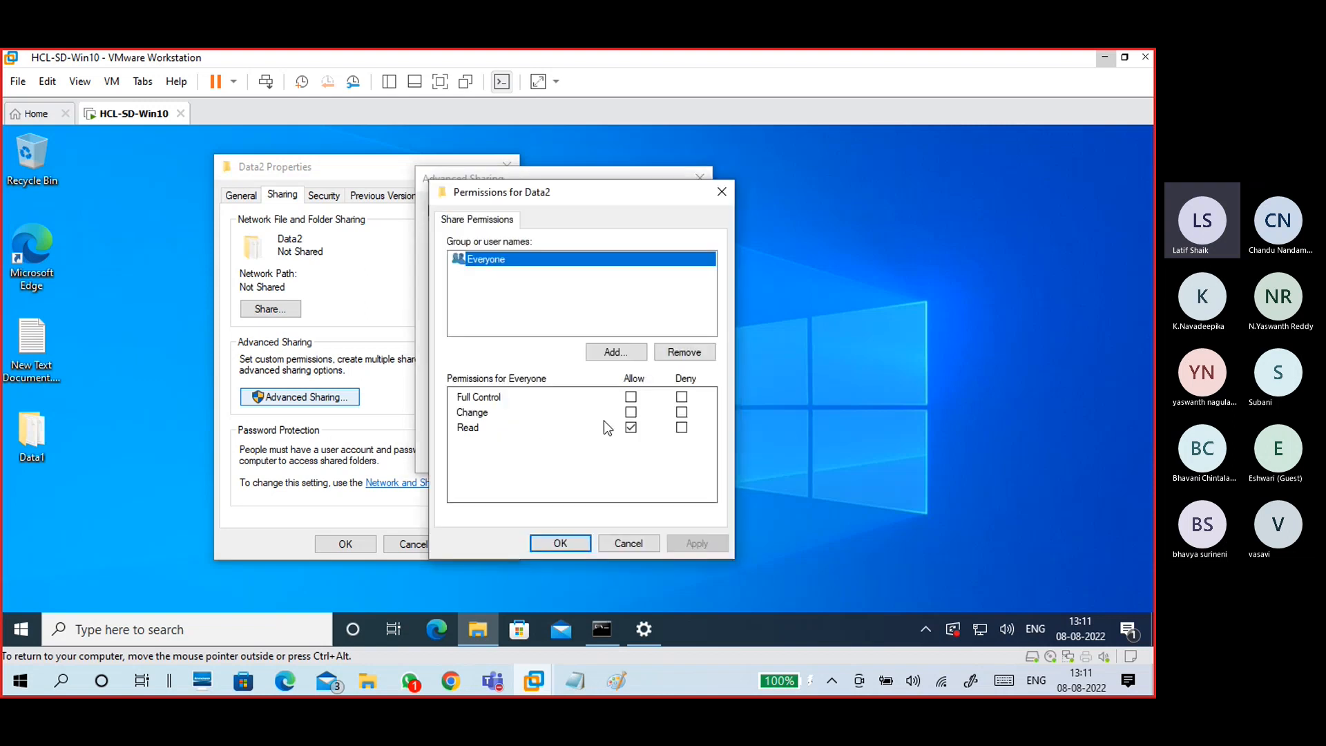
left_click(631, 397)
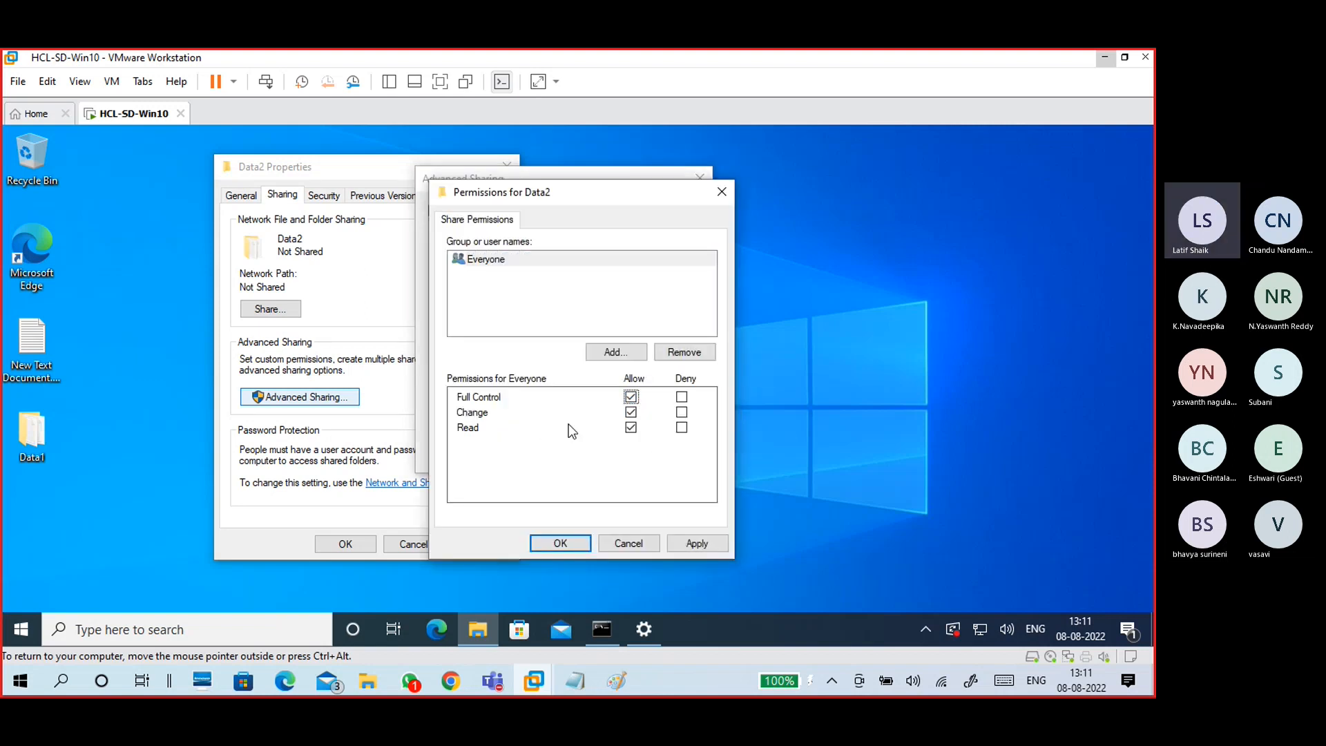
left_click(698, 543)
left_click(584, 547)
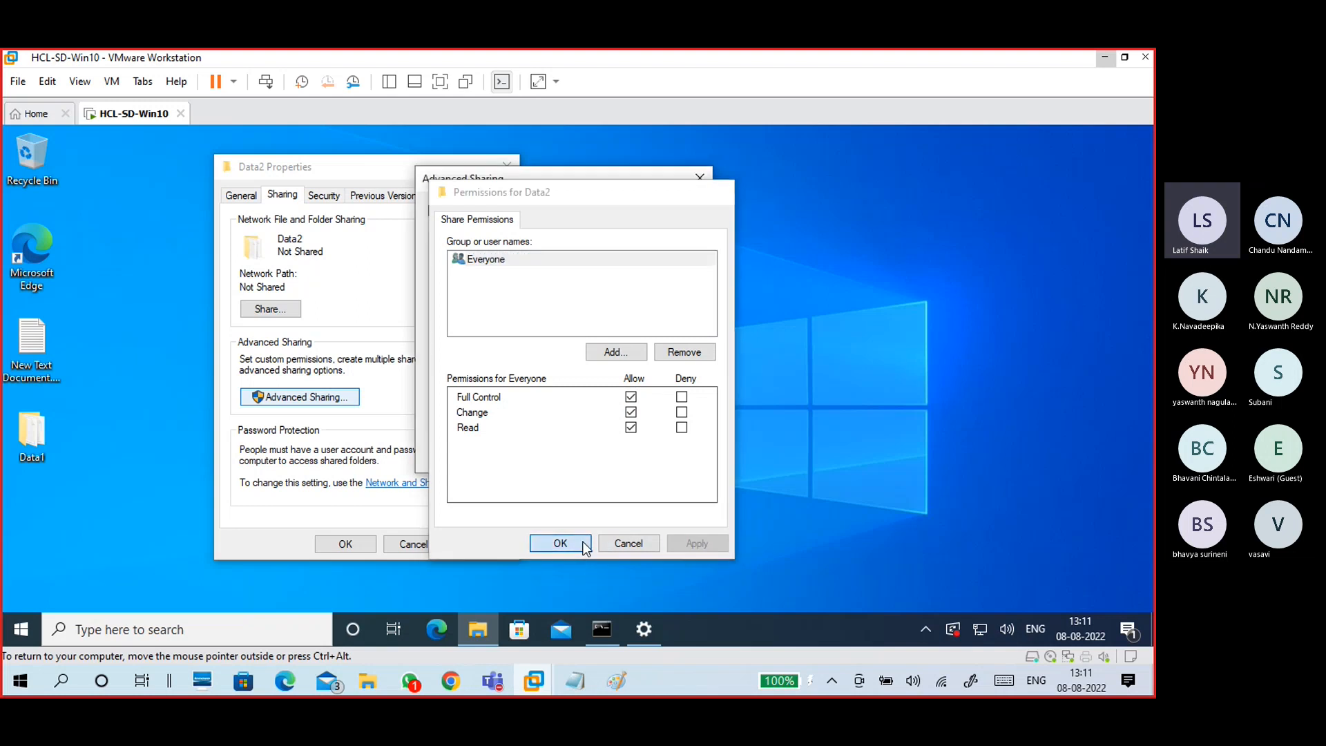
- Set the share name to Data2$, apply the advanced sharing settings and highlight the folder's network path
left_click(533, 270)
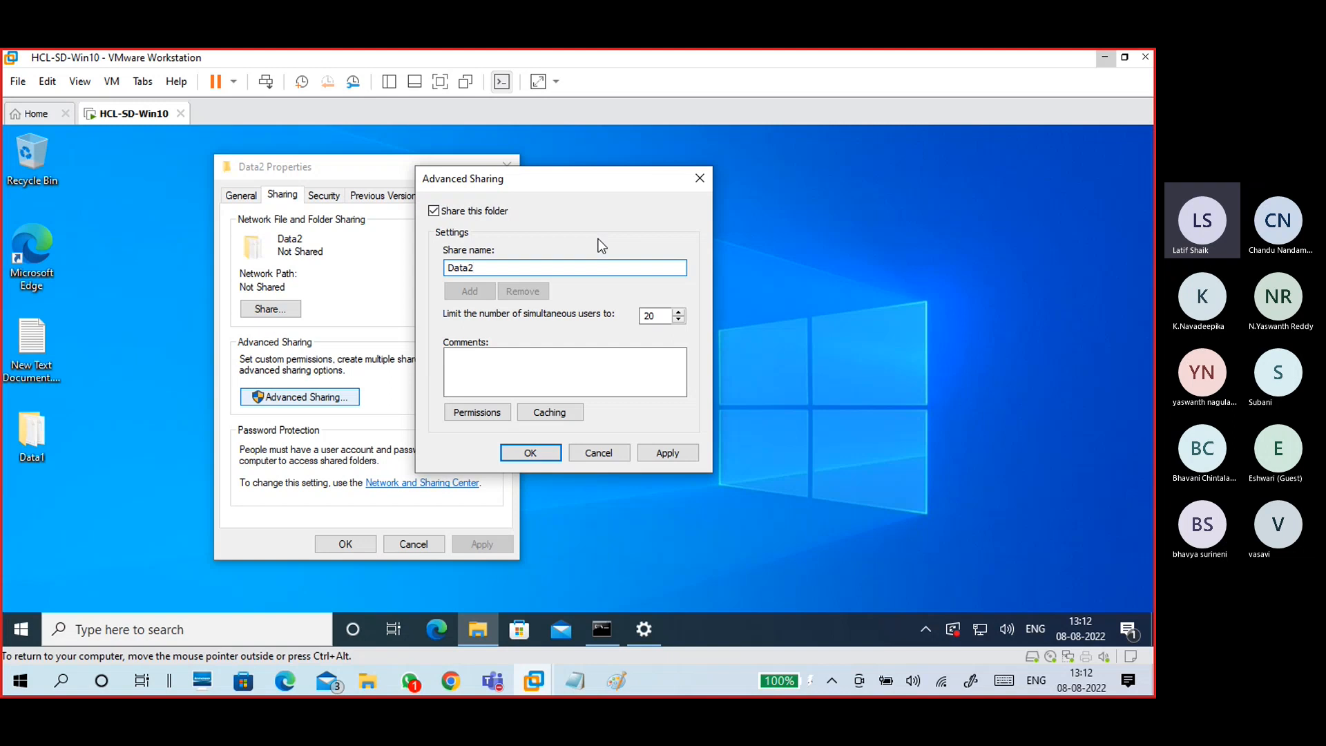
type("$")
left_click_drag(513, 268, 406, 281)
left_click(495, 266)
left_click(656, 453)
left_click(533, 454)
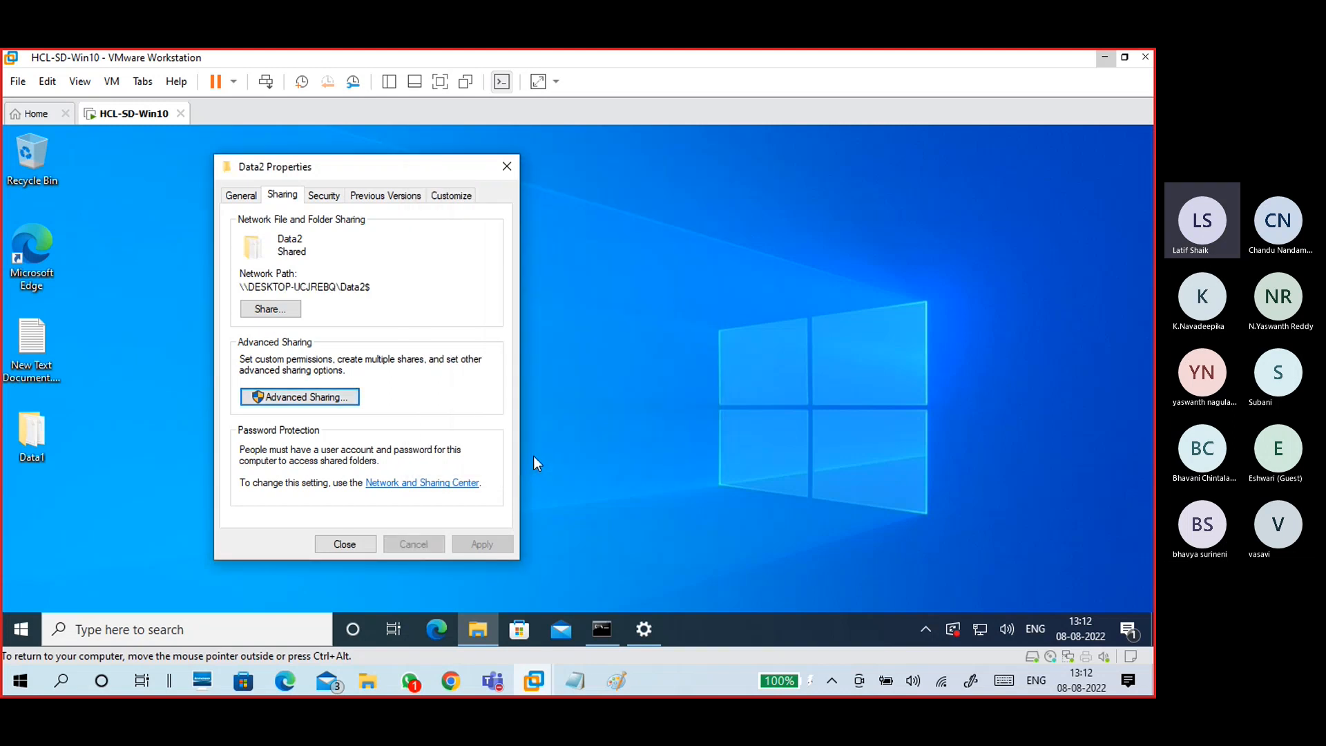
left_click_drag(378, 290, 228, 289)
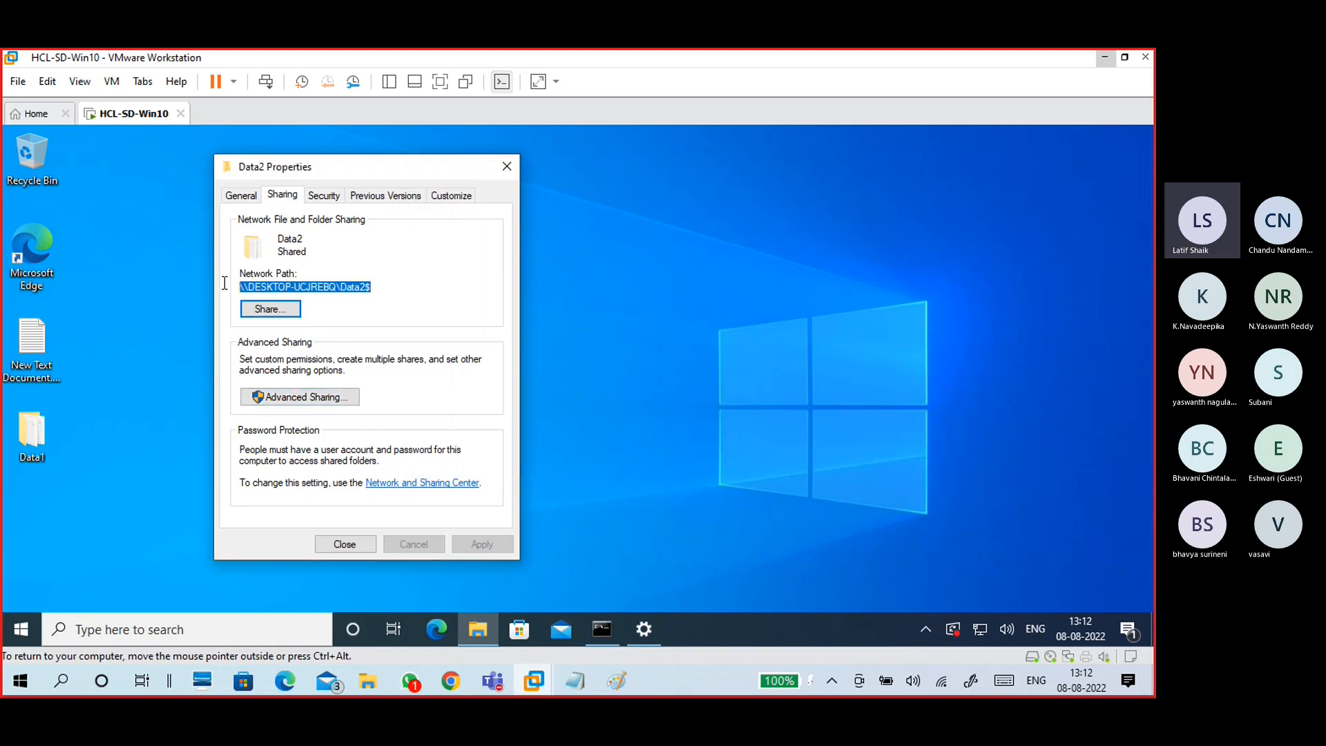
- Add Everyone to the groups and users in Data2's security permissions
left_click(326, 196)
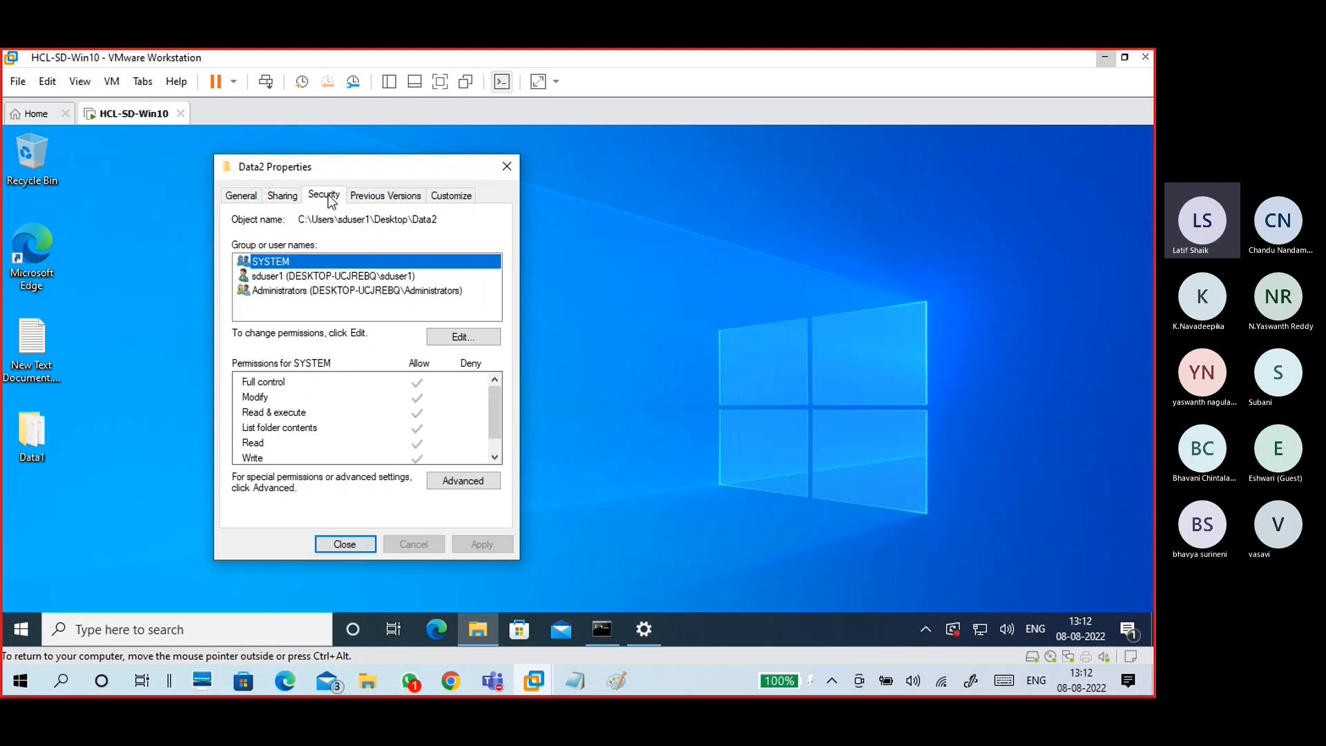
left_click(459, 336)
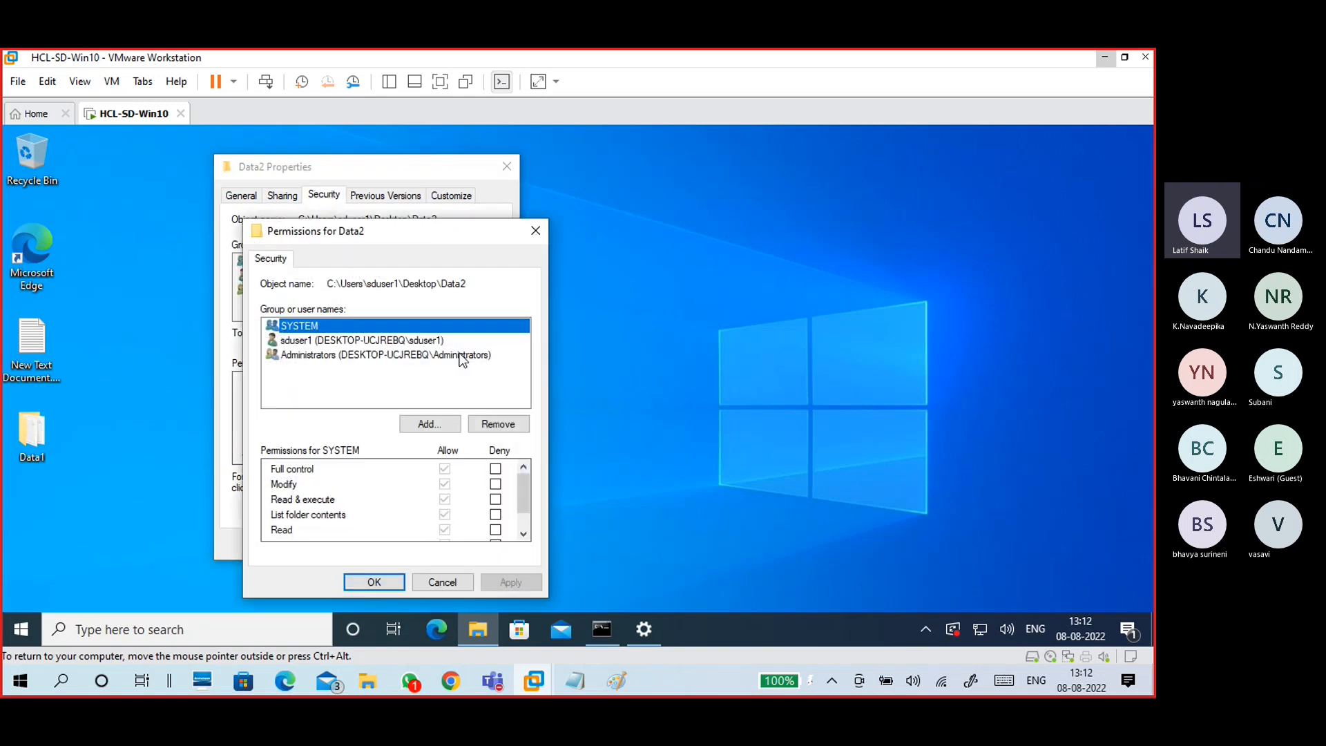
left_click(449, 424)
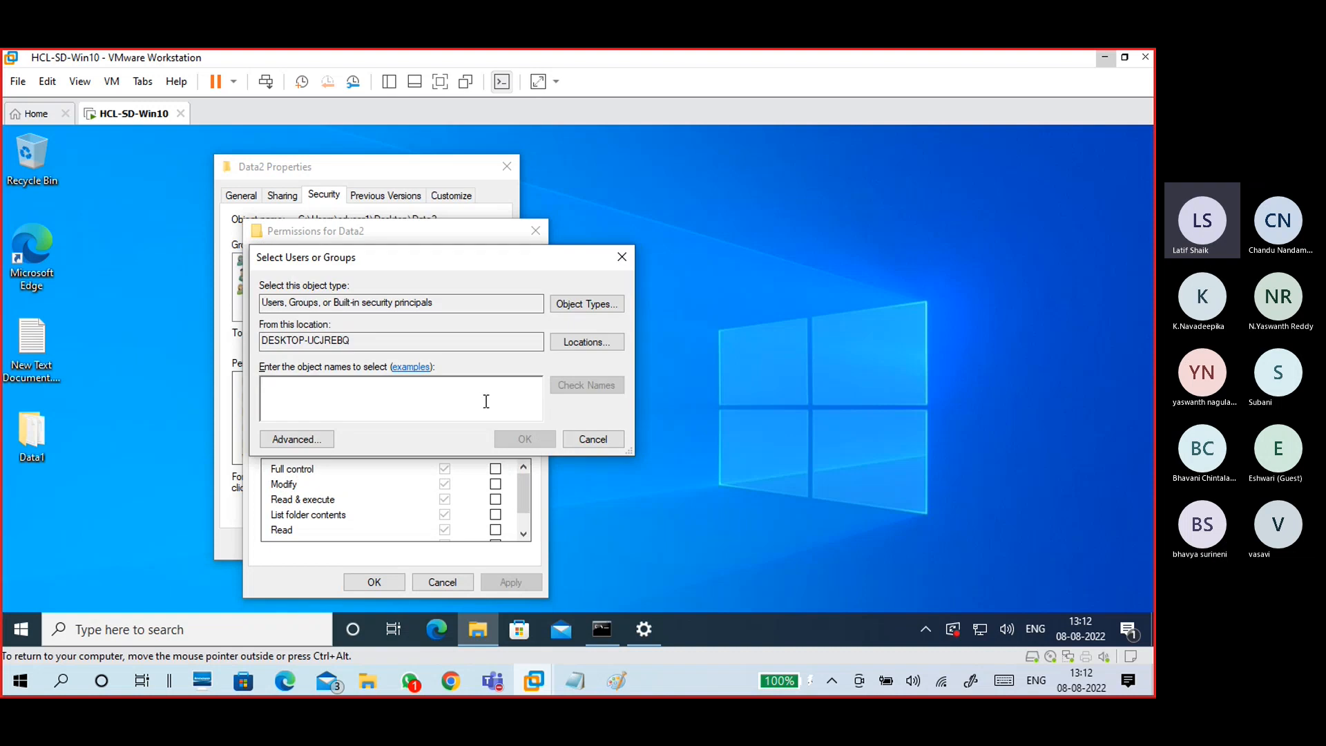
type("every")
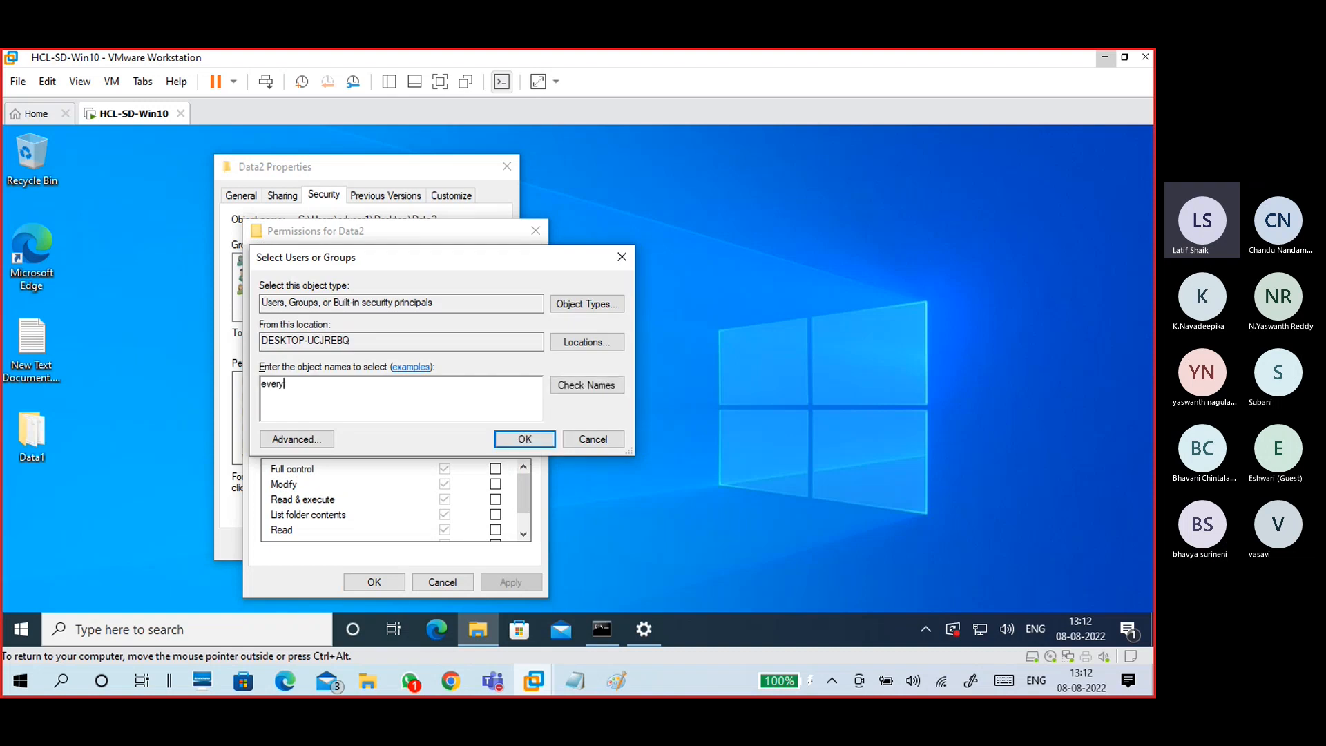
type("one")
left_click(569, 394)
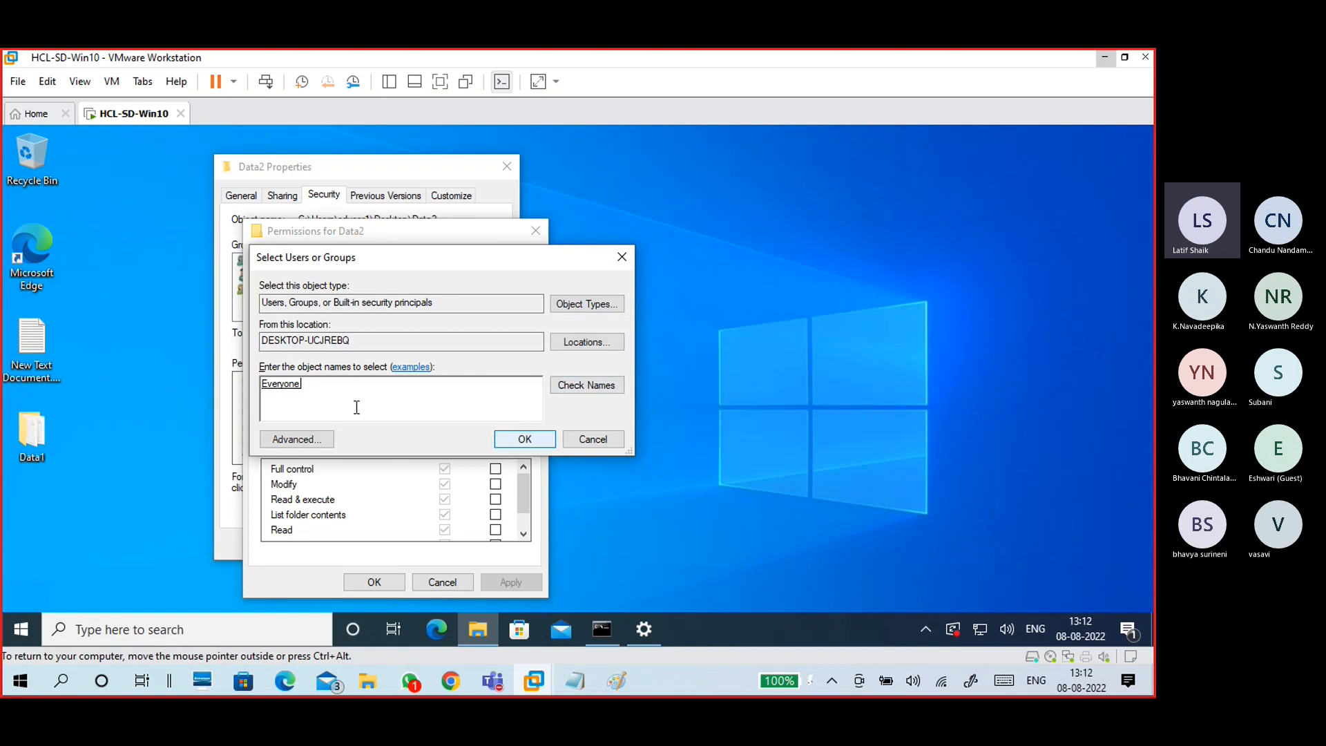
left_click_drag(336, 399, 222, 396)
left_click(505, 438)
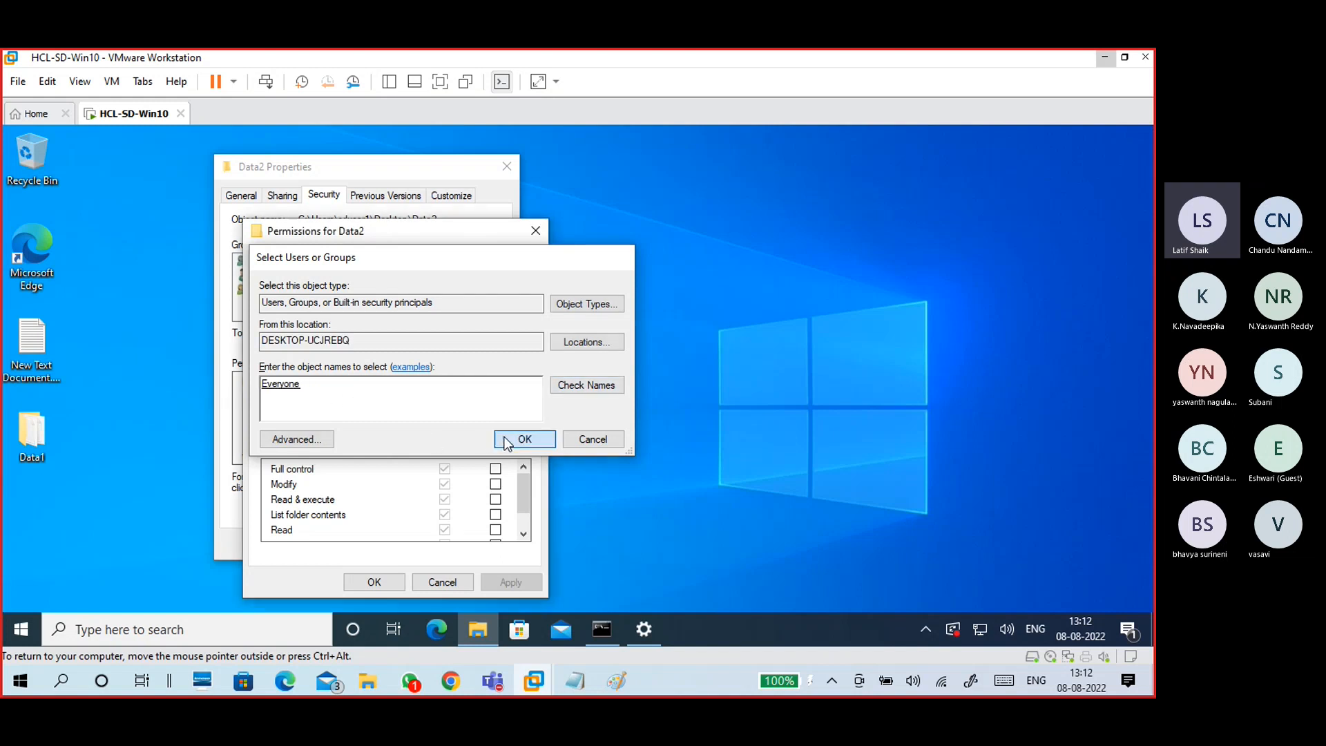
- Allow Everyone full control in Data2's security permissions, apply the change and close the folder's properties
left_click(444, 469)
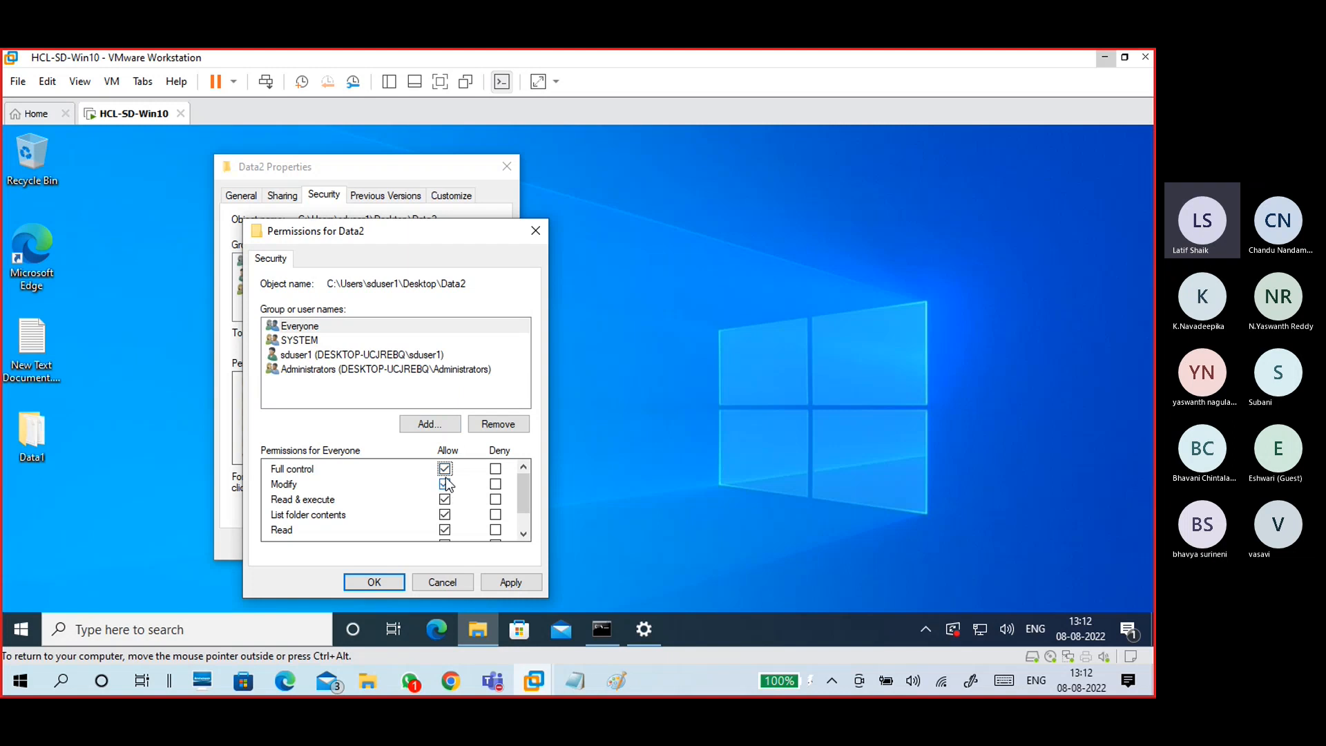
left_click(312, 327)
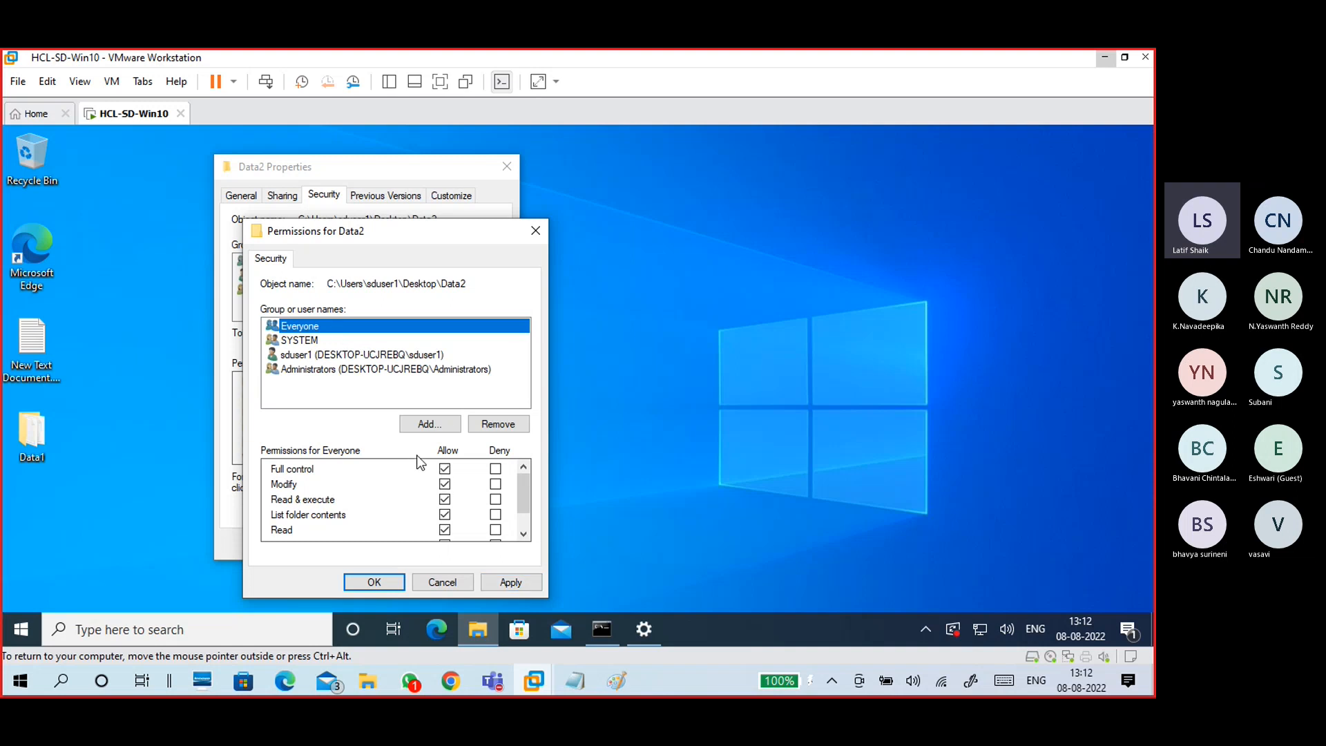
left_click(514, 581)
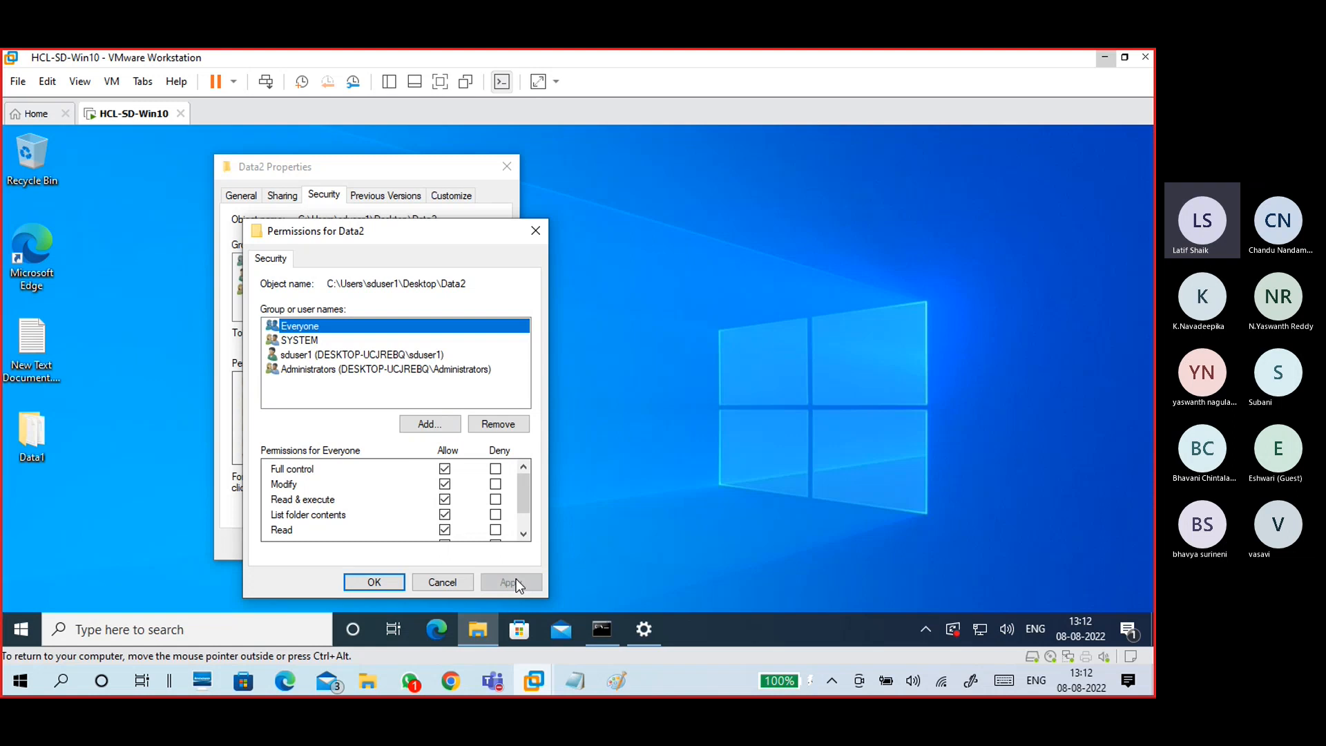
left_click(397, 583)
left_click(346, 544)
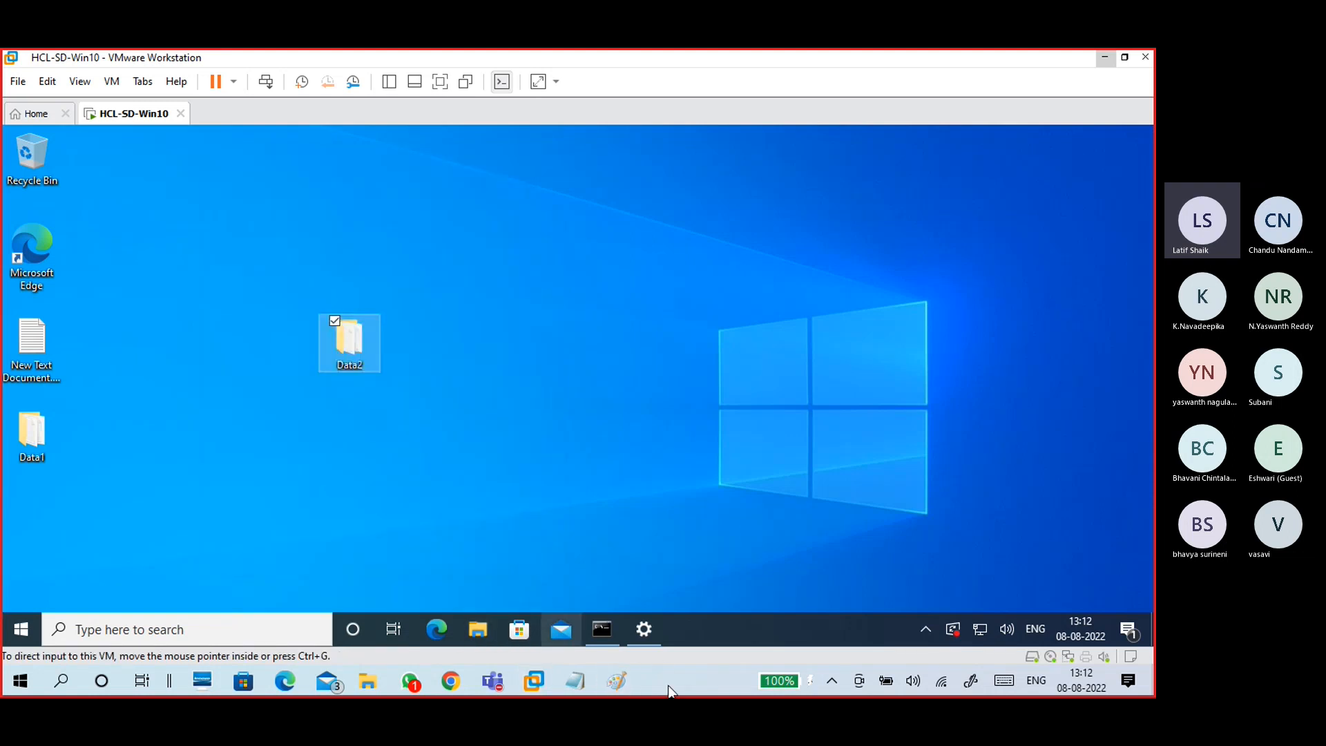
- Minimize the virtual machine and Compus 2 July 2022 windows to return to the Notepad notes on the host
left_click(1105, 57)
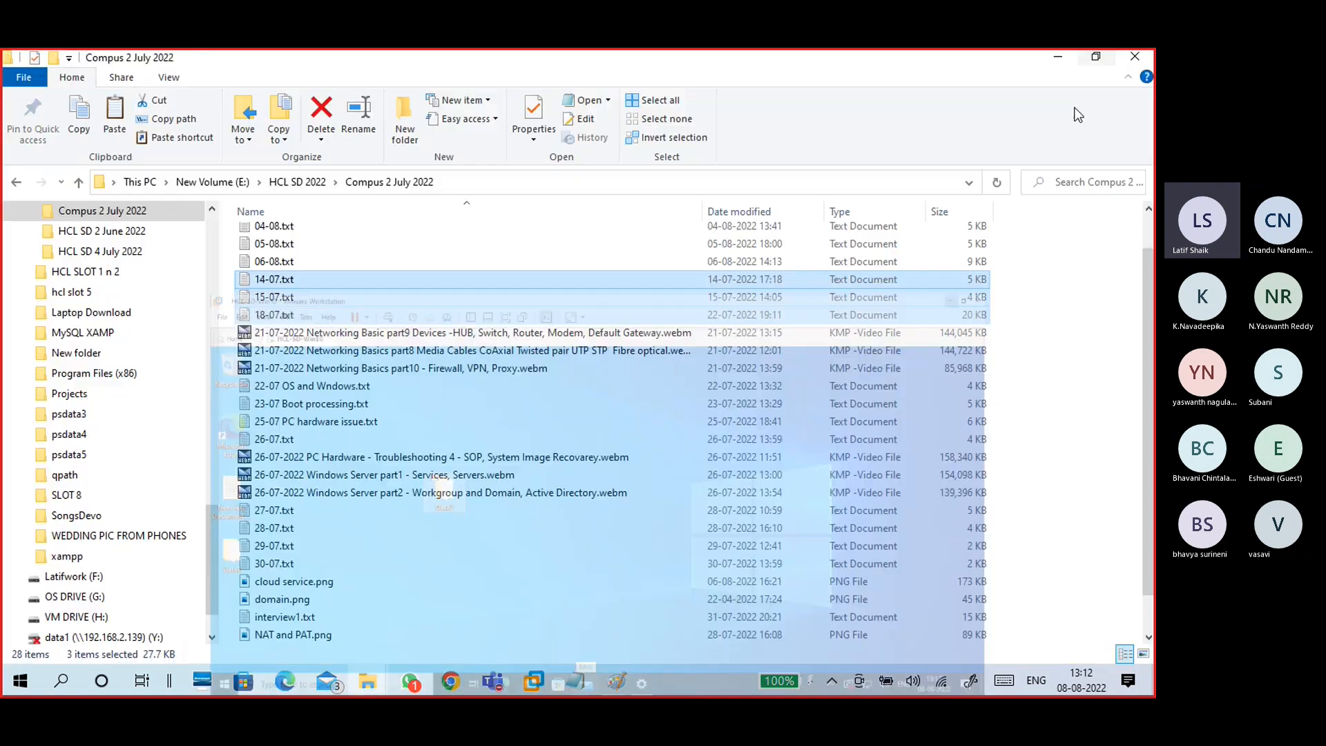
left_click(1069, 62)
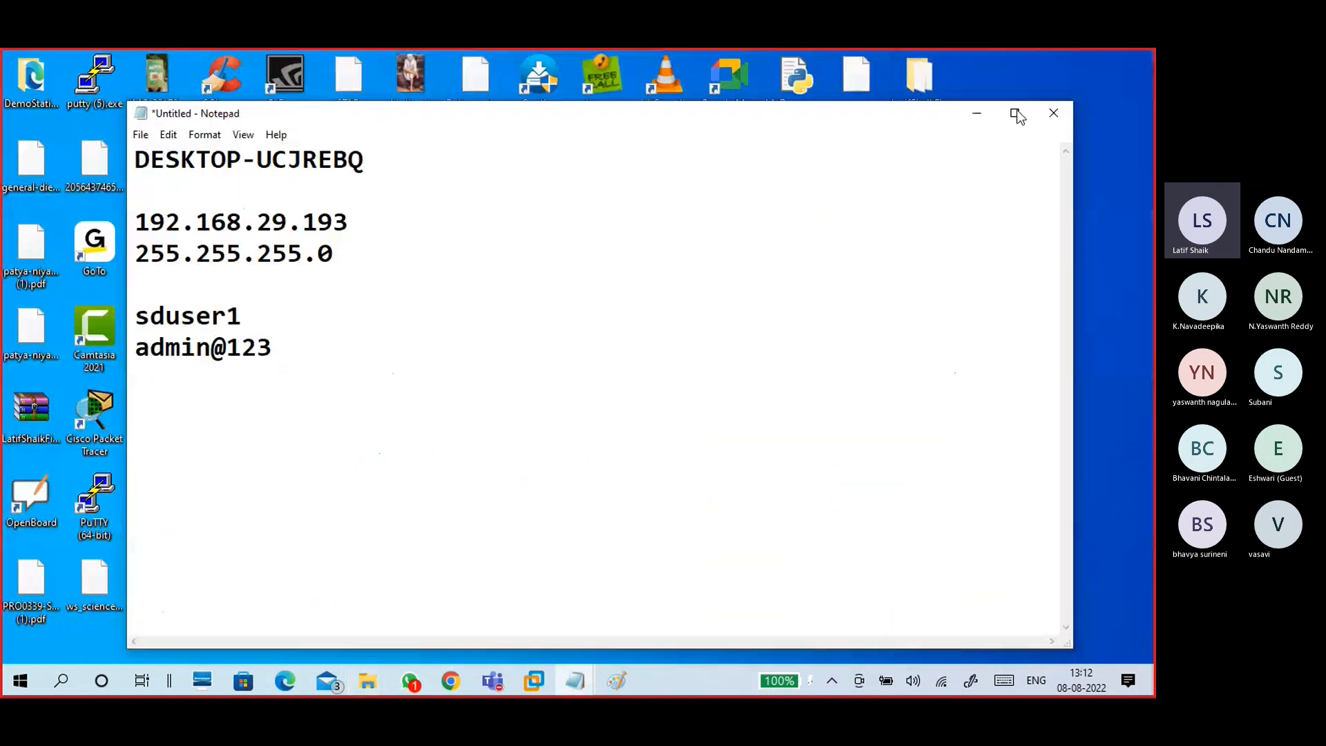
left_click(904, 225)
- Open \\192.168.29.193 from the host's Run dialog, examine which shared folders are listed, and close the window
key("super+r")
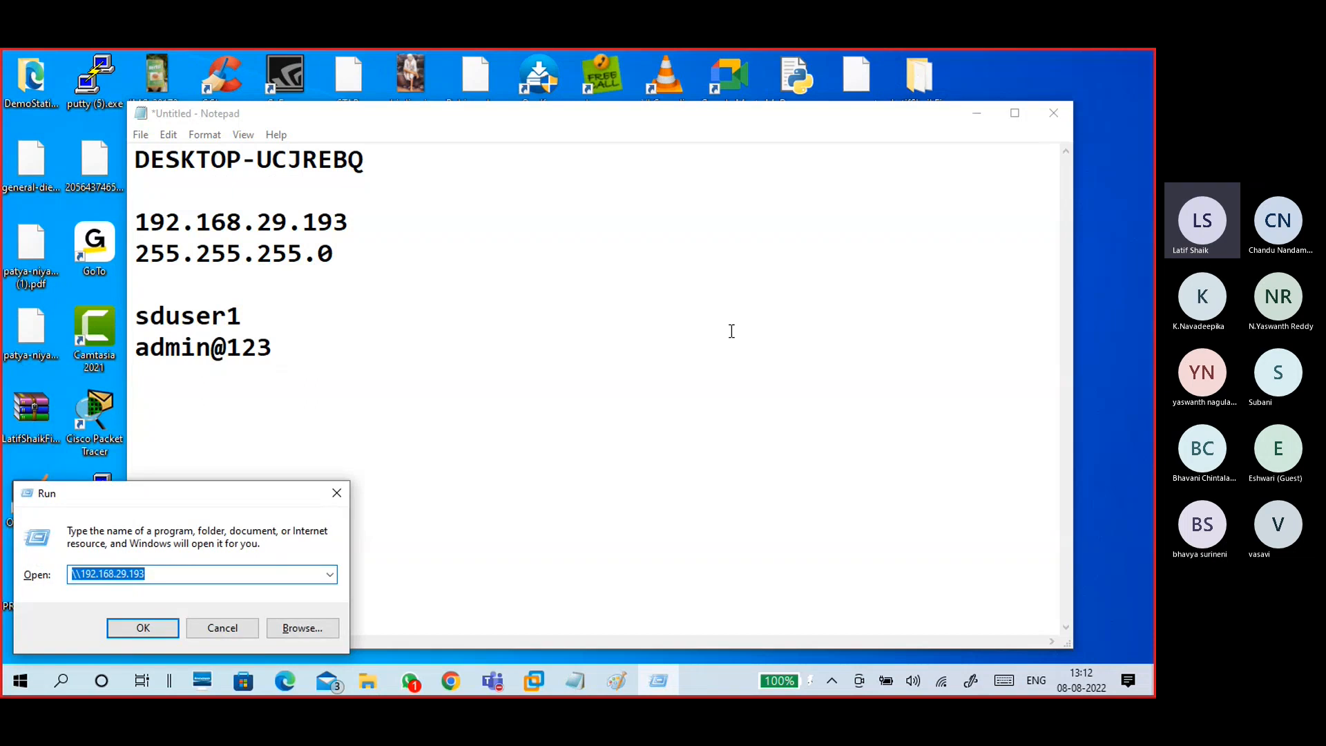
key("Return")
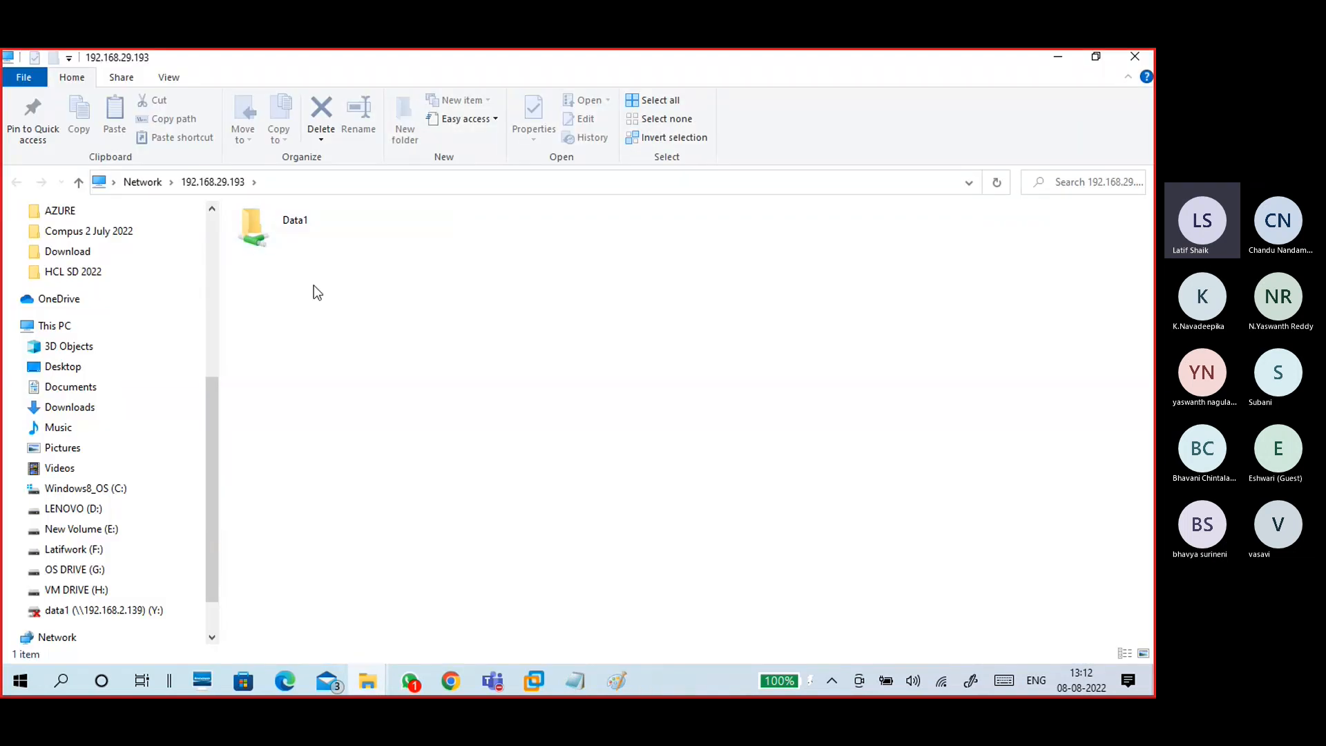
left_click(351, 234)
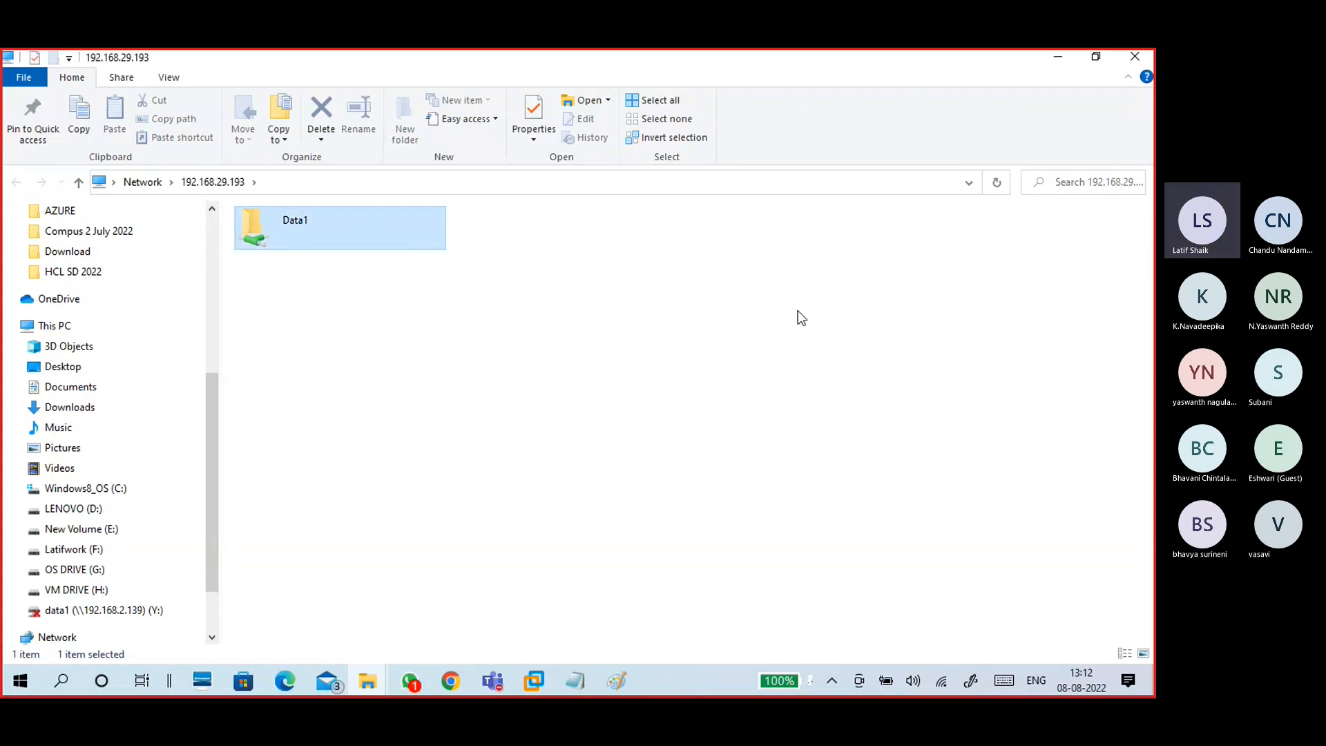
left_click(1135, 55)
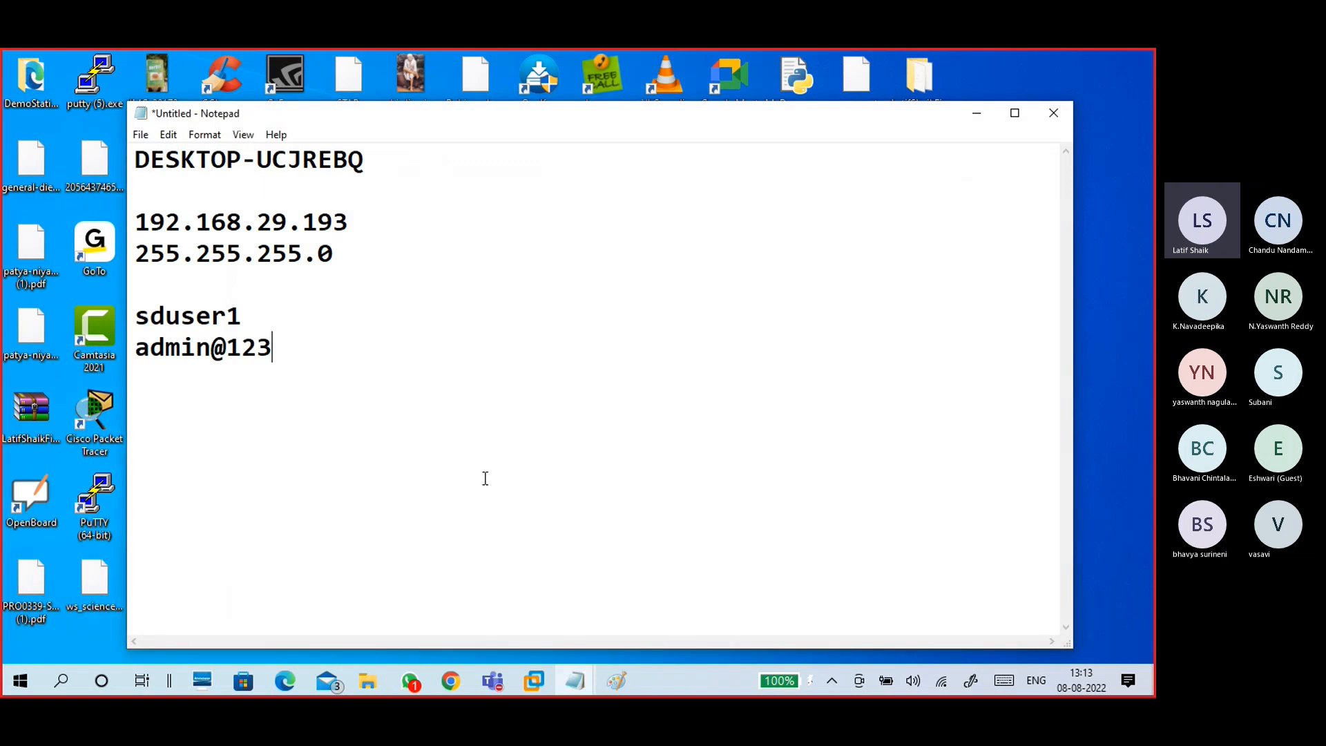
- Open the hidden share \\192.168.29.193\Data2$ from the host's Run dialog
key("super+r")
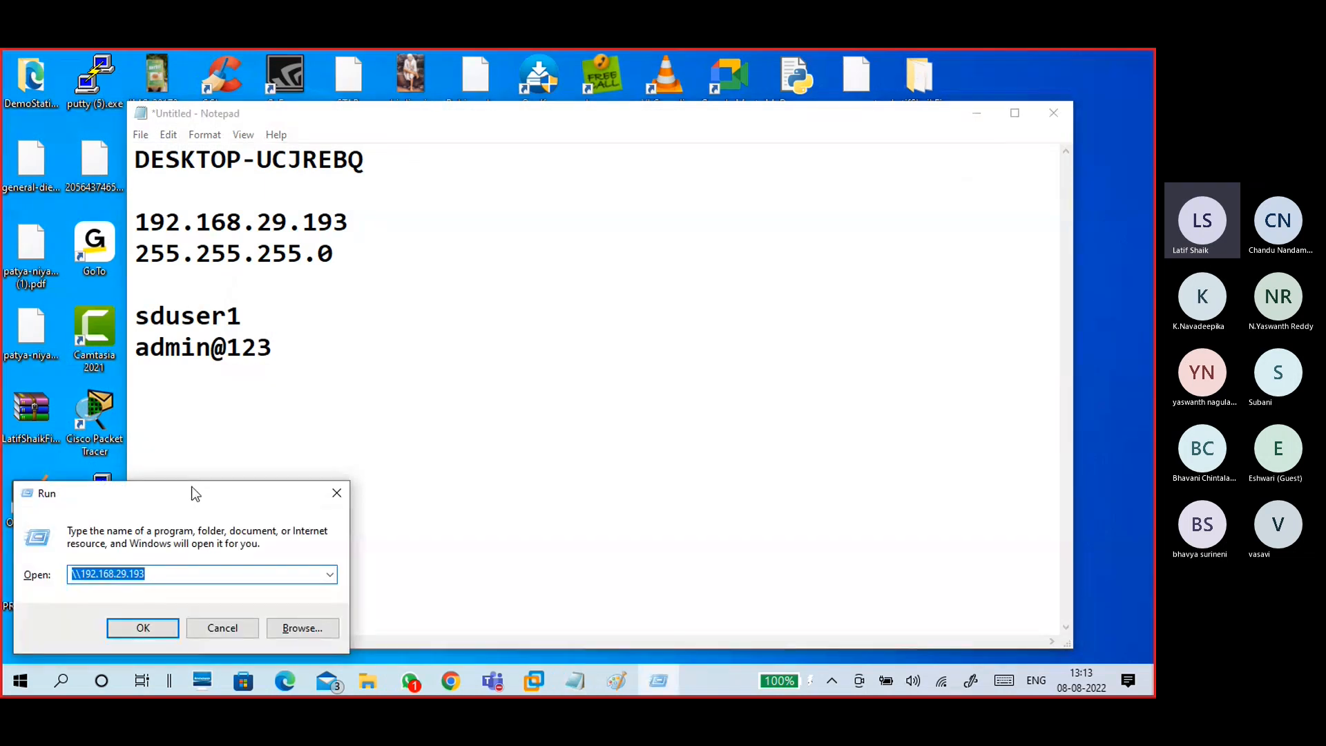
left_click_drag(195, 493, 676, 232)
left_click(655, 319)
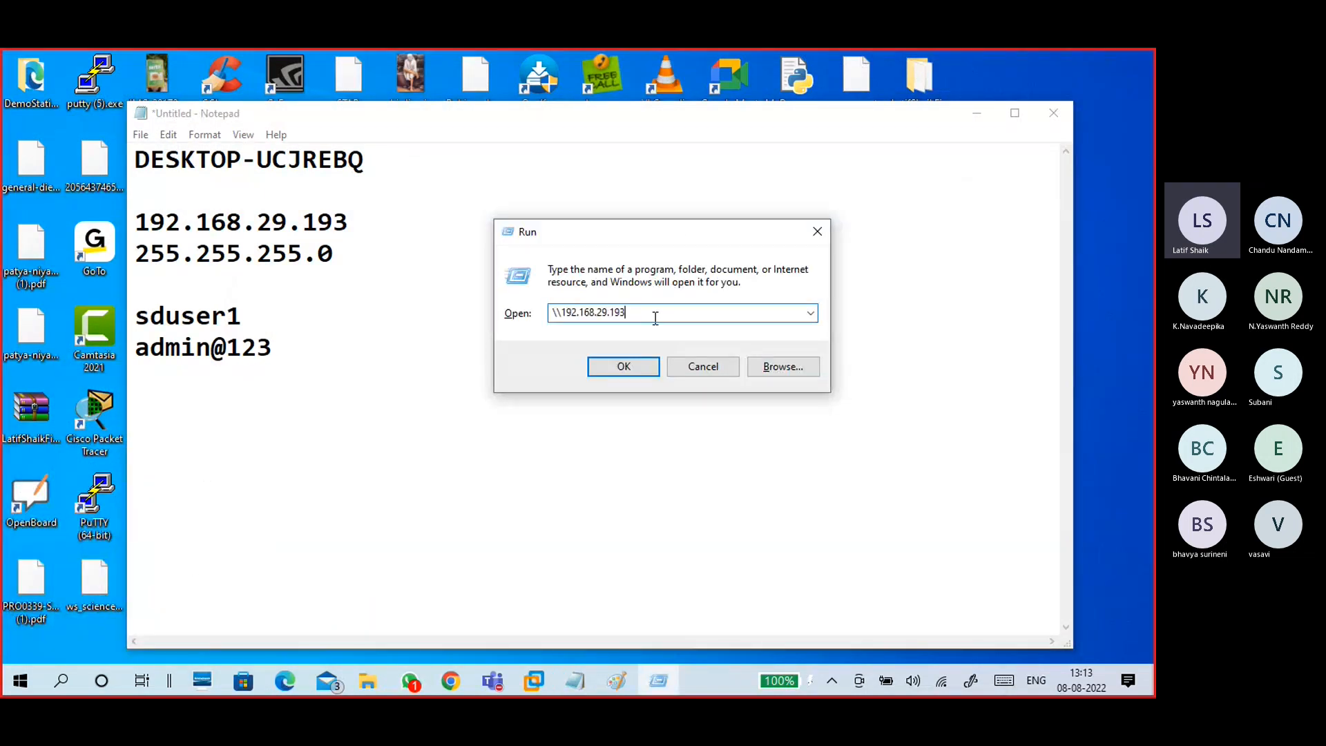
type("\\")
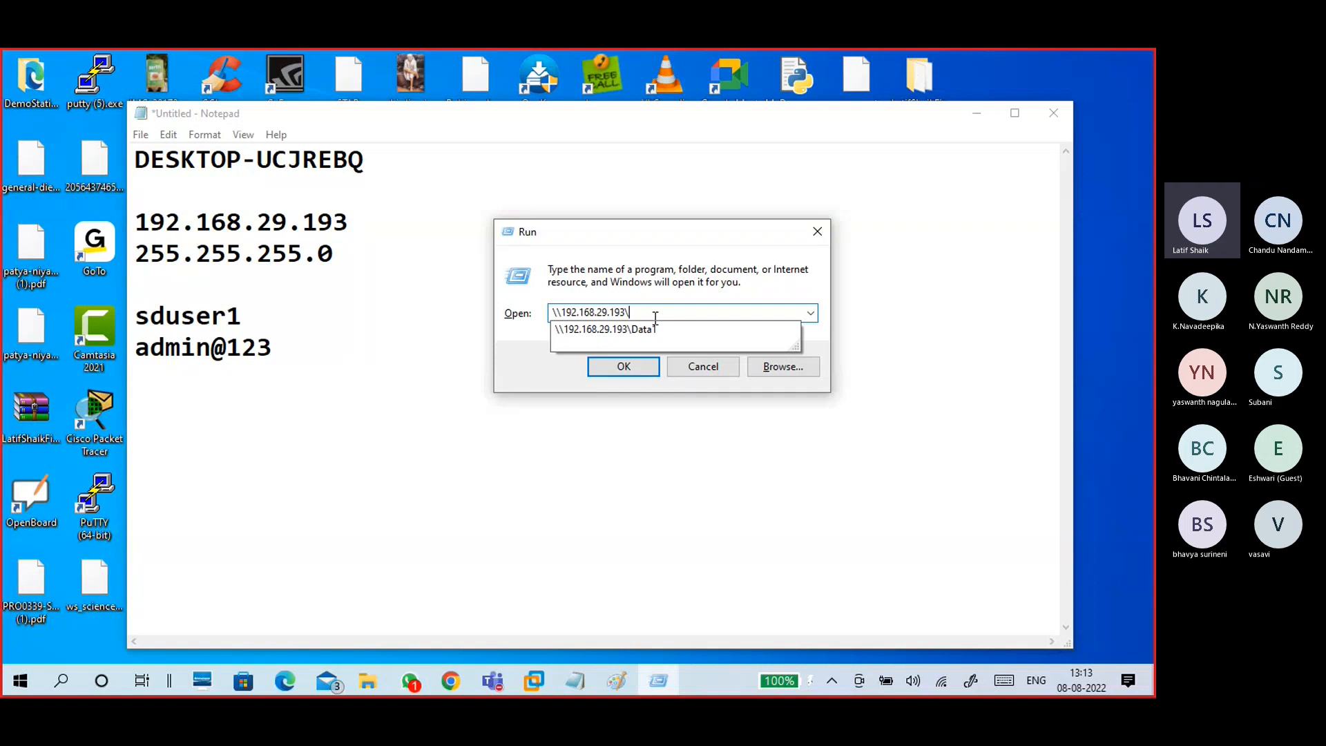
type("Data2")
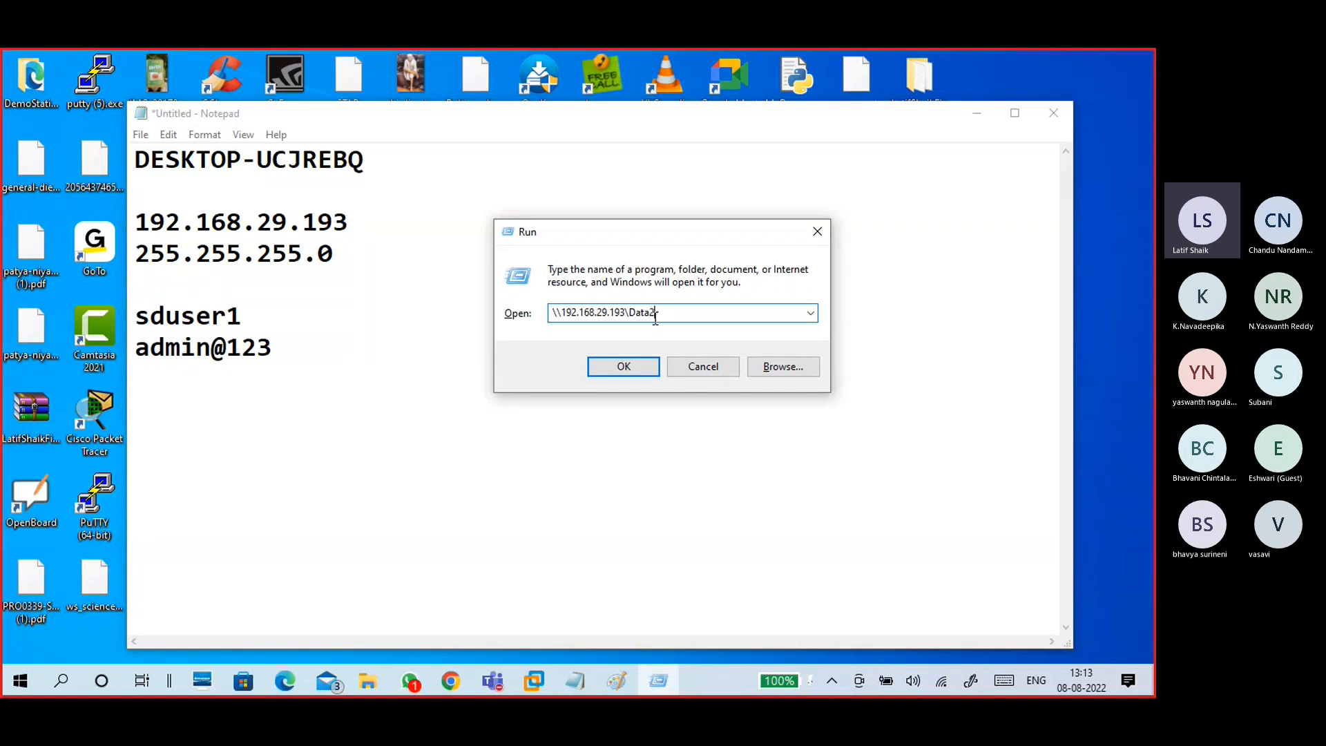
type("$")
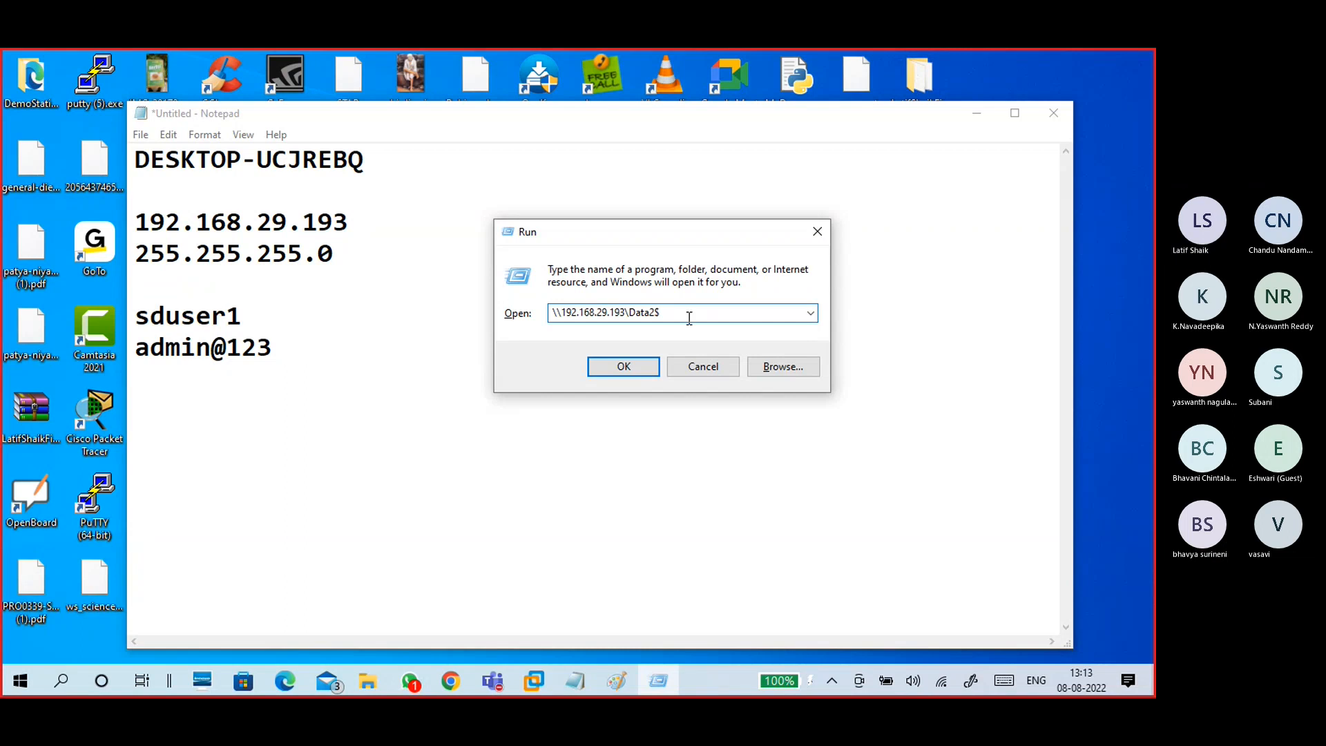
left_click_drag(684, 312, 533, 318)
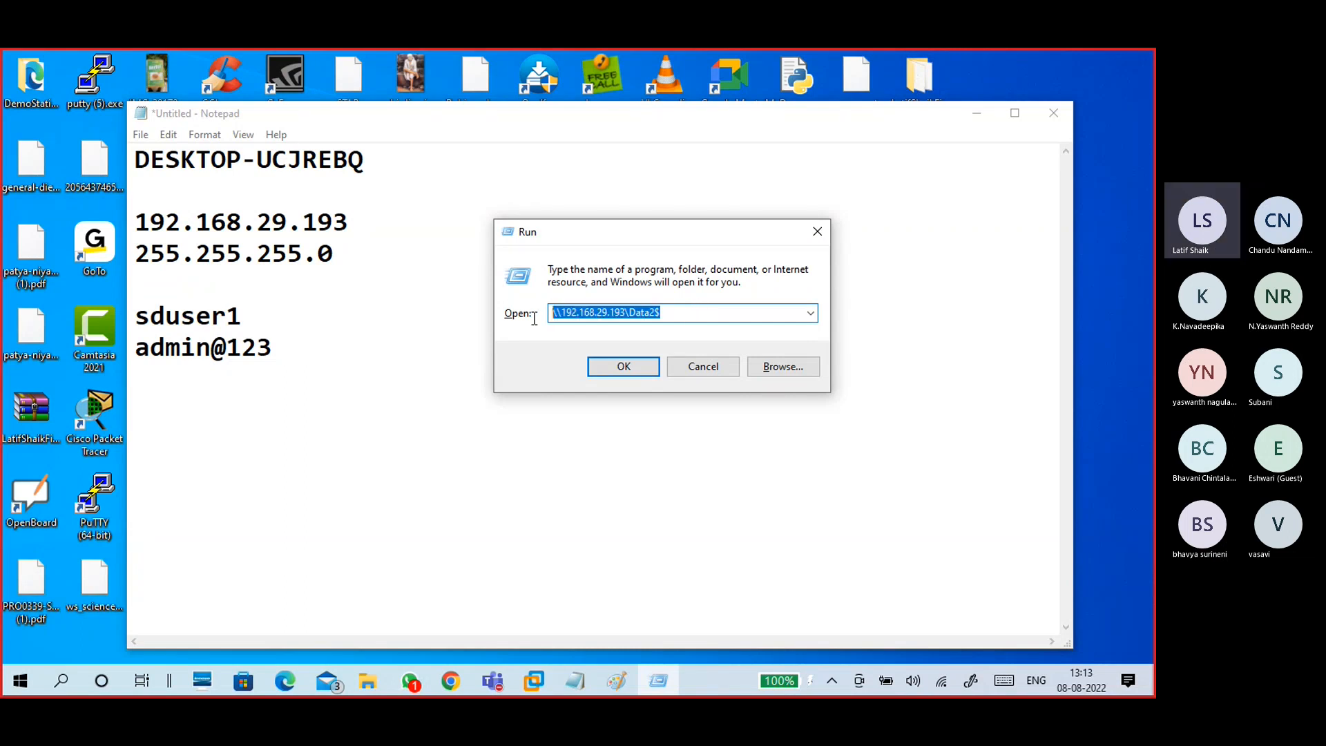
left_click(670, 313)
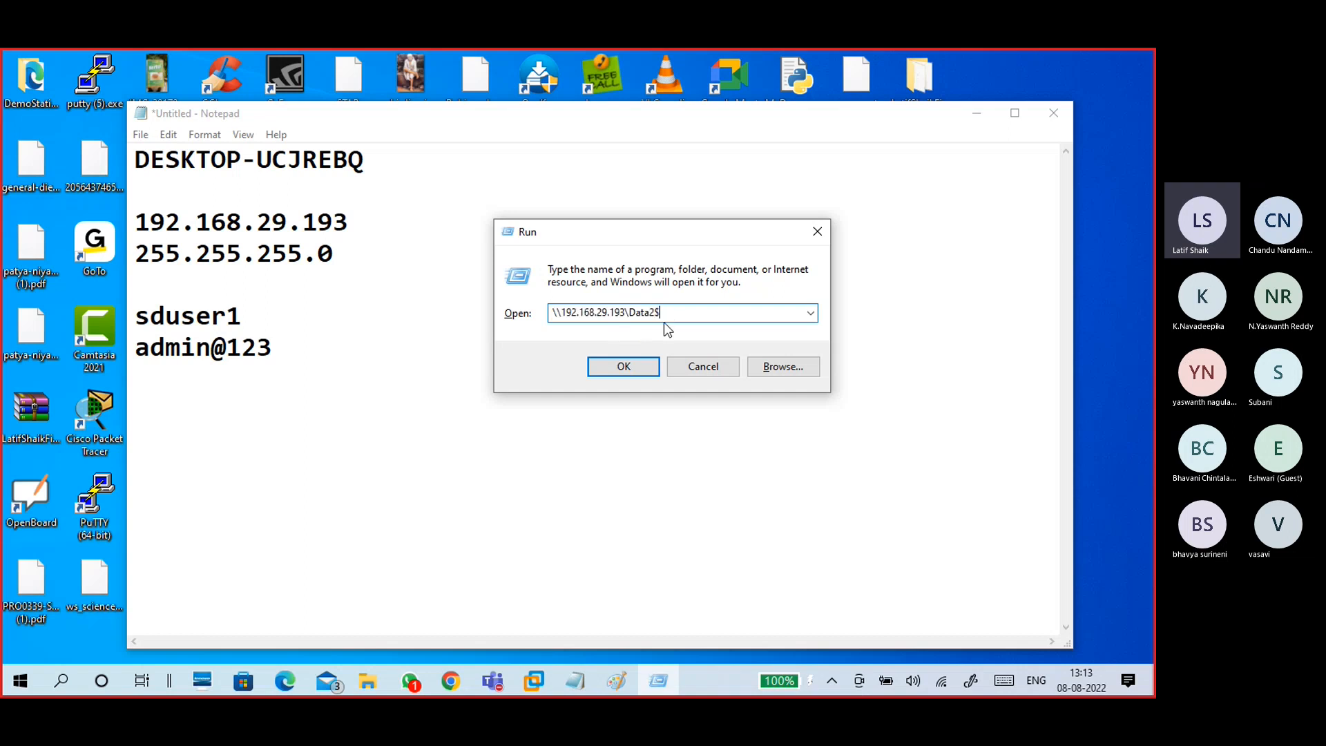
left_click(637, 370)
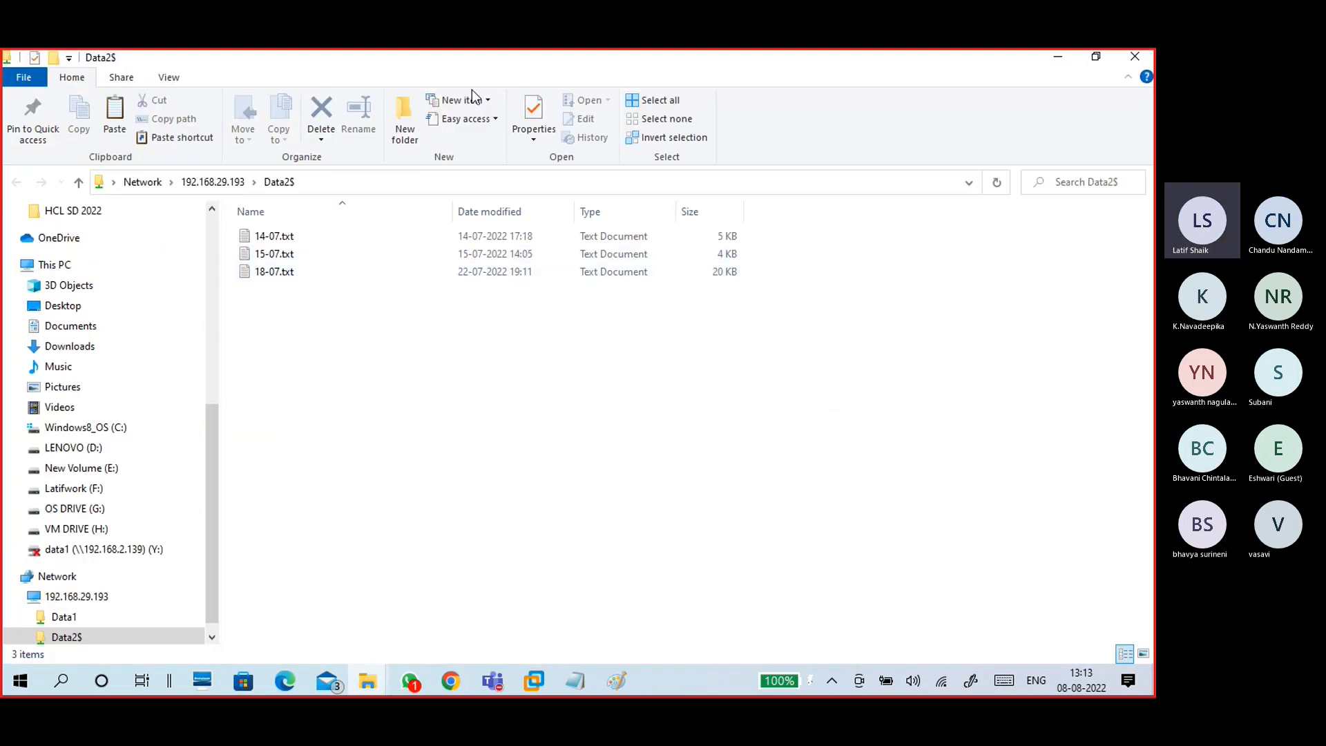
- Restore the Data2$ window to a smaller size and copy general-diet-for-patients.pdf from the host's desktop into it
left_click_drag(629, 69, 738, 106)
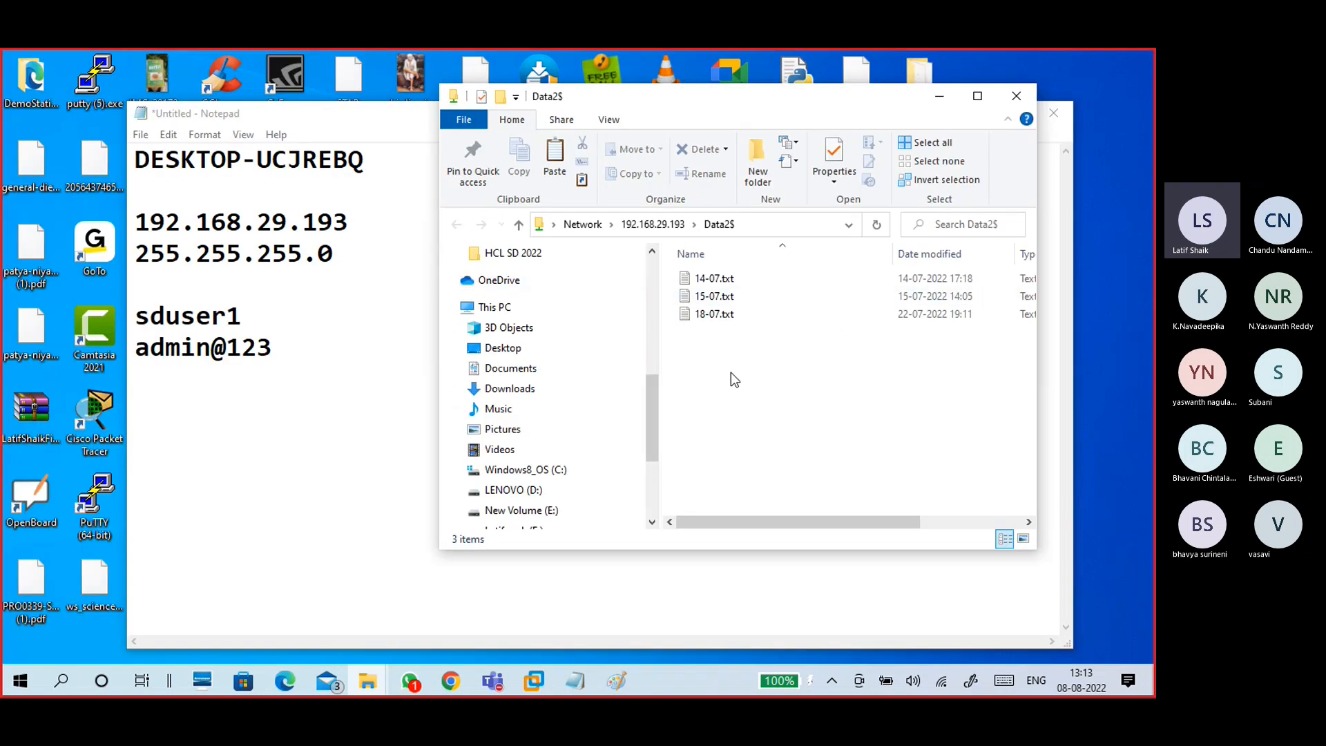
left_click(31, 166)
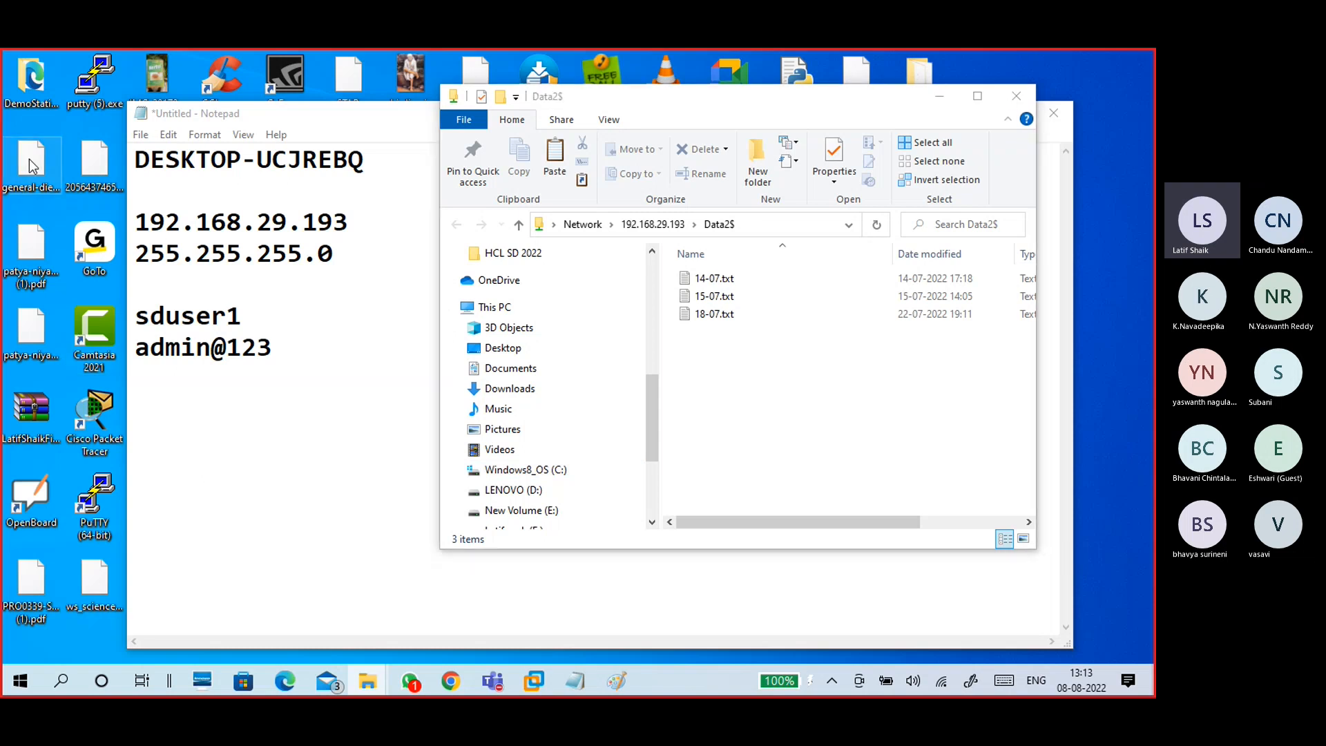
left_click_drag(32, 166, 755, 384)
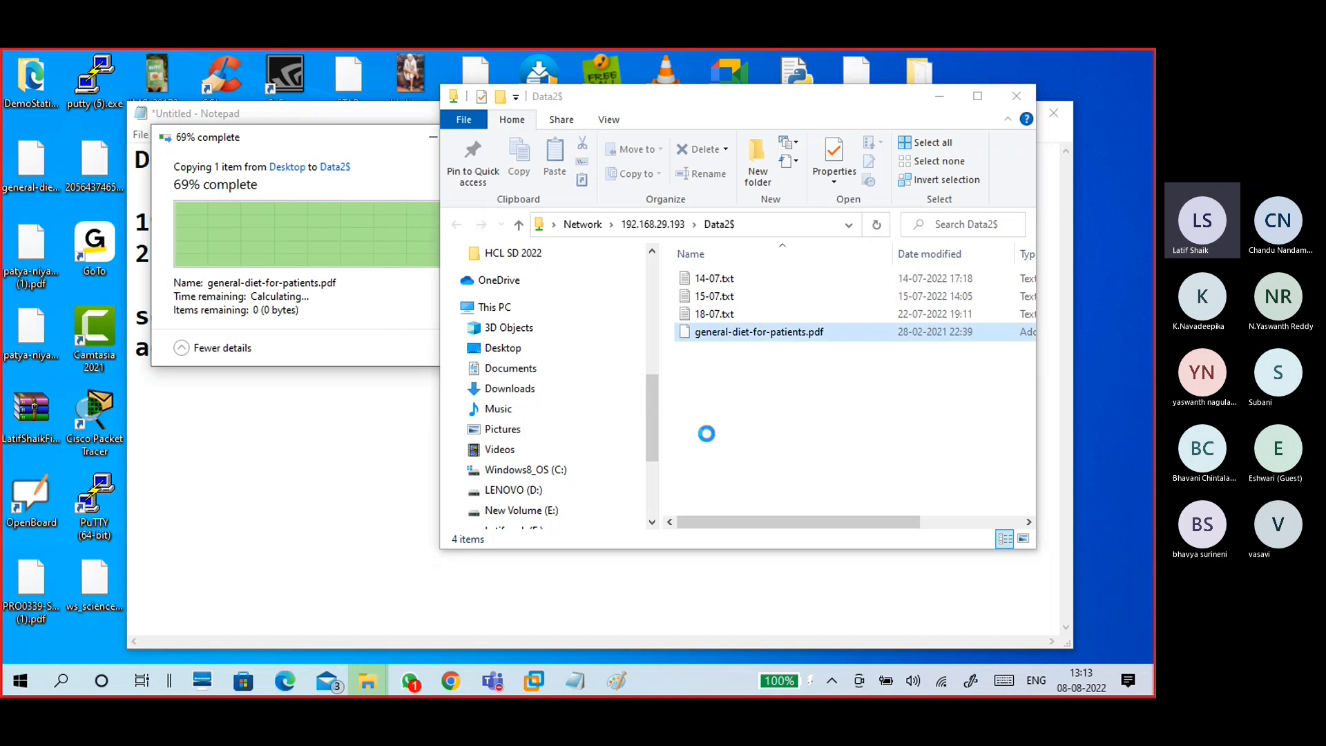
left_click(764, 334)
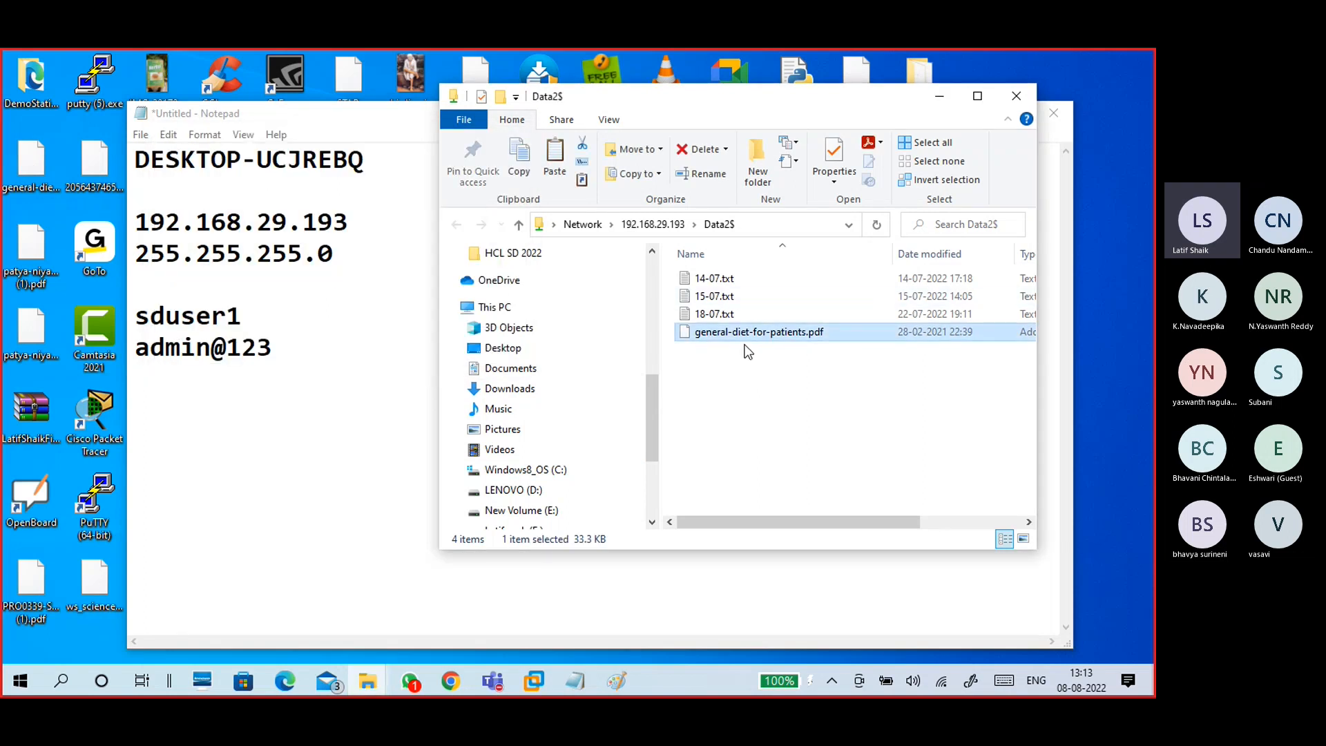
- Switch to the HCL-SD-Win10 virtual machine, check Data2 for the copied general-diet-for-patients.pdf, and minimize both windows
mouse_move(538, 682)
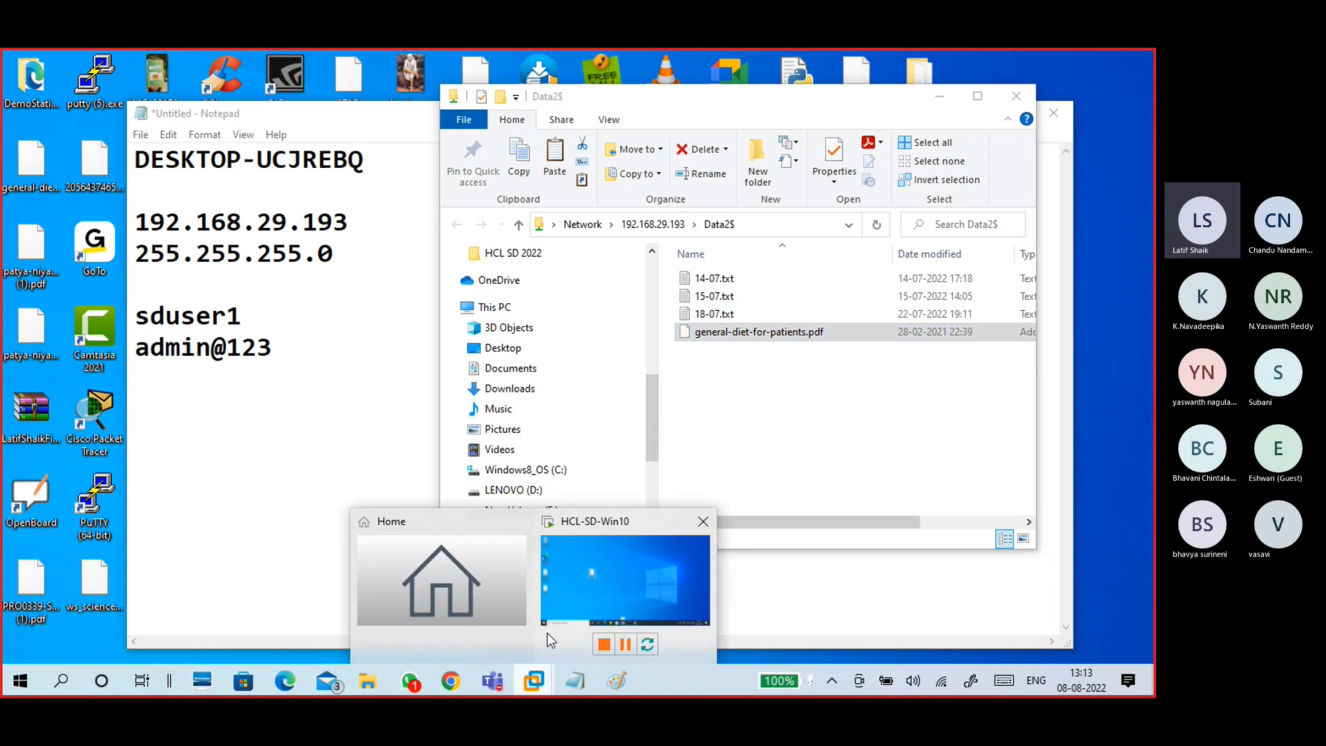
left_click(586, 592)
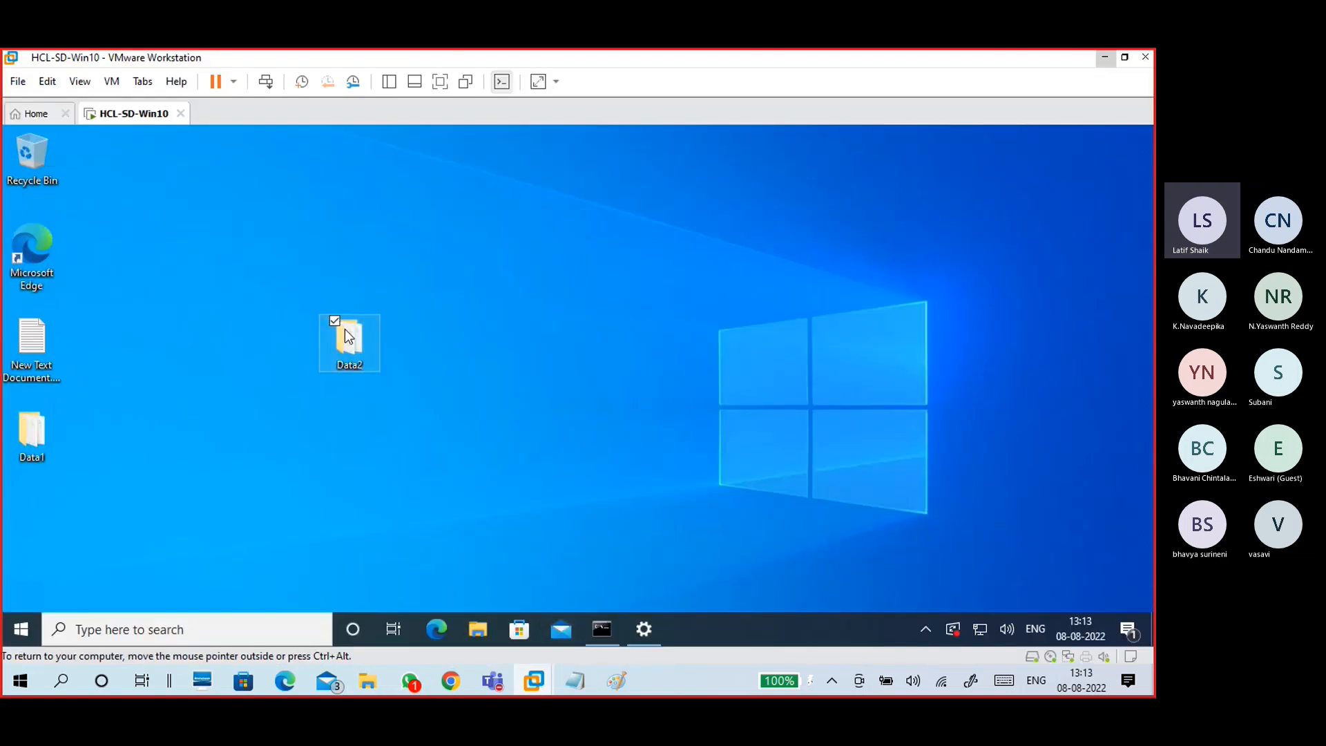
double_click(345, 329)
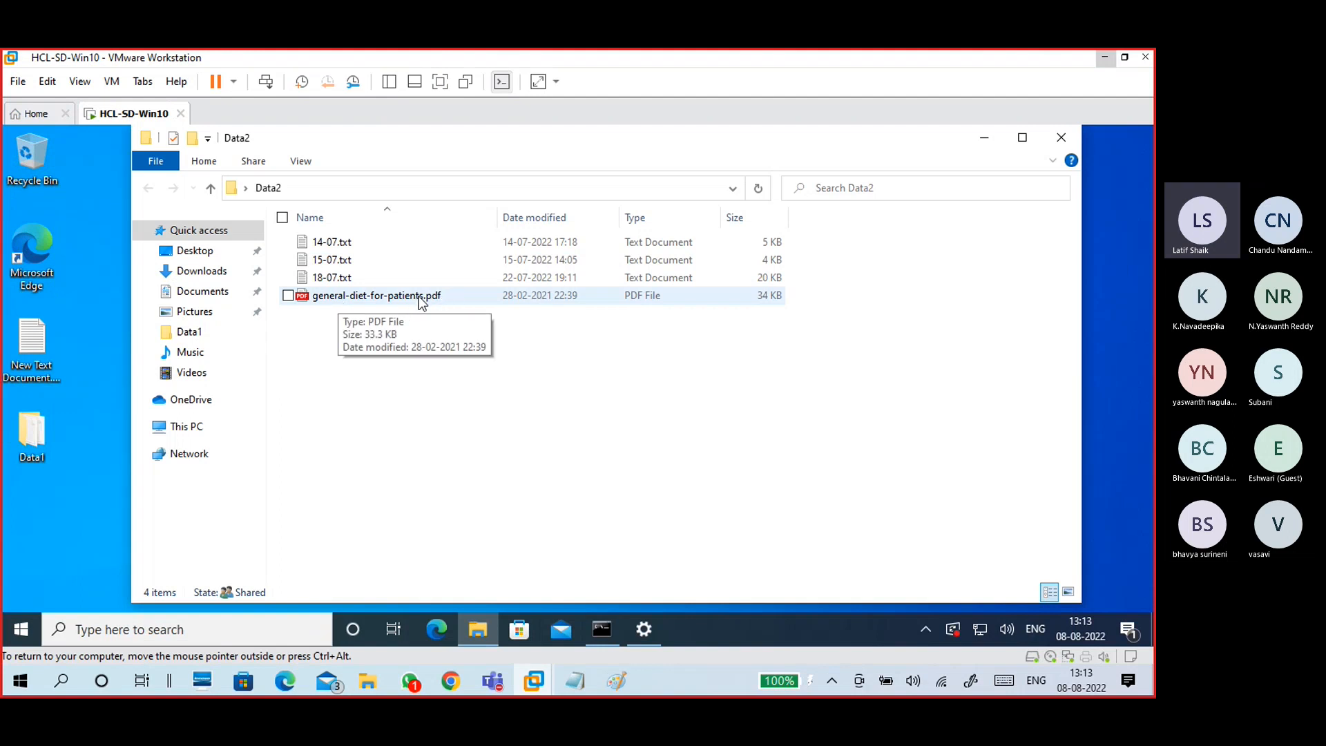
left_click(989, 144)
left_click(1102, 60)
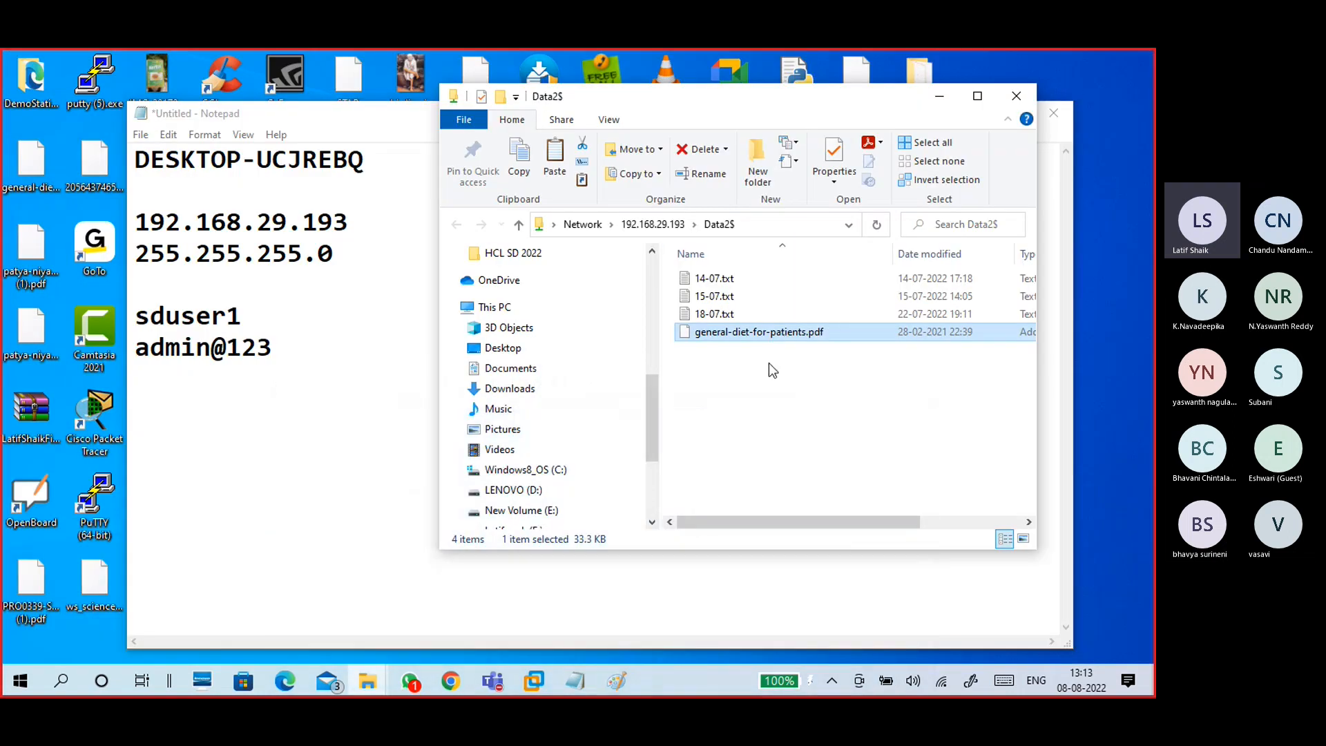
- Go up from Data2$ to 192.168.29.193 on the host to examine its visible shares, moving the window aside
left_click(769, 362)
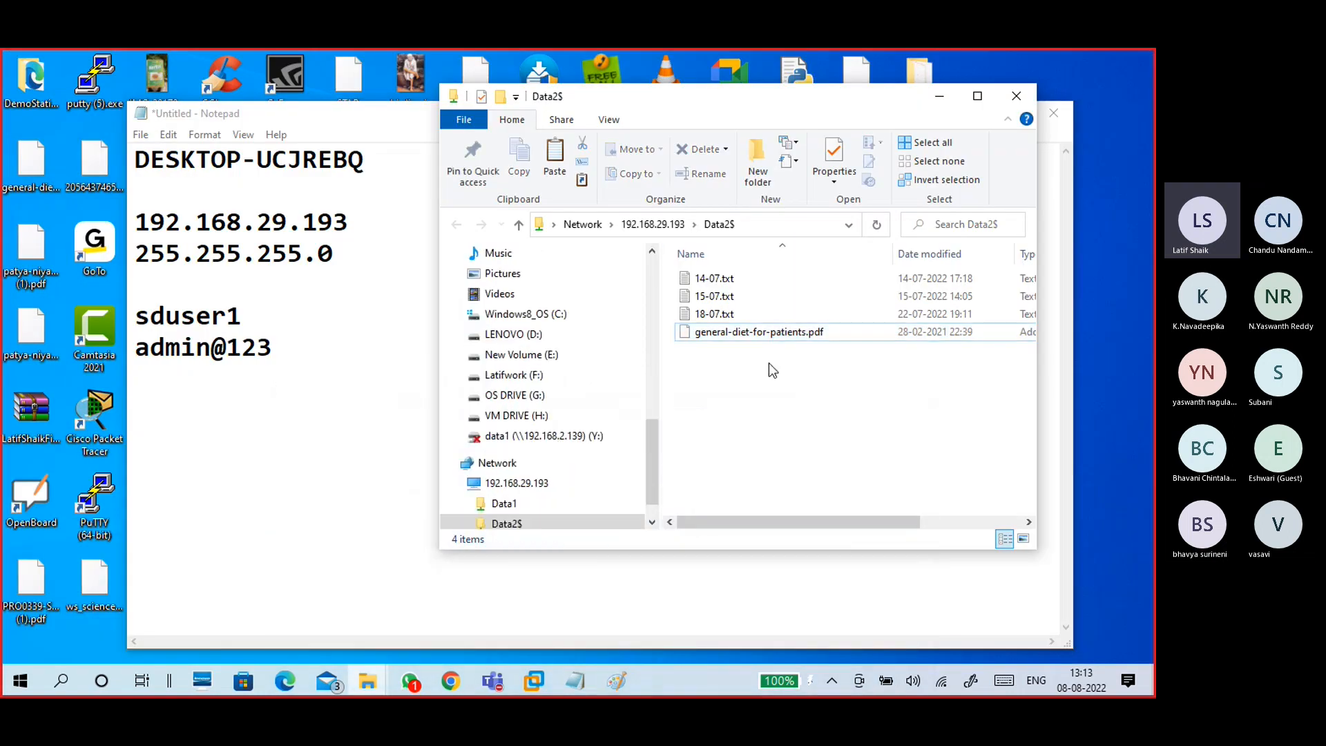
left_click(653, 225)
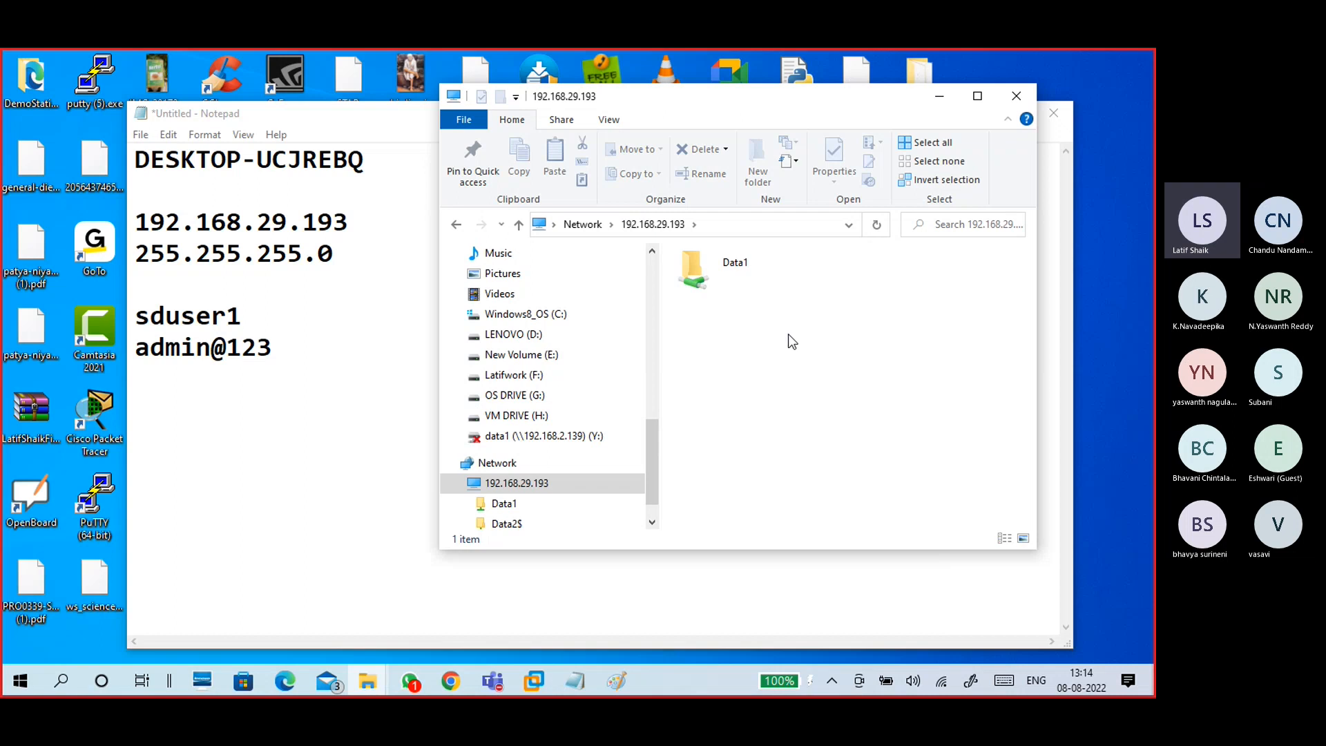
left_click_drag(793, 116, 553, 116)
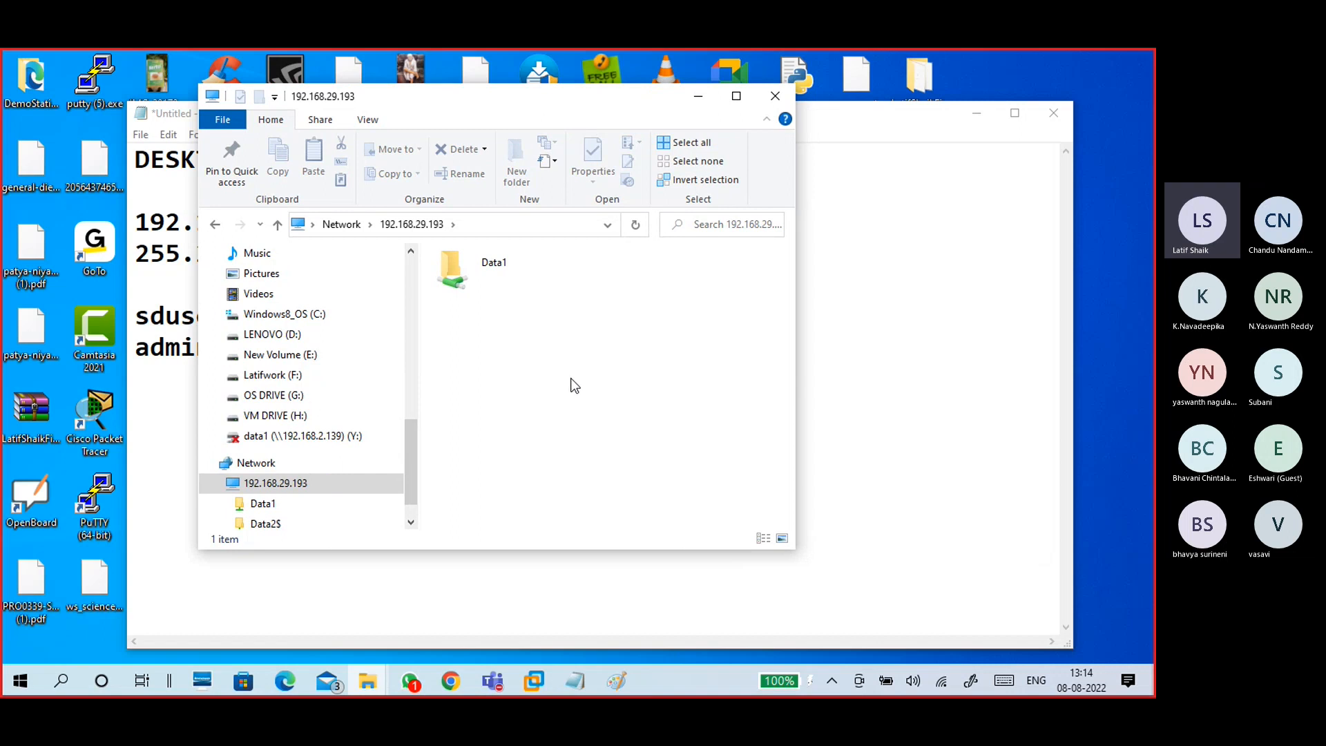
- Create a folder named Data3 on the HCL-SD-Win10 virtual machine's desktop and open it
mouse_move(541, 679)
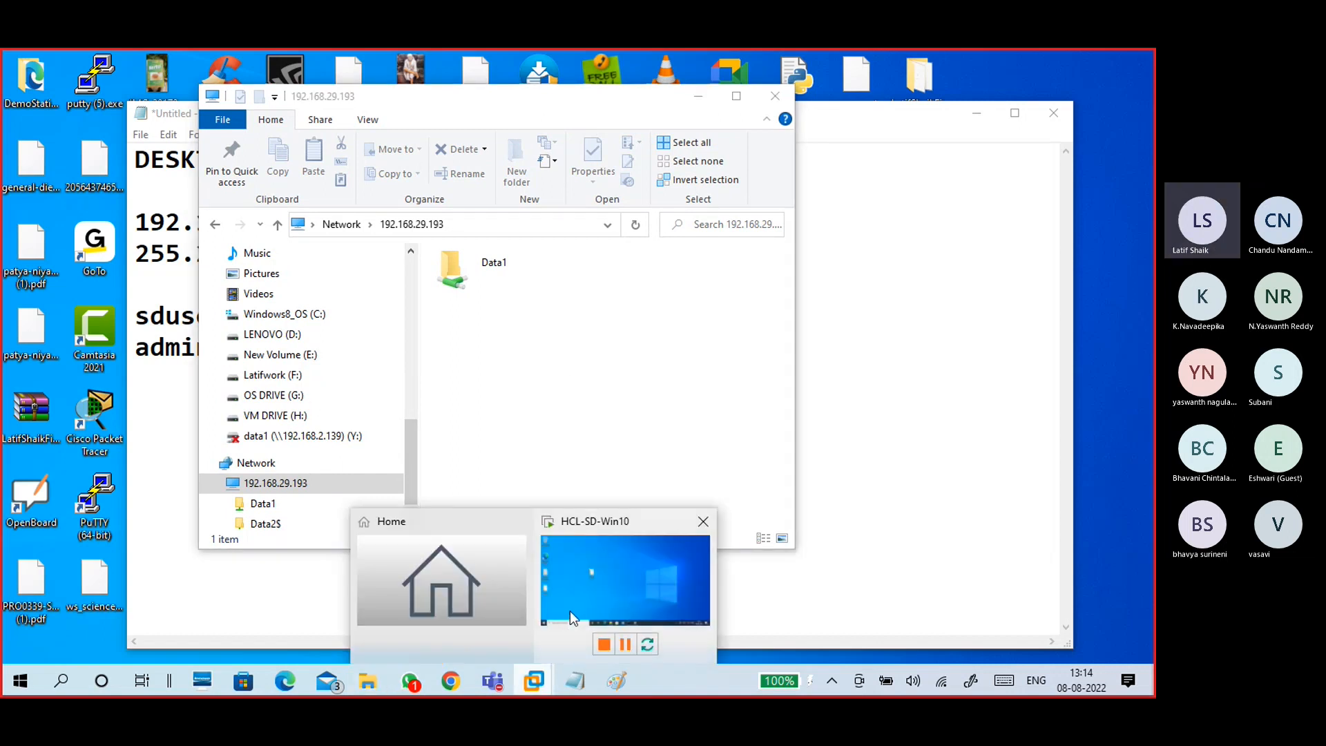
left_click(570, 611)
left_click(193, 437)
left_click(30, 456)
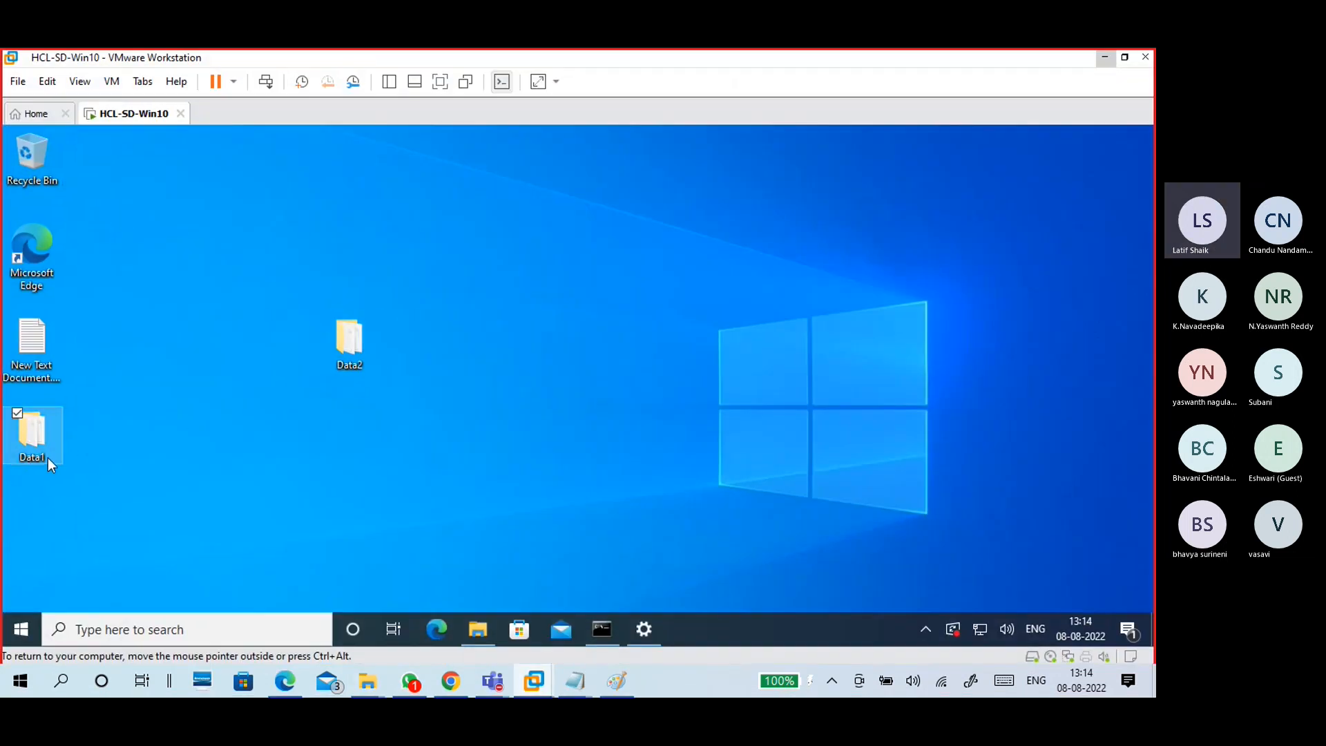
left_click(354, 359)
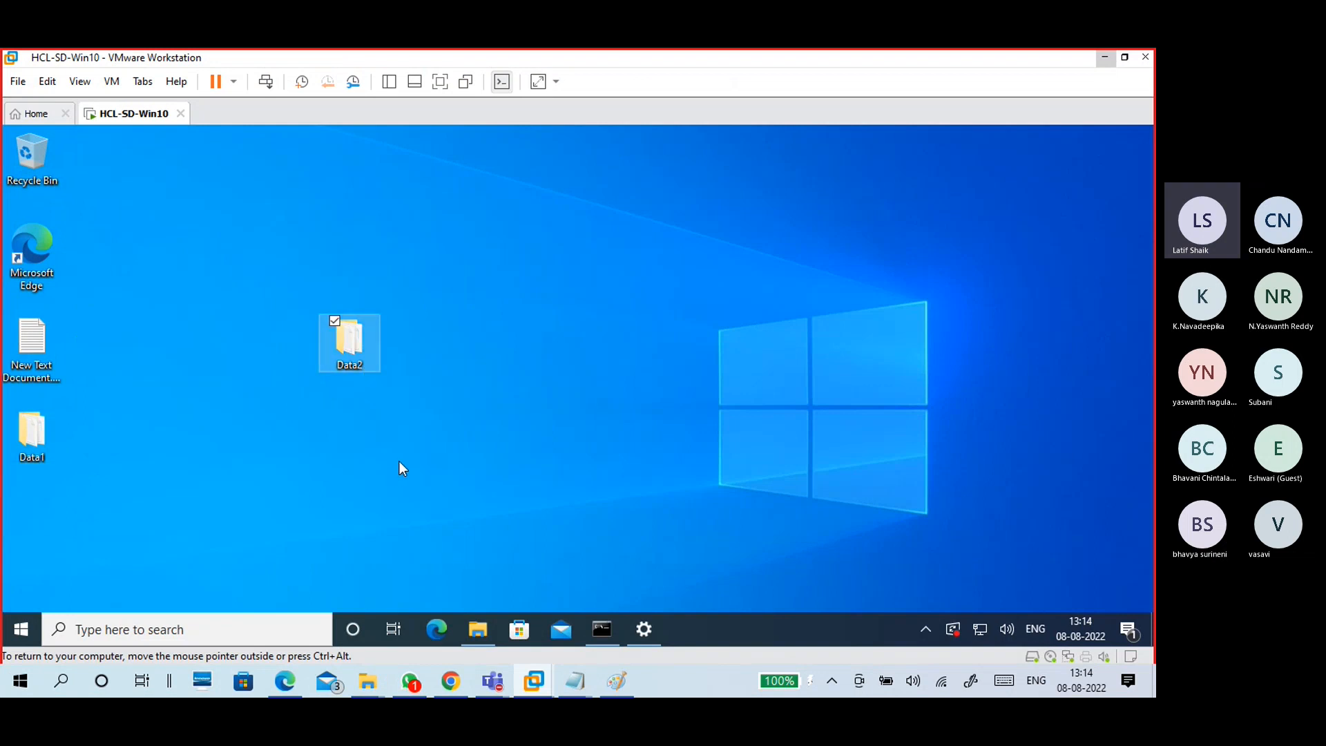
right_click(571, 193)
mouse_move(525, 329)
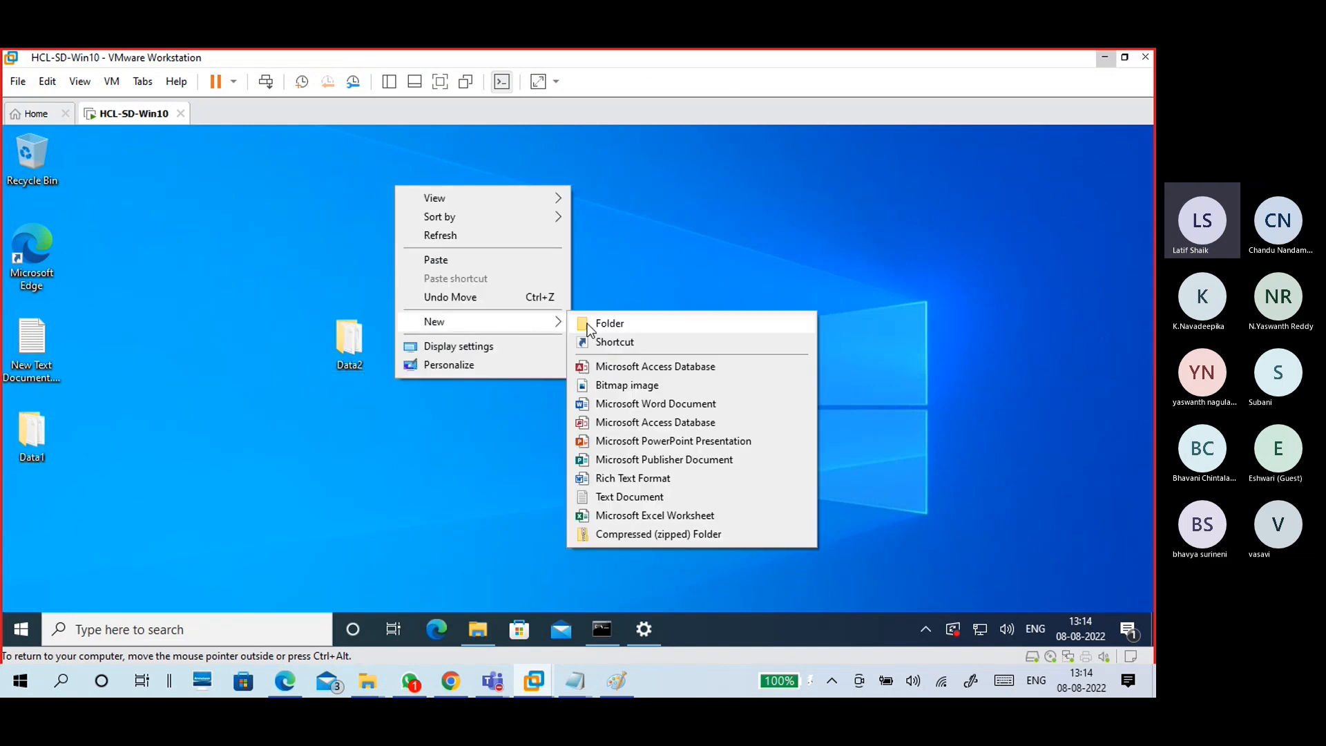
left_click(618, 323)
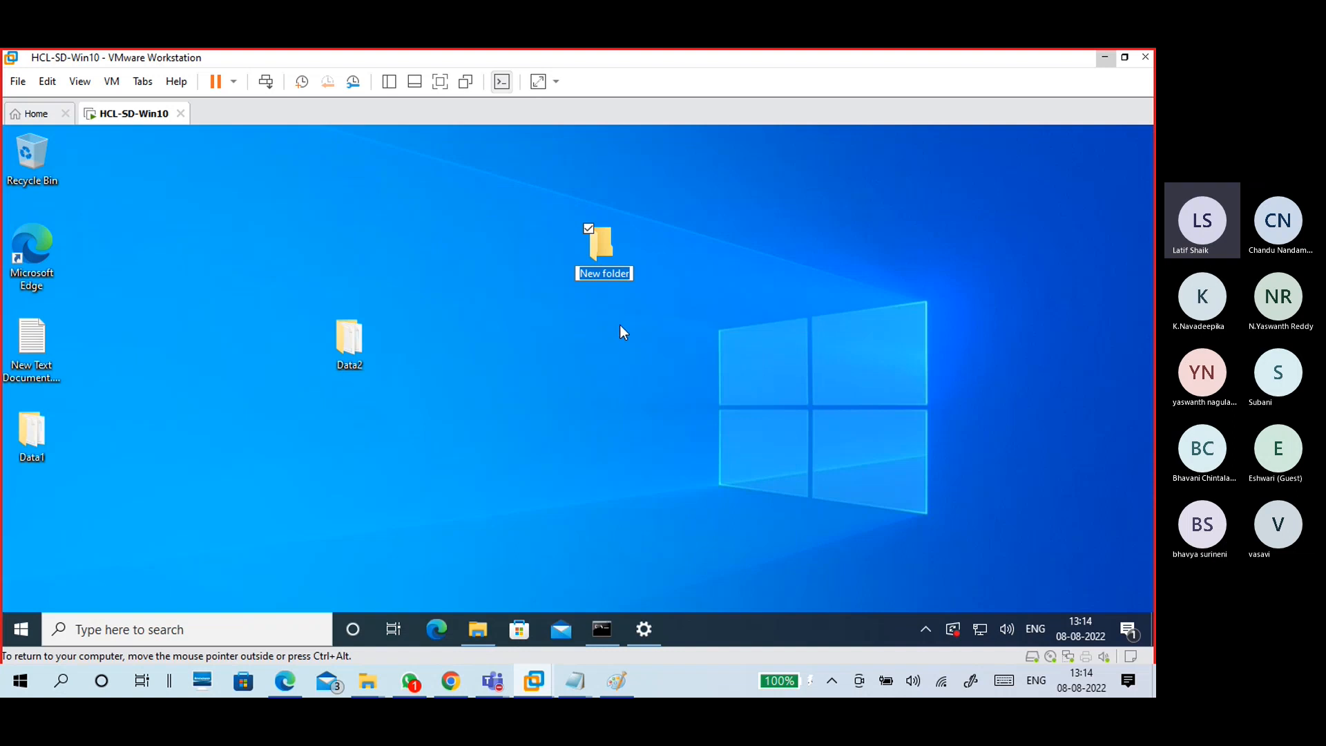
type("Data3")
key("Return")
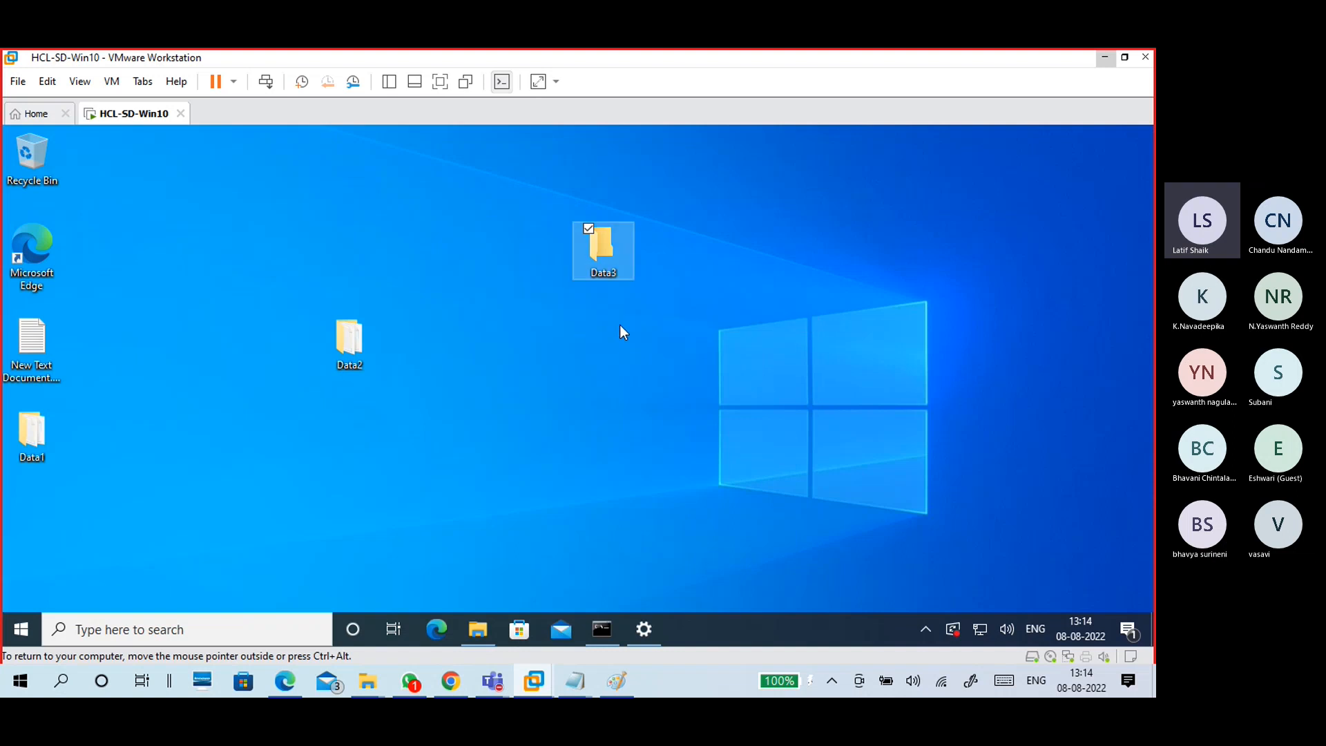
double_click(604, 258)
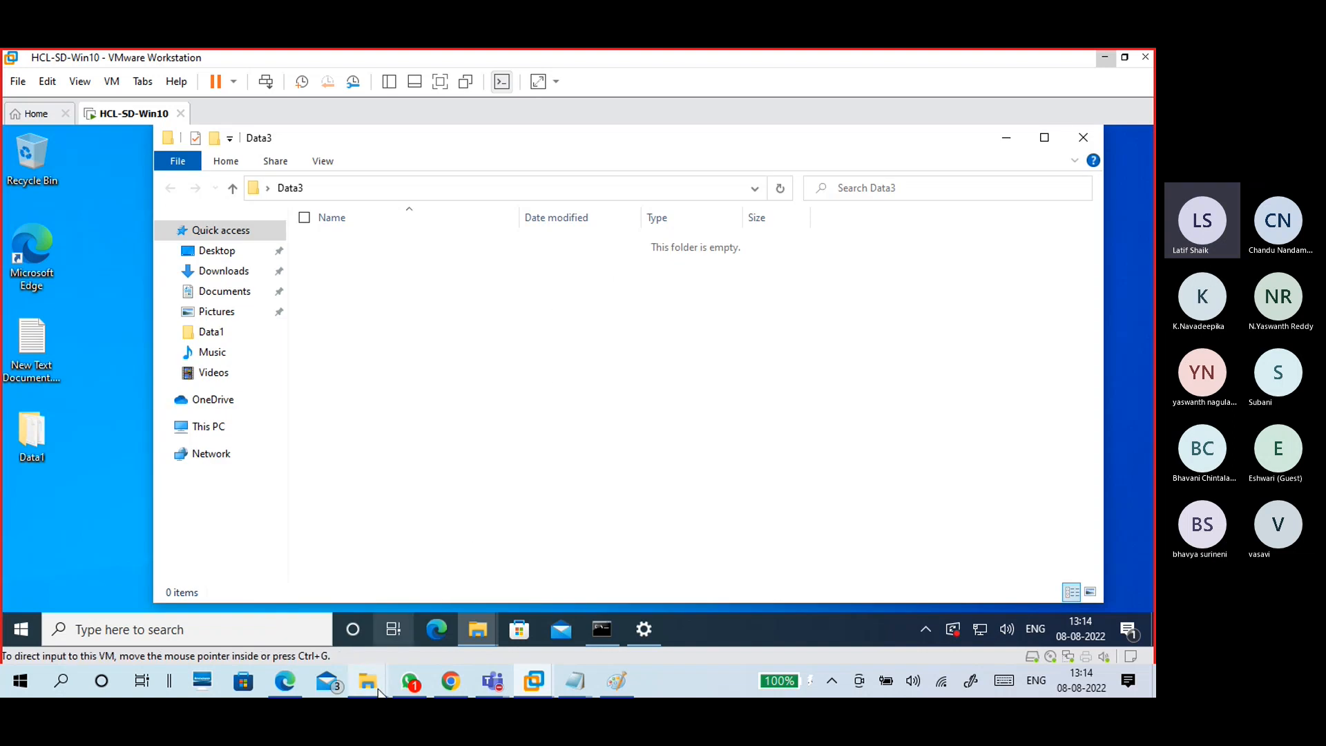
- Try to copy 27-07.txt, 28-07.txt and 29-07.txt from the host's Compus 2 July 2022 folder into the virtual machine's Data3 folder
mouse_move(379, 690)
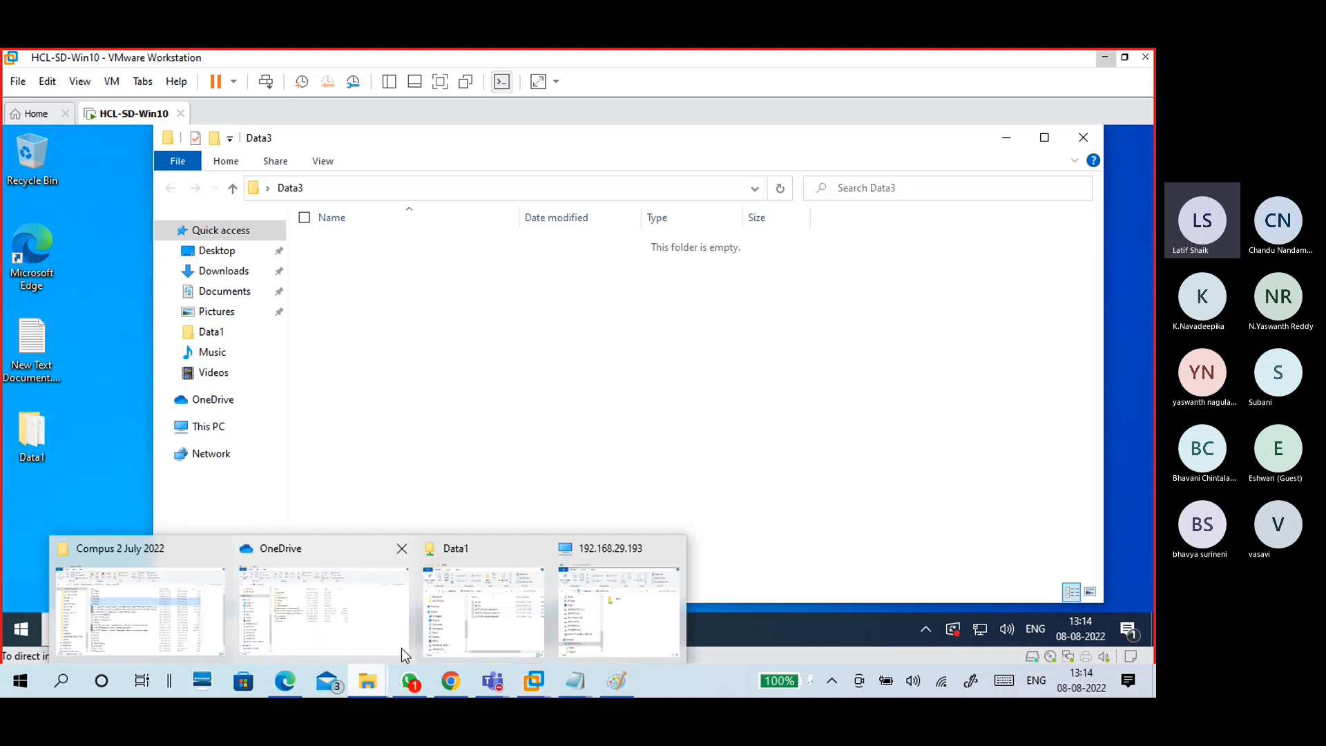
left_click(185, 643)
scroll(297, 470, "down", 1)
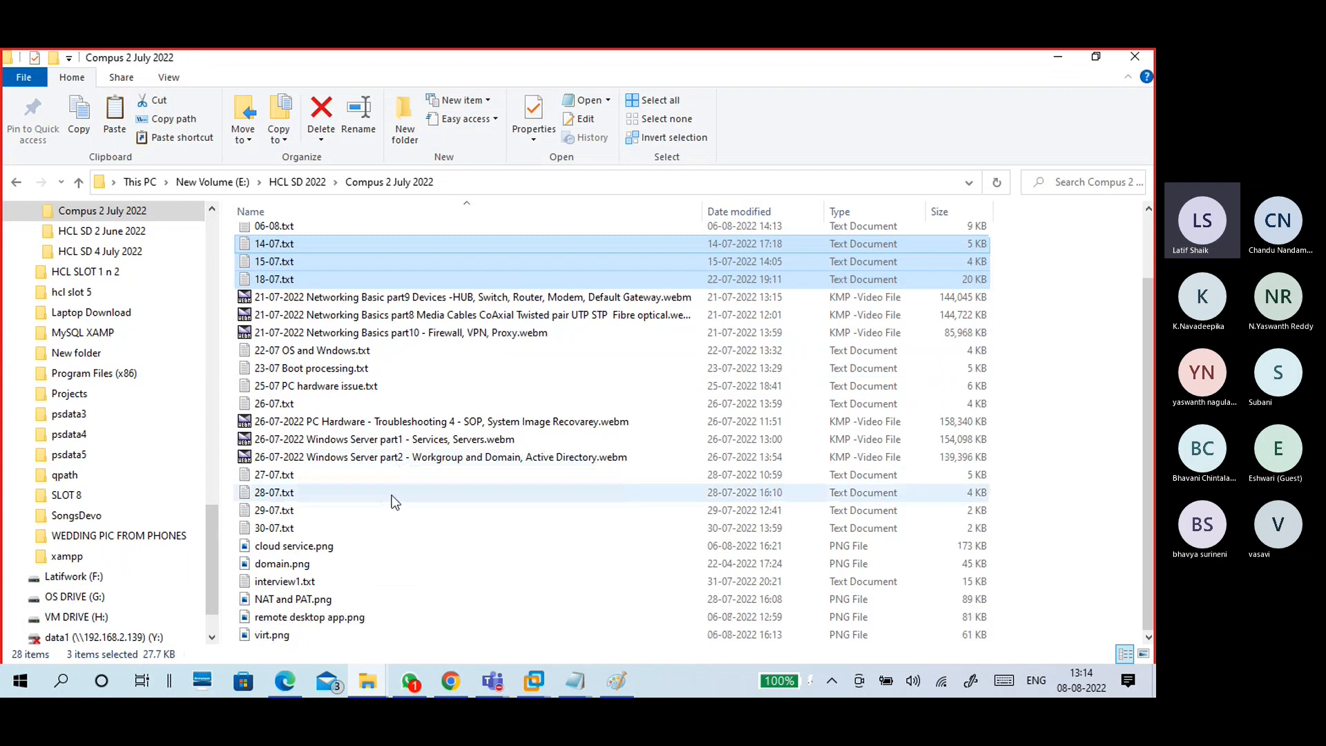
left_click(296, 478)
left_click(303, 511, "shift")
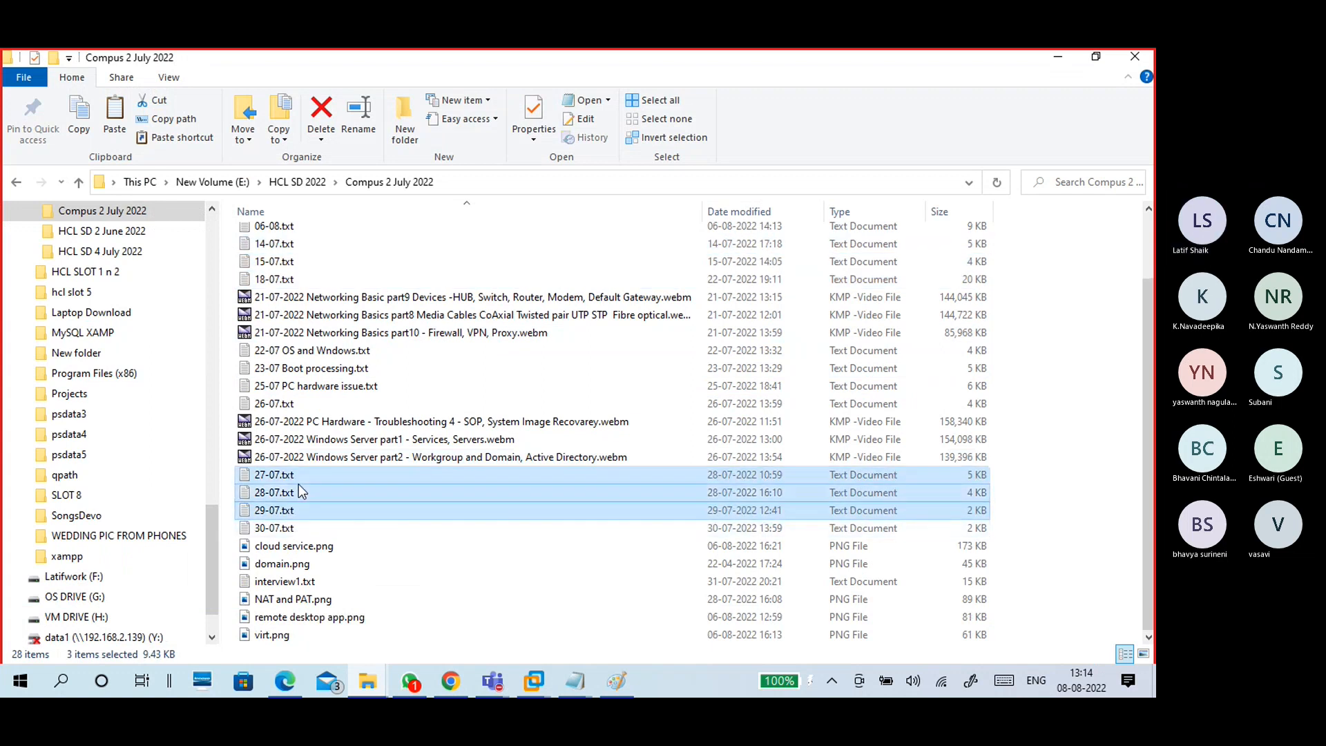
left_click_drag(299, 482, 602, 372)
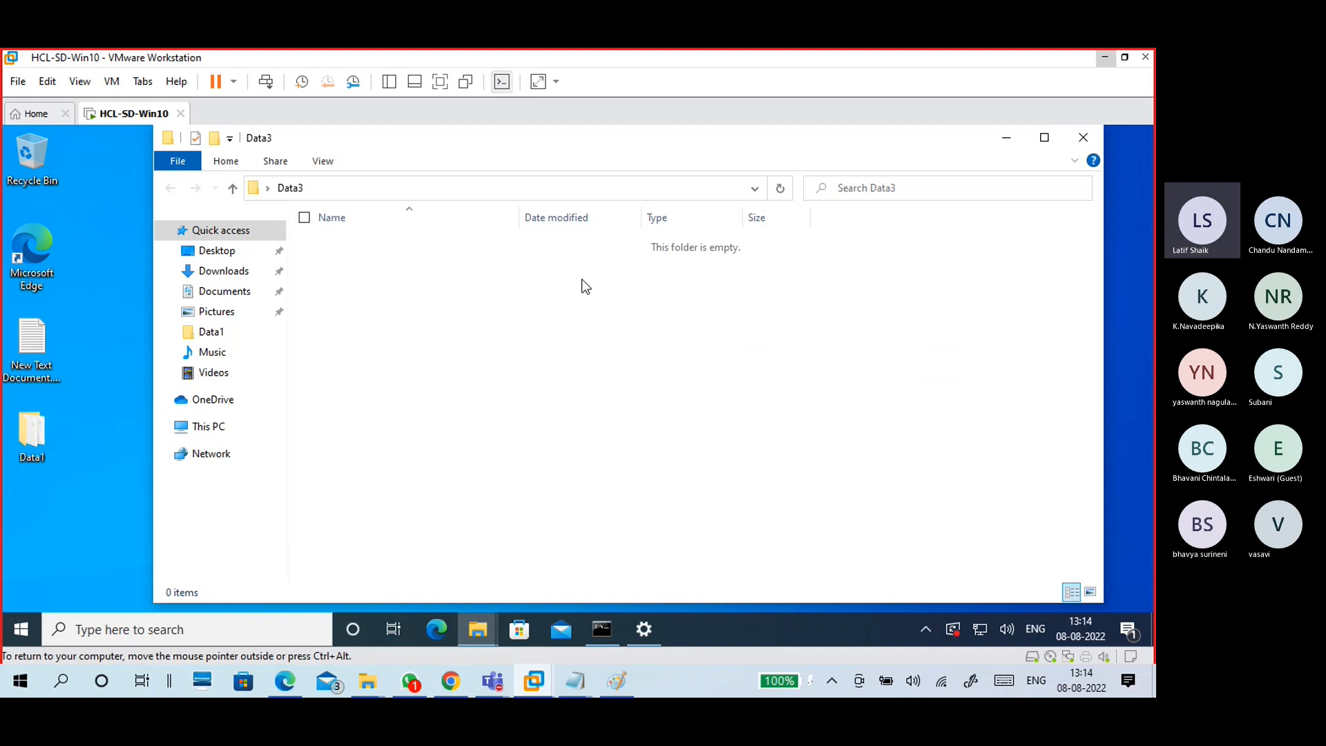
left_click(1044, 137)
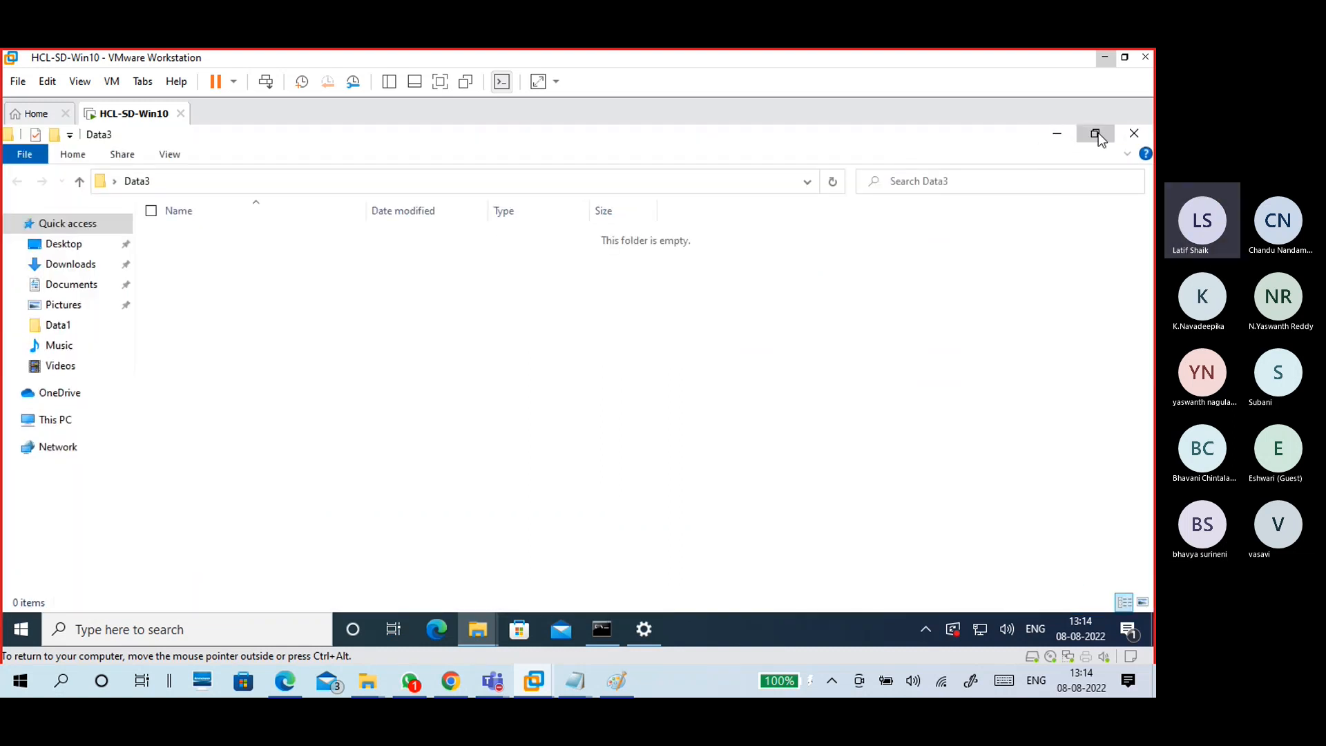
left_click(1095, 133)
- Retry copying the three selected text files from the host's Compus 2 July 2022 folder into Data3
mouse_move(373, 691)
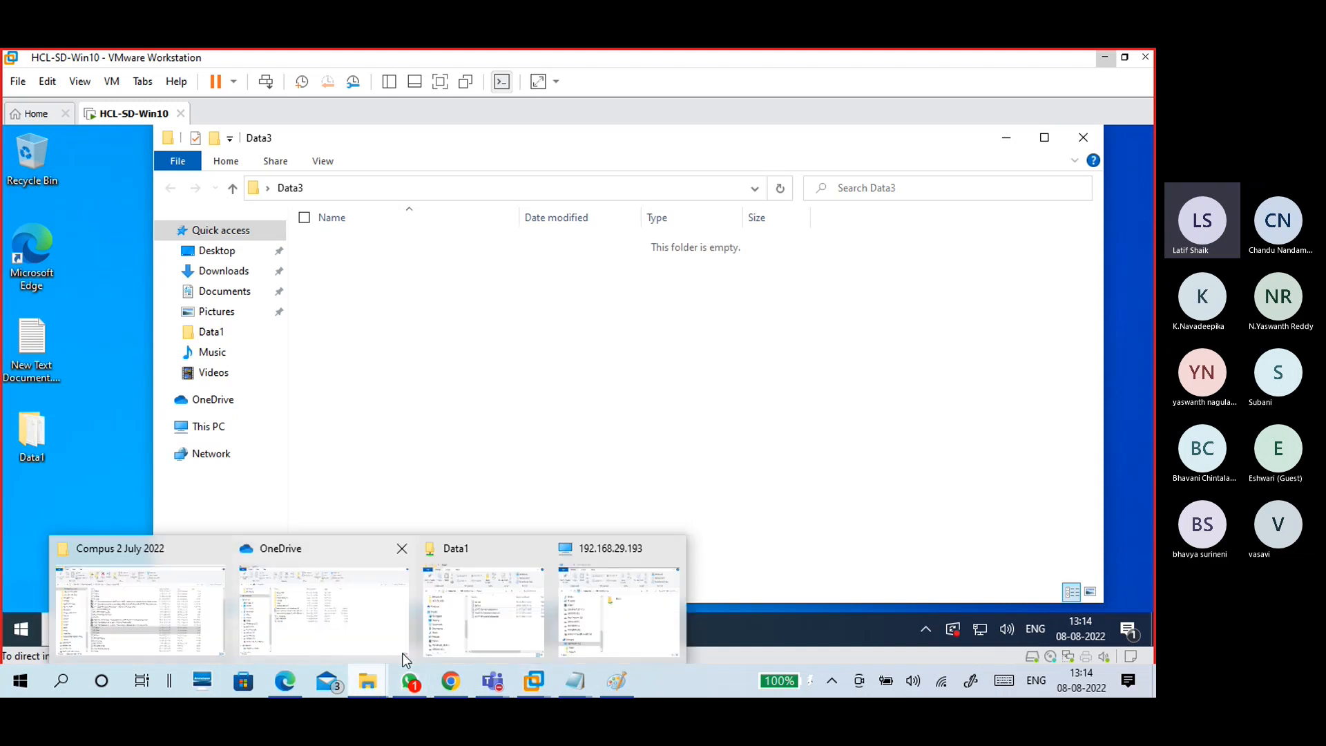
left_click(207, 630)
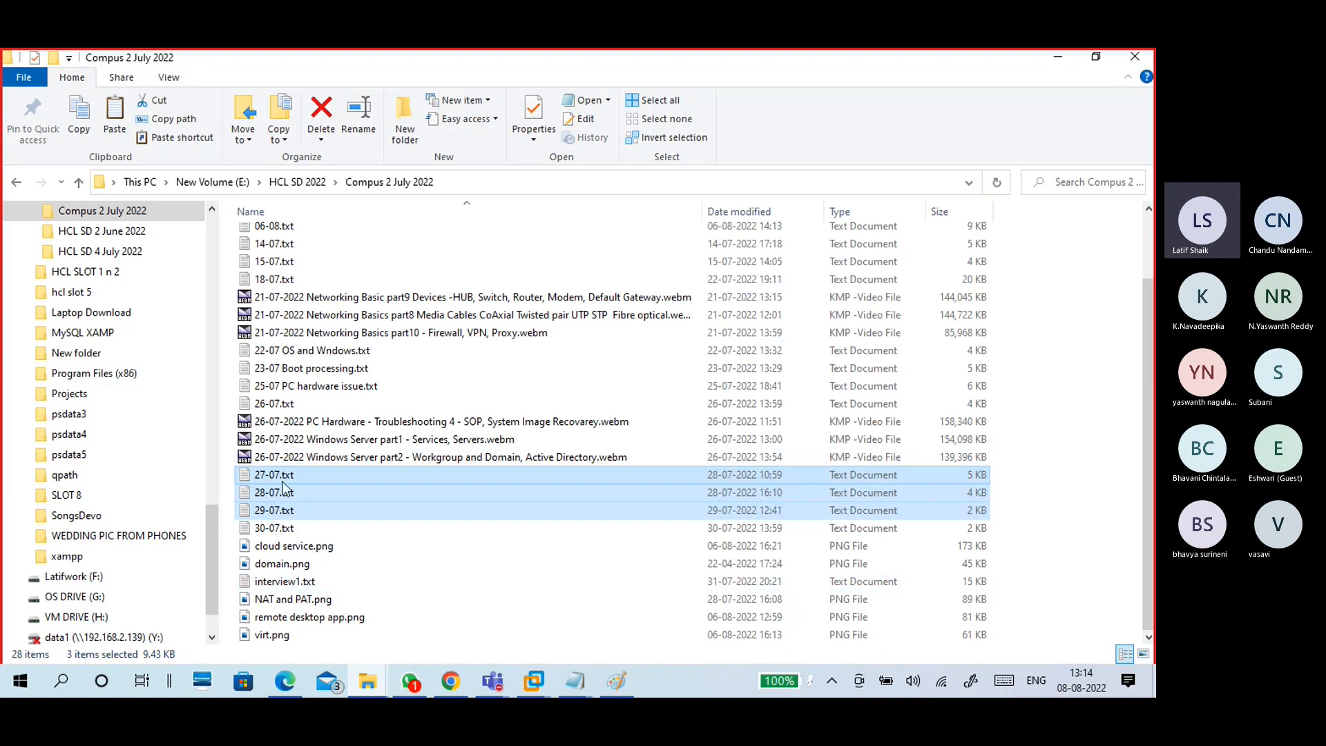
left_click_drag(283, 481, 598, 340)
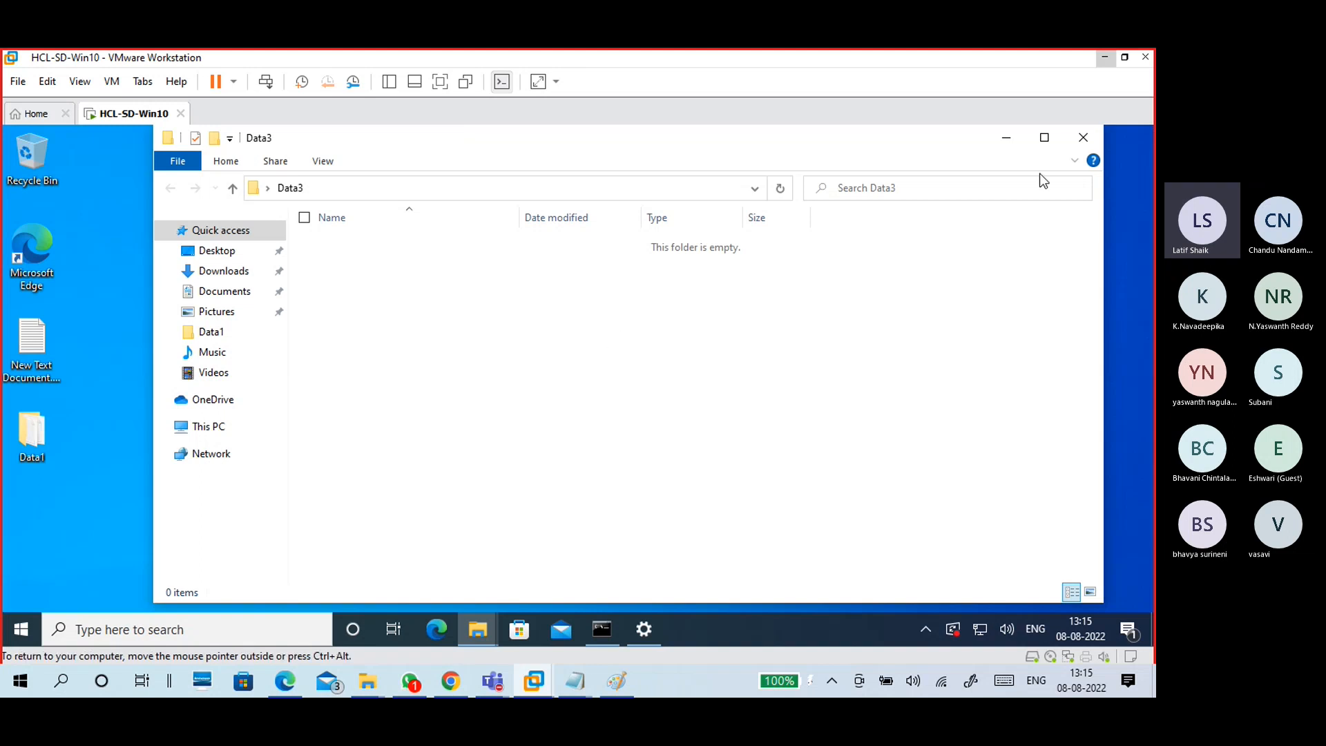
left_click(1044, 137)
left_click(1096, 133)
- Create two text documents named asf.txt and sfds.txt in the Data3 folder and close its window
right_click(519, 343)
mouse_move(440, 542)
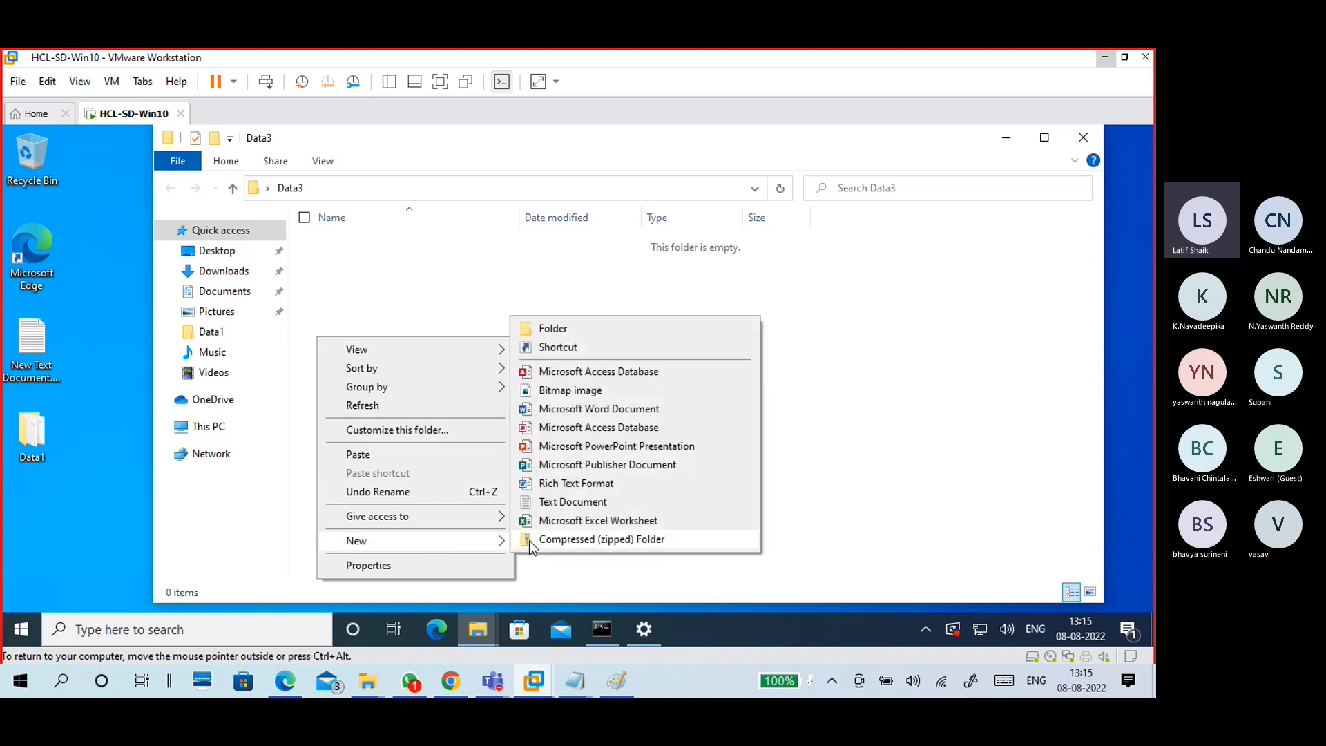
left_click(573, 502)
type("asf.txt")
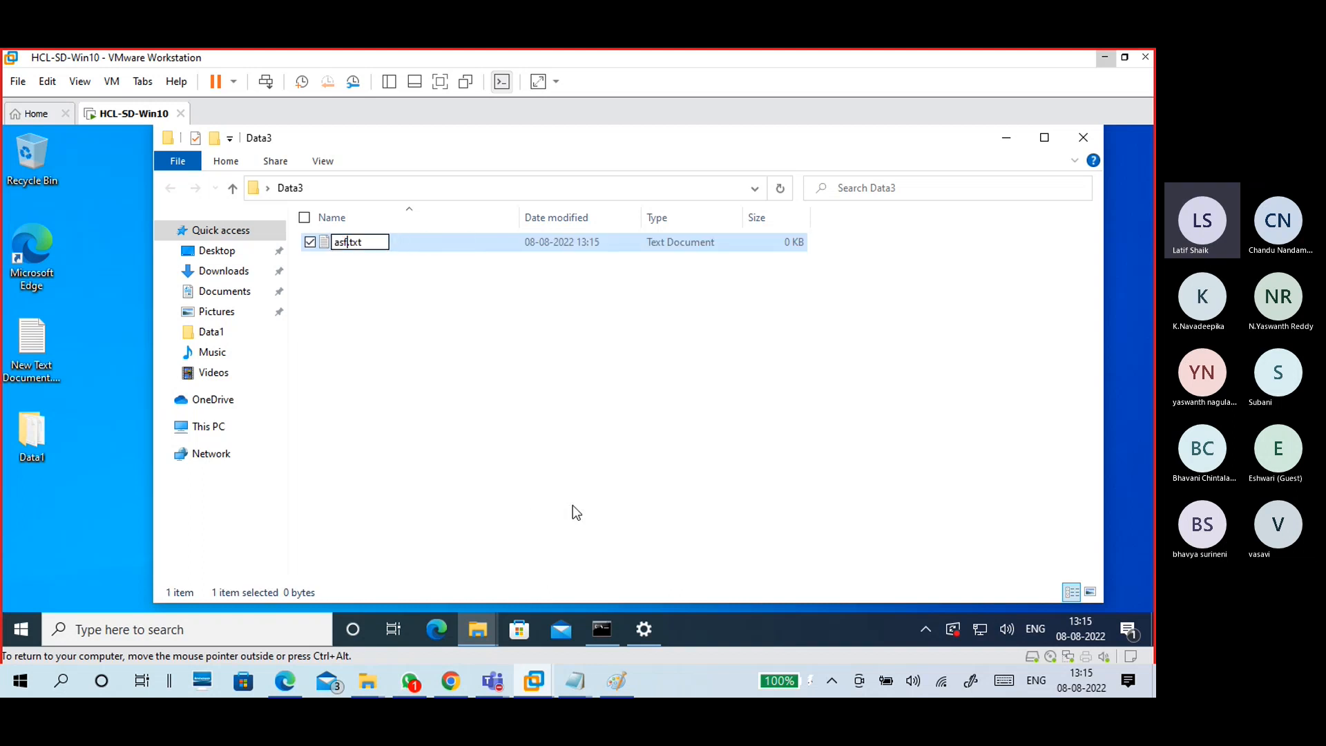
left_click(540, 385)
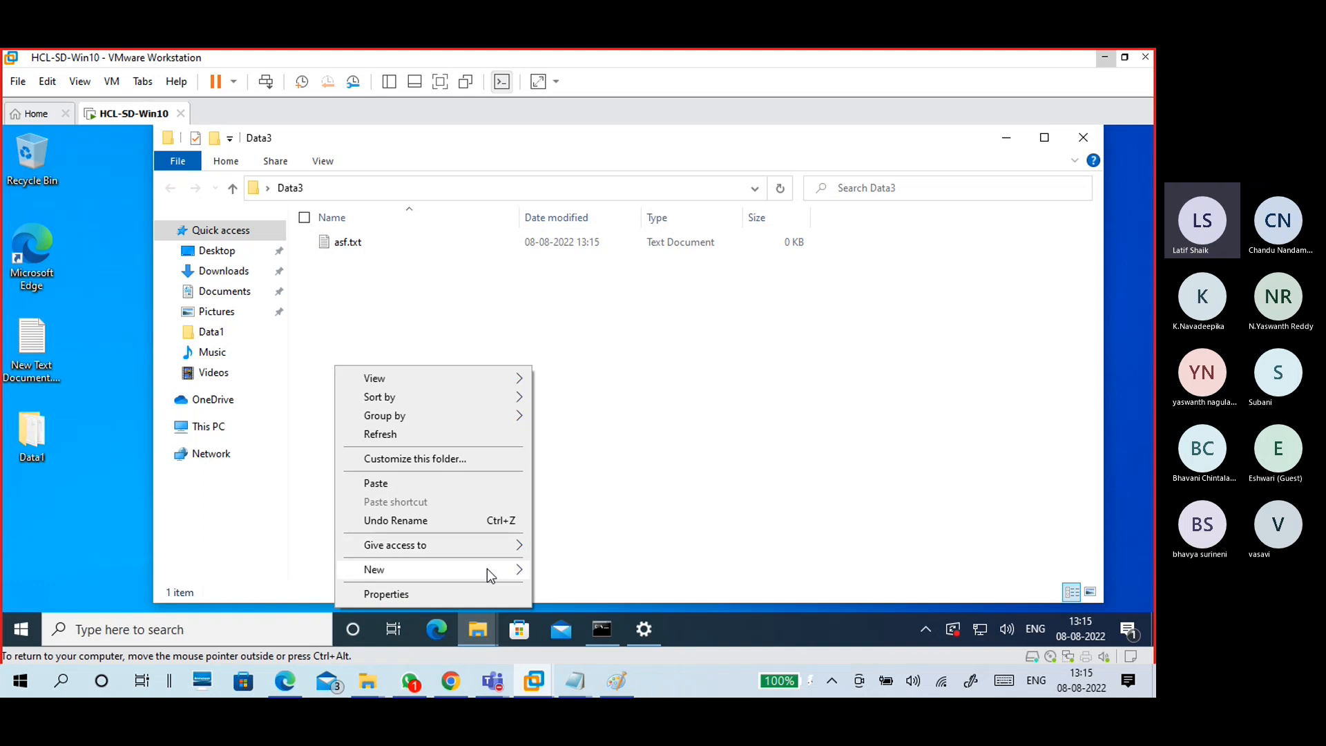
mouse_move(487, 570)
left_click(546, 532)
type("sfds.txt")
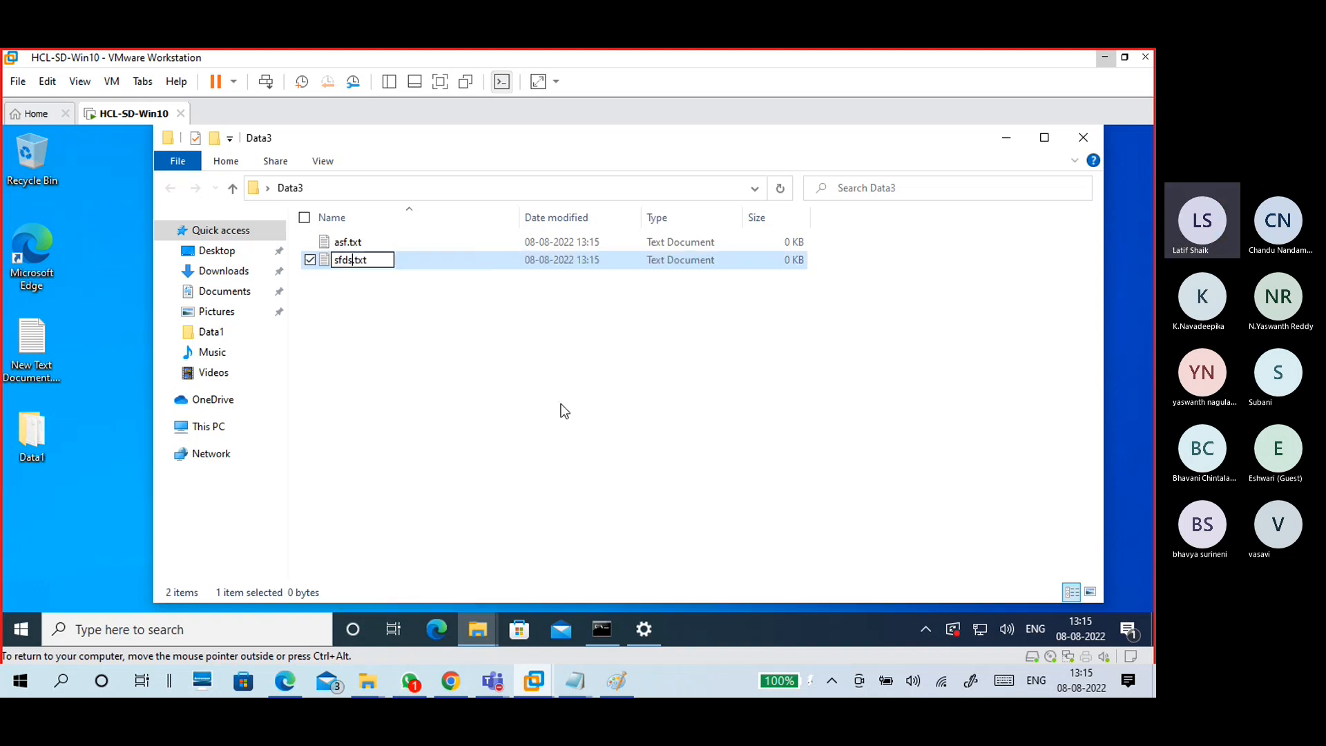
left_click(561, 410)
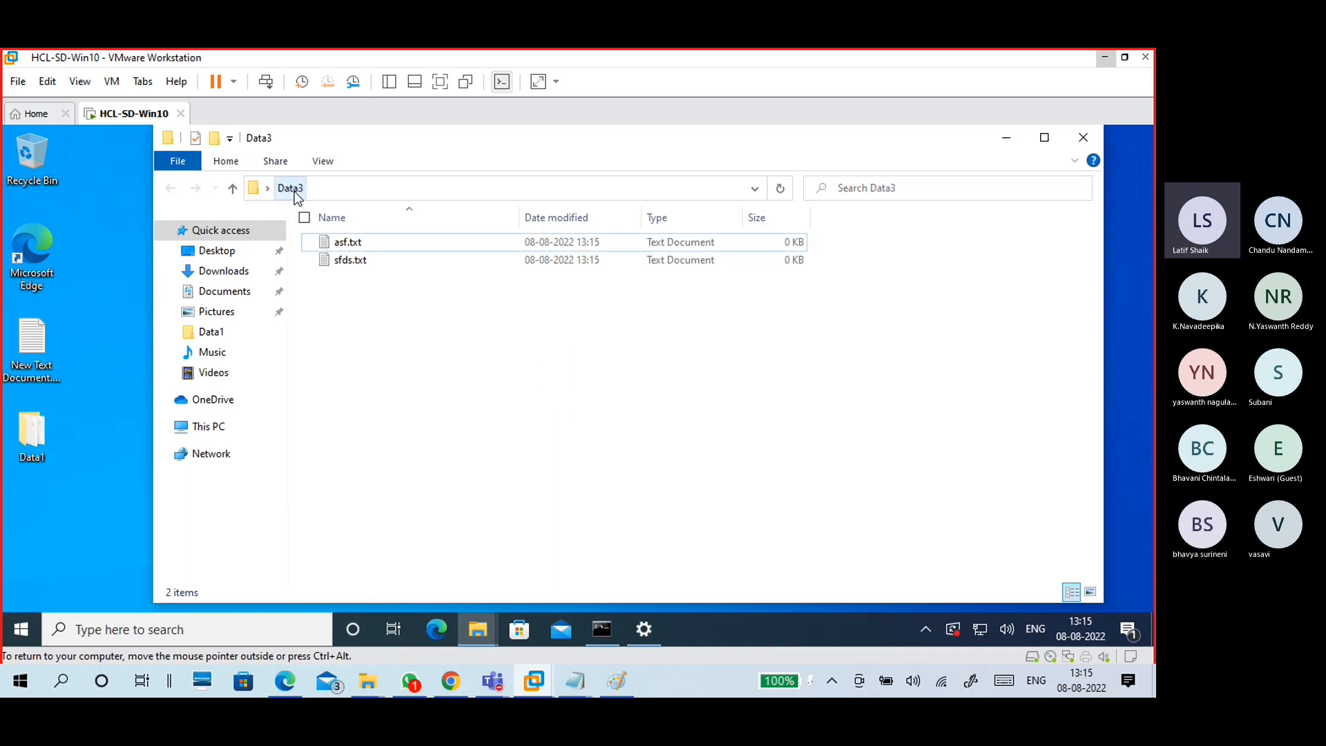
left_click(1083, 136)
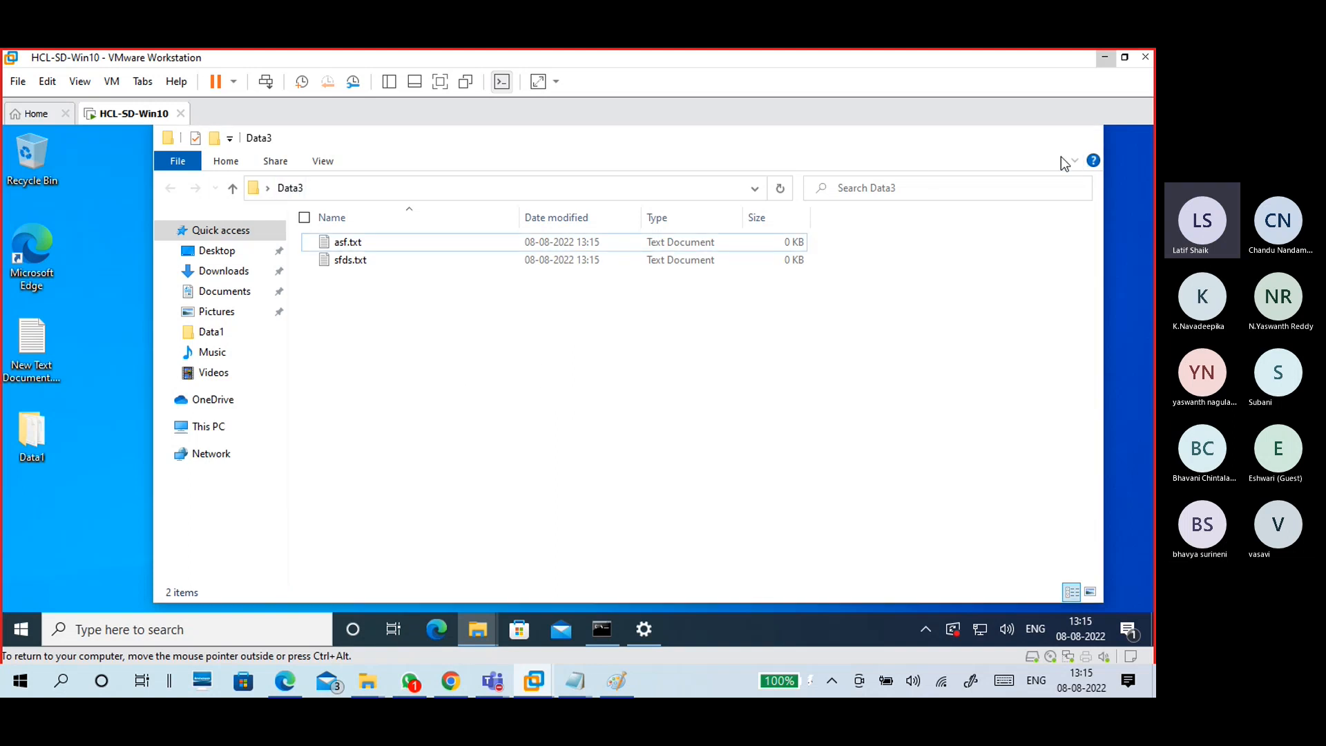
- Open the advanced sharing settings in the Data3 folder's properties and enable sharing for the folder
right_click(626, 251)
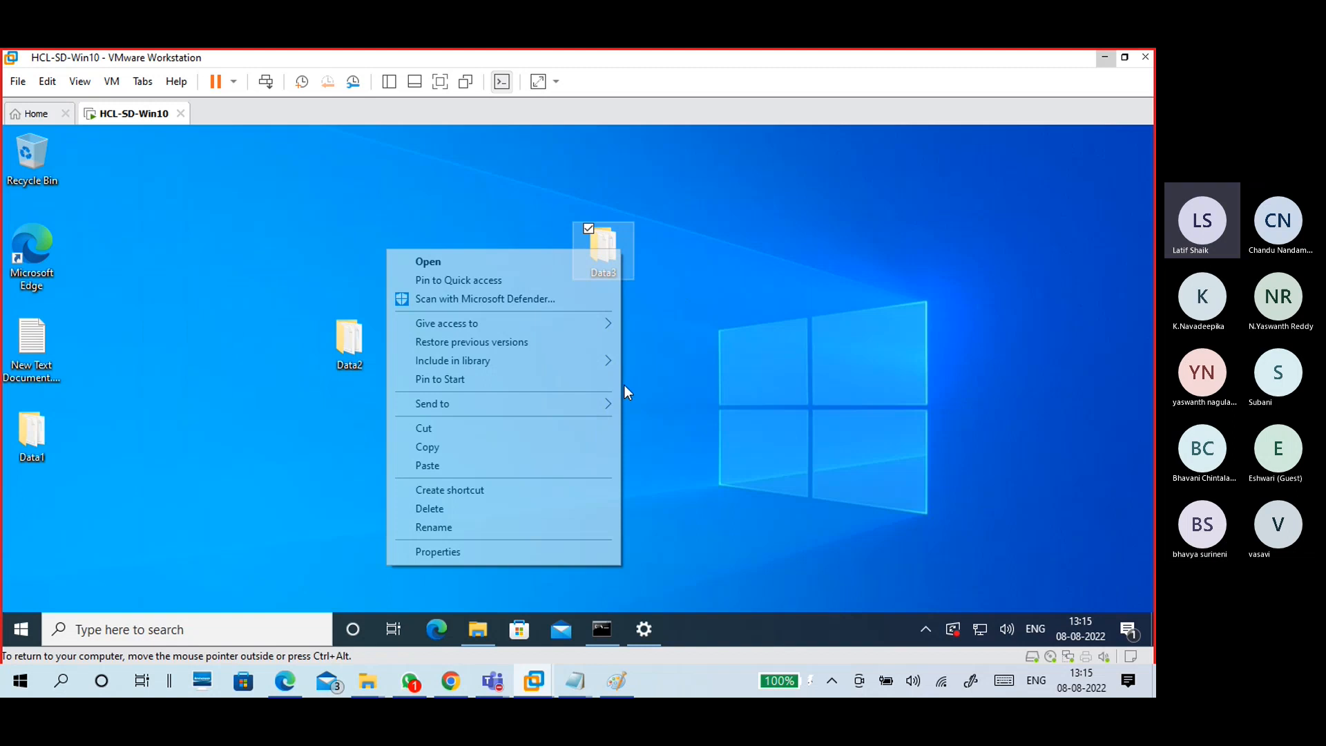
left_click(521, 551)
left_click_drag(671, 207, 548, 168)
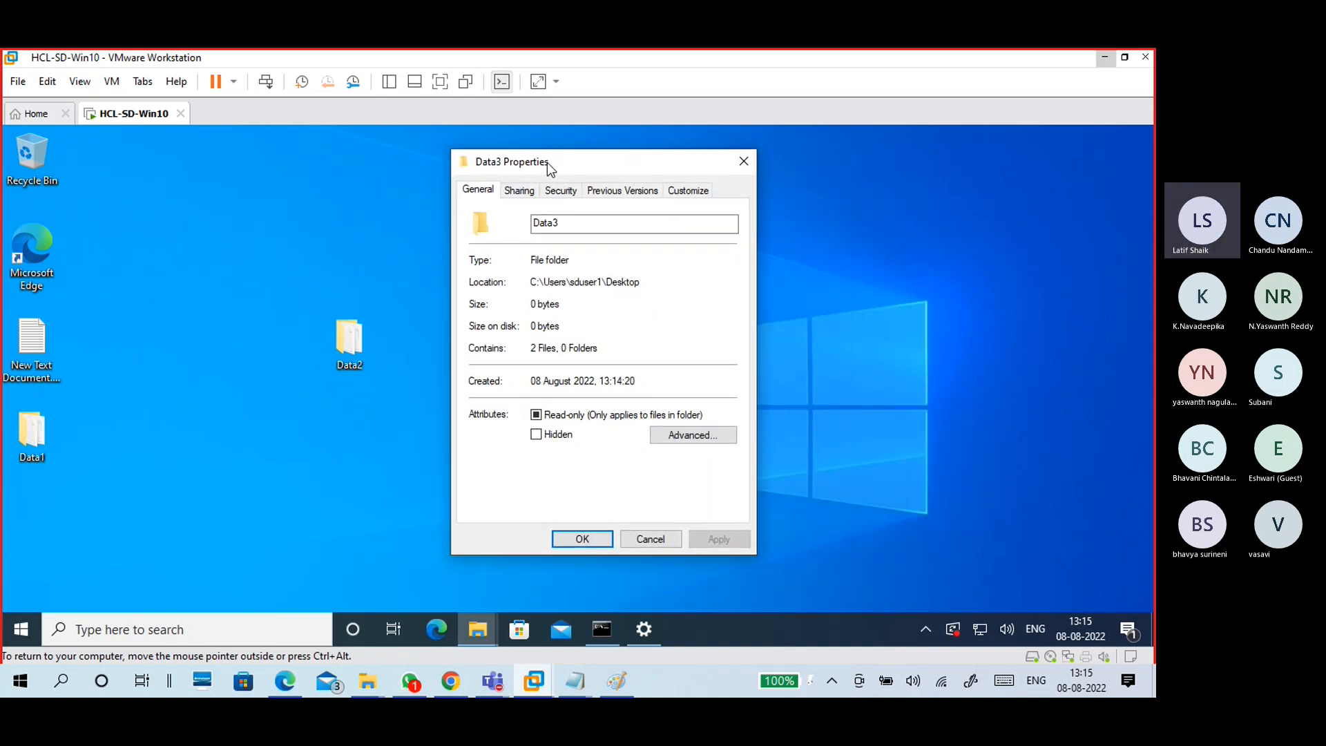
left_click(520, 192)
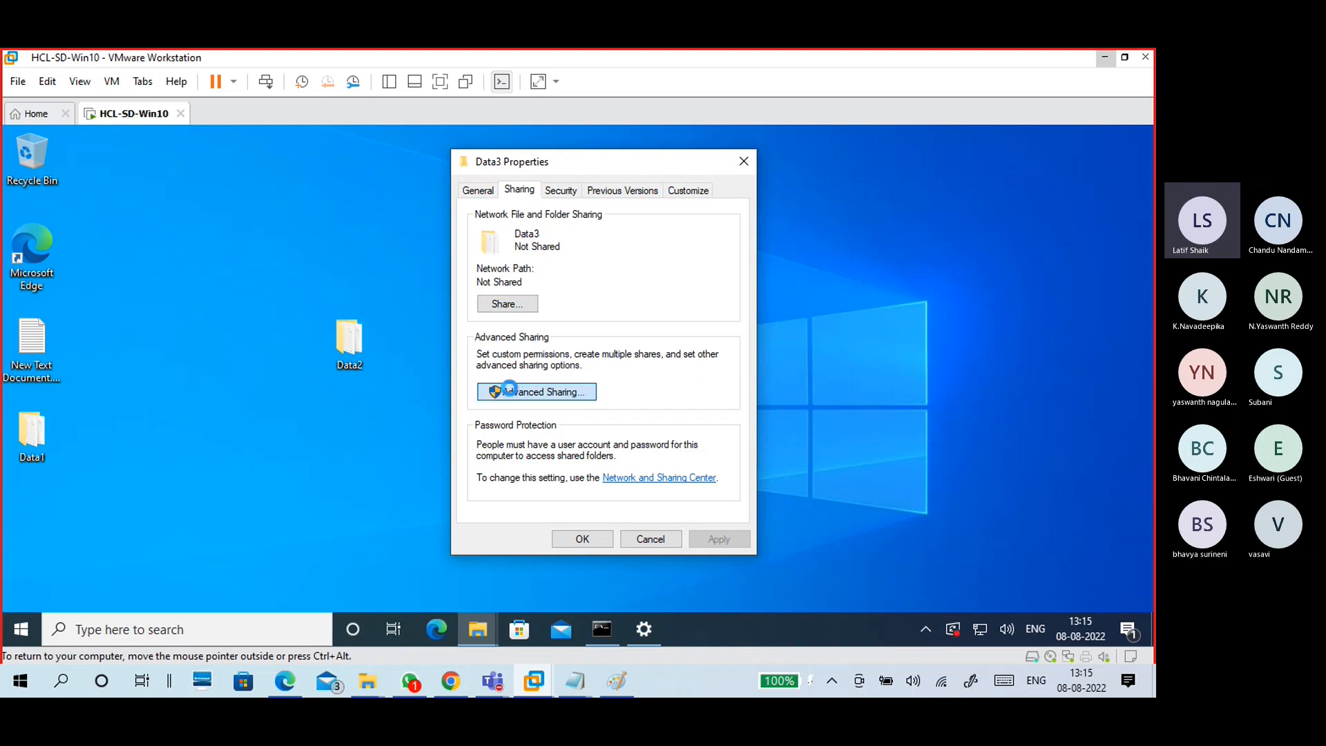
left_click(529, 391)
left_click(548, 218)
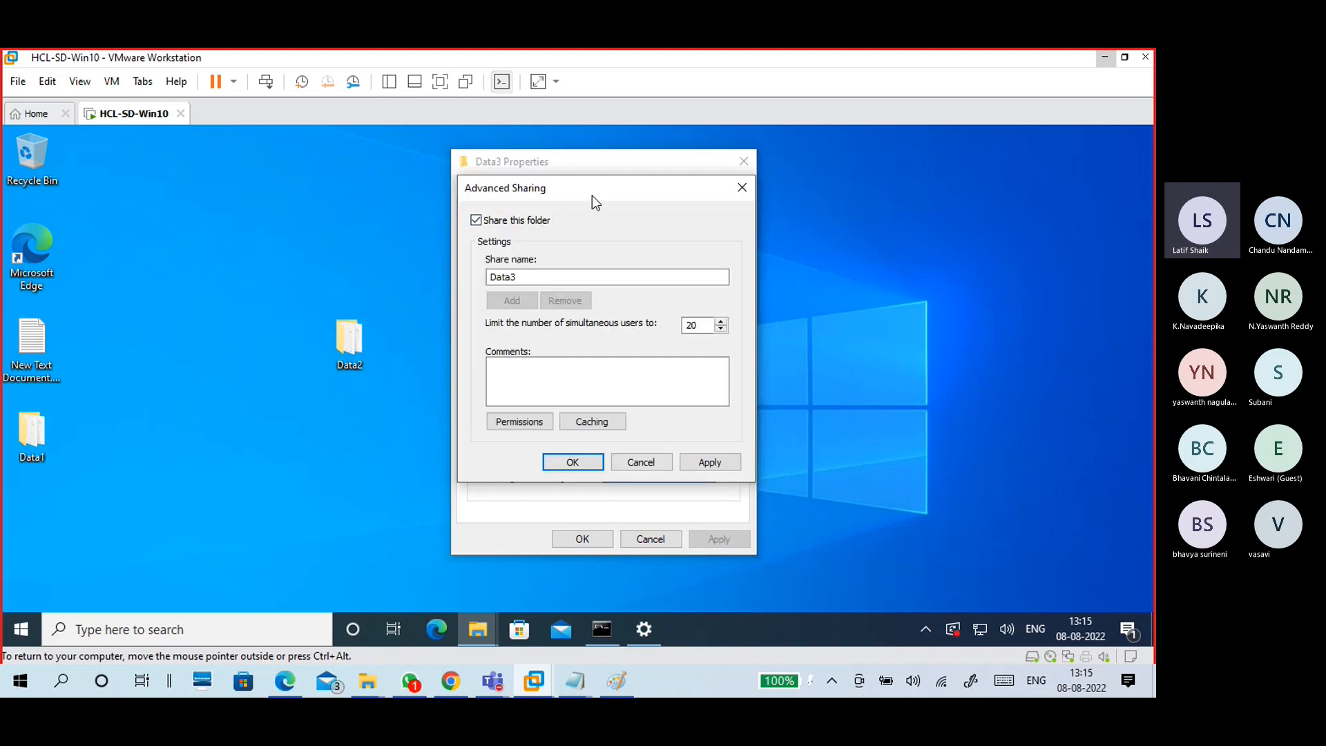
left_click_drag(591, 195, 693, 177)
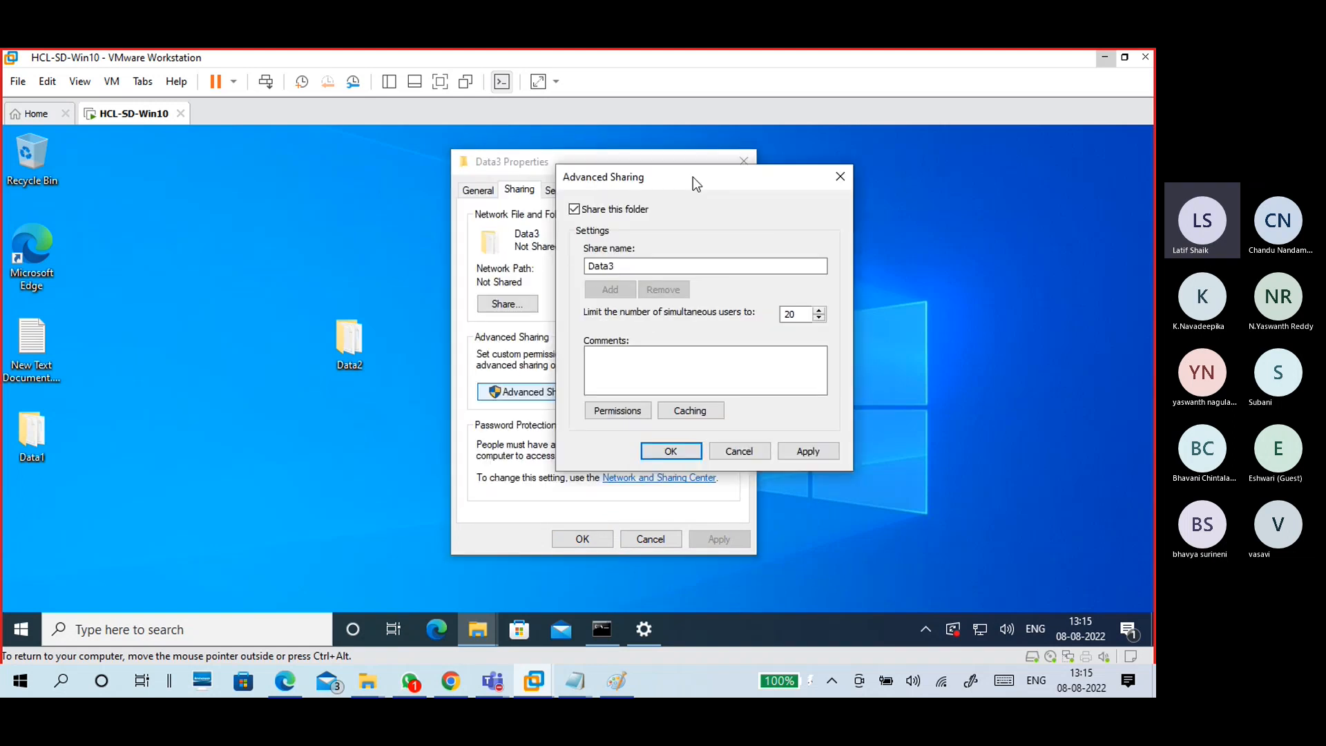
- Grant Everyone Full Control in the Data3 share permissions and apply the change
left_click(649, 407)
left_click(805, 384)
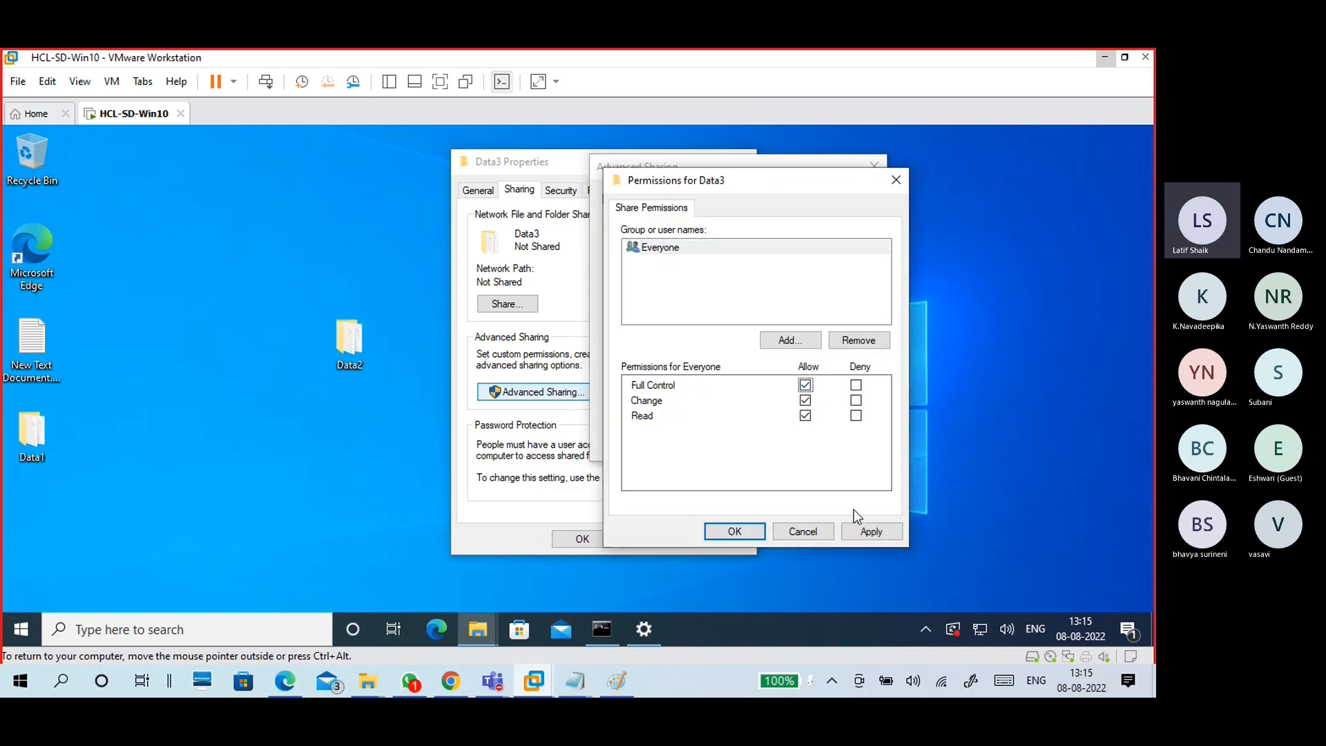
left_click(865, 532)
left_click(734, 531)
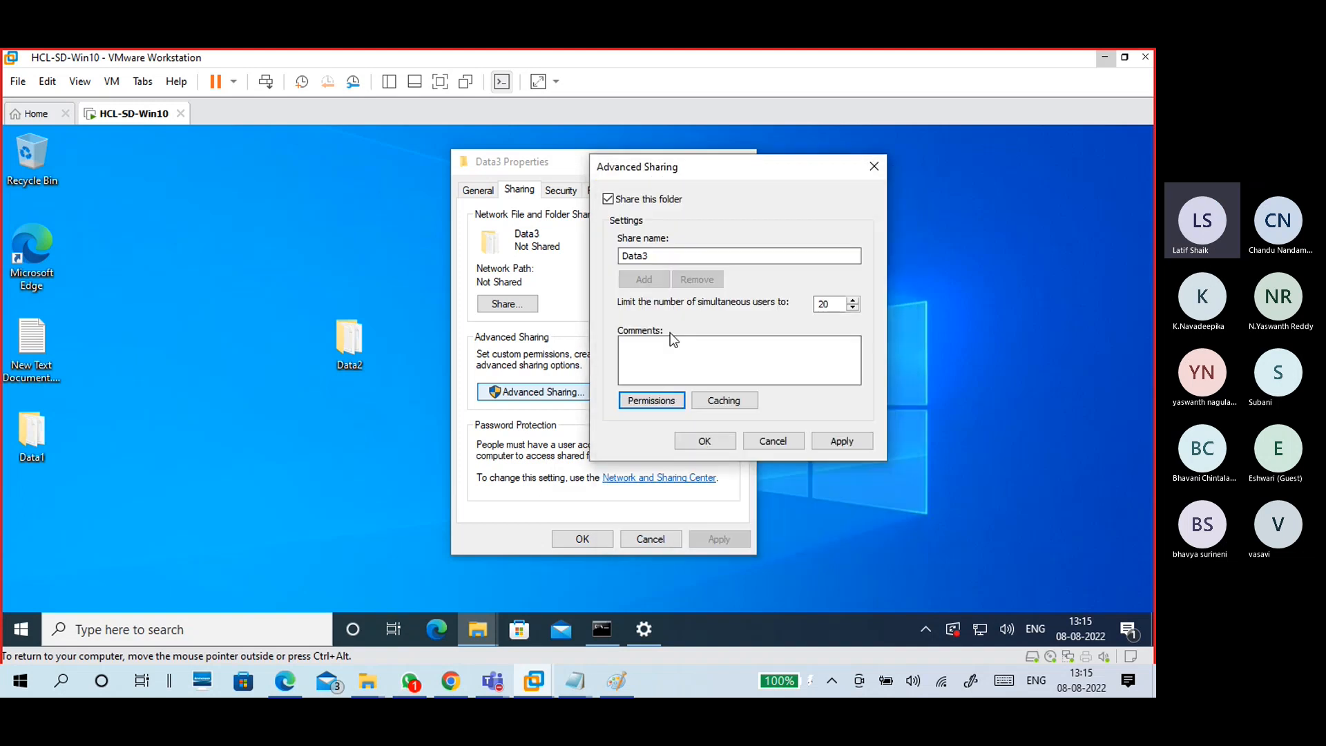
- Set the Data3 folder's share name to Share3 and apply the advanced sharing settings
left_click_drag(646, 261, 569, 261)
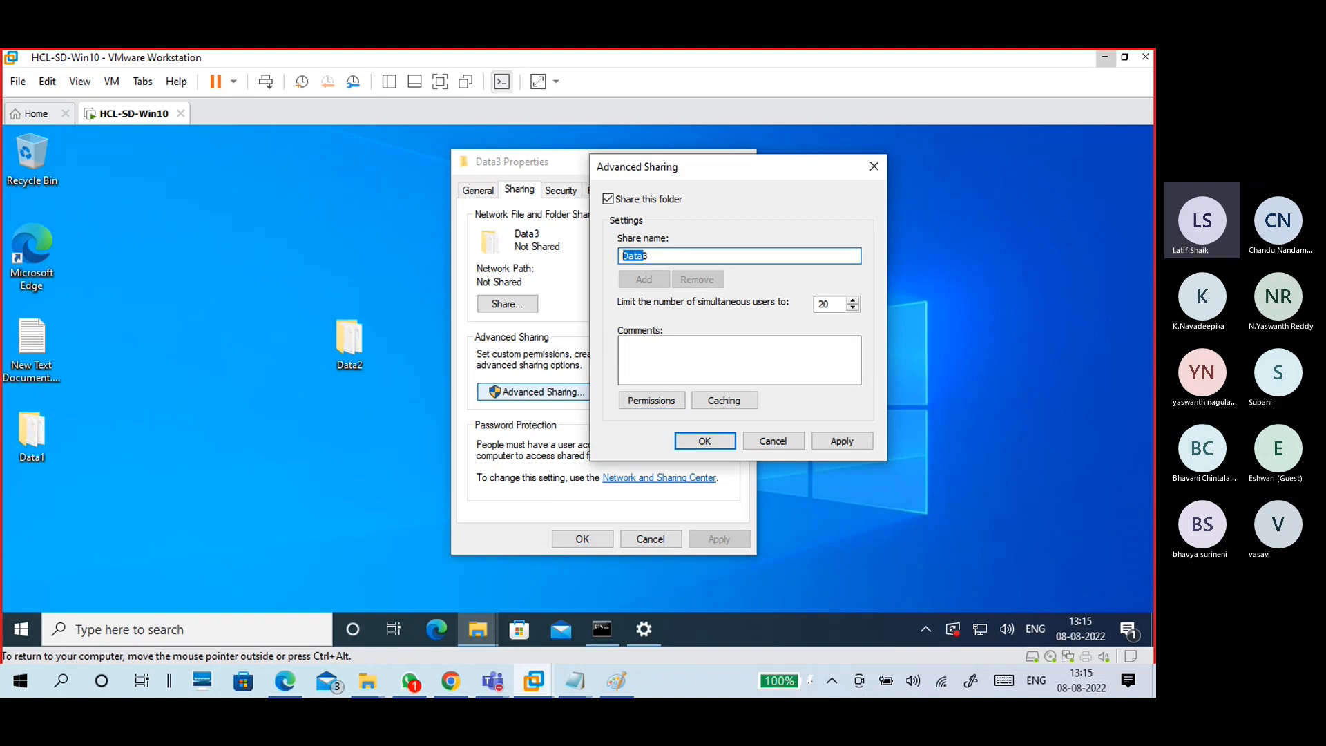
type("Share3")
left_click_drag(663, 258, 615, 261)
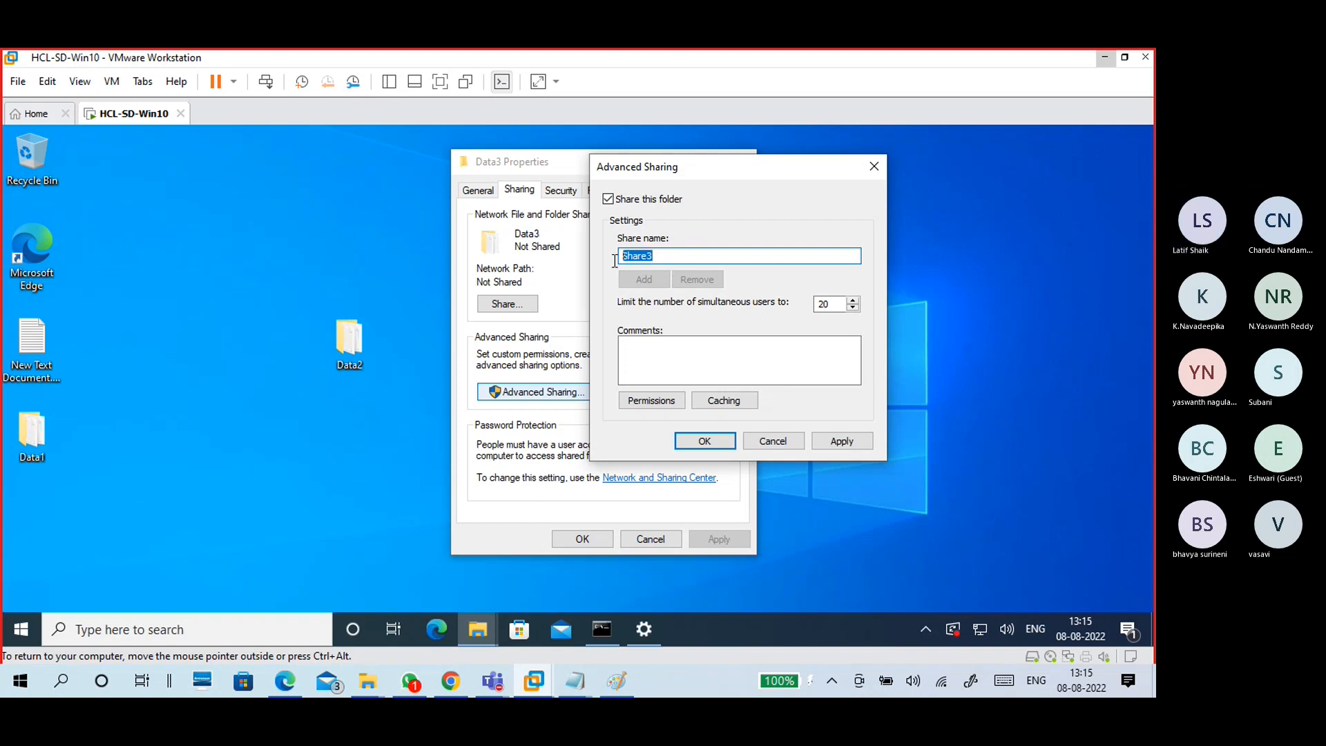
left_click(663, 252)
left_click_drag(663, 252, 612, 254)
left_click(662, 254)
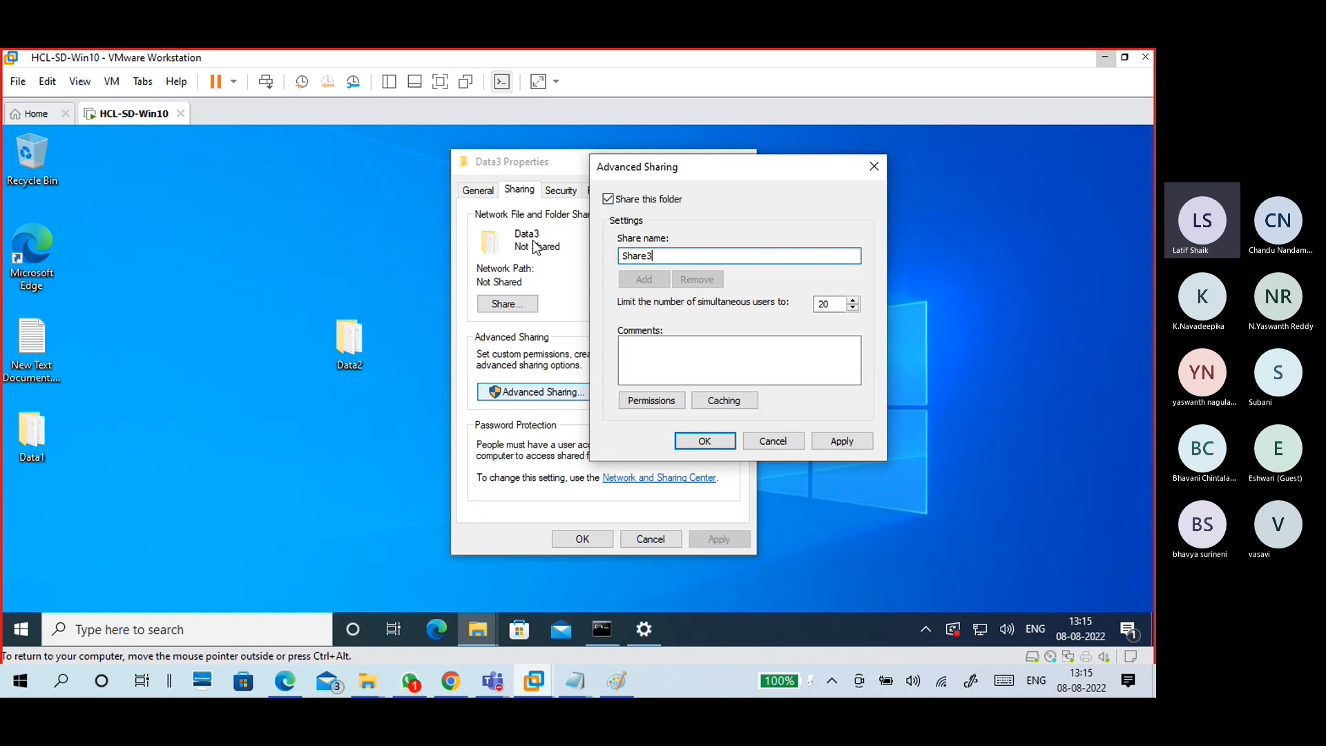
left_click(841, 440)
left_click(704, 441)
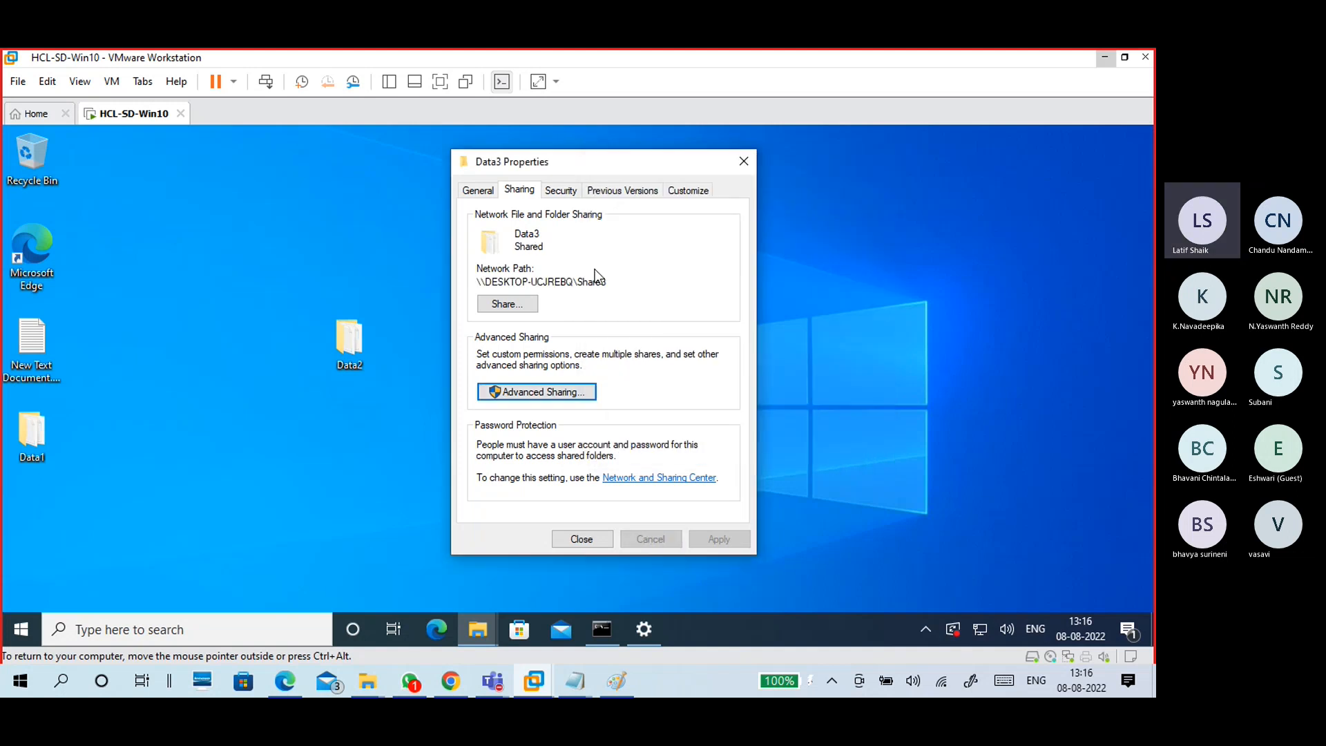
- Add Everyone to the groups and users in Data3's security permissions
left_click(561, 191)
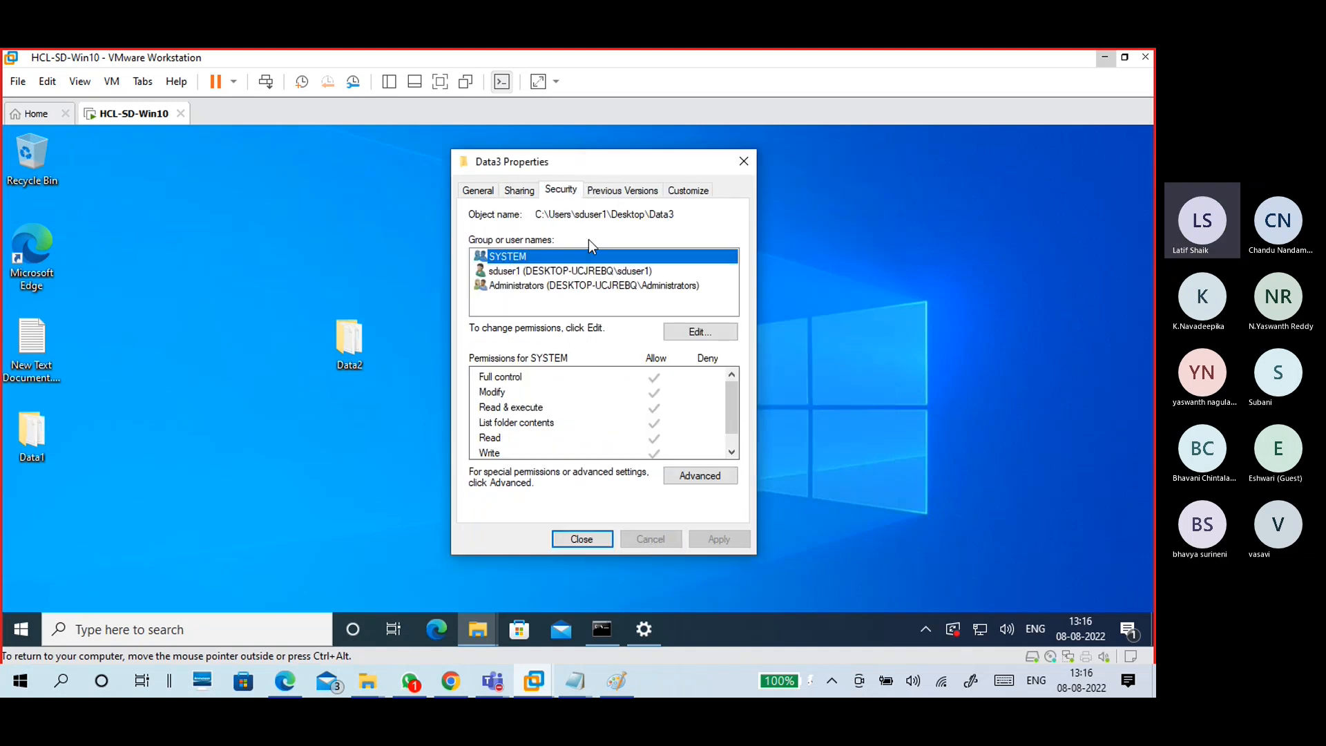
left_click(692, 332)
left_click(648, 421)
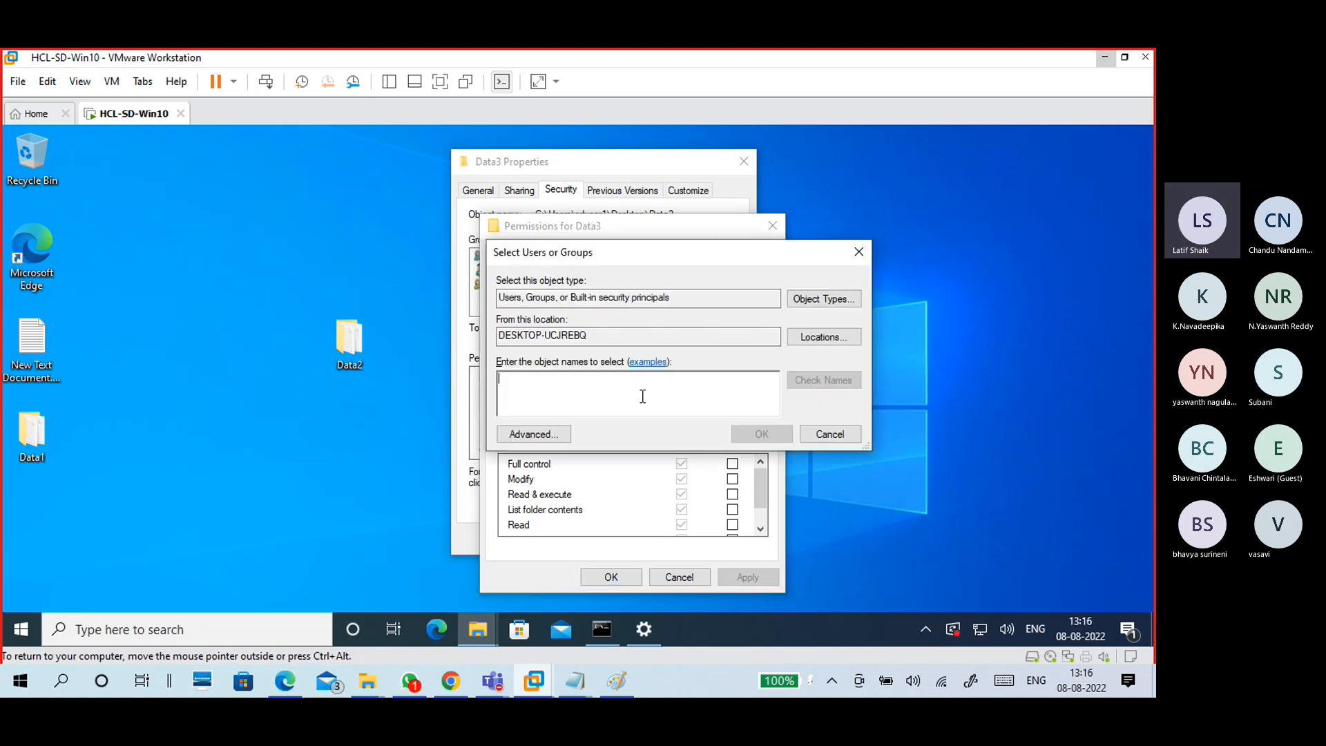
type("every")
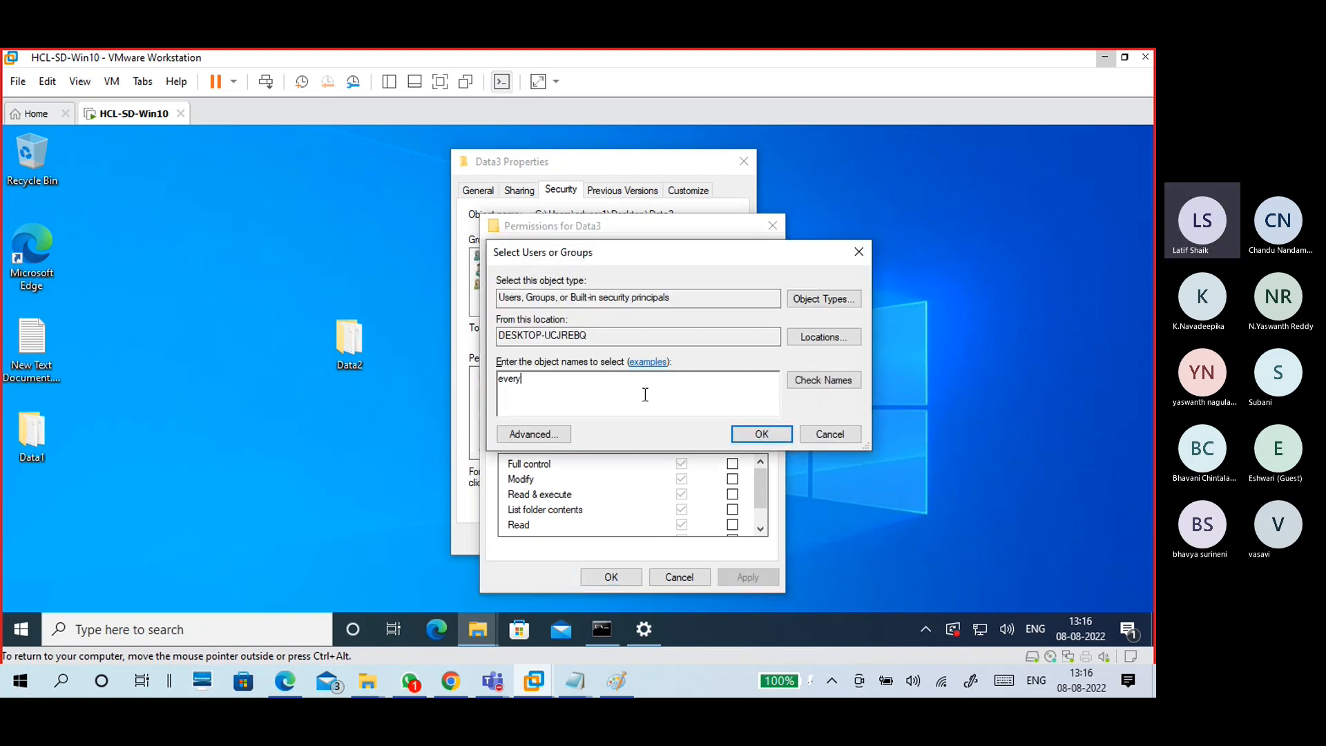
type("one")
left_click(801, 384)
left_click(760, 433)
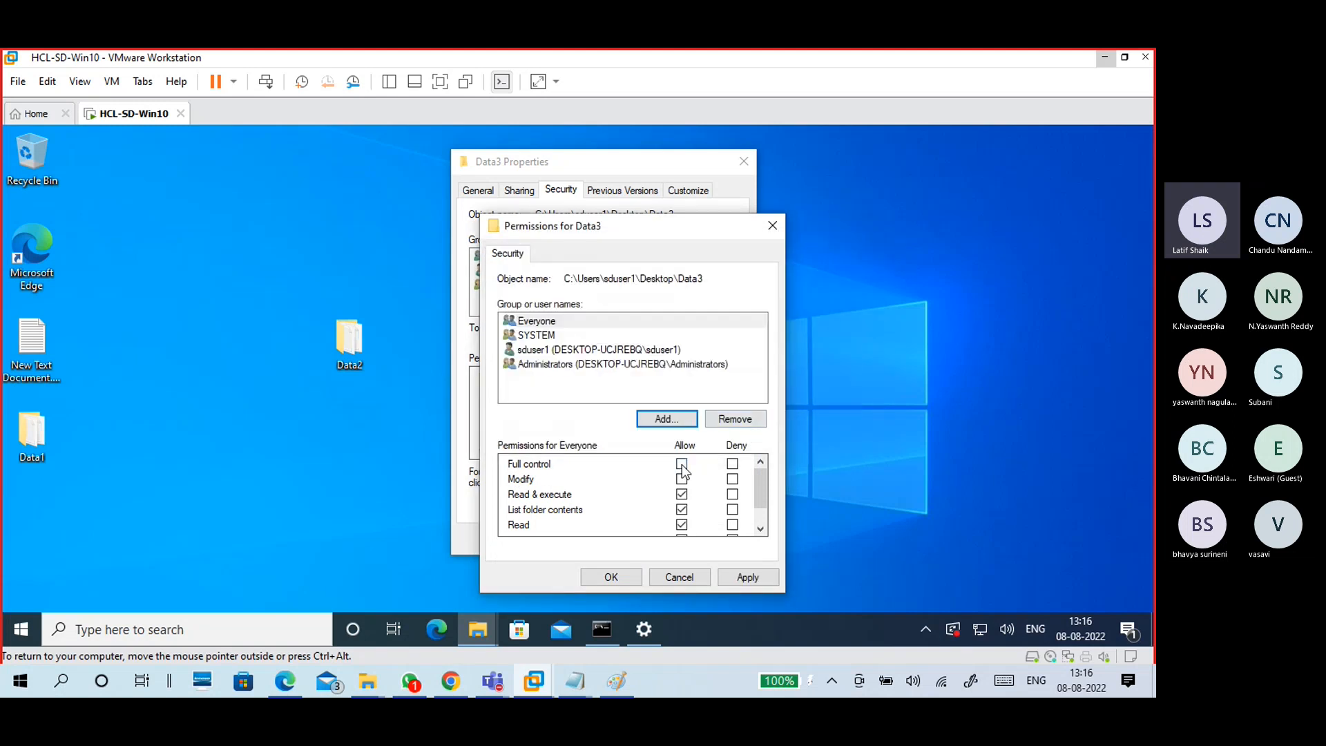
- Allow Everyone Full control in Data3's security permissions, then check the folder's contents
left_click(682, 463)
left_click(734, 577)
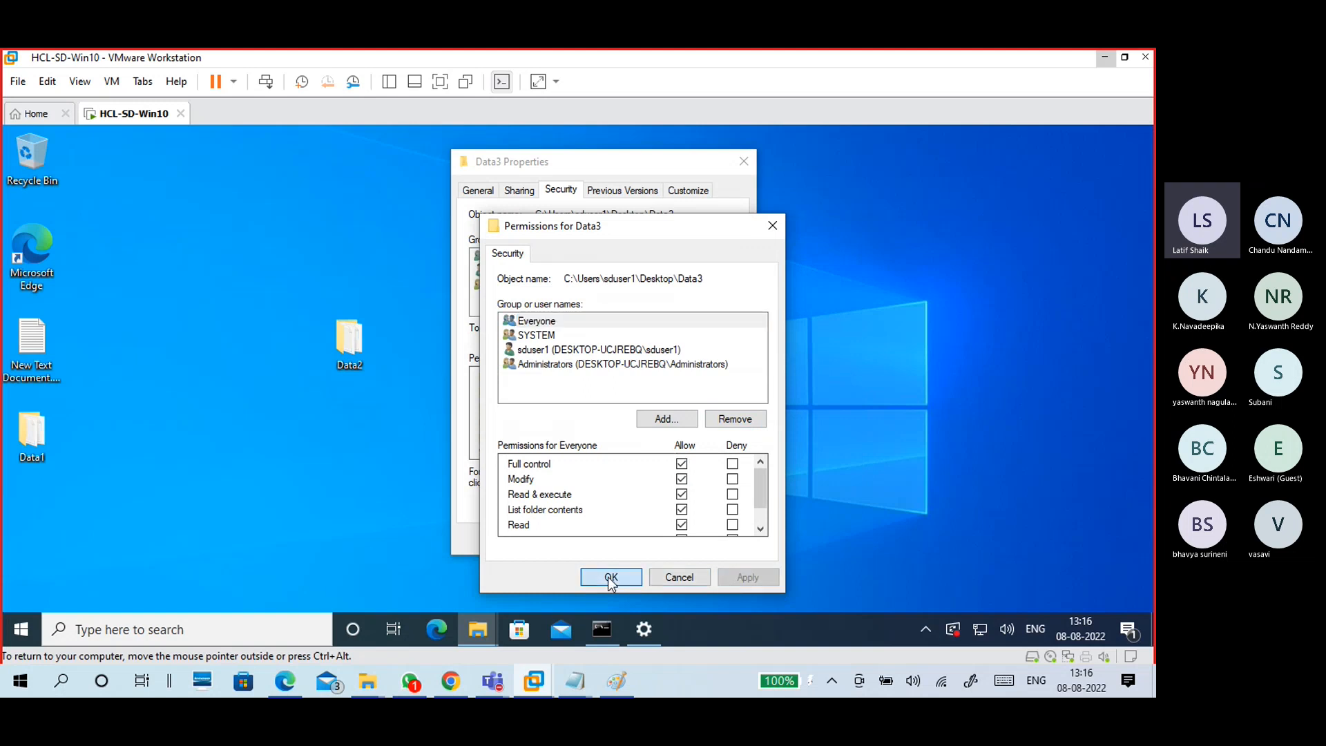
left_click(611, 577)
left_click(604, 537)
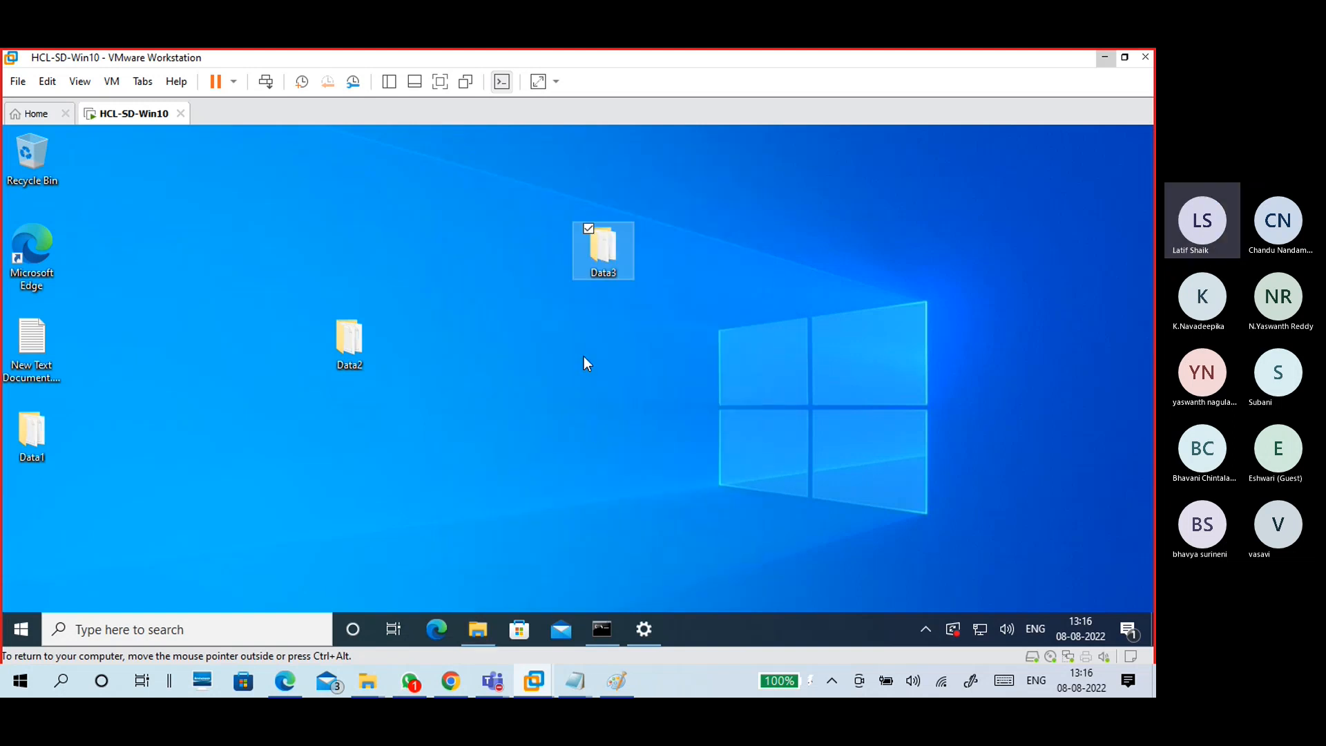
double_click(608, 275)
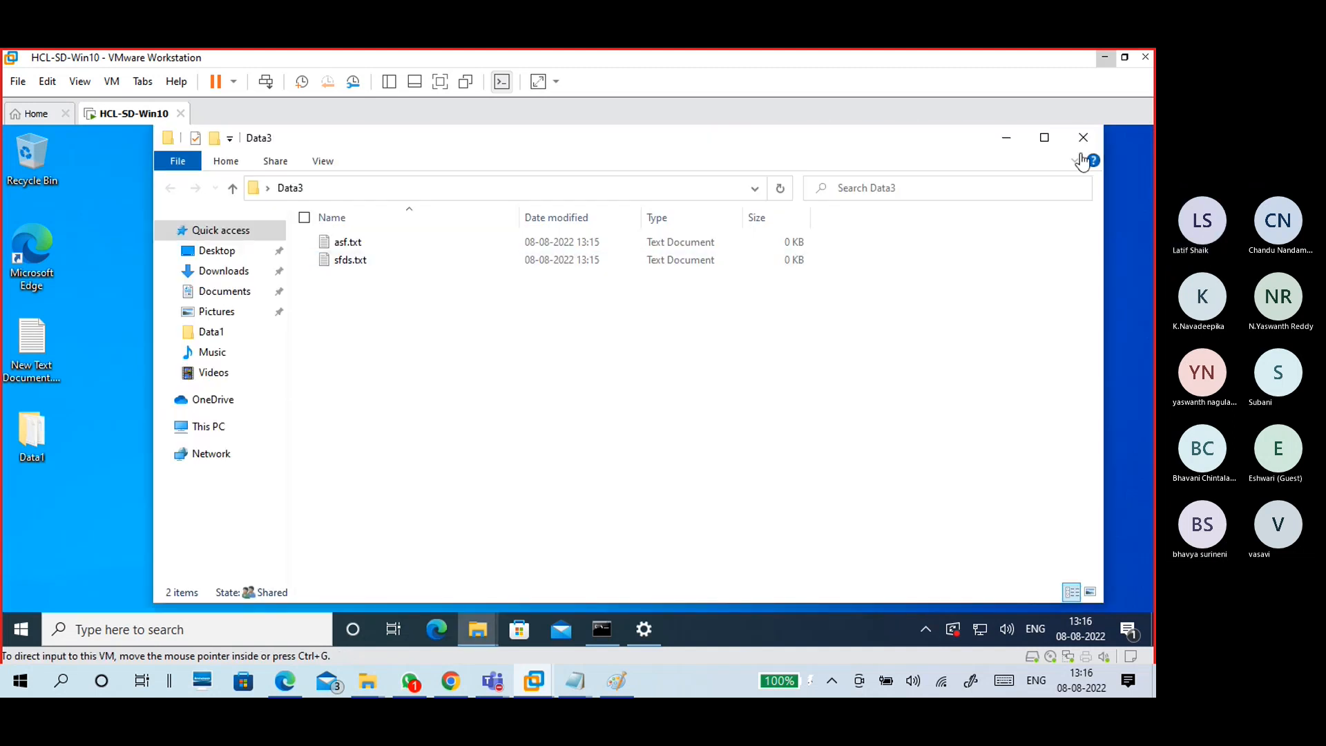
left_click(1081, 139)
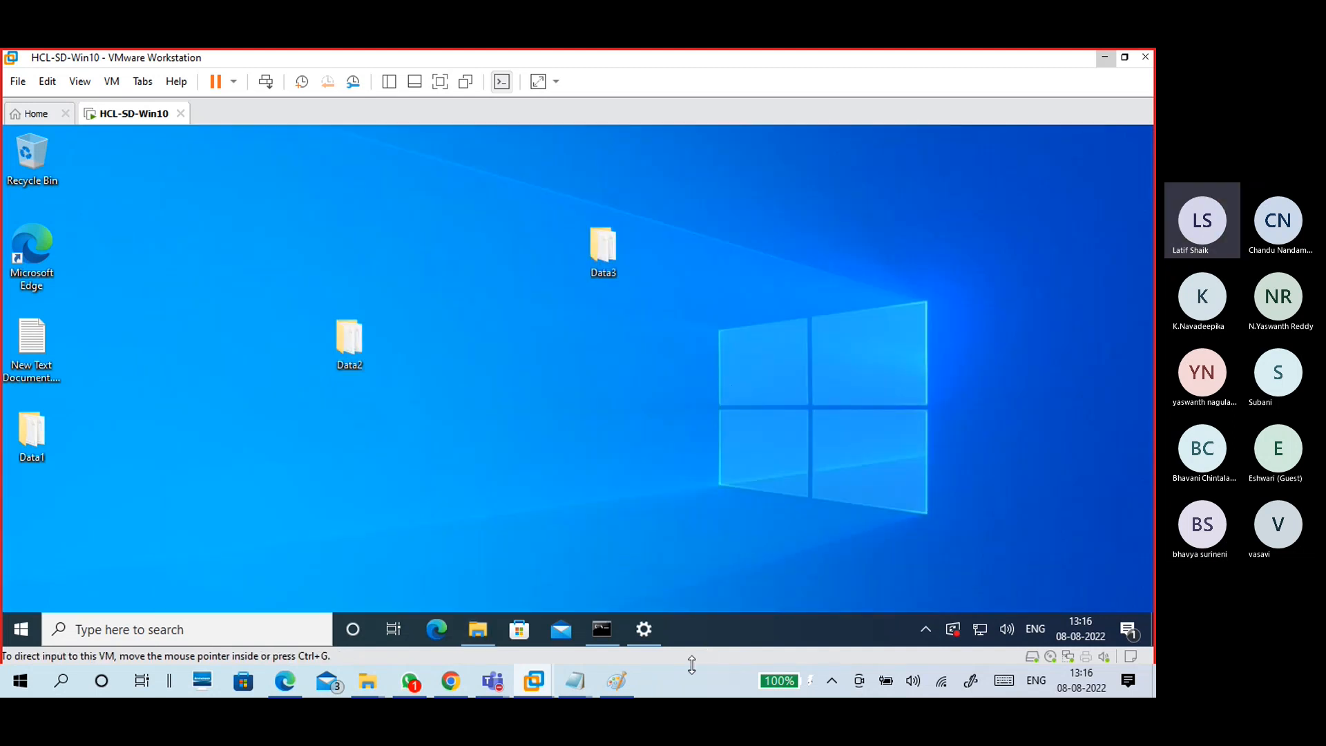
- Open the network location \\192.168.29.193 from the host's Run dialog
key("super+r")
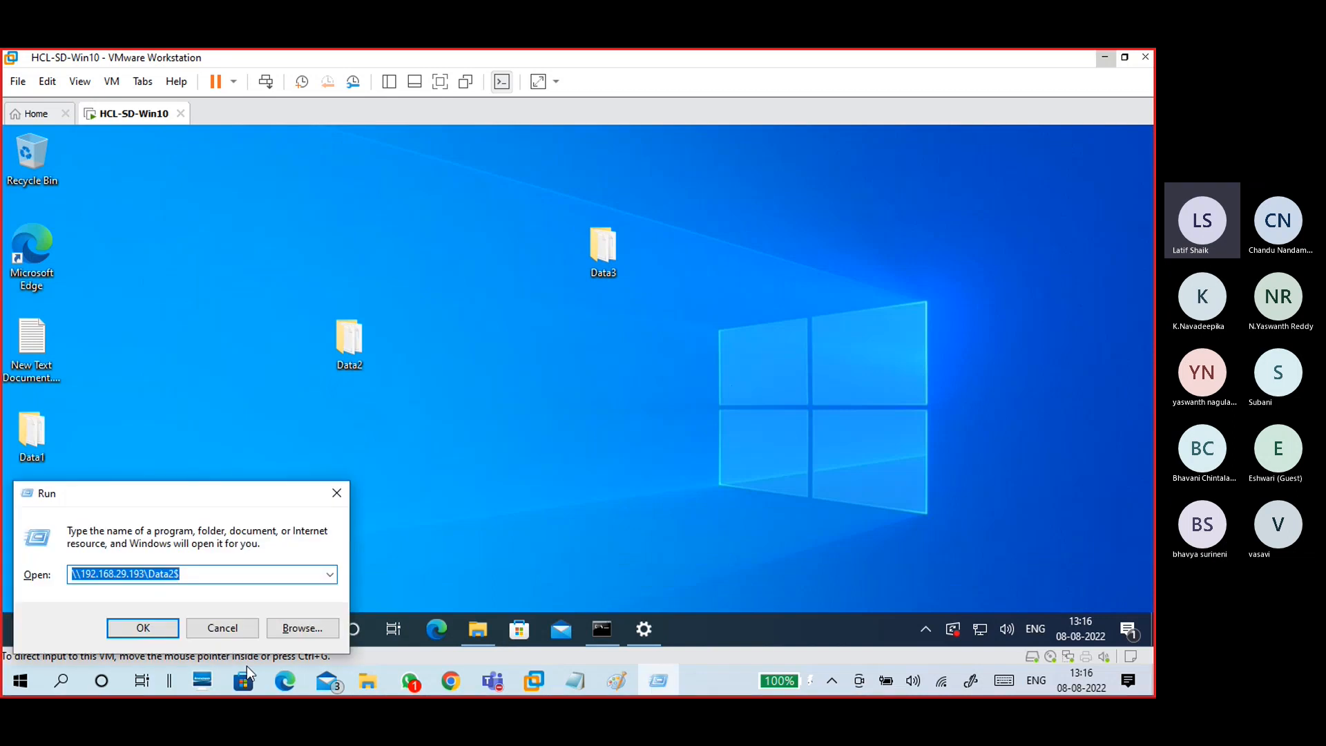
left_click(198, 573)
key("BackSpace")
key("BackSpace")
key("BackSpace")
key("BackSpace")
key("BackSpace")
key("BackSpace")
key("BackSpace")
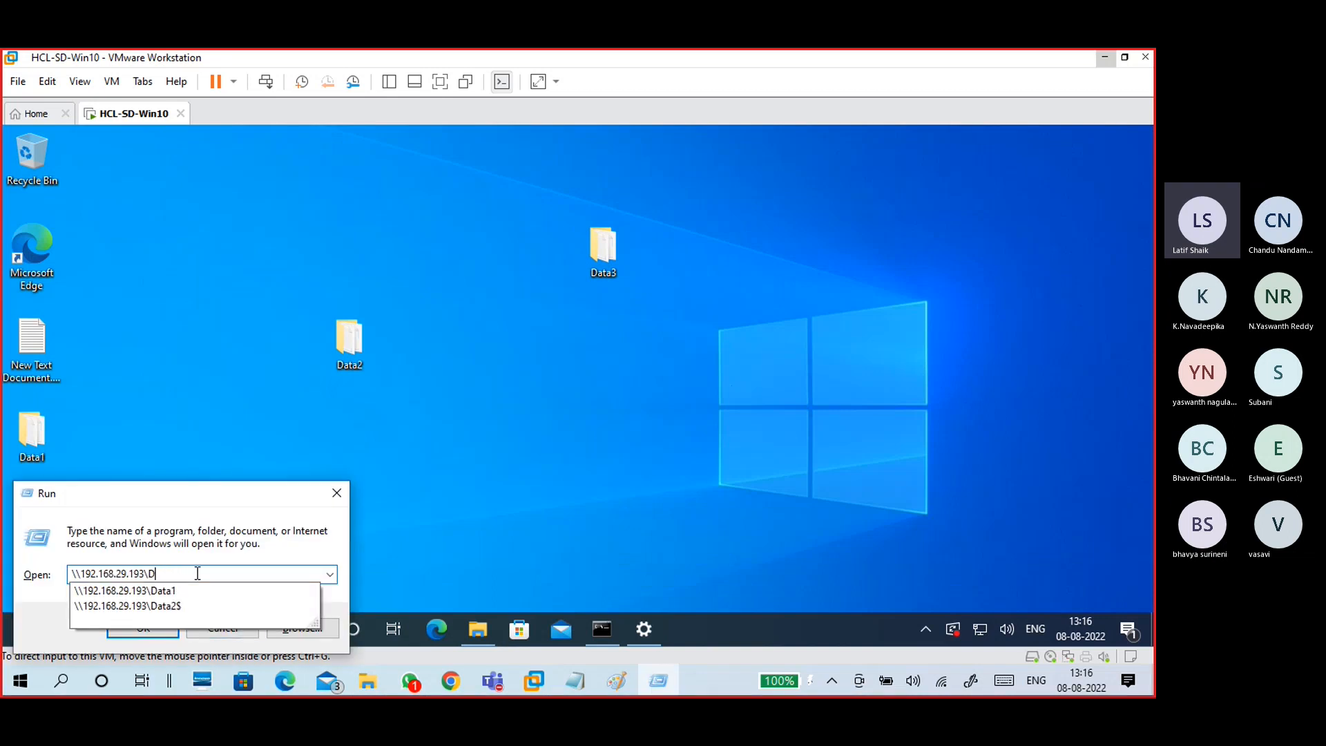
key("Return")
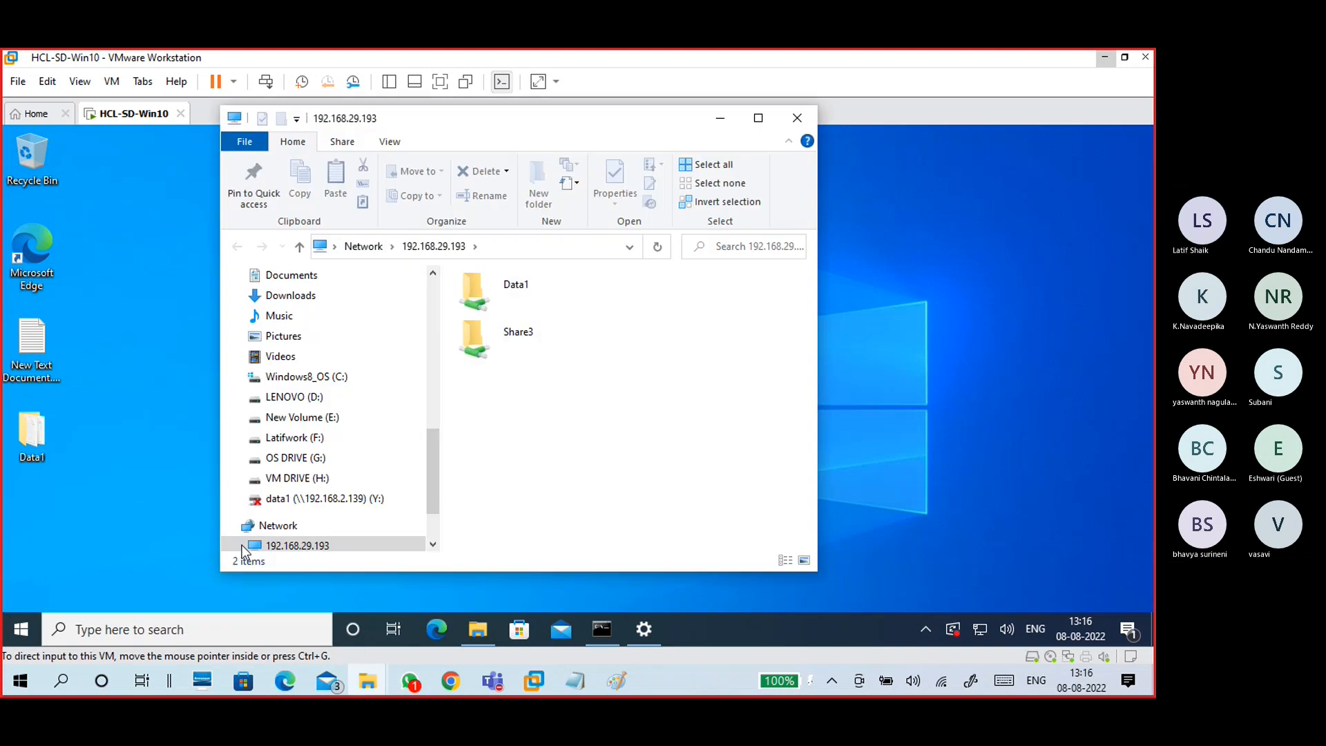
- Minimise the virtual machine window and maximise the 192.168.29.193 window to examine its Data1 and Share3 shares
left_click(1097, 61)
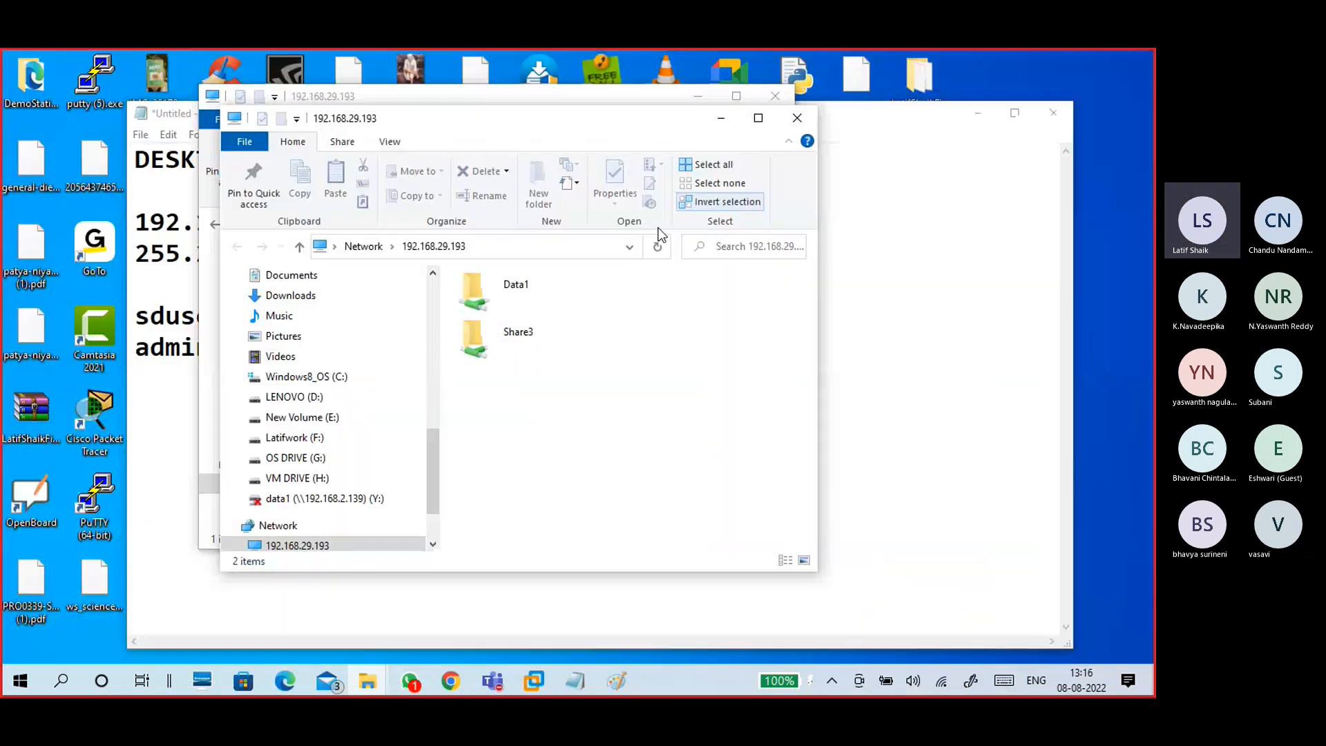
left_click_drag(561, 119, 685, 93)
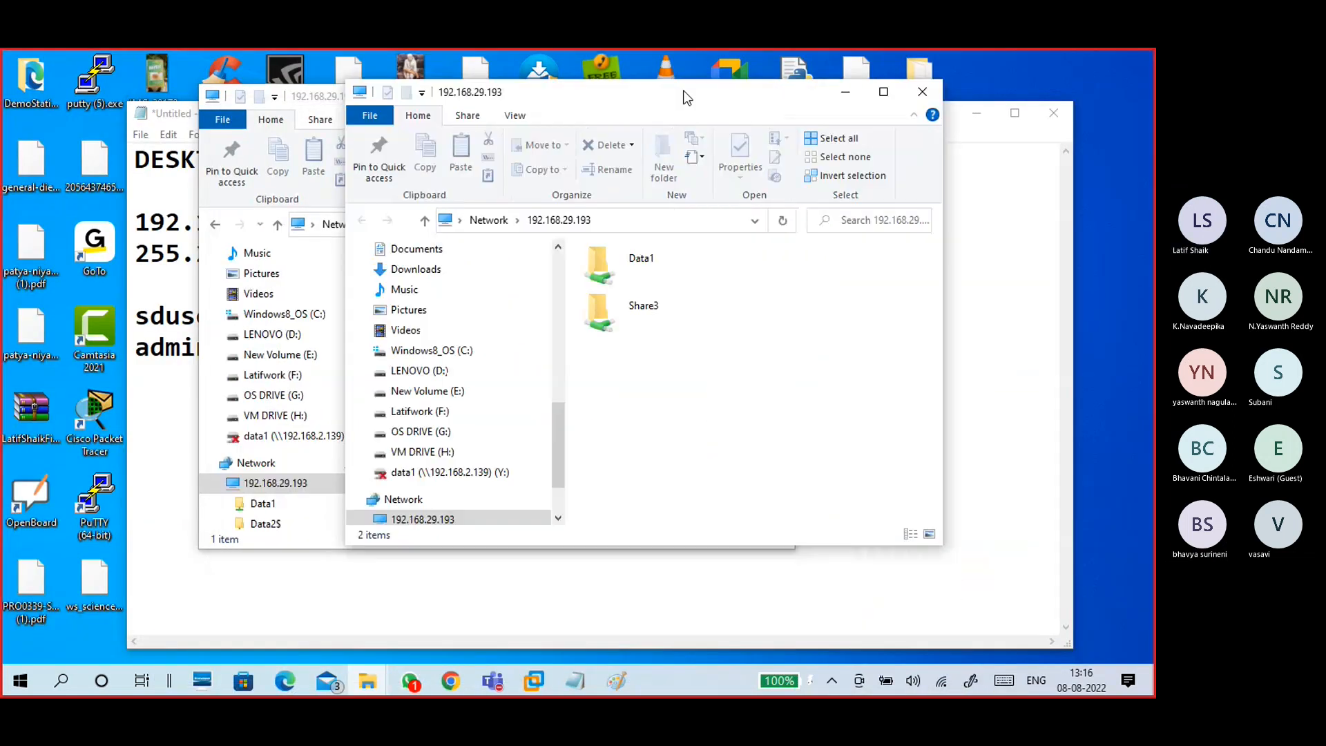
left_click(652, 275)
left_click(650, 304)
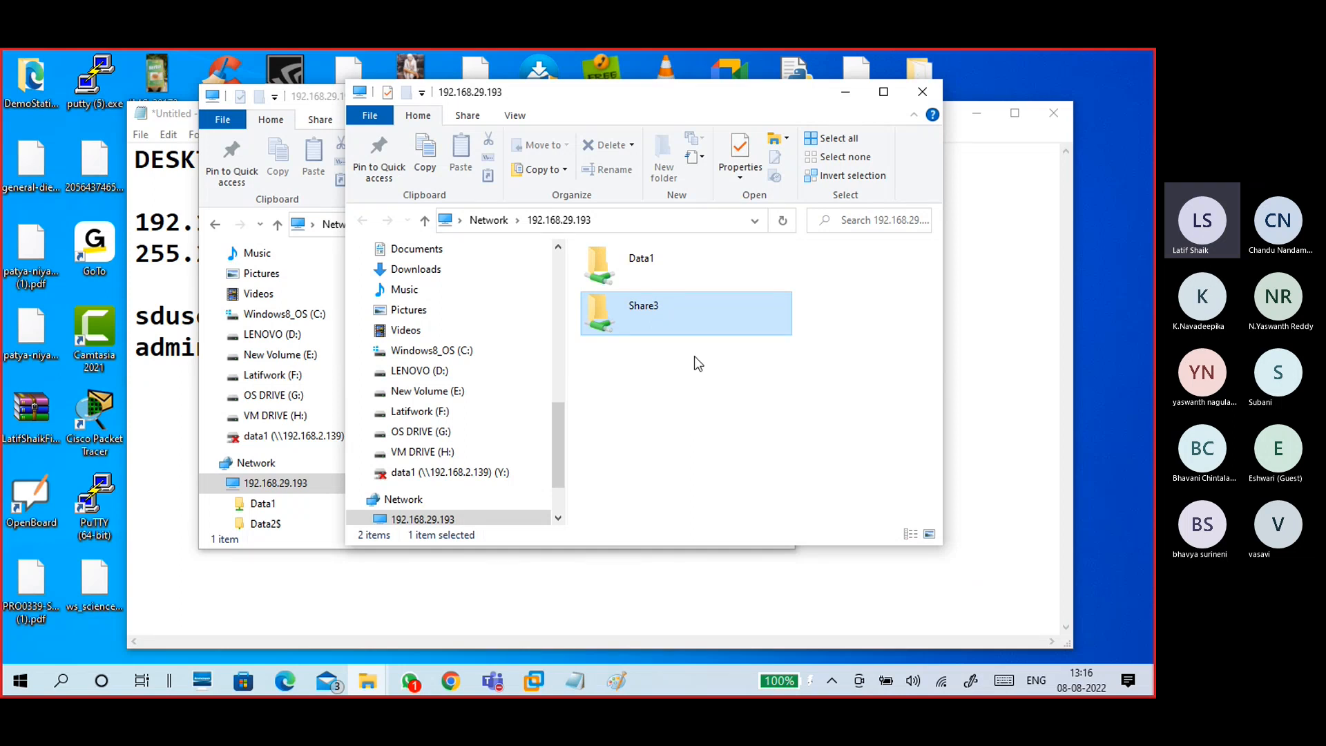
left_click(685, 272)
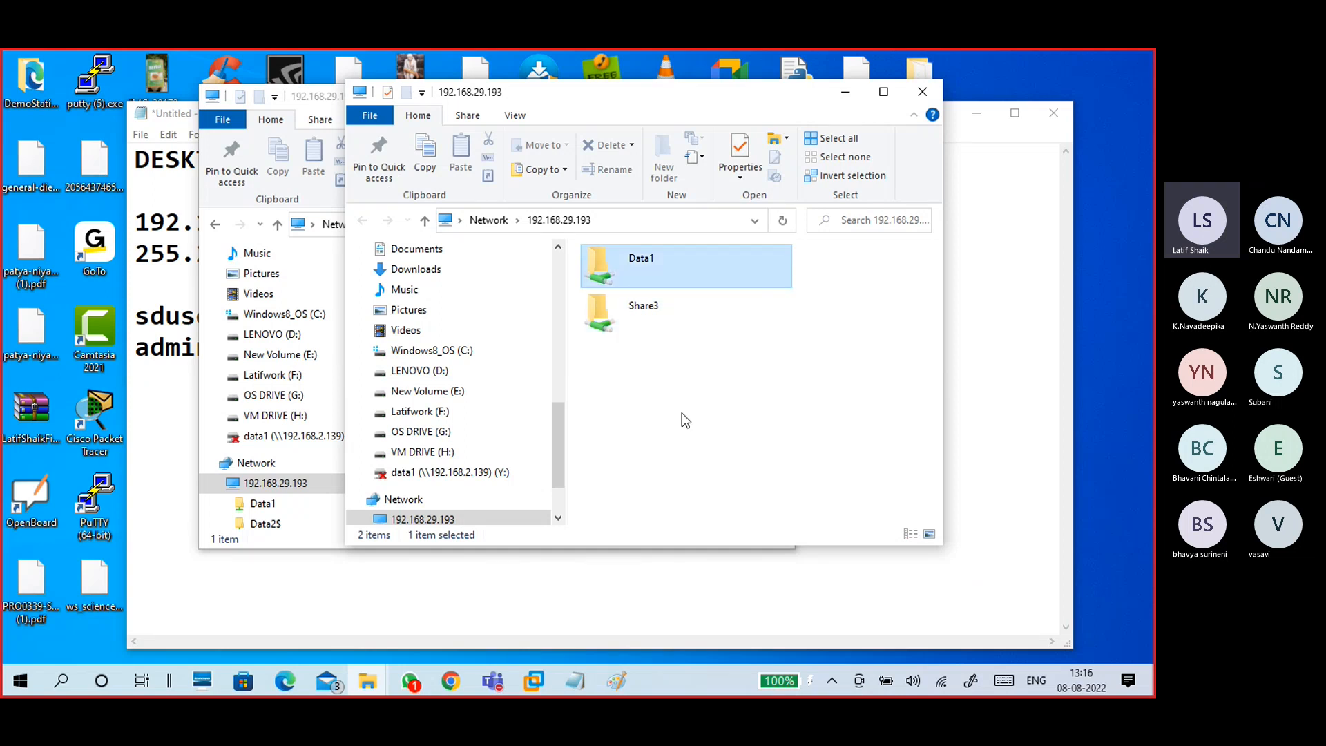
left_click(884, 95)
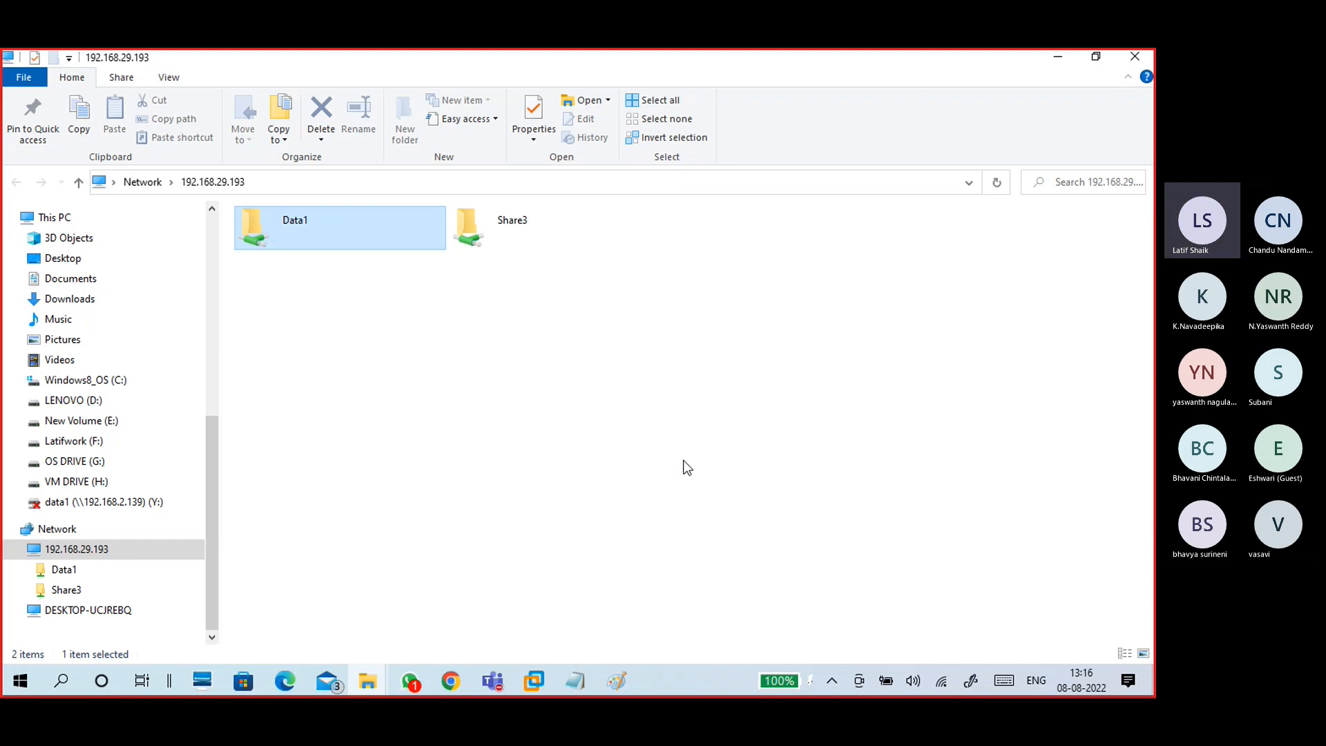
- Open the Share3 network share and check its asf.txt and sfds.txt files
left_click(589, 246)
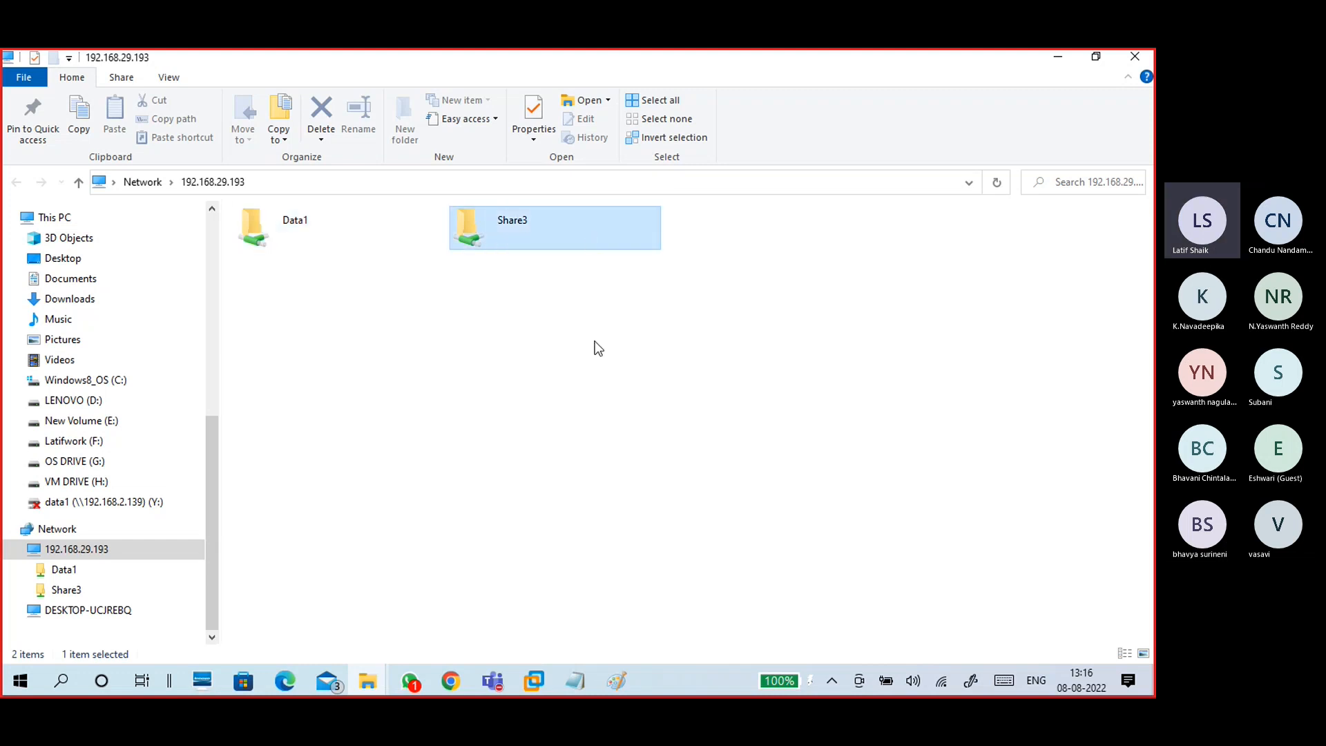
double_click(582, 239)
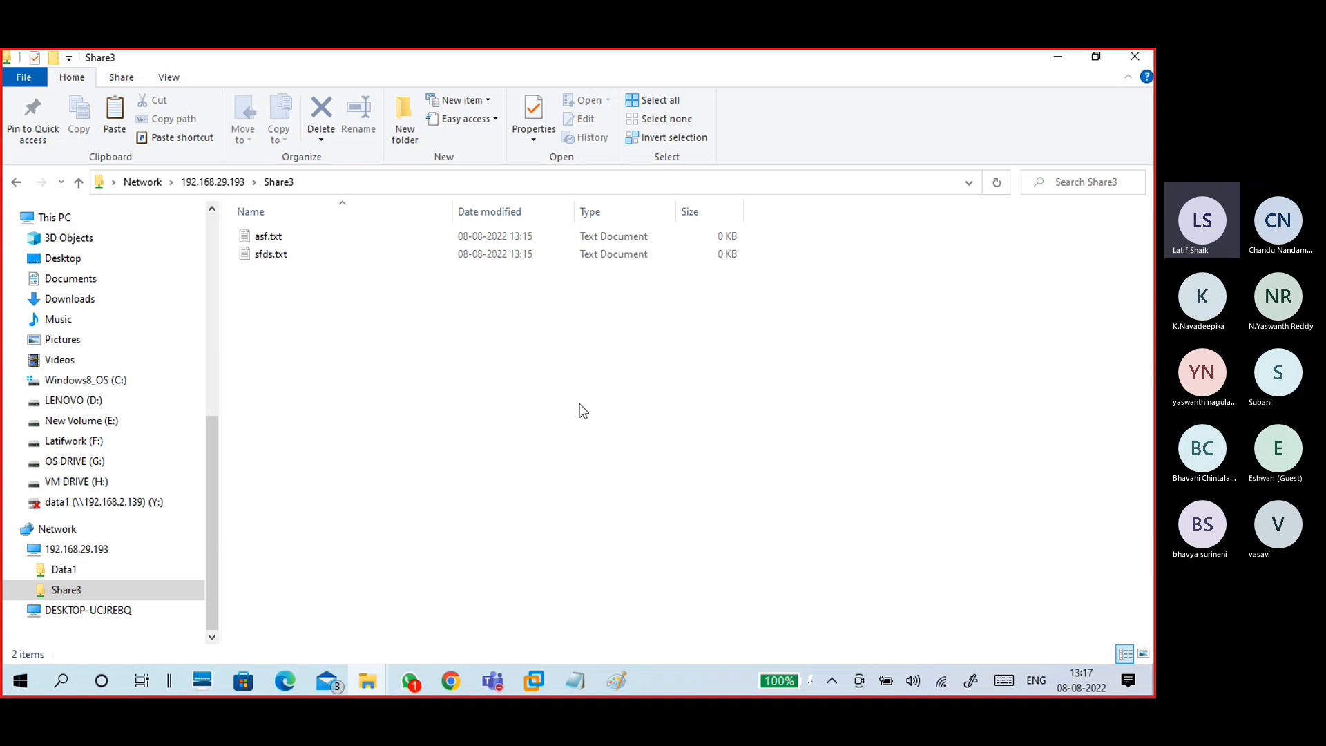
left_click(268, 236)
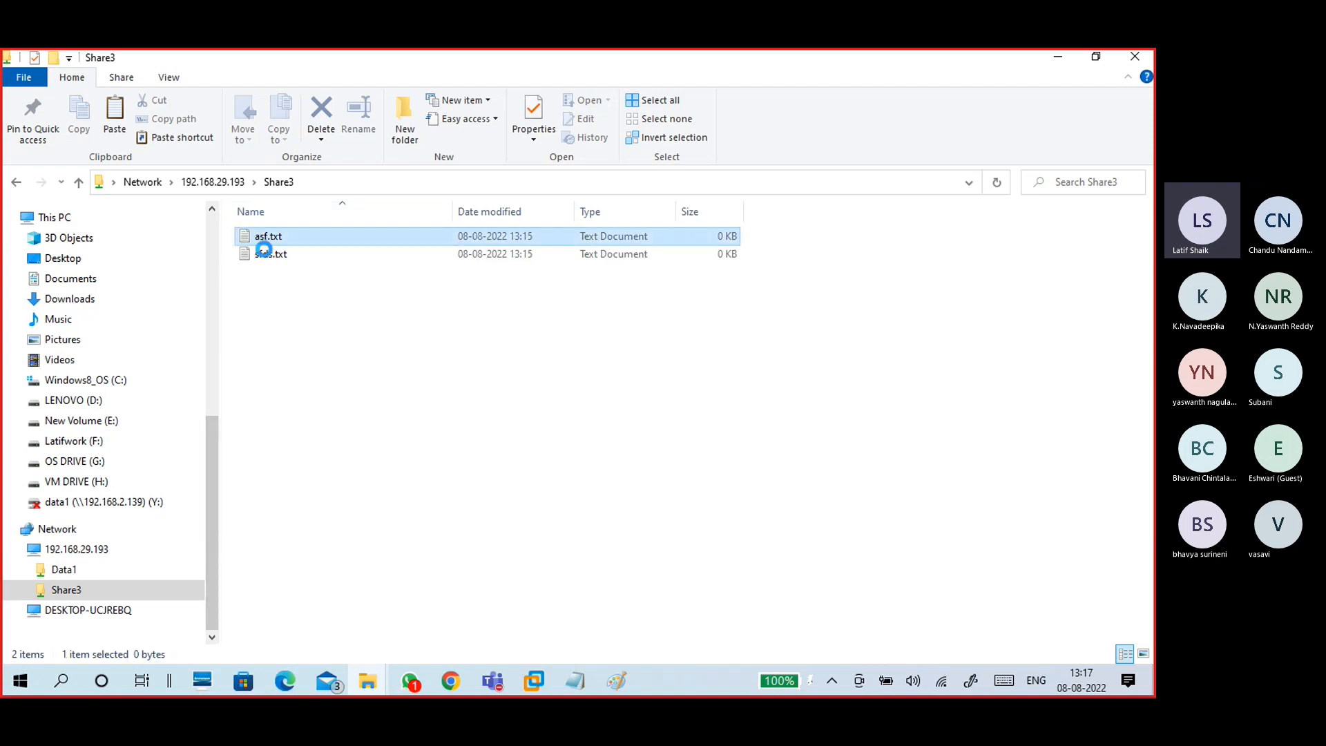
left_click(271, 253)
- Return to the share list of 192.168.29.193 and review the Data1 and Share3 folders
left_click(229, 181)
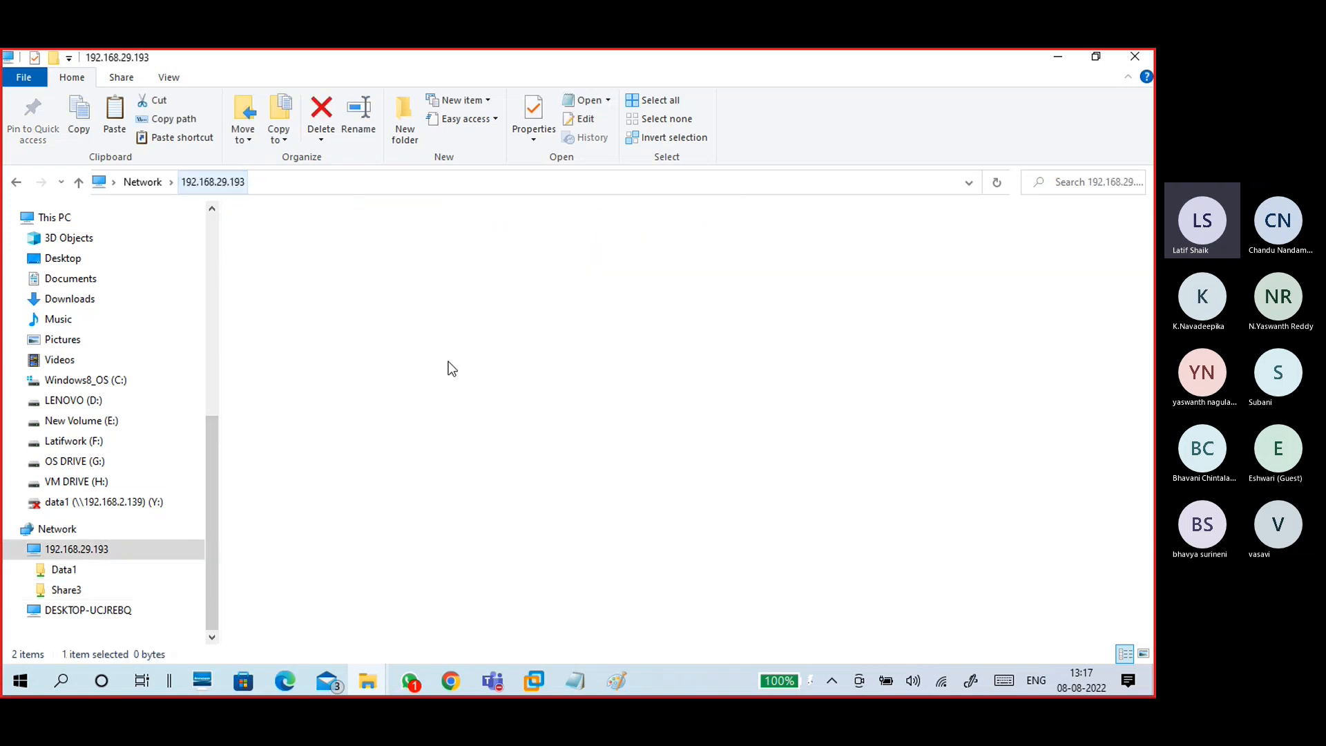
left_click(288, 237)
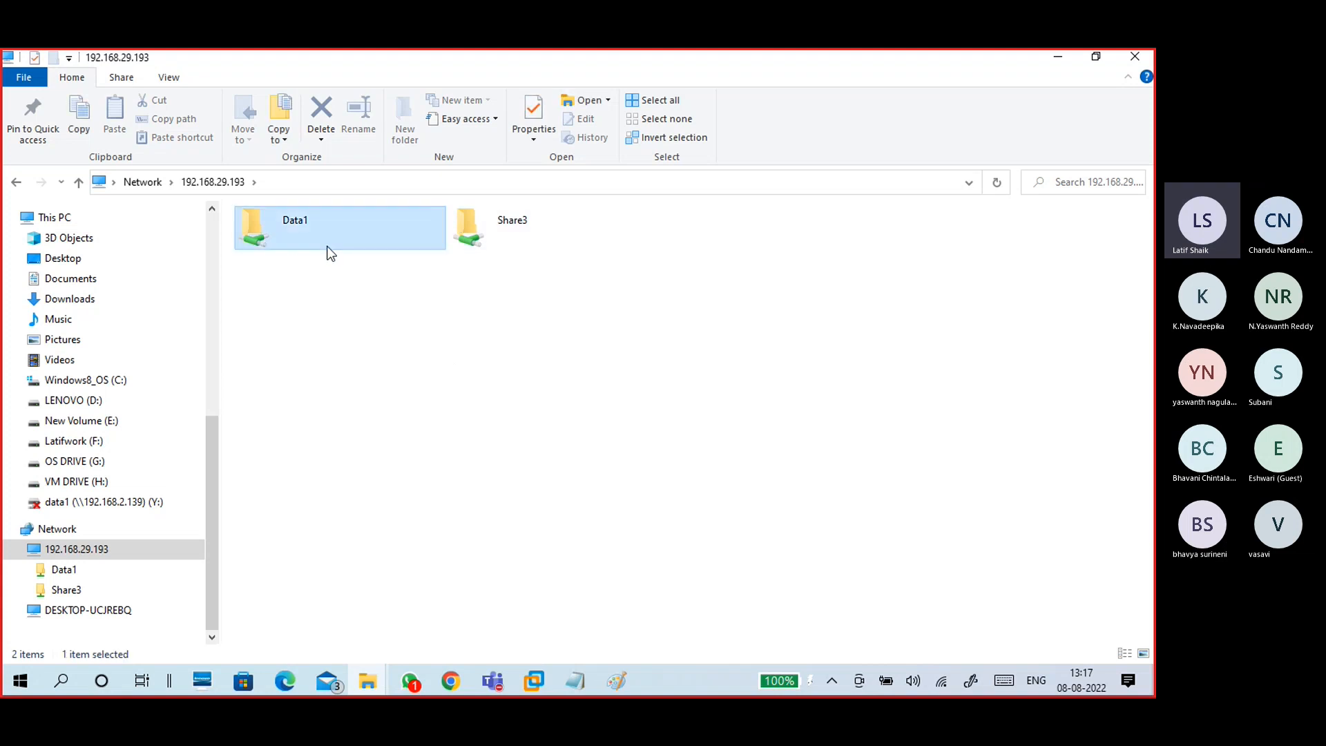
left_click(533, 239)
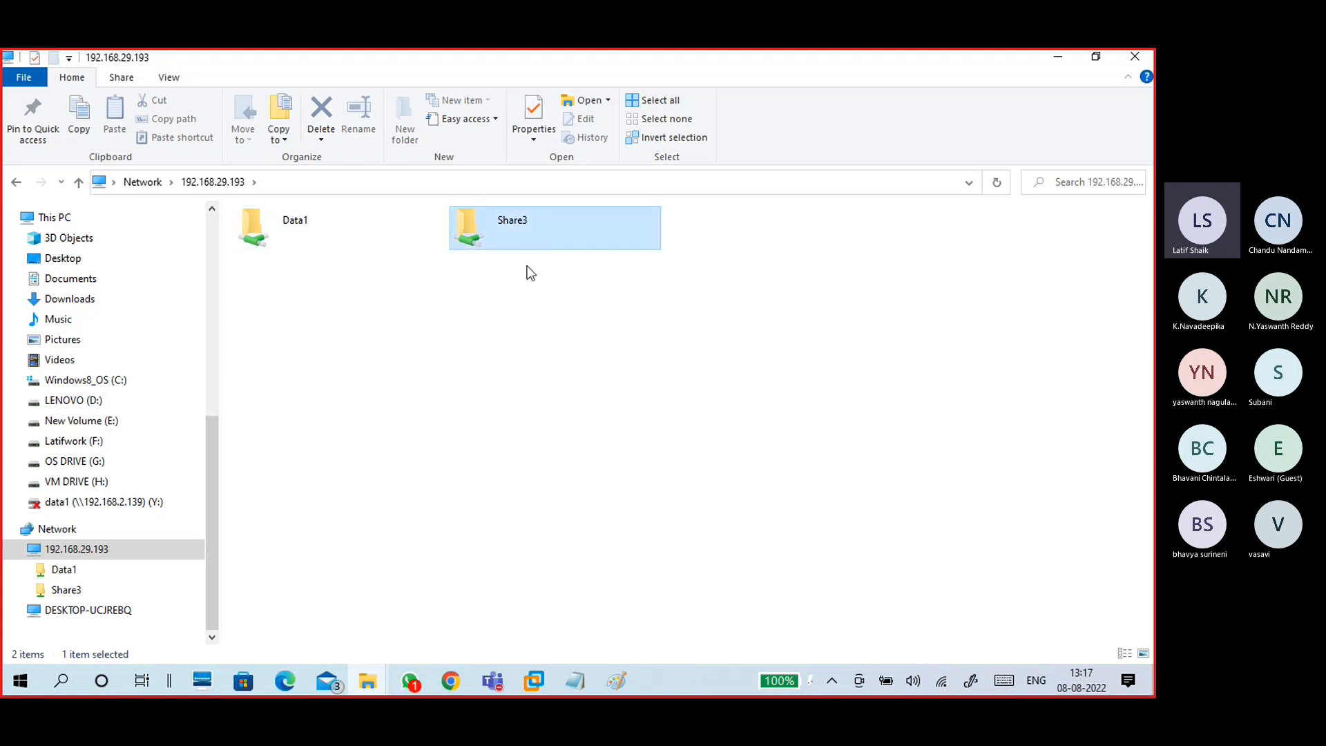
left_click(529, 376)
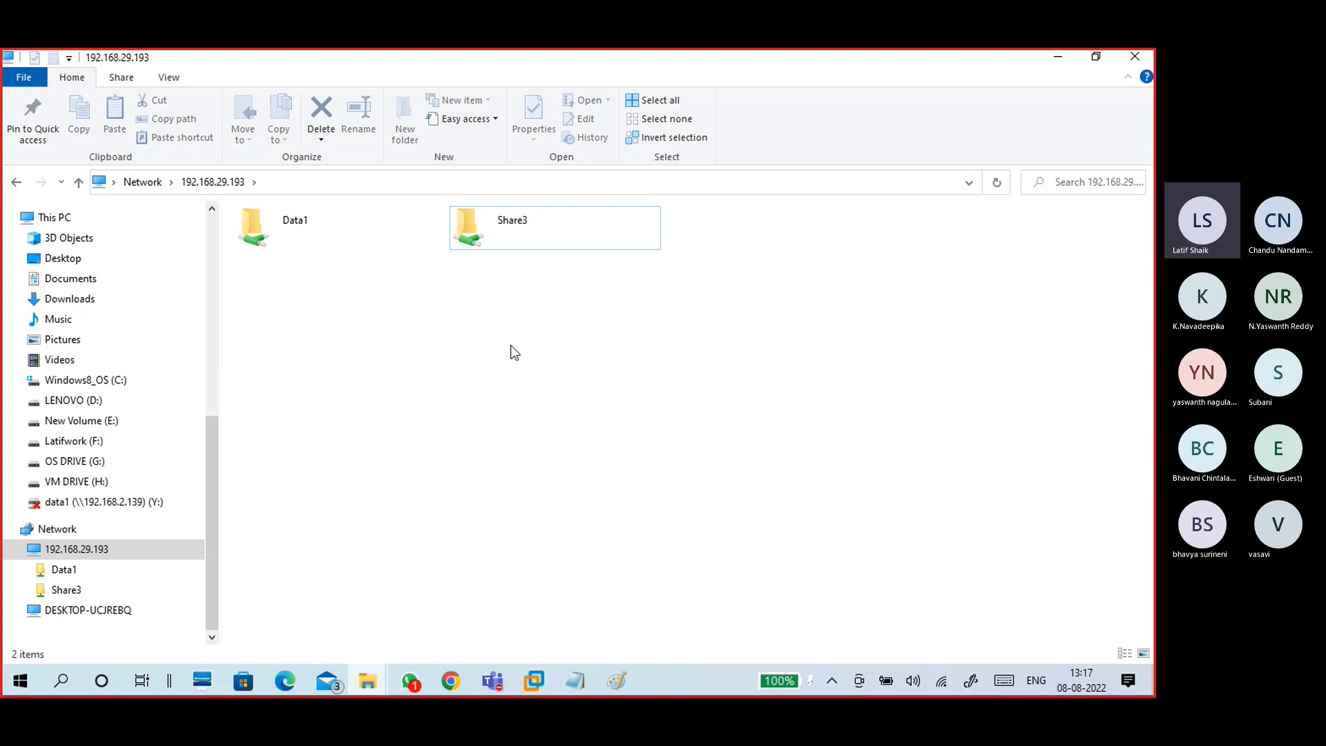
- Open the hidden share through its full path \\192.168.29.193\data2$
left_click(388, 181)
left_click(388, 181)
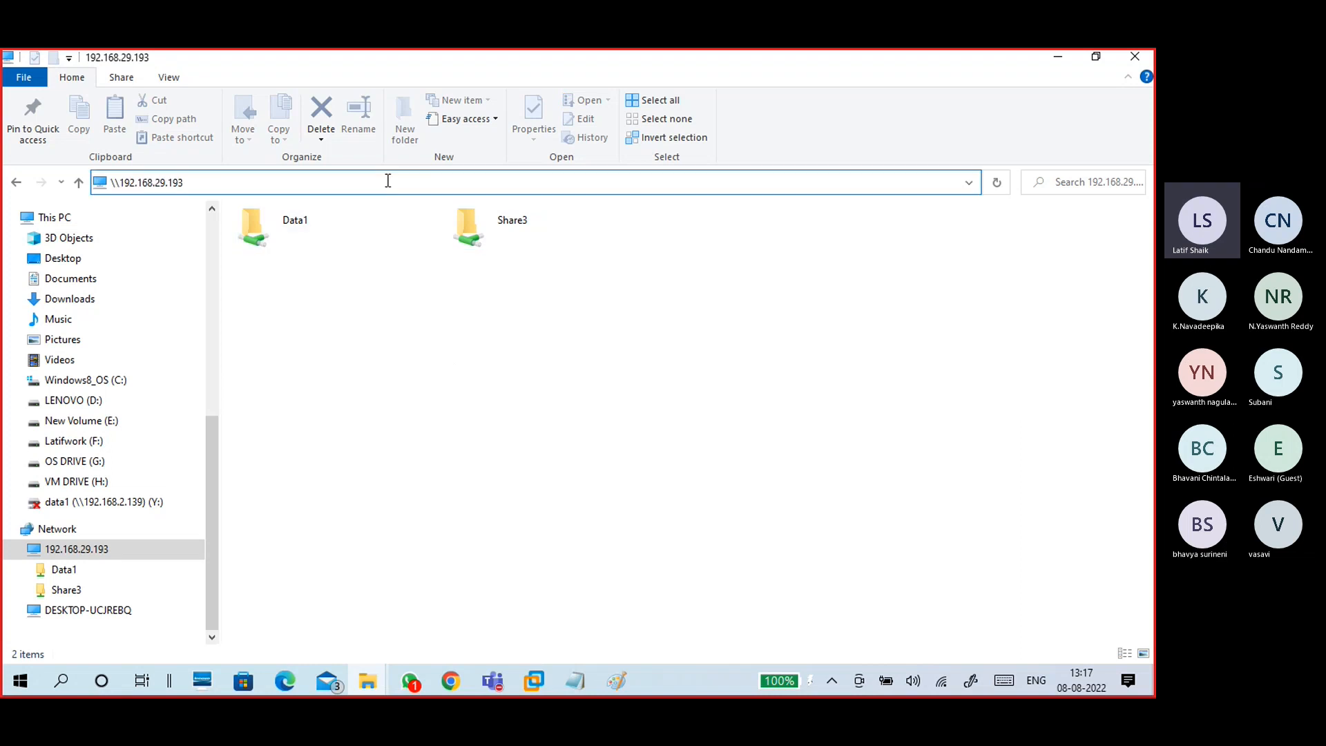
type("\\data")
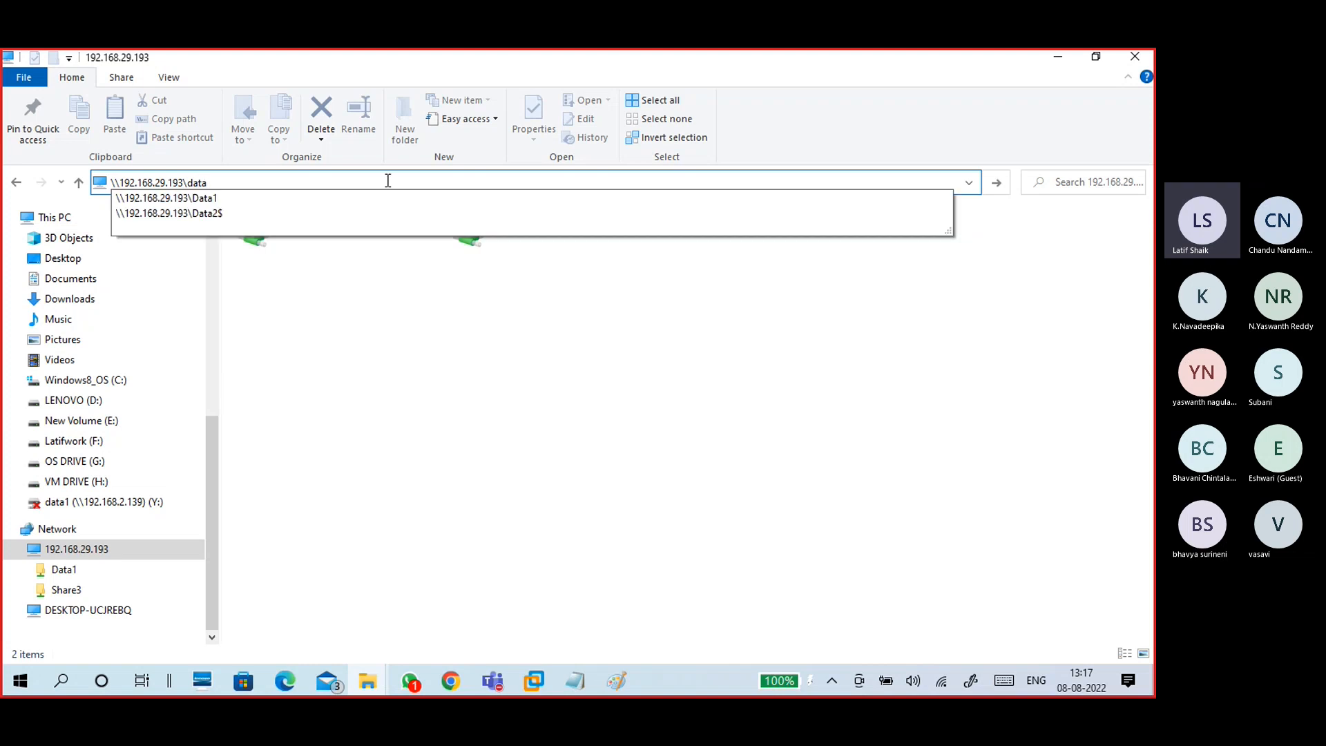
type("2$")
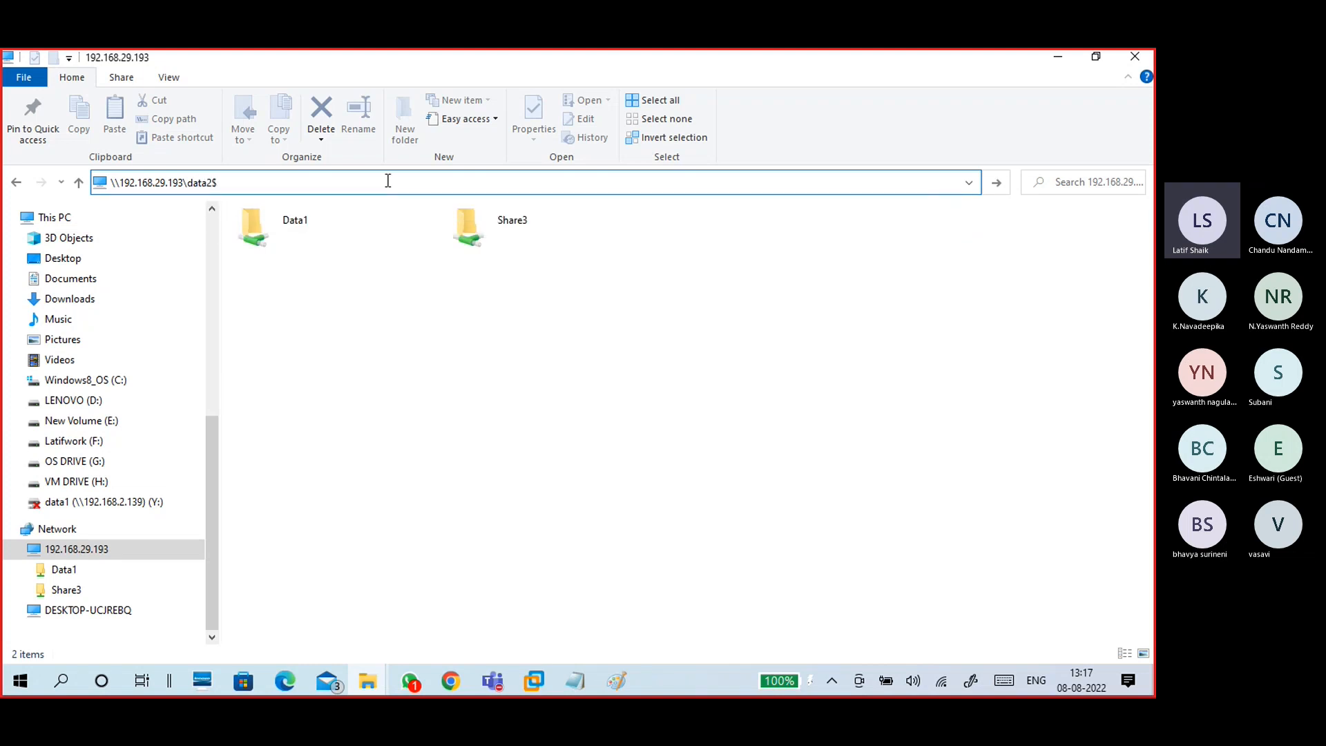
key("Return")
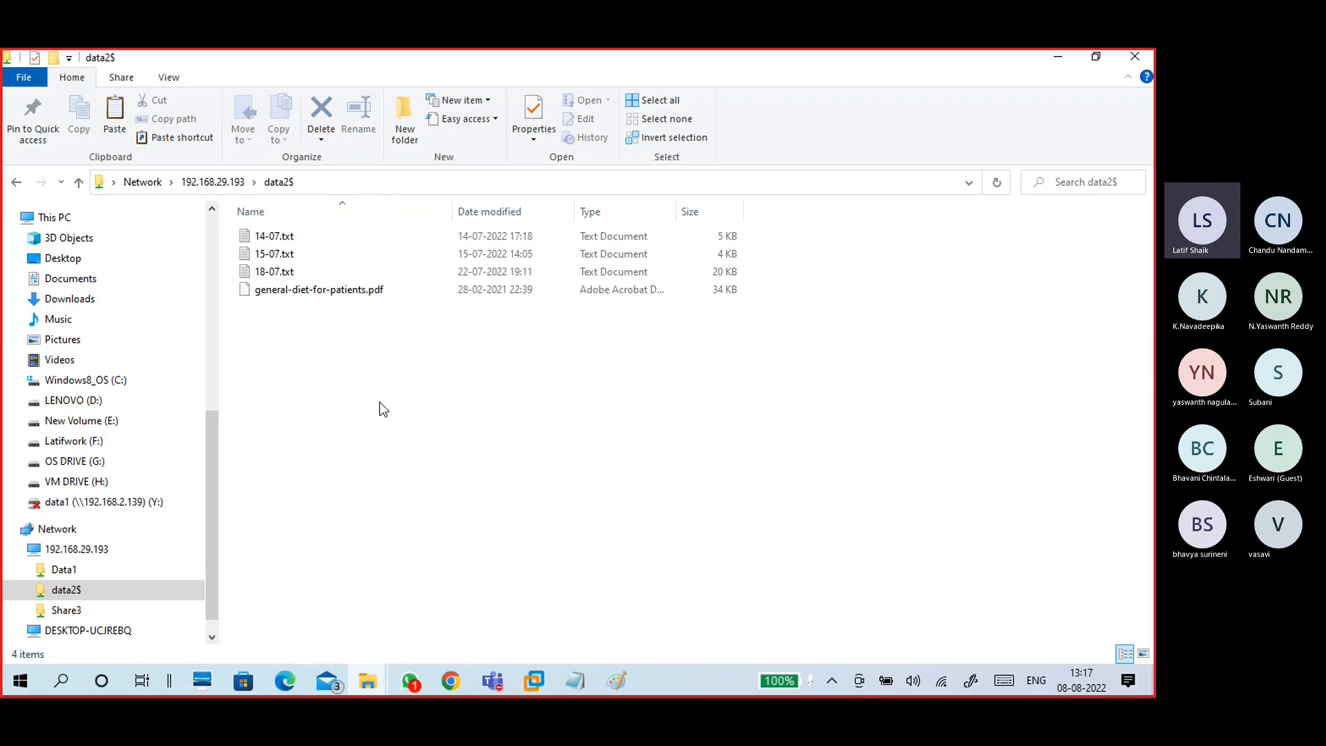
- Return to the 192.168.29.193 share list, restore its window beside the Notepad notes and minimise the other Explorer window
left_click(221, 183)
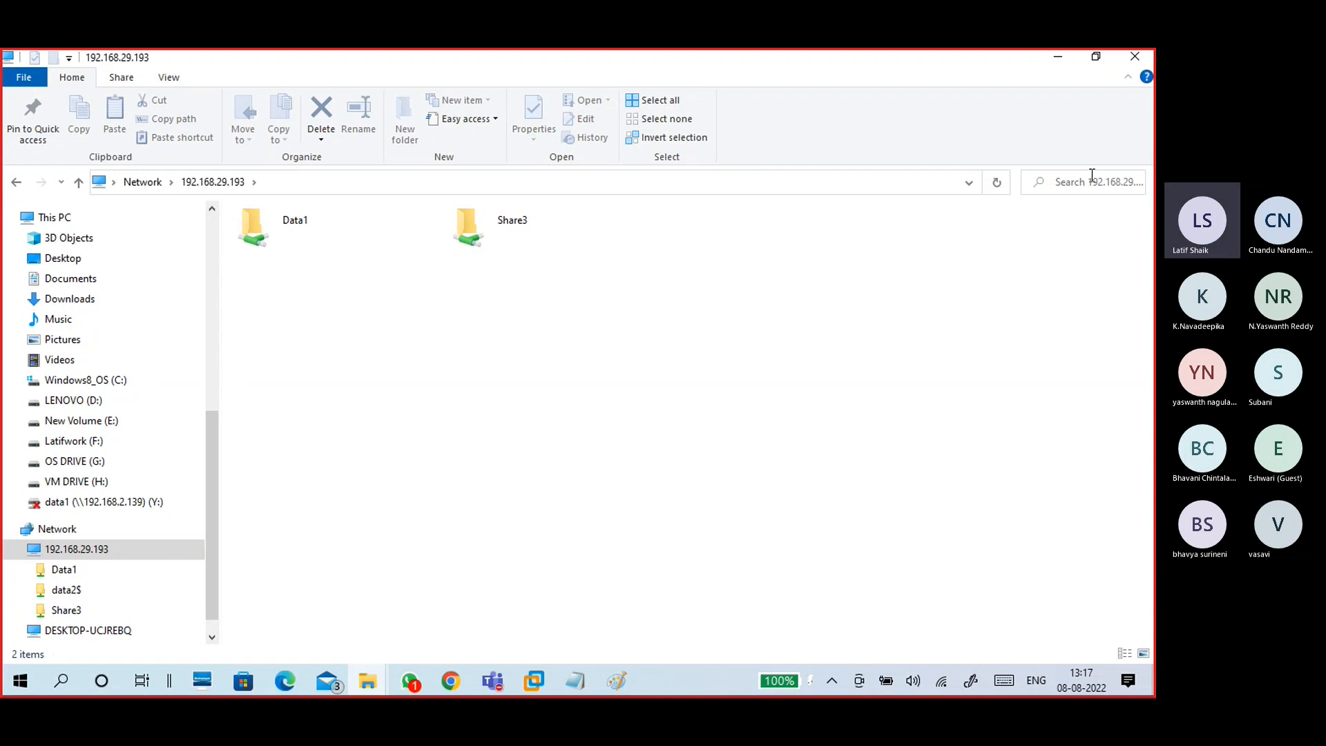
left_click(1096, 57)
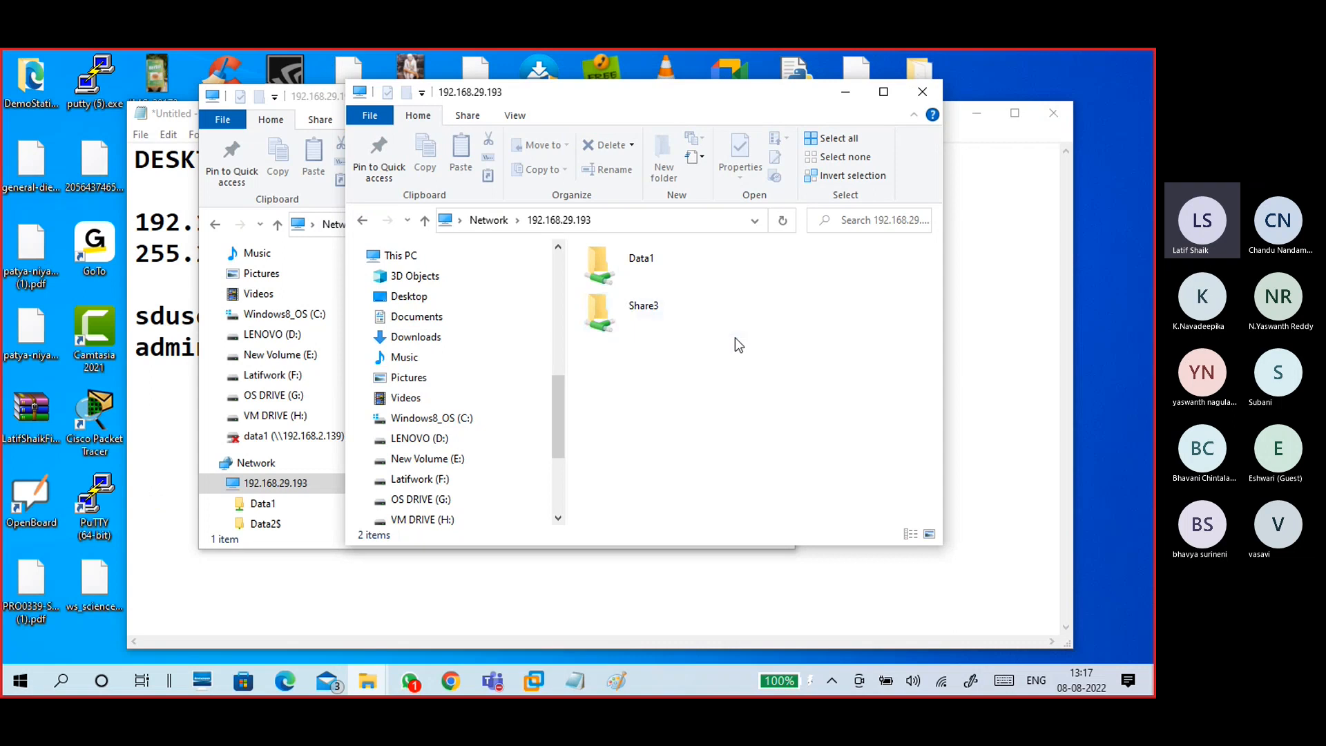
left_click_drag(739, 97, 814, 220)
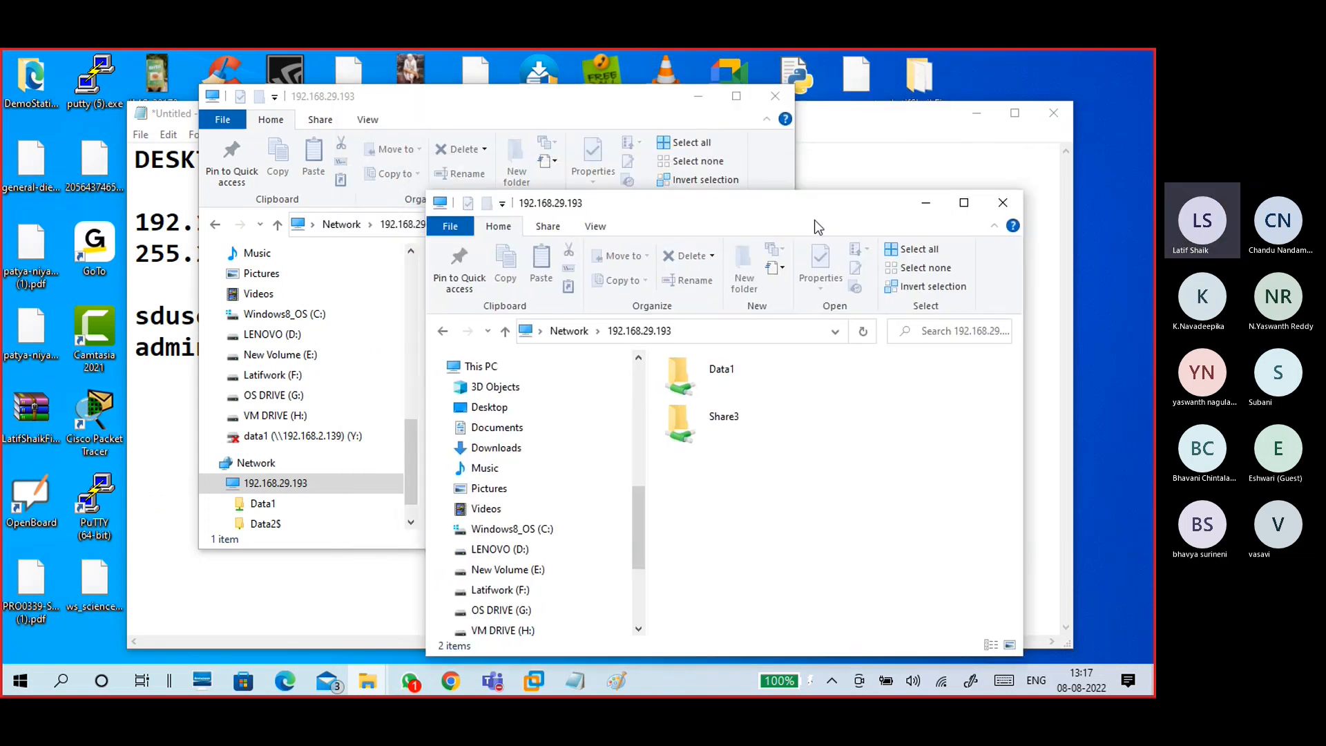
left_click(698, 96)
left_click_drag(702, 207, 721, 124)
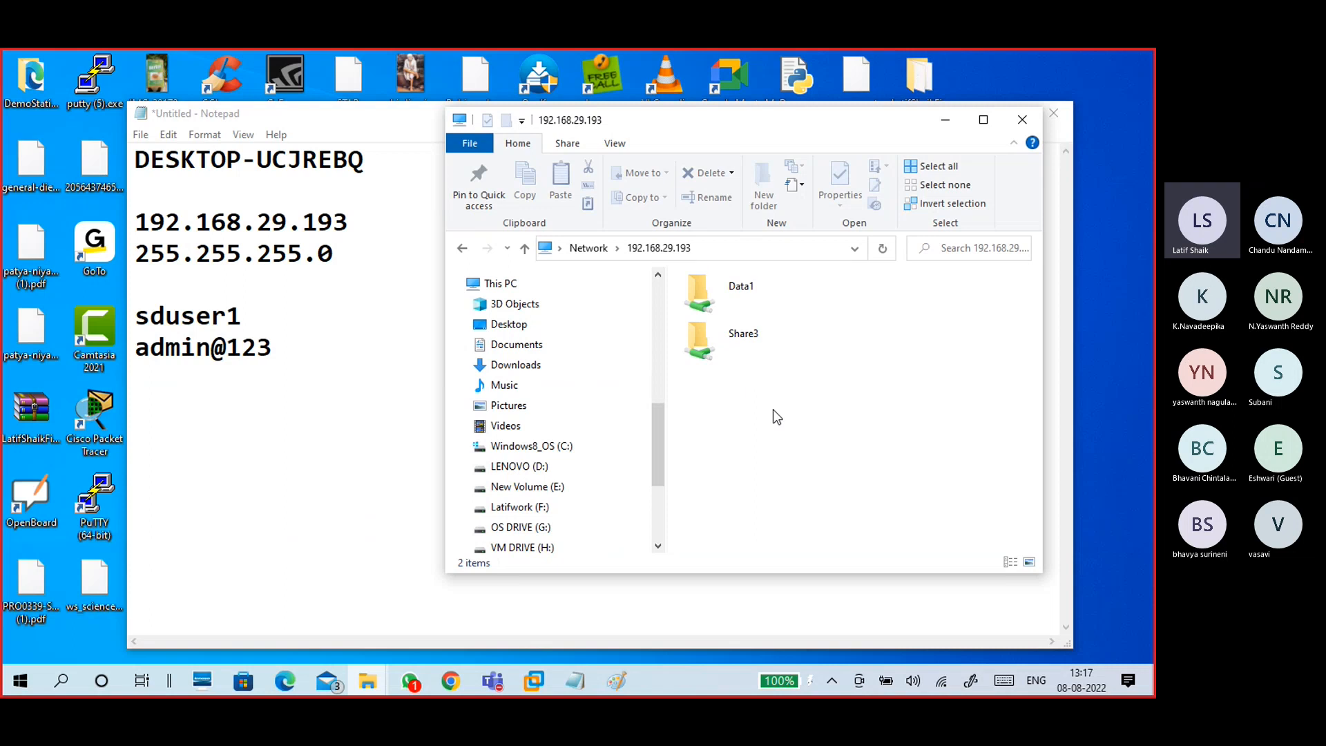
- Put the Notepad notes away and maximise the Explorer window showing the 192.168.29.193 shares
left_click(753, 296)
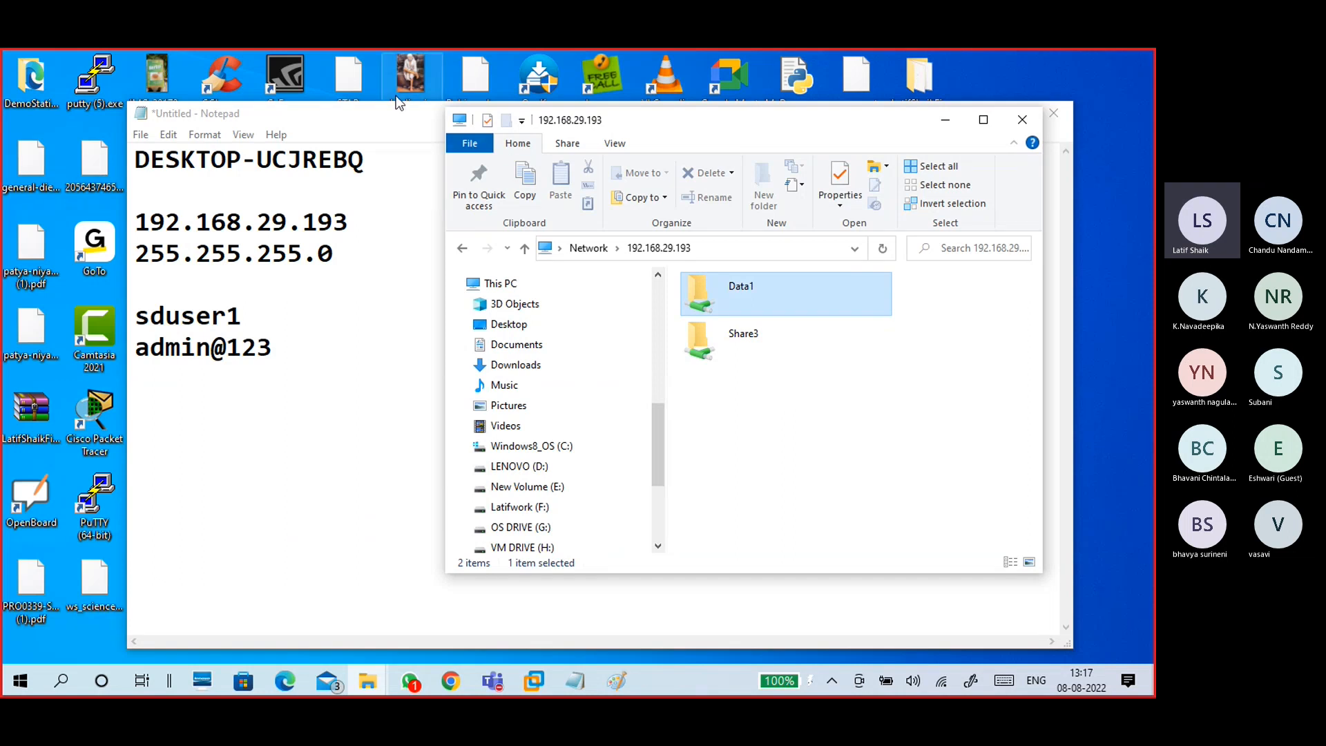
left_click(1022, 119)
left_click(976, 118)
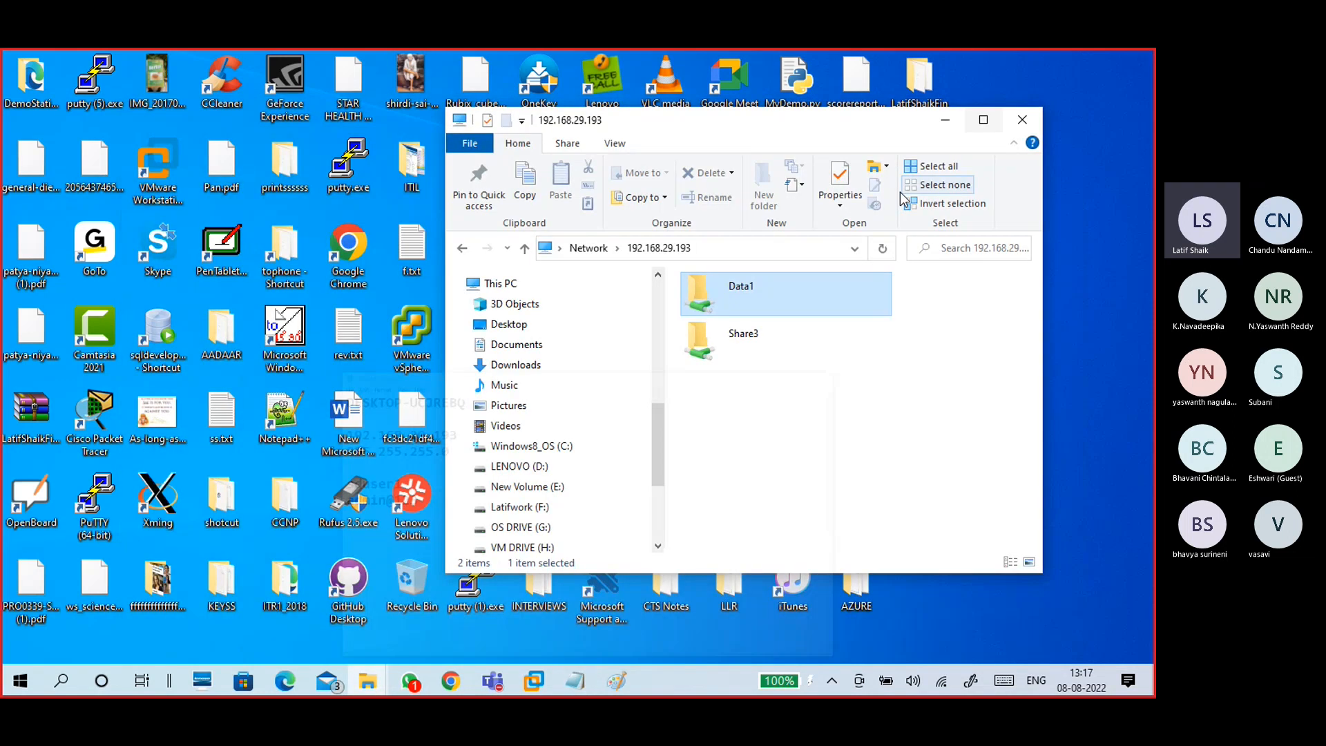
left_click(976, 134)
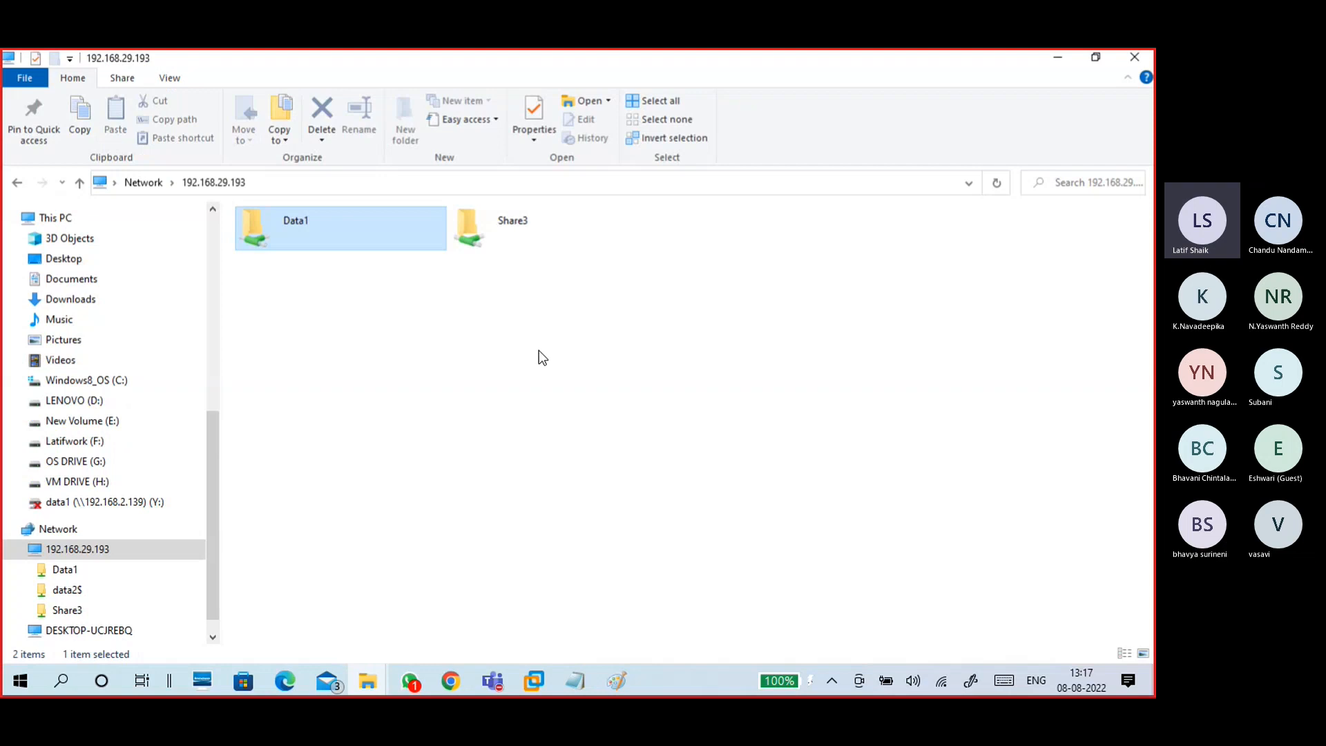
double_click(331, 241)
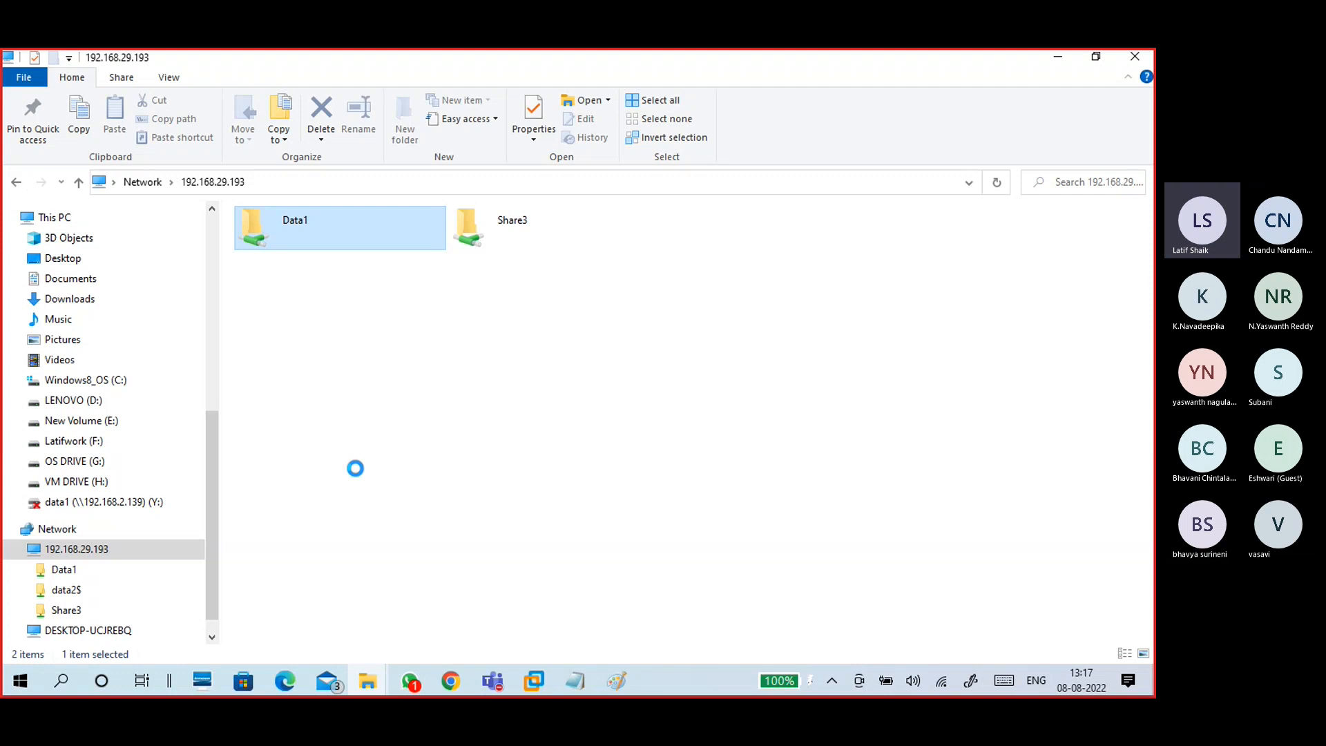
right_click(356, 467)
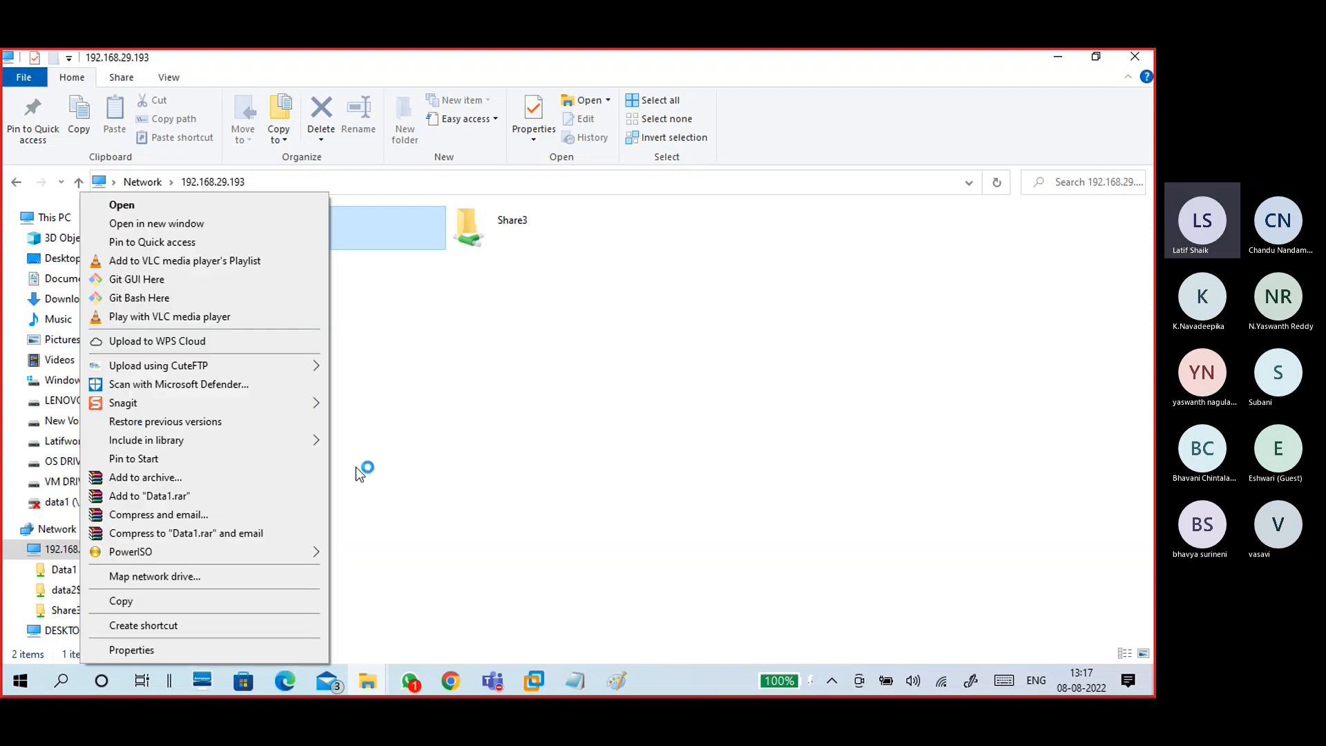
left_click(383, 290)
left_click(354, 228)
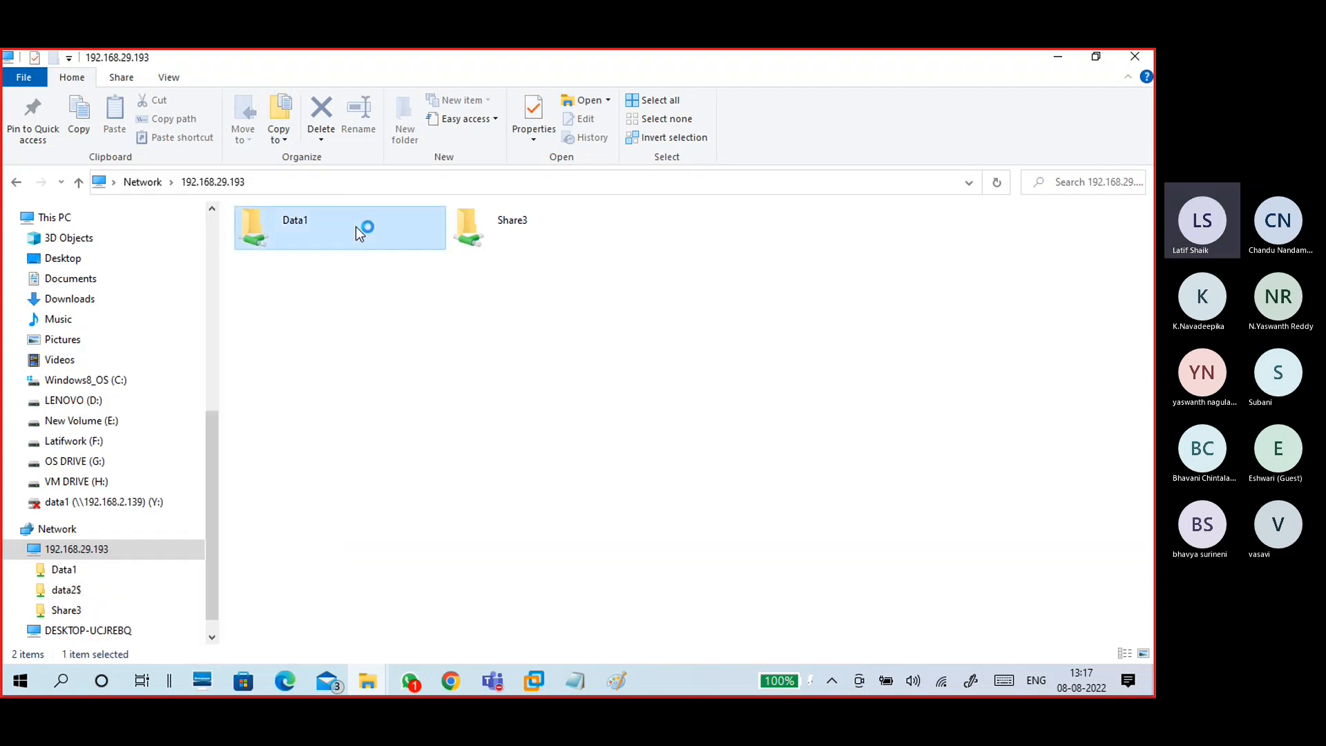
- In the HCL-SD-Win10 virtual machine, move the Data1 folder above Data2 on the desktop and check its files, then return to the host
mouse_move(543, 682)
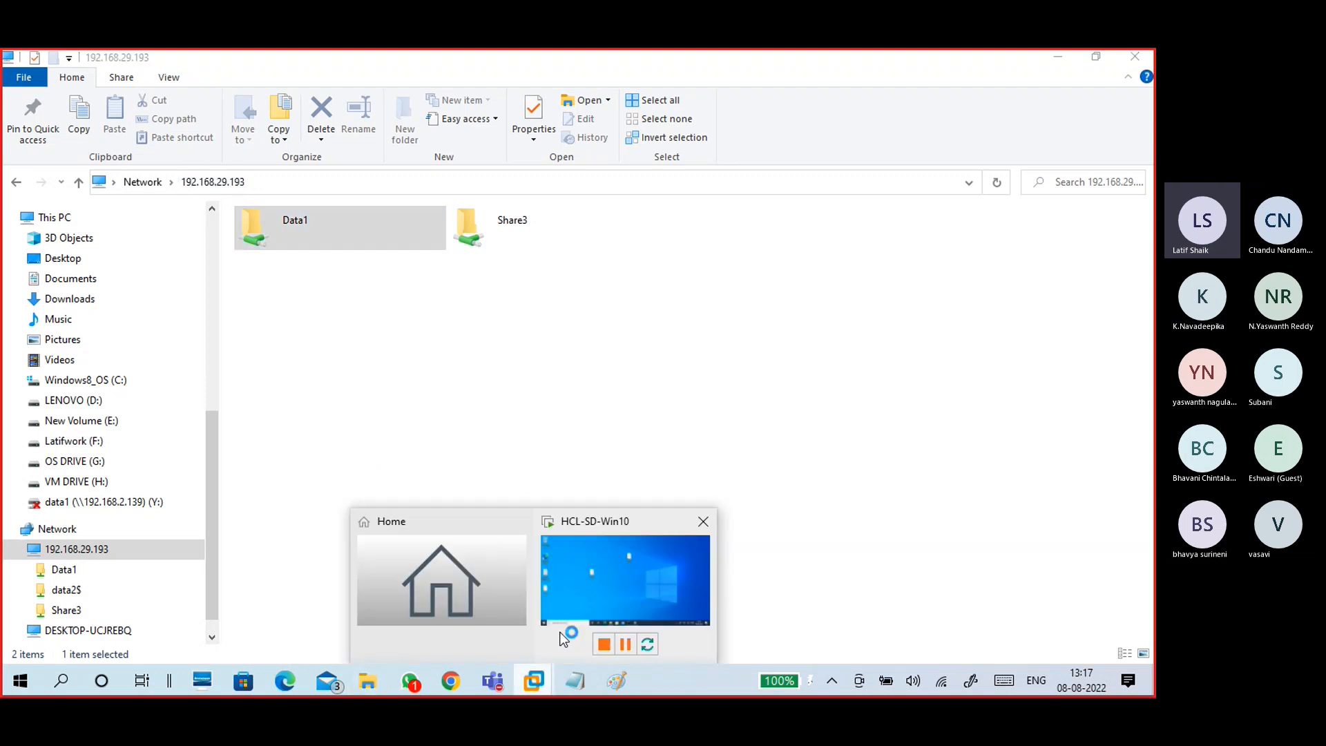
left_click(625, 584)
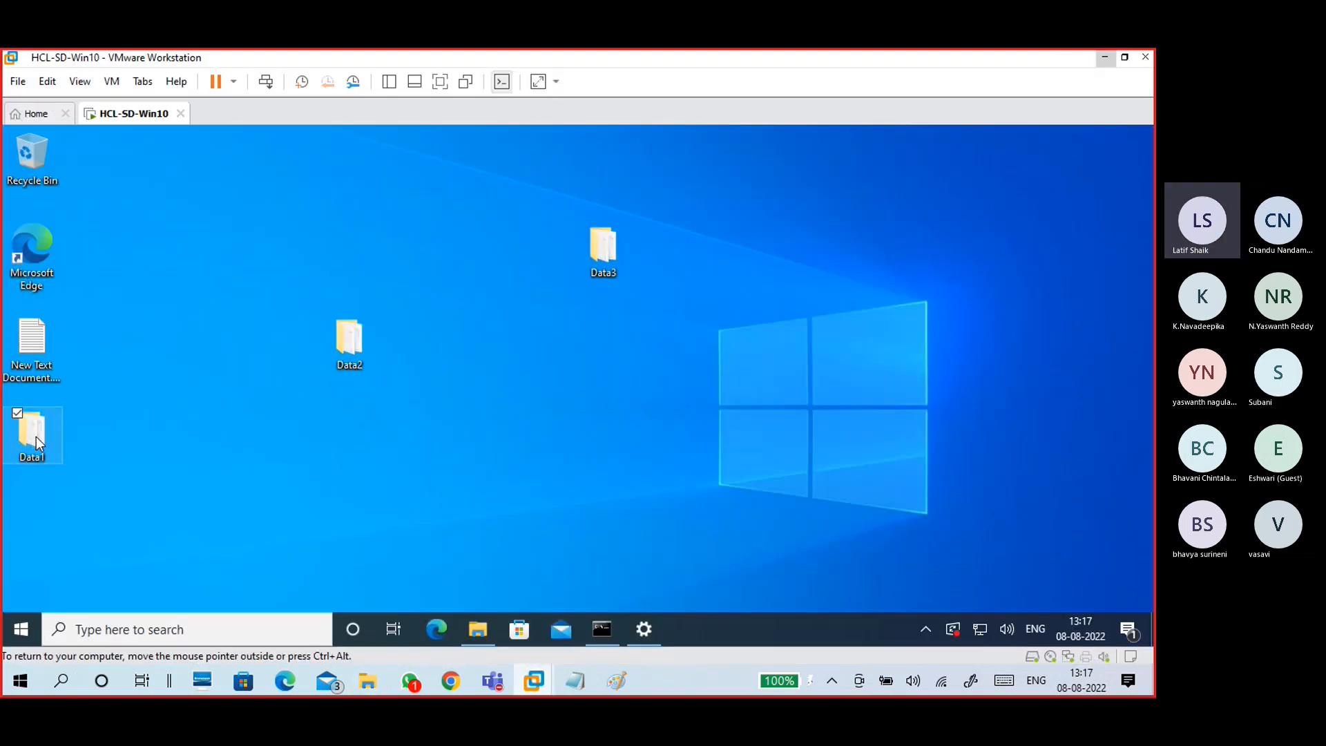
left_click_drag(36, 436, 362, 208)
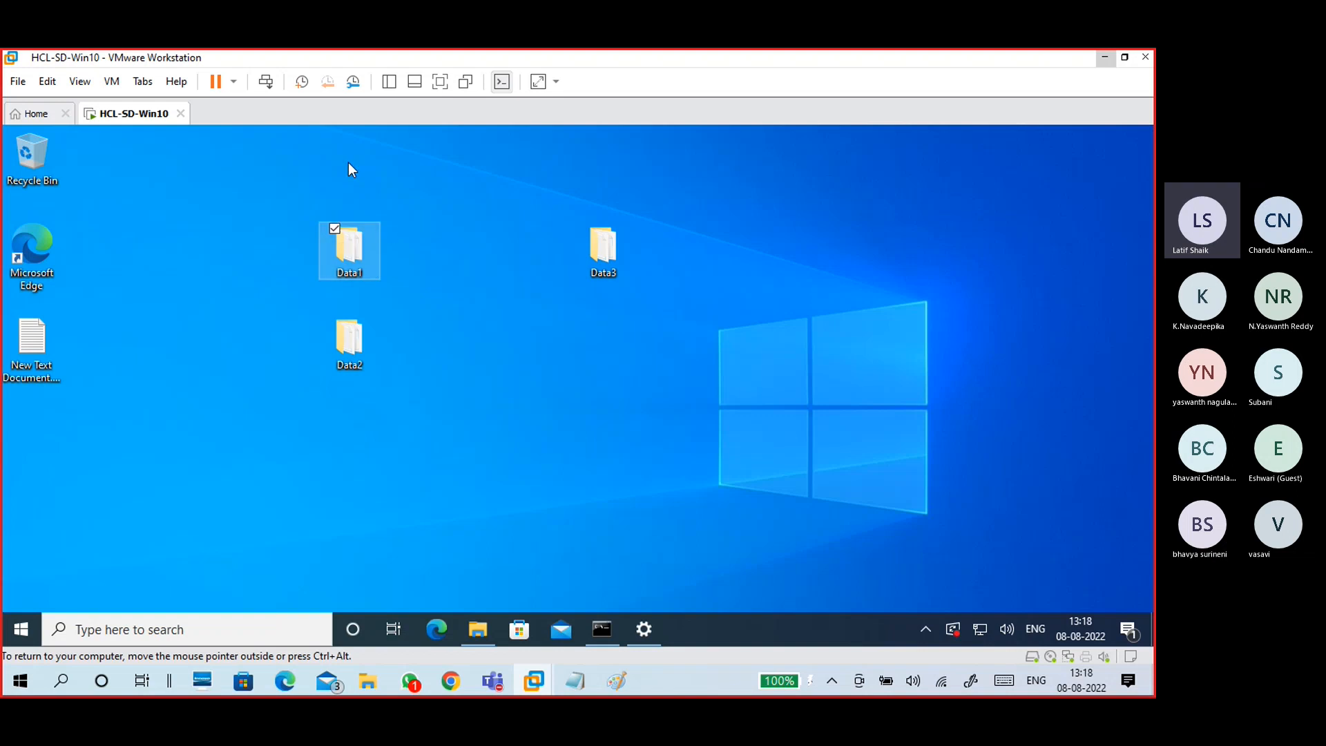
double_click(370, 264)
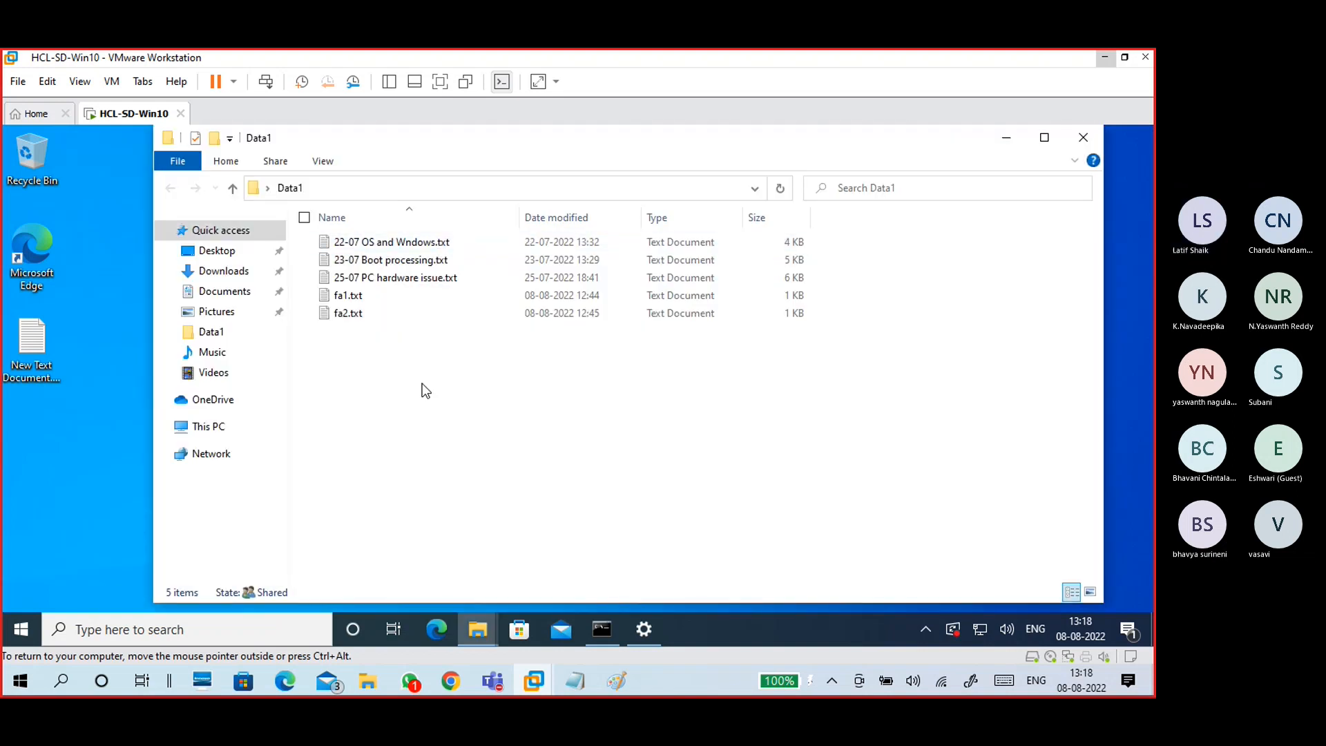
left_click(1101, 137)
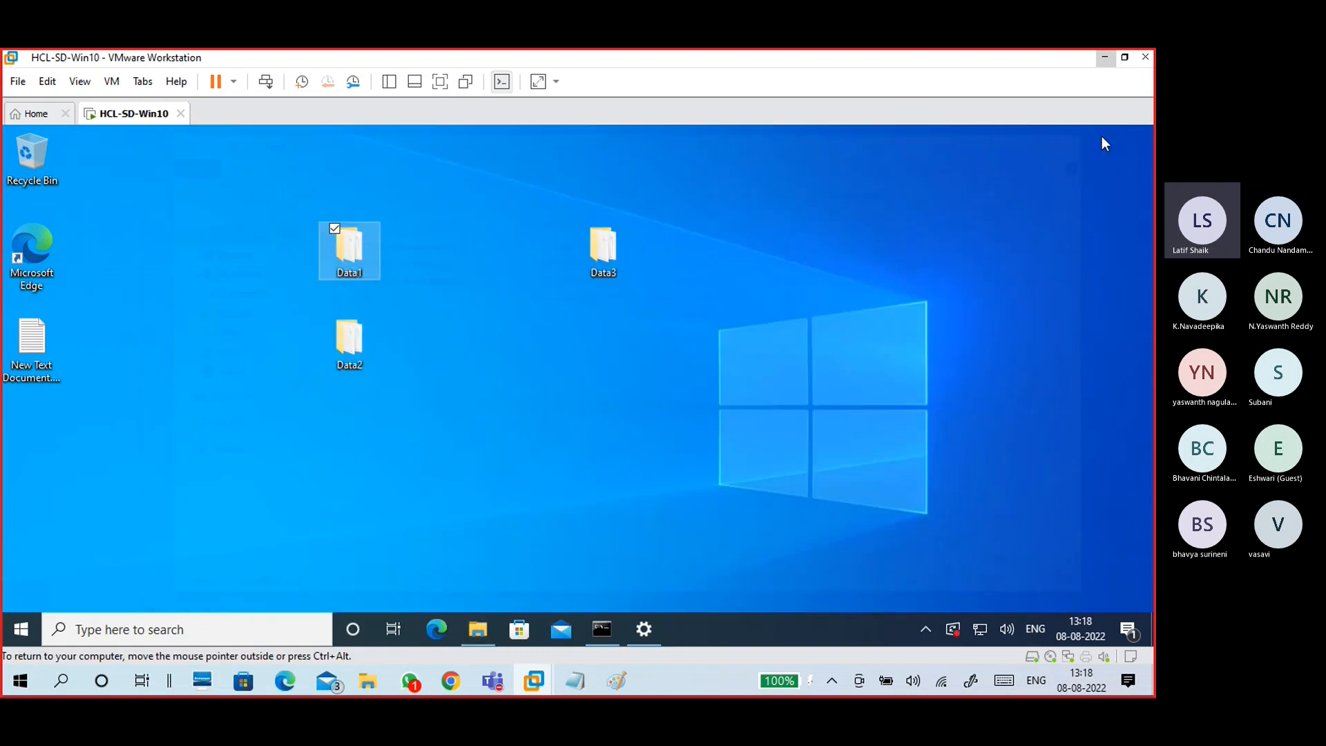
left_click(1105, 57)
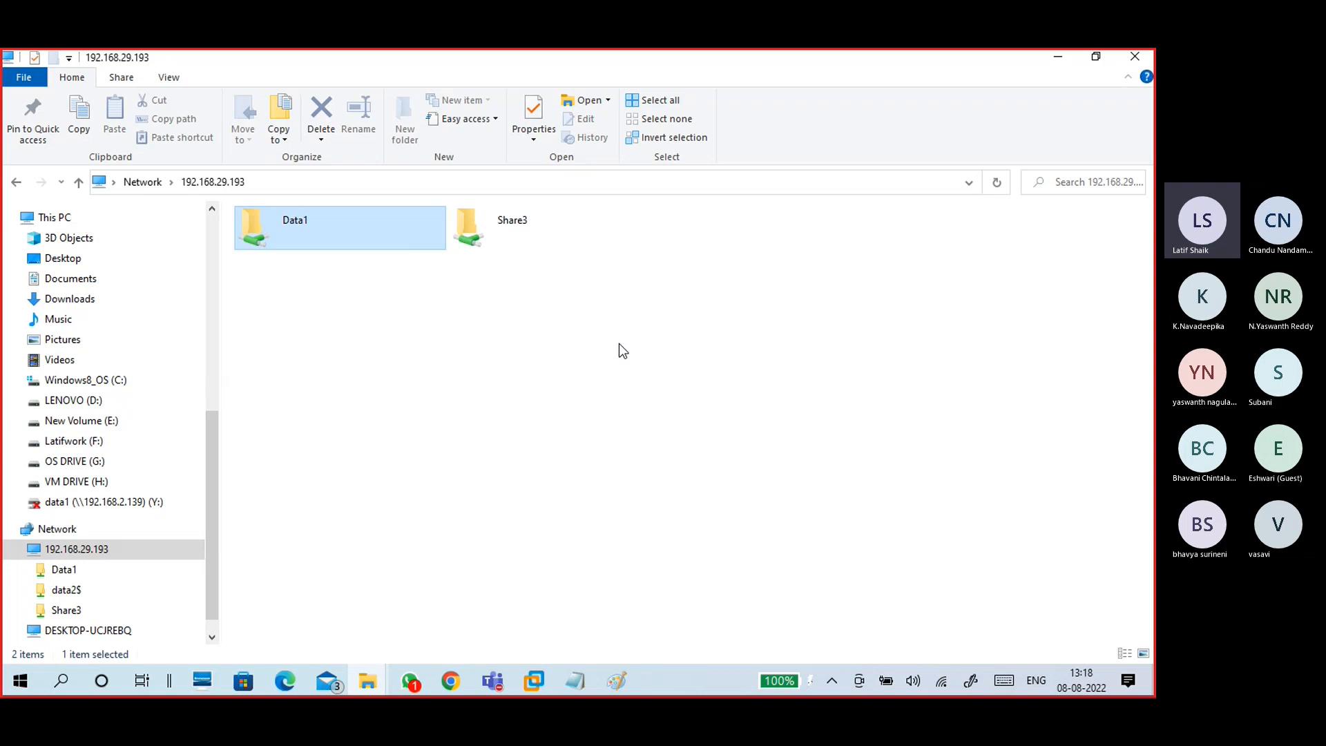
- Map the shared folder \\192.168.29.193\Data1 as network drive Z: with reconnection at sign-in
right_click(384, 231)
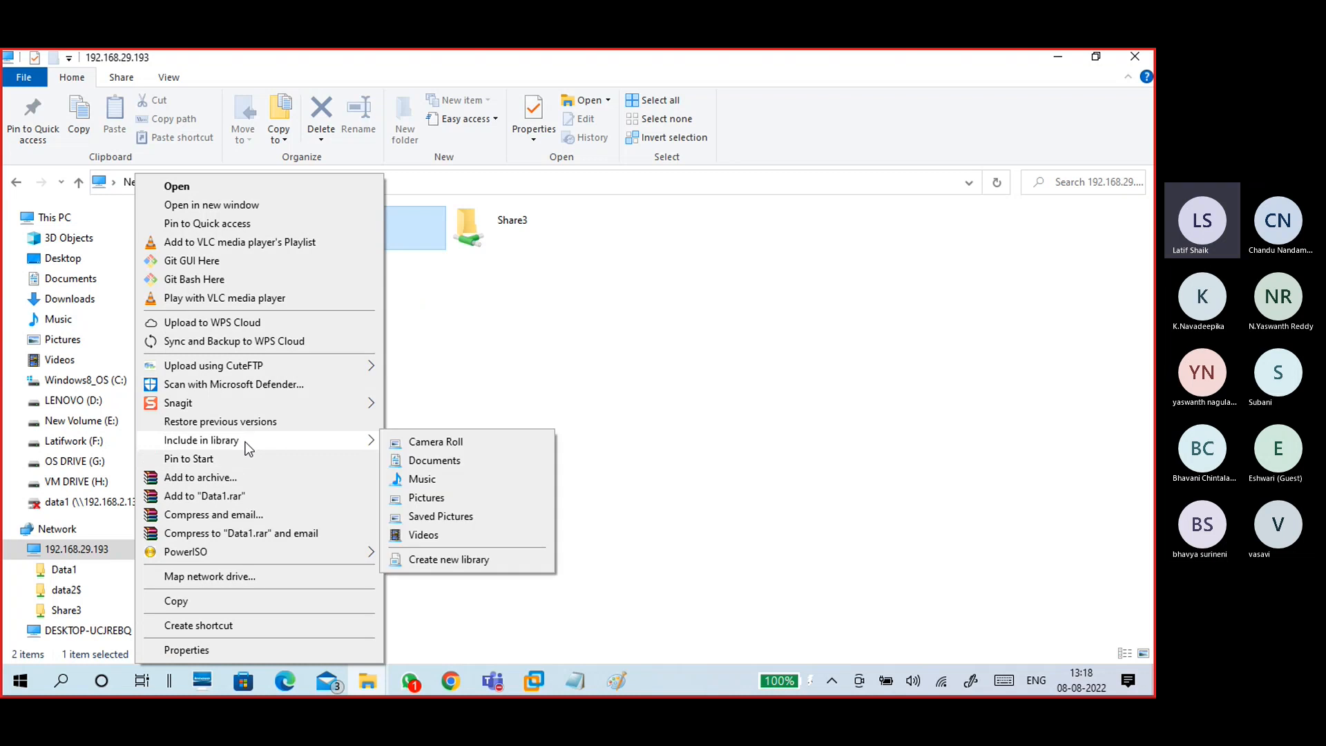
left_click(215, 579)
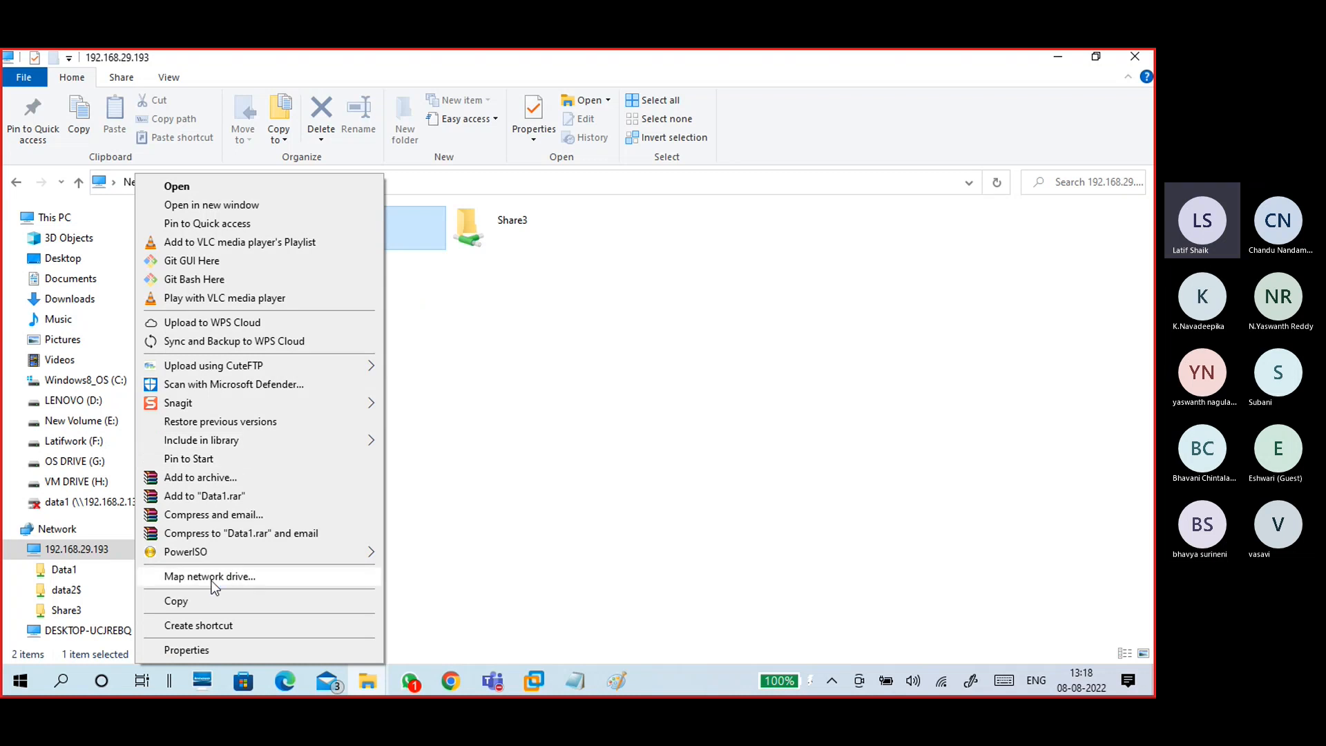
left_click(212, 579)
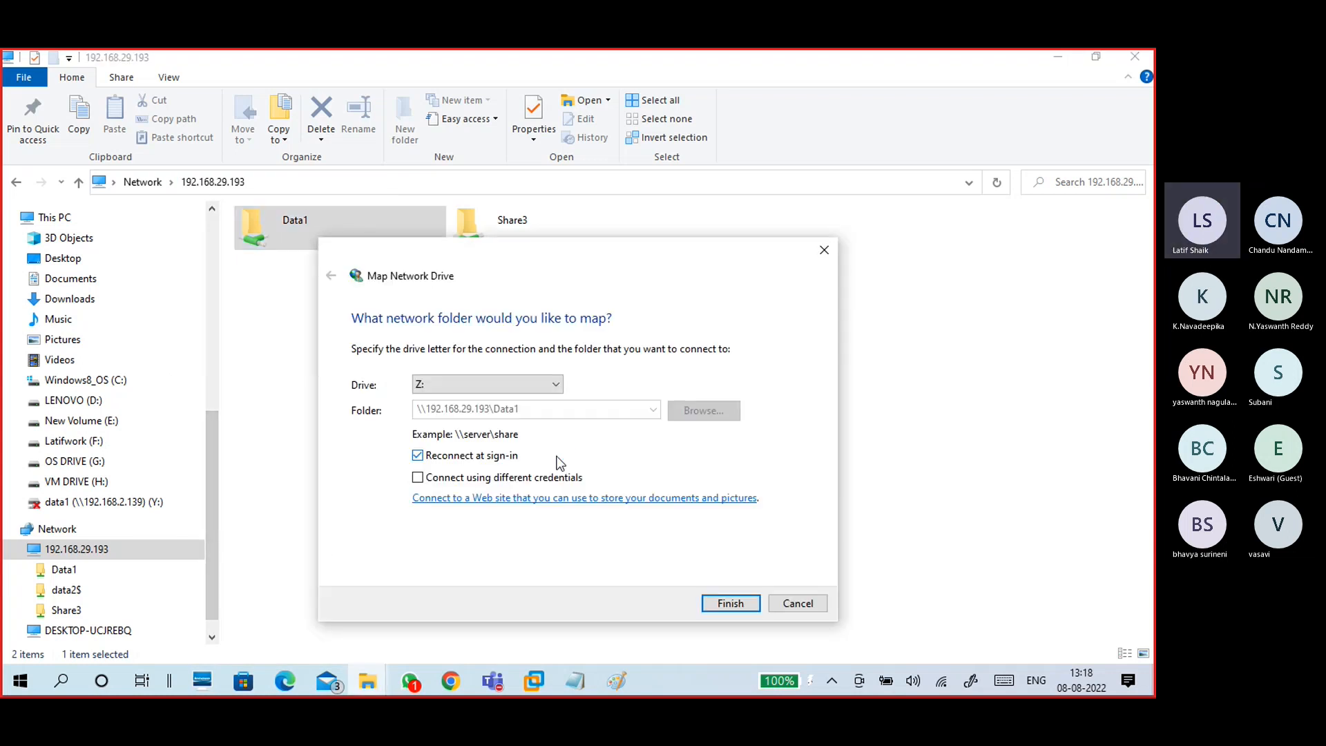
left_click_drag(560, 271, 668, 132)
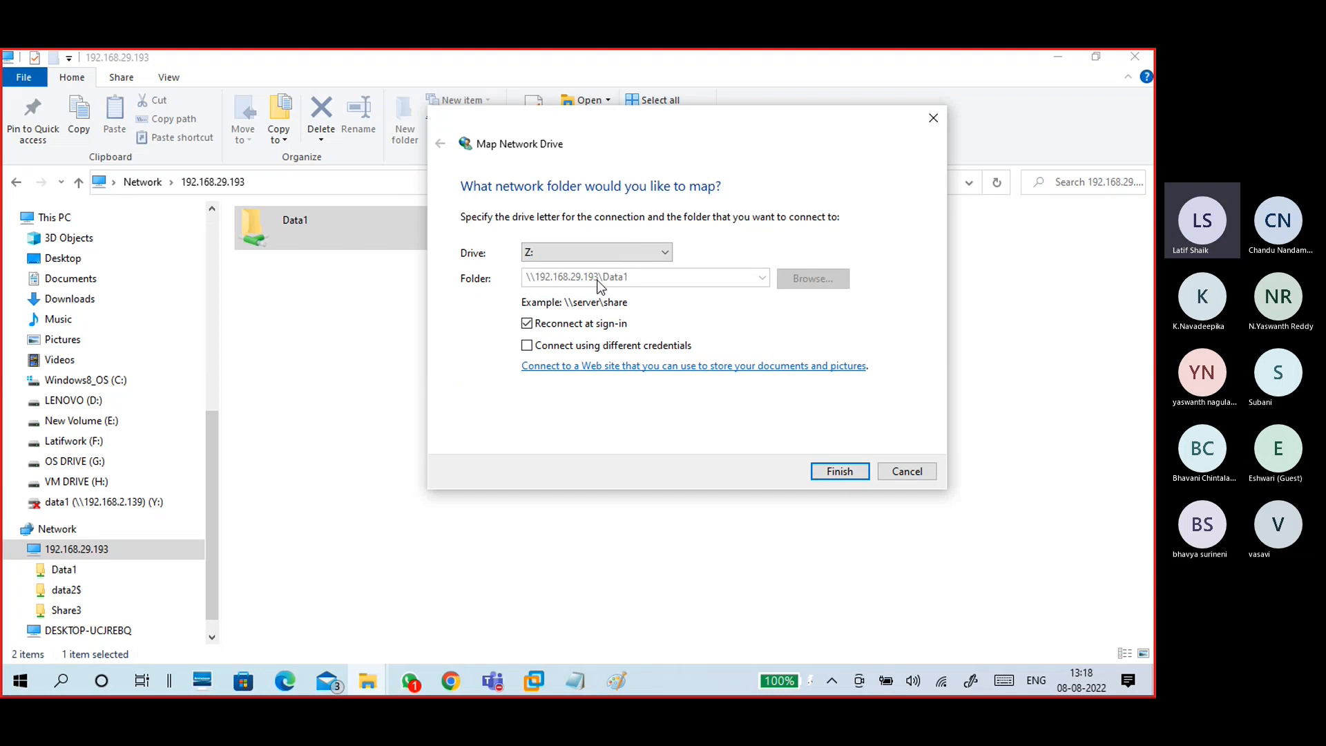
left_click(839, 475)
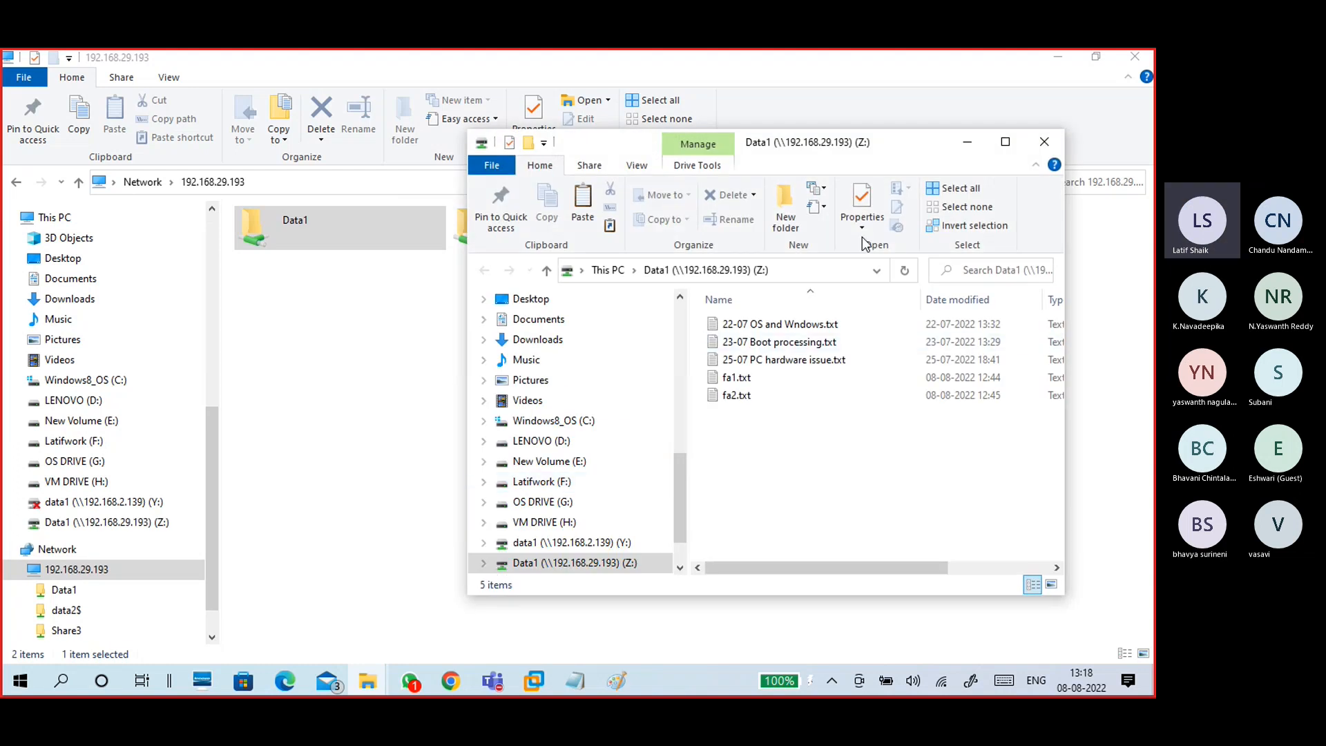
- Maximise the mapped Z: drive window and review the local and network drives in This PC
left_click(1005, 142)
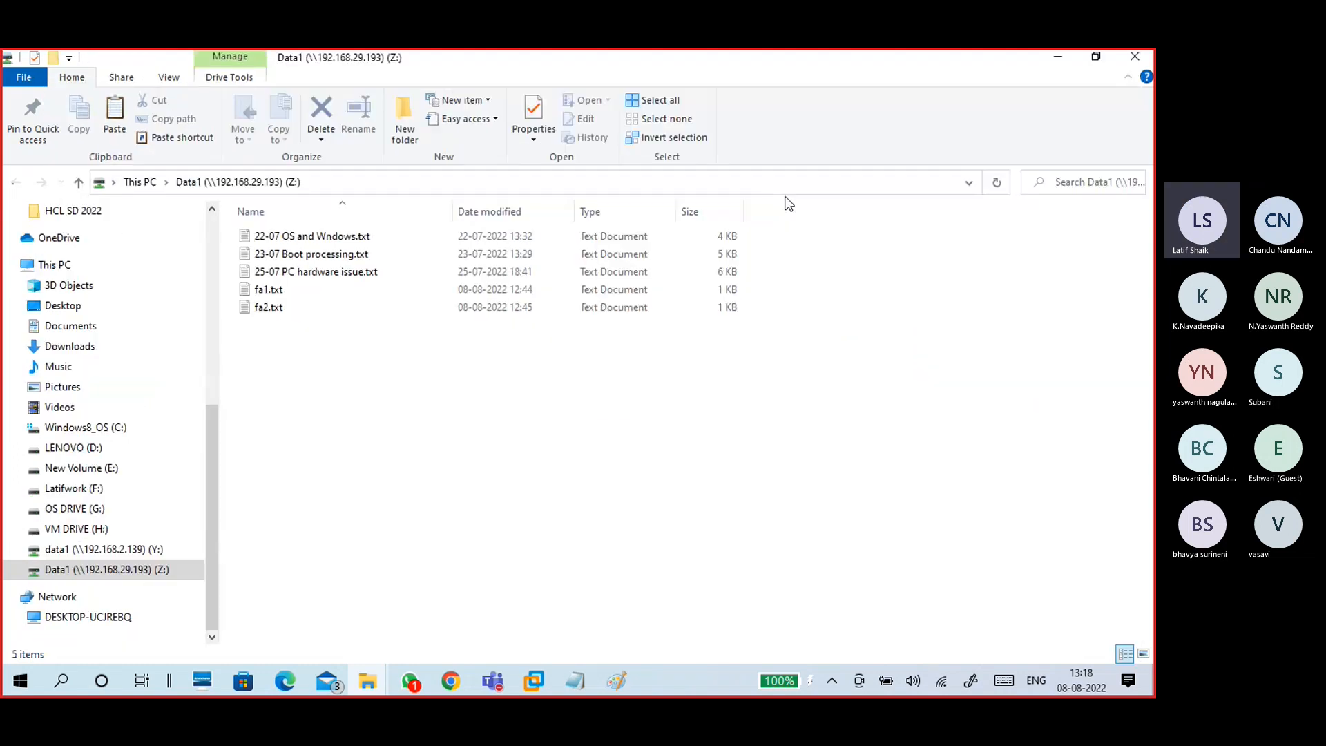
left_click(142, 184)
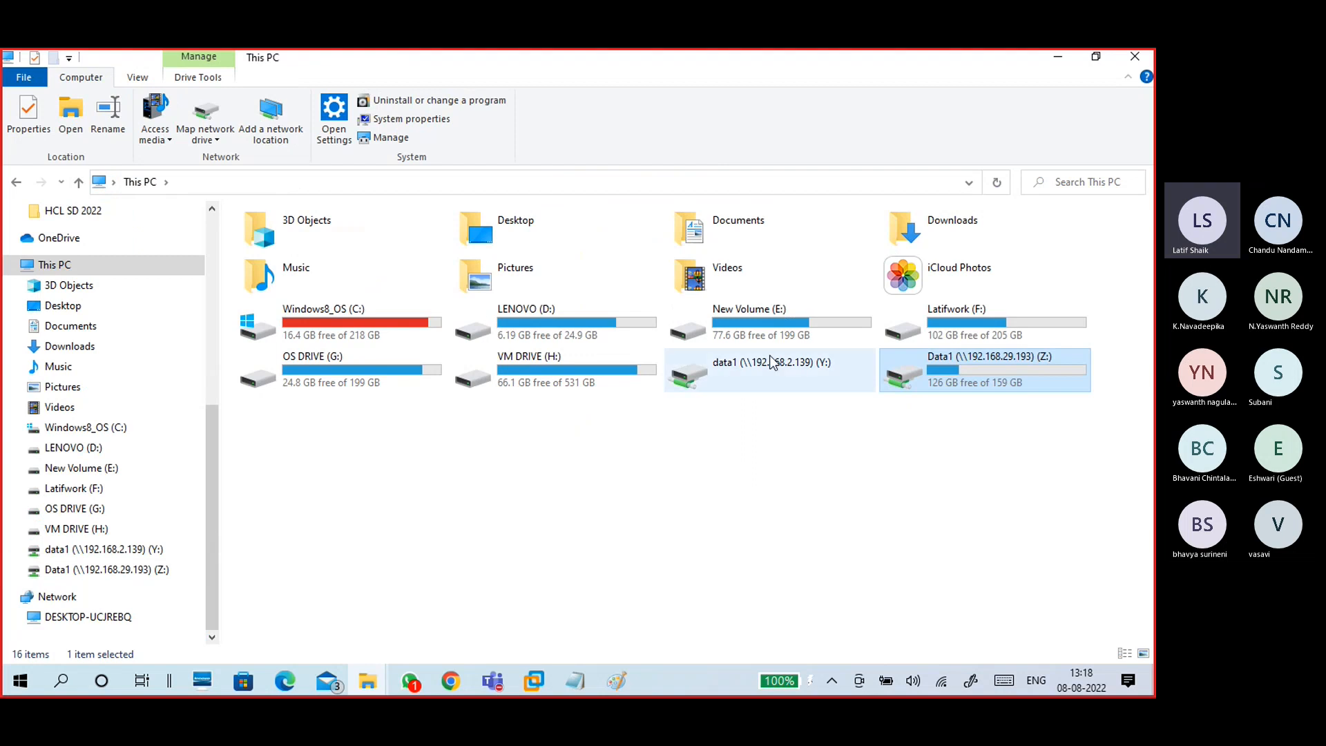
left_click(940, 317)
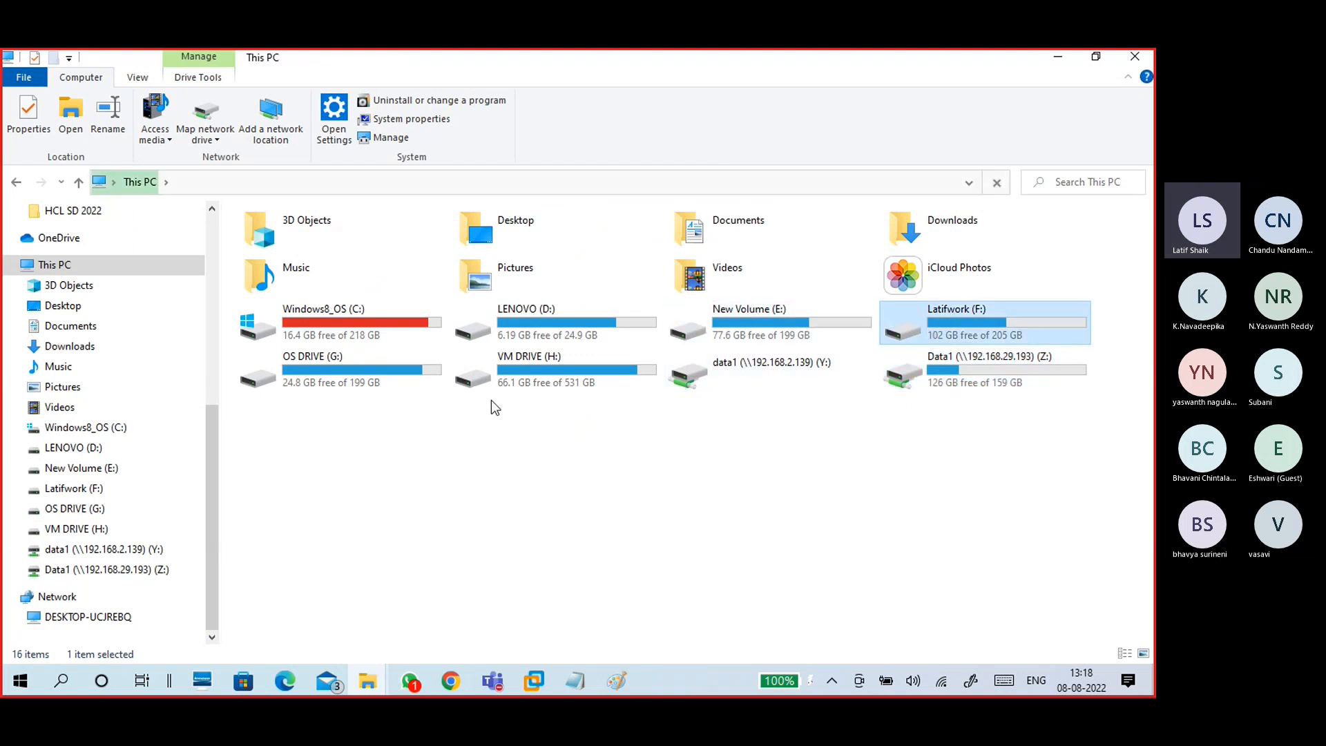
left_click(522, 370)
left_click(532, 312)
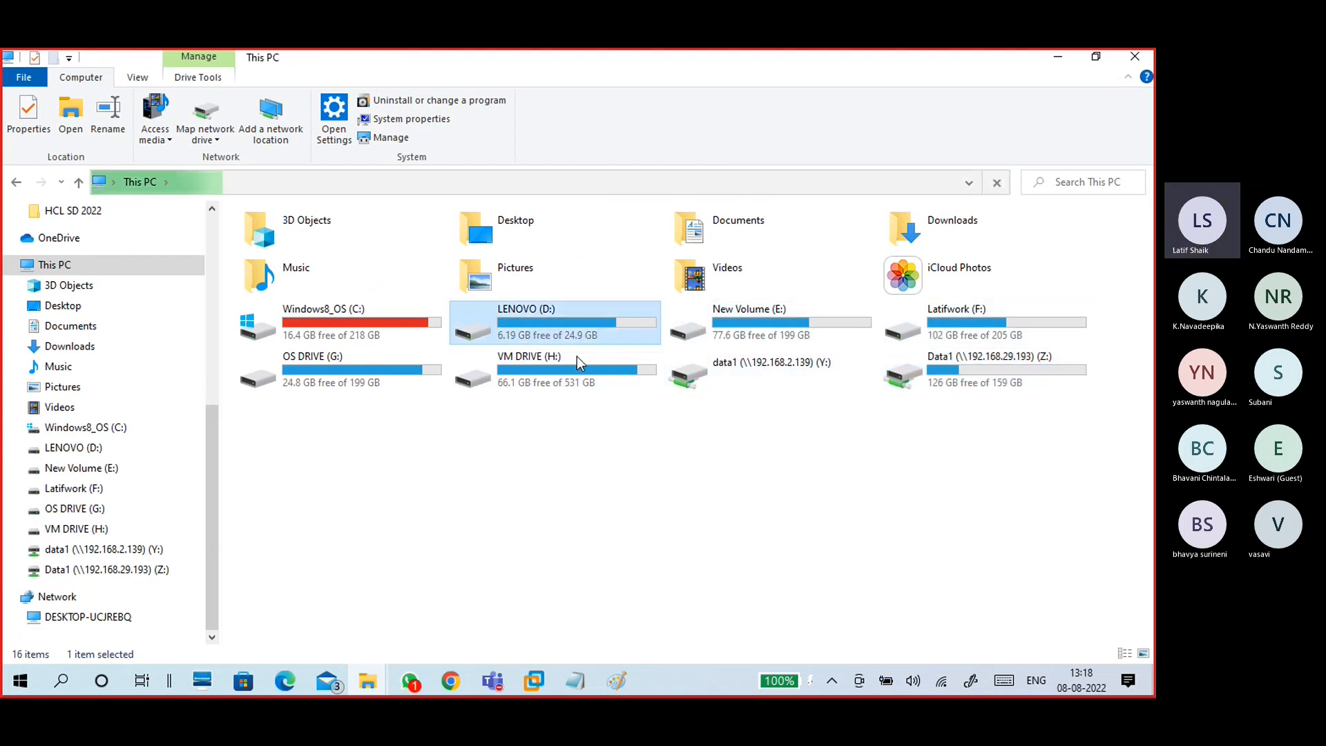
- Open the mapped Data1 (Z:) drive to view its files, return to This PC and select the data1 (Y:) drive
left_click(1027, 367)
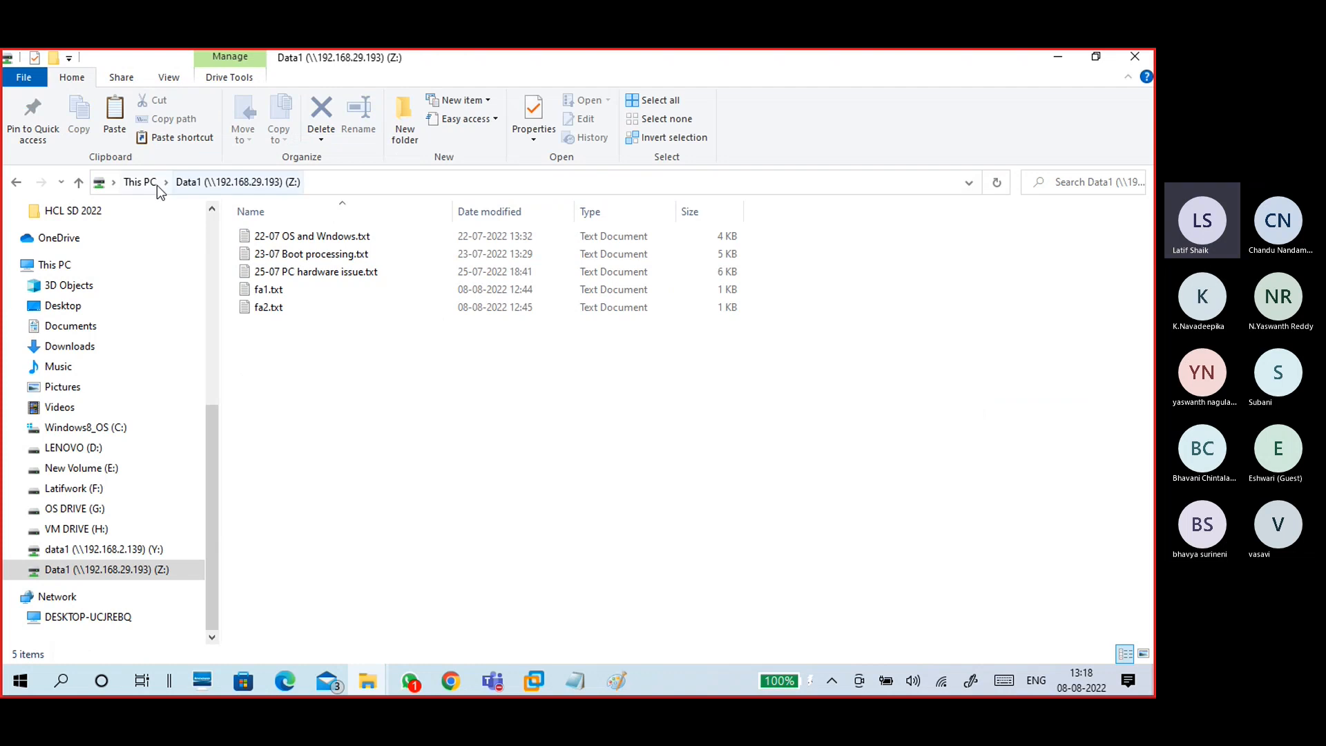
left_click(154, 183)
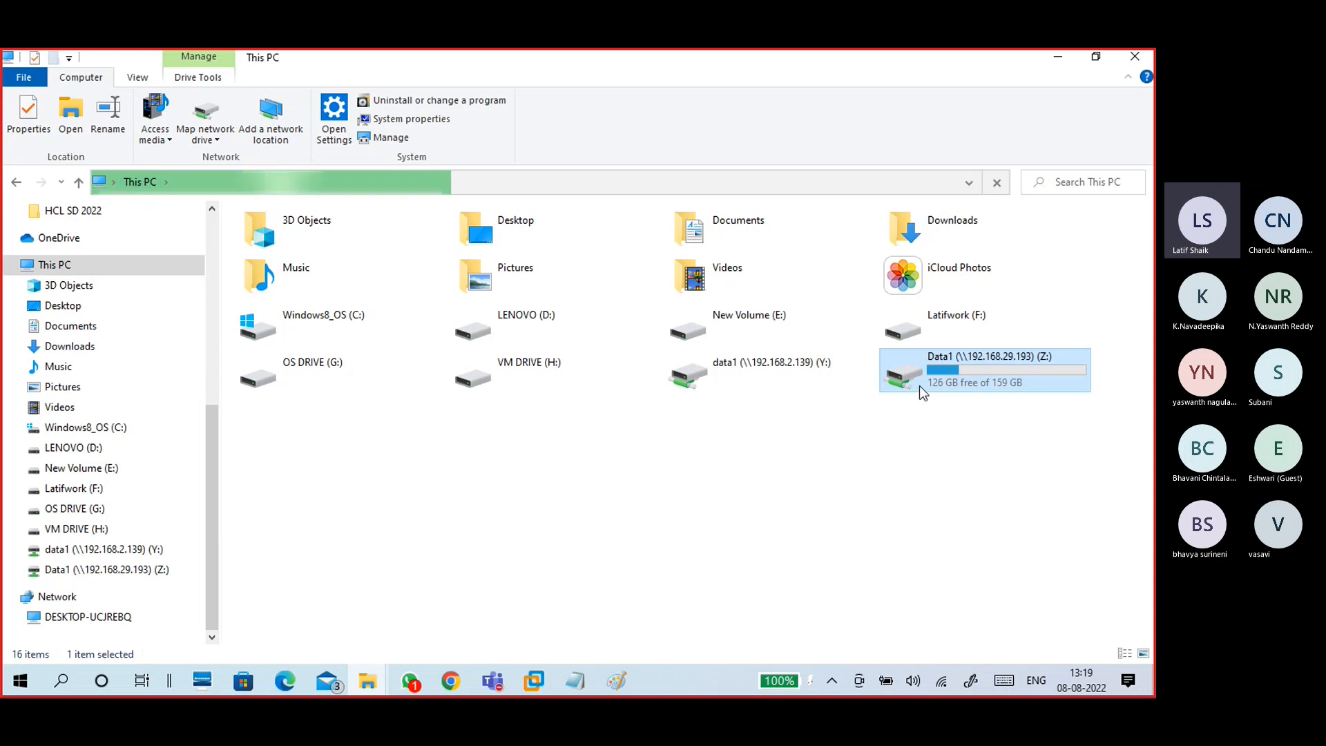
left_click(784, 371)
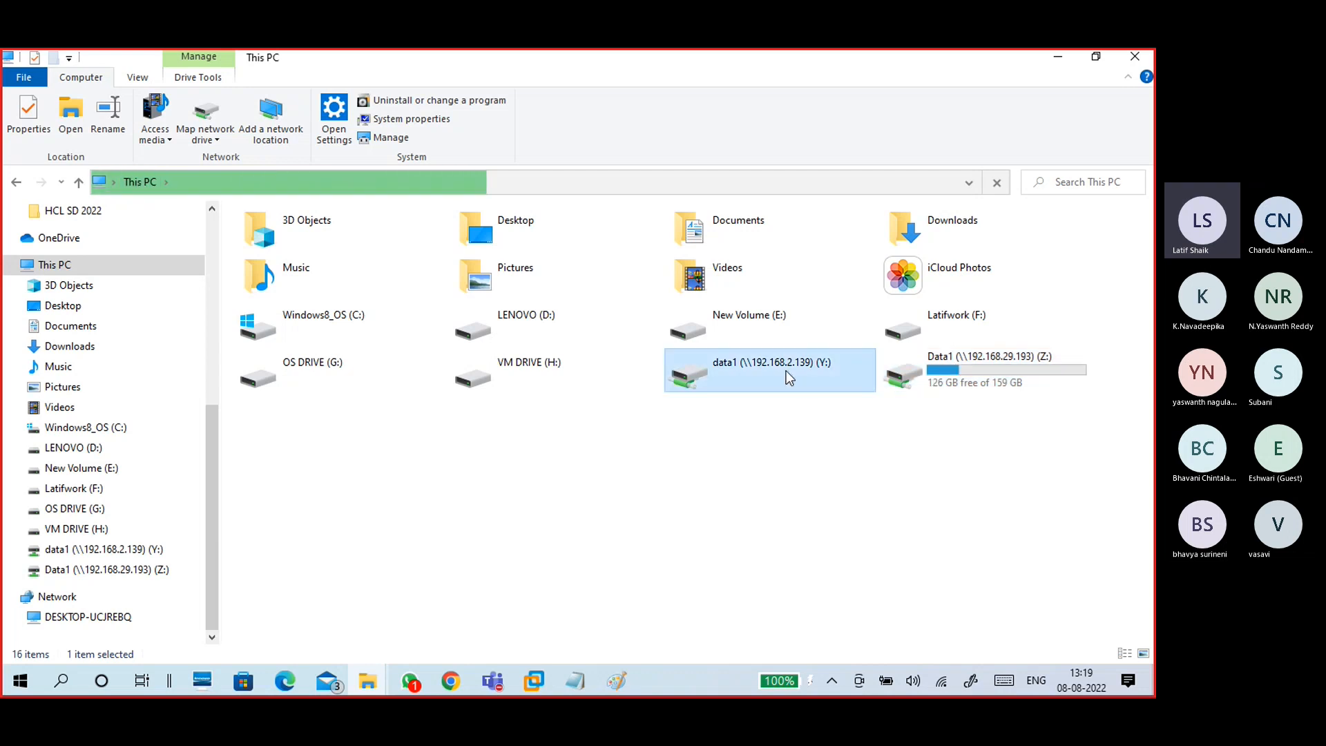
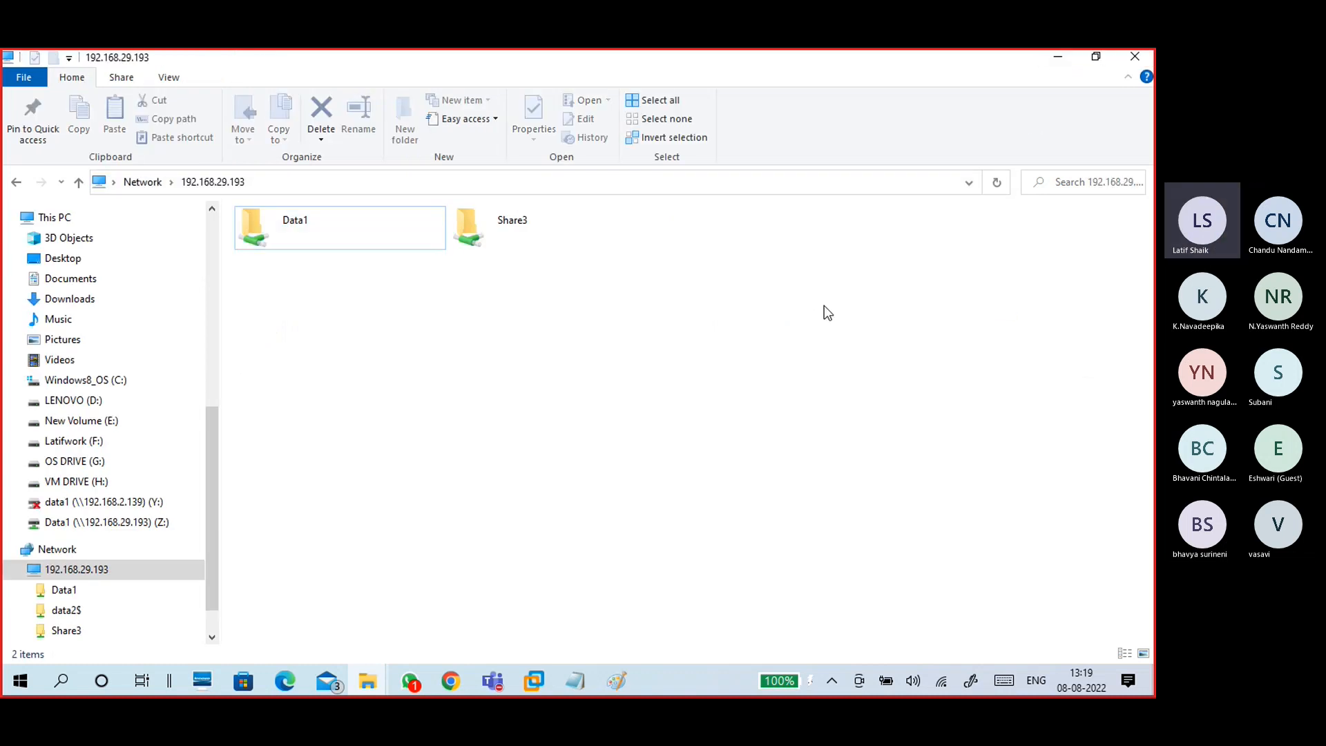
- View the Data1 files through the 192.168.29.193 network share and return to the computer's share list by way of Network
left_click(345, 249)
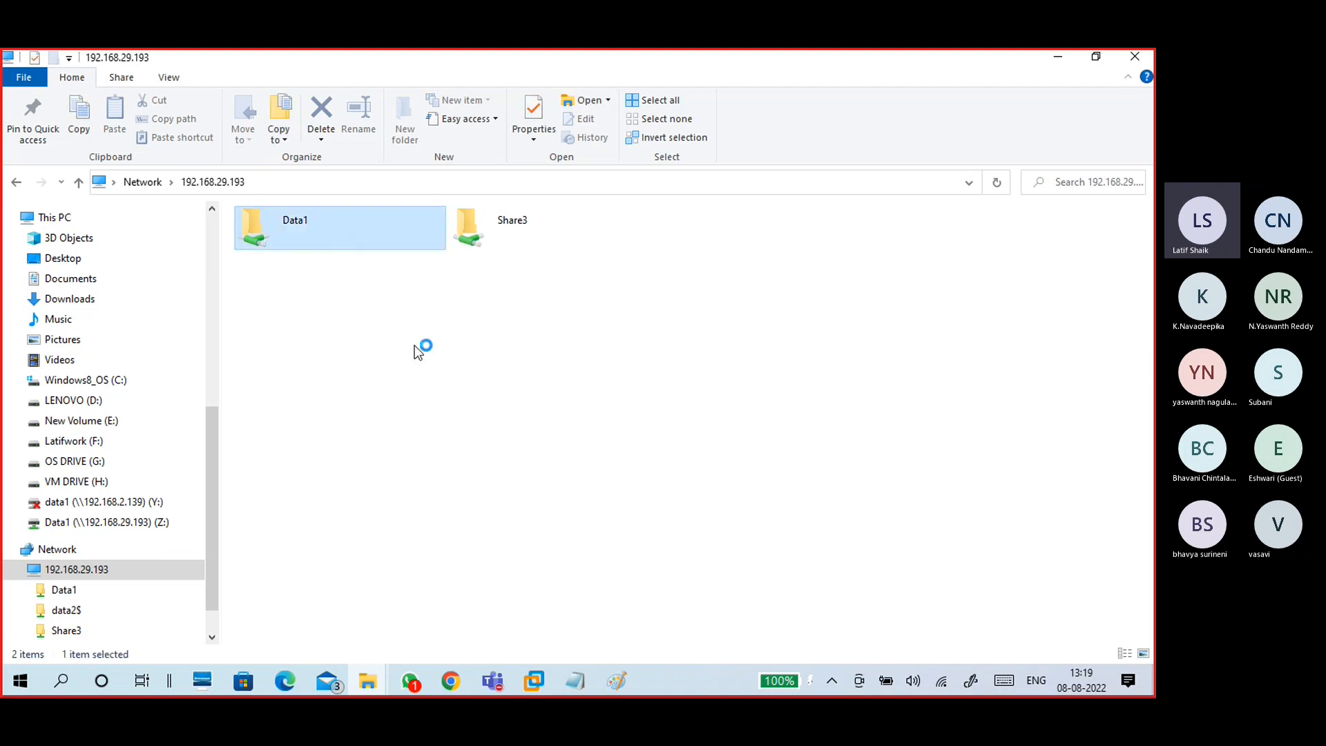
left_click(493, 238)
left_click(329, 237)
left_click(370, 325)
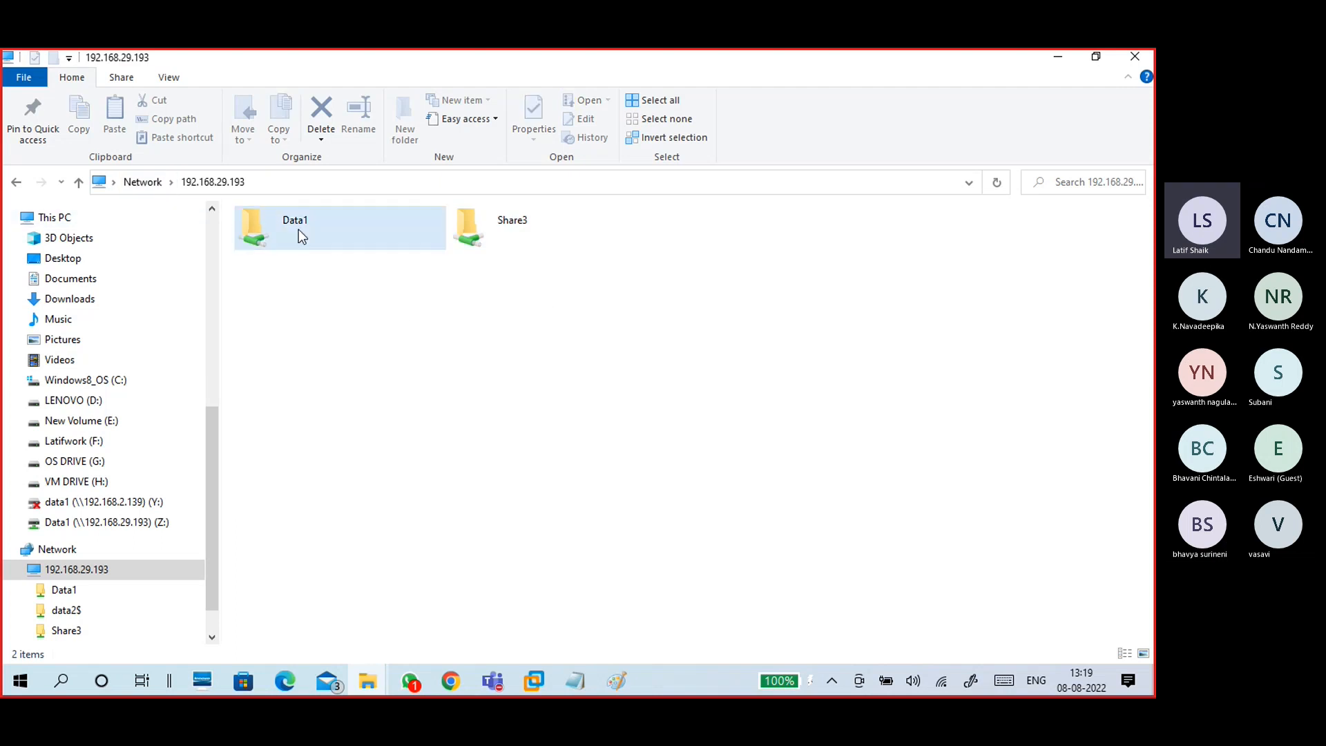
double_click(326, 234)
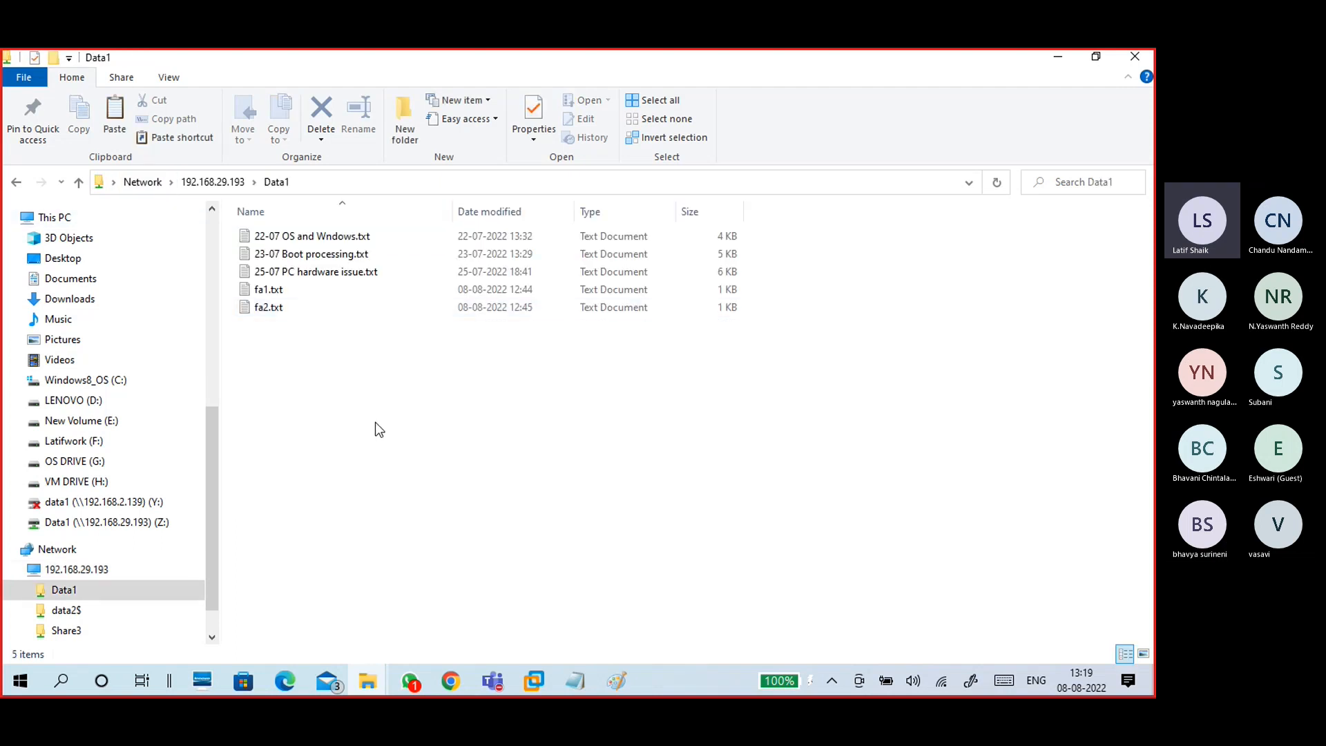
left_click(160, 184)
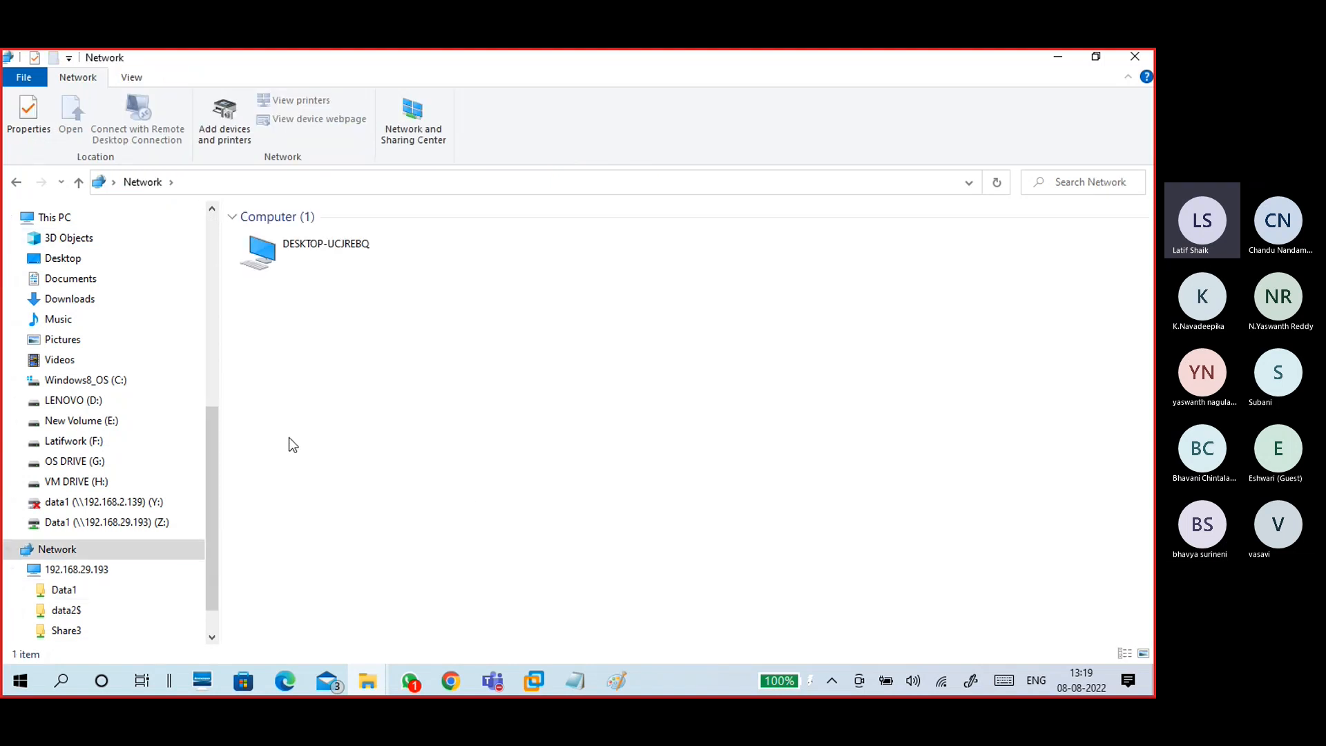
left_click(101, 570)
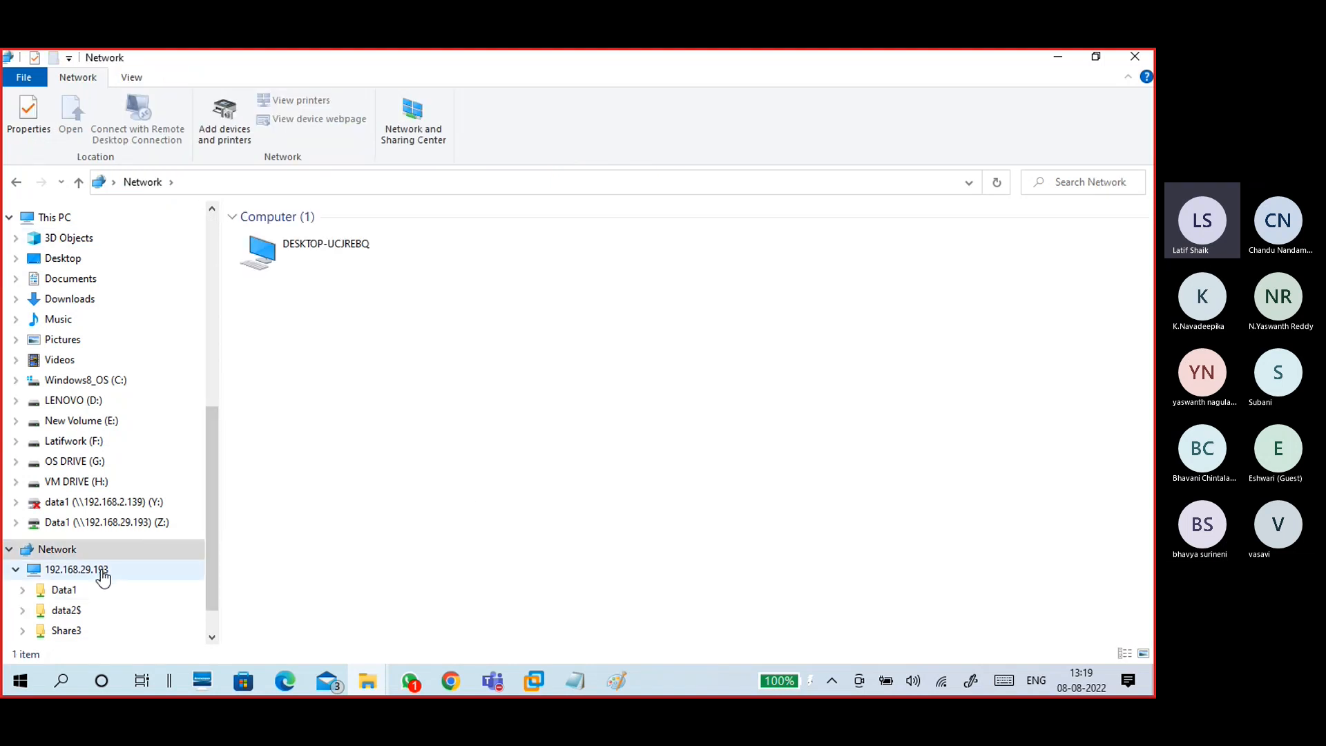
- Switch to the This PC window, check the Data1 files through drive Z:, and return to select the disconnected Y: drive
left_click(373, 683)
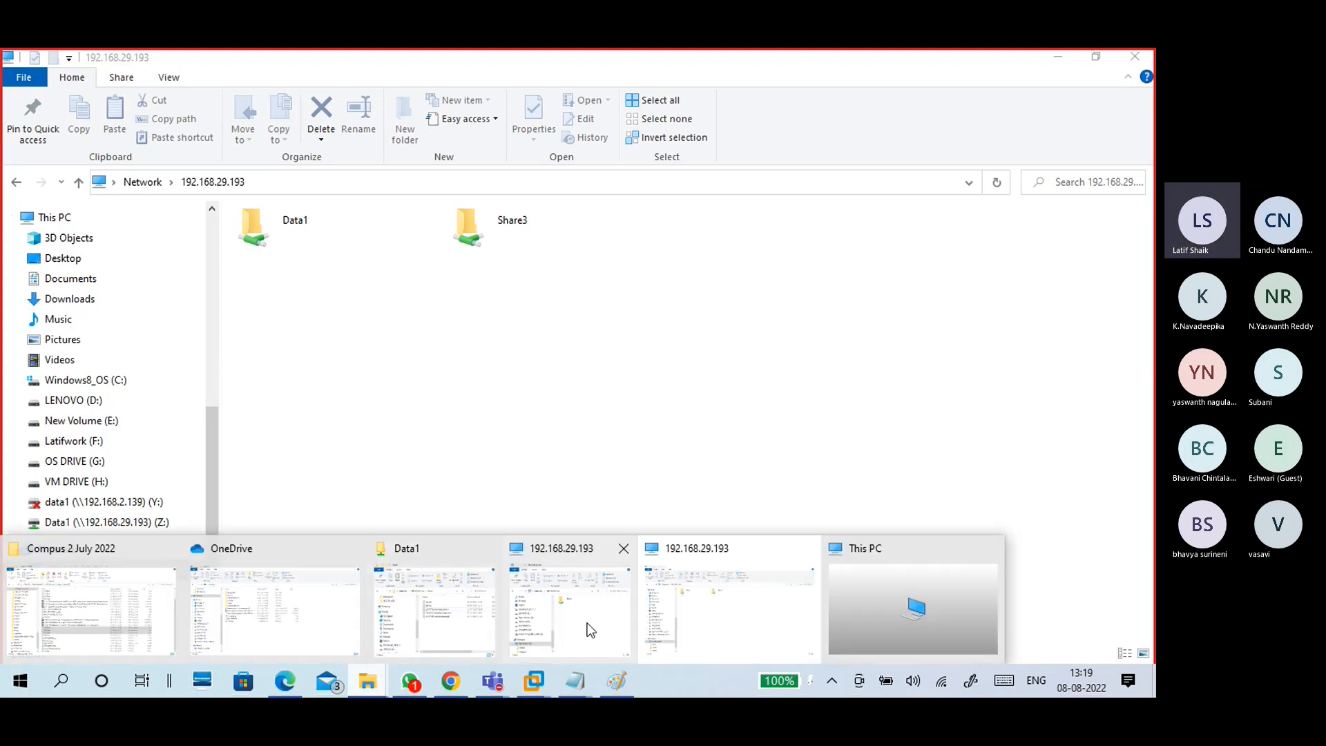
left_click(909, 597)
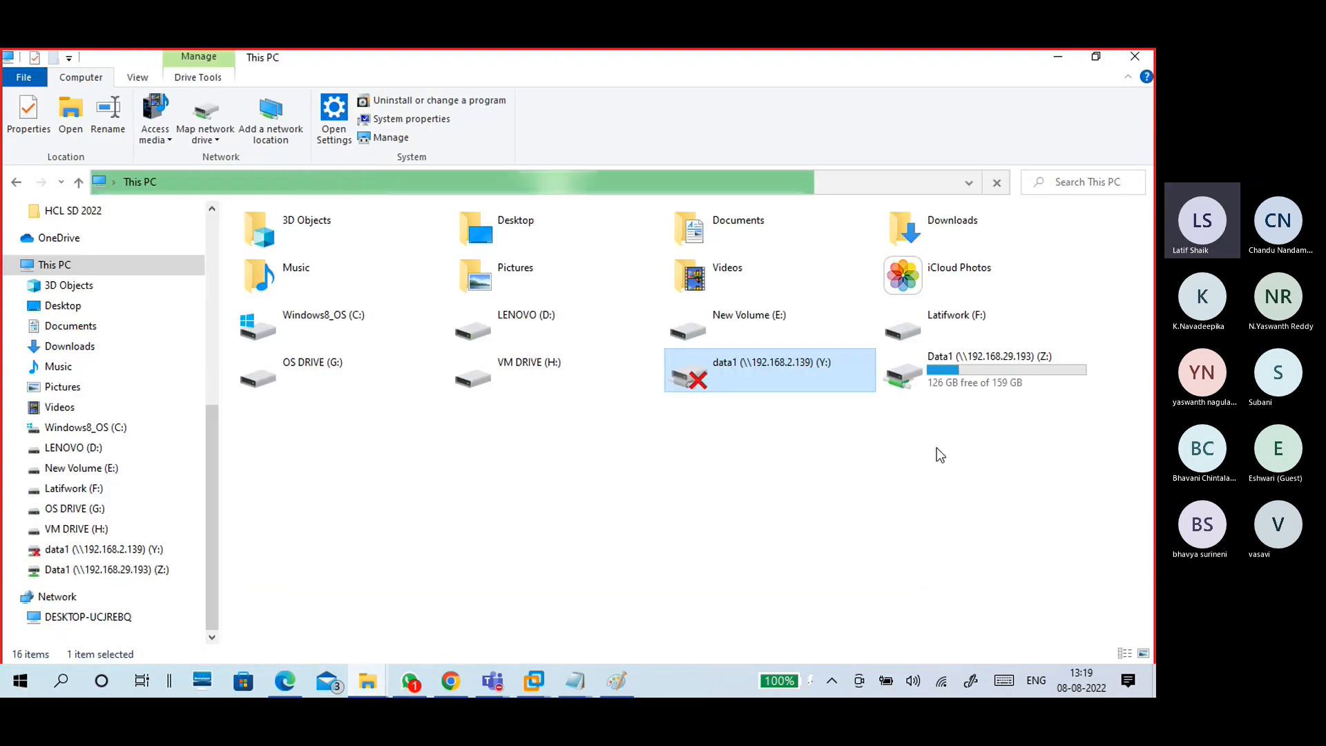
double_click(987, 369)
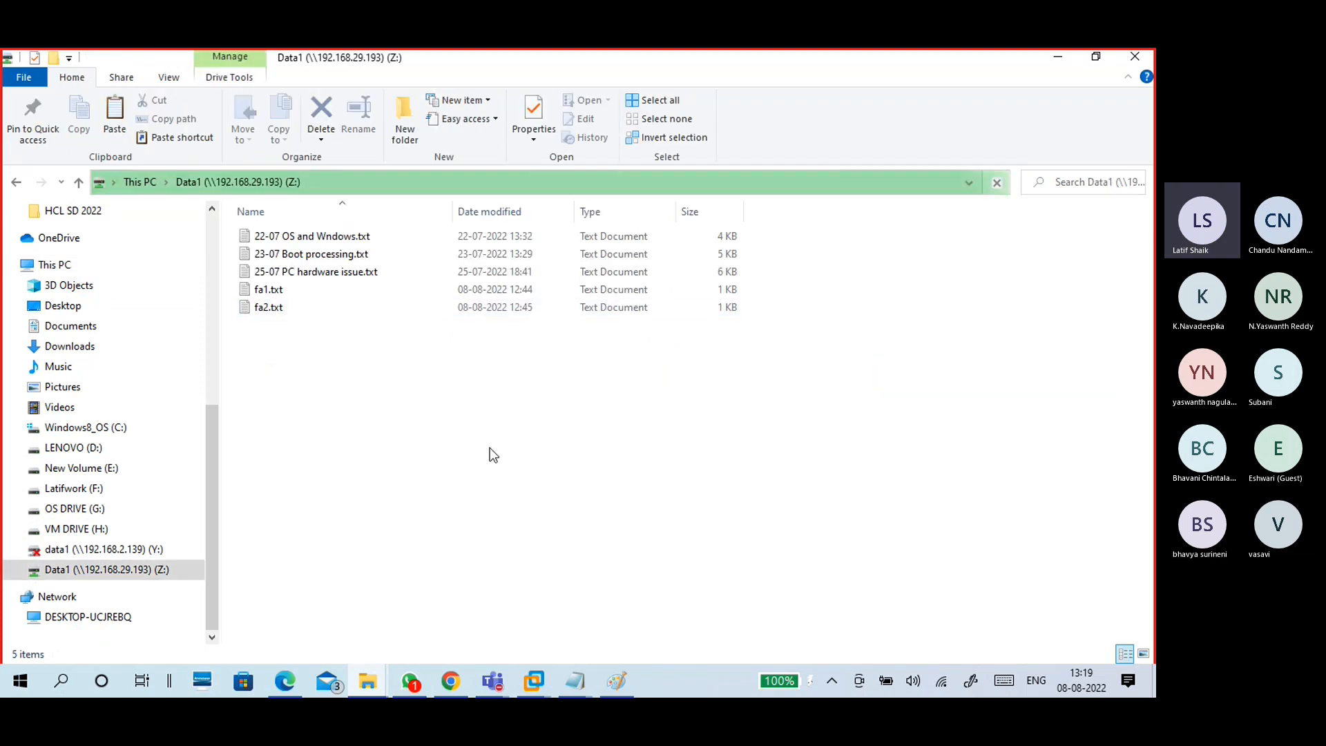
left_click(141, 181)
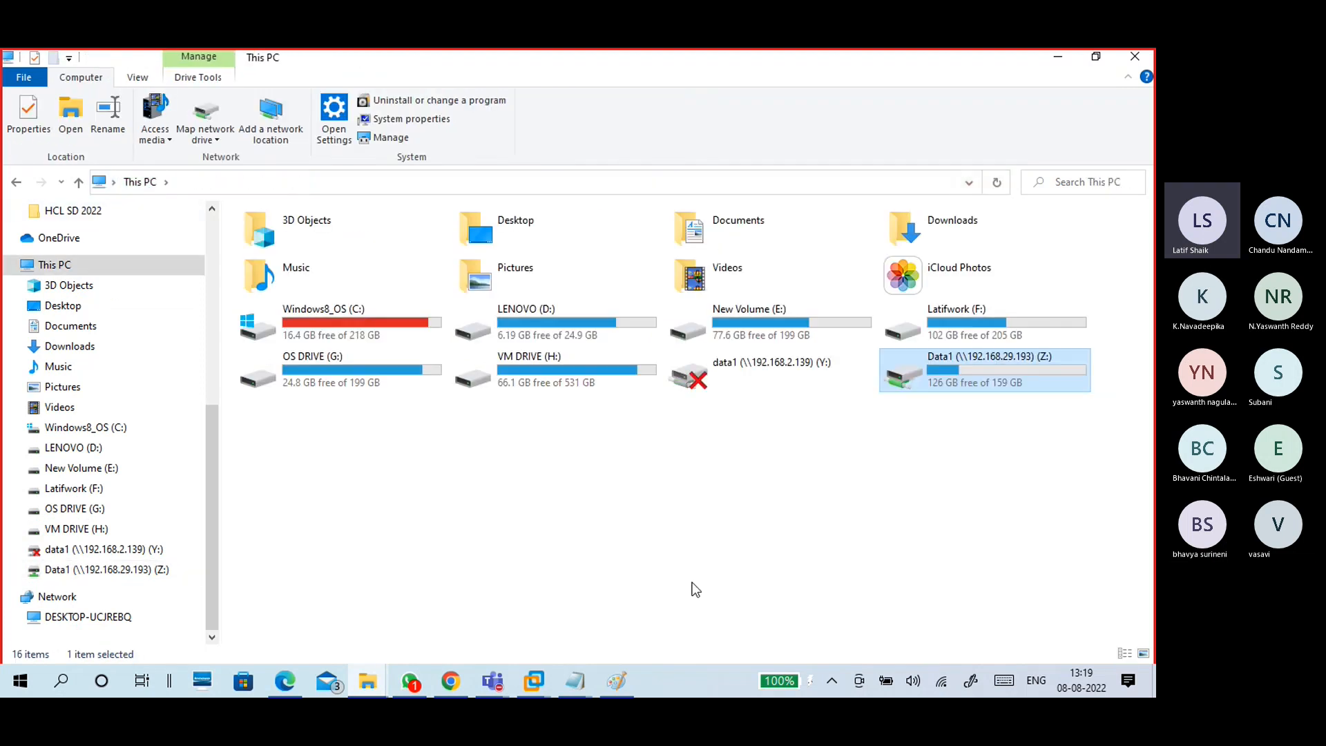
left_click(775, 381)
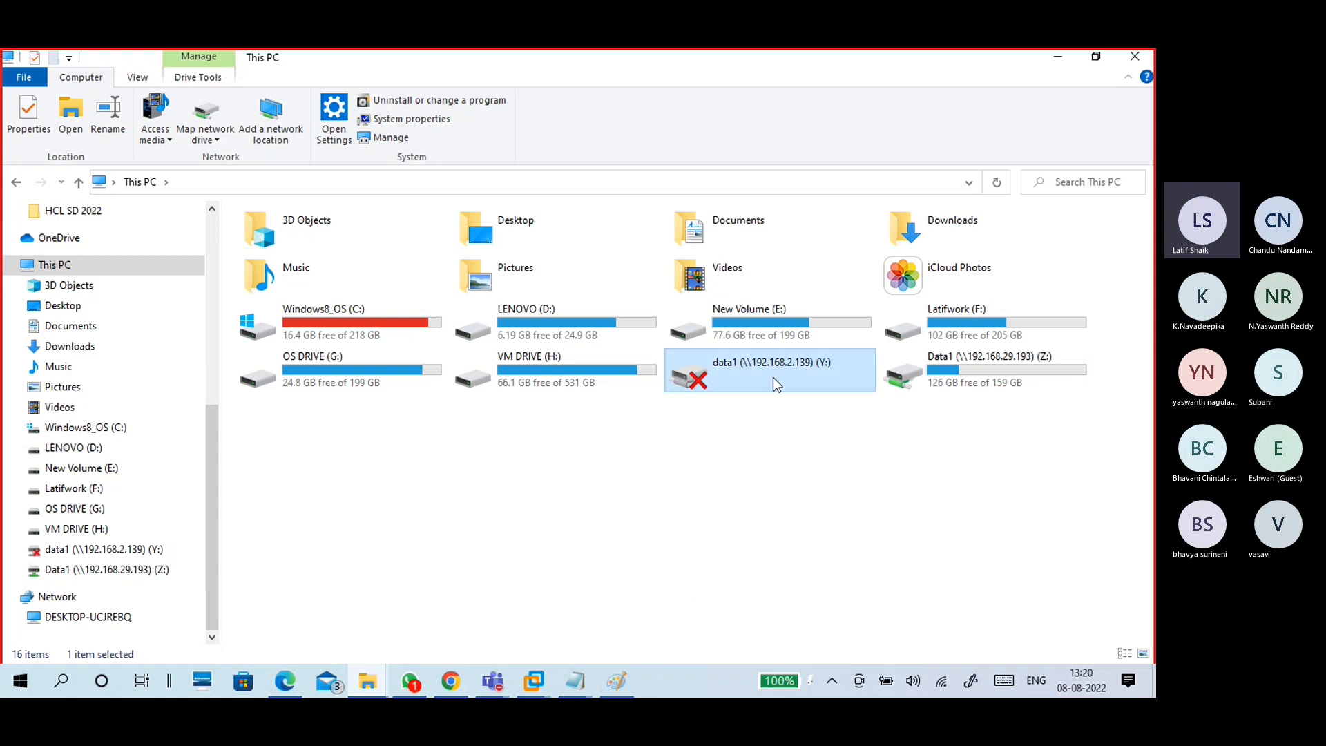
- Switch to the 192.168.29.193 share list, examine the drive letters offered for mapping Share3, and cancel the mapping
left_click(922, 383)
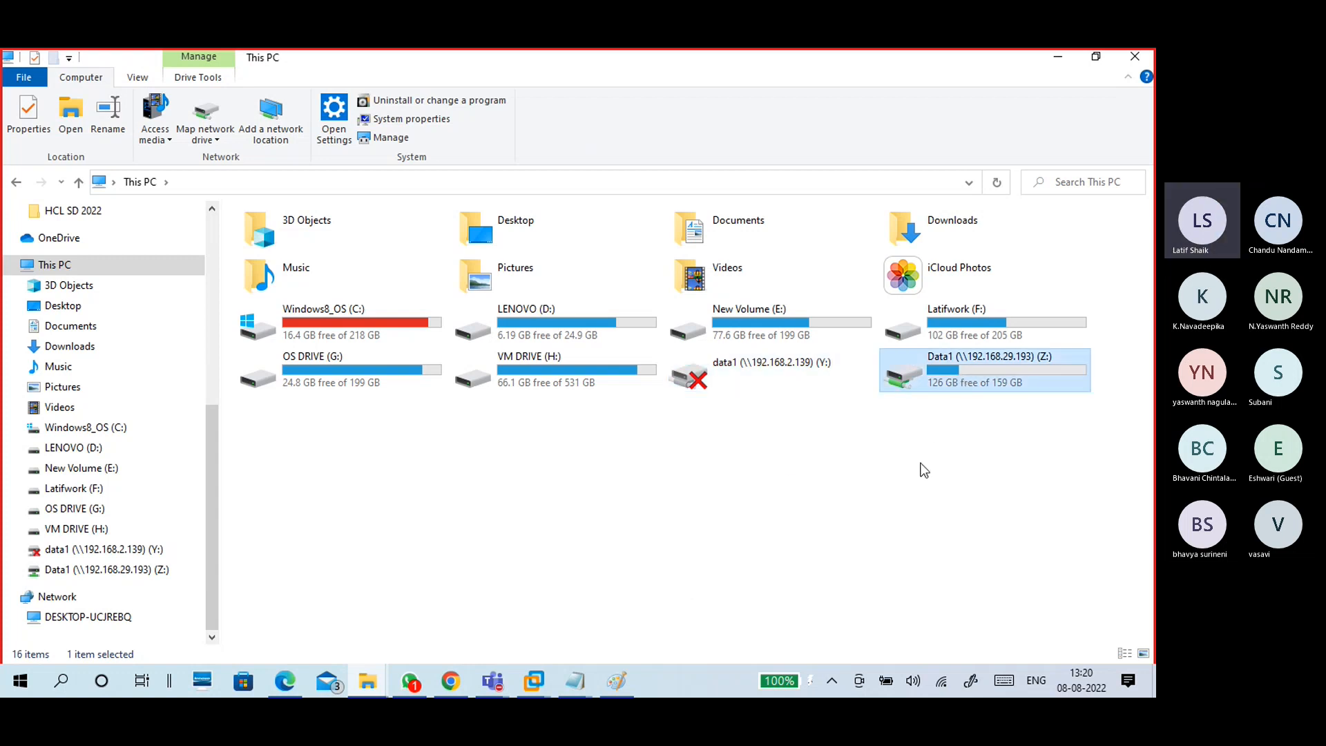
left_click(368, 680)
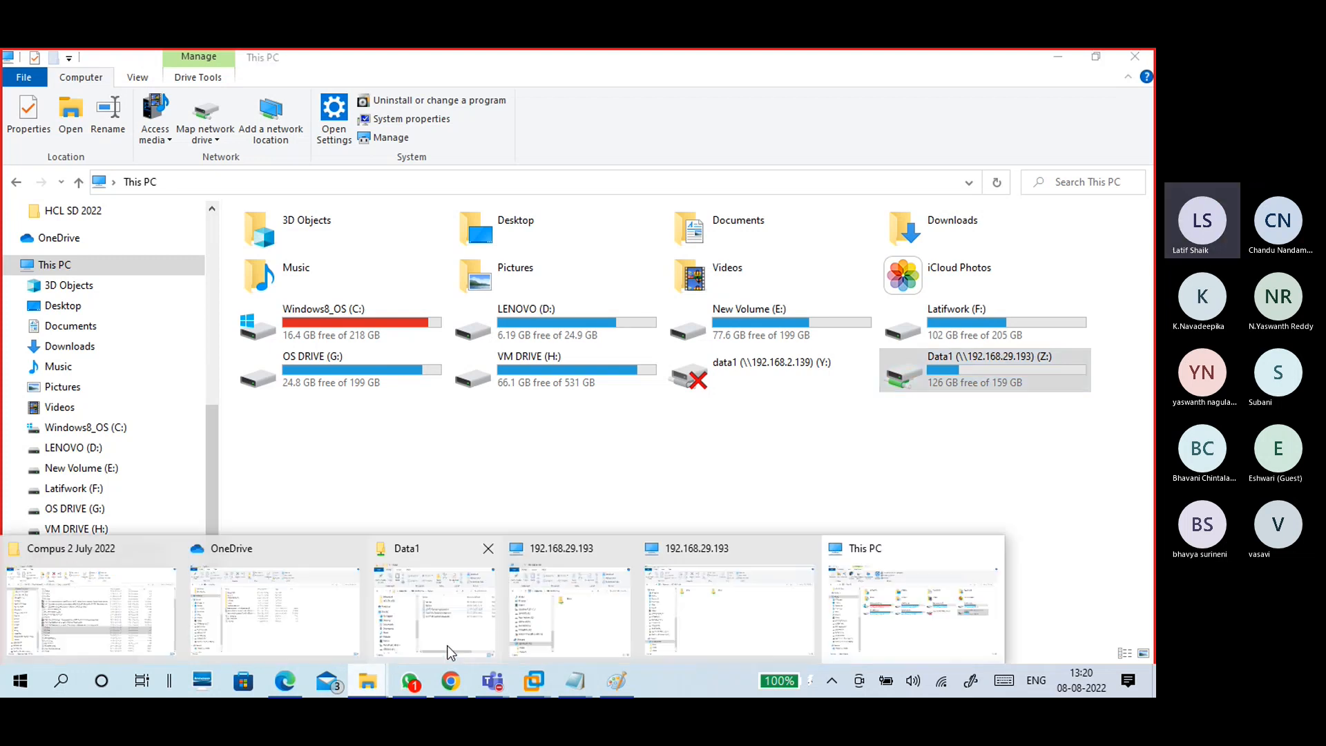
left_click(666, 605)
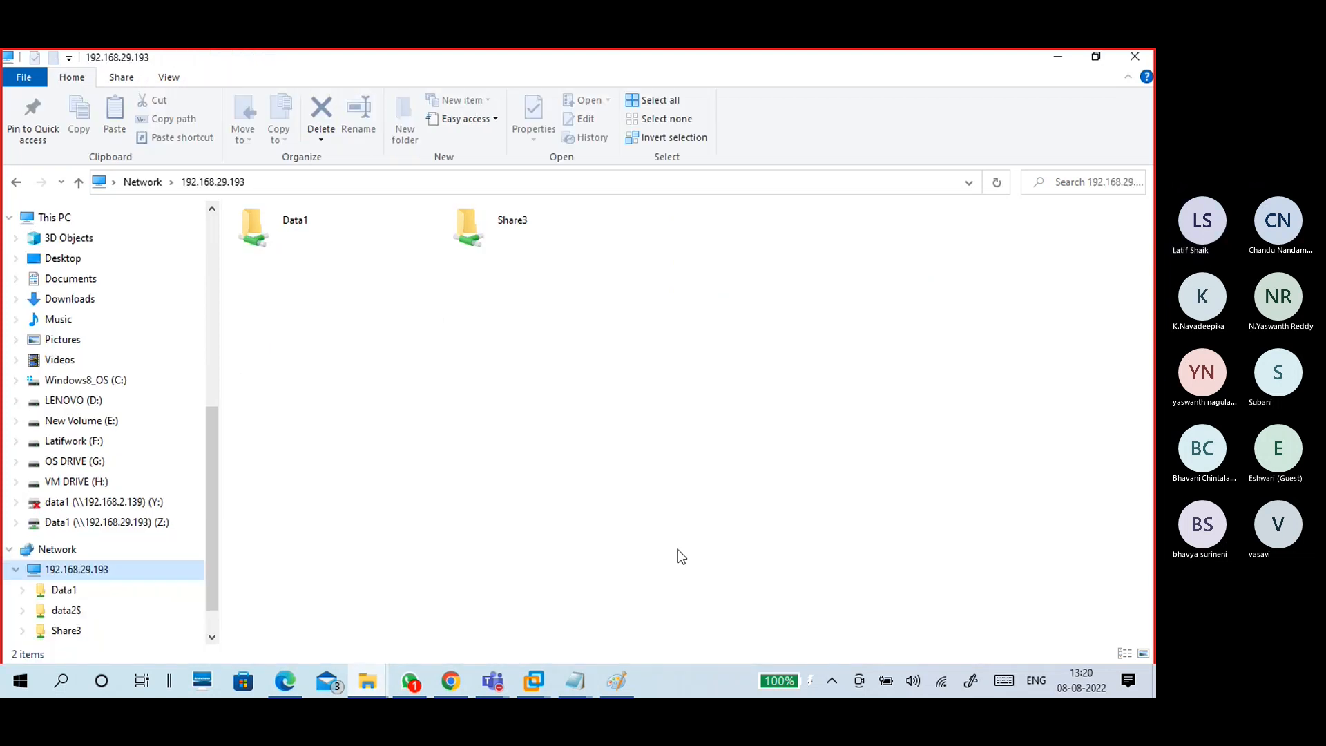
right_click(523, 223)
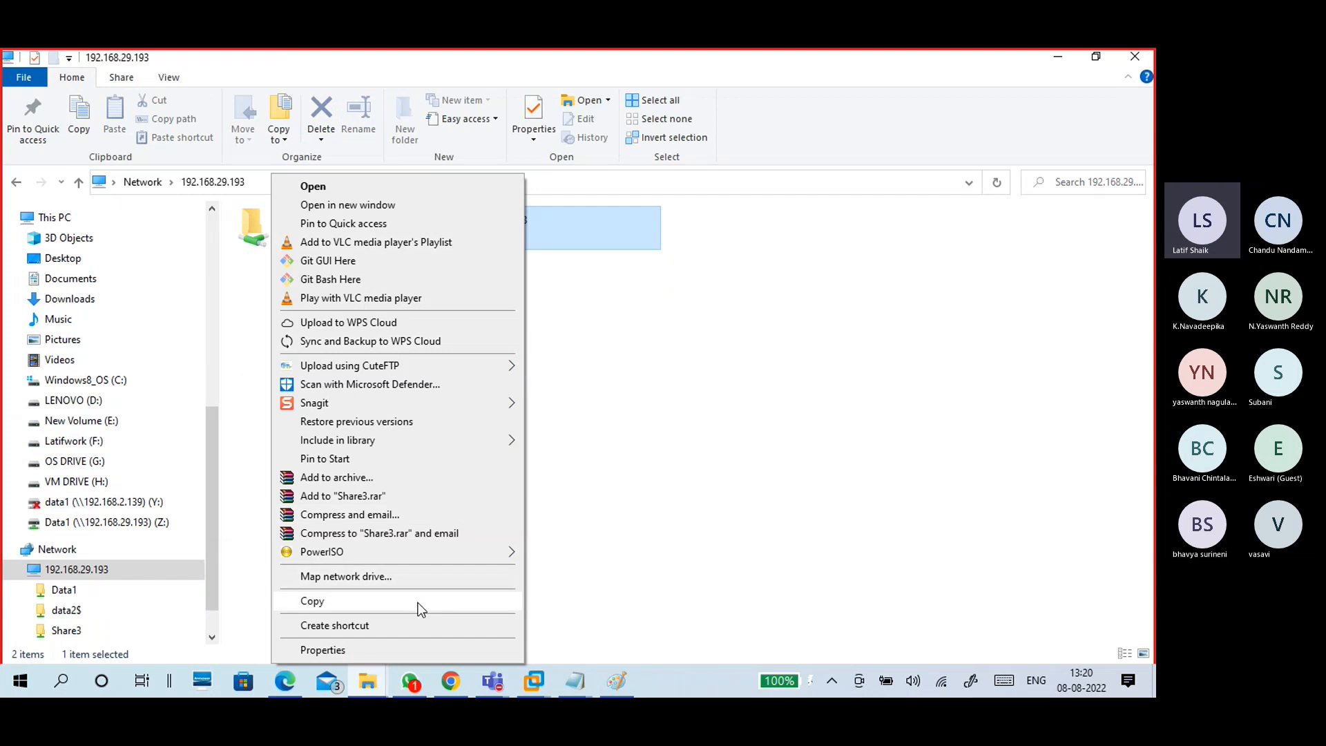
left_click(383, 577)
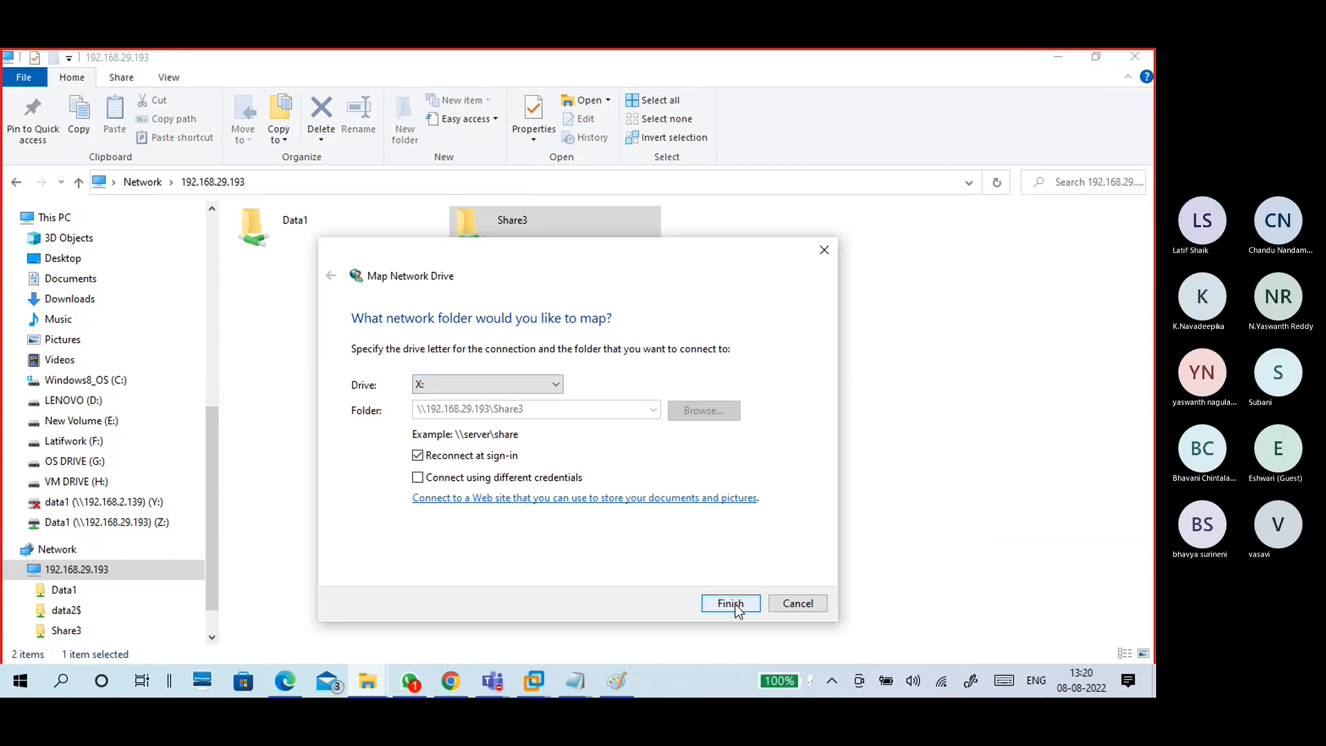
left_click(495, 384)
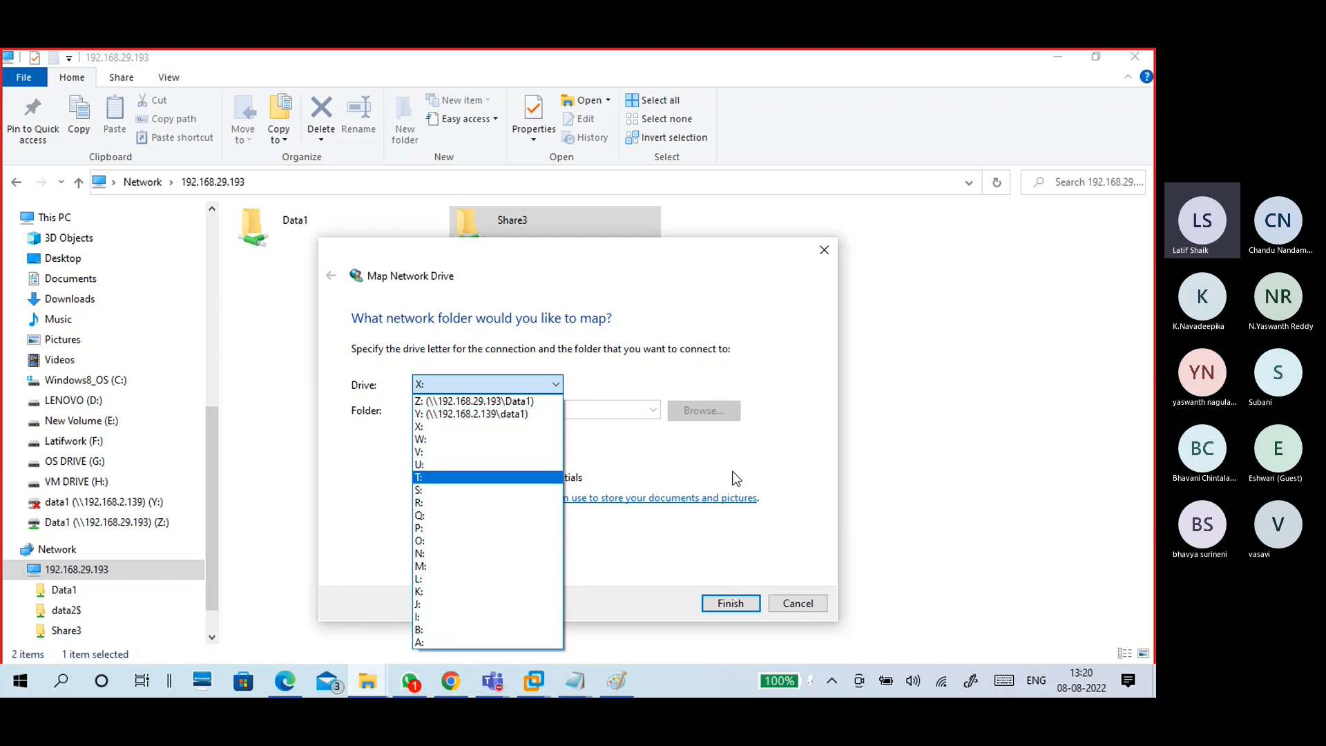
left_click(775, 471)
left_click(799, 603)
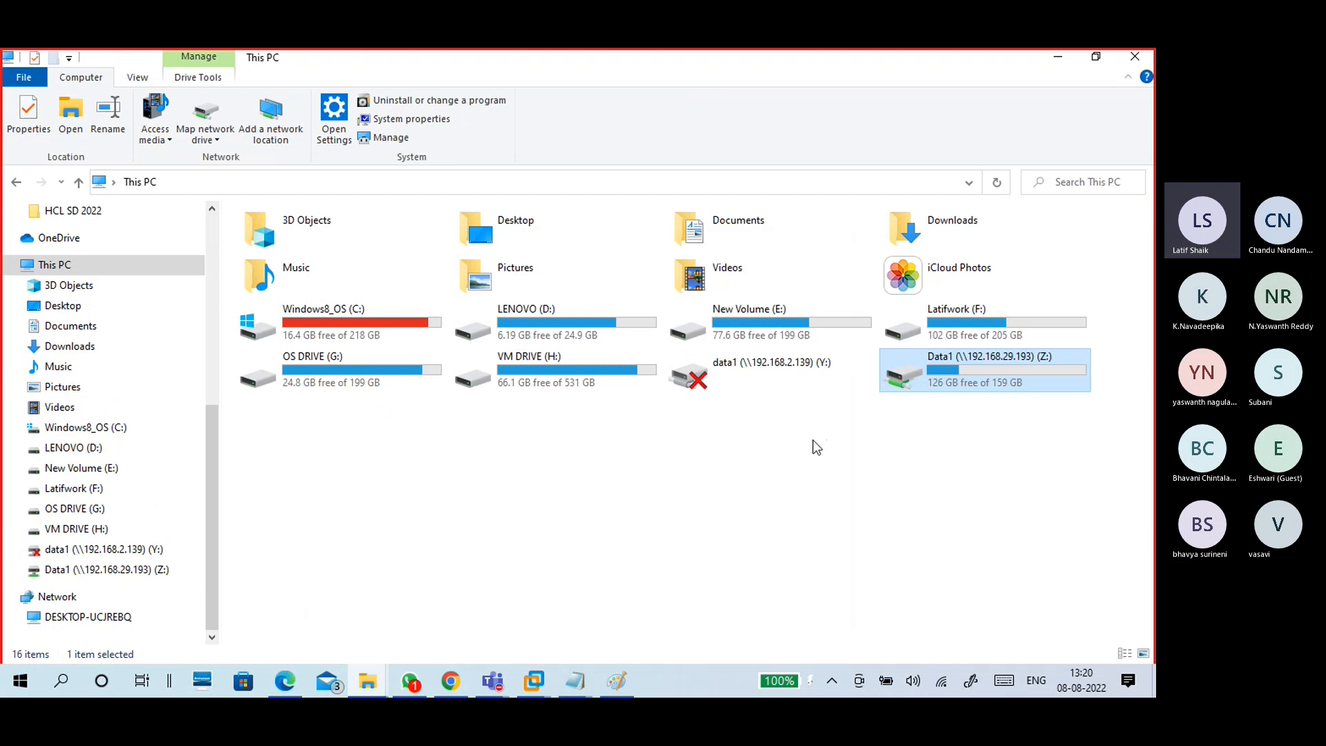
- Disconnect the data1 (Y:) network drive from This PC, refresh the drive list and select the Data1 (Z:) drive
left_click(779, 384)
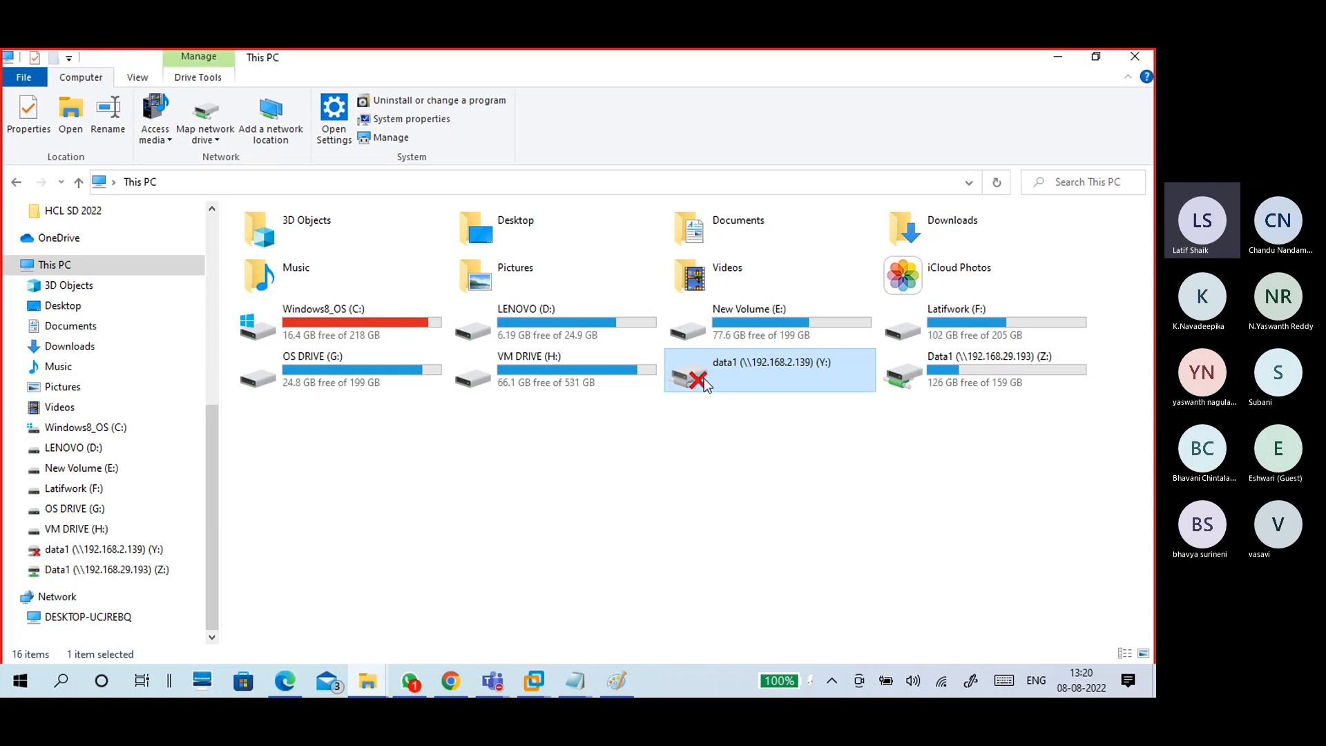
right_click(703, 378)
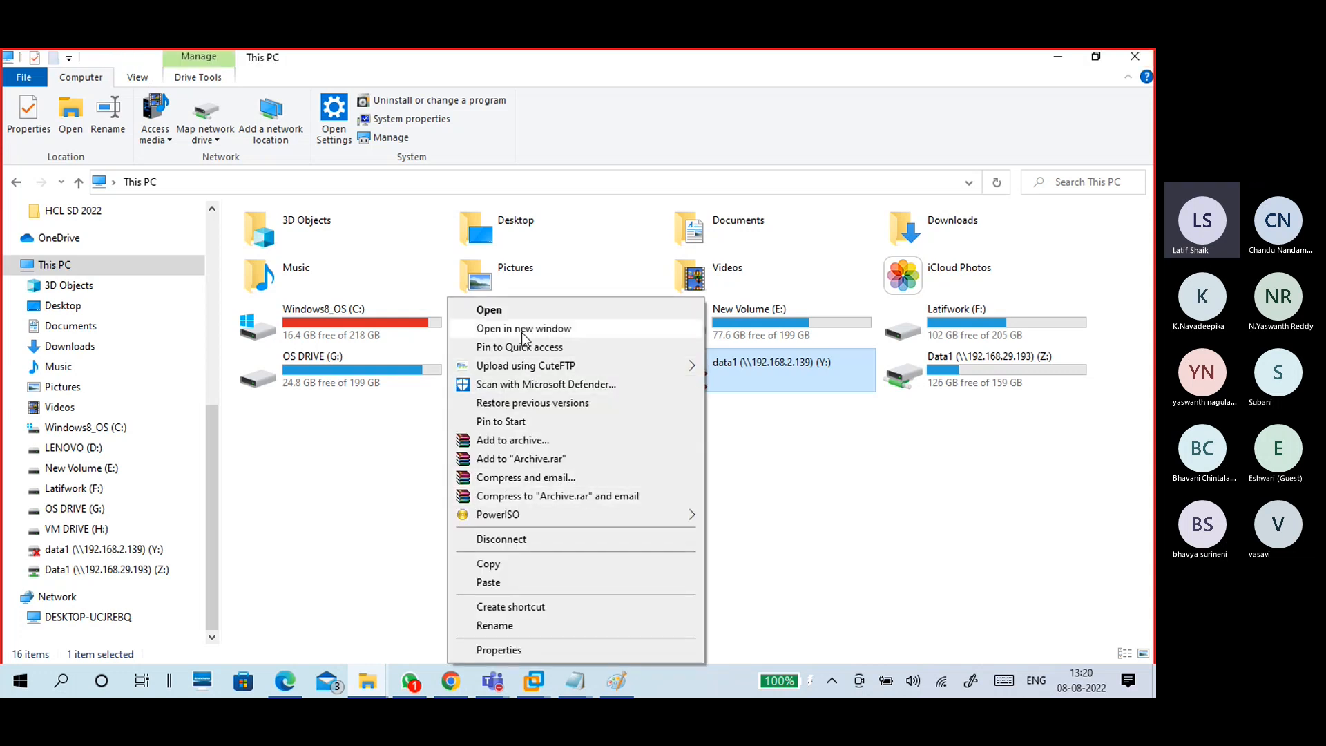
left_click(520, 541)
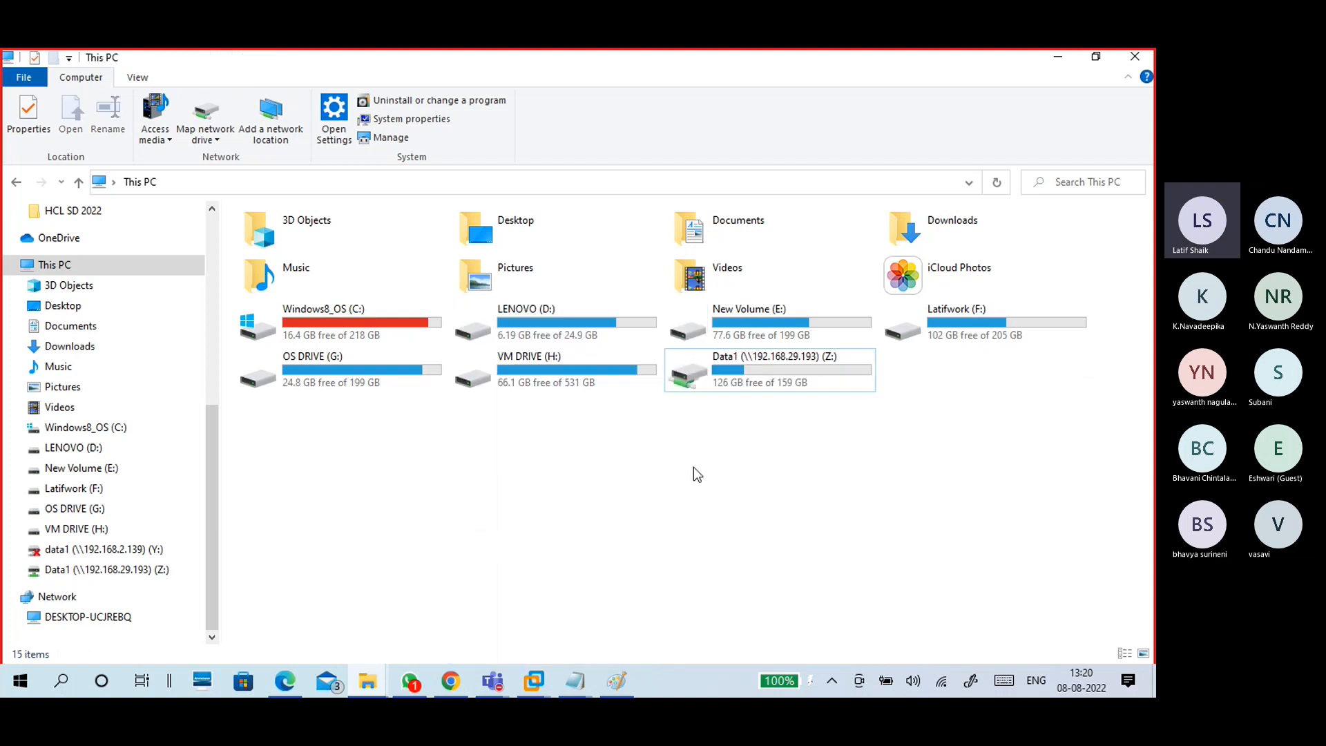
right_click(751, 481)
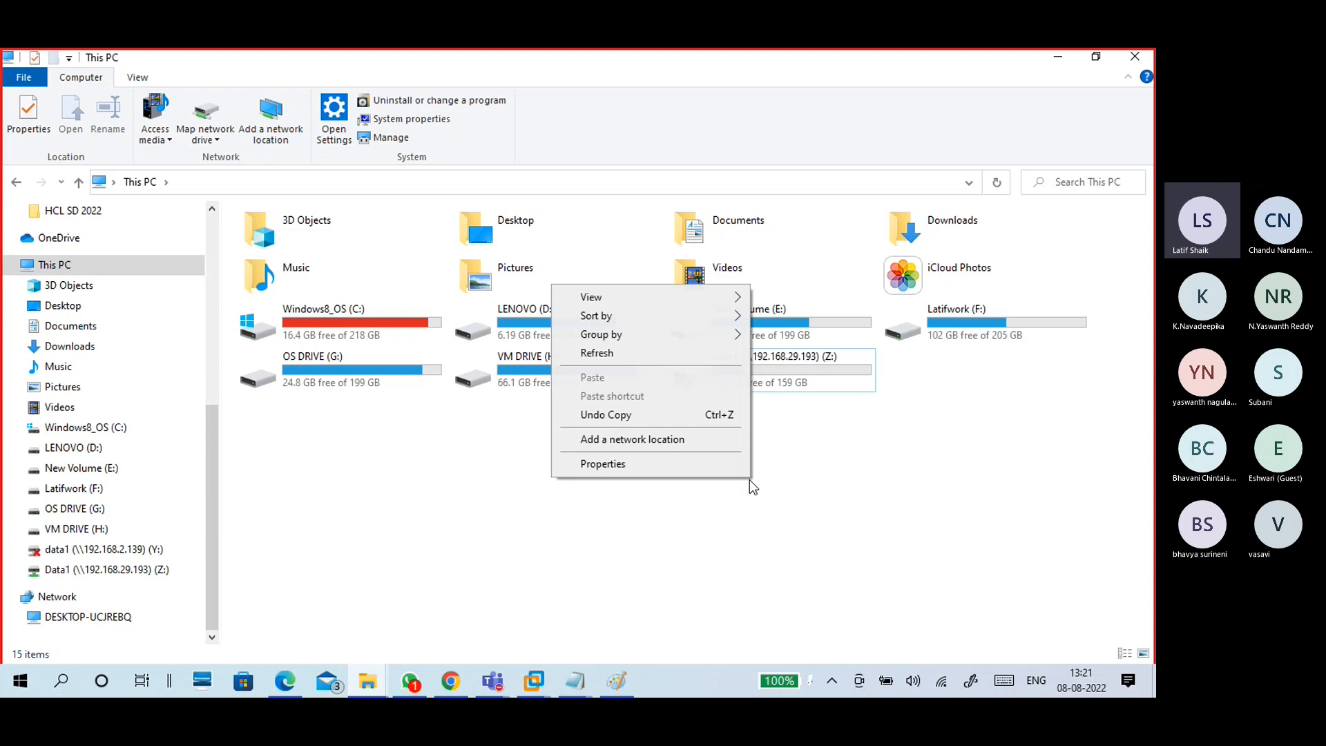
left_click(645, 354)
left_click(775, 391)
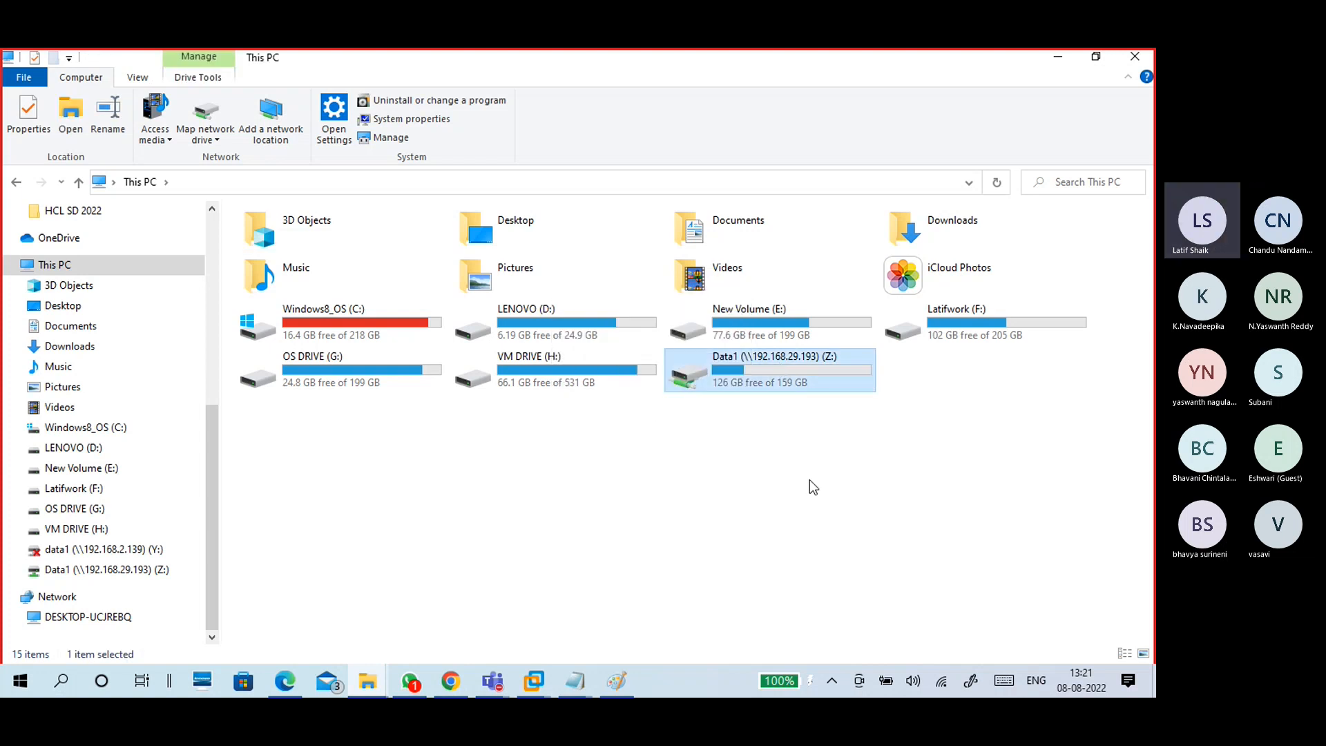
double_click(790, 355)
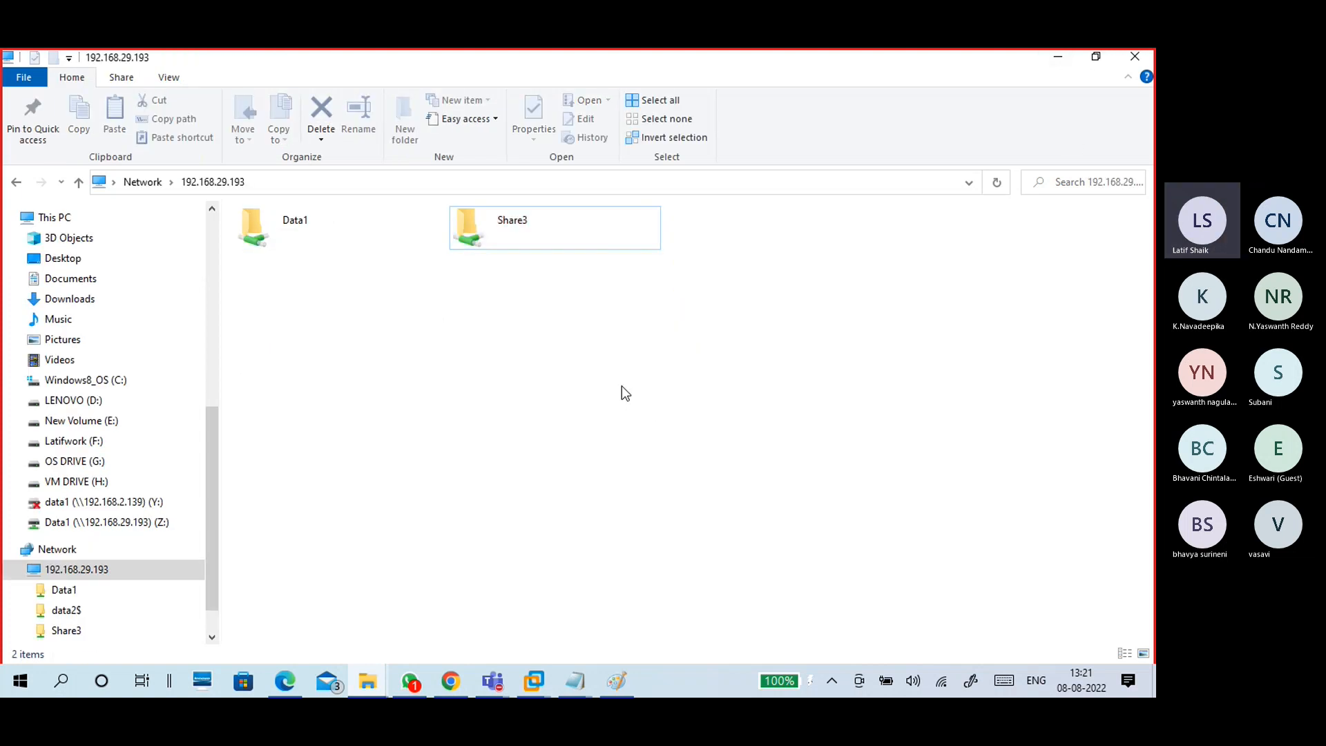
- Switch to the HCL-SD-Win10 virtual machine in VMware Workstation and open a Command Prompt by running cmd
mouse_move(534, 681)
left_click(563, 650)
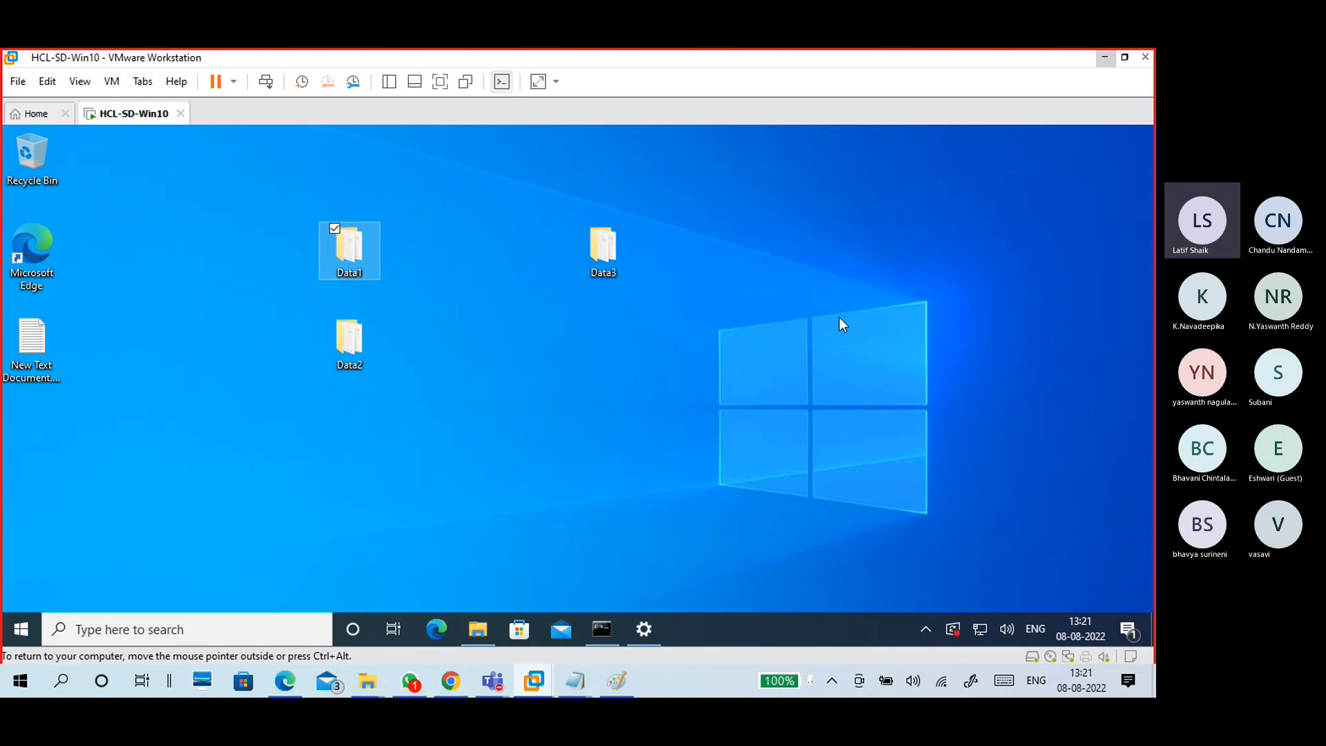
left_click(807, 333)
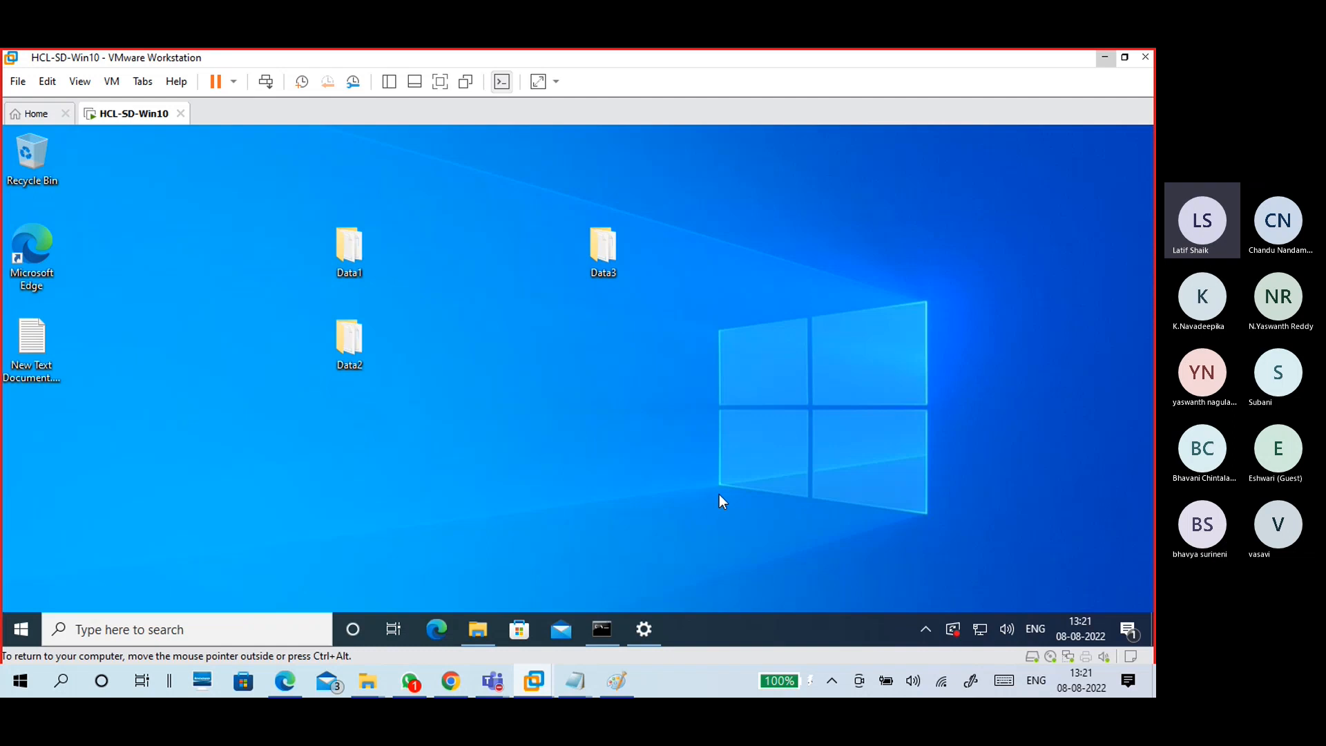
key("super+r")
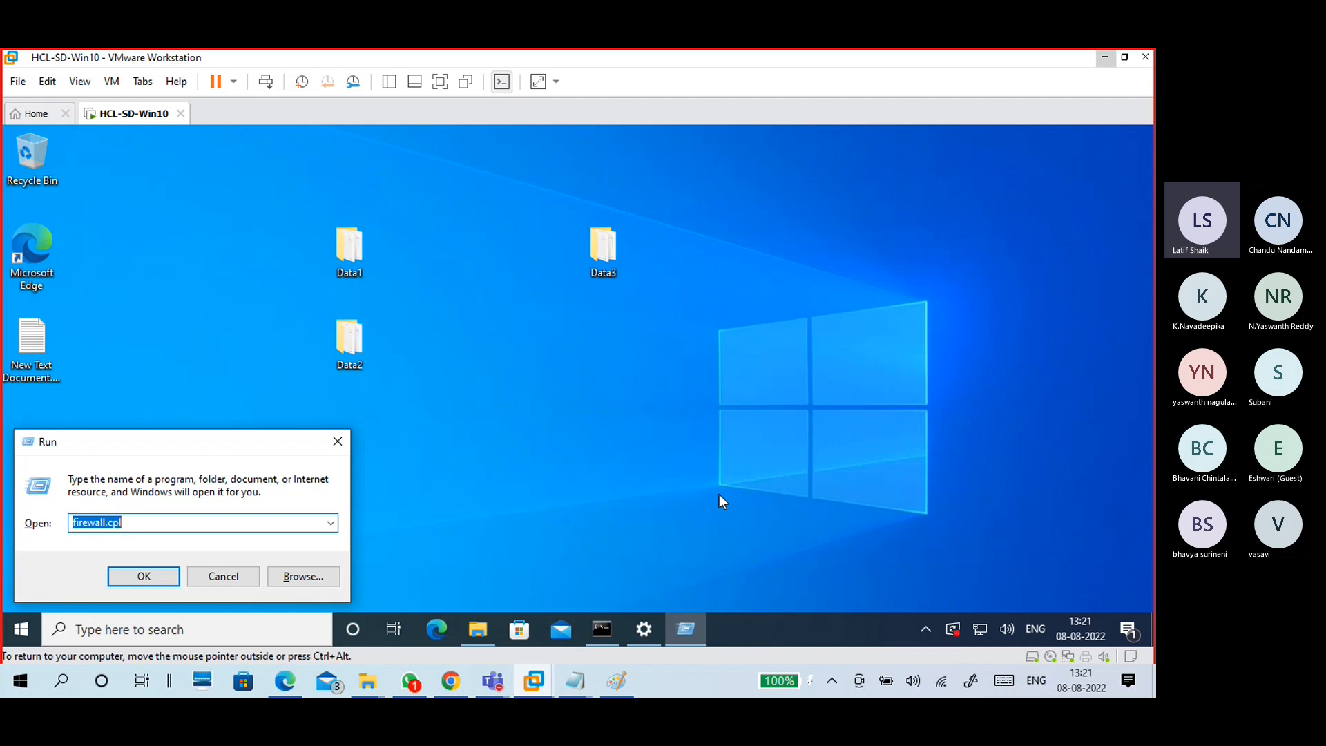
type("cmd")
key("Return")
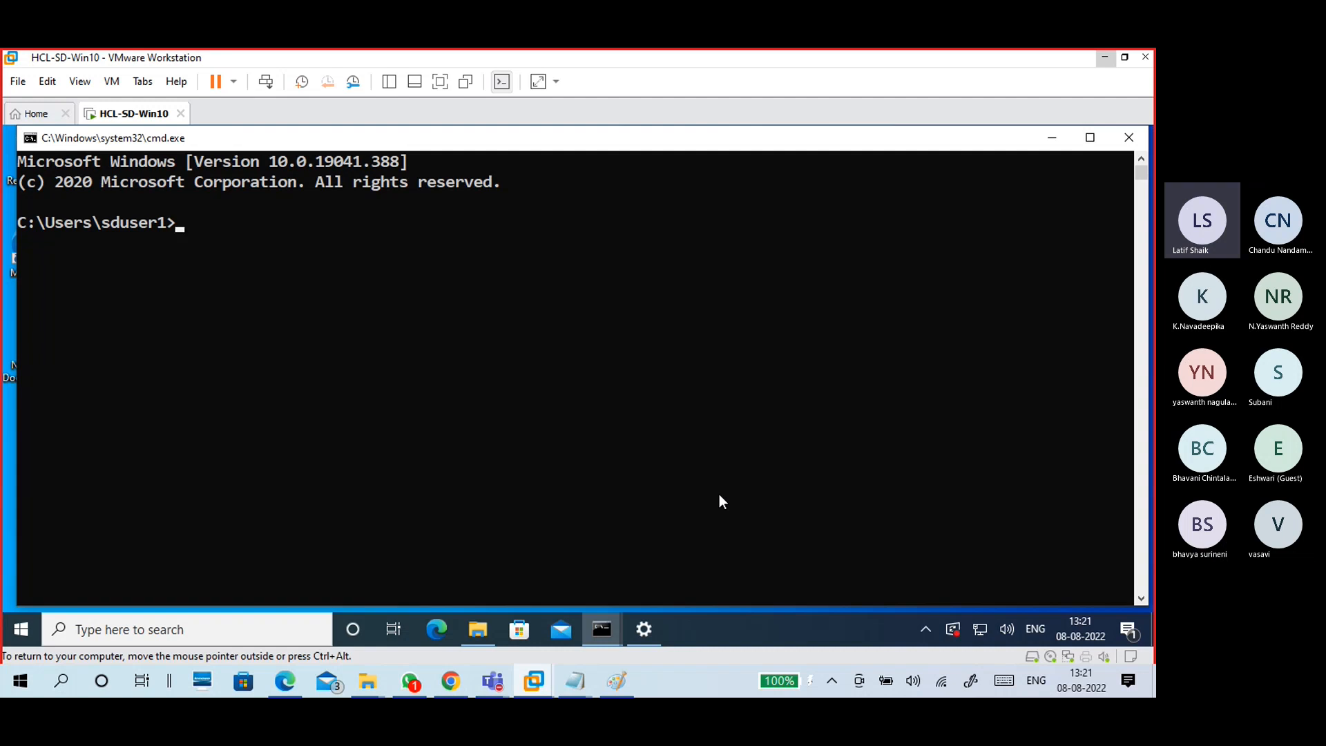
- List the virtual machine's shared folders with the net share command
type("net")
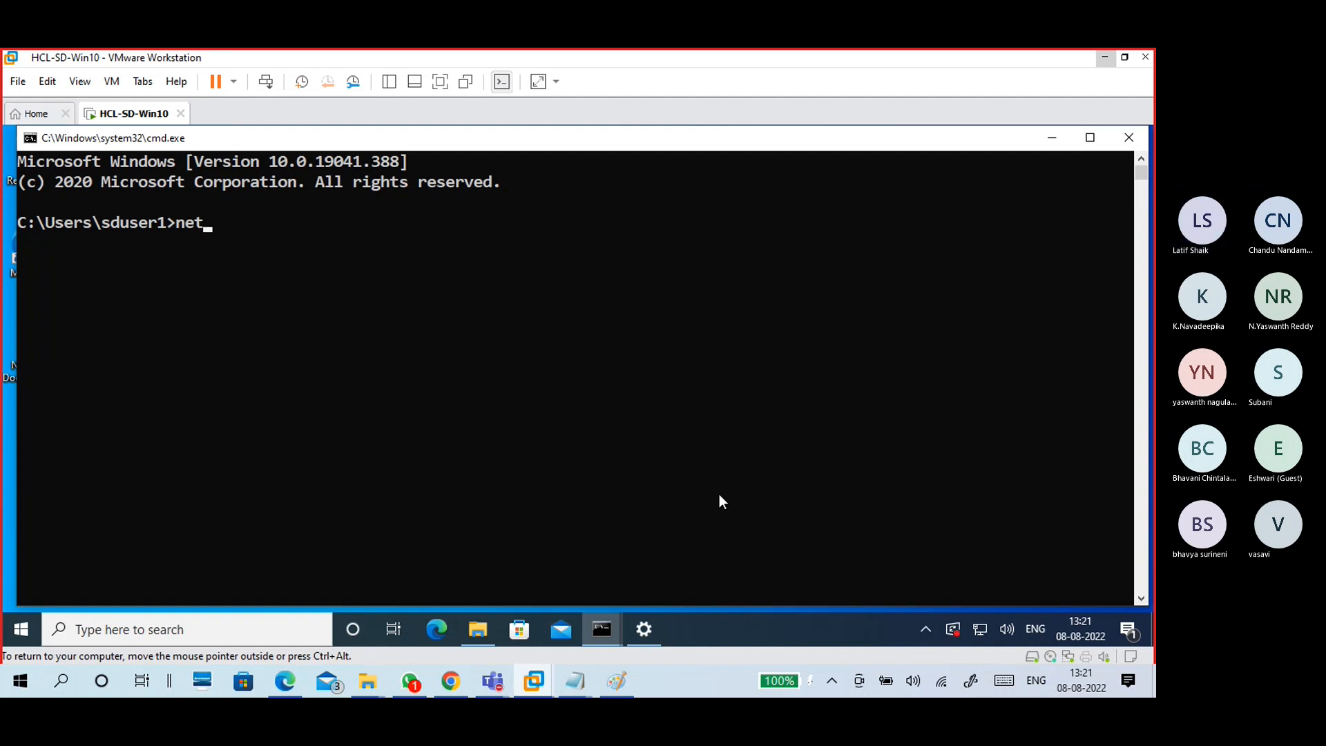
type(" share")
key("Return")
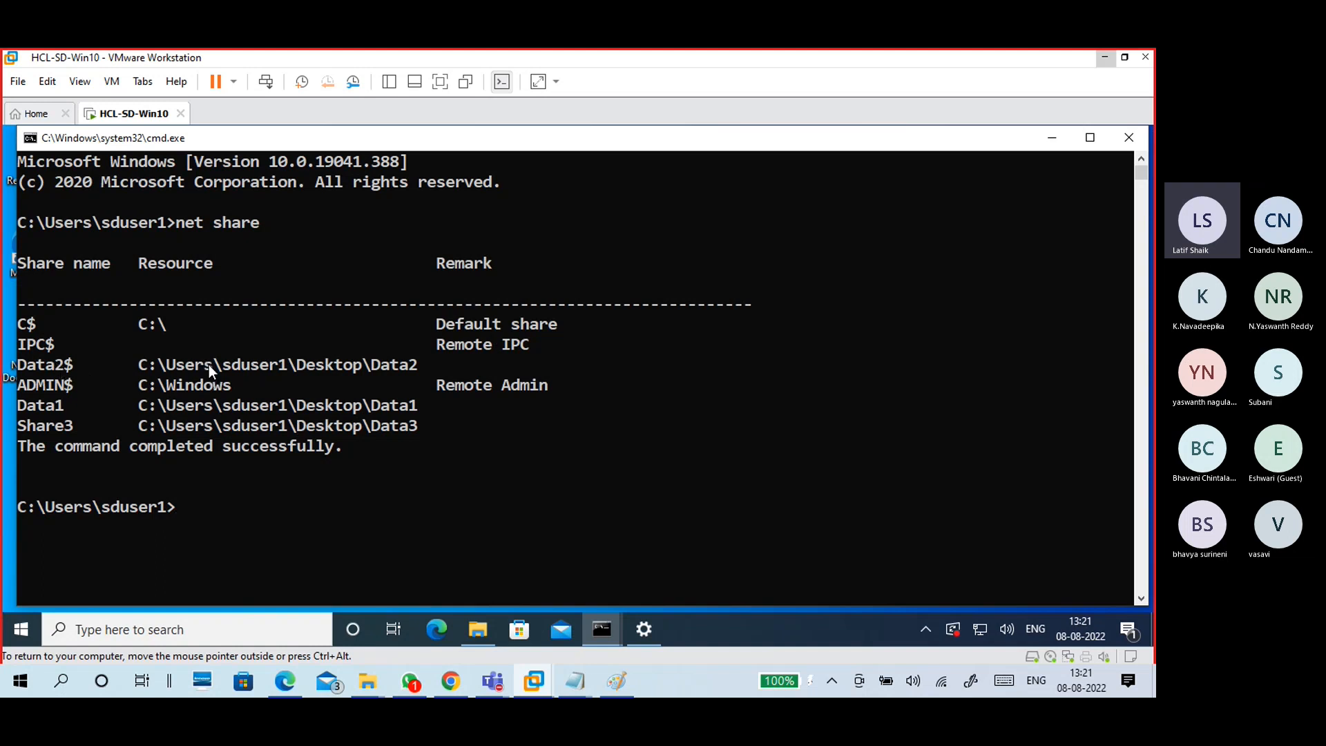
- Examine the share names and folder paths of Data2$, Data1 and Share3 in the output, and close the Command Prompt
left_click_drag(134, 366, 206, 366)
left_click_drag(84, 364, 17, 365)
left_click_drag(69, 409, 23, 408)
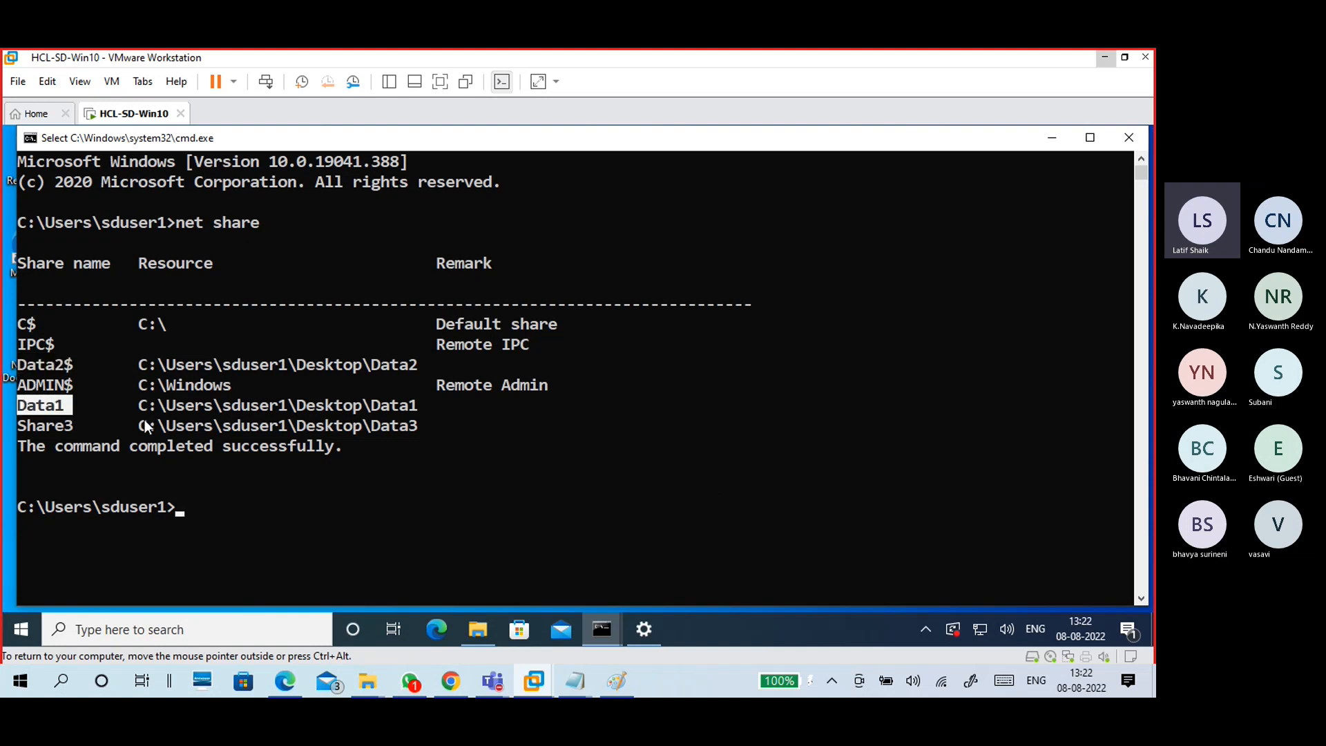
left_click_drag(140, 407, 425, 402)
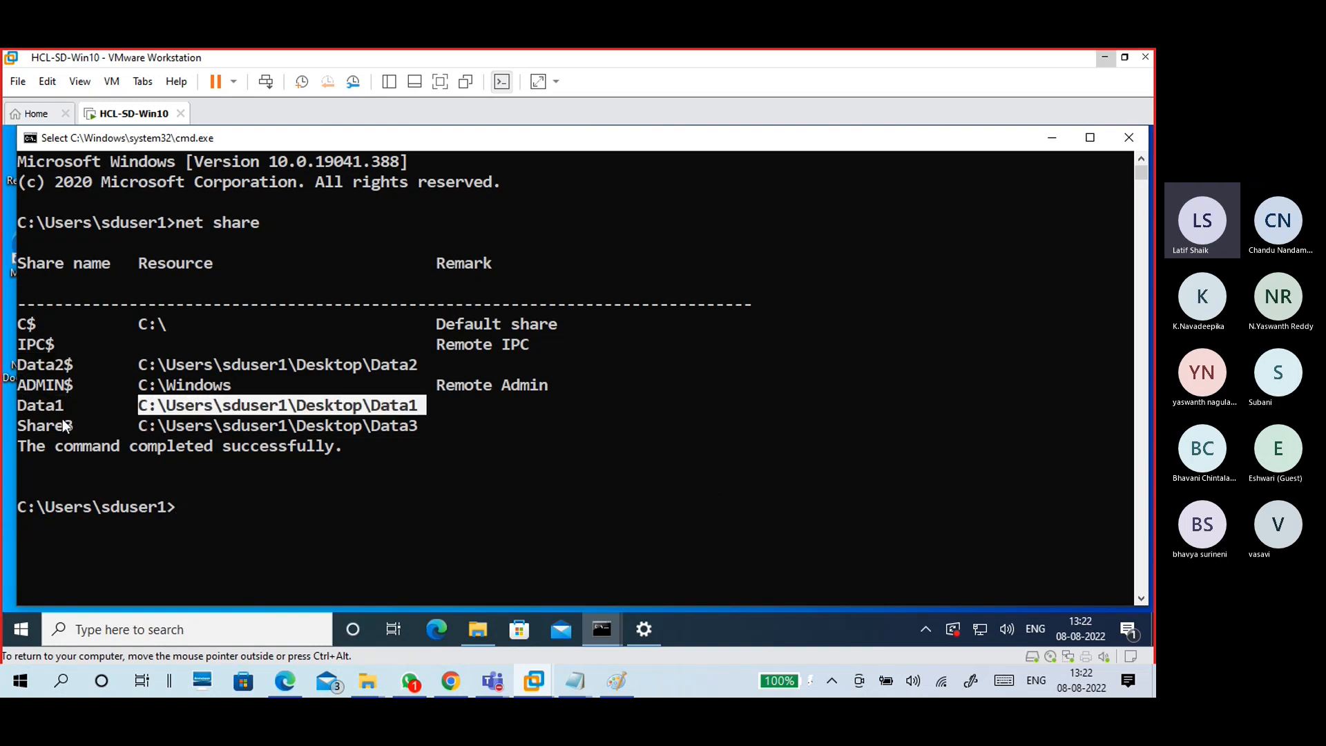
left_click_drag(77, 426, 21, 427)
left_click_drag(142, 424, 423, 422)
left_click(404, 466)
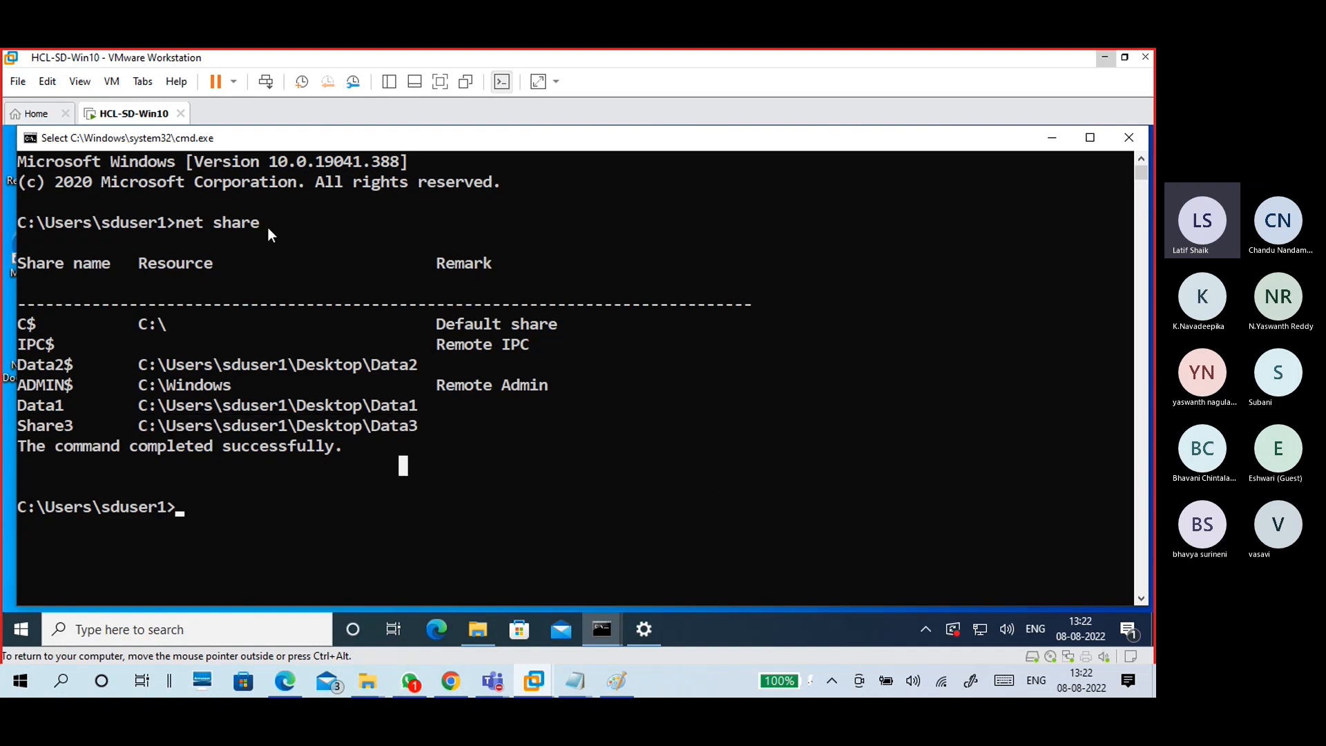
left_click_drag(267, 226, 176, 223)
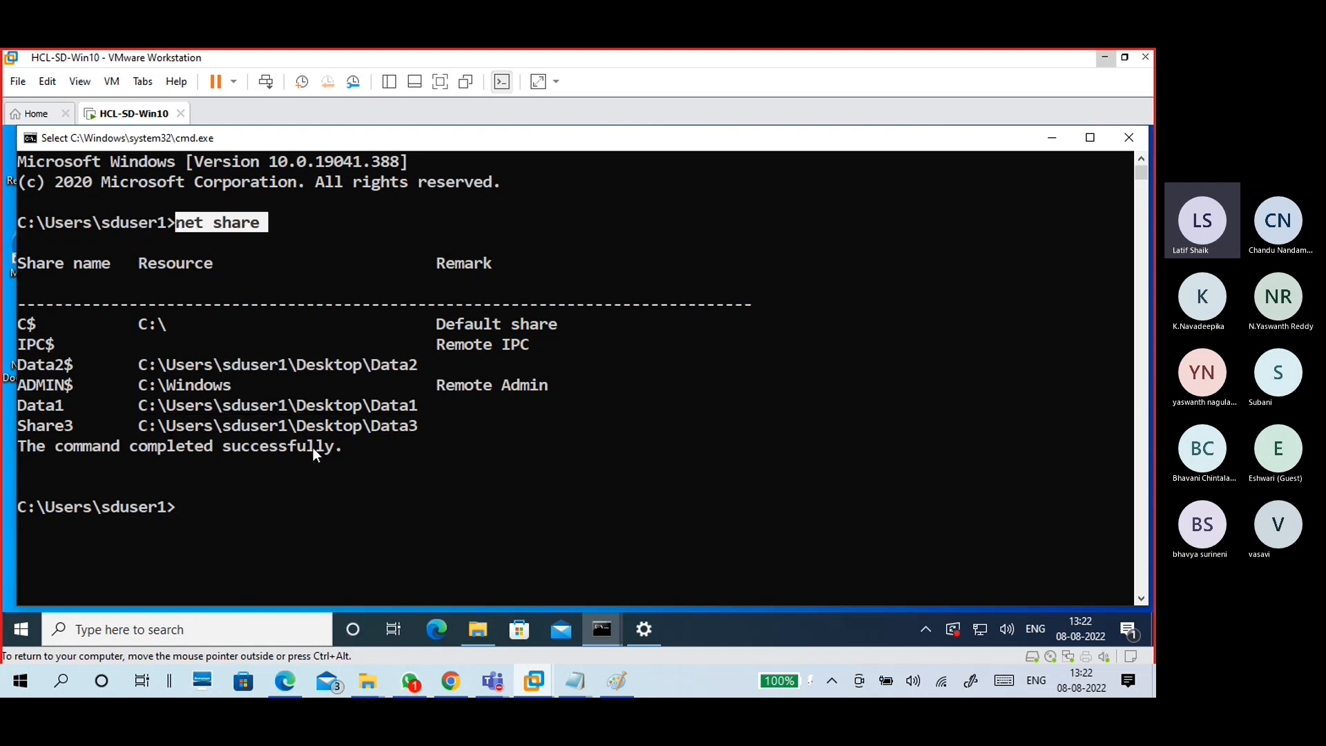
left_click(1129, 138)
- Open Computer Management by running compmgmt.msc and maximise its window
key("super+r")
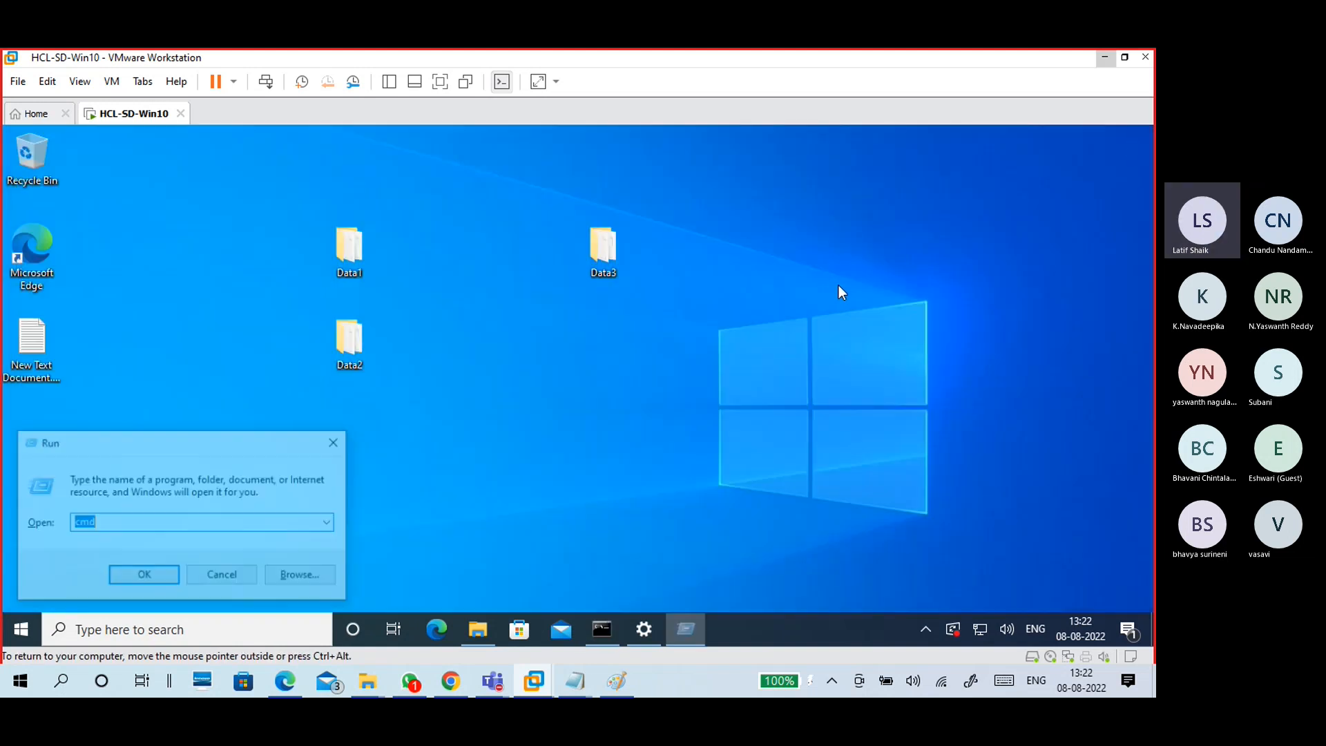
type("com")
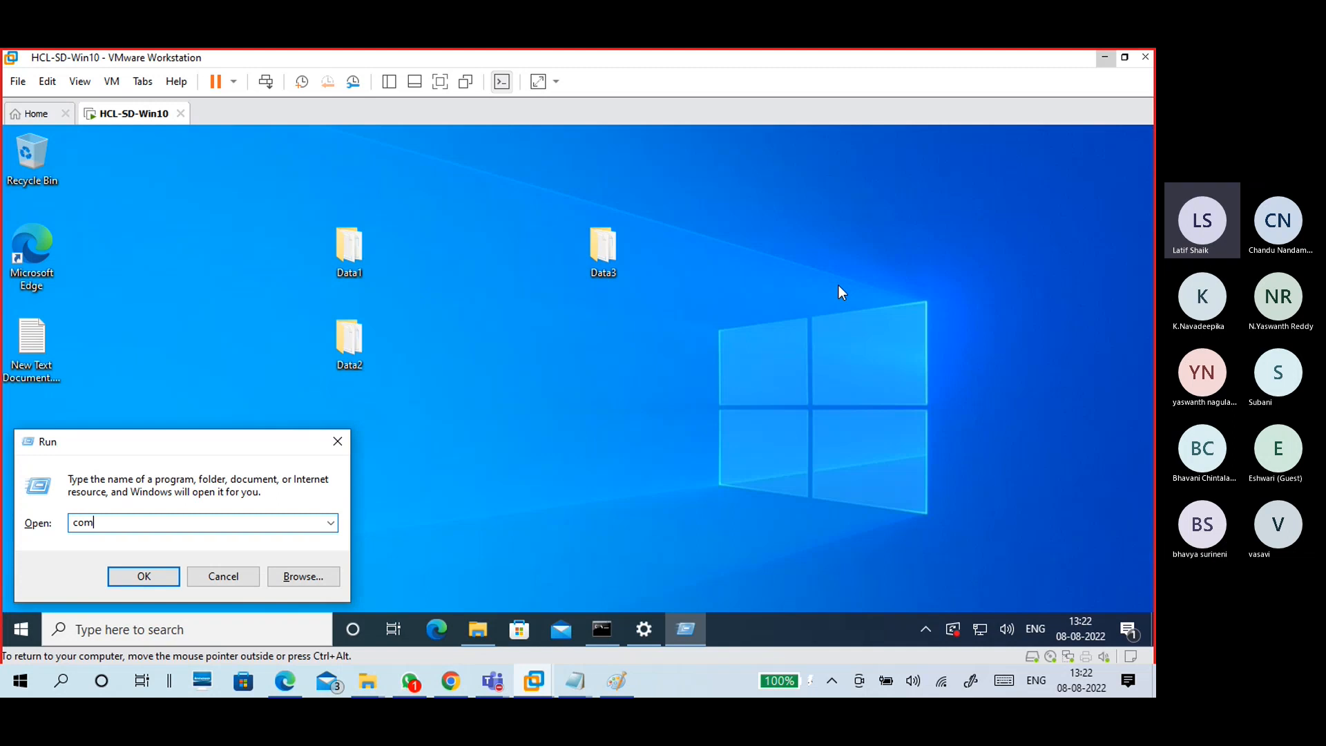
type("pmgmt.msc")
key("Return")
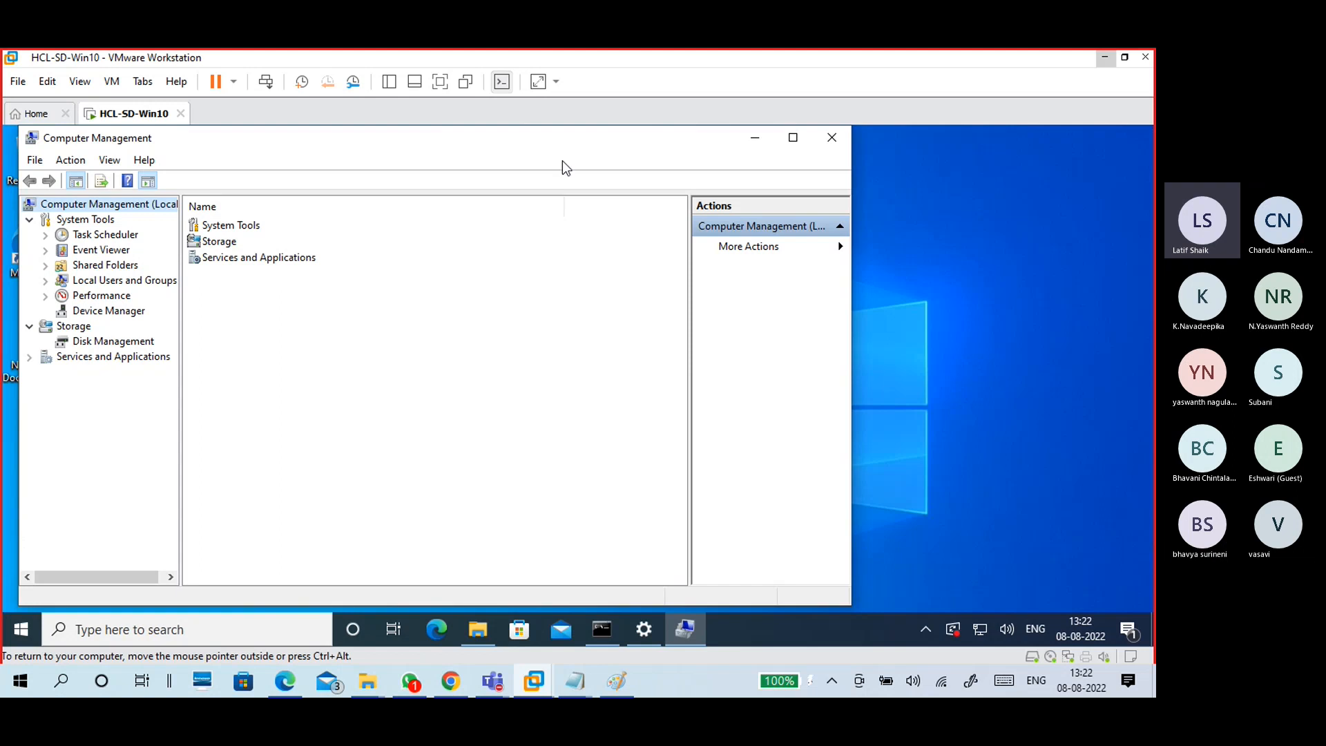
left_click_drag(565, 146, 632, 153)
left_click(862, 138)
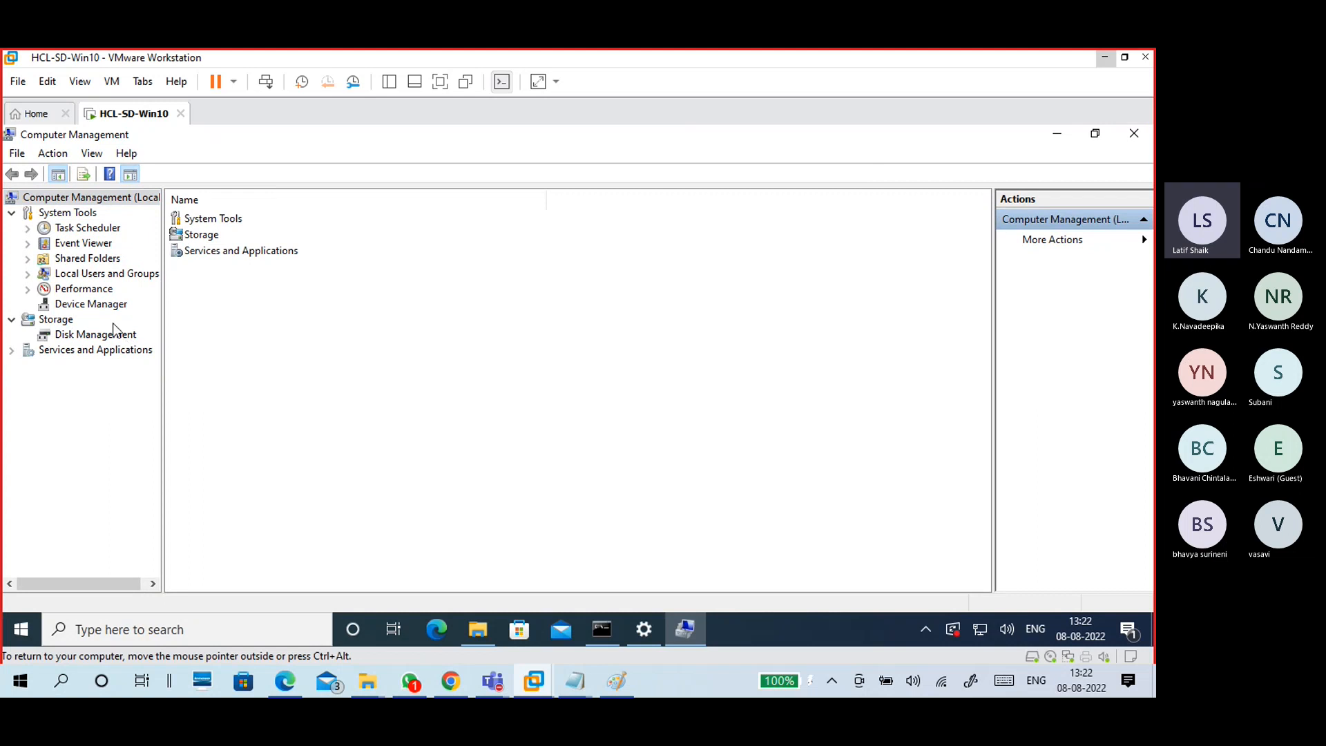
- Display the Shares list under Shared Folders and check the Data1, Data2$ and Share3 entries
left_click(95, 260)
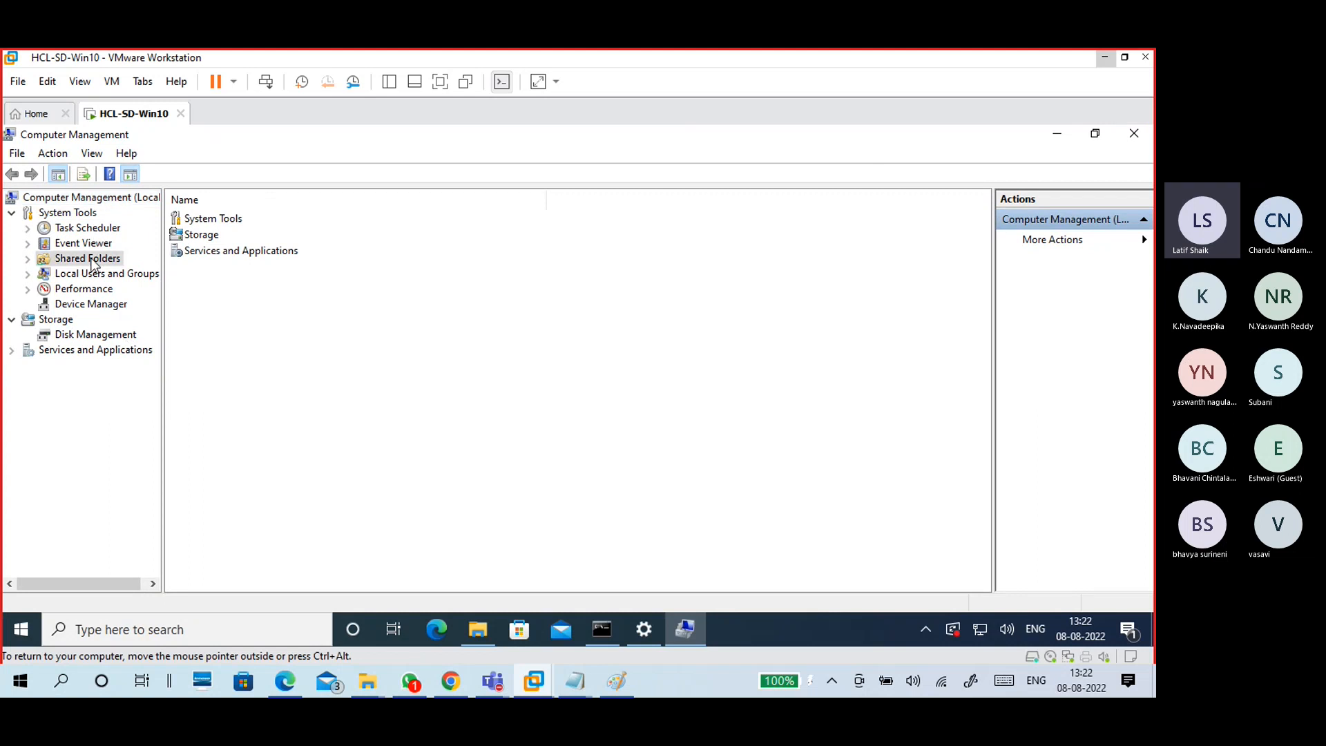
left_click(28, 261)
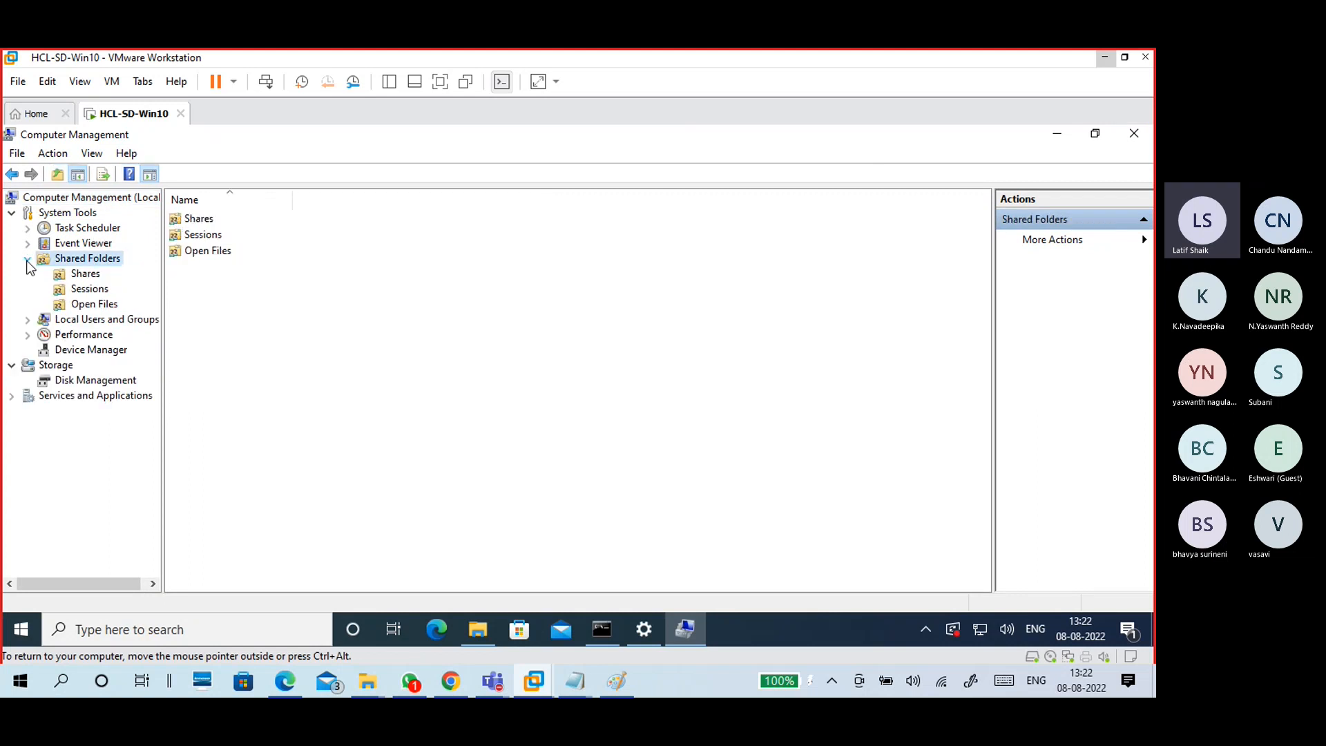
left_click(87, 275)
left_click(199, 250)
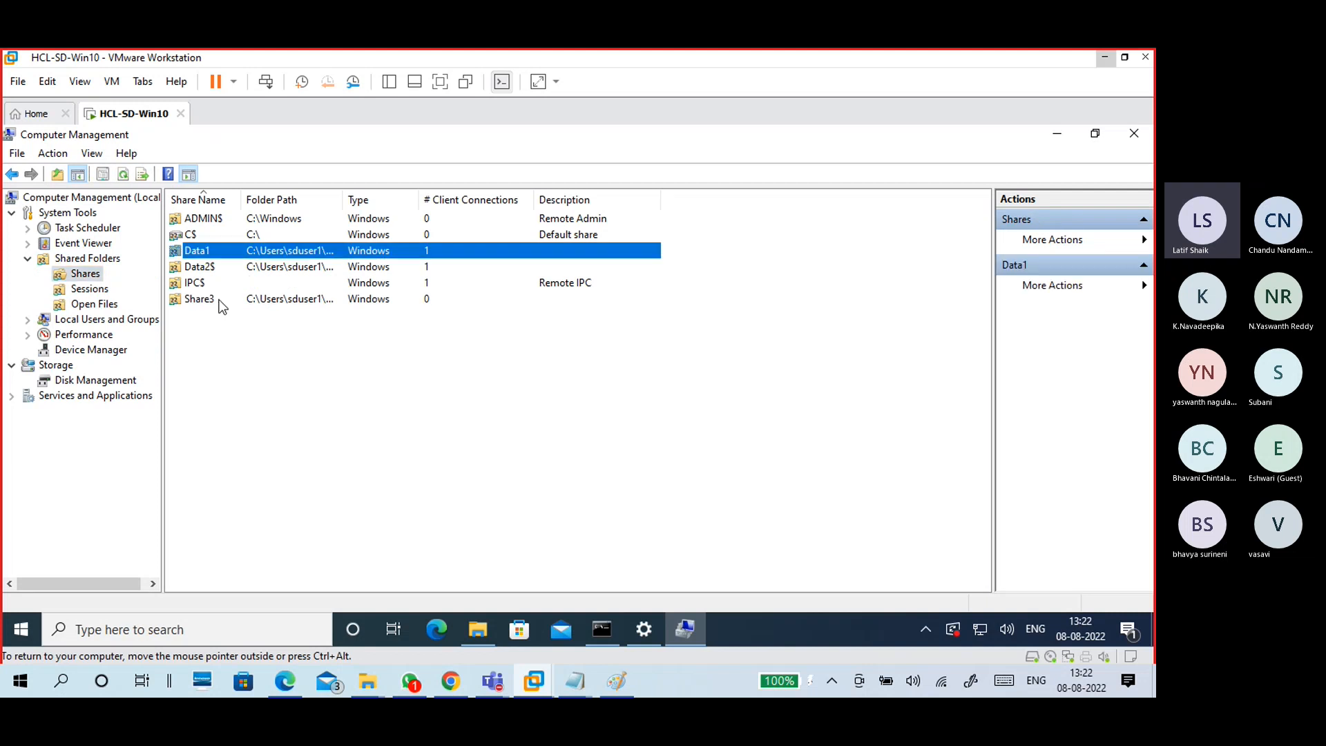
left_click(203, 267)
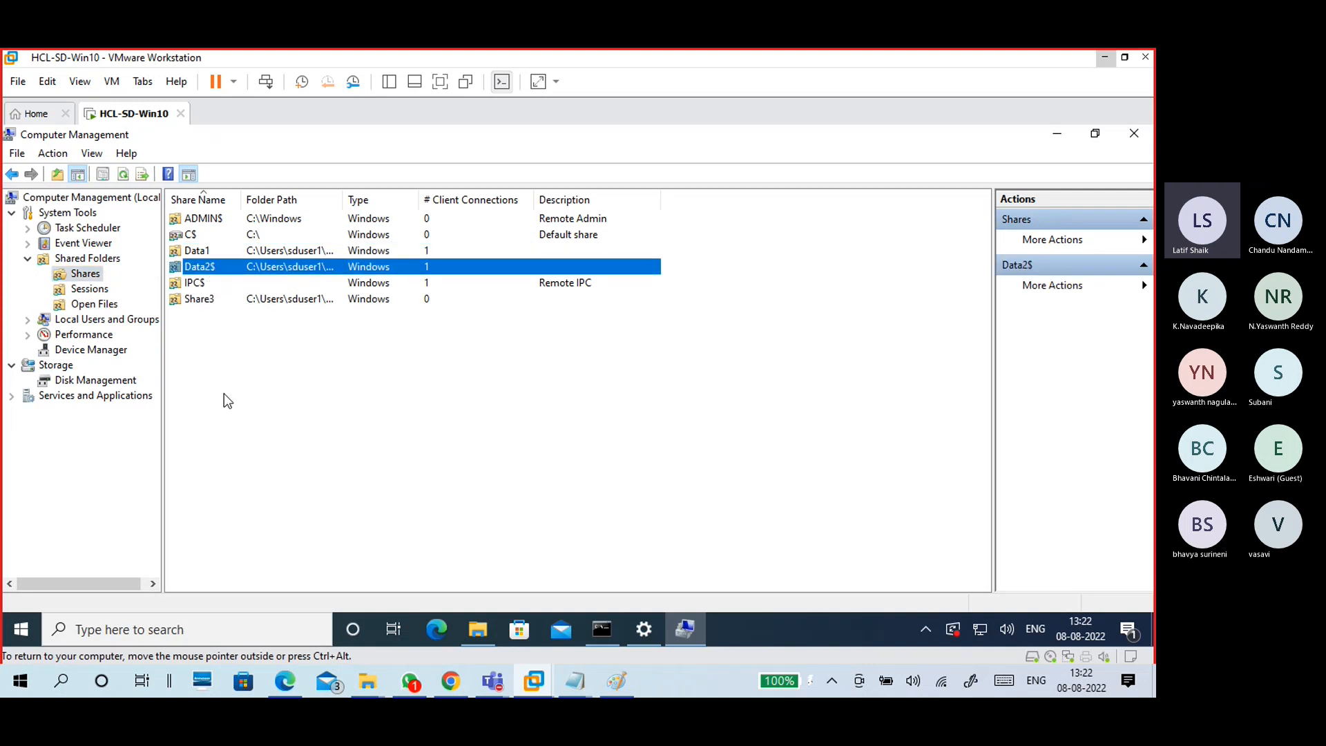
left_click(199, 300)
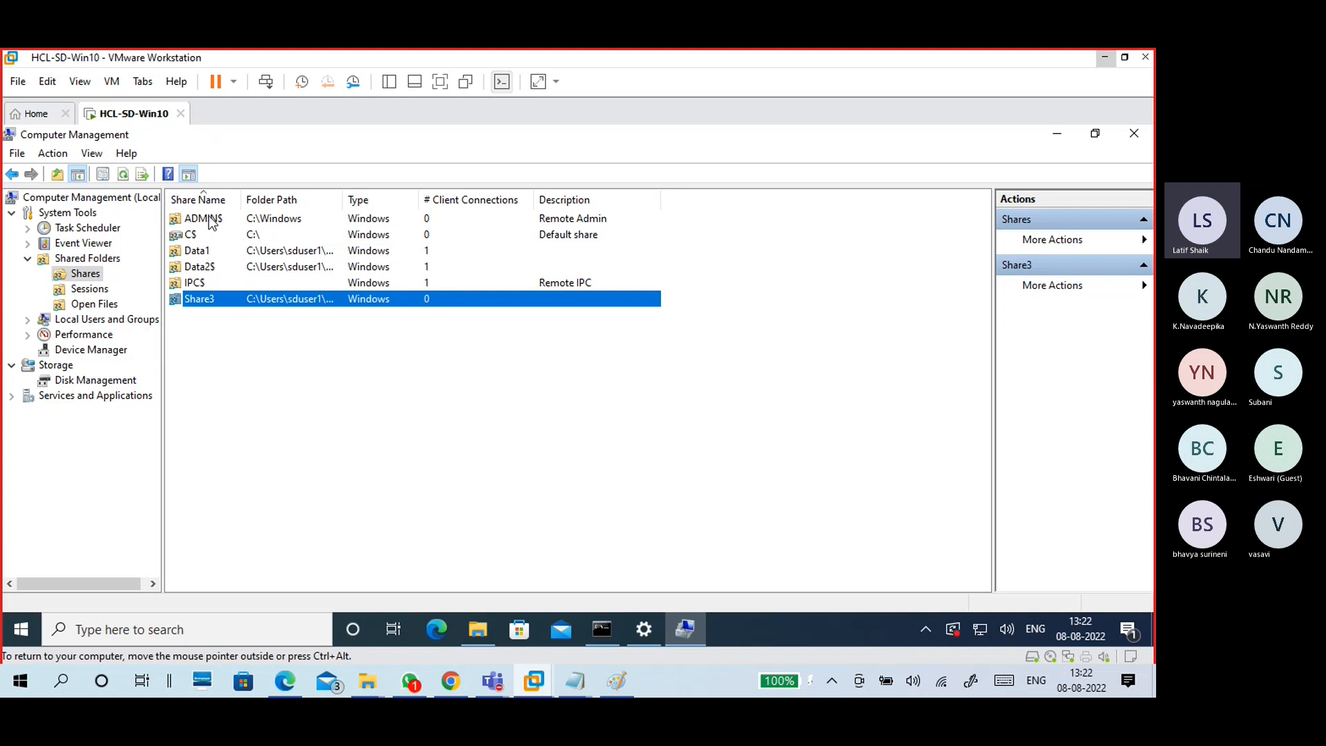
- Compare the folder paths of C$, Data1, Data2$ and Share3, and widen the Folder Path column to show them in full
left_click(282, 235)
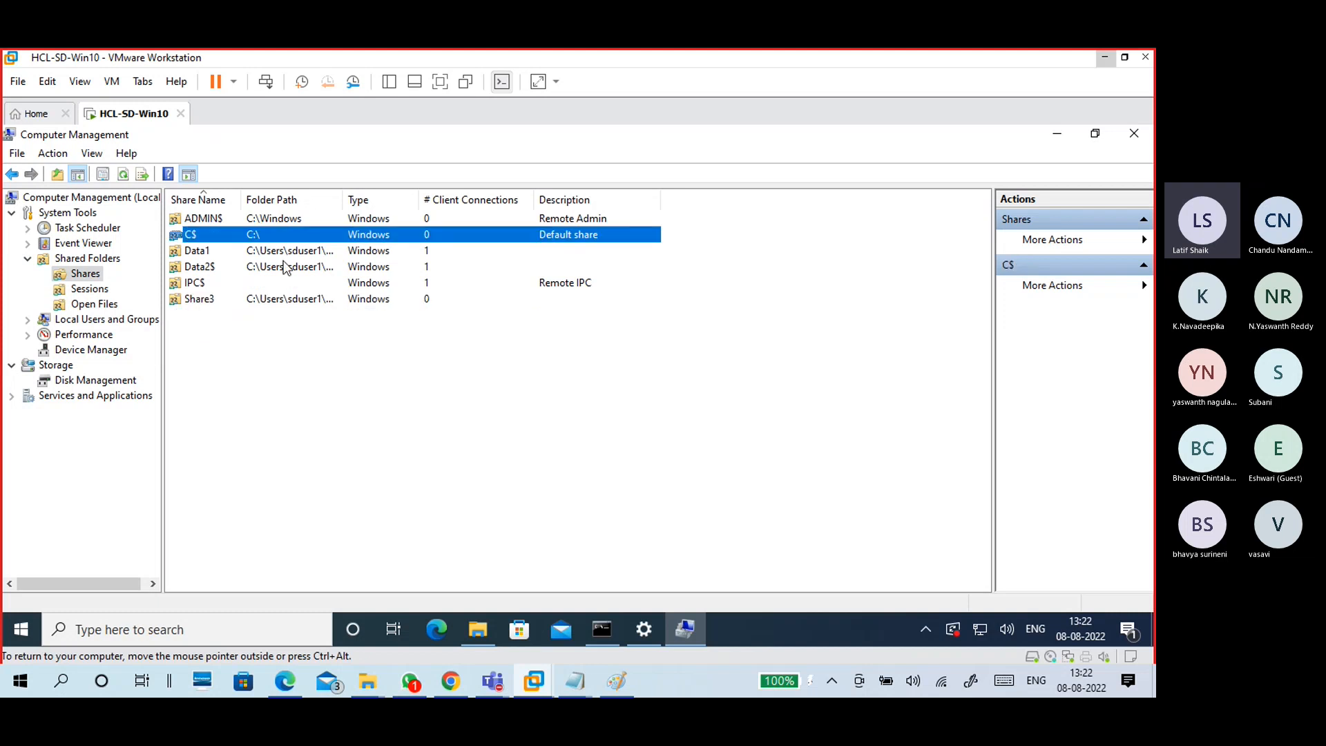
left_click(284, 252)
left_click(288, 267)
left_click(296, 298)
left_click(302, 268)
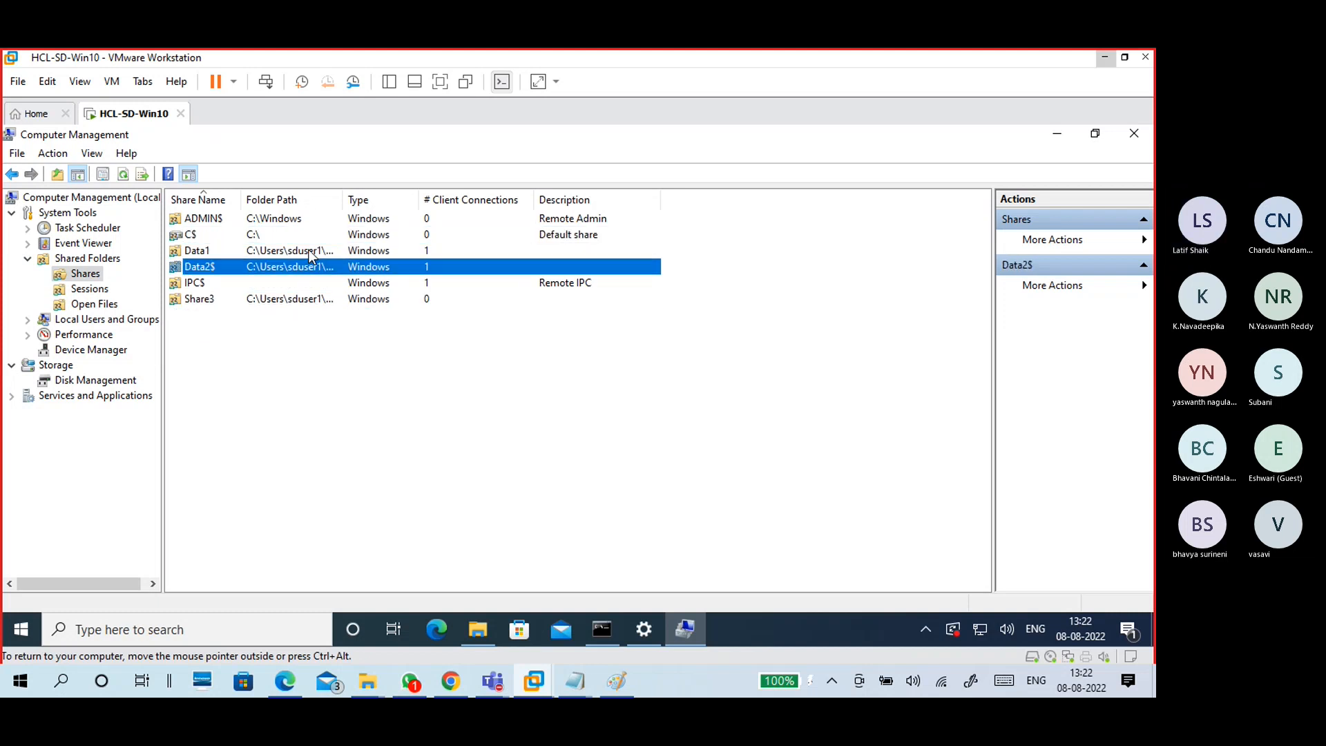
left_click(308, 250)
left_click(308, 269)
left_click_drag(345, 199, 454, 200)
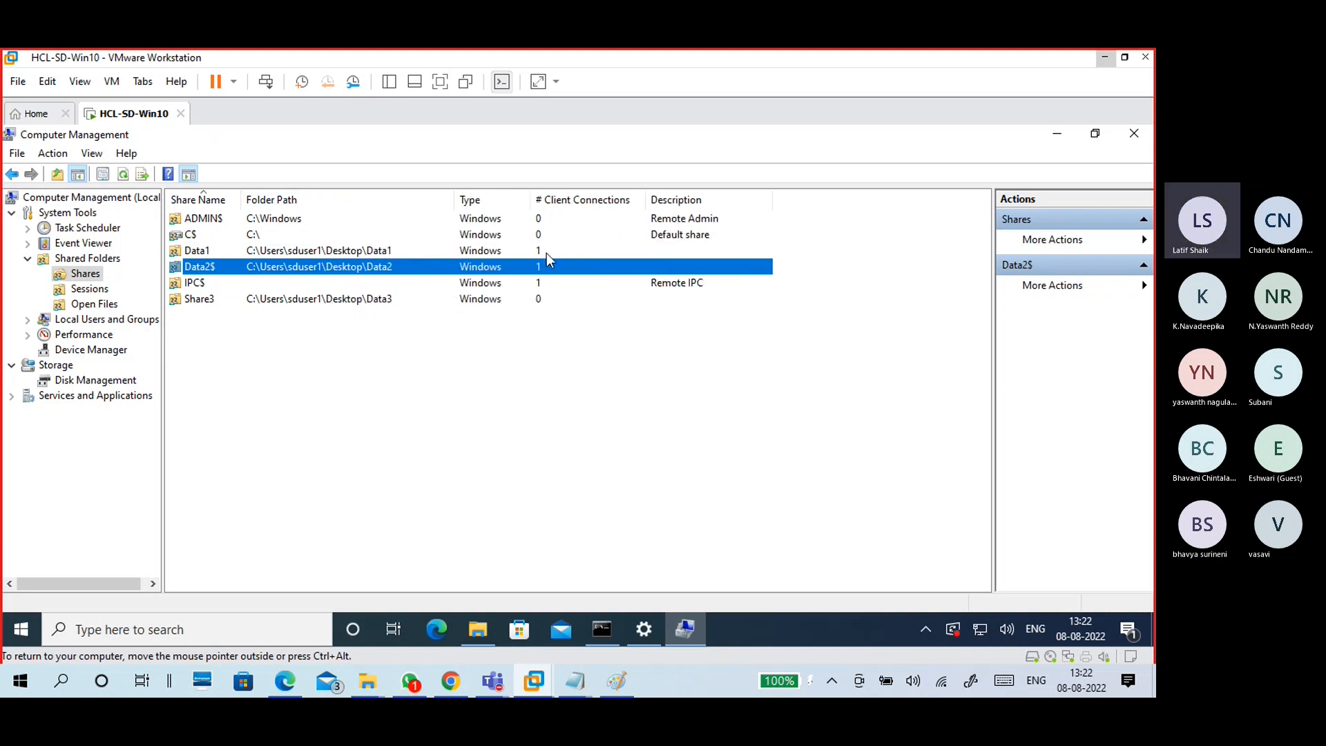
- Check the client connections of the IPC$ share in the Shares list, and close Computer Management
left_click(545, 277)
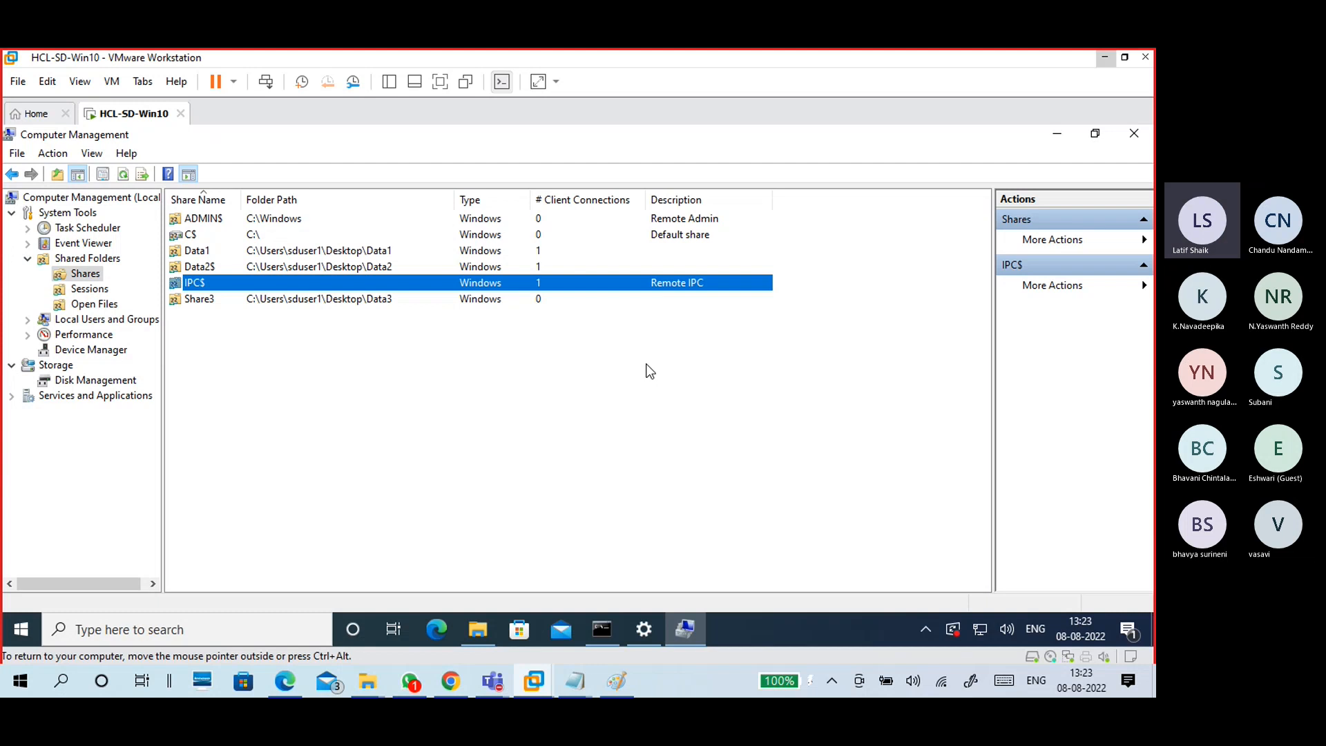
left_click(563, 370)
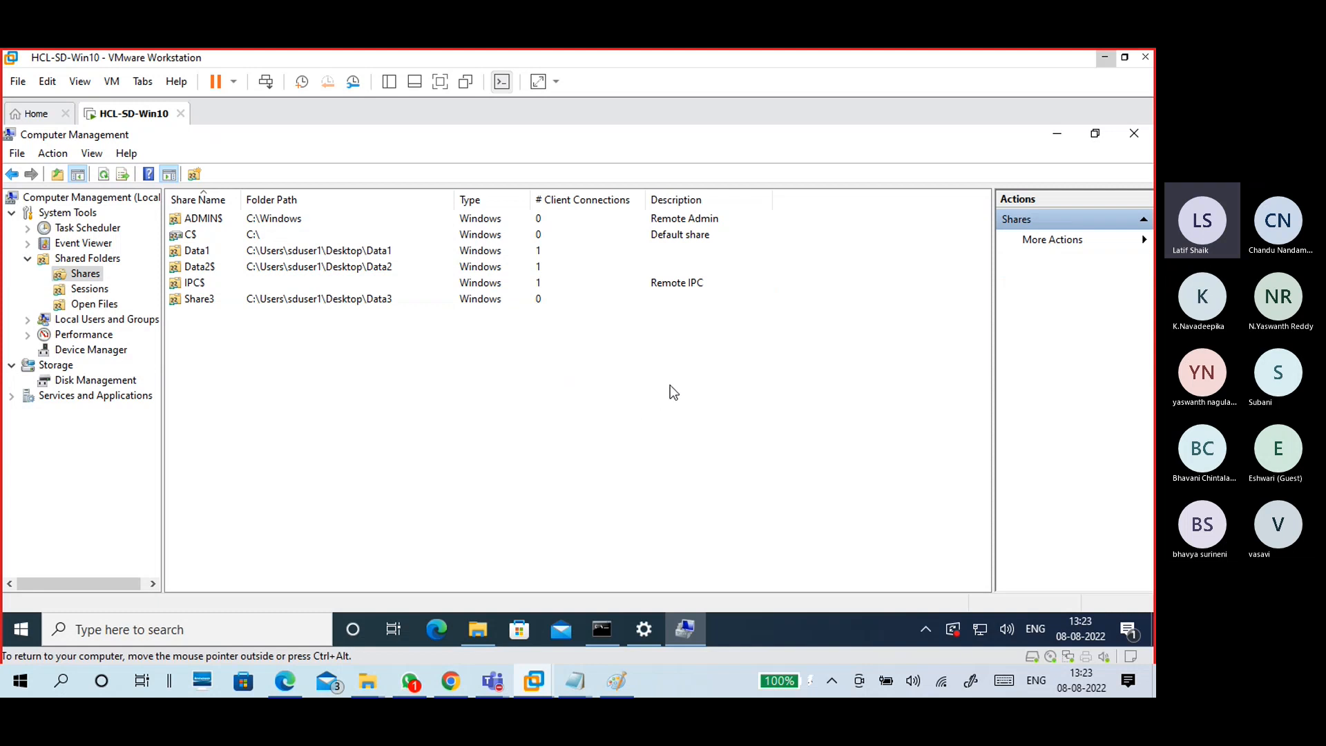
left_click(1134, 135)
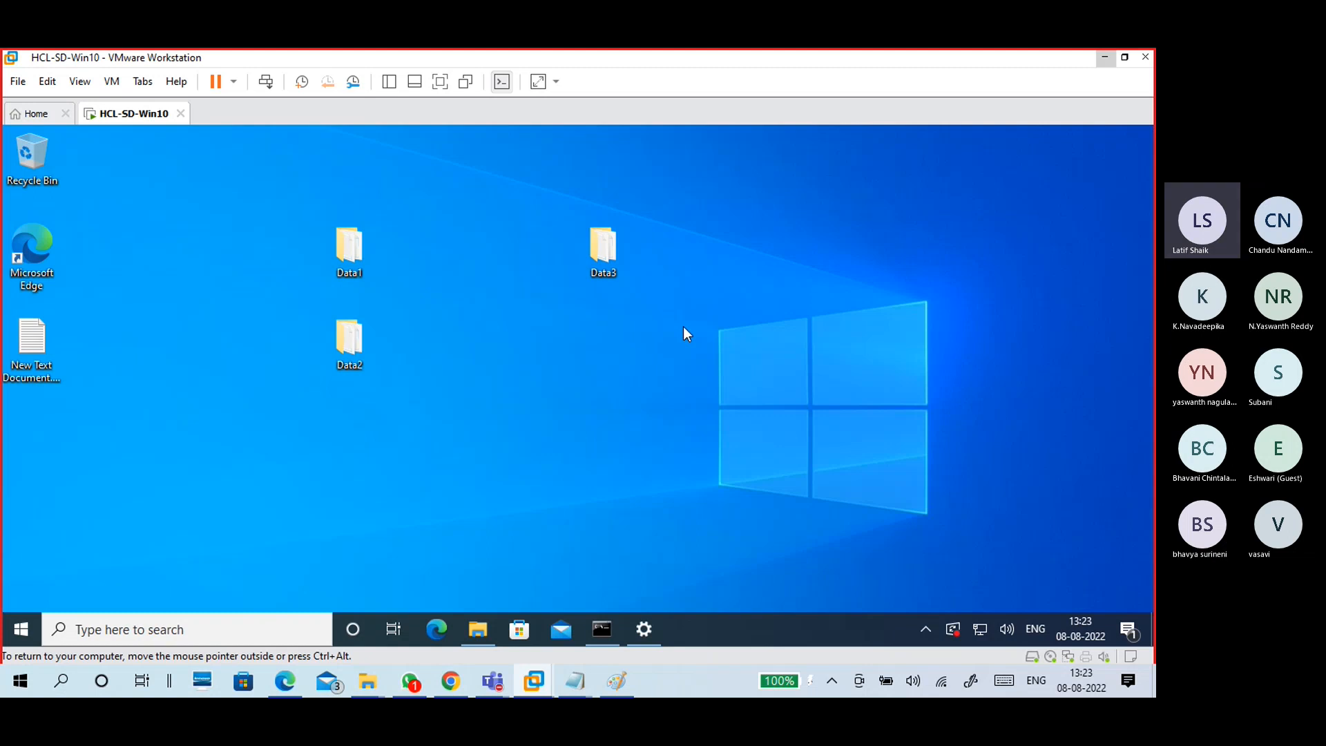
- Switch to the Microsoft Teams meeting window, reposition it slightly, and display the additional meeting actions that include the recording control
mouse_move(543, 680)
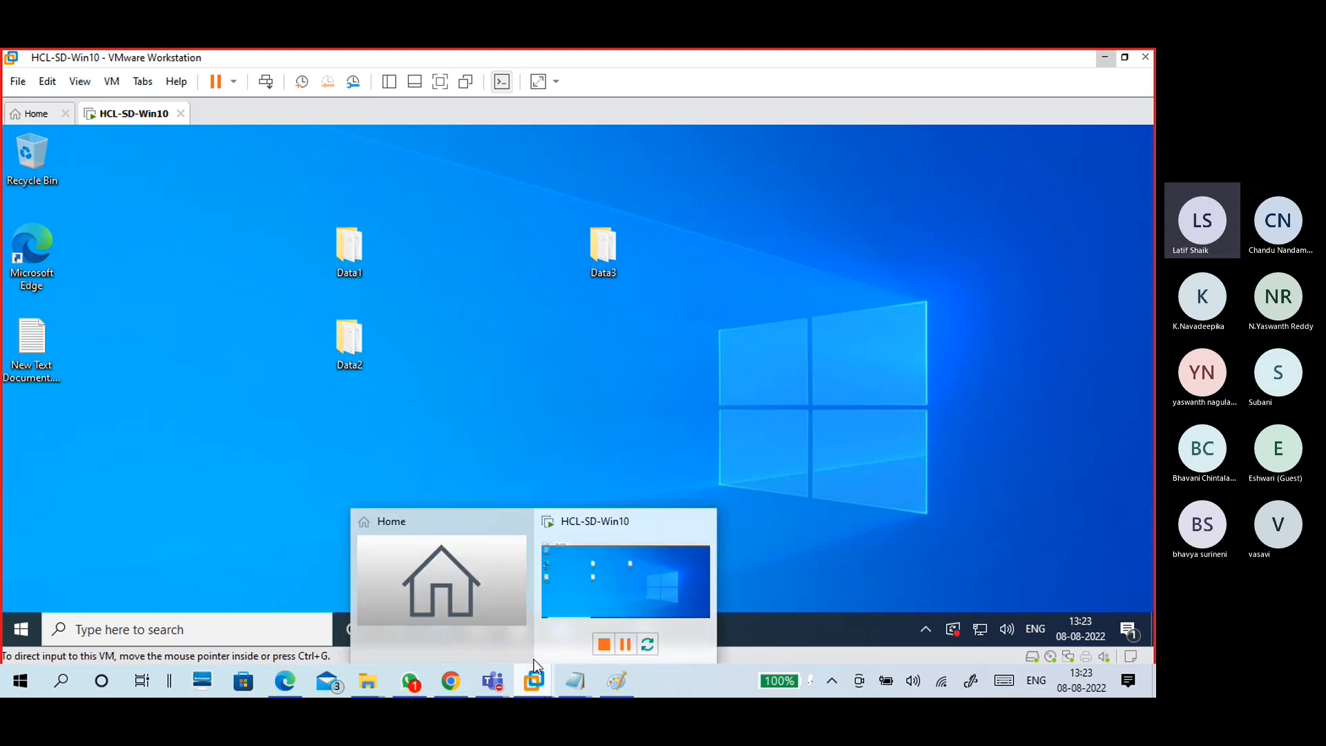
mouse_move(486, 680)
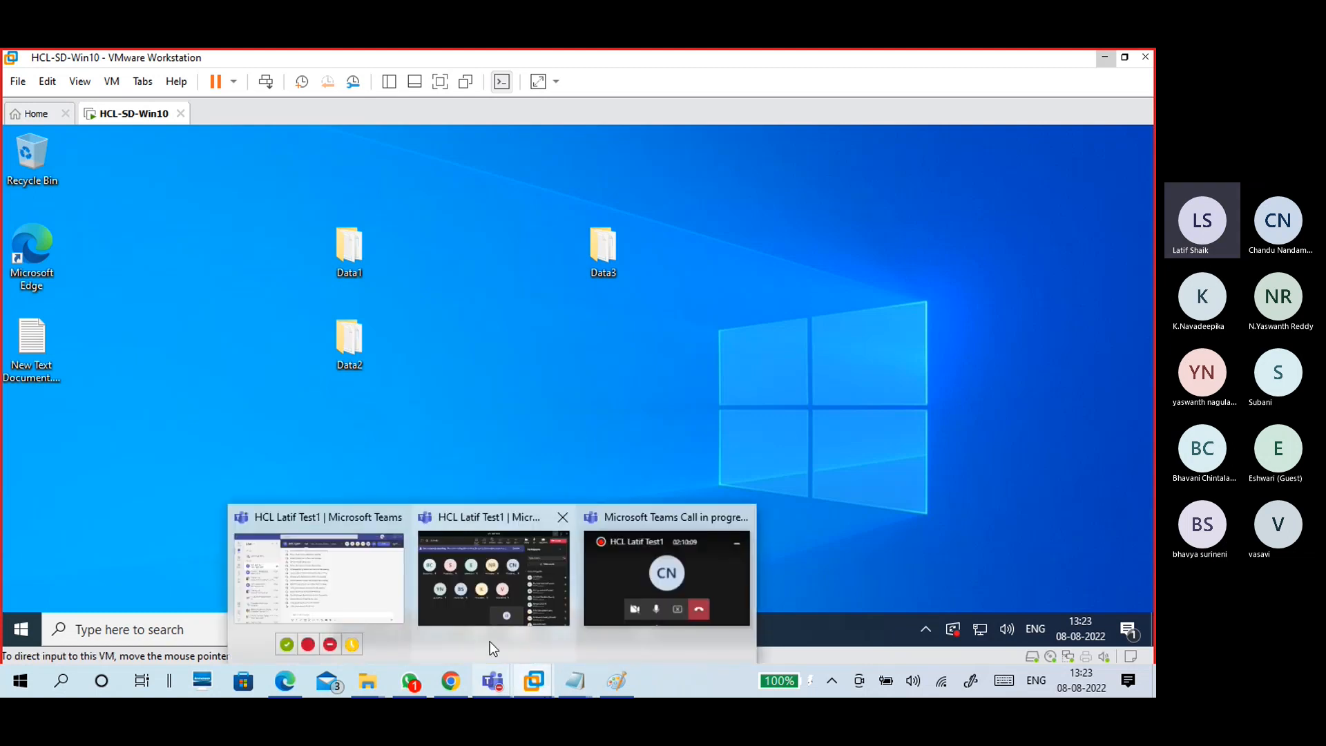
left_click(488, 614)
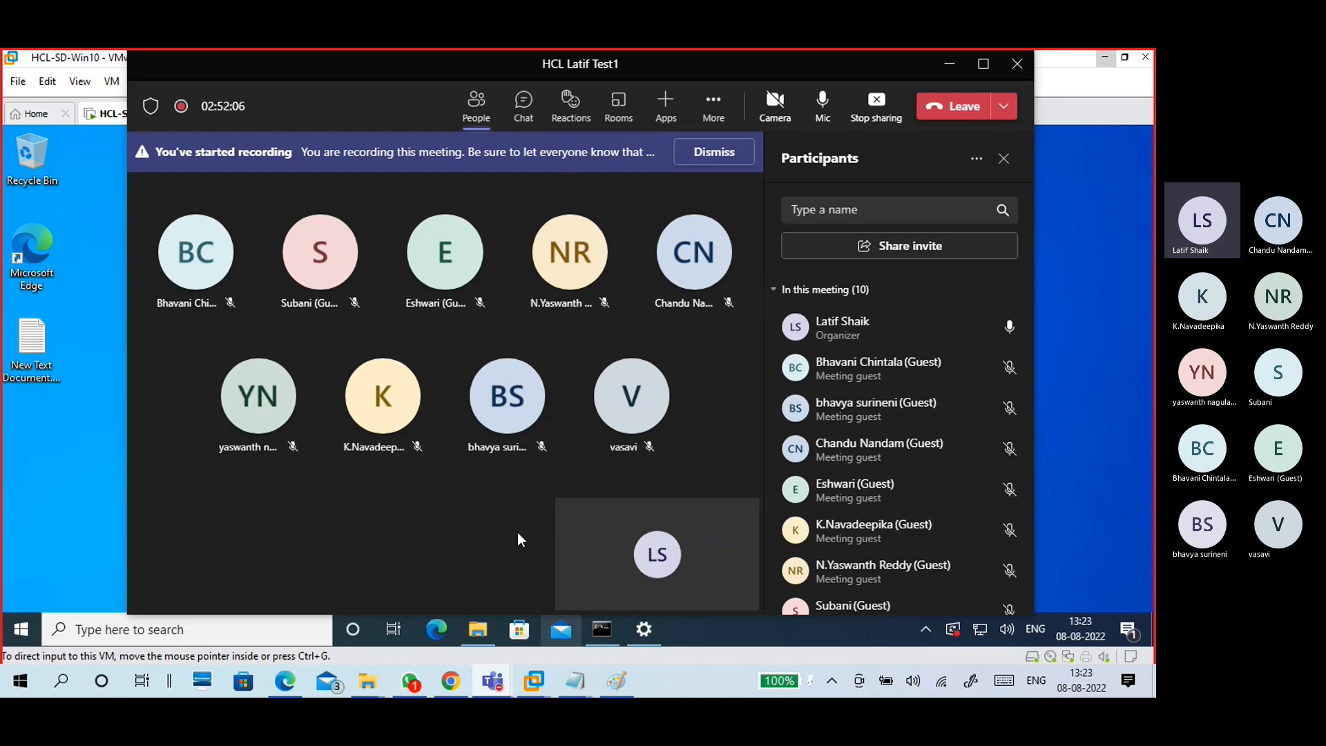
left_click_drag(461, 65, 488, 68)
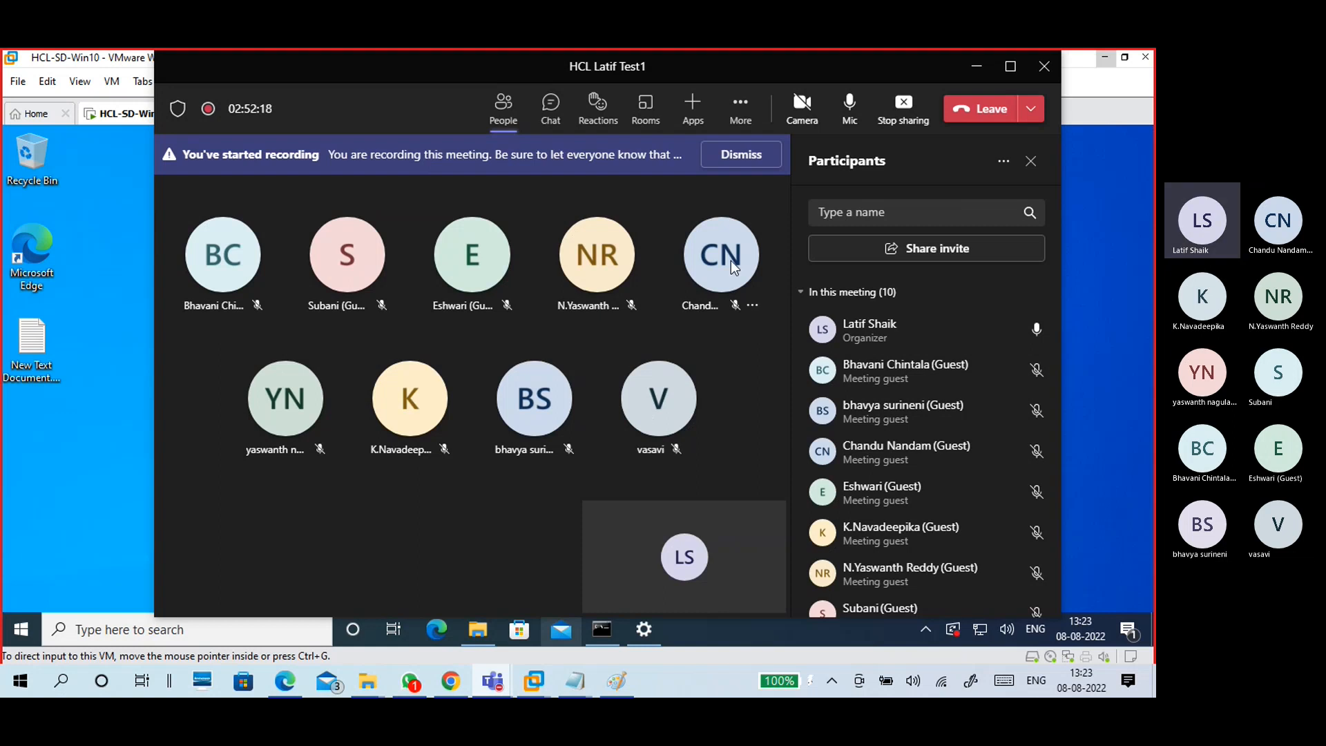
left_click(753, 105)
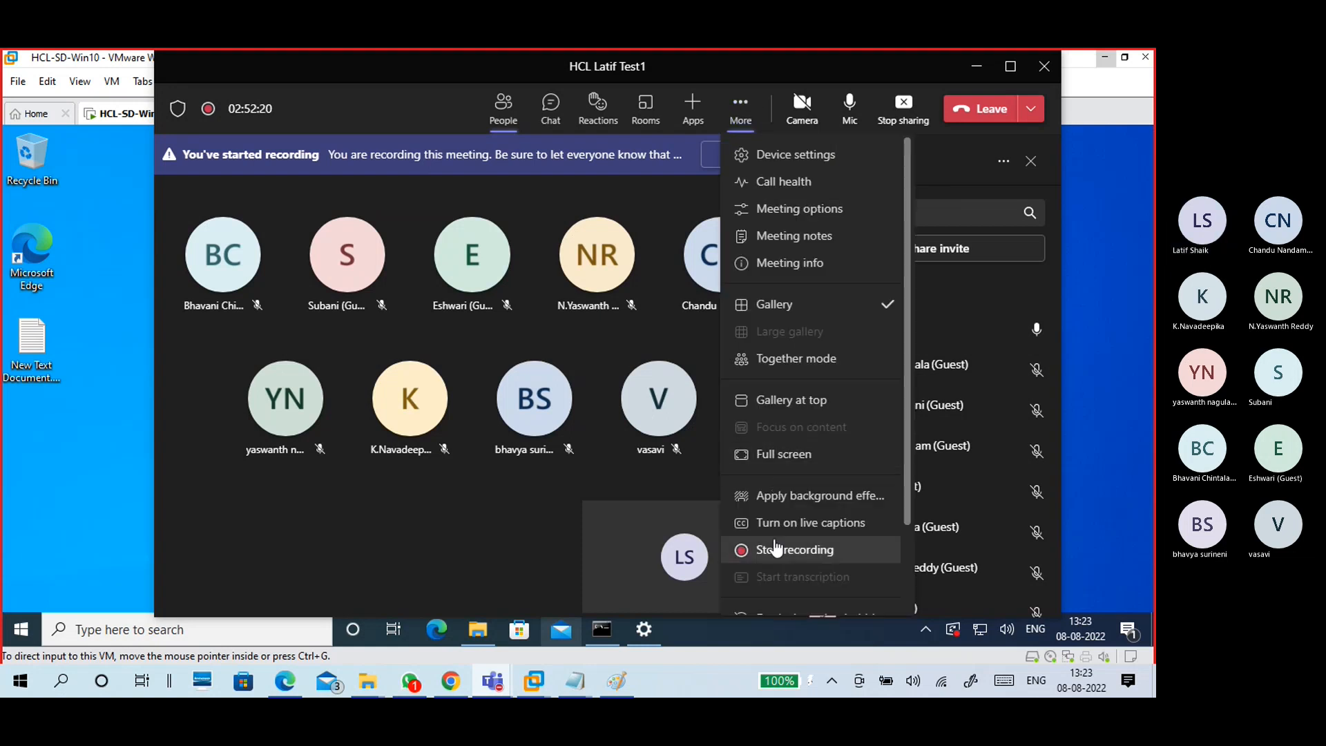